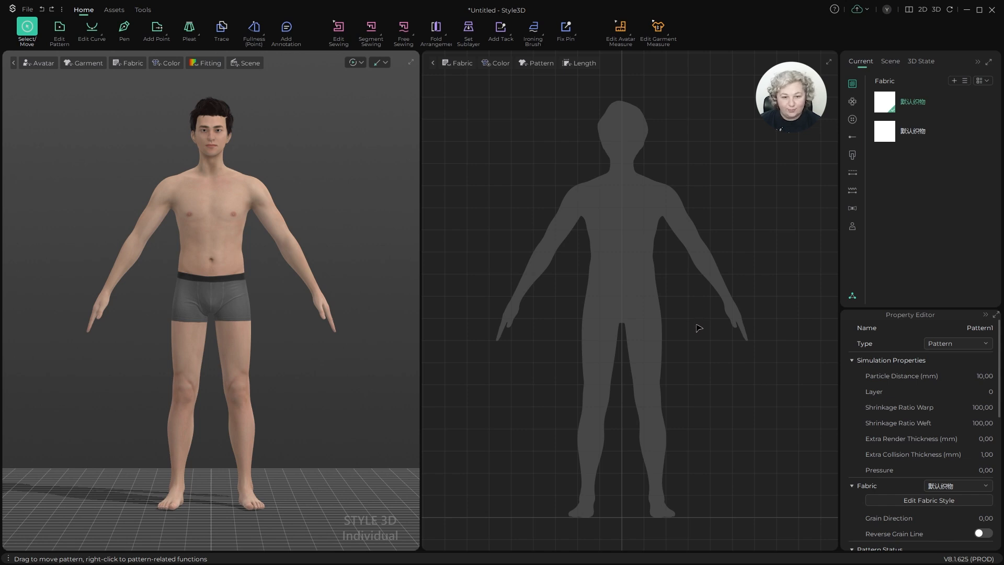
Step: Examine the shaped T-shirt, sleeve, waistband and trouser patterns beside the avatar silhouette in the 2D view
right_click_drag(752, 277, 437, 307, "alt")
right_click_drag(775, 241, 603, 262, "alt")
scroll(603, 261, "down", 3)
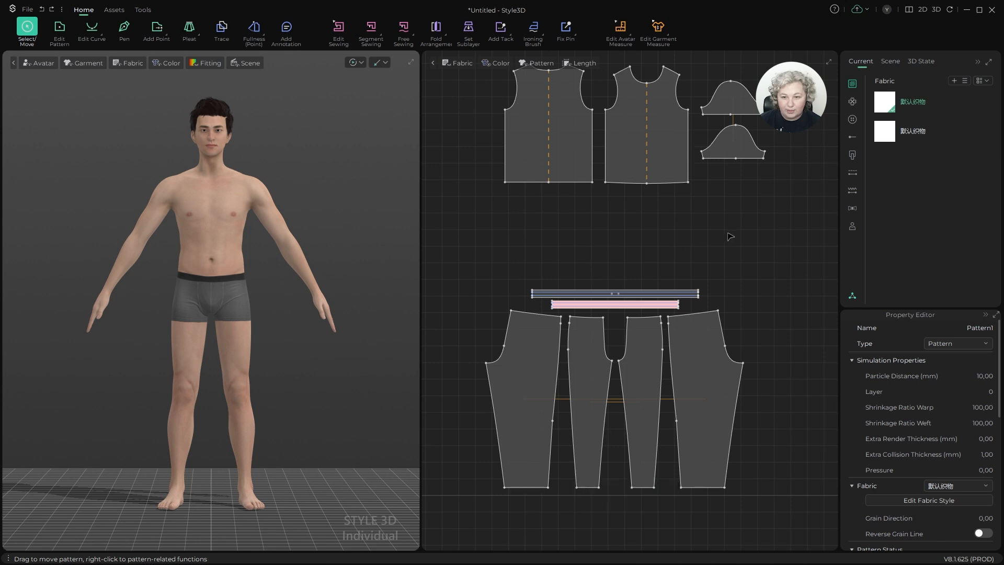
left_click(513, 334)
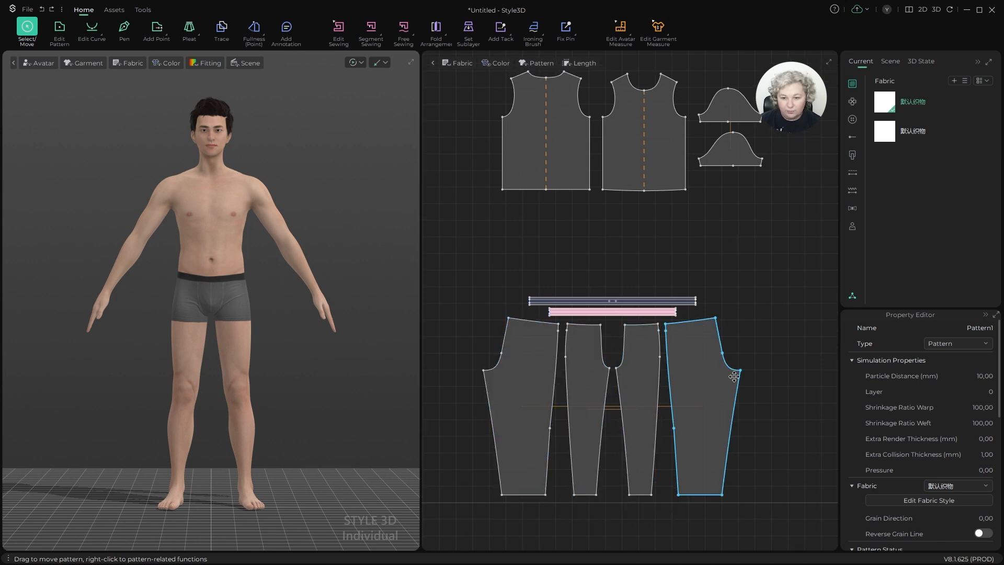
right_click_drag(769, 177, 759, 249, "alt")
scroll(767, 145, "up", 4)
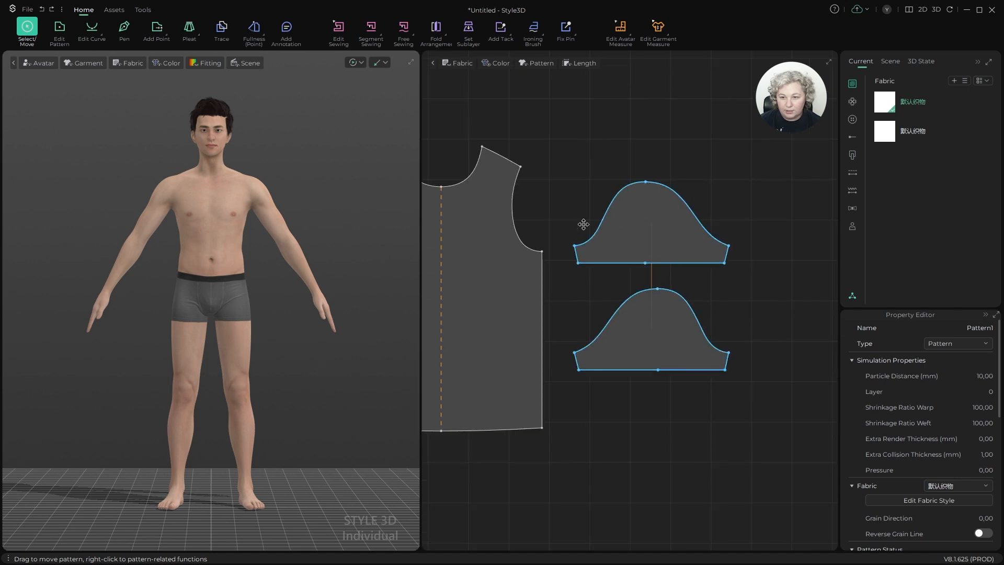
left_click(669, 224)
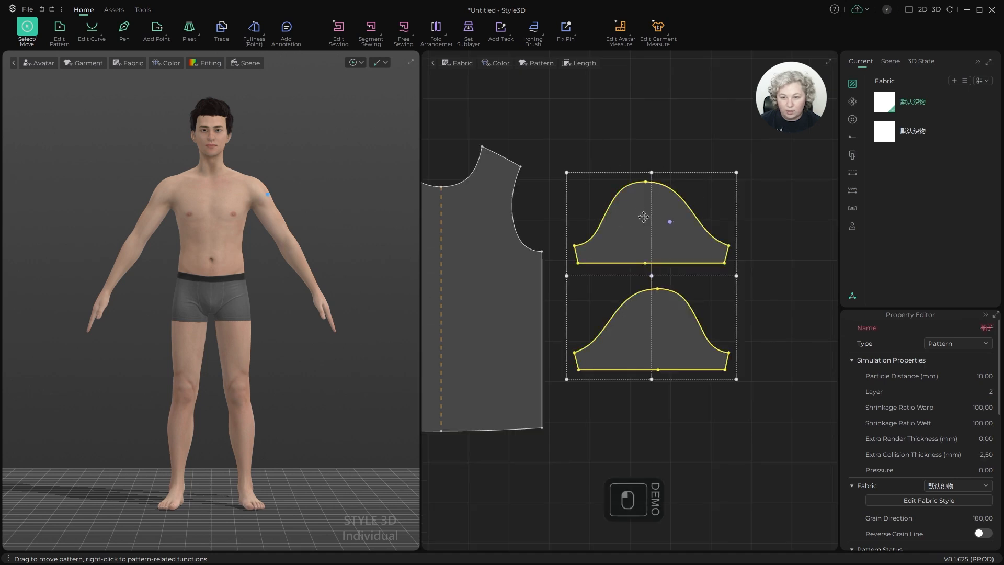
scroll(643, 217, "down", 10)
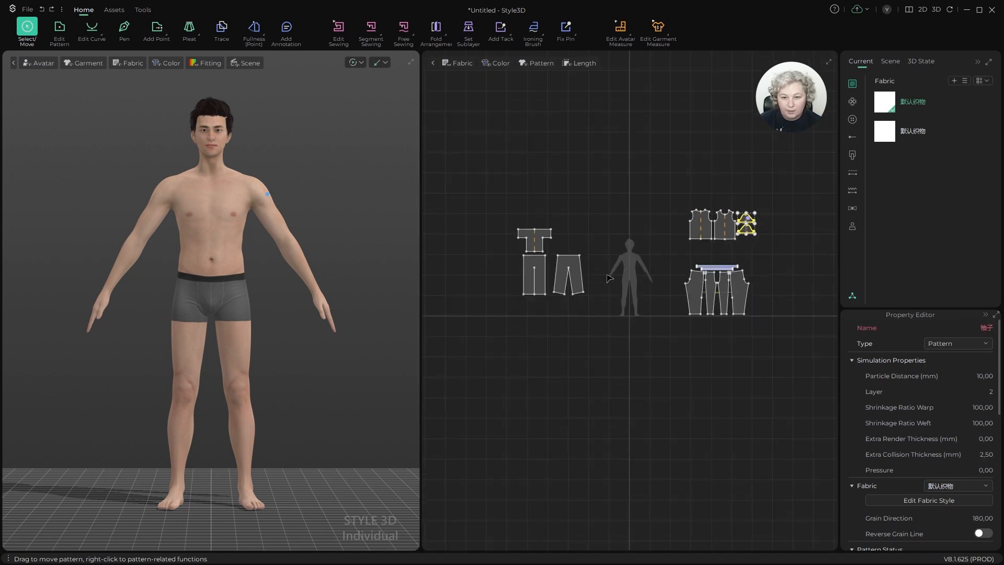
Step: Examine the simplified T-shaped top and the two one-piece trouser patterns, comparing them with the avatar silhouette
scroll(528, 235, "up", 5)
right_click_drag(610, 247, 659, 242, "alt")
scroll(576, 222, "up", 3)
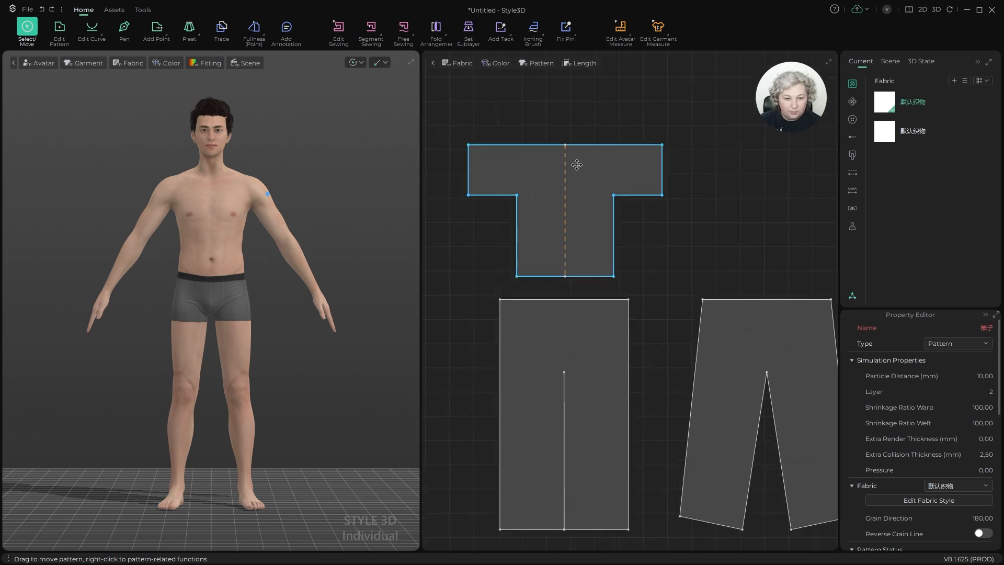
scroll(558, 428, "up", 2)
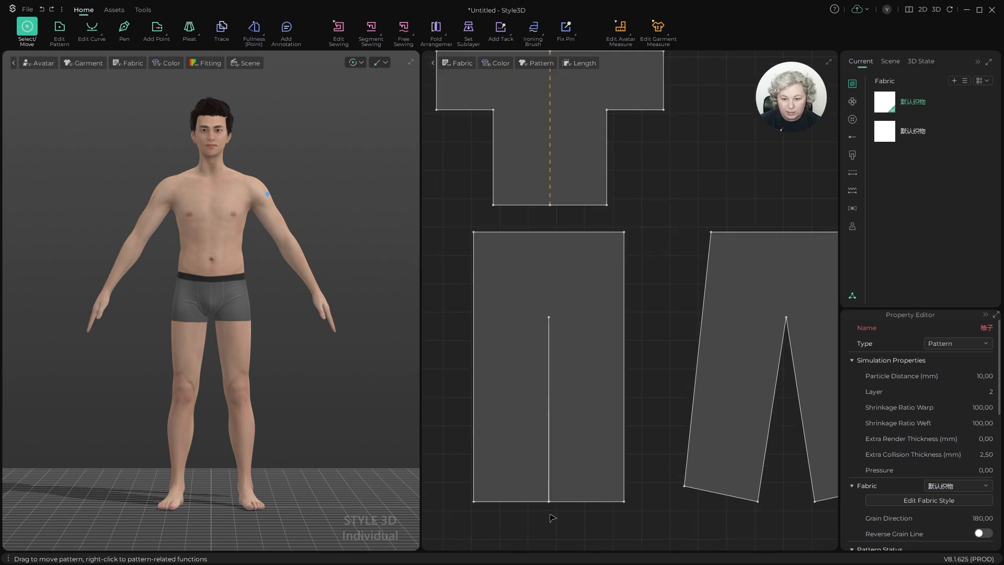
scroll(517, 303, "down", 2)
scroll(717, 327, "up", 3)
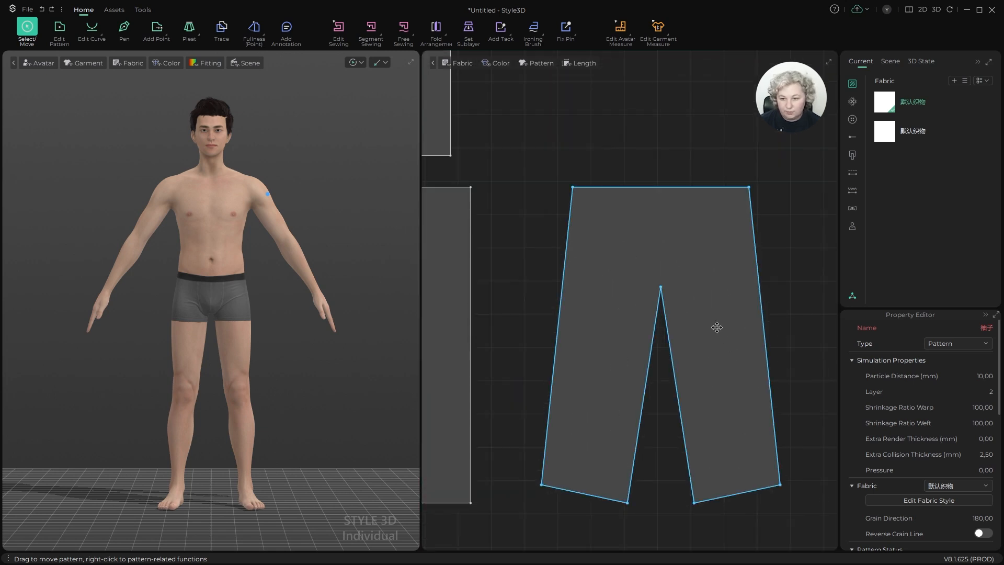
left_click(663, 226)
scroll(651, 316, "down", 5)
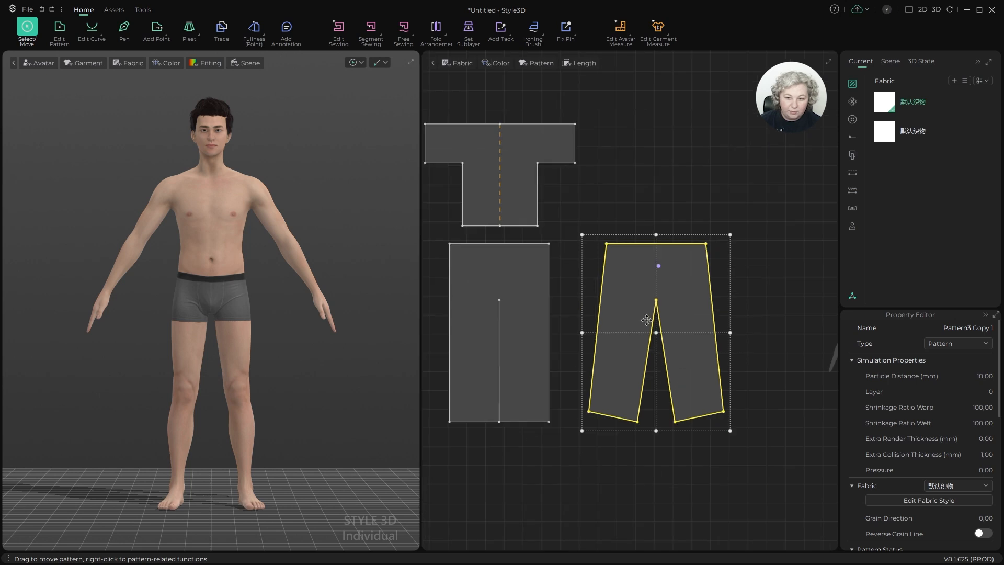
right_click_drag(607, 267, 576, 248, "alt")
scroll(629, 288, "up", 3)
scroll(575, 312, "up", 2)
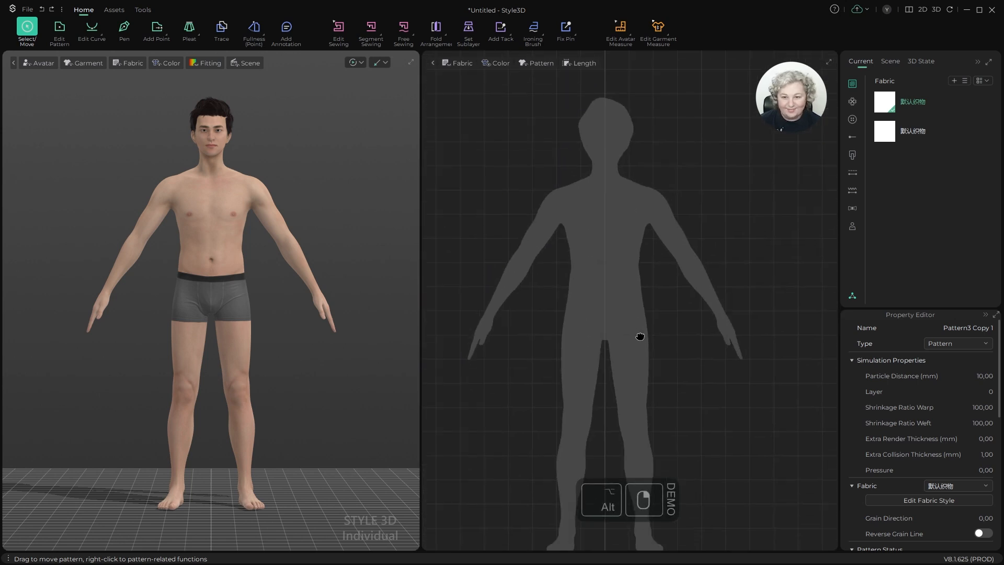
scroll(657, 314, "down", 3)
scroll(653, 321, "down", 3)
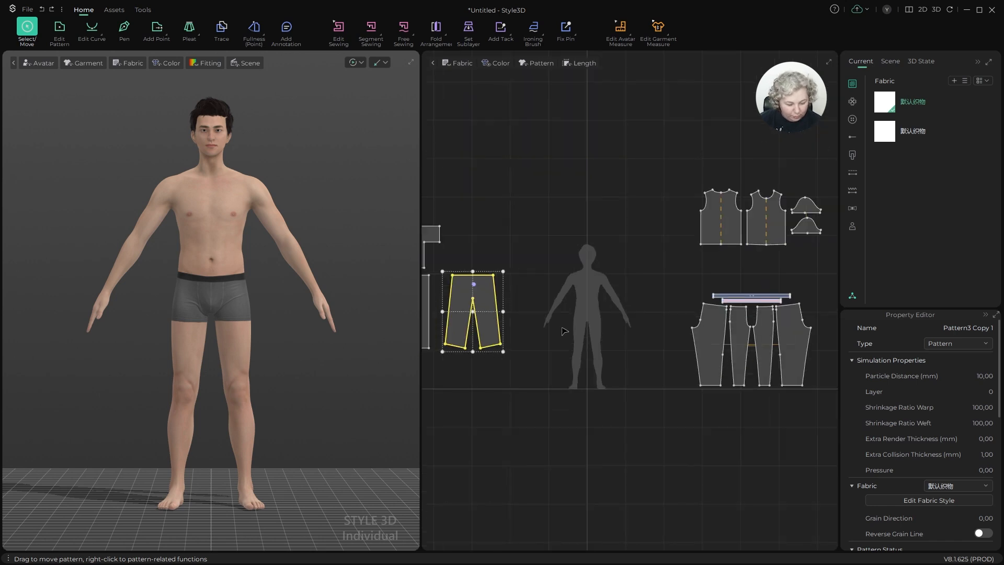
Step: Show the garments on the avatar in 3D and examine the T-shirt's front piece
key("q")
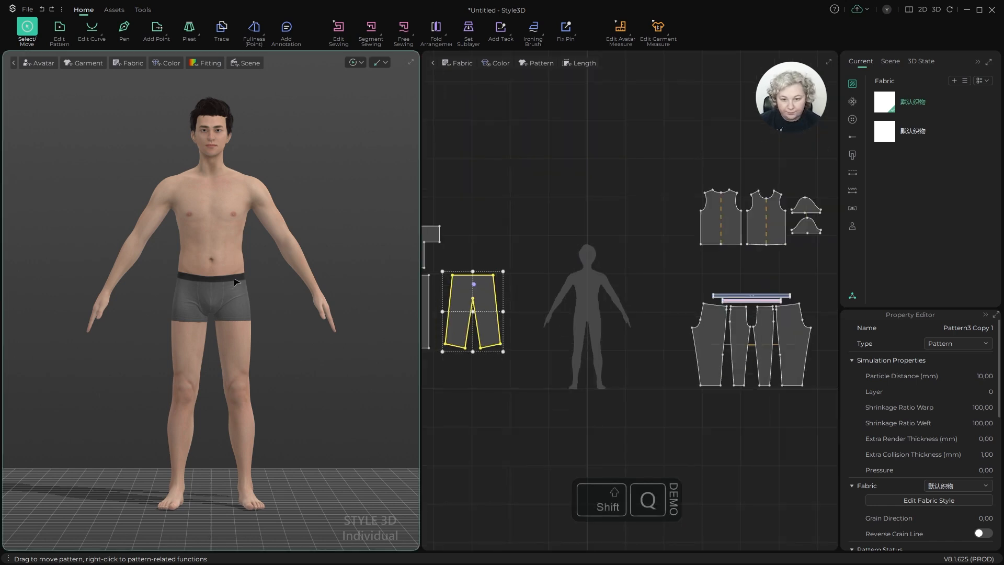
key("shift+c")
scroll(224, 263, "down", 2)
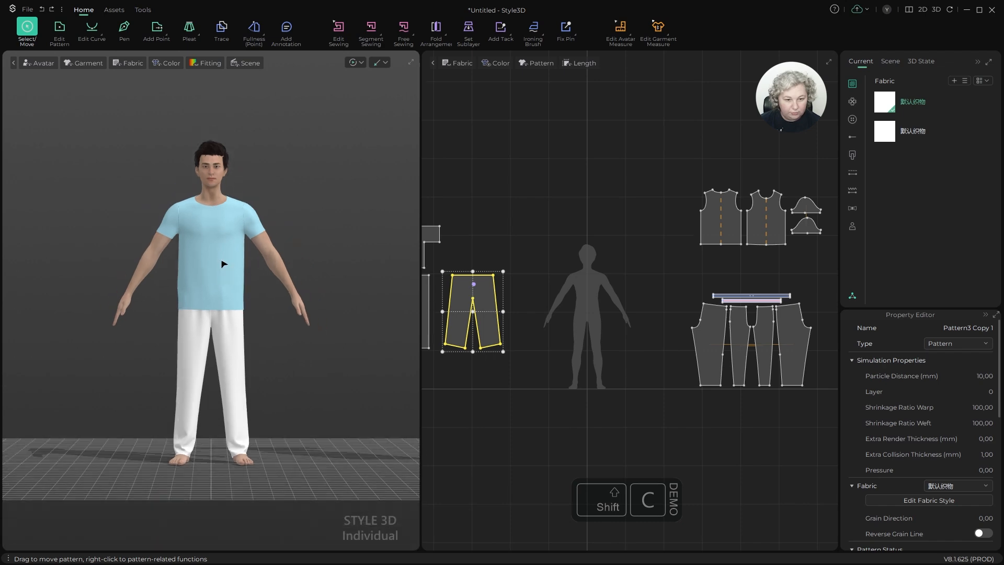
left_click_drag(296, 289, 274, 336, "alt")
right_click_drag(275, 336, 302, 388)
scroll(319, 213, "up", 3)
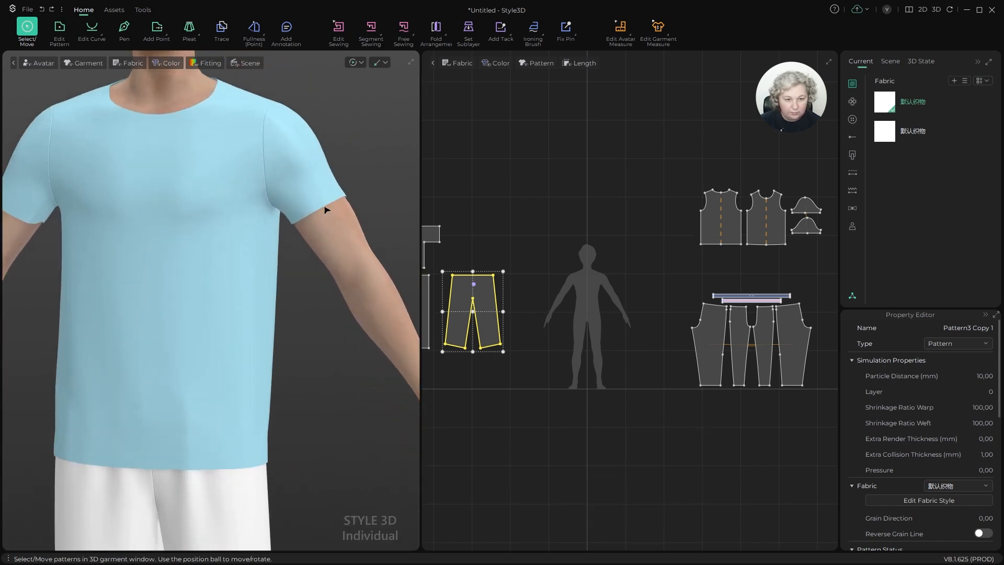
mouse_move(326, 209)
left_mouse_down("alt")
mouse_move(322, 217)
mouse_move(338, 210)
left_mouse_up("alt")
left_click(249, 206)
scroll(160, 213, "down", 3)
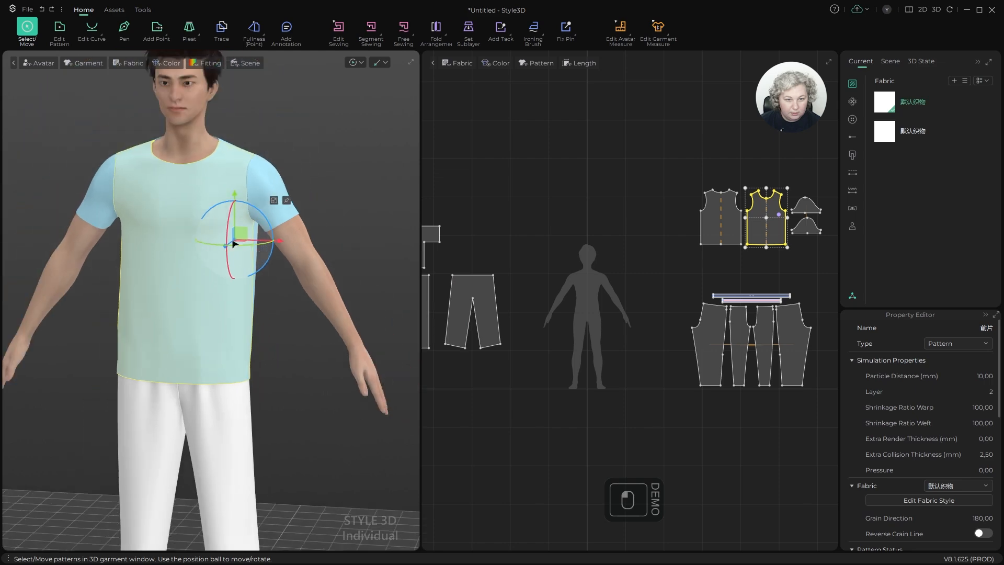
left_click_drag(282, 248, 202, 253, "alt")
scroll(202, 253, "down", 3)
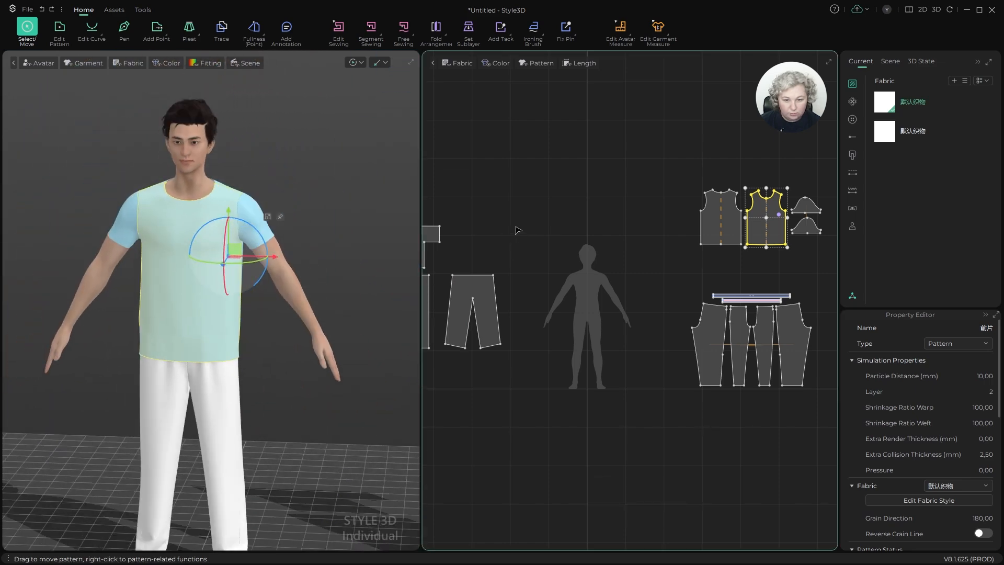
Step: Hide the simplified top and trouser patterns in the 3D view
scroll(517, 226, "down", 4)
left_click(483, 234)
scroll(230, 227, "up", 3)
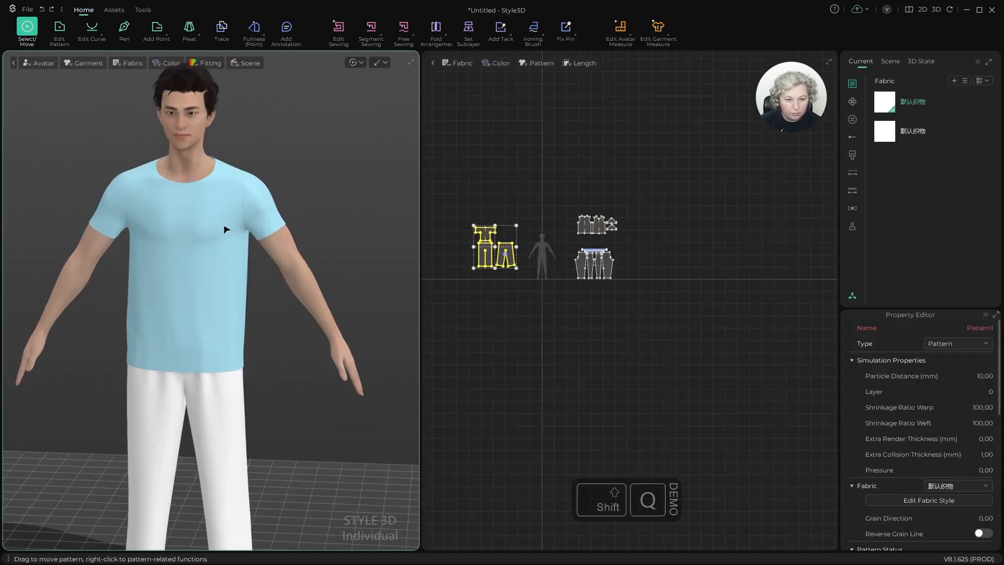
Step: Compare the T-shirt's front and back patterns with their shape on the avatar, including the neckline and shoulders
left_click(242, 227)
left_click_drag(242, 227, 260, 208, "alt")
scroll(259, 209, "up", 5)
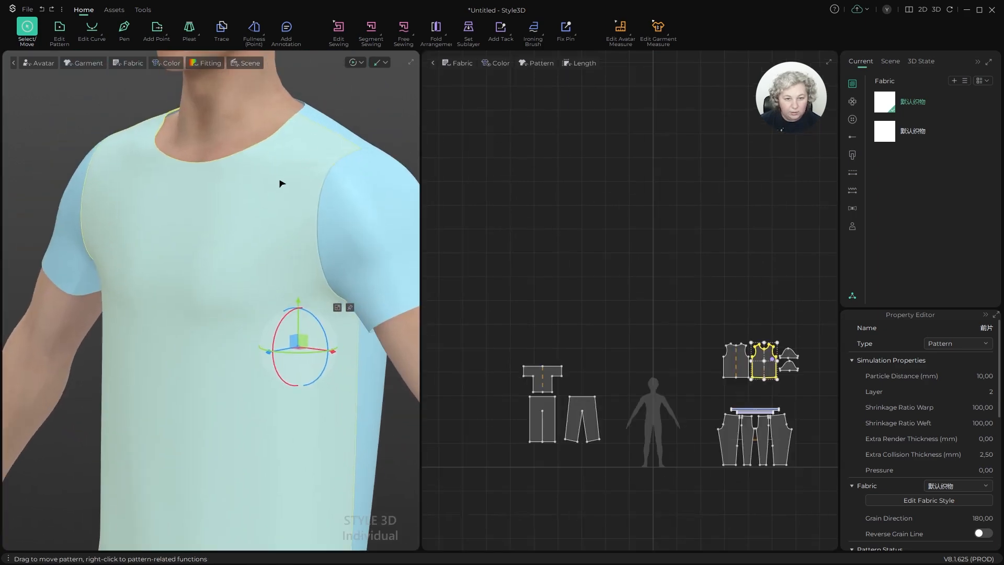
scroll(280, 188, "down", 3)
scroll(735, 348, "up", 5)
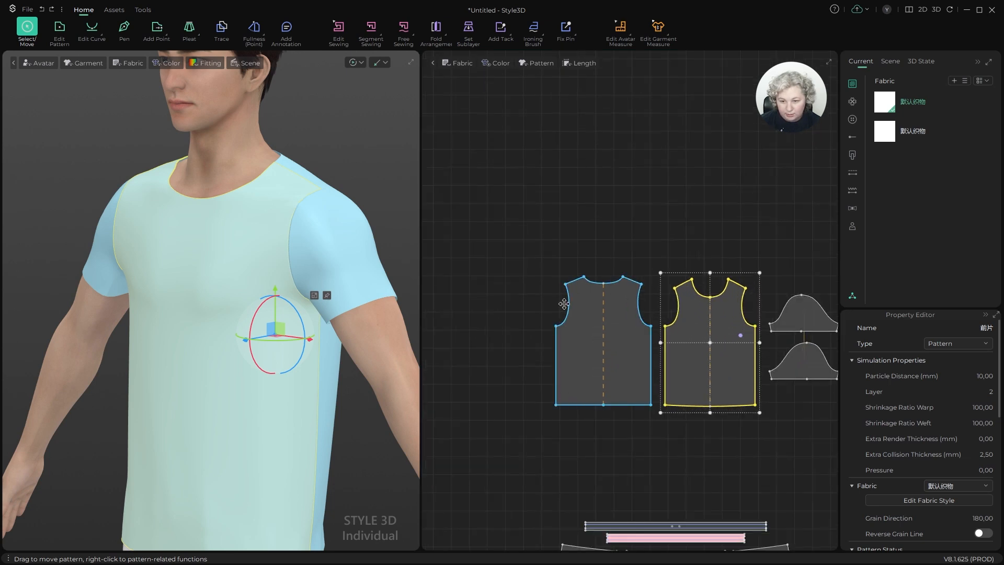
left_click_drag(322, 302, 246, 253, "alt")
scroll(747, 310, "up", 2)
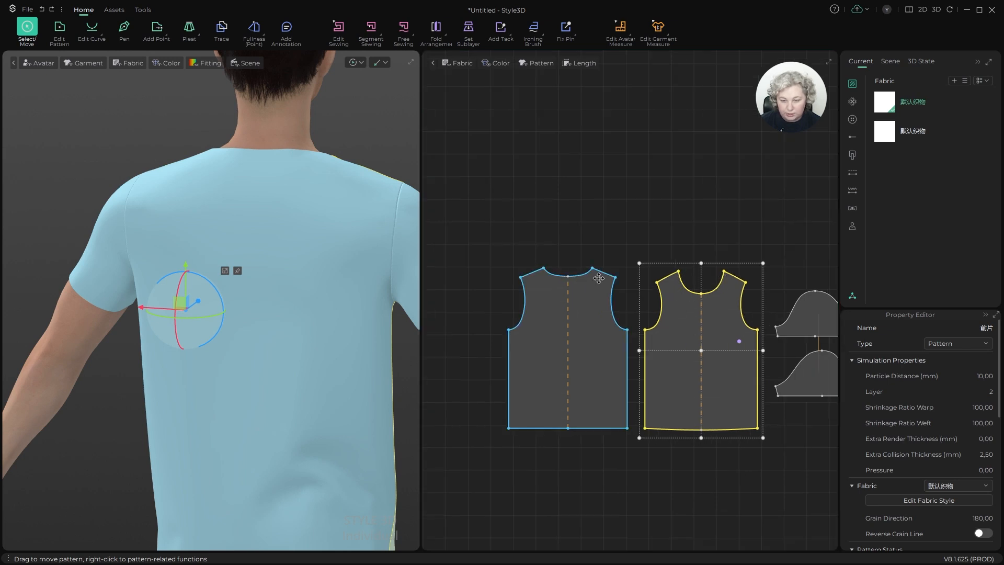
scroll(665, 328, "up", 3)
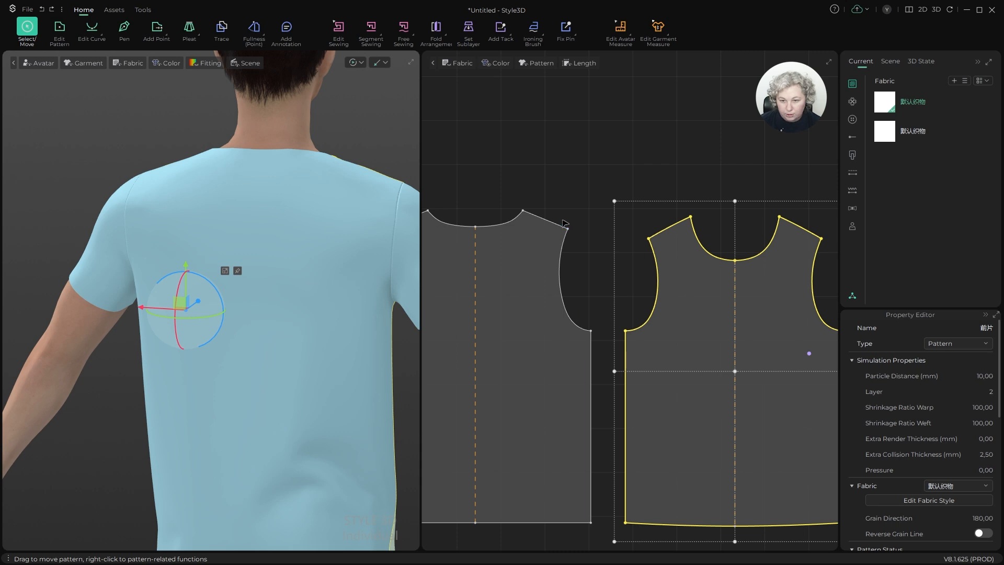
Step: Examine the two sleeve patterns and how the sleeve sits on the avatar from the side
scroll(305, 253, "down", 4)
left_click_drag(307, 281, 402, 270, "alt")
scroll(566, 260, "down", 5)
scroll(647, 274, "up", 6)
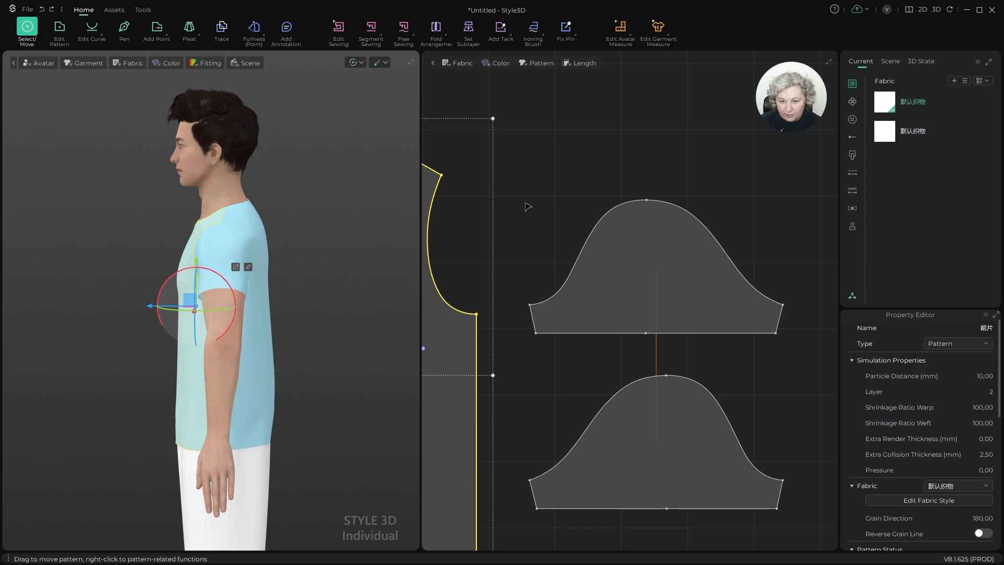
scroll(613, 165, "down", 5)
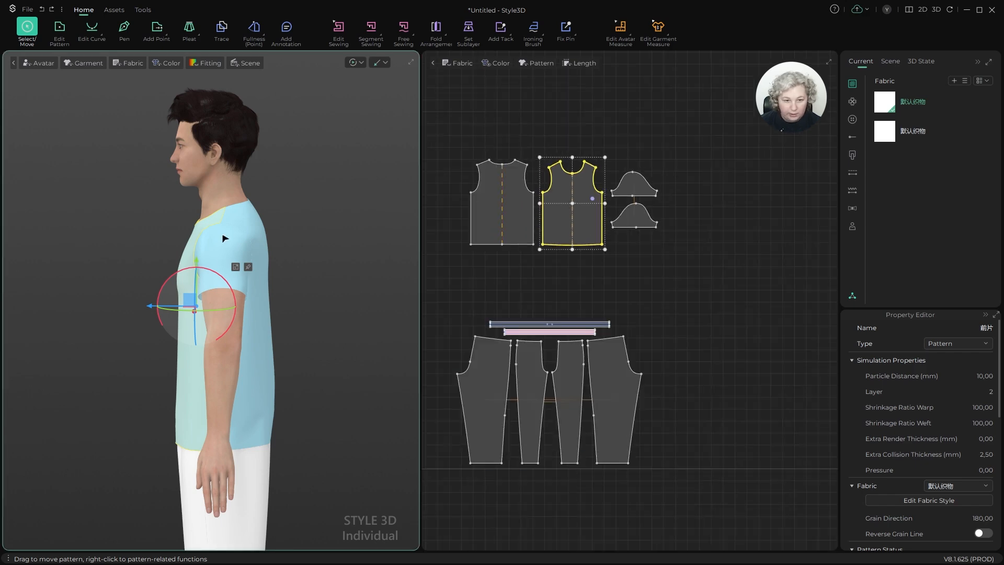
left_click_drag(272, 251, 326, 253, "alt")
scroll(663, 206, "down", 4)
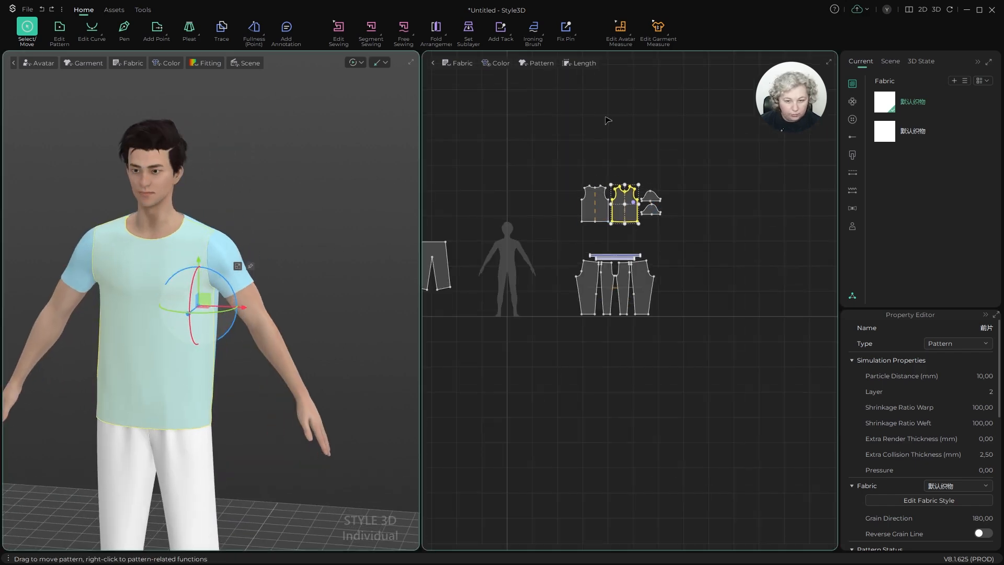
Step: Hide all the T-shirt body and sleeve patterns in 3D, leaving the trousers in view
left_click(579, 173)
left_click_drag(700, 245, 700, 244)
key("shift+q")
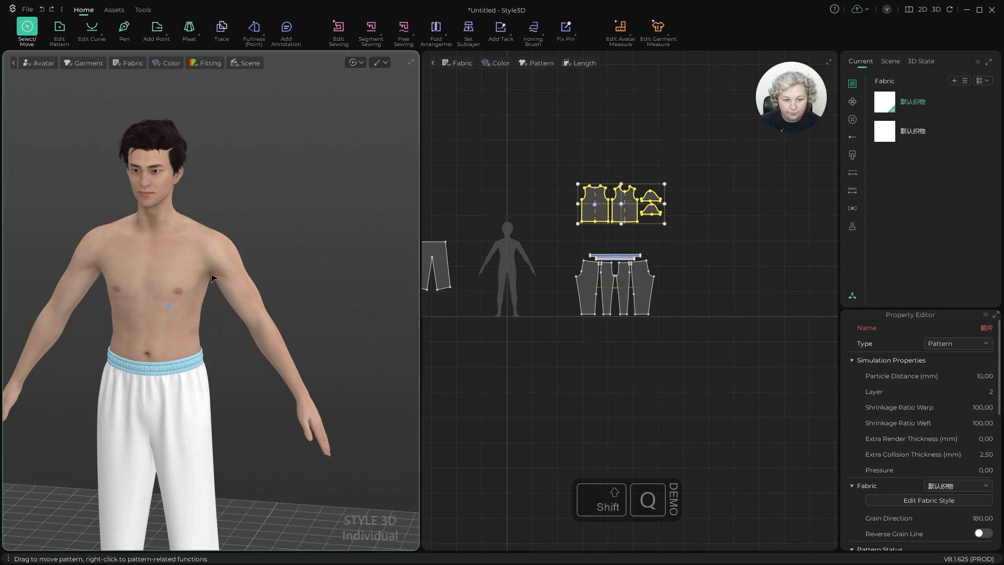
scroll(258, 378, "up", 5)
right_click_drag(257, 378, 341, 256, "alt")
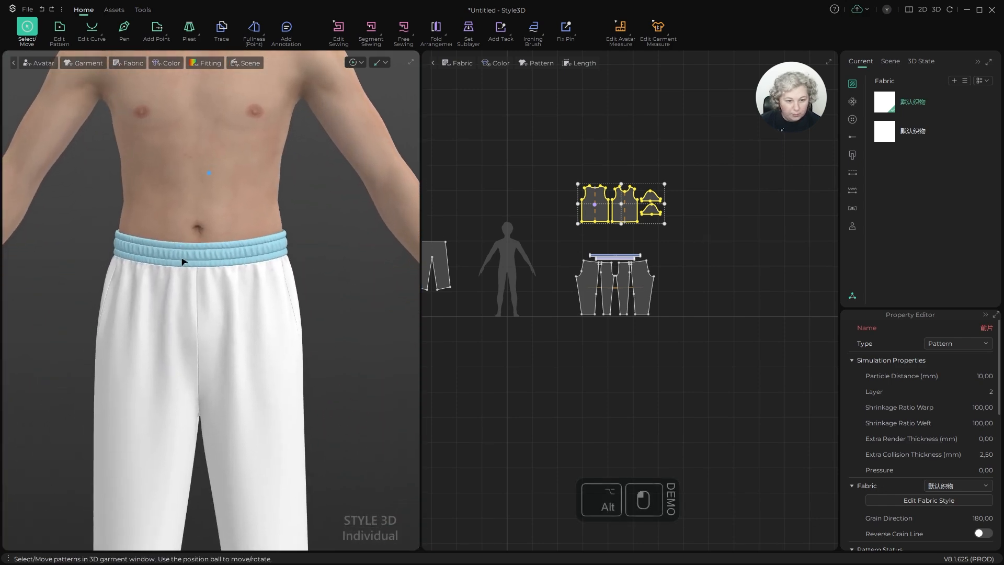
Step: Compare the trousers' front and back leg patterns with their fit on the avatar and with the simplified trouser patterns
scroll(622, 301, "up", 5)
left_click(520, 260)
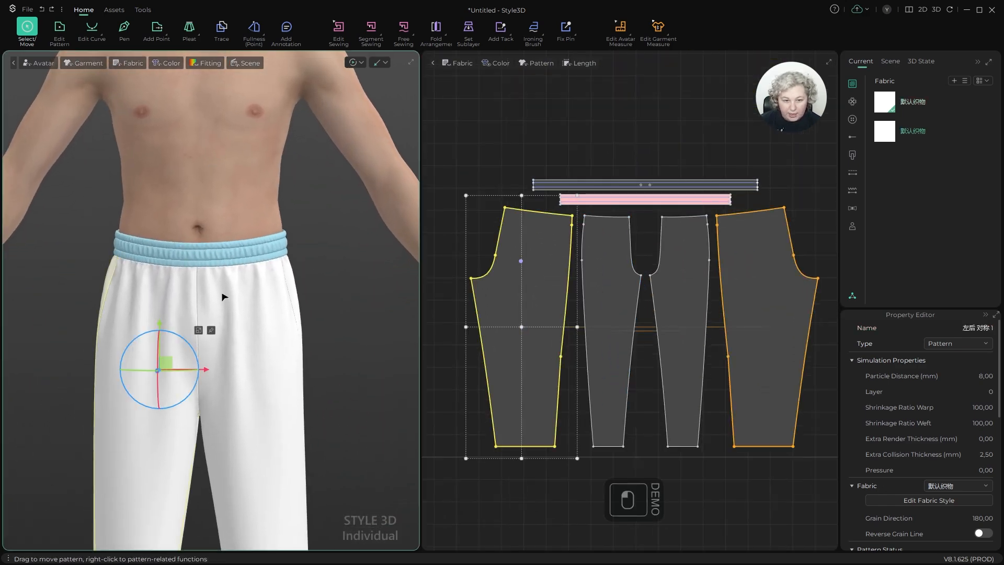
right_click_drag(224, 293, 315, 229, "alt")
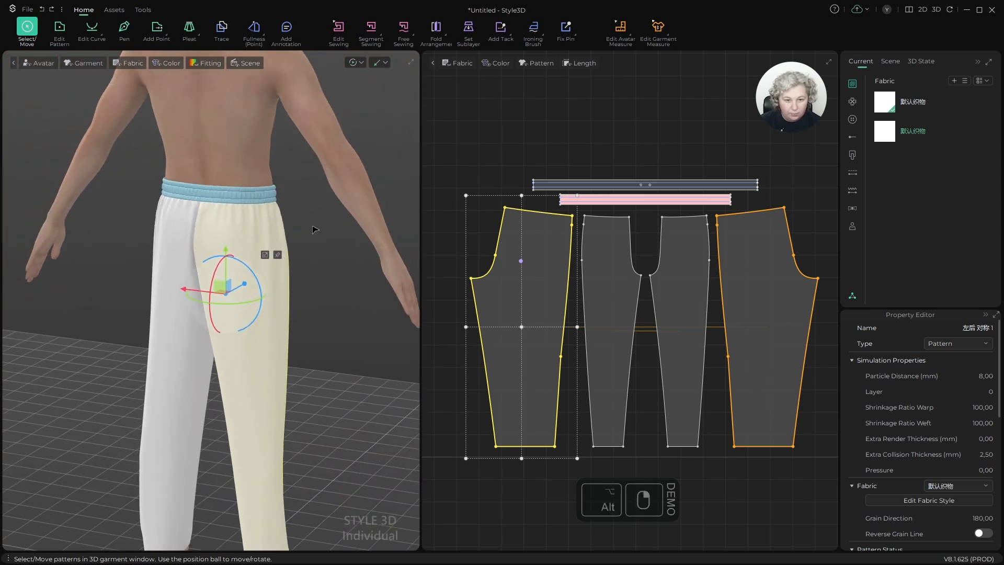
left_click_drag(367, 275, 283, 283, "alt")
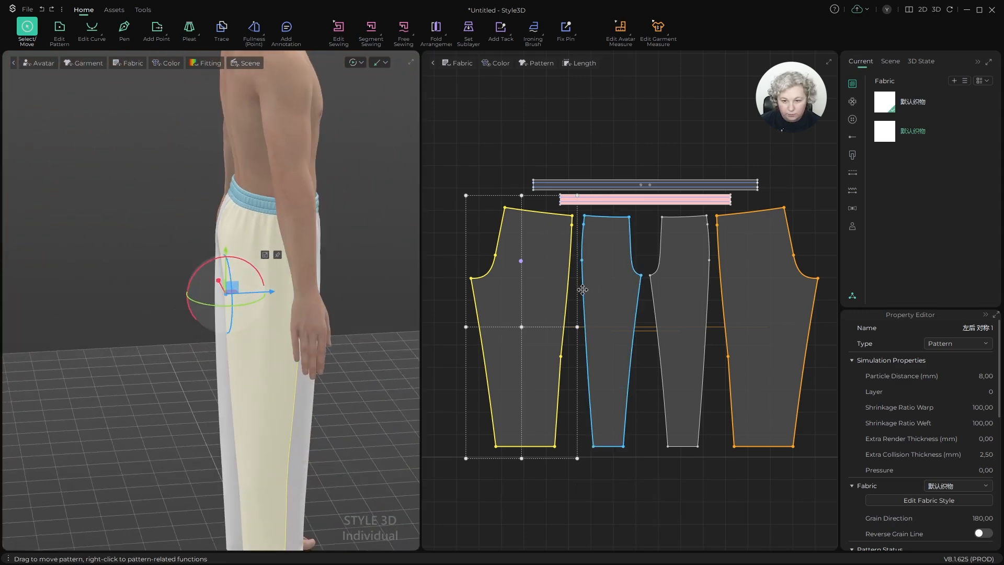
left_click_drag(343, 319, 421, 291, "alt")
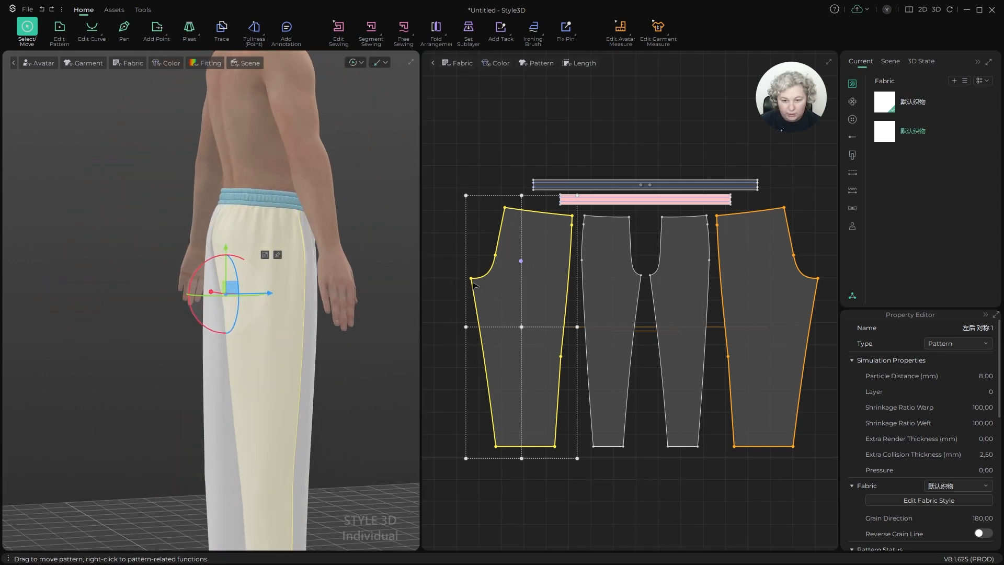
left_click_drag(384, 303, 230, 315, "alt")
scroll(693, 267, "down", 4)
scroll(698, 267, "down", 3)
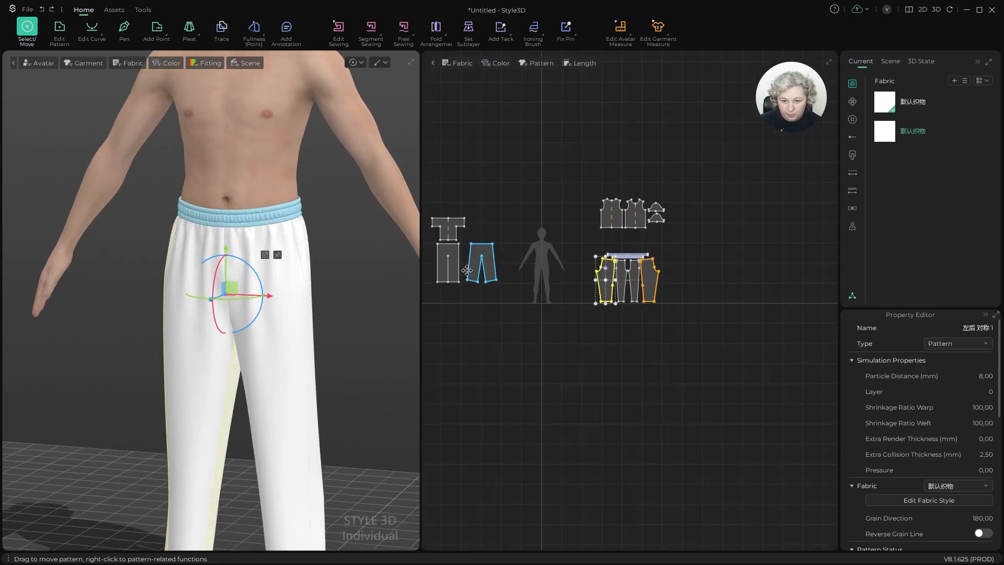
scroll(501, 214, "up", 8)
scroll(520, 217, "down", 5)
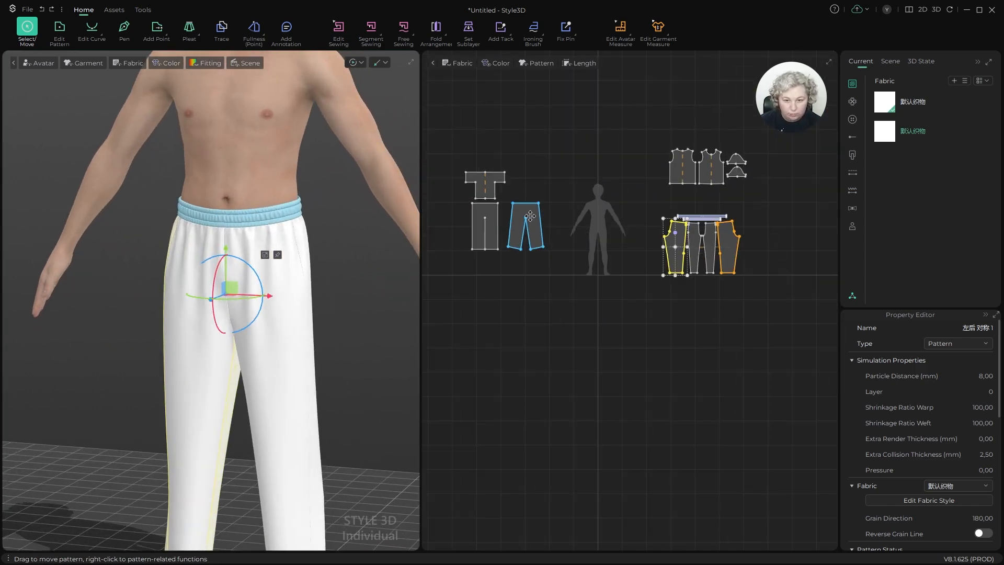
Step: Delete all the shaped T-shirt, sleeve, waistband and trouser patterns, keeping the simplified top and trouser shapes
left_click(613, 132)
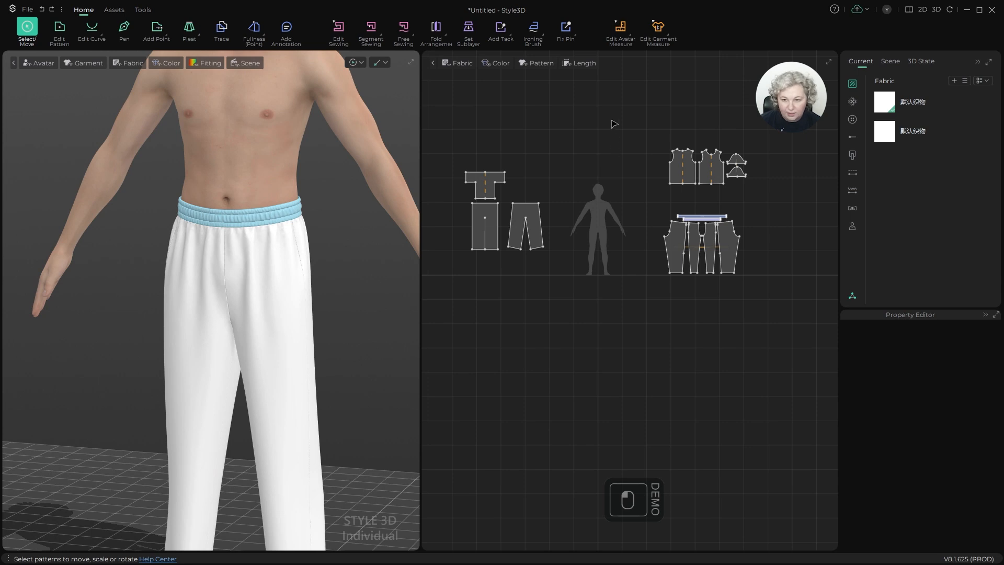
left_click_drag(634, 124, 795, 312)
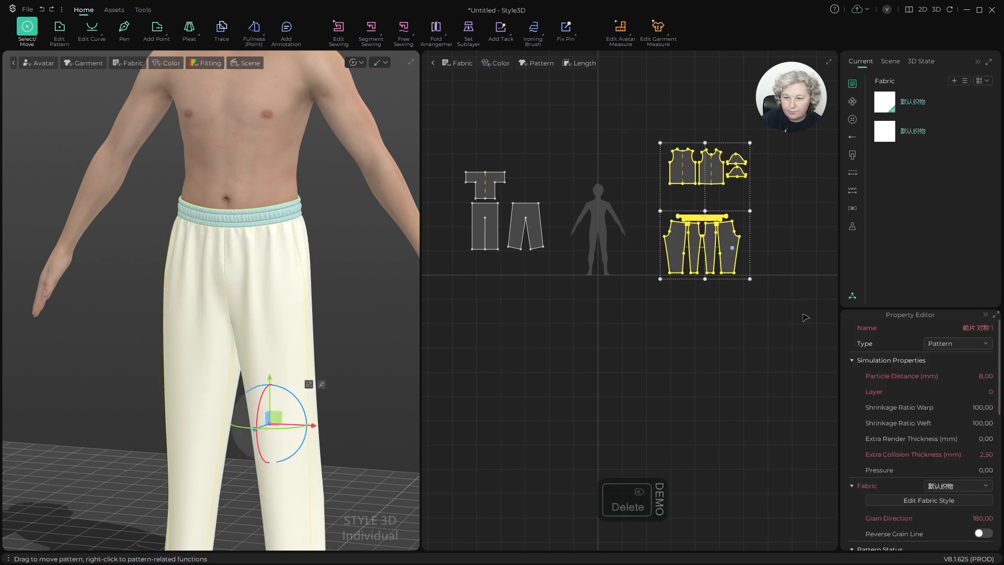
key("Delete")
scroll(552, 214, "up", 5)
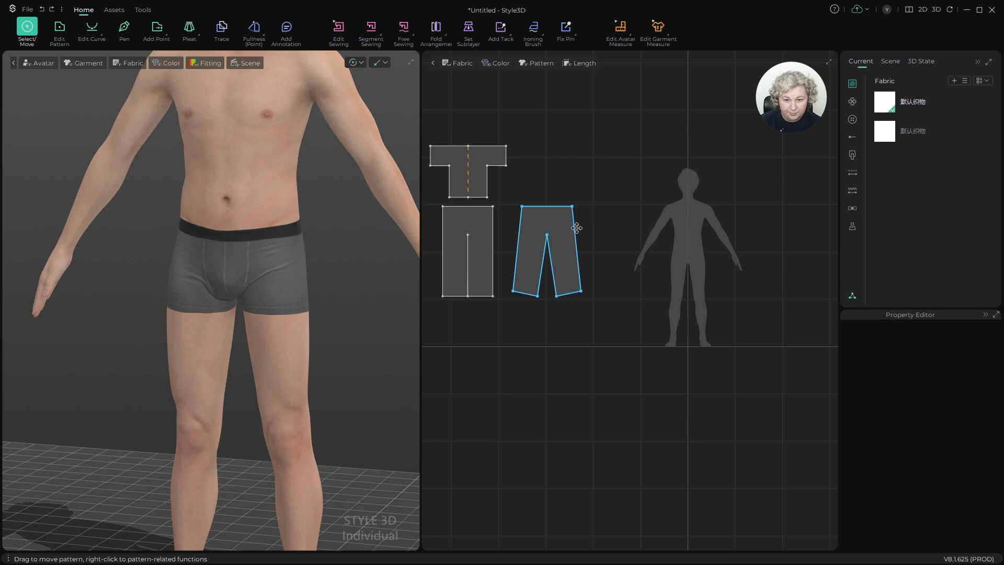
Step: Show all the simplified garment patterns in 3D again beside the avatar
left_click(551, 213)
scroll(251, 222, "down", 4)
scroll(554, 236, "down", 6)
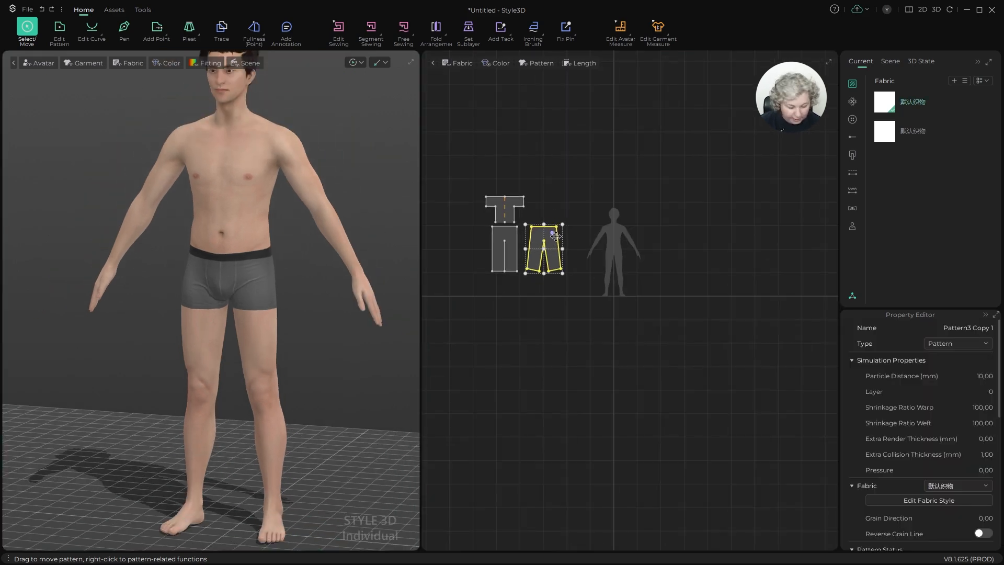
key("shift+q")
scroll(285, 220, "down", 6)
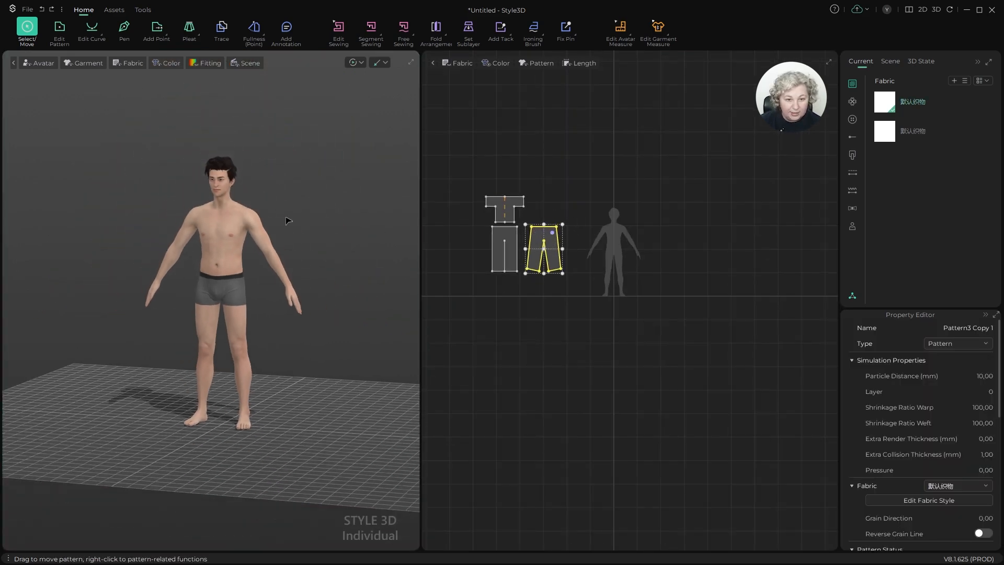
left_click_drag(285, 219, 387, 225, "alt")
right_click_drag(388, 226, 391, 239, "alt")
Step: Arrange the trouser pattern with spread legs in front of the avatar, lowered to the waist, and unfreeze it
left_click(543, 263)
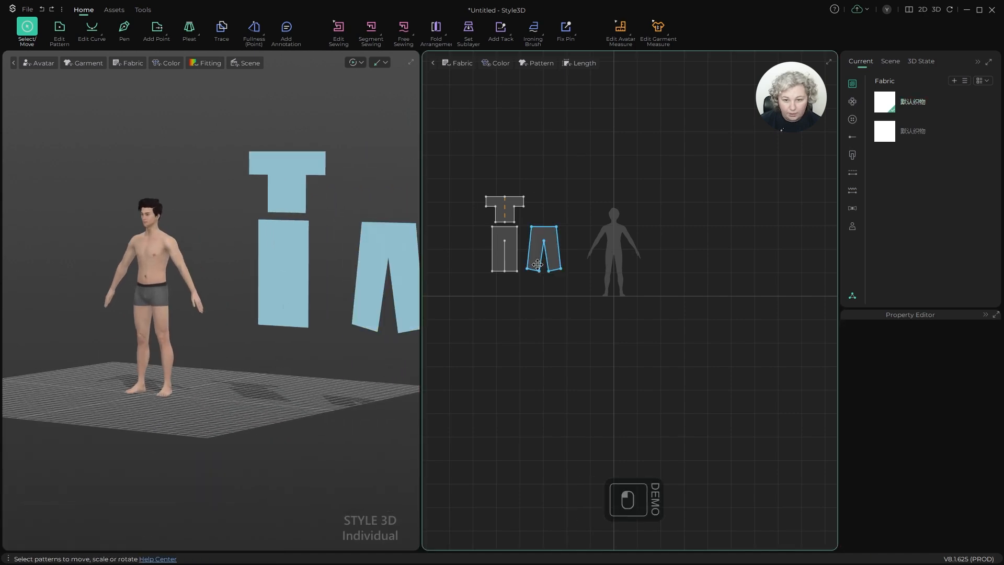
left_click(551, 232)
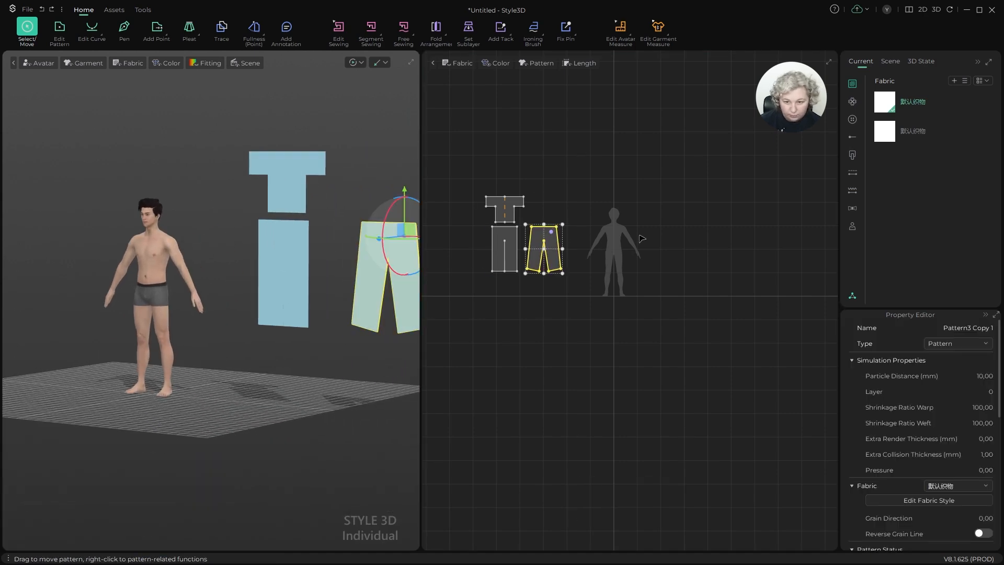
scroll(611, 246, "up", 4)
scroll(165, 324, "up", 3)
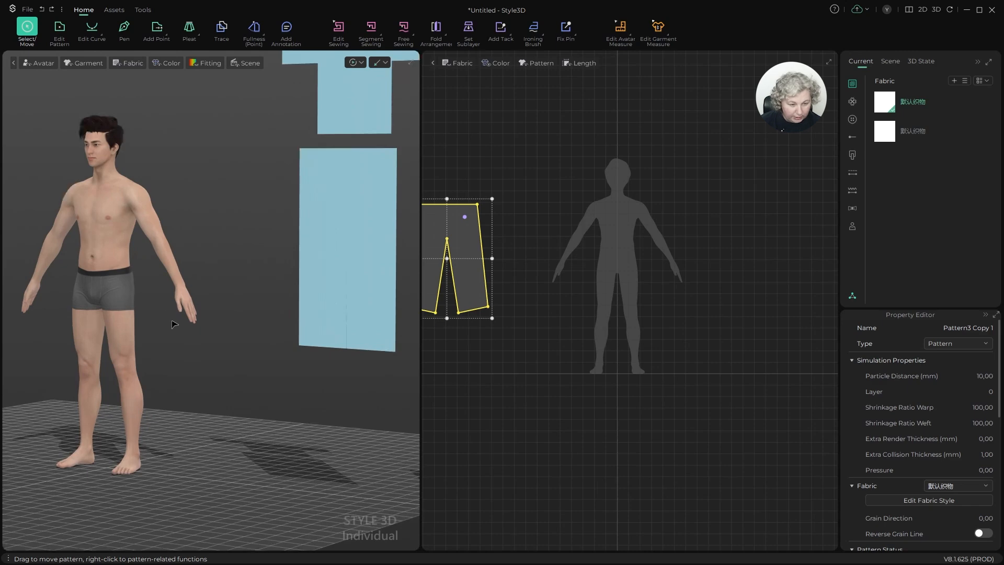
left_click_drag(173, 324, 216, 325, "alt")
key("shift+f")
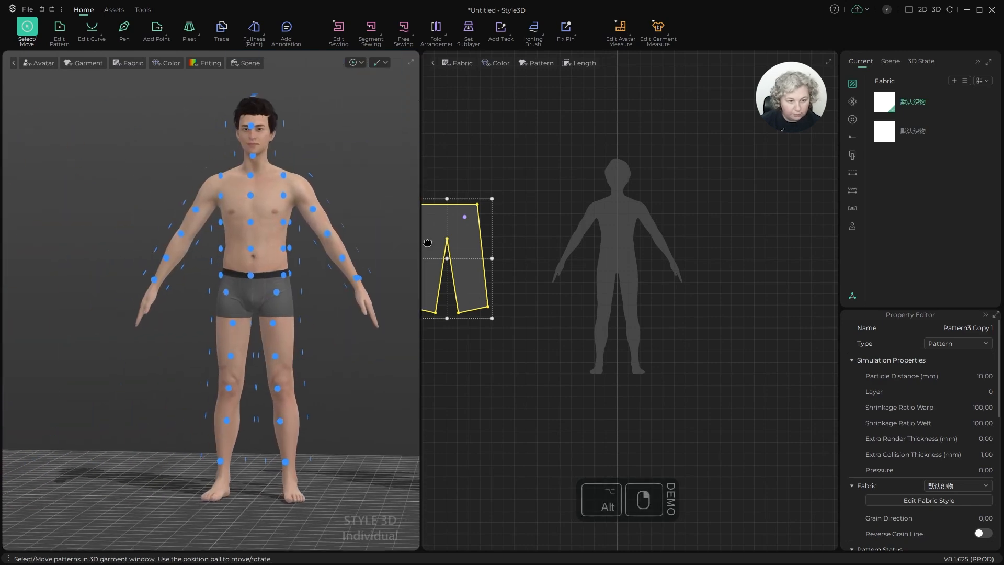
left_click(250, 273)
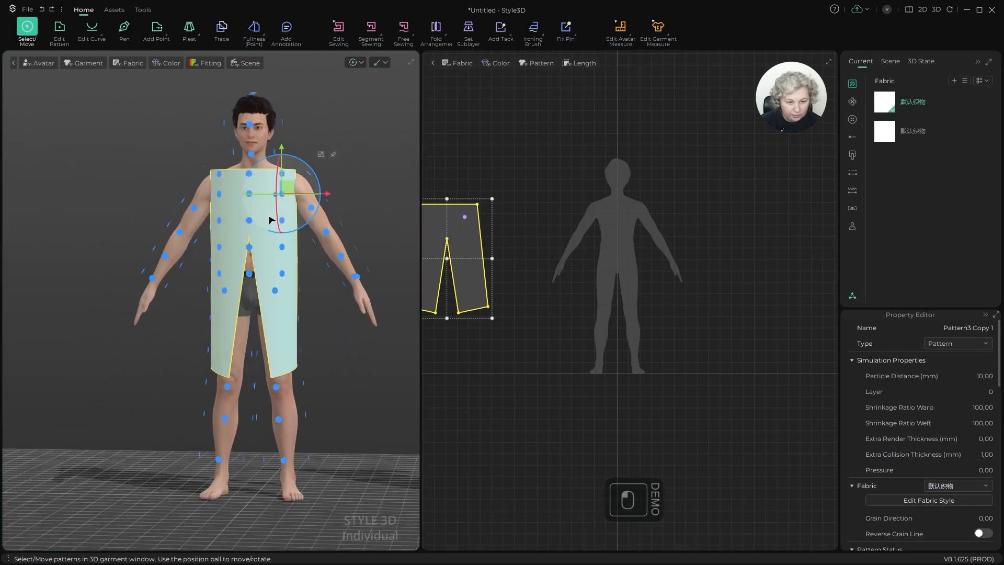
left_click_drag(293, 186, 292, 275)
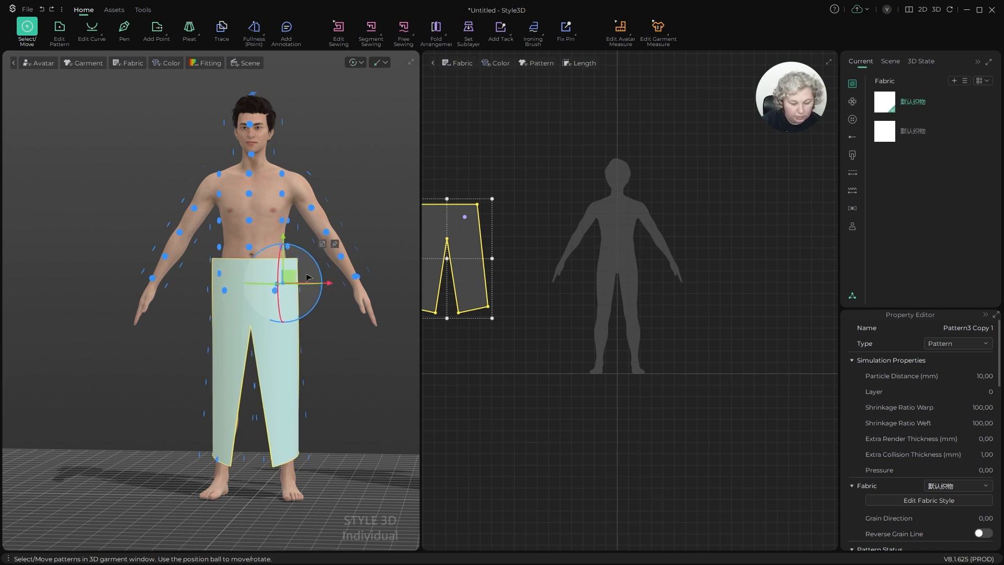
key("ctrl+k")
Step: Duplicate the trouser pattern level with the original in 2D and arrange the copy behind the avatar's legs at waist height
right_click_drag(309, 277, 111, 339)
scroll(506, 239, "down", 5)
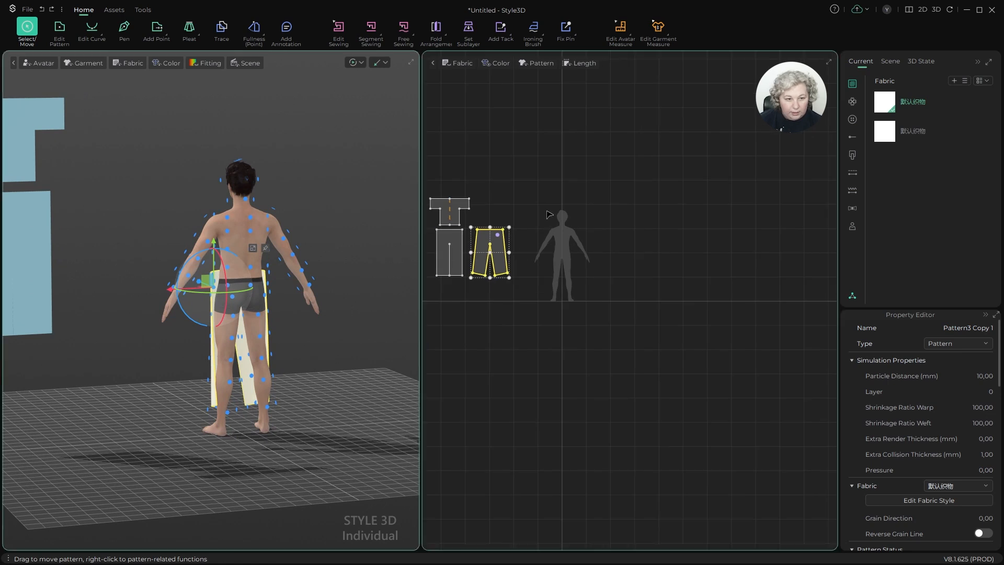
scroll(495, 239, "up", 7)
left_click_drag(515, 242, 568, 239)
key("ctrl+c")
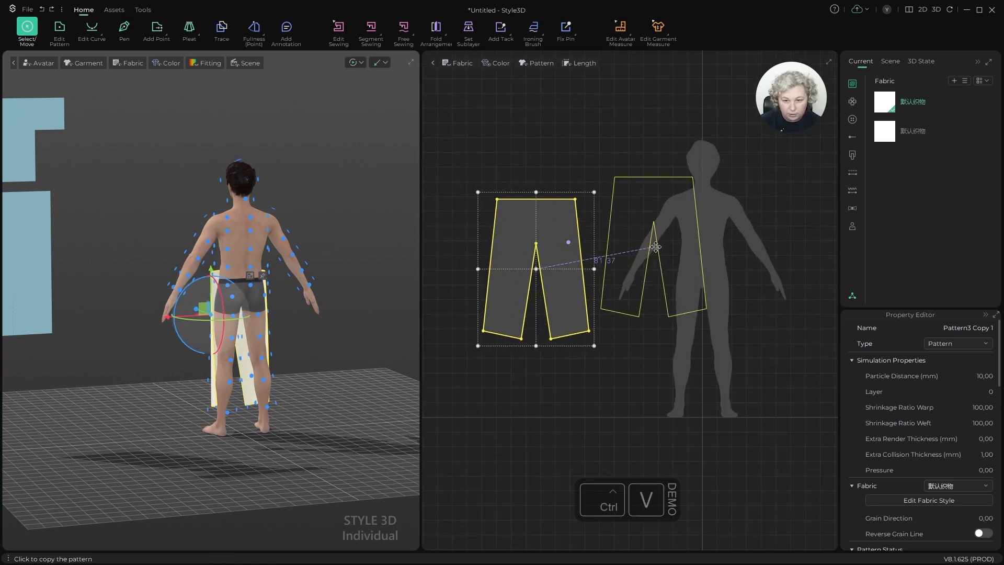
left_click(664, 268)
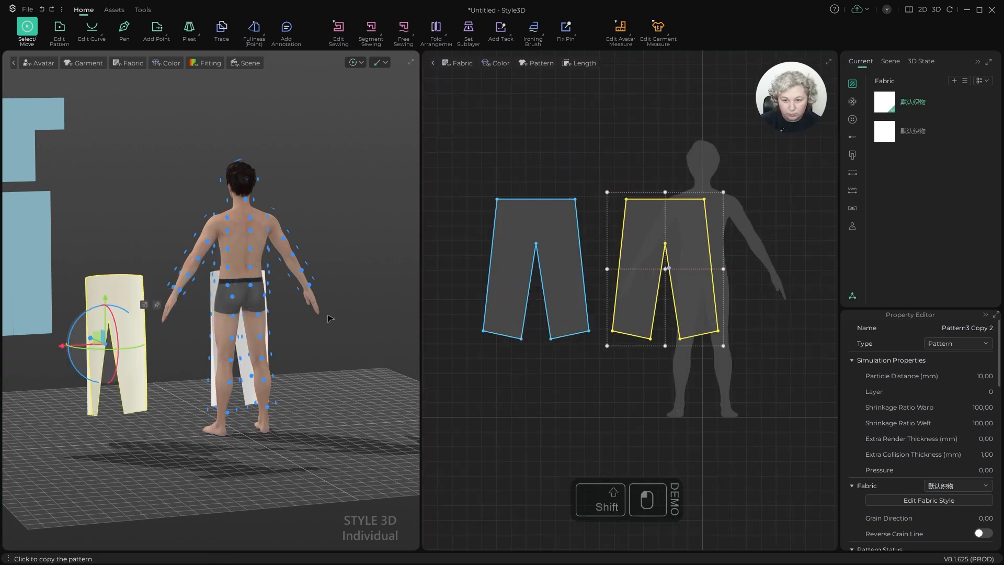
left_click(252, 287)
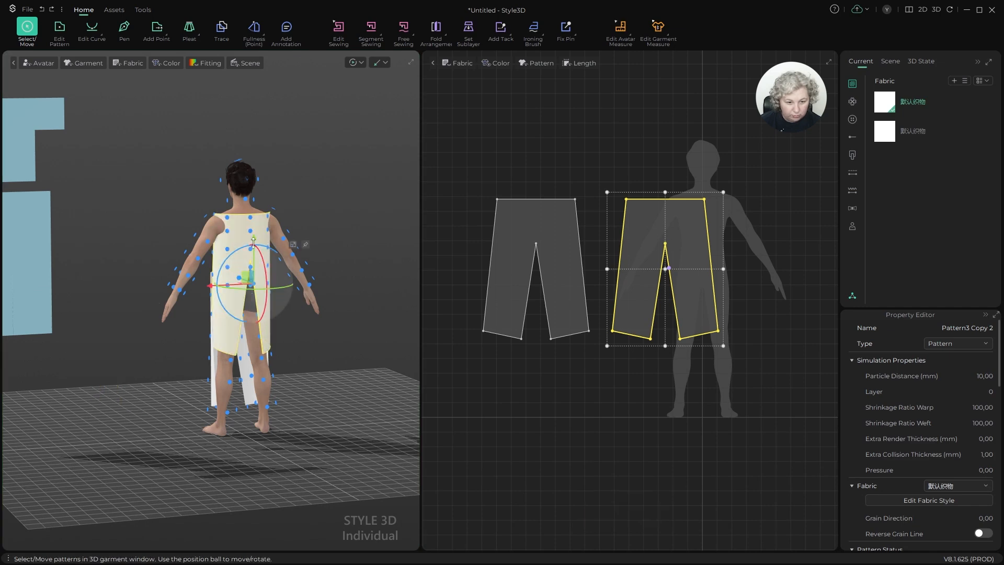
left_click_drag(250, 277, 253, 337)
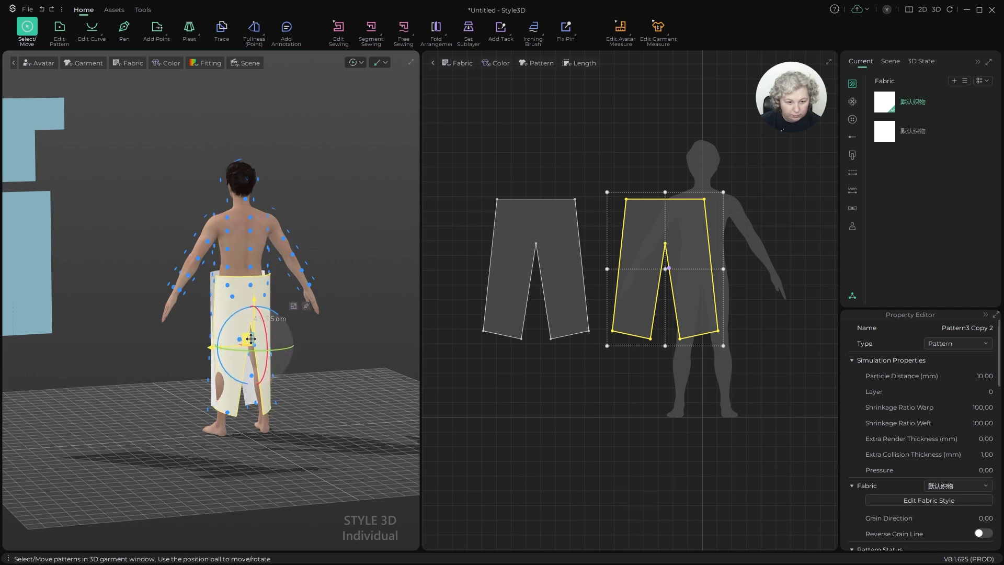
Step: Sew both outer side seams between the front and back trouser patterns with Segment Sewing, and hide the arrangement points
right_click_drag(195, 294, 397, 283)
scroll(644, 210, "up", 3)
scroll(630, 228, "up", 1)
key("n")
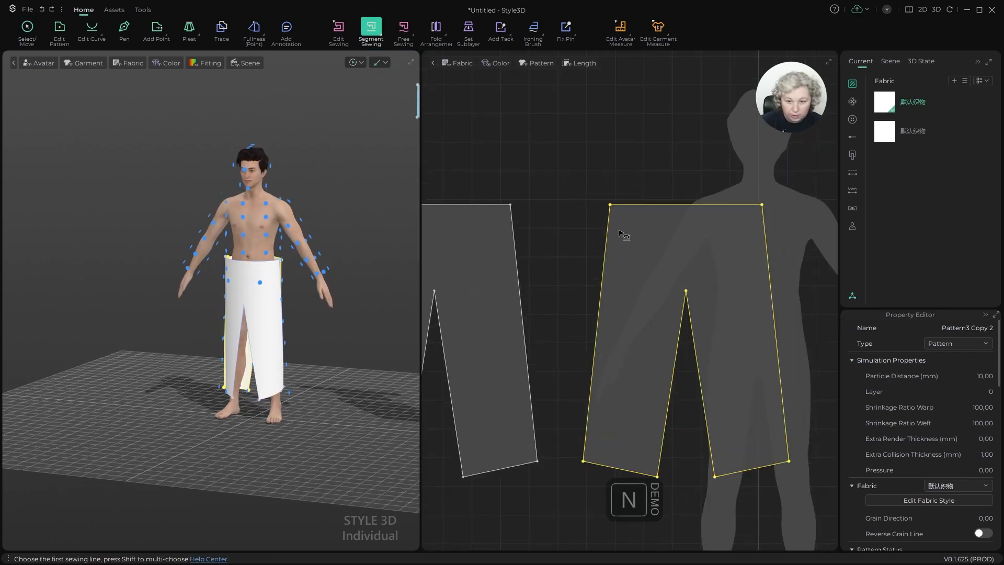
left_click(611, 231)
scroll(611, 230, "down", 3)
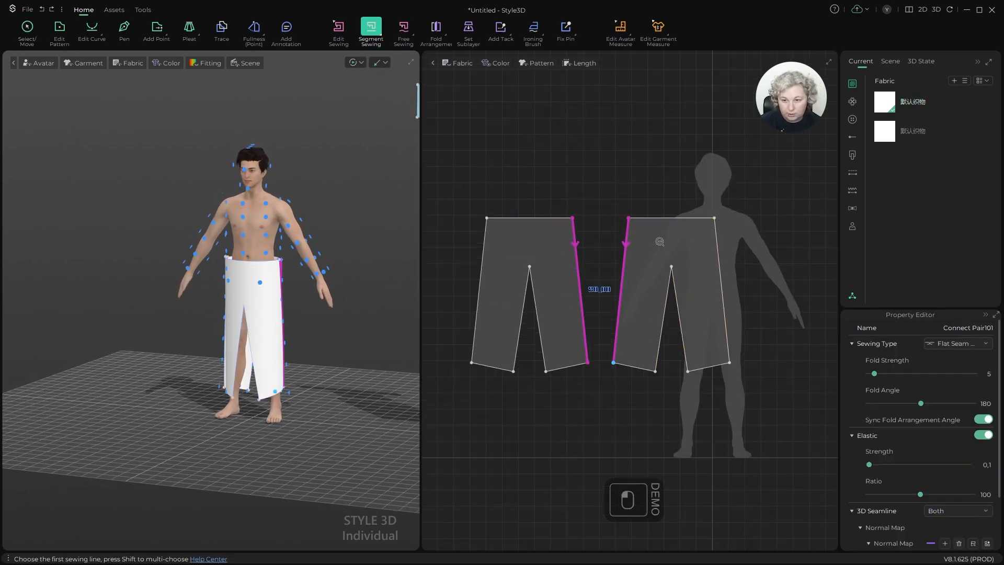
left_click(719, 246)
left_click(480, 244)
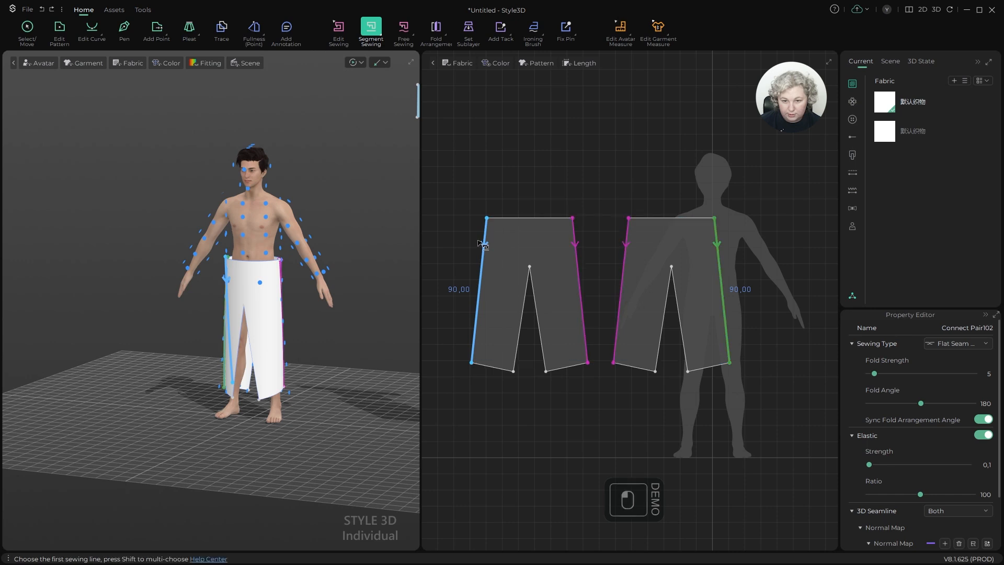
key("shift+f")
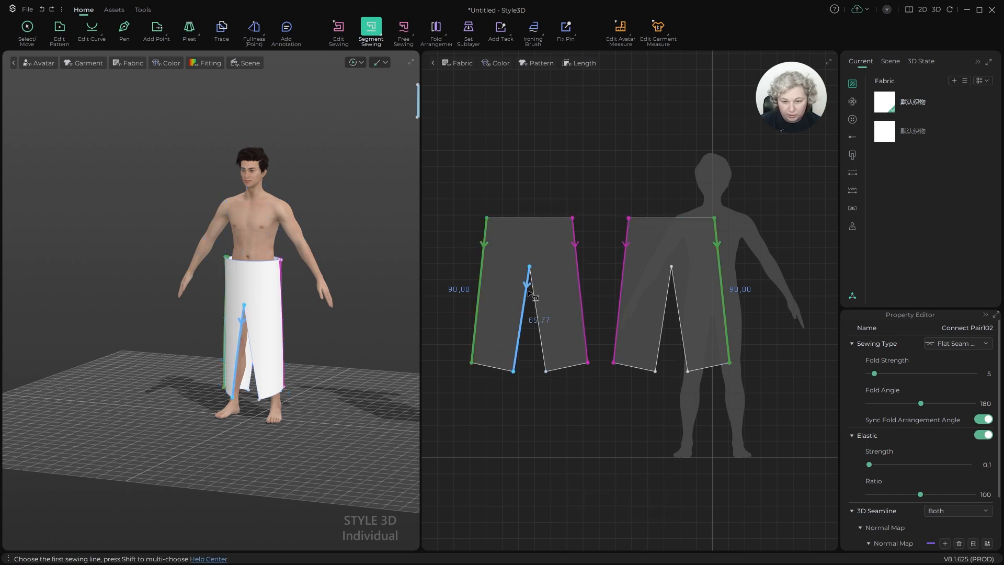
Step: Sew both inner leg seams between the front and back trouser patterns
left_click(537, 294)
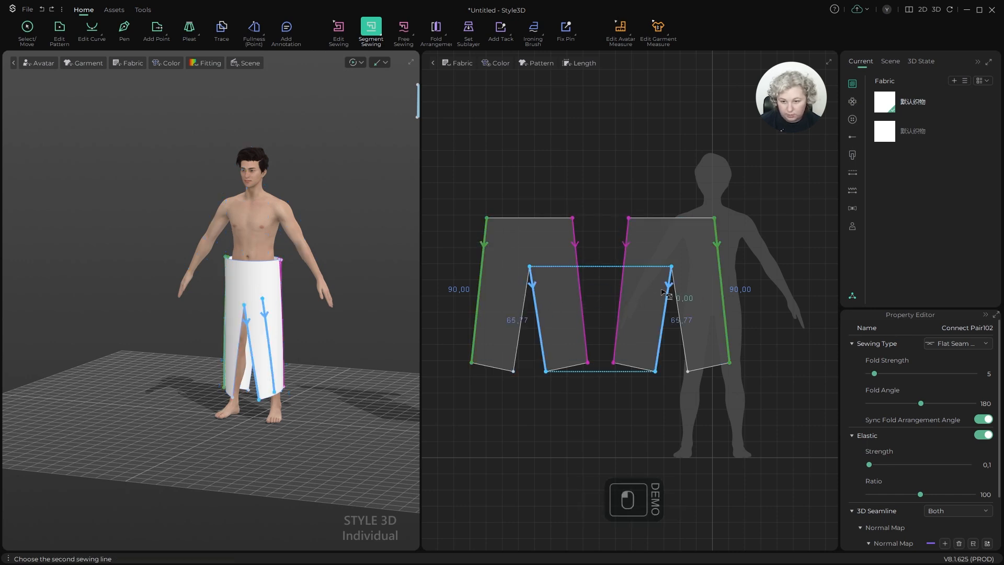
left_click(665, 292)
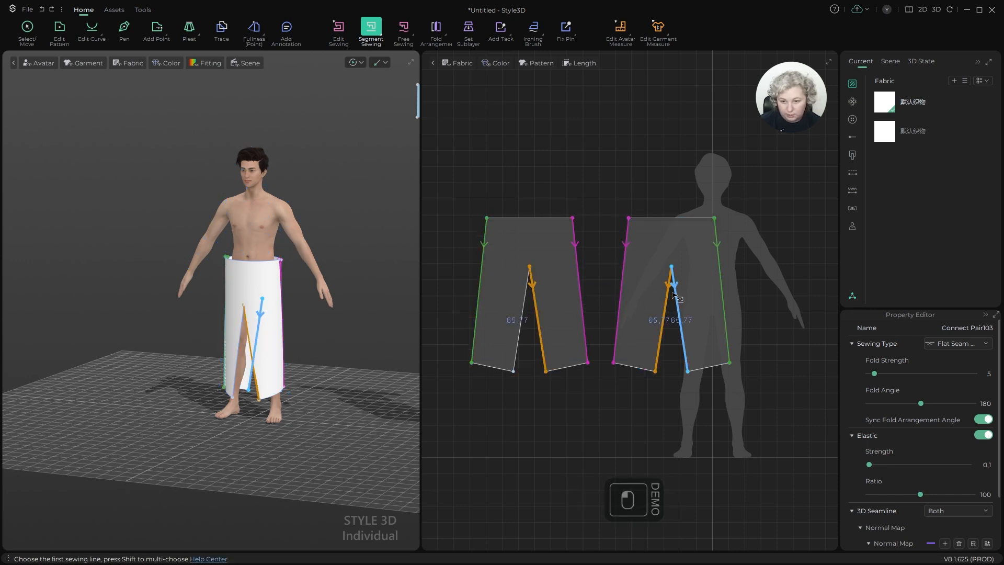
left_click(523, 298)
Step: Run the simulation to stitch and drape the trousers, stop it, and check their fit from the front and back
scroll(359, 303, "up", 5)
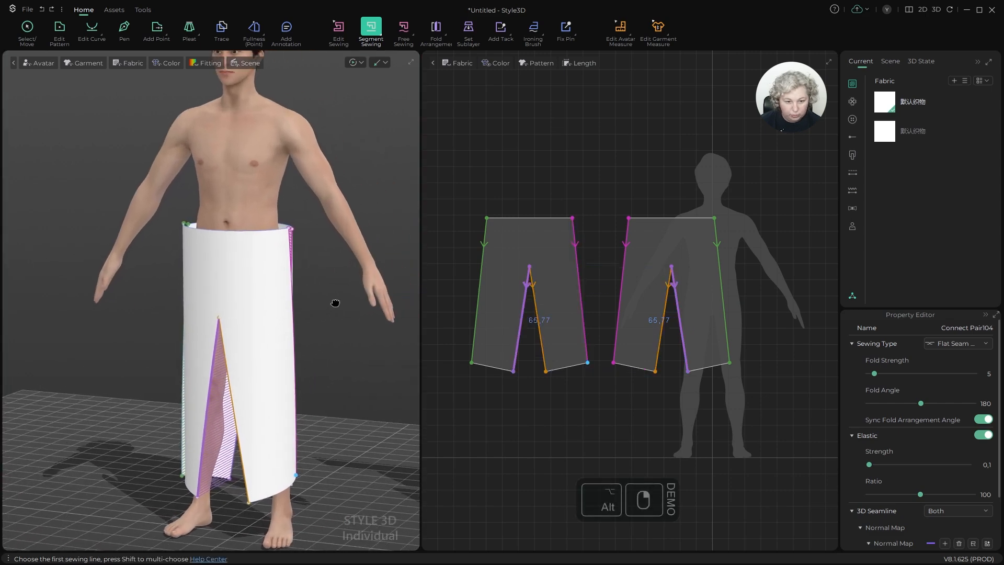
scroll(358, 298, "down", 3)
key("space")
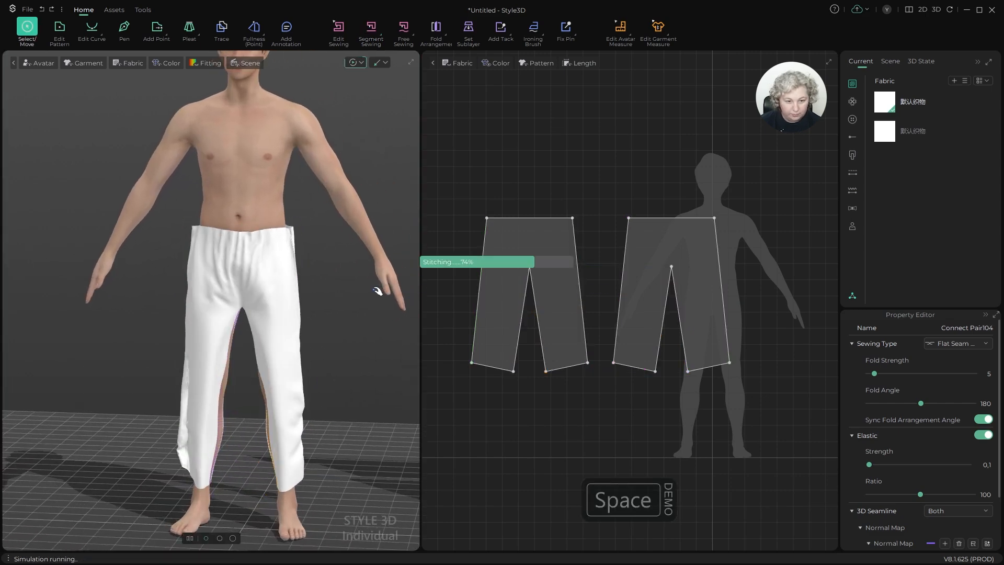
key("space")
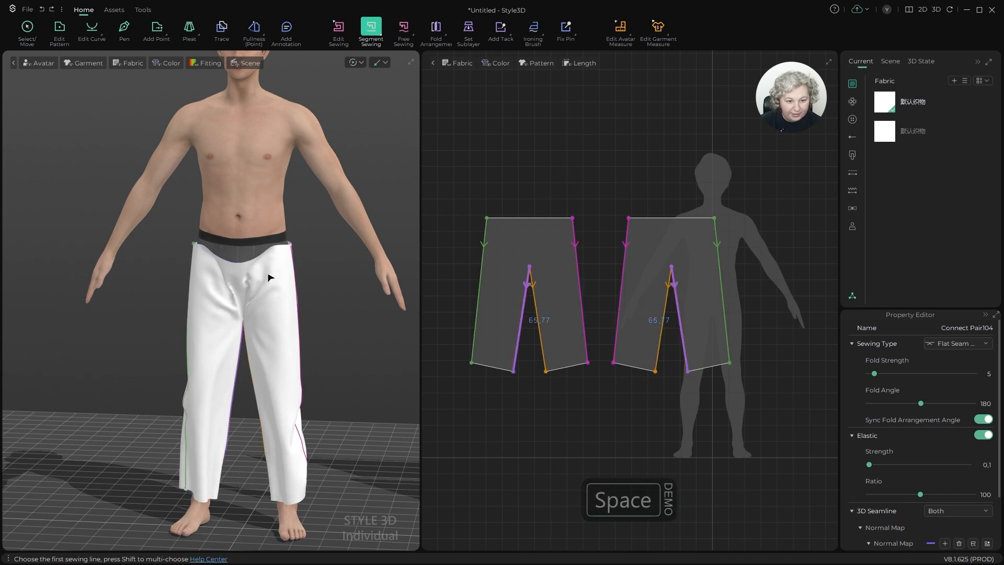
right_click_drag(343, 255, 137, 304)
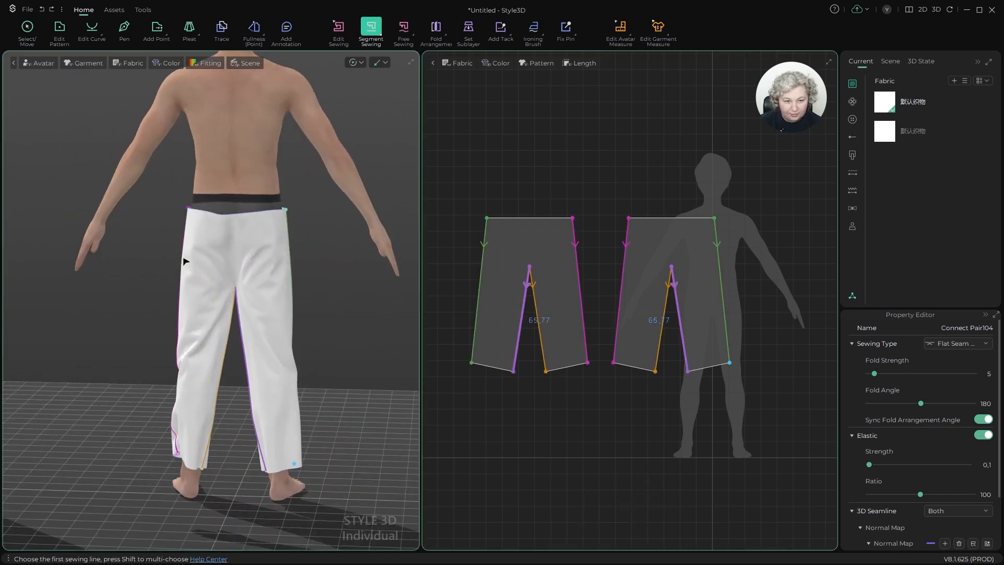
right_click(210, 259, "alt")
right_click_drag(210, 259, 347, 253, "alt")
Step: Move both trouser patterns together down the 2D workspace, clear of the avatar silhouette's torso
key("a")
left_click(553, 236)
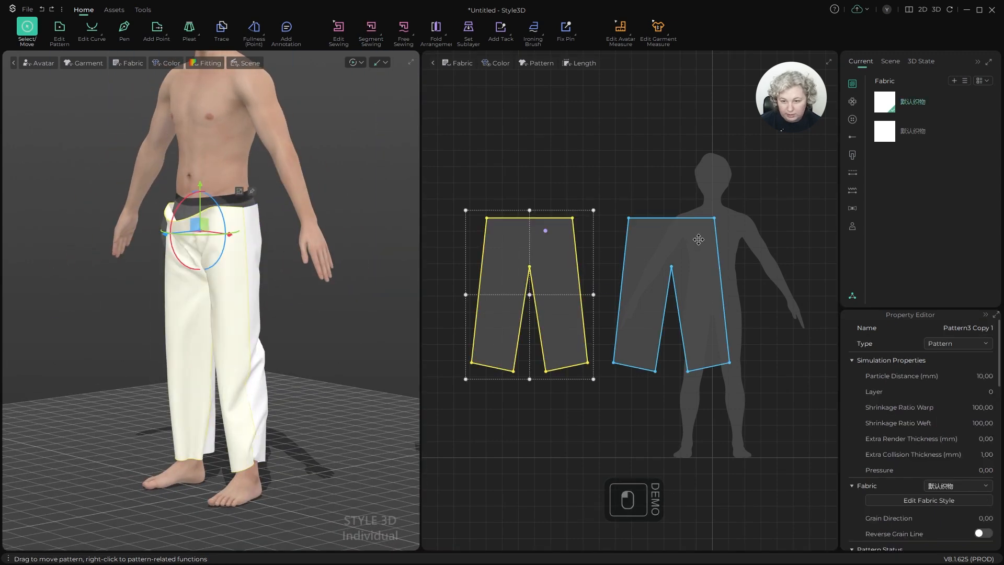
left_click(679, 231)
left_click(565, 239, "shift")
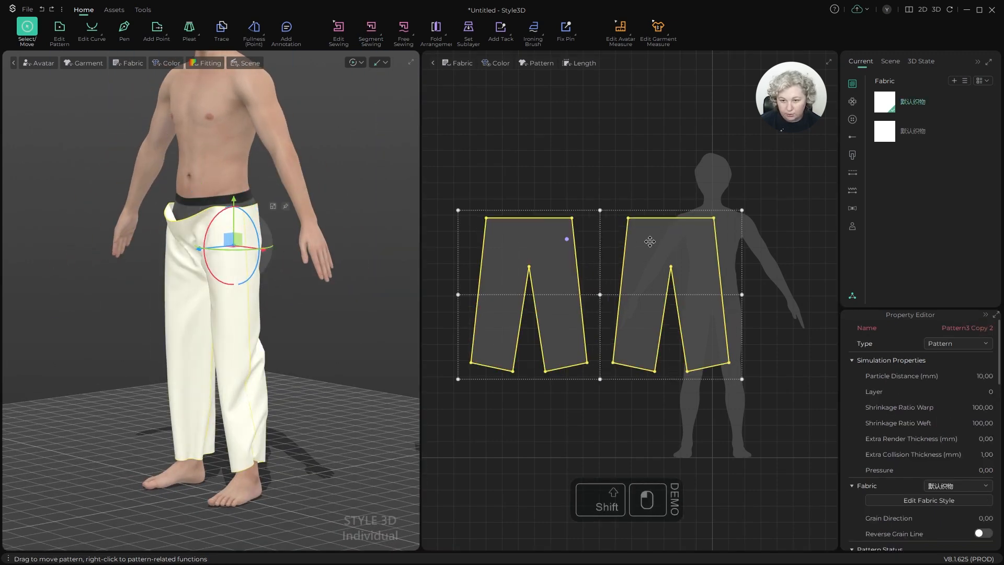
left_click_drag(650, 241, 580, 423)
left_click(627, 231)
Step: Draw a long, narrow horizontal rectangle for a waistband across the 2D avatar silhouette at waist height
scroll(760, 277, "up", 7)
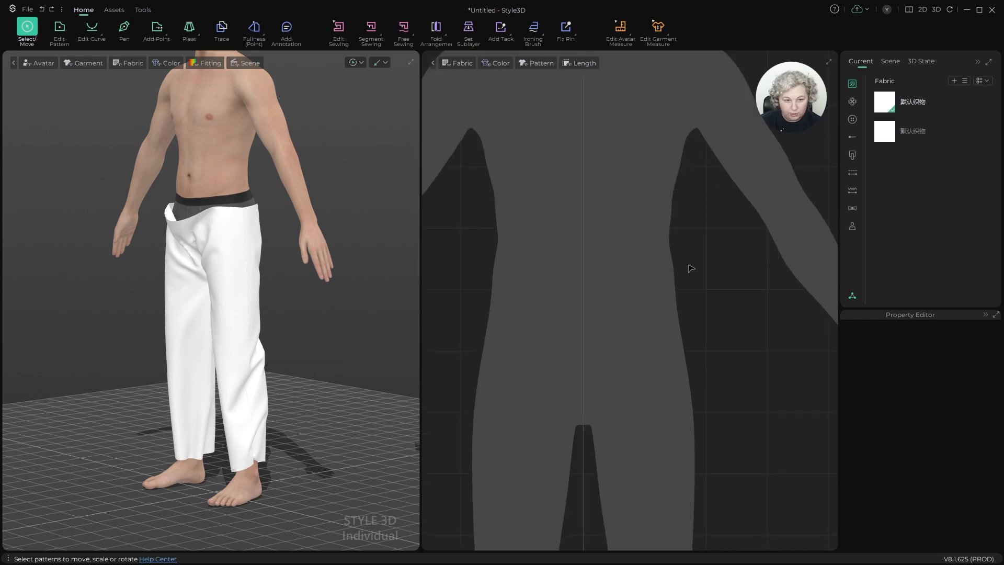
scroll(610, 218, "down", 6)
key("s")
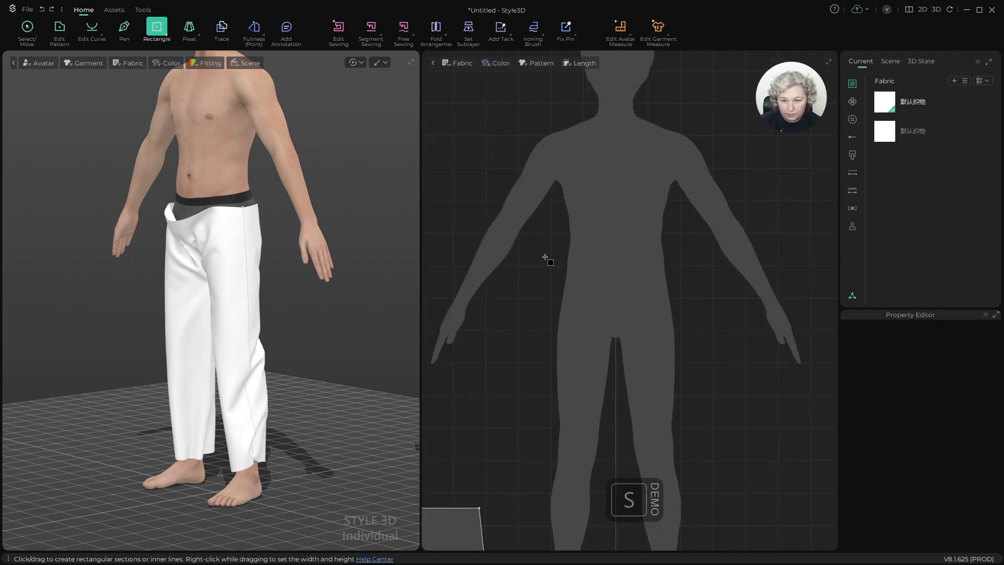
left_click_drag(782, 271, 781, 271)
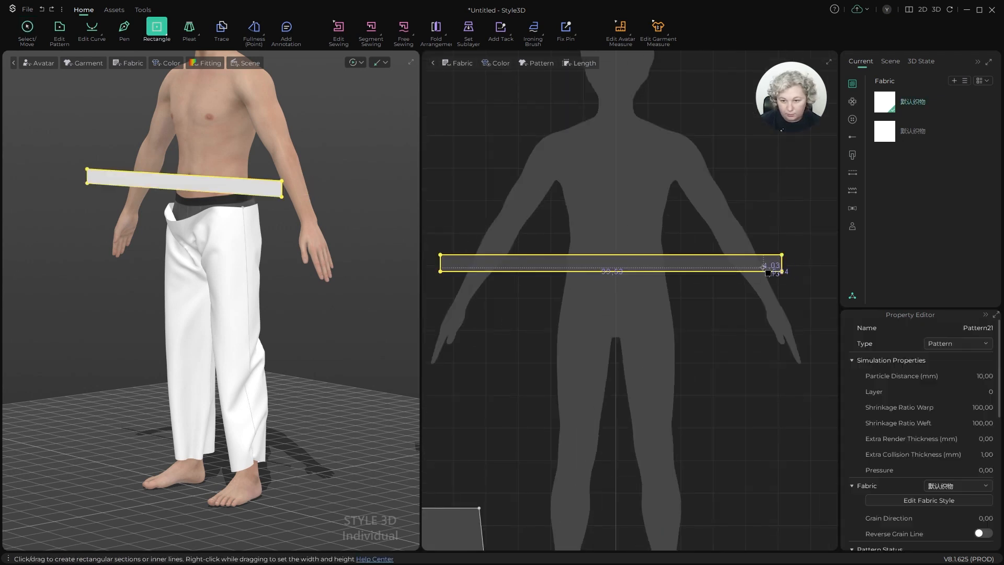
key("a")
Step: Arrange the waistband rectangle around the avatar's waist from a back waist arrangement point, just above the trousers
scroll(622, 261, "up", 1)
mouse_move(328, 255)
middle_mouse_down("alt")
mouse_move(398, 247)
mouse_move(324, 258)
middle_mouse_up("alt")
left_click_drag(324, 258, 183, 264, "alt")
scroll(609, 257, "down", 3)
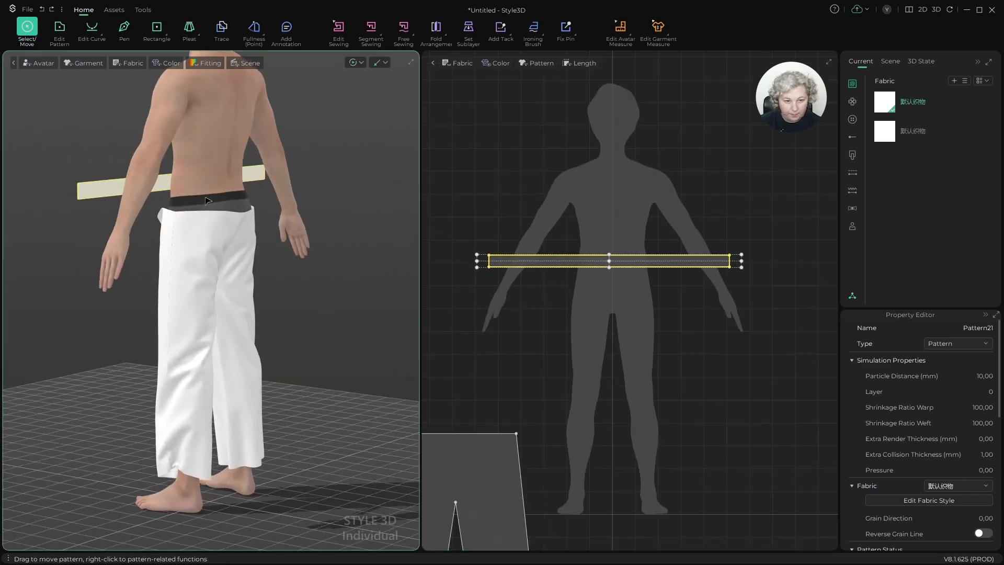
scroll(254, 193, "up", 1)
left_click_drag(353, 199, 278, 160, "alt")
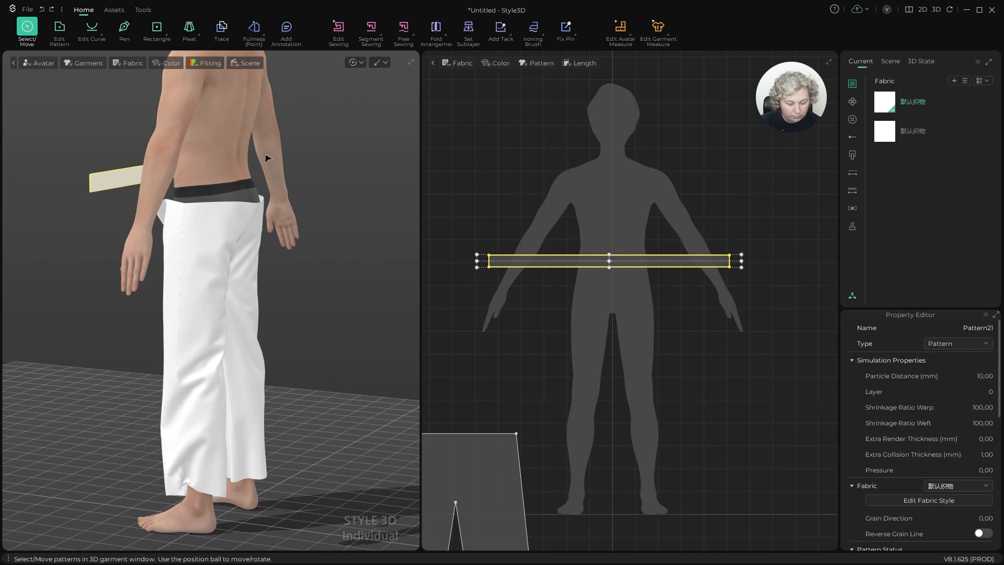
key("f")
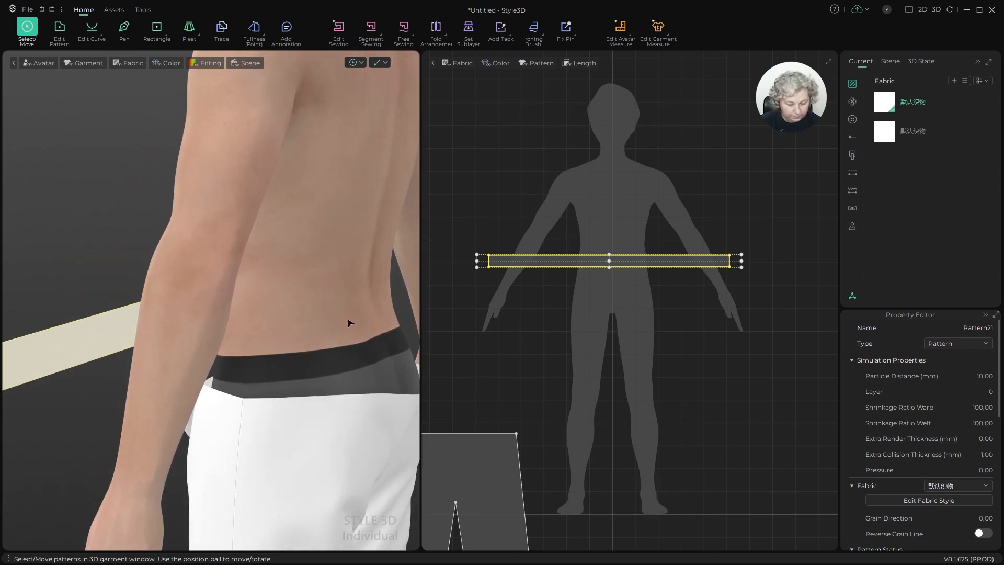
key("shift+f")
left_click(233, 336)
scroll(289, 276, "down", 5)
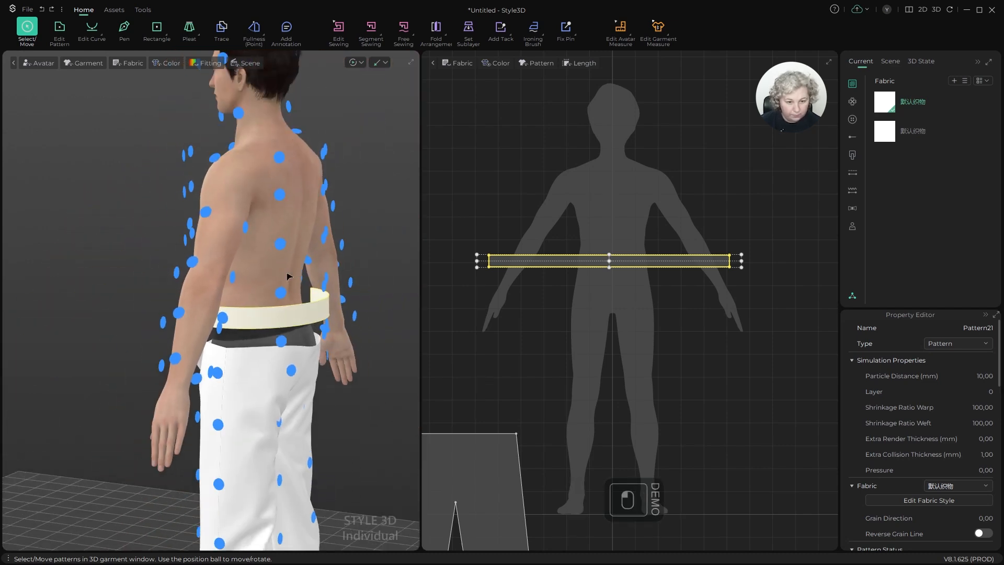
left_click_drag(180, 254, 248, 215, "alt")
key("alt+Escape")
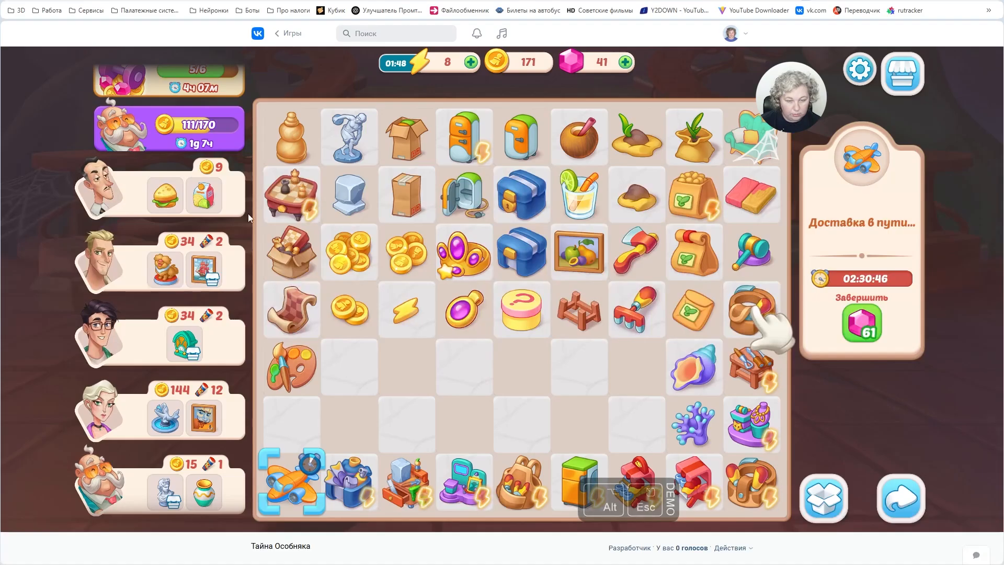
key("alt+Tab")
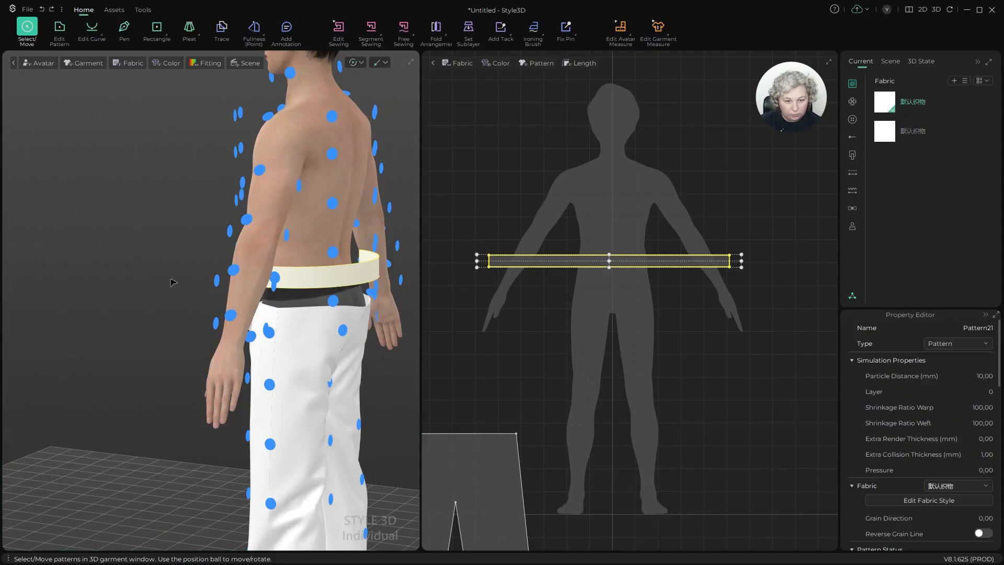
left_click_drag(87, 242, 261, 250, "alt")
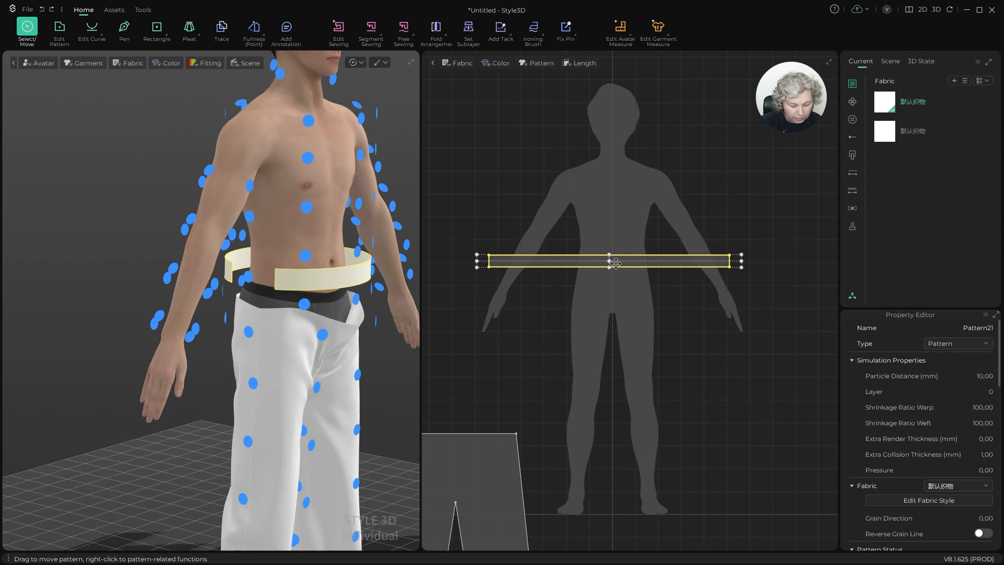
Step: Sew the two short ends of the waistband rectangle together with Segment Sewing
key("n")
left_click(491, 261)
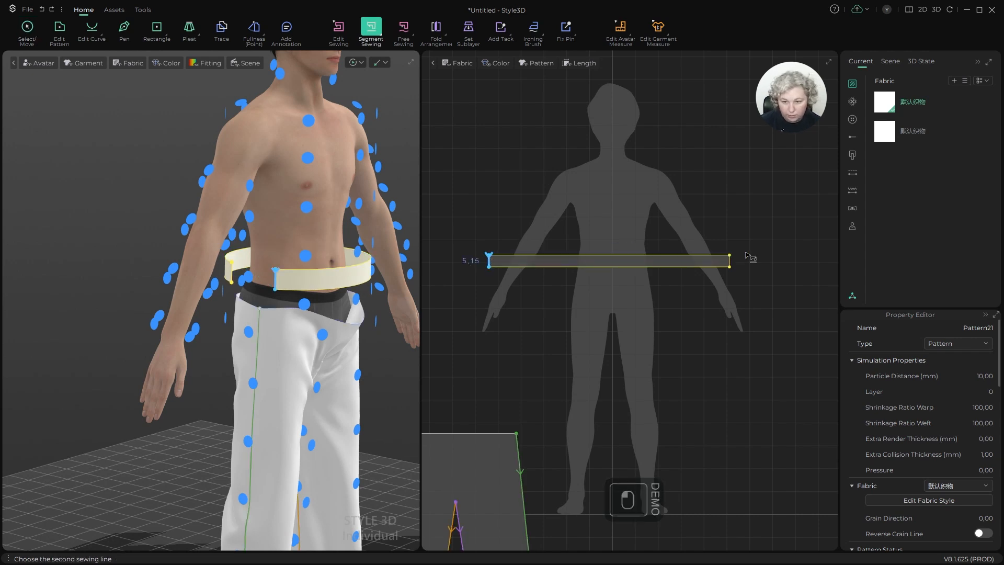
left_click(731, 262)
scroll(664, 220, "down", 5)
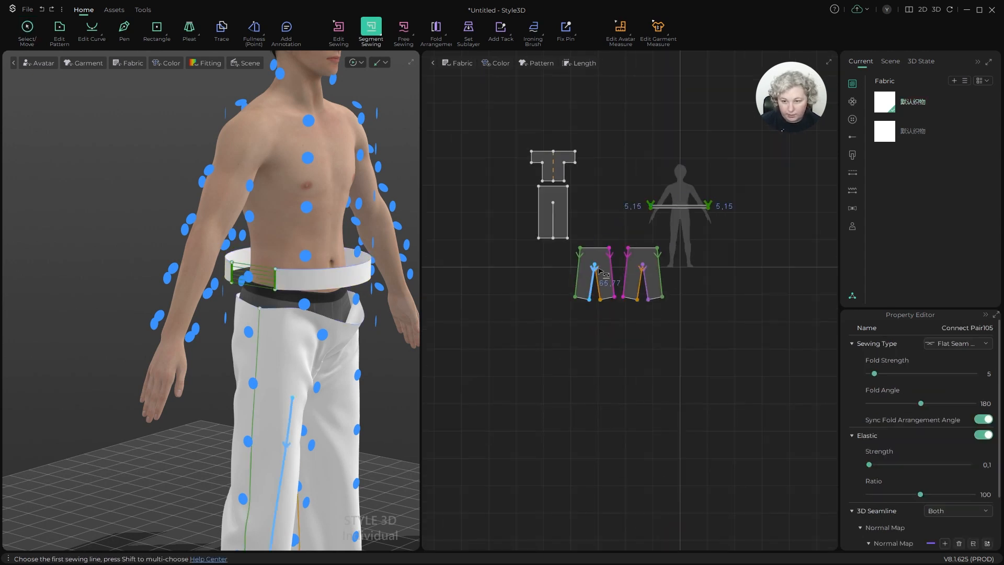
Step: Sew the waistband's lower edge to the top edges of both trouser patterns and inspect the seam lines on the avatar
scroll(663, 220, "up", 3)
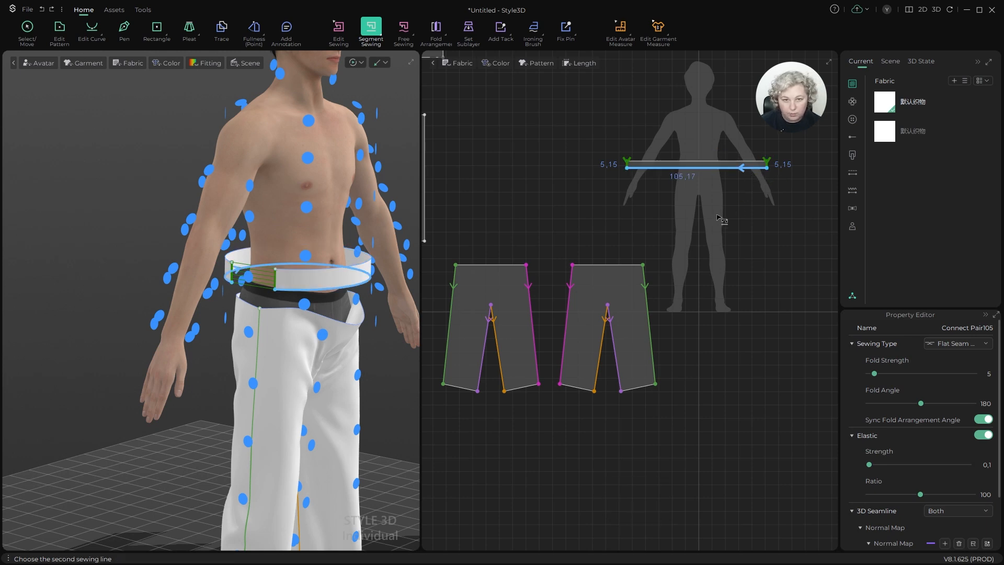
left_click(625, 268, "shift")
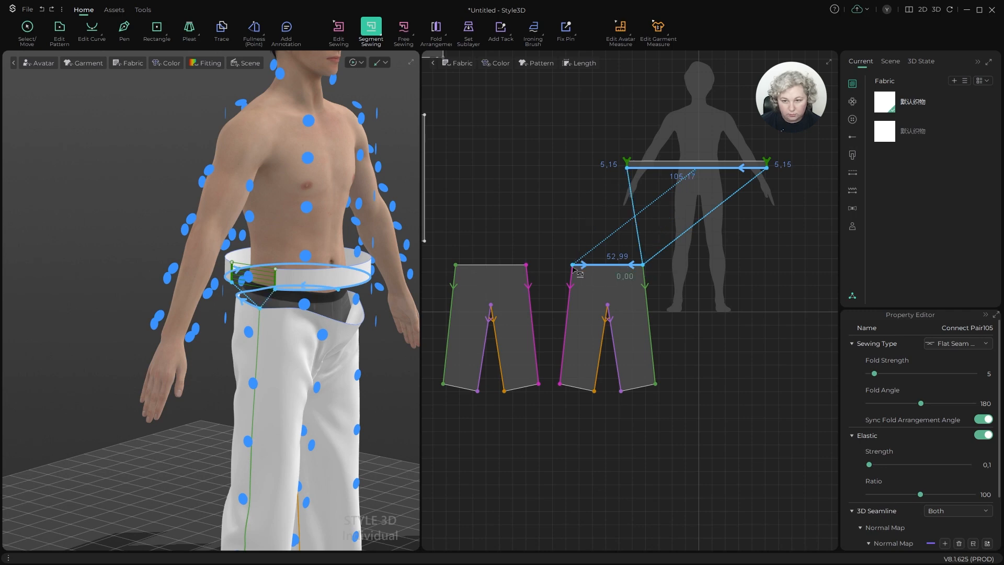
left_click(502, 266)
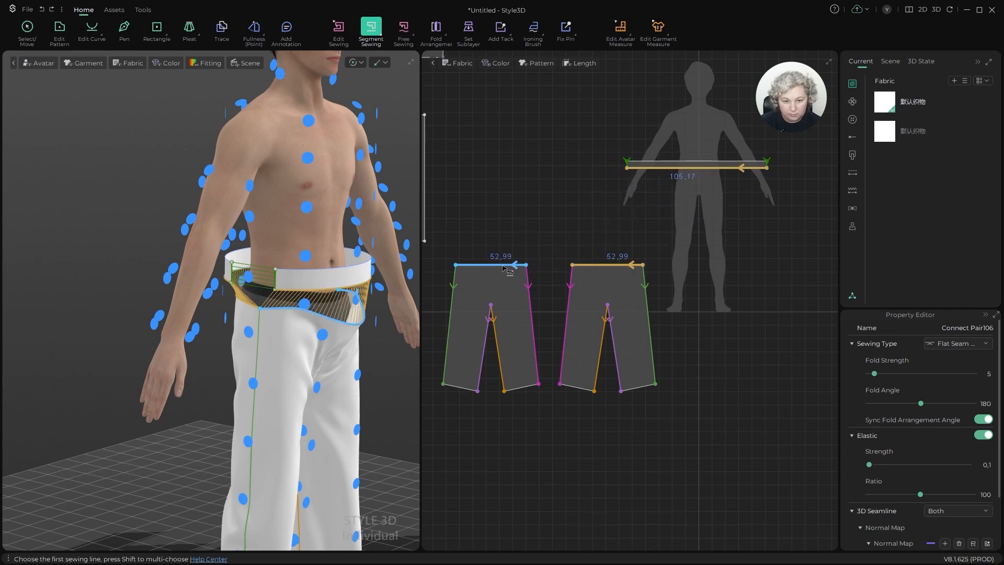
scroll(291, 216, "down", 3)
scroll(291, 216, "down", 1)
left_click_drag(395, 154, 269, 148, "alt")
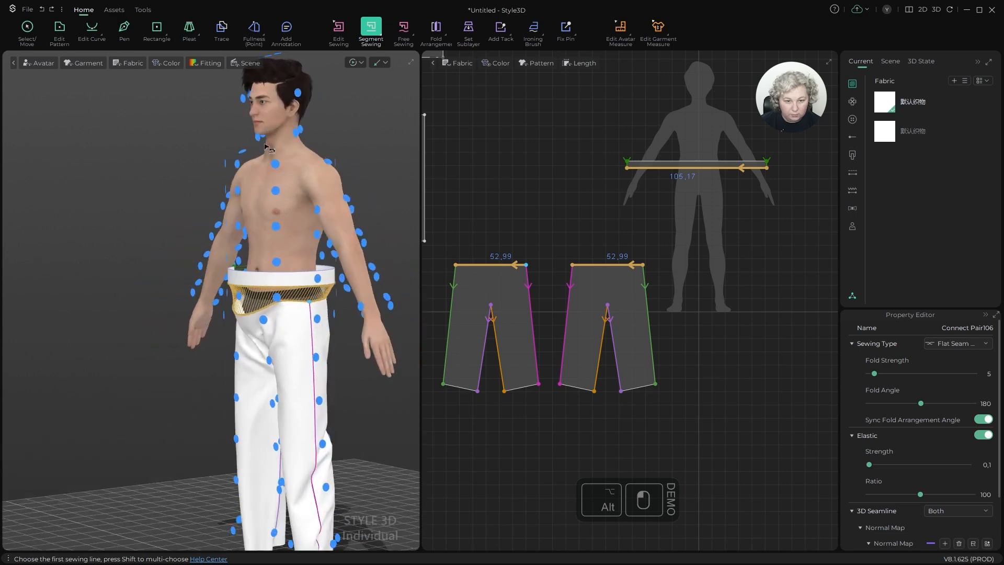
Step: Hide the avatar's arrangement points and freeze both trouser patterns, leaving the waistband free
key("a")
scroll(333, 302, "up", 5)
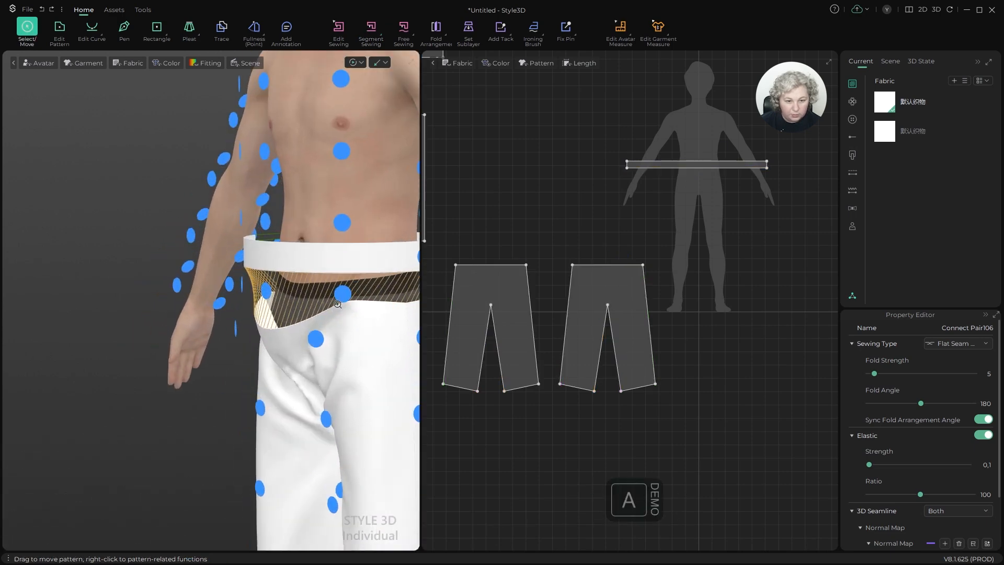
right_click_drag(343, 264, 241, 255, "alt")
left_click_drag(242, 256, 345, 301, "alt")
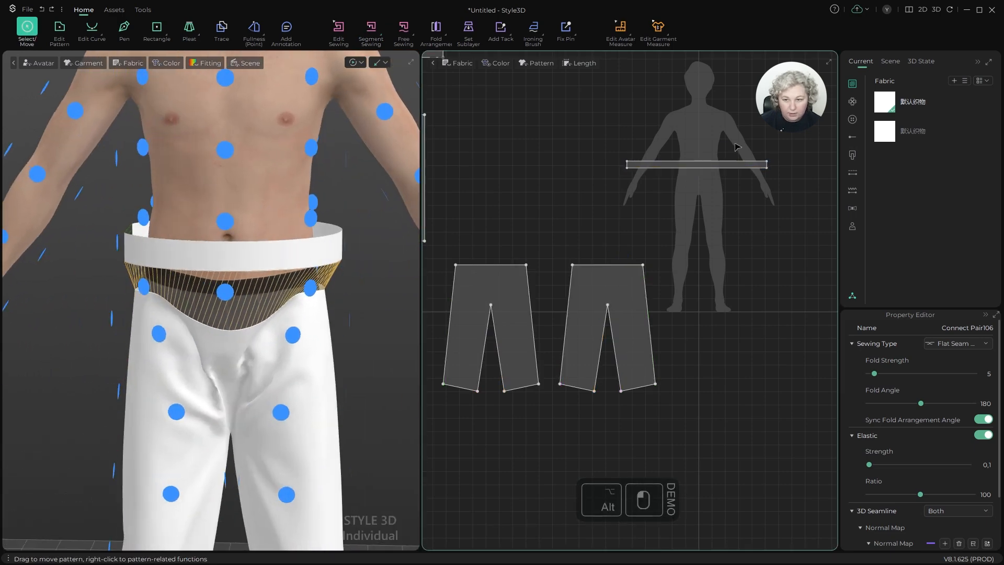
left_click(499, 288)
left_click(613, 282, "shift")
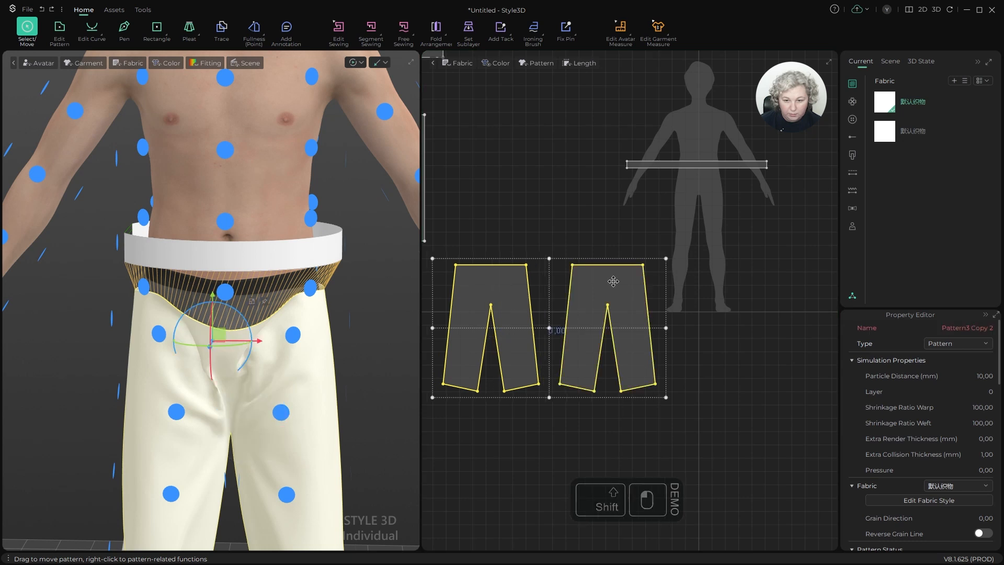
key("shift+f")
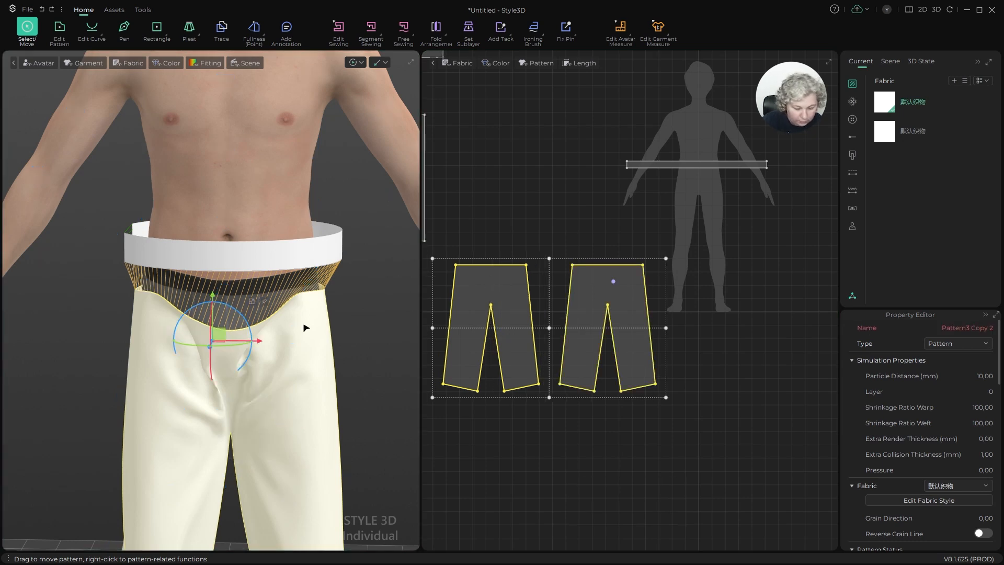
key("ctrl+shift+j")
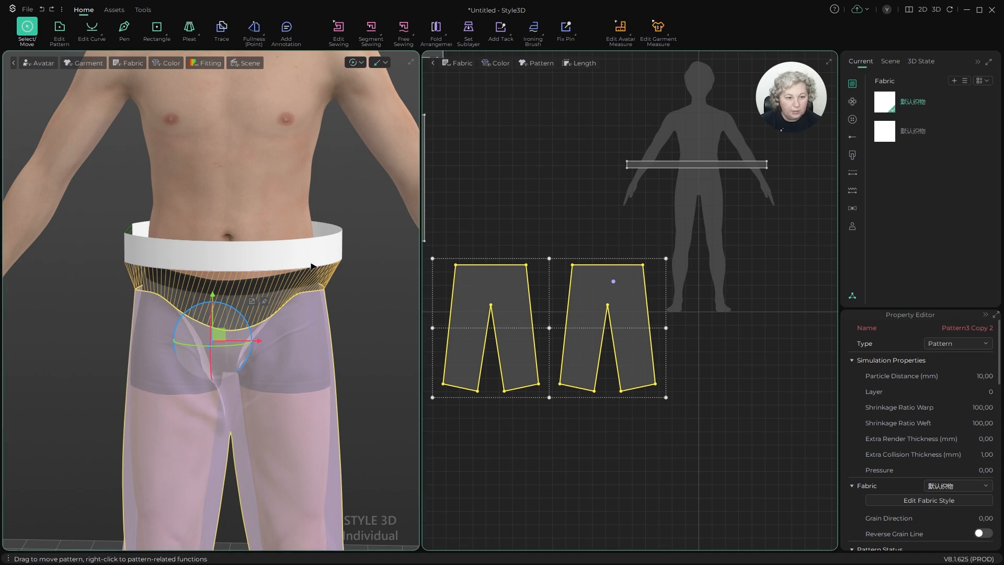
Step: Simulate the full-length waistband against the frozen trousers, and undo the resulting drape
key("space")
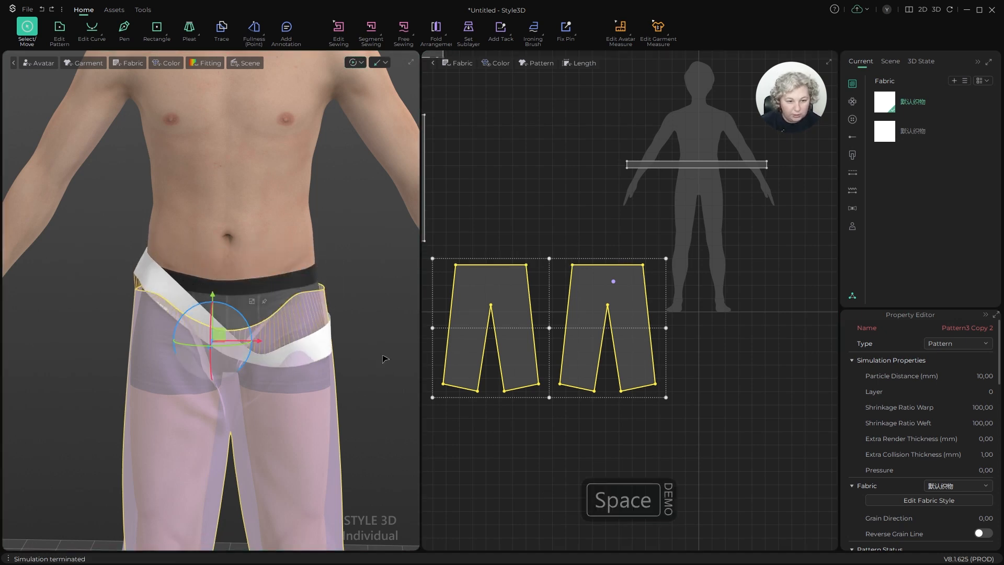
key("ctrl+z")
Step: Shorten the waistband rectangle symmetrically about its centre, keeping its height
scroll(600, 240, "up", 5)
key("a")
left_click(646, 175)
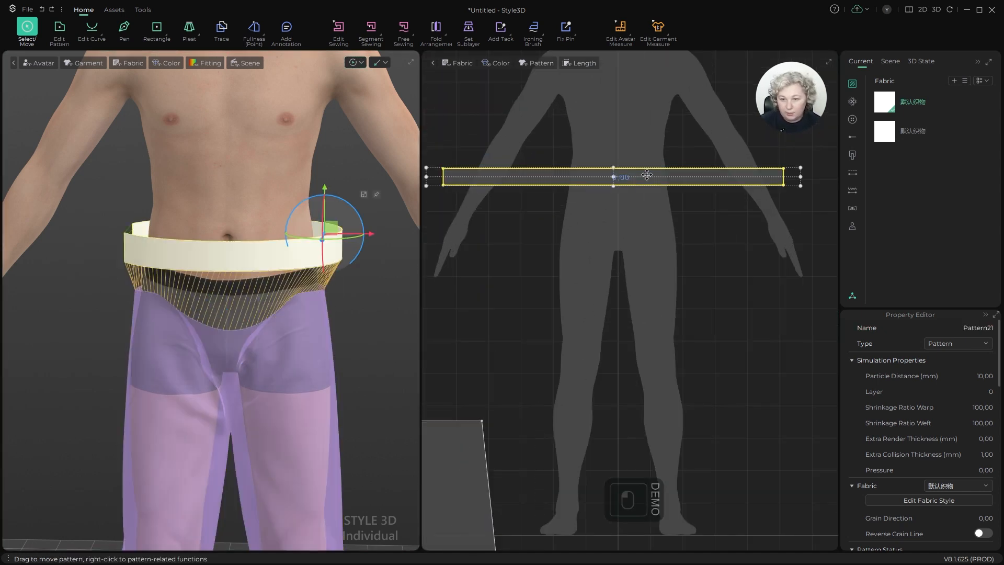
left_click(614, 178)
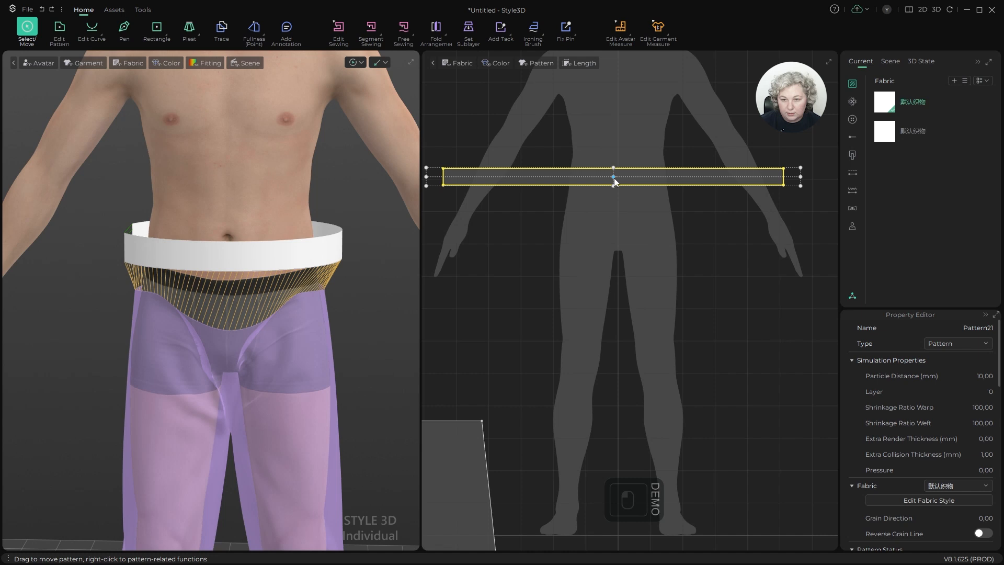
left_click(800, 178)
left_click(751, 177)
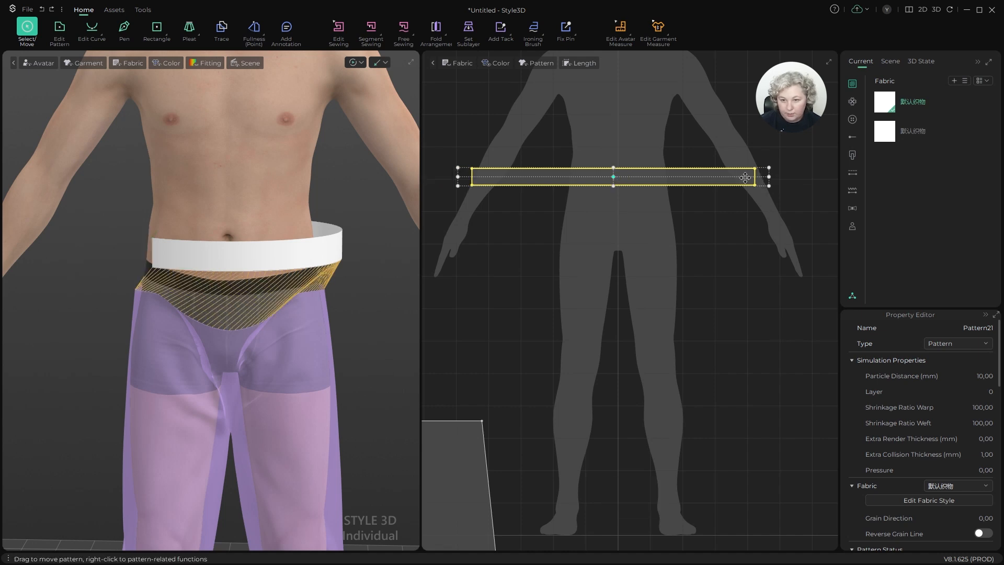
Step: Test the shortened waistband in a simulation, and undo the simulated drape
key("space")
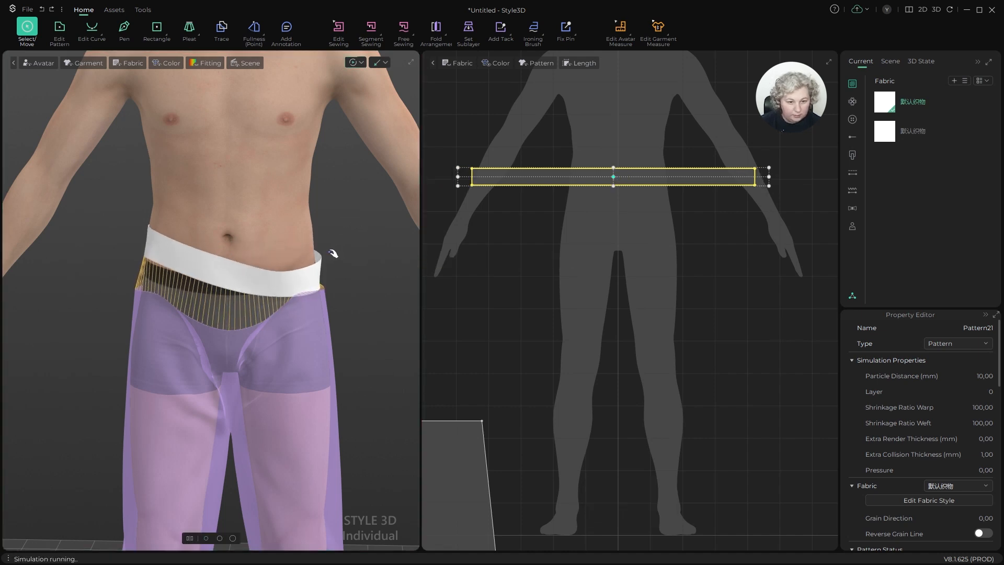
key("space")
key("ctrl+z")
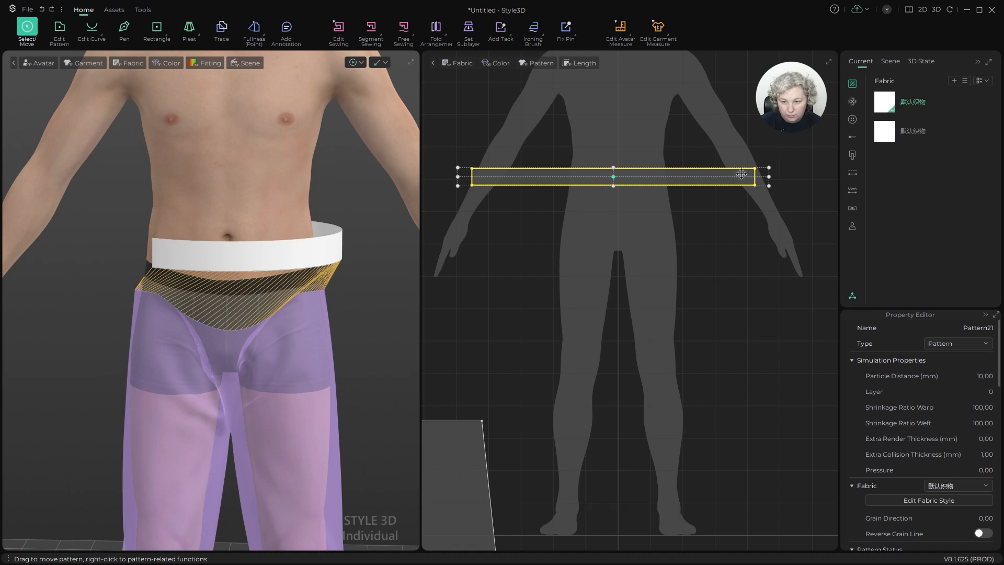
Step: Shorten the waistband slightly more about its centre, then simulate it and pull it level around the avatar's waist
left_click_drag(770, 177, 745, 178)
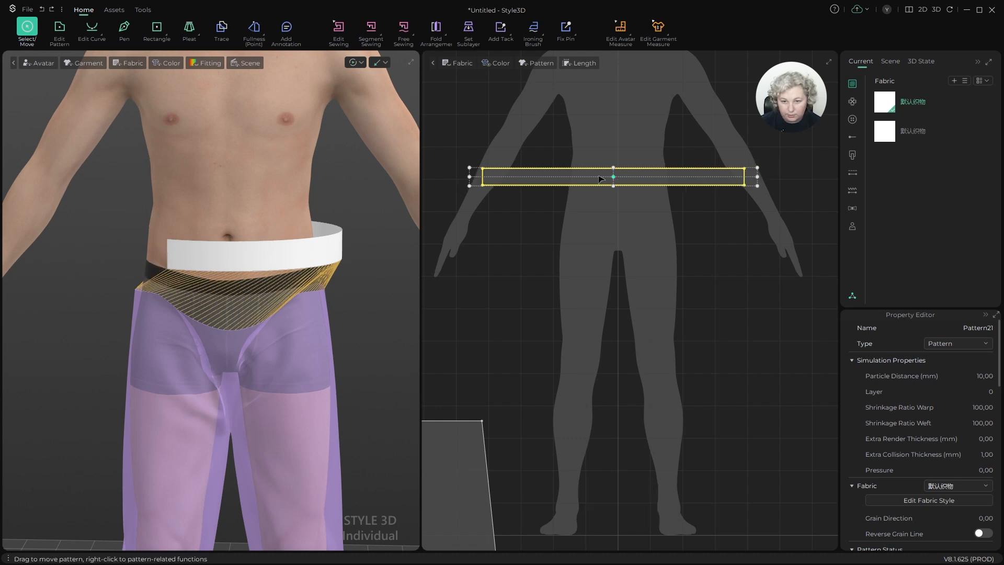
key("space")
left_click_drag(315, 258, 322, 226)
left_click_drag(230, 253, 227, 252)
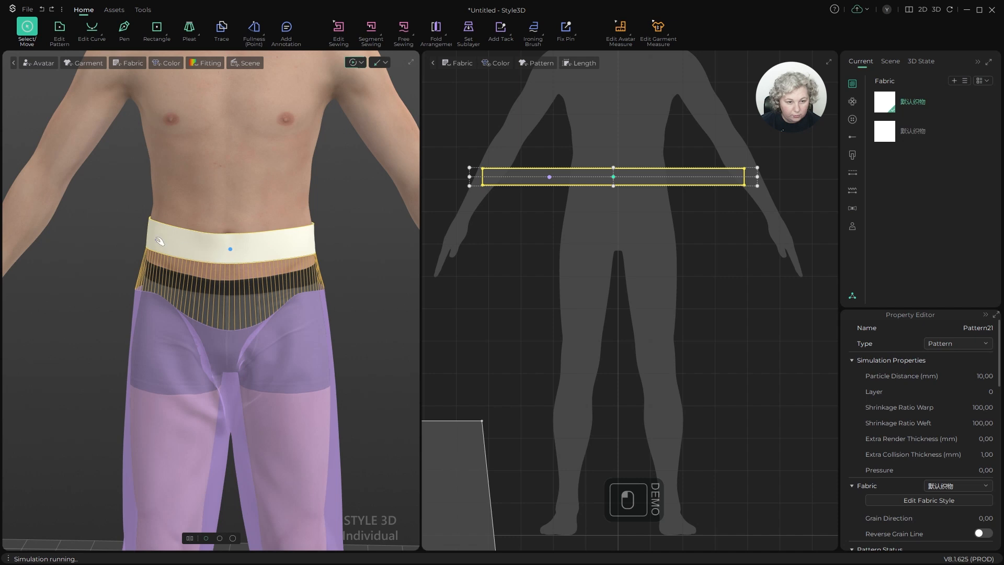
left_click(352, 277)
Step: Unfreeze both trouser patterns while the simulation runs so that they drape together with the waistband
scroll(361, 284, "down", 5)
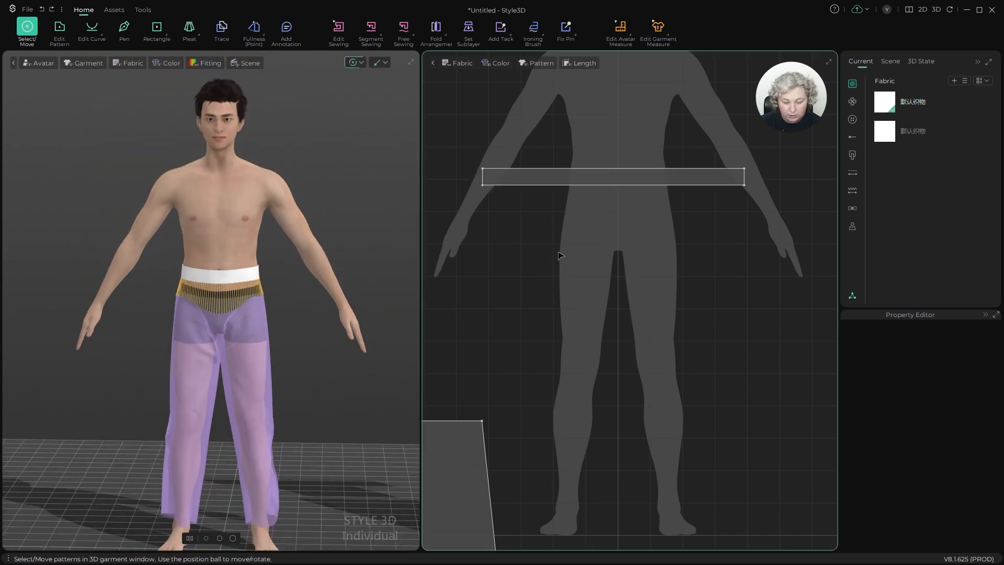
scroll(581, 256, "down", 6)
scroll(589, 261, "down", 3)
scroll(532, 308, "up", 5)
left_click(554, 314)
left_click(449, 287, "shift")
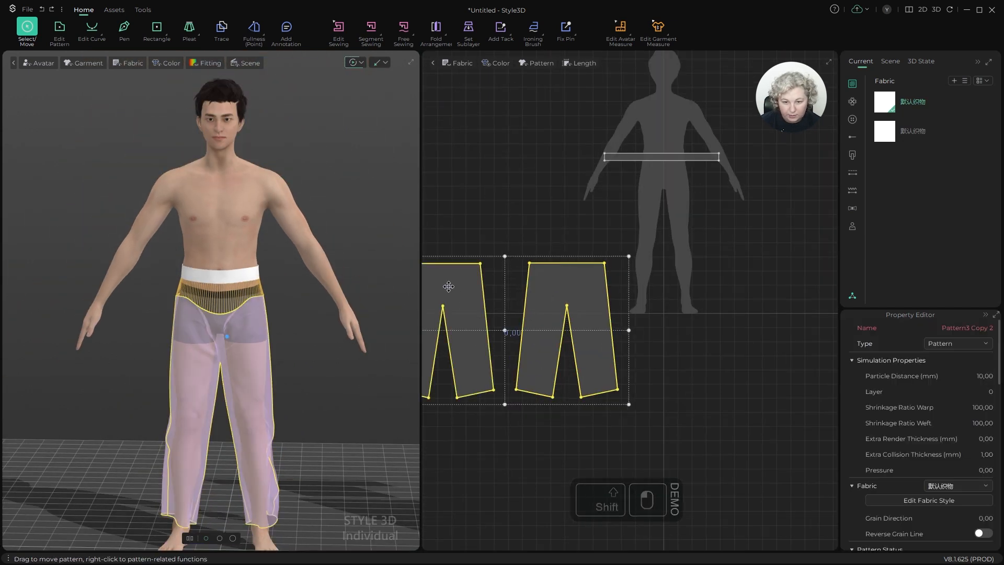
key("ctrl+shift+j")
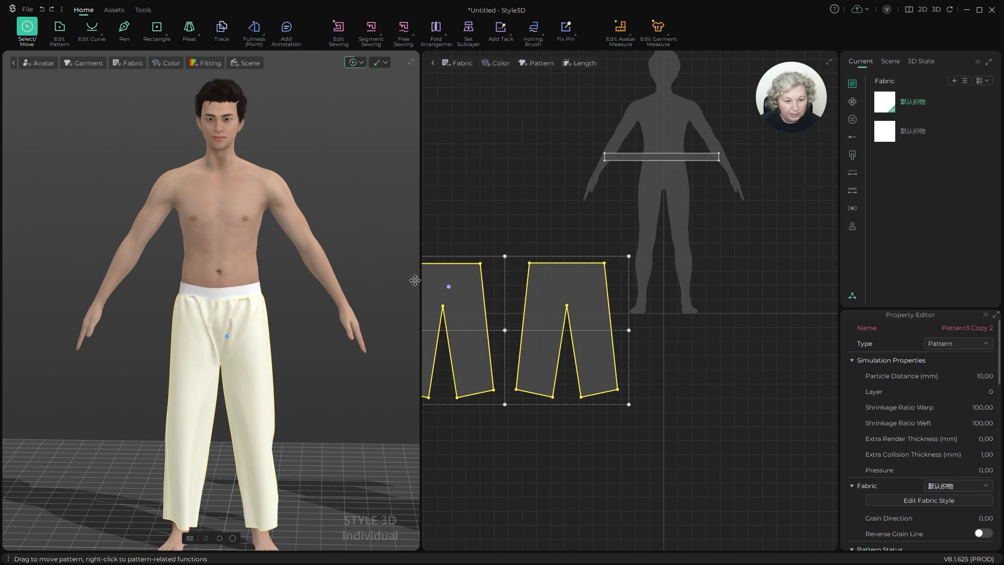
Step: Tug the waistband into place at both sides during simulation and check the front fit of the trousers
scroll(272, 327, "up", 4)
left_click_drag(332, 318, 299, 285, "alt")
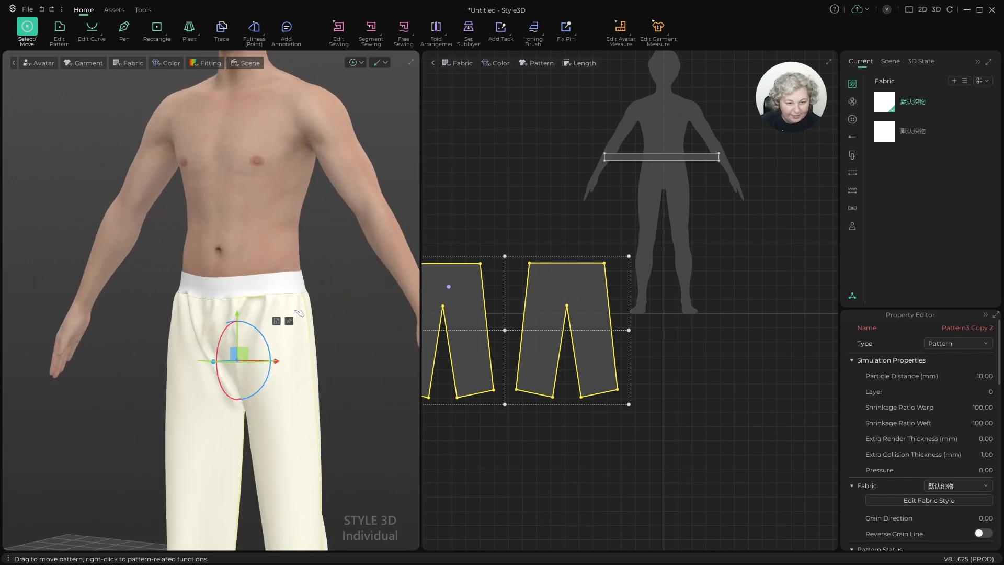
left_click(299, 285)
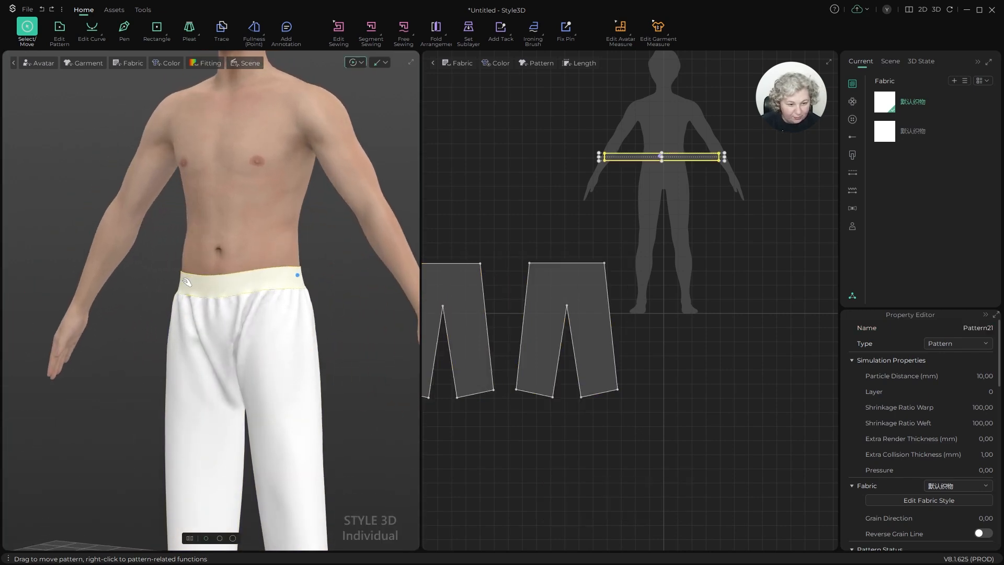
left_click_drag(182, 272, 253, 382, "alt")
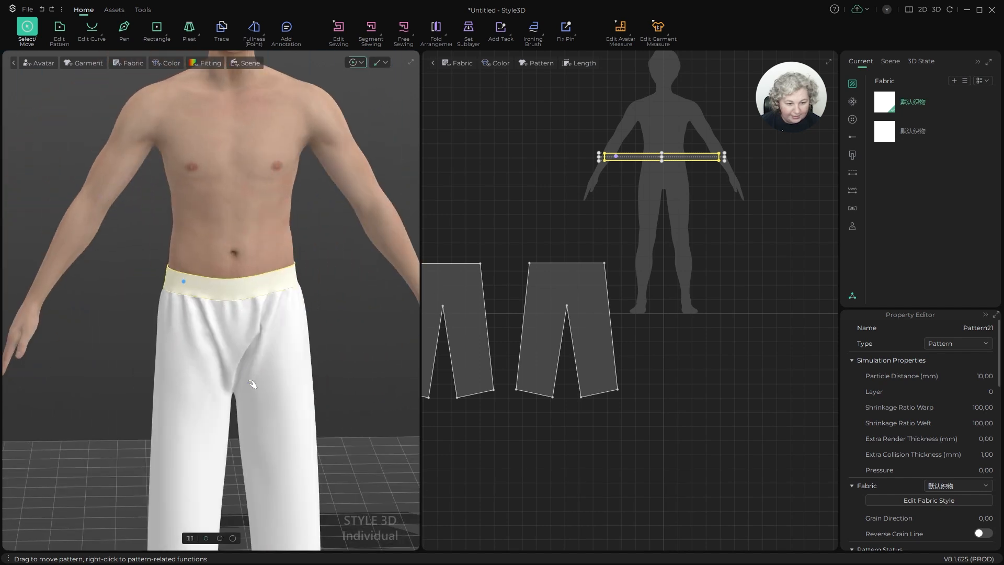
Step: Set the particle distance of both trouser patterns to 5 mm and look through their remaining properties
left_click(457, 293)
left_click(544, 280, "shift")
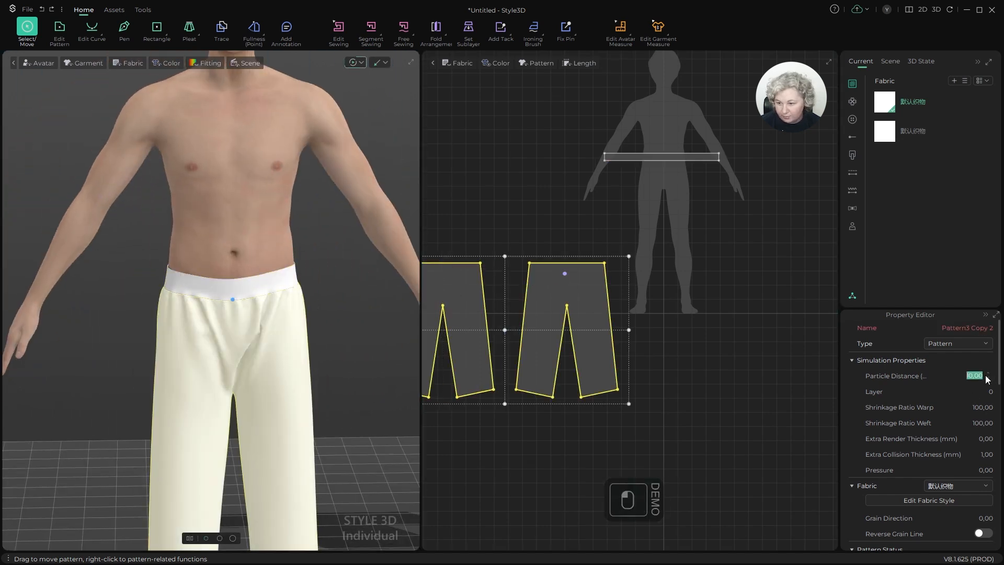
key("Return")
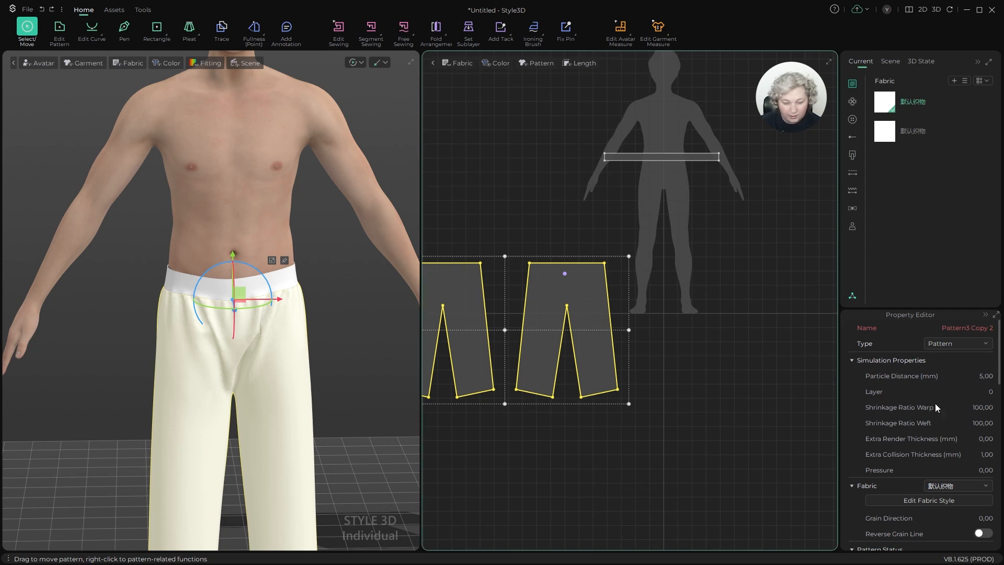
scroll(935, 408, "down", 2)
scroll(938, 423, "down", 3)
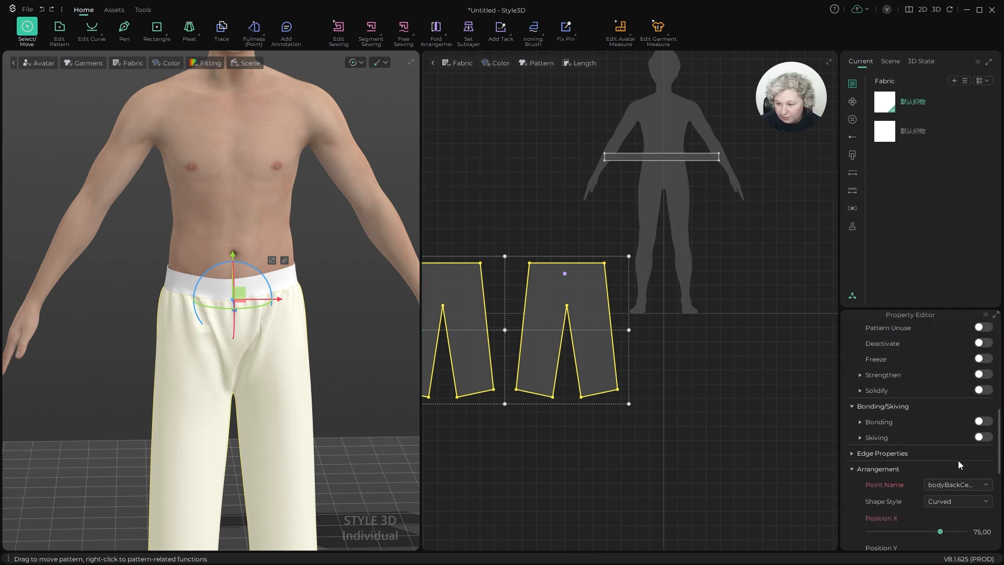
double_click(909, 101)
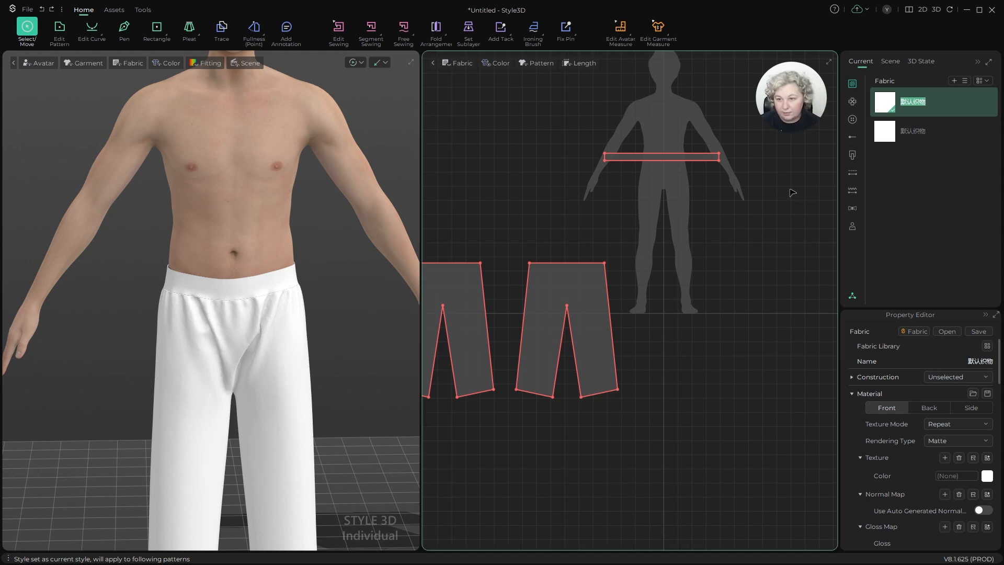
type("a")
scroll(748, 200, "down", 2)
scroll(748, 200, "down", 2)
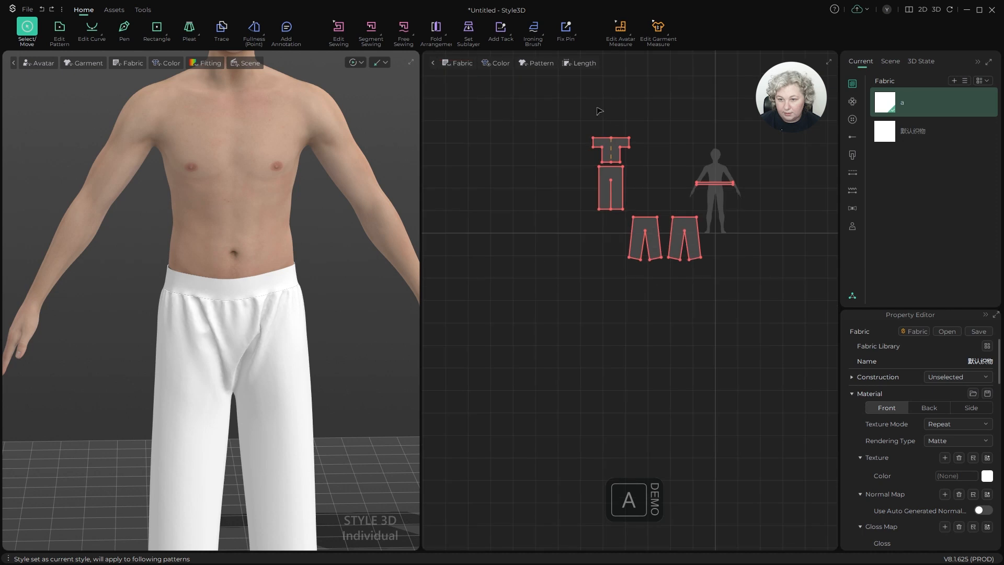
left_click_drag(556, 101, 805, 323)
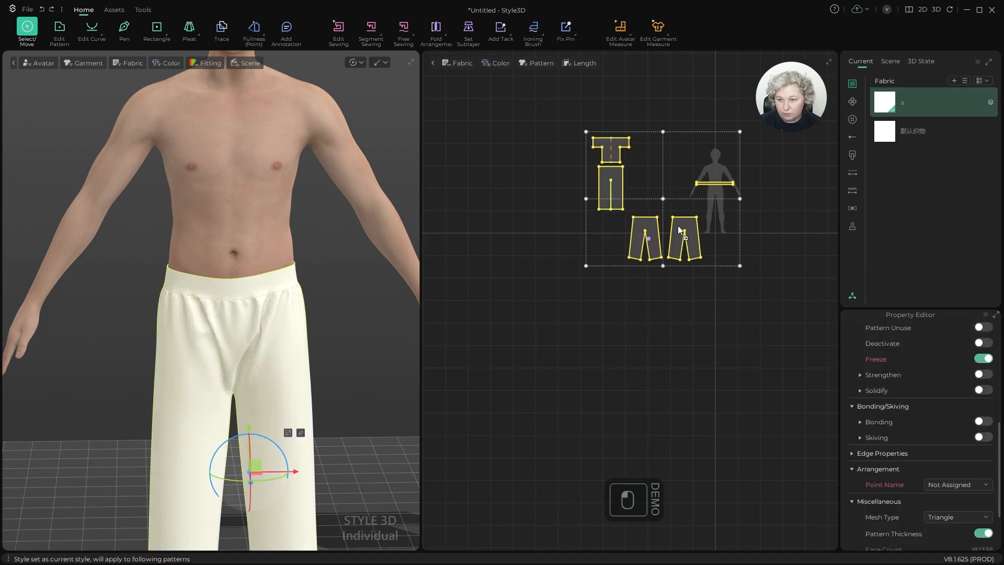
Step: Rename the first fabric in the fabric list as Fabric
left_click(902, 103)
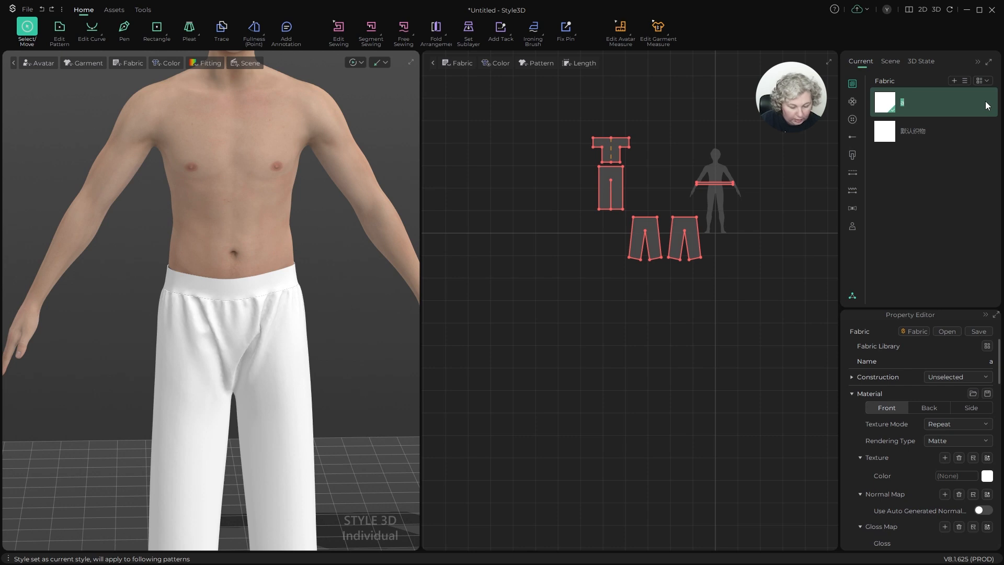
type("F")
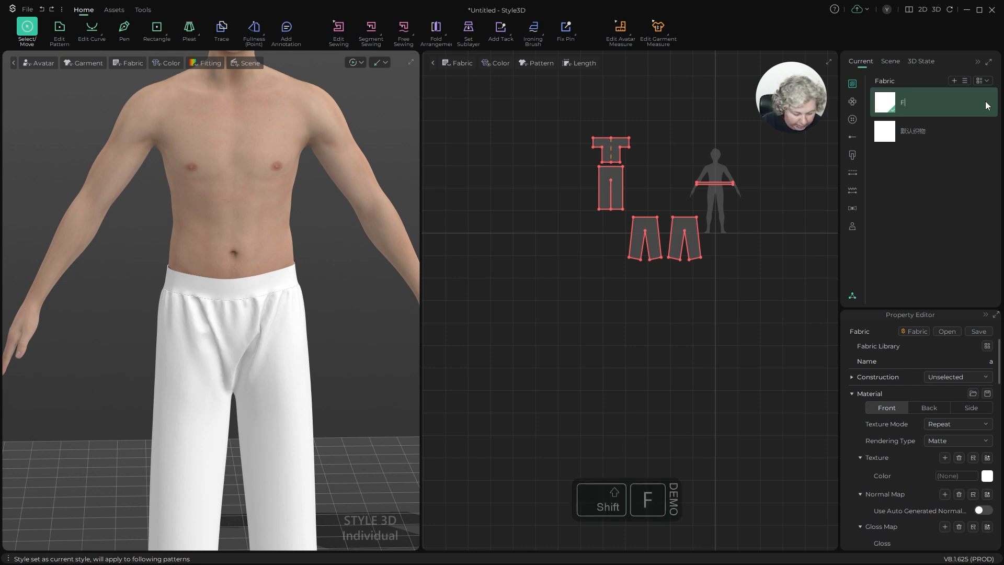
type("abric")
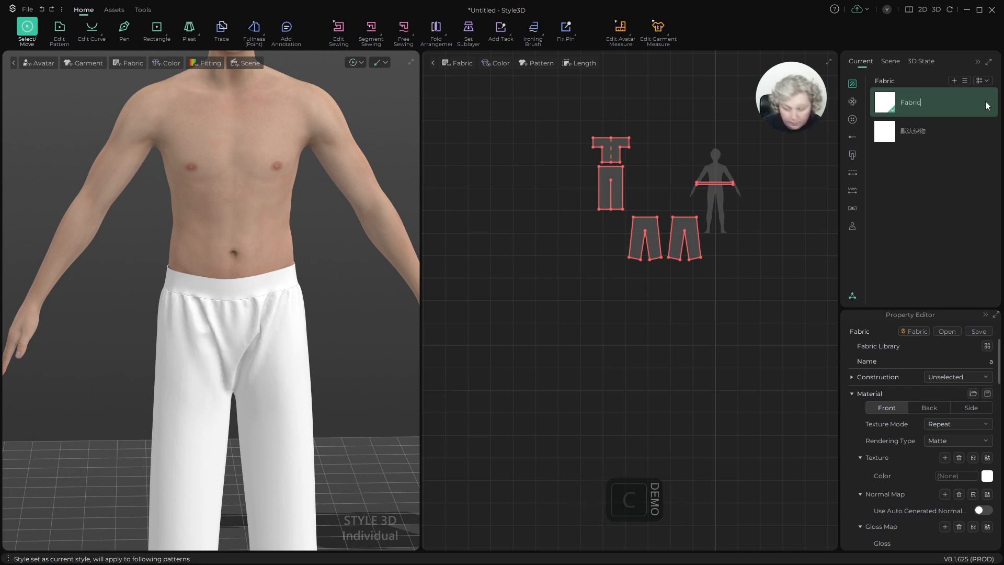
key("Return")
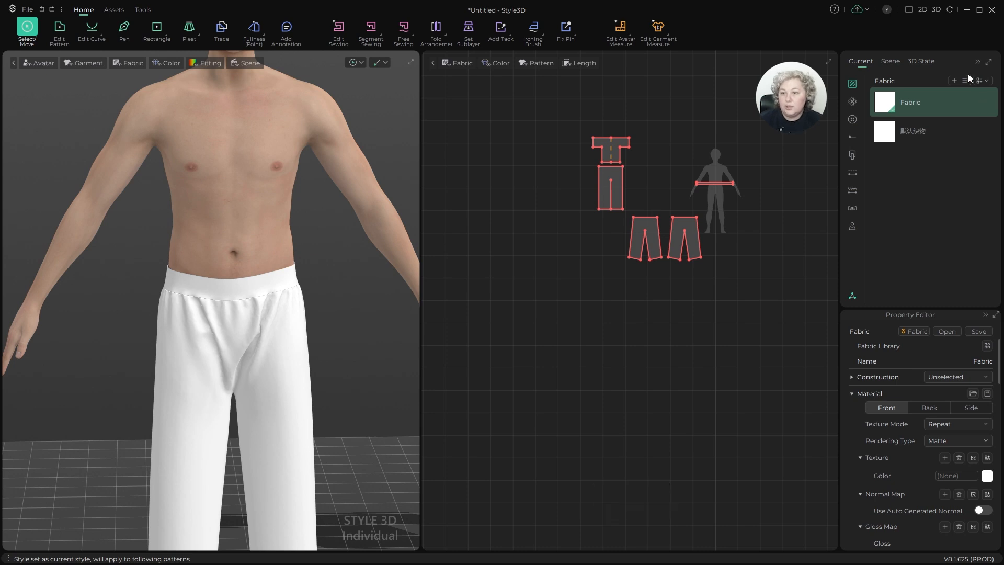
Step: Delete the unused default fabric 默认织物 from the fabric list
left_click(932, 136)
key("Delete")
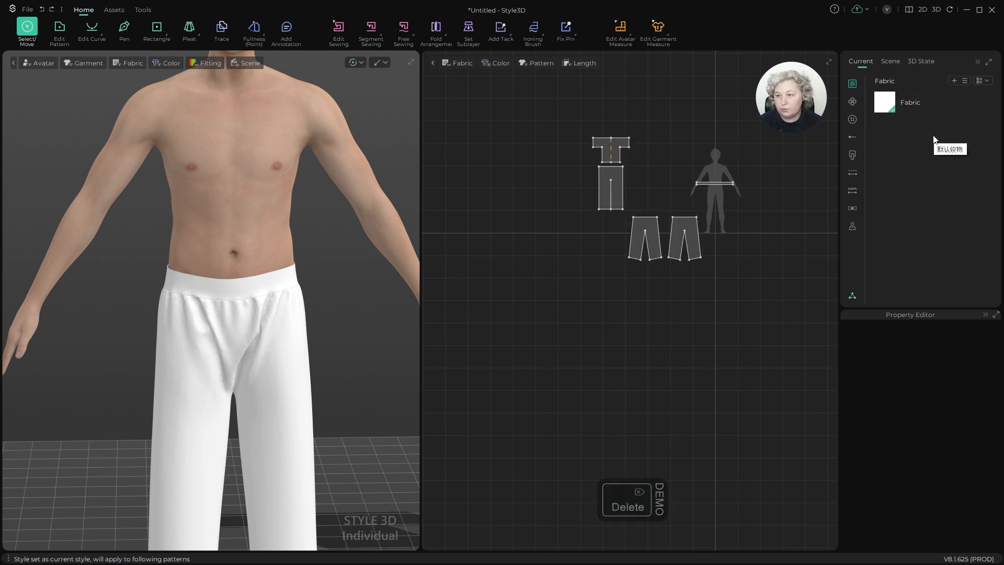
Step: Set the mesh type of the front and back trouser patterns to Quad (Basic)
scroll(308, 292, "up", 5)
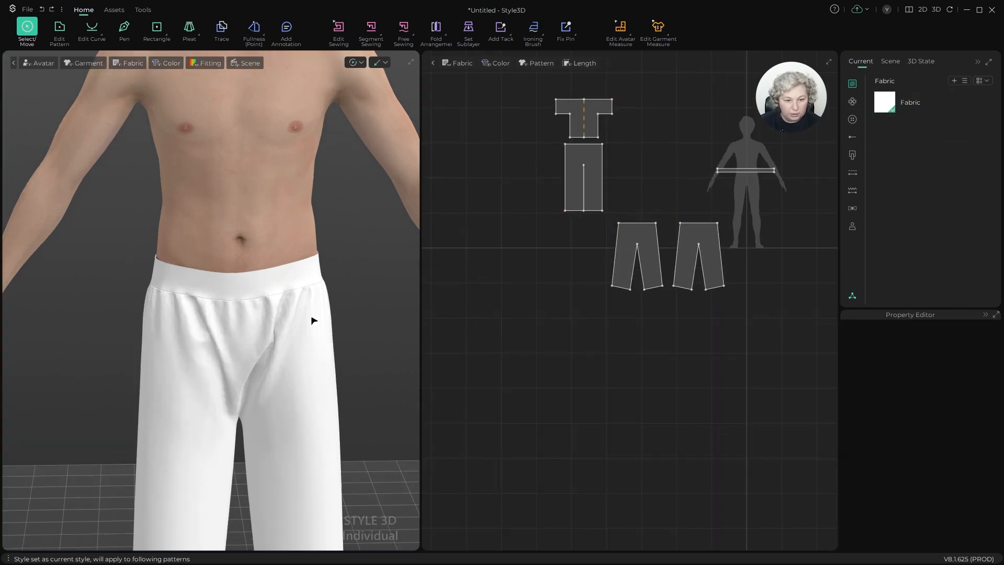
left_click(651, 242)
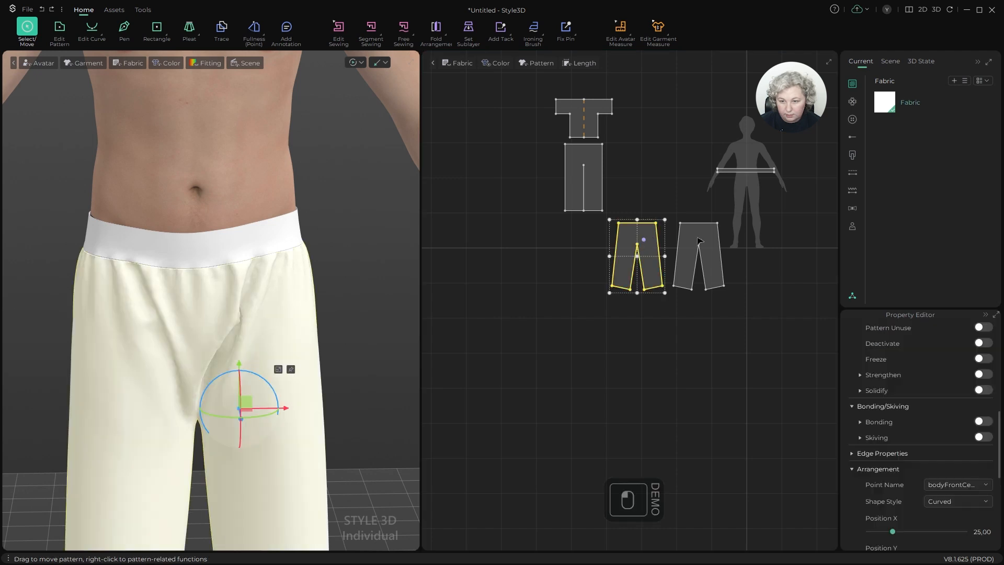
left_click(708, 232, "shift")
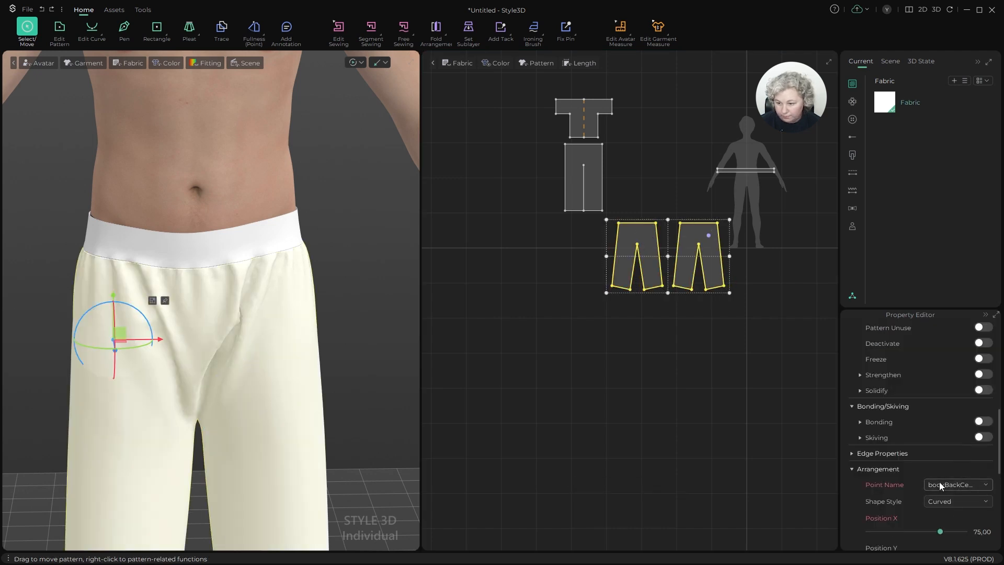
scroll(925, 473, "up", 2)
left_click(852, 517)
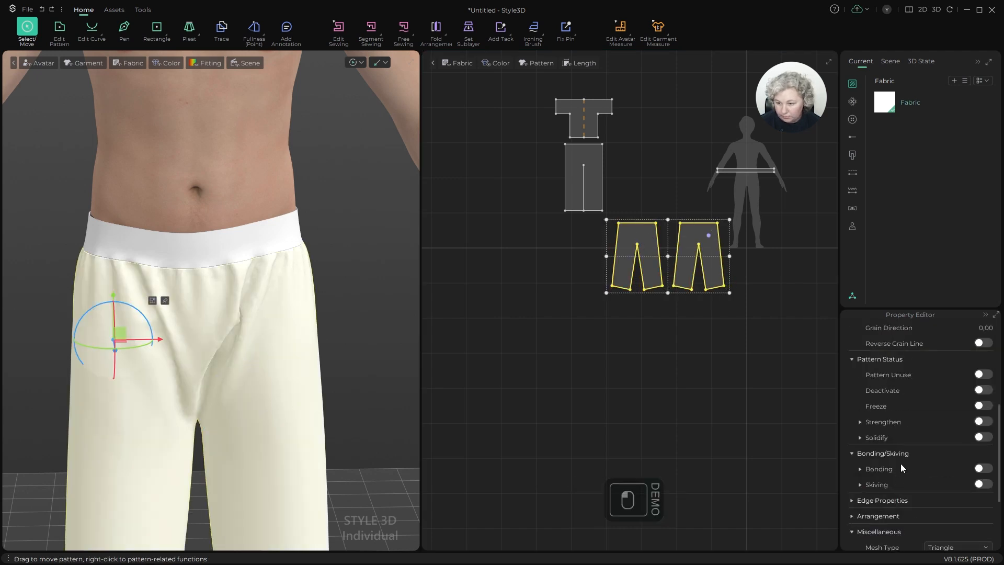
scroll(889, 476, "down", 4)
left_click(960, 437)
left_click(953, 470)
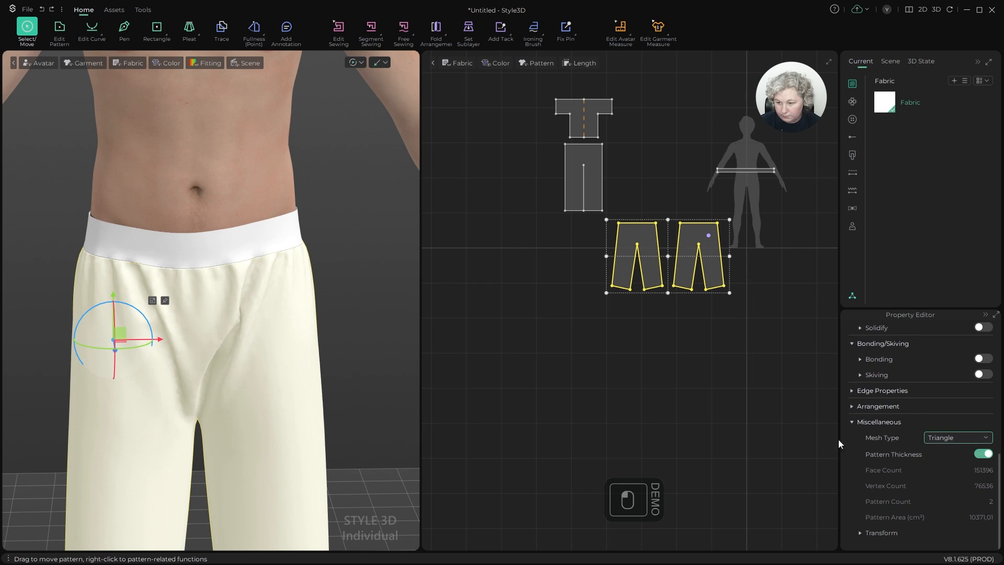
Step: Turn on the mesh display for the patterns in the 2D view and examine it up close
left_click(457, 62)
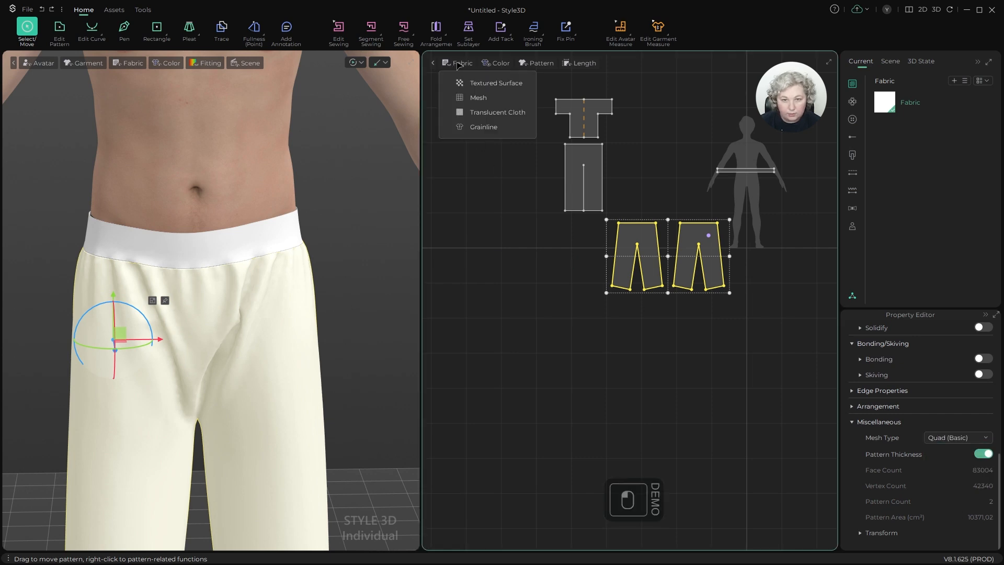
left_click(462, 98)
left_click(489, 213)
scroll(610, 132, "up", 2)
scroll(604, 132, "up", 6)
Step: Set the mesh type of all patterns, including the T-shaped and rectangular pieces and the waistband, to Quad (Basic)
key("a")
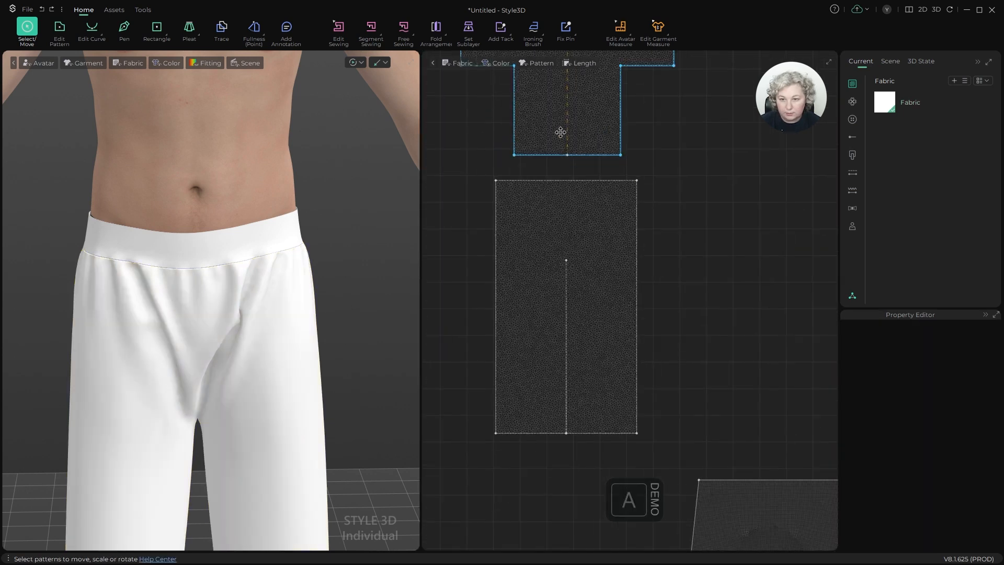
scroll(556, 134, "down", 5)
left_click(555, 135)
left_click(559, 199, "shift")
scroll(542, 196, "down", 3)
scroll(542, 196, "down", 2)
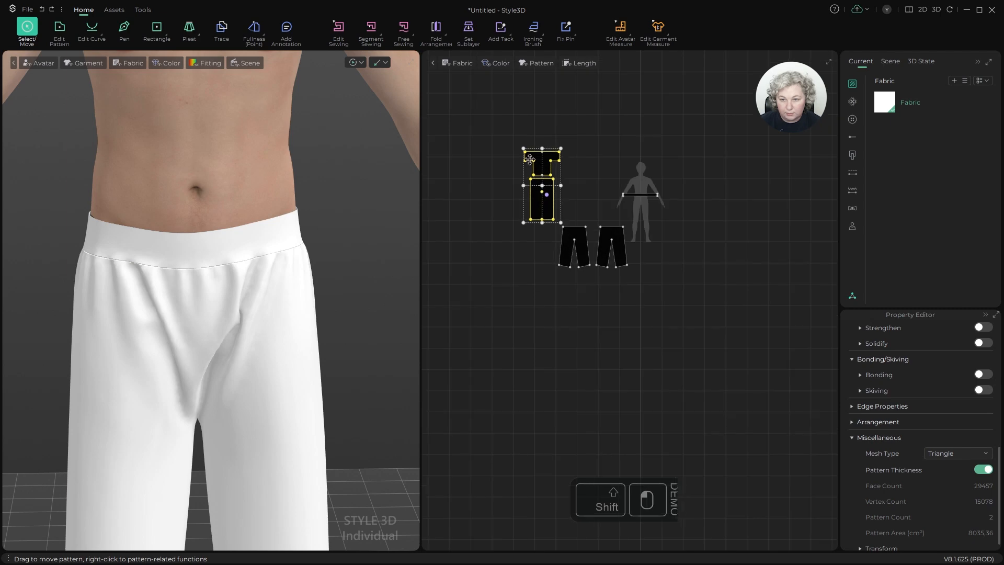
key("ctrl+a")
left_click(938, 453)
left_click(943, 484)
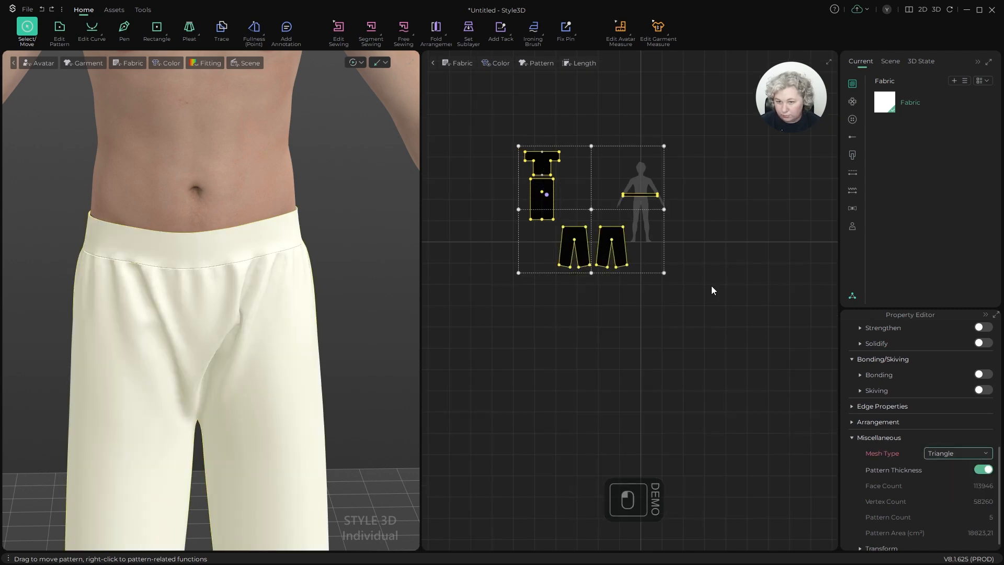
left_click(711, 286)
Step: Run the simulation, tug the waistband into place at both sides and check the trousers from the back
scroll(544, 157, "up", 3)
scroll(558, 196, "up", 4)
scroll(559, 196, "down", 6)
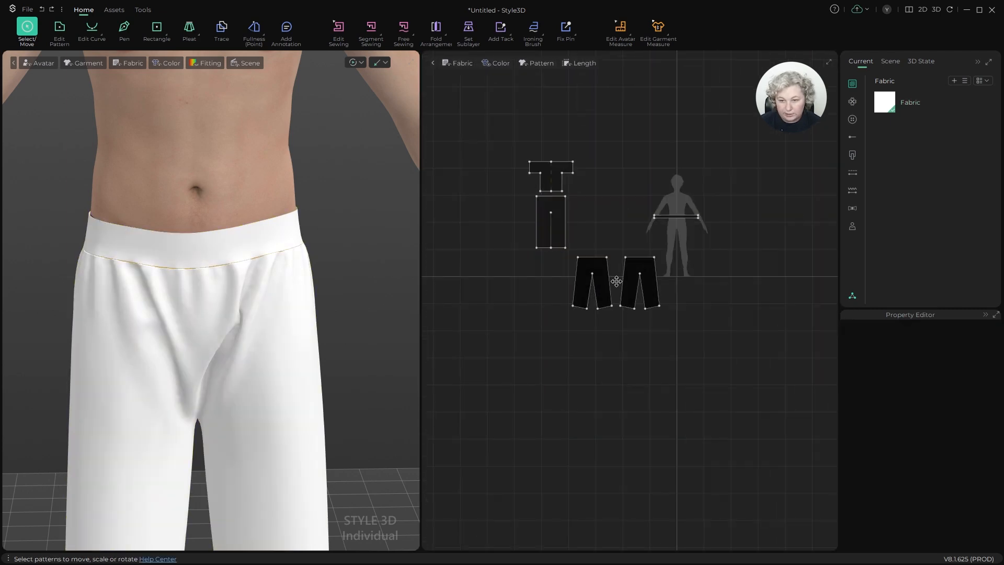
scroll(616, 281, "up", 6)
scroll(276, 249, "down", 2)
key("space")
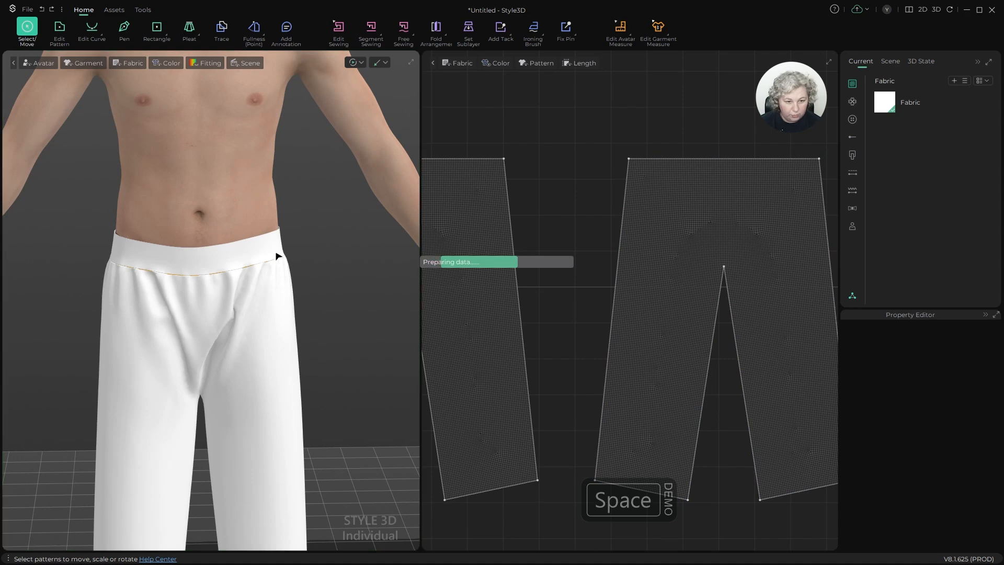
left_click(126, 247)
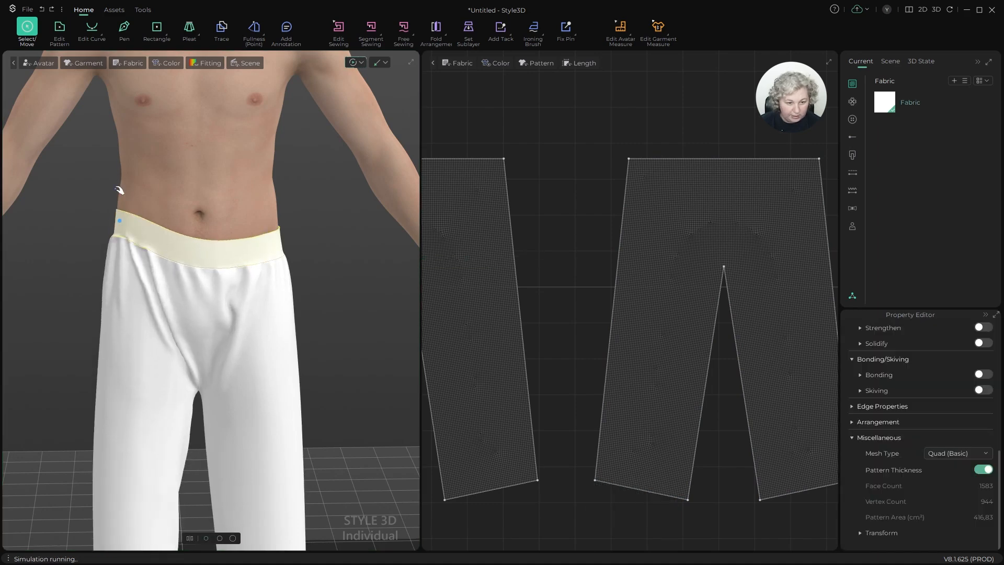
left_click(141, 285)
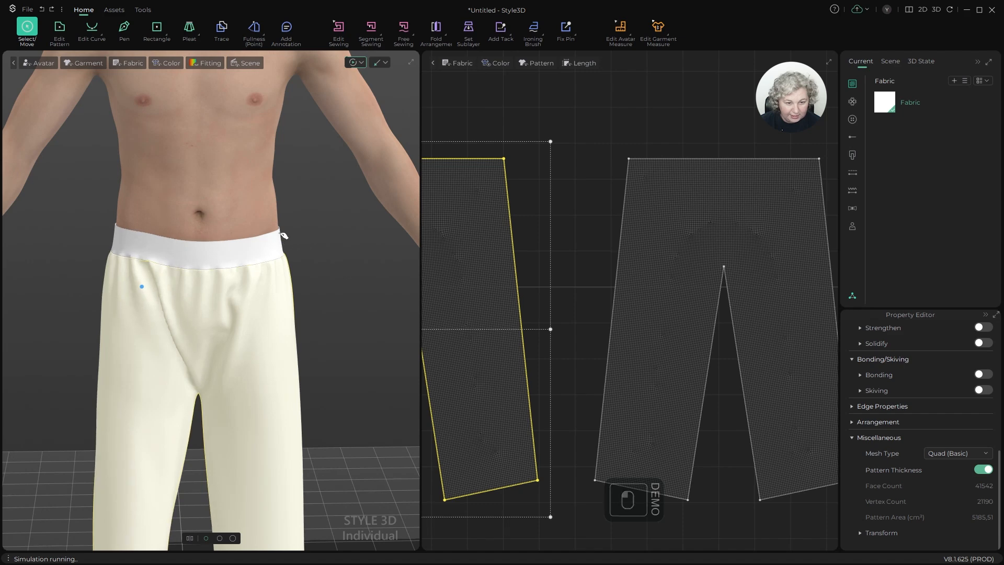
left_click_drag(280, 232, 281, 215)
left_click_drag(317, 344, 231, 180, "alt")
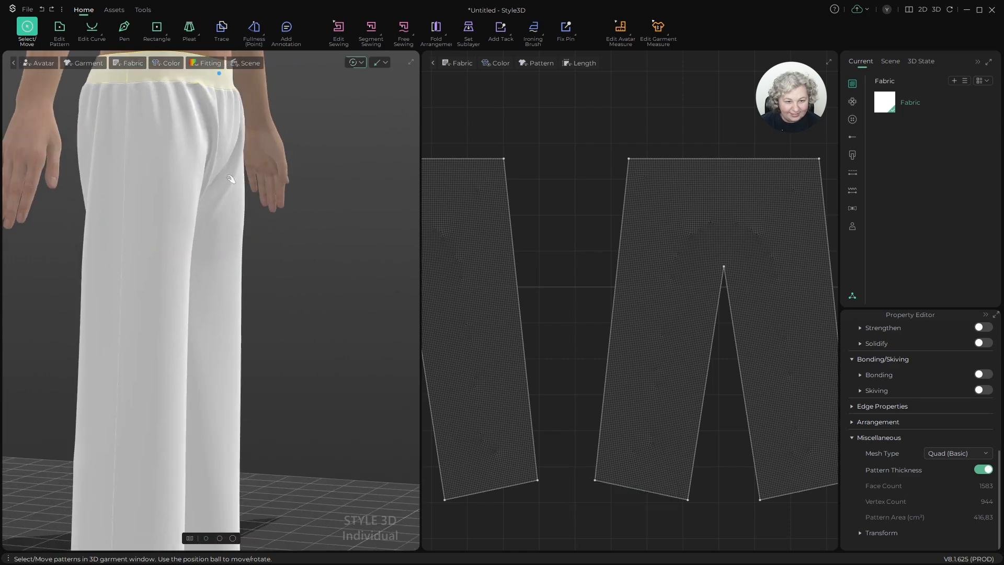
left_click_drag(254, 218, 26, 218, "alt")
Step: Widen the back trouser pattern by moving its right side edge horizontally outward by 10 cm
scroll(666, 236, "down", 6)
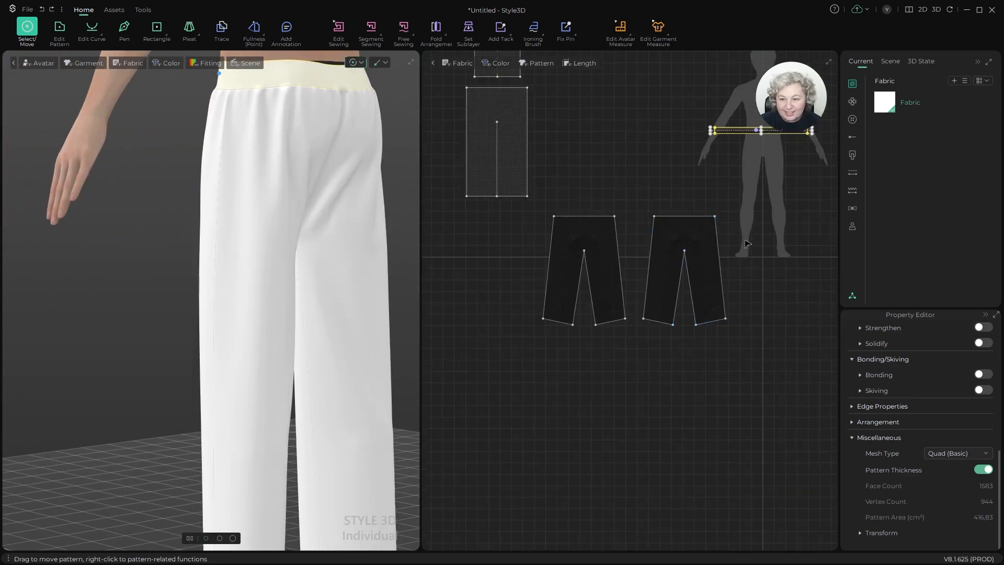
scroll(756, 249, "up", 2)
key("z")
key("a")
key("z")
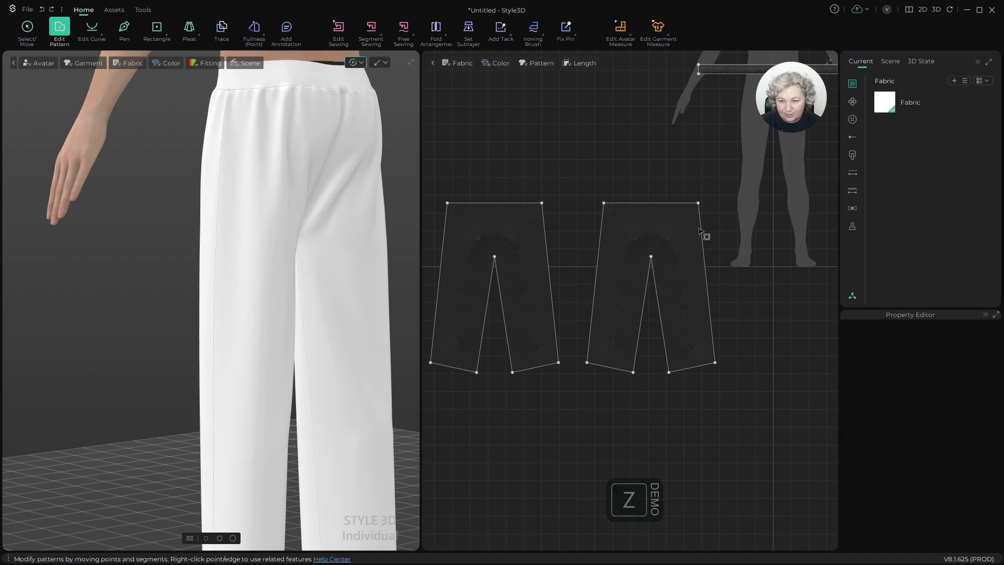
left_click(702, 225)
left_click_drag(702, 225, 739, 213, "shift")
type("10")
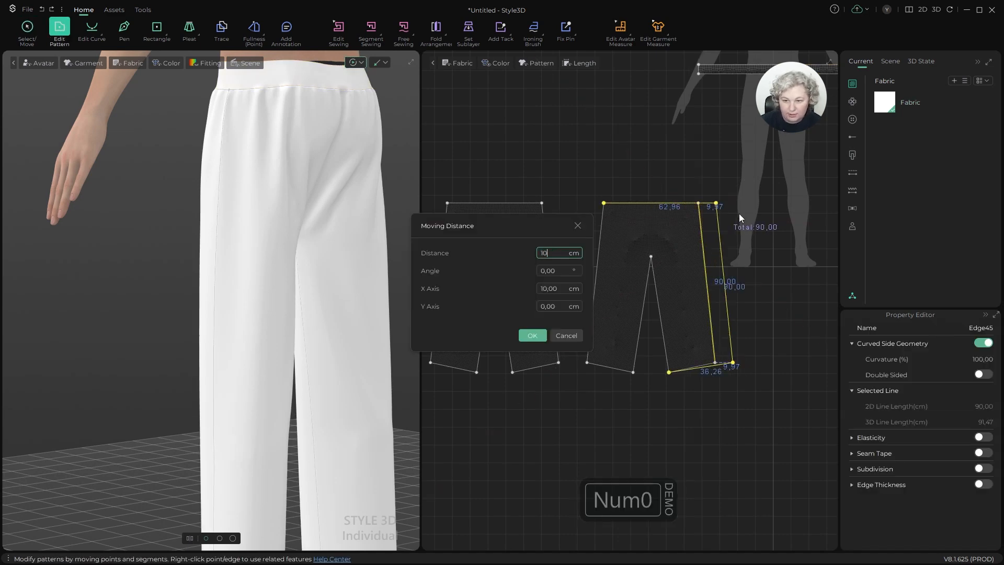
left_click(521, 332)
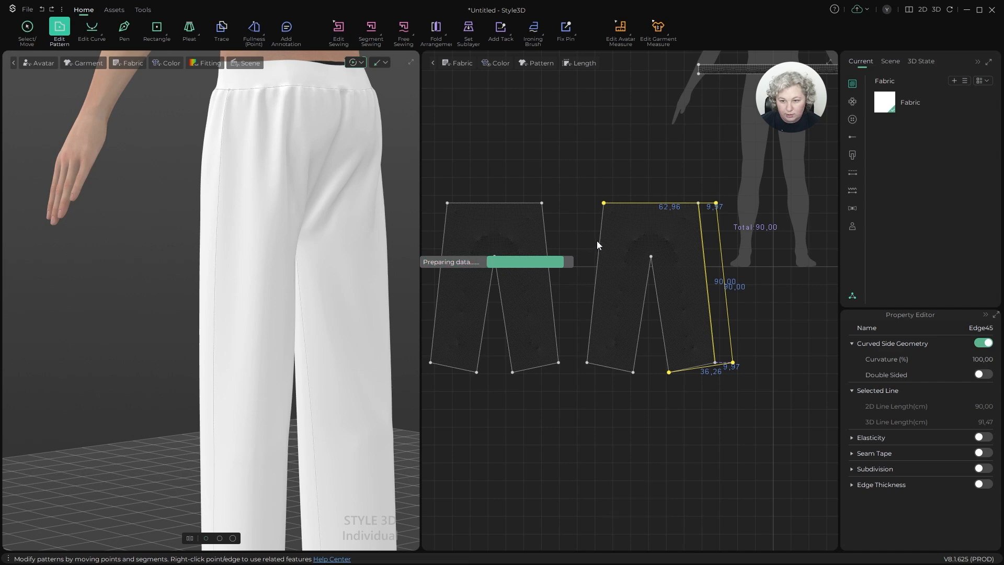
Step: Move the left side edge of the back trouser pattern horizontally outward by 10 cm
left_click_drag(604, 241, 586, 242, "shift")
type("10")
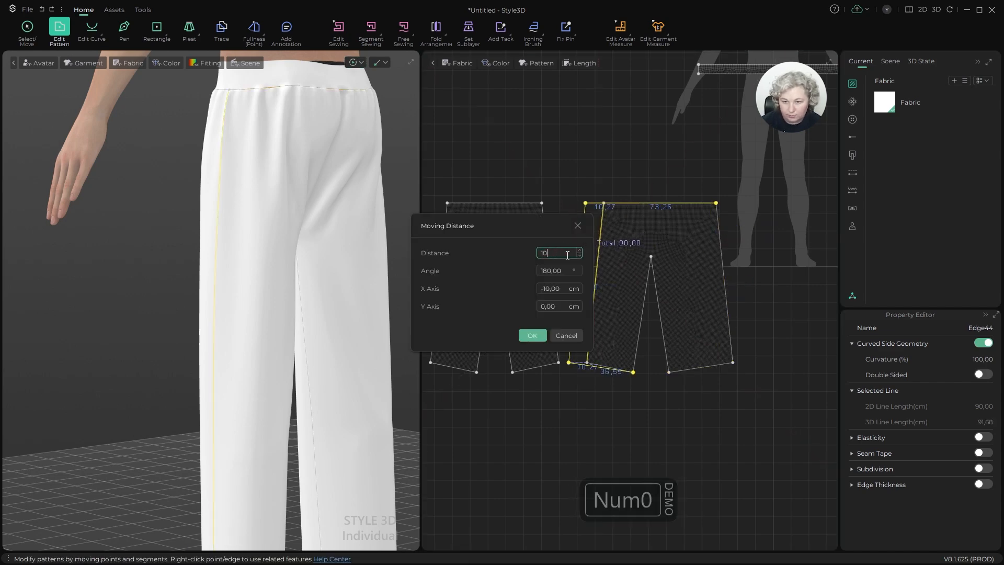
key("Return")
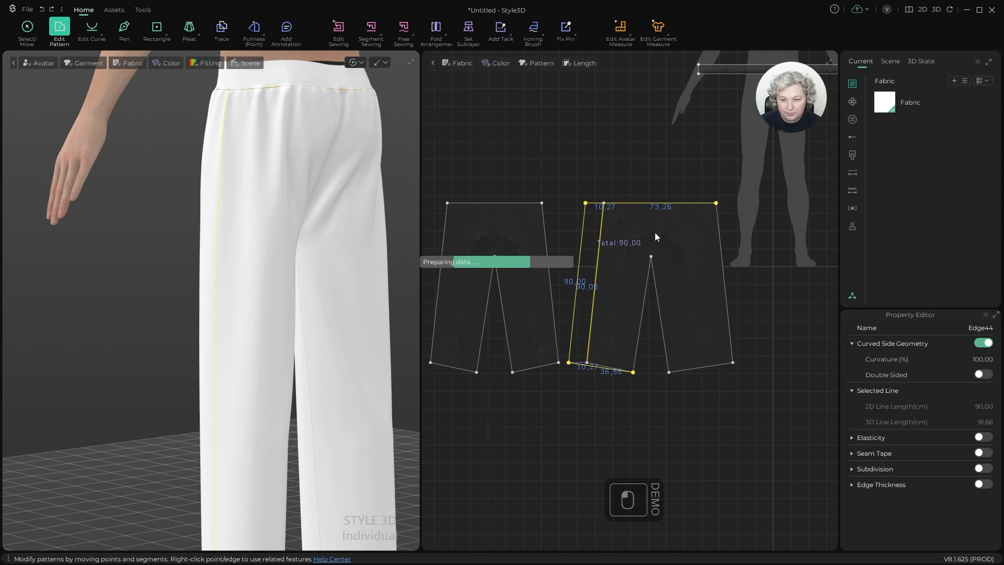
Step: Move the back trouser pattern away from the front one and shift the front pattern's right side edge outward by 10 cm
key("a")
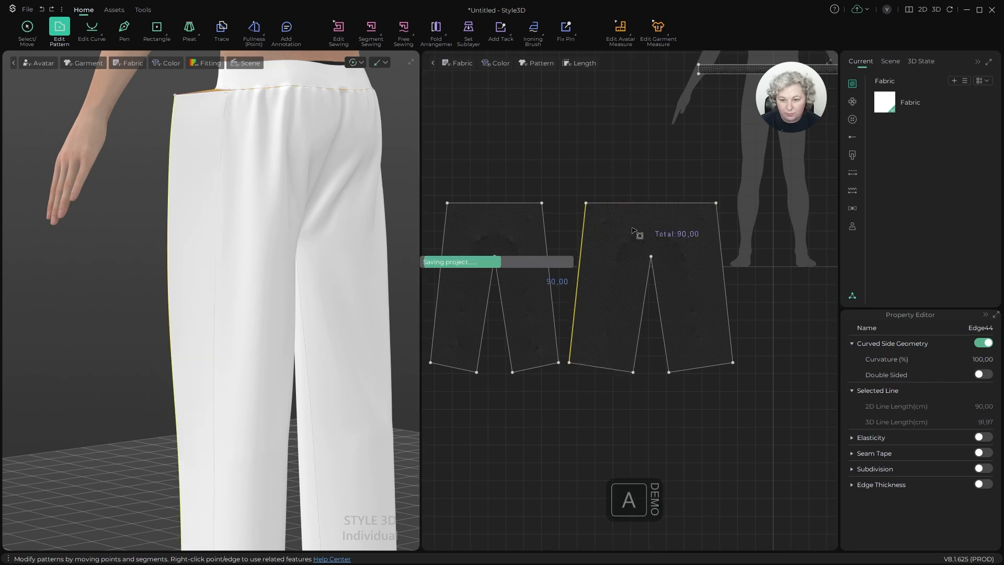
left_click_drag(622, 223, 751, 228)
key("z")
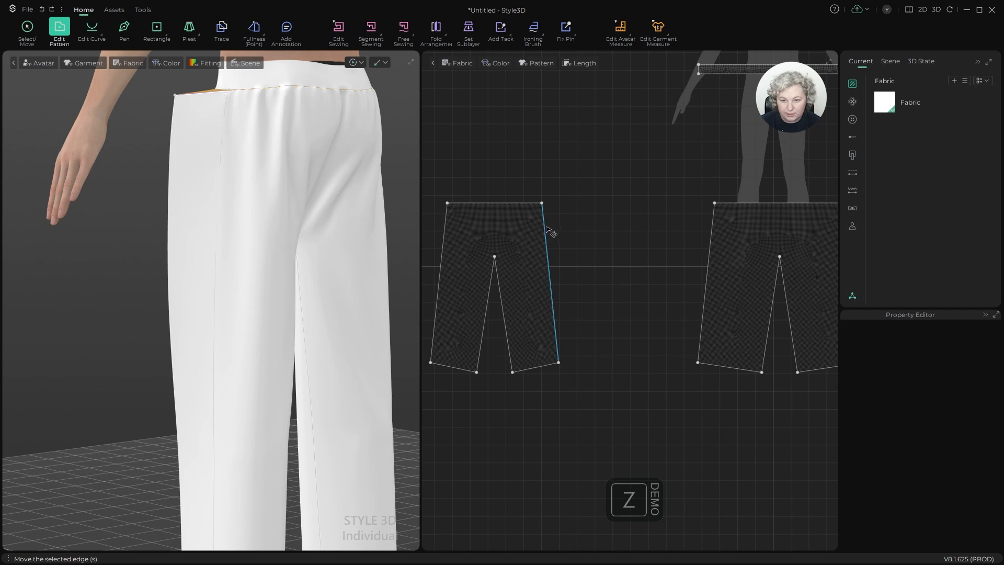
left_click_drag(547, 230, 560, 229, "shift")
right_click(560, 228)
type("10")
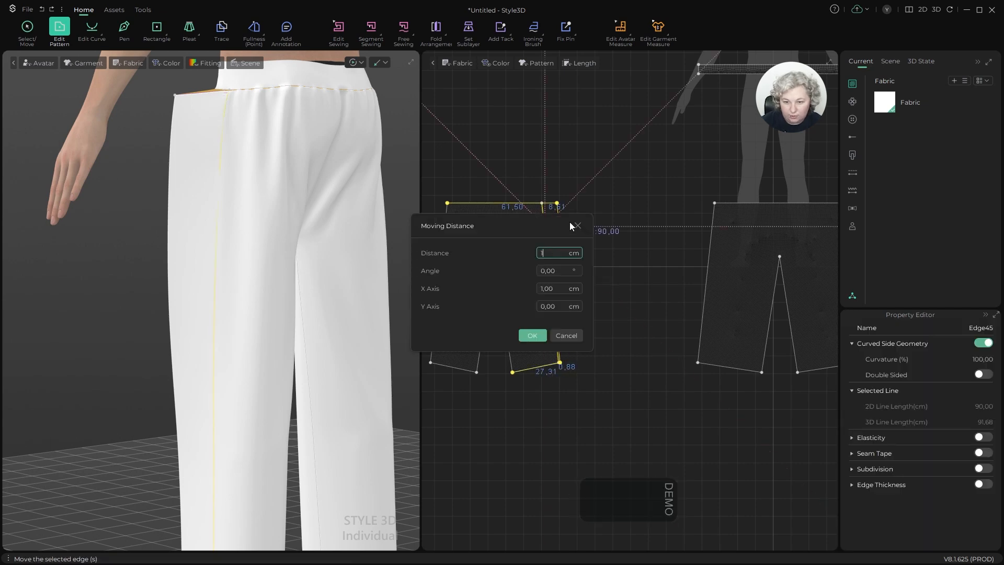
left_click(542, 334)
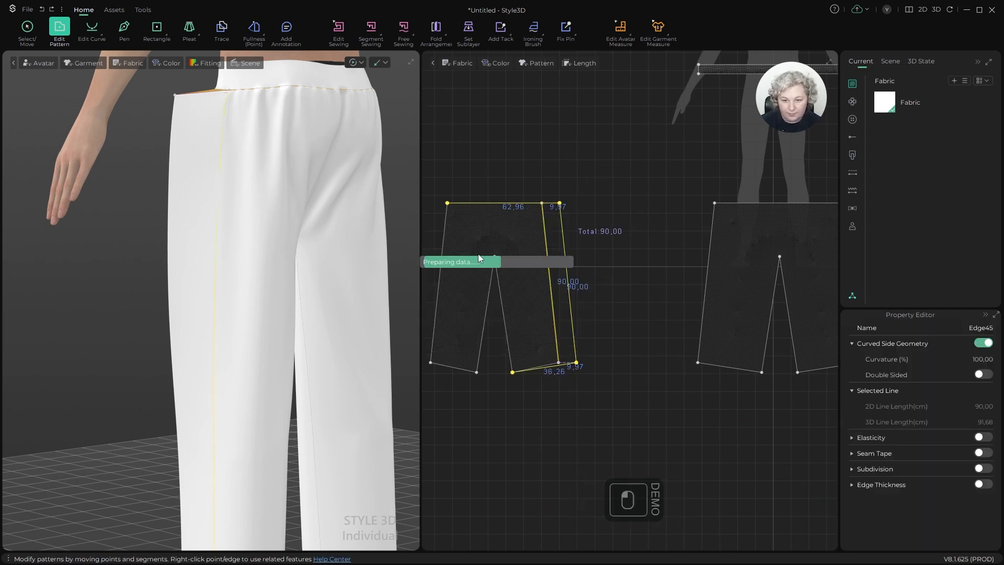
Step: Raise the waistband slightly above the trousers on the avatar and freeze it
key("a")
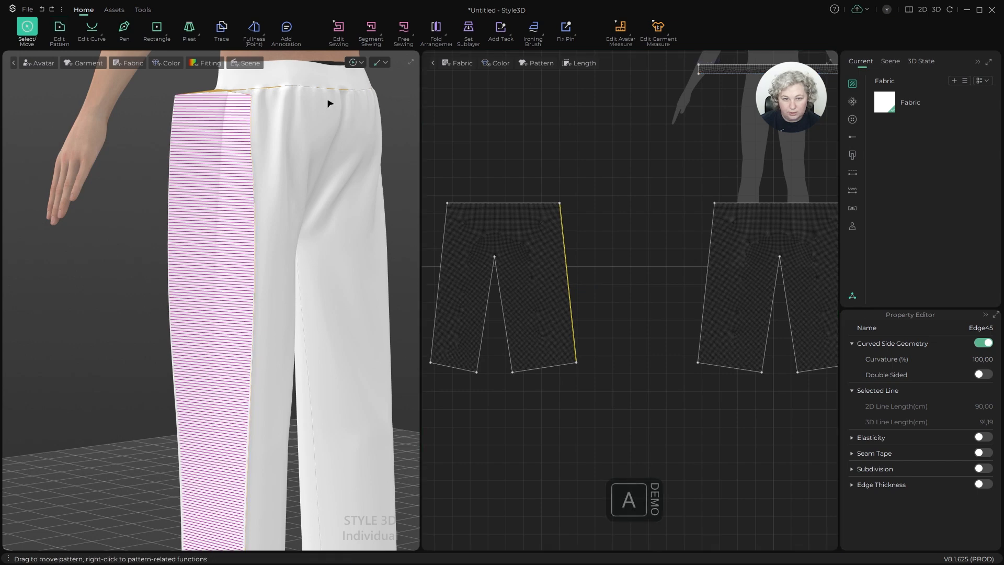
scroll(332, 181, "down", 3)
left_click(298, 151)
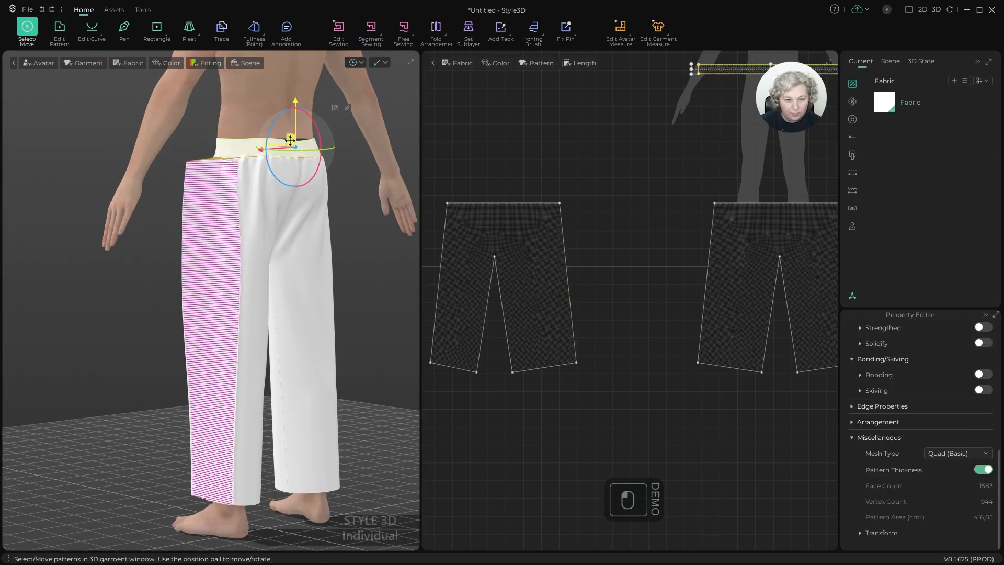
left_click_drag(289, 140, 291, 126)
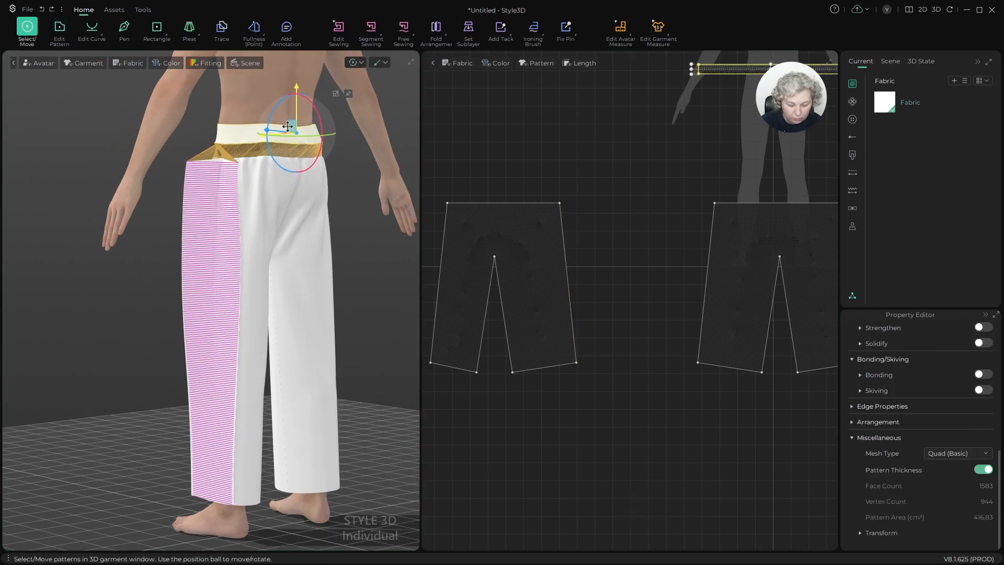
key("ctrl+k")
Step: Move the left side edge of the front trouser pattern horizontally outward by 10 cm
scroll(549, 313, "down", 3)
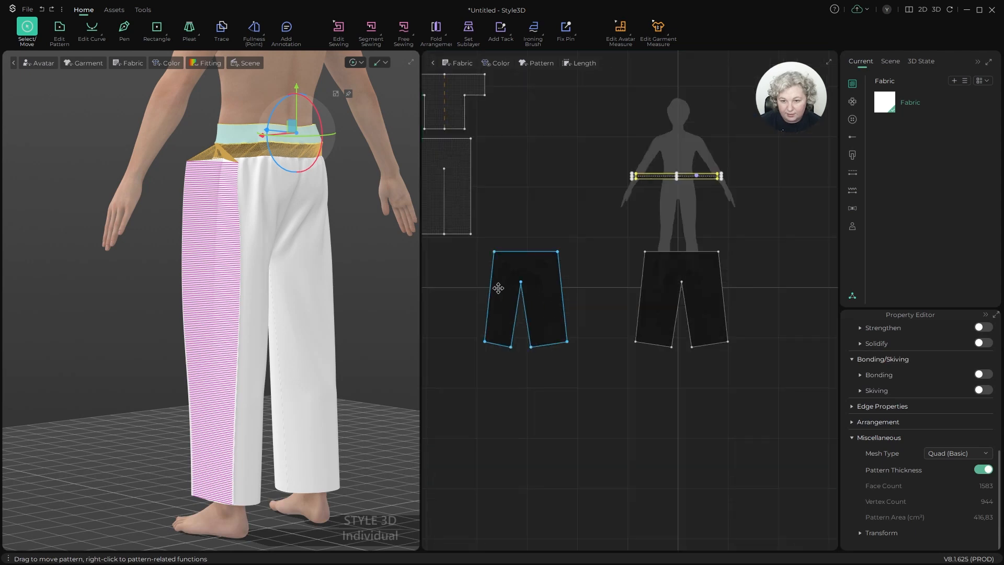
scroll(496, 287, "up", 5)
key("z")
left_click_drag(484, 265, 448, 266, "shift")
right_click(451, 266, "shift")
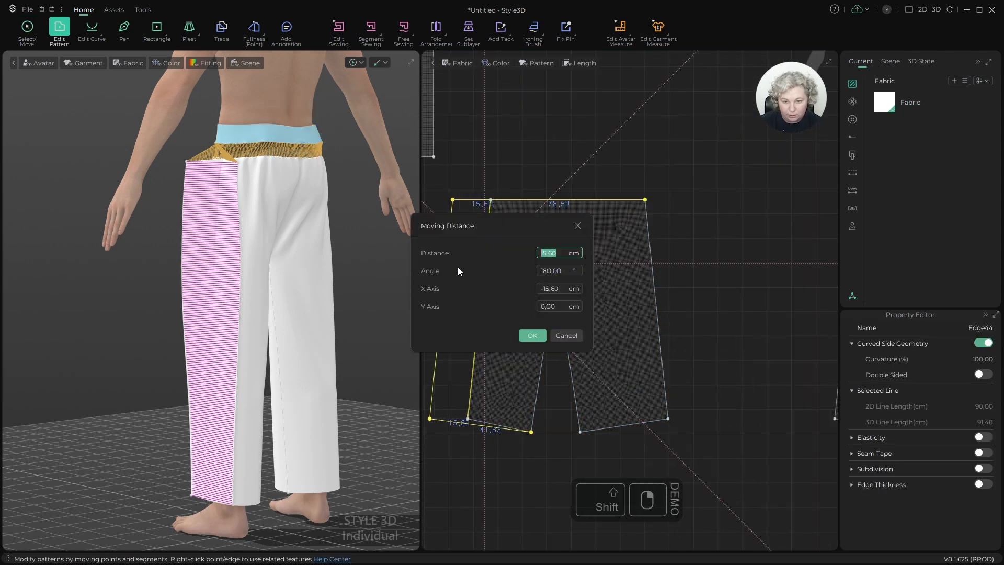
type("10")
key("Return")
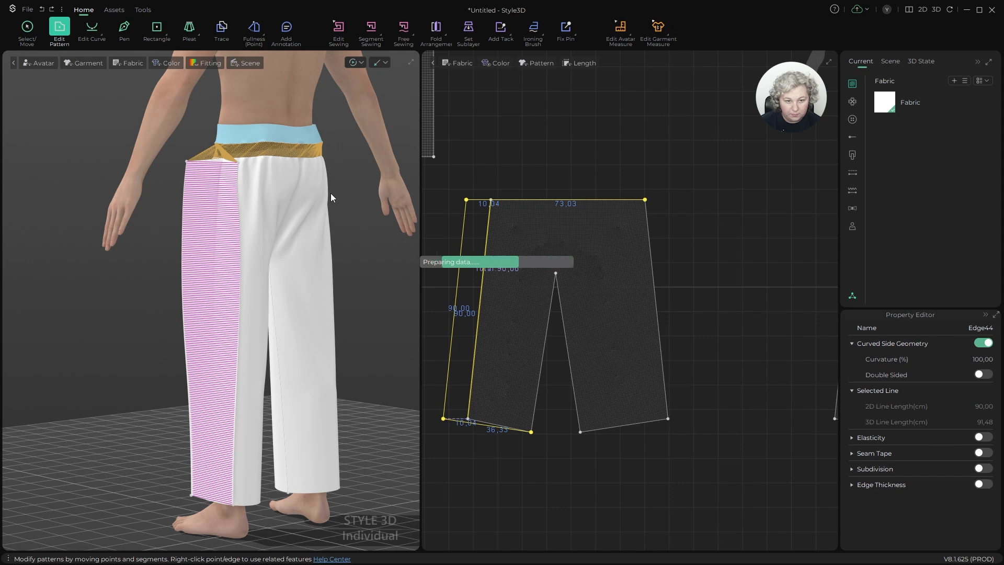
Step: Simulate the widened trousers so that they are drawn up to the frozen waistband, and view them from the side
key("space")
key("space")
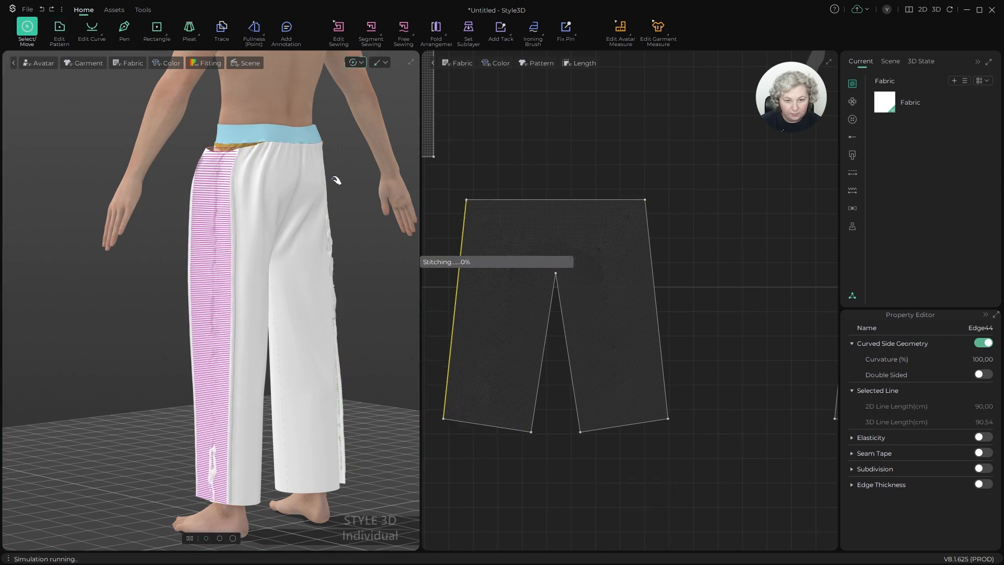
left_click_drag(257, 207, 383, 209)
key("space")
Step: Shift the back trouser pattern slightly away from the body and simulate, tugging the fabric so the open side seam closes
left_click(358, 186)
right_click_drag(358, 186, 307, 205)
left_click_drag(309, 178, 325, 172)
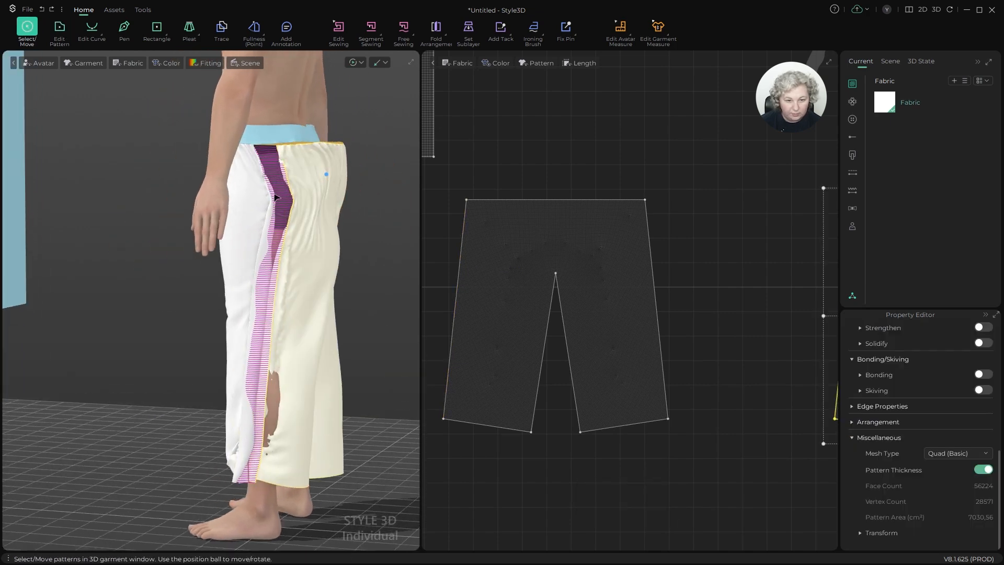
key("space")
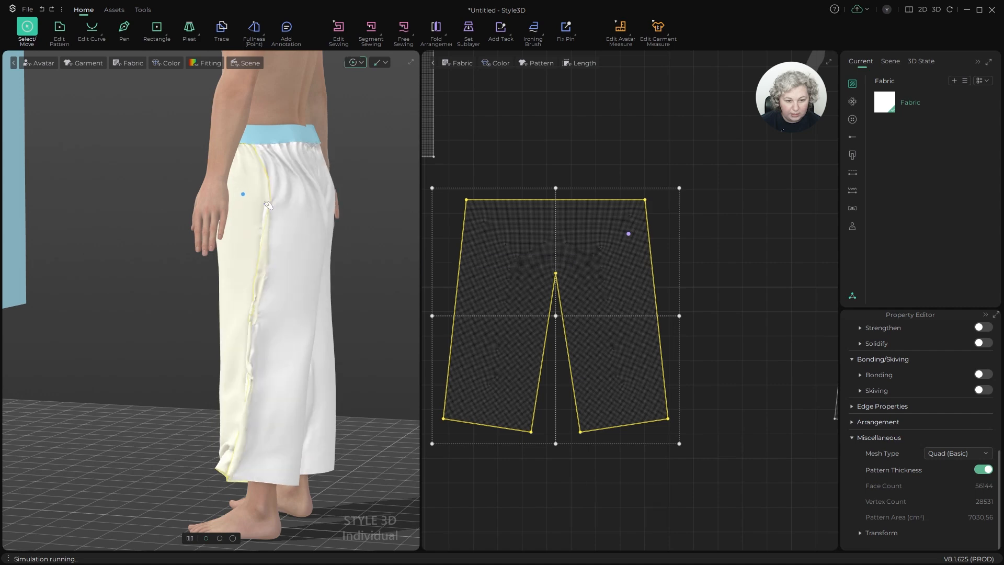
left_click(337, 306)
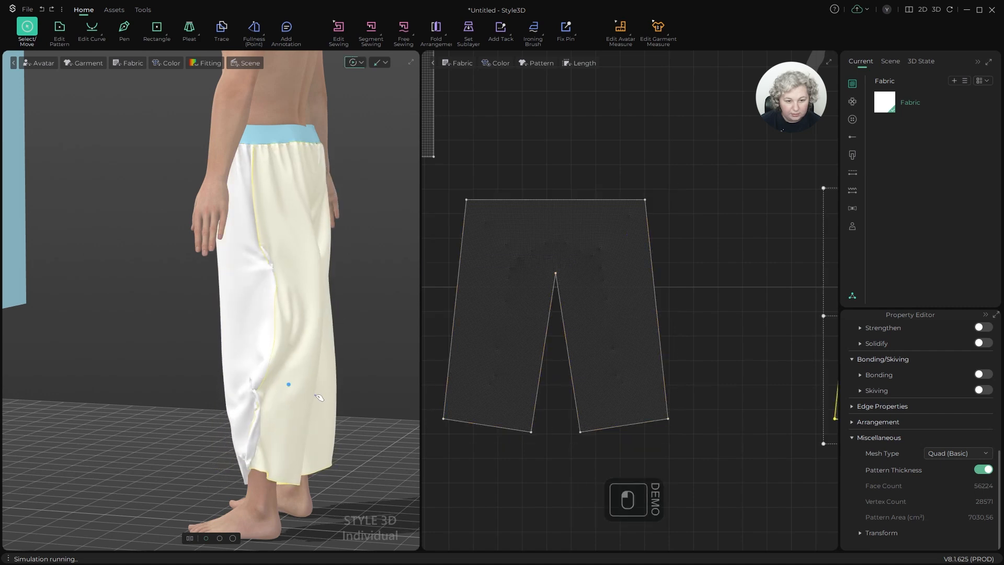
Step: Strengthen the front and back trouser patterns together and pull the hem straight around the ankle during simulation
left_click(272, 294, "shift")
key("ctrl+h")
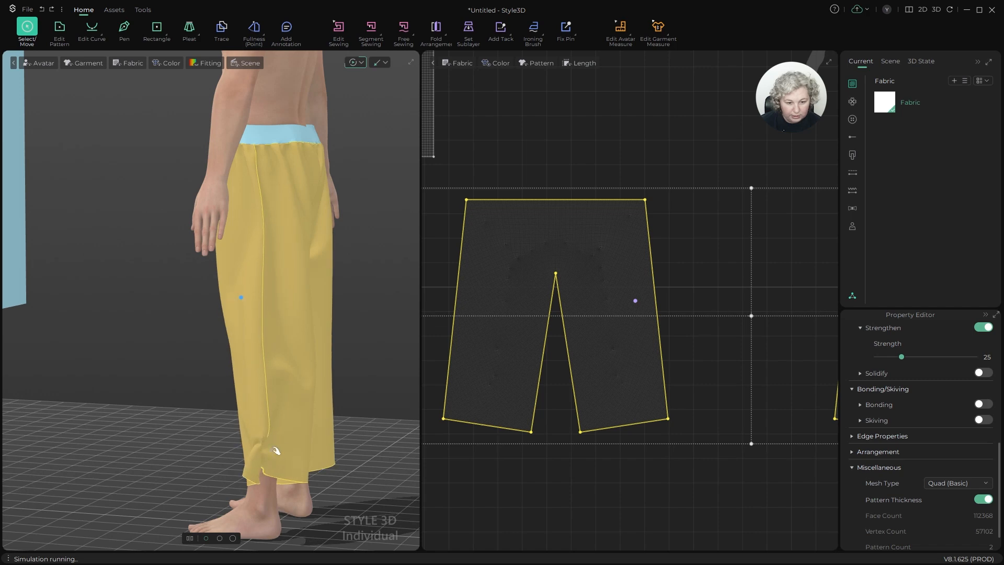
left_click_drag(275, 451, 302, 479)
left_click(302, 480)
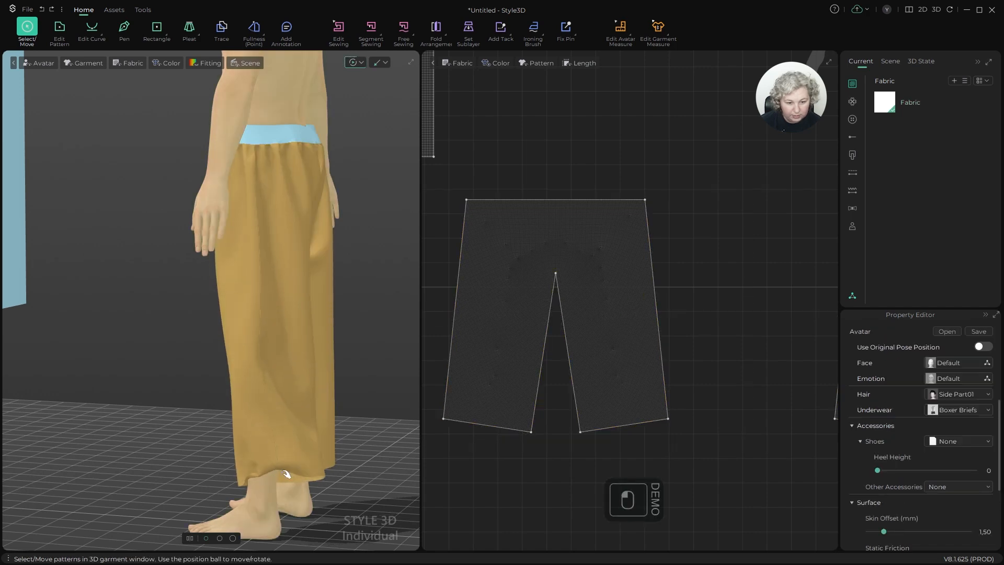
Step: Inspect the strengthened trousers from behind and in front, unfreeze the waistband and stop the simulation
left_click_drag(269, 423, 302, 418, "alt")
right_click_drag(302, 418, 284, 324, "alt")
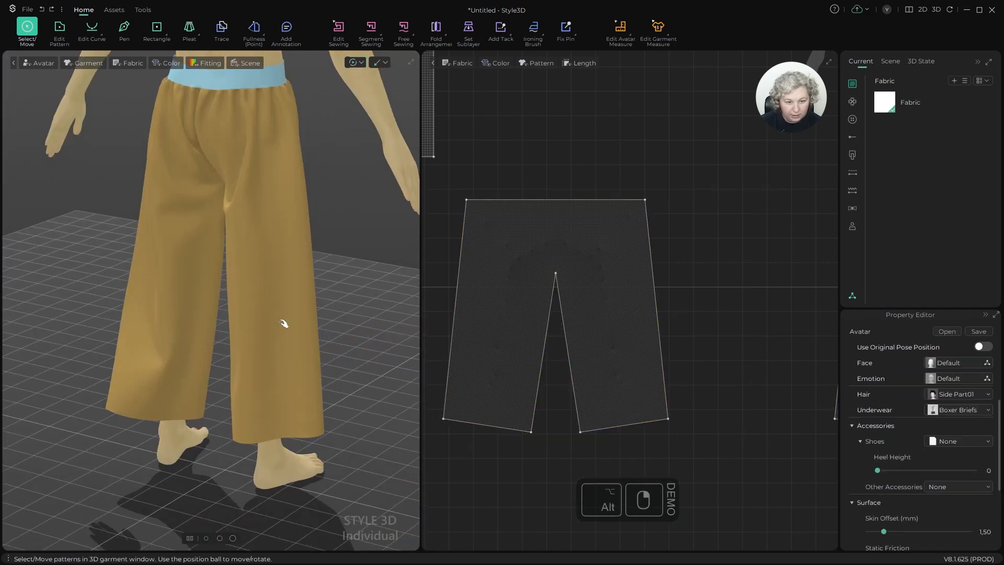
left_click_drag(284, 324, 181, 405, "alt")
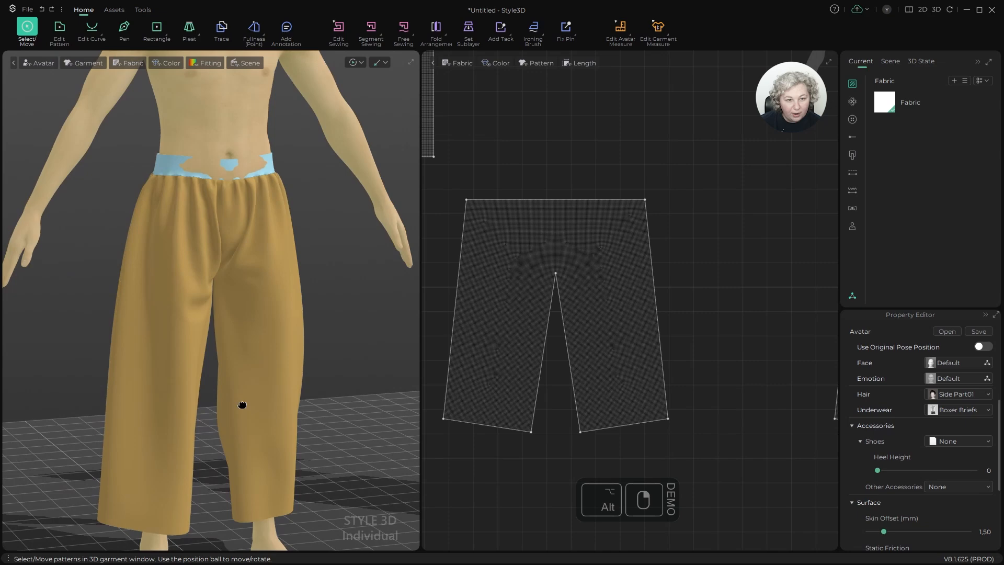
left_click(253, 246)
left_click(272, 161)
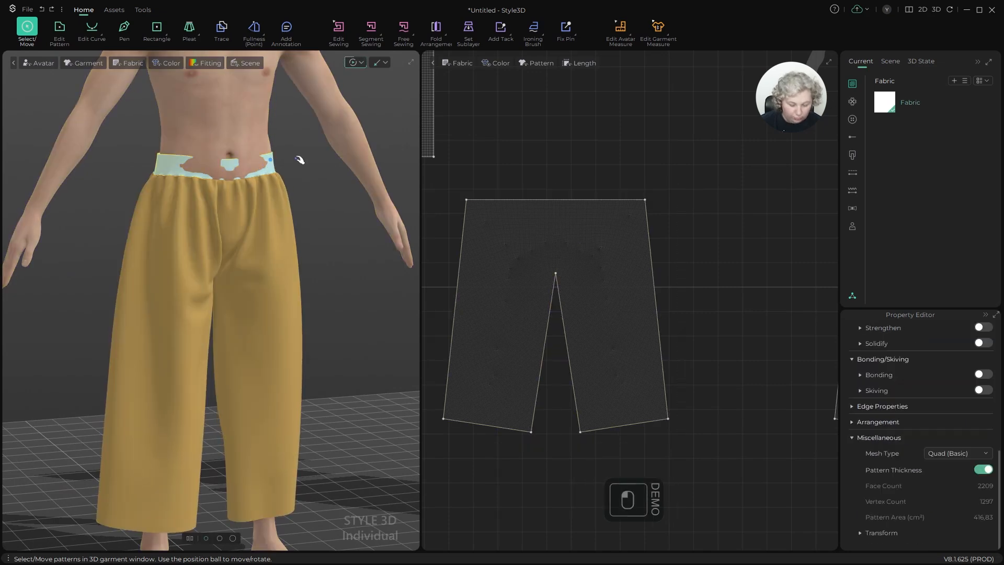
key("space")
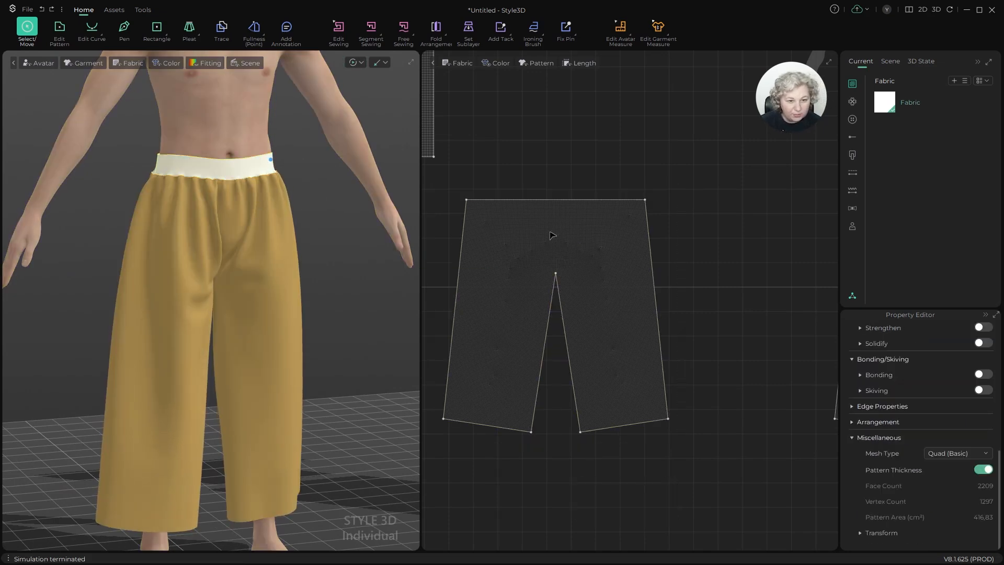
Step: Move the top edges of both the front and back trouser patterns straight up by 5 cm
double_click(584, 152)
left_click(565, 204)
scroll(564, 204, "down", 5)
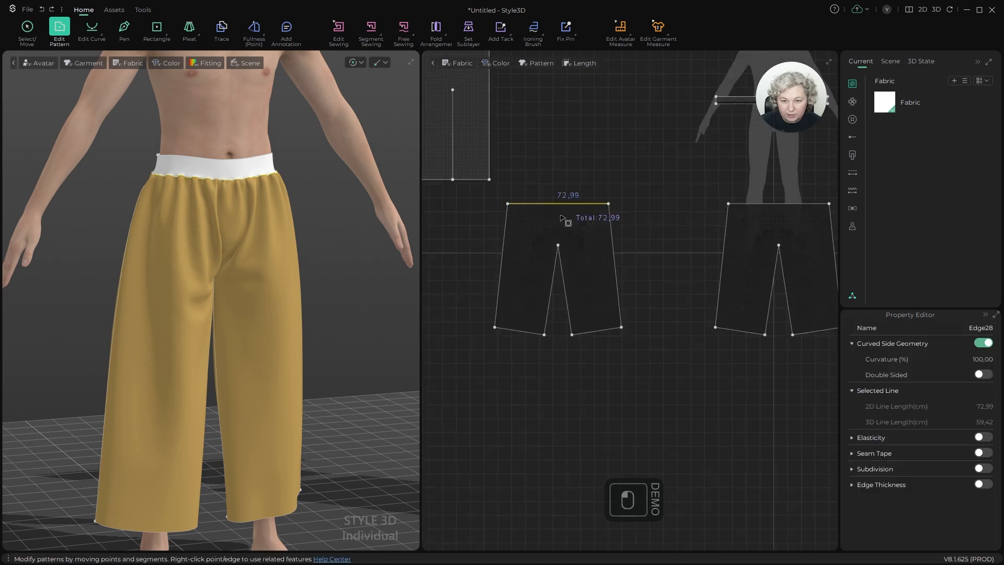
left_click(698, 209, "shift")
left_click_drag(703, 210, 702, 199)
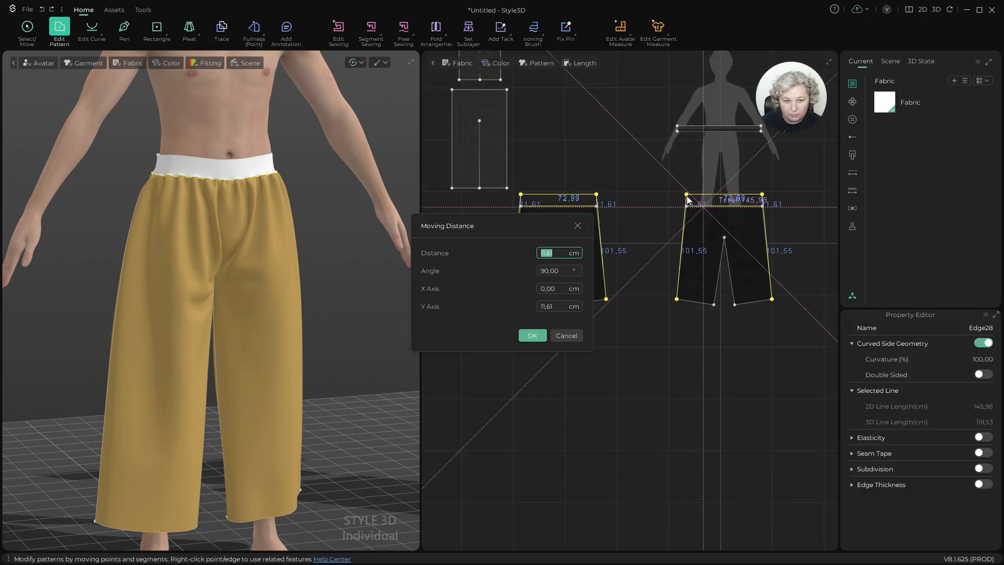
type("5")
left_click(532, 335)
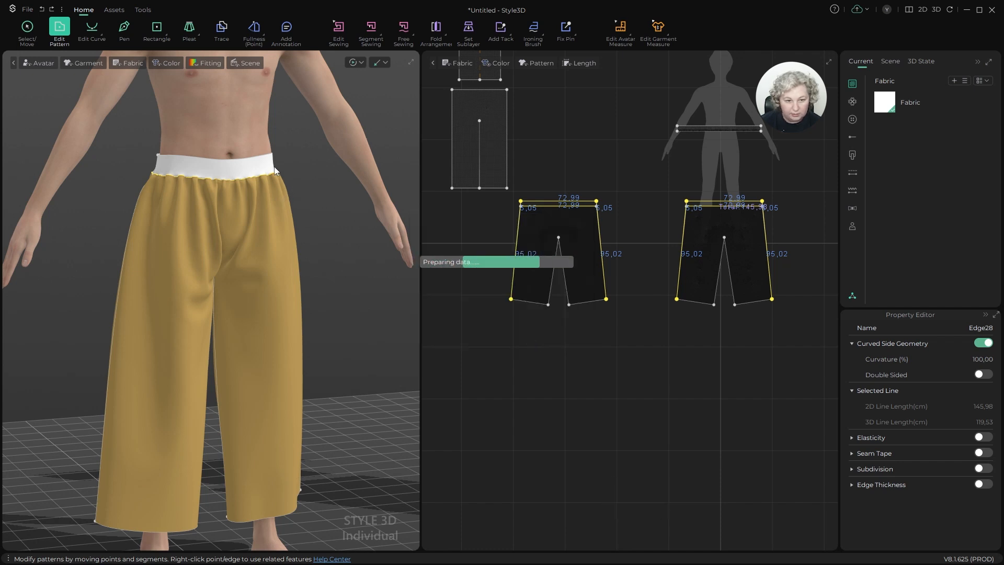
Step: Set the waistband pattern's weft shrinkage ratio to 80
key("a")
left_click(714, 127)
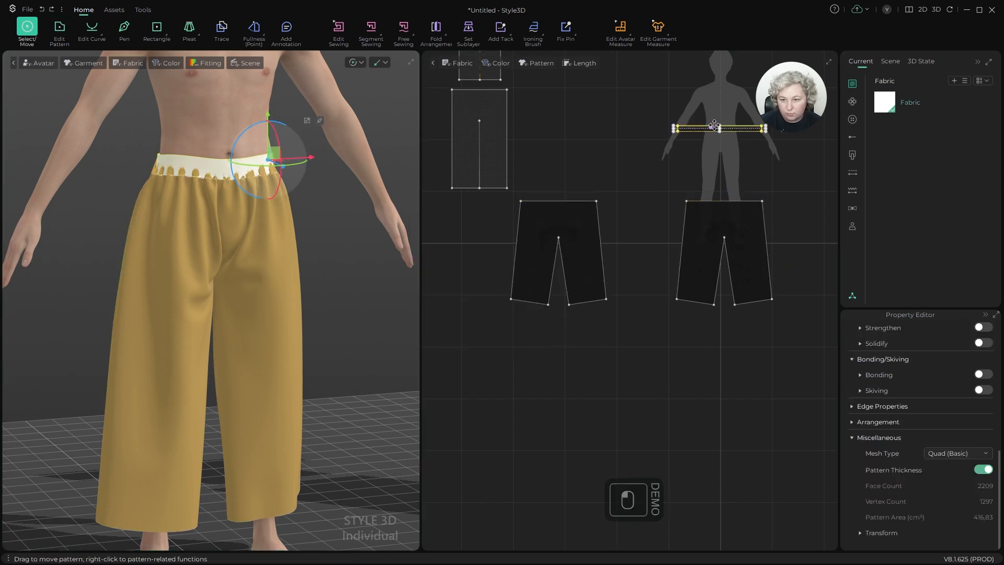
scroll(950, 374, "up", 10)
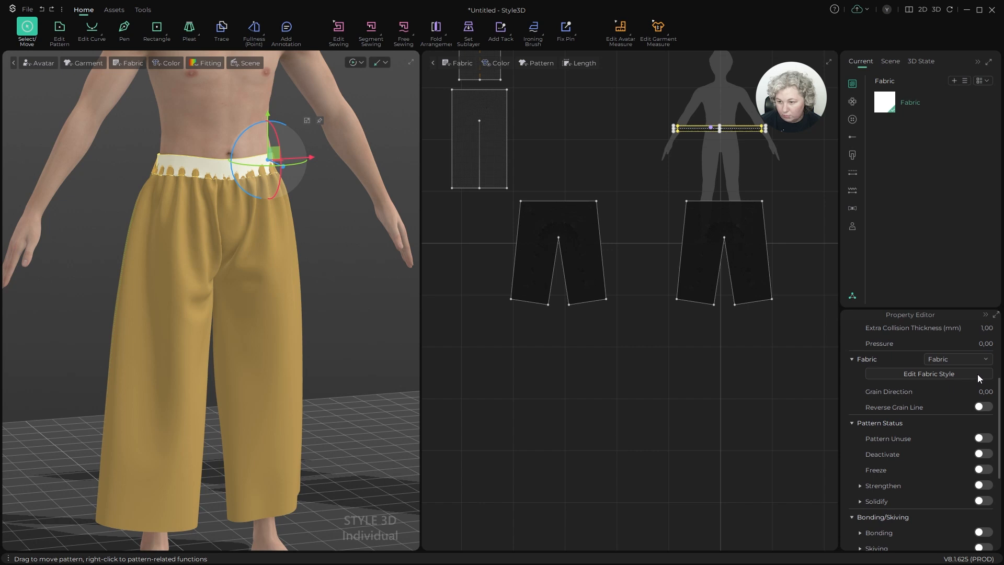
left_click(990, 360)
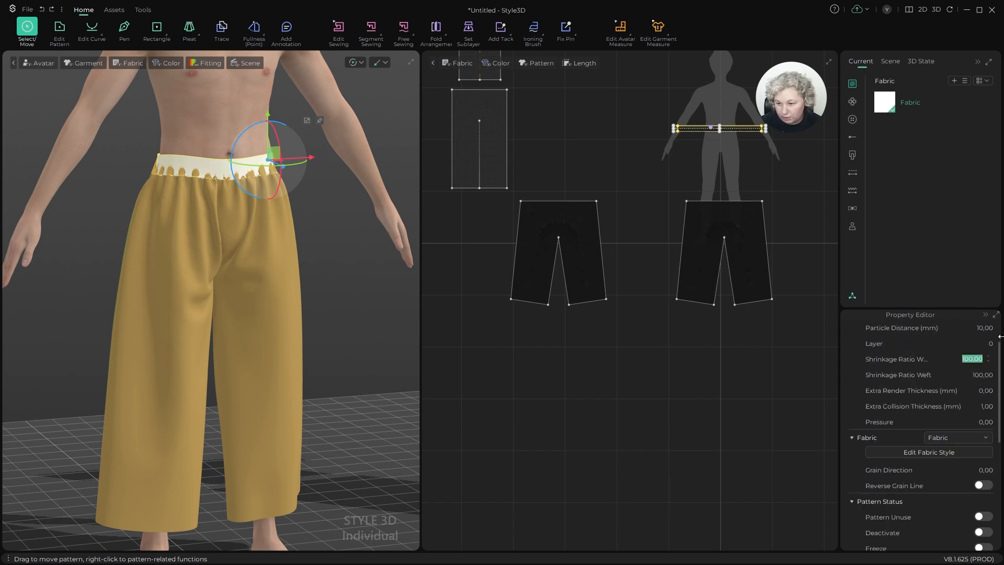
left_click(987, 371)
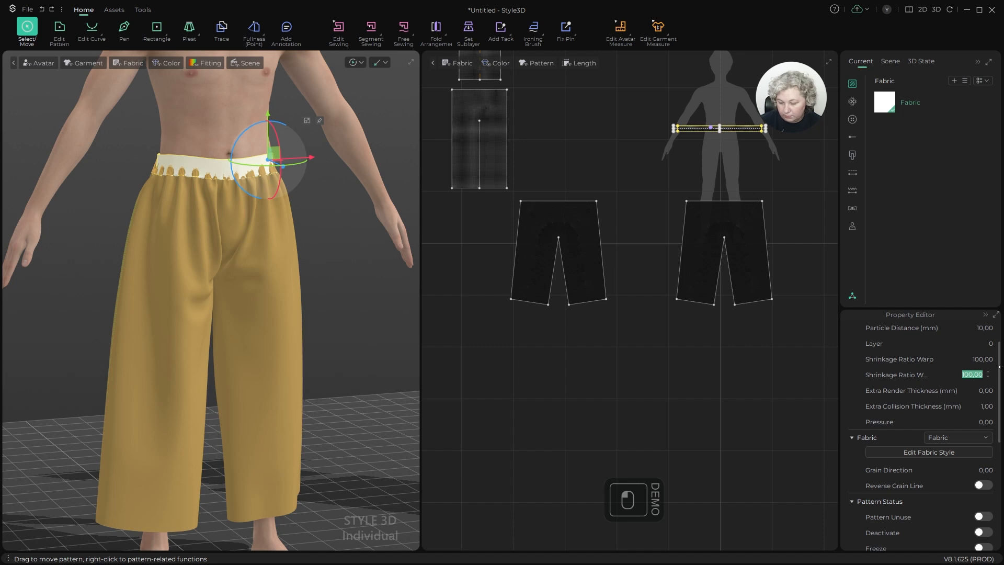
type("80")
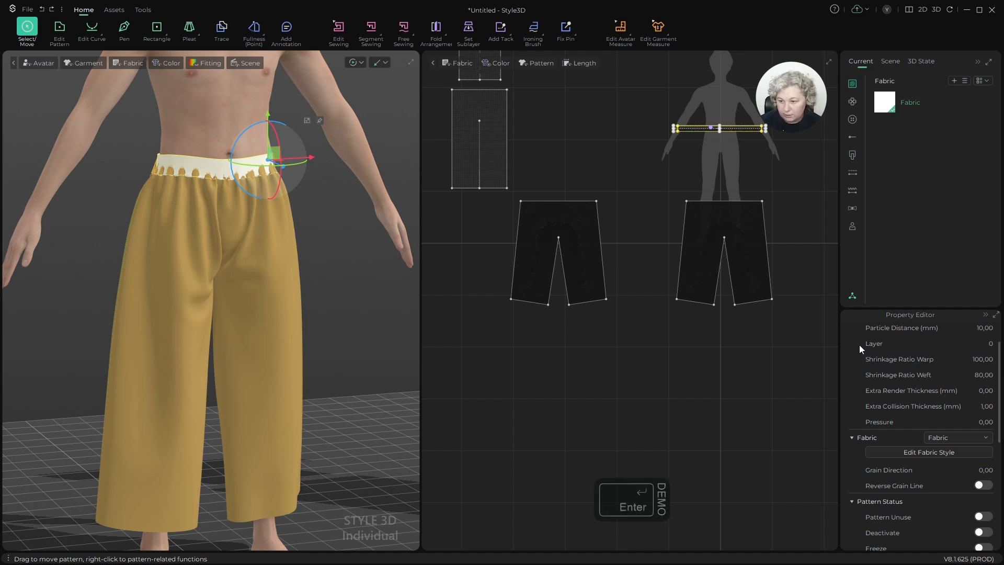
Step: Simulate the trousers with the tightened waistband and tug the front fabric and waistband into position at the waist
key("space")
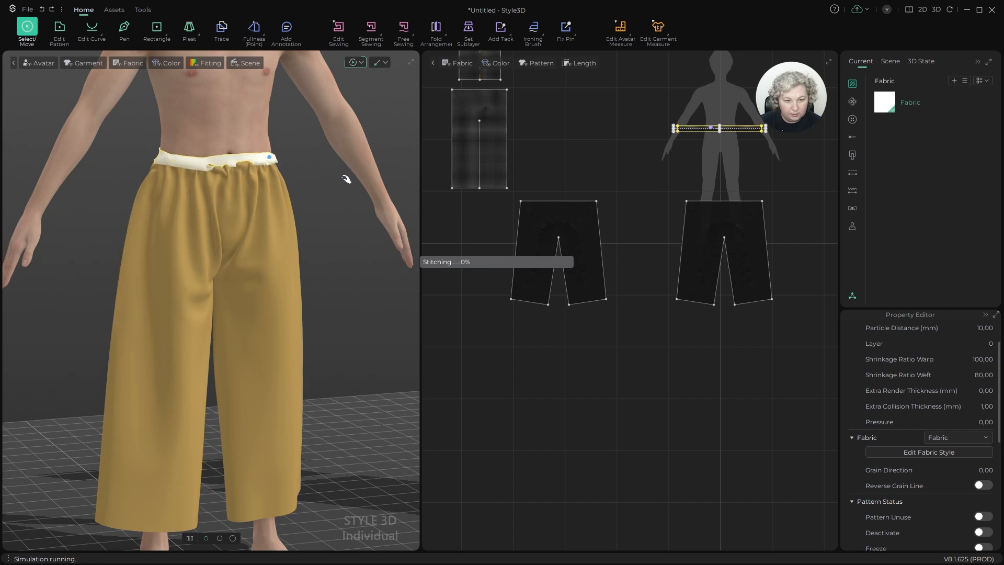
left_click(245, 212)
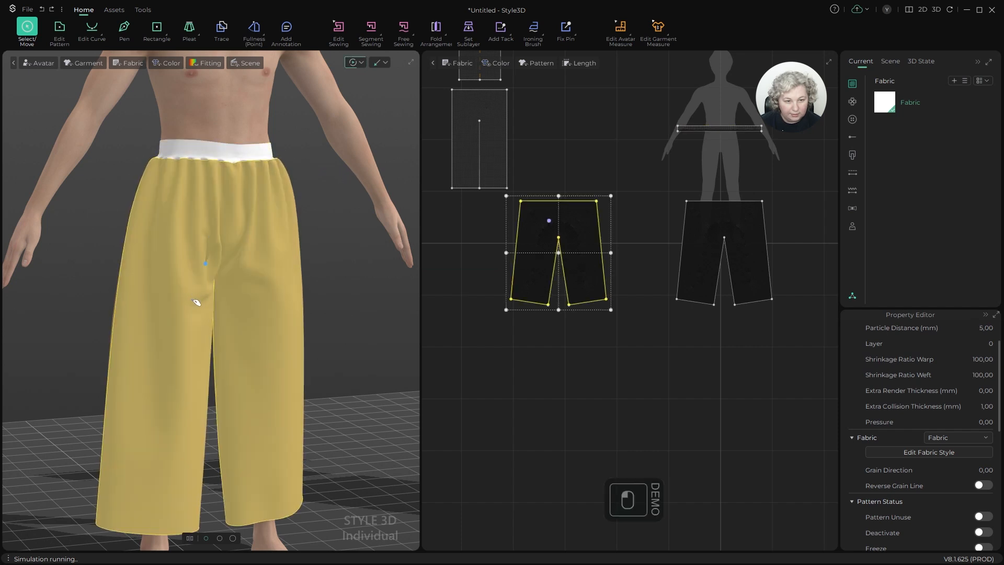
left_click(235, 175)
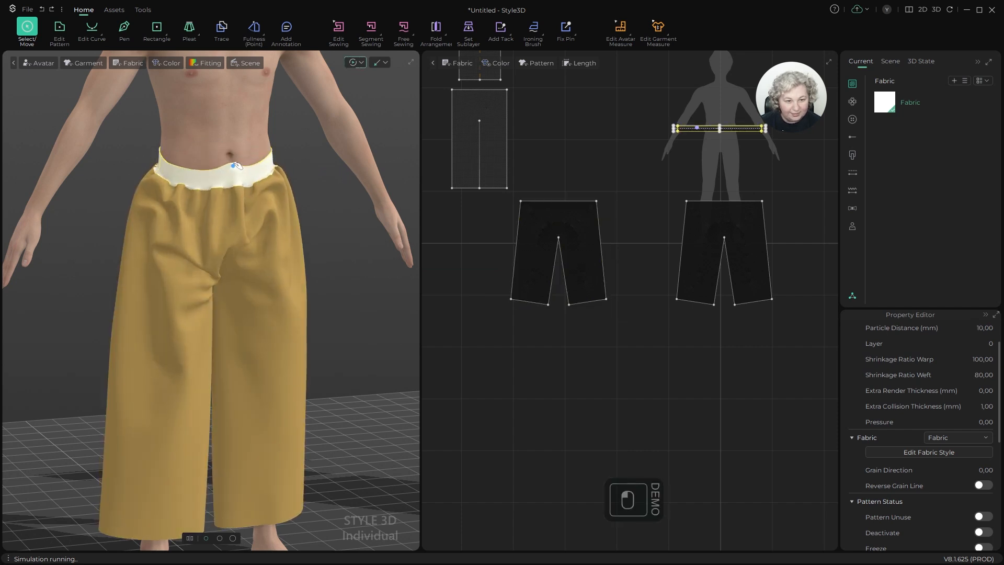
left_click_drag(222, 164, 256, 159)
left_click(243, 220)
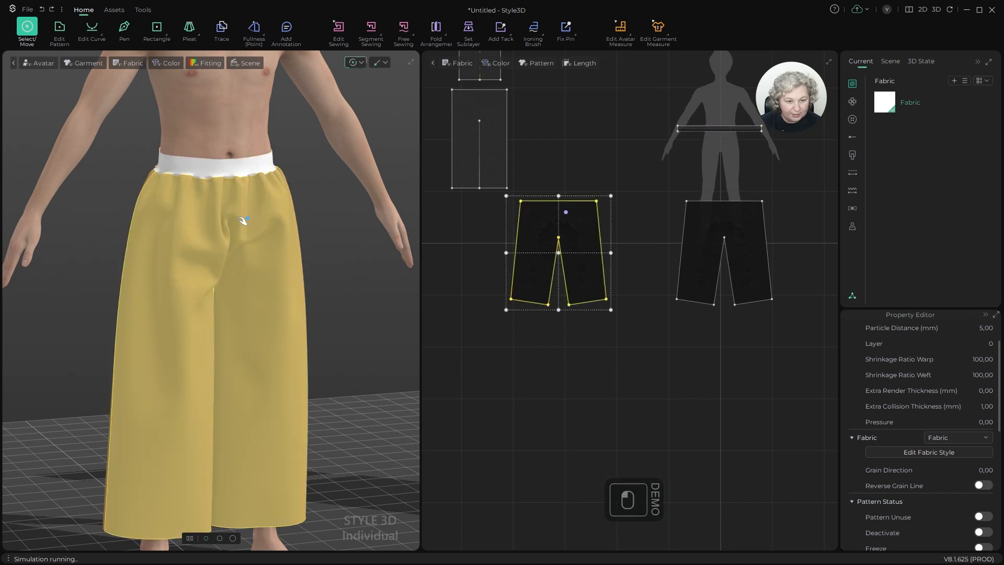
Step: Remove the strengthening from the front and back trouser patterns and let them drape in soft gathers
key("space")
left_click(247, 224, "shift")
left_click_drag(266, 251, 229, 253, "alt")
left_click(229, 253)
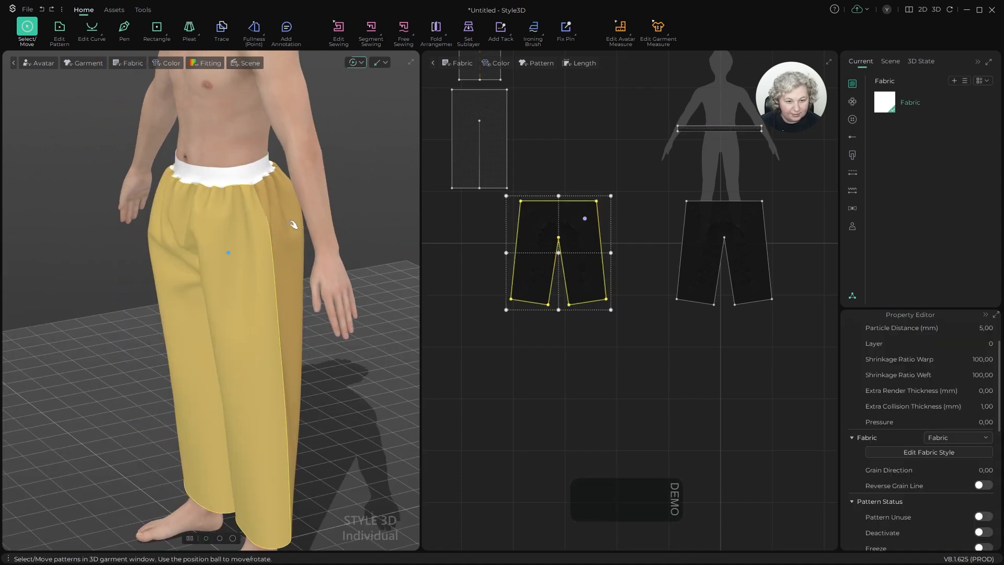
left_click(288, 222, "shift")
key("ctrl+h")
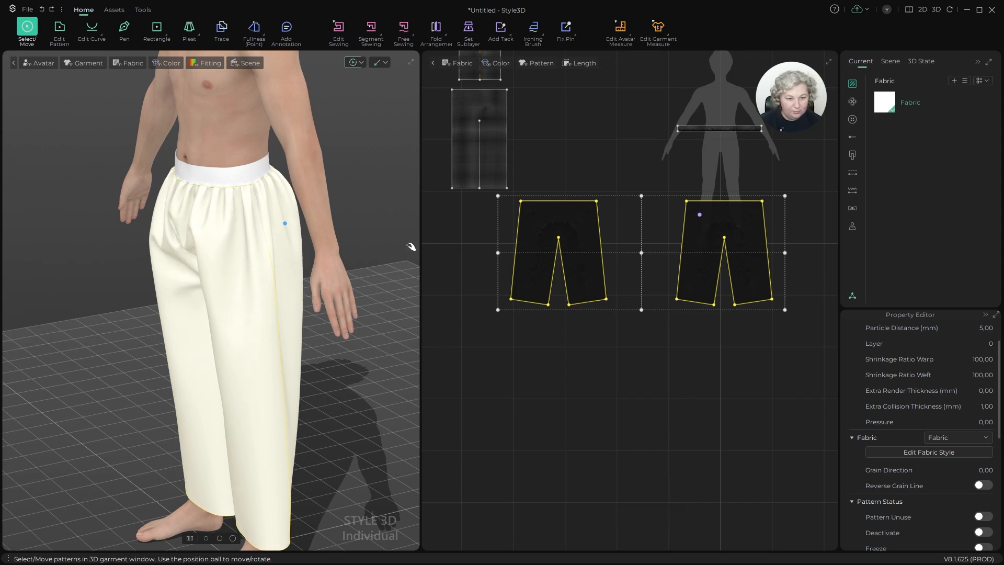
Step: Tug the front crotch, the waistband and the back crotch during simulation to settle the folds
left_click_drag(282, 290, 333, 277, "alt")
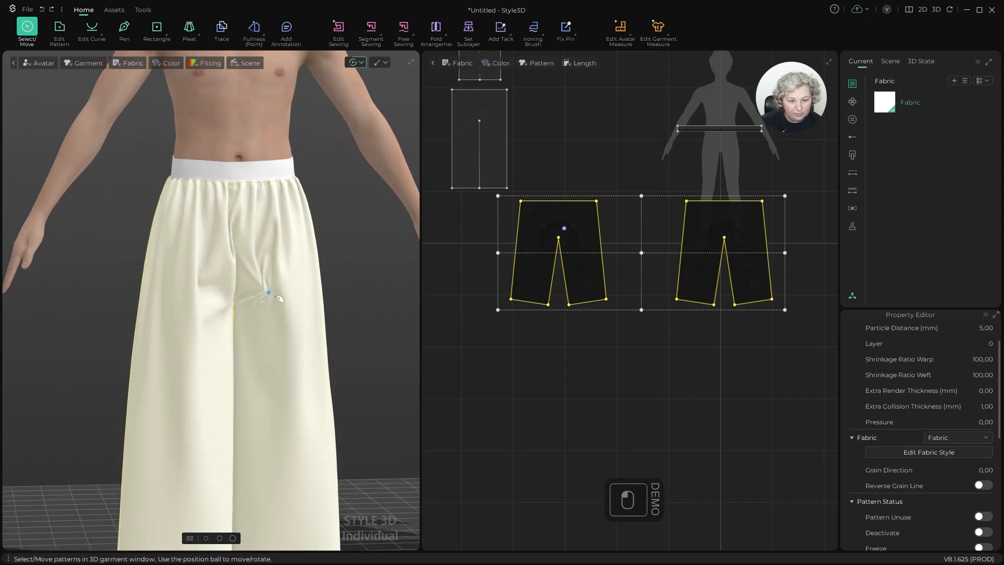
mouse_move(276, 297)
left_mouse_down()
mouse_move(265, 296)
mouse_move(273, 289)
left_mouse_up()
left_click_drag(365, 280, 407, 299, "alt")
left_click_drag(241, 294, 166, 197)
left_click_drag(243, 193, 275, 209)
left_click(249, 100)
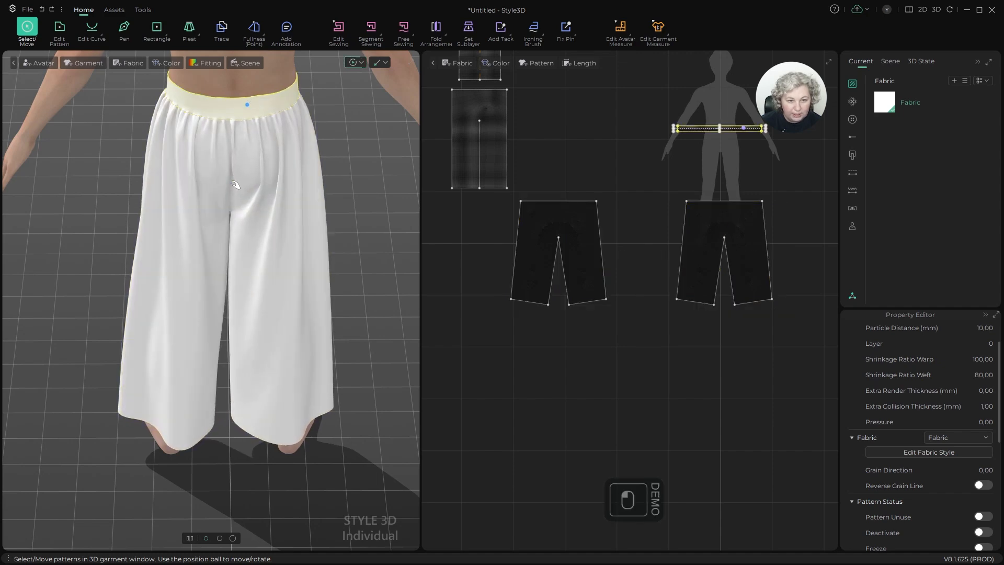
right_click_drag(236, 184, 257, 201)
left_click_drag(243, 225, 258, 224)
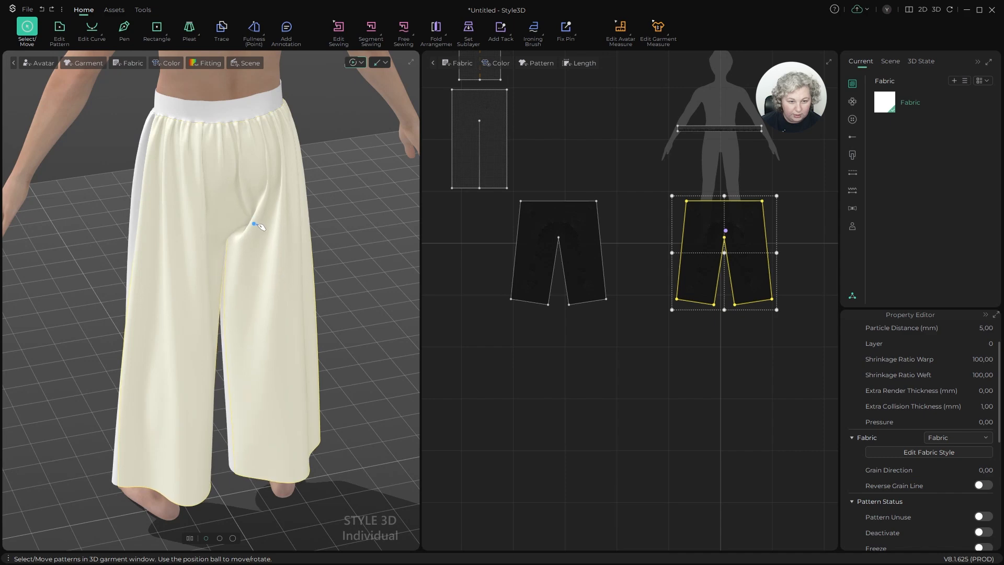
Step: Return to the front of the avatar, pull the front crotch fabric to relax its folds and view the full trousers
left_click_drag(195, 220, 345, 212, "alt")
middle_click_drag(346, 212, 337, 151, "alt")
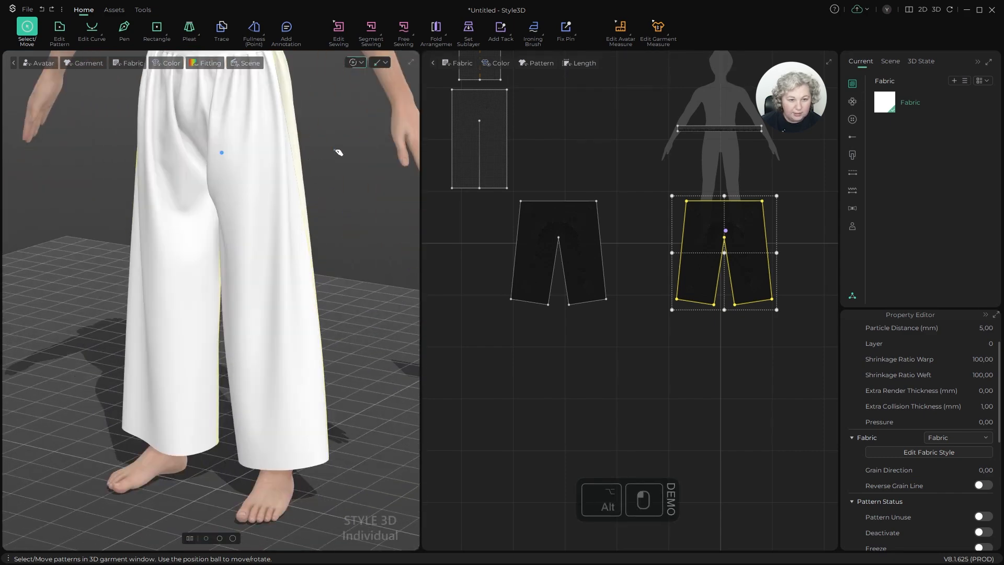
left_click_drag(337, 152, 288, 158, "alt")
left_click(272, 164)
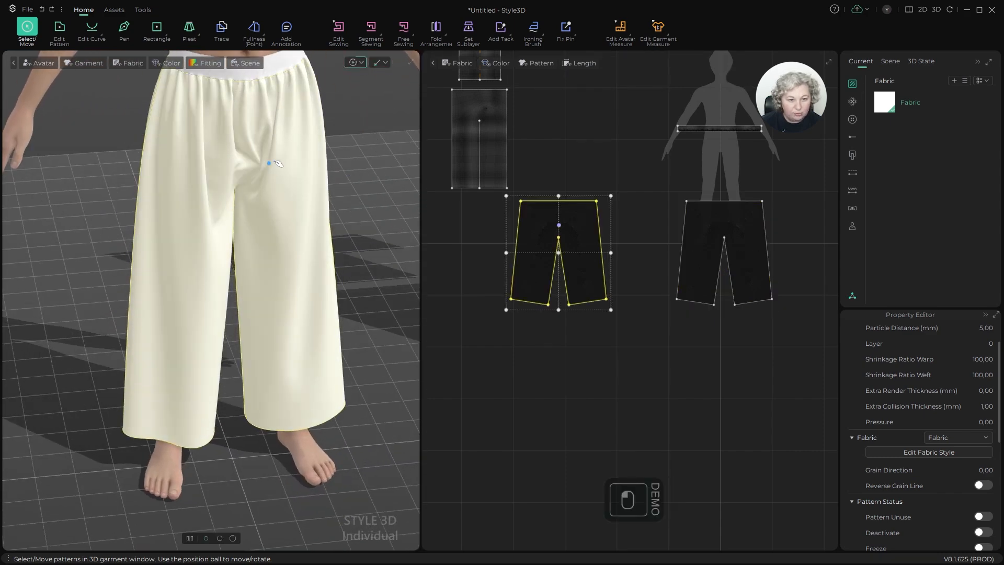
left_click_drag(336, 235, 330, 213, "alt")
scroll(277, 222, "down", 5)
Step: Delete the unused rectangular pattern with the centre slit line below the T-shaped pattern
scroll(593, 228, "down", 4)
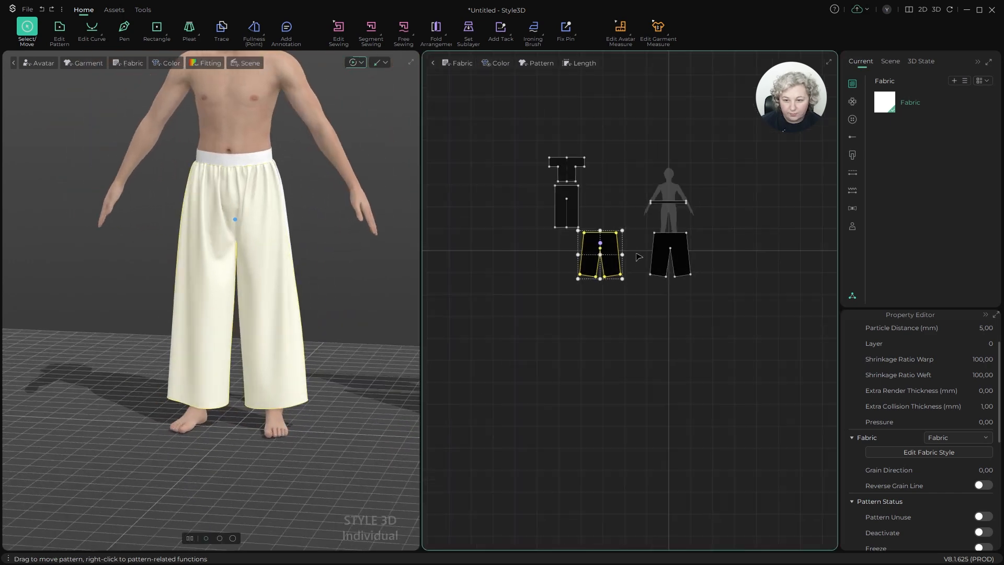
scroll(595, 188, "up", 4)
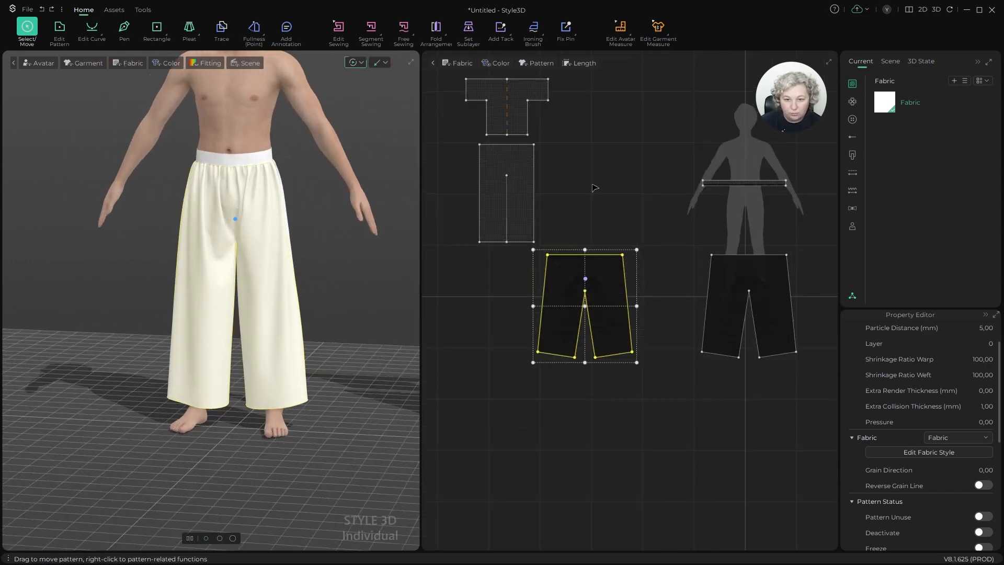
left_click(503, 168)
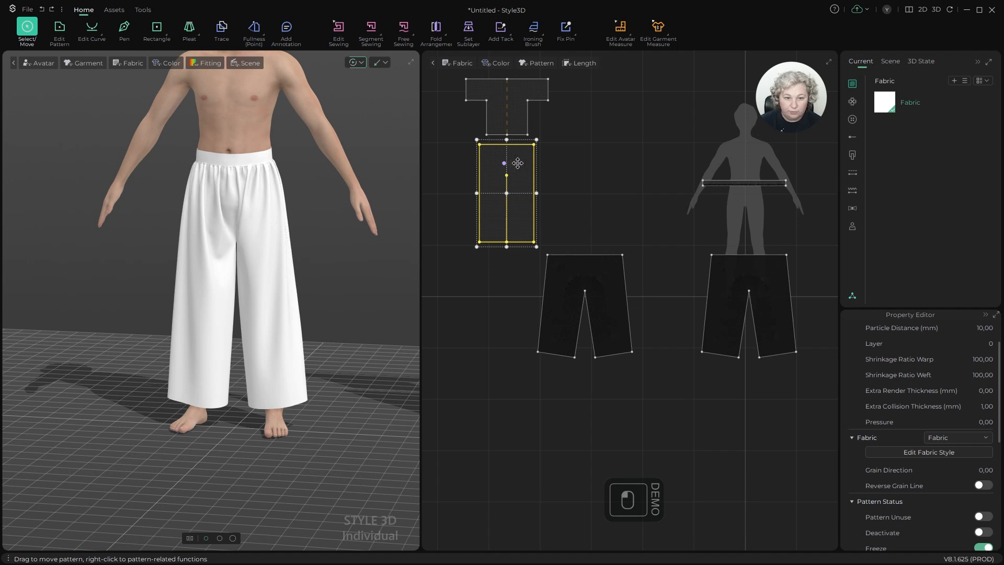
key("Delete")
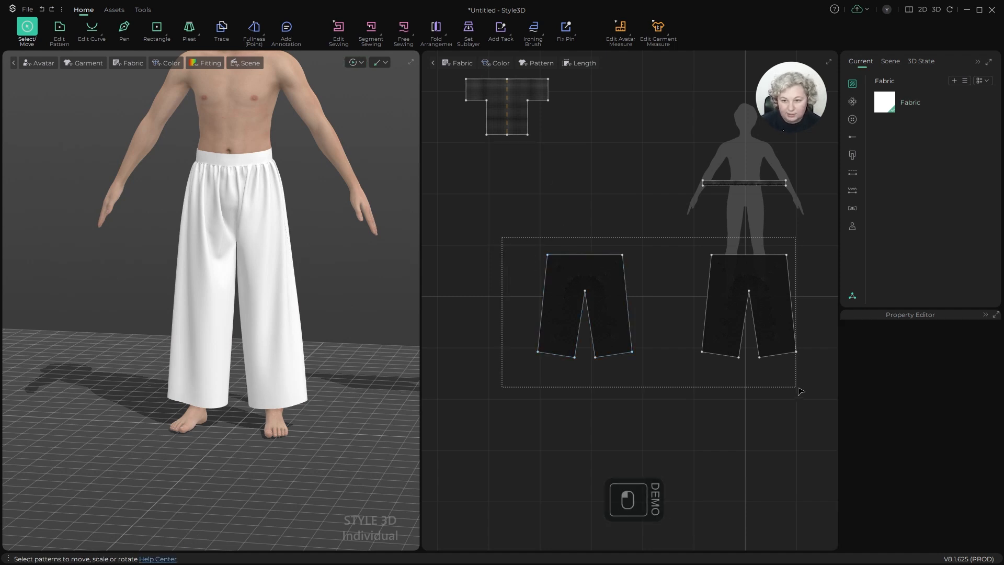
Step: Stop the simulation and freeze the waistband together with the front and back trouser patterns
left_click_drag(789, 325, 801, 410)
left_click(526, 172)
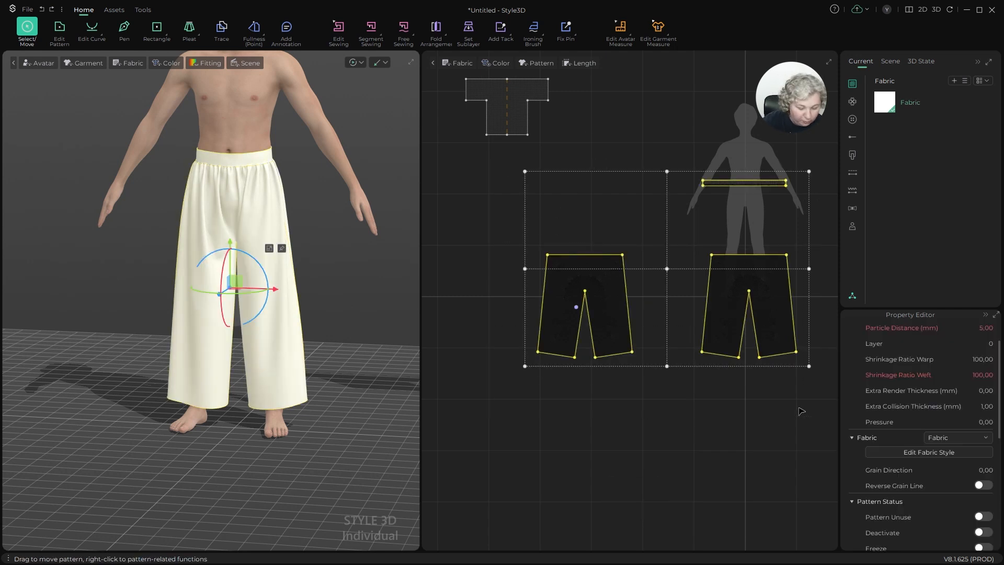
key("ctrl+k")
Step: Try to place the T-shaped pattern on the avatar's chest using its front arrangement point
scroll(506, 372, "down", 5)
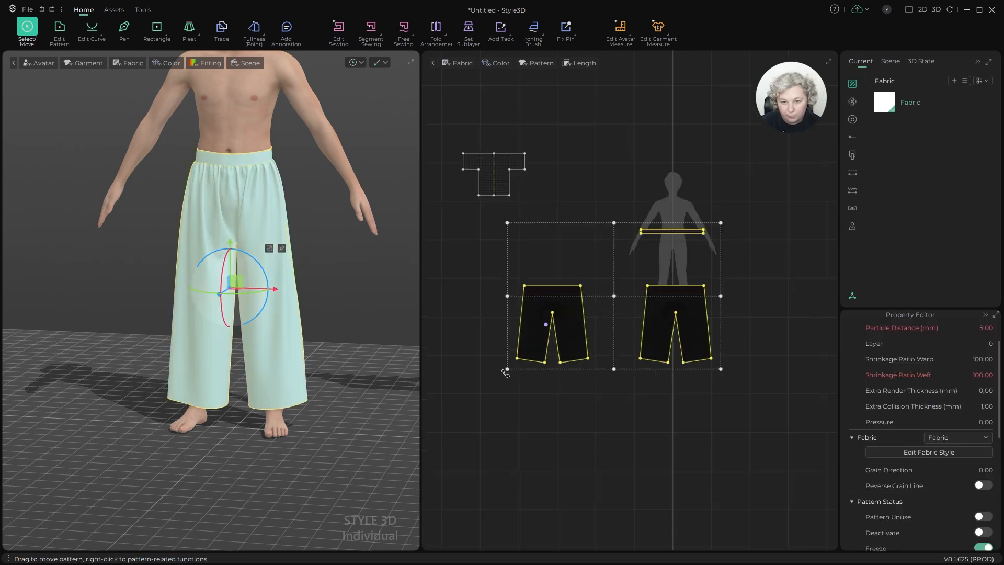
scroll(513, 215, "up", 6)
left_click(508, 297)
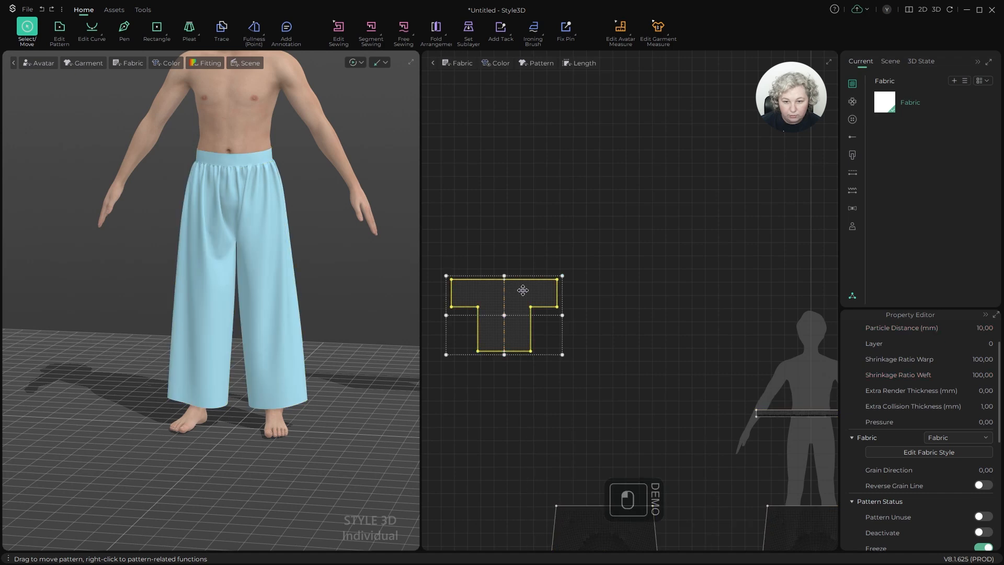
scroll(516, 287, "down", 3)
scroll(528, 287, "up", 3)
scroll(283, 271, "down", 7)
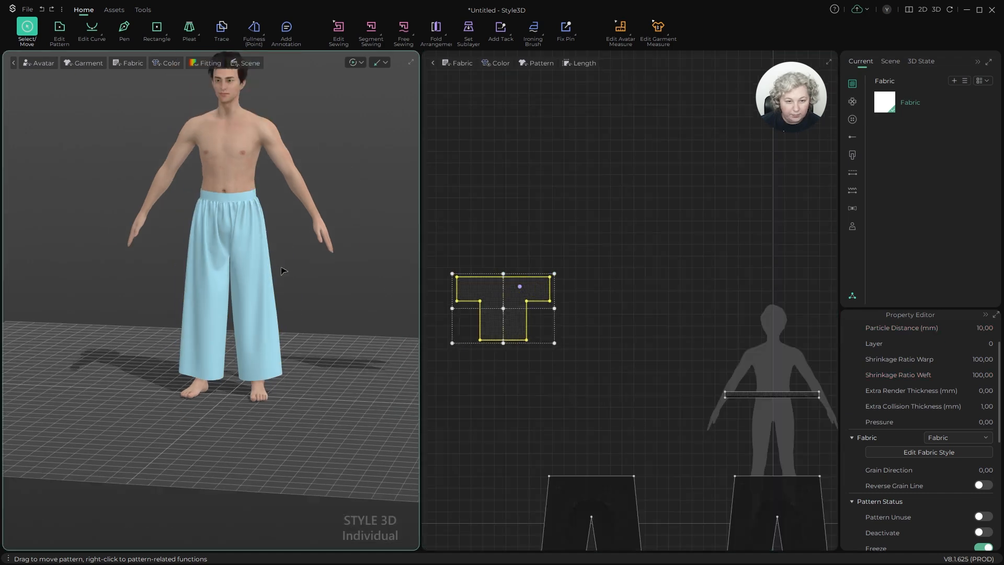
right_click_drag(327, 275, 343, 262, "alt")
middle_click_drag(343, 261, 332, 303)
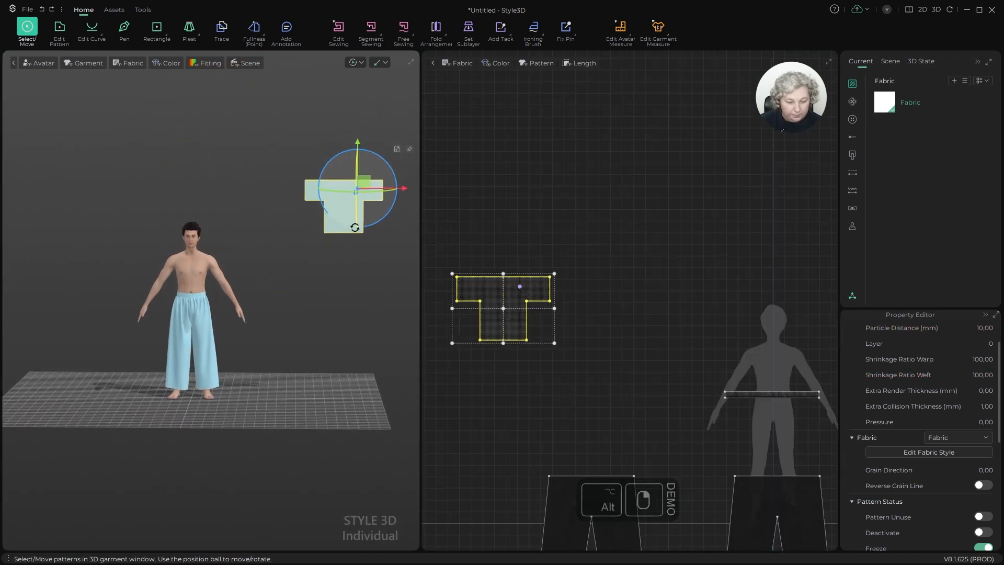
key("shift+f")
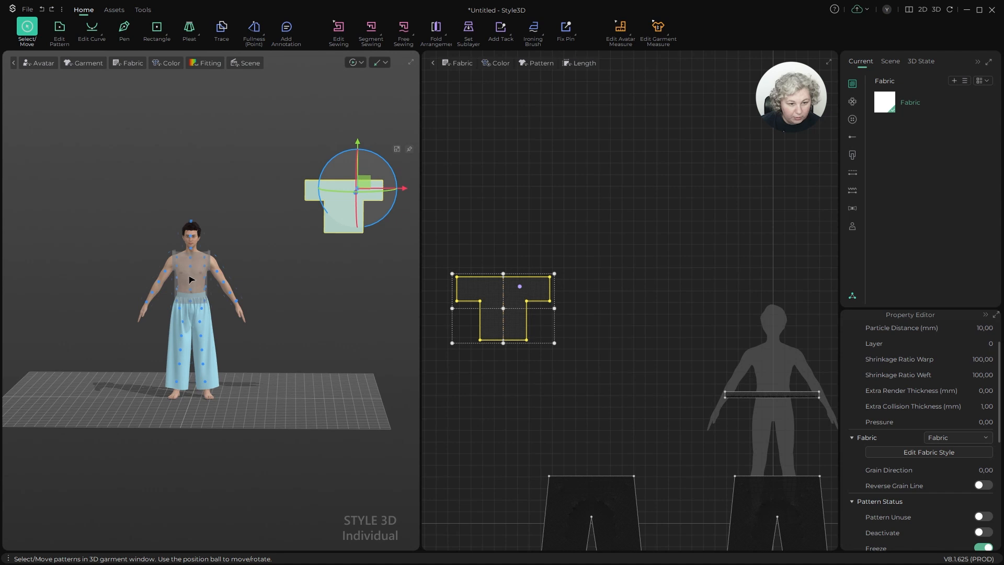
left_click(190, 279)
Step: Undo the placement of the T-shaped pattern on the avatar's chest
scroll(293, 204, "up", 7)
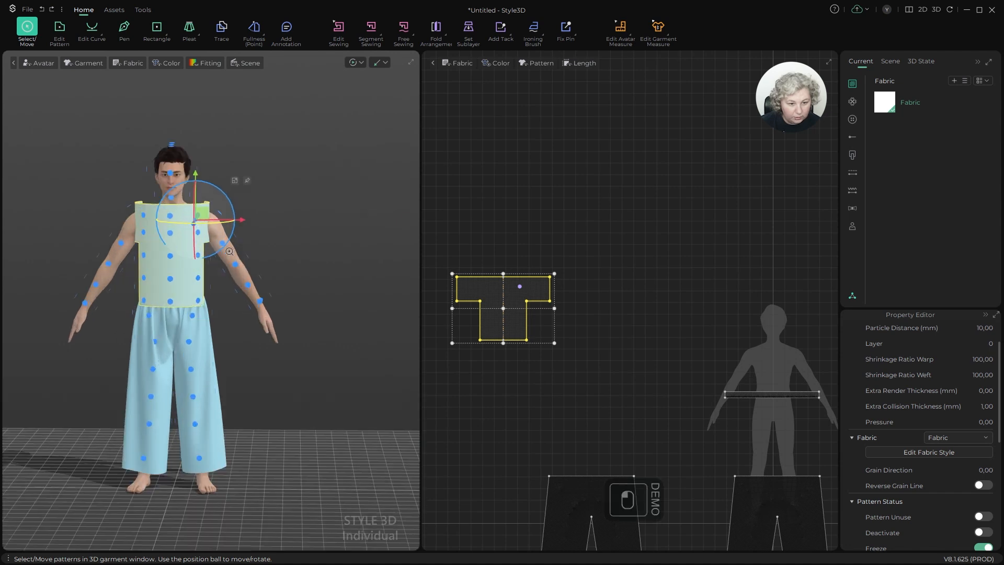
right_click_drag(307, 193, 248, 221, "alt")
scroll(248, 221, "down", 3)
key("ctrl+z")
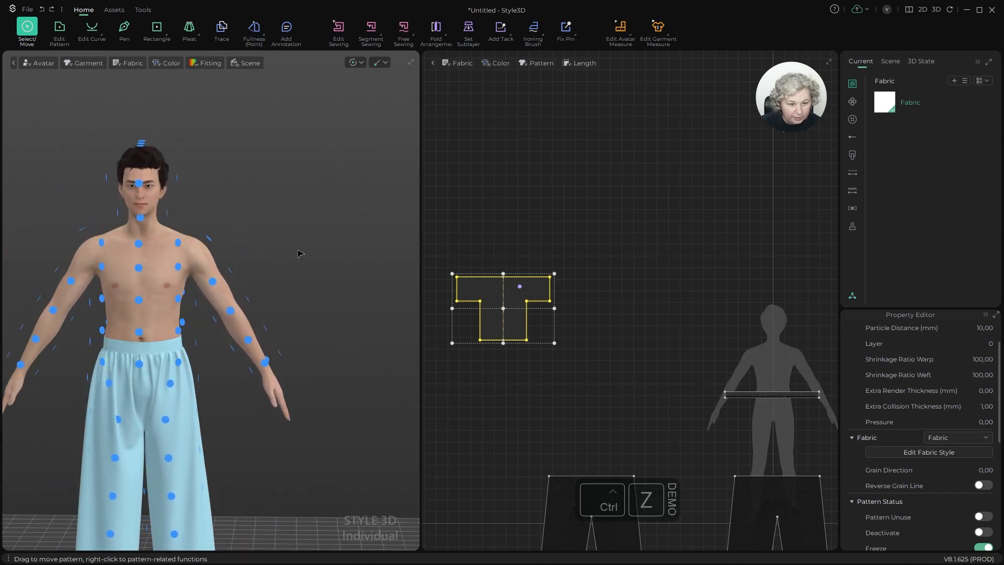
Step: Hide the arrangement points and move the T-shaped pattern in front of the avatar's torso, close to the chest
left_click(507, 291)
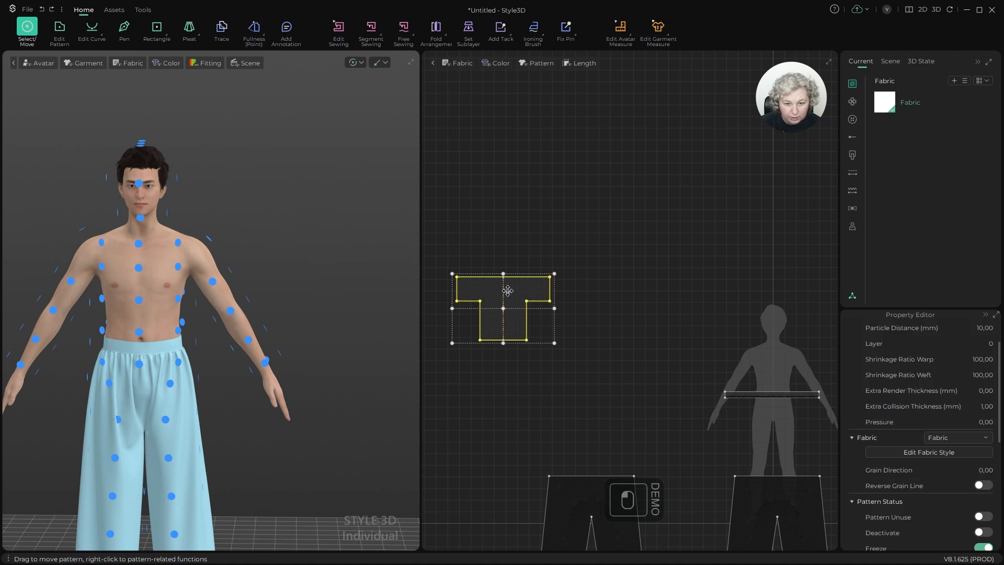
key("shift+f")
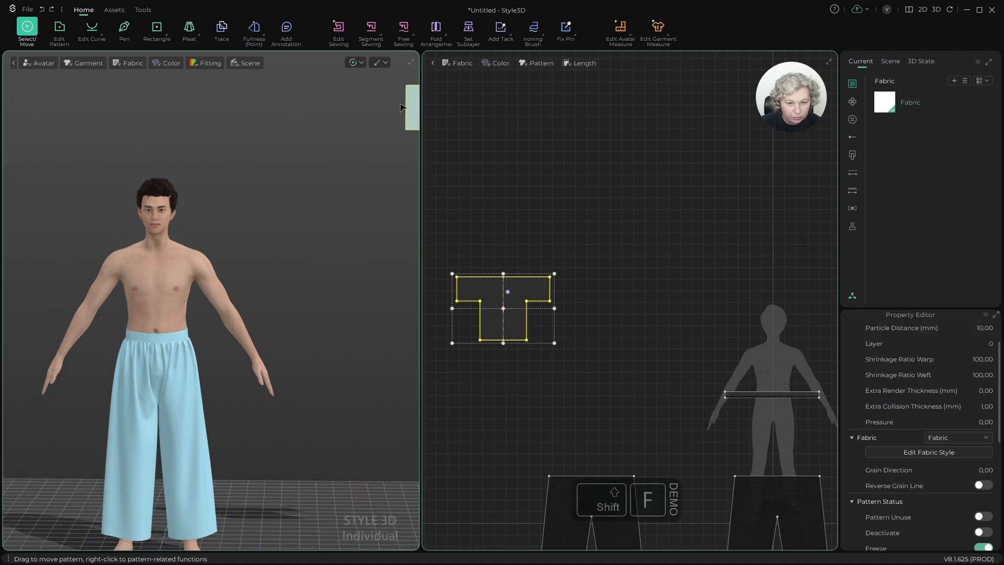
left_click_drag(411, 105, 75, 261)
left_click_drag(253, 267, 155, 266, "alt")
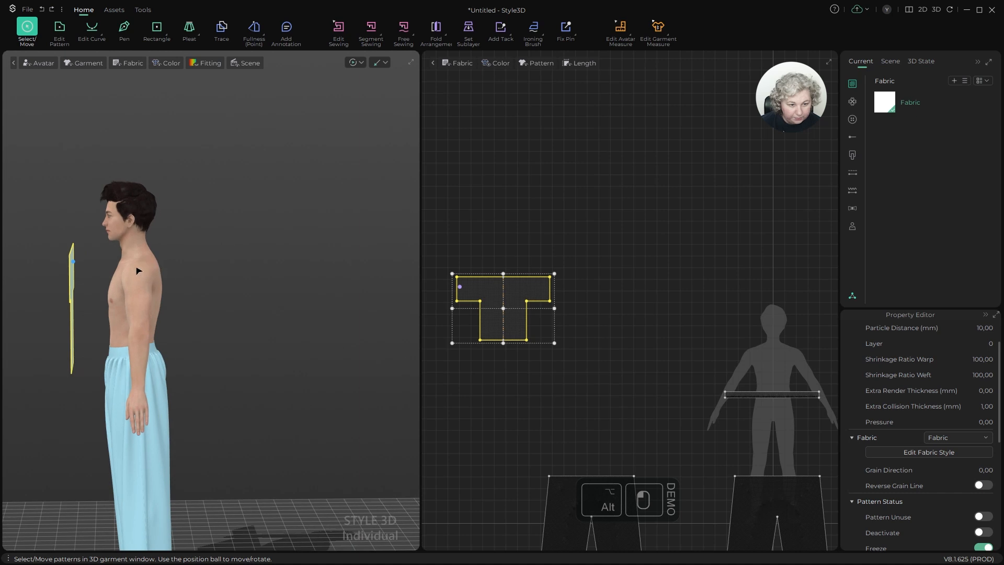
right_click_drag(134, 267, 191, 252, "alt")
scroll(209, 246, "up", 3)
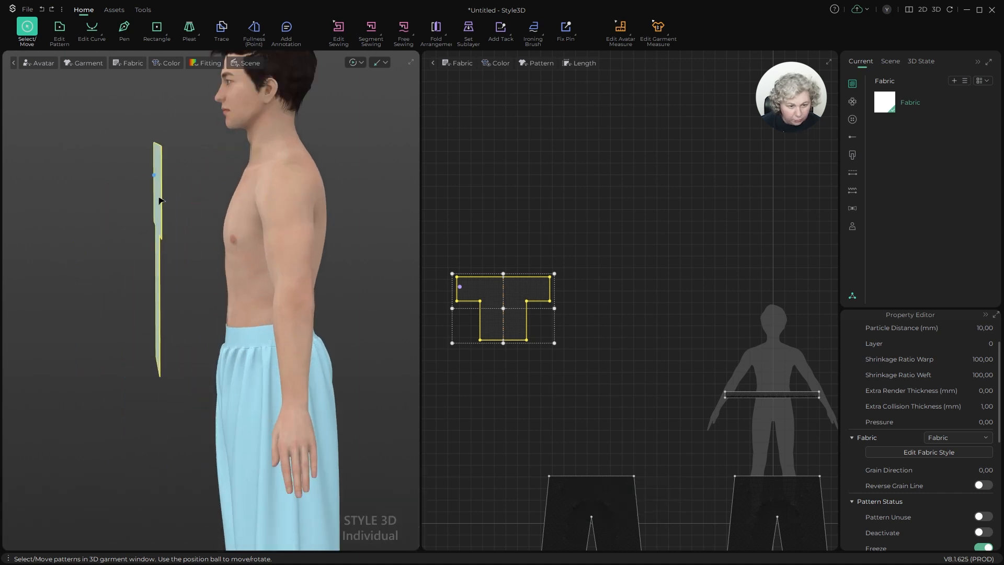
left_click_drag(158, 197, 214, 203)
right_click_drag(229, 216, 315, 220, "alt")
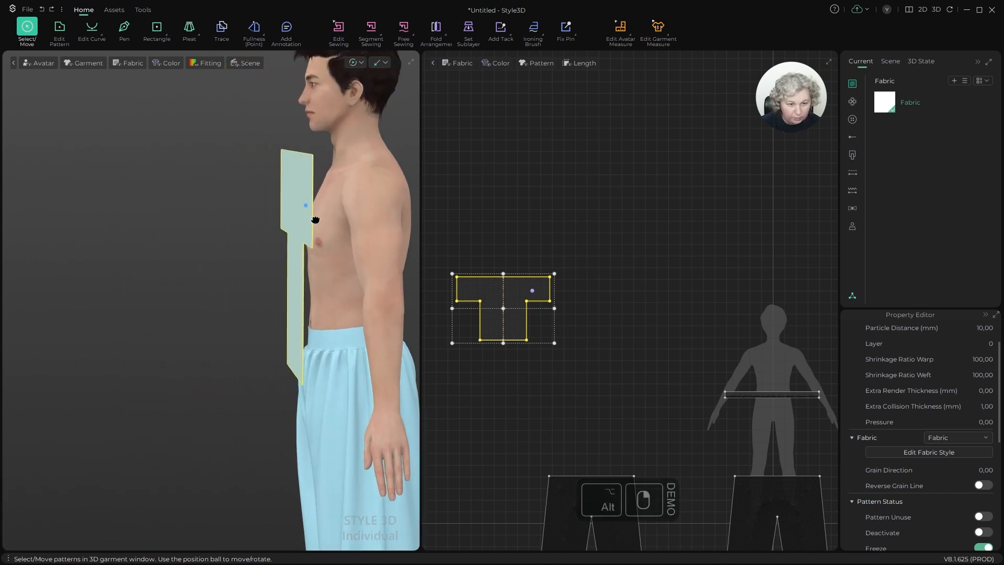
left_click_drag(316, 220, 349, 204, "alt")
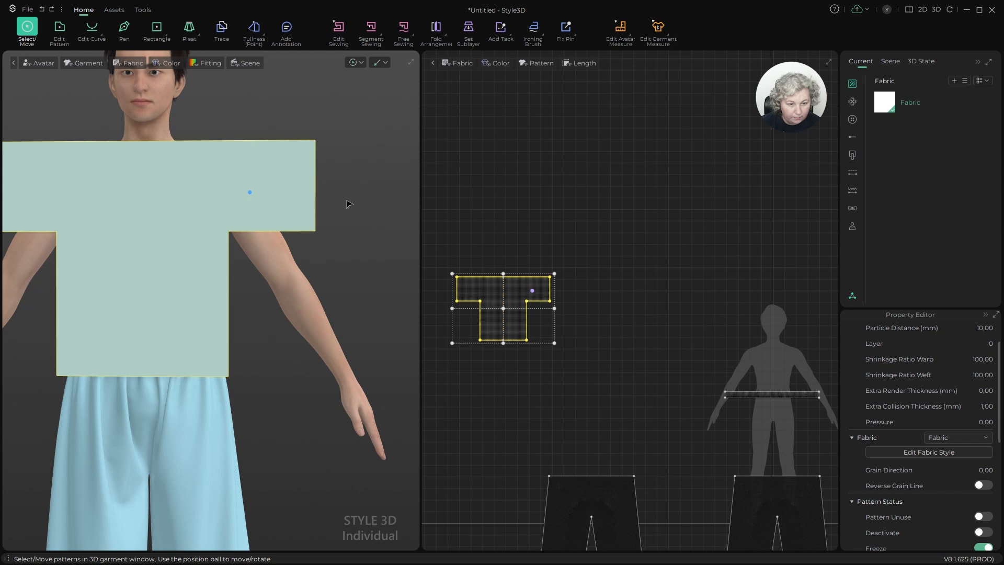
Step: Set the avatar's pose to T and view the arms against the T-shaped pattern
left_click(291, 282)
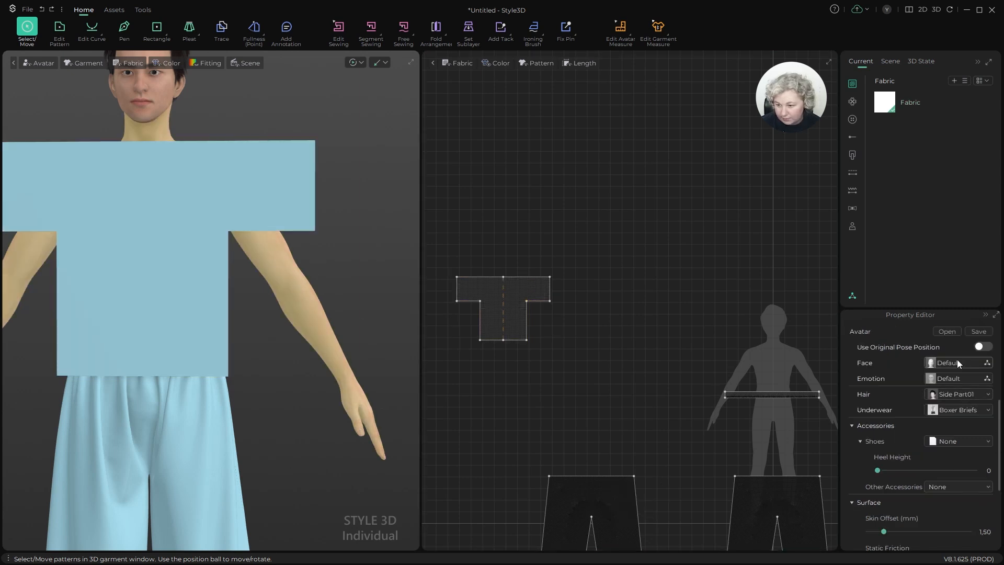
left_click(949, 409)
left_click(949, 409)
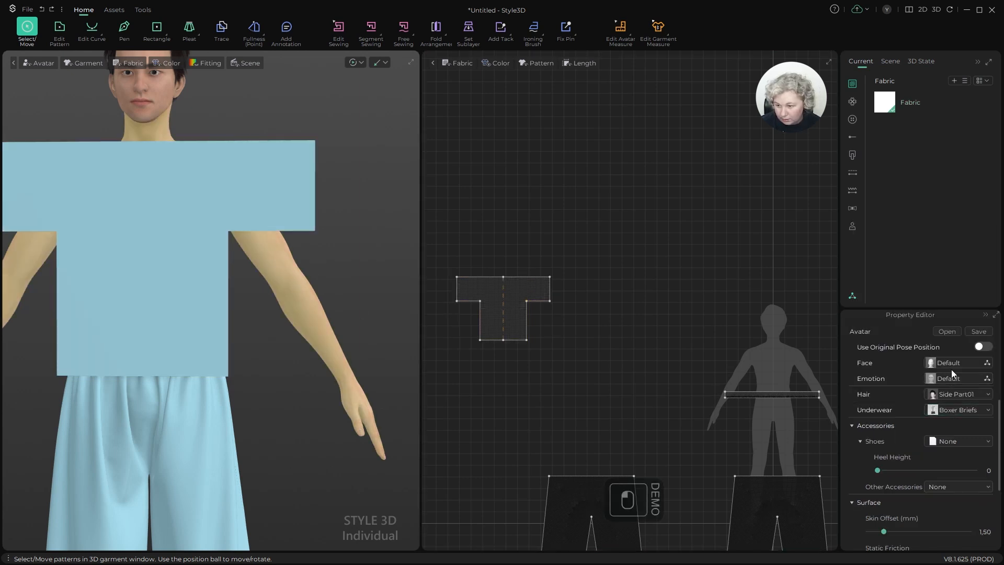
scroll(876, 398, "up", 4)
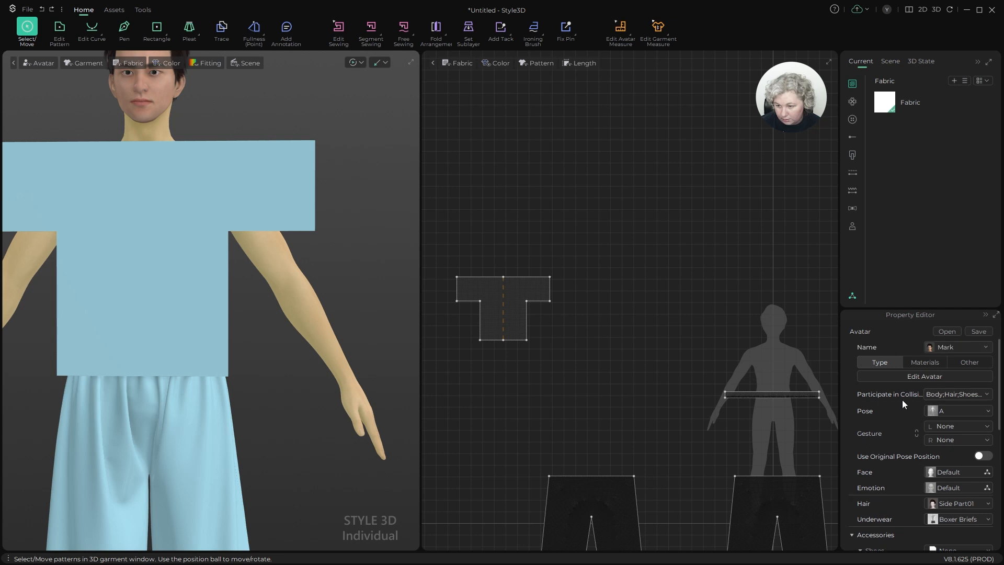
left_click(949, 409)
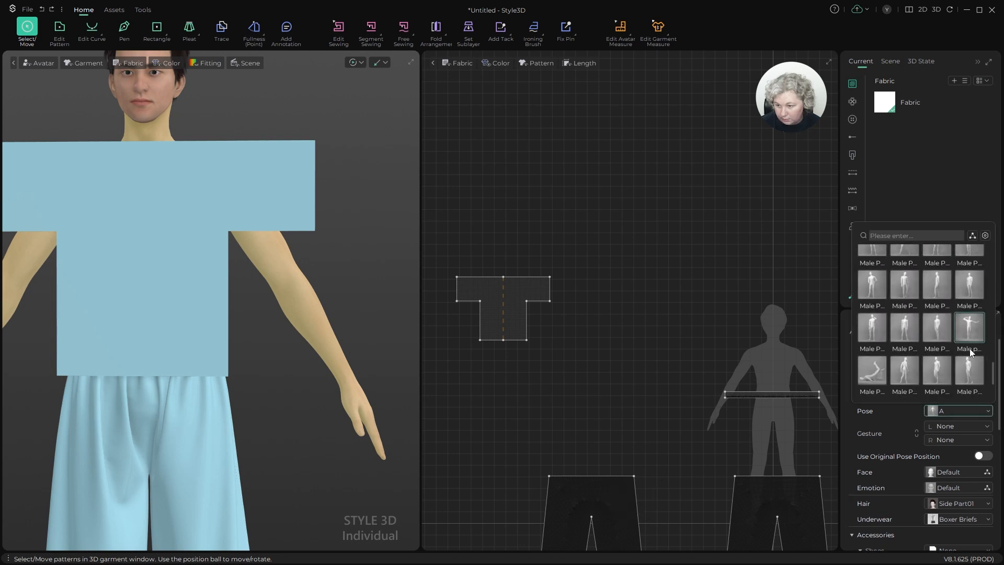
scroll(967, 376, "down", 8)
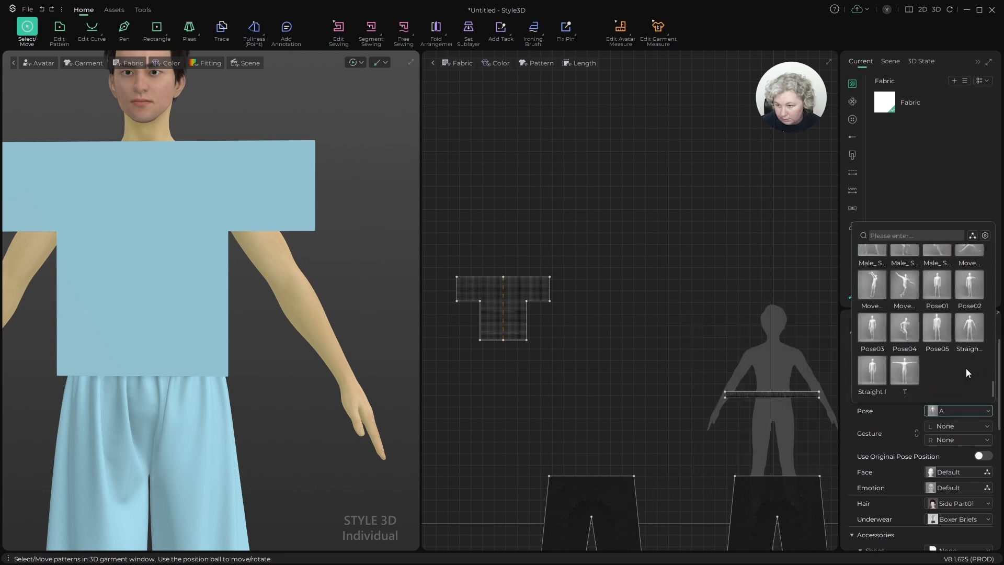
left_click(904, 369)
scroll(627, 497, "down", 5)
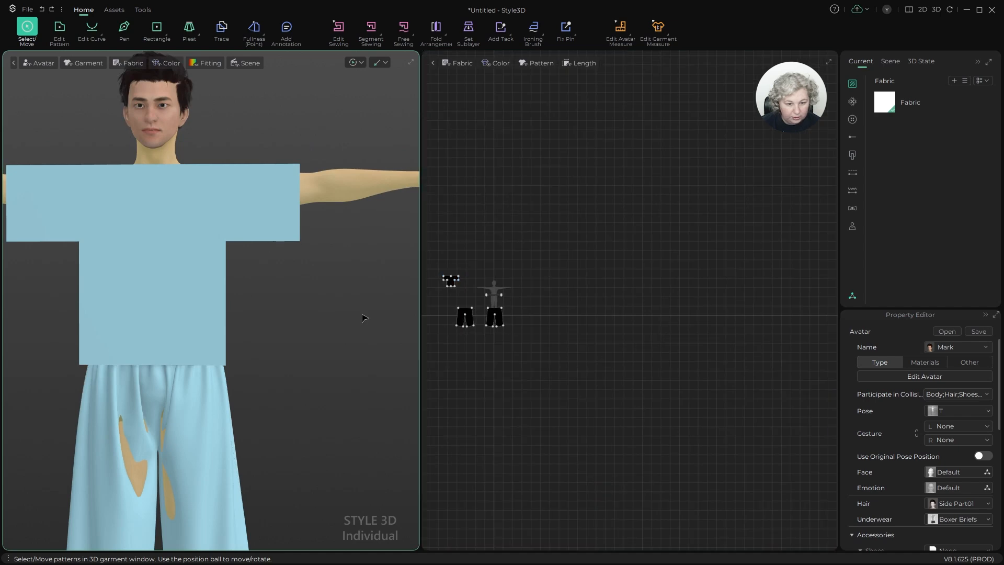
scroll(289, 331, "down", 4)
mouse_move(289, 331)
left_mouse_down("alt")
mouse_move(309, 340)
mouse_move(282, 336)
left_mouse_up("alt")
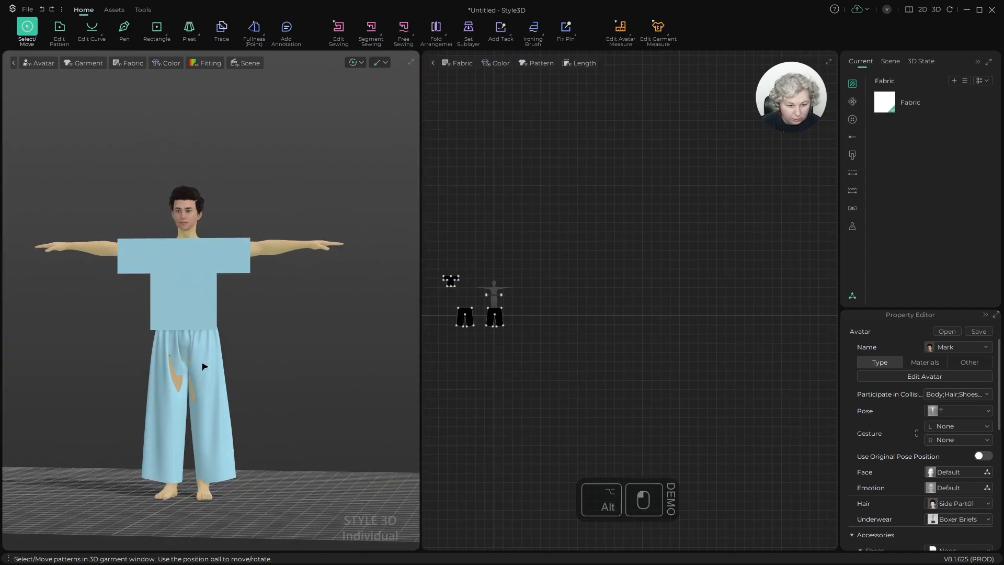
scroll(216, 377, "up", 4)
left_click_drag(219, 377, 377, 320, "alt")
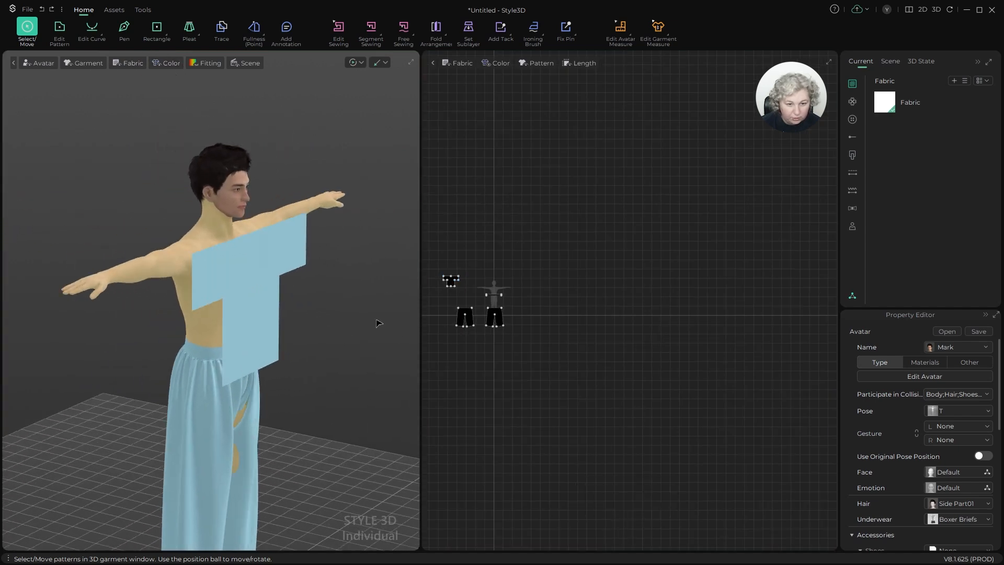
Step: Copy the T-shaped pattern and place the duplicate beside the original in the 2D window
left_click(269, 256)
left_click(533, 253)
scroll(522, 272, "up", 5)
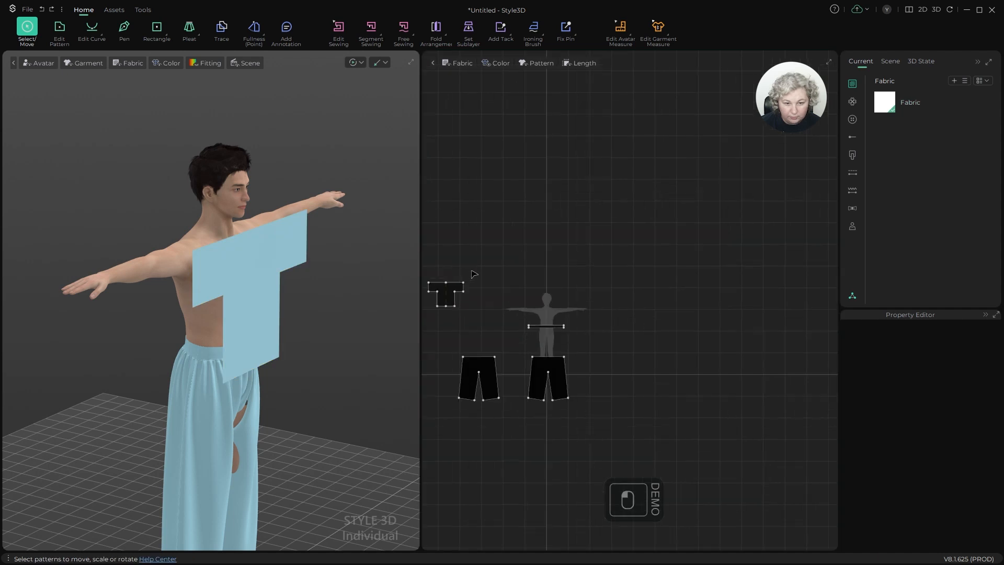
scroll(533, 269, "down", 5)
scroll(593, 280, "up", 6)
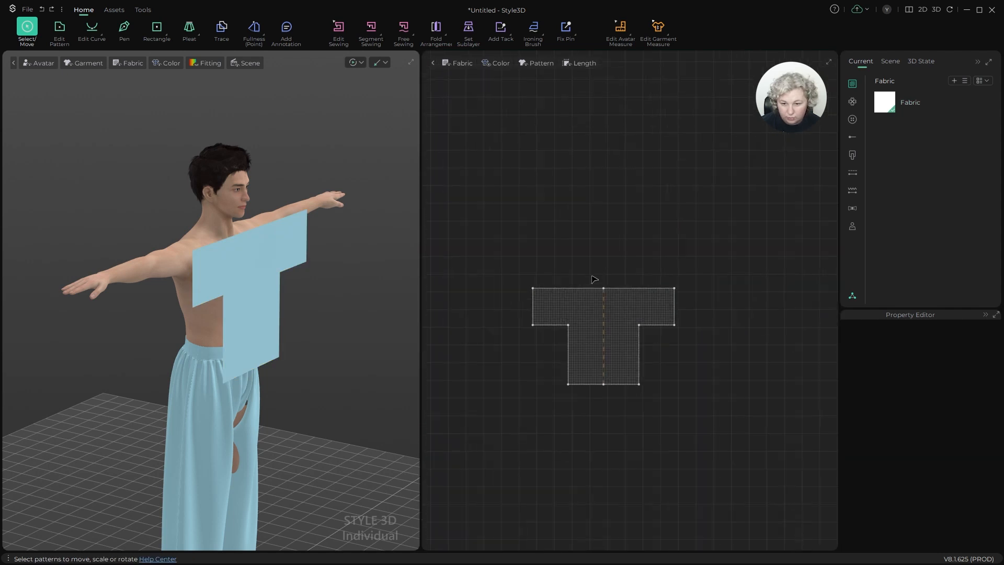
left_click(628, 302)
scroll(633, 302, "down", 3)
scroll(644, 302, "up", 1)
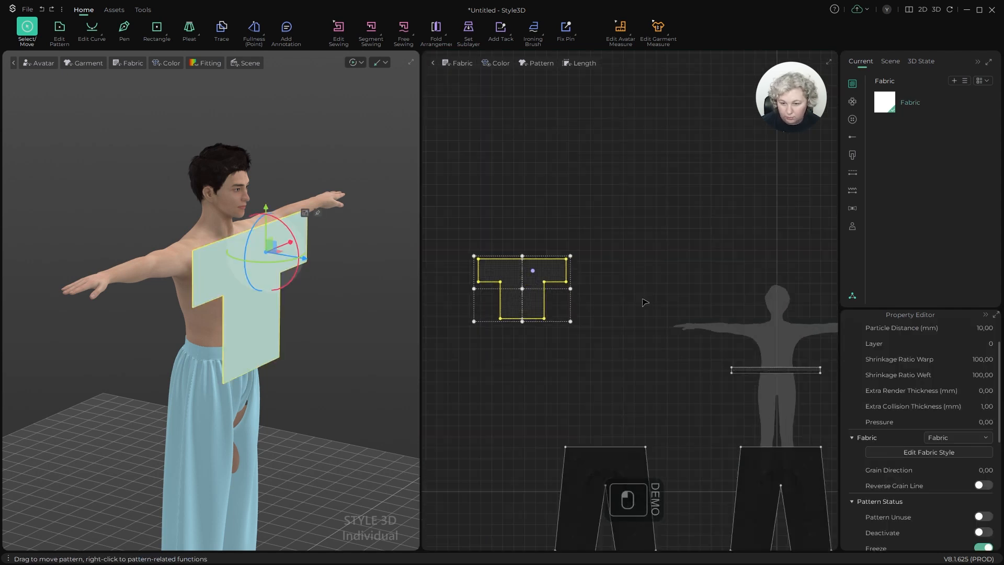
left_click(624, 278, "shift")
Step: Rotate the duplicated T-shaped pattern about its vertical axis so it faces outward for the avatar's back
left_click_drag(342, 348, 168, 350, "alt")
right_click_drag(168, 349, 6, 402, "alt")
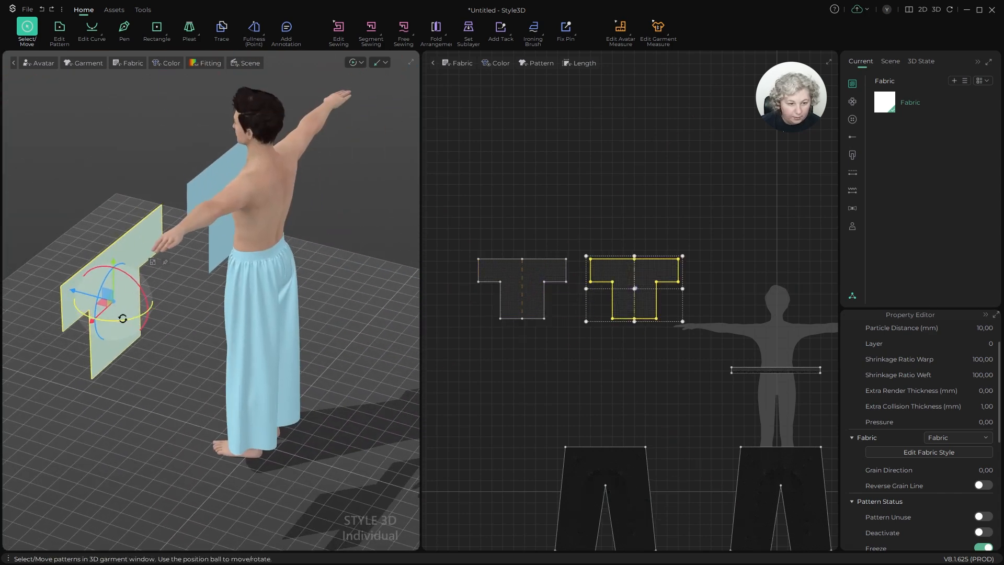
left_click_drag(124, 319, 45, 102)
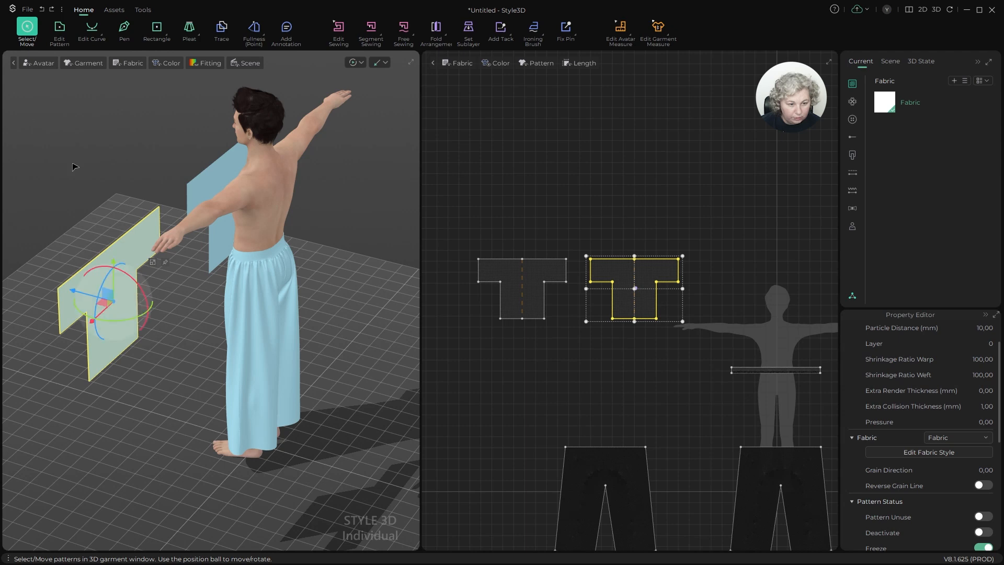
left_click_drag(111, 297, 197, 271, "alt")
Step: Move the duplicated T-shaped pattern behind the avatar's torso, centred and close to the back
key("KP_8")
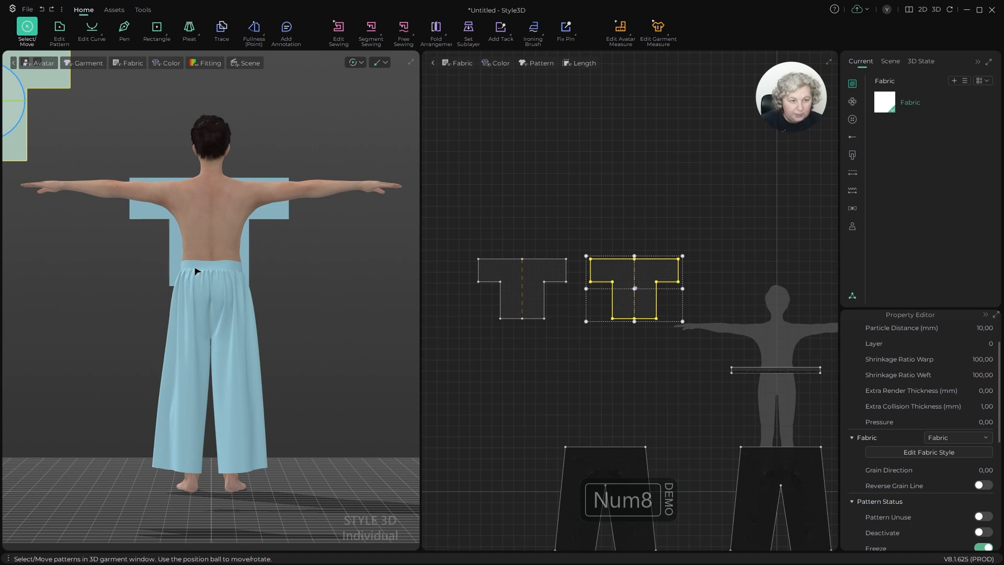
scroll(246, 216, "down", 2)
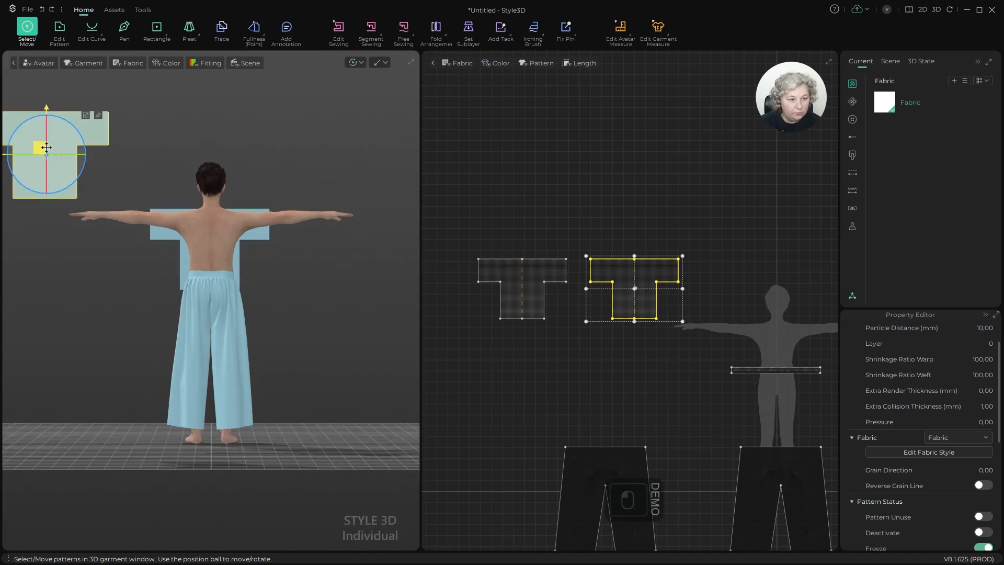
left_click_drag(46, 147, 209, 241)
key("KP_6")
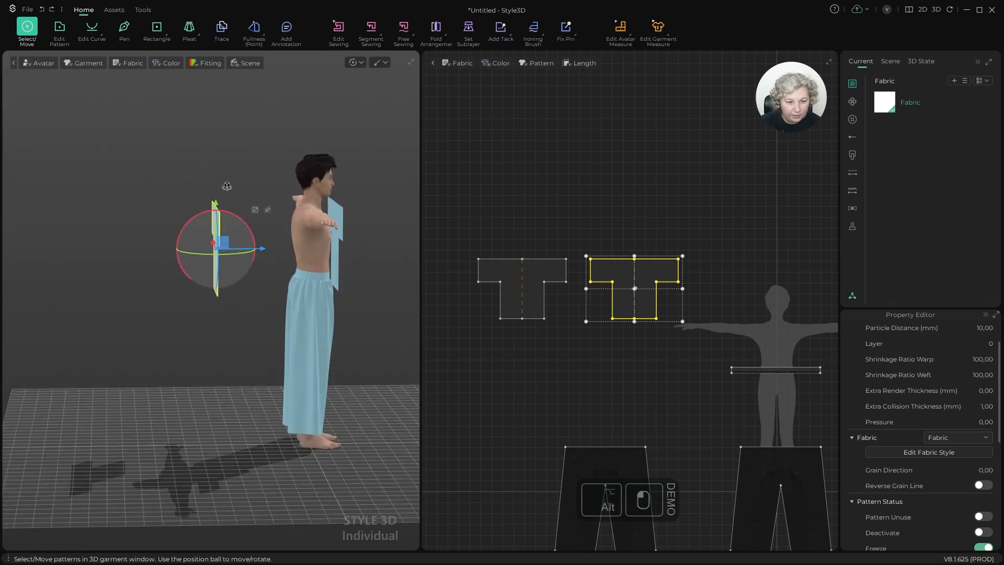
right_click_drag(293, 209, 309, 226)
key("KP_6")
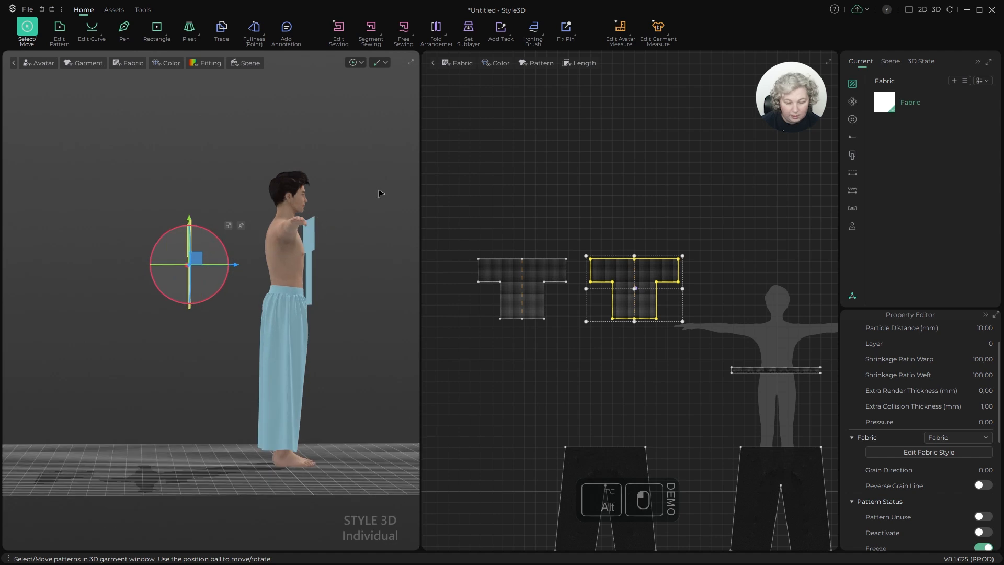
key("KP_4")
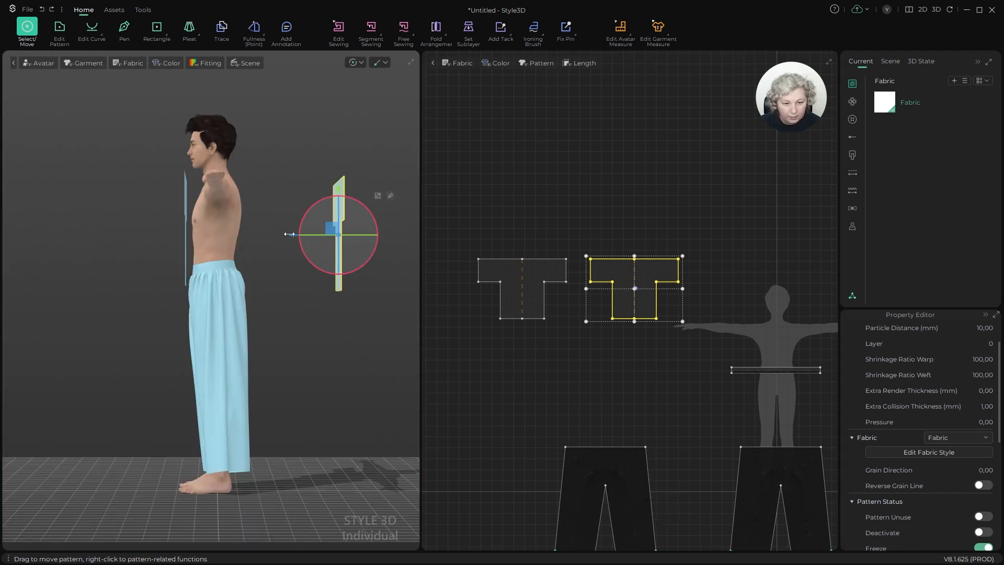
left_click_drag(337, 229, 242, 222)
Step: Free-sew 30 cm of the front T-shaped piece's top edge, starting at the sleeve end, to the matching 30 cm on the back piece
left_click(582, 265)
left_click(625, 283)
left_click(512, 271, "shift")
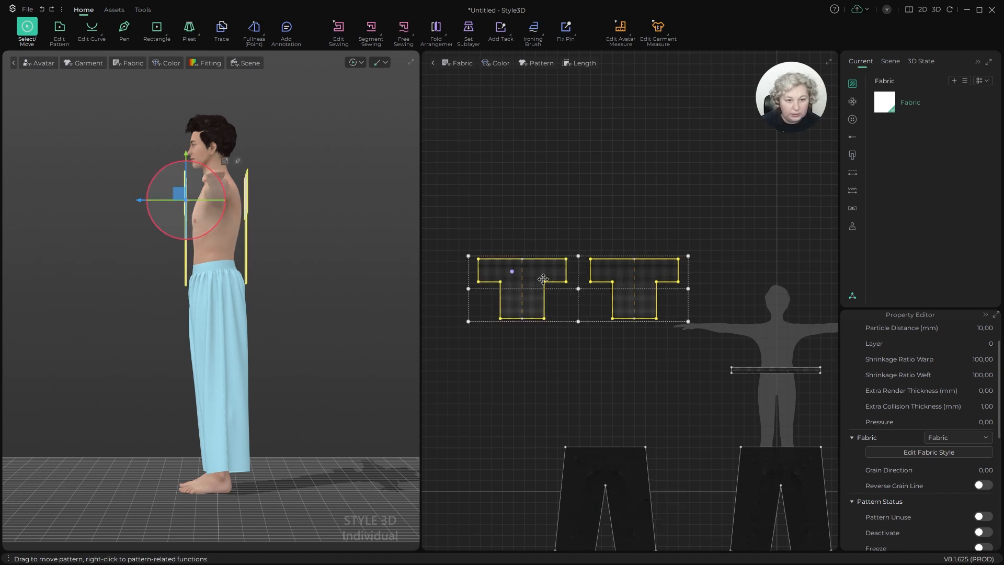
scroll(600, 233, "up", 5)
scroll(742, 257, "down", 3)
scroll(633, 250, "up", 2)
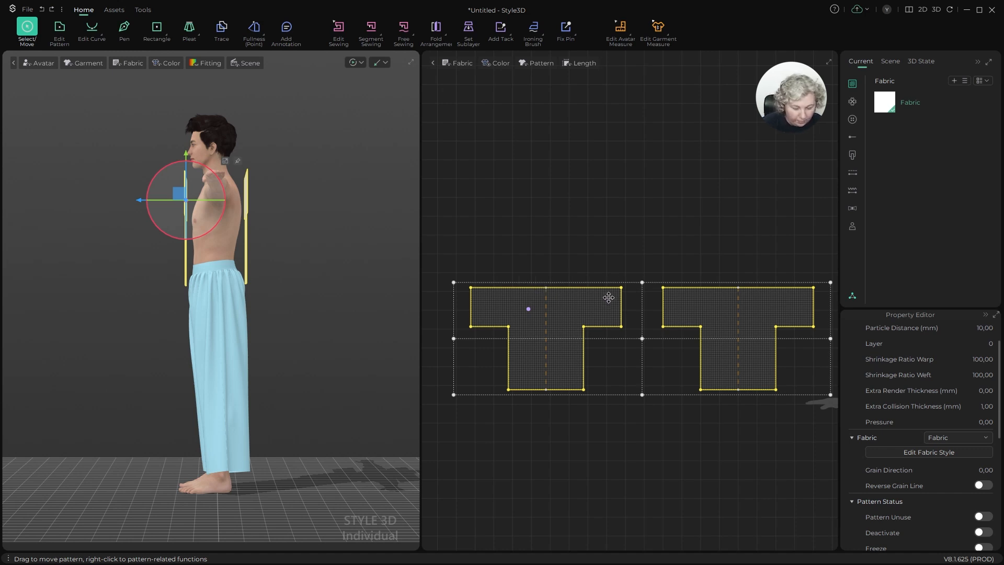
key("m")
scroll(607, 285, "up", 5)
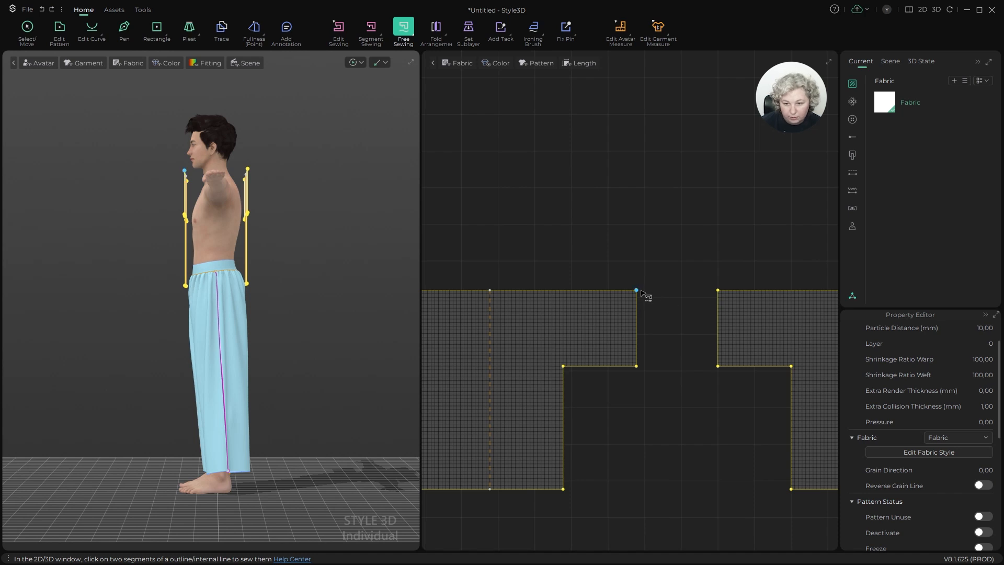
left_click(532, 295)
type("30")
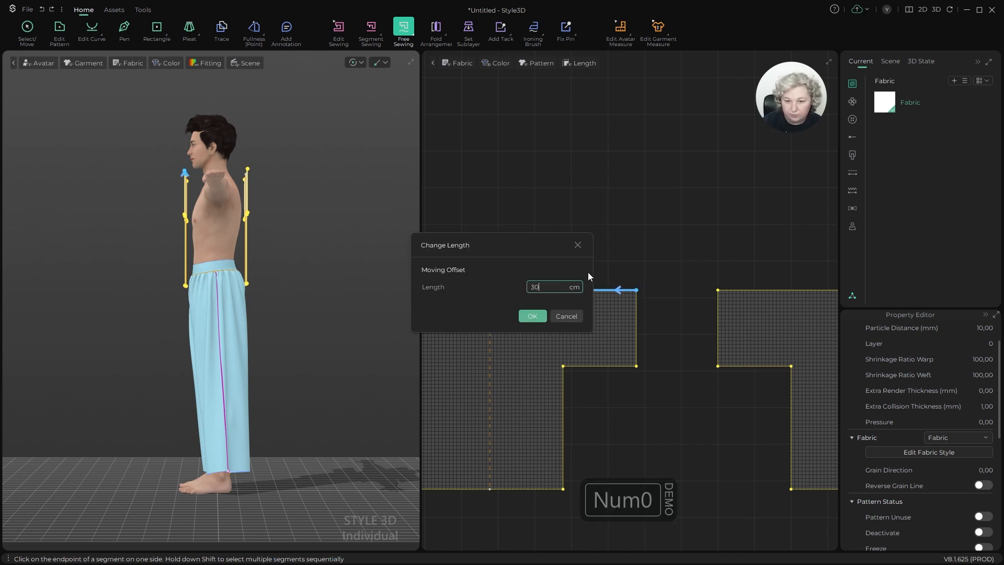
left_click(531, 316)
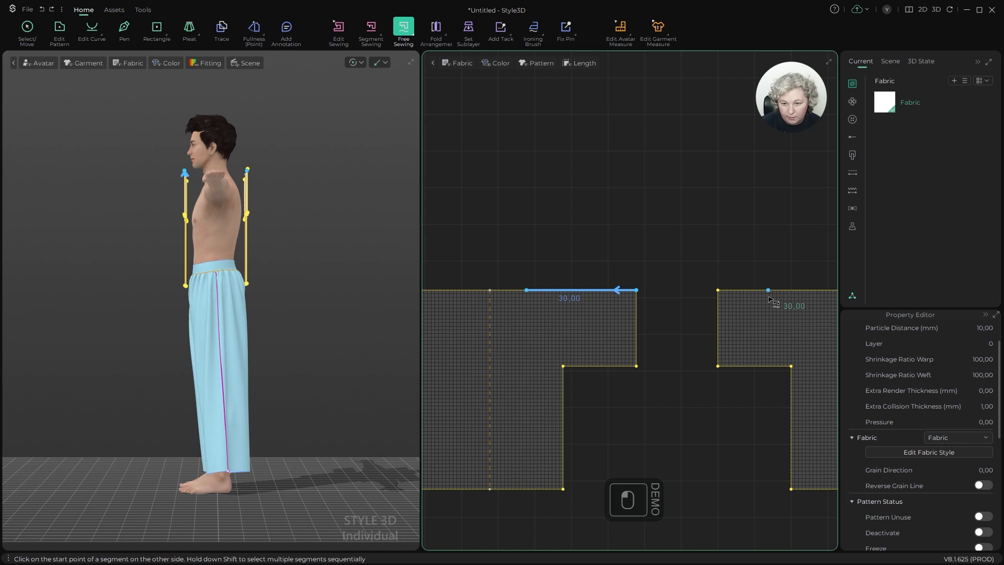
left_click(717, 290)
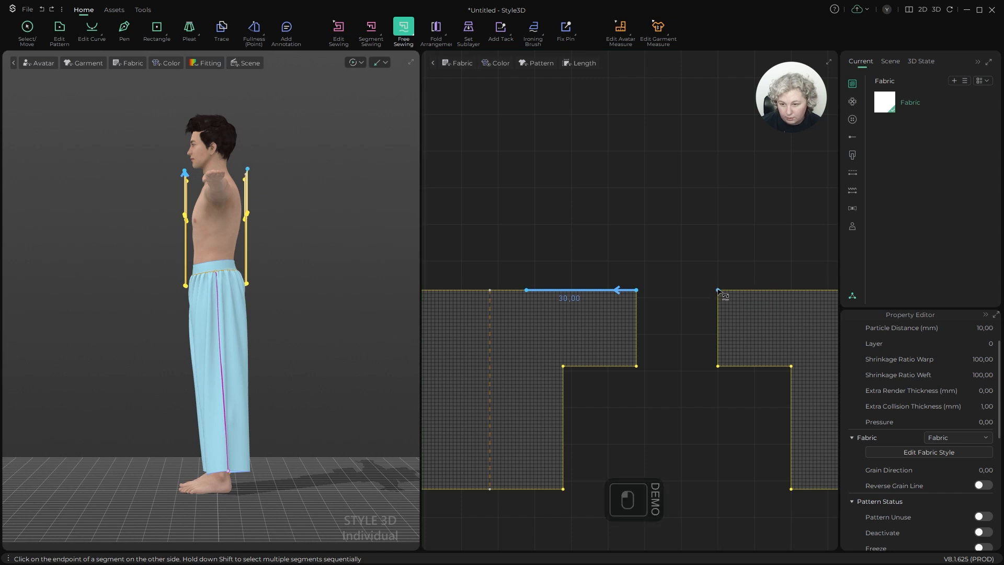
left_click(827, 290)
Step: Free-sew the continuous underarm and side edge of the front piece to the matching edge of the back piece
scroll(627, 218, "down", 5)
scroll(575, 254, "up", 3)
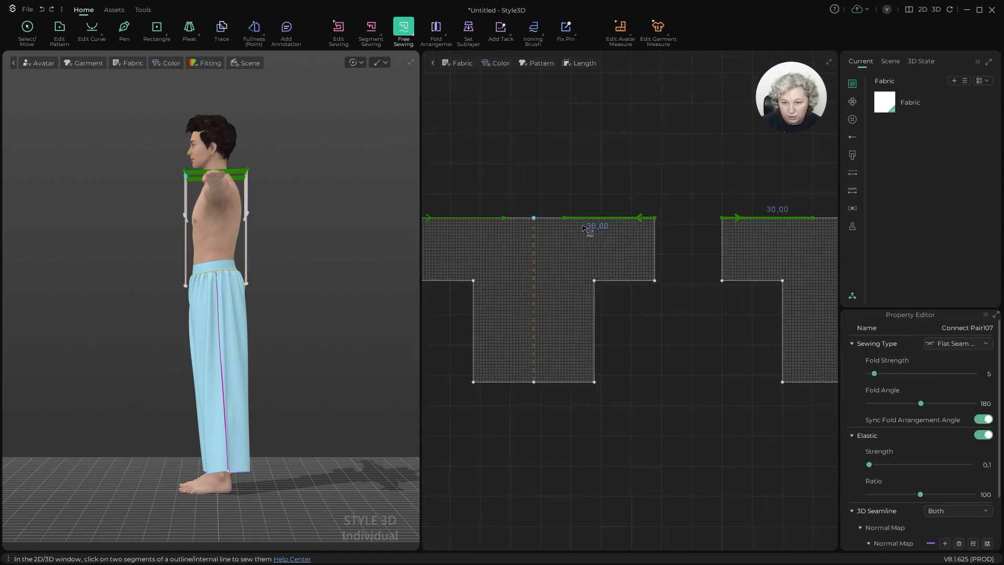
left_click(654, 281)
left_click(594, 381)
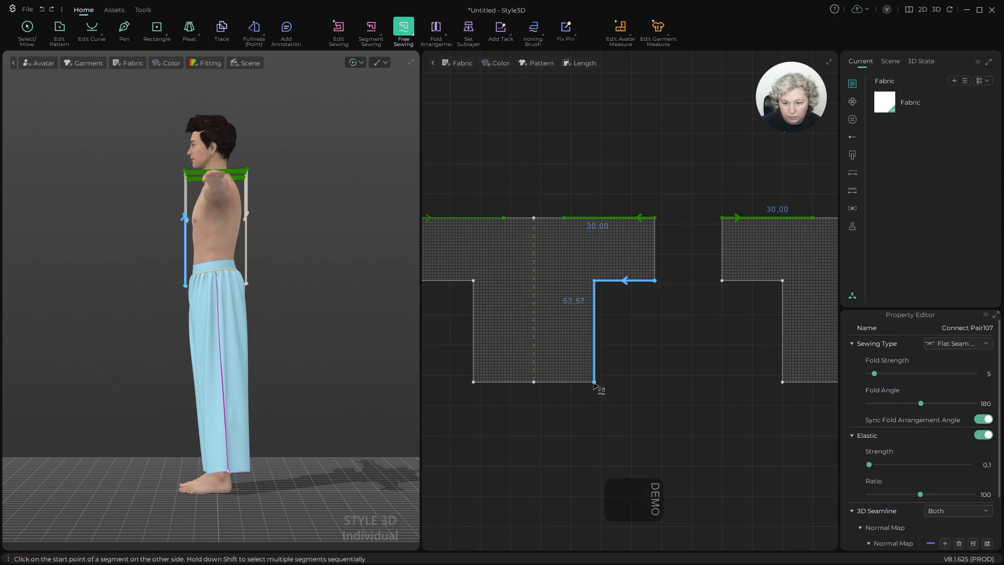
scroll(602, 345, "down", 2)
scroll(601, 345, "down", 2)
left_click(669, 308)
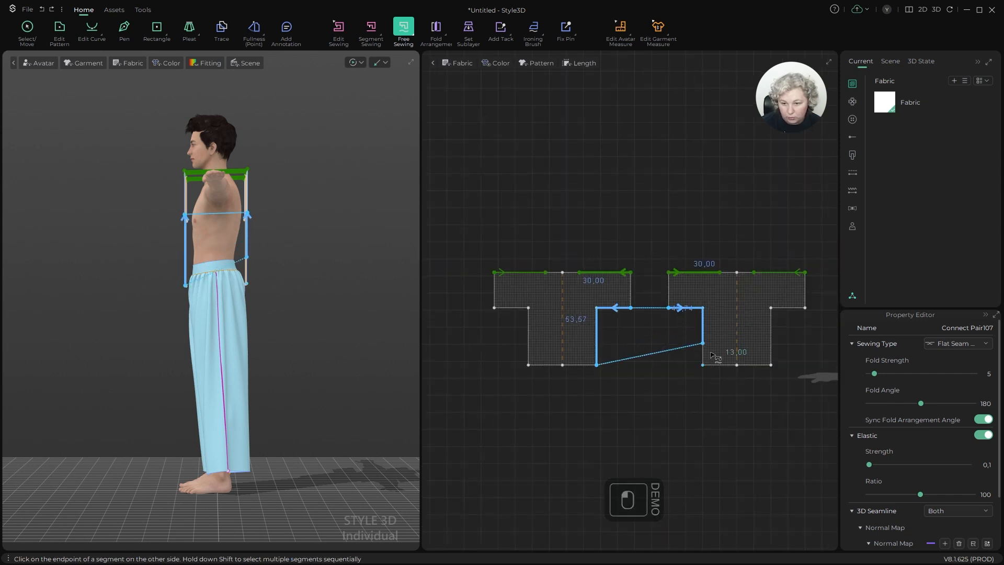
left_click(702, 364)
Step: View the avatar from the front and simulate the sewn T-shaped top onto the body
right_click_drag(282, 245, 355, 222)
scroll(355, 222, "up", 4)
middle_click_drag(354, 222, 352, 313)
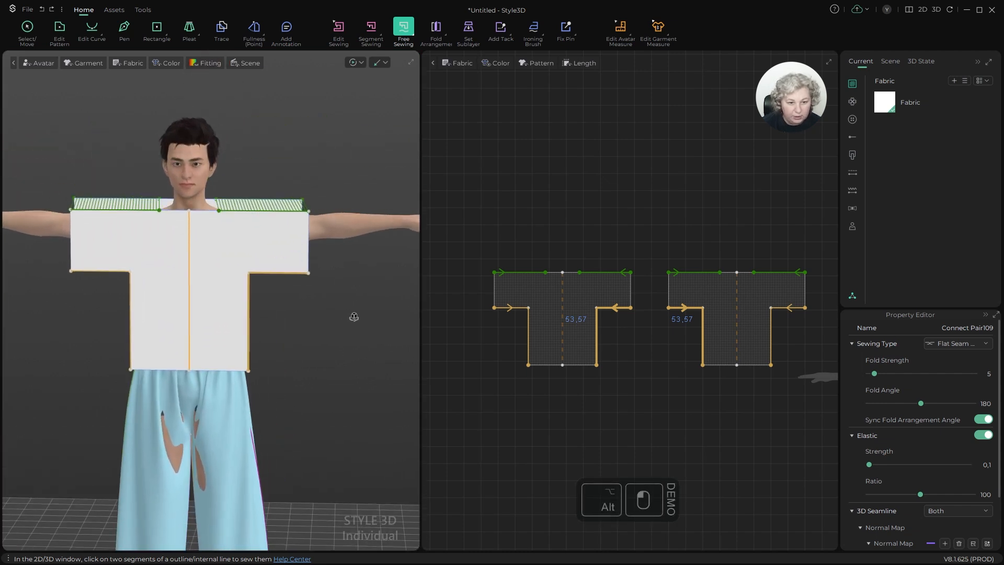
key("space")
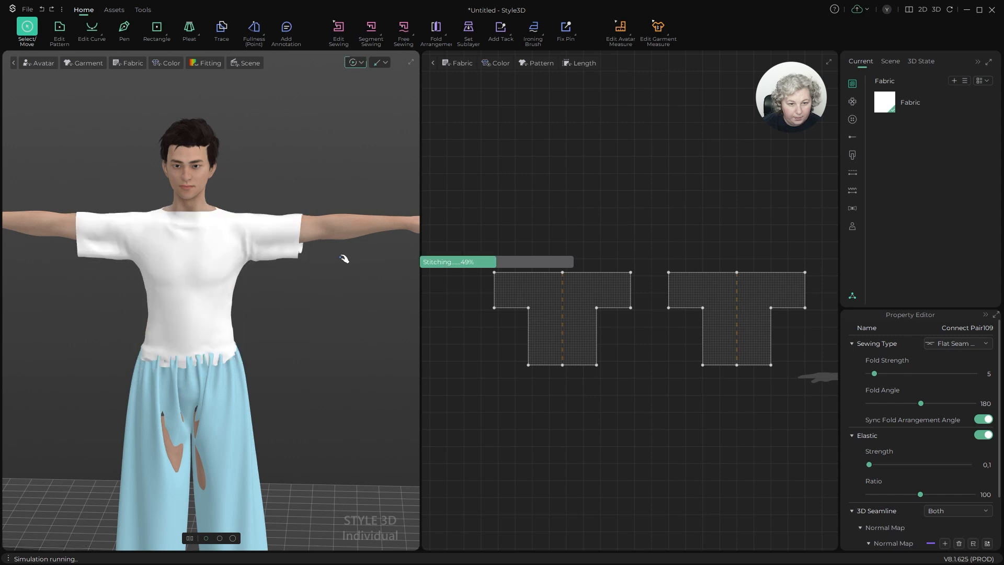
mouse_move(265, 342)
right_mouse_down()
mouse_move(363, 325)
mouse_move(464, 332)
mouse_move(236, 332)
mouse_move(246, 364)
mouse_move(278, 349)
mouse_move(259, 337)
right_mouse_up()
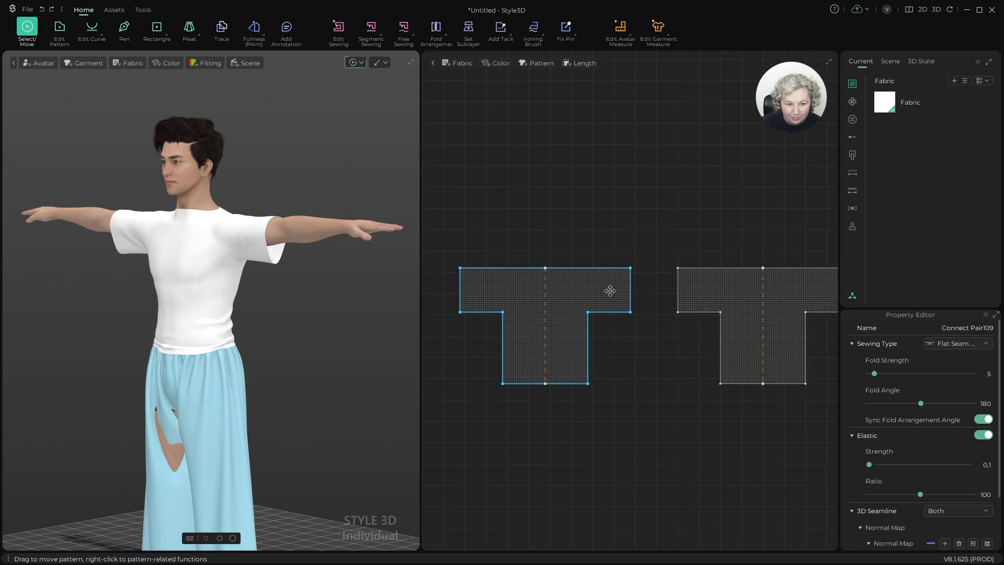
Step: Widen the front piece by moving its sleeve end, underarm and side edges outward 7 cm, then simulate the top
key("a")
key("z")
scroll(571, 253, "down", 2)
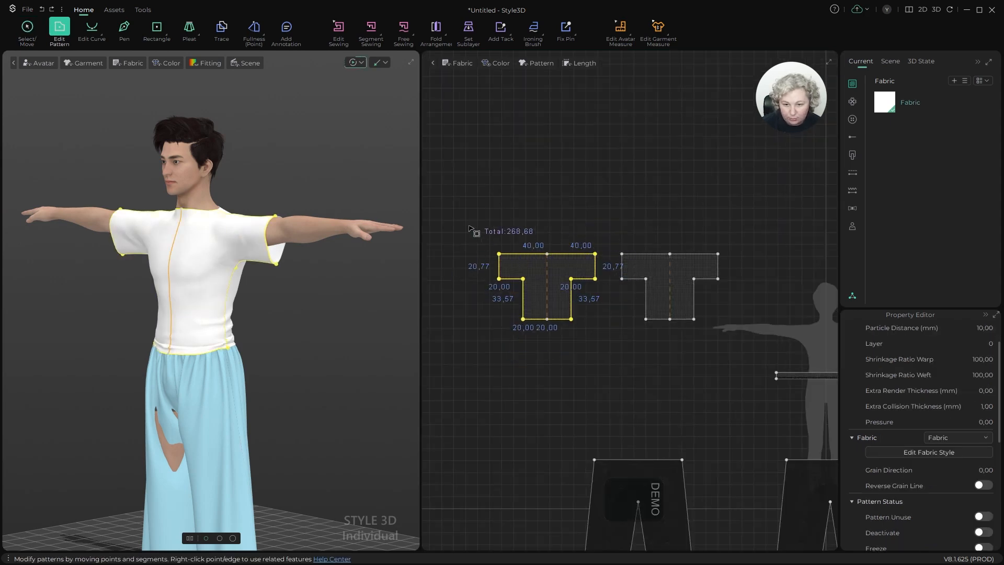
left_click_drag(464, 223, 546, 351)
scroll(557, 263, "up", 3)
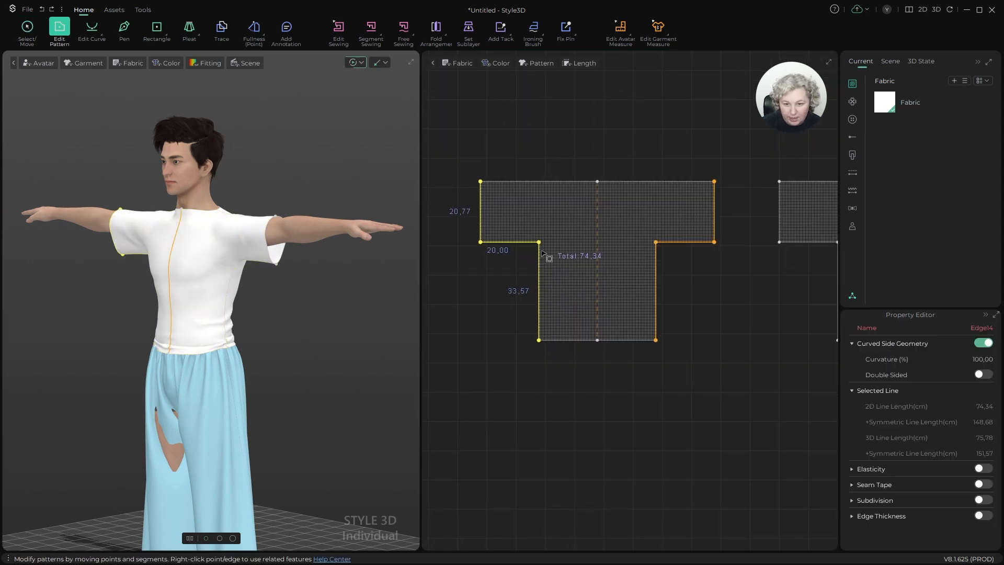
left_click_drag(543, 253, 508, 252)
left_click_drag(522, 249, 522, 249, "shift")
right_click(522, 249, "shift")
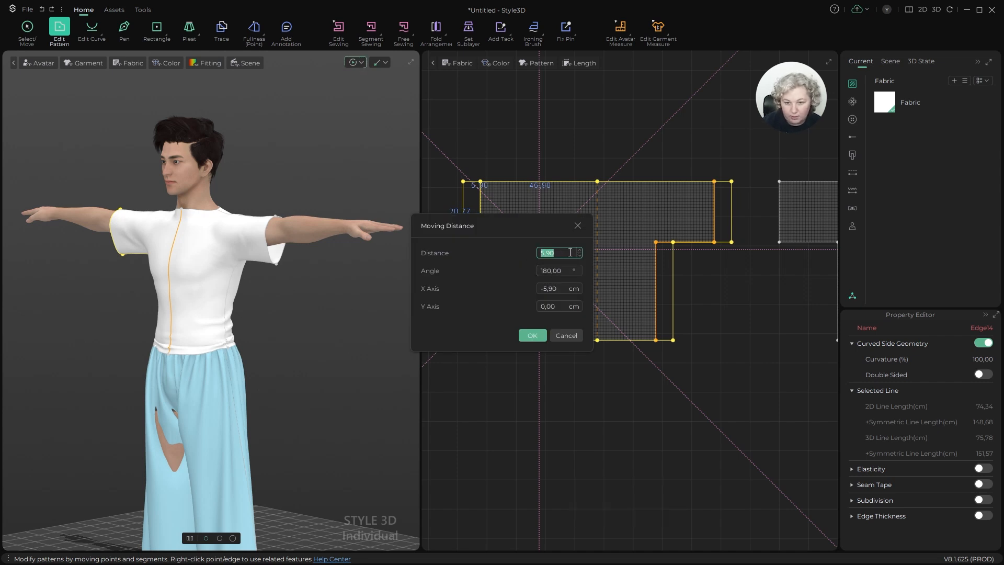
type("7")
left_click(527, 335)
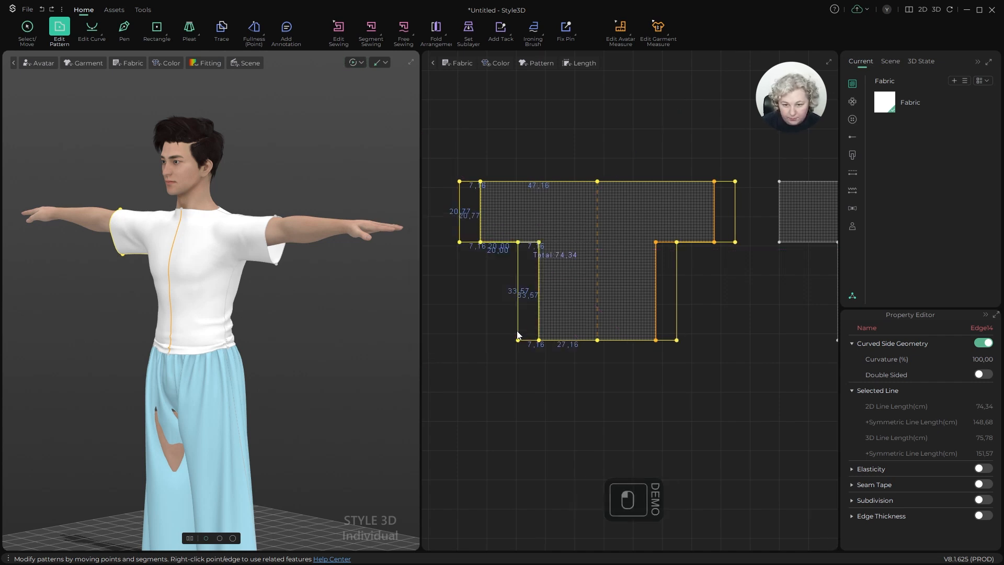
key("space")
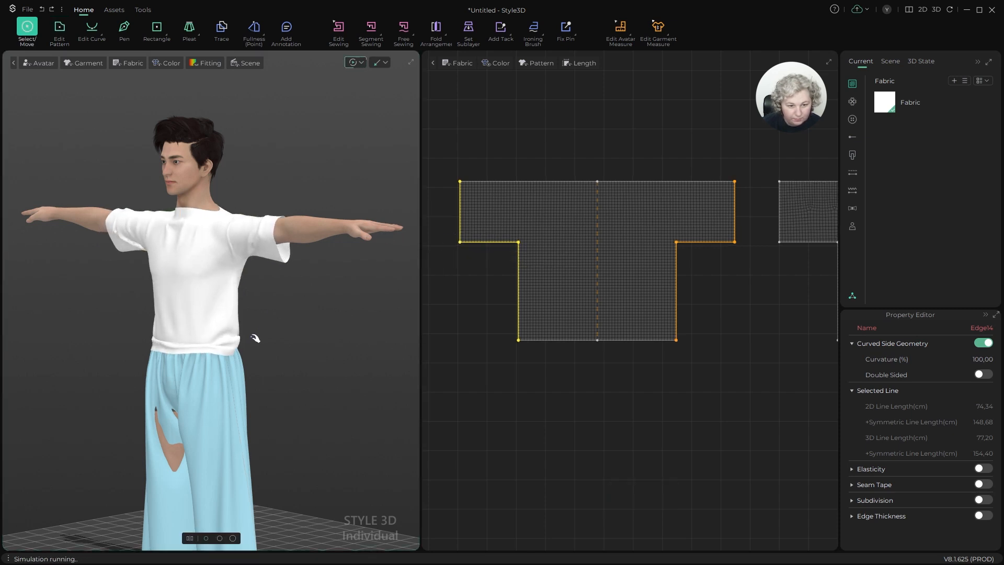
Step: Move the front piece's underarm, side and hem edges 5 cm downward and simulate the top again
left_click(482, 121)
left_click_drag(294, 234, 272, 264, "alt")
key("z")
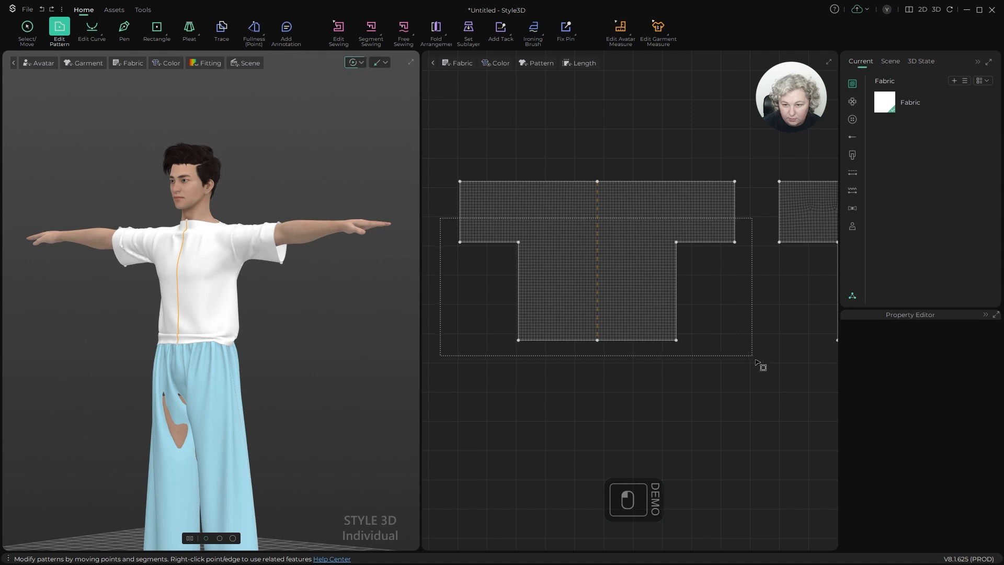
left_click_drag(756, 361, 756, 362)
left_click_drag(680, 304, 675, 325, "shift")
type("5")
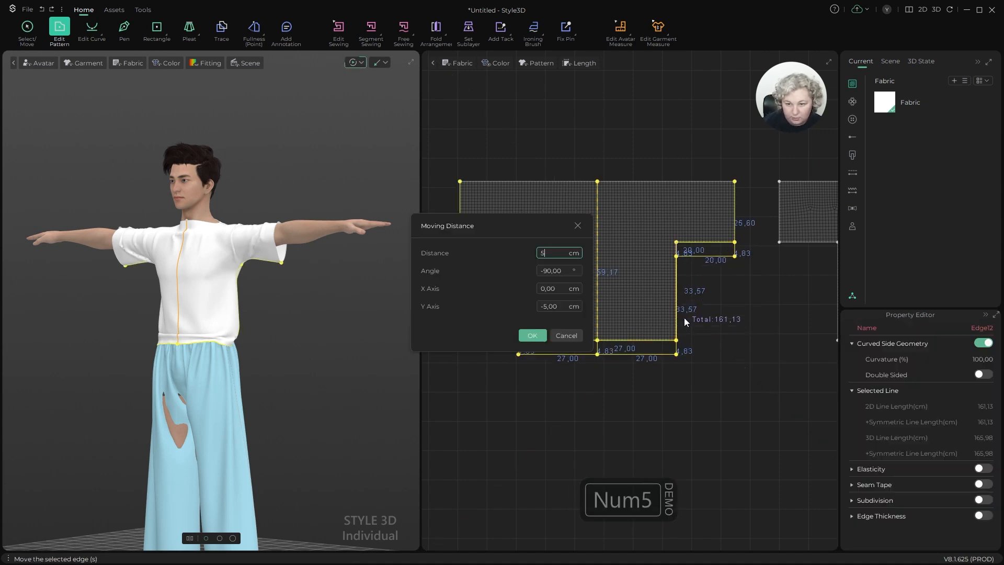
left_click(531, 335)
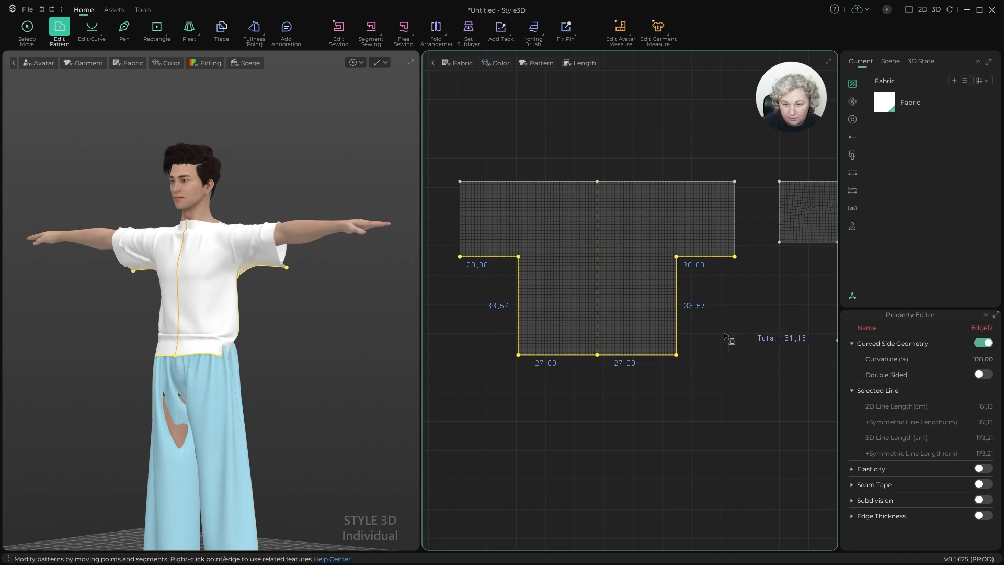
key("space")
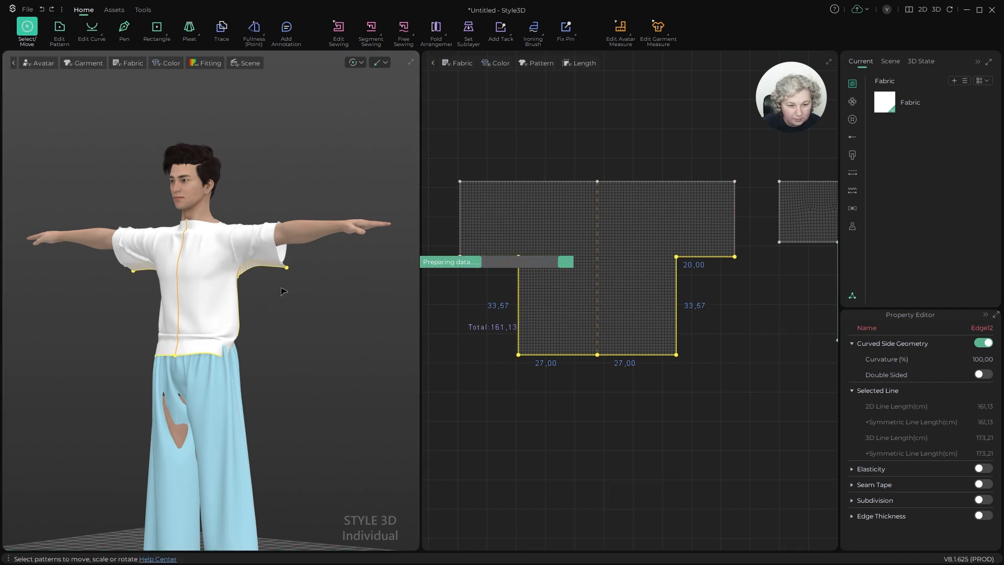
Step: Pull the top's back and front hem areas down on the avatar during simulation to straighten the fabric
scroll(280, 280, "up", 1)
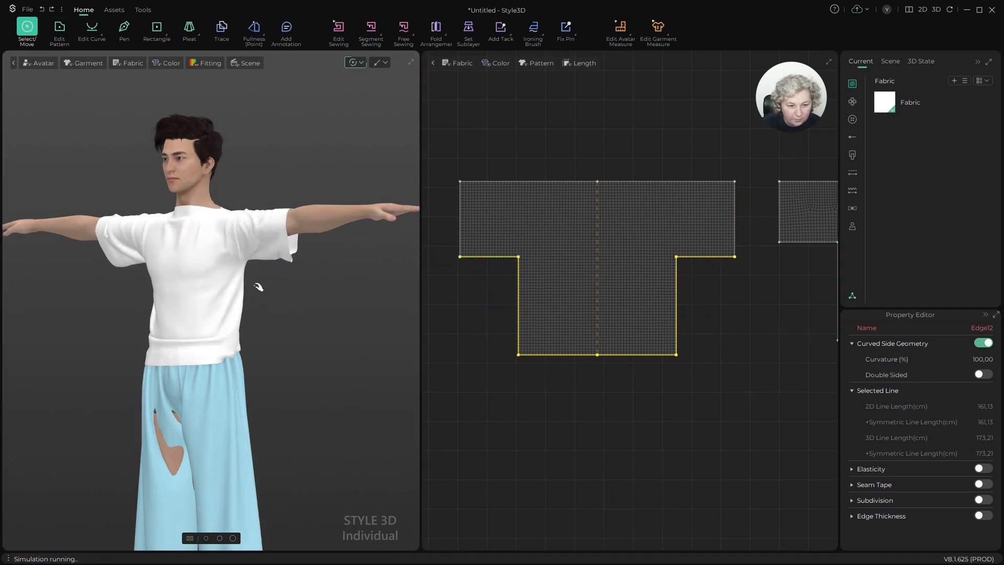
right_click_drag(313, 332, 180, 336)
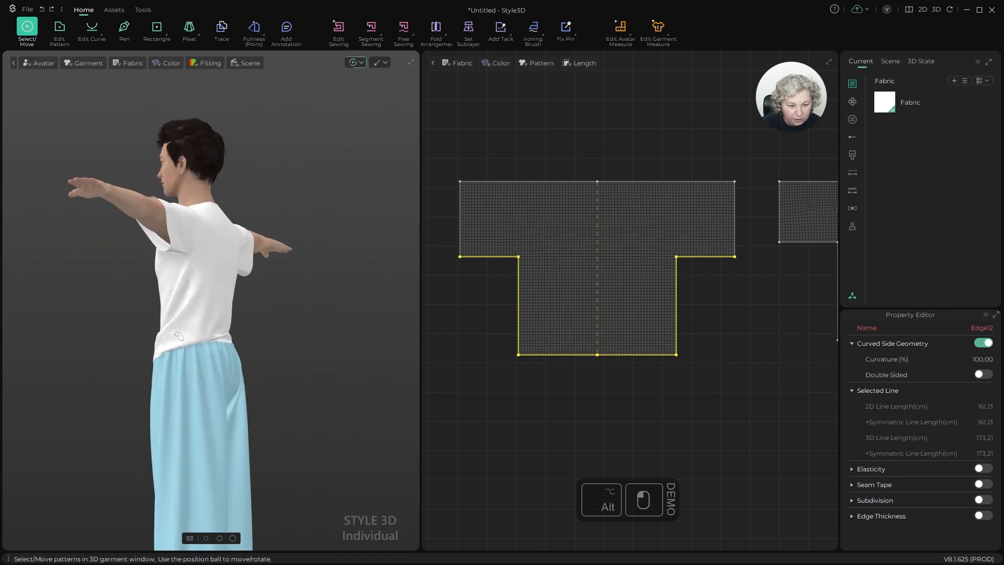
left_click(242, 298)
left_click_drag(240, 294, 262, 369)
right_click_drag(153, 367, 265, 374)
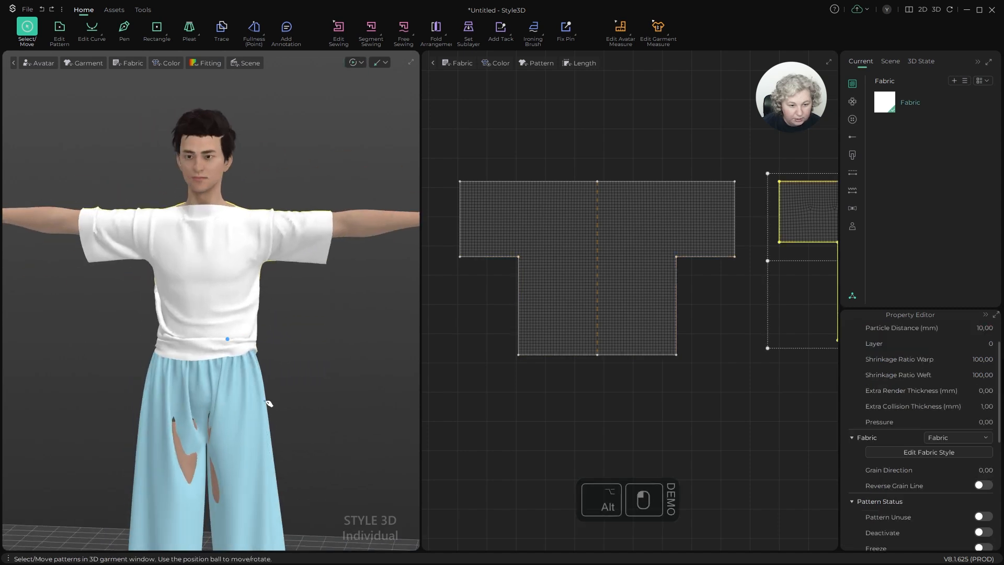
left_click(273, 357)
left_click_drag(269, 385, 269, 386)
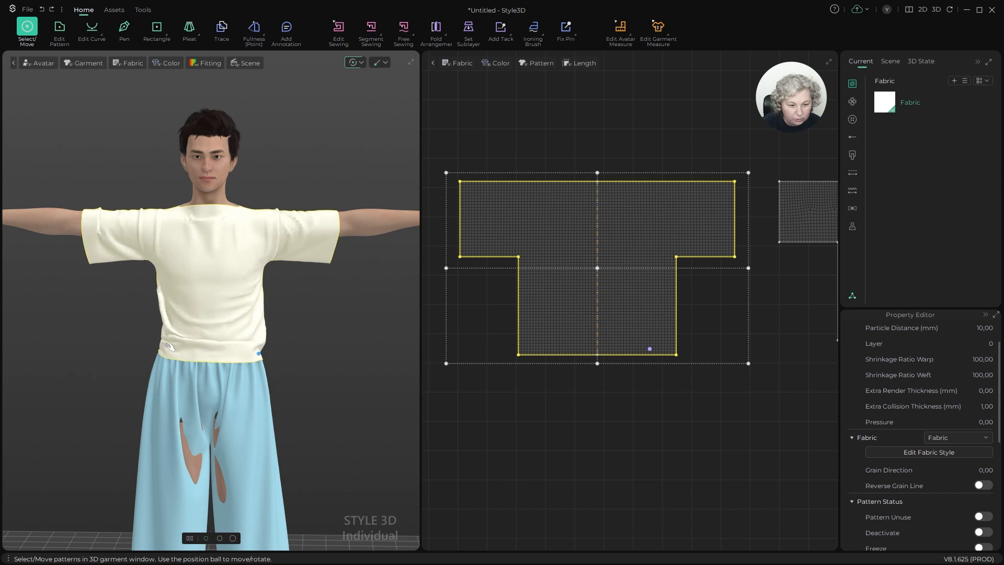
left_click_drag(169, 356, 150, 384)
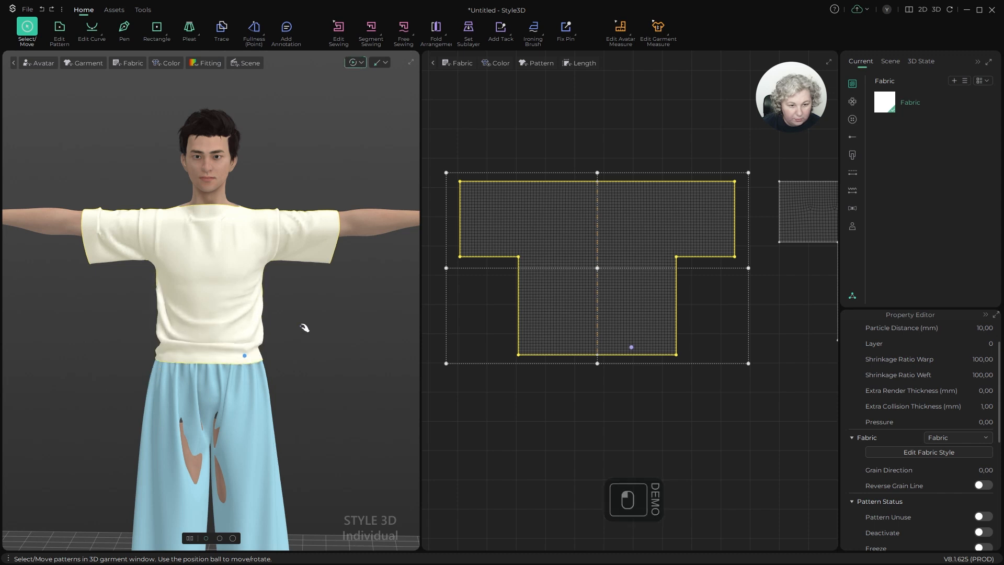
Step: Inspect the draped top and change the avatar's pose to A
right_click_drag(305, 328, 354, 331)
scroll(951, 398, "up", 1)
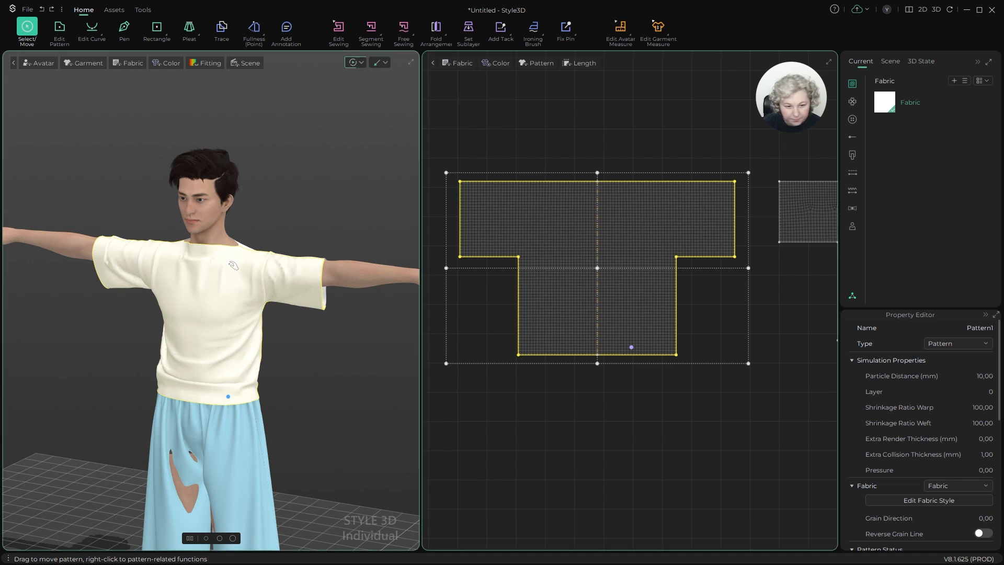
scroll(308, 303, "down", 2)
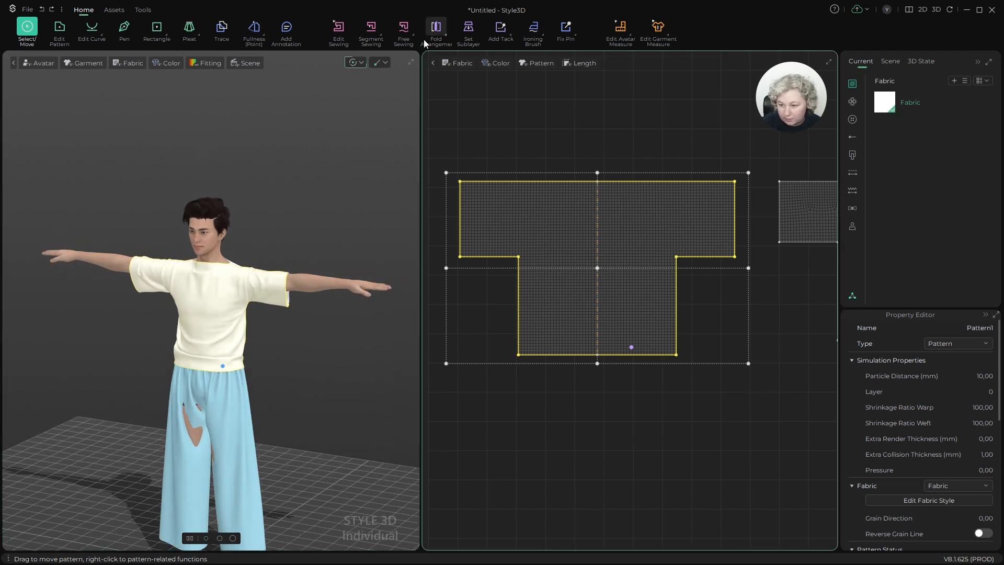
left_click(479, 336)
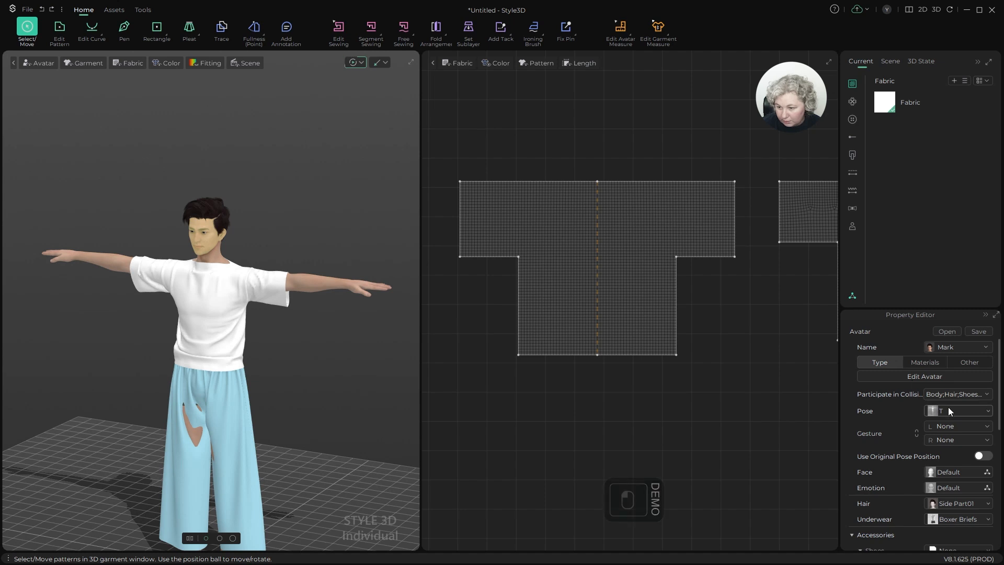
left_click(949, 407)
left_click(901, 257)
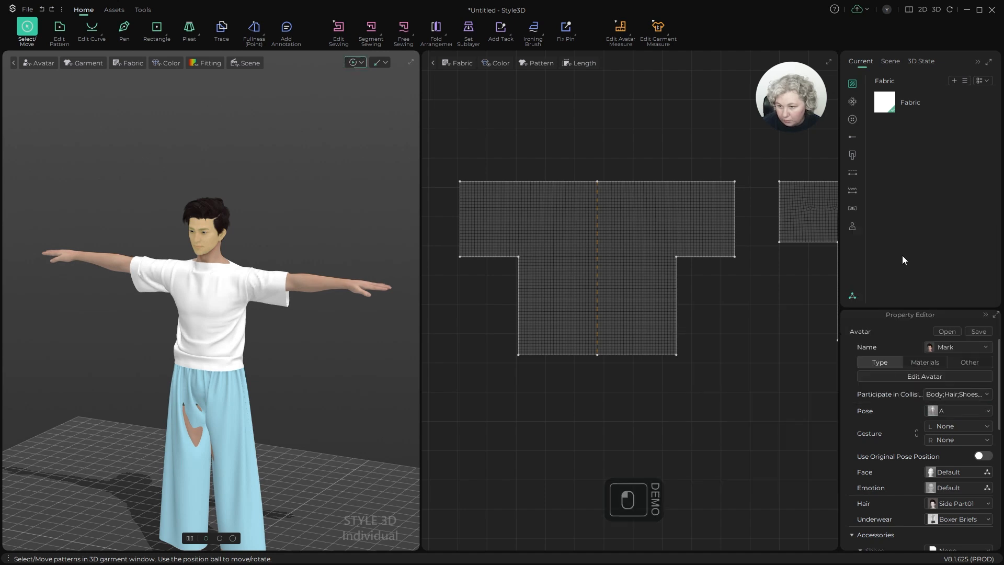
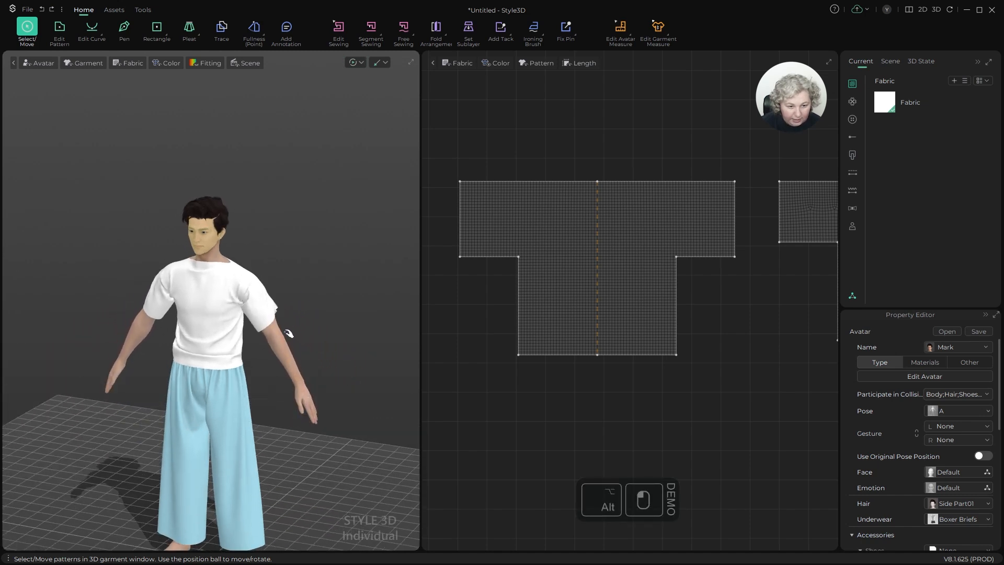
Step: Tug the front fabric at the sleeve hem and set the particle distance of both T-shaped pieces to 5 mm
scroll(287, 331, "up", 8)
left_click(393, 343)
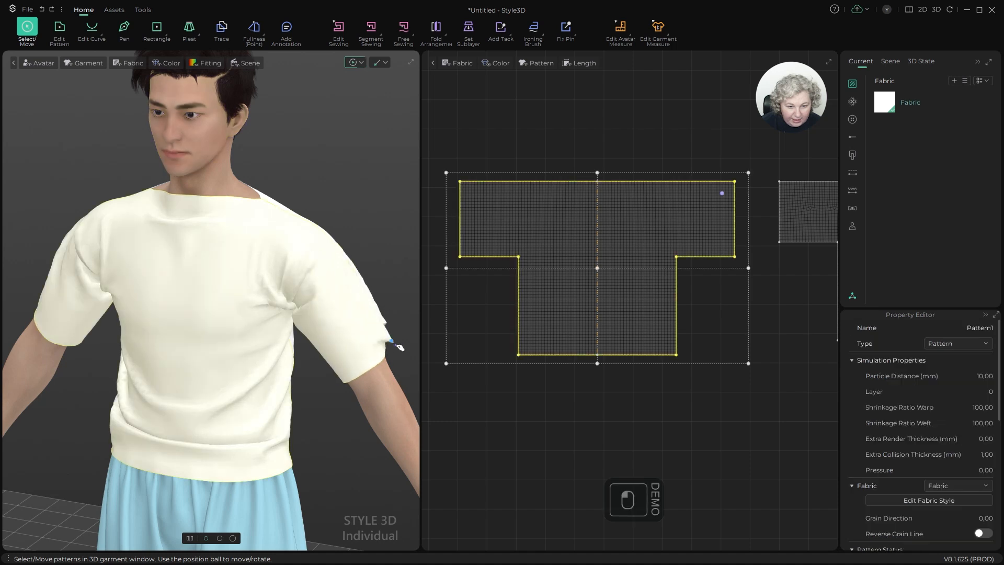
scroll(634, 222, "down", 5)
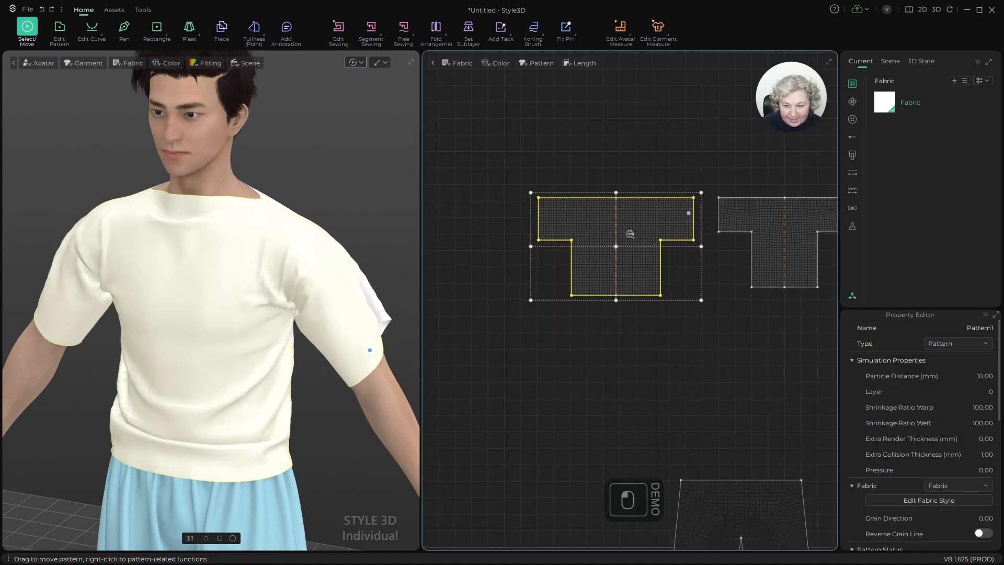
left_click(767, 220, "shift")
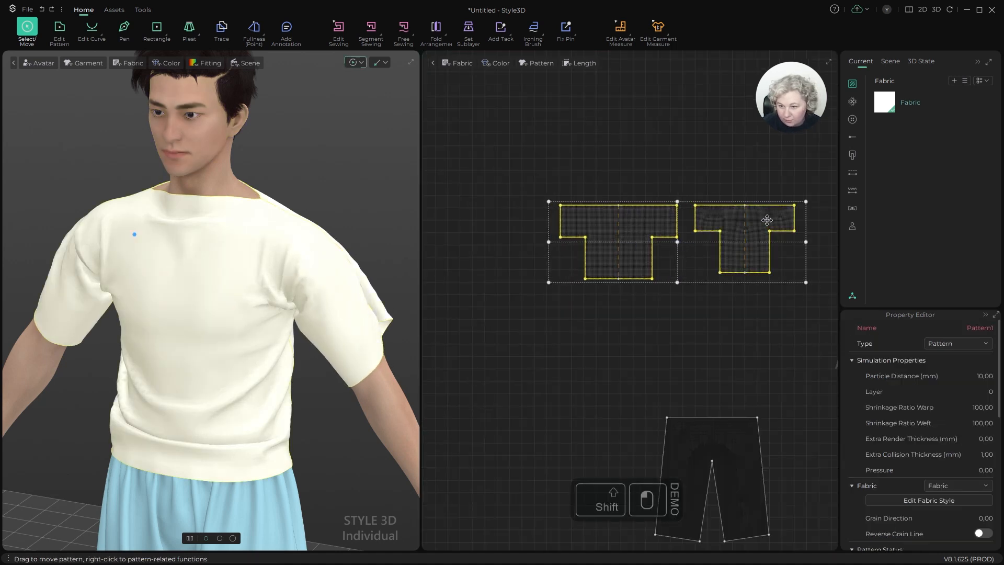
left_click(998, 377)
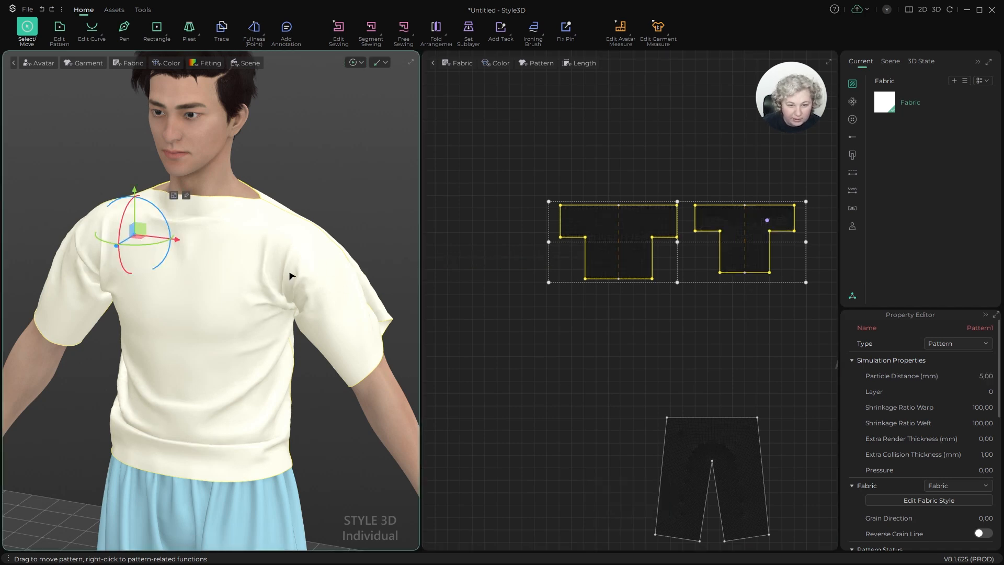
Step: Inspect the top up close and simulate it again with the finer mesh
left_click_drag(289, 275, 315, 278, "alt")
scroll(284, 265, "up", 3)
scroll(282, 265, "up", 2)
middle_click_drag(260, 251, 152, 289, "alt")
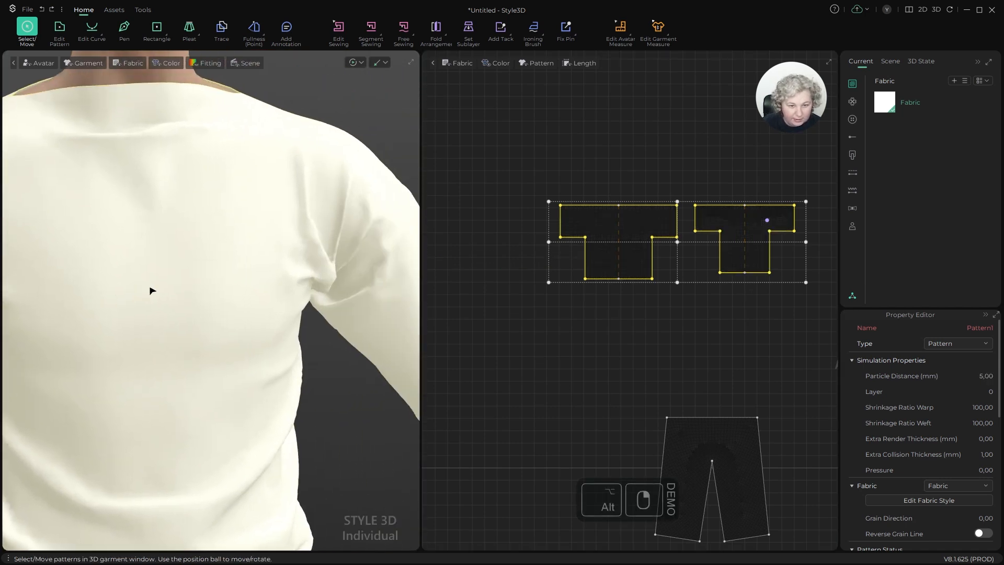
scroll(269, 287, "down", 4)
key("space")
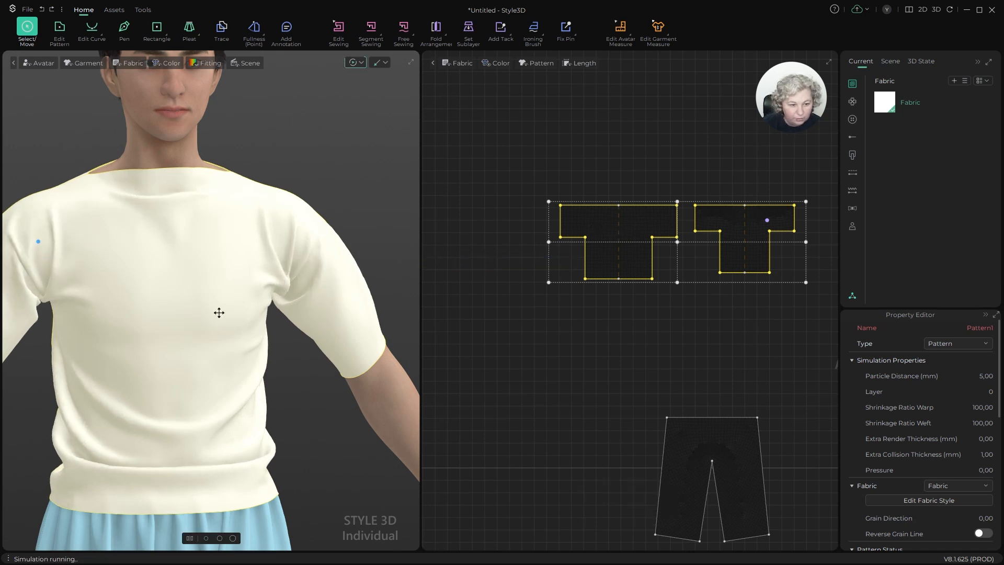
scroll(330, 298, "down", 3)
left_click(312, 184)
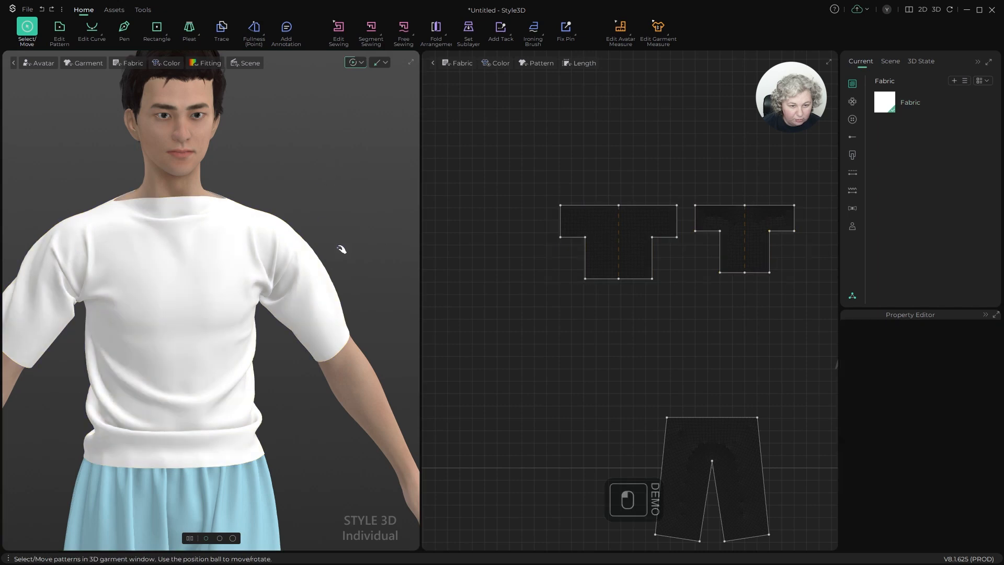
Step: Pull the front and back fabric at both sleeve hems and the front neckline during simulation to settle the top
left_click_drag(341, 248, 298, 294, "alt")
left_click(340, 332)
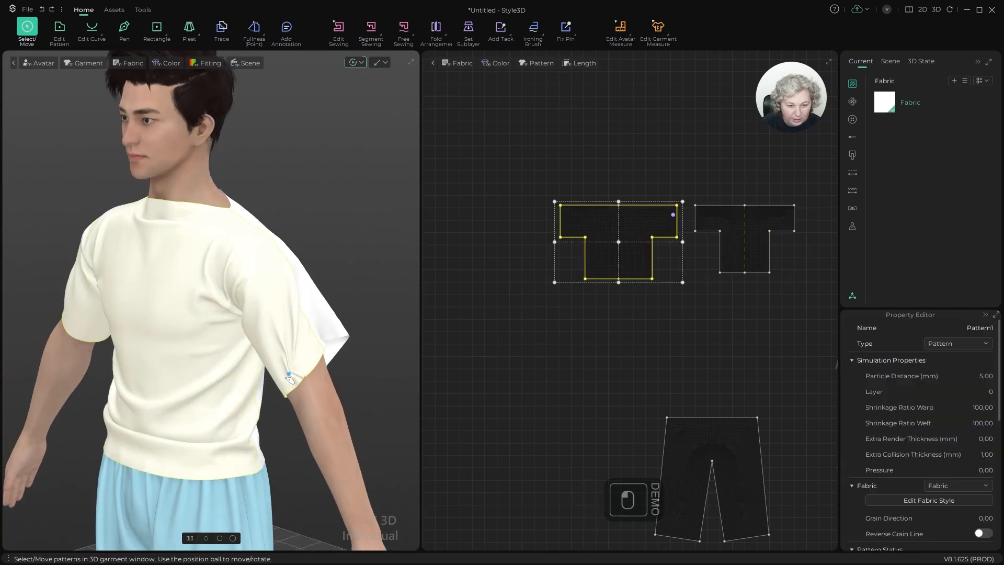
left_click_drag(308, 368, 394, 369, "alt")
left_click(334, 362)
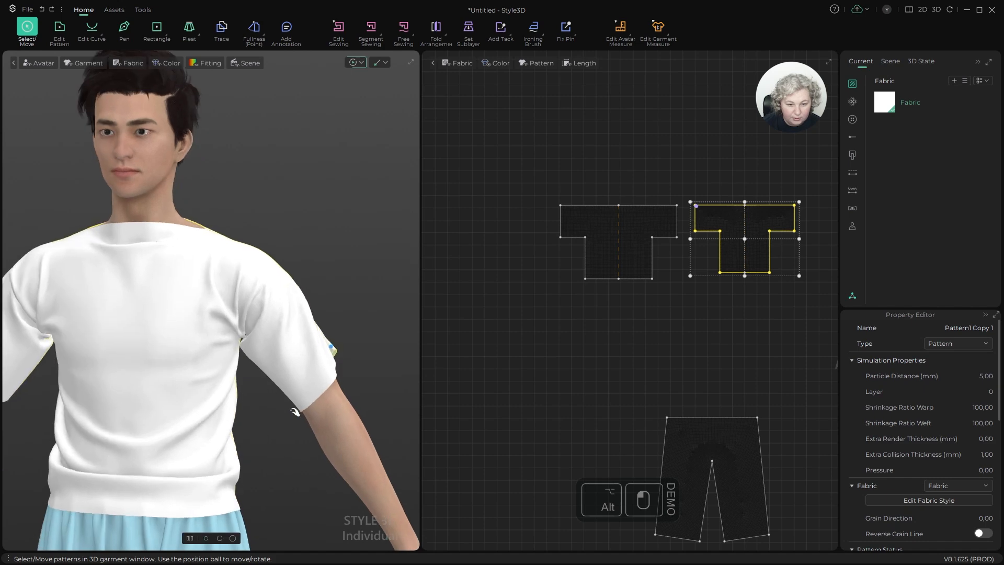
left_click(310, 426)
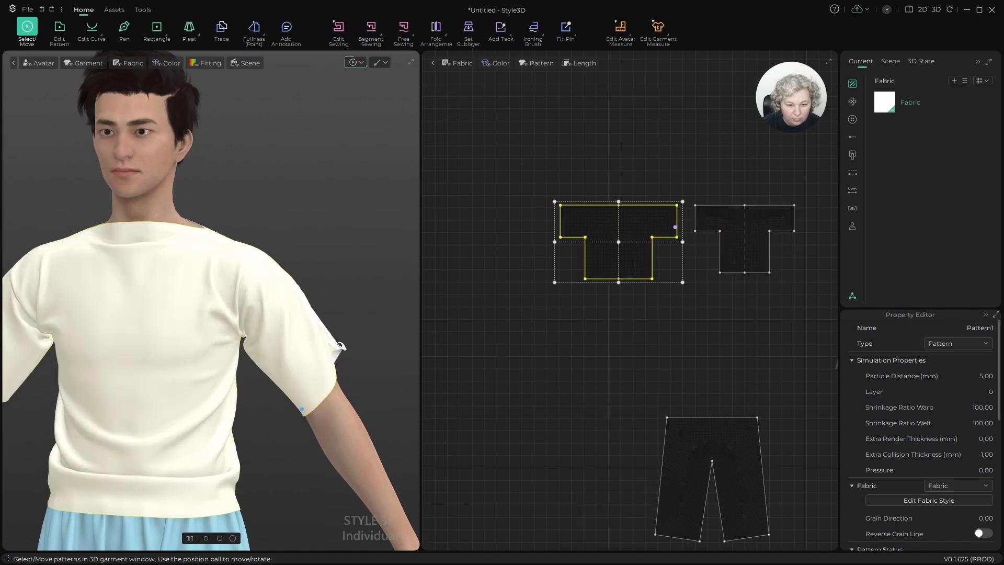
left_click(337, 345)
left_click_drag(349, 346, 152, 348, "alt")
left_click(147, 358)
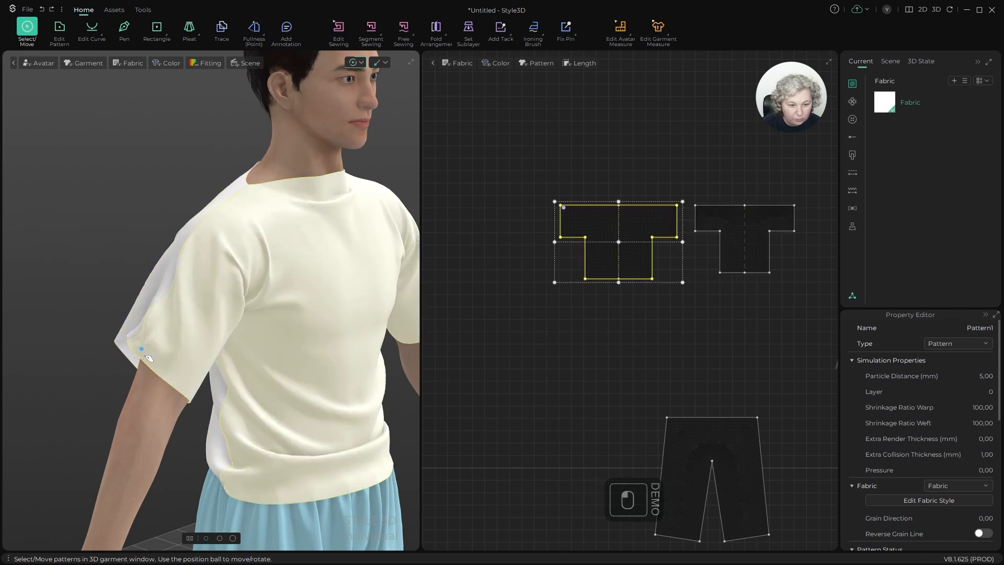
left_click_drag(199, 387, 179, 251, "alt")
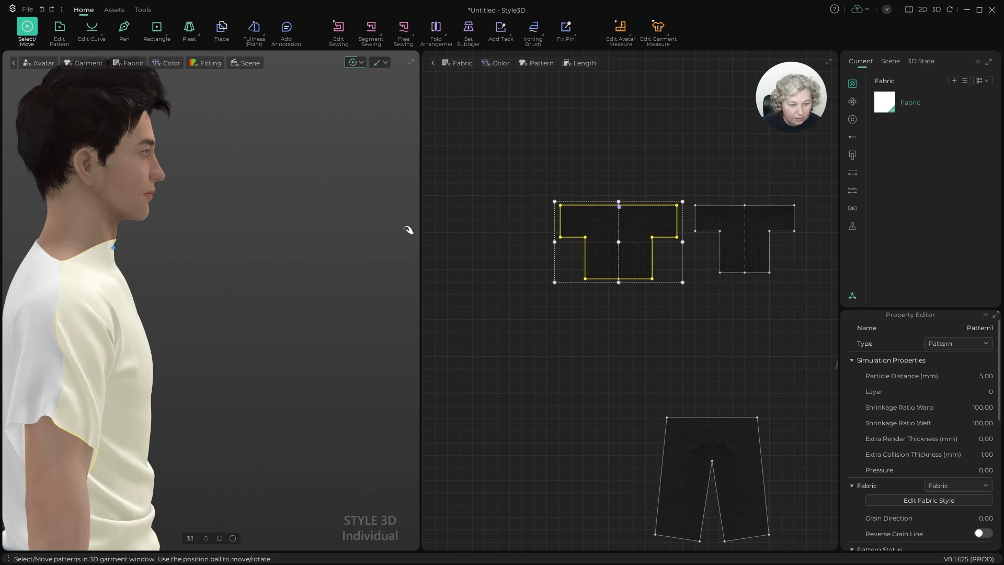
Step: Add mirrored neck points on the front piece's upper edge, splitting each half into 17 cm from the centre and 30 cm toward the sleeve
key("z")
scroll(619, 197, "up", 5)
left_click(586, 185)
scroll(549, 214, "down", 1)
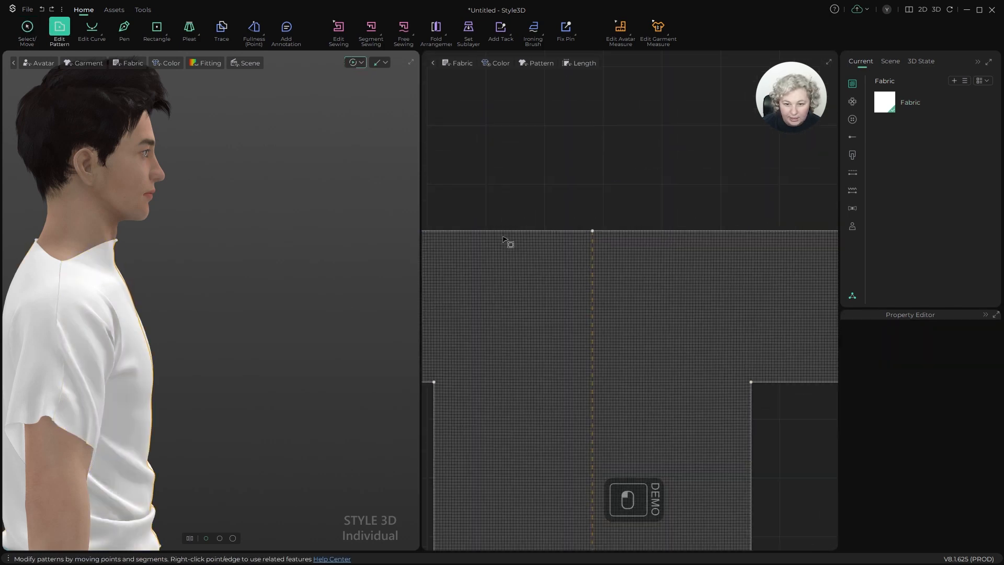
key("x")
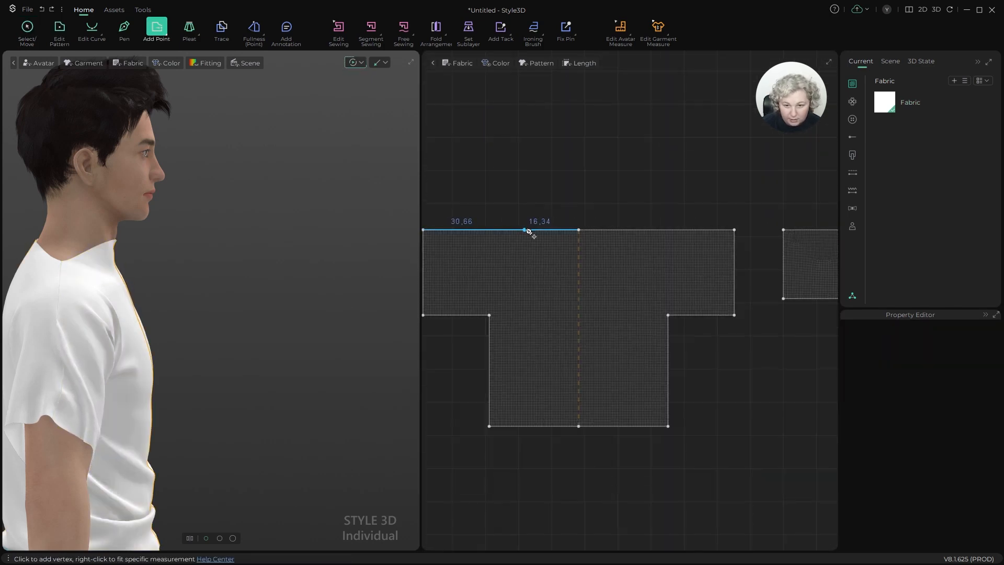
right_click(527, 233)
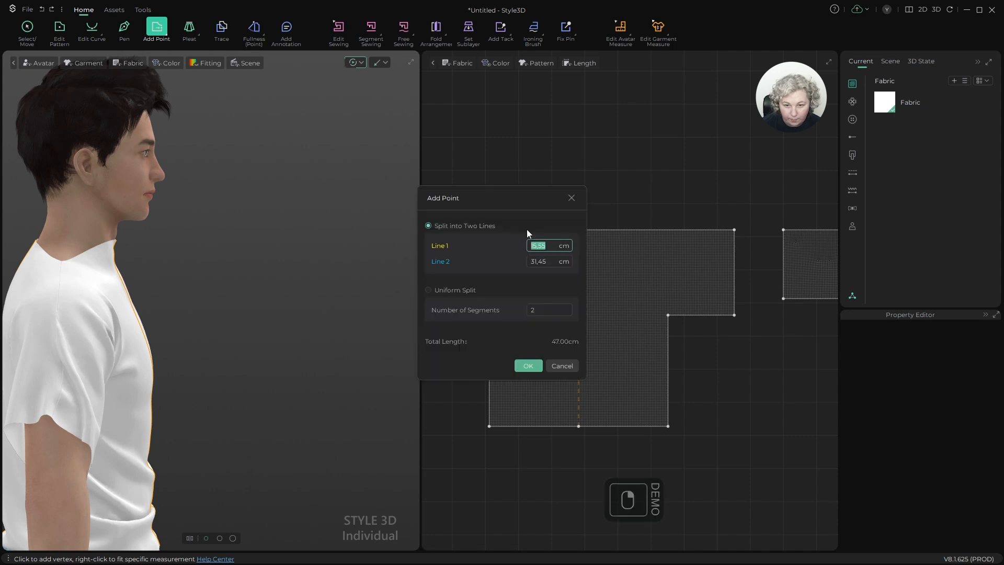
left_click(567, 257)
type("30")
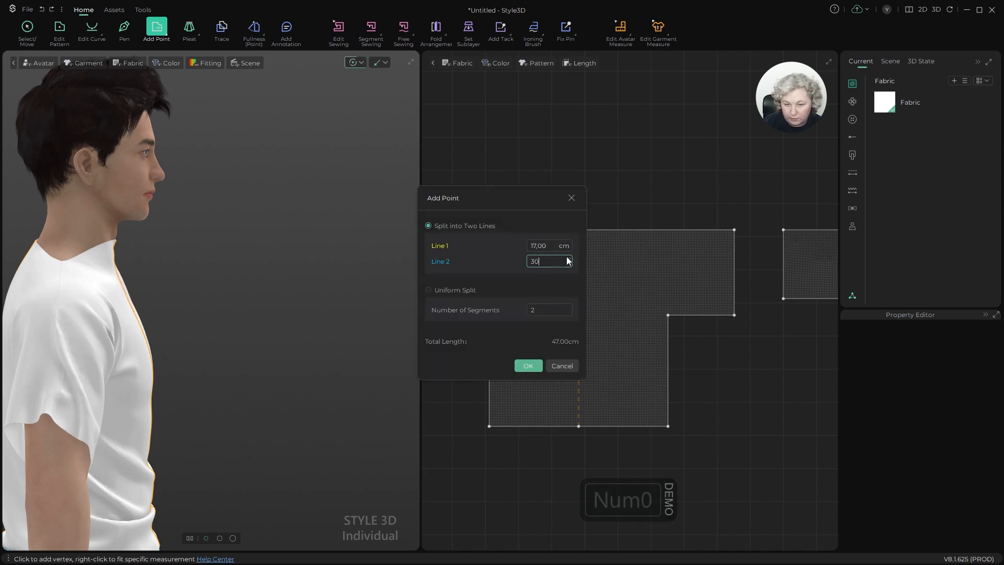
left_click(527, 366)
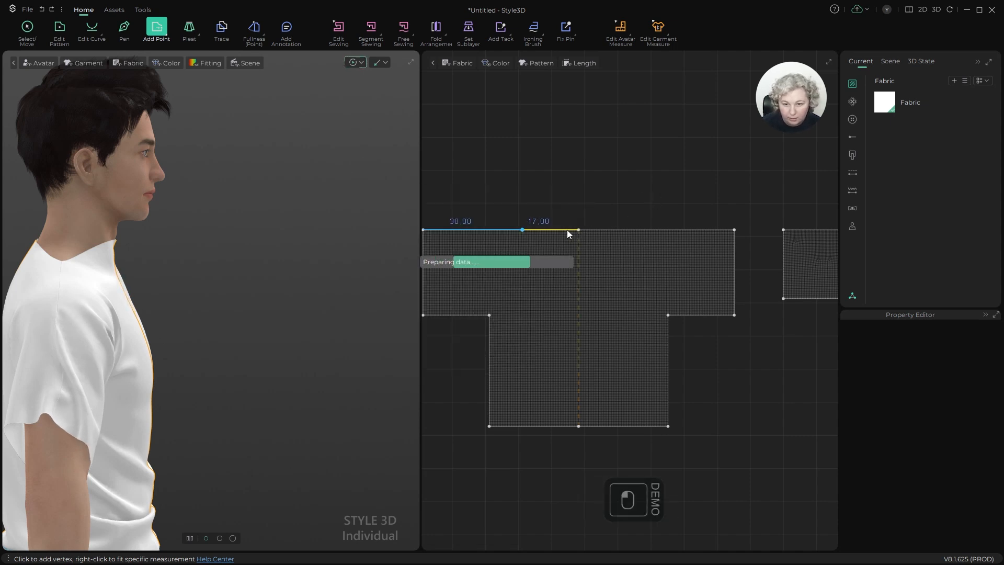
Step: Move the front piece's centre neck point straight down by 4 cm
scroll(576, 219, "up", 2)
key("z")
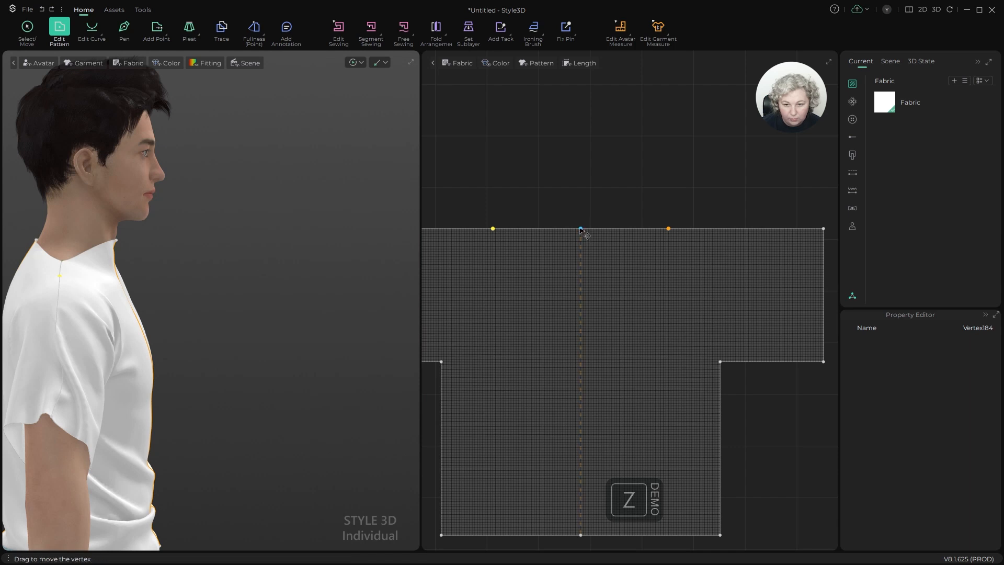
left_click_drag(581, 229, 581, 244)
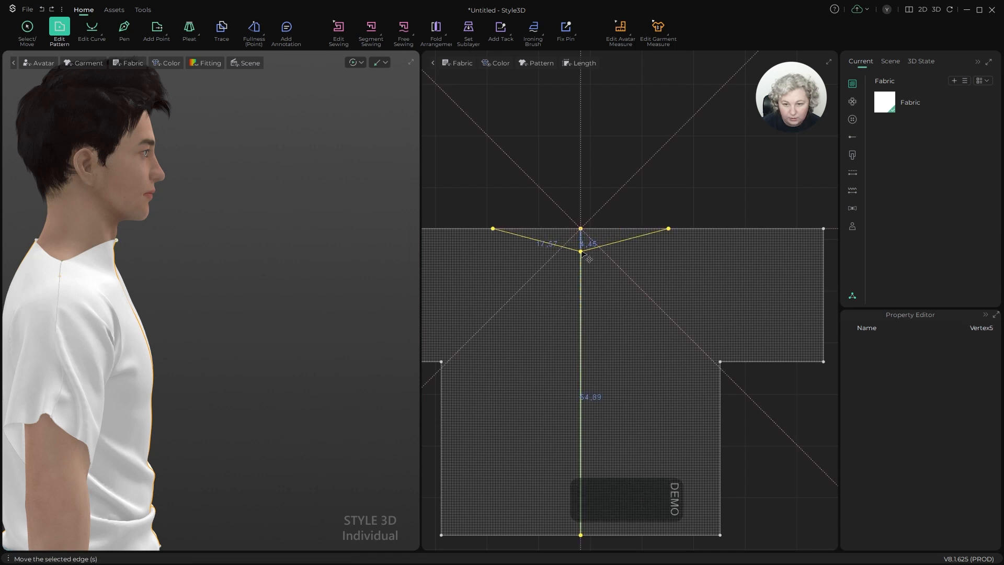
right_click(582, 251, "shift")
type("4")
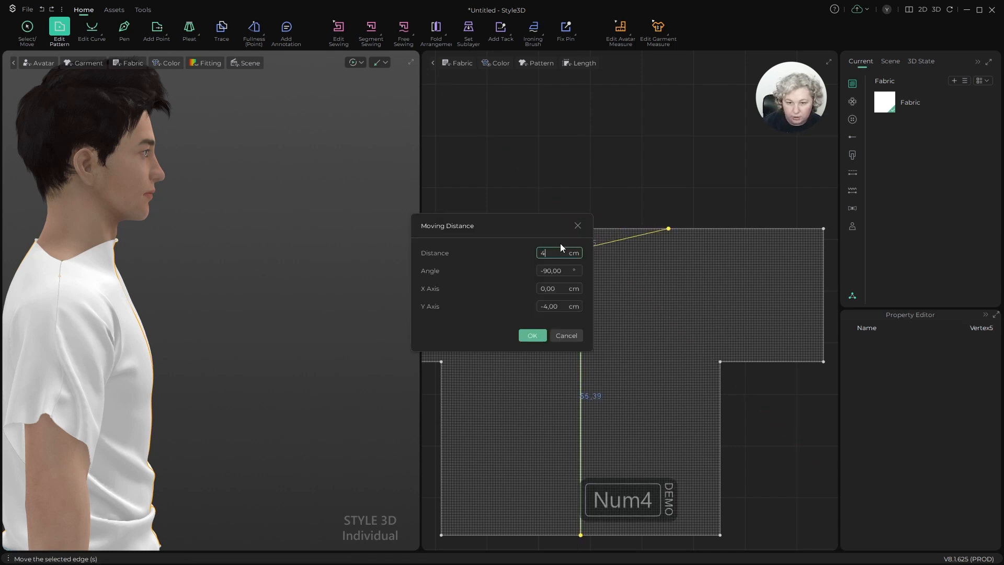
left_click(532, 335)
Step: Bend the front neckline edges into a smooth downward arc with Edit Arc, keeping both halves symmetric
scroll(526, 228, "up", 4)
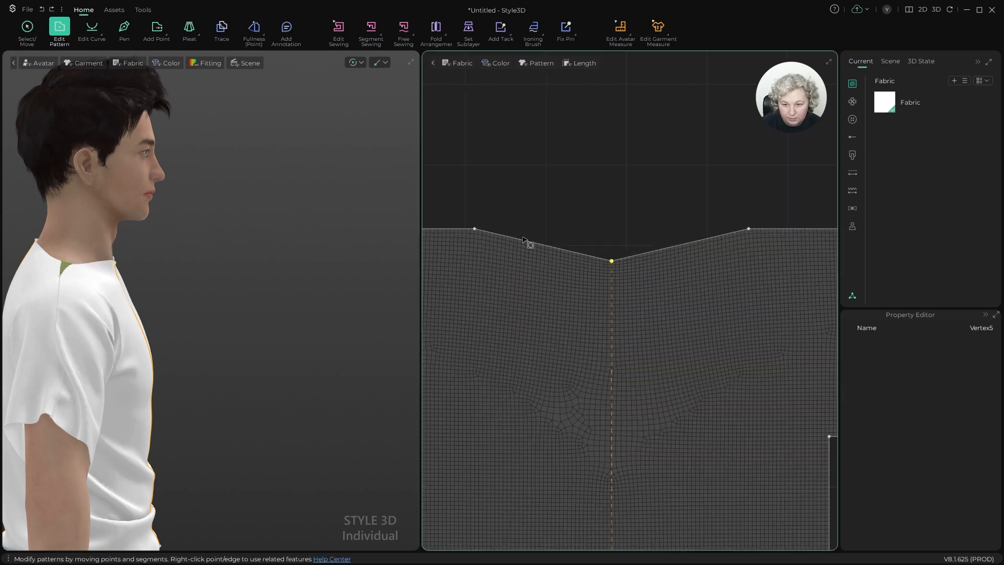
key("alt+c")
left_click_drag(544, 248, 521, 260)
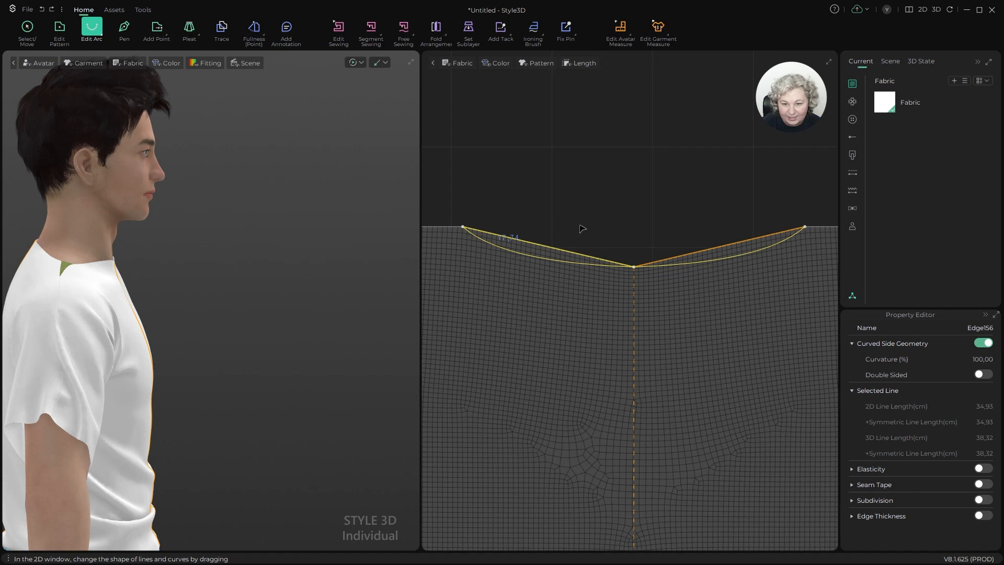
scroll(581, 253, "down", 4)
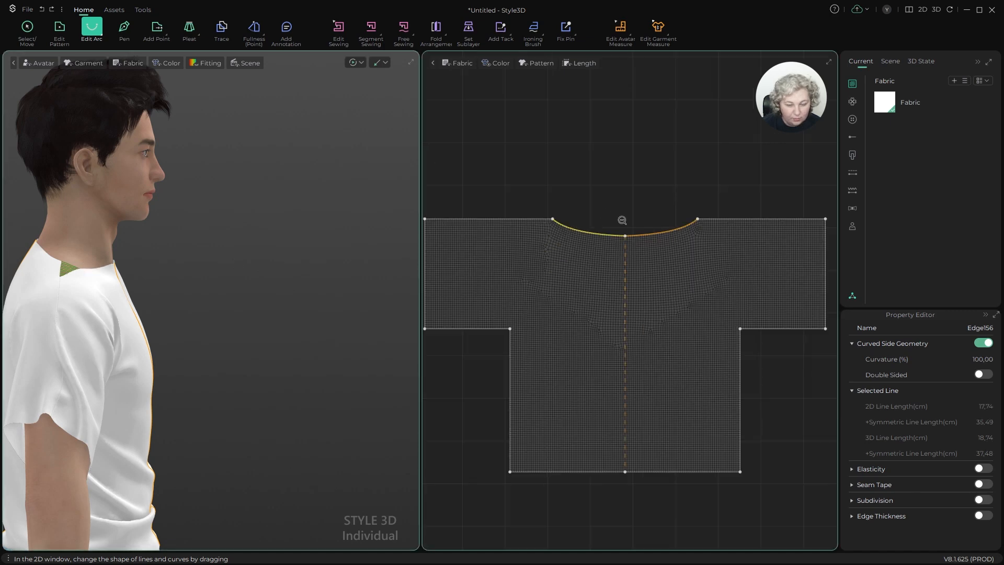
scroll(596, 232, "up", 2)
key("z")
left_click(581, 207)
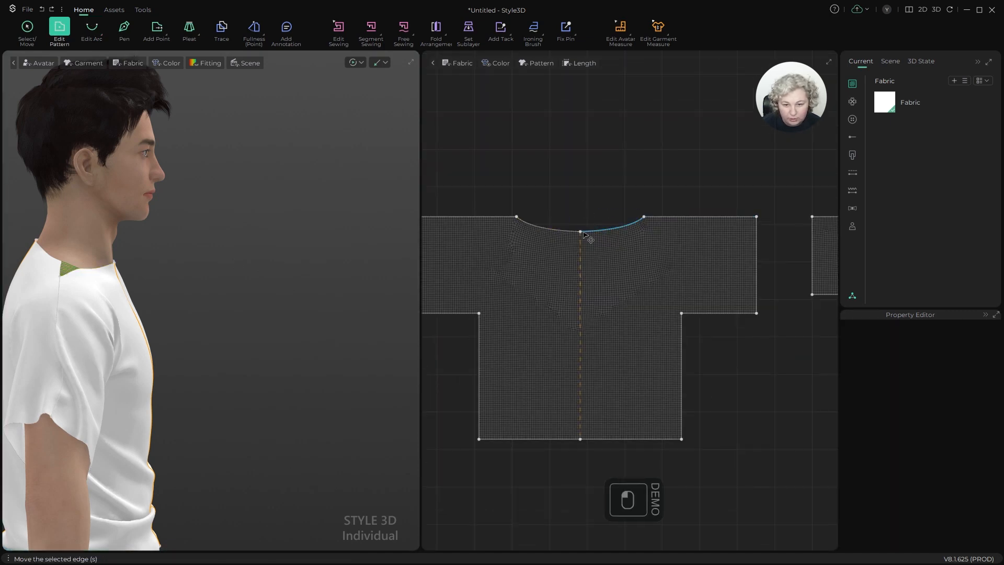
Step: Examine where the shoulder seams end along the front neckline and check the length of the front shoulder edge
scroll(179, 273, "down", 3)
left_click_drag(254, 266, 203, 281, "alt")
key("v")
key("b")
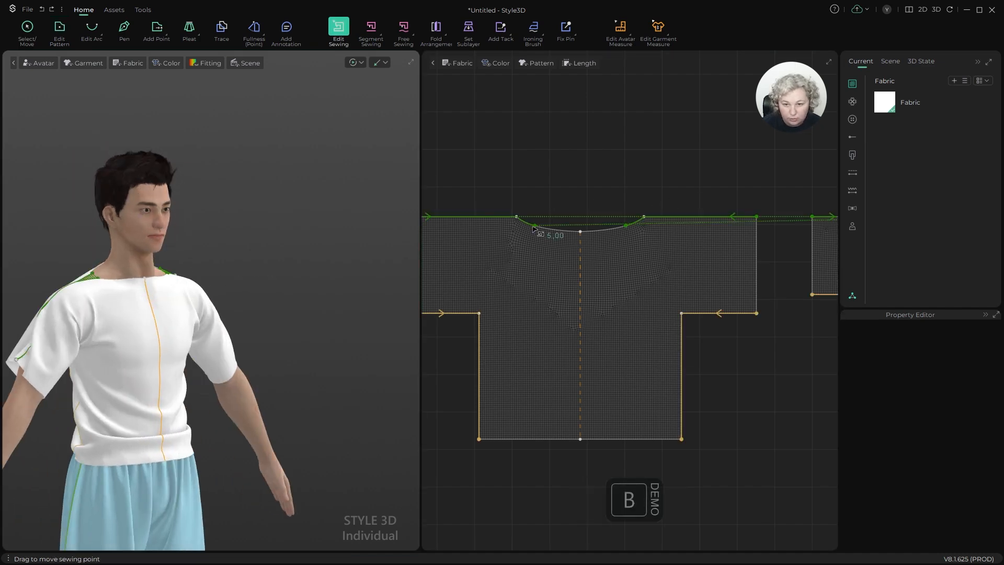
left_click(532, 228)
scroll(564, 211, "up", 3)
key("z")
left_click(523, 183)
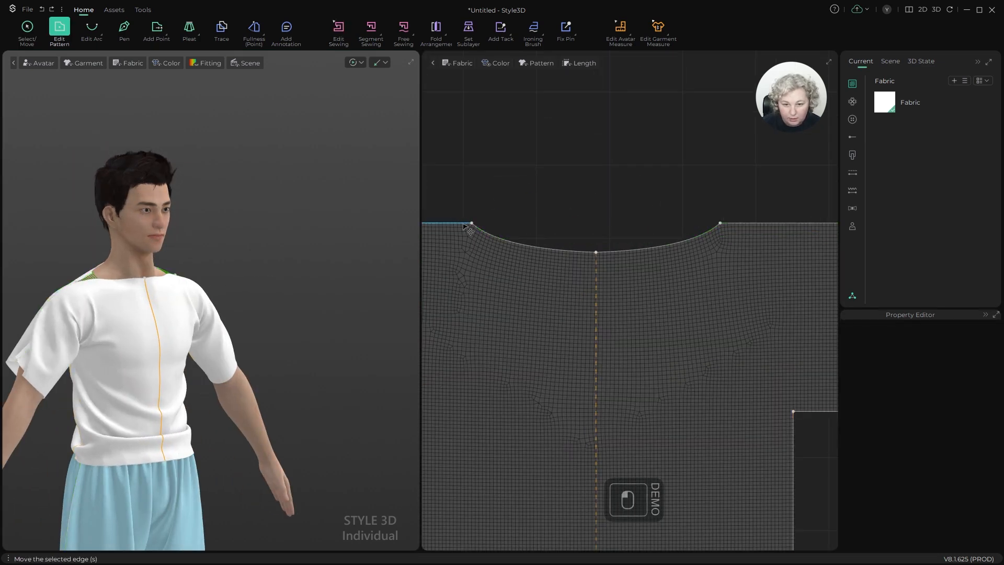
left_click(463, 226)
scroll(523, 219, "down", 2)
scroll(523, 221, "up", 2)
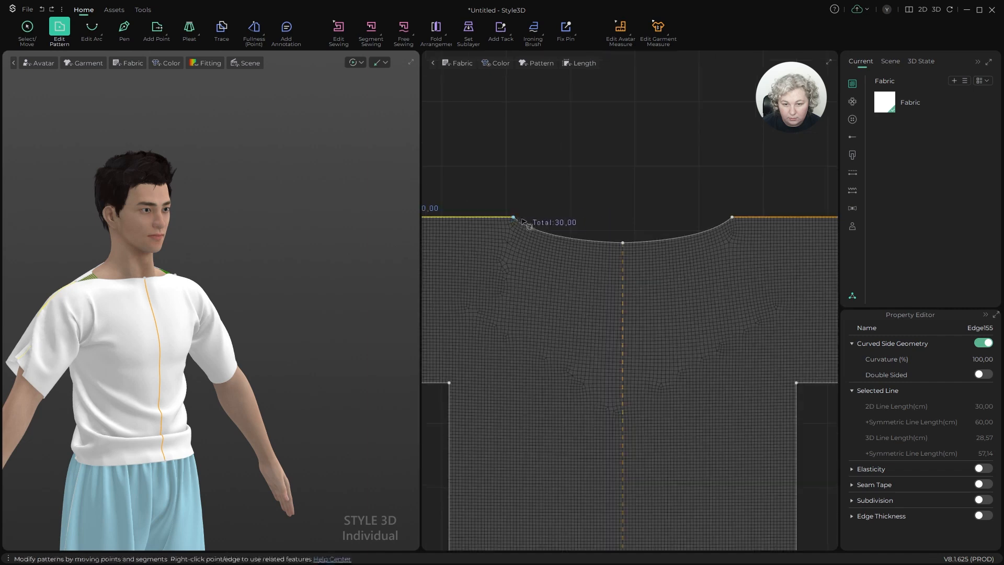
scroll(525, 227, "down", 3)
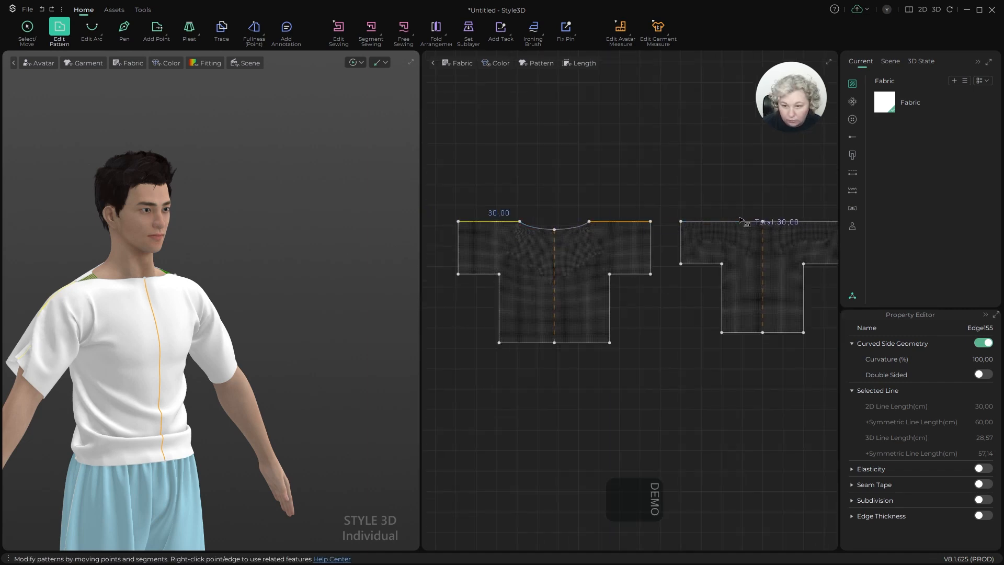
Step: Adjust the shoulder seam ends to 30 cm on the front and back pieces so the front neckline curve stays unsewn
key("b")
left_click(733, 223)
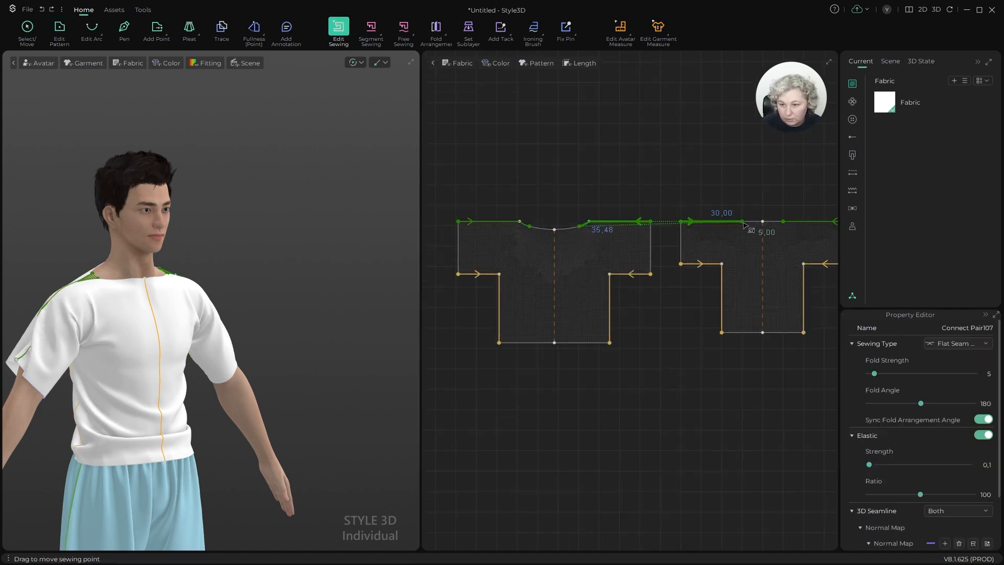
left_click_drag(580, 231, 541, 233)
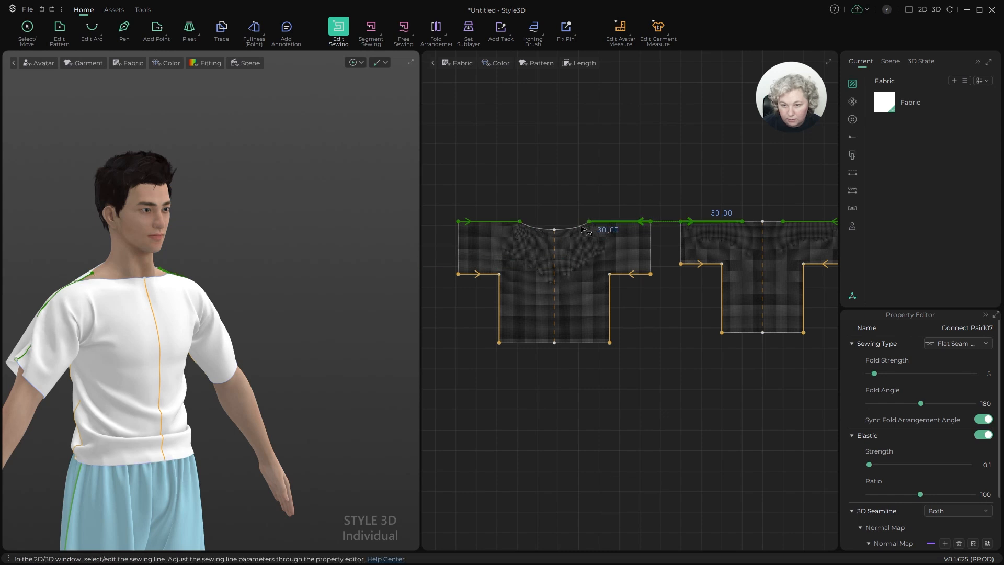
Step: Simulate the top with the curved neckline, tug the front piece's fabric and view the neck opening from above
scroll(575, 231, "up", 3)
key("space")
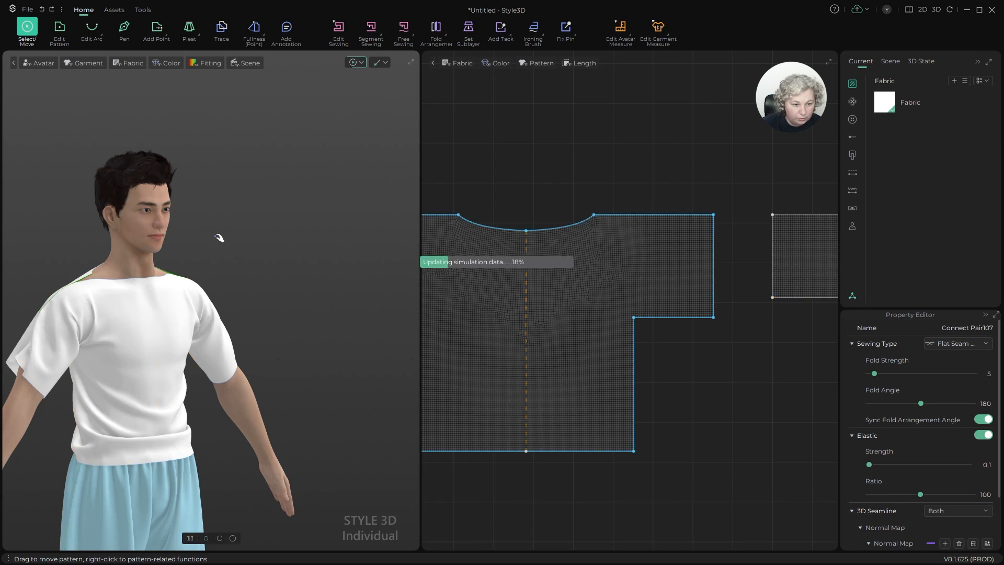
left_click(153, 327)
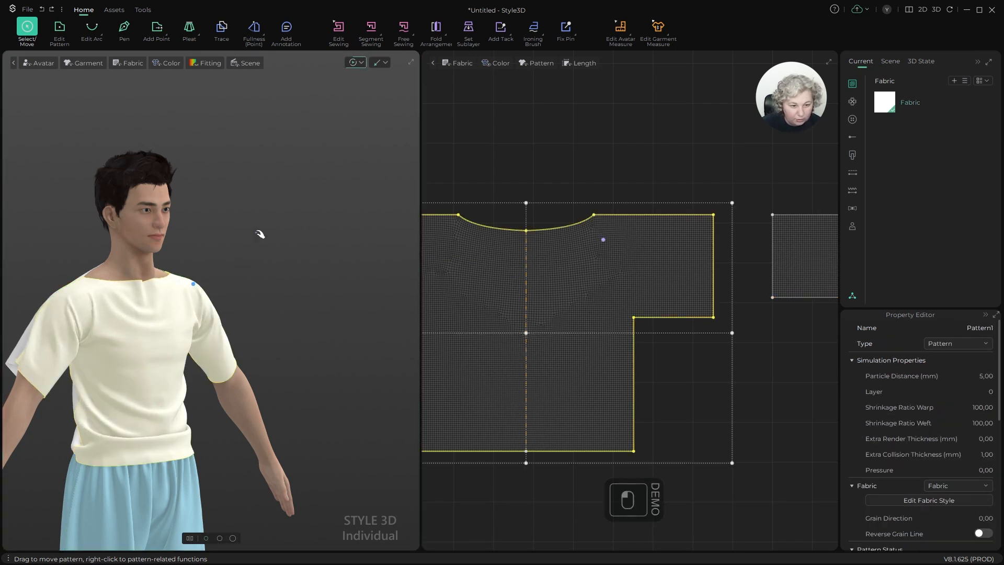
left_click_drag(260, 235, 215, 277, "alt")
scroll(191, 249, "up", 4)
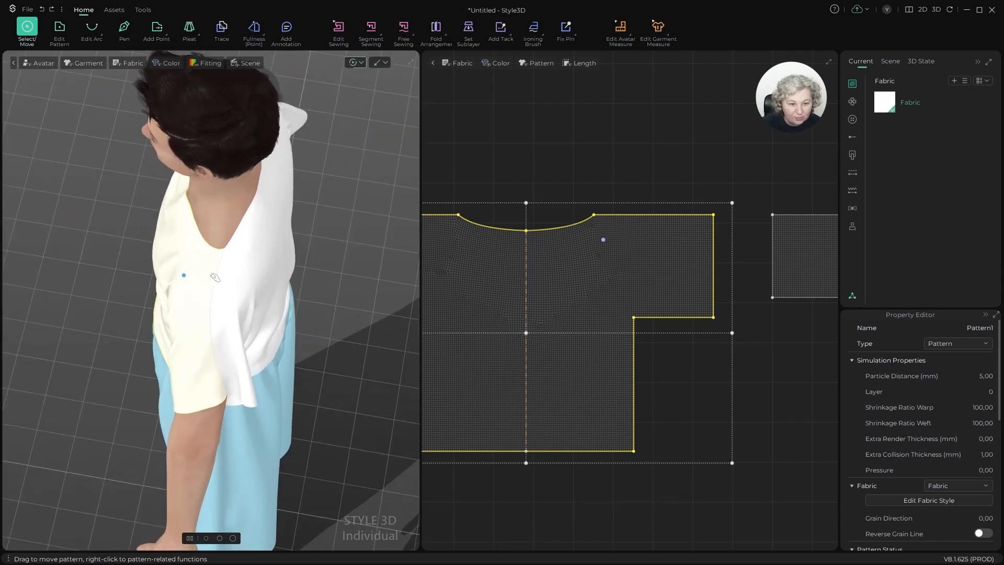
Step: Delete the T-shaped back piece that still has the straight neckline
scroll(630, 176, "down", 5)
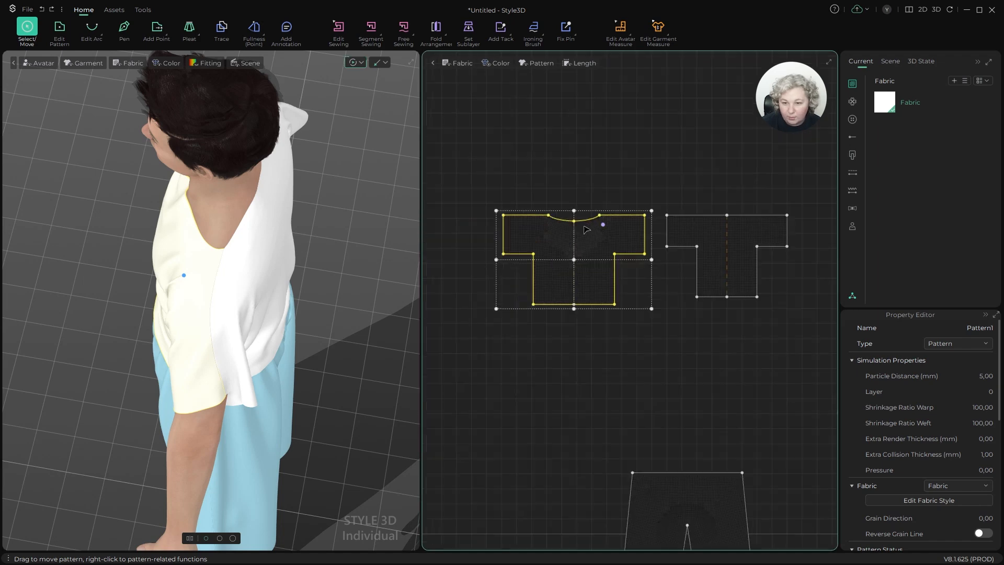
scroll(728, 209, "up", 4)
key("z")
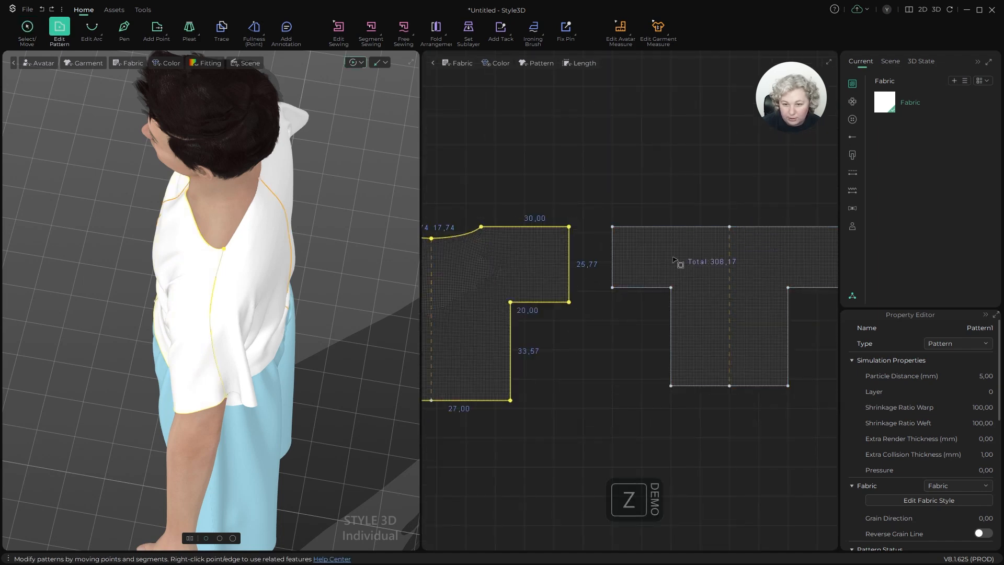
left_click(571, 268)
scroll(663, 265, "down", 2)
key("a")
left_click(638, 244)
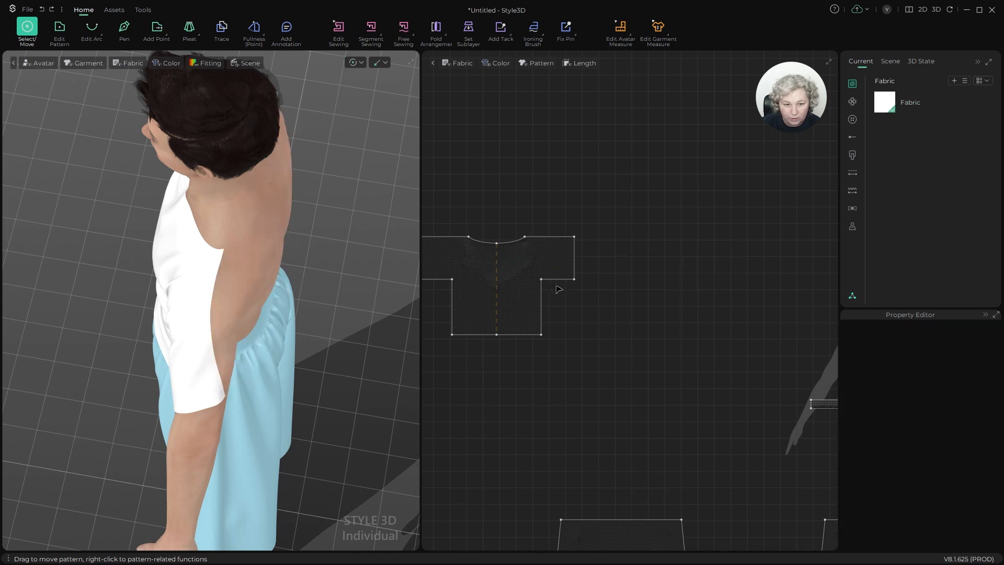
Step: Copy the front piece with the curved neckline and paste it level beside the original as the new back piece
left_click(542, 268)
key("ctrl+c")
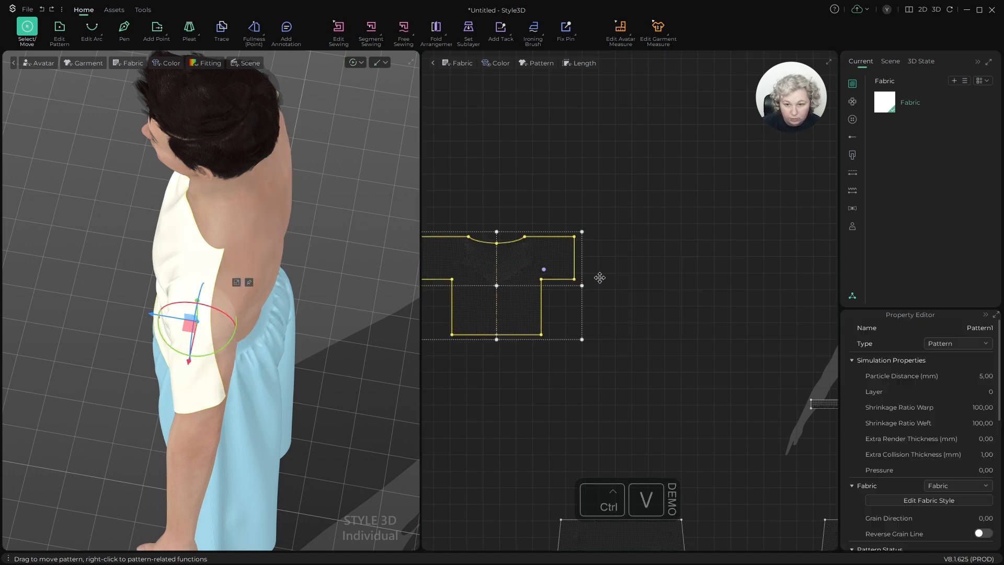
left_click(670, 279, "shift")
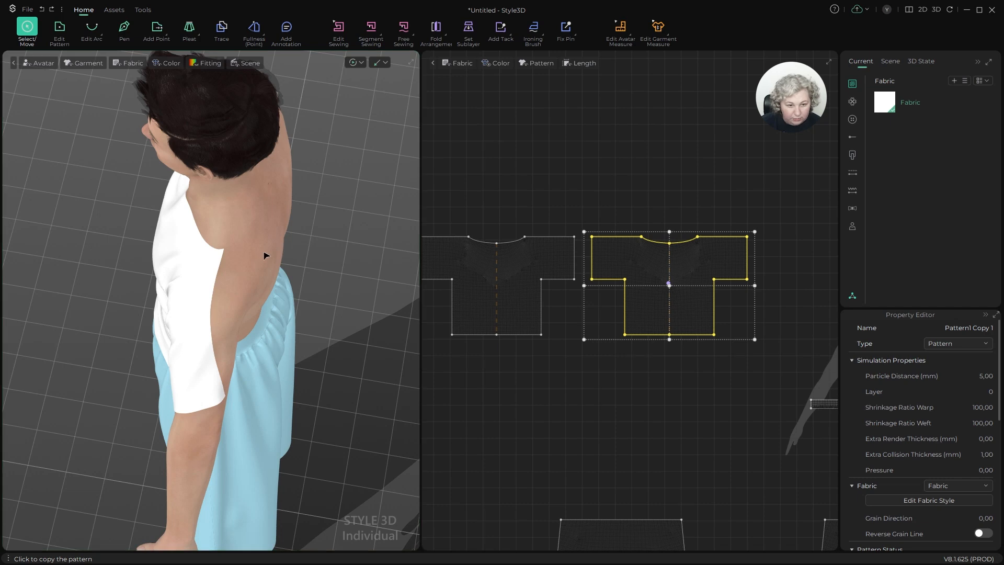
scroll(246, 284, "down", 6)
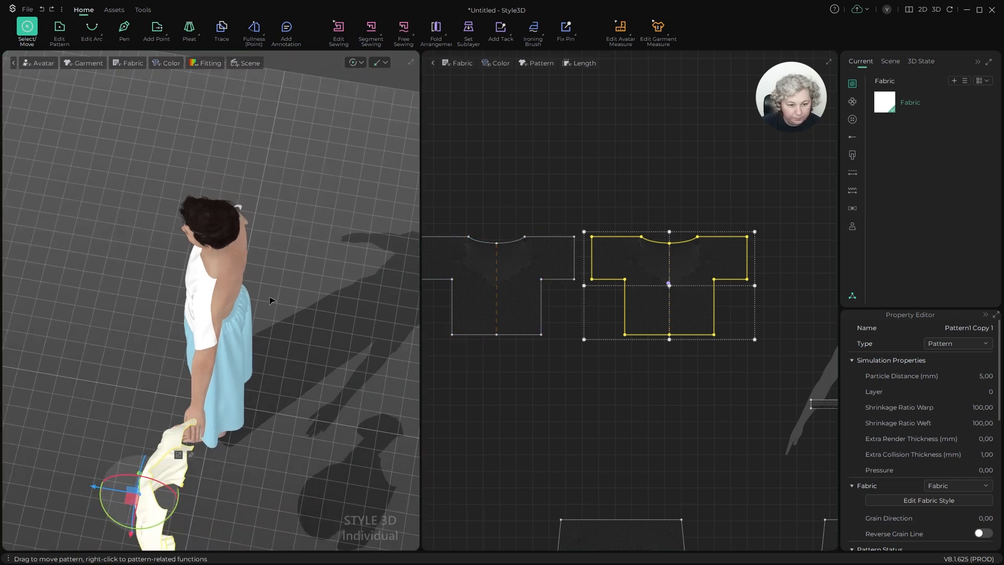
Step: Rotate the copied back piece roughly half a turn in the 3D view and move it behind the avatar's back
left_click_drag(271, 300, 195, 319, "alt")
scroll(196, 317, "down", 1)
scroll(196, 317, "down", 2)
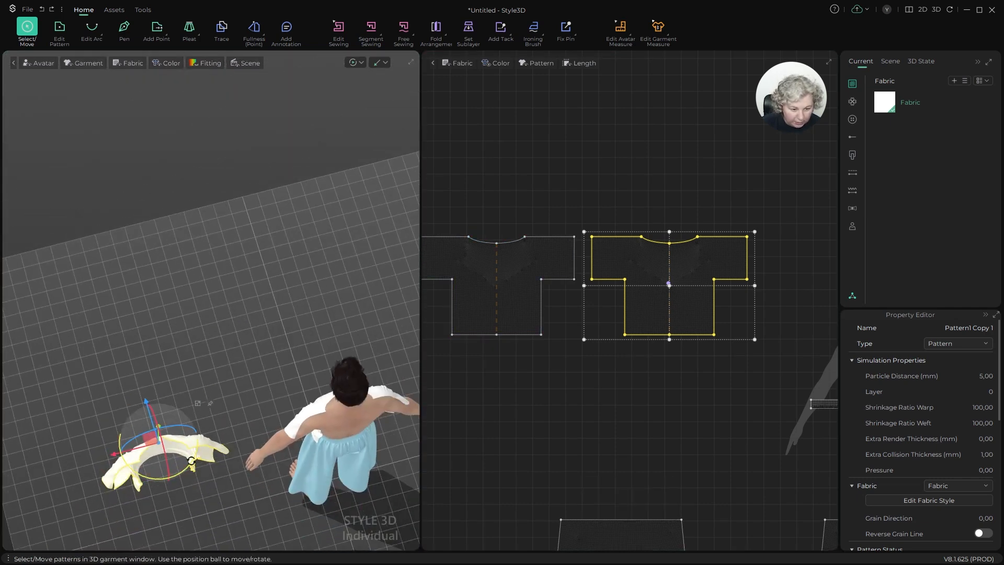
left_click_drag(191, 461, 38, 399)
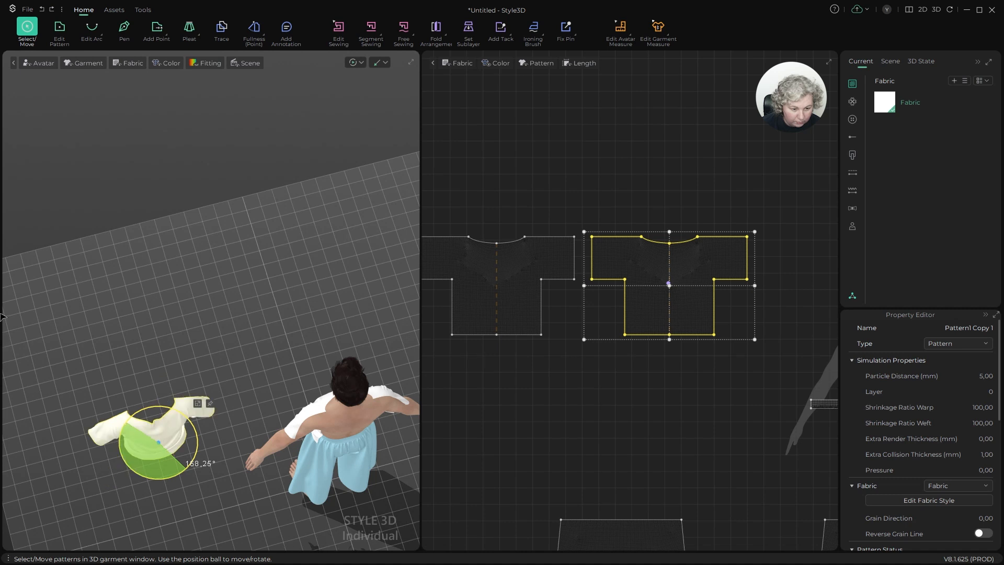
left_click_drag(158, 442, 353, 444)
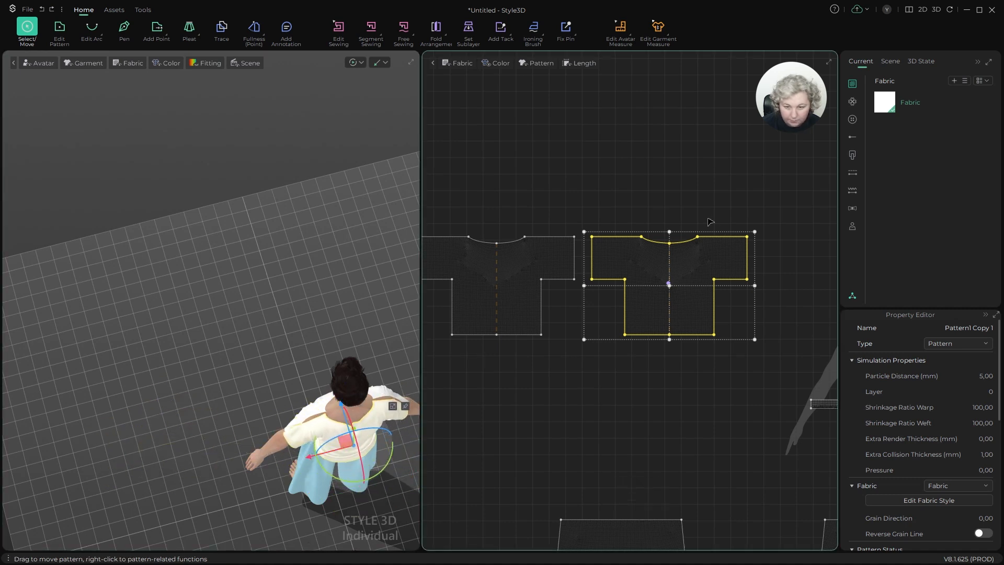
Step: Sew the shoulder edges and the underarm and side edges of the new back piece to the front piece
scroll(621, 223, "up", 2)
key("n")
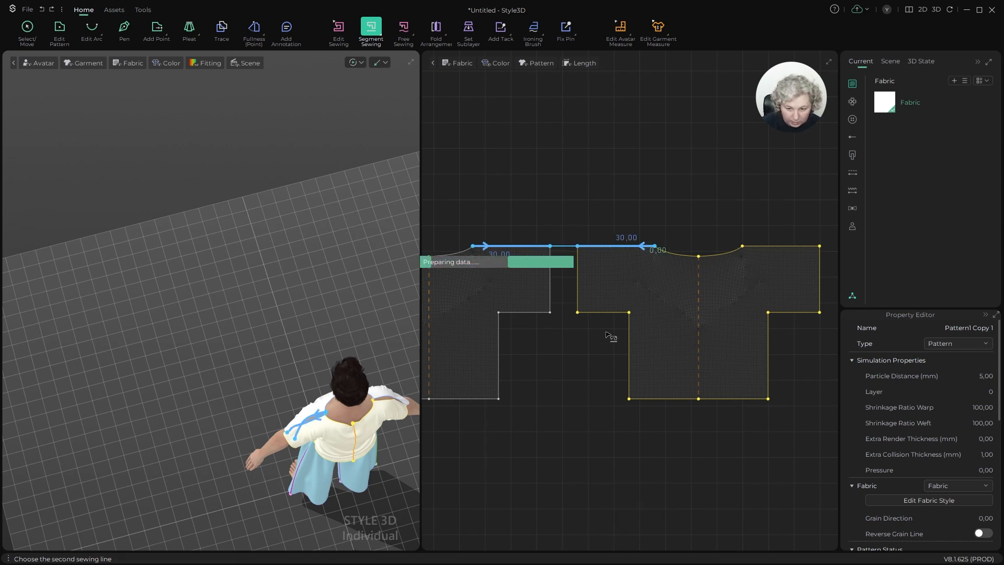
key("m")
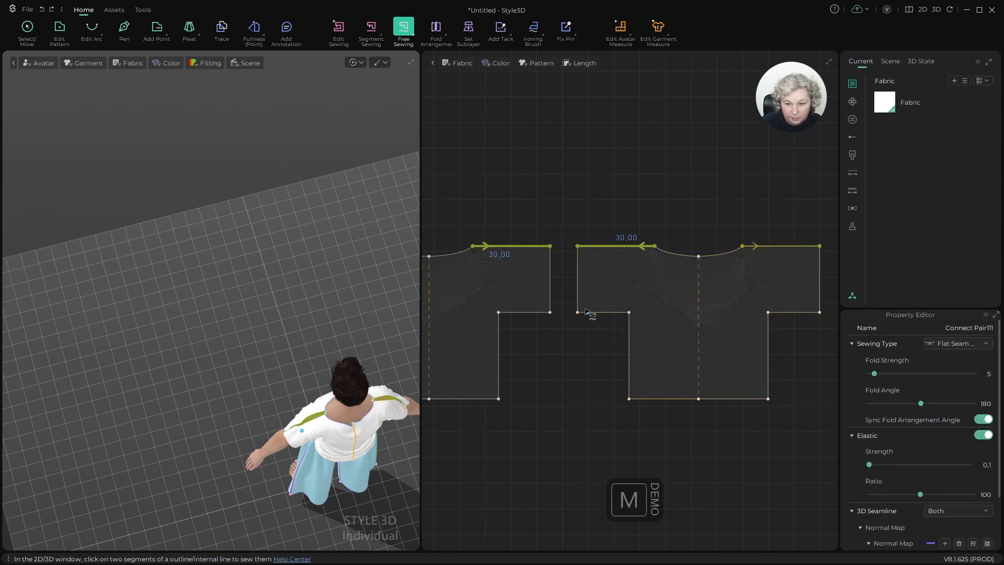
left_click(629, 400)
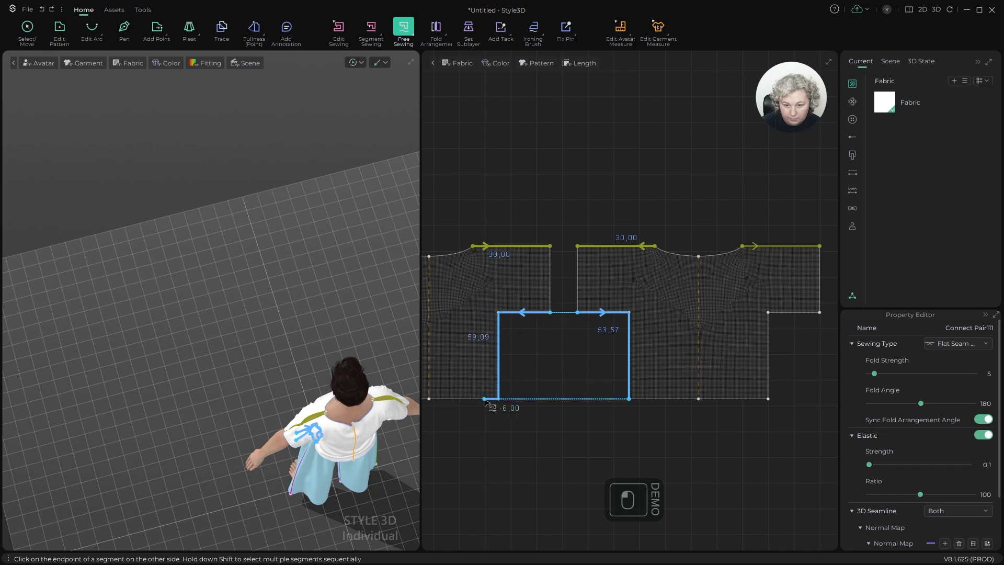
left_click(507, 359)
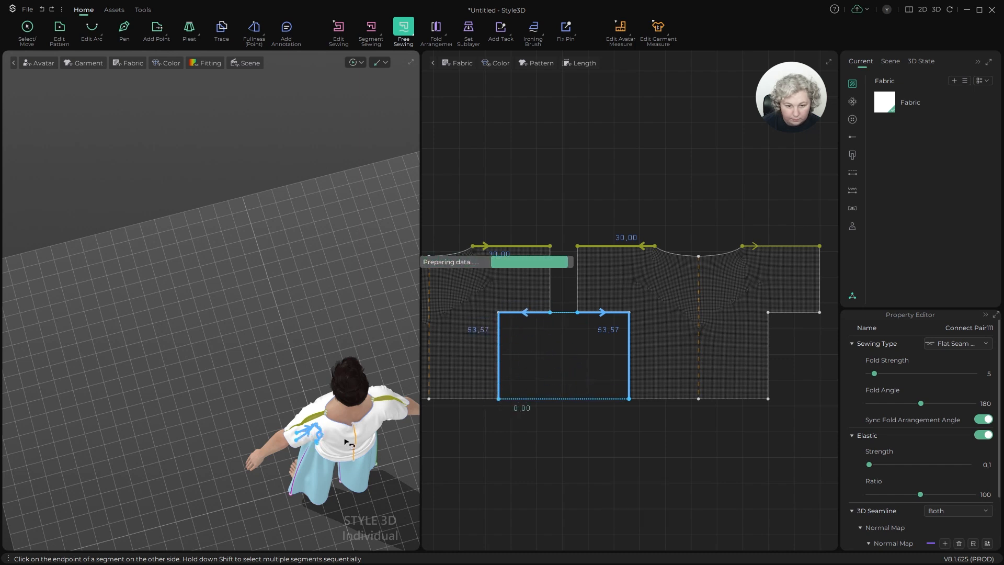
Step: Simulate the top with its new back piece and tug the front piece's fabric into place
key("space")
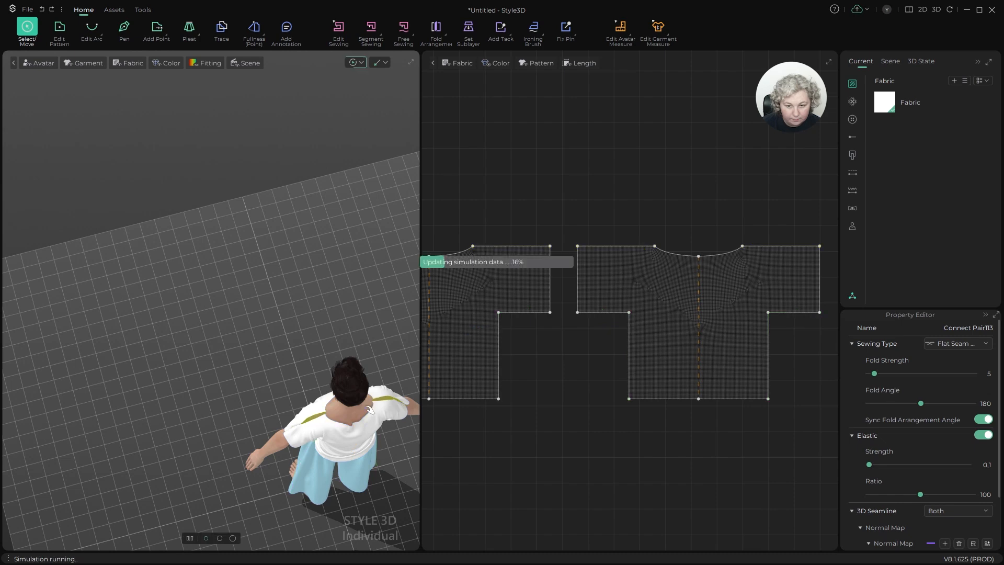
right_click_drag(364, 415, 403, 399)
scroll(387, 338, "up", 3)
right_click_drag(387, 338, 168, 366)
left_click(168, 408)
left_click_drag(166, 405, 164, 411)
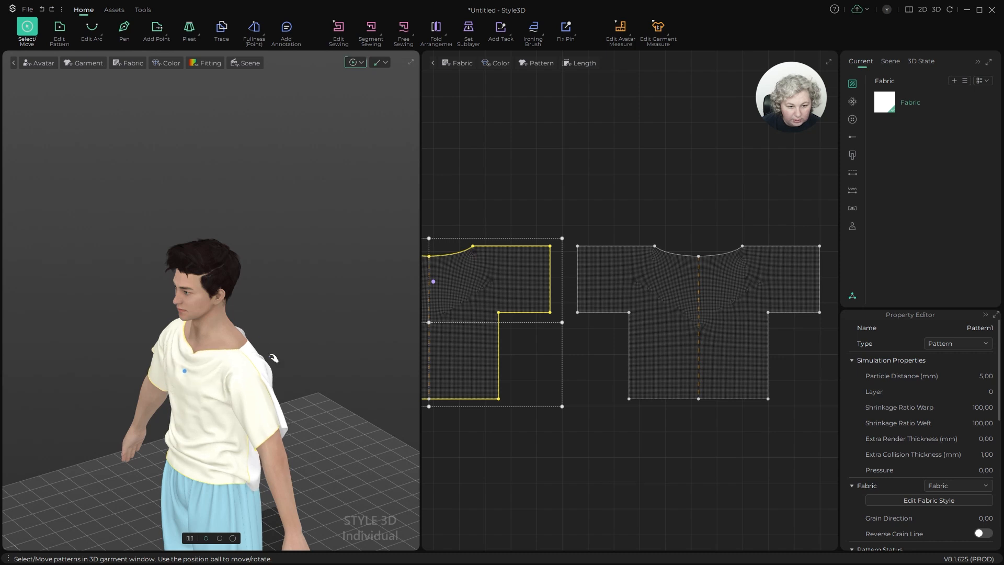
Step: Tug the back piece's fabric near the neckline into place and examine the neck opening from back and front
left_click_drag(274, 358, 184, 370, "alt")
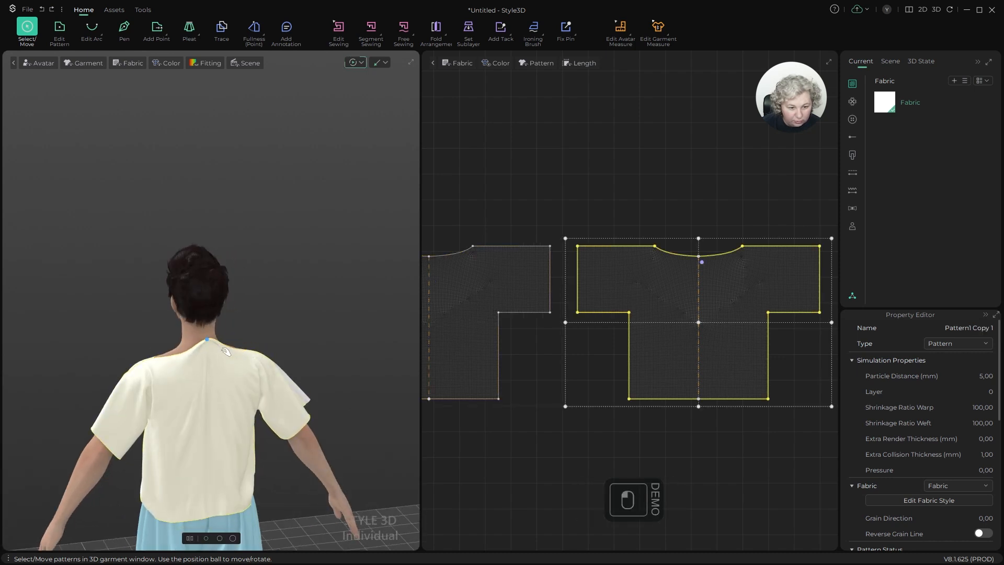
left_click_drag(246, 367, 251, 347)
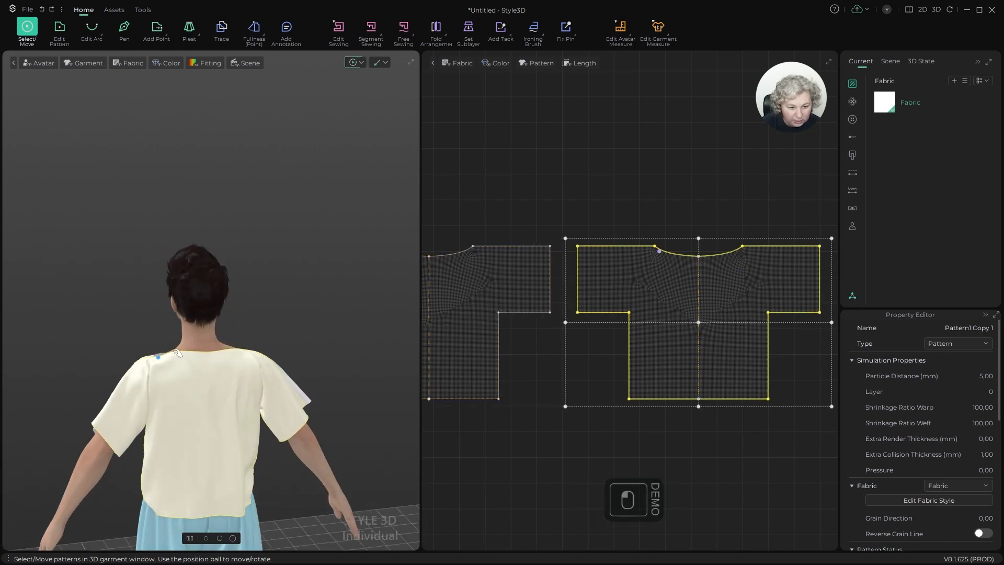
left_click_drag(179, 353, 249, 350, "alt")
key("space")
scroll(173, 386, "up", 4)
middle_click_drag(173, 384, 244, 293, "alt")
left_click_drag(244, 293, 399, 307, "alt")
scroll(632, 224, "down", 3)
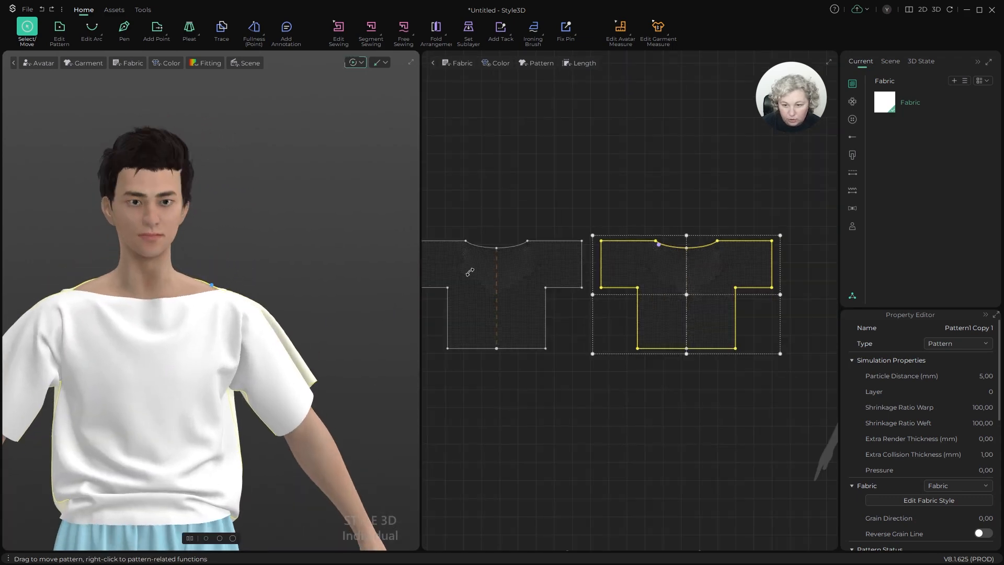
Step: Set the front piece's shoulder edges to a length of 35 cm, extending them toward the neckline
scroll(677, 227, "down", 3)
scroll(505, 236, "up", 5)
key("z")
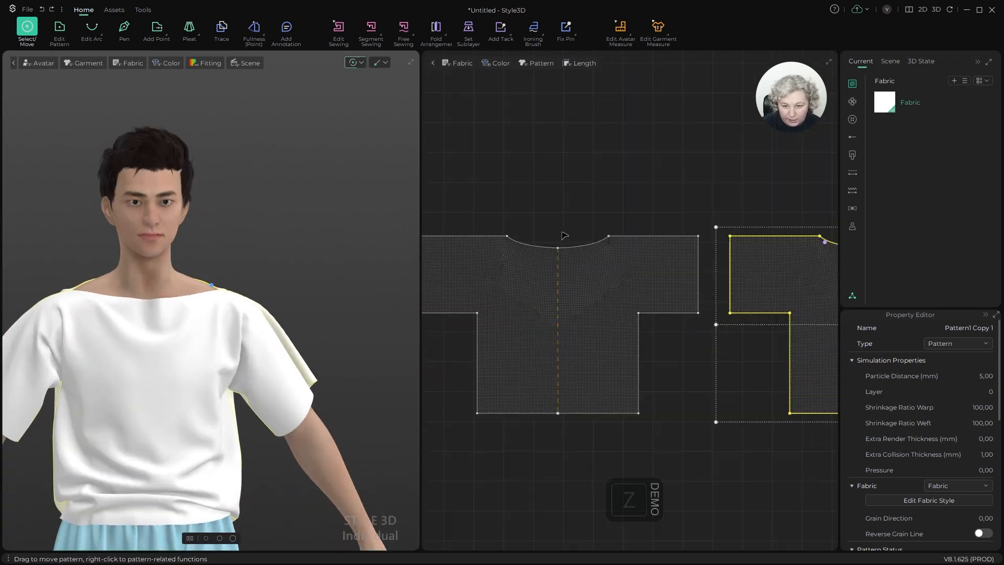
left_click(501, 236)
scroll(544, 236, "down", 1)
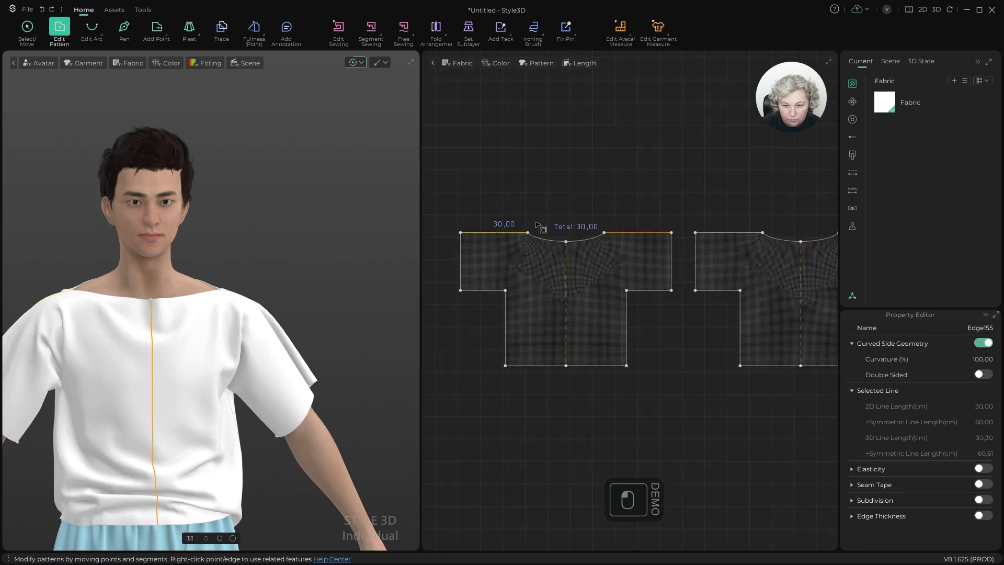
scroll(547, 237, "up", 2)
key("q")
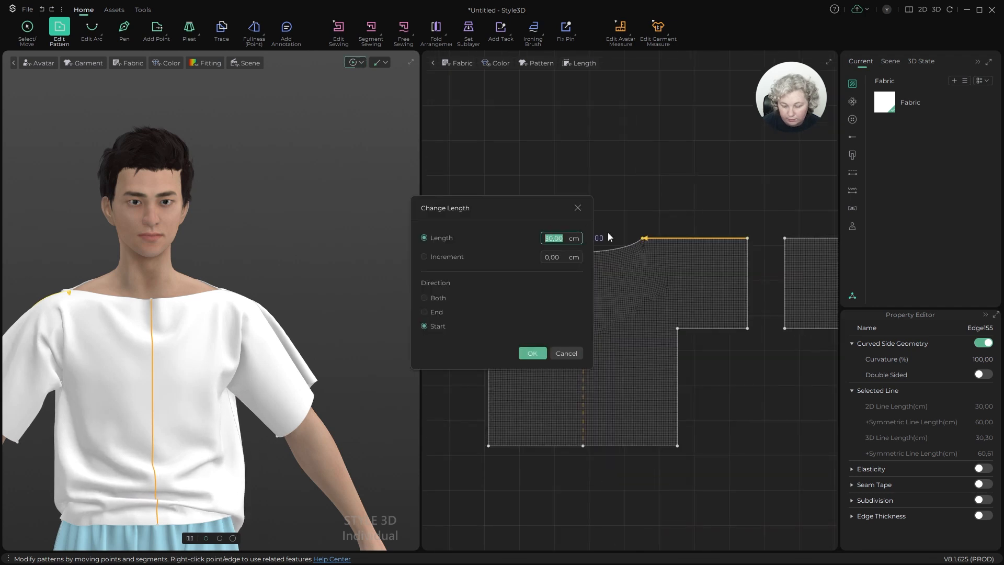
key("BackSpace")
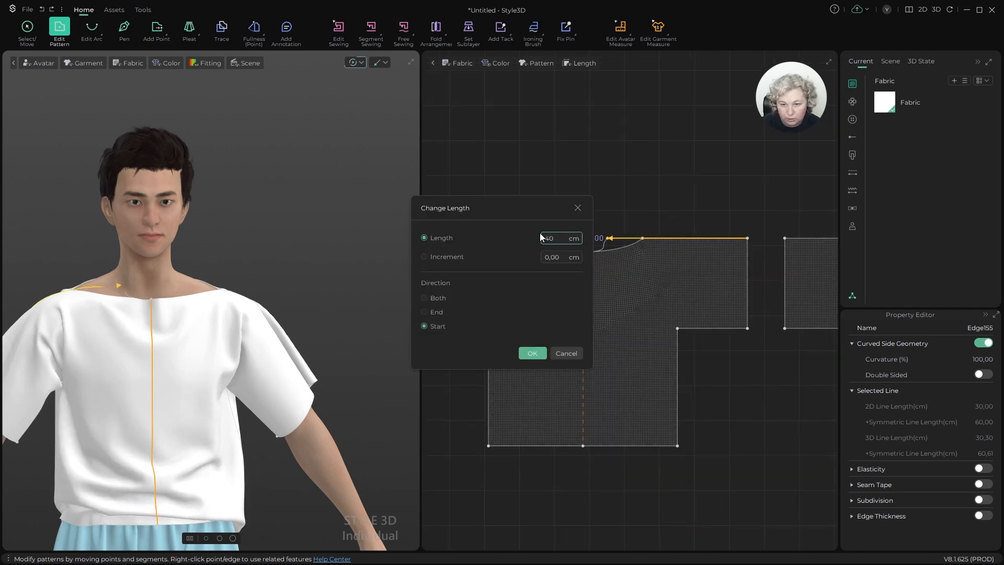
key("ctrl+a")
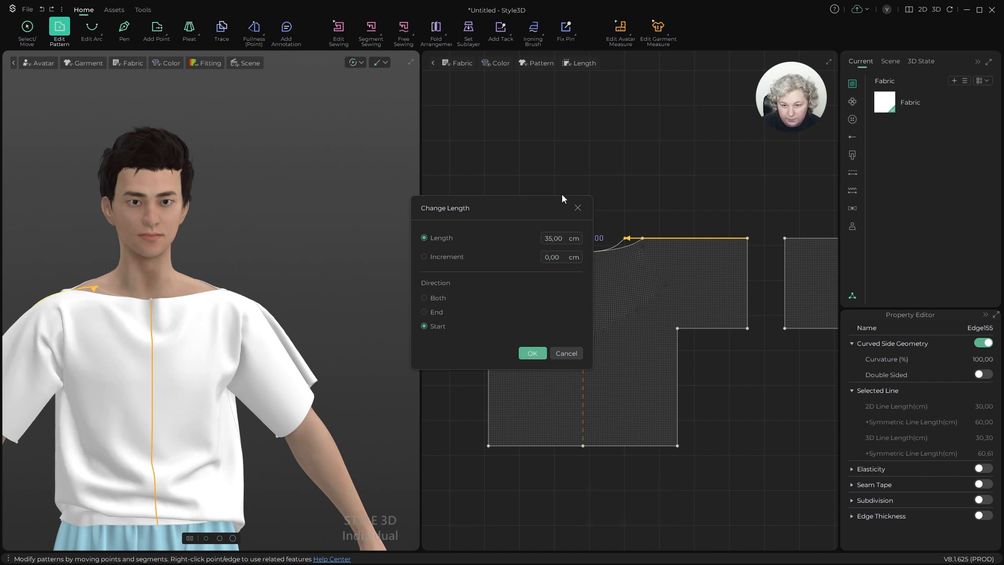
Step: Set the back piece's shoulder edges to a length of 35 cm to match the front piece
scroll(605, 252, "down", 4)
scroll(744, 244, "up", 4)
key("z")
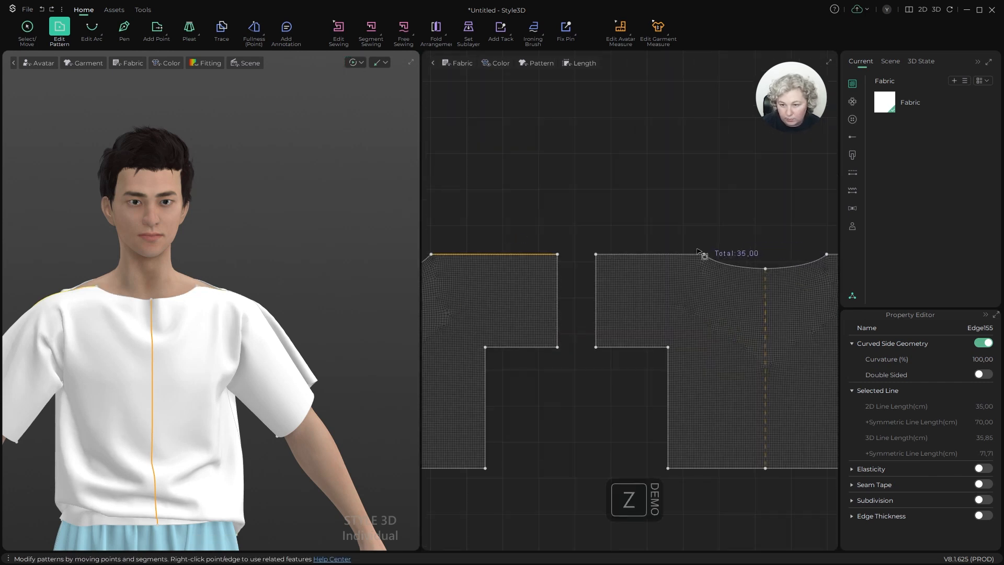
left_click(691, 255)
key("q")
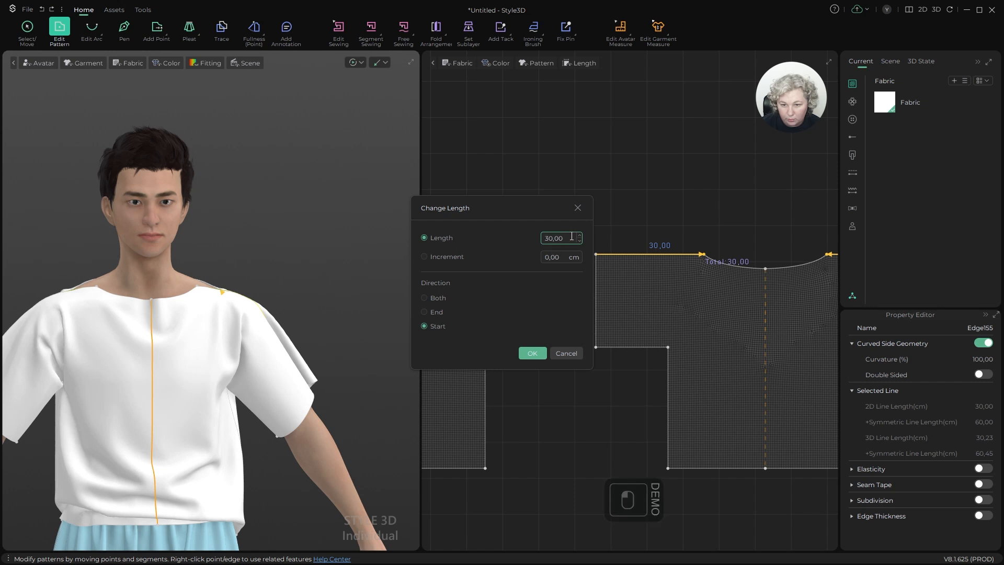
type("65")
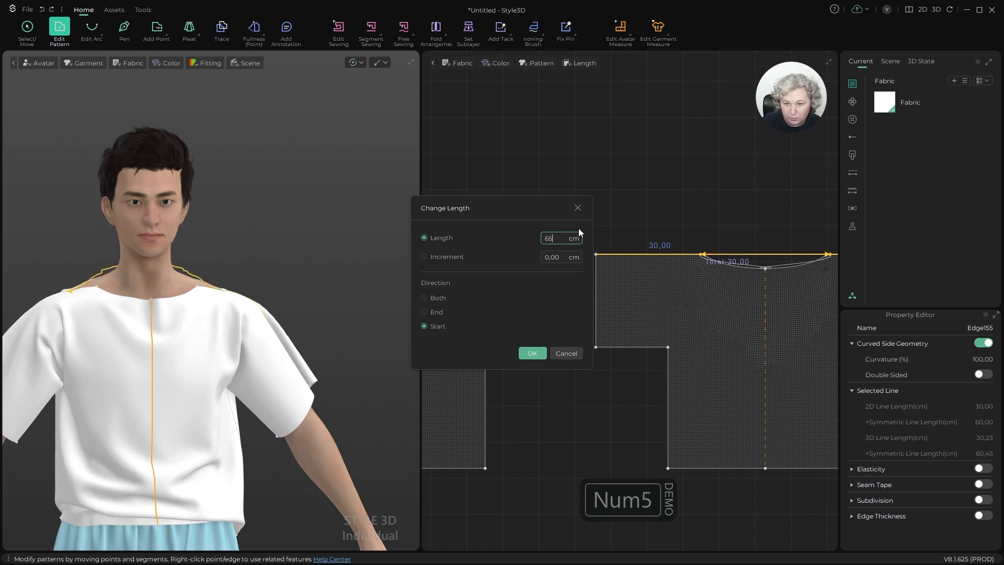
key("Escape")
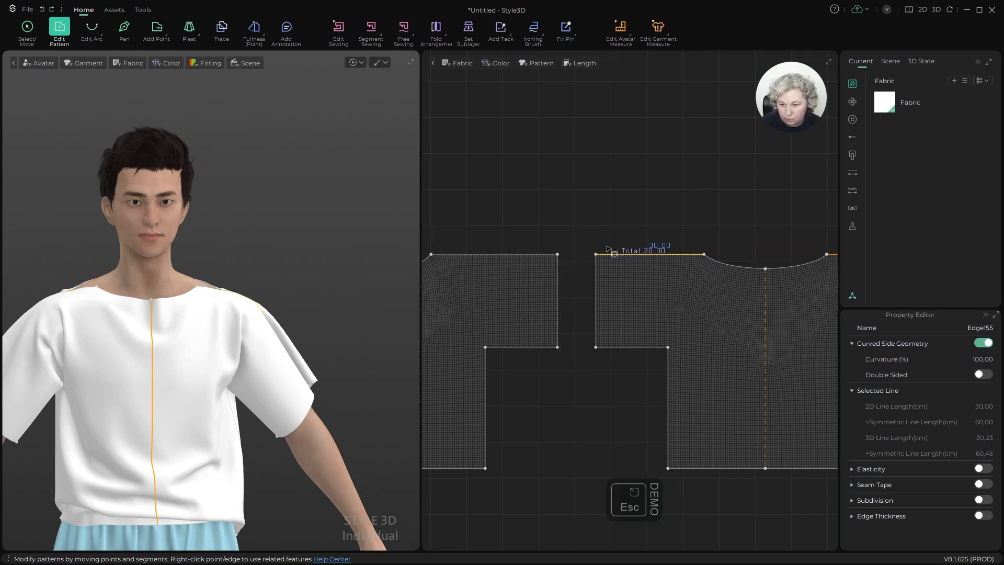
type("q")
type("35")
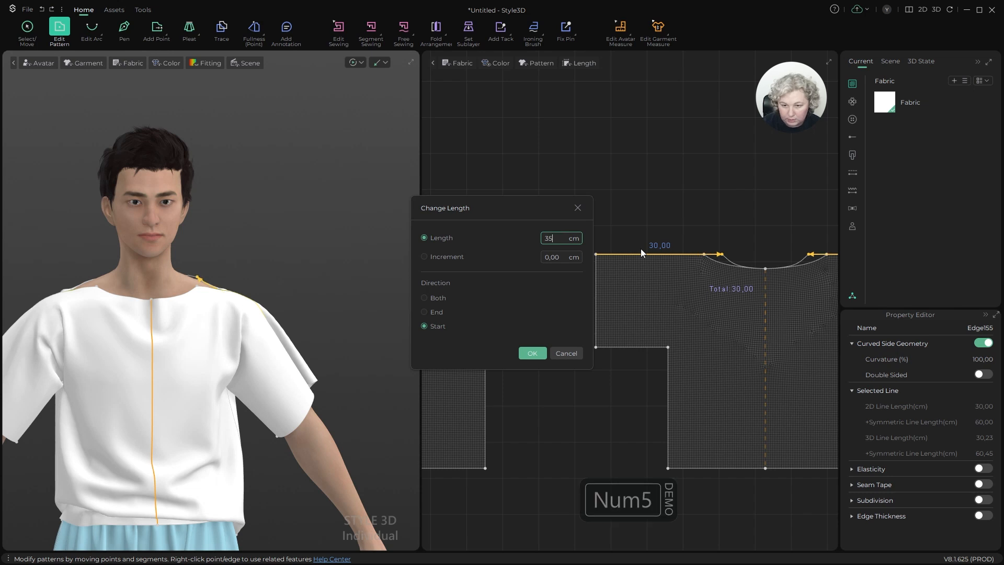
left_click(527, 357)
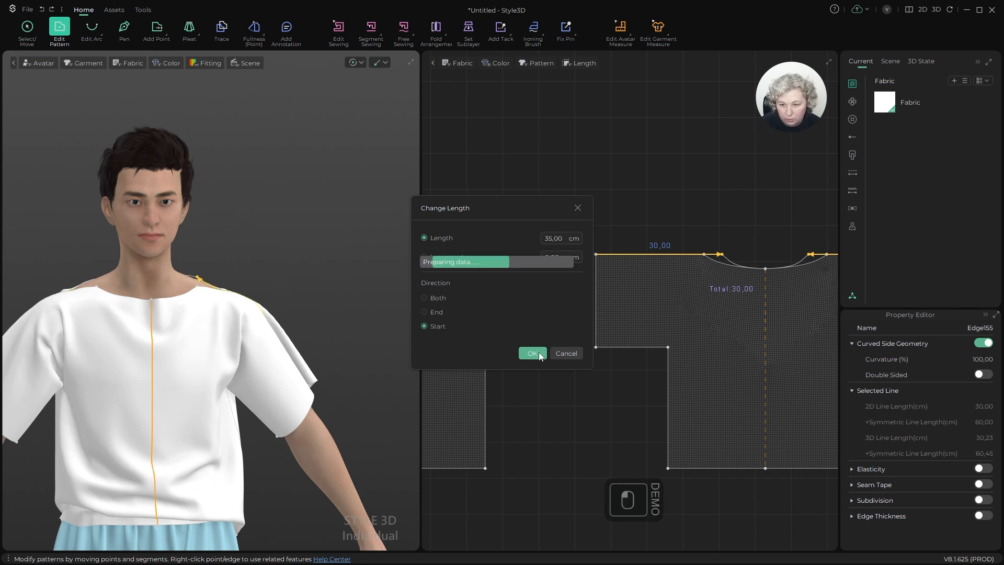
Step: Simulate the top with the narrowed neckline, tug the sleeve fabric and examine the fit from several sides
scroll(709, 245, "down", 2)
scroll(219, 272, "up", 4)
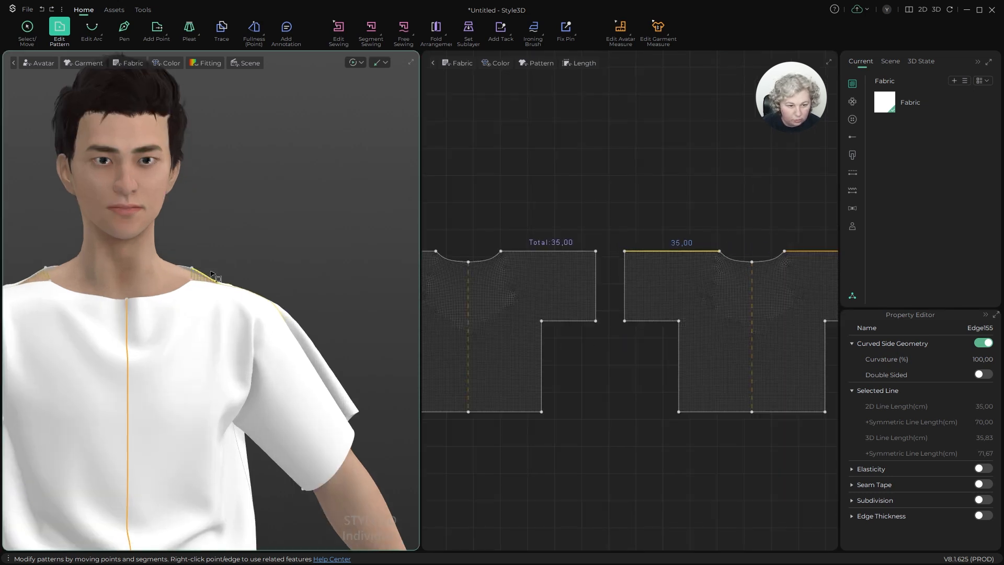
key("space")
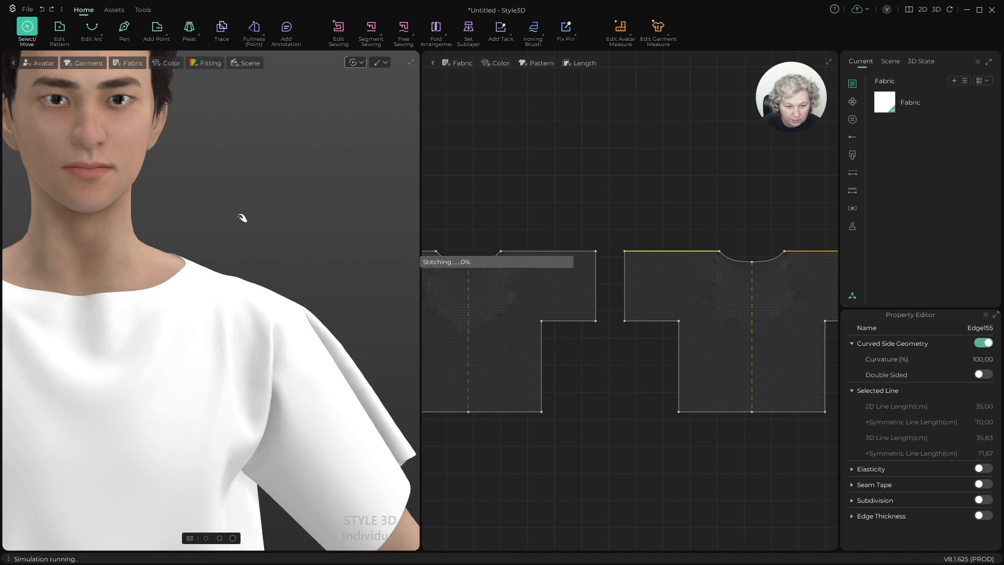
scroll(246, 214, "down", 4)
middle_click_drag(286, 246, 311, 355, "alt")
left_click(328, 359)
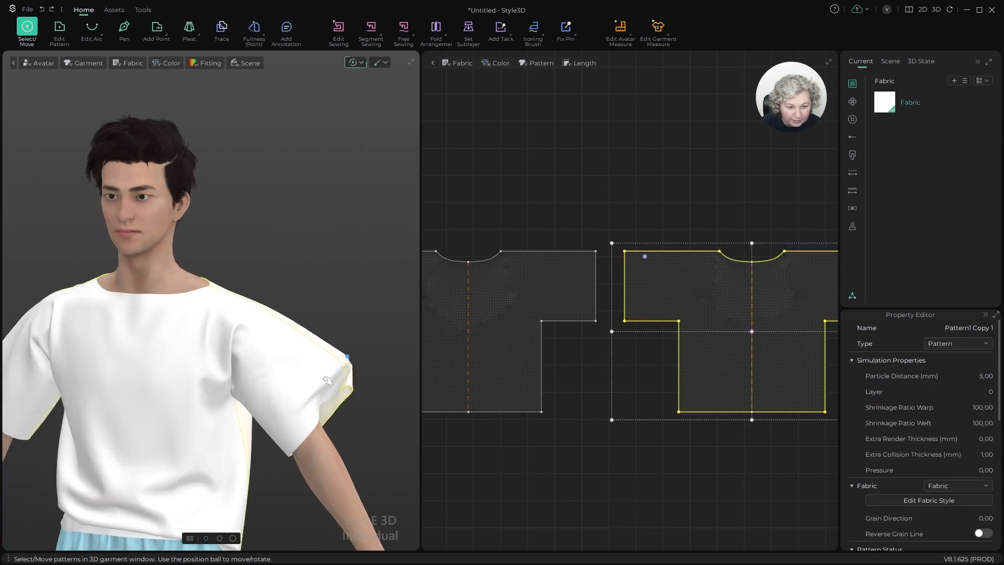
left_click(323, 383)
left_click_drag(322, 385, 329, 390, "alt")
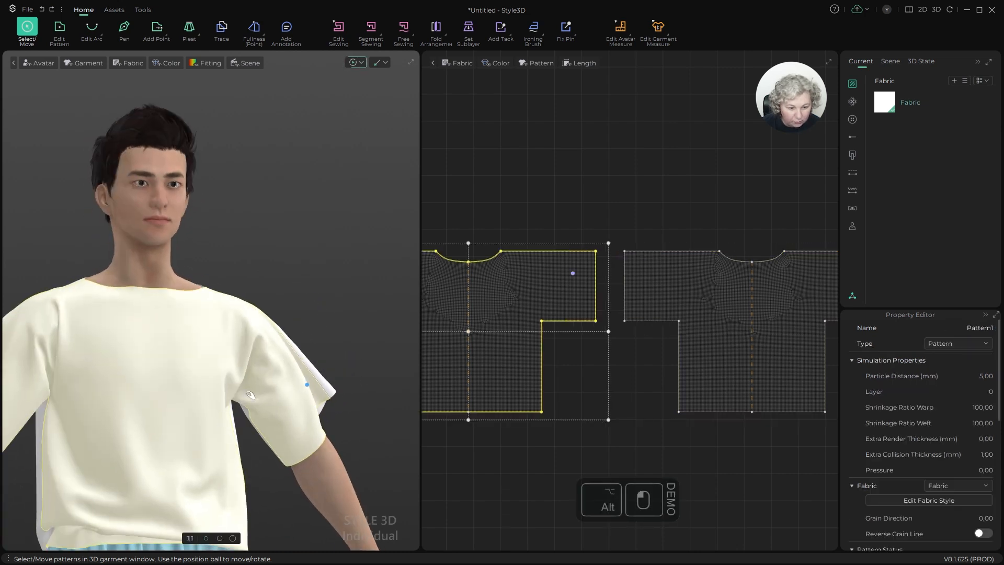
left_click_drag(149, 400, 214, 421, "alt")
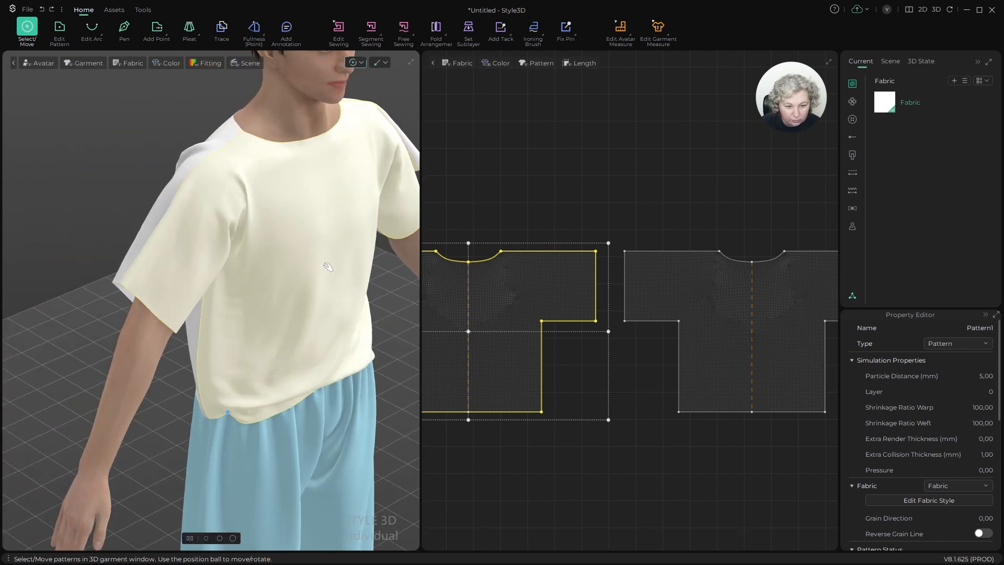
scroll(315, 275, "down", 3)
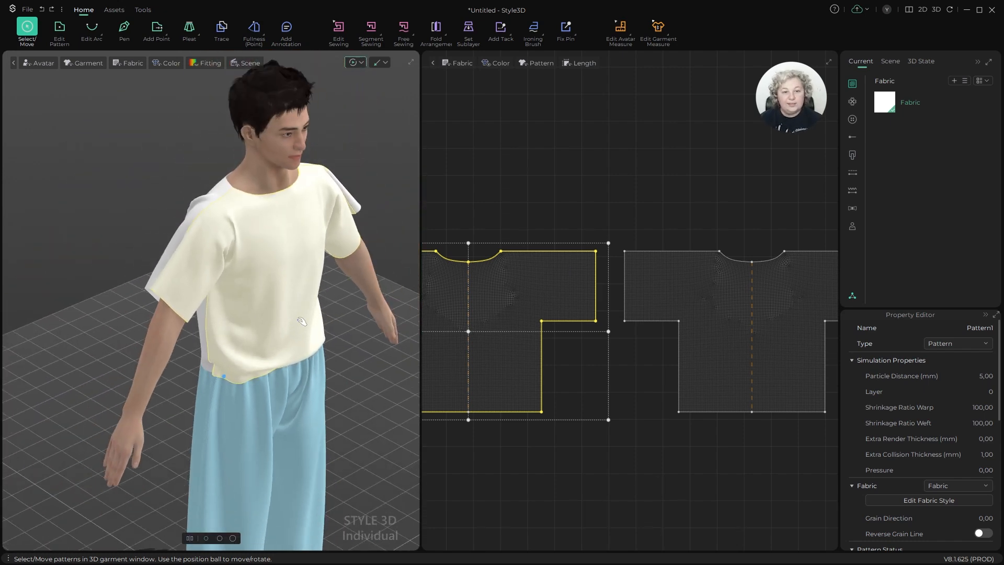
left_click_drag(302, 321, 352, 288, "alt")
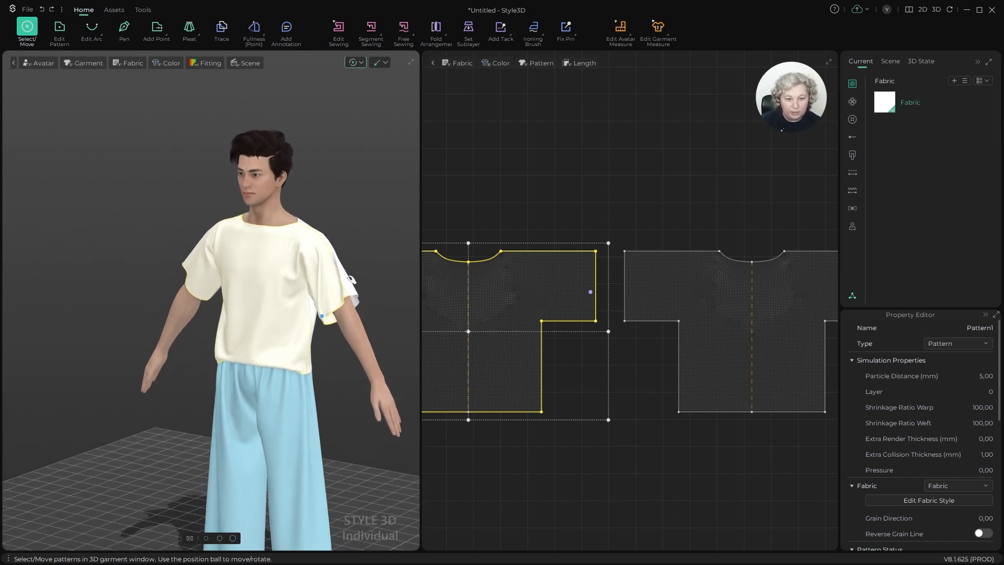
Step: Tug the back piece's sleeve fabric, inspect the draped top with the pants, and stop the simulation
left_click(358, 293)
scroll(359, 265, "up", 3)
left_click_drag(292, 261, 340, 256, "alt")
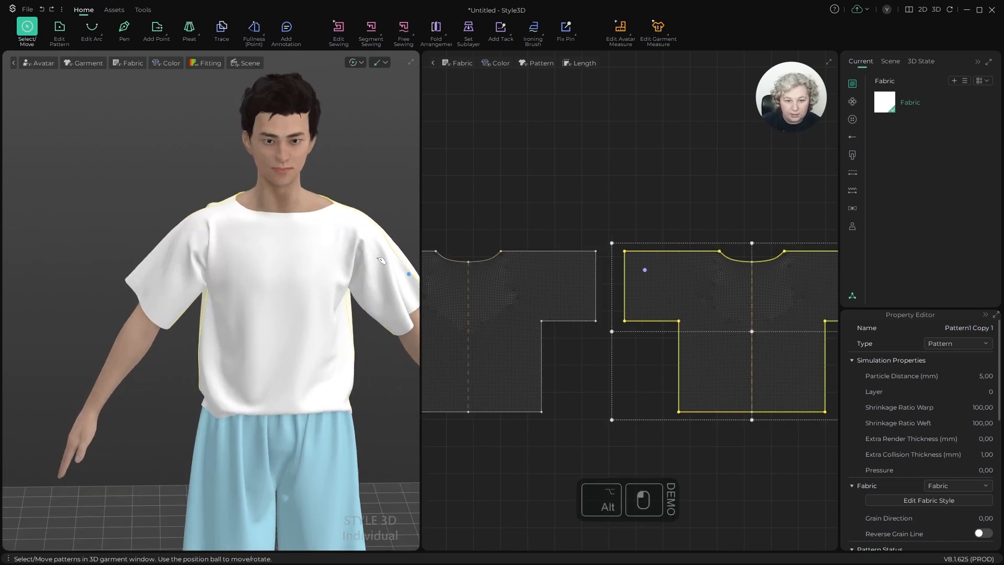
right_click_drag(277, 230, 304, 219, "alt")
right_click_drag(586, 154, 678, 193, "alt")
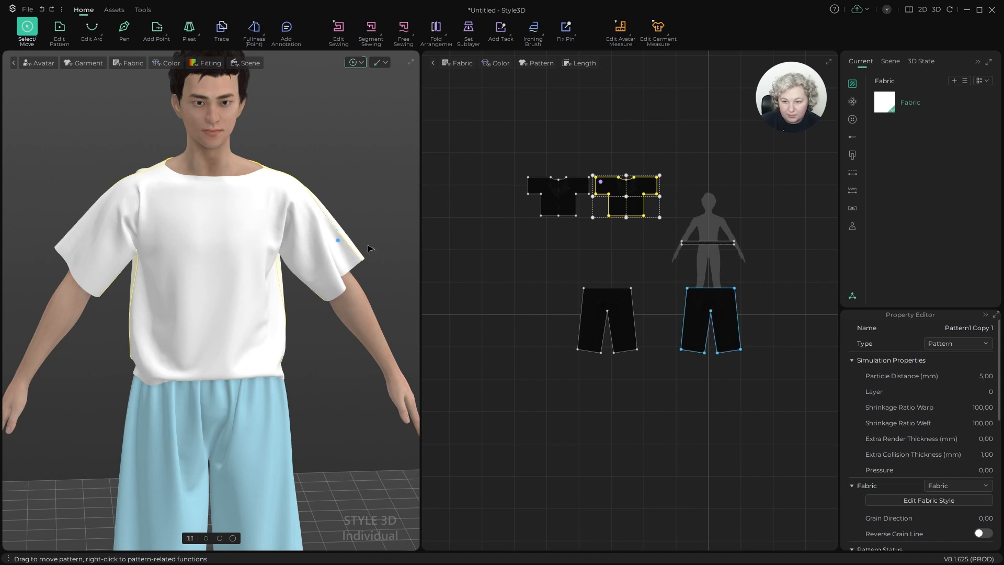
scroll(308, 342, "up", 3)
left_click_drag(342, 348, 327, 335, "alt")
scroll(229, 239, "down", 5)
mouse_move(228, 244)
left_mouse_down("alt")
mouse_move(283, 280)
mouse_move(331, 266)
mouse_move(235, 251)
left_mouse_up("alt")
key("space")
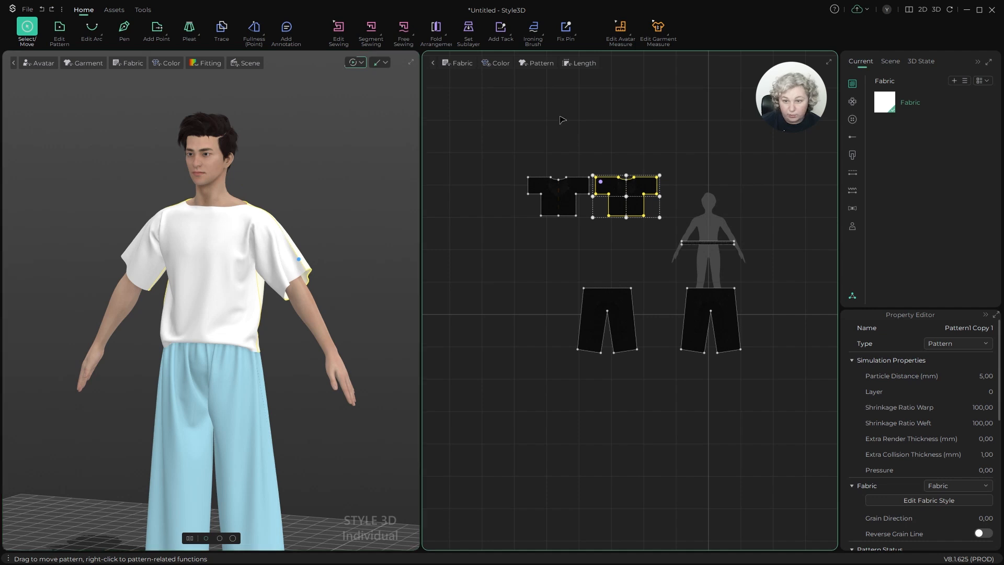
Step: Delete all garment pattern pieces, including the top's front and back, both pants pieces and the waistband
left_click(520, 153)
key("space")
left_click(505, 130)
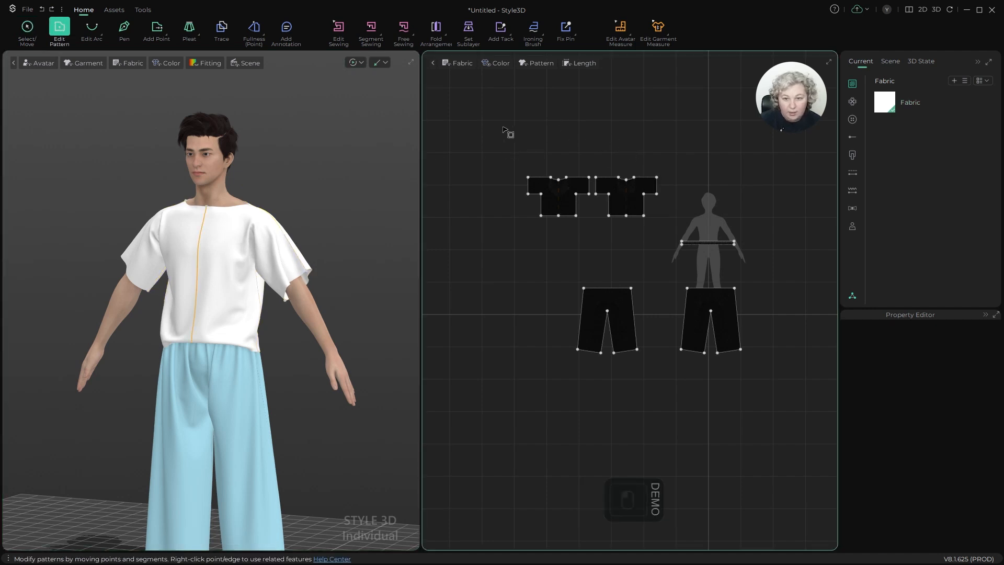
key("a")
left_click_drag(486, 134, 839, 499)
left_click_drag(811, 445, 811, 445)
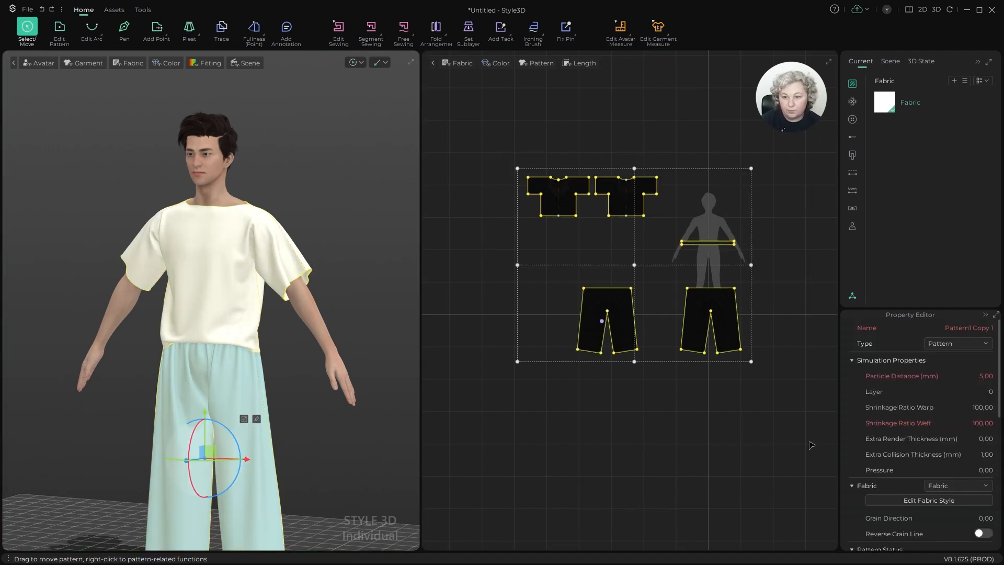
key("Delete")
Step: Examine the bare avatar's torso, hips and legs from the front and the side
scroll(188, 222, "up", 5)
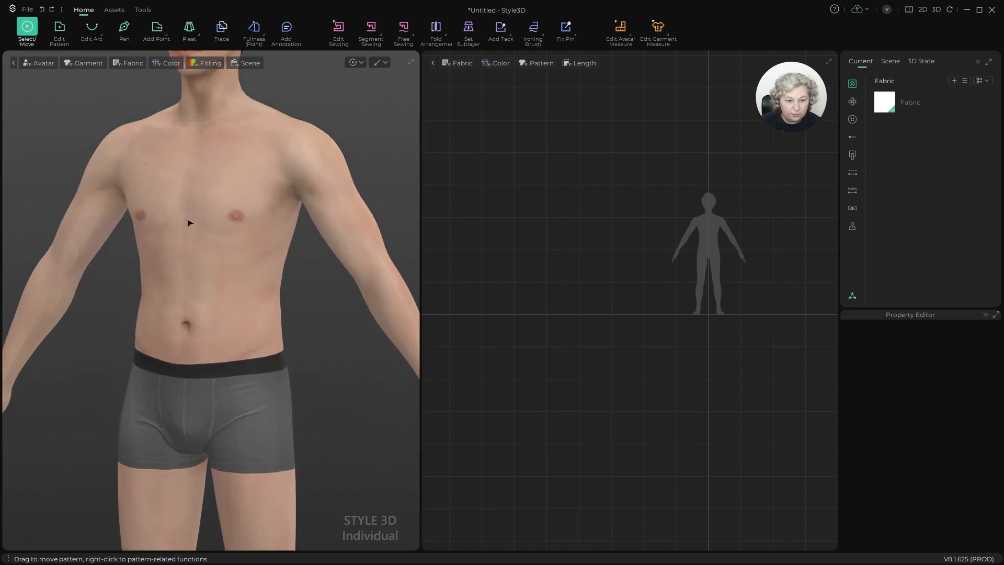
left_click_drag(189, 222, 214, 220, "alt")
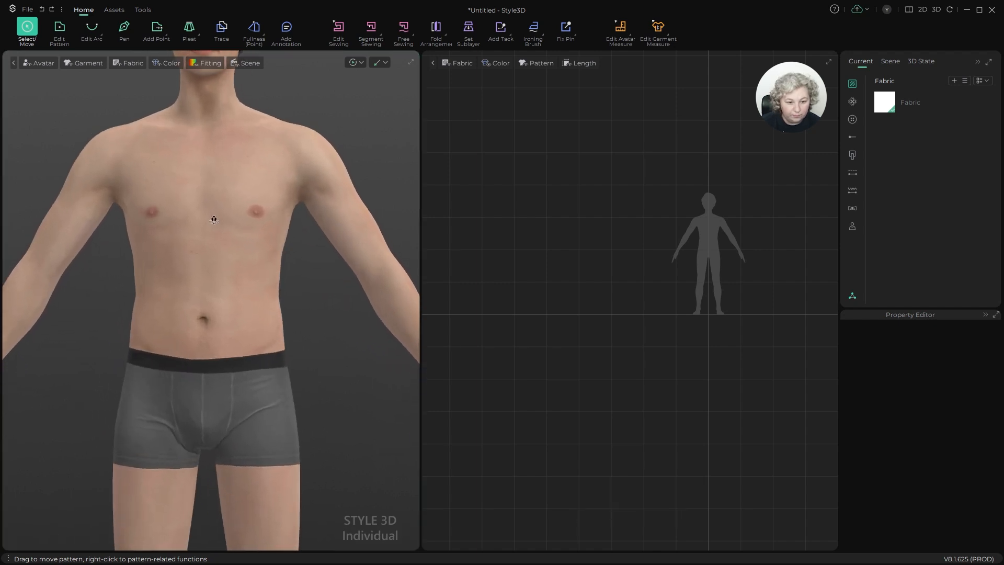
mouse_move(214, 219)
right_mouse_down()
mouse_move(87, 226)
mouse_move(161, 217)
mouse_move(230, 225)
mouse_move(211, 231)
right_mouse_up()
right_click_drag(268, 351, 330, 303, "alt")
scroll(274, 279, "up", 3)
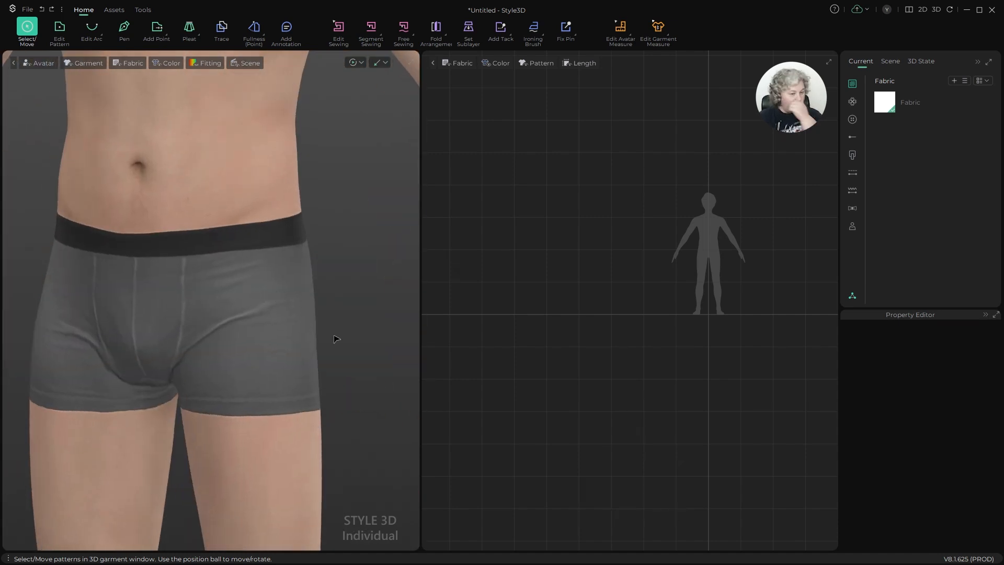
scroll(344, 404, "down", 8)
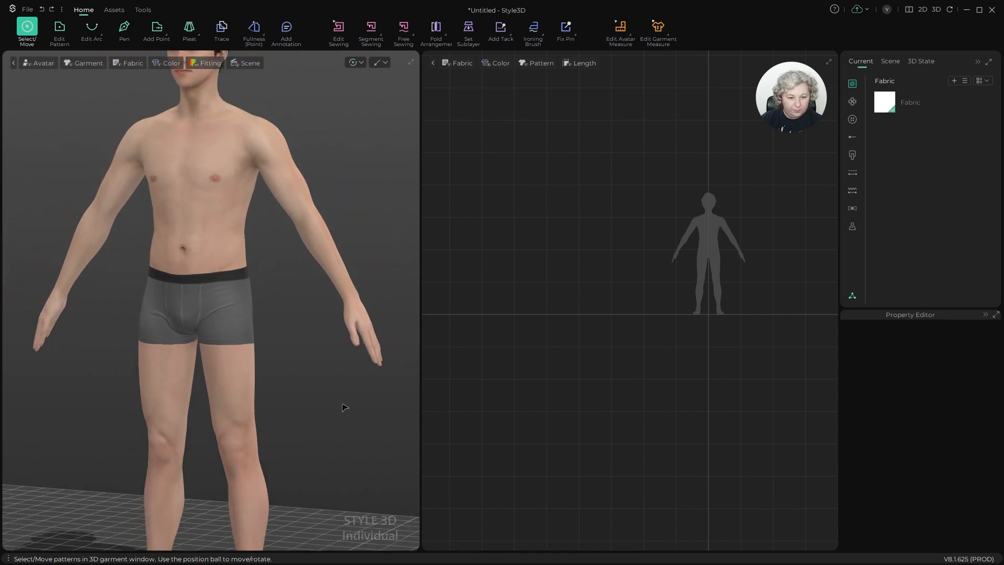
left_click_drag(317, 390, 325, 384, "alt")
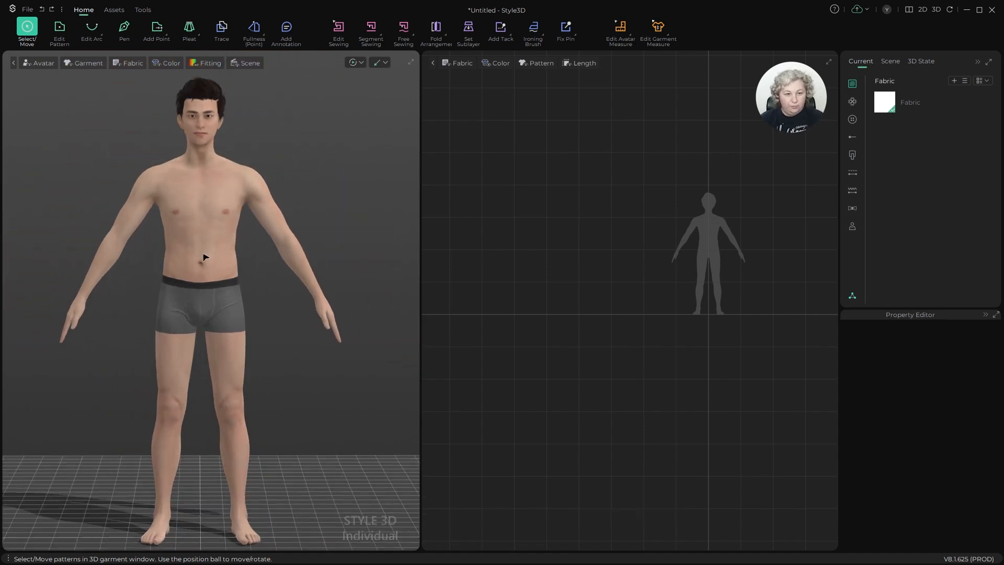
scroll(245, 358, "up", 5)
left_click_drag(245, 359, 306, 368, "alt")
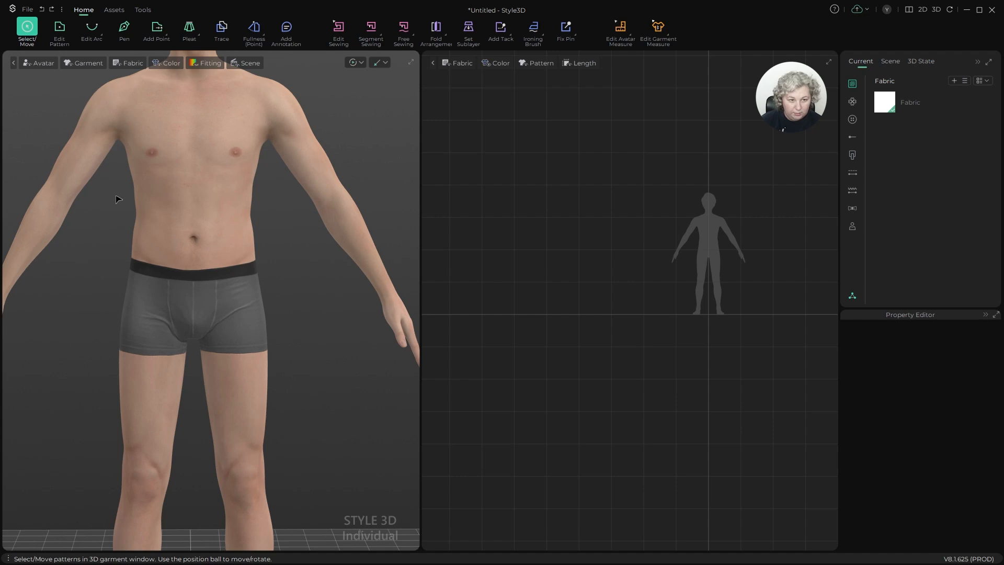
scroll(218, 312, "down", 5)
mouse_move(218, 314)
left_mouse_down("alt")
mouse_move(152, 331)
mouse_move(134, 320)
mouse_move(218, 320)
left_mouse_up("alt")
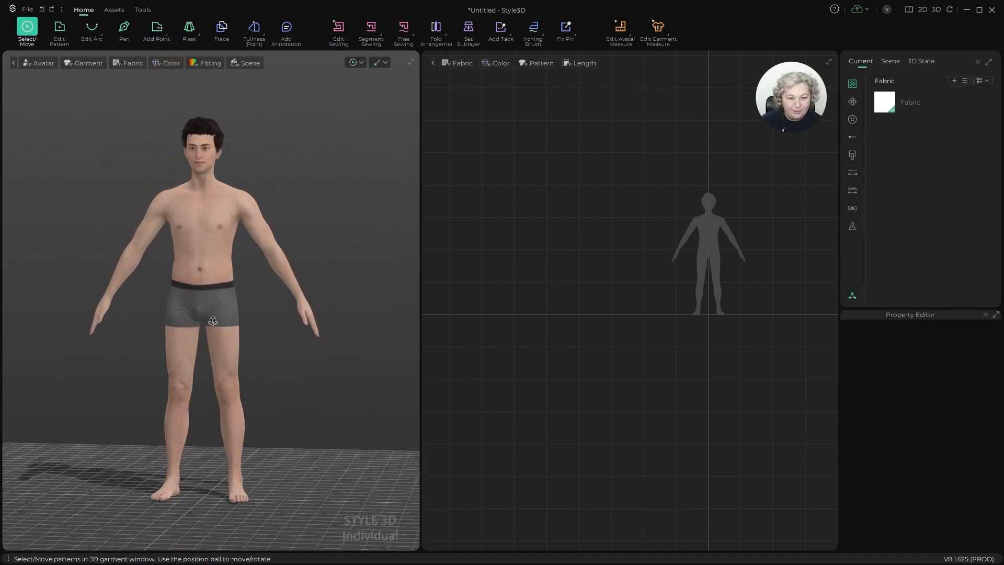
scroll(112, 270, "up", 3)
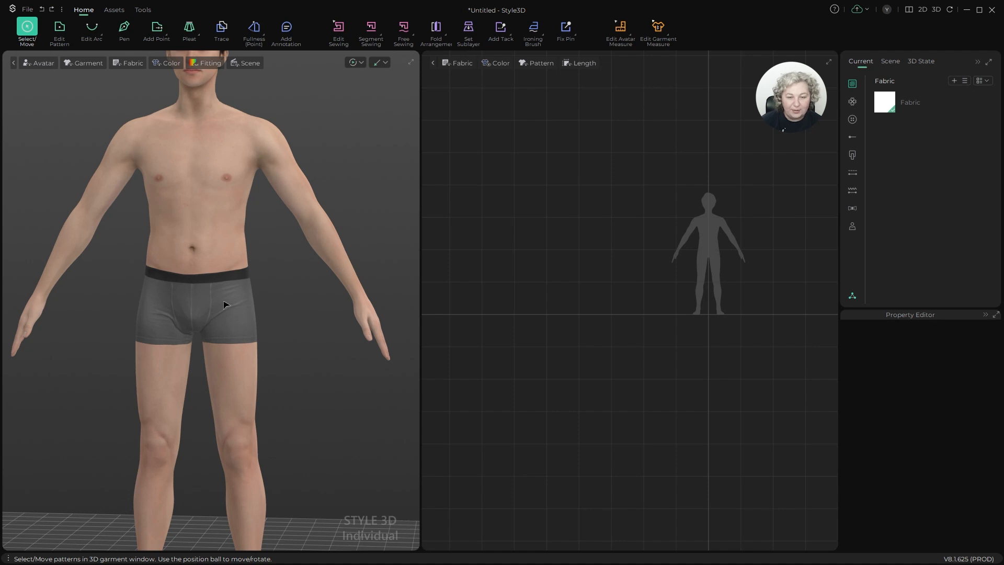
scroll(219, 305, "up", 2)
scroll(284, 356, "up", 3)
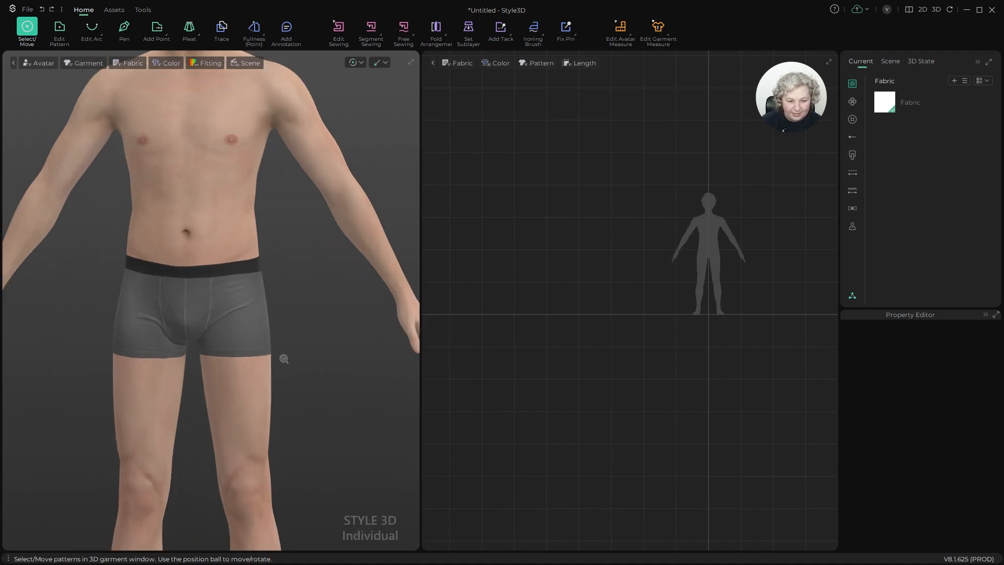
middle_click_drag(295, 382, 307, 246, "alt")
left_click_drag(308, 246, 327, 268, "alt")
scroll(324, 259, "down", 5)
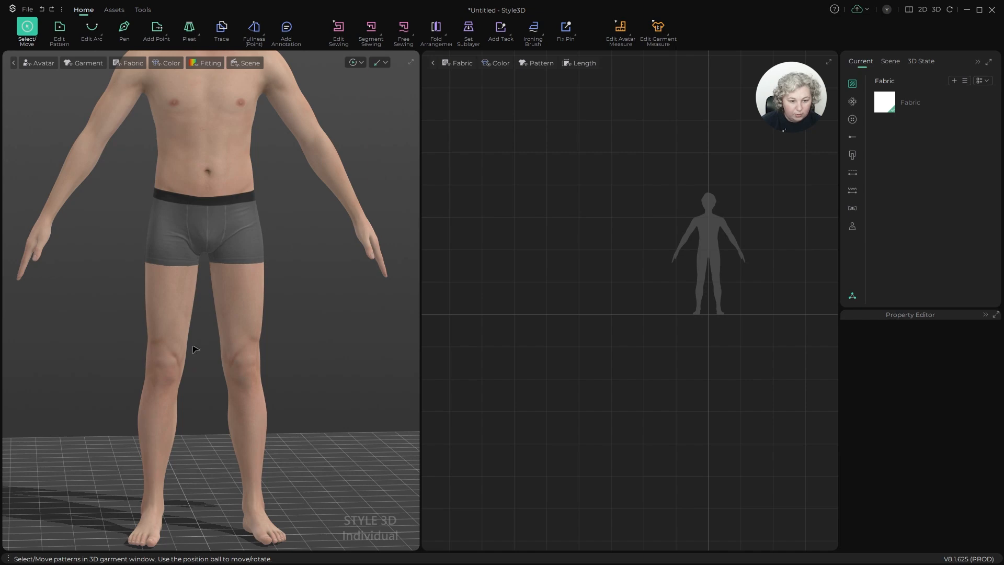
left_click_drag(296, 385, 157, 385, "alt")
Step: Draw a rectangular leg pattern about 72 cm tall beside the avatar silhouette's leg, from hand height down to the lower calf
scroll(730, 282, "up", 5)
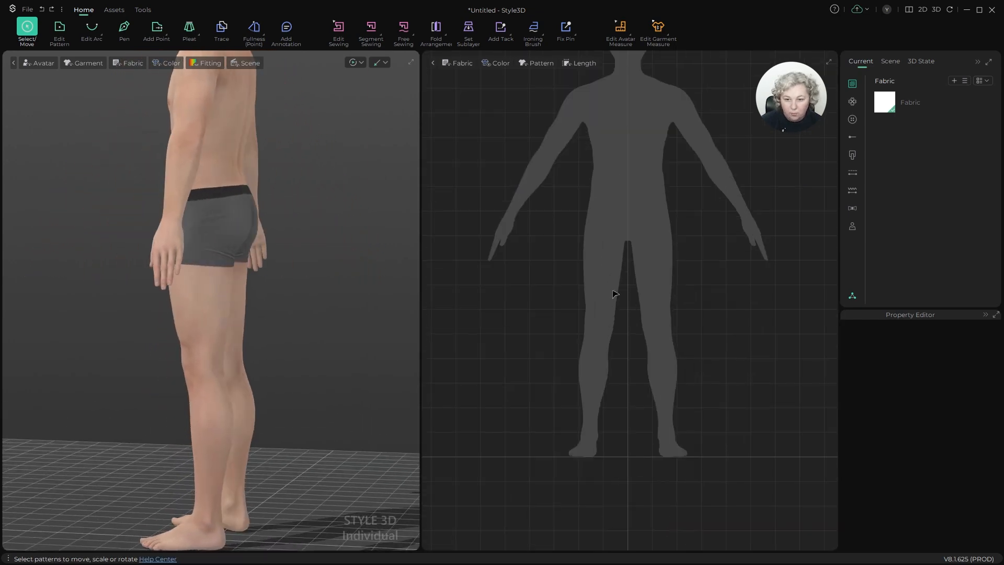
key("s")
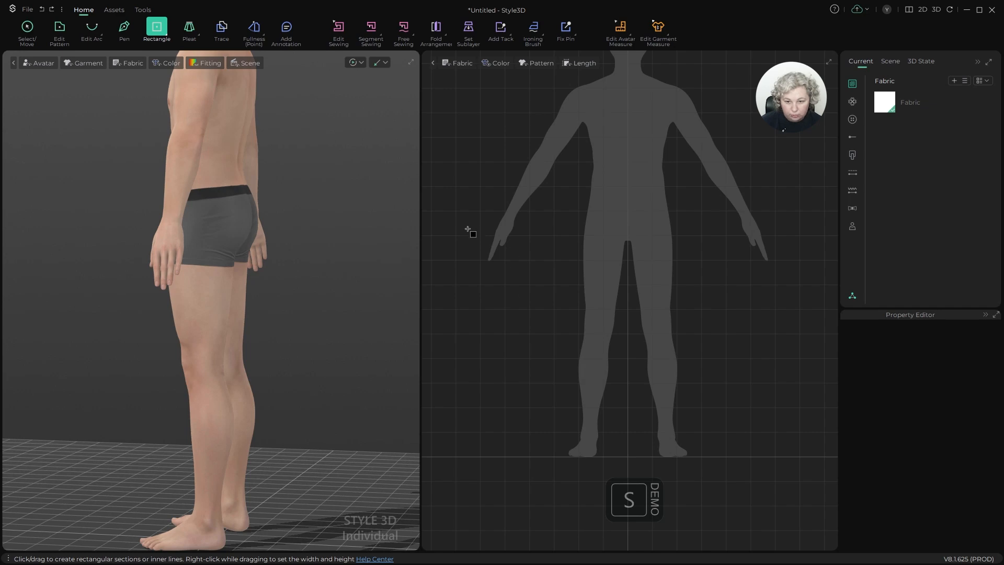
mouse_move(468, 229)
left_mouse_down()
mouse_move(599, 434)
mouse_move(611, 407)
left_mouse_up()
key("a")
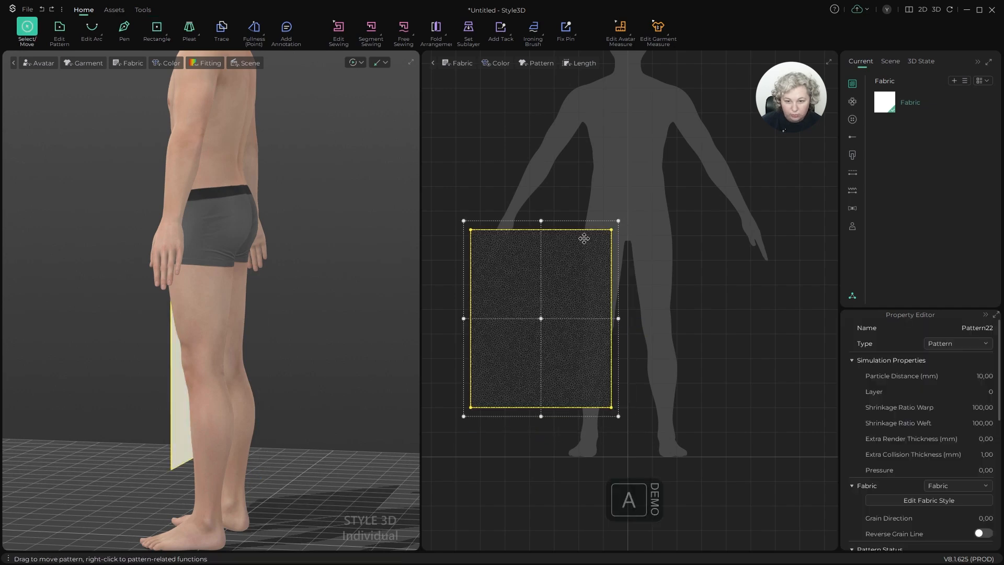
scroll(224, 261, "down", 3)
scroll(225, 261, "down", 2)
mouse_move(224, 262)
left_mouse_down("alt")
mouse_move(269, 263)
mouse_move(226, 262)
left_mouse_up("alt")
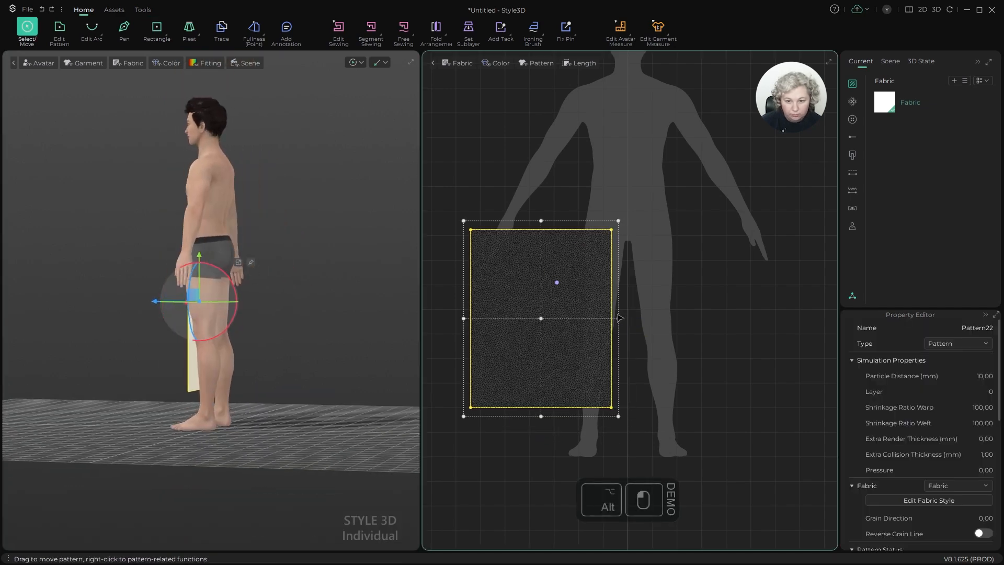
Step: Scale the rectangular leg pattern horizontally to a width of 50 cm
scroll(608, 328, "up", 3)
left_click_drag(625, 312, 589, 314)
right_click(589, 313)
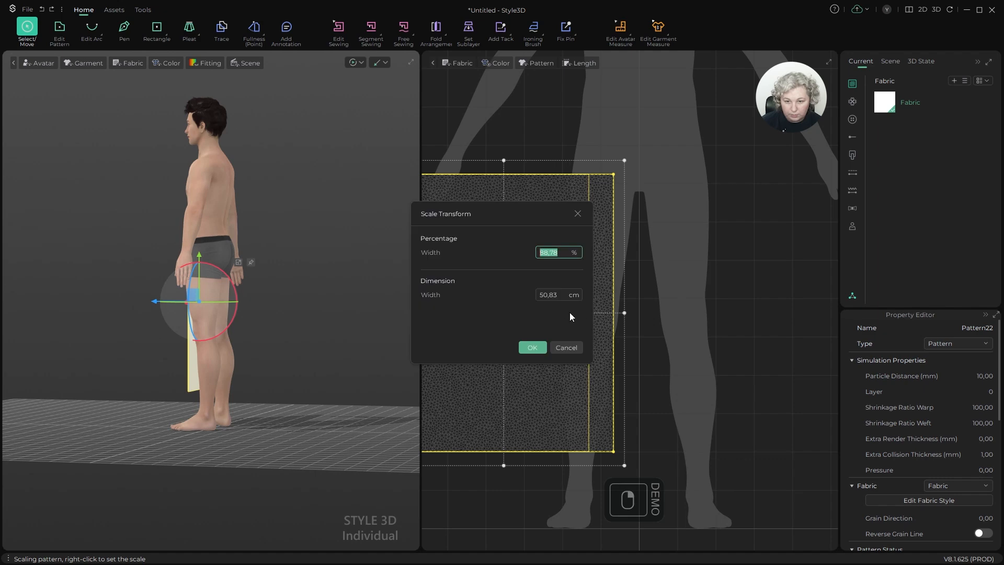
type("50")
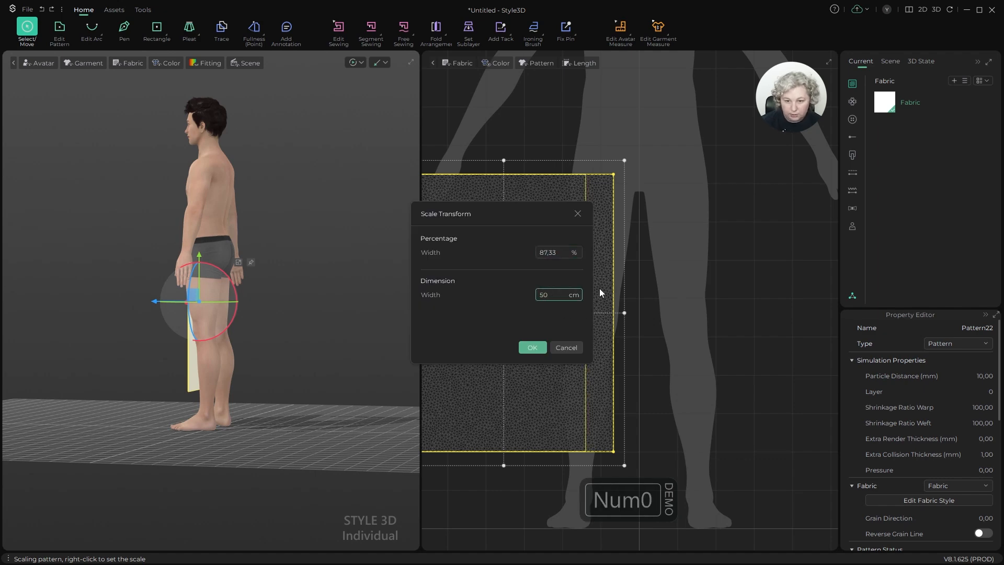
left_click(533, 347)
key("a")
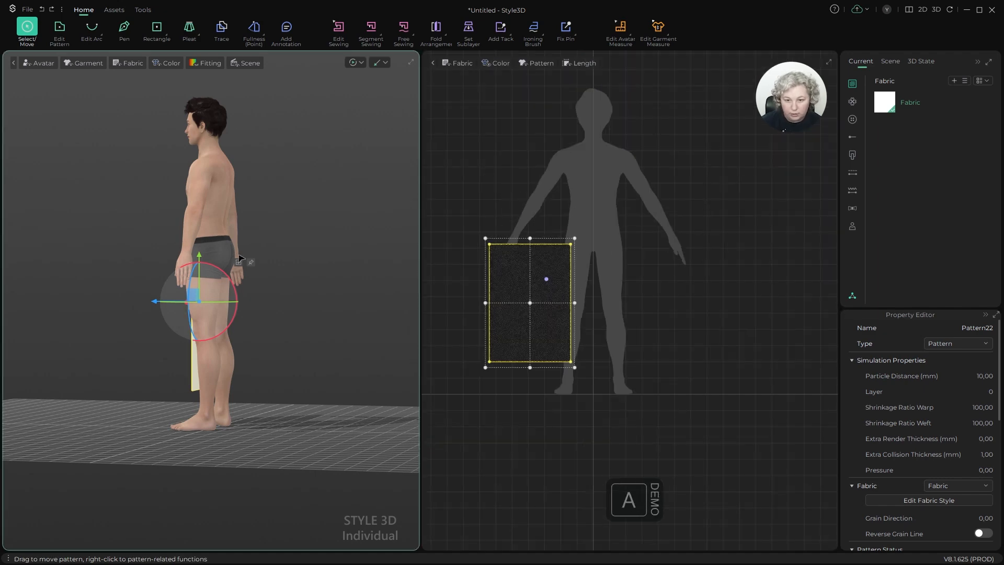
Step: Arrange the rectangle around the avatar's left leg using the arrangement point on the leg's outer side
left_click_drag(249, 276, 272, 272, "alt")
scroll(254, 298, "up", 3)
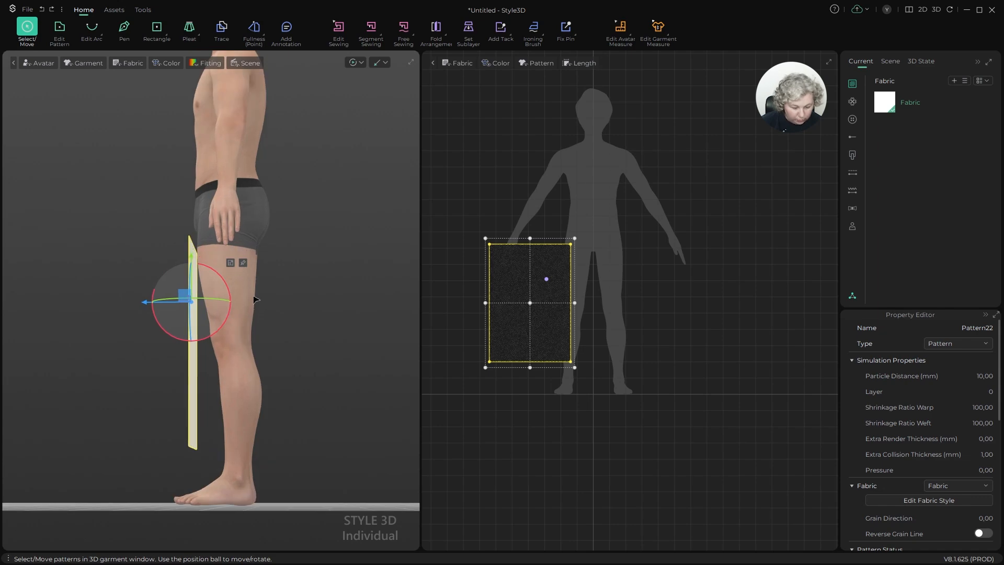
key("shift+f")
left_click(227, 339)
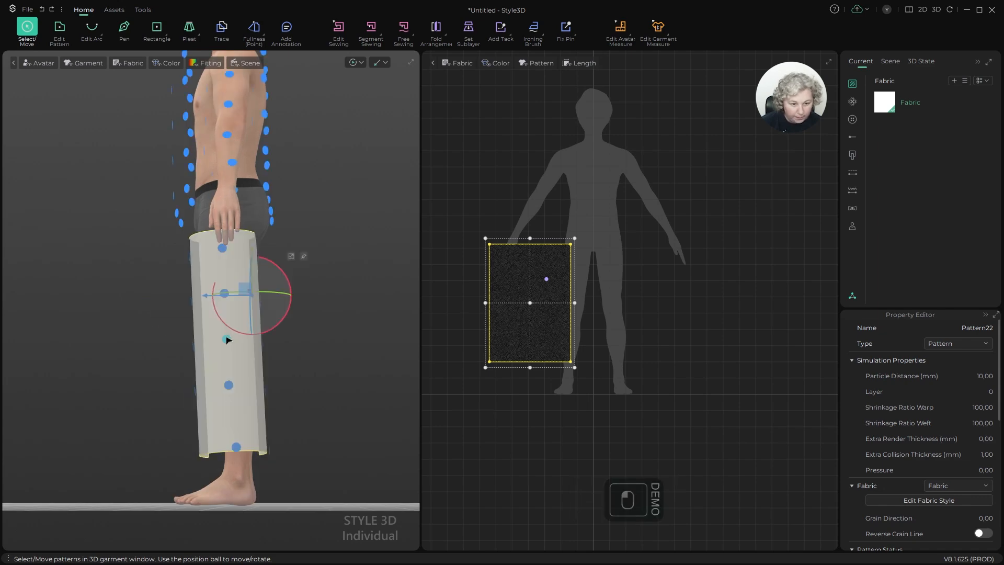
left_click_drag(226, 339, 437, 265, "alt")
scroll(273, 263, "up", 3)
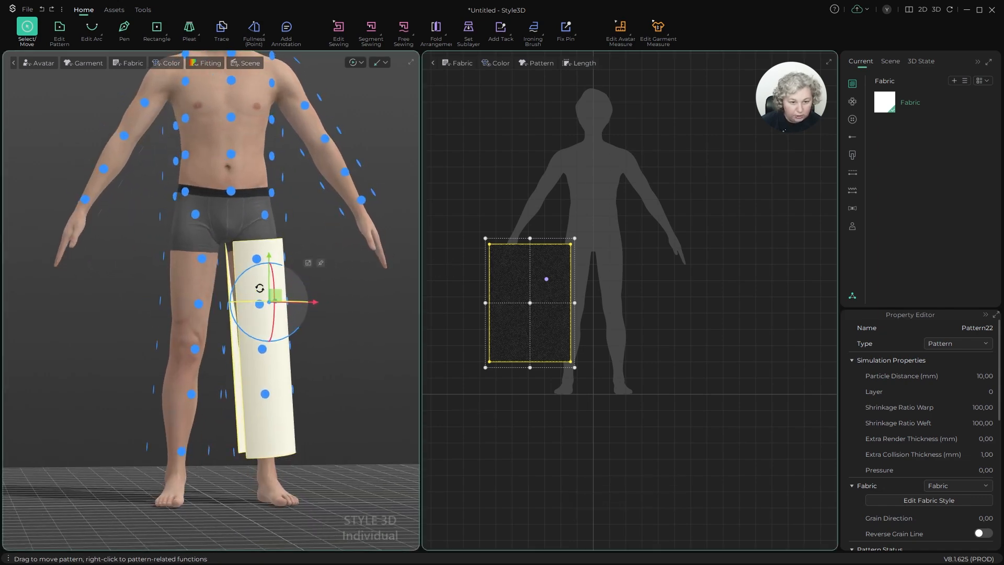
scroll(367, 242, "down", 3)
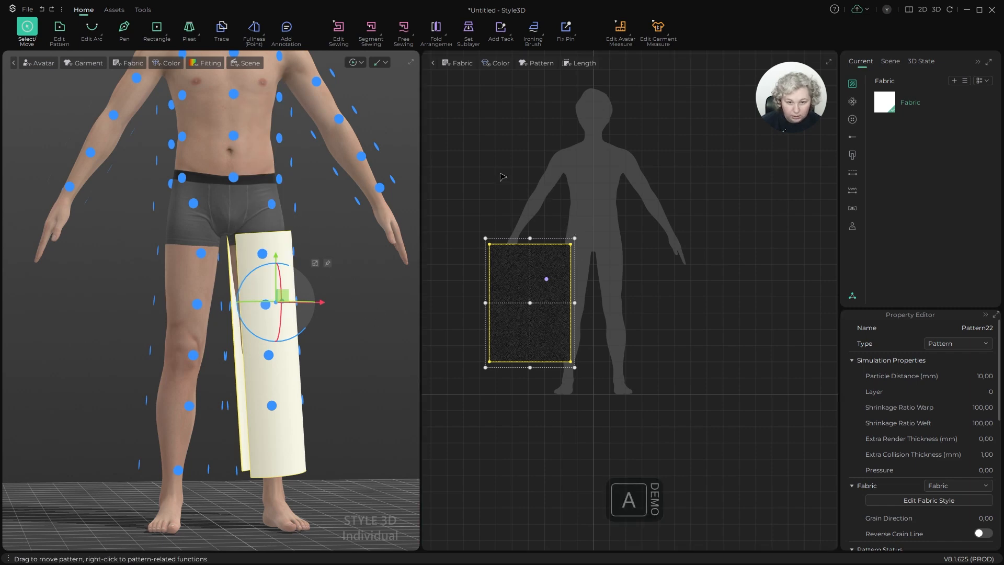
Step: Sew the rectangle's two long vertical edges together with segment sewing to close it into a leg tube
left_click(503, 177)
scroll(272, 285, "up", 1)
left_click_drag(356, 312, 289, 286, "alt")
left_click(280, 292)
scroll(550, 230, "up", 2)
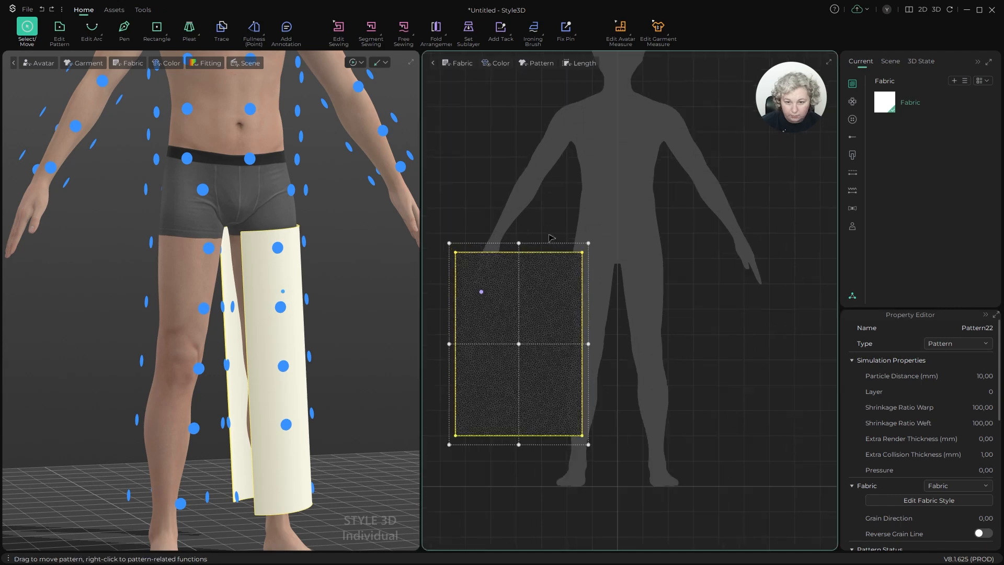
left_click(548, 230)
key("n")
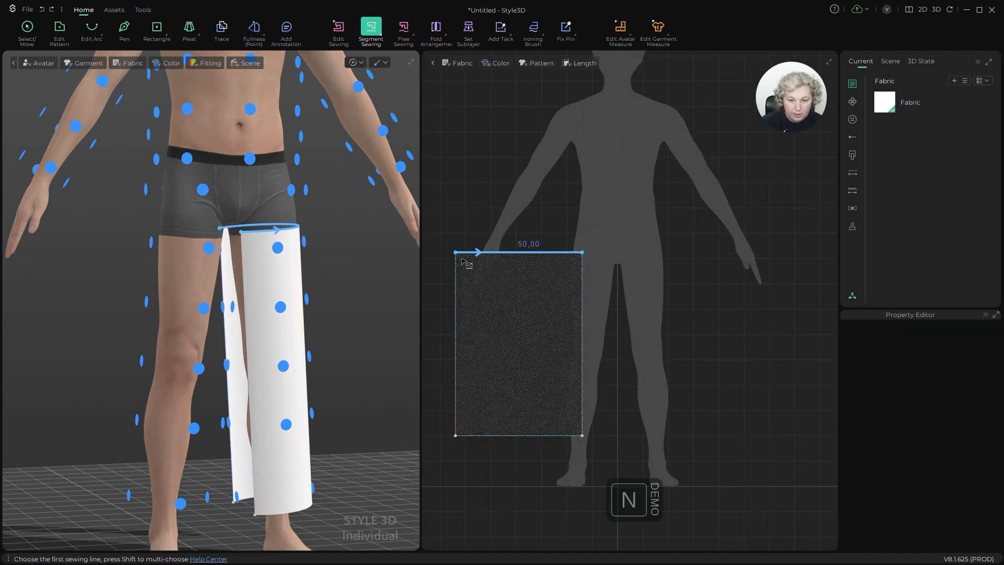
left_click(582, 277)
scroll(365, 224, "up", 3)
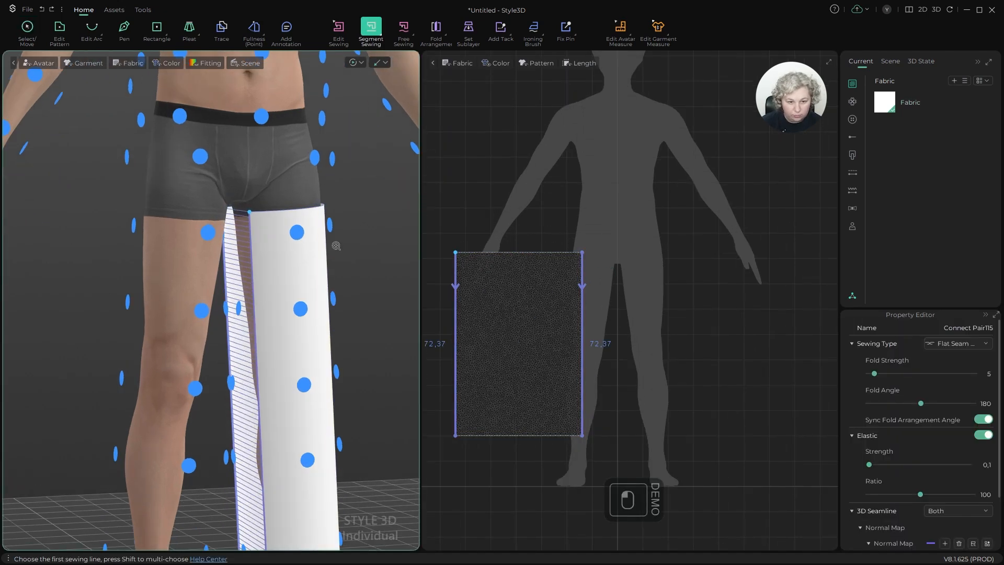
key("a")
scroll(365, 224, "down", 3)
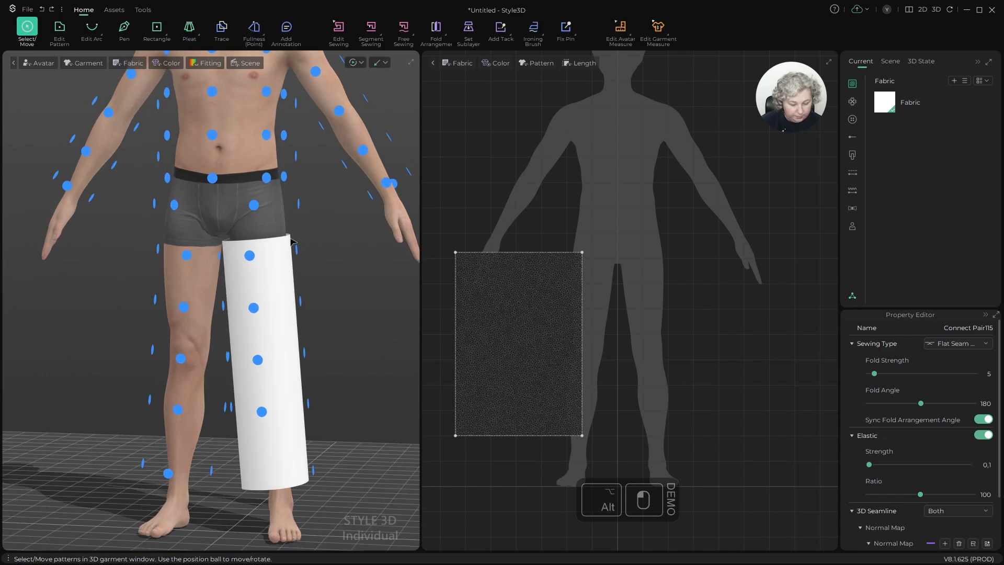
Step: Hide the arrangement points and place a symmetric copy of the leg piece on the opposite side of the silhouette
key("shift+f")
left_click(511, 279)
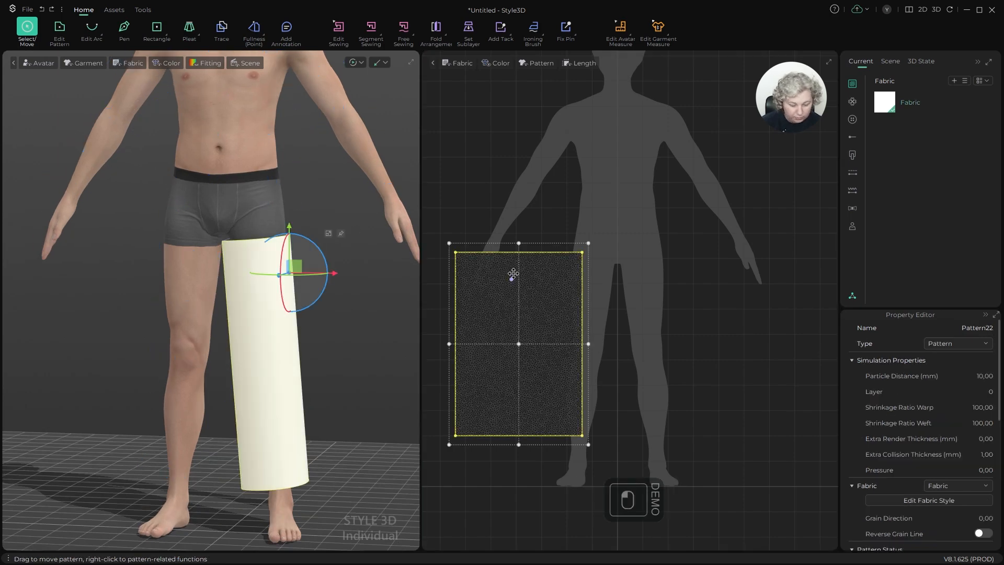
key("ctrl+d")
left_click(701, 345)
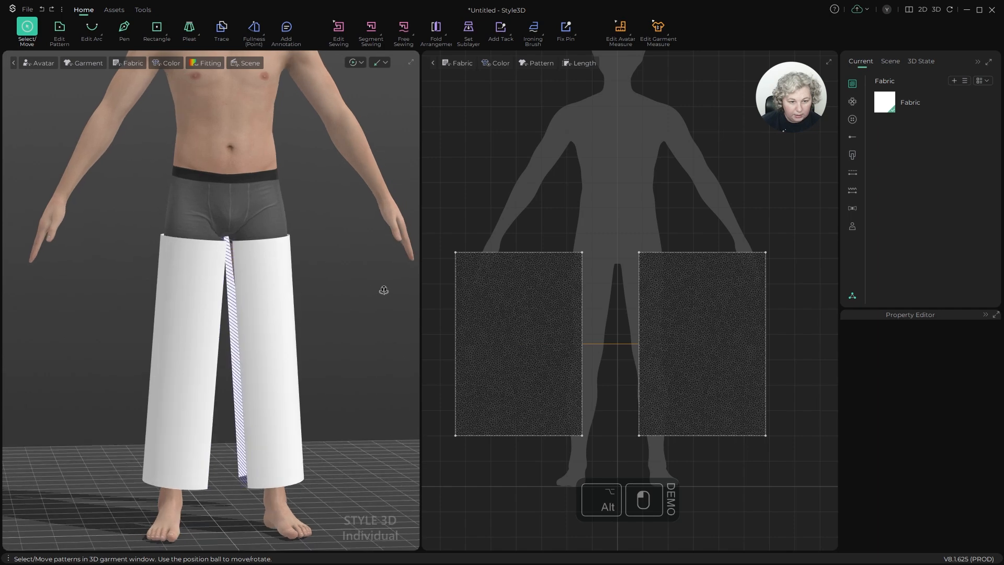
Step: Harden both leg pieces together and open the default fabric's material and physical properties
left_click(264, 284)
left_click(199, 282, "shift")
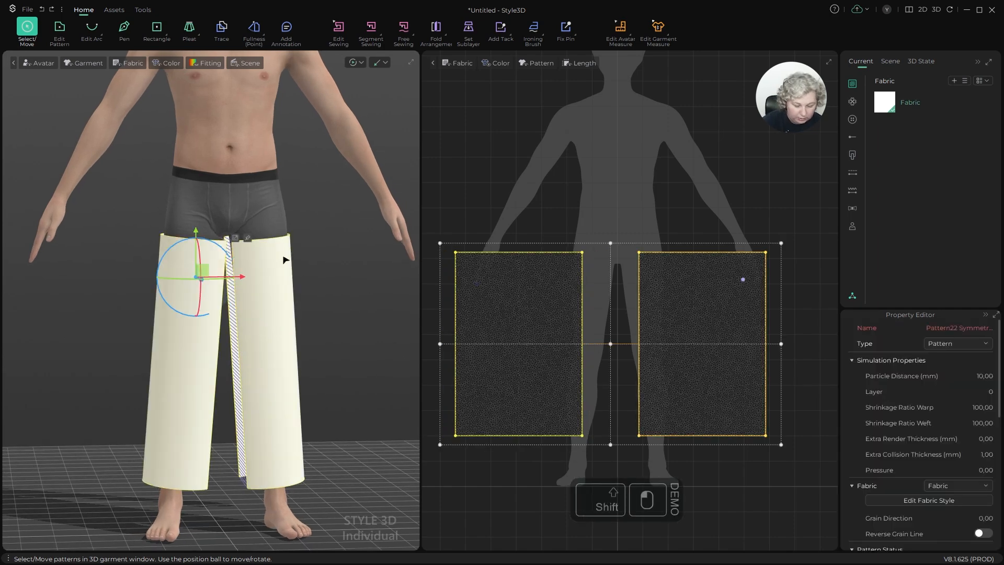
key("ctrl+h")
scroll(264, 242, "up", 5)
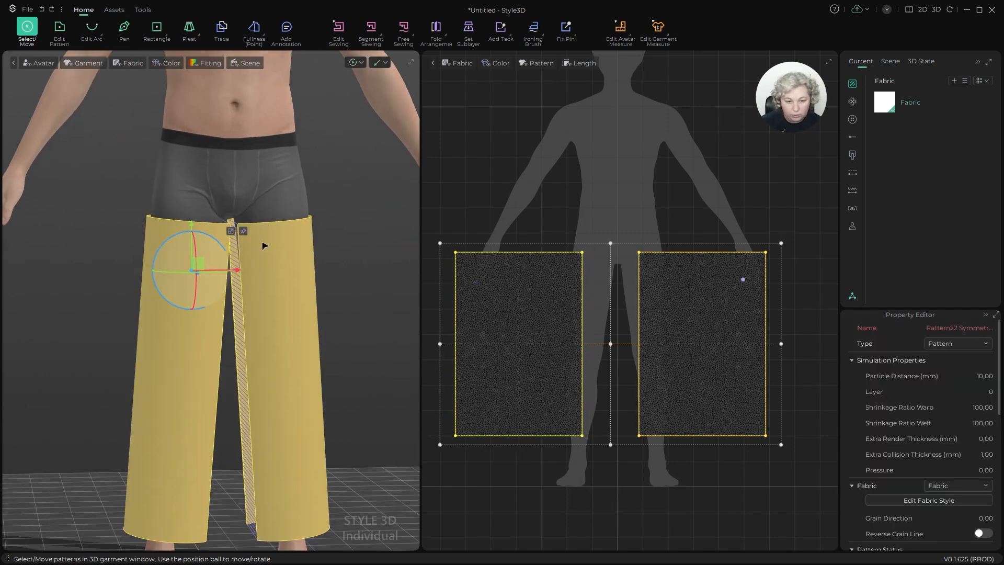
left_click(936, 101)
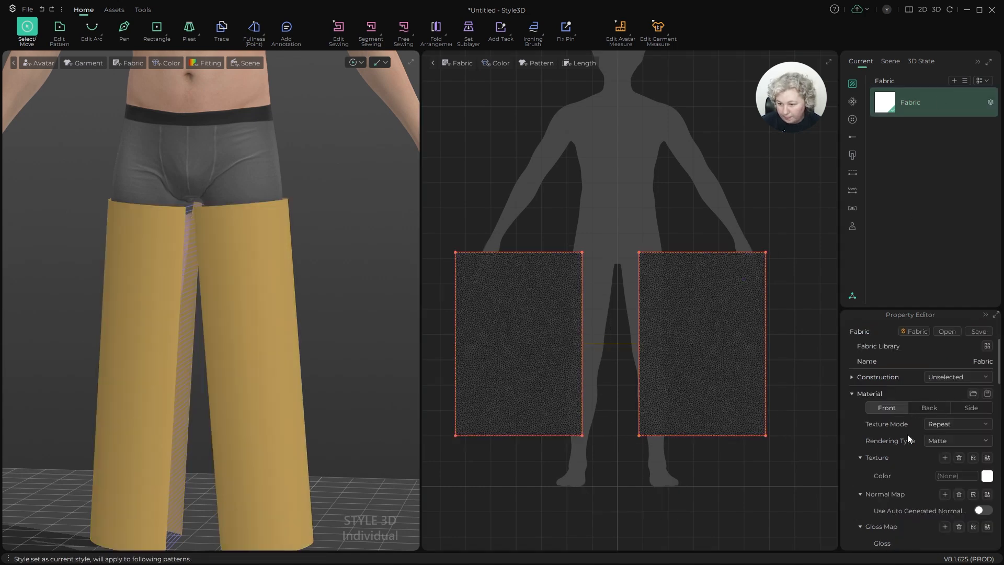
scroll(927, 478, "down", 5)
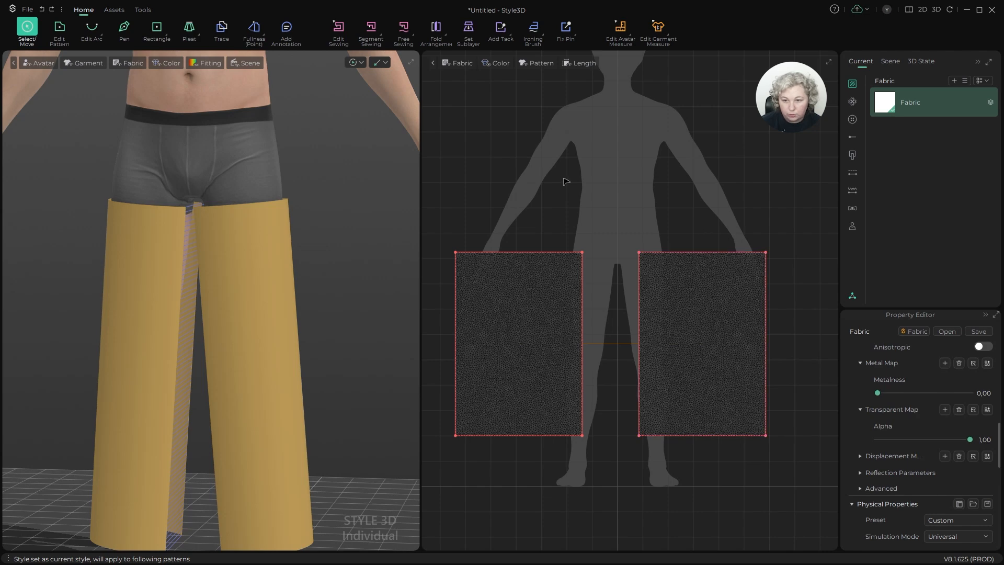
Step: Add fixed pins at the middle of the symmetric leg piece's upper edge
left_click(566, 27)
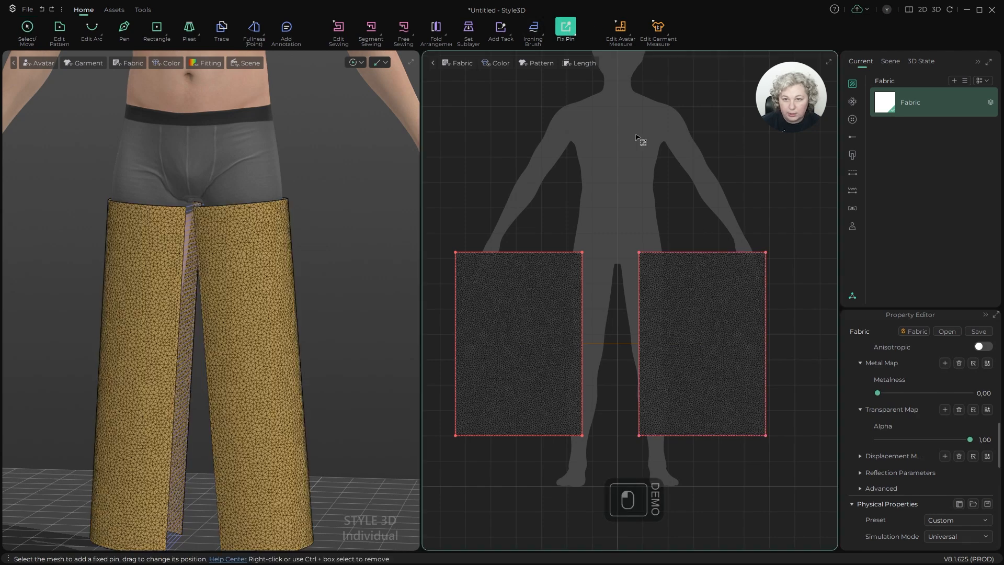
scroll(712, 251, "up", 3)
left_click(695, 244)
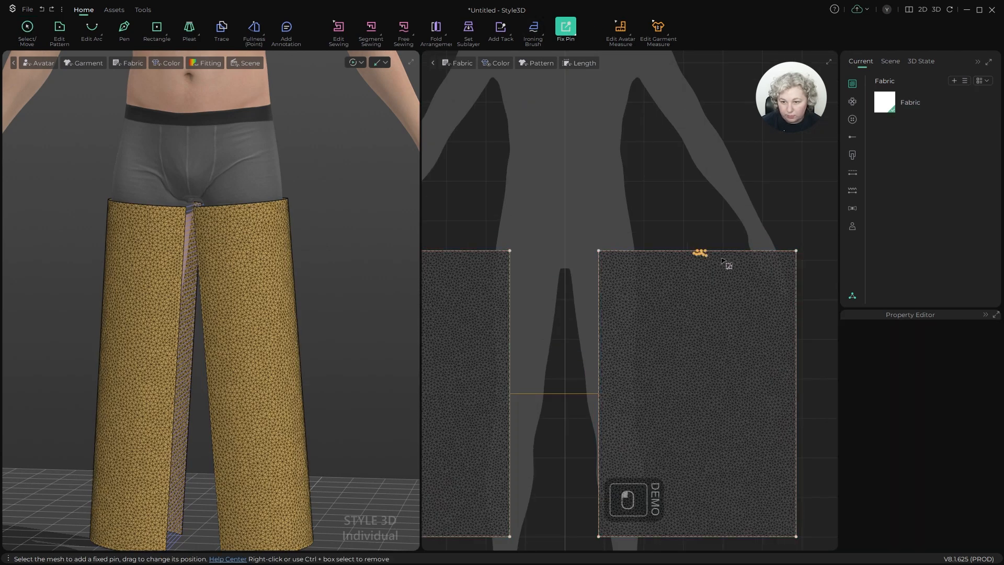
Step: Add fixed pins at the middle of the original leg piece's upper edge
scroll(761, 256, "down", 3)
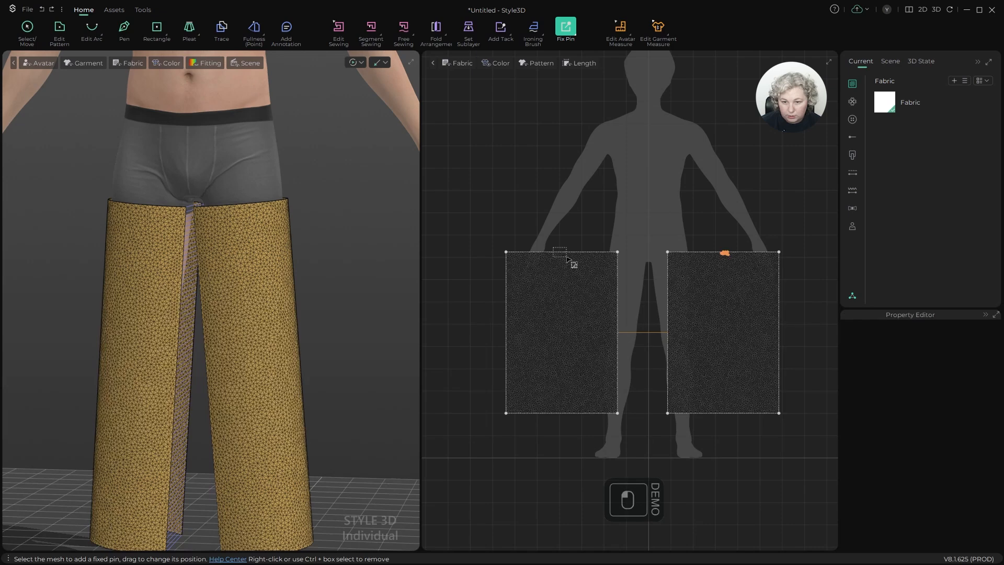
left_click_drag(566, 256, 567, 257)
scroll(244, 248, "up", 3)
left_click_drag(276, 224, 196, 226, "alt")
scroll(386, 205, "down", 3)
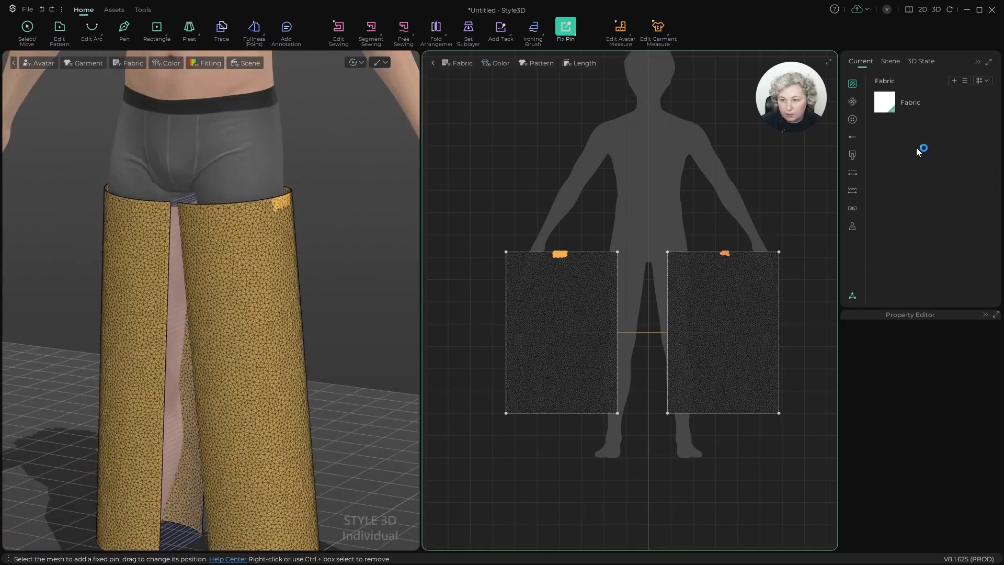
Step: Apply the Cow Leather physical preset to the default fabric of both leg pieces
left_click(914, 97)
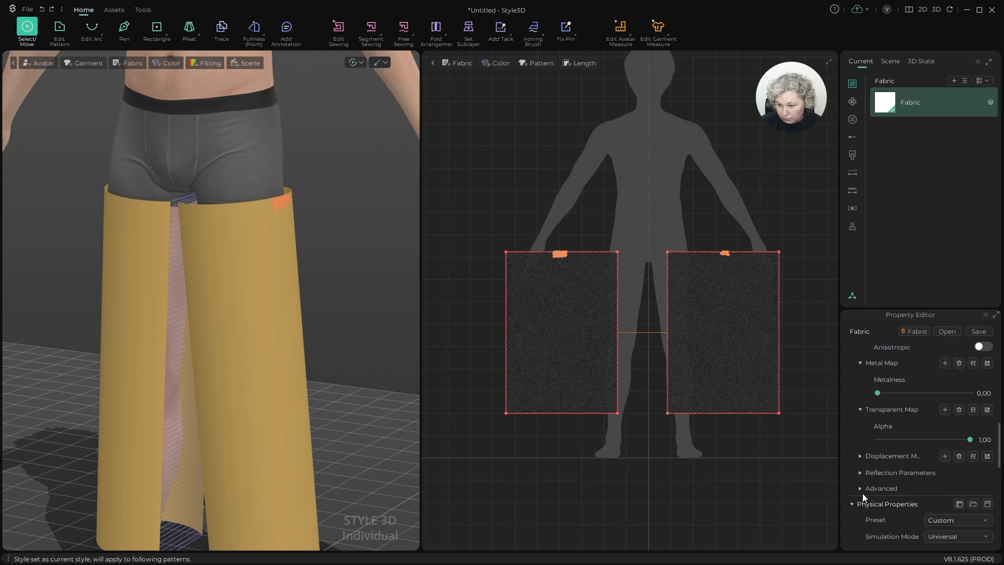
scroll(861, 493, "down", 3)
left_click(959, 394)
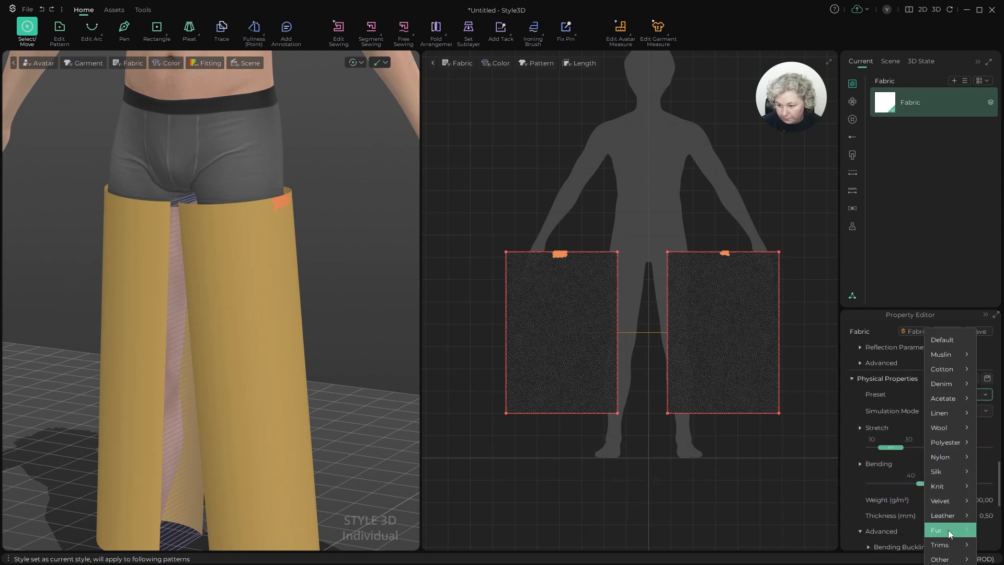
left_click(947, 544)
left_click(887, 530)
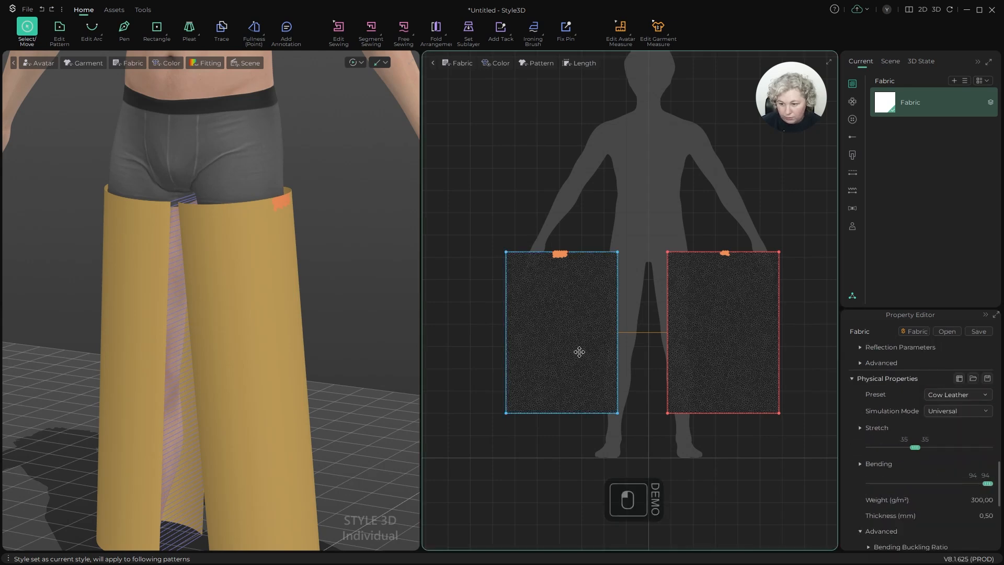
Step: Simulate both pinned leg pieces on the avatar and inspect how they drape around the thighs
key("a")
left_click(291, 205)
scroll(348, 226, "up", 2)
left_click_drag(349, 228, 384, 206, "alt")
key("space")
key("space")
scroll(262, 214, "down", 5)
left_click_drag(262, 215, 246, 274, "alt")
scroll(280, 258, "up", 5)
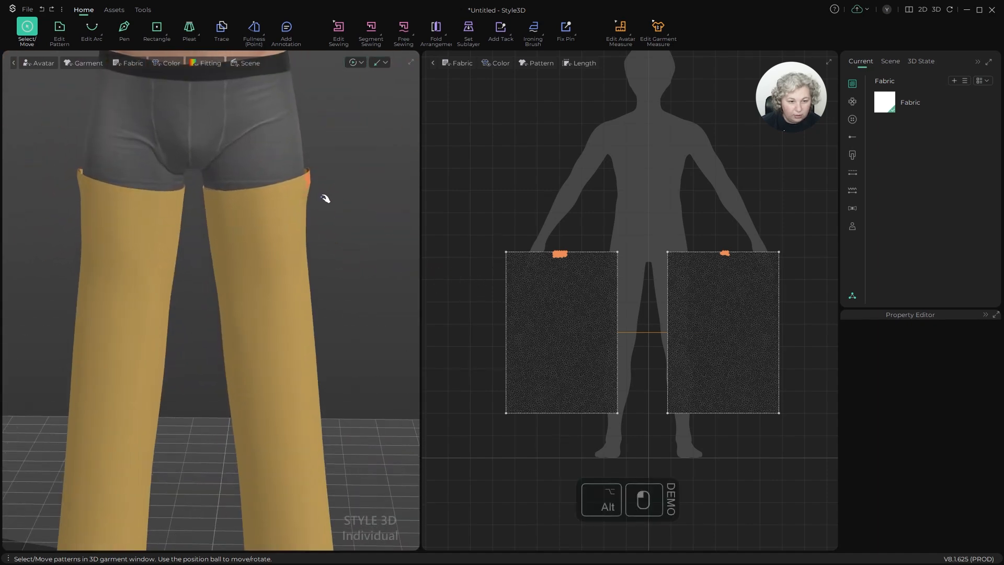
scroll(294, 226, "down", 3)
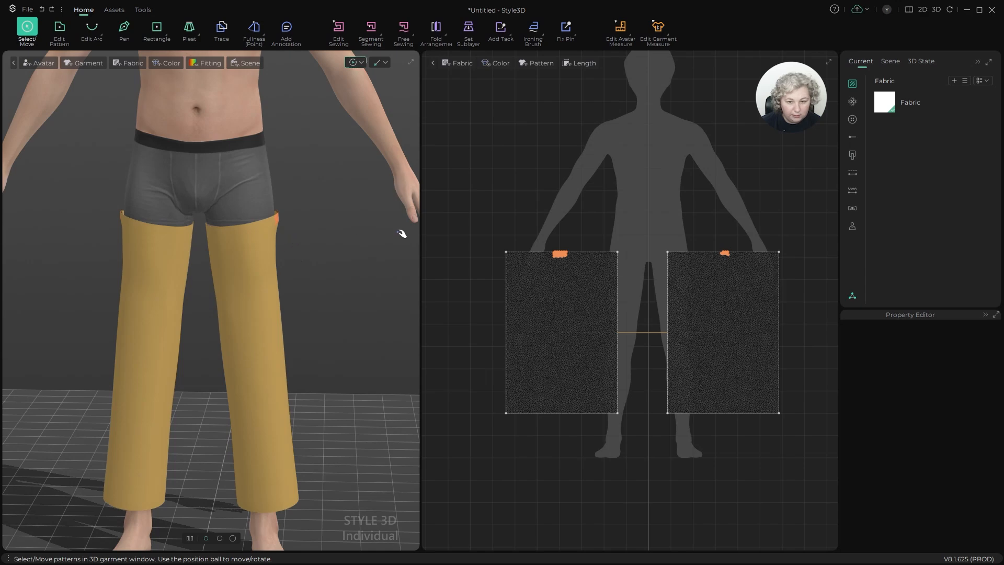
Step: Remove the fixed pins from the original leg piece's upper edge
left_click(560, 255)
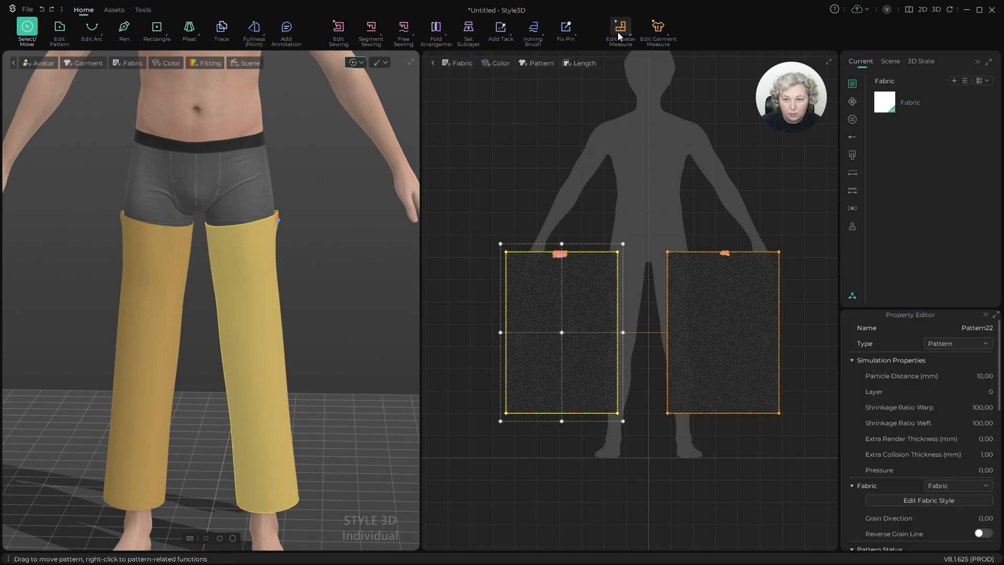
left_click(565, 27)
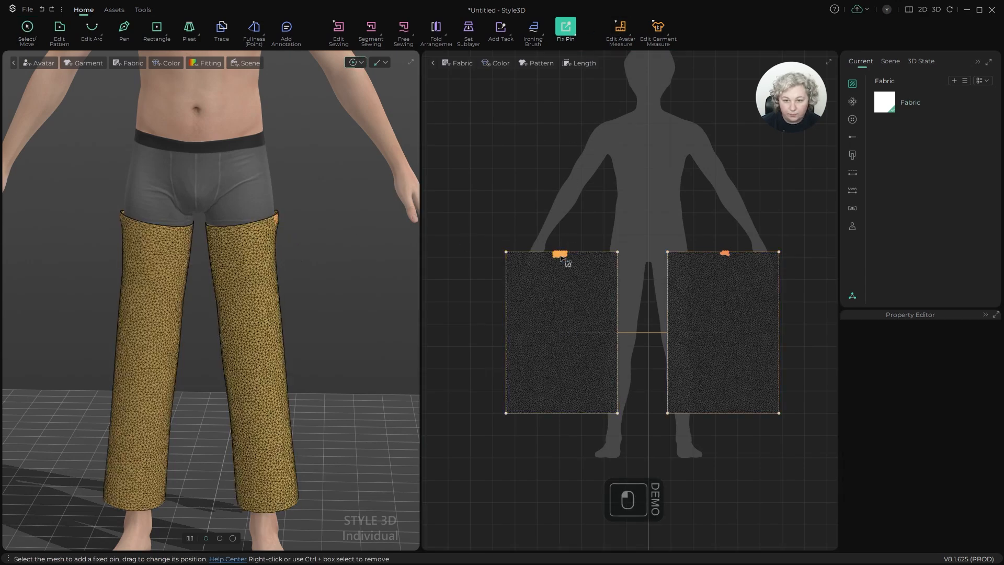
scroll(279, 168, "up", 5)
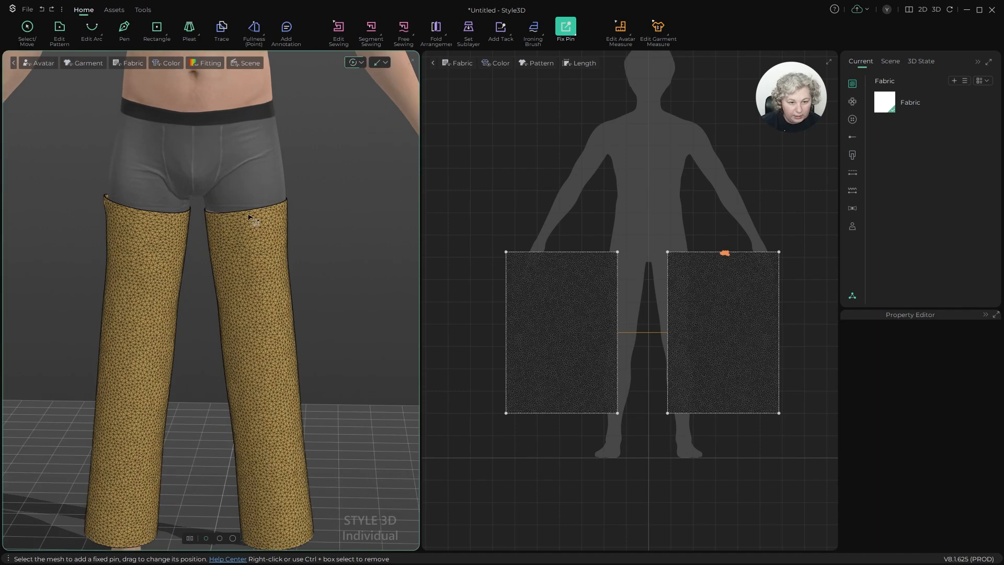
Step: Adjust the original leg piece's upper edge near the crotch during simulation, and stop the simulation
key("a")
left_click(215, 160)
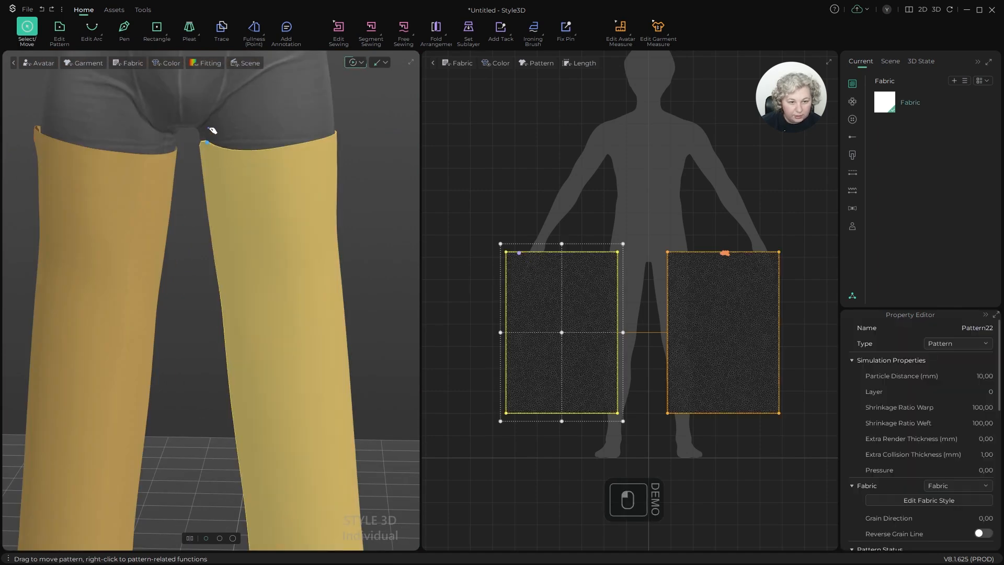
left_click_drag(167, 122, 204, 149)
key("space")
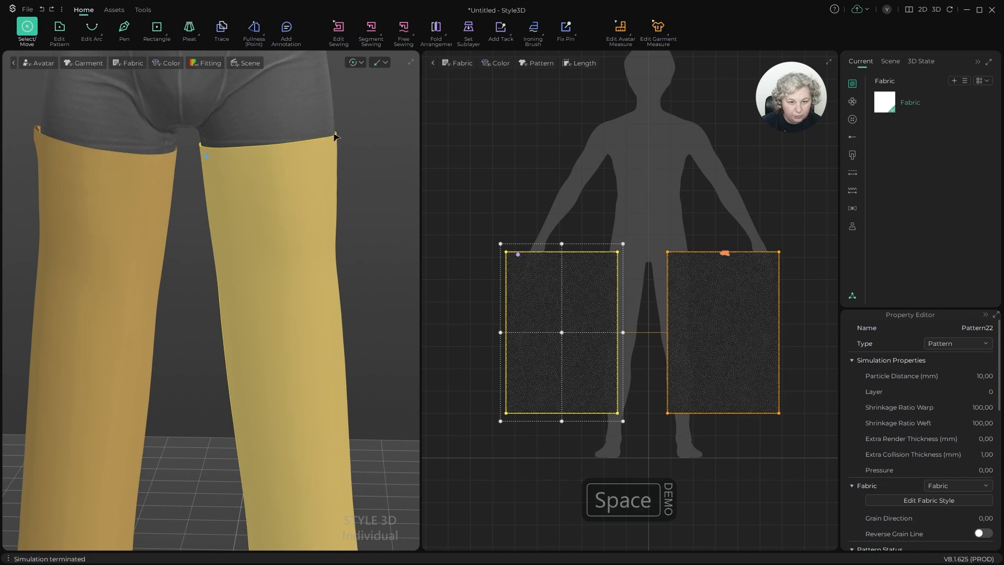
Step: Examine the fit of both simulated leg pieces from the thighs down to the hems
scroll(235, 183, "down", 5)
left_click_drag(289, 260, 332, 246, "alt")
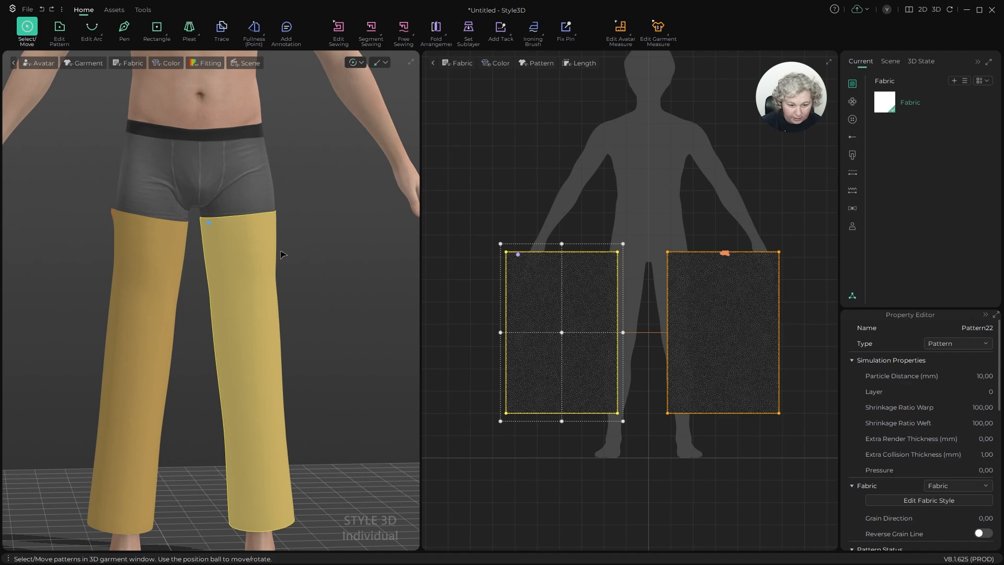
scroll(282, 254, "down", 5)
left_click_drag(282, 444, 238, 319, "alt")
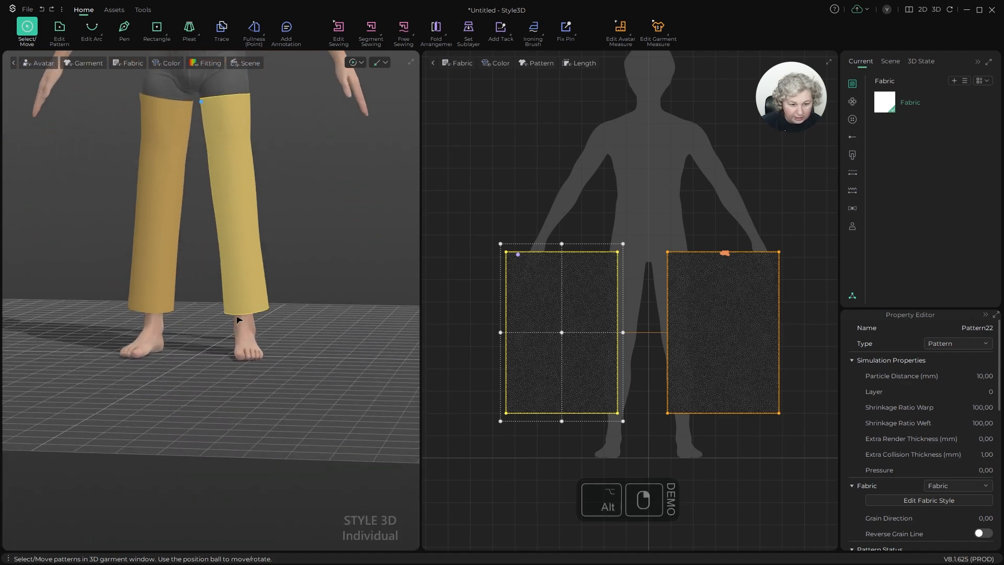
scroll(347, 318, "up", 3)
left_click_drag(325, 332, 228, 322, "alt")
scroll(261, 329, "down", 3)
scroll(272, 324, "down", 2)
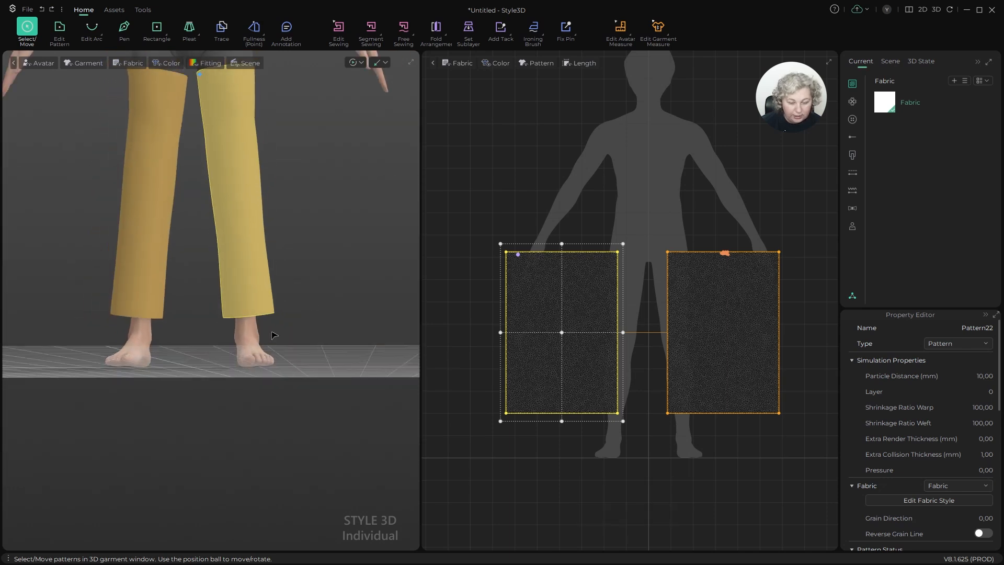
Step: Set the original leg piece's upper edge length to 60 cm, extending it in both directions
key("z")
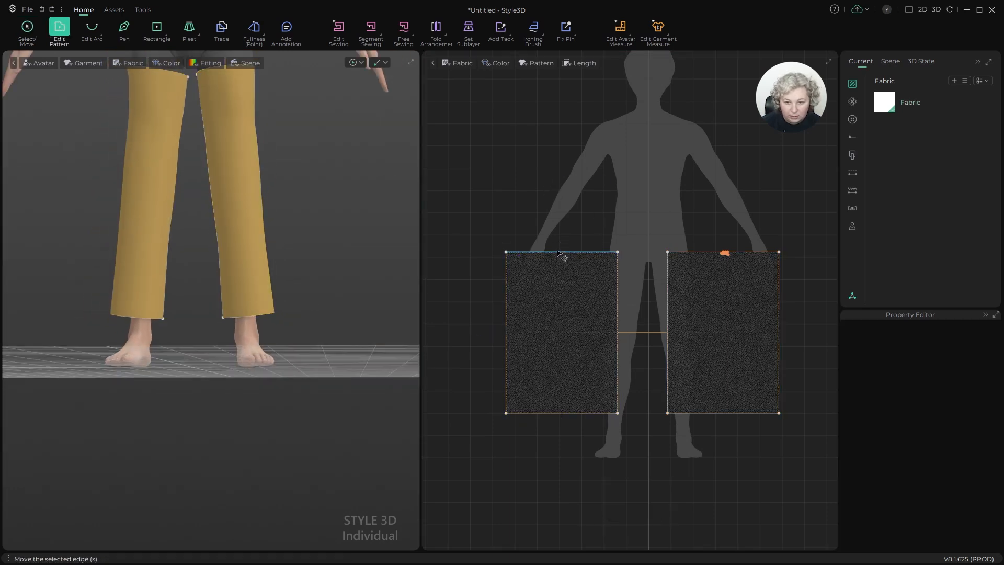
left_click(573, 251)
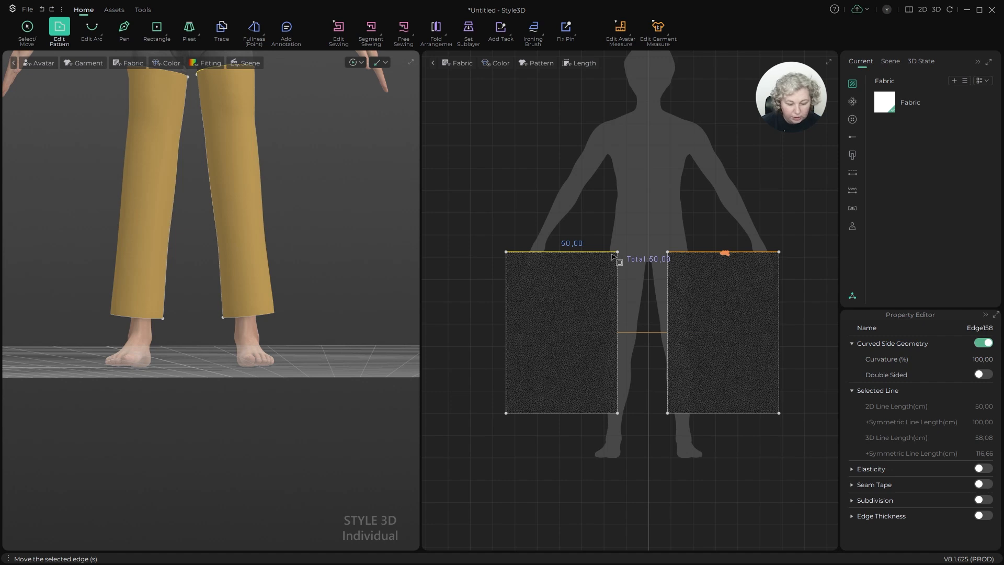
key("q")
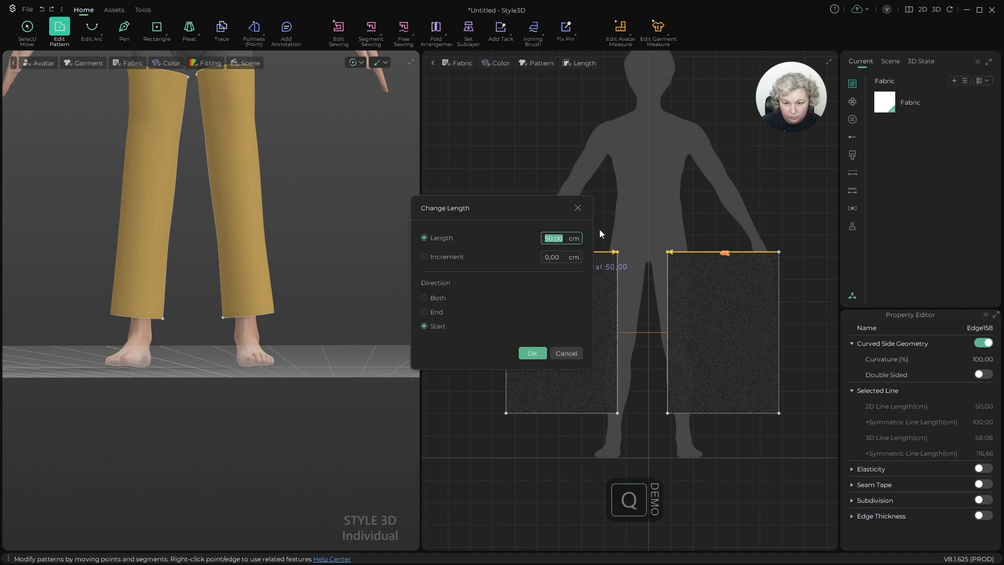
left_click(424, 298)
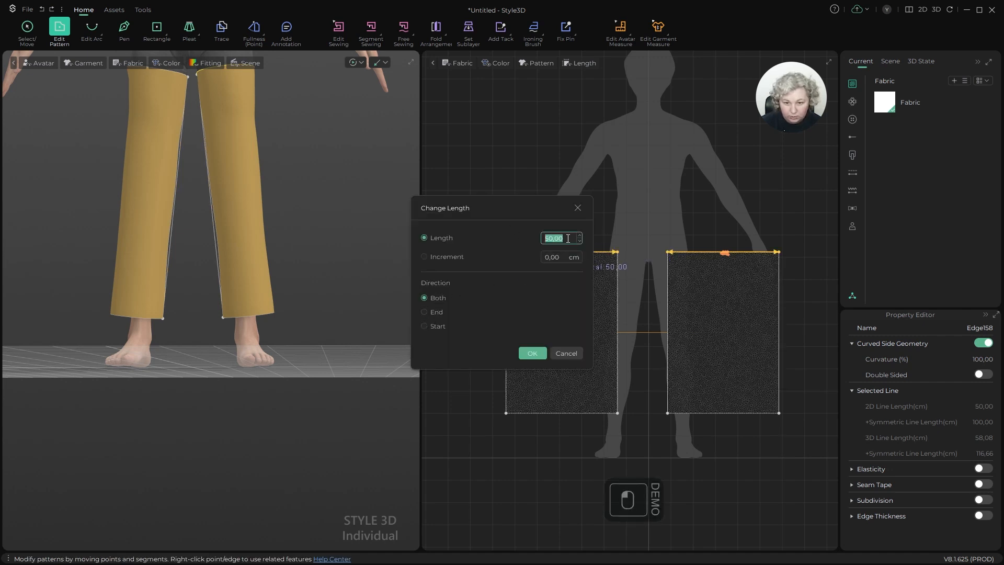
type("60")
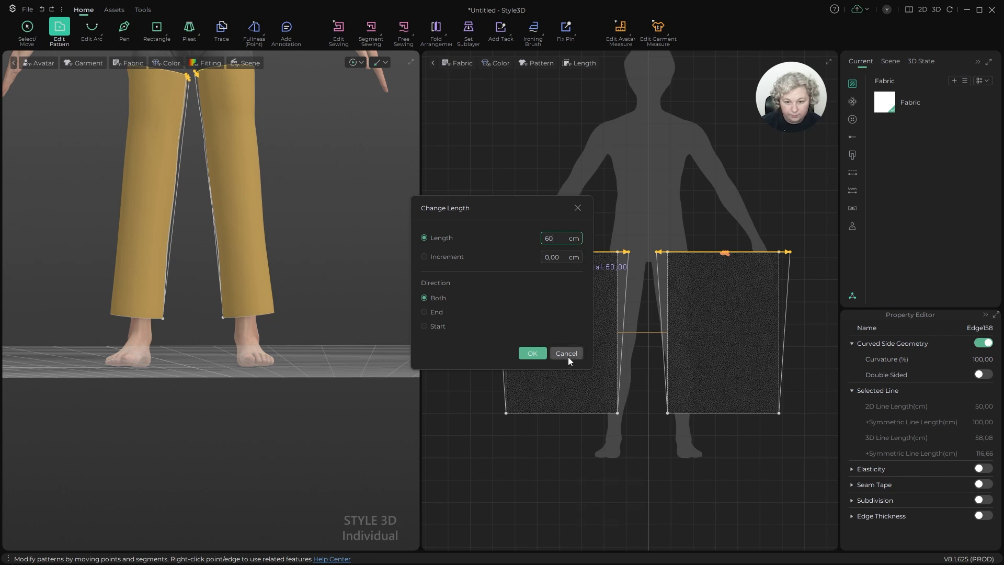
left_click(543, 354)
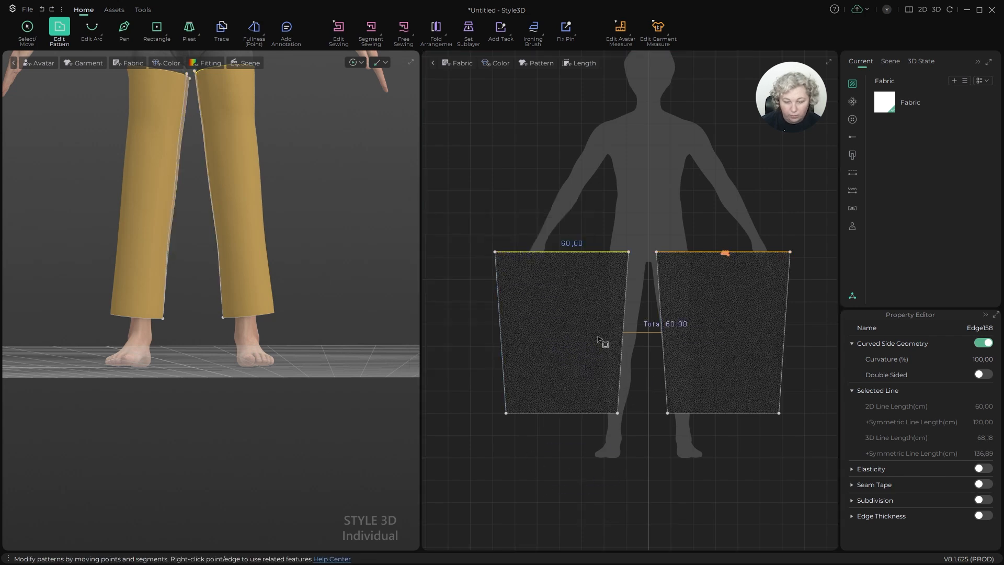
Step: Simulate the leg pieces with their widened upper edges
scroll(262, 257, "up", 1)
scroll(274, 274, "down", 4)
right_click_drag(276, 276, 273, 242, "alt")
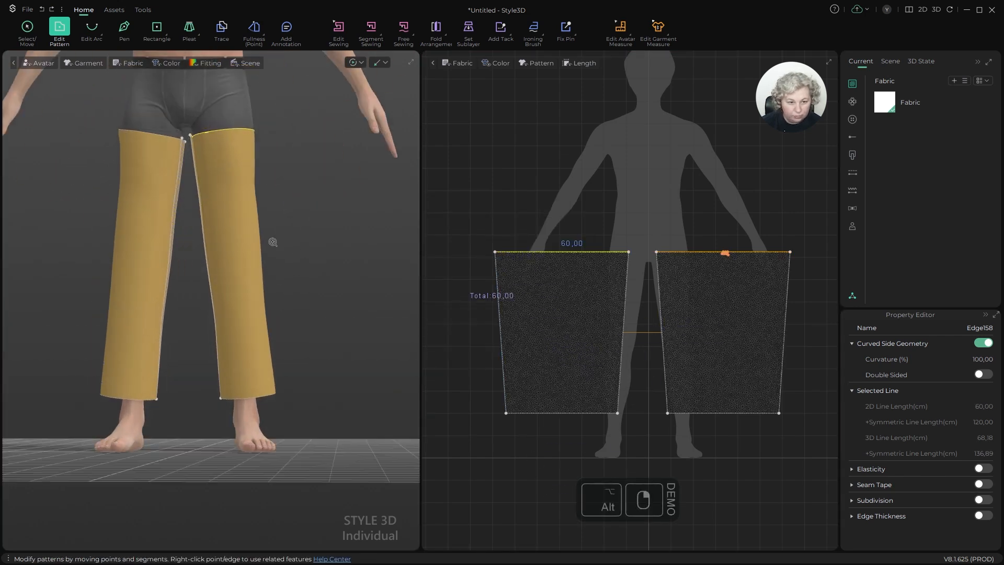
key("space")
scroll(167, 130, "up", 1)
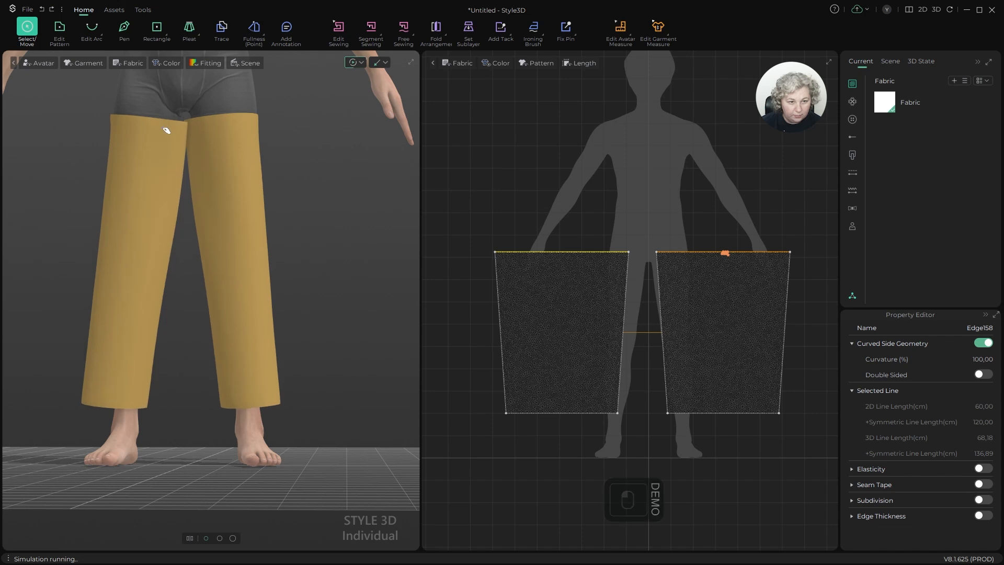
Step: Try to pull the symmetric leg piece's upper edge up at the hip and reshape it around the thigh
left_click(166, 130)
left_click_drag(127, 112, 177, 116)
left_click_drag(111, 113, 108, 85)
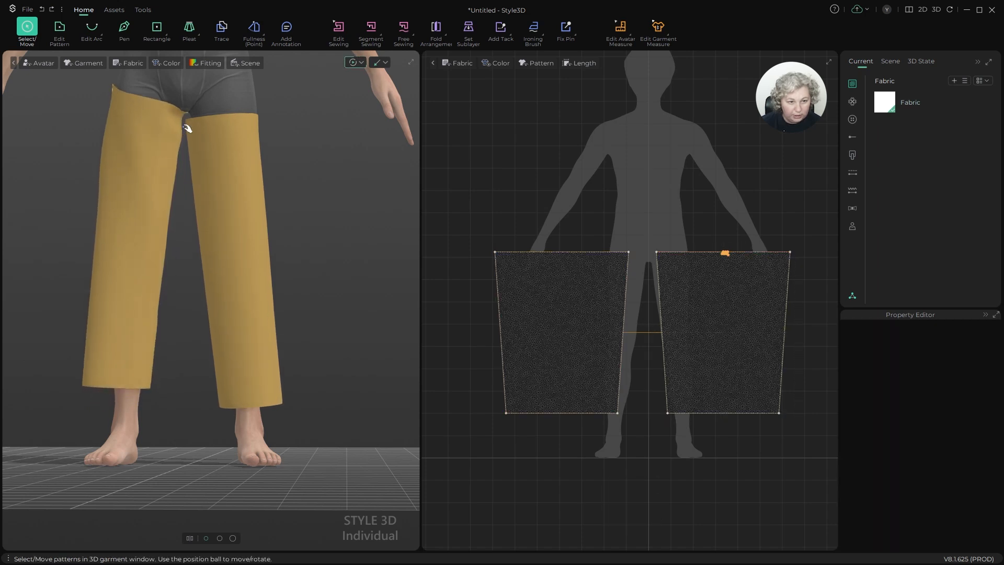
left_click_drag(183, 123, 173, 139)
left_click_drag(125, 201, 123, 224)
left_click_drag(111, 106, 115, 107)
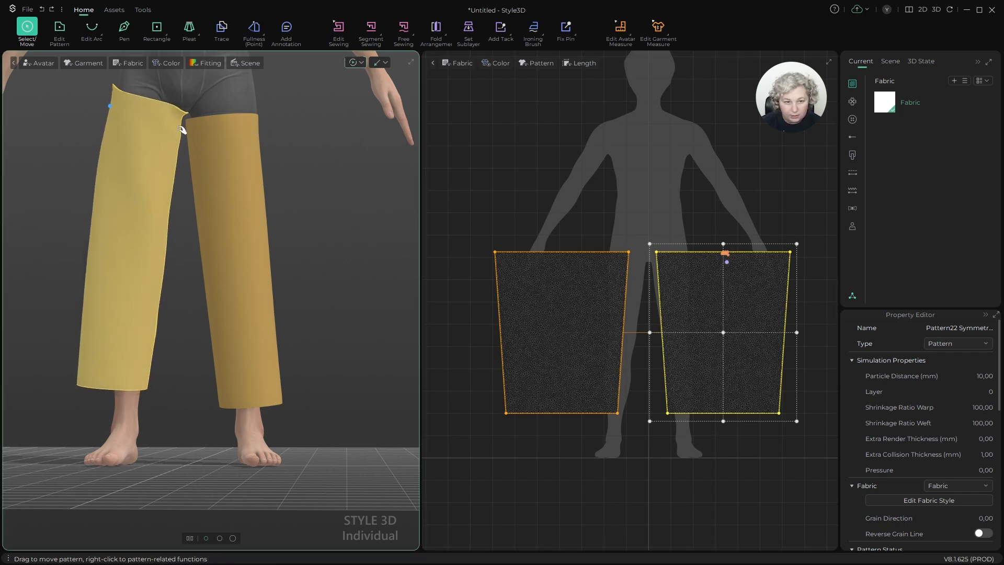
Step: Delete the symmetric leg piece
left_click(333, 140)
key("z")
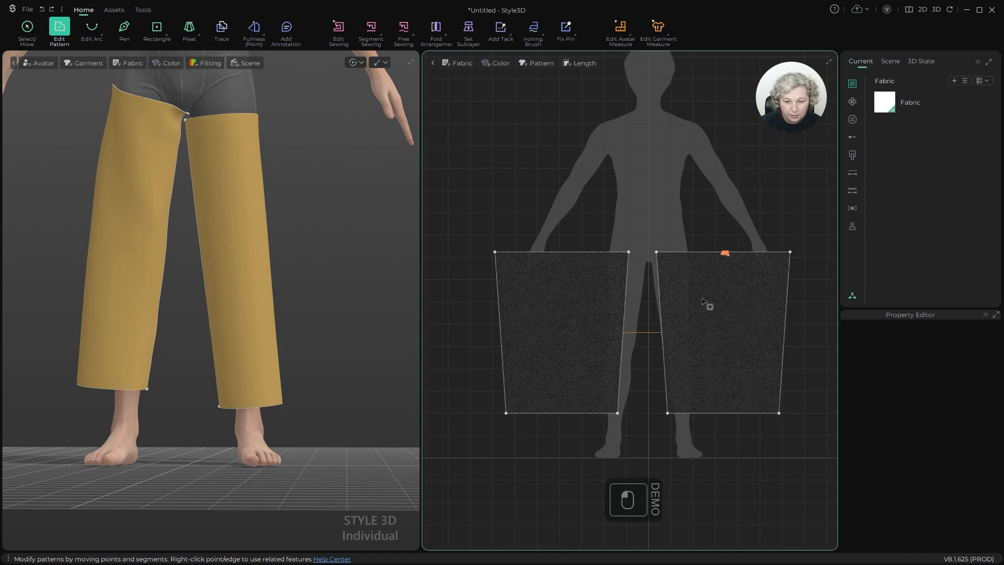
key("a")
left_click(715, 253)
key("Delete")
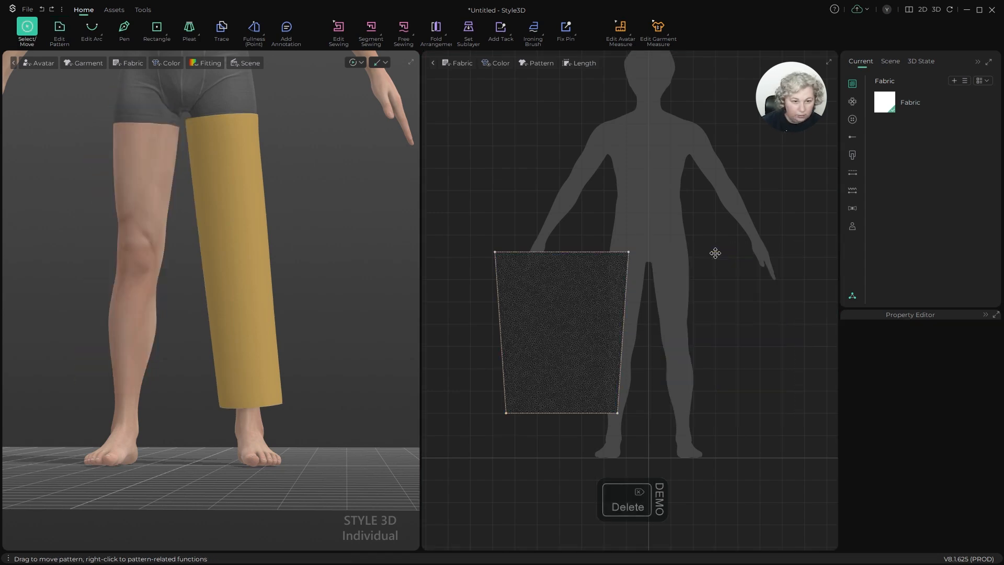
Step: Move the remaining leg piece slightly higher on the avatar's leg and simulate it briefly
left_click(234, 187)
left_click_drag(237, 172, 239, 169)
right_click_drag(239, 168, 225, 175)
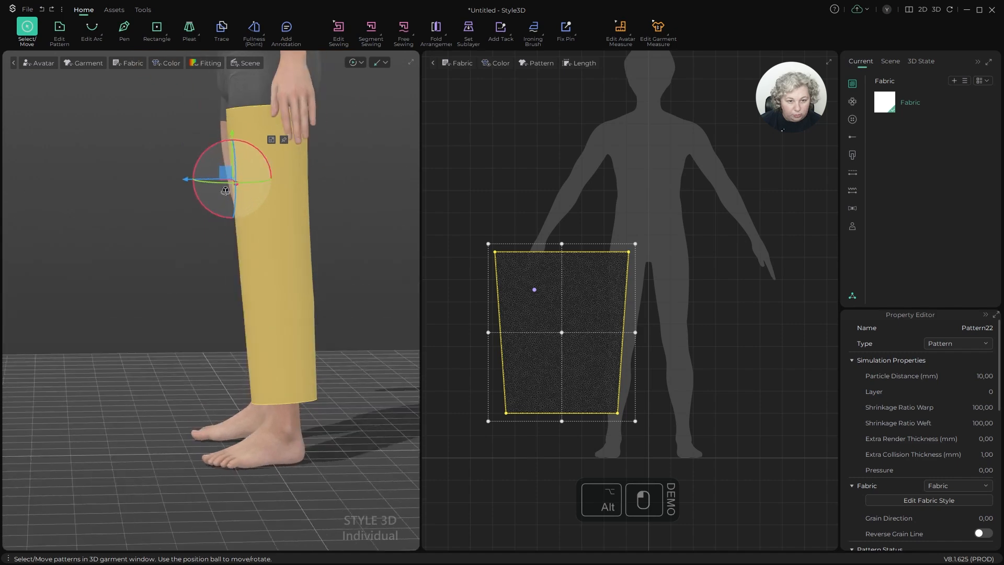
left_click_drag(225, 175, 224, 172)
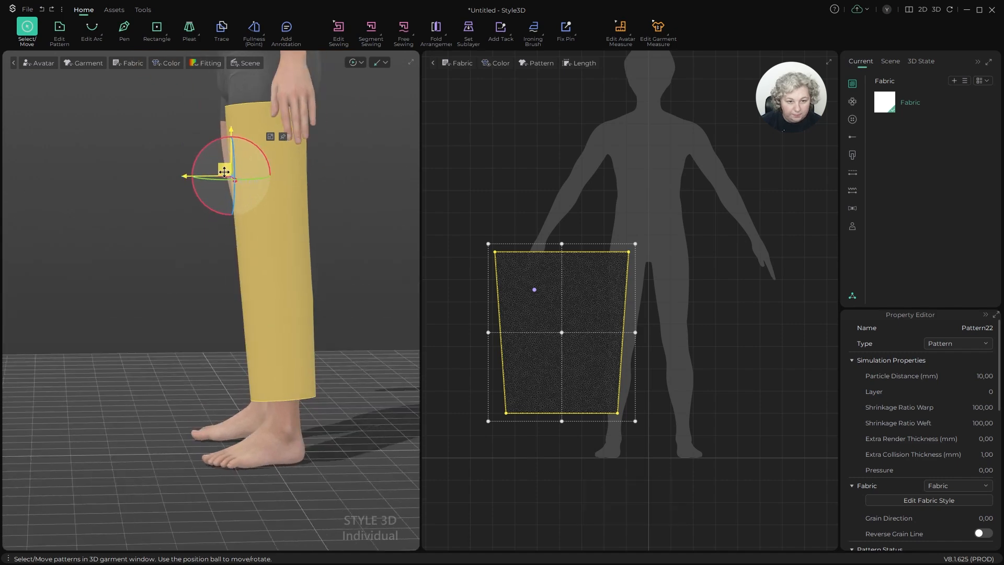
left_click_drag(375, 140, 227, 105, "alt")
key("space")
key("space")
key("z")
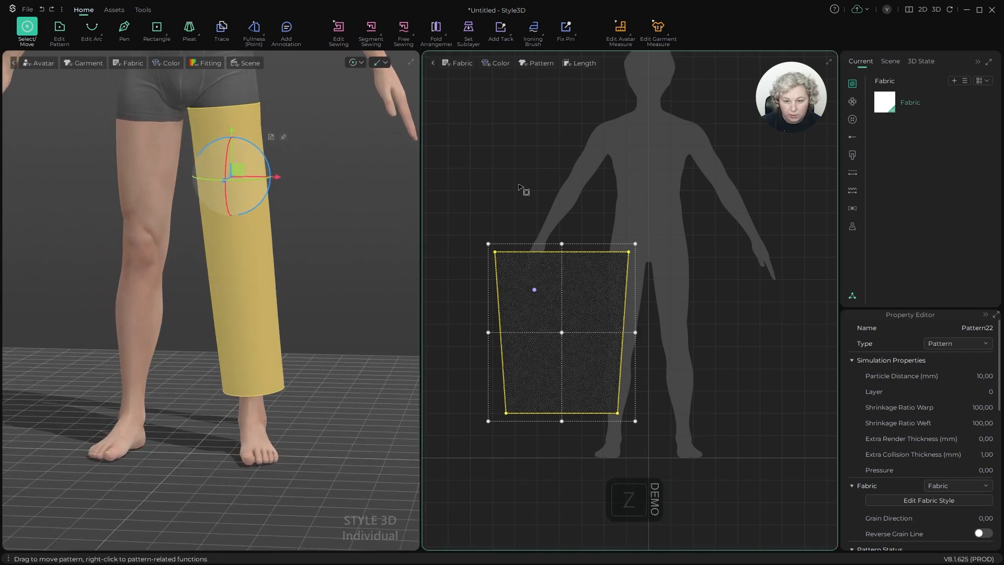
scroll(586, 248, "up", 5)
left_click(586, 248)
key("q")
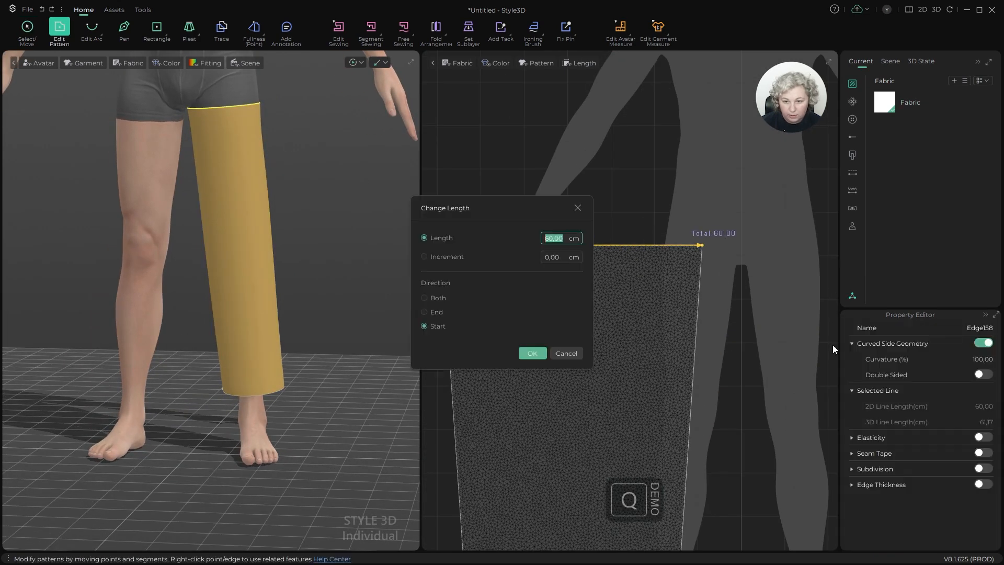
key("Escape")
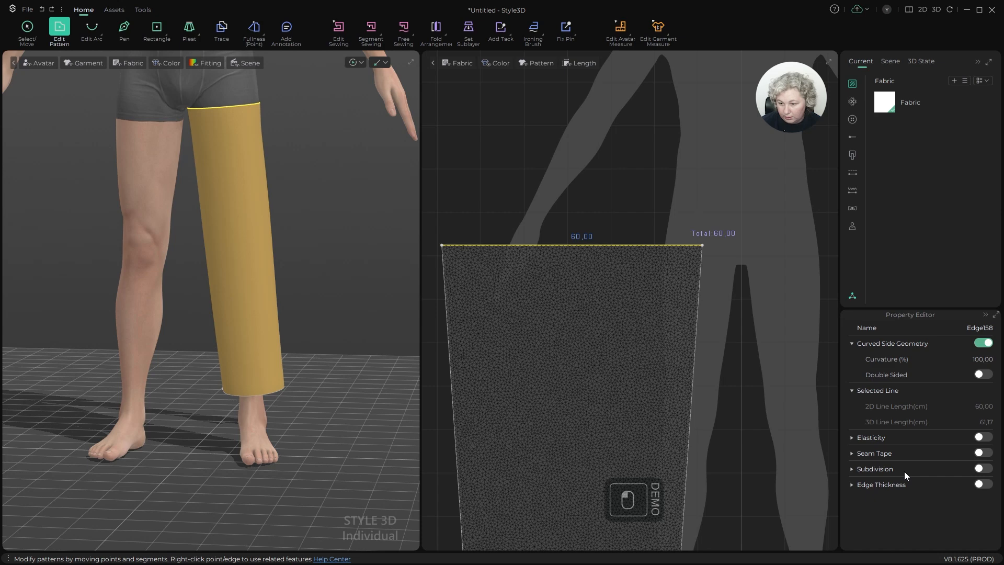
Step: Change the remaining leg piece's mesh type to Quad (Basic)
key("a")
left_click(612, 282)
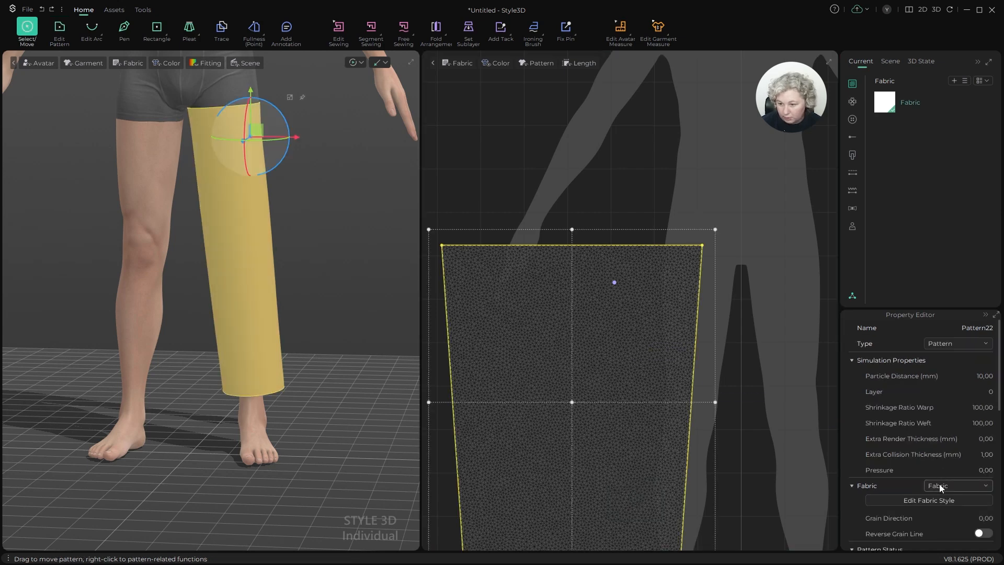
scroll(927, 504, "down", 3)
scroll(921, 424, "down", 2)
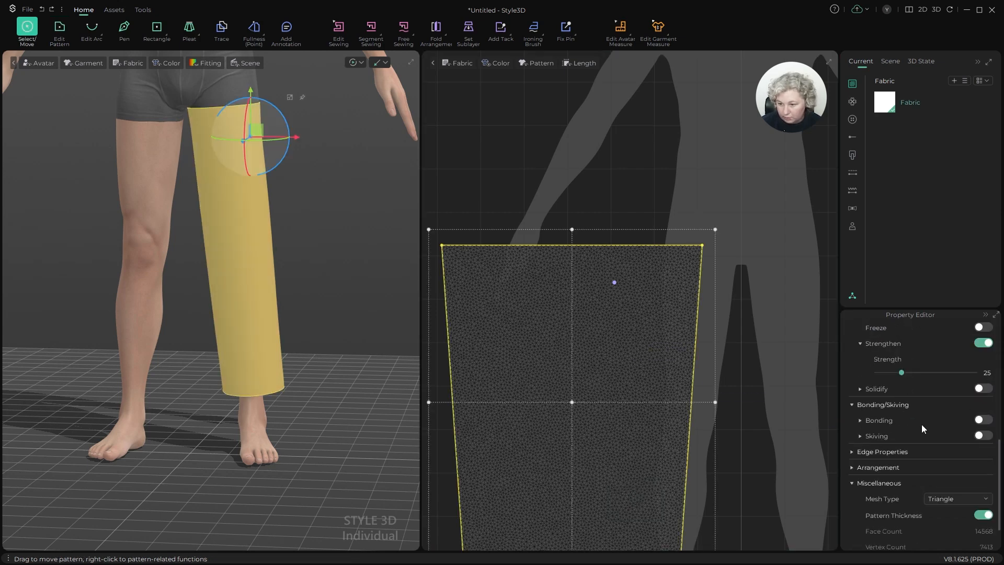
left_click(948, 498)
left_click(942, 529)
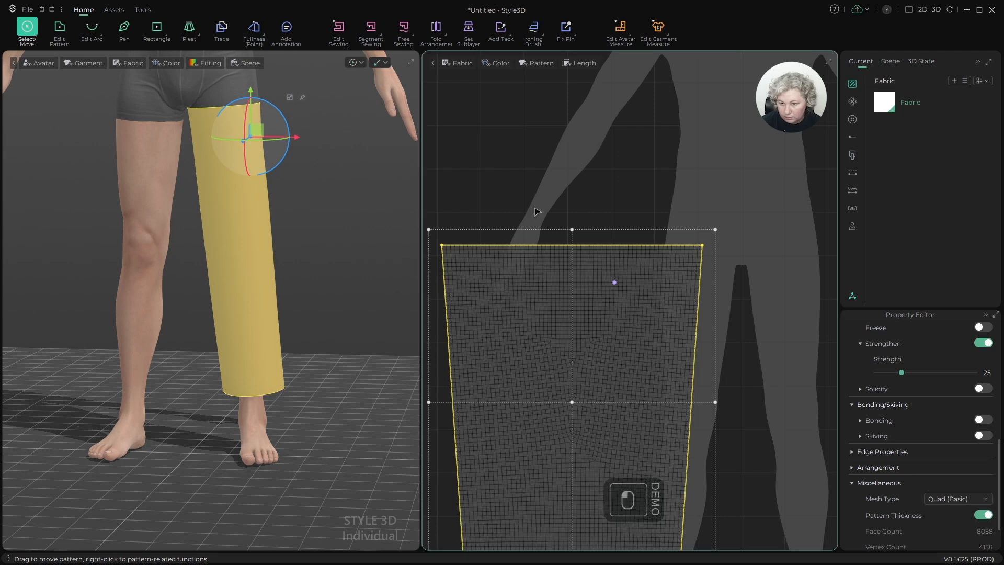
Step: Set the length of the leg pattern's top edge to 70 cm, extending it in both directions
scroll(568, 214, "down", 5)
key("z")
scroll(569, 214, "up", 3)
left_click(574, 210)
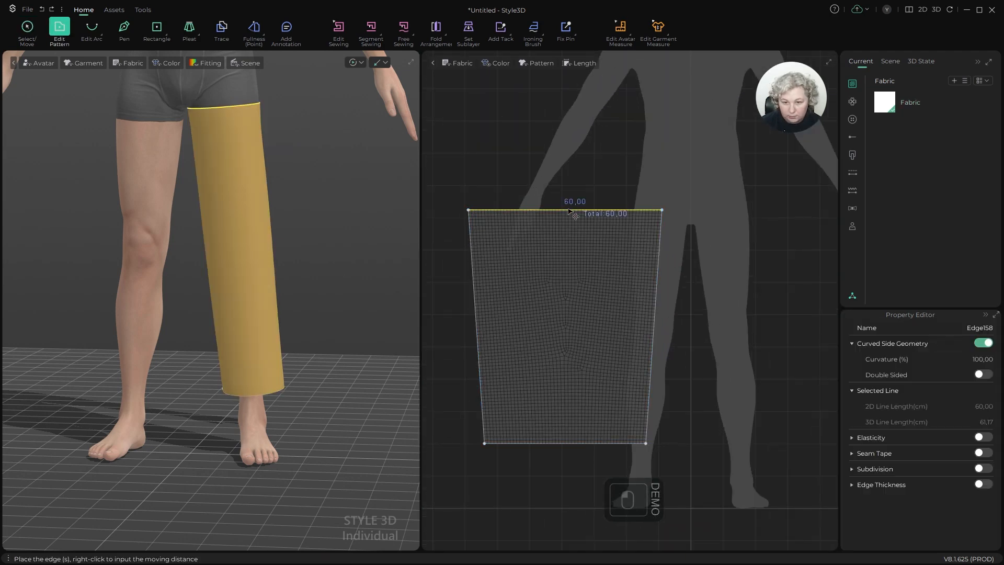
key("q")
left_click(437, 299)
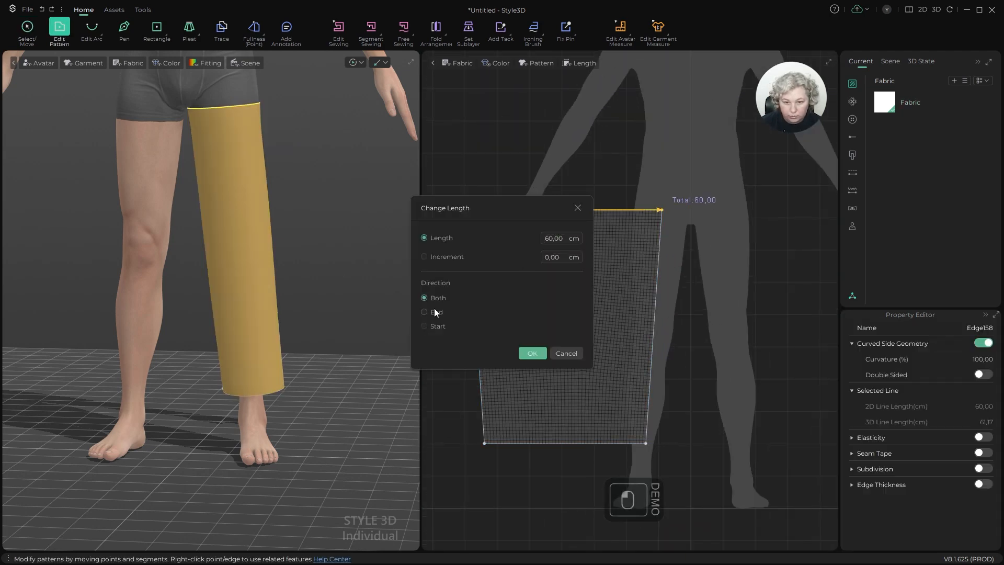
left_click(564, 238)
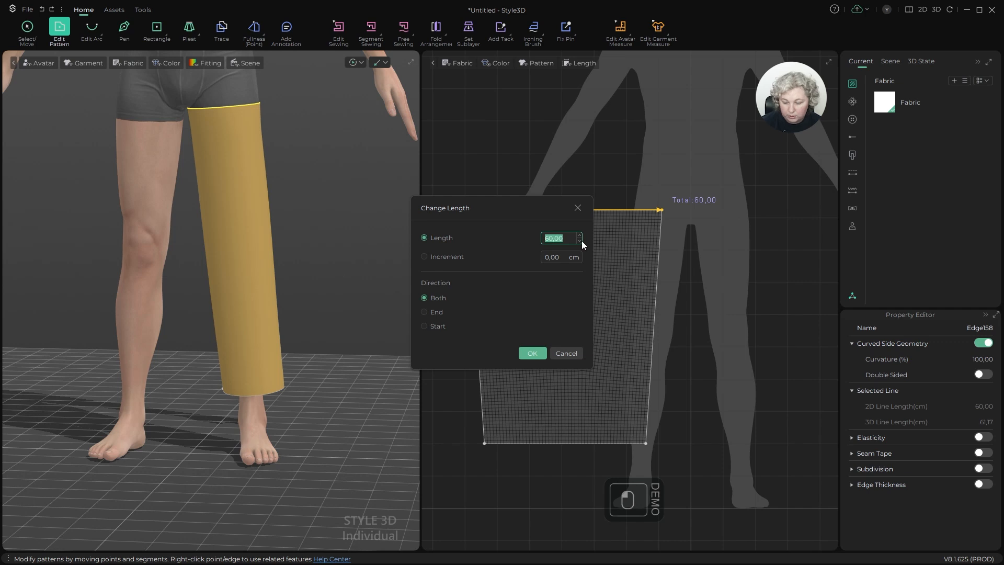
type("70")
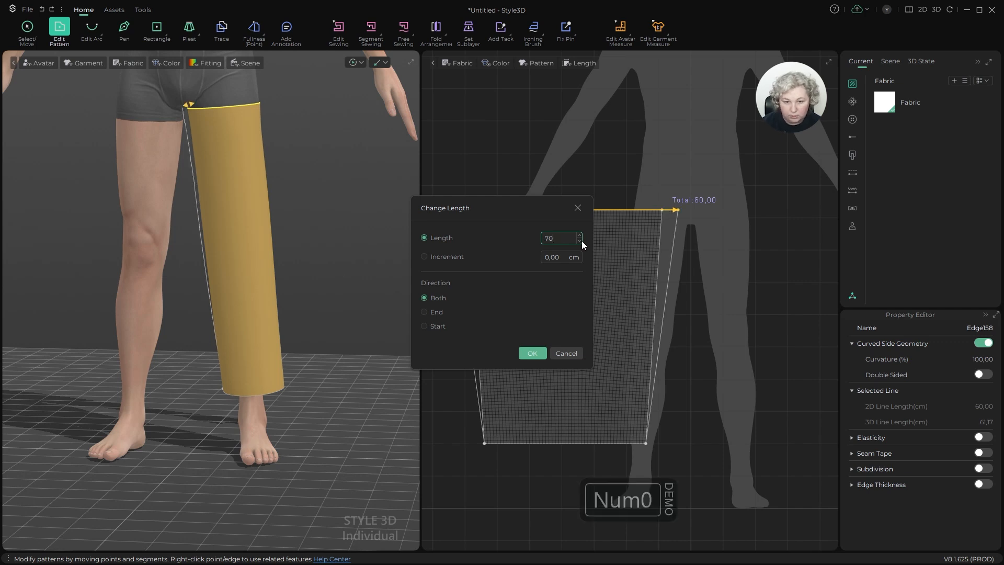
left_click(536, 348)
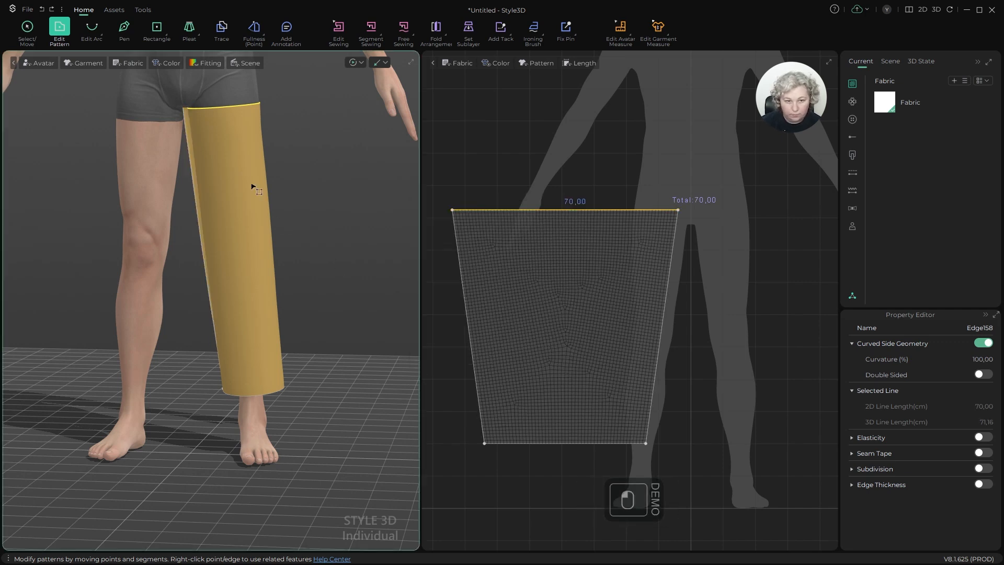
Step: Simulate the widened leg piece and pull its upper part higher on the avatar's thigh
scroll(332, 173, "up", 2)
key("space")
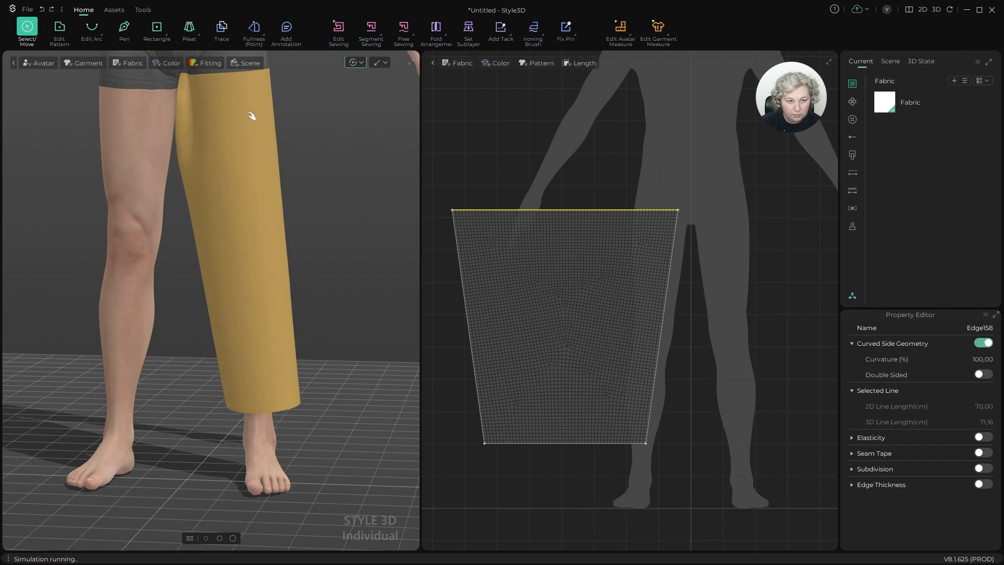
key("space")
left_click_drag(320, 123, 230, 195, "alt")
key("space")
left_click(266, 116)
key("space")
key("space")
left_click(238, 132)
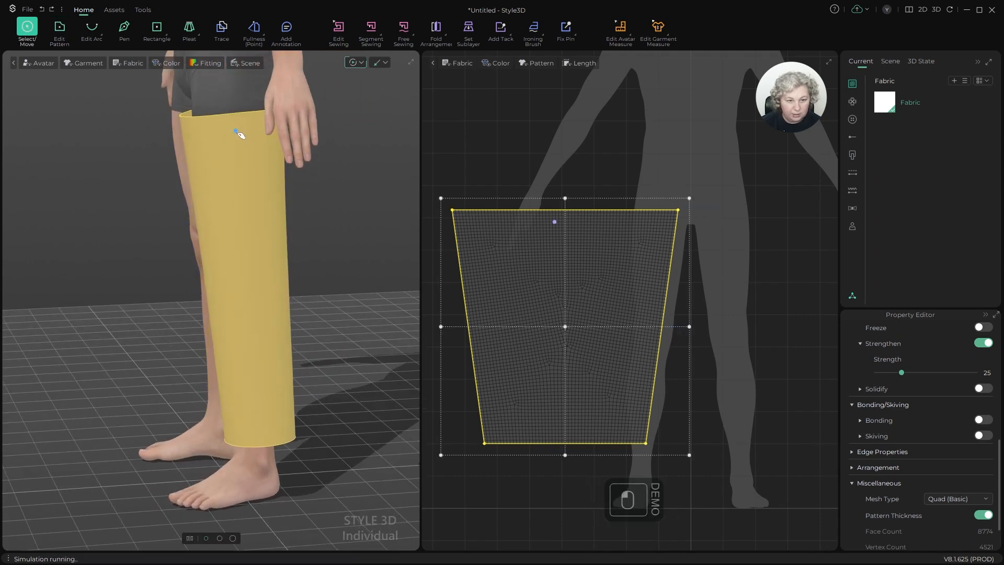
mouse_move(247, 128)
left_mouse_down()
mouse_move(168, 90)
mouse_move(199, 120)
mouse_move(206, 105)
mouse_move(240, 103)
left_mouse_up()
key("space")
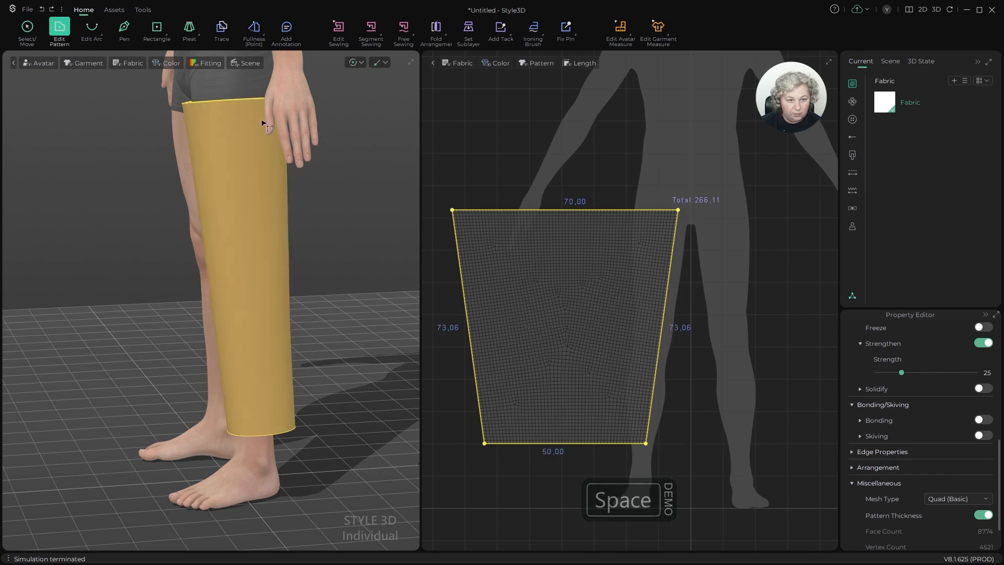
Step: Examine the fit of the leg piece's top edge around the crotch and seat from the front and back
left_click_drag(307, 174, 407, 175, "alt")
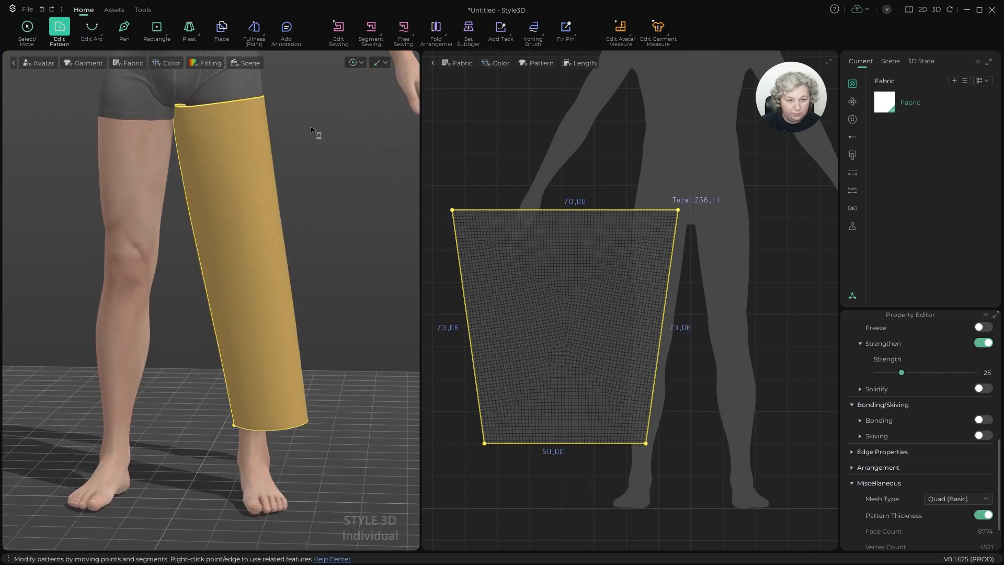
scroll(312, 132, "down", 4)
left_click_drag(313, 156, 259, 166, "alt")
scroll(259, 166, "up", 4)
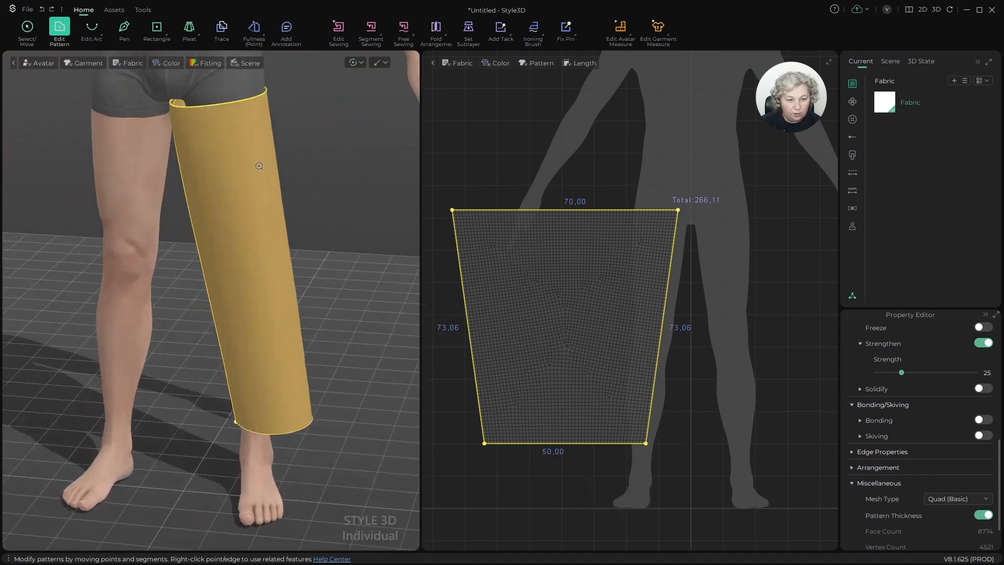
scroll(259, 166, "up", 1)
middle_click_drag(305, 157, 305, 317, "alt")
scroll(338, 253, "up", 4)
middle_click_drag(271, 219, 268, 295, "alt")
left_click_drag(204, 296, 212, 242, "alt")
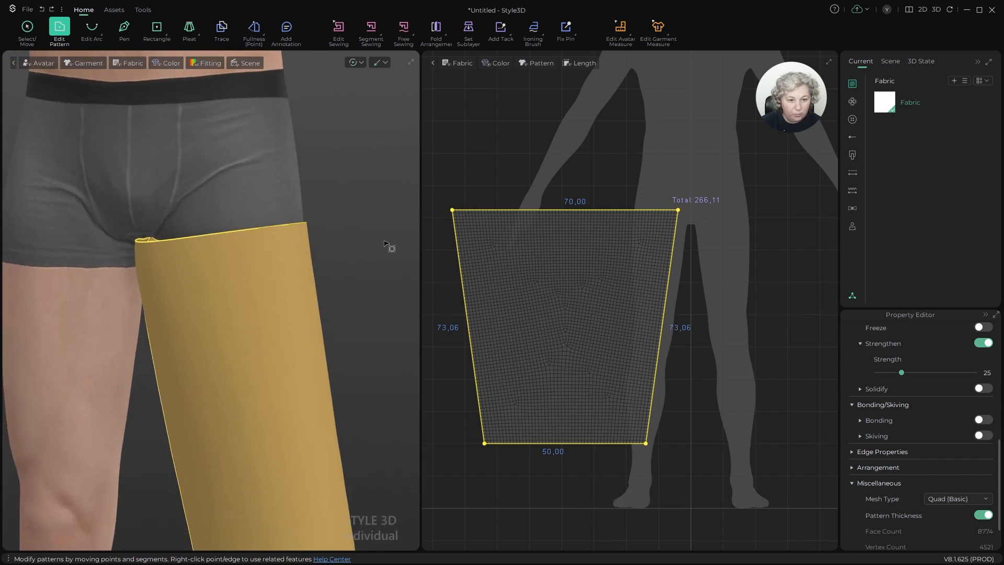
scroll(303, 224, "down", 5)
left_click_drag(303, 225, 282, 208, "alt")
scroll(570, 201, "down", 4)
scroll(569, 201, "up", 5)
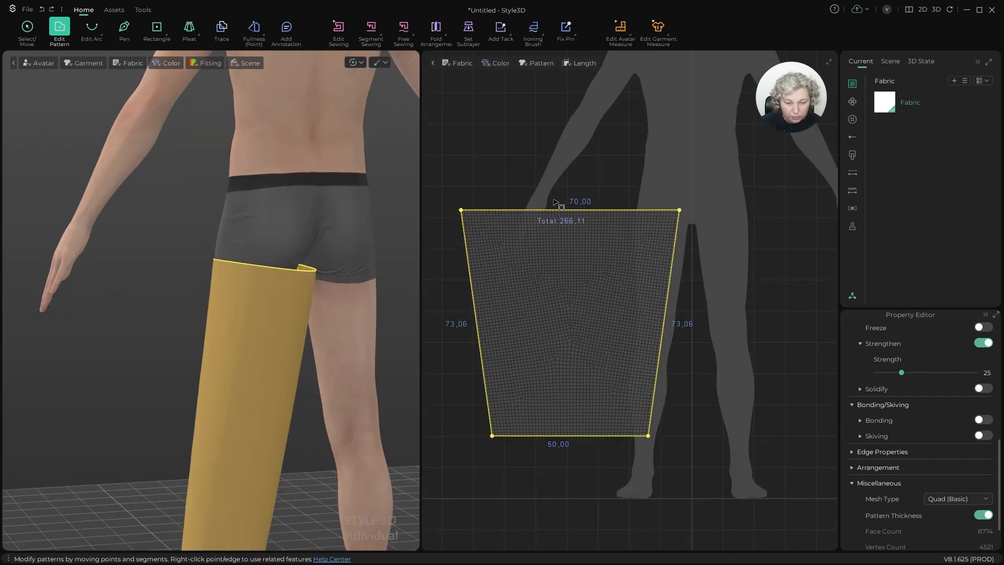
scroll(555, 202, "down", 3)
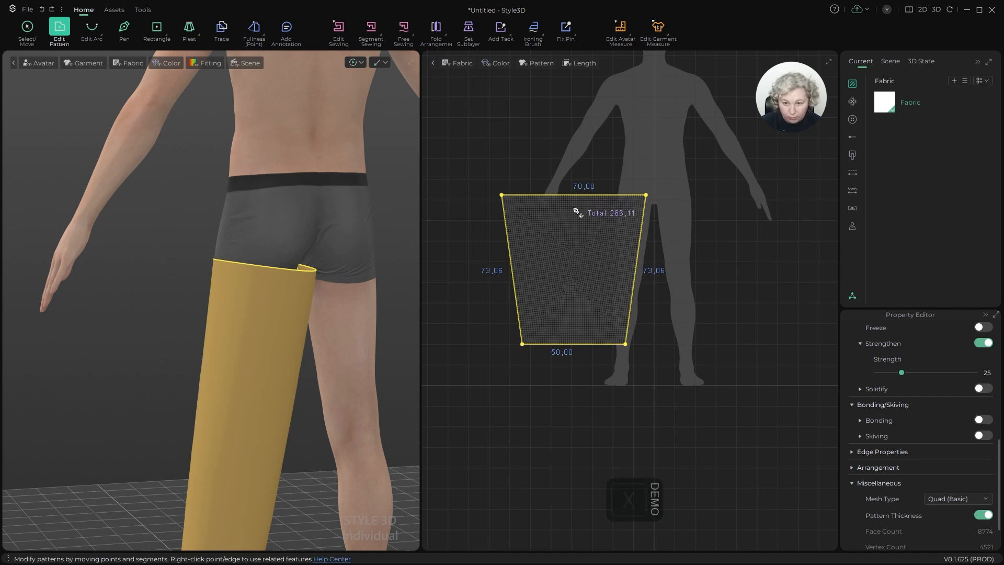
Step: Add points at the midpoints of the leg pattern's top and bottom edges
key("x")
left_click(577, 196)
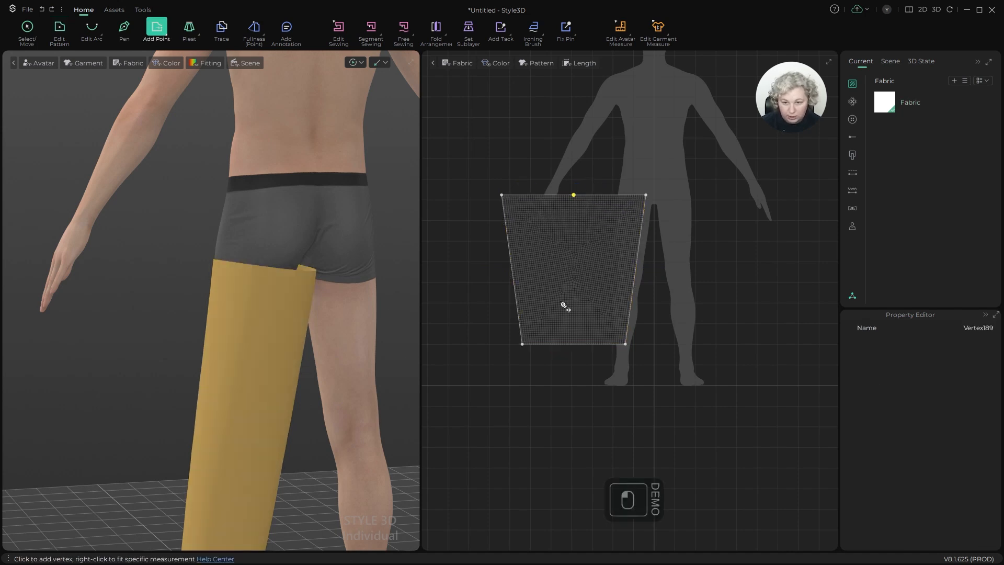
left_click(574, 344)
Step: Draw a vertical internal line between the midpoints of the pattern's top and bottom edges
key("z")
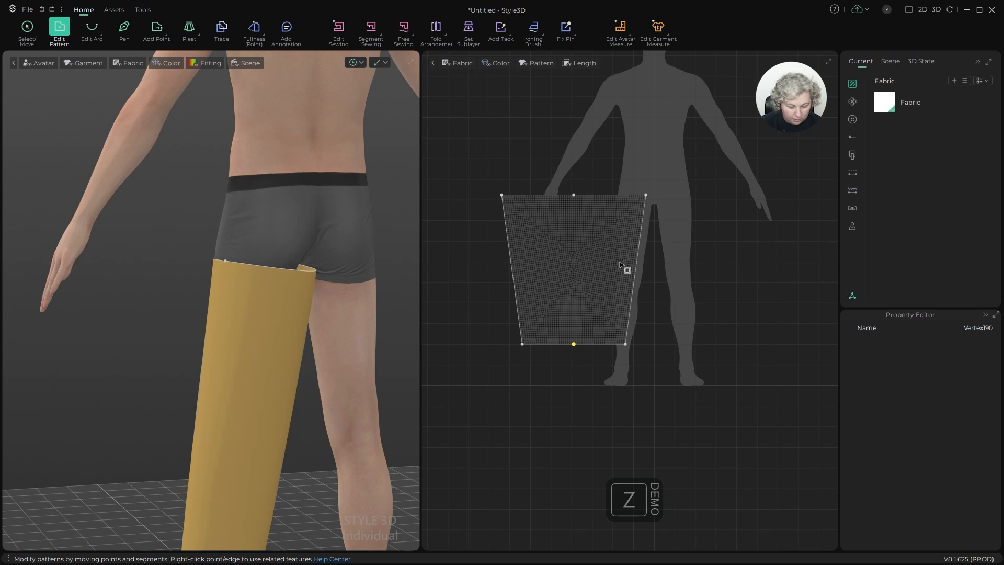
key("g")
left_click(576, 195)
left_click(573, 345)
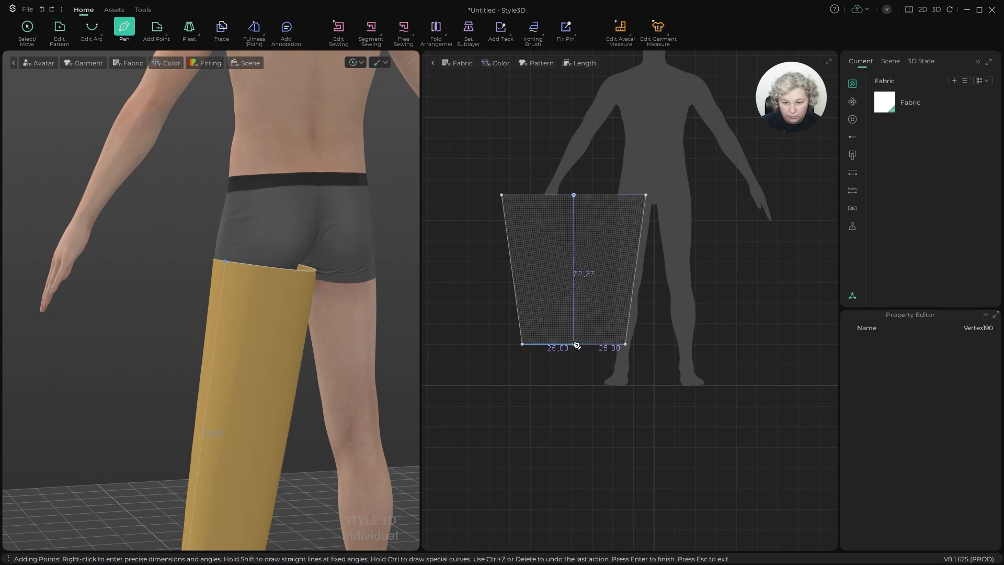
key("z")
scroll(628, 193, "down", 2)
key("a")
scroll(626, 191, "down", 3)
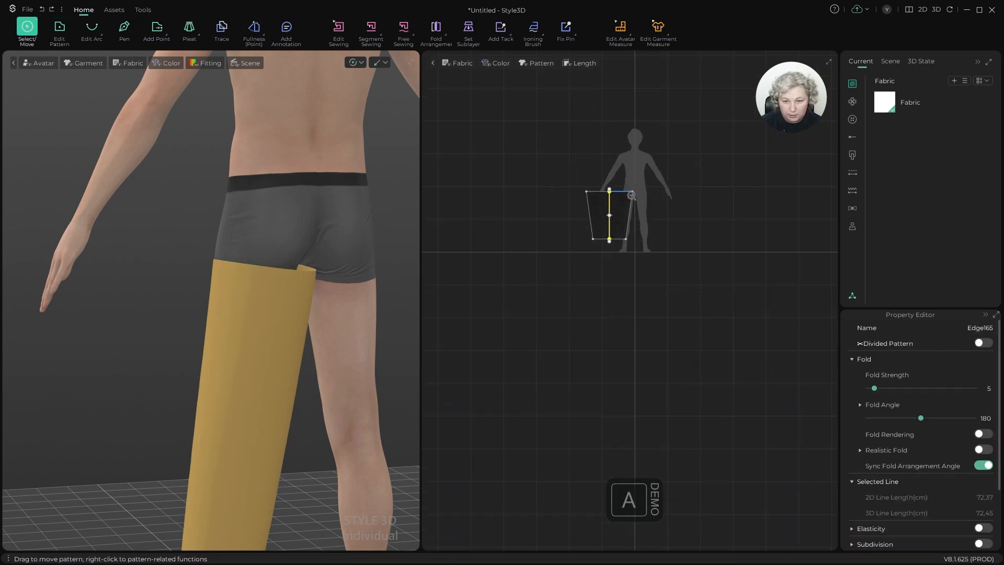
Step: Show internal lines on the 3D garment and check the centre line along the leg's outer side
left_click_drag(303, 264, 418, 268, "alt")
left_click(88, 64)
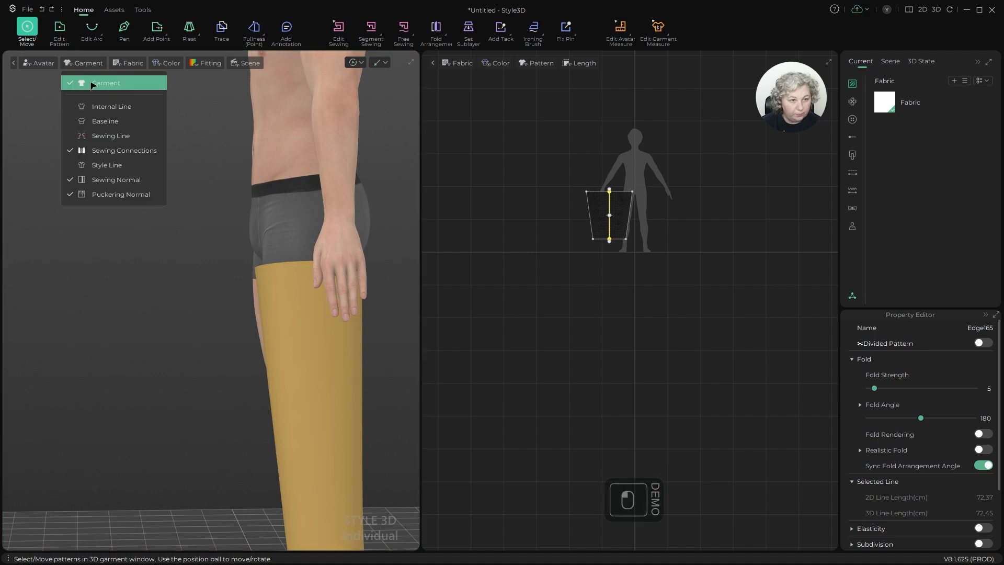
left_click(90, 110)
scroll(207, 203, "down", 3, "alt")
left_click_drag(206, 203, 281, 203, "alt")
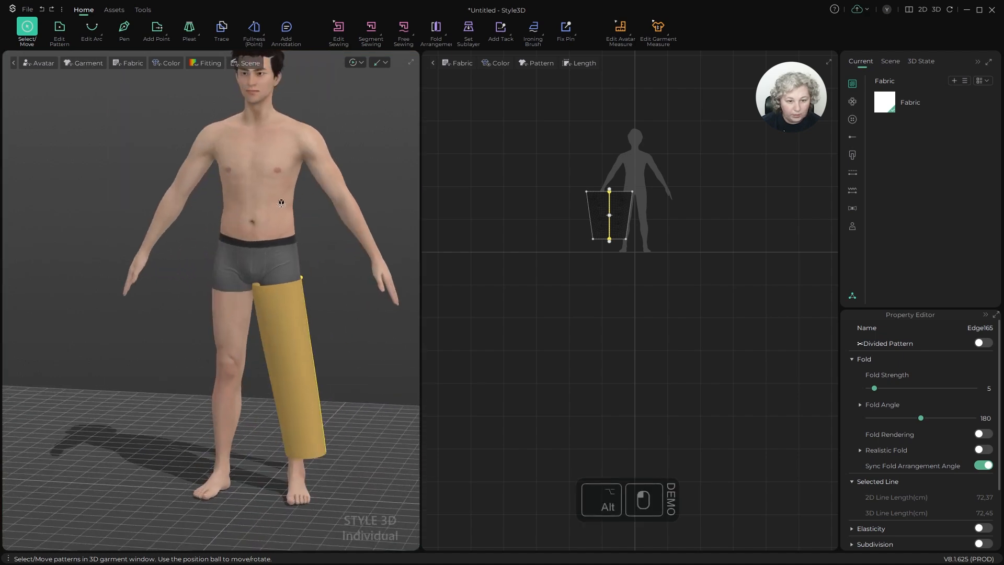
scroll(374, 331, "up", 4)
right_click_drag(374, 331, 249, 228, "alt")
scroll(249, 228, "up", 2)
scroll(257, 227, "down", 2)
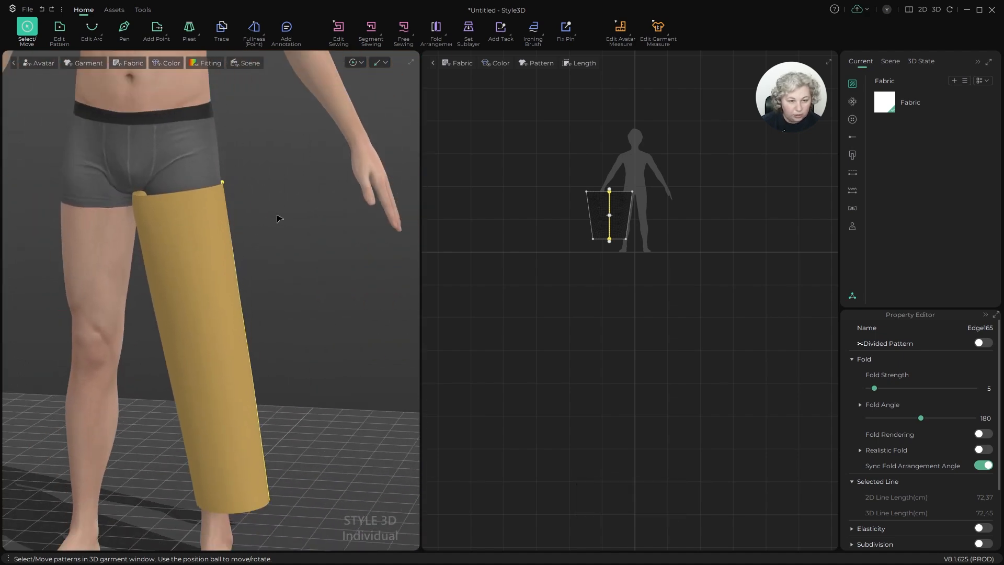
Step: Move both halves of the leg pattern's bottom edge straight down by 5 cm
scroll(637, 251, "up", 4)
key("z")
left_click(550, 228)
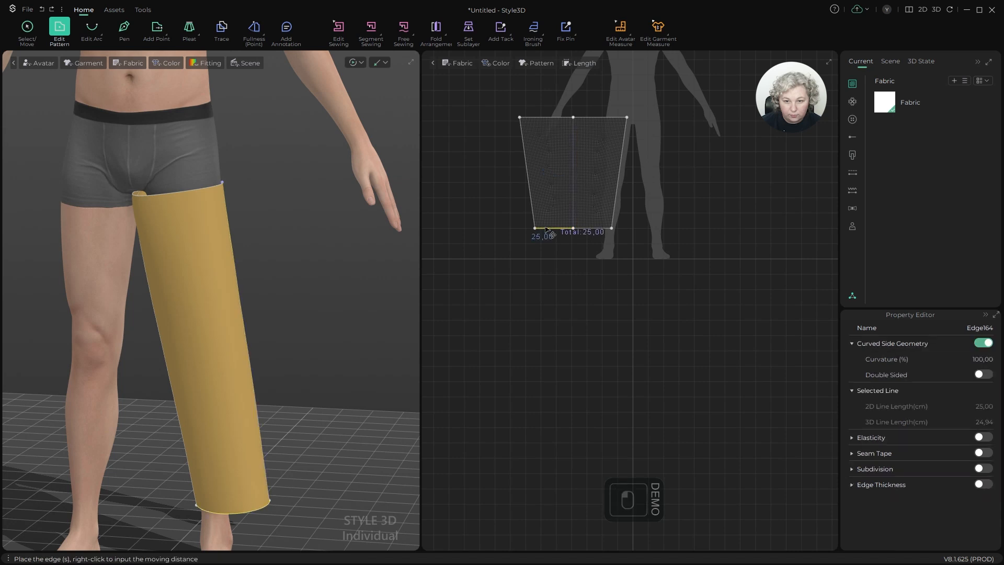
left_click(592, 228, "shift")
left_click_drag(590, 227, 591, 234)
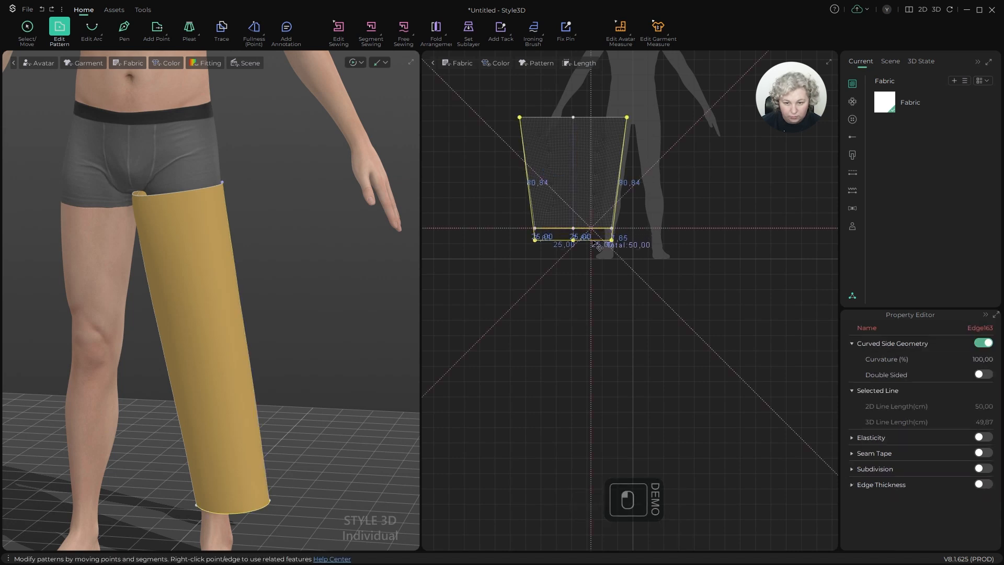
right_click(596, 245)
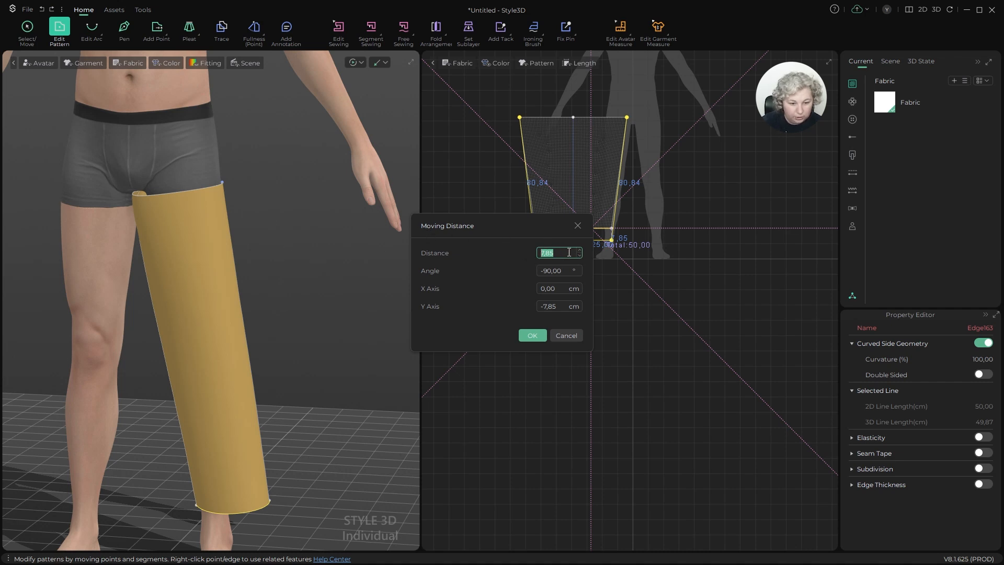
type("5")
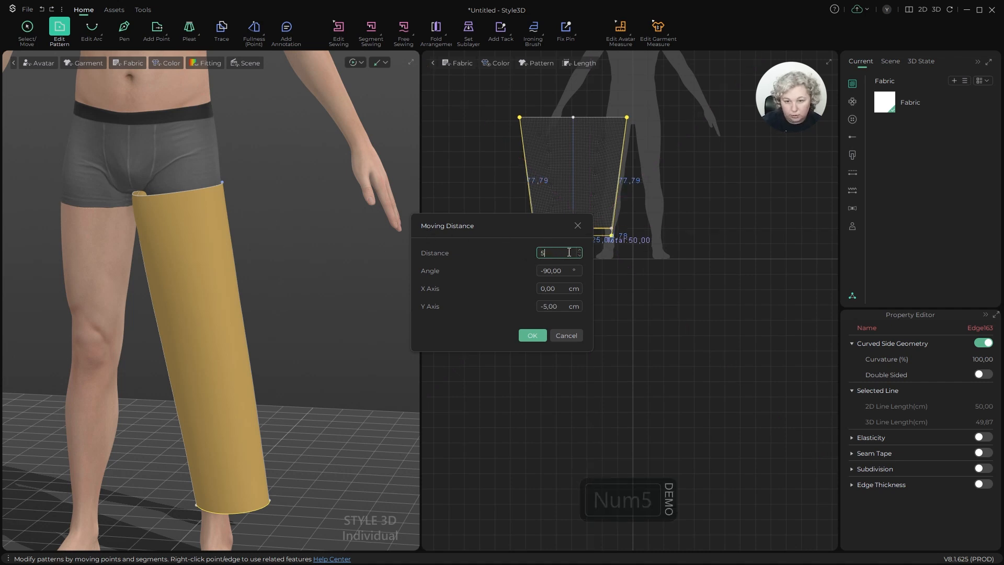
left_click(531, 335)
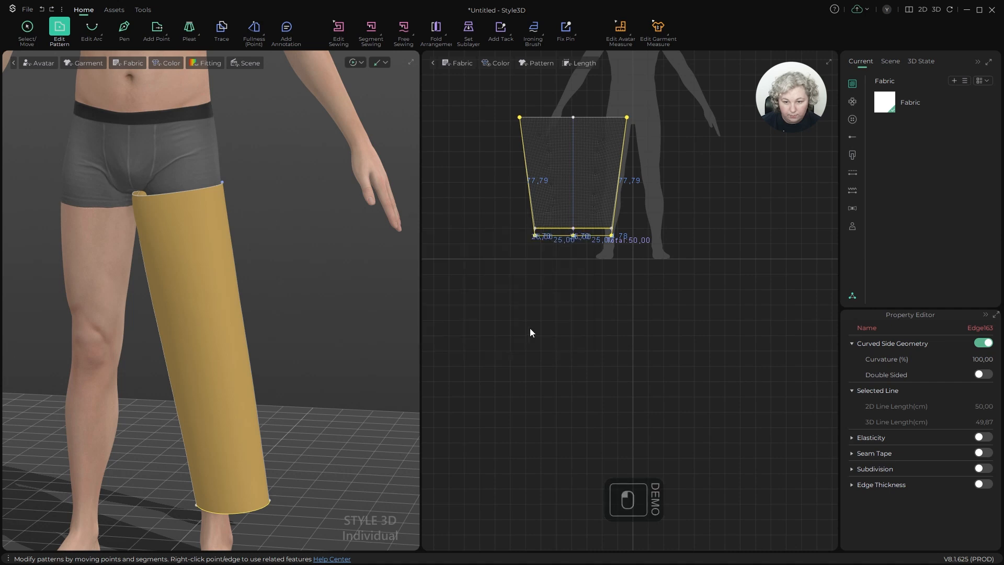
Step: Simulate the lengthened leg piece briefly on the avatar
scroll(324, 359, "down", 3)
key("space")
key("space")
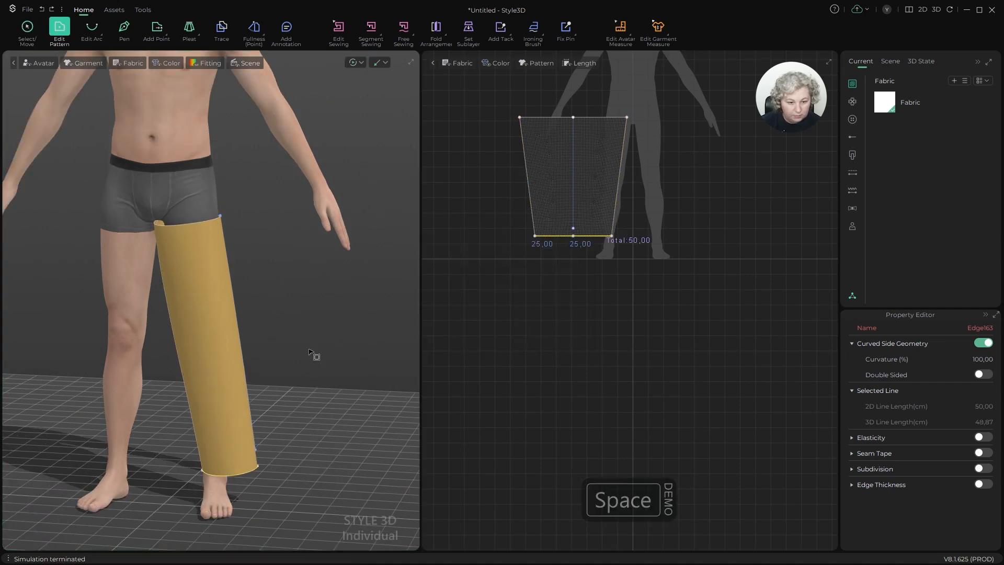
Step: Rotate the 3D leg piece slightly in front view, swinging its hem inward over the ankle, and deselect it
key("a")
scroll(249, 241, "up", 3)
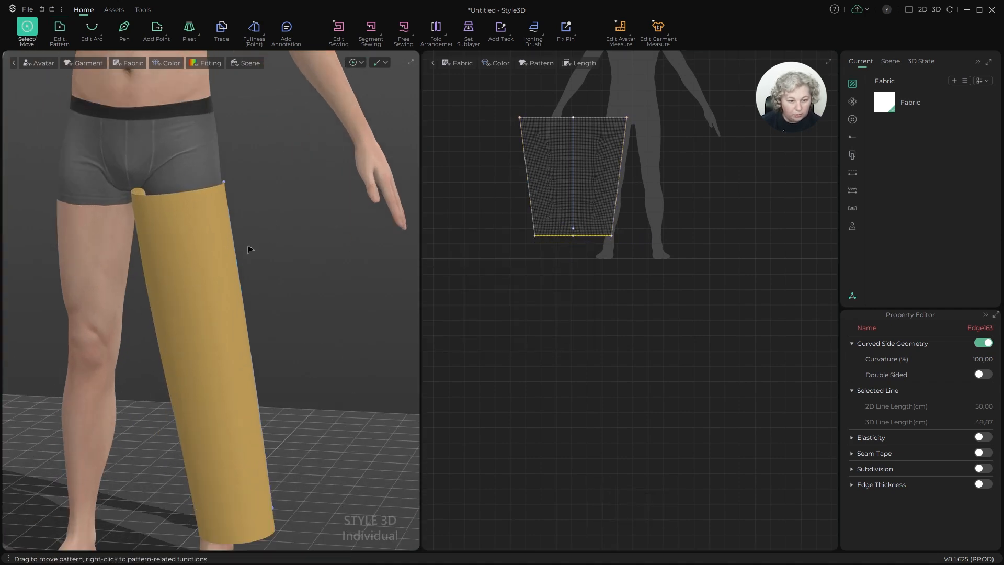
left_click_drag(249, 248, 294, 243, "alt")
scroll(256, 267, "down", 3)
left_click(201, 235)
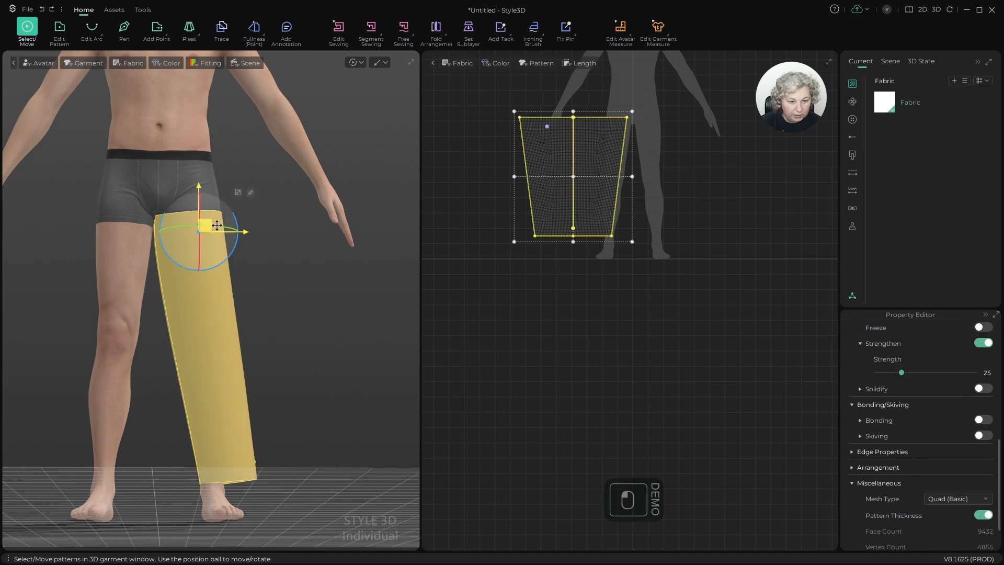
left_click_drag(234, 217, 214, 228)
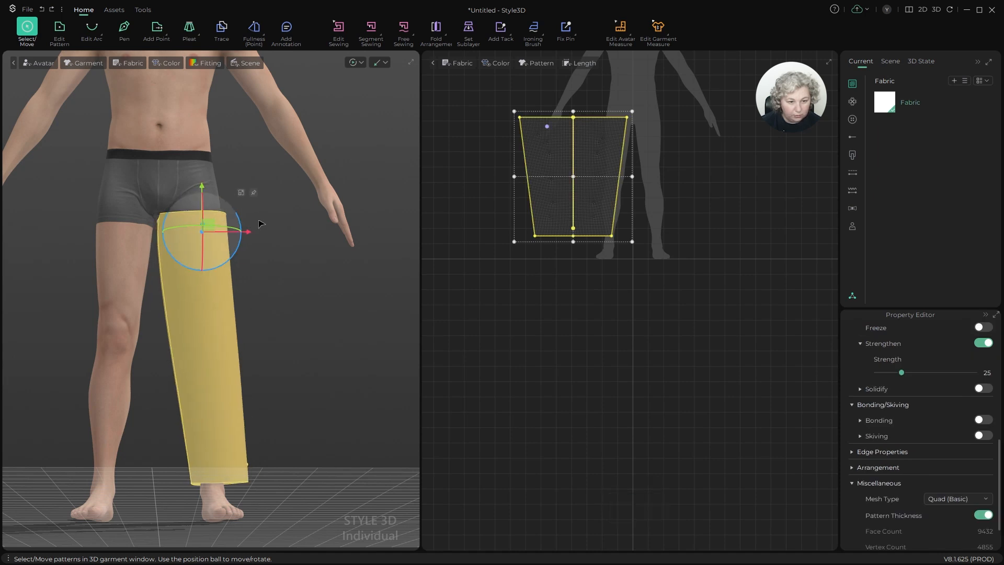
left_click(293, 298)
scroll(291, 352, "down", 3)
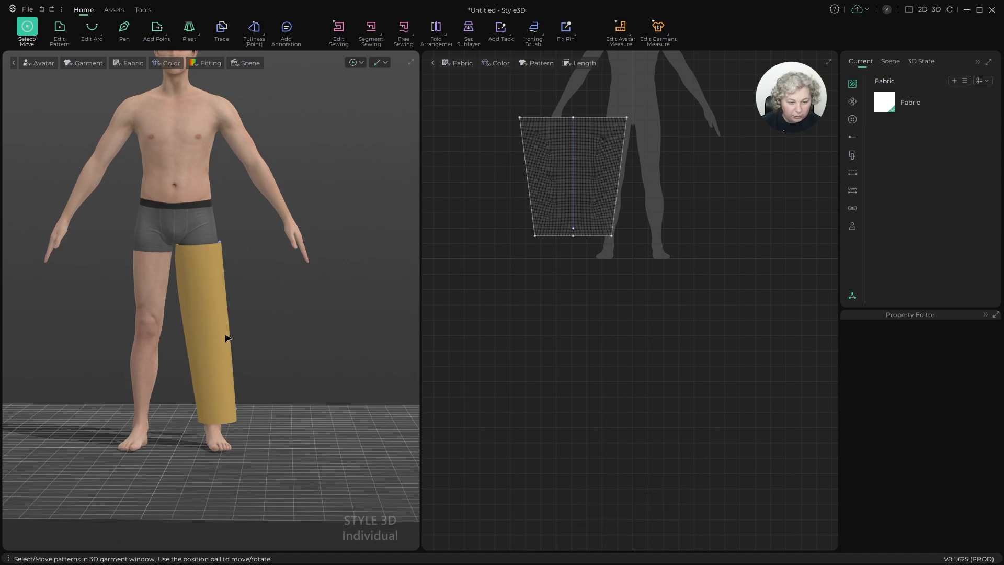
Step: Extend the centre line's lower end point down to the midpoint of the pattern's bottom edge
scroll(586, 224, "up", 4)
key("z")
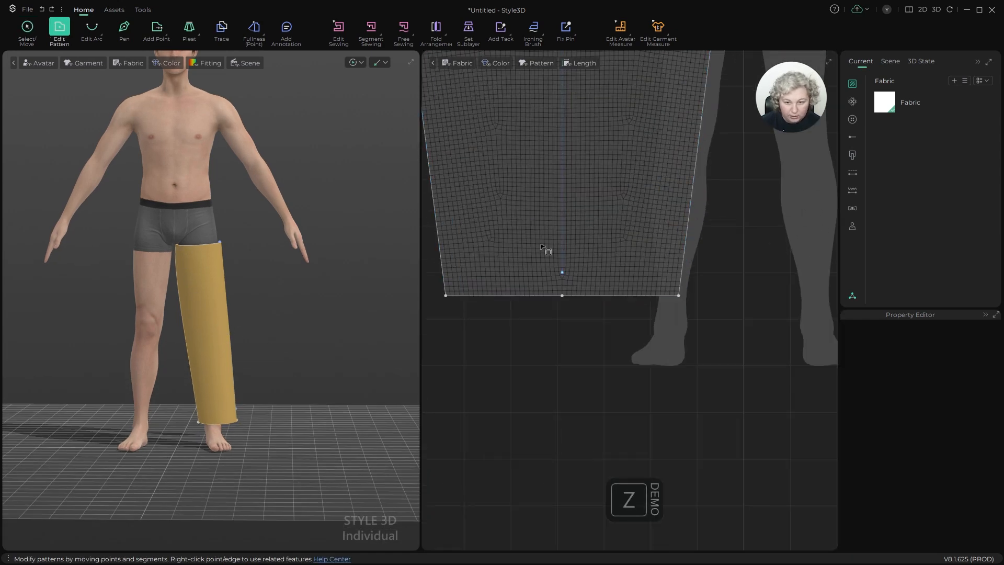
scroll(541, 246, "up", 6)
left_click(538, 265)
left_click_drag(537, 265, 539, 354)
scroll(555, 329, "down", 5)
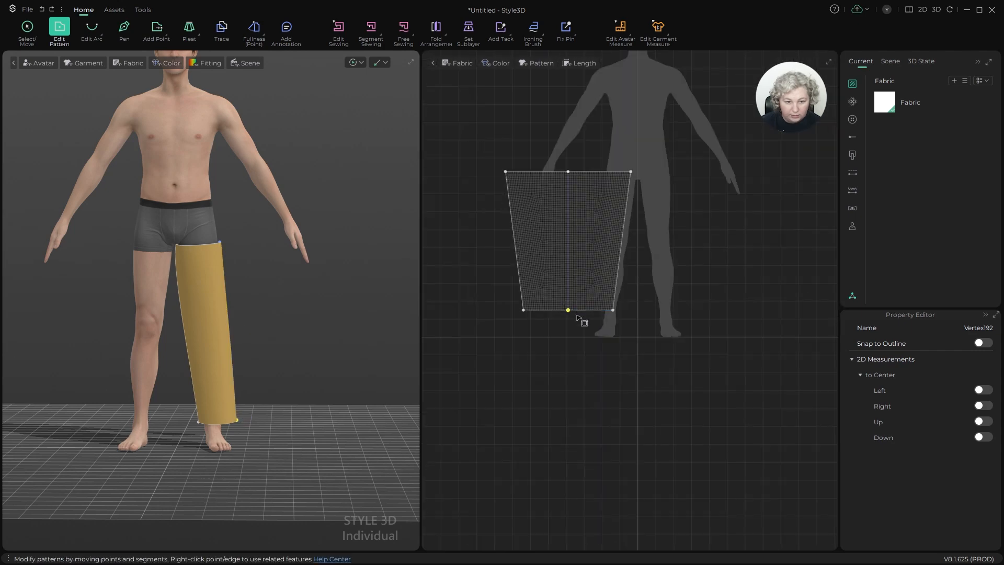
Step: Move the leg pattern lower in the 2D workspace, clear of the avatar silhouette's torso
key("a")
left_click_drag(269, 282, 145, 211, "alt")
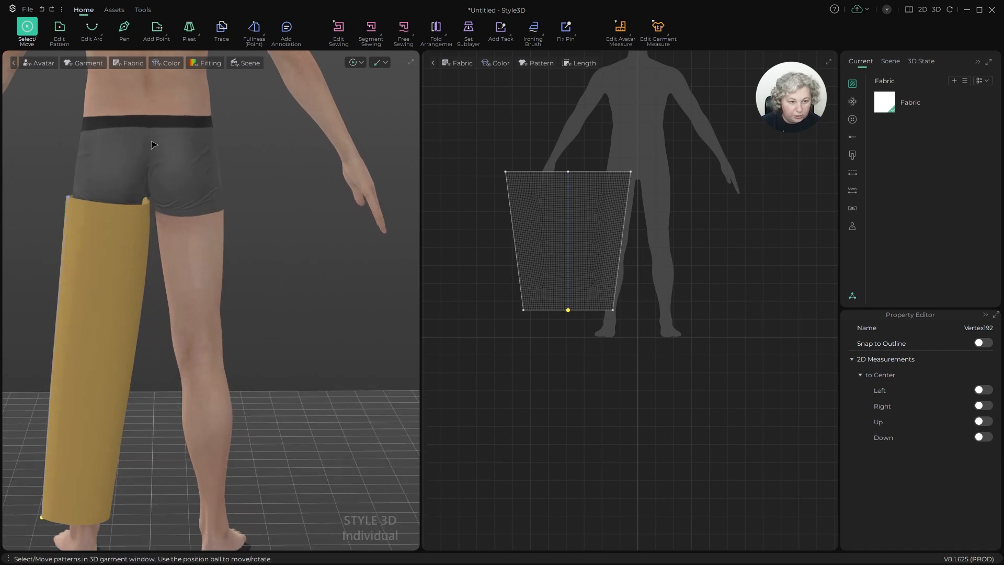
scroll(622, 346, "down", 5)
scroll(624, 287, "up", 4)
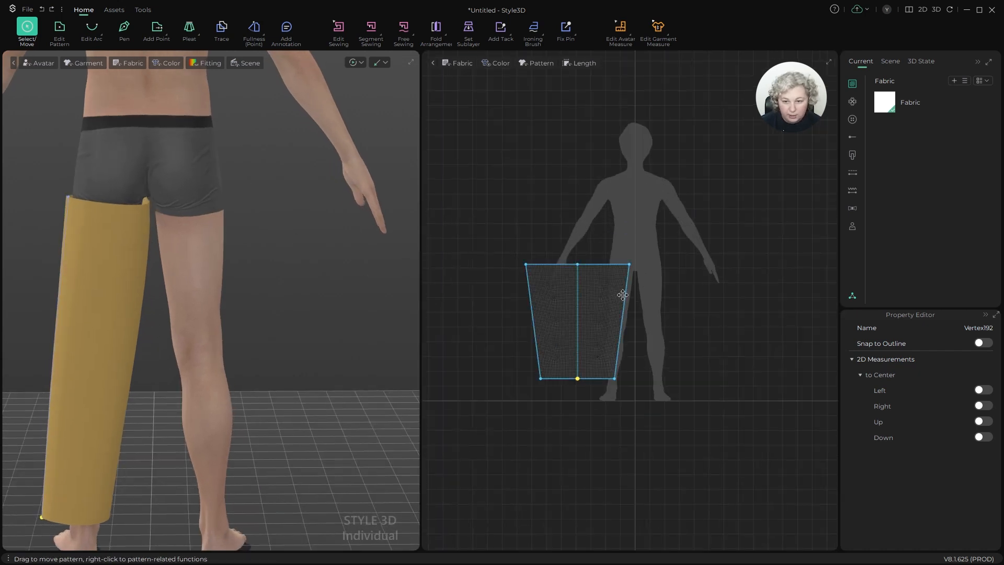
left_click_drag(604, 297, 609, 372)
scroll(632, 279, "up", 5)
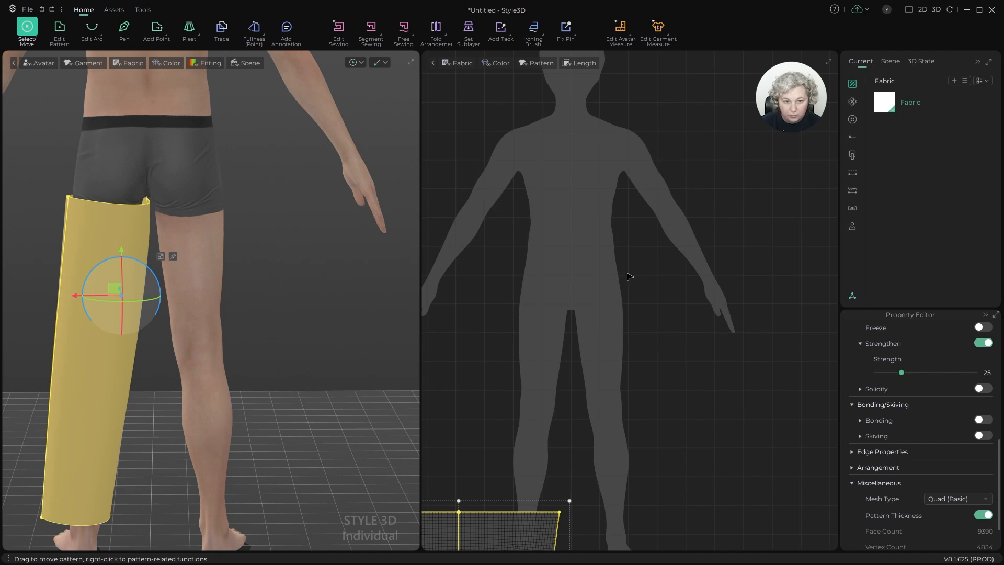
Step: Create a rectangular pattern 40 cm wide and 5 cm high at the avatar silhouette's waist in the 2D workspace
scroll(629, 277, "down", 3)
scroll(601, 240, "up", 6)
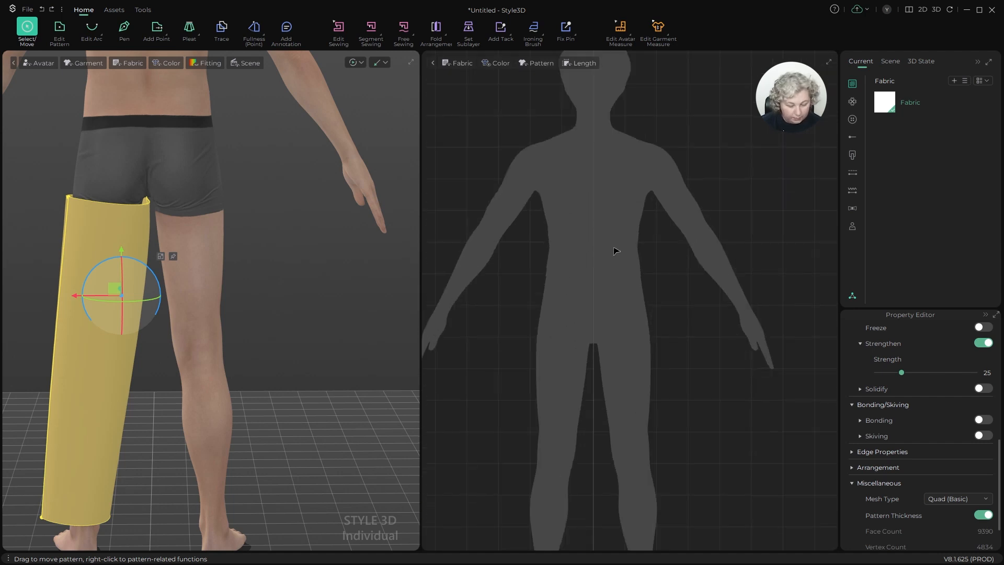
key("x")
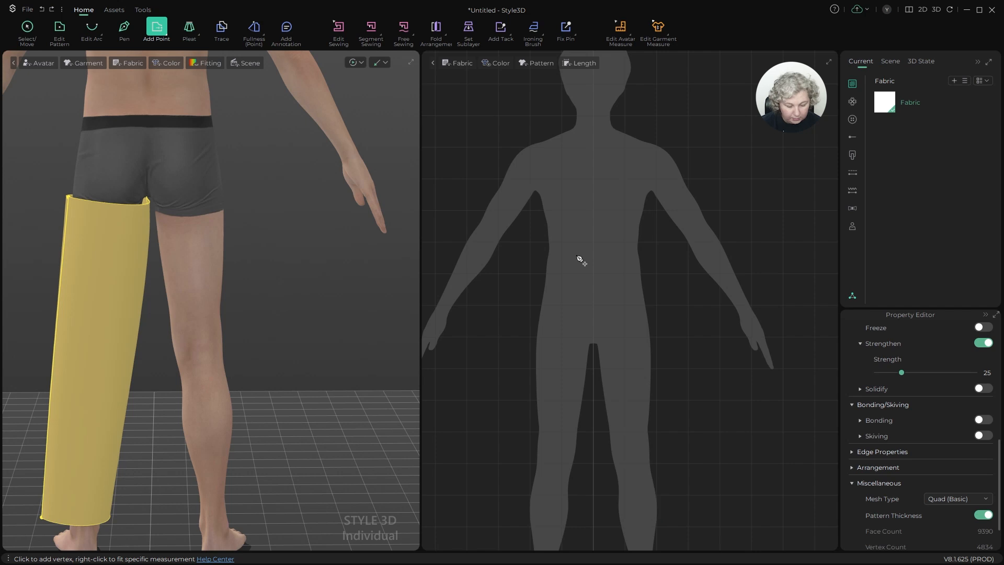
key("s")
left_click_drag(438, 239, 593, 260)
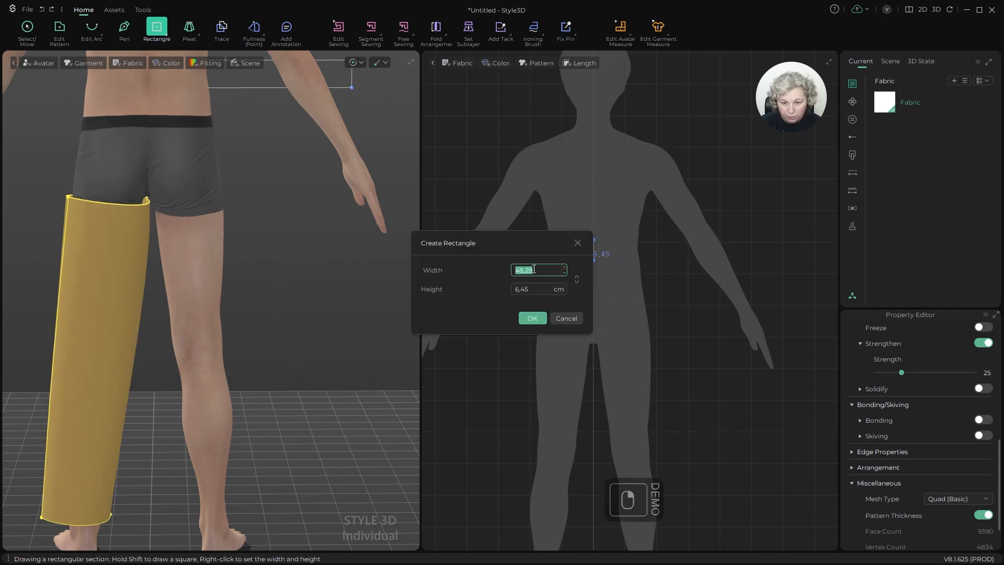
left_click(528, 270)
key("ctrl+a")
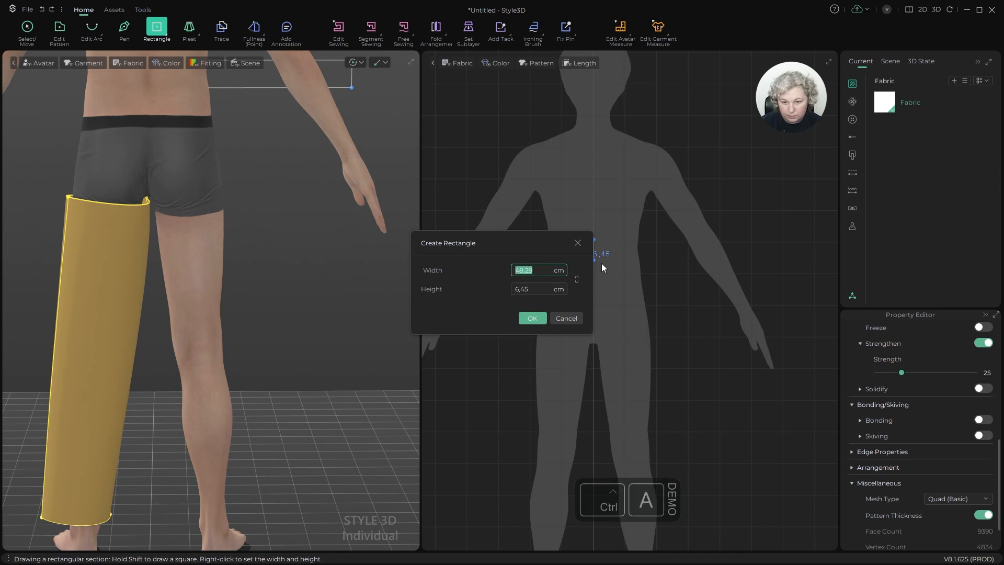
type("40")
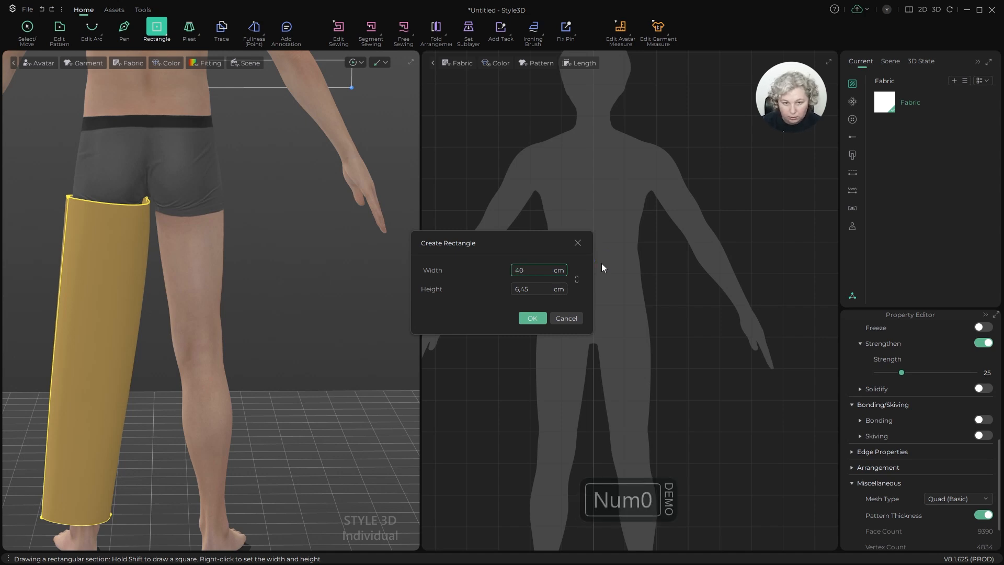
left_click(540, 287)
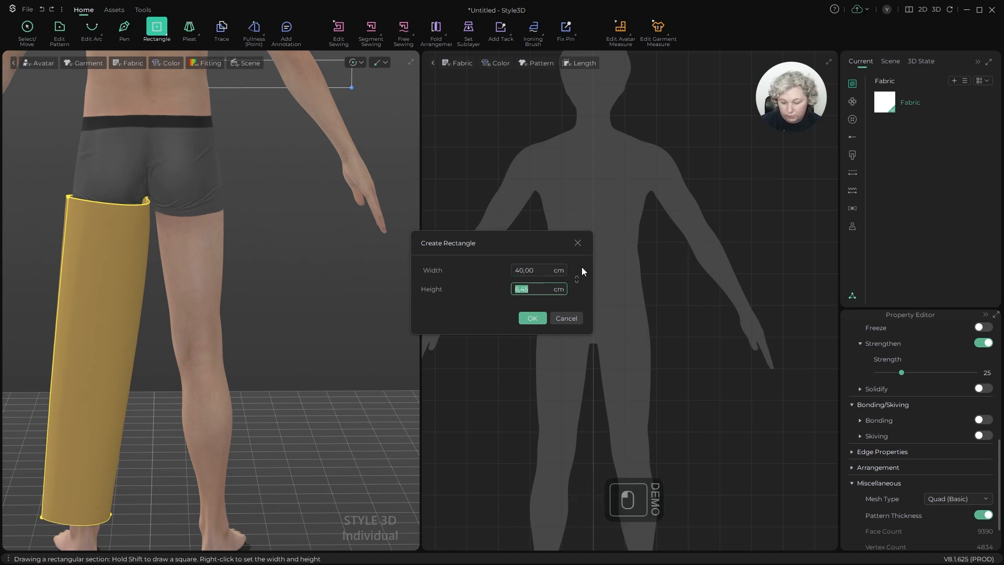
type("5")
left_click(532, 318)
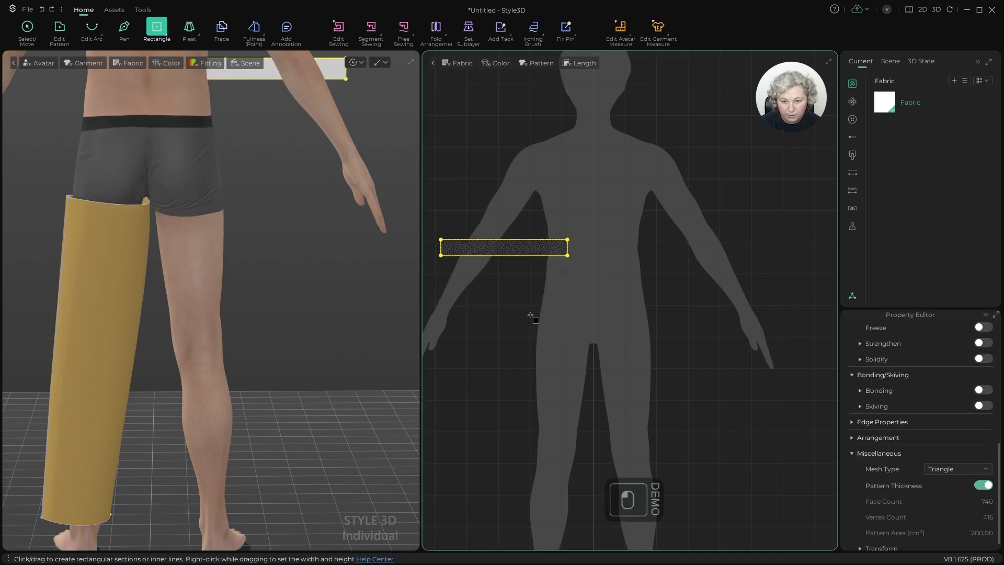
Step: Set the new rectangle's mesh type to Quad (Basic)
key("a")
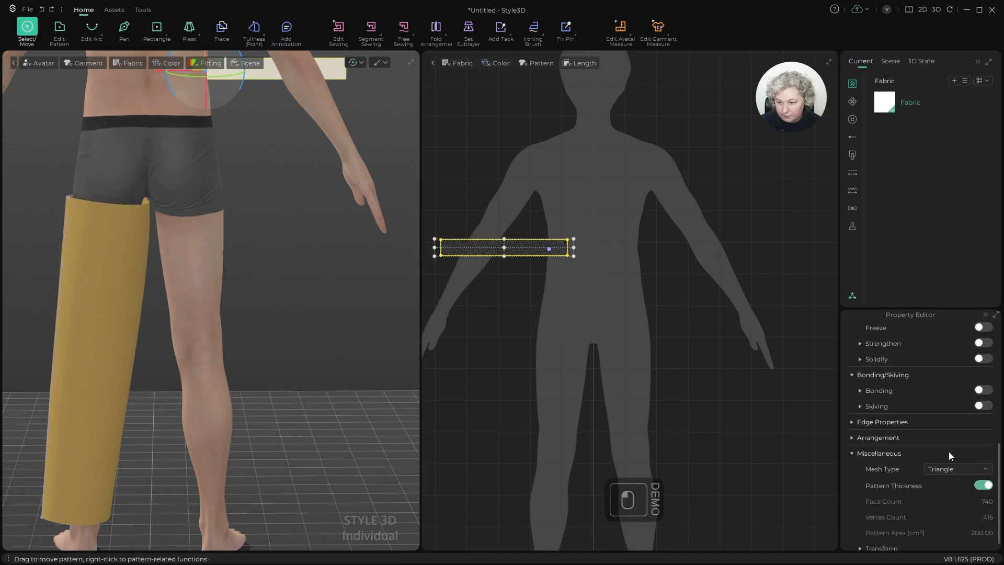
left_click(958, 468)
left_click(953, 500)
scroll(577, 289, "up", 3)
key("a")
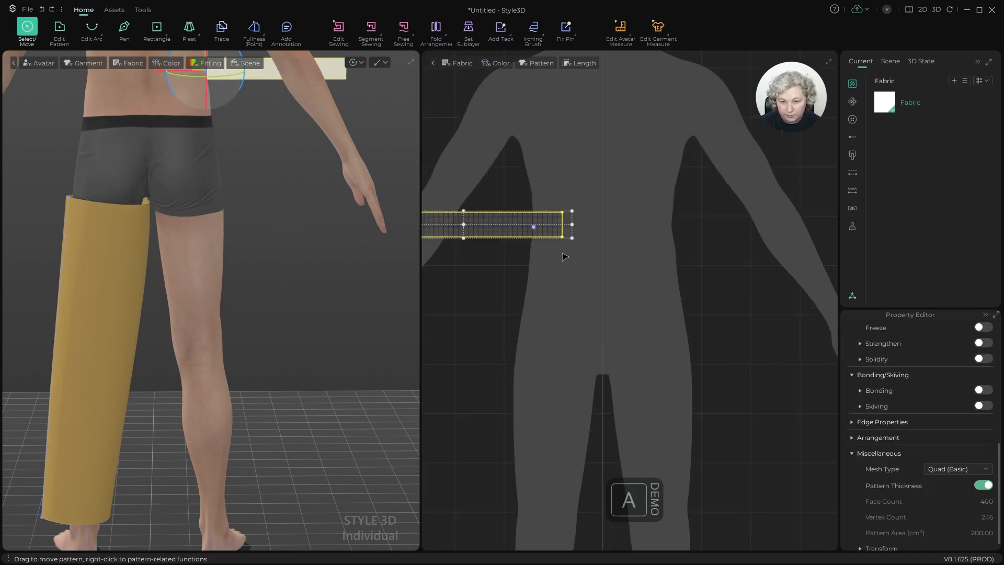
Step: Unfold the rectangle symmetrically across its short edge nearest the body's centre to form a full-length waistband
scroll(536, 211, "down", 3)
key("z")
left_click(575, 212)
scroll(557, 222, "up", 3)
left_click(546, 220)
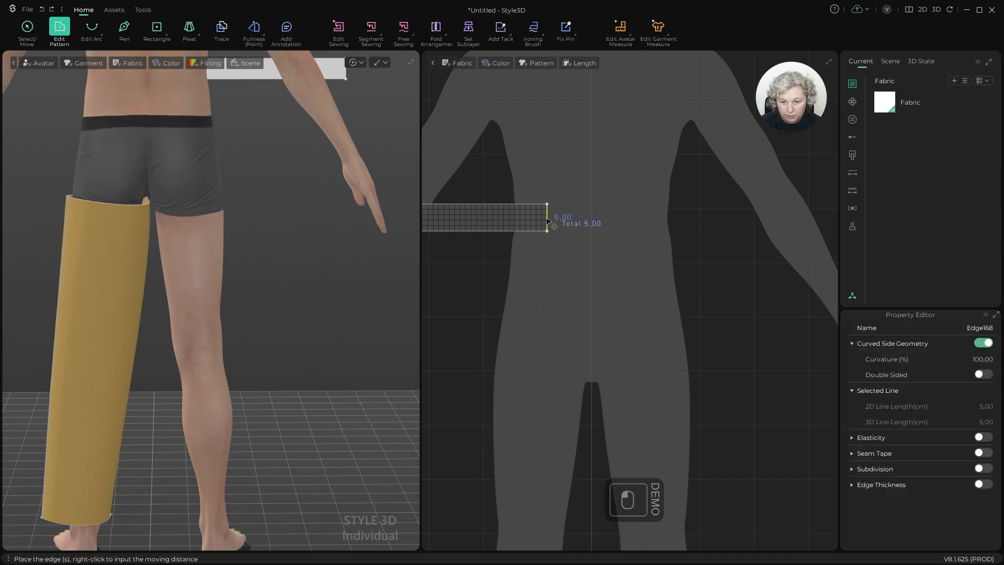
key("shift+y")
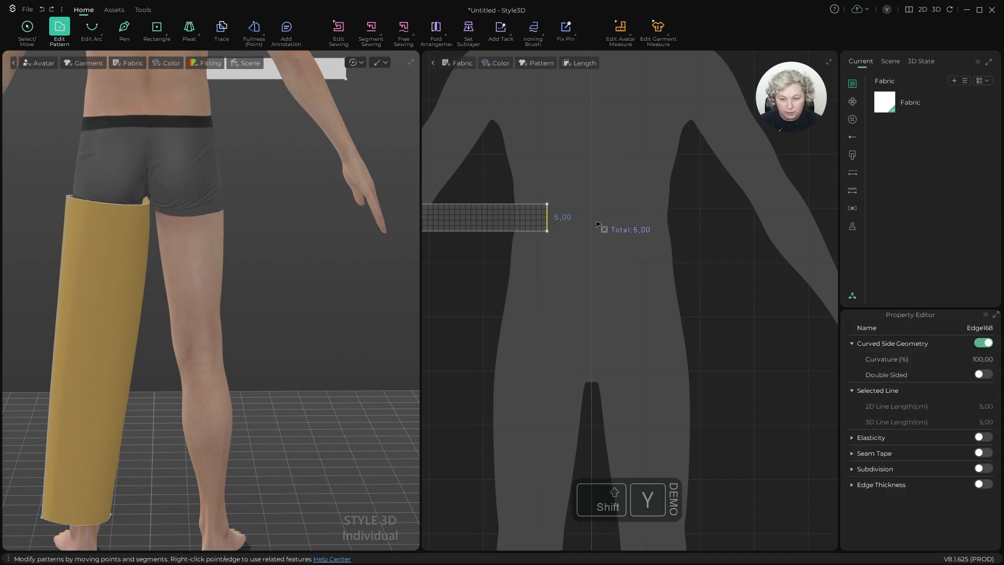
key("alt+y")
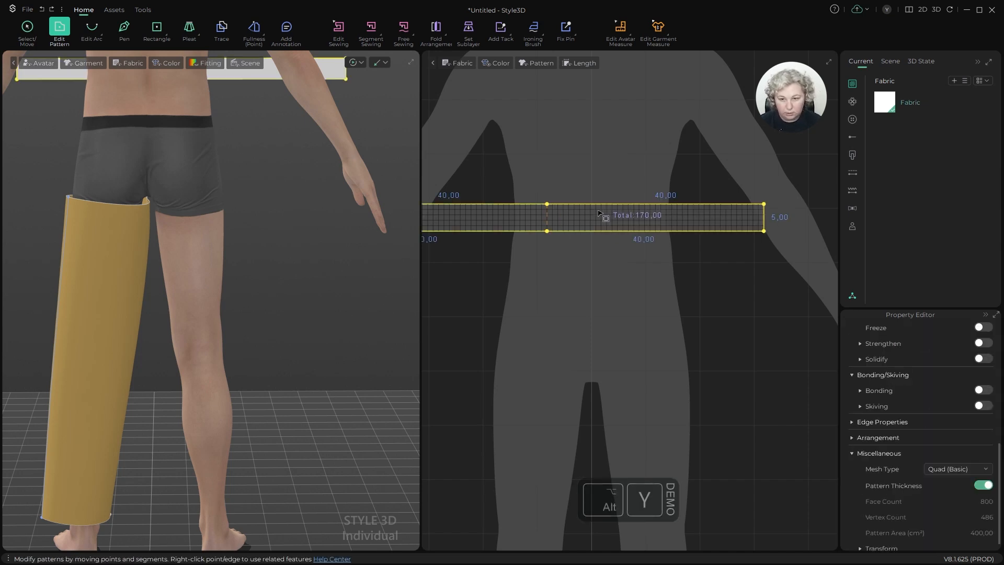
Step: Move the unfolded waistband pattern so its middle lies on the avatar silhouette's centre line
scroll(607, 226, "down", 3)
key("a")
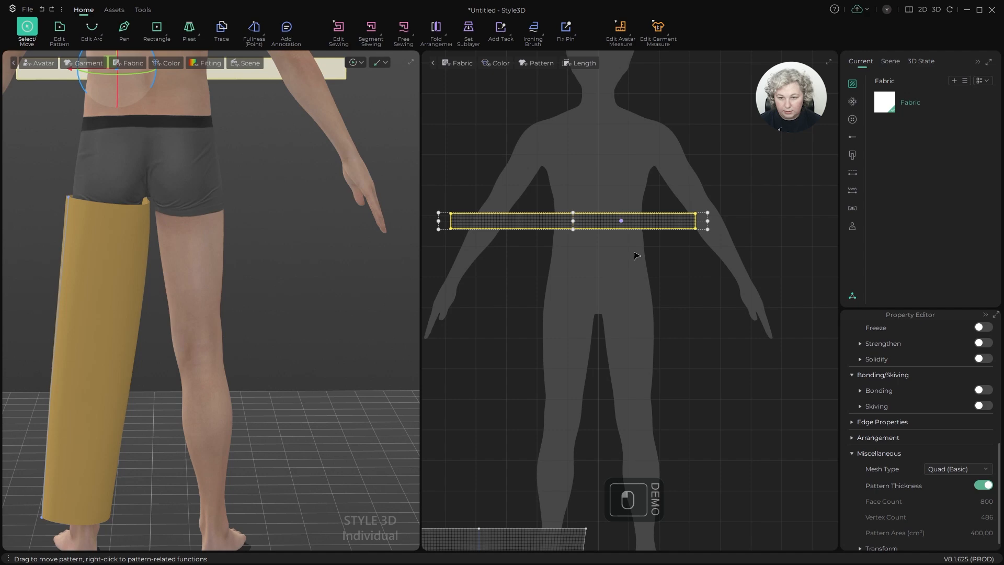
left_click_drag(619, 218, 644, 231)
Step: Wrap the waistband around the avatar using the centre front arrangement point at the waist, and raise it slightly above the underwear
scroll(316, 284, "down", 5)
left_click_drag(315, 284, 128, 278, "alt")
middle_click_drag(237, 295, 271, 381, "alt")
left_click_drag(299, 411, 272, 406, "alt")
scroll(253, 367, "up", 3)
scroll(253, 367, "up", 2)
key("shift+f")
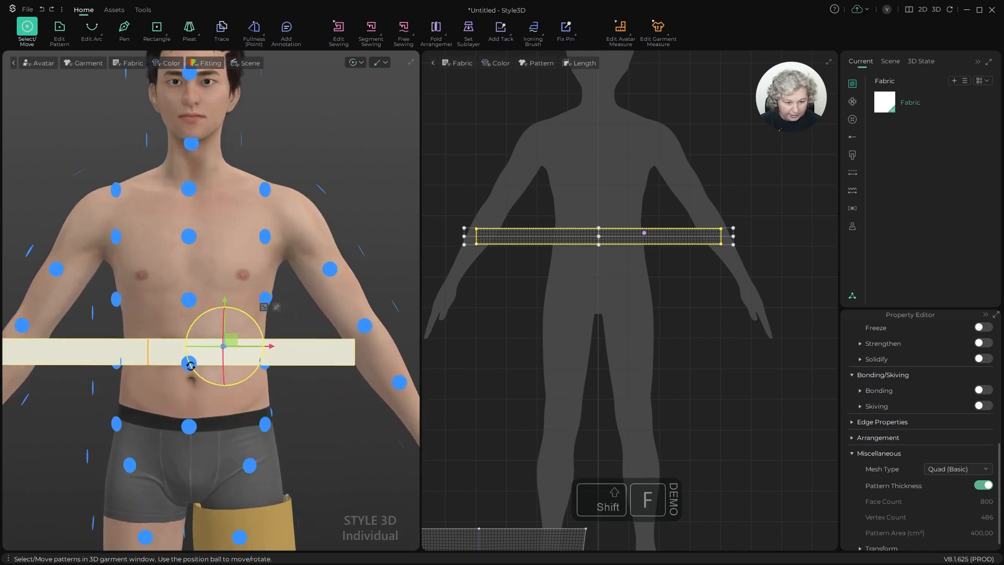
left_click(190, 427)
left_click_drag(265, 403, 268, 367)
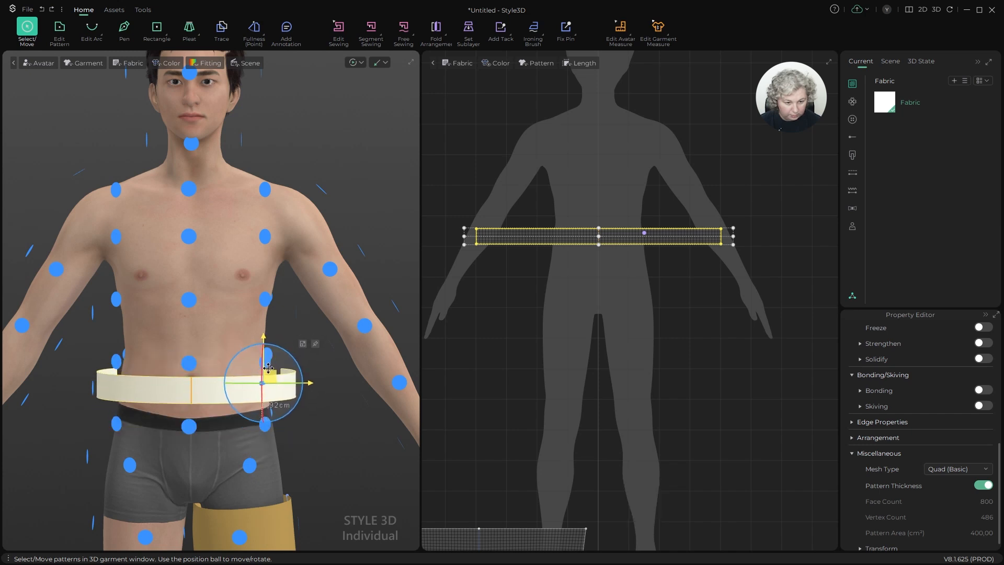
Step: Sew the waistband's two short ends together with Segment Sewing
scroll(610, 278, "up", 1)
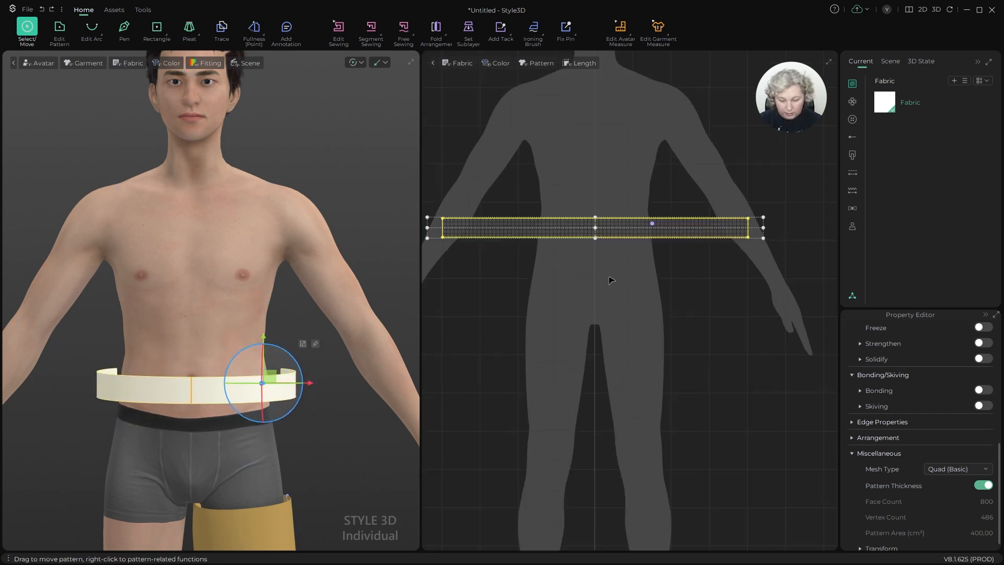
key("n")
left_click(442, 226)
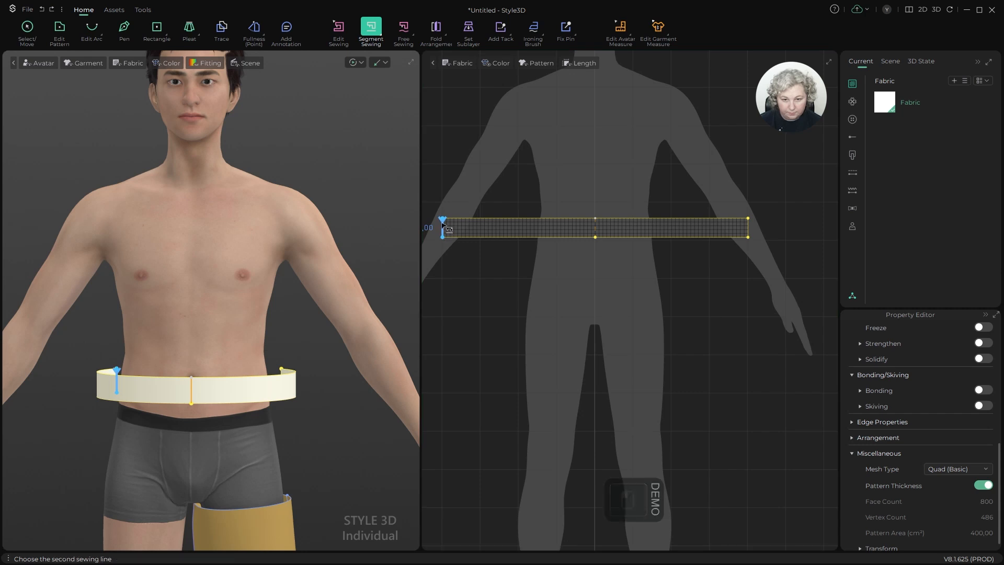
left_click(748, 228)
scroll(237, 316, "down", 5)
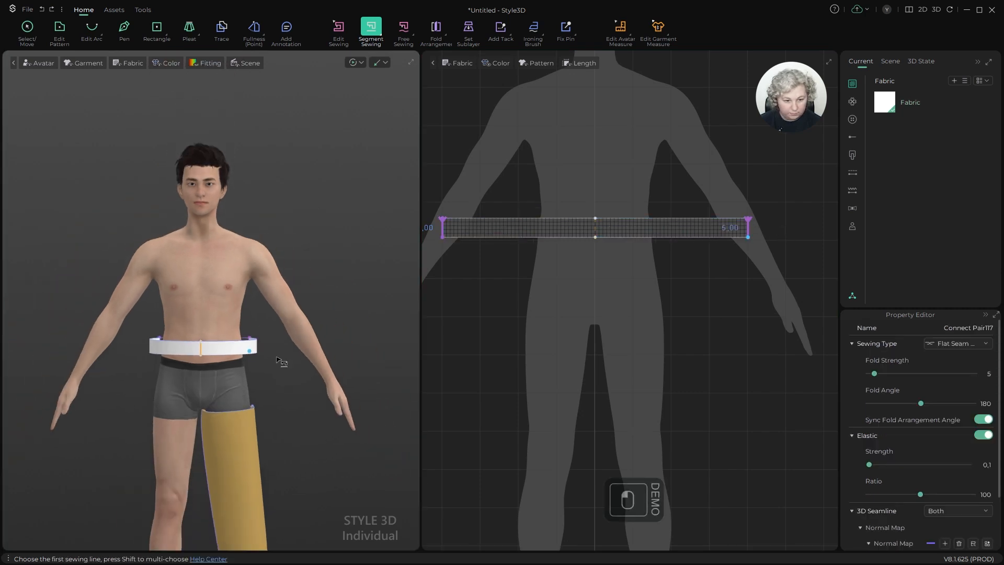
Step: Freeze the leg piece on the avatar
right_click_drag(282, 361, 233, 384)
key("a")
left_click(230, 460)
key("ctrl+k")
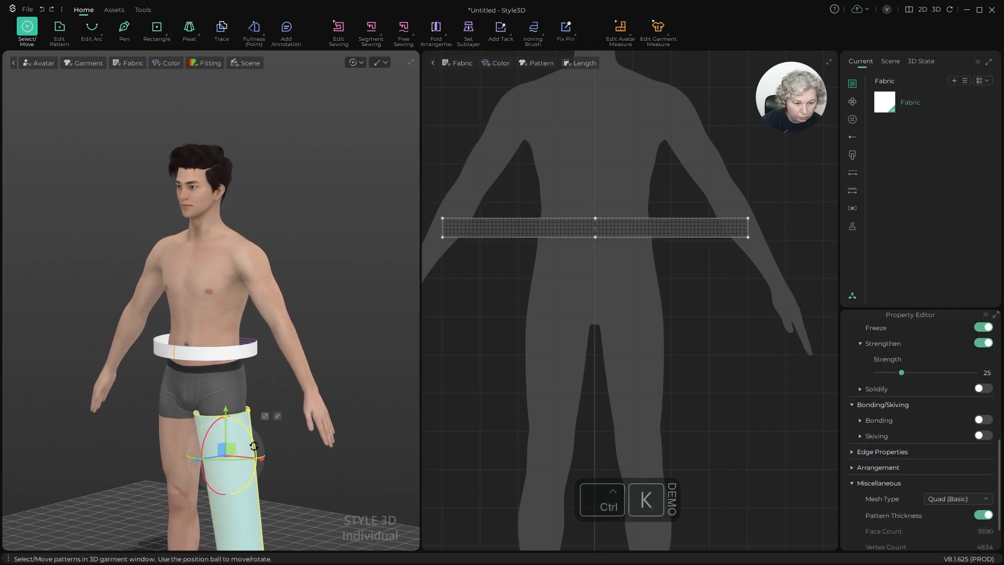
Step: Simulate the sewn waistband around the avatar's waist, then stop the simulation
key("space")
left_click_drag(286, 386, 283, 358, "alt")
key("space")
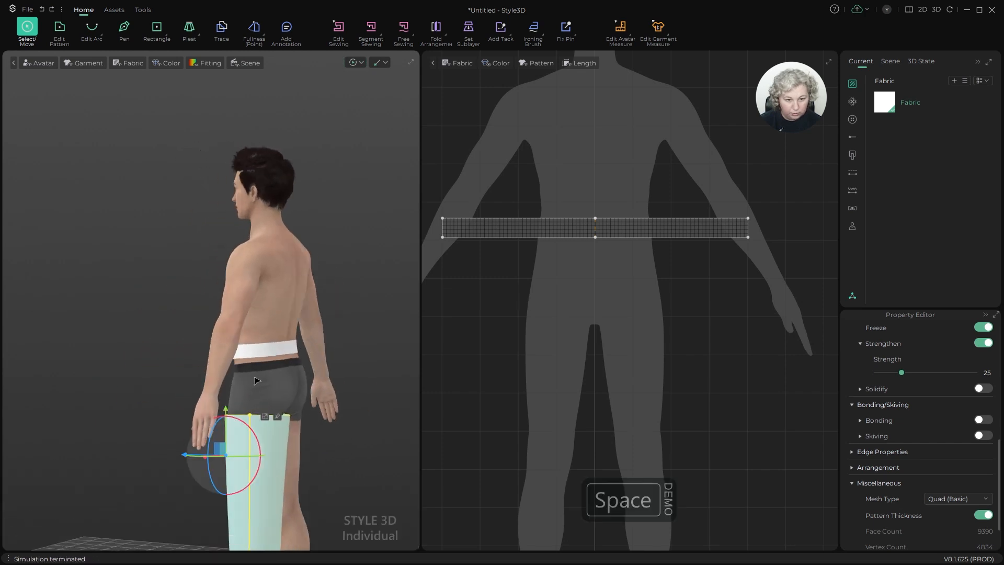
left_click_drag(195, 374, 256, 364, "alt")
Step: Adjust the waistband's position on the avatar in 3D and simulate it briefly again
scroll(220, 363, "up", 5)
left_click(224, 406)
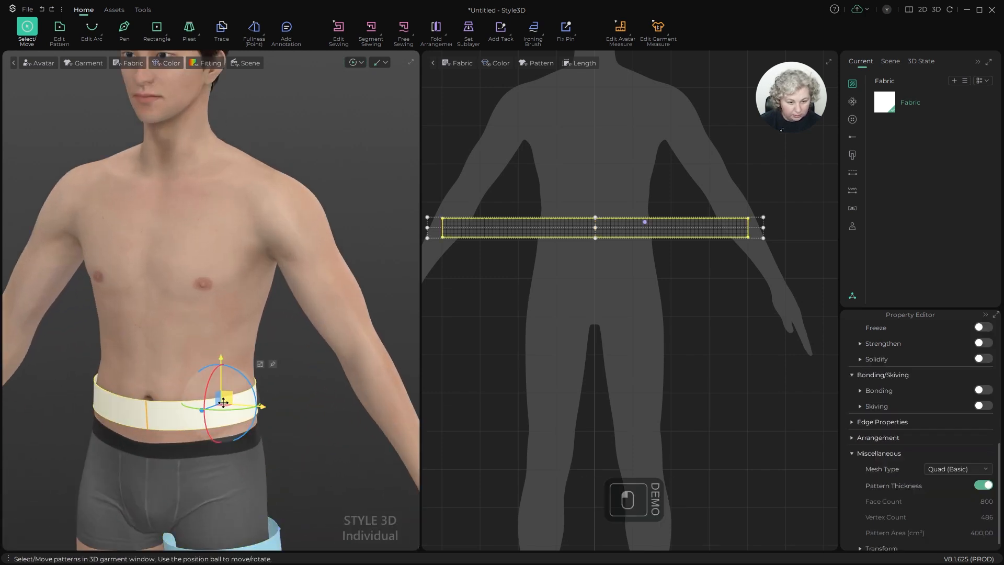
left_click_drag(226, 397, 285, 424)
key("space")
key("space")
Step: Deselect the waistband and examine the gap between it and the frozen leg piece from several angles
scroll(244, 400, "down", 5)
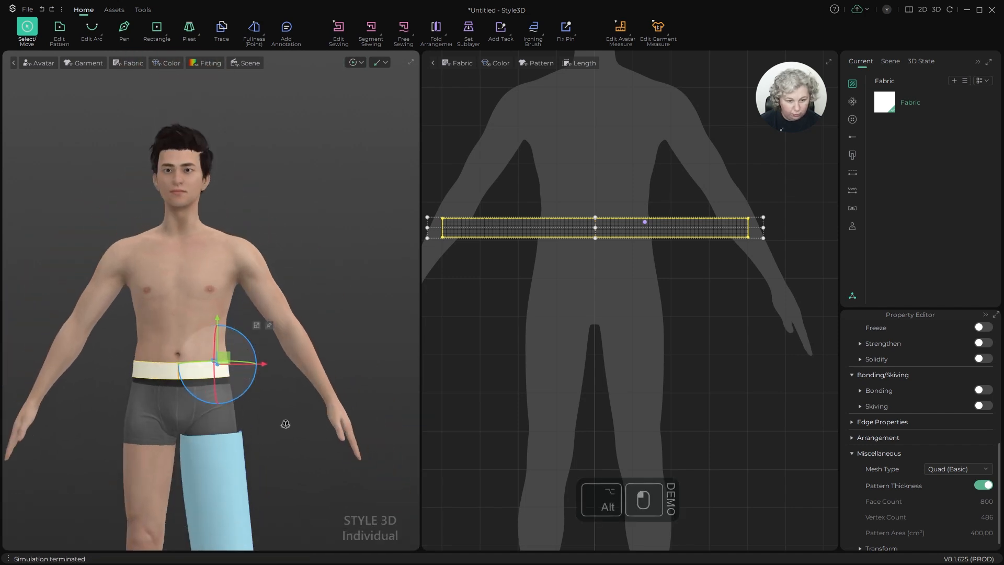
scroll(261, 447, "up", 3)
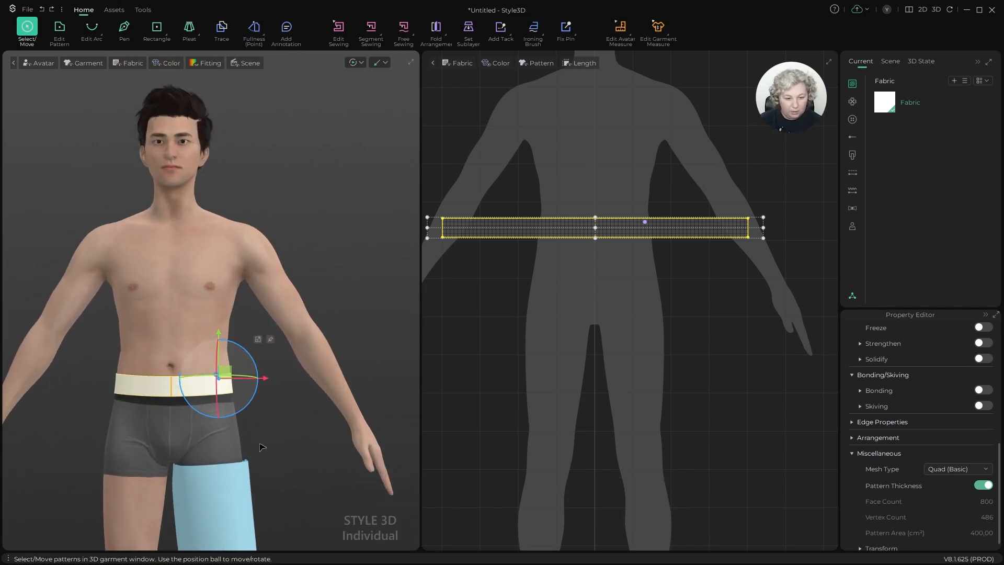
middle_click_drag(264, 447, 305, 321, "alt")
scroll(287, 347, "up", 3)
middle_click_drag(351, 361, 337, 330, "alt")
left_click_drag(339, 337, 304, 348, "alt")
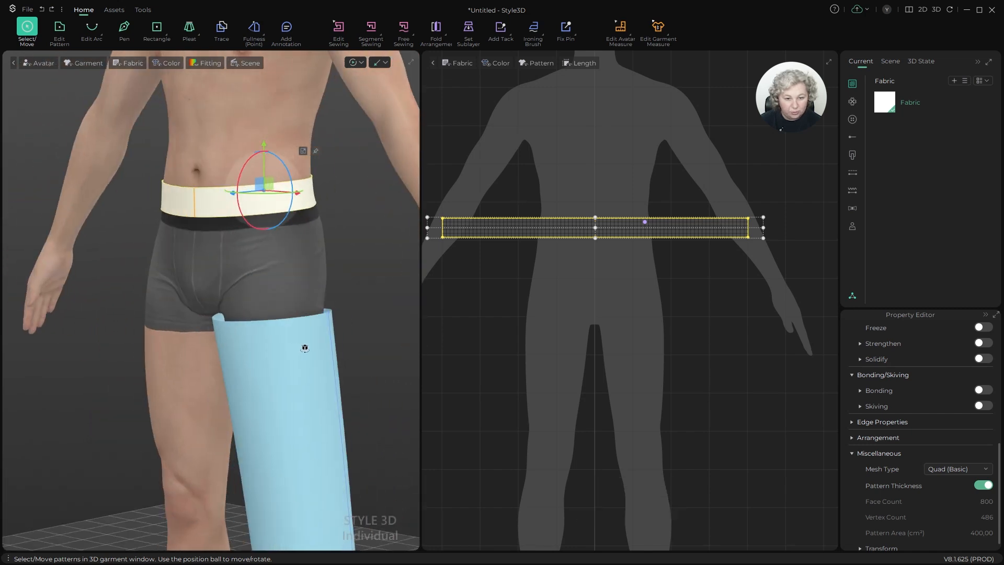
right_click_drag(305, 348, 340, 335)
left_click(341, 334)
scroll(261, 292, "down", 3)
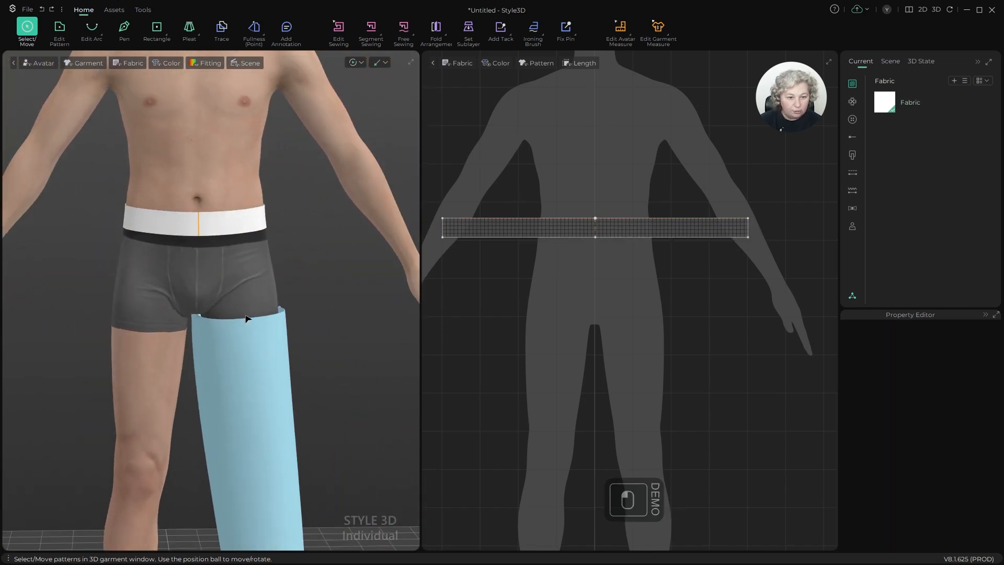
left_click_drag(246, 318, 274, 368, "alt")
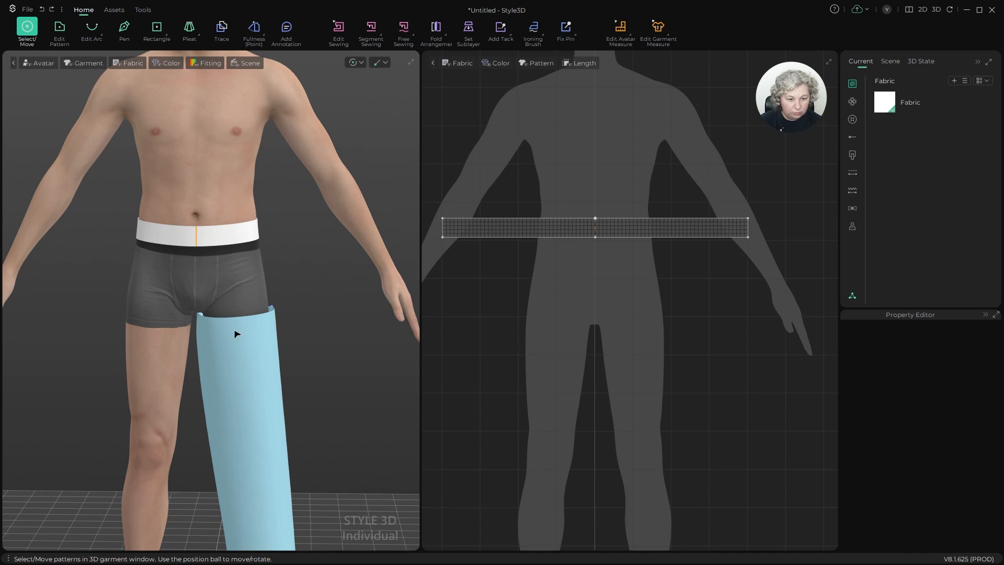
left_click_drag(351, 330, 409, 336, "alt")
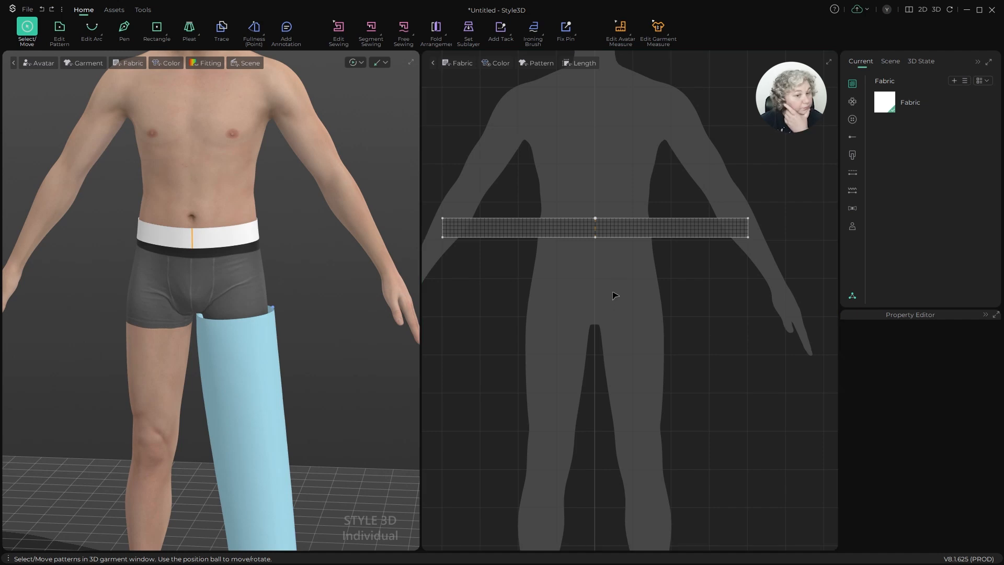
Step: Draw a rectangle about 48 cm wide and 24 cm high below the waistband in 2D and open its size settings
scroll(614, 295, "down", 4)
scroll(592, 275, "up", 3)
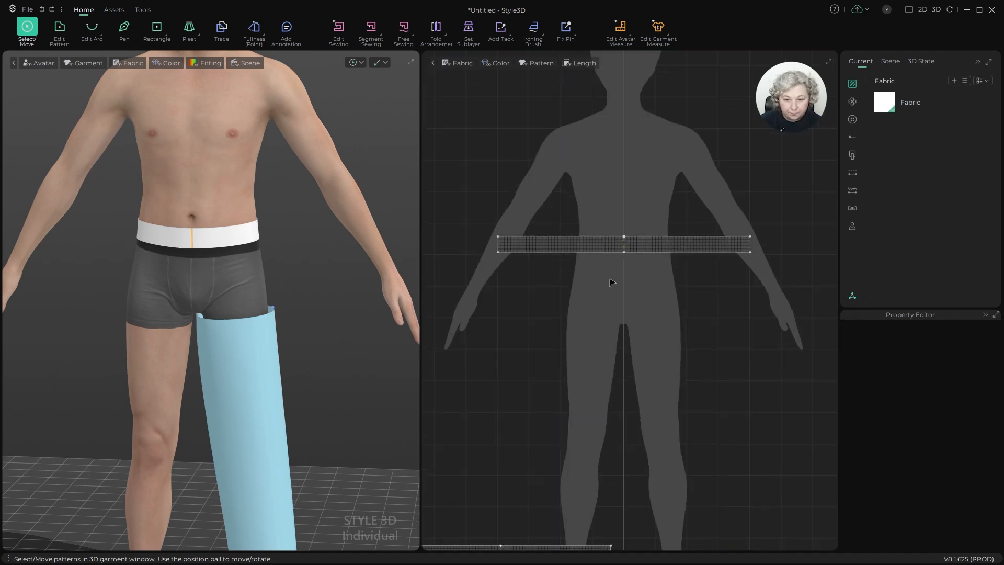
scroll(590, 301, "down", 2)
key("z")
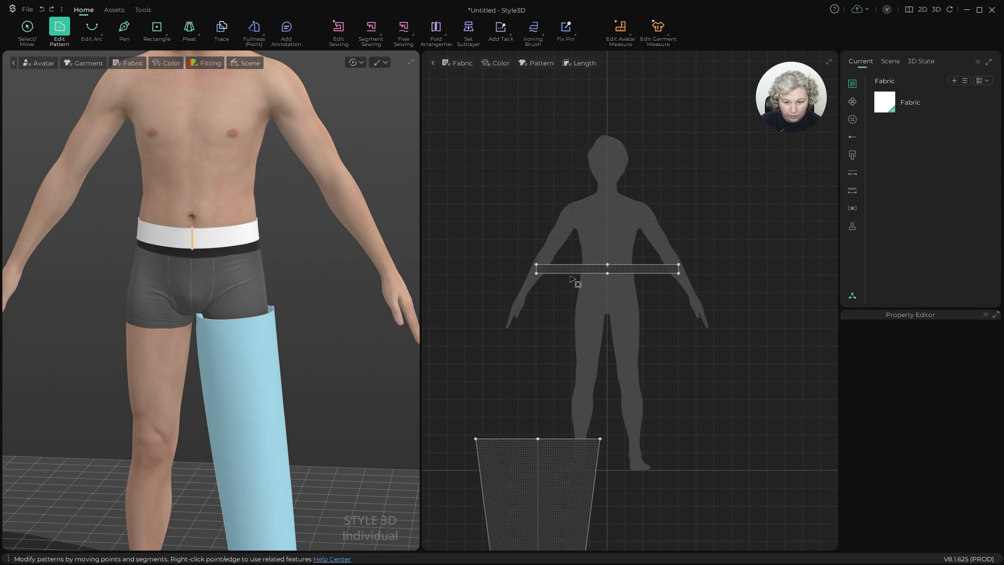
scroll(625, 298, "up", 3)
key("s")
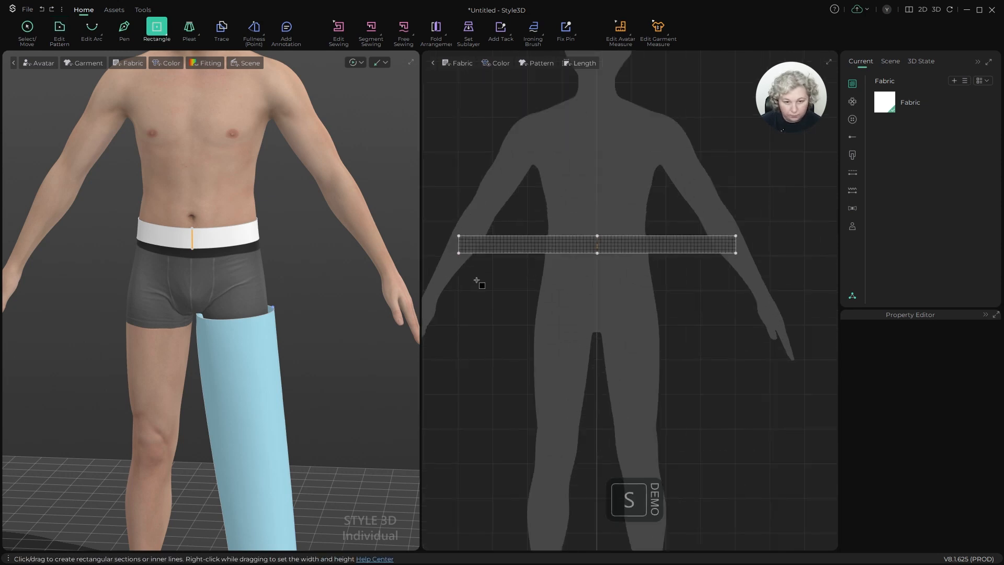
mouse_move(475, 280)
left_mouse_down()
mouse_move(592, 358)
mouse_move(642, 361)
left_mouse_up()
right_click(641, 363)
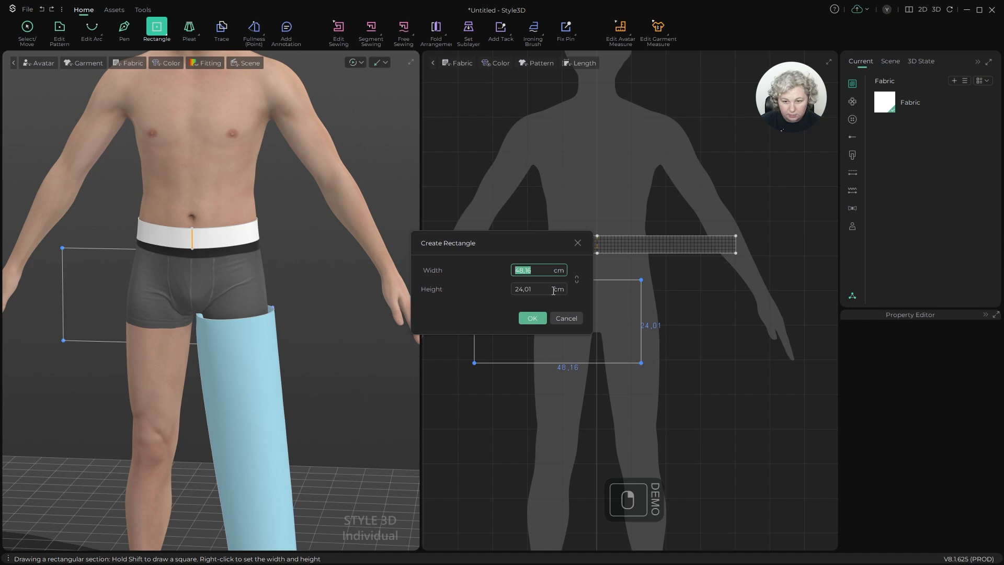
Step: Set the rectangle's width to 50 cm and create the pattern
left_click(545, 272)
key("ctrl+a")
type("40")
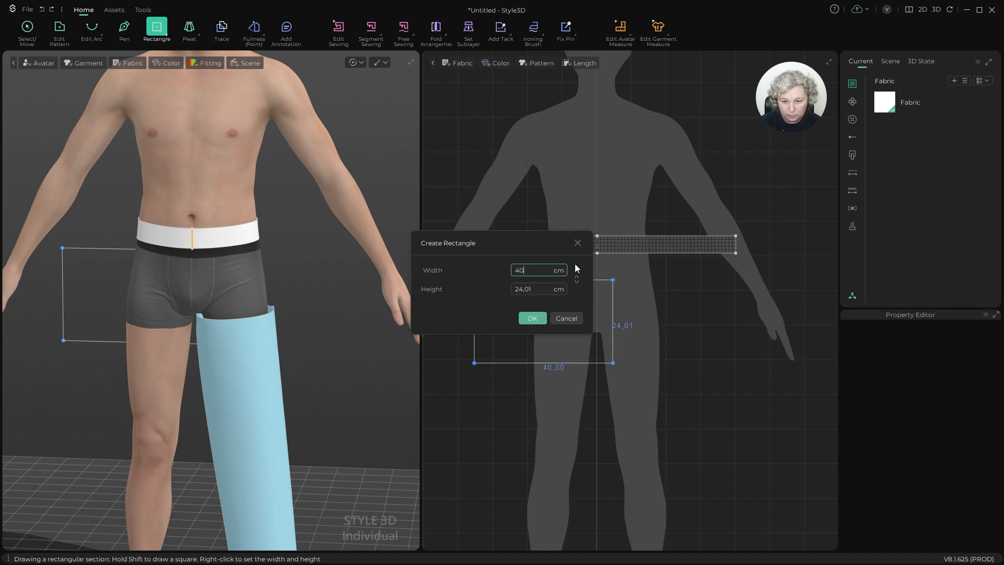
key("ctrl+a")
type("50")
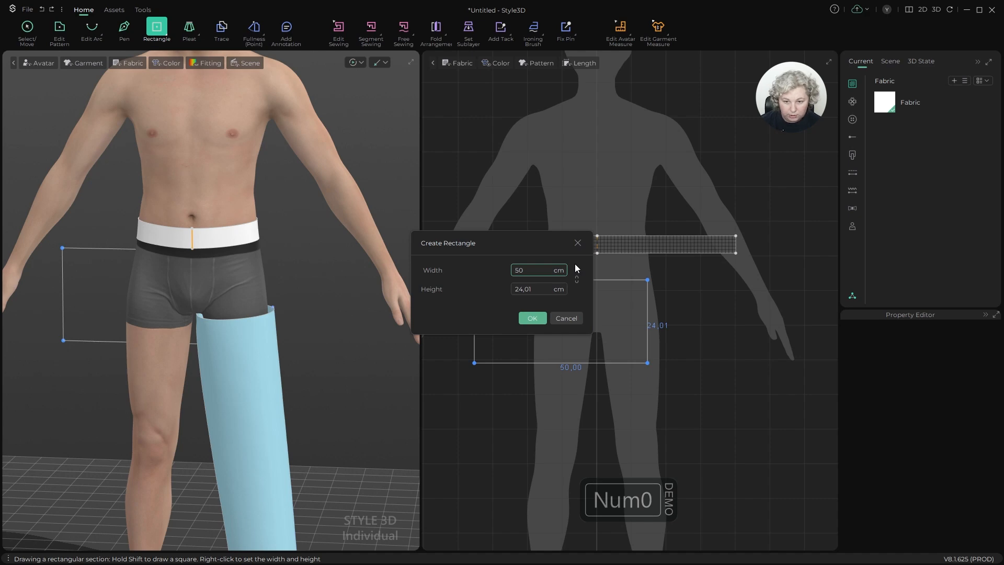
left_click(532, 318)
Step: Move the new rectangular panel down in the 3D view, clear of the avatar's hips and waistband
scroll(264, 261, "down", 3)
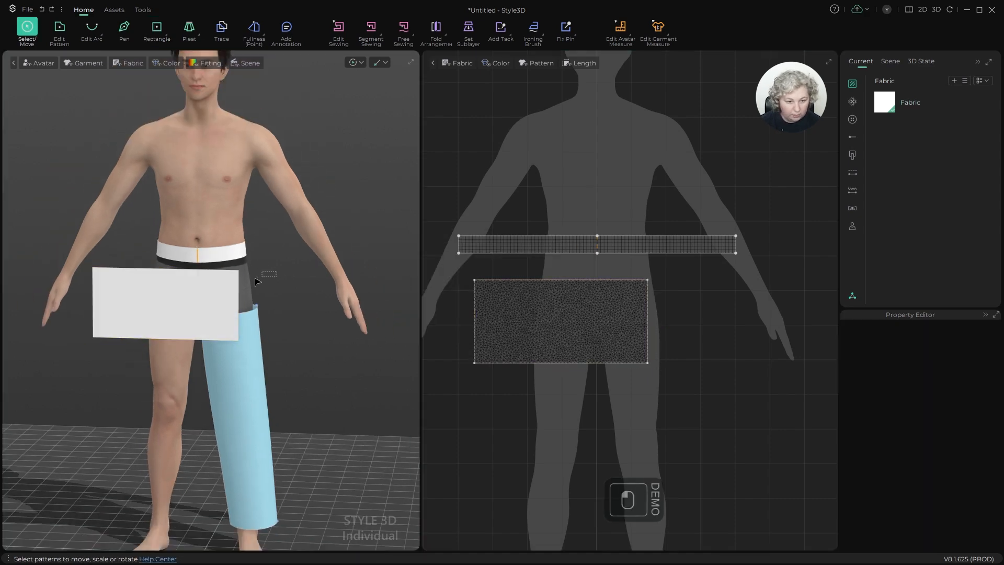
left_click_drag(211, 292, 172, 405)
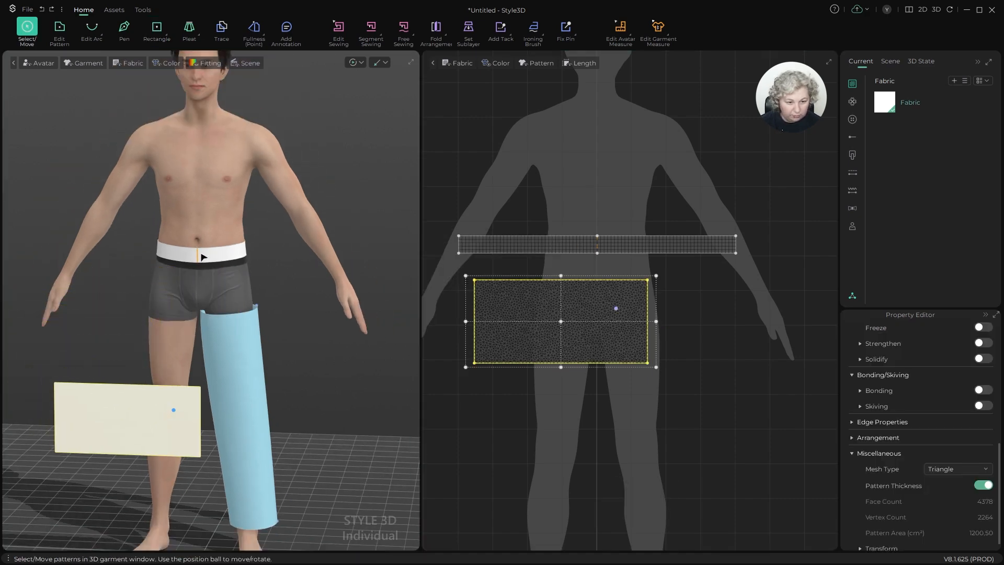
Step: Set the rectangular panel's height to 20 cm
right_click_drag(267, 331, 289, 328)
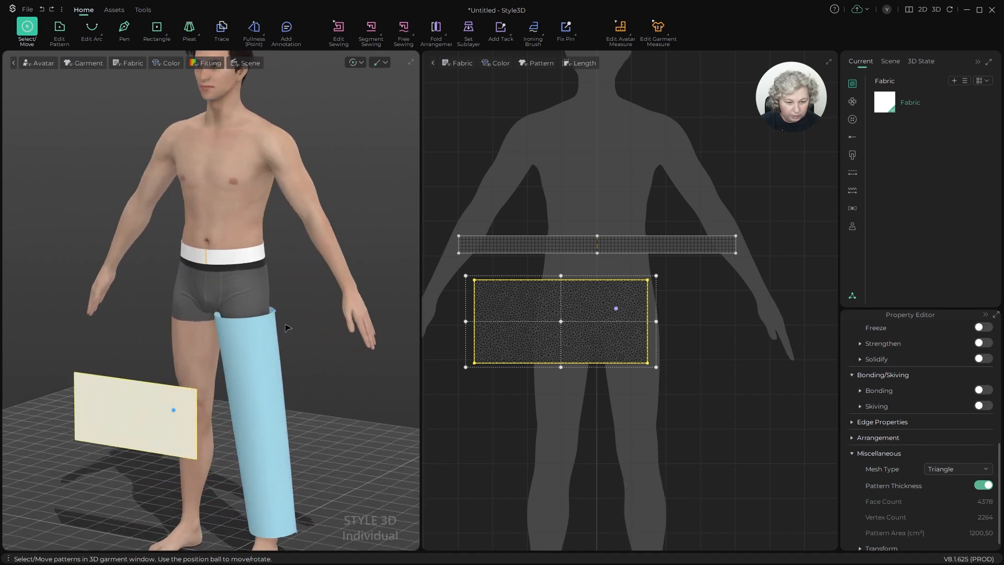
left_click_drag(561, 367, 565, 351)
right_click(566, 352)
key("alt")
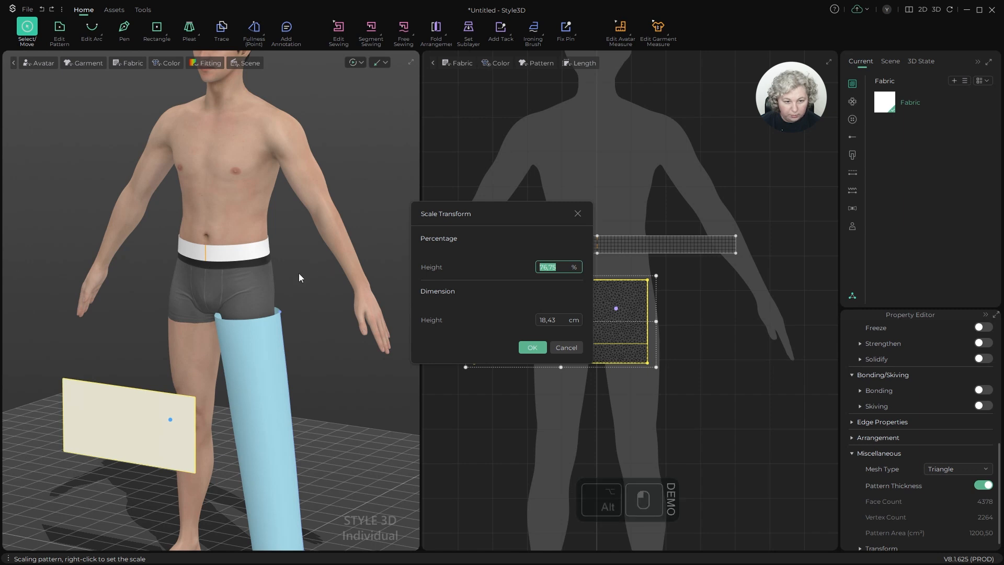
left_click(567, 317)
key("ctrl+a")
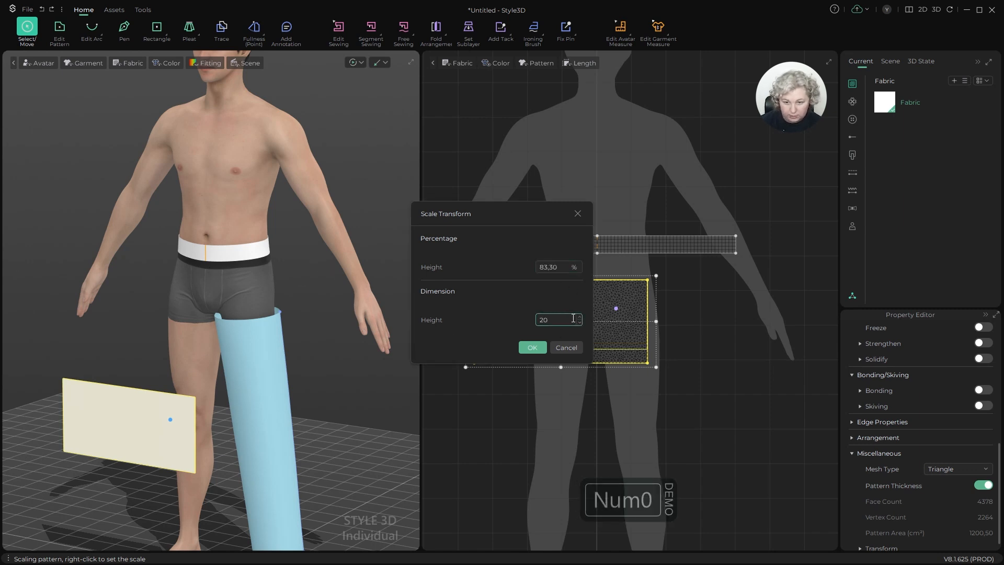
type("20")
left_click(539, 347)
Step: Change the rectangular panel's mesh type to Quad (Basic) and deselect it
left_click(941, 468)
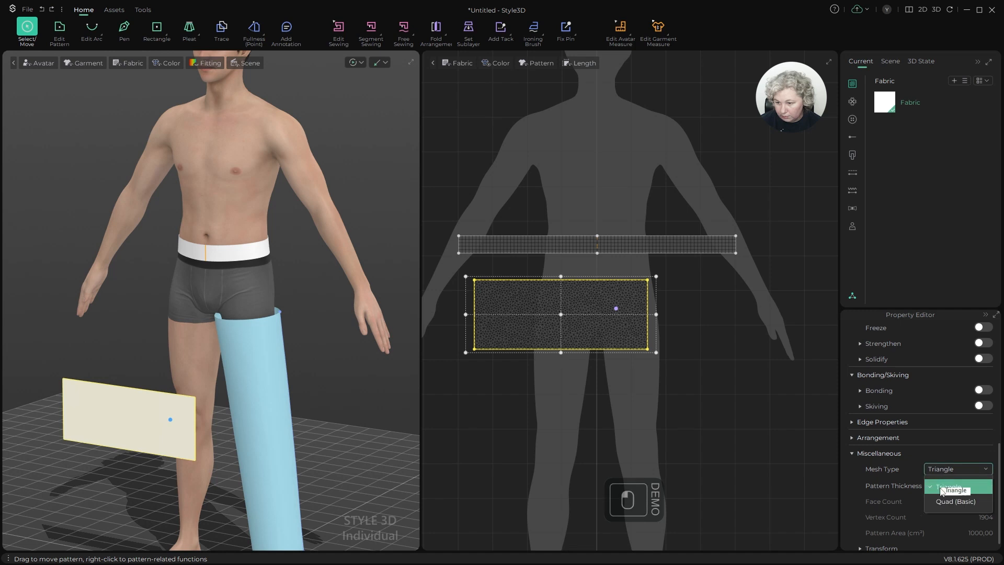
left_click(955, 501)
scroll(509, 303, "down", 1)
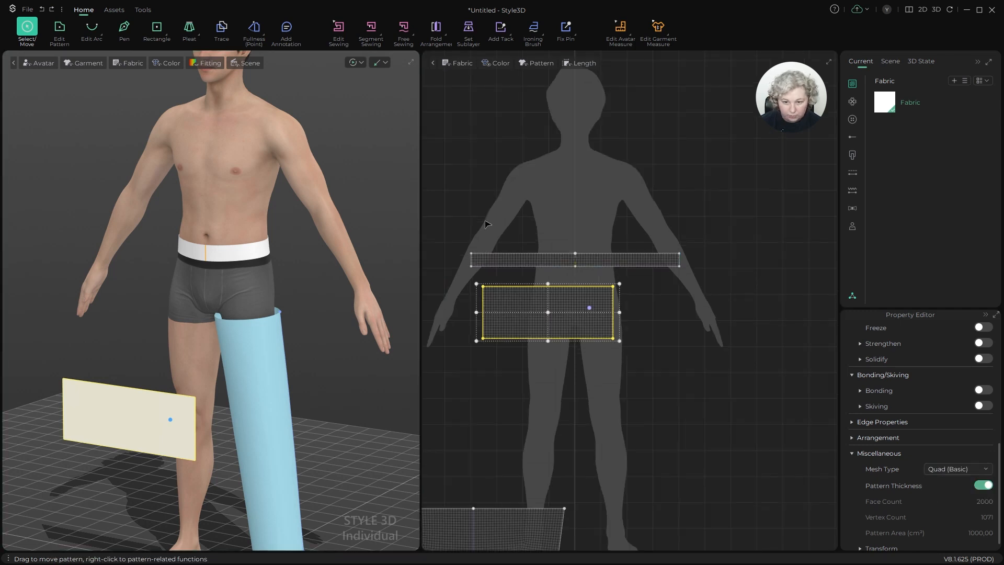
left_click(519, 230)
Step: Sew the panel's whole top edge to the right half of the waistband's lower edge in the 2D view
scroll(520, 253, "up", 2)
key("n")
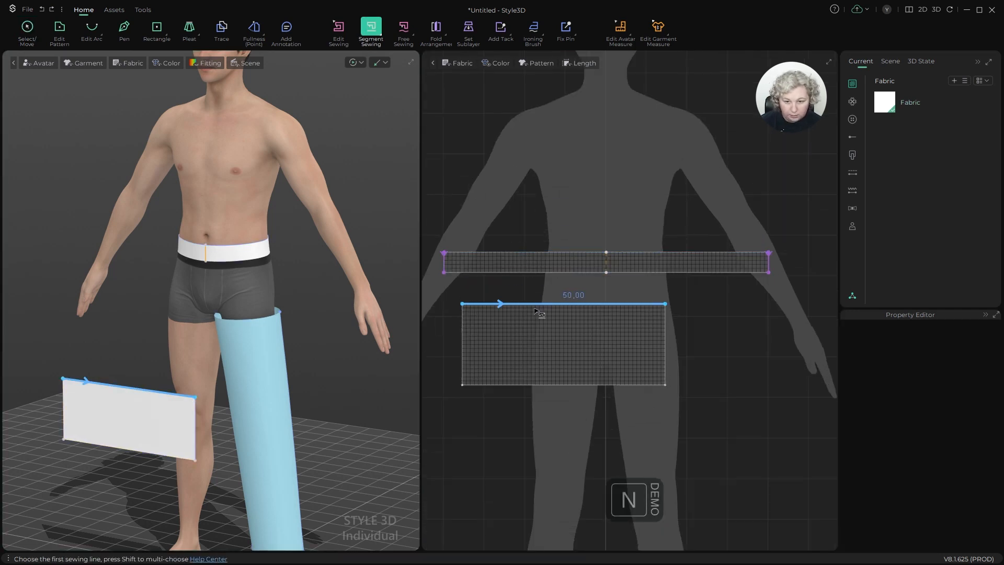
left_click(477, 281)
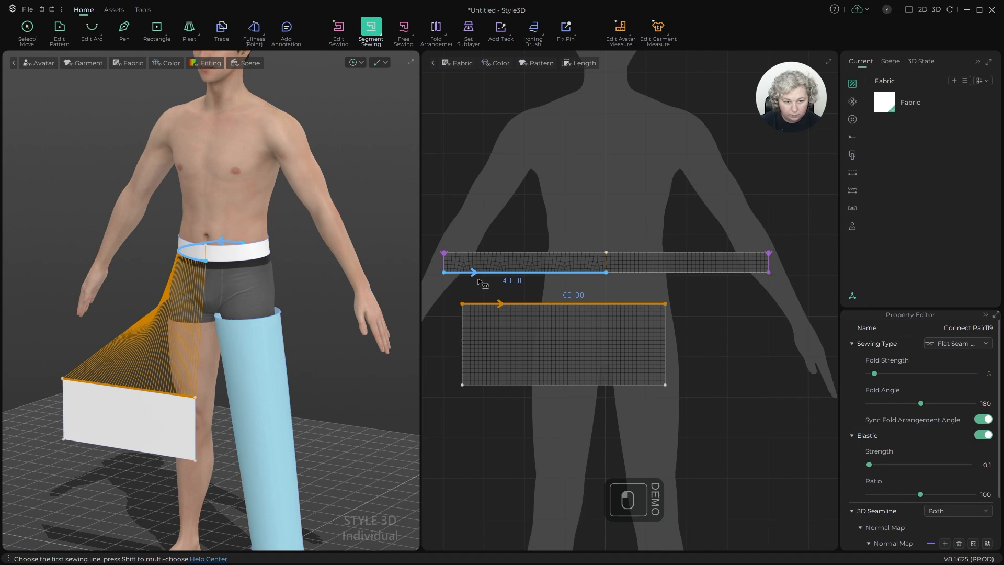
key("Escape")
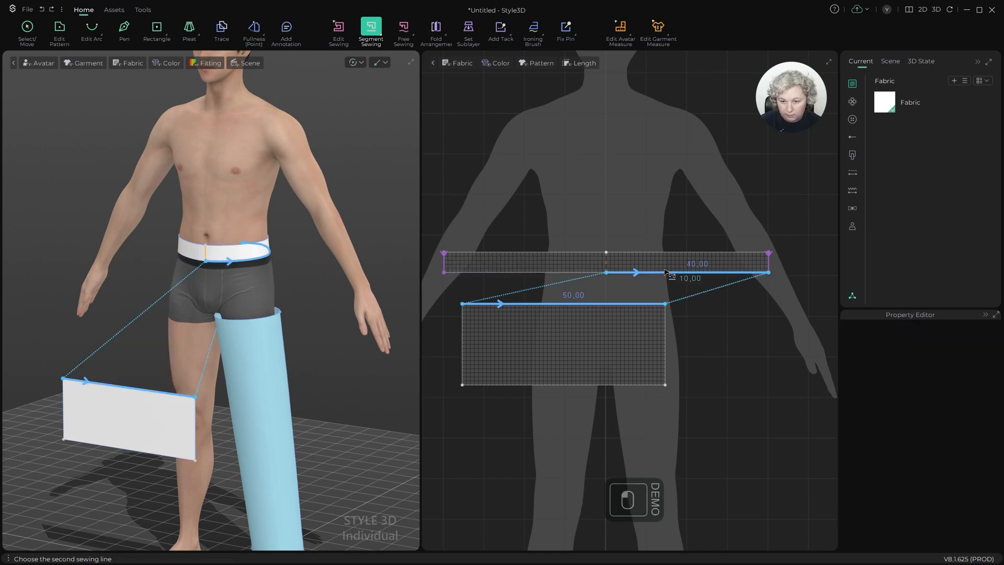
left_click(665, 271)
Step: Wrap the panel around the avatar's left hip, just below the waistband, using an arrangement point
key("a")
left_click(137, 423)
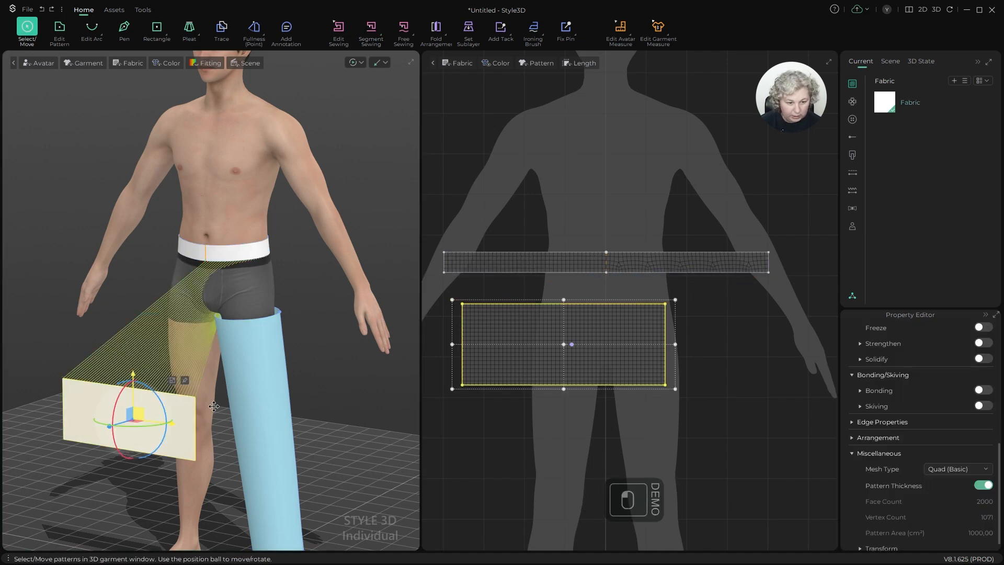
key("4")
key("shift+f")
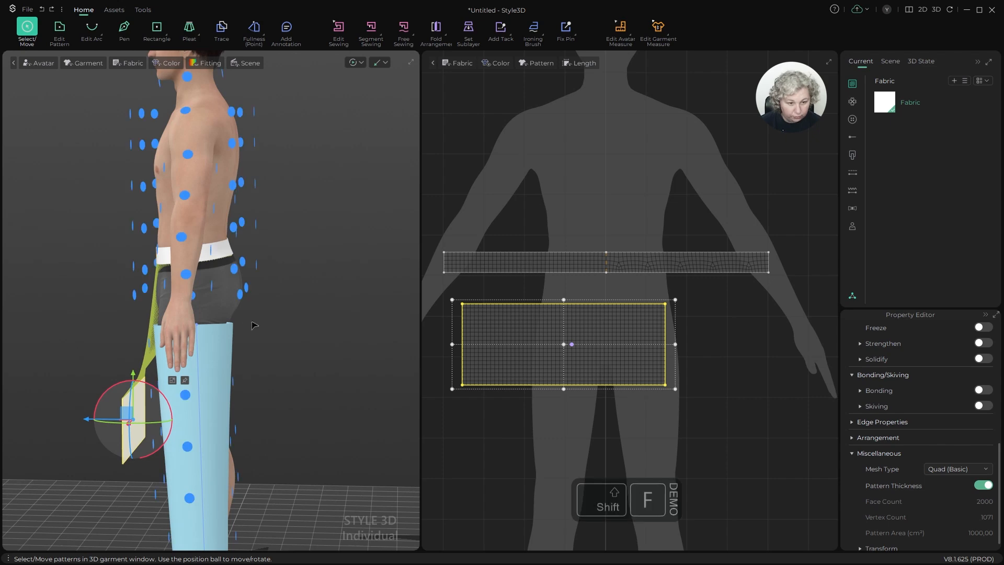
left_click_drag(342, 351, 307, 356, "alt")
left_click(137, 294)
left_click_drag(140, 295, 320, 334, "alt")
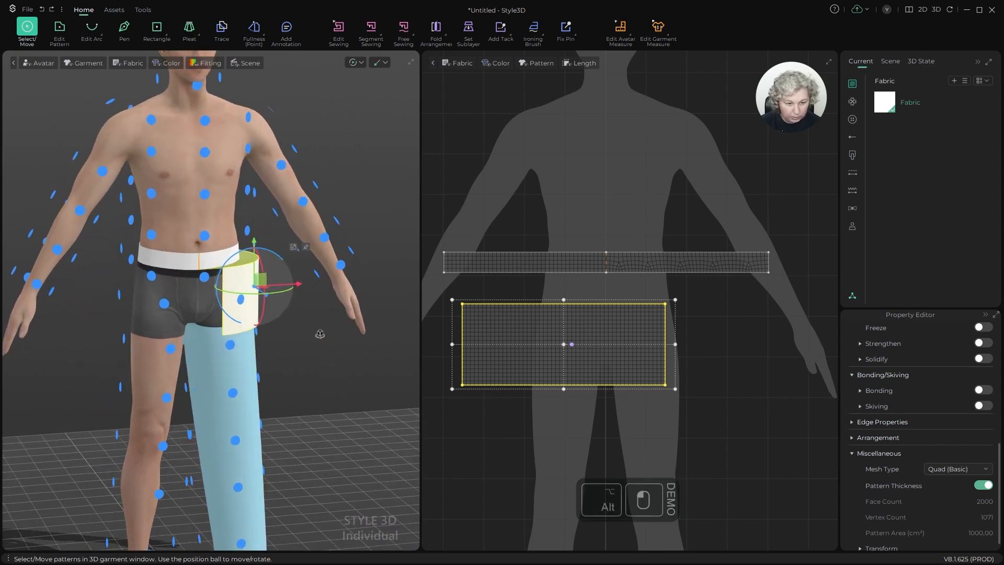
scroll(334, 332, "up", 3)
Step: Simulate the panel so it is sewn to the waistband and examine its fit around the hip
key("space")
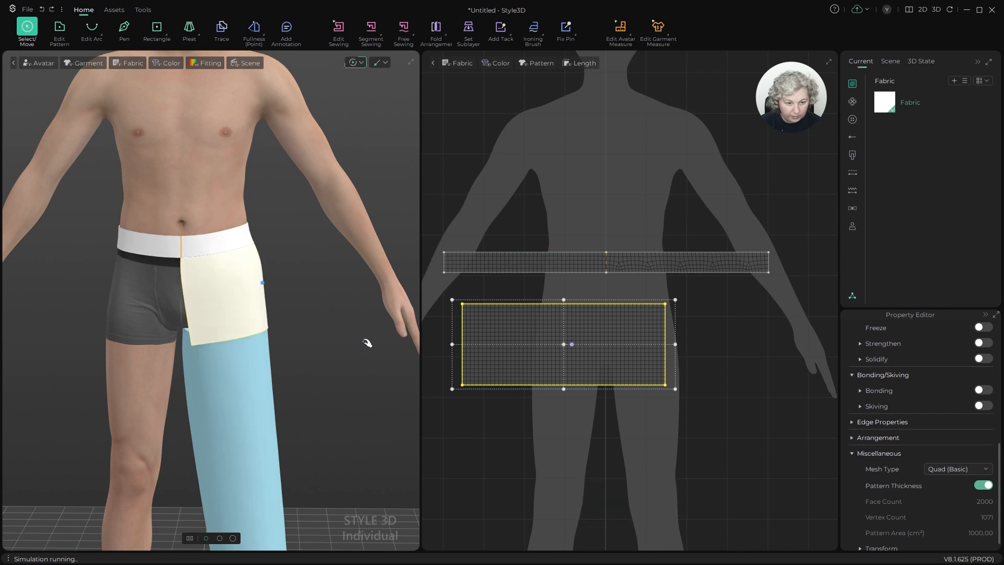
mouse_move(340, 370)
left_mouse_down("alt")
mouse_move(119, 368)
mouse_move(334, 369)
left_mouse_up("alt")
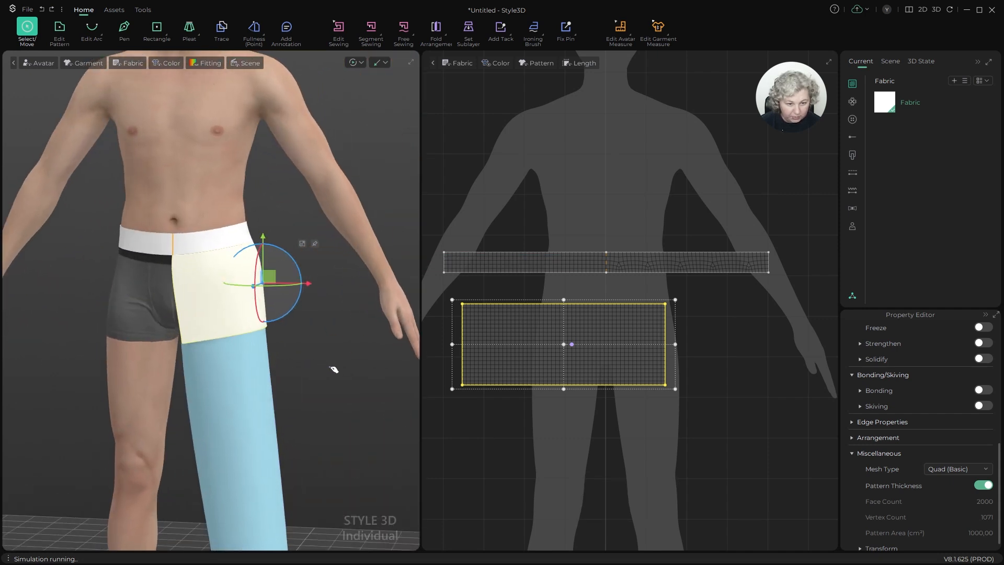
right_click_drag(334, 369, 355, 367)
left_click_drag(330, 356, 321, 336, "alt")
Step: Set the panel's width to 60 cm
key("z")
key("a")
left_click(647, 341)
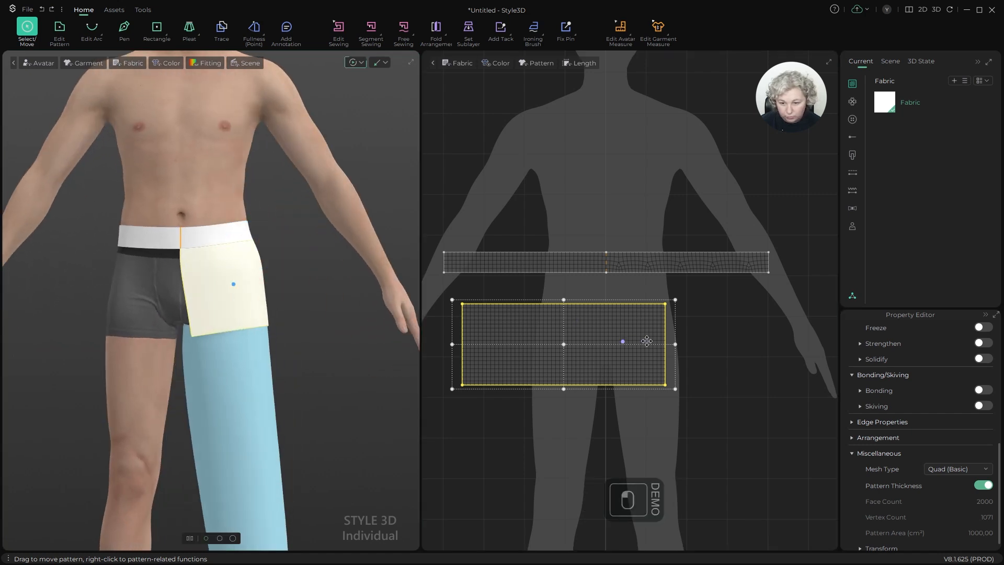
right_click(688, 344)
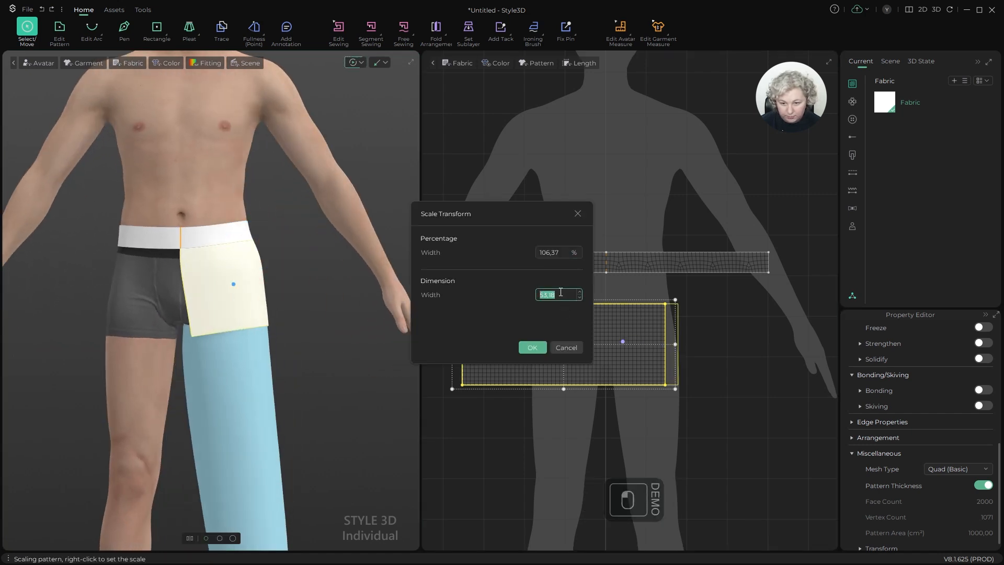
type("54")
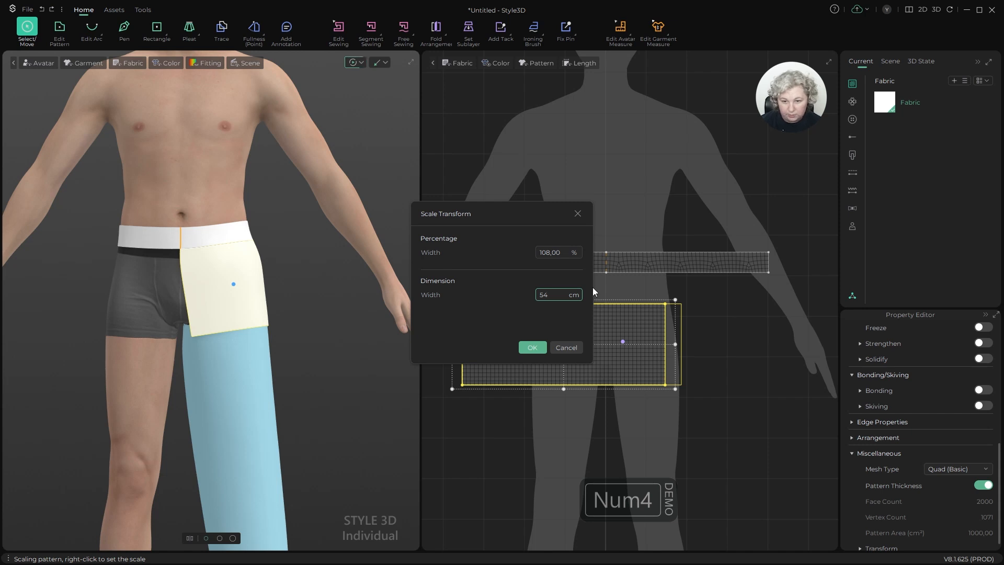
key("ctrl+a")
type("60")
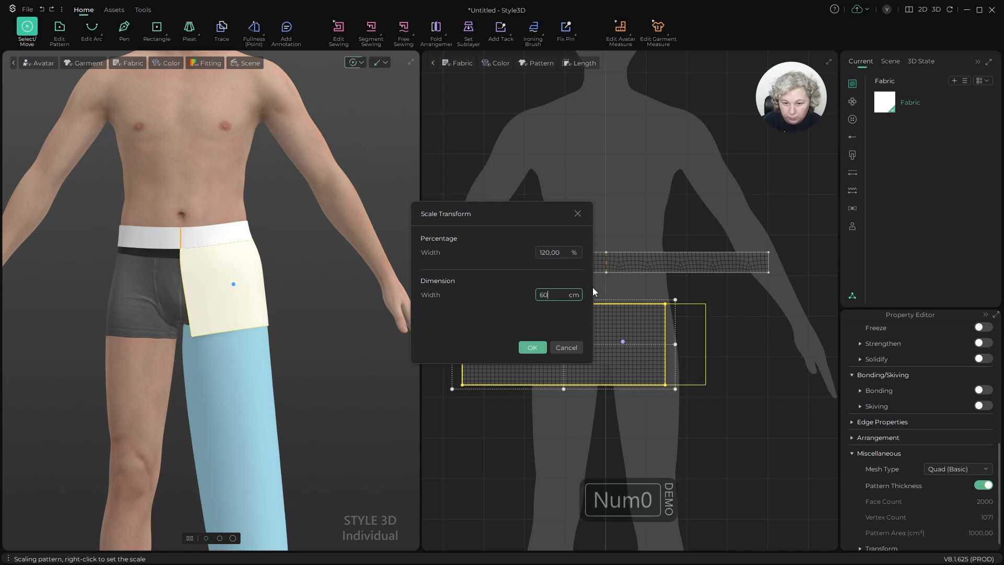
left_click(533, 347)
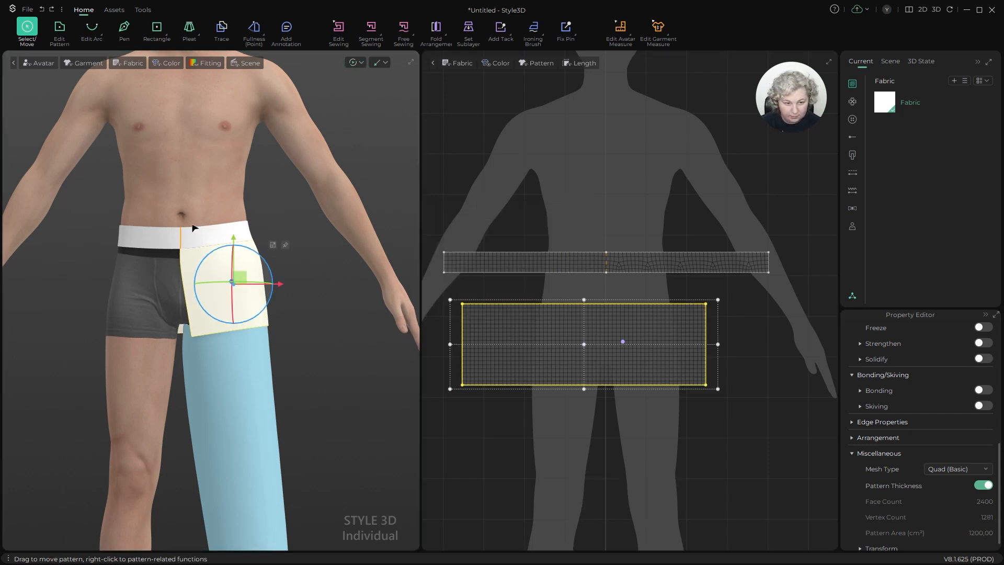
Step: Simulate the widened panel, examine it from behind the avatar and undo the last change
key("space")
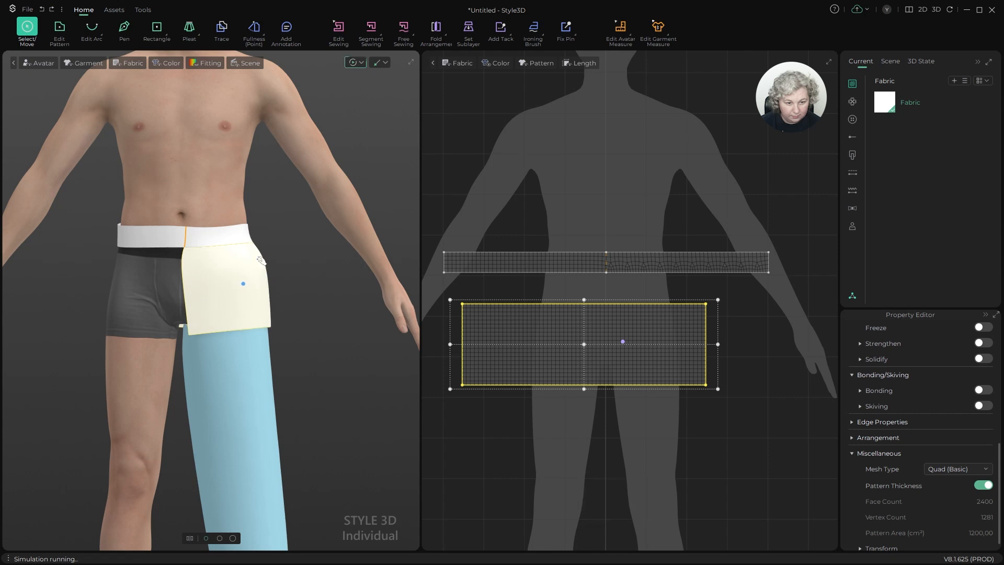
key("space")
right_click_drag(329, 292, 78, 314)
key("ctrl+z")
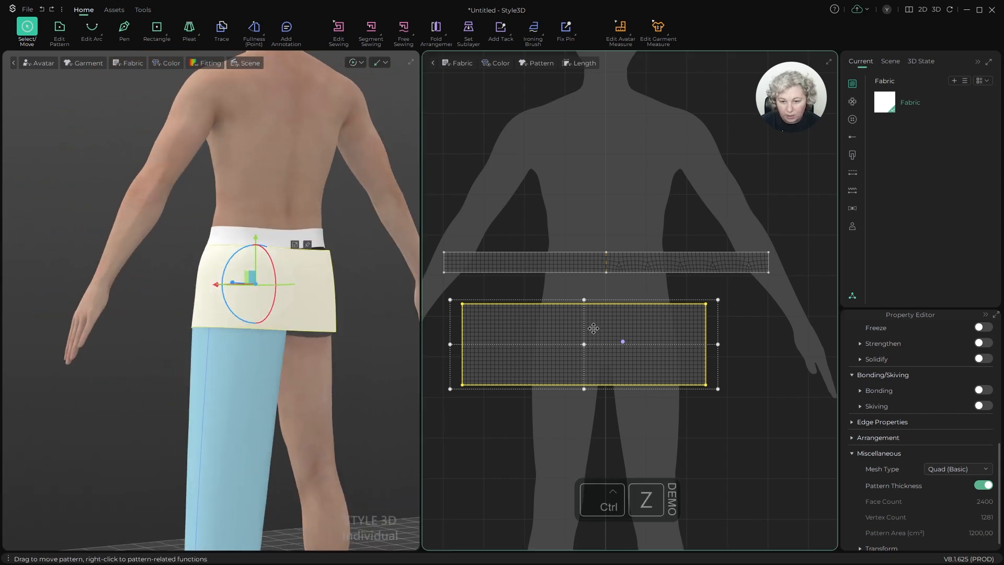
Step: Set the panel's width to 56 cm
left_click(584, 345)
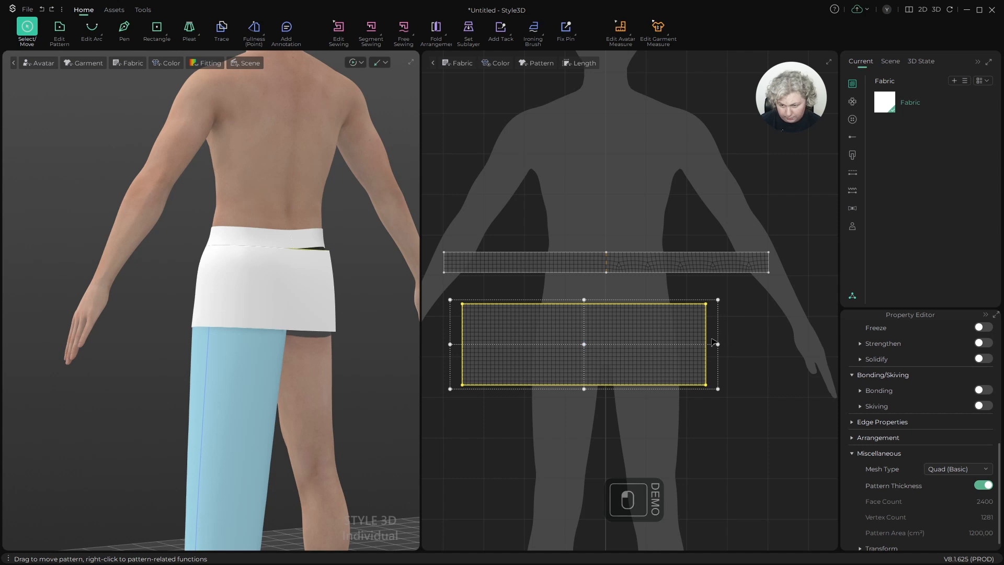
right_click(730, 343)
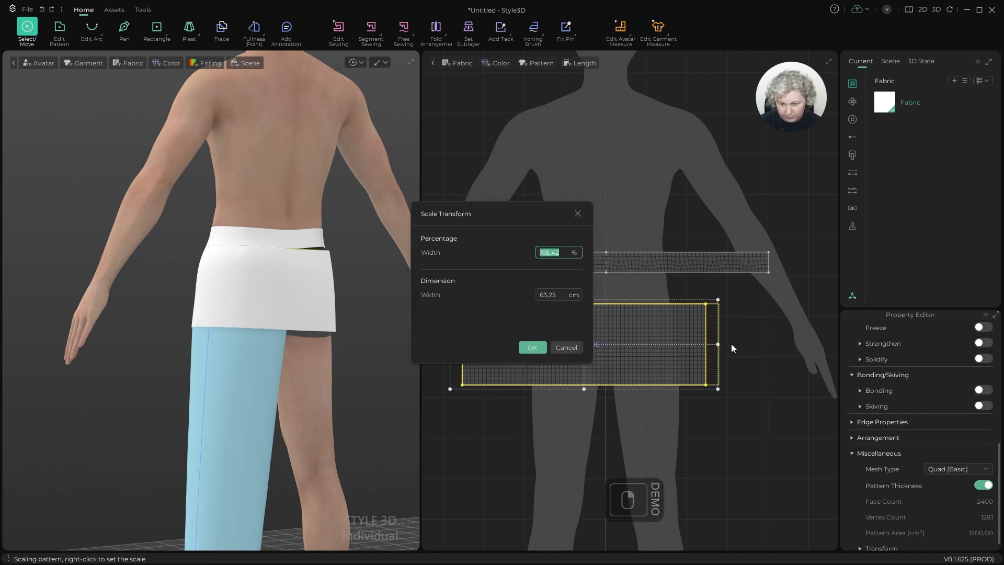
key("ctrl+a")
type("5")
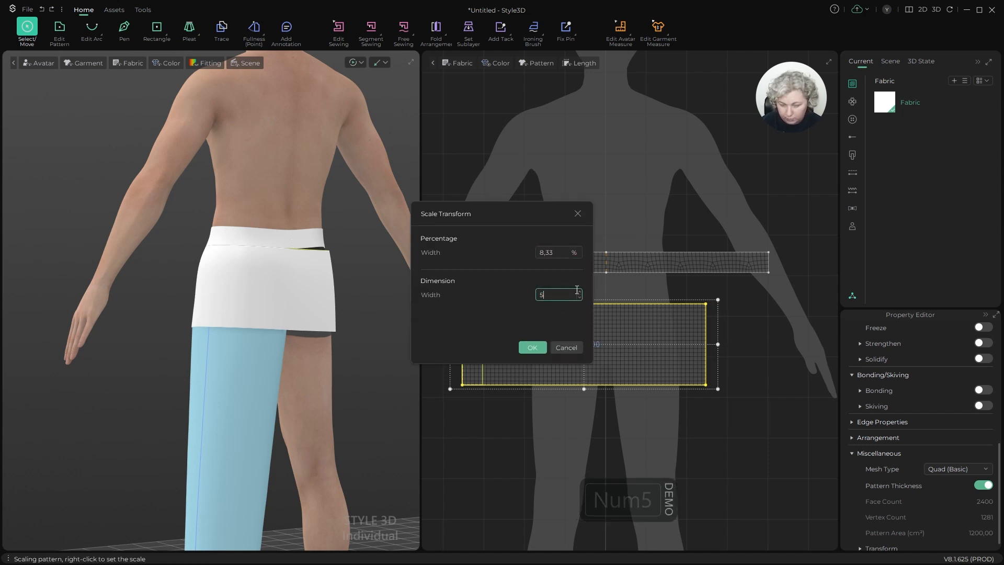
left_click(532, 347)
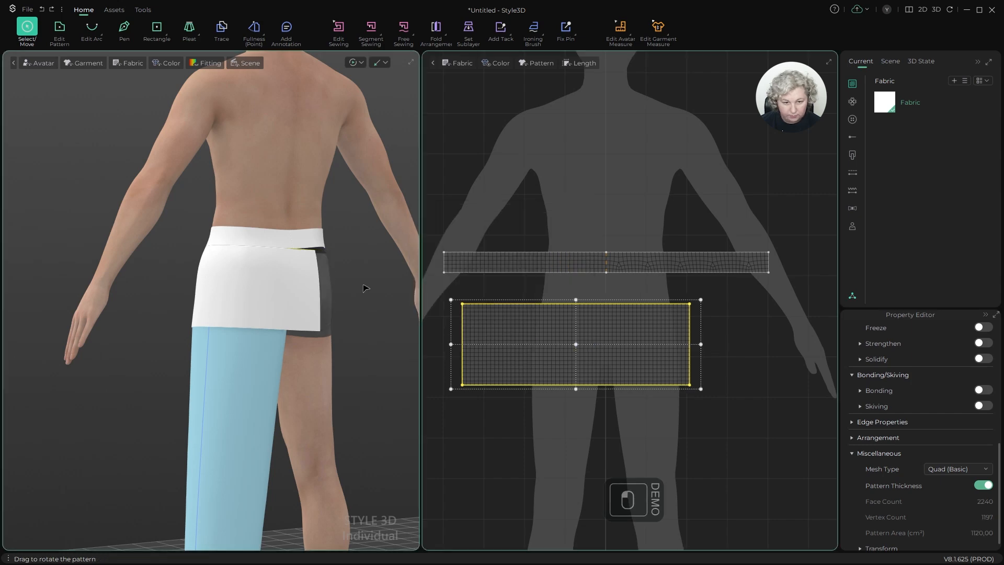
Step: Simulate the resized panel and examine it from the front of the avatar
key("space")
left_click_drag(309, 293, 489, 295, "alt")
scroll(329, 303, "up", 5)
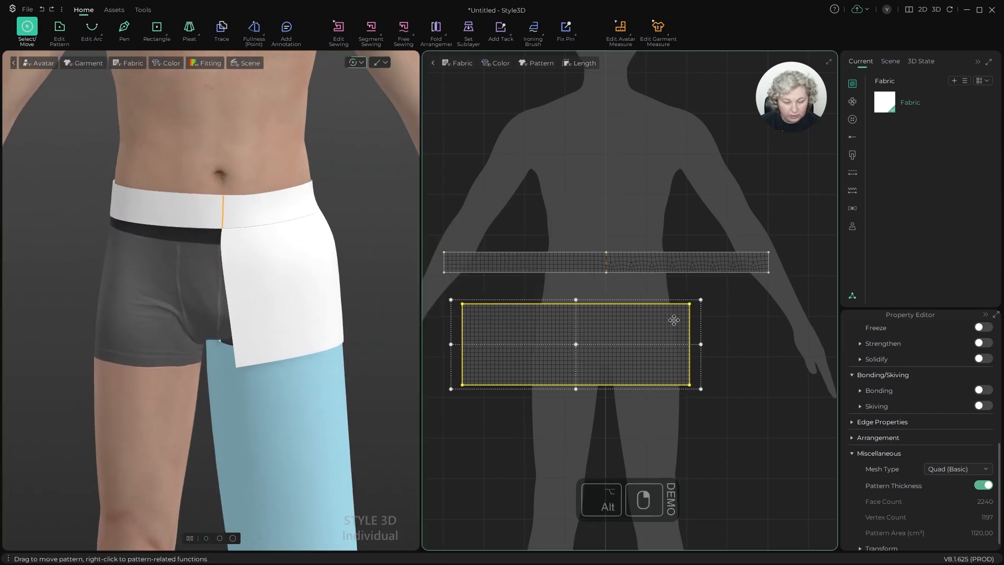
Step: Add a point at the middle of the panel's bottom edge, 28 cm from each corner
scroll(651, 331, "down", 5)
scroll(650, 331, "down", 4)
scroll(634, 330, "up", 5)
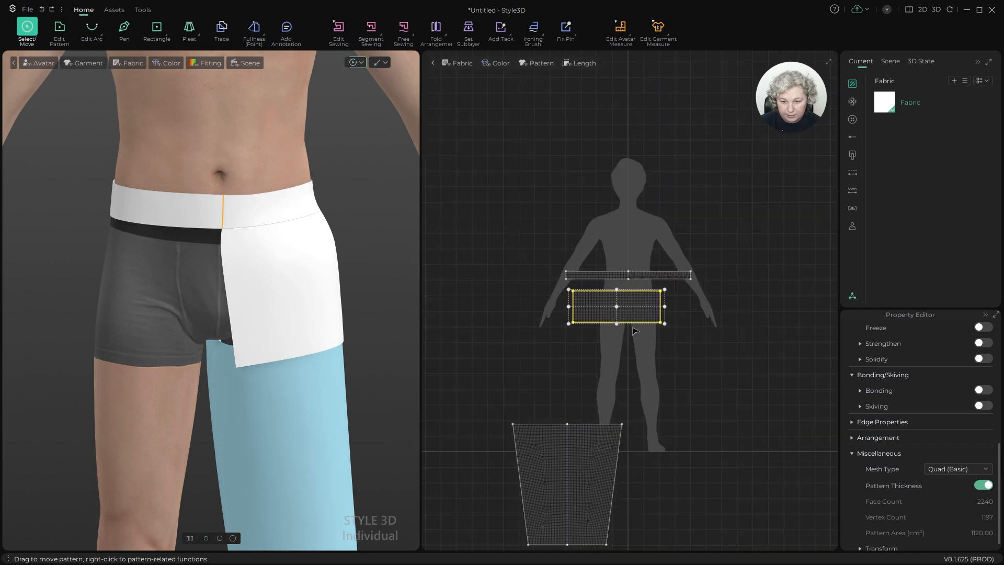
left_click(594, 369)
scroll(596, 377, "up", 2)
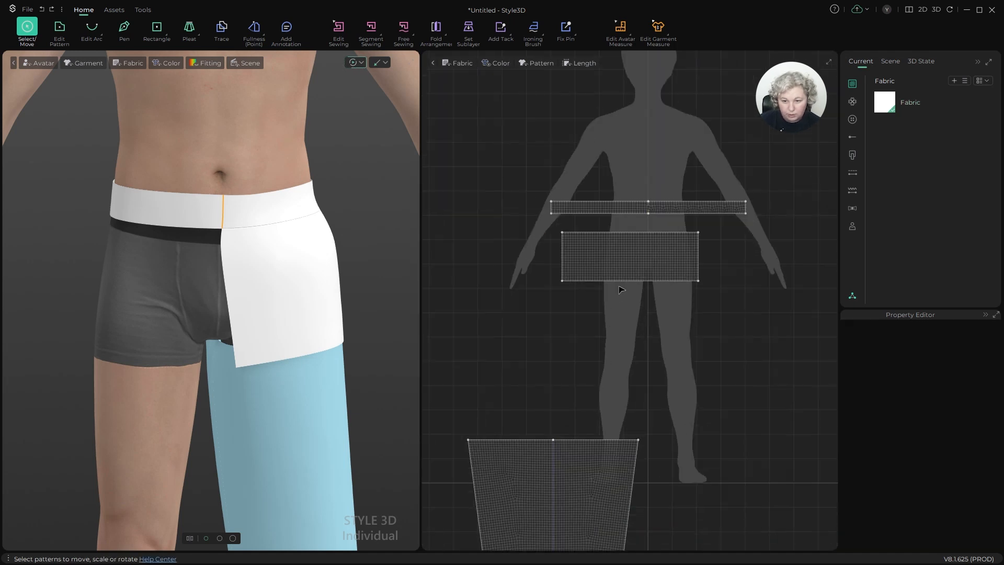
key("x")
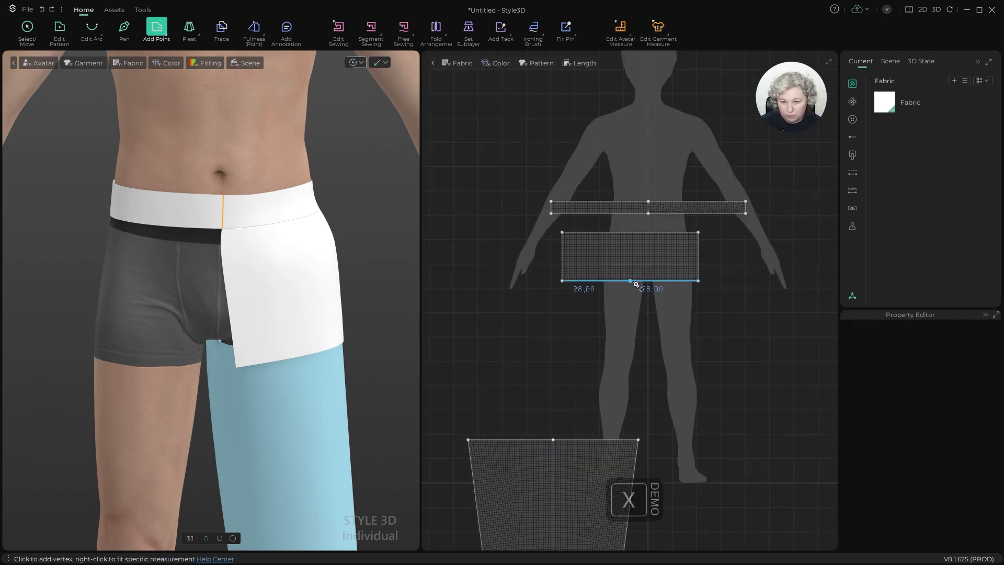
left_click(635, 284)
Step: Draw a vertical internal line from the bottom edge's midpoint up to the panel's top edge
scroll(627, 234, "up", 1)
key("g")
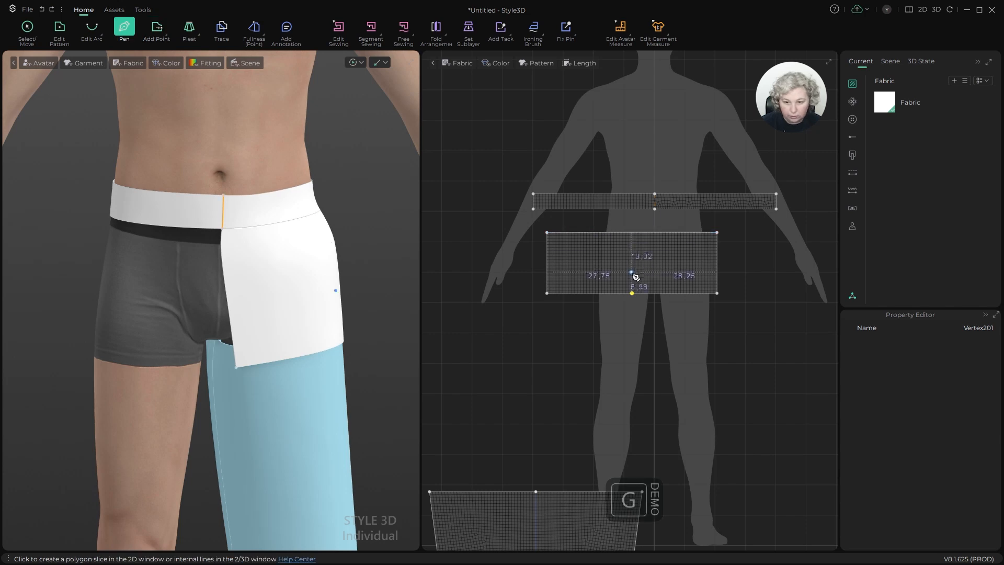
left_click(633, 294)
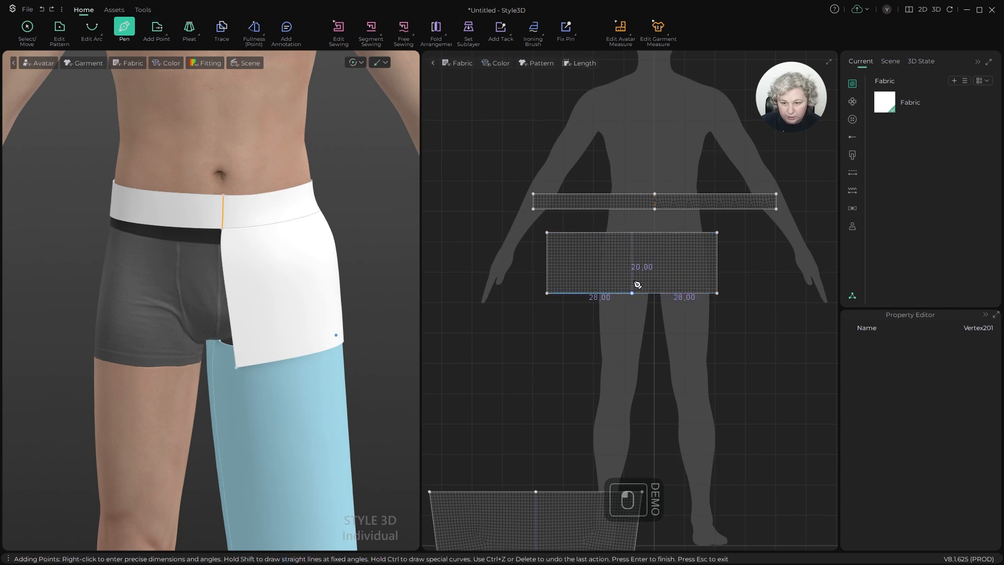
left_click(632, 233)
Step: Select the leg piece and move its 2D pattern directly below the hip panel, with the two centre lines aligned
scroll(304, 303, "down", 3, "alt")
right_click_drag(328, 325, 268, 347)
key("q")
left_click(267, 346)
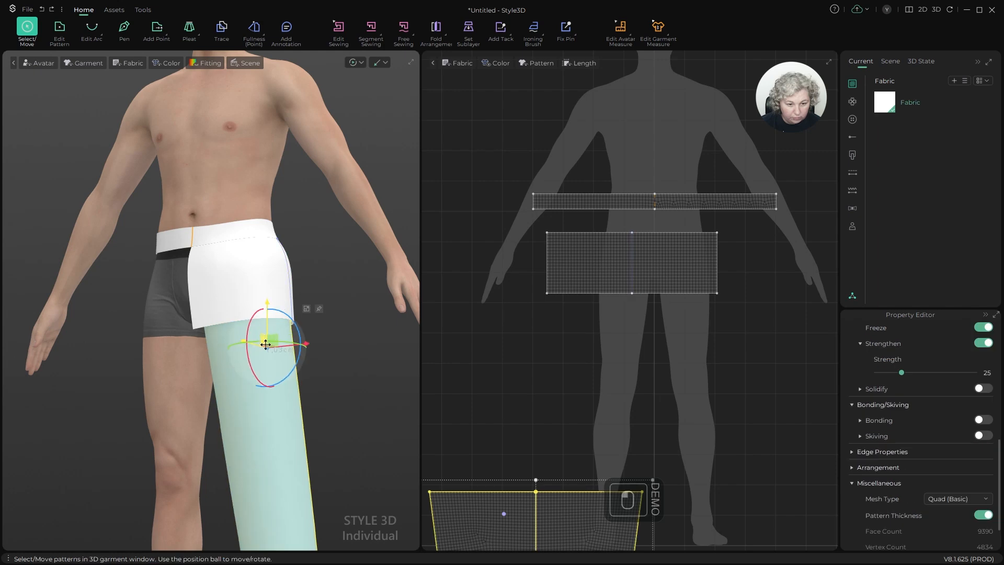
left_click(321, 331)
scroll(632, 280, "down", 3)
scroll(563, 438, "up", 1)
left_click_drag(624, 420, 663, 366)
scroll(663, 248, "up", 3)
scroll(618, 257, "up", 3)
scroll(661, 273, "down", 3)
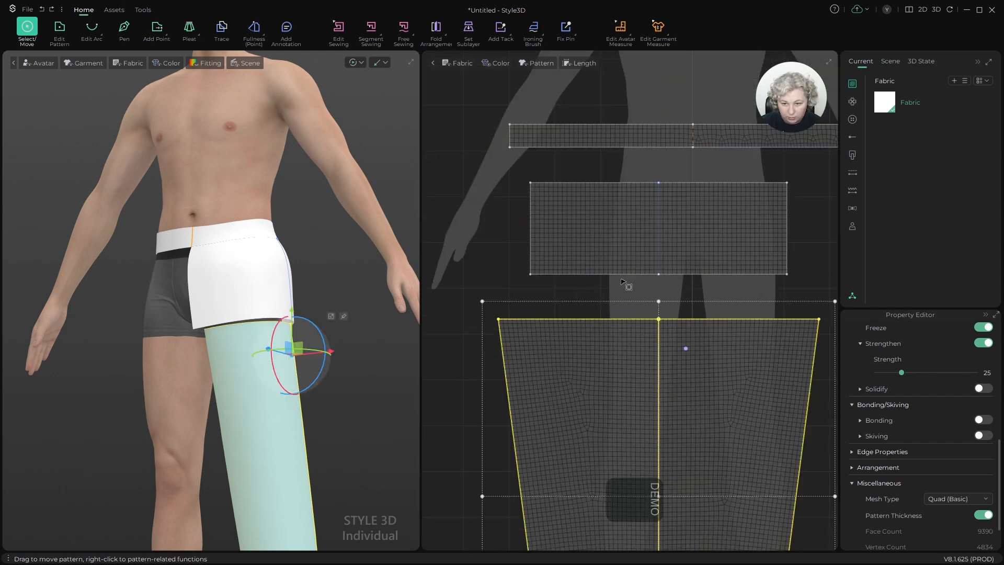
Step: Sew the hip panel's bottom edge to the leg's top edge in two 28 cm seams, each running outward from the centre
key("z")
left_click(607, 277)
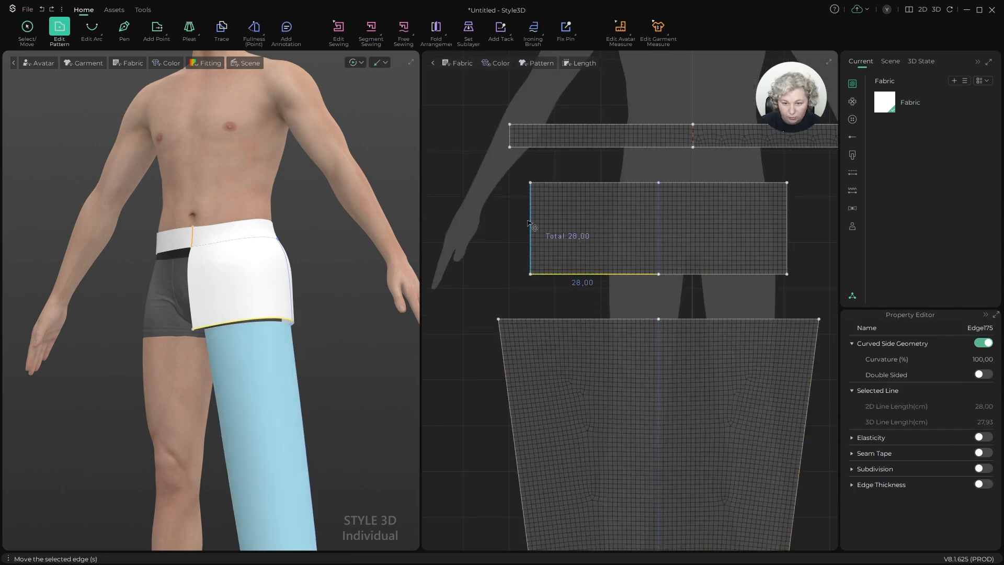
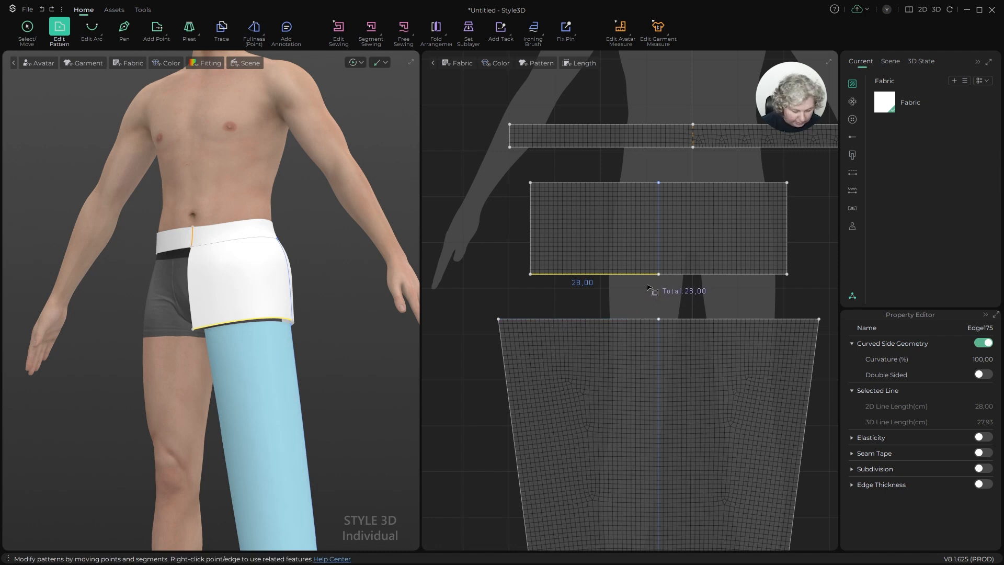
key("m")
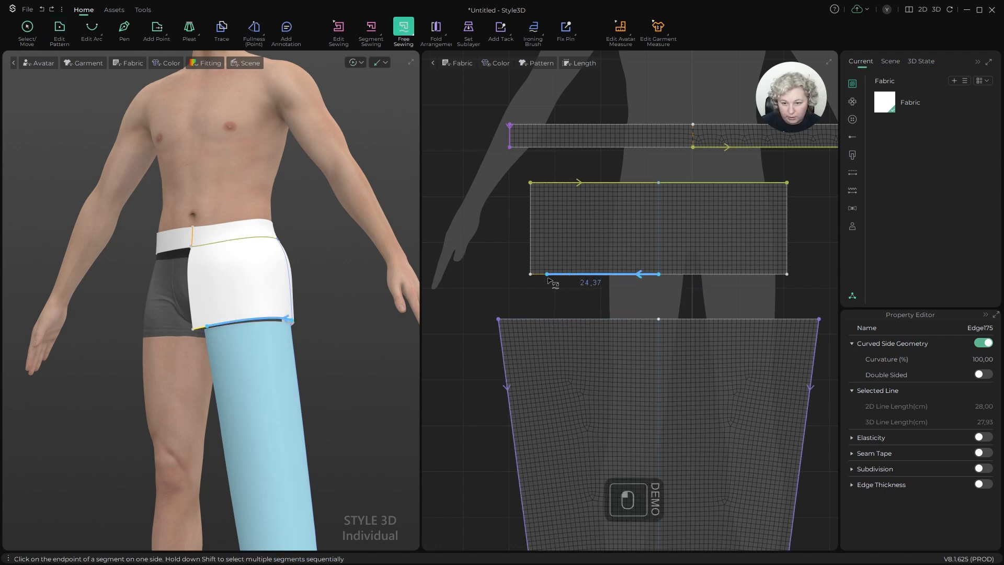
left_click(657, 319)
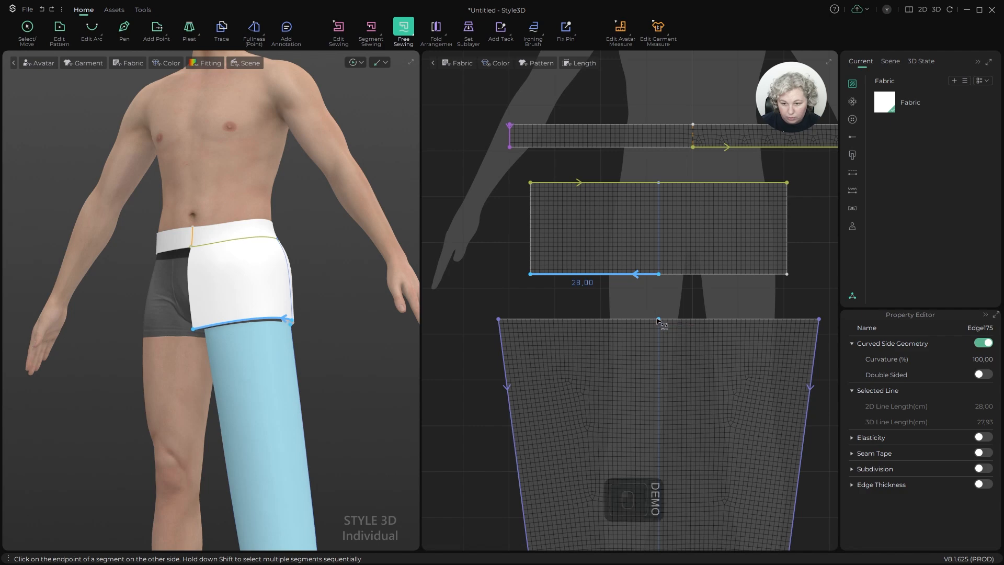
left_click(531, 319)
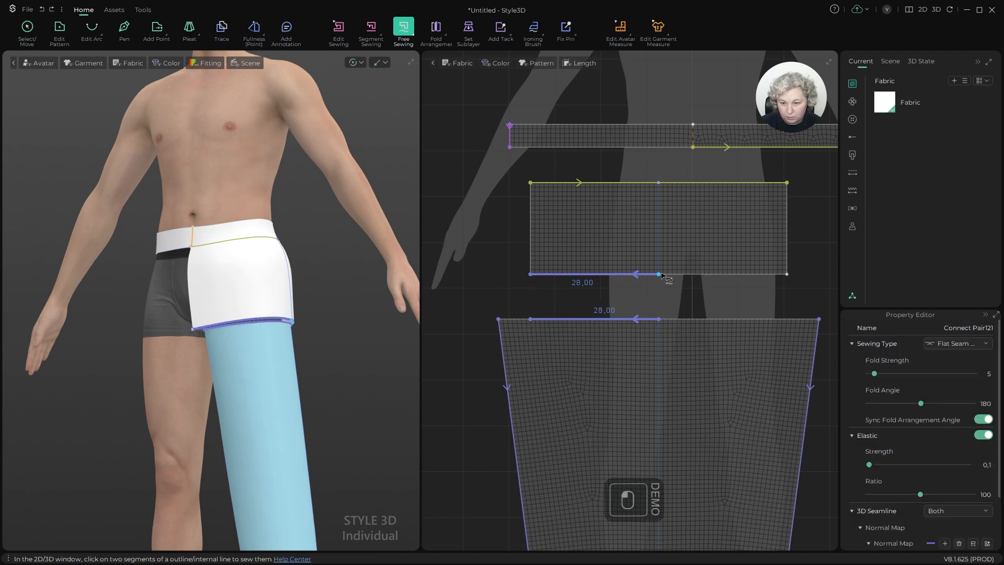
left_click(787, 275)
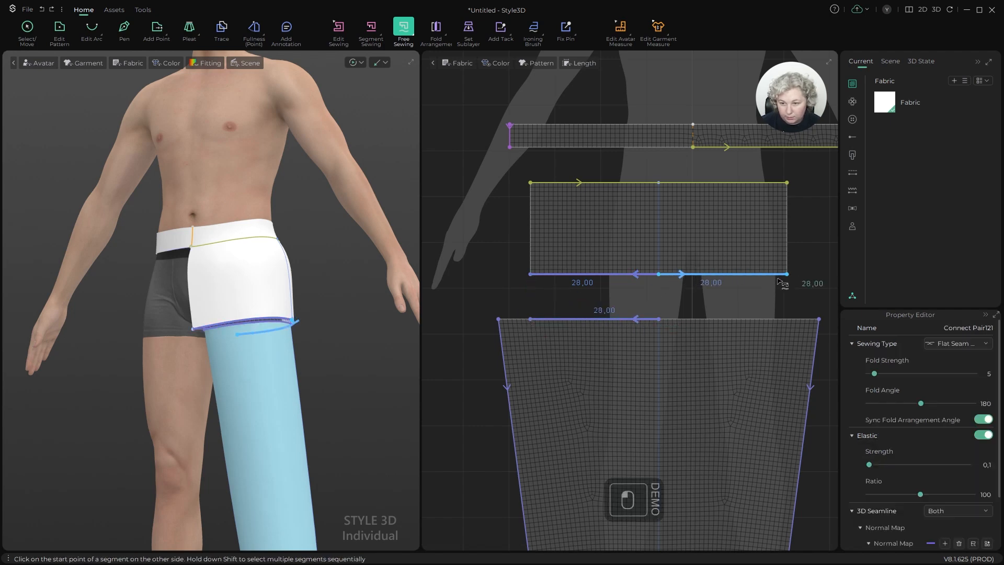
left_click(787, 320)
key("a")
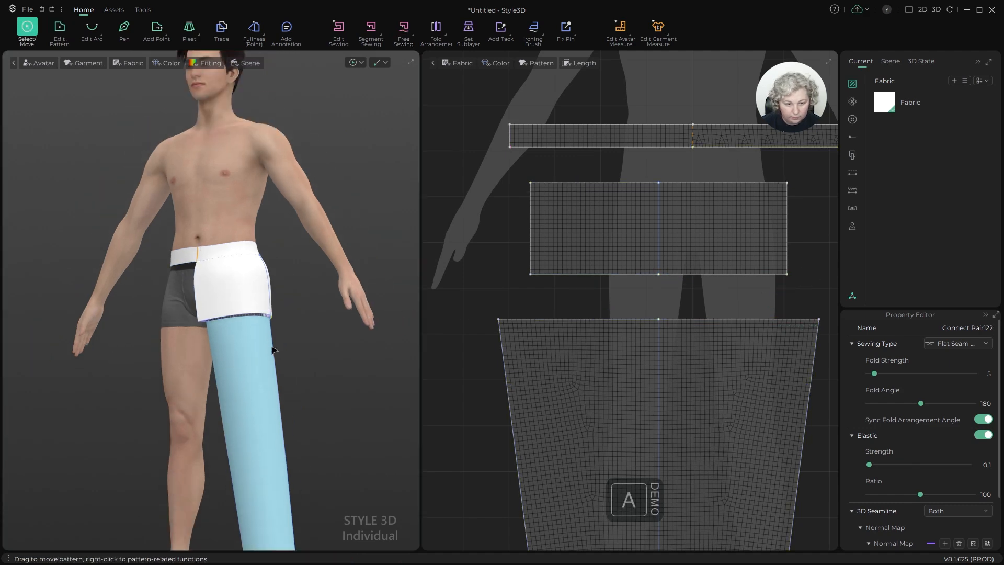
Step: Unfreeze the leg piece, simulate the trousers and view the new seam from the side and back
left_click(271, 349)
key("ctrl+k")
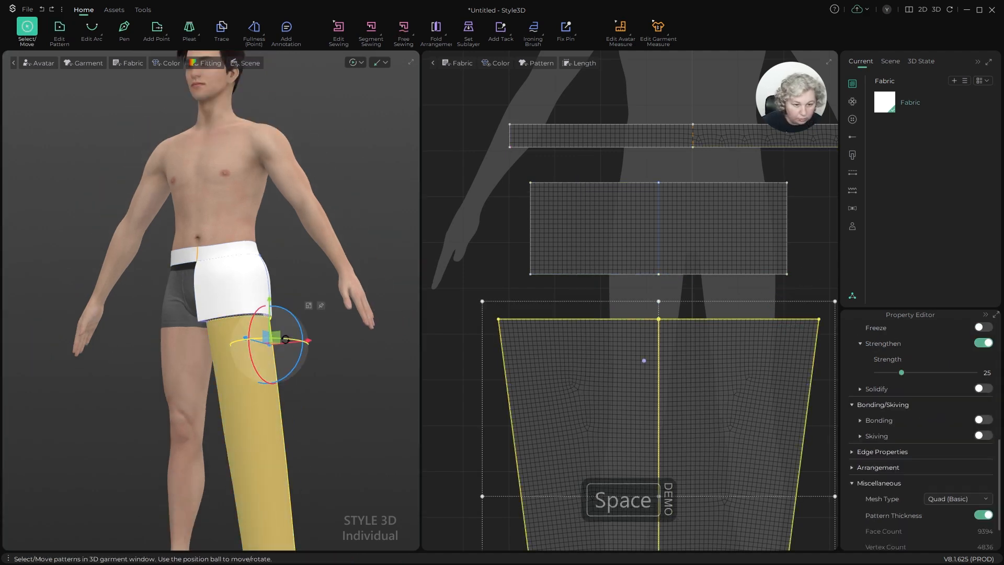
left_click_drag(286, 340, 308, 252, "alt")
left_click_drag(275, 295, 293, 322, "alt")
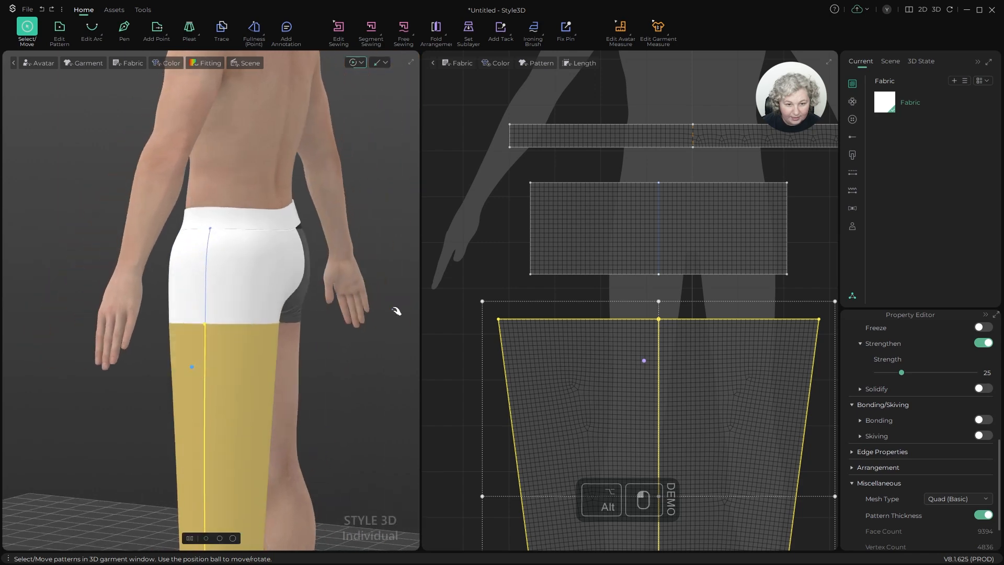
Step: Create linked symmetrical copies of the hip panel and leg, placed level beside the originals in the 2D view
scroll(690, 272, "down", 4)
left_click(690, 259)
left_click(700, 324, "shift")
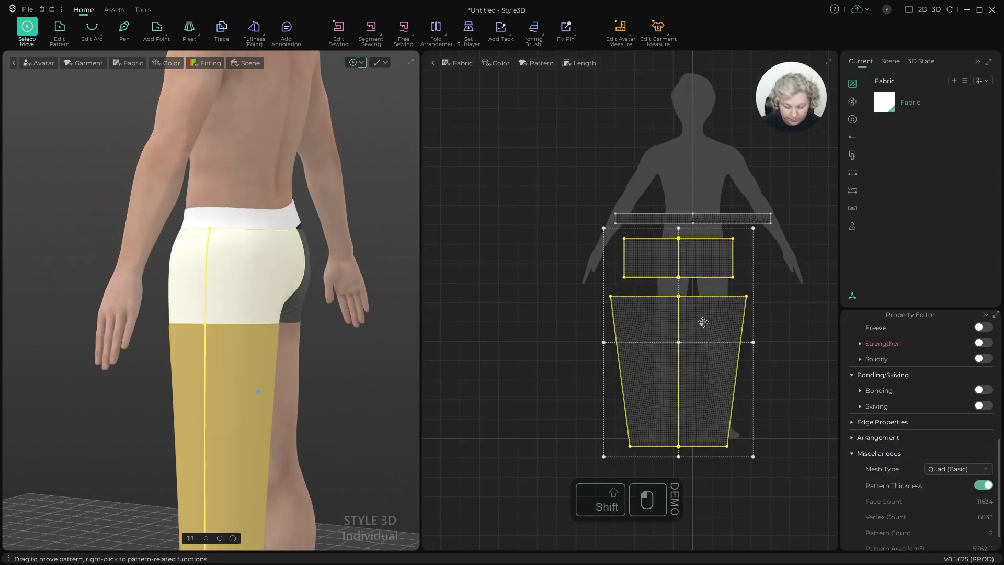
key("ctrl+d")
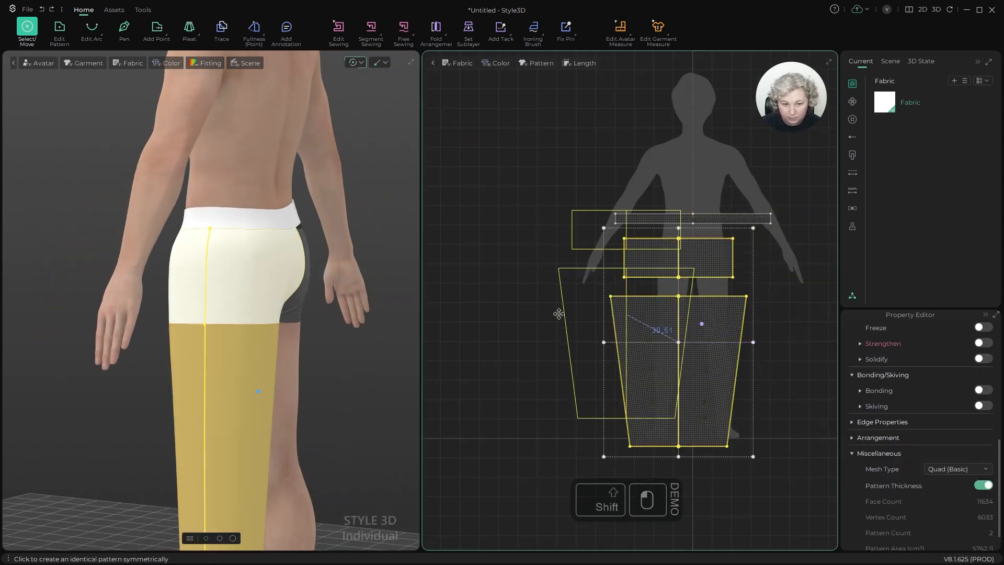
left_click(524, 342, "shift")
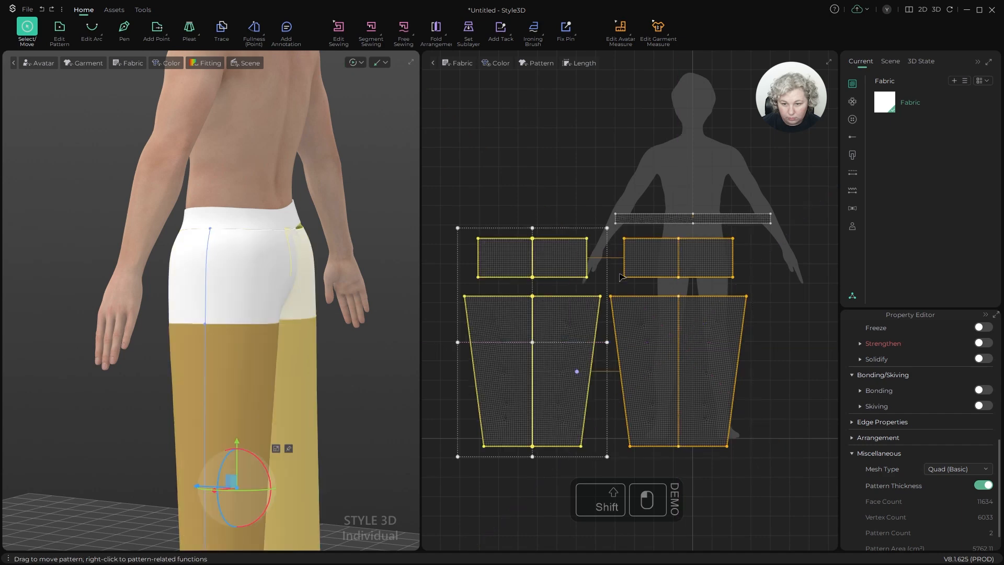
Step: Rearrange the 2D hip panels and legs on either side of the avatar silhouette's centre, with each panel above its leg
left_click(532, 249)
left_click(562, 321)
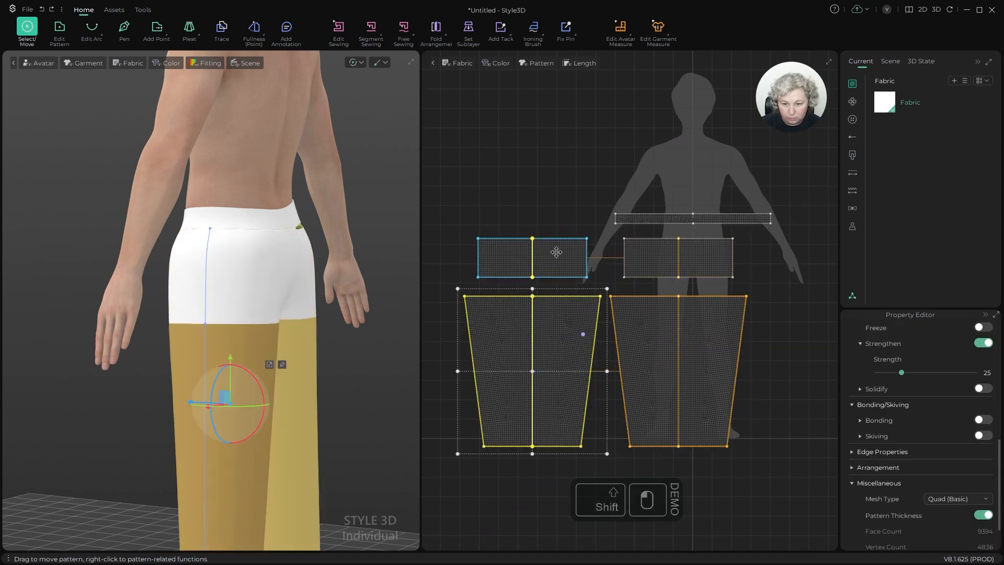
left_click(561, 250, "shift")
left_click_drag(656, 279, 740, 278)
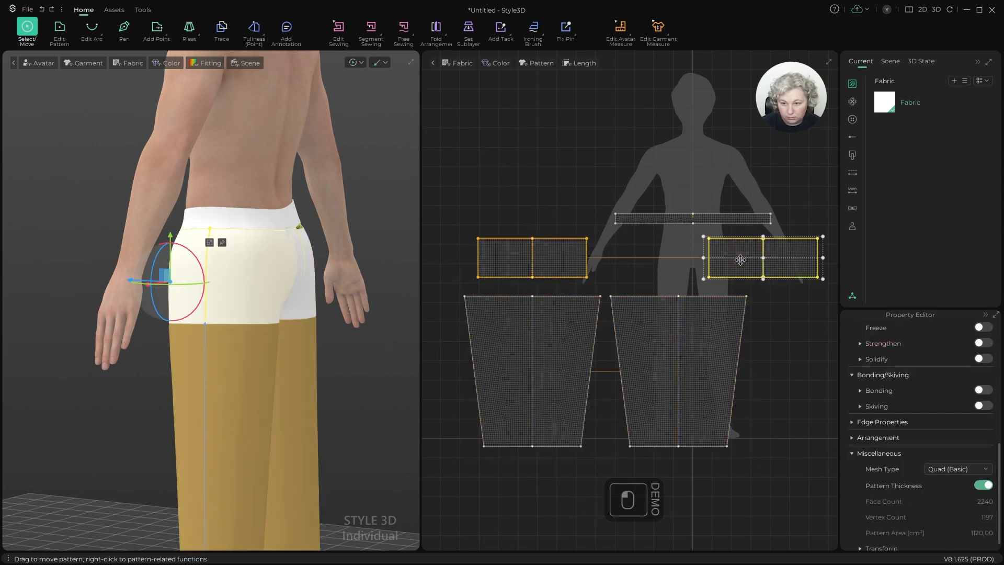
left_click_drag(712, 328, 804, 322)
left_click_drag(566, 259, 643, 260)
left_click_drag(559, 321, 639, 320)
Step: Simulate the garment with both legs and hip panels and view it from the front
scroll(214, 313, "down", 4)
left_click_drag(209, 314, 360, 297, "alt")
key("space")
Step: Sew the two hip panels together along their 20 cm inner side edges and along their 20 cm outer side edges
scroll(395, 298, "up", 4)
scroll(702, 266, "up", 5)
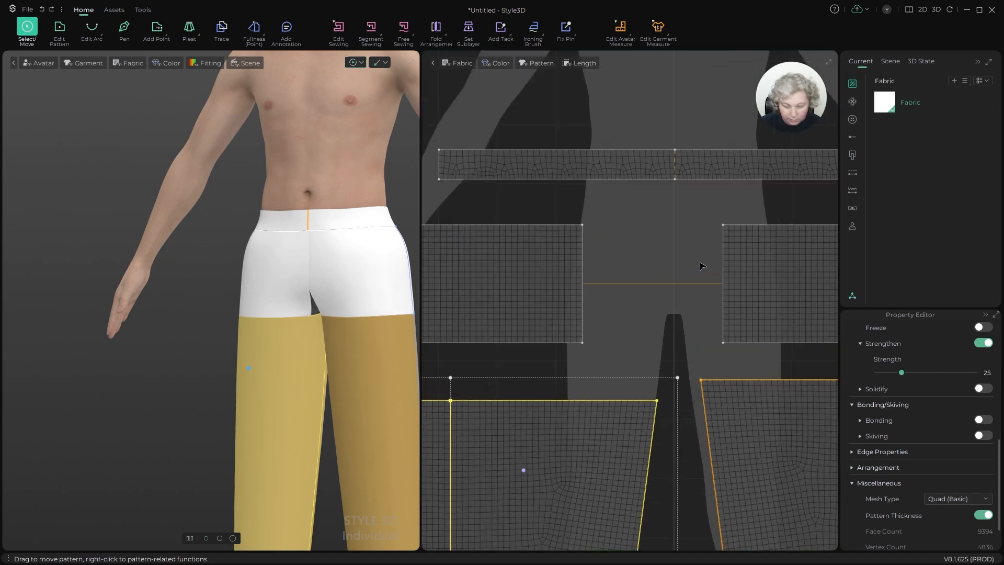
key("n")
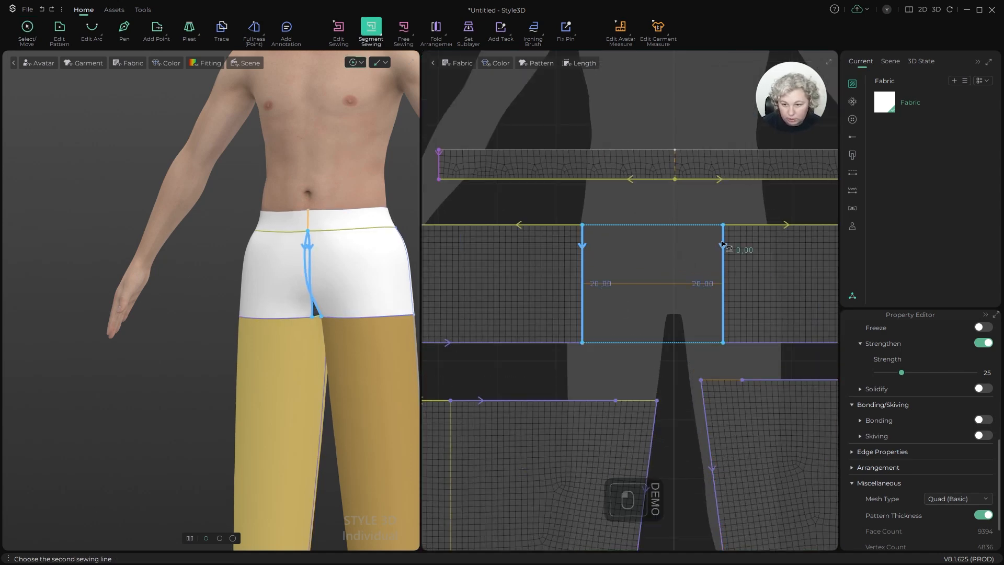
left_click(723, 244)
scroll(656, 232, "down", 5)
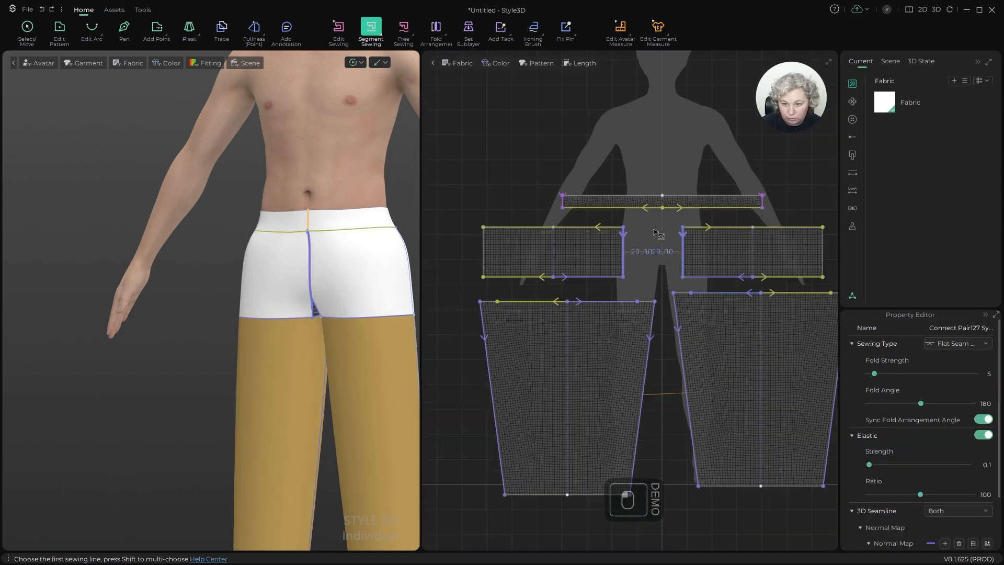
left_click(480, 242)
Step: Simulate the joined hip panels and examine the trousers from the back and the front
scroll(342, 253, "down", 5)
left_click_drag(341, 253, 189, 252, "alt")
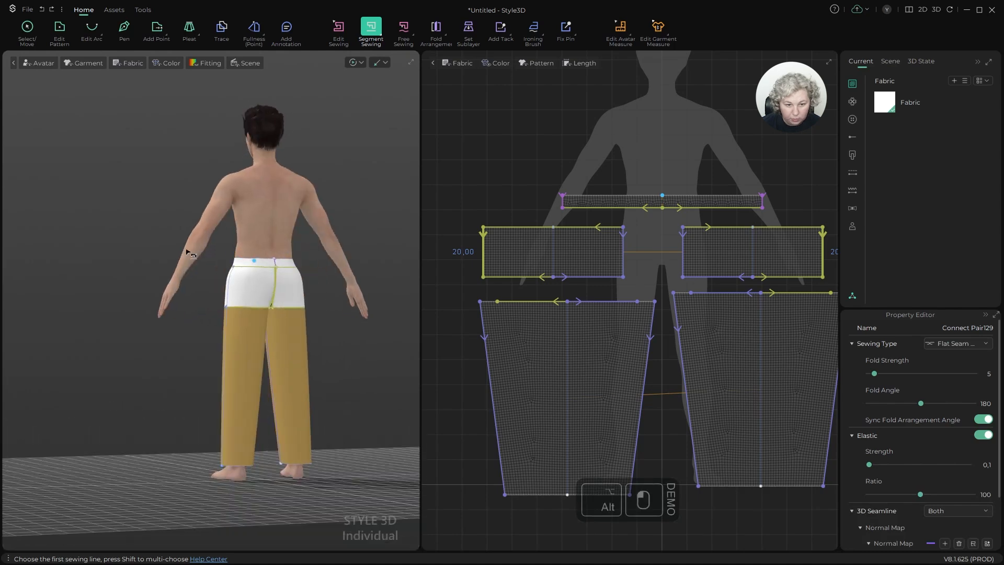
scroll(319, 285, "up", 4)
key("space")
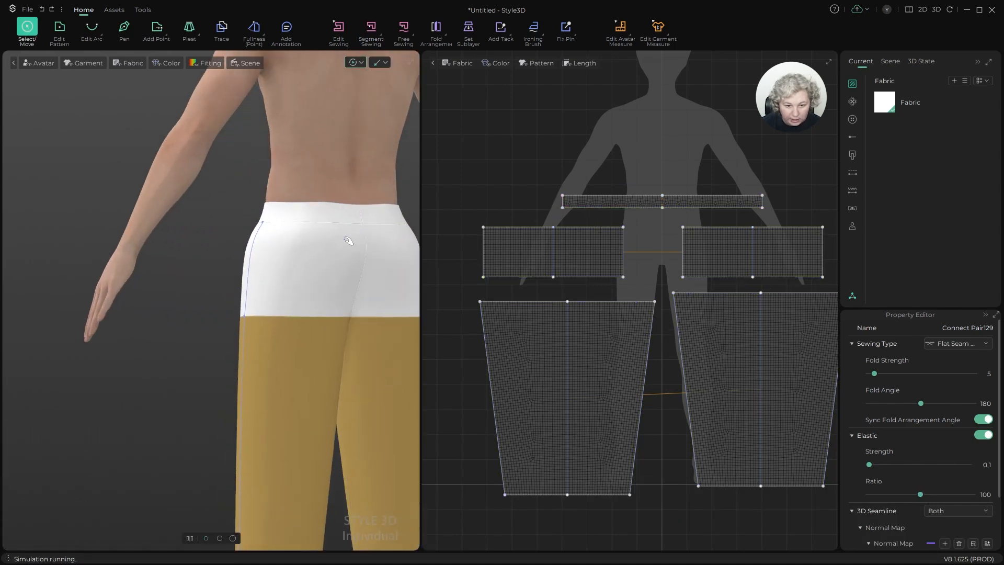
left_click_drag(350, 240, 491, 246, "alt")
middle_click_drag(306, 262, 183, 213, "alt")
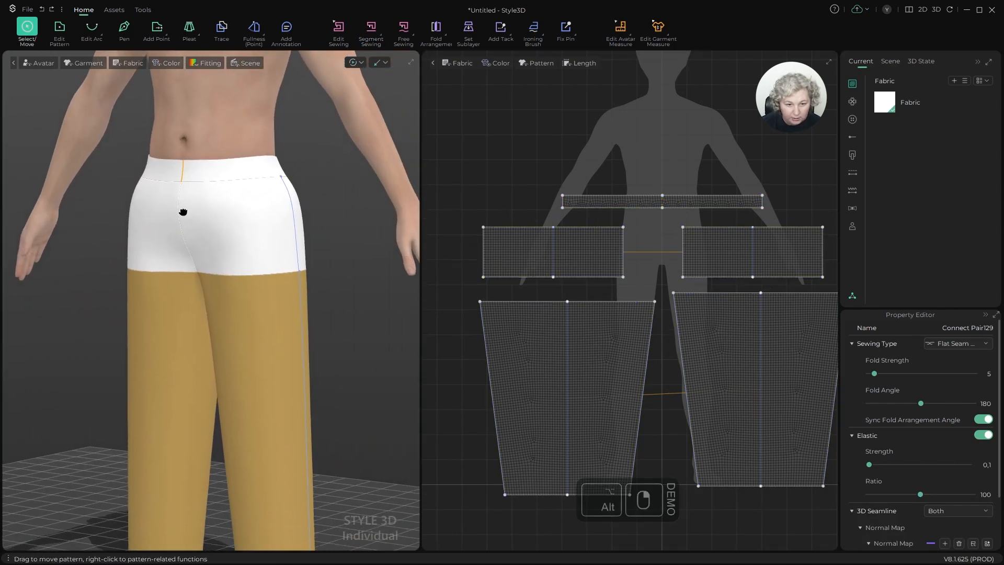
right_click_drag(183, 213, 315, 240, "alt")
Step: Add a second fabric, Fabric 1, and assign it to both hip panels and both legs, leaving out the waistband
key("a")
left_click(936, 110)
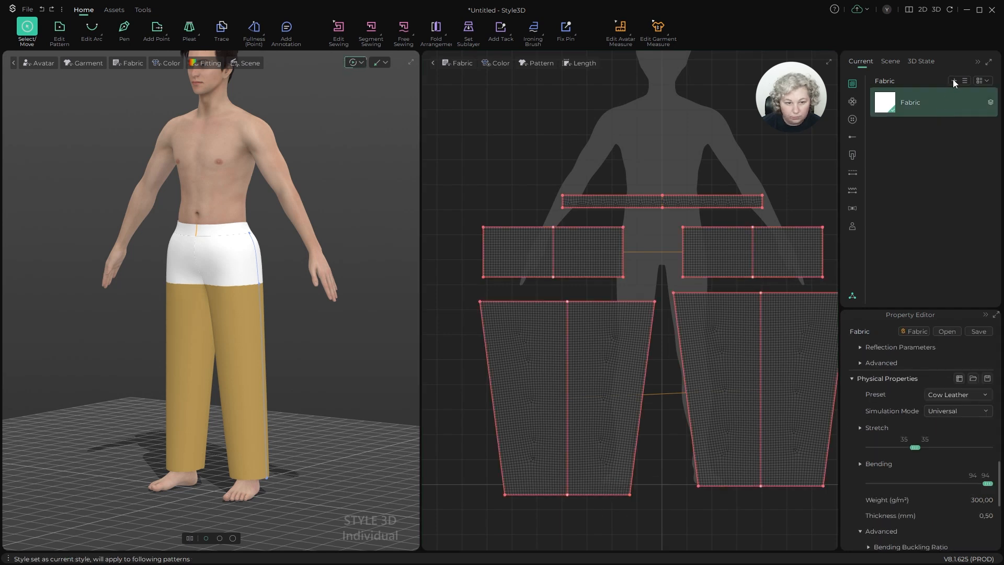
left_click(952, 81)
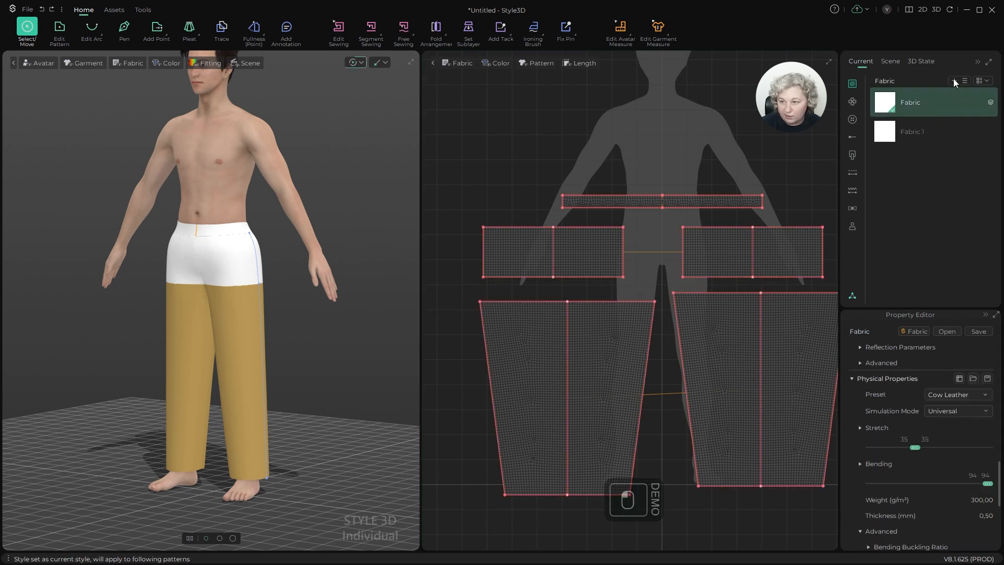
left_click(909, 133)
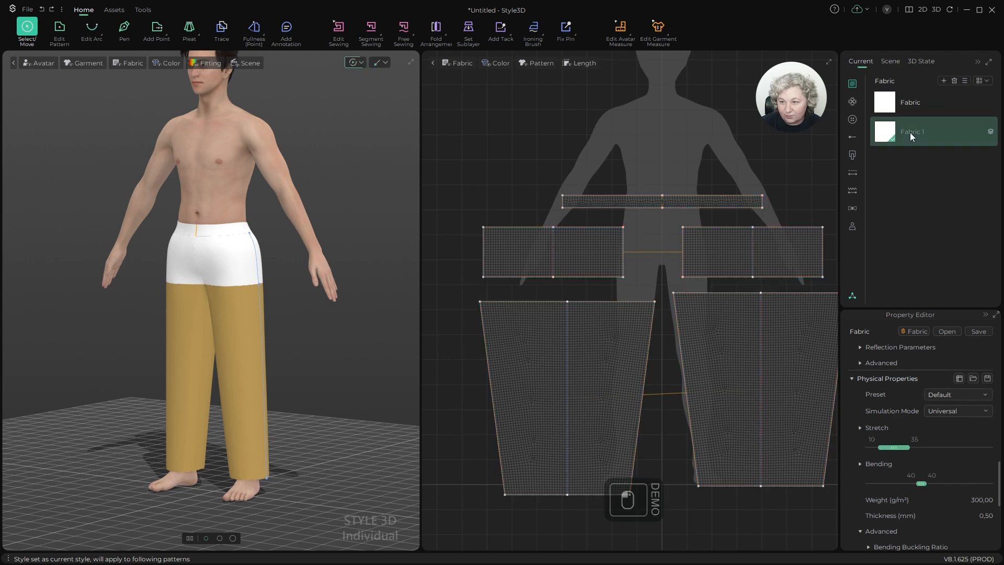
left_click_drag(450, 238, 800, 414)
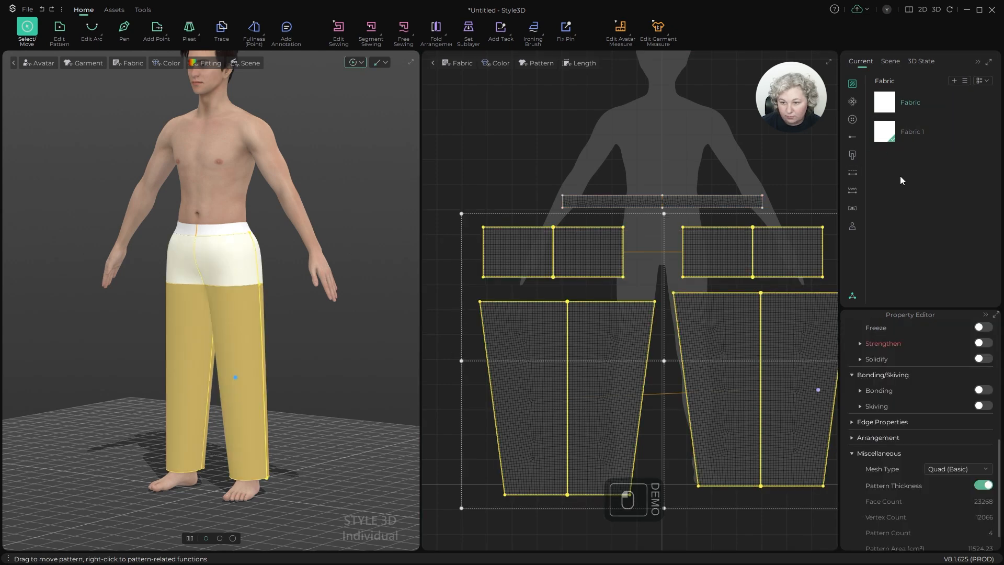
left_click_drag(753, 265, 785, 249)
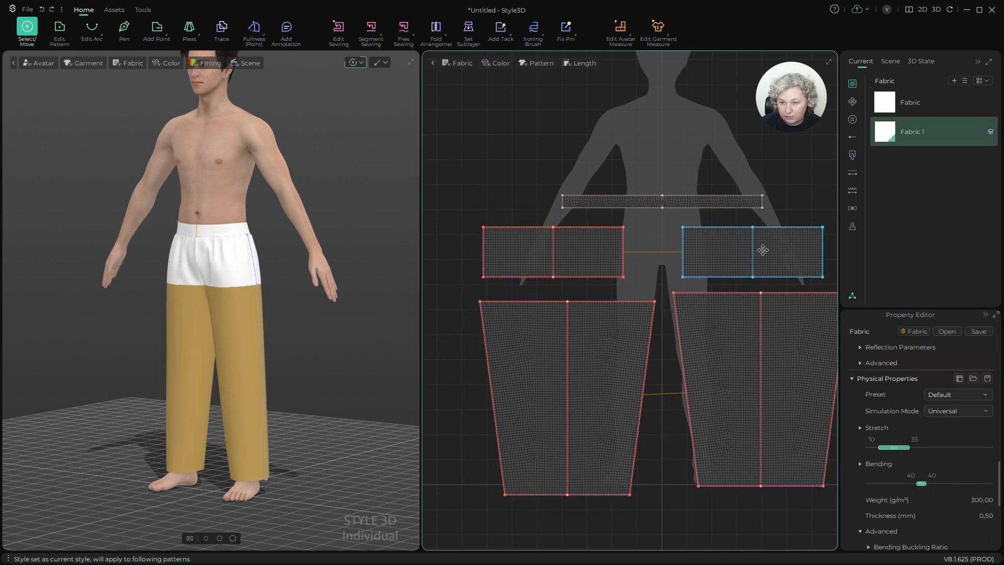
Step: Simulate the trousers with the new fabric and look at the drape around the hips
key("space")
scroll(266, 270, "up", 2)
scroll(266, 273, "up", 2)
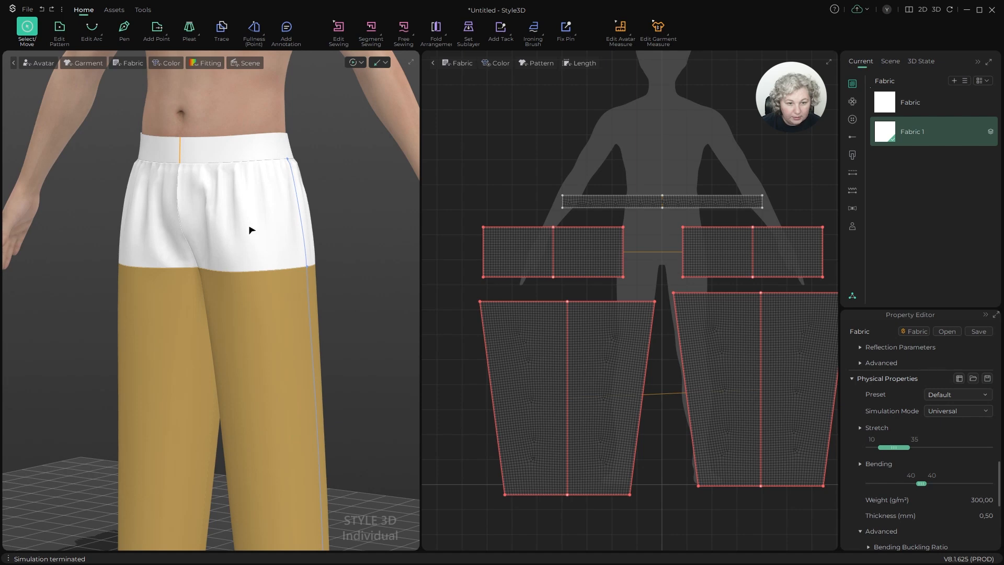
Step: Turn off strengthening on both leg pieces
left_click(259, 296)
left_click(172, 318, "shift")
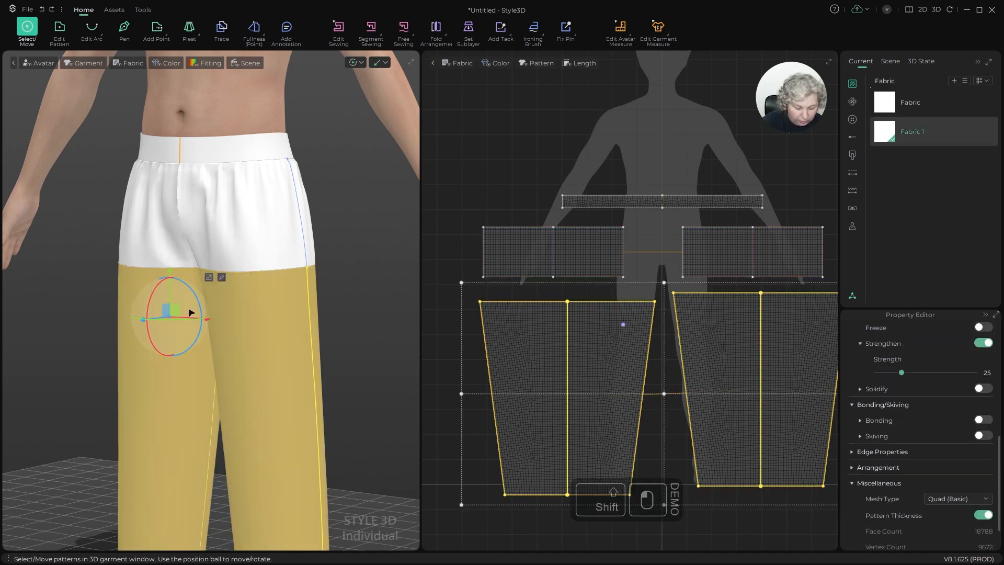
key("ctrl+h")
scroll(190, 286, "down", 4)
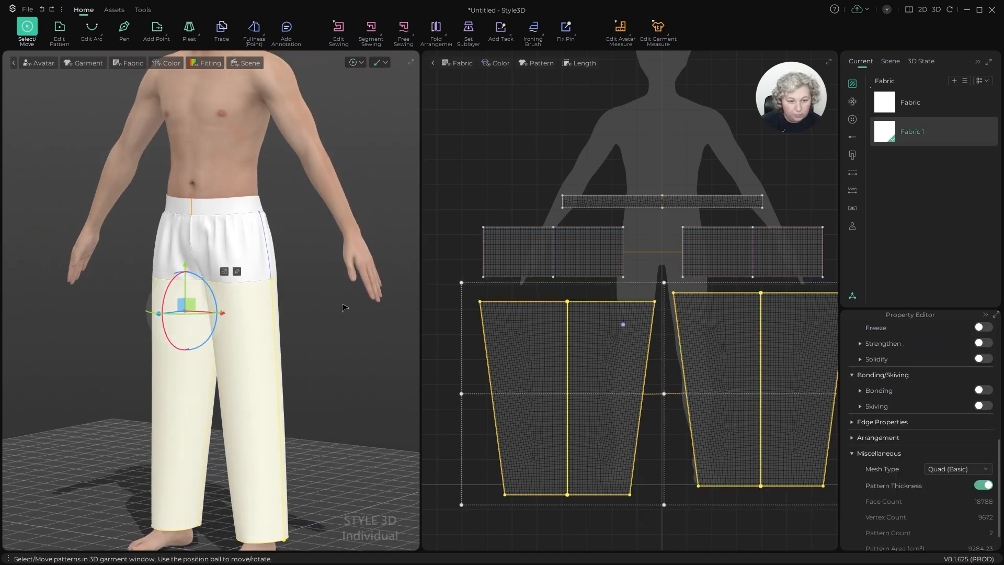
Step: Raise the waistband slightly at the back of the avatar and simulate the trousers
left_click(343, 306)
left_click_drag(332, 309, 165, 327, "alt")
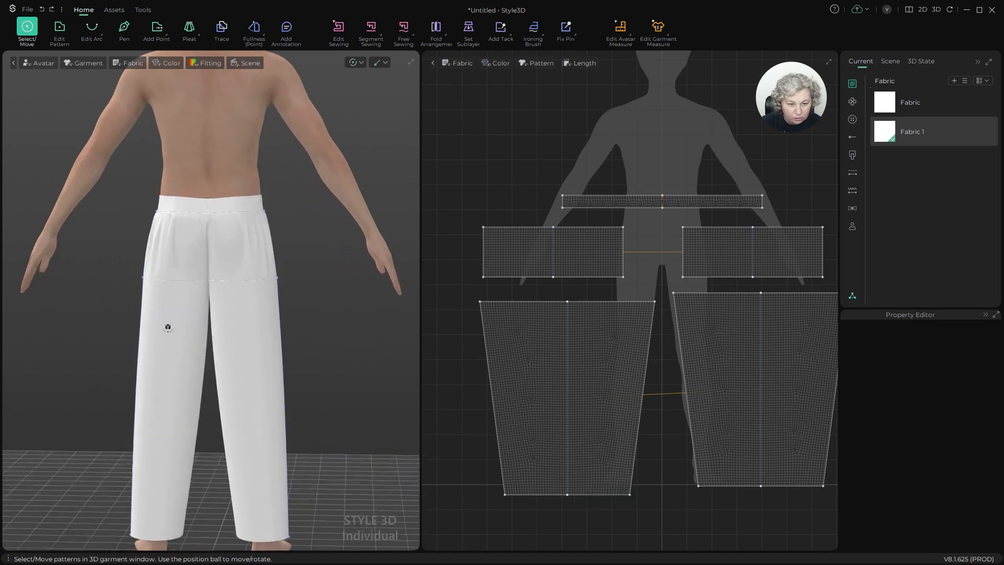
scroll(242, 259, "up", 5)
left_click_drag(242, 260, 265, 271, "alt")
left_click(257, 101)
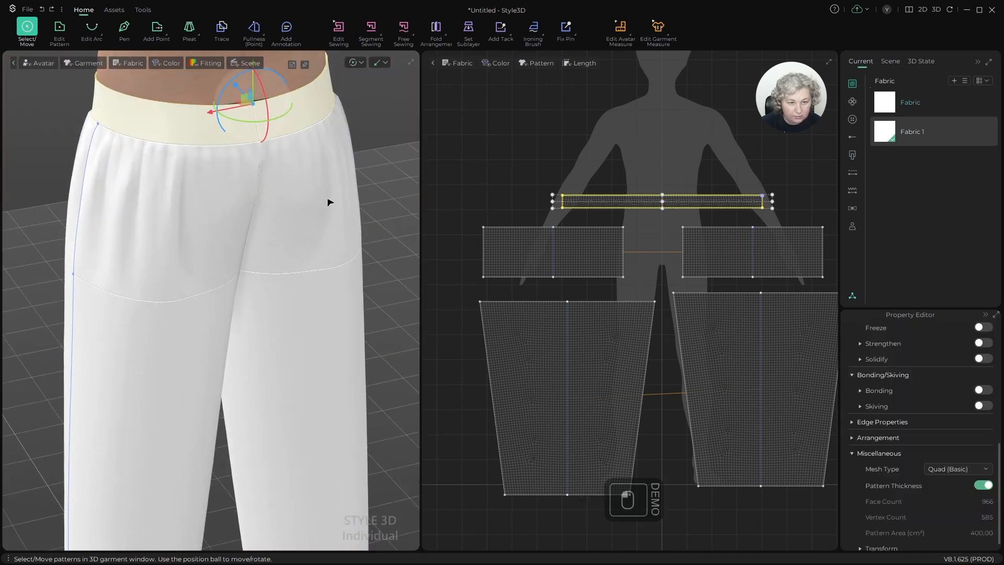
left_click_drag(327, 201, 394, 188, "alt")
middle_click_drag(290, 149, 253, 222, "alt")
left_click_drag(215, 176, 213, 139)
key("space")
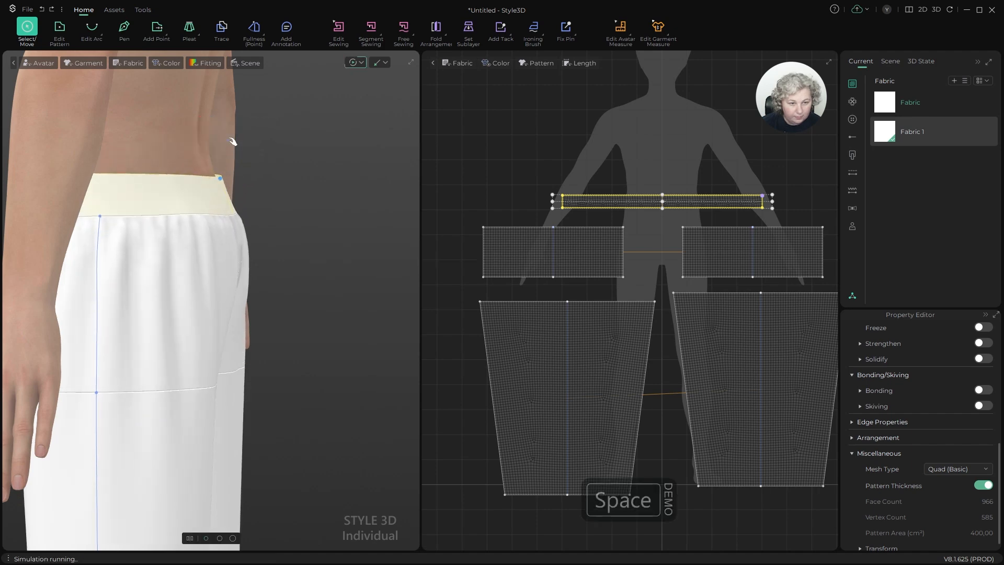
key("space")
Step: Raise the waistband above the hip panels and simulate the trousers with it temporarily frozen
mouse_move(318, 220)
left_mouse_down("alt")
mouse_move(262, 252)
mouse_move(285, 199)
mouse_move(273, 143)
mouse_move(275, 156)
left_mouse_up("alt")
left_click(283, 181)
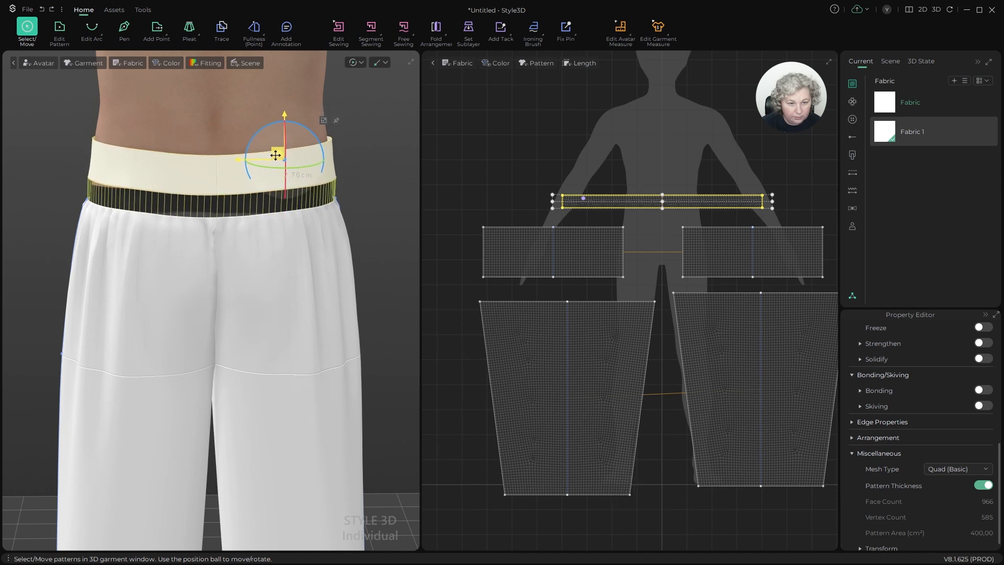
key("ctrl+k")
key("space")
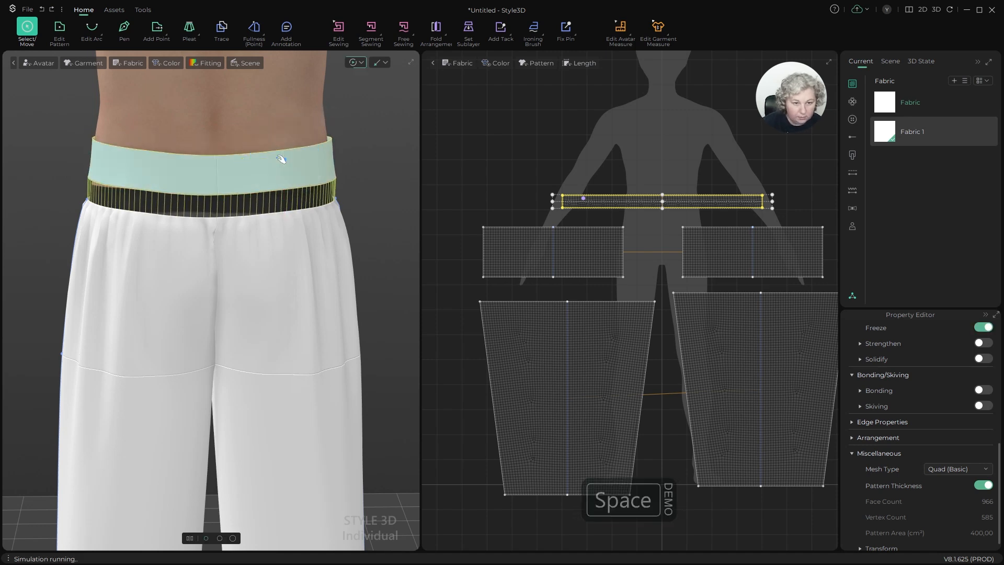
key("space")
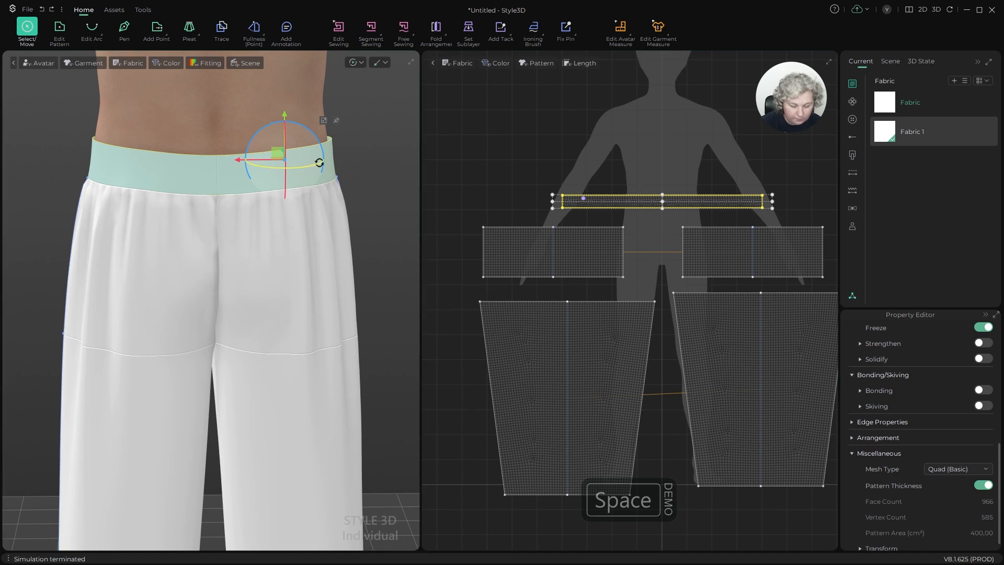
key("ctrl+k")
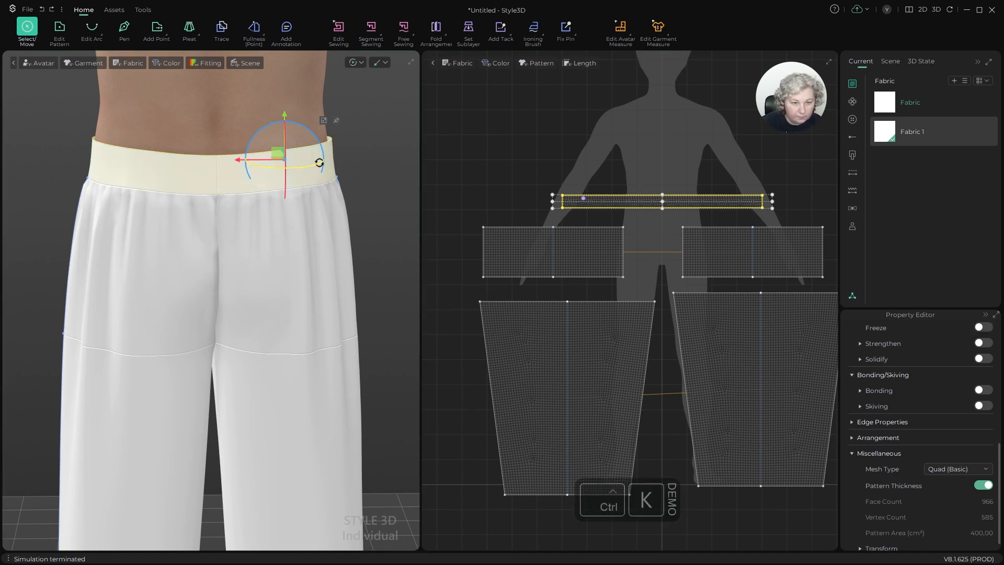
Step: Simulate the trousers with the waistband unfrozen and look at the drape from the back and the front
left_click(361, 152)
key("space")
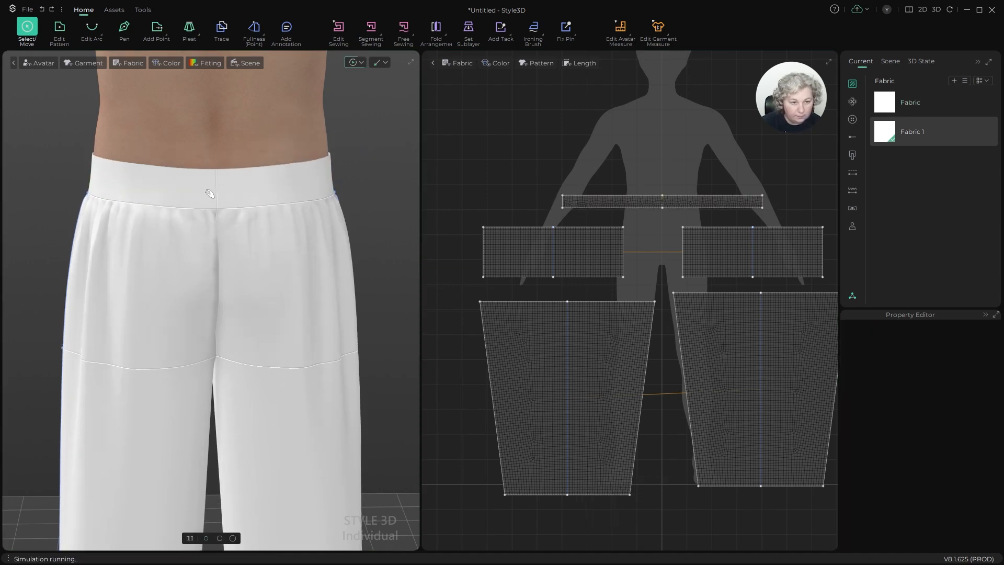
left_click_drag(211, 193, 394, 197, "alt")
left_click(269, 182)
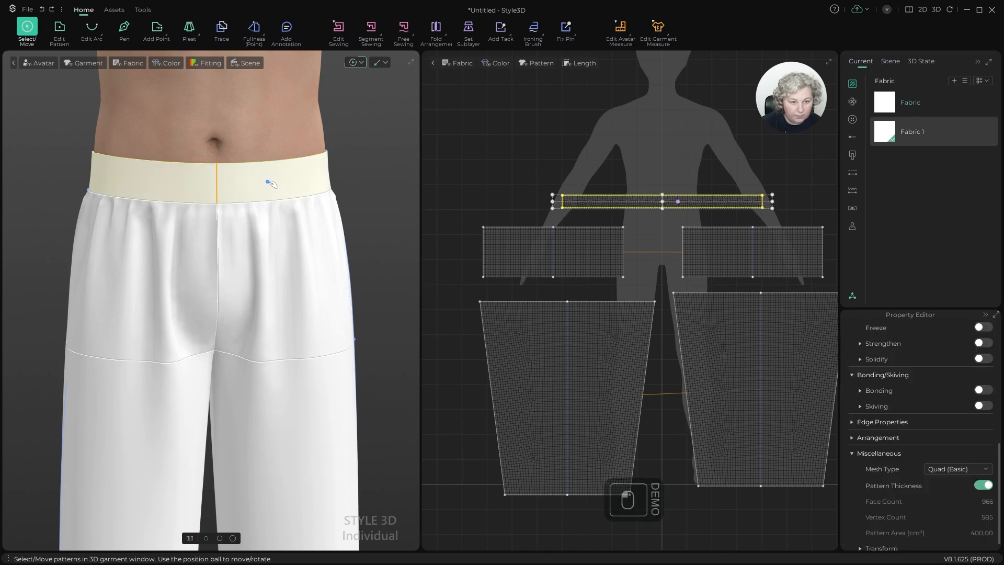
scroll(297, 183, "down", 2)
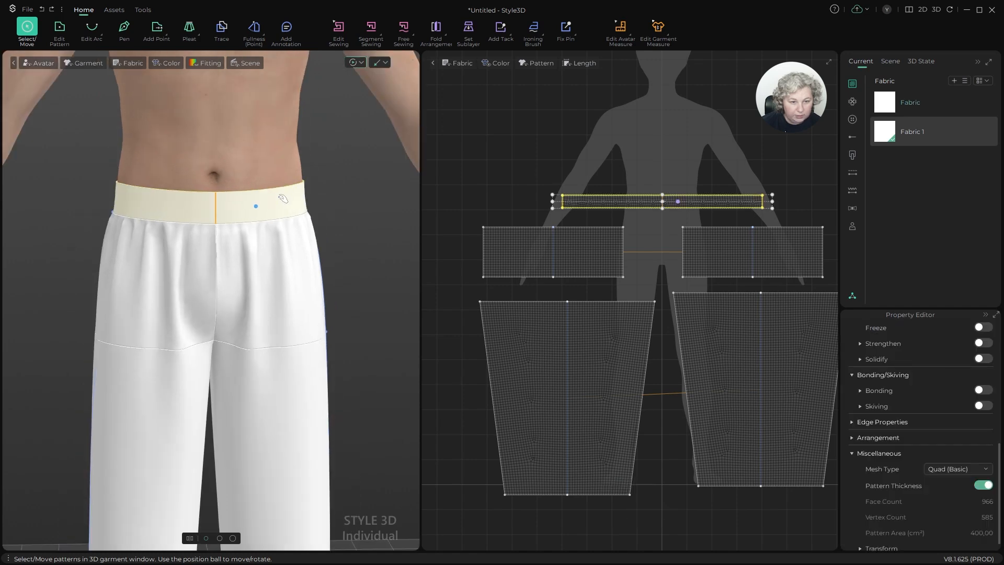
left_click(277, 196)
scroll(376, 230, "down", 3)
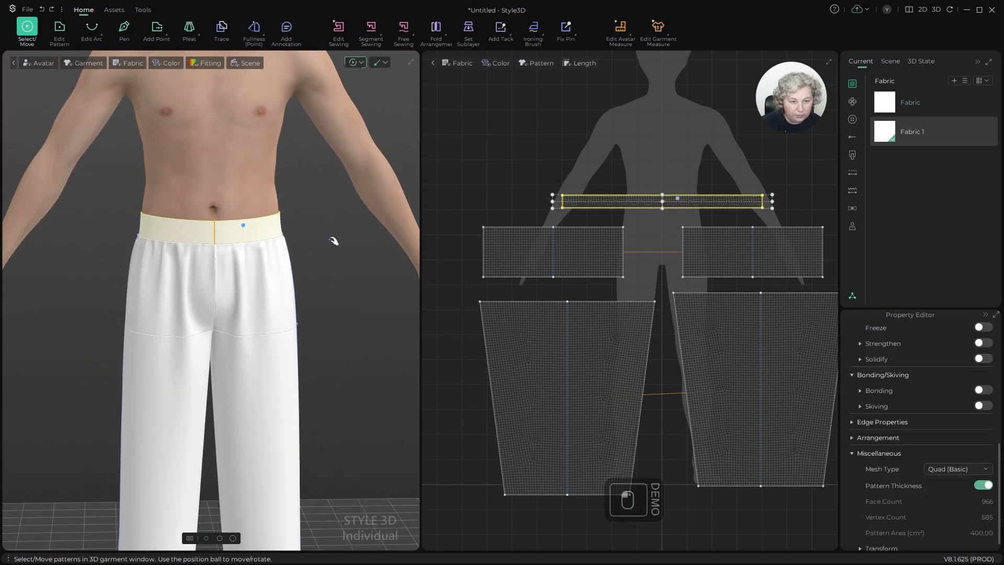
Step: Lengthen both hip panels by moving their lower edges straight down 5 cm
key("z")
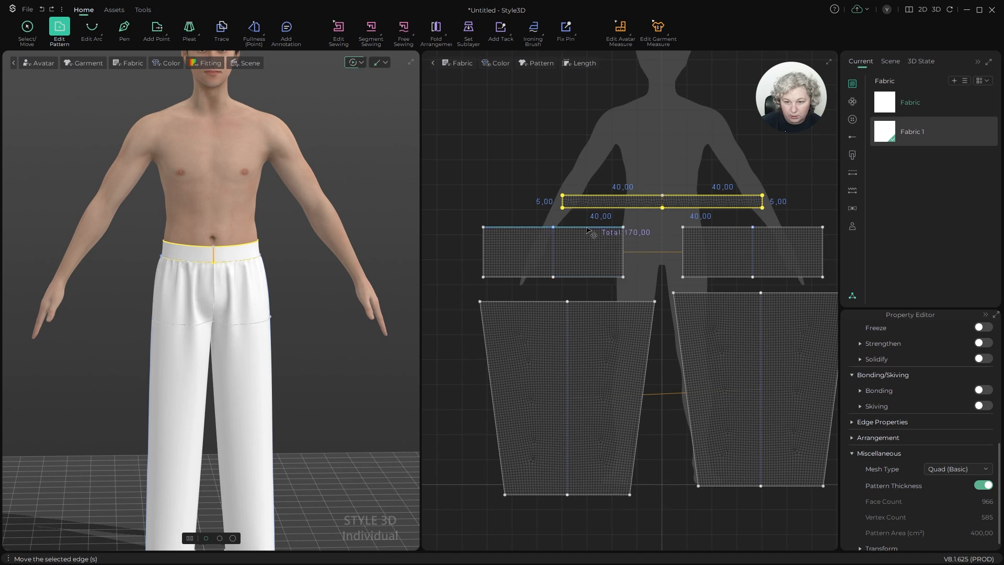
left_click(623, 253)
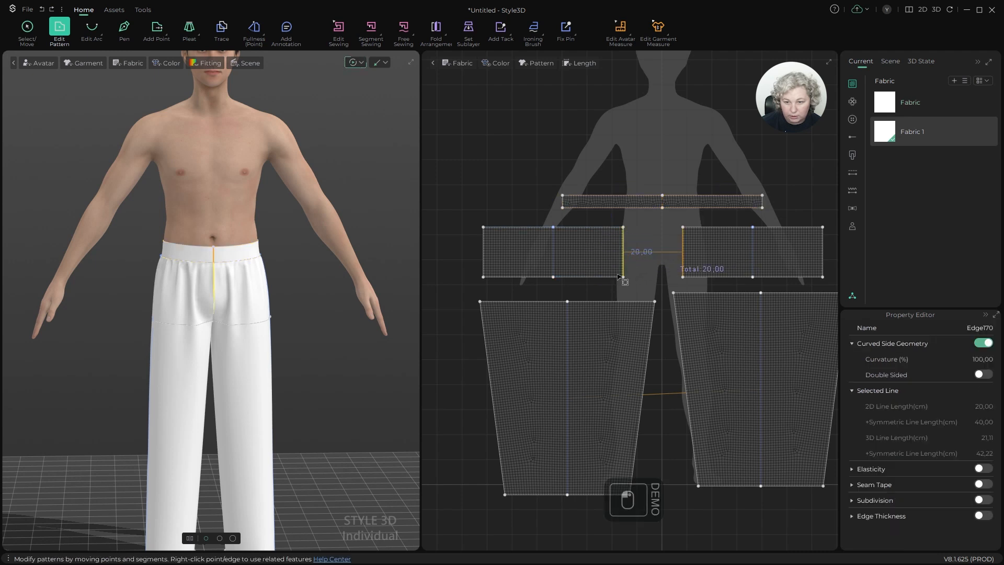
left_click(592, 276)
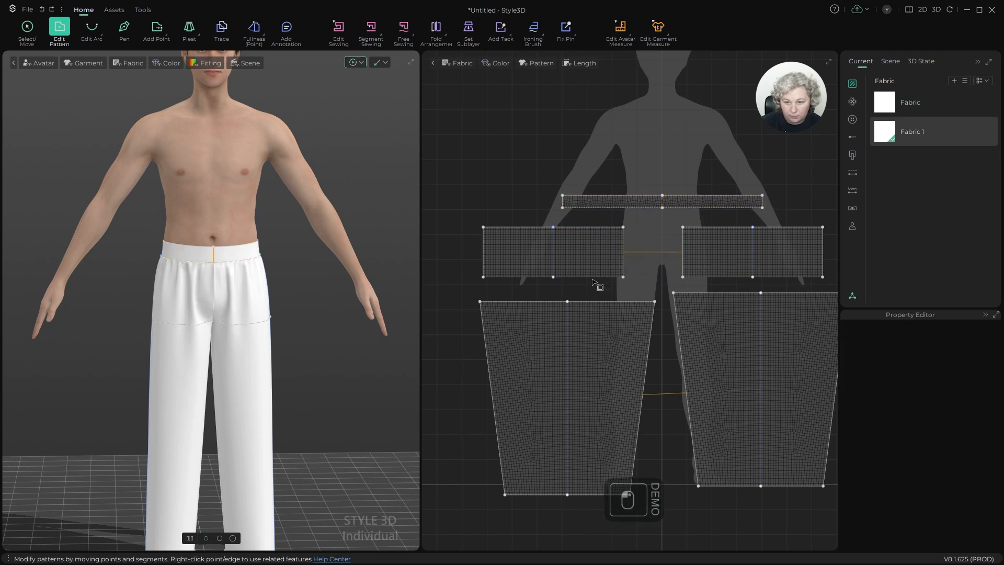
left_click(546, 283, "shift")
left_click_drag(608, 276, 607, 288)
right_click(607, 289, "shift")
type("5")
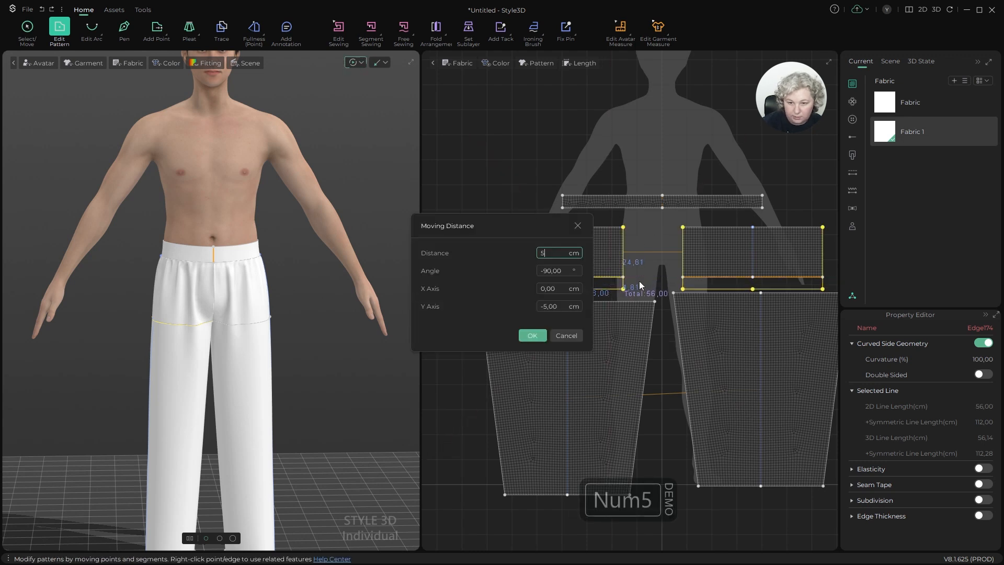
key("Return")
Step: Raise the waistband on the avatar and simulate the trousers with it frozen, then unfrozen
scroll(261, 261, "up", 5)
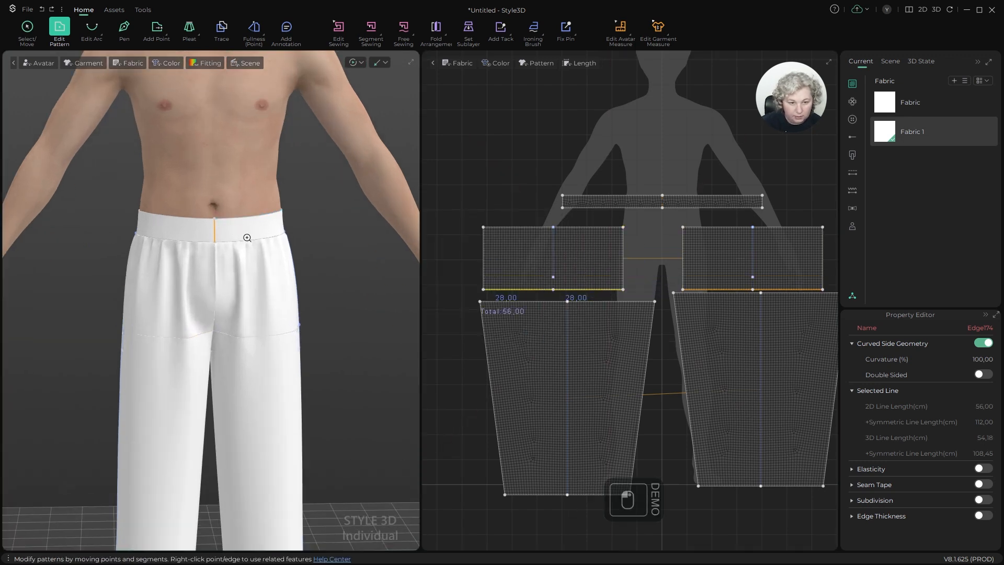
key("a")
left_click(251, 199)
left_click_drag(256, 193, 253, 191)
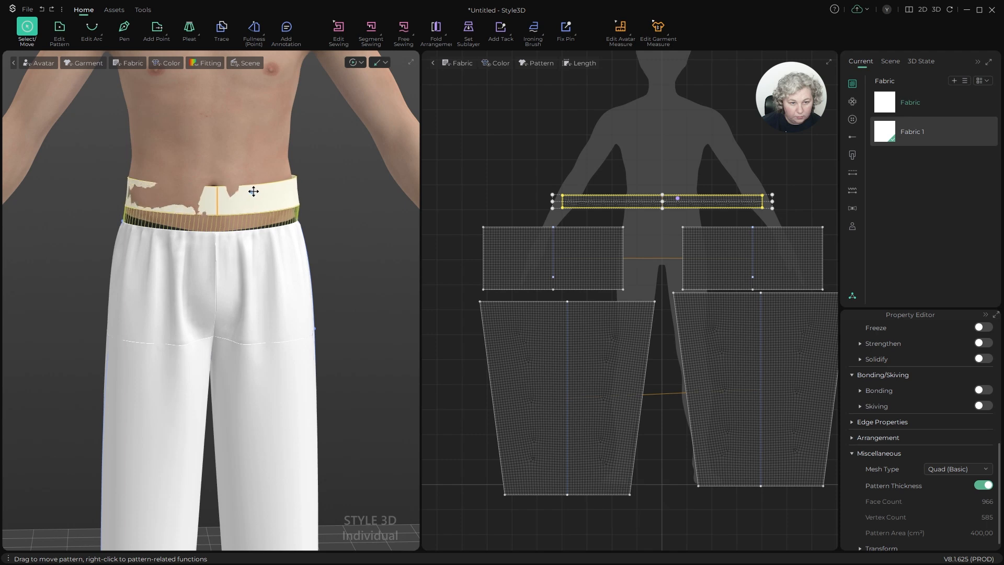
key("ctrl+k")
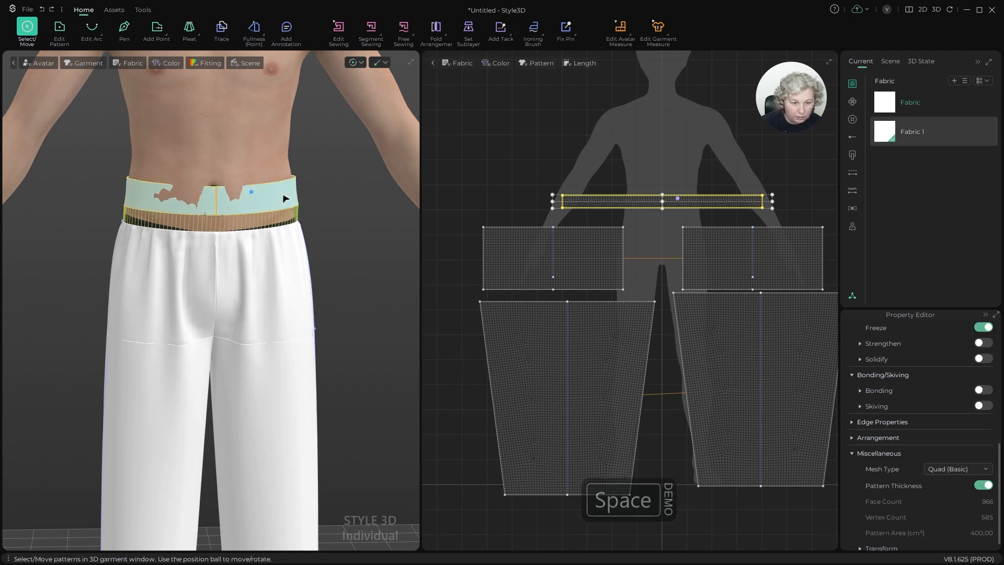
left_click(262, 202)
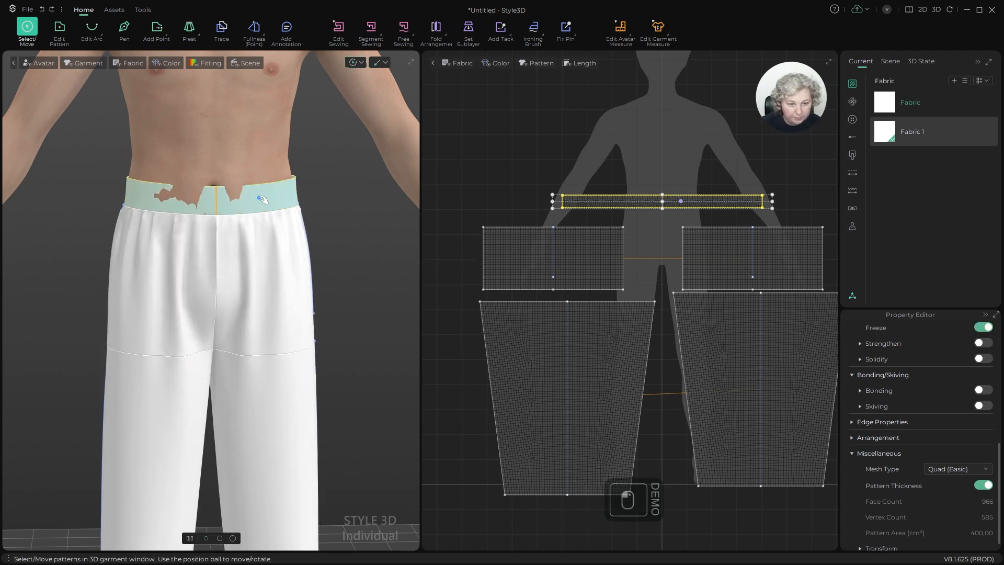
key("ctrl+k")
key("space")
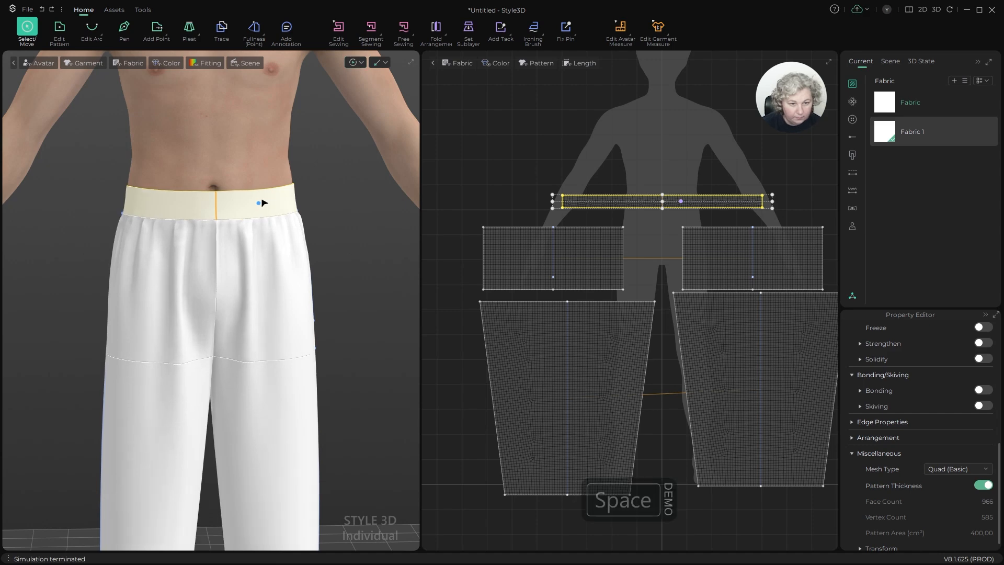
Step: Set the waistband's weft shrinkage ratio to 90 and simulate the trousers
left_click(267, 202)
scroll(930, 395, "up", 5)
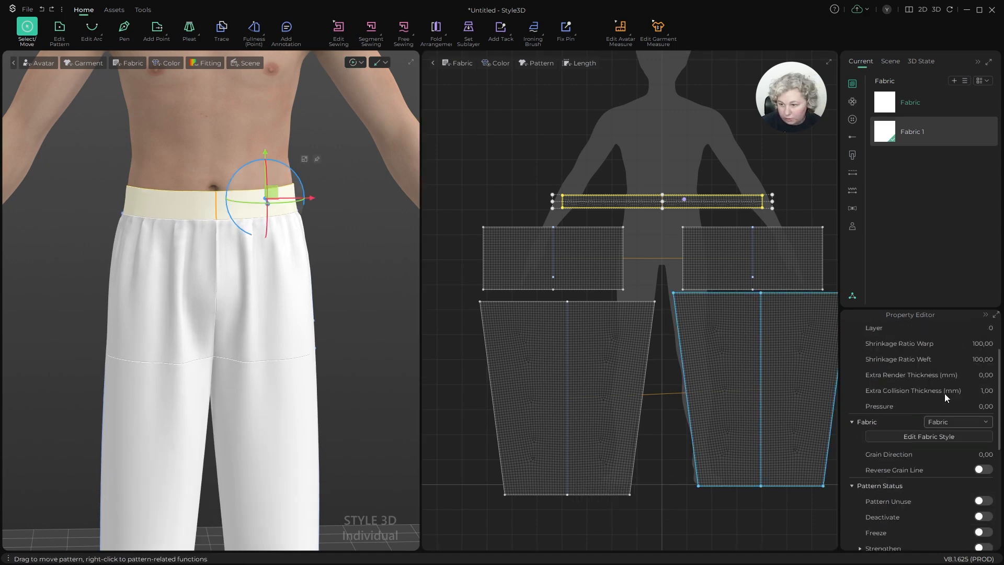
double_click(981, 423)
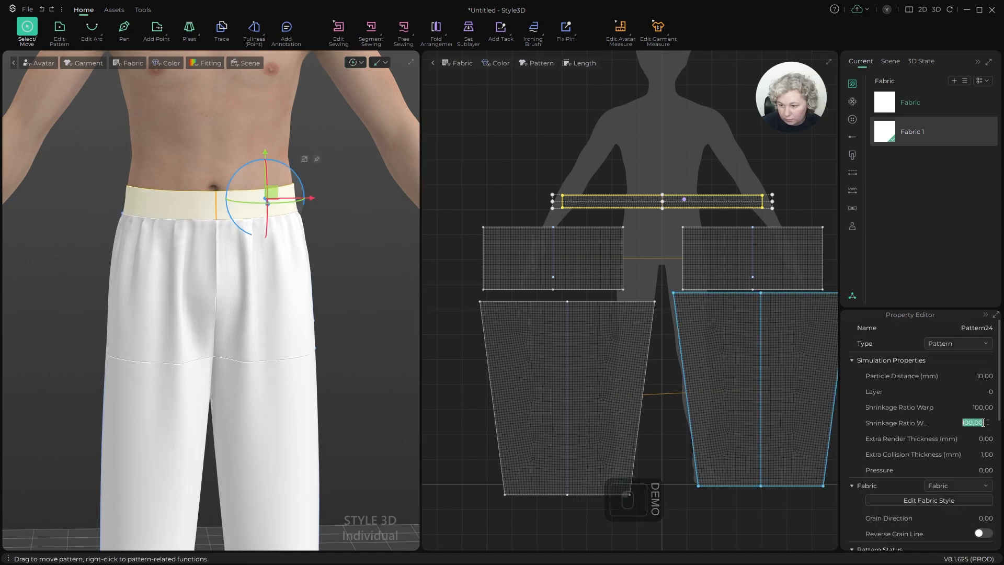
type("90")
key("Return")
key("space")
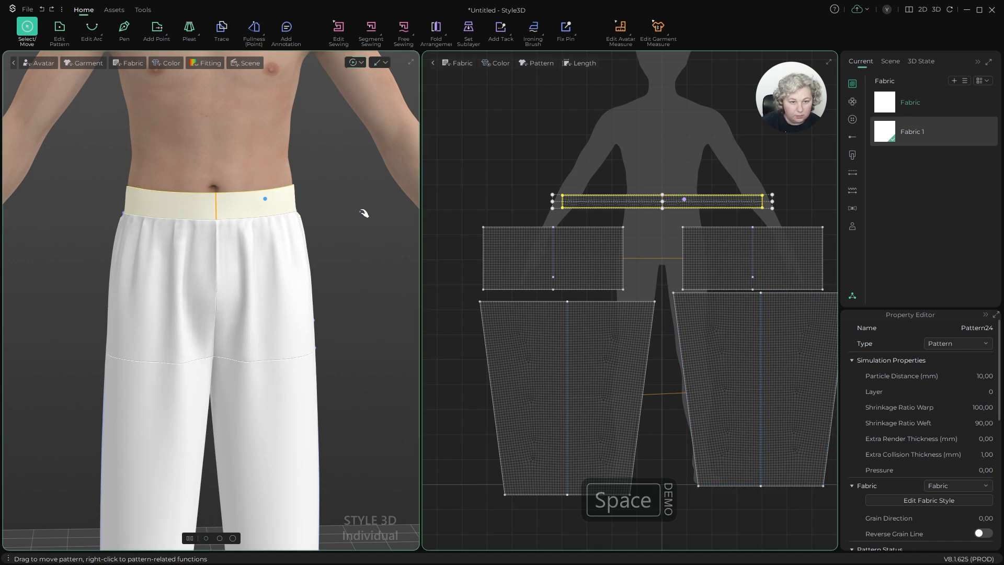
left_click(245, 207)
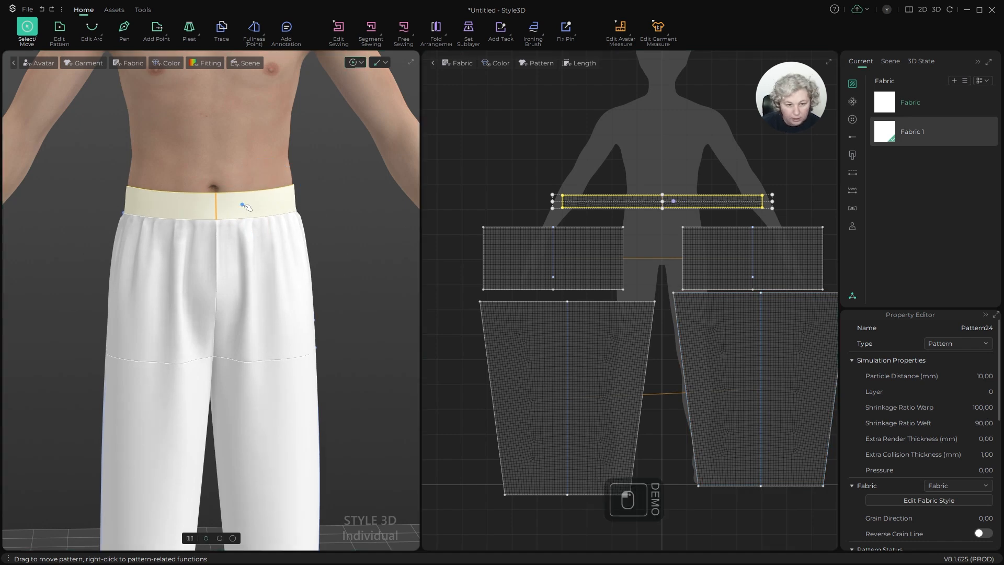
key("space")
Step: Raise the waistband slightly at the front, simulate the trousers and freeze the waistband in place
left_click(244, 200)
left_click_drag(246, 192, 247, 178)
key("space")
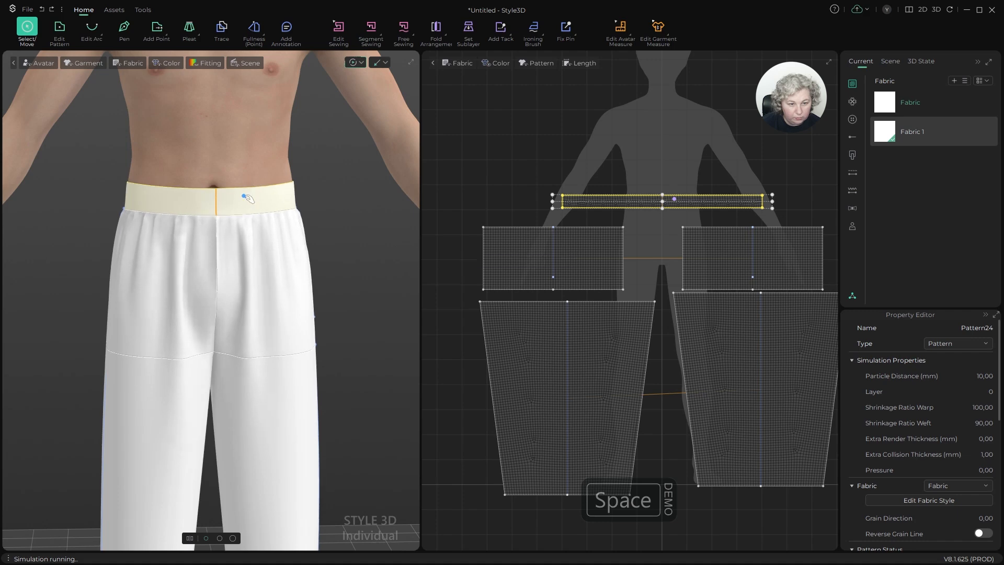
left_click(272, 195)
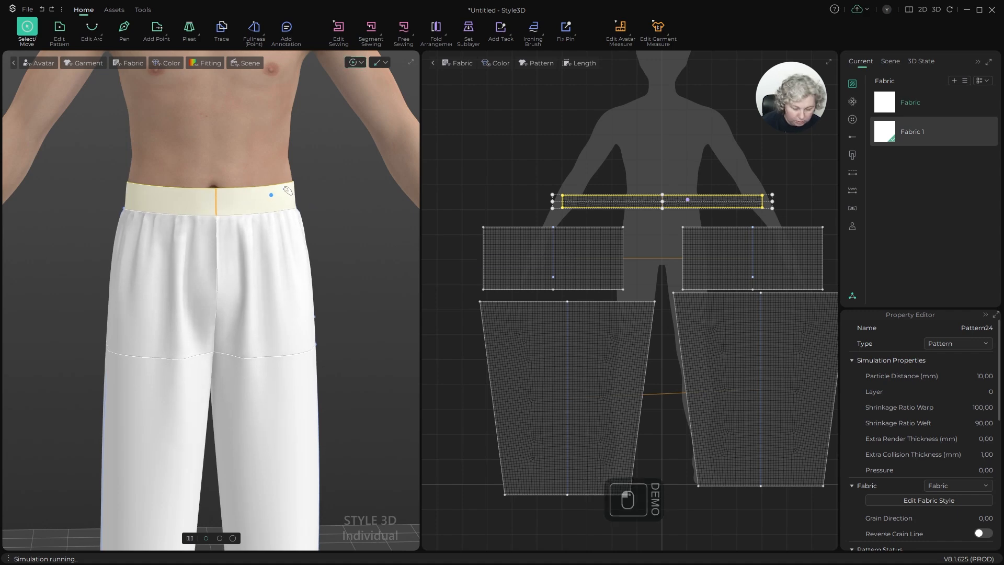
key("ctrl+k")
scroll(278, 368, "down", 5)
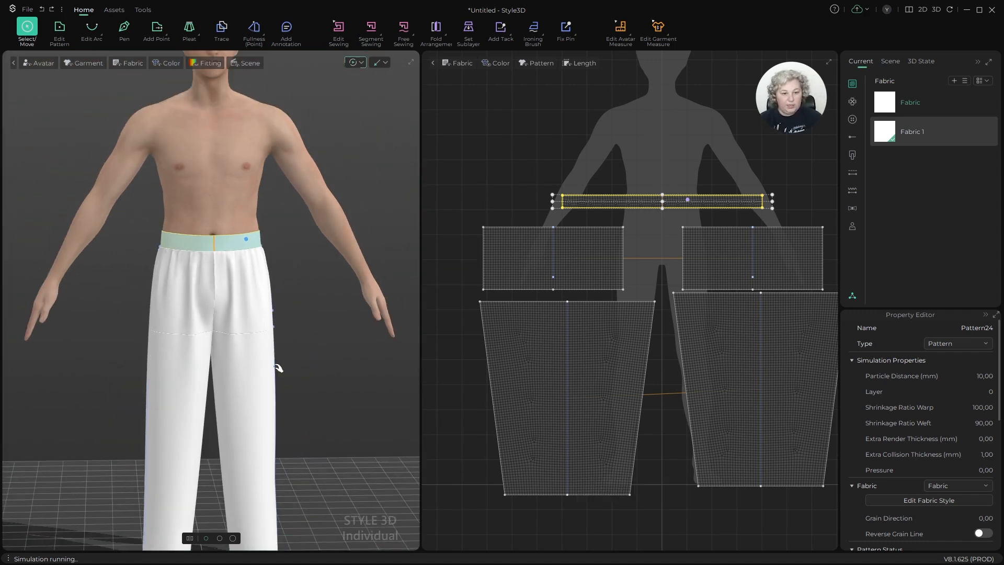
Step: Extend the hip panel's internal centre line down to the panel's lower edge
right_click_drag(310, 327, 175, 321)
key("z")
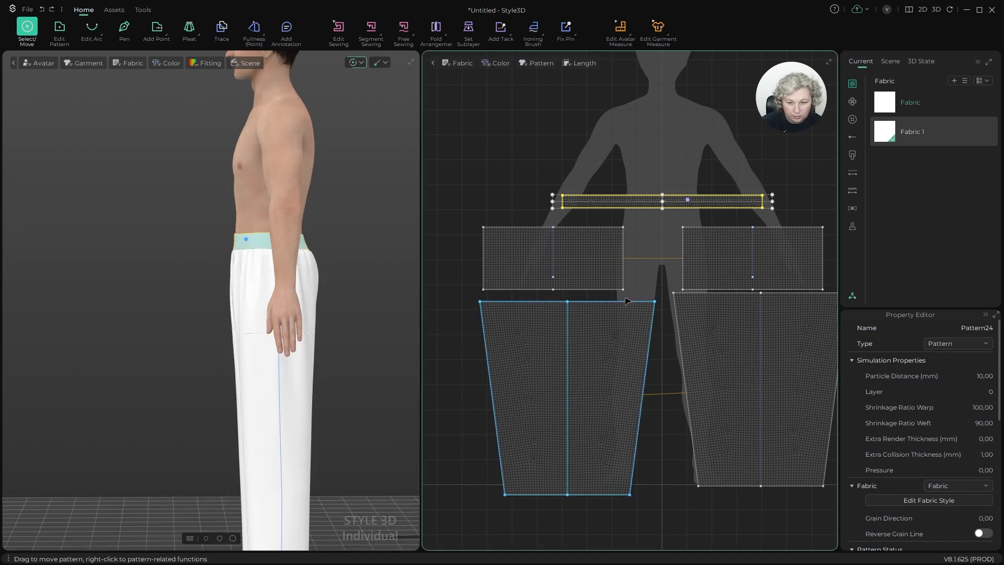
scroll(553, 272, "up", 2)
left_click(531, 266)
scroll(502, 251, "up", 5)
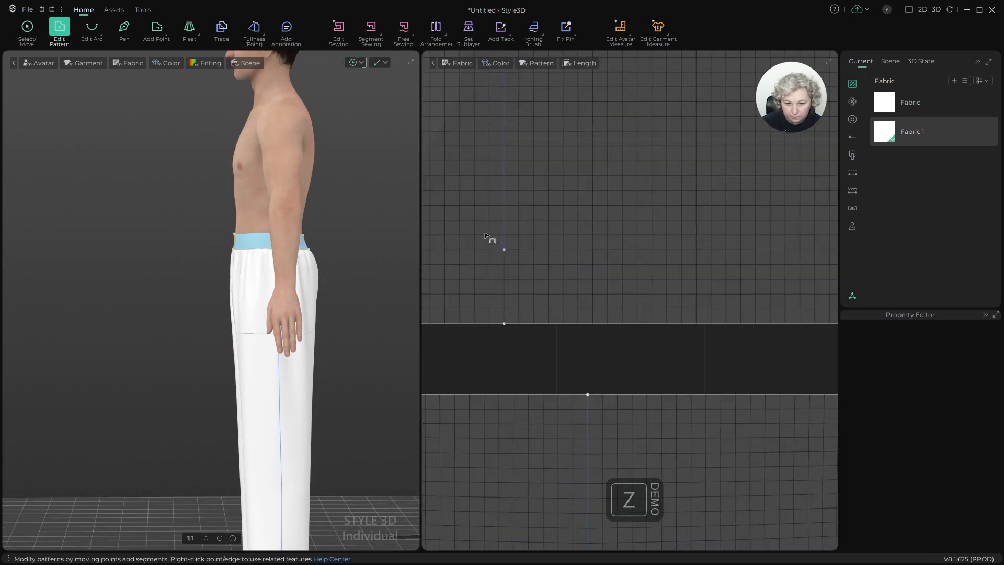
left_click_drag(503, 249, 506, 275)
left_click_drag(506, 321, 506, 328)
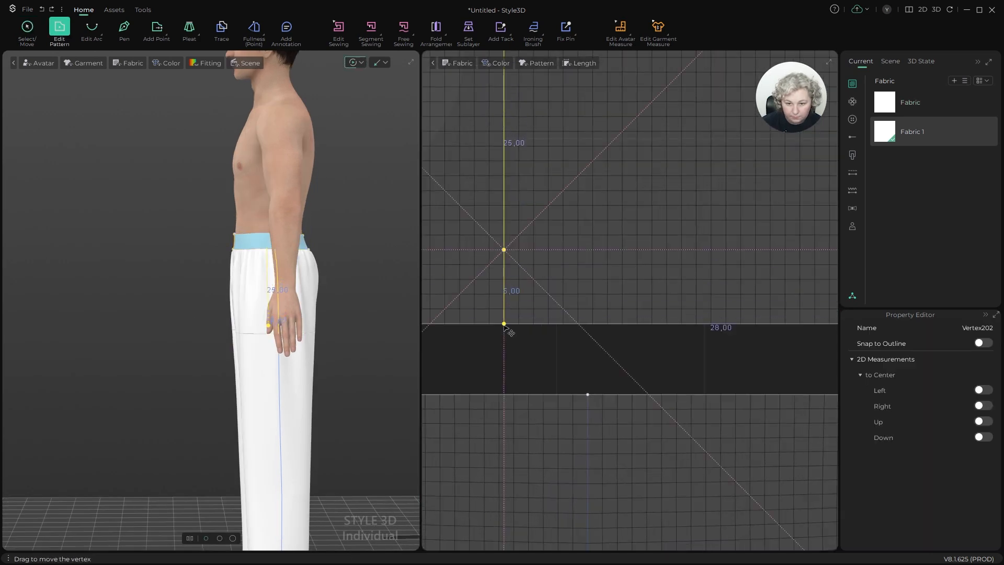
scroll(506, 328, "down", 6)
Step: Move the hip panels in the pattern layout so each sits centred directly on top of its leg piece
key("a")
scroll(566, 334, "up", 2)
left_click_drag(548, 287, 570, 303)
scroll(569, 296, "down", 3)
scroll(717, 335, "up", 7)
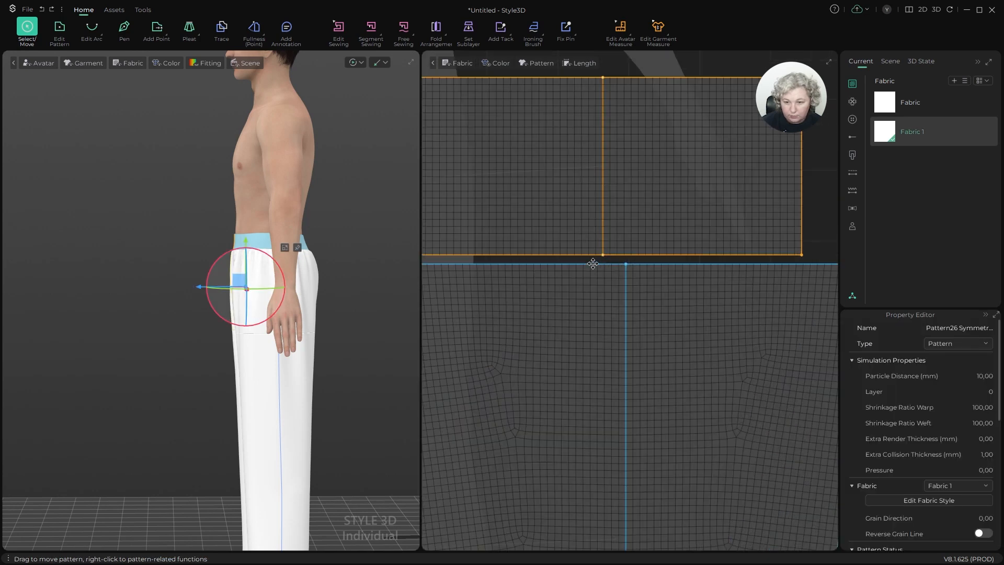
left_click(588, 256)
scroll(588, 257, "down", 5)
Step: Check where the leg's top edge extends past the hip panel at the crotch and hide the avatar
key("z")
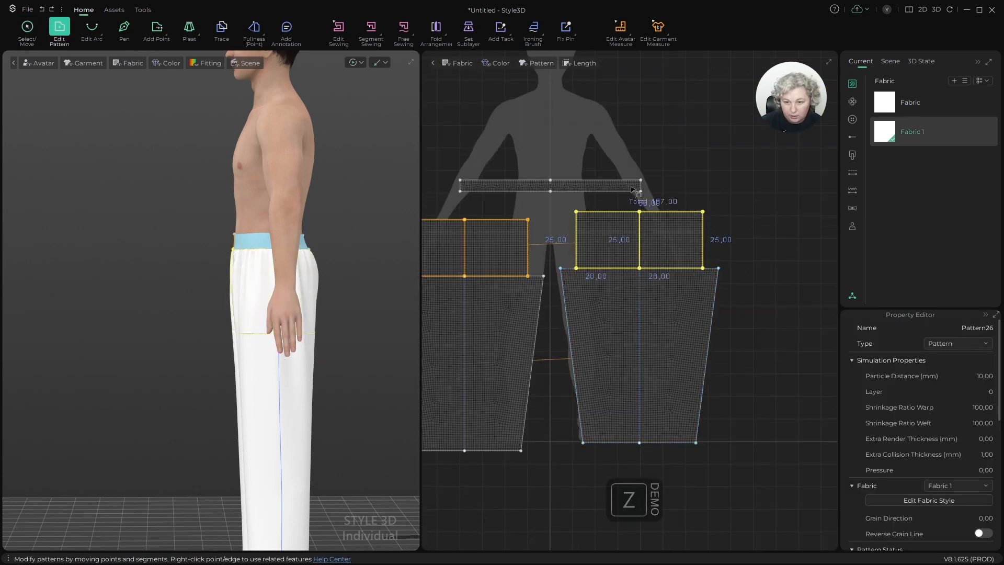
left_click(543, 253)
scroll(544, 254, "up", 5)
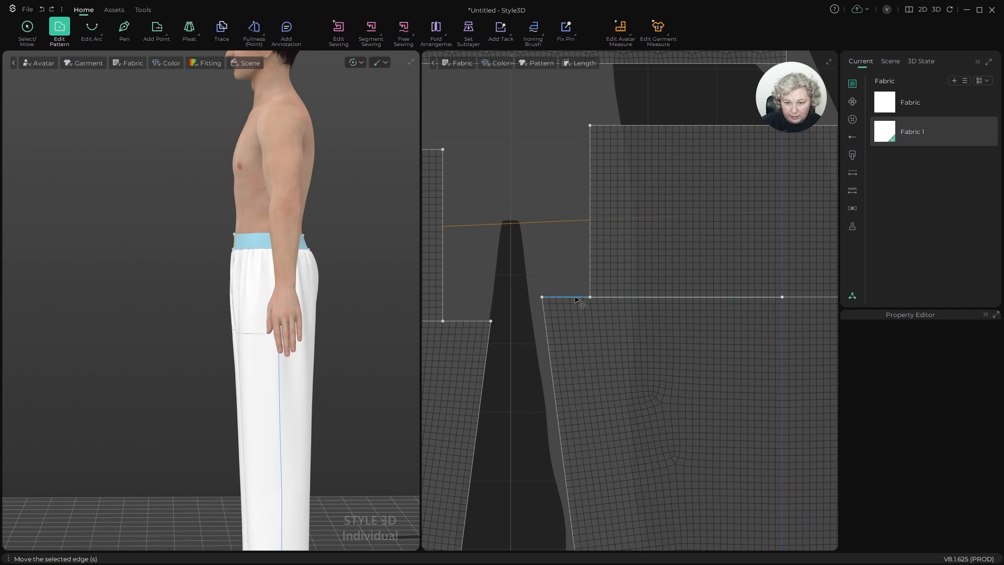
key("shift+a")
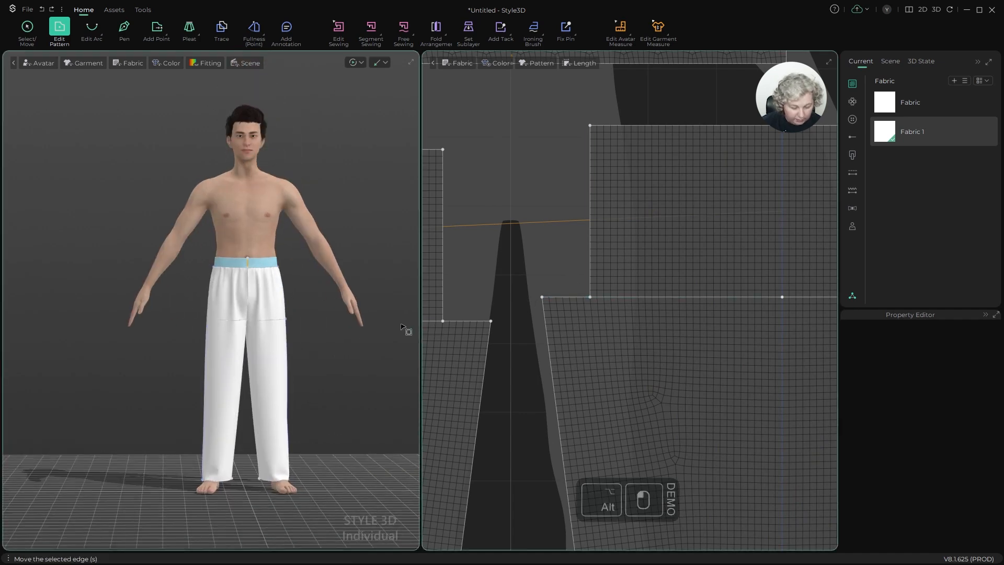
key("shift+a")
left_click_drag(320, 260, 309, 276, "alt")
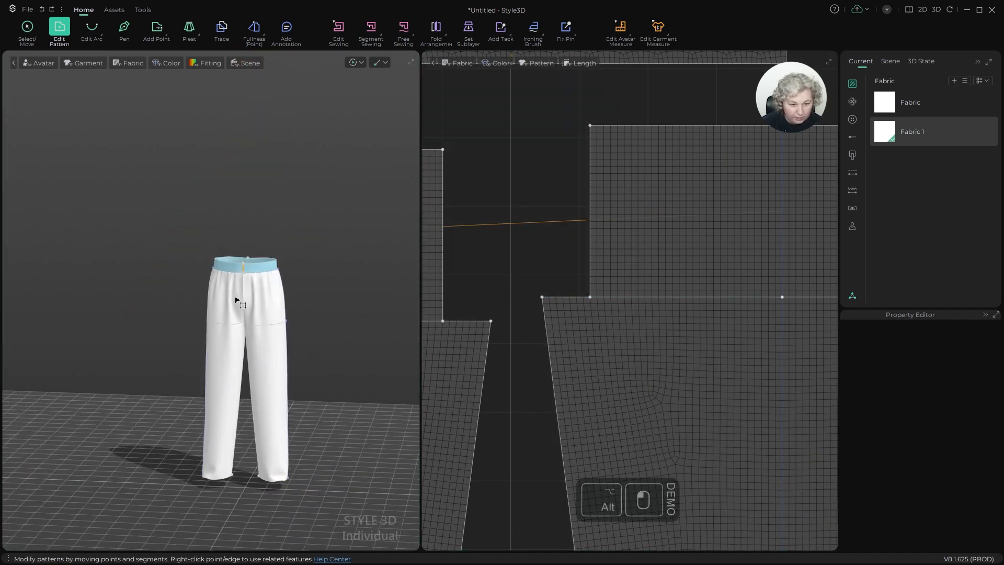
Step: Hide the hip panel and leg piece on the avatar's right side
left_click(237, 300)
key("a")
left_click(227, 296)
left_click(225, 361, "shift")
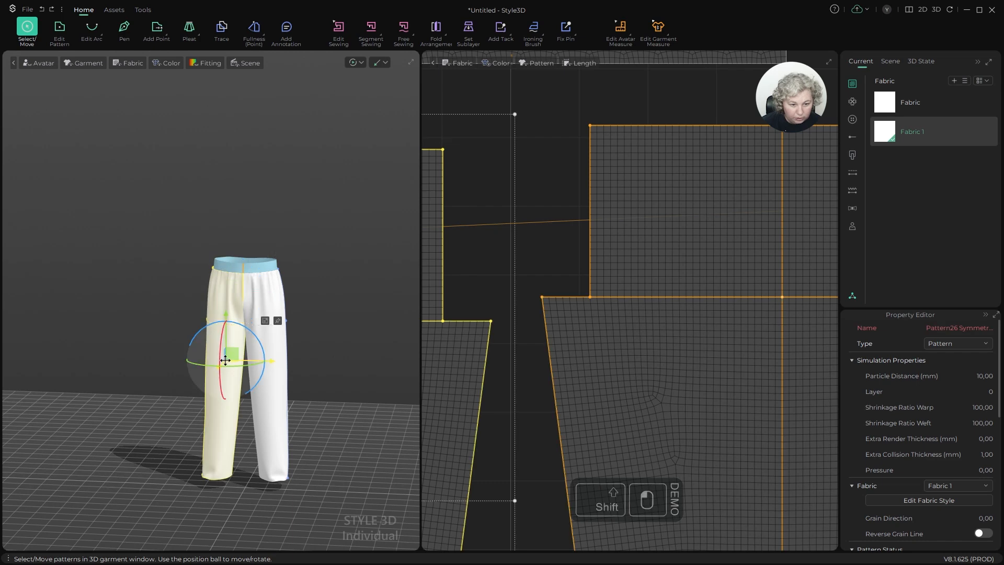
key("shift+q")
Step: Examine the remaining trouser half and its crotch opening from the front, the inner side and above
left_click_drag(229, 356, 346, 332, "alt")
scroll(219, 366, "up", 5)
left_click_drag(240, 417, 303, 357, "alt")
right_click_drag(304, 357, 163, 353)
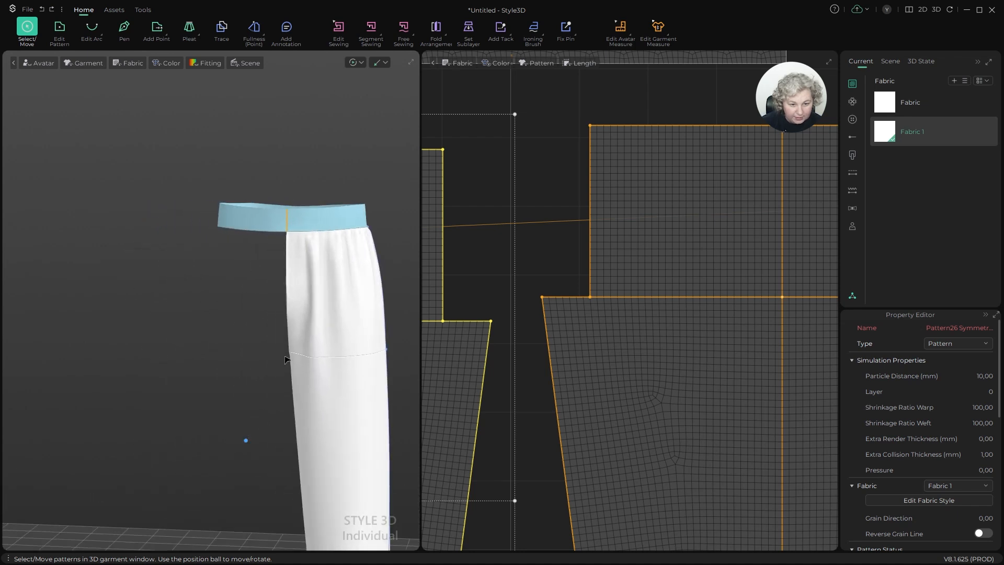
scroll(271, 365, "down", 3)
left_click_drag(271, 366, 304, 367, "alt")
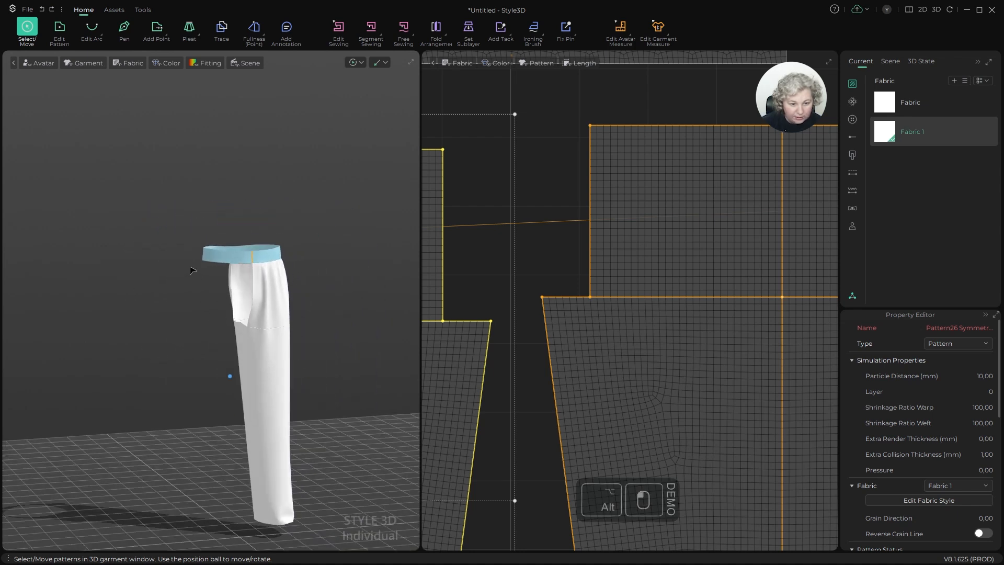
left_click_drag(328, 317, 273, 267, "alt")
left_click_drag(254, 318, 287, 291, "alt")
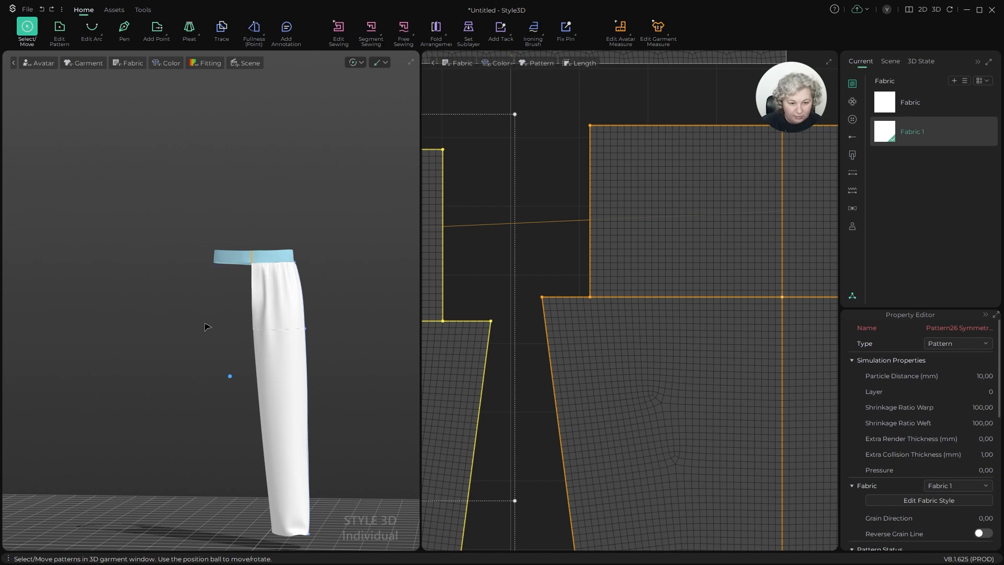
left_click_drag(296, 279, 152, 318, "alt")
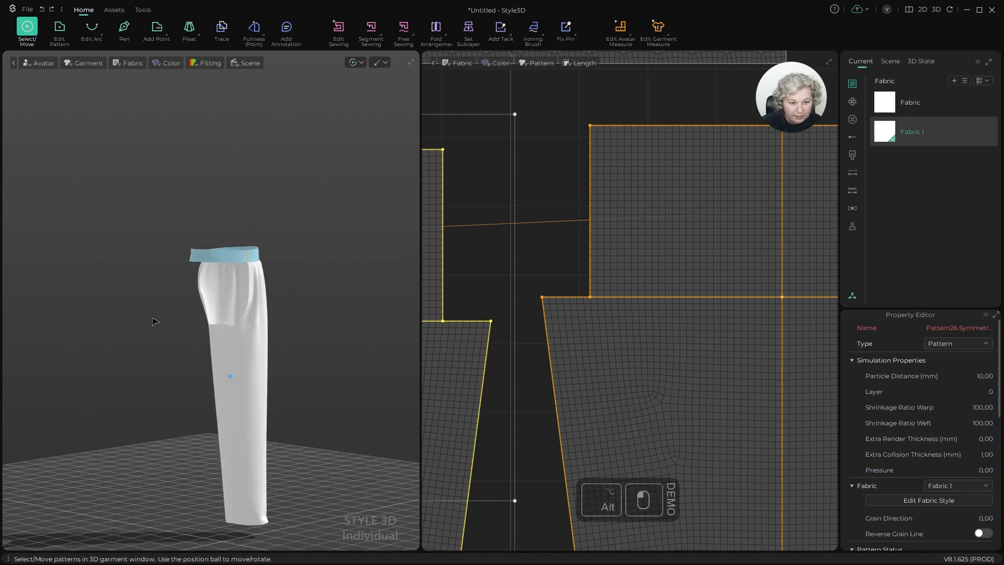
left_click_drag(246, 291, 256, 334, "alt")
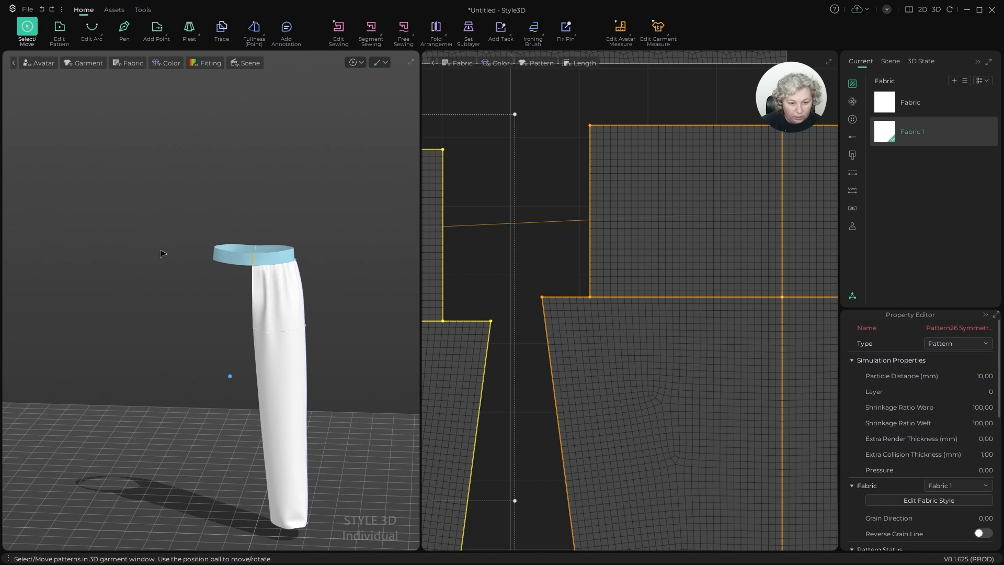
left_click_drag(229, 288, 240, 376, "alt")
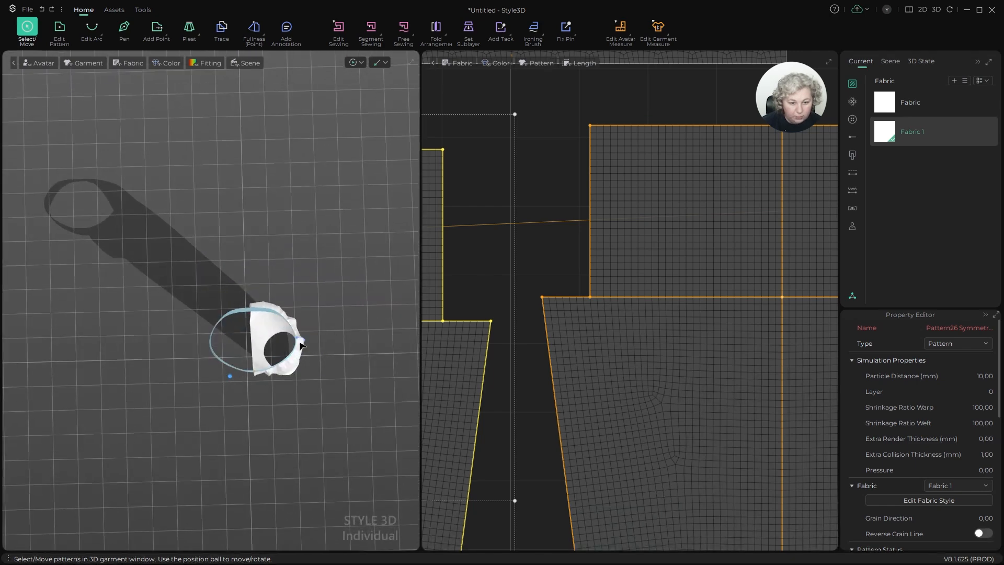
Step: Examine the remaining trouser half from the inside and side, checking where the hip panel meets the leg piece
left_click_drag(303, 415, 267, 266, "alt")
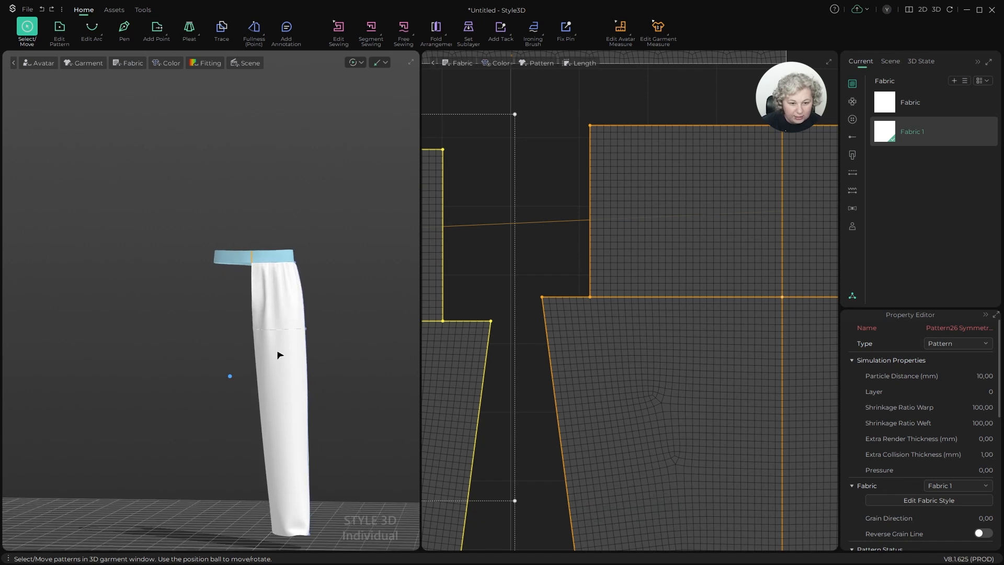
left_click_drag(280, 355, 318, 362, "alt")
left_click_drag(253, 408, 230, 347, "alt")
left_click_drag(238, 471, 375, 368, "alt")
scroll(237, 347, "up", 3)
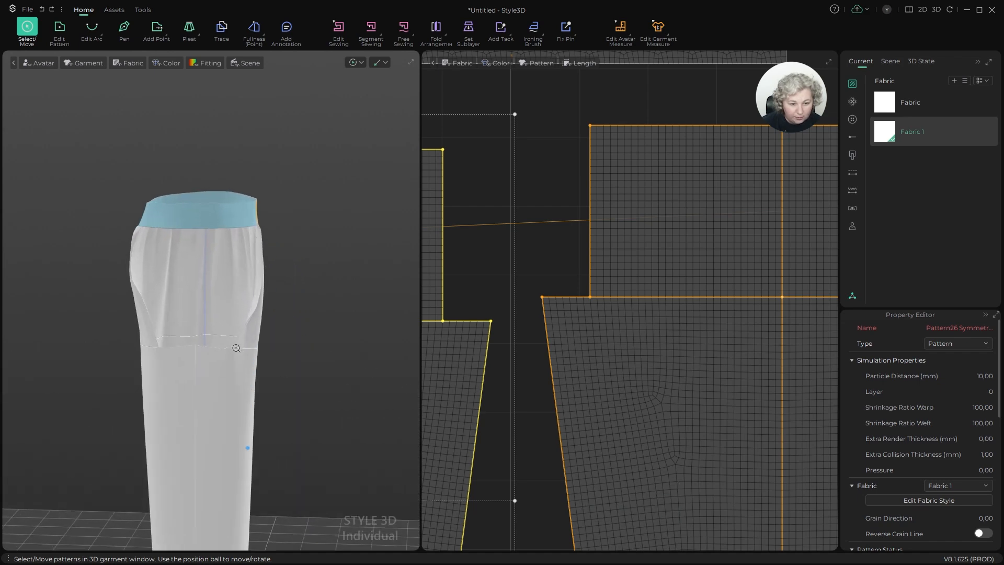
left_click(204, 355)
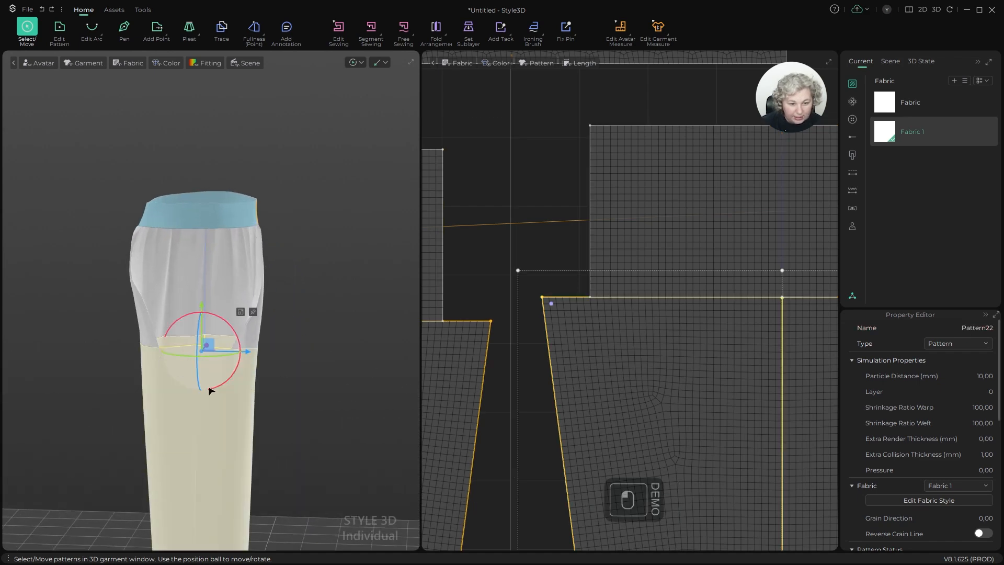
left_click_drag(209, 391, 289, 357, "alt")
left_click_drag(290, 413, 248, 353, "alt")
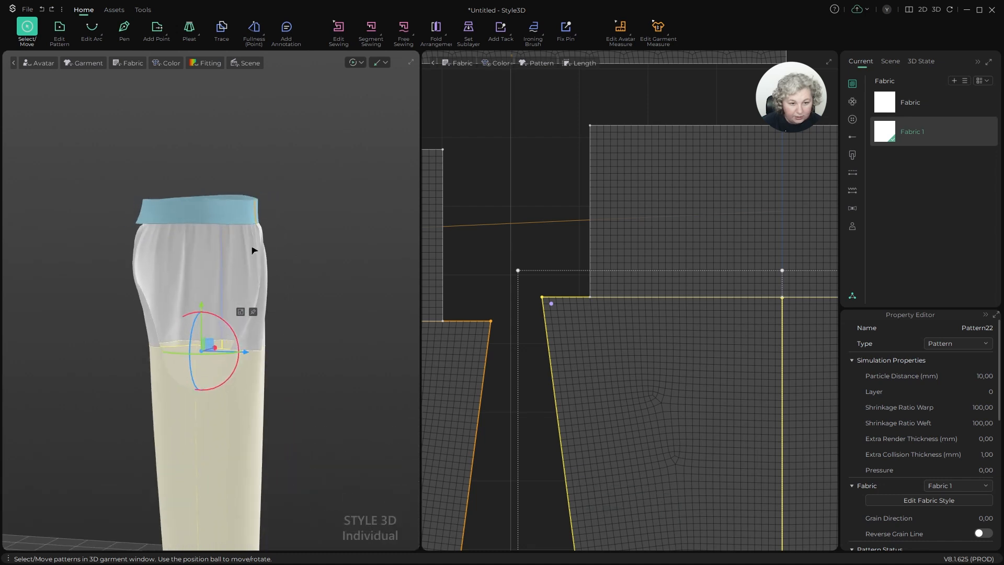
key("ctrl+z")
left_click_drag(261, 299, 260, 271, "alt")
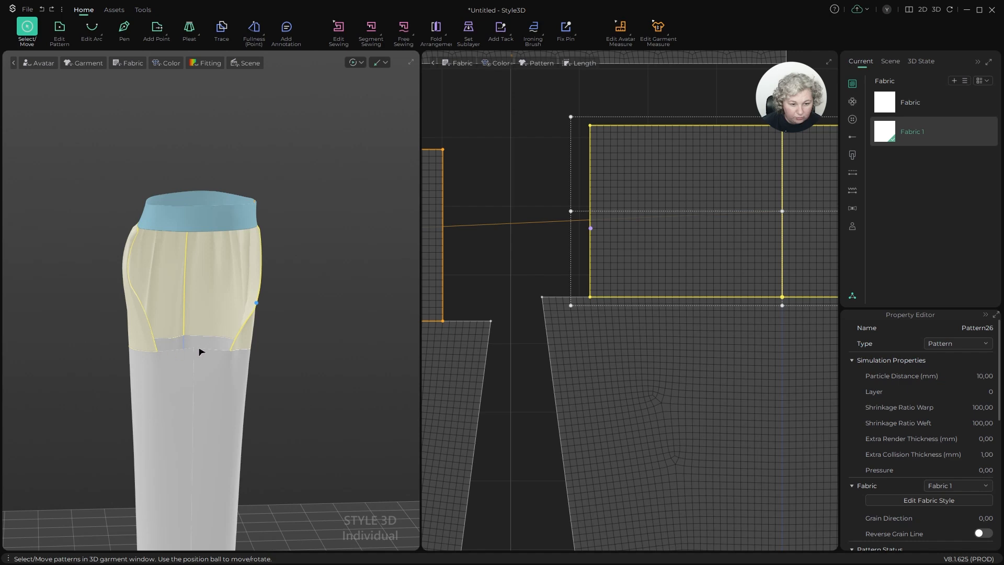
left_click_drag(201, 351, 252, 347, "alt")
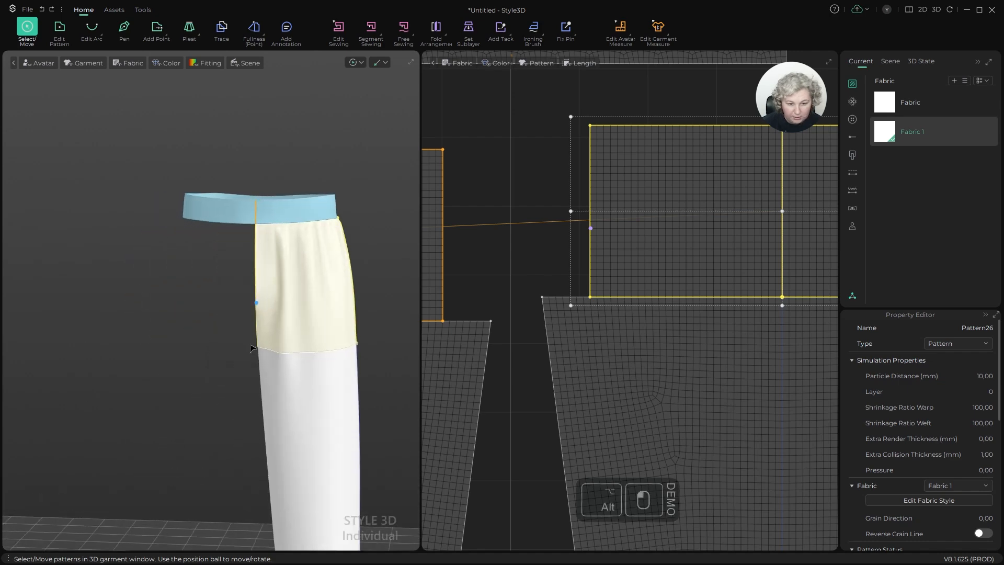
middle_click_drag(251, 348, 139, 328, "alt")
scroll(580, 209, "down", 5)
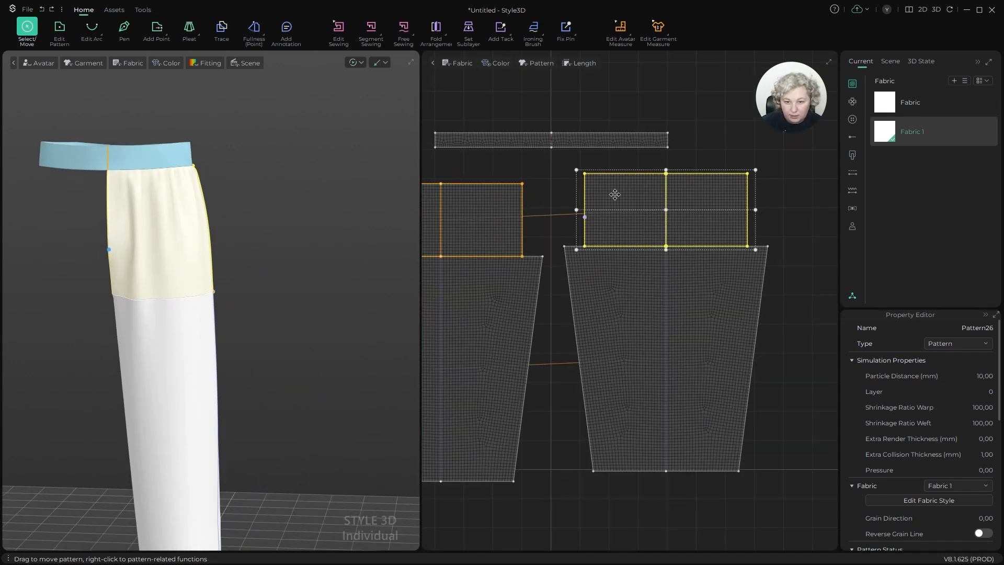
Step: Add a point on the front half of the leg piece's top edge, 28 cm from the centre line, matching the hip panel's width
key("z")
scroll(622, 204, "up", 3)
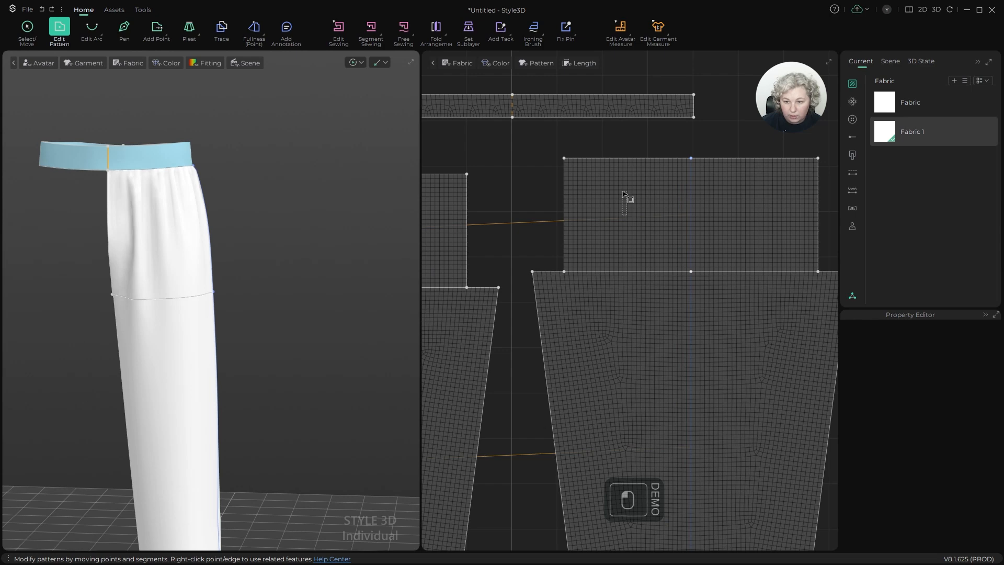
key("a")
left_click(623, 197)
key("z")
scroll(579, 271, "up", 3)
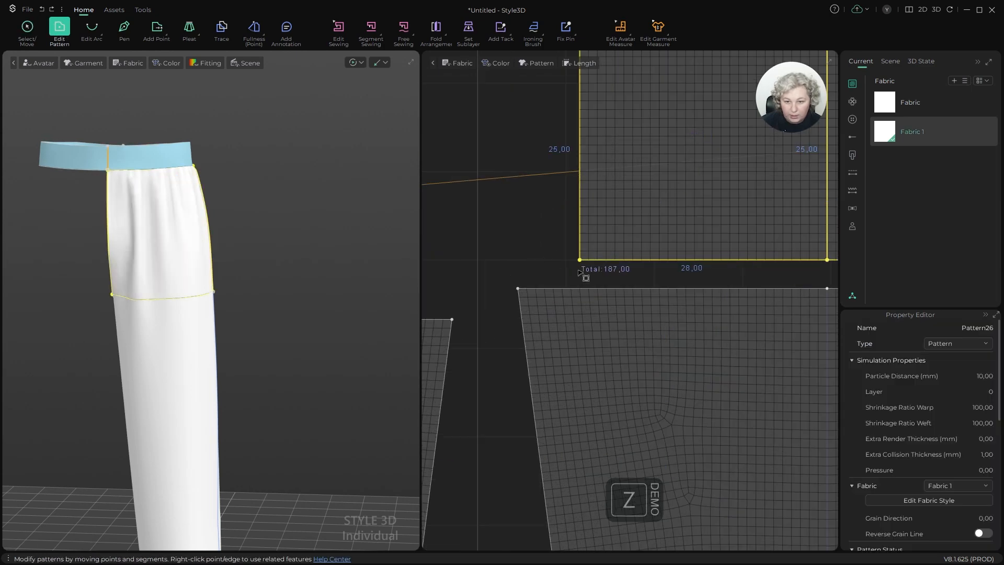
key("x")
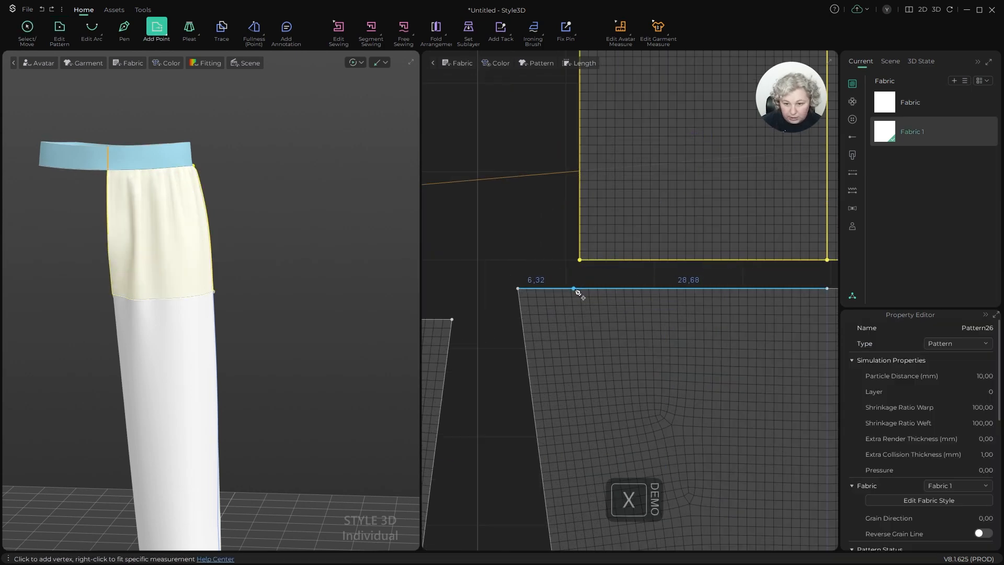
right_click(578, 291)
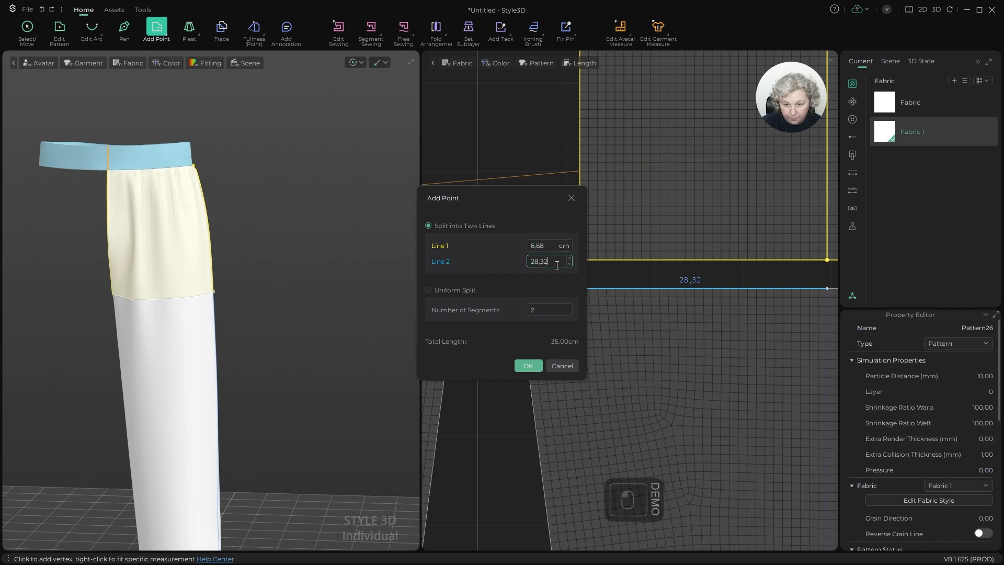
type("28")
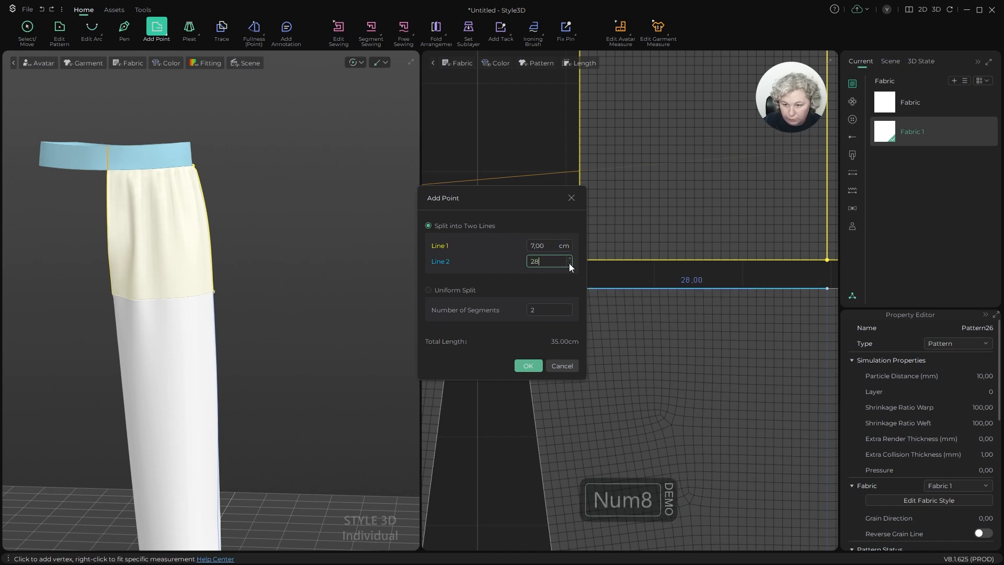
left_click(522, 362)
Step: Add a matching point on the back half of the leg's top edge, 28 cm from the centre line
scroll(522, 361, "down", 4)
scroll(751, 319, "up", 1)
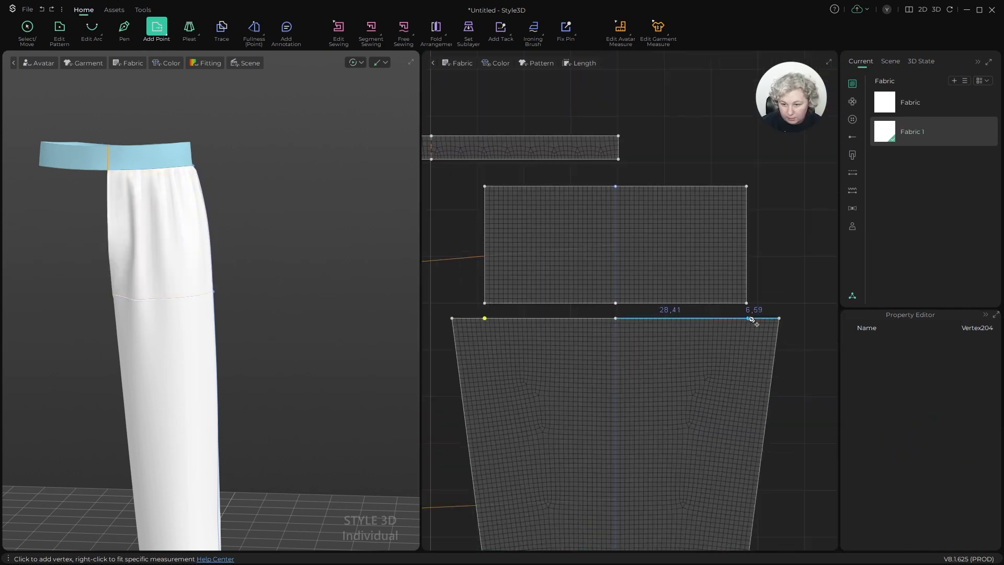
key("x")
right_click(751, 320)
type("28")
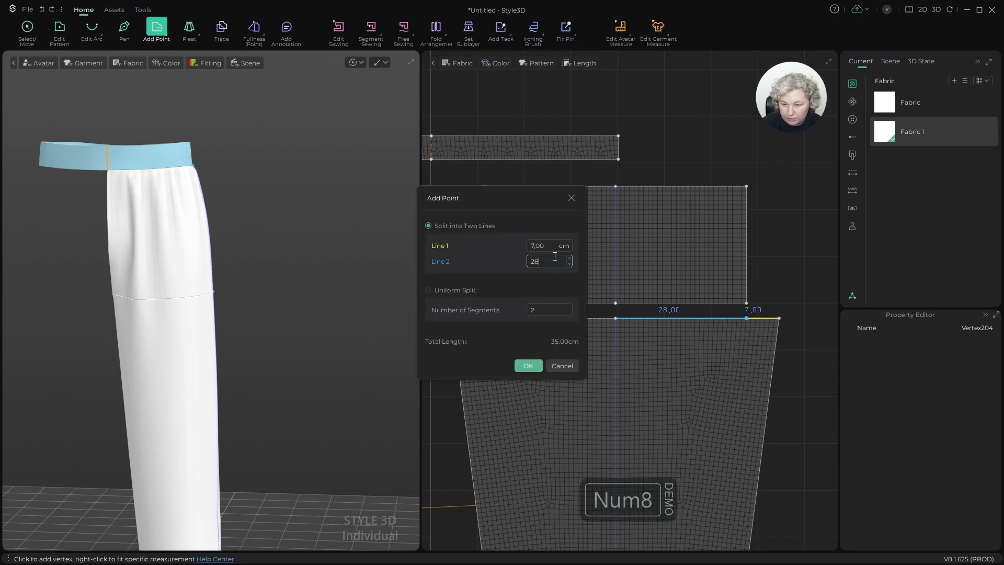
key("Return")
Step: Merge the hip panel and leg piece along the two 28 cm bottom edges of the panel and the matching leg edges
key("z")
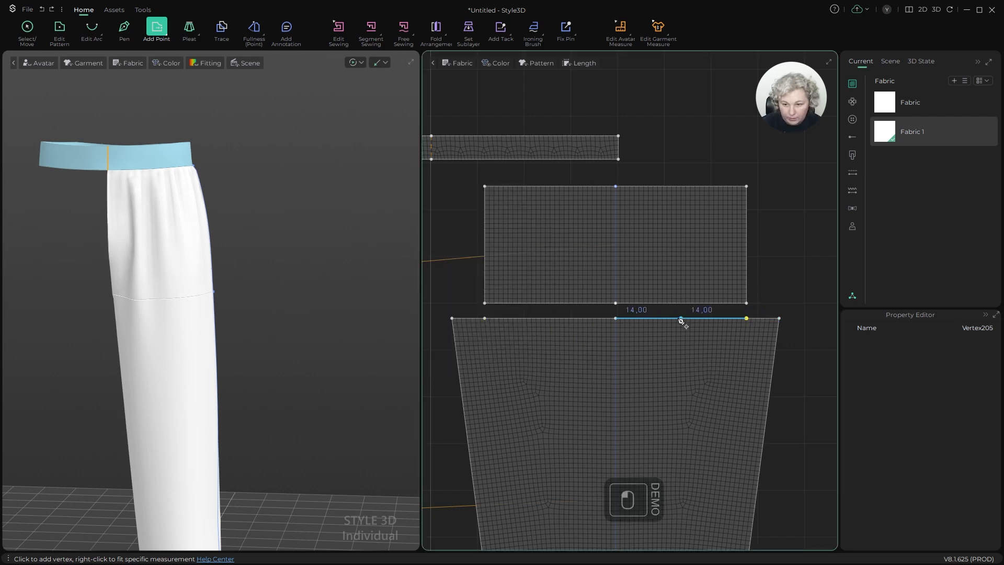
scroll(674, 314, "up", 5)
left_click(660, 292)
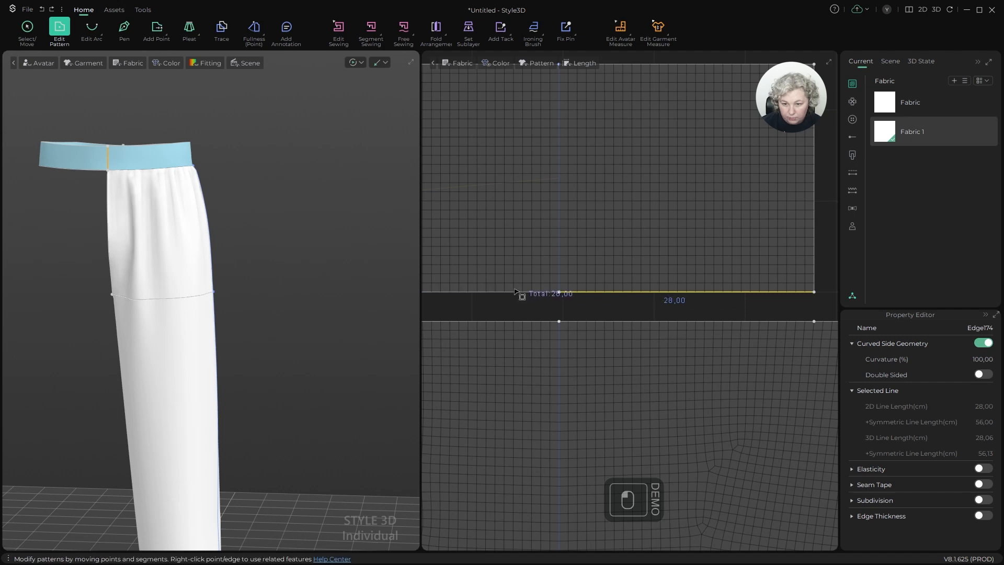
left_click(514, 292, "shift")
left_click(637, 327, "shift")
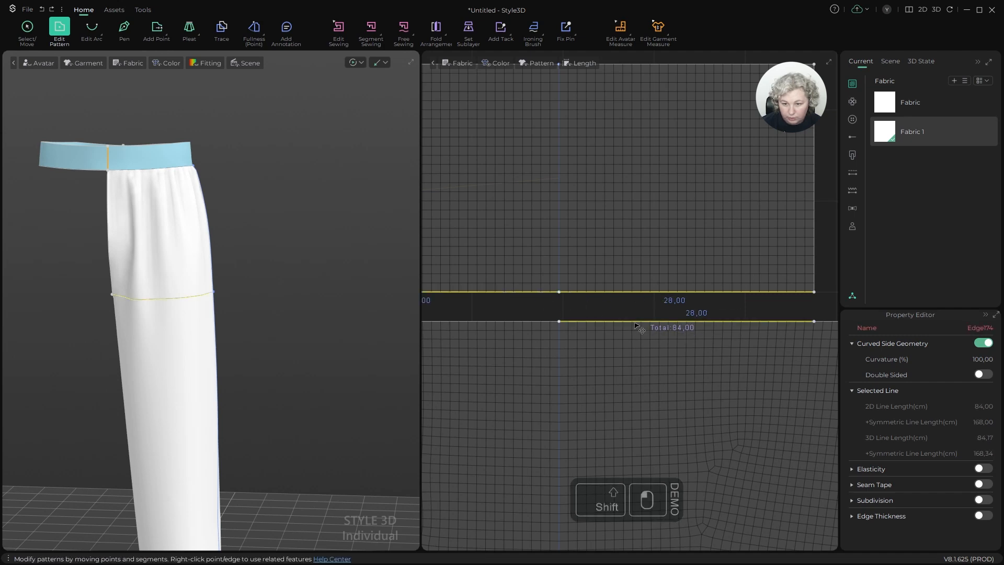
left_click(528, 325, "shift")
right_click(525, 327)
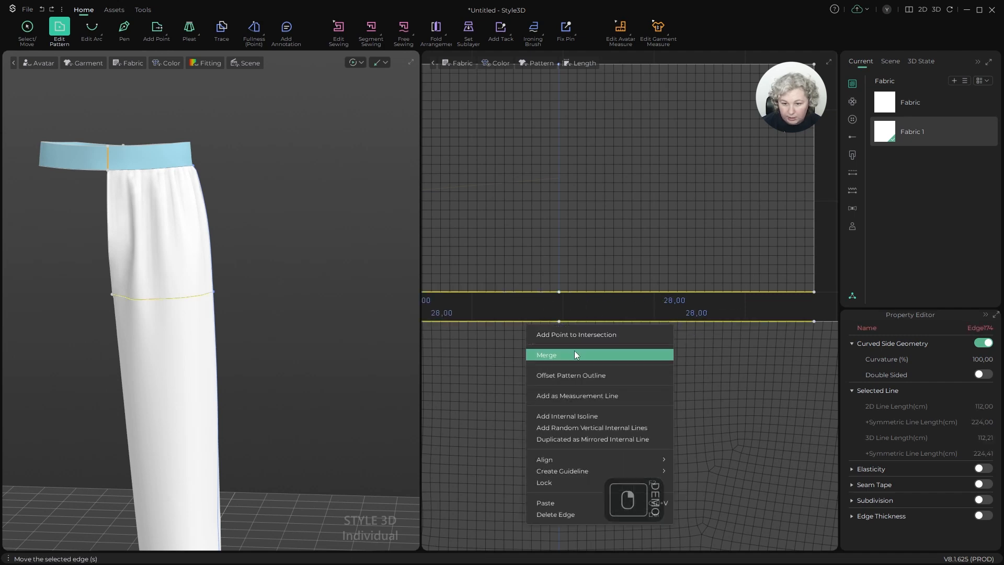
left_click(572, 351)
Step: Move the merged trouser piece level with its mirrored counterpart and check the crotch shape on the simulated garment
scroll(712, 262, "down", 10)
key("a")
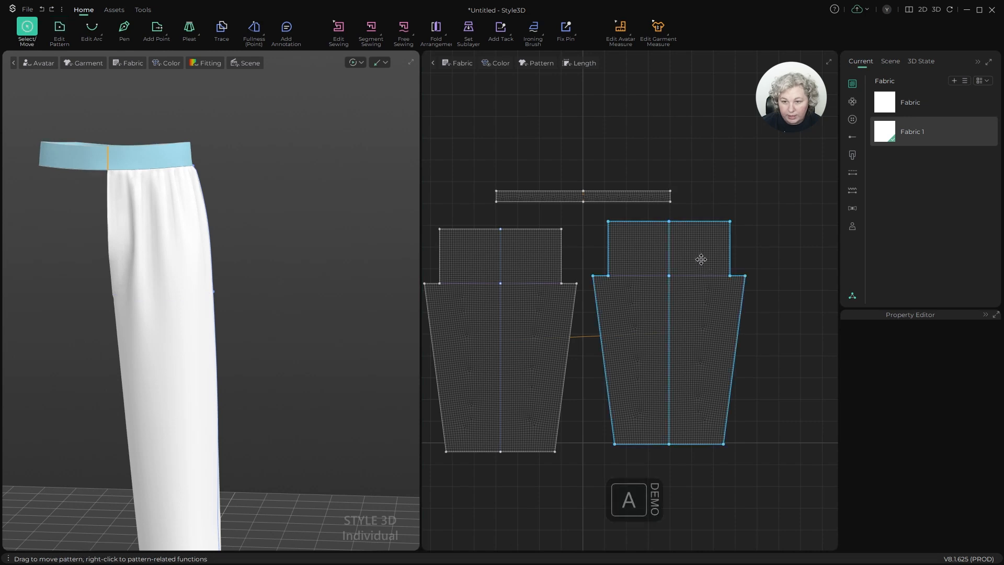
mouse_move(699, 257)
left_mouse_down()
mouse_move(734, 211)
mouse_move(700, 265)
mouse_move(710, 265)
left_mouse_up()
scroll(267, 275, "down", 2)
mouse_move(258, 280)
left_mouse_down("alt")
mouse_move(229, 282)
mouse_move(388, 307)
mouse_move(260, 291)
left_mouse_up("alt")
scroll(228, 282, "up", 3)
left_click_drag(183, 197, 233, 275, "alt")
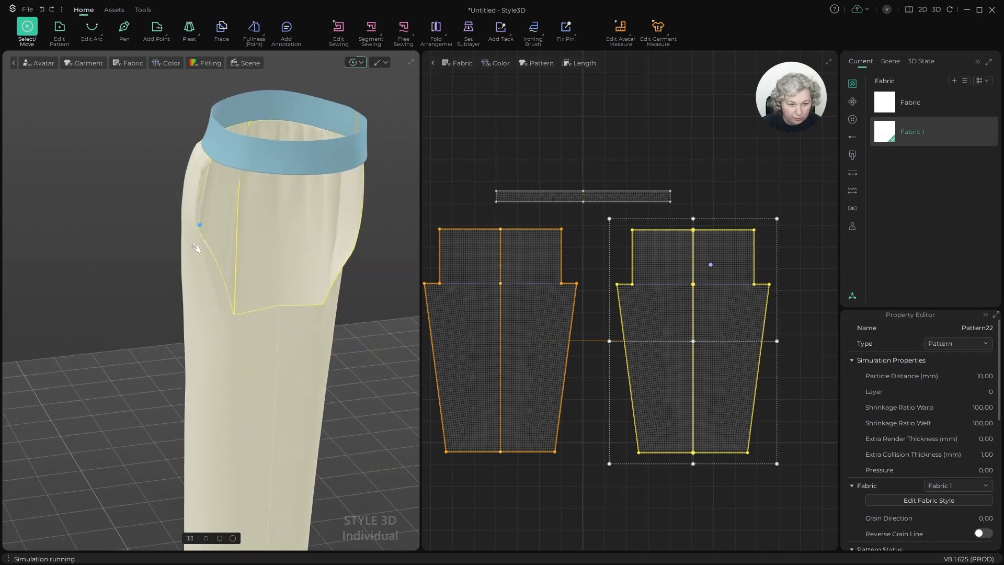
left_click_drag(206, 273, 276, 273, "alt")
Step: Show the avatar again and hide the remaining trouser half on it
key("shift+a")
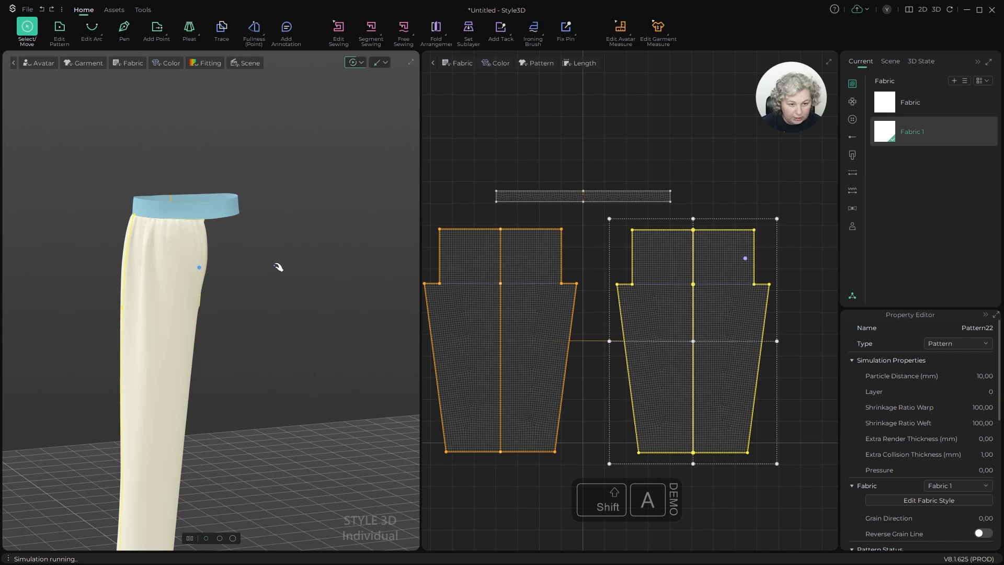
left_click_drag(237, 313, 144, 298, "alt")
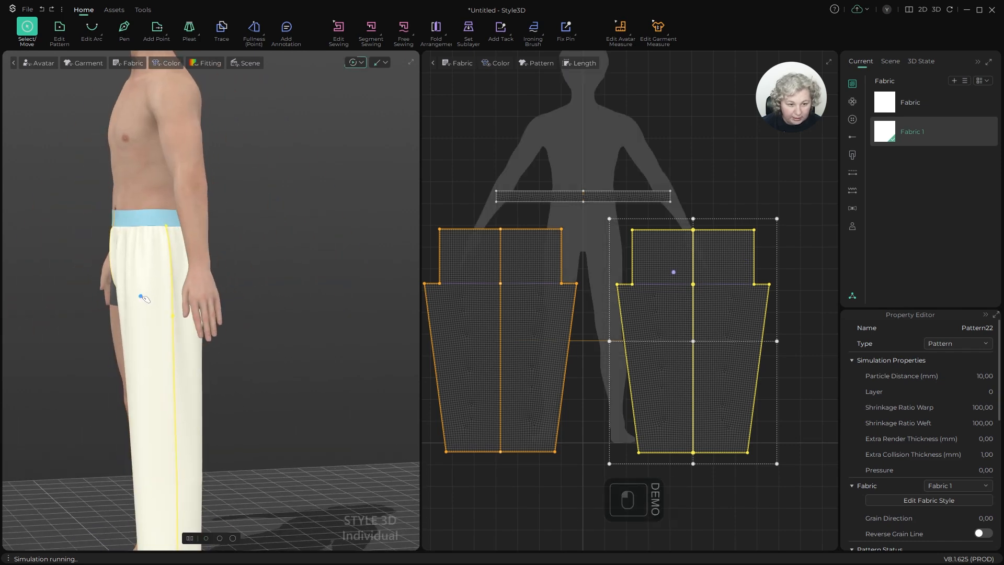
key("shift+q")
Step: Examine the avatar's hip and seat profile from the side
left_click_drag(263, 295, 244, 298, "alt")
middle_click_drag(251, 305, 341, 334, "alt")
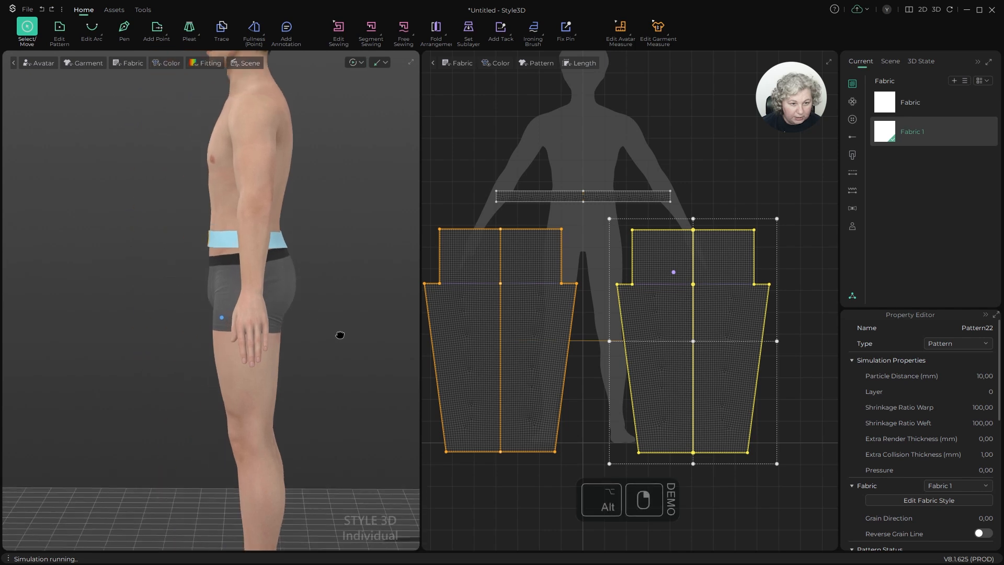
left_click_drag(340, 334, 311, 328, "alt")
scroll(309, 310, "up", 2)
scroll(330, 322, "up", 2)
middle_click_drag(332, 328, 295, 334, "alt")
scroll(303, 337, "up", 2)
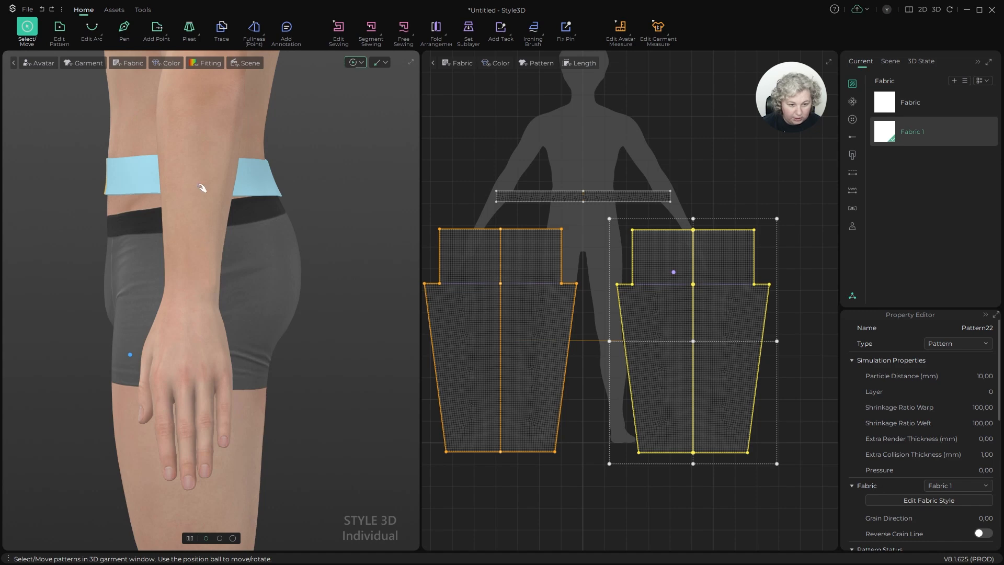
Step: Display both hidden trouser pieces on the avatar again
scroll(606, 304, "down", 3)
key("z")
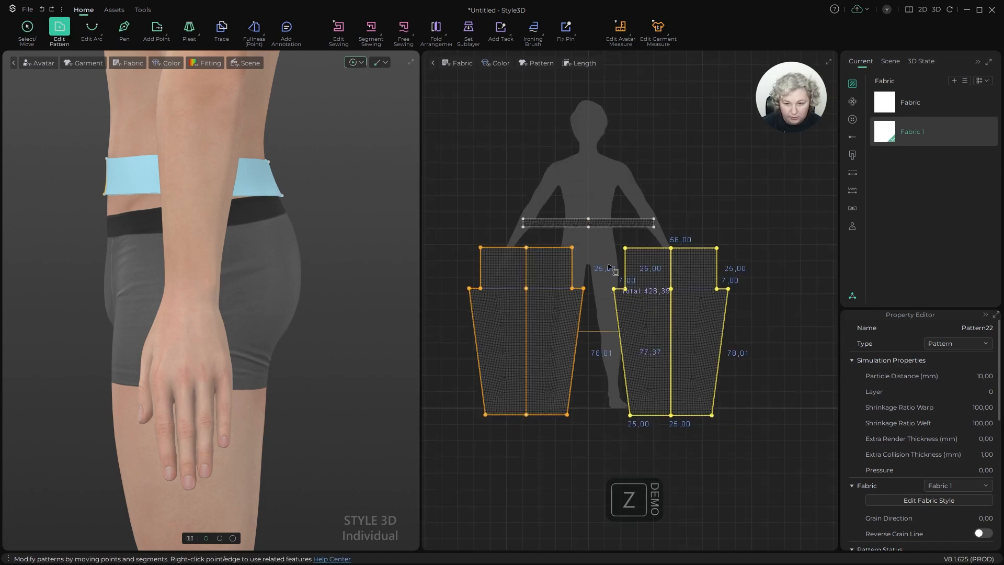
left_click(610, 253)
key("a")
left_click(560, 274)
left_click_drag(372, 267, 254, 291, "alt")
key("z")
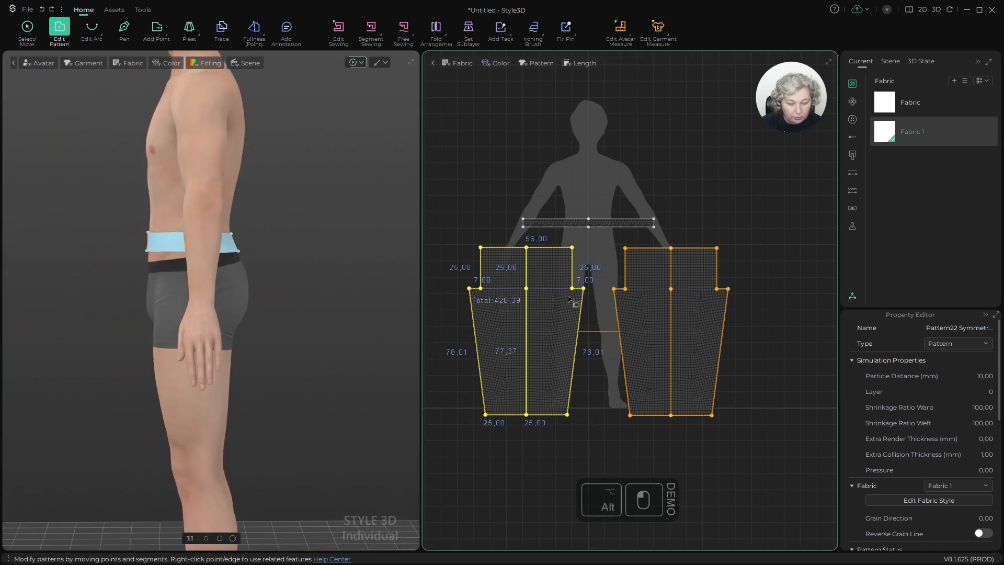
scroll(569, 297, "up", 3)
key("a")
key("z")
left_click(542, 209)
key("a")
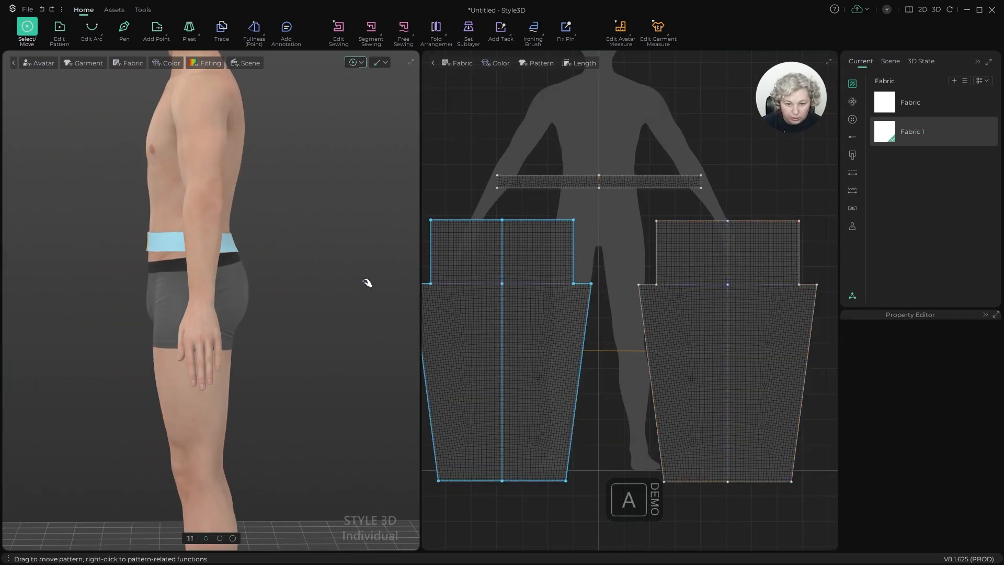
key("shift+q")
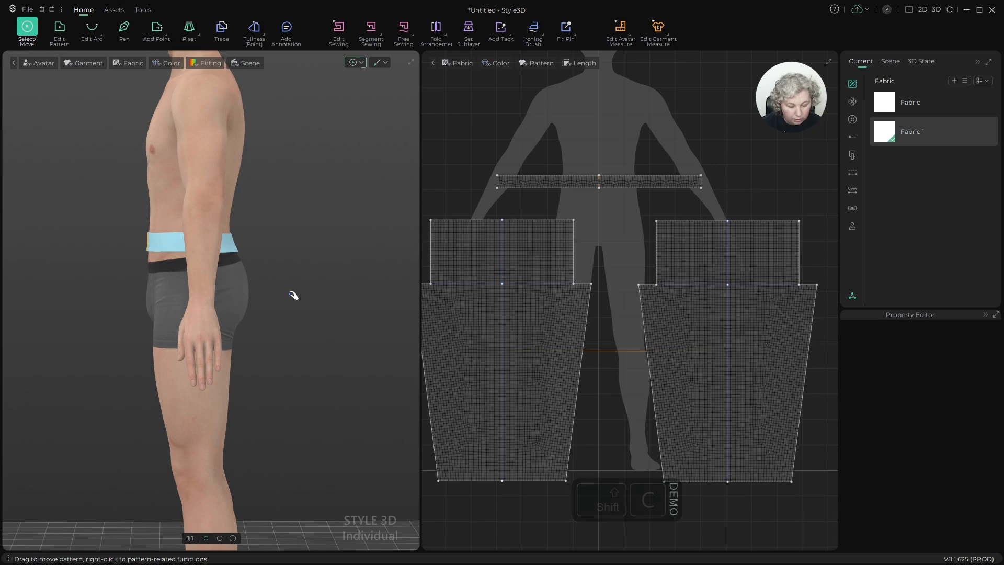
Step: Check the fit of the complete trousers from the front, side and back
left_click_drag(303, 291, 419, 280, "alt")
left_click(240, 311)
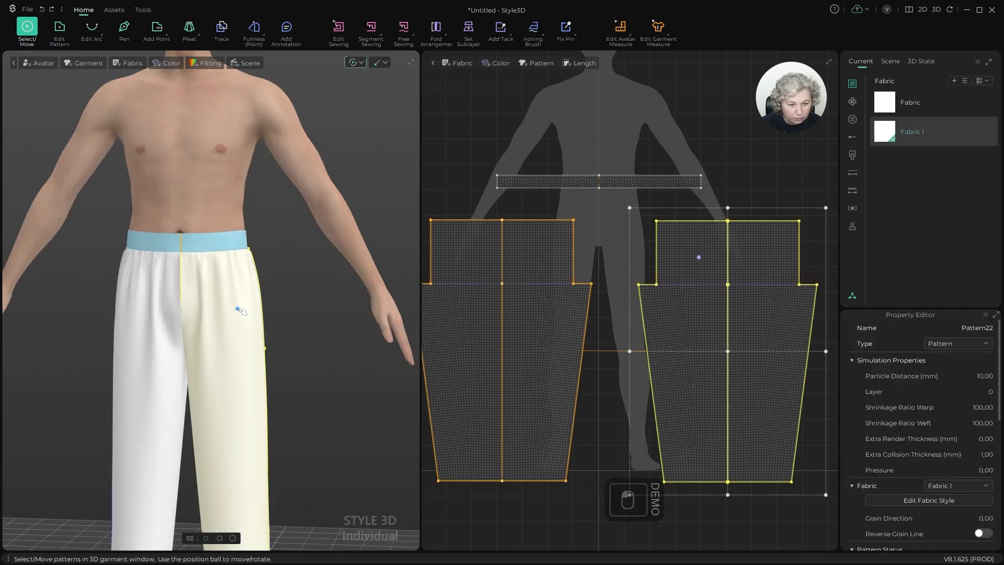
left_click_drag(335, 343, 418, 335, "alt")
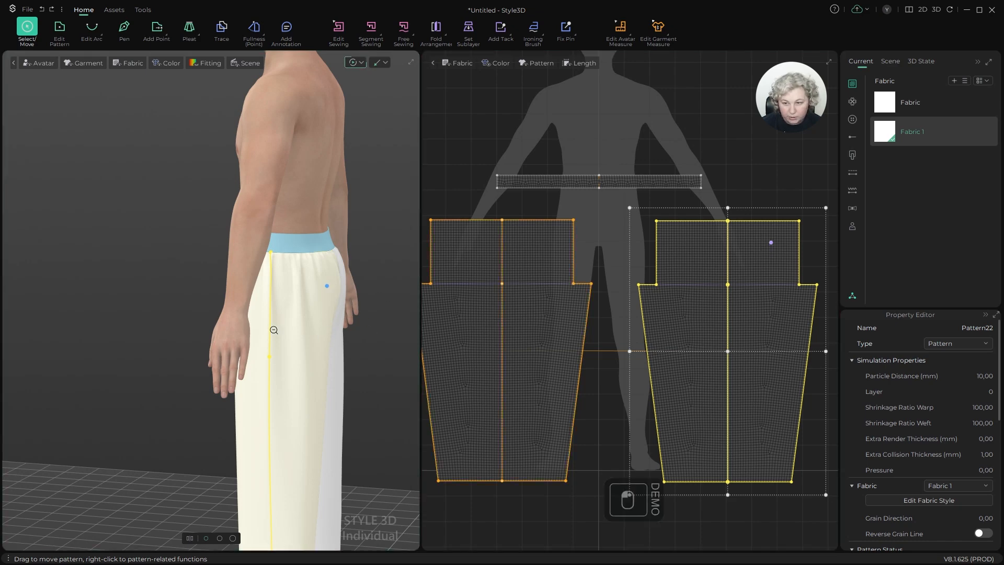
scroll(274, 330, "down", 4)
left_click_drag(274, 330, 213, 302, "alt")
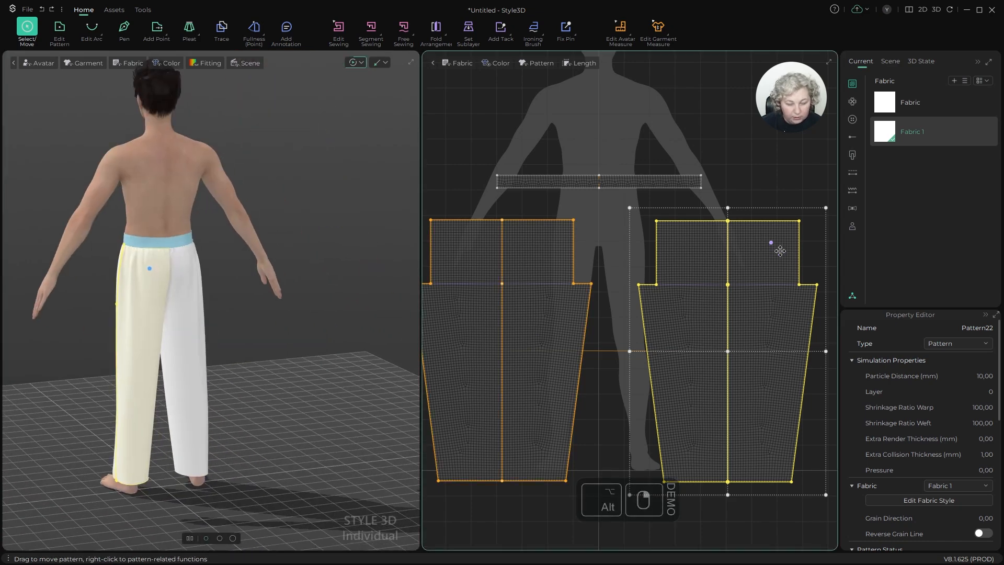
Step: Move the centre back, crotch and back inseam edges of the trouser panel outward together by 2 cm
scroll(720, 241, "down", 5)
key("z")
scroll(722, 238, "up", 3)
left_click(688, 239)
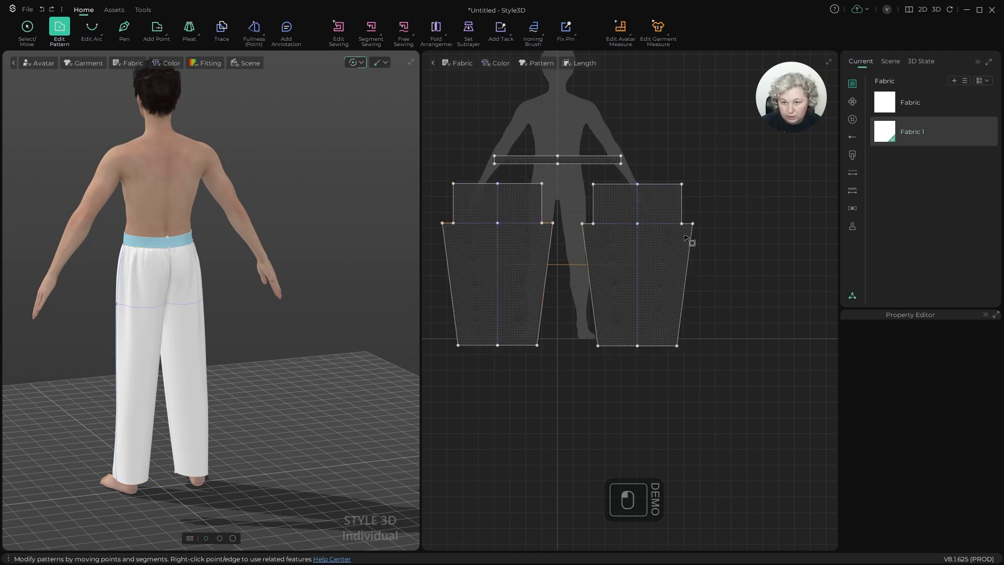
scroll(650, 161, "up", 5)
scroll(627, 351, "down", 4)
left_click_drag(611, 173, 680, 413)
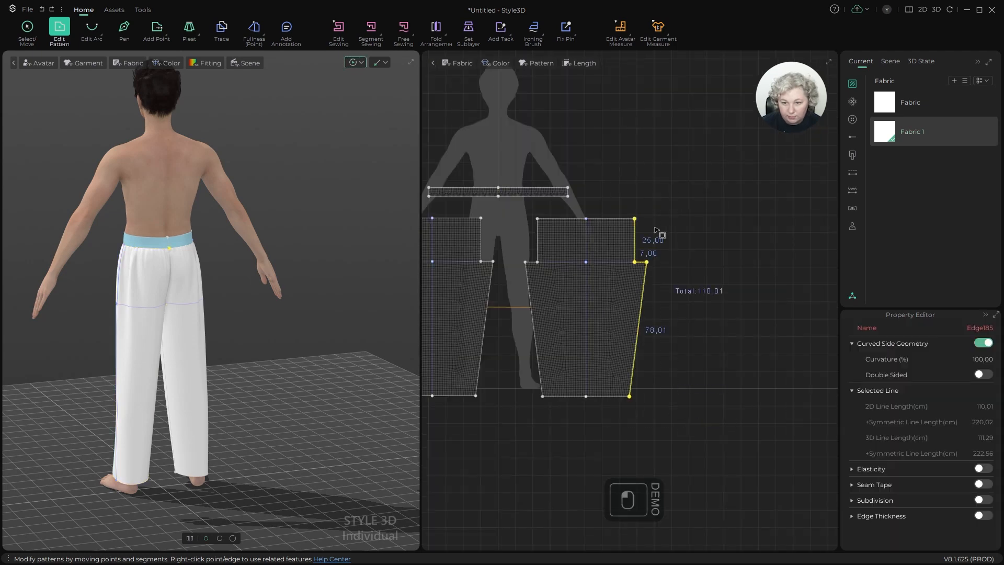
scroll(654, 230, "up", 3)
left_click_drag(624, 261, 631, 264)
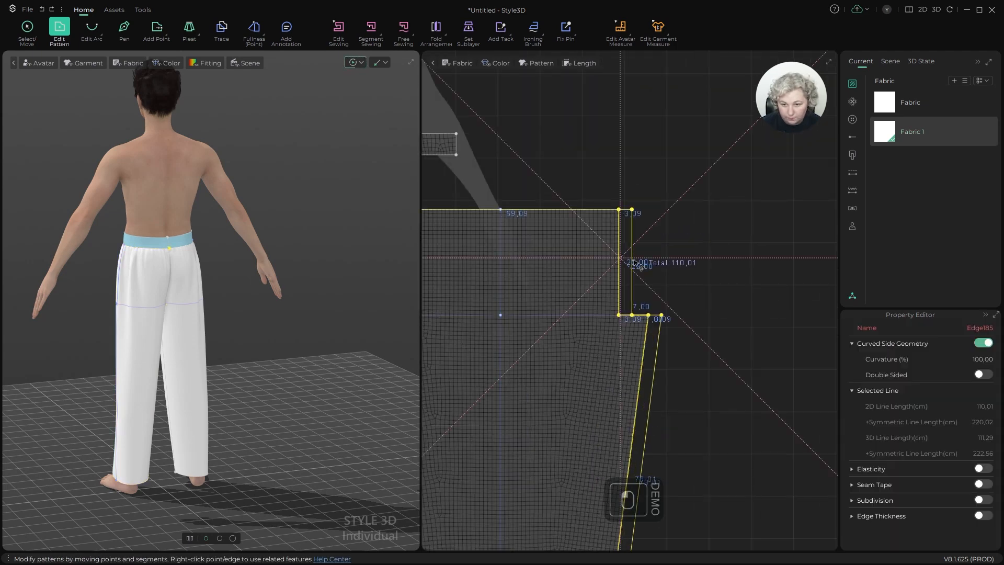
key("Return")
type("2")
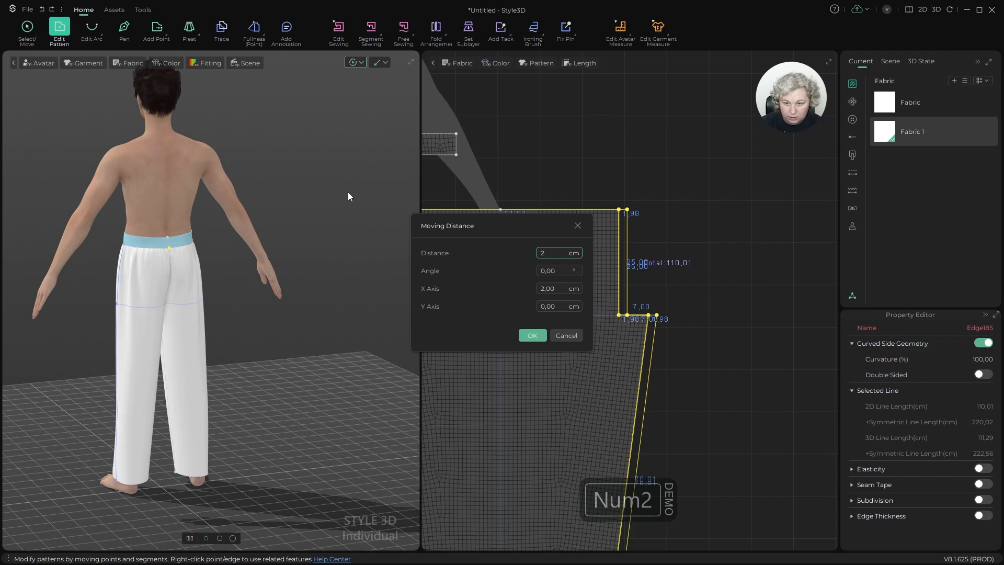
left_click(528, 337)
Step: Hide the near trouser half on the avatar and examine the fit around the seat from the side
scroll(214, 312, "up", 3)
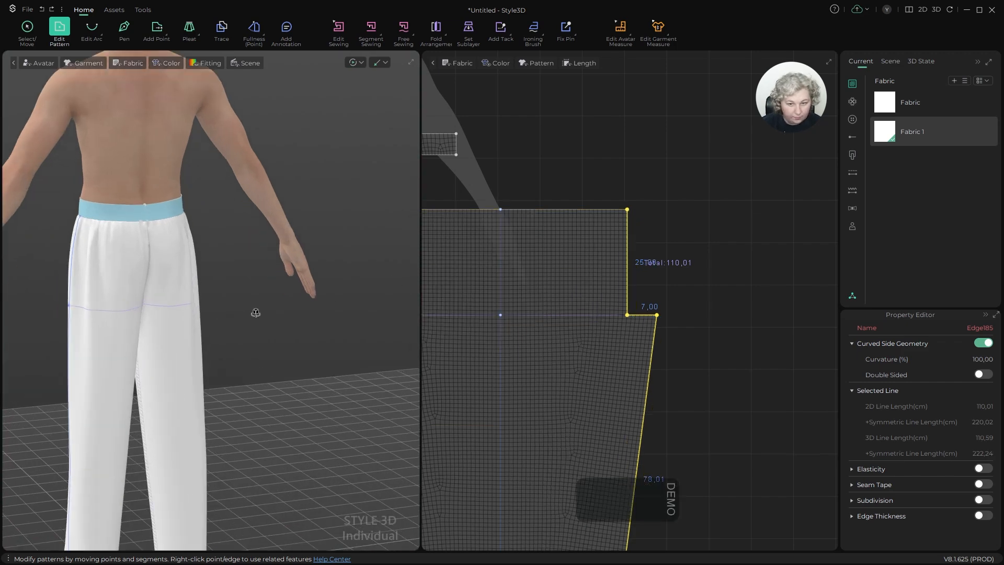
left_click_drag(256, 314, 342, 302, "alt")
key("a")
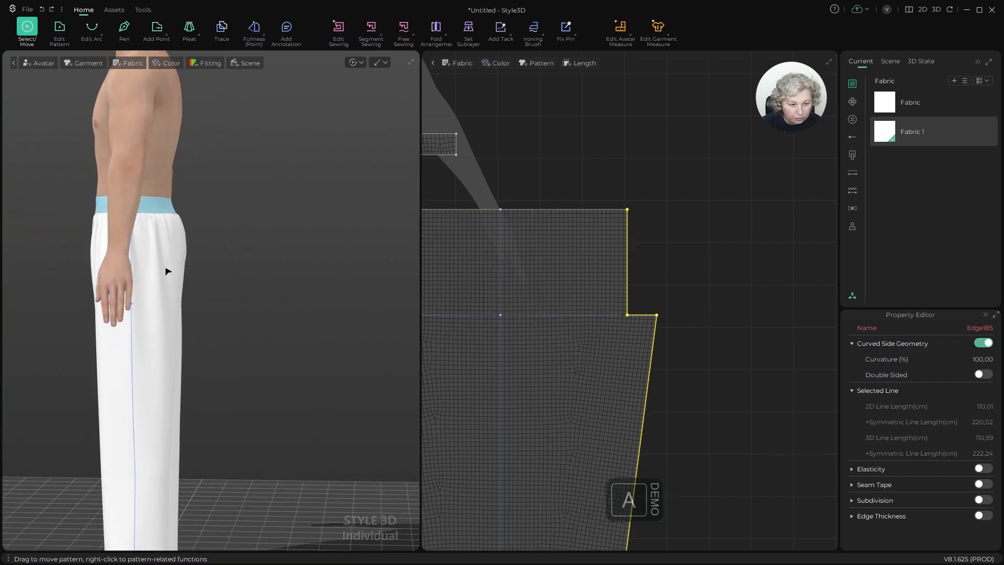
left_click(163, 265)
key("shift+q")
left_click_drag(236, 281, 300, 280, "alt")
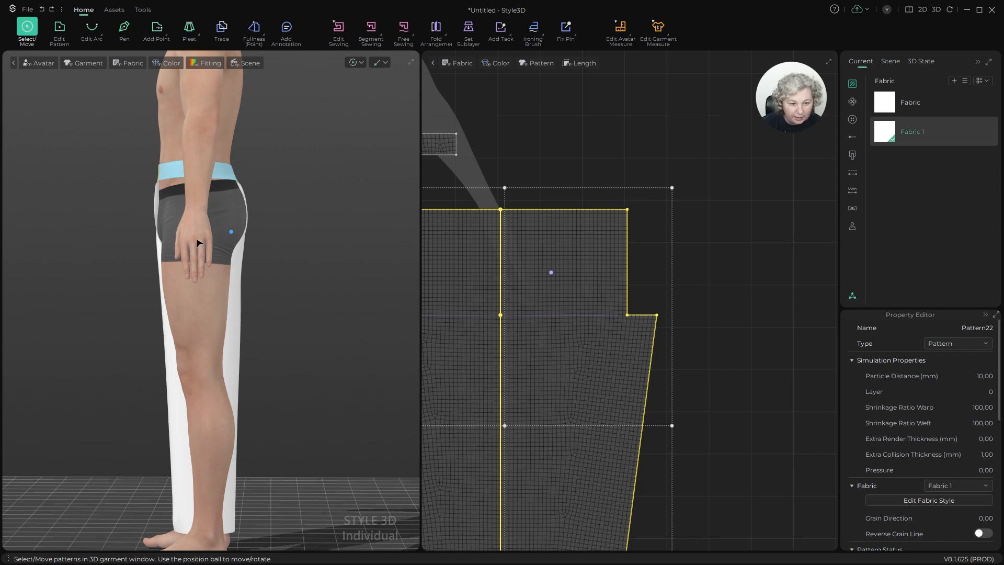
Step: Move only the back inseam edge of the trouser panel outward by 2 cm to lengthen the back crotch extension
key("z")
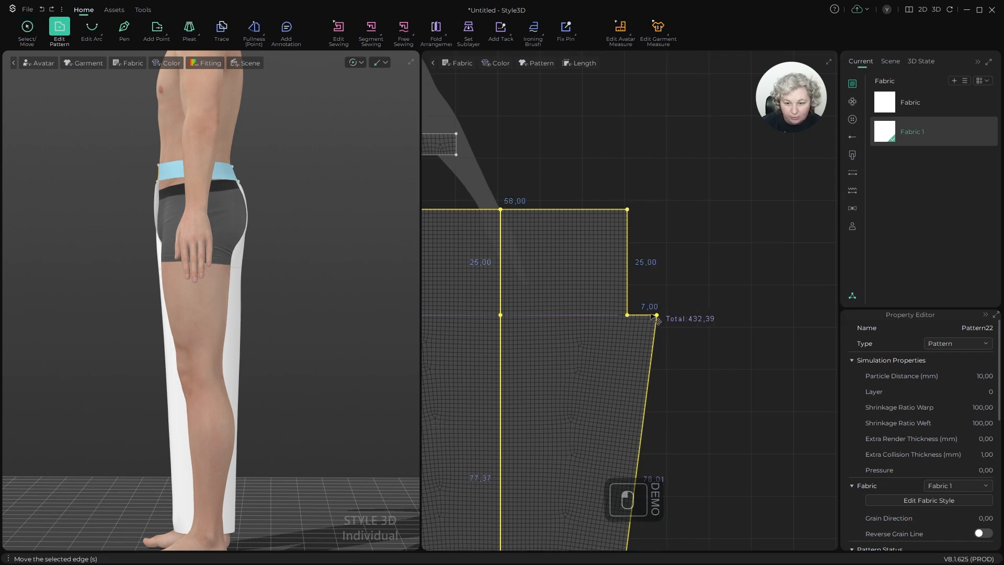
left_click(657, 274)
left_click(651, 316)
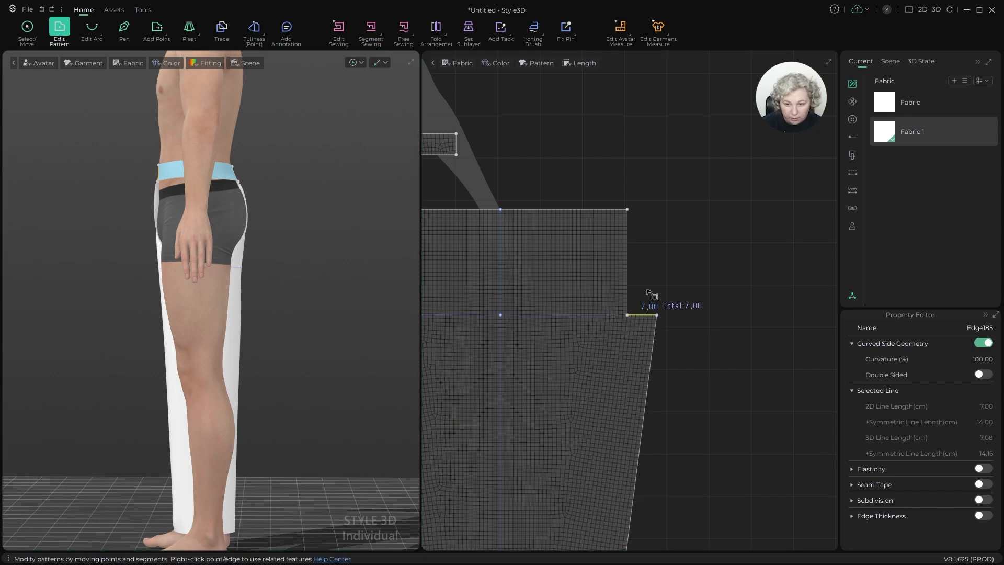
key("z")
scroll(648, 289, "down", 4)
left_click_drag(648, 325, 675, 310)
key("Return")
type("2")
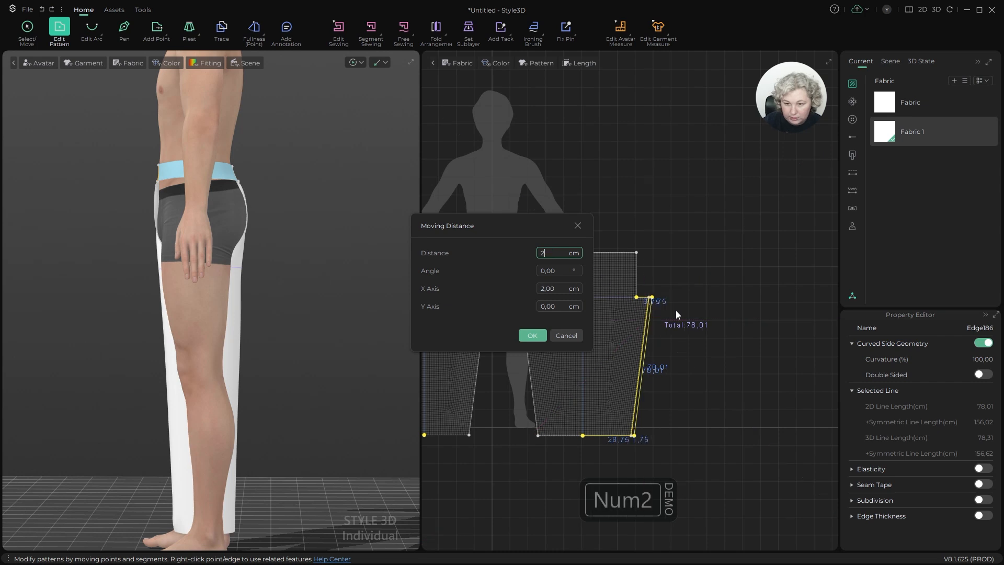
left_click(533, 335)
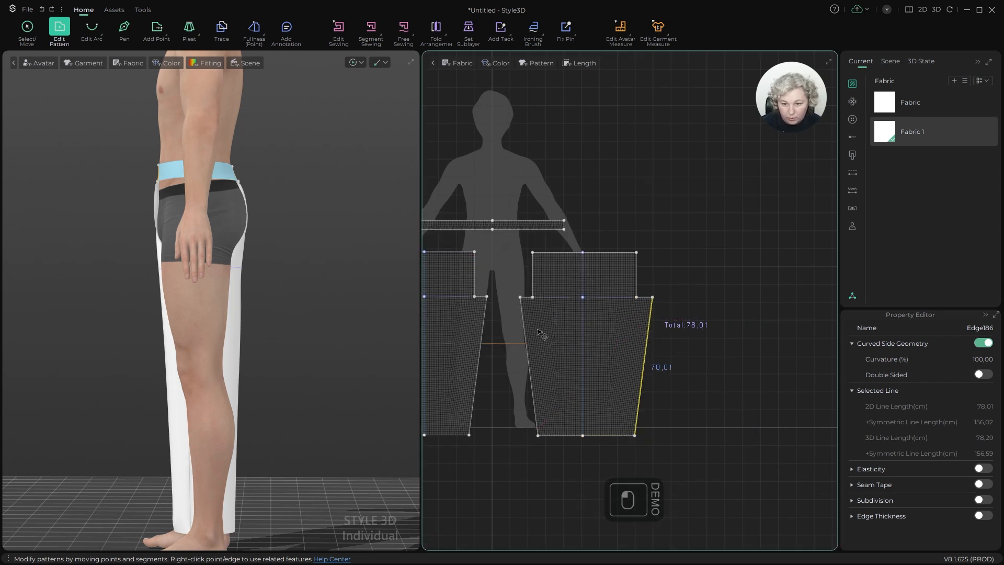
Step: Move the same back inseam edge a further 1 cm outward
scroll(695, 314, "up", 5)
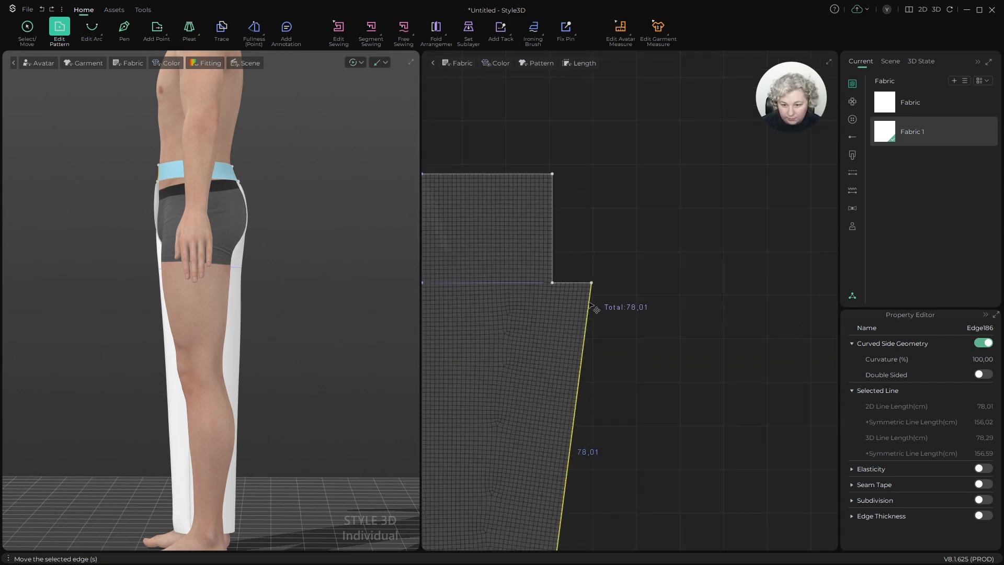
left_click_drag(589, 304, 598, 306)
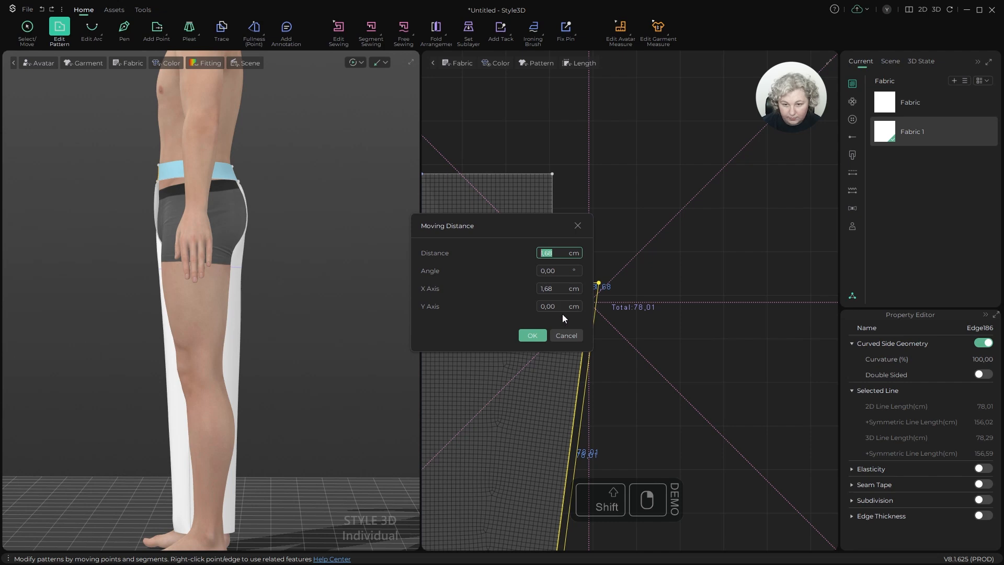
type("1")
left_click(532, 335)
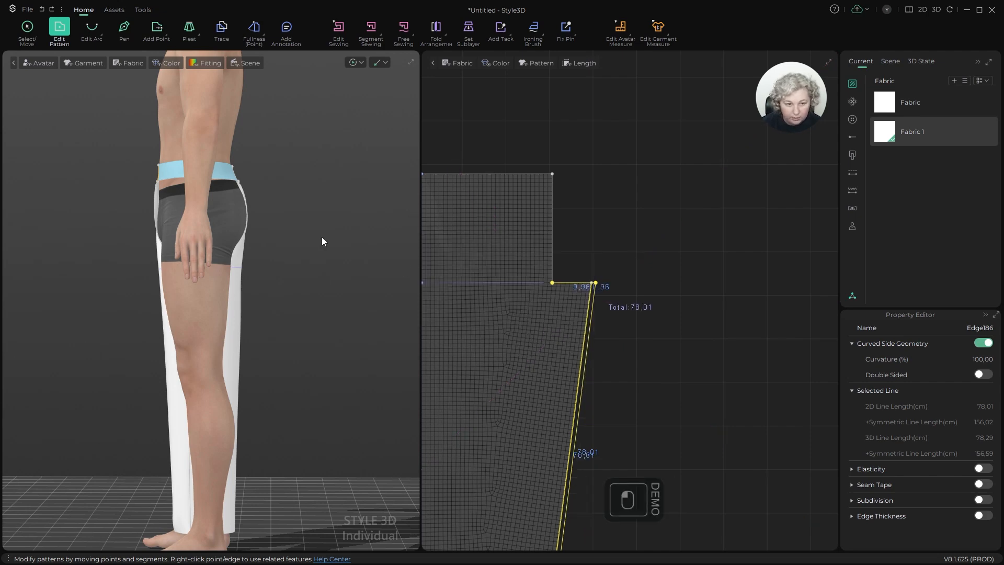
Step: Display the hidden trouser half again, simulate the garment and check the fit from the back
scroll(291, 214, "up", 3)
key("a")
scroll(285, 206, "down", 4)
left_click_drag(285, 206, 332, 242, "alt")
key("shift+c")
scroll(314, 246, "up", 3)
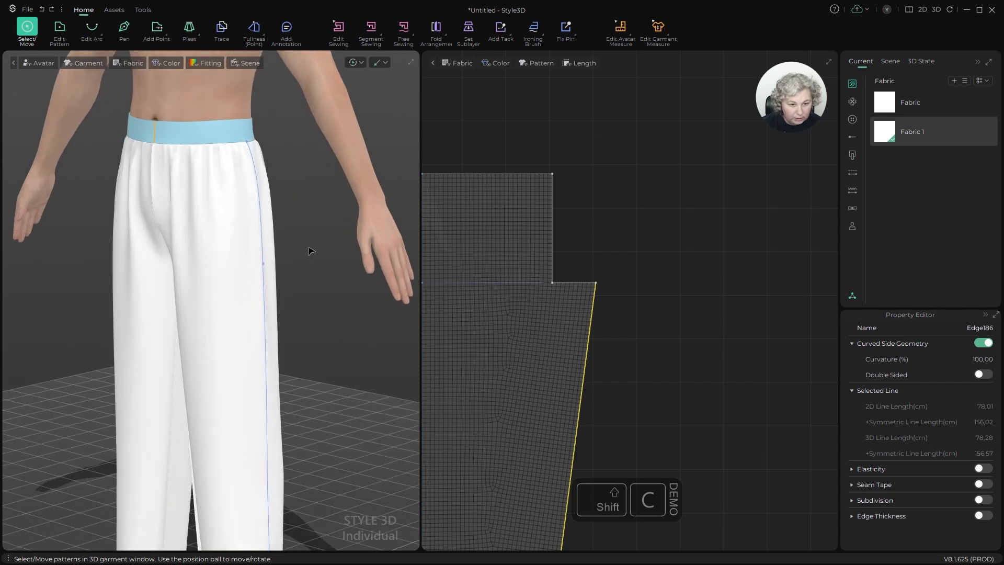
key("space")
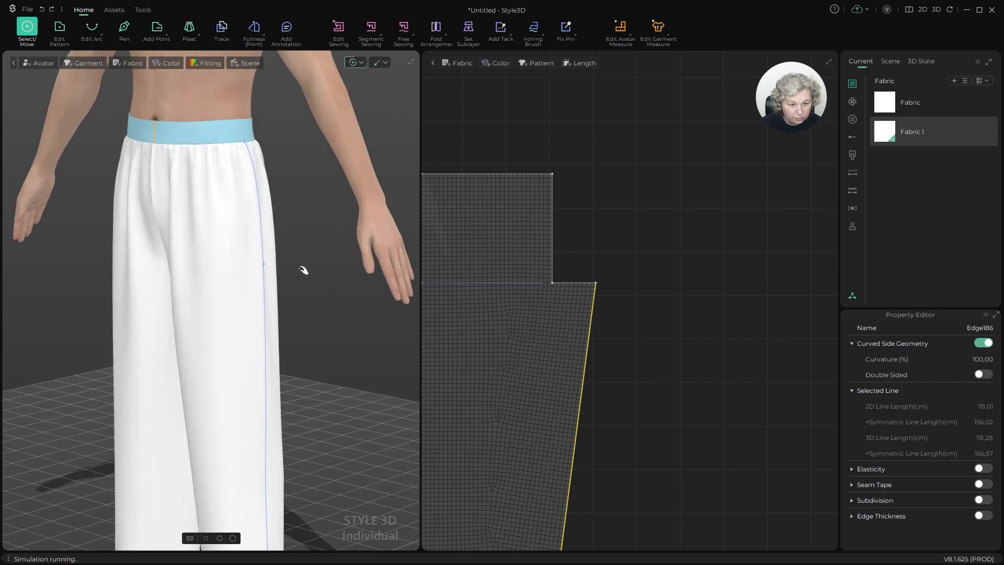
left_click_drag(304, 270, 545, 276, "alt")
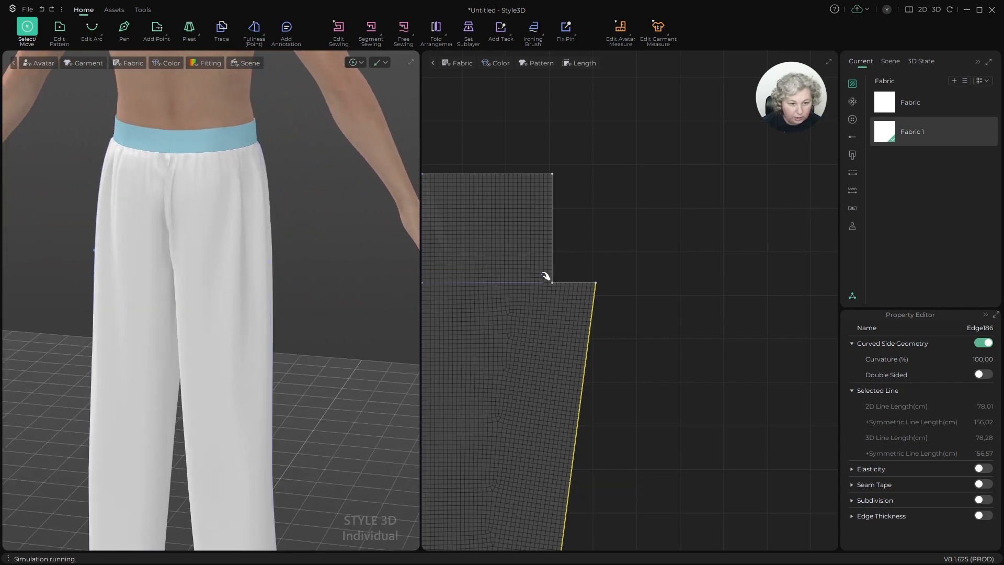
Step: Hide one trouser half during simulation and examine the other half's back crotch line against the avatar's seat
left_click_drag(182, 278, 56, 296)
left_click(213, 231)
key("shift+q")
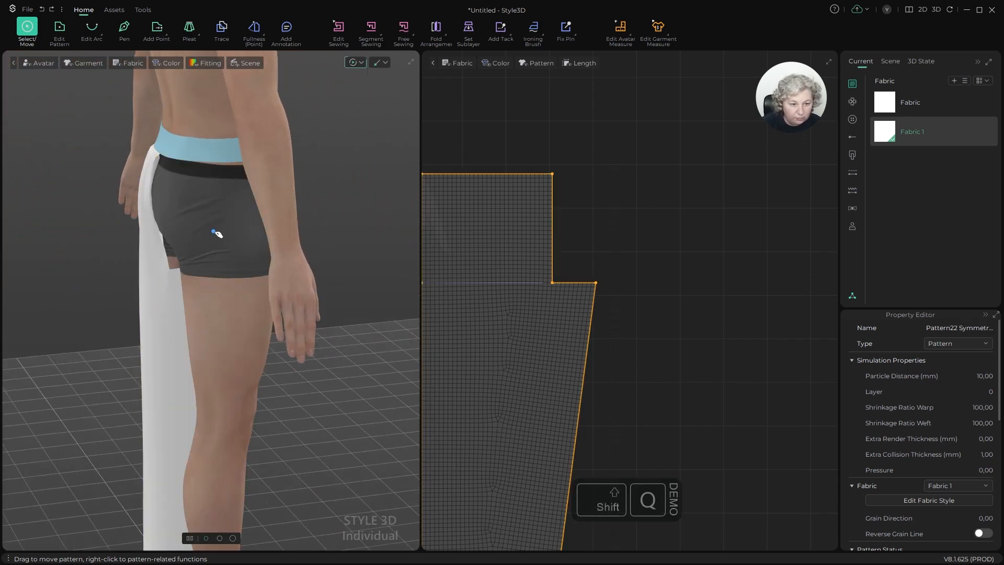
scroll(215, 256, "down", 2)
left_click_drag(214, 255, 59, 260, "alt")
scroll(177, 306, "up", 5)
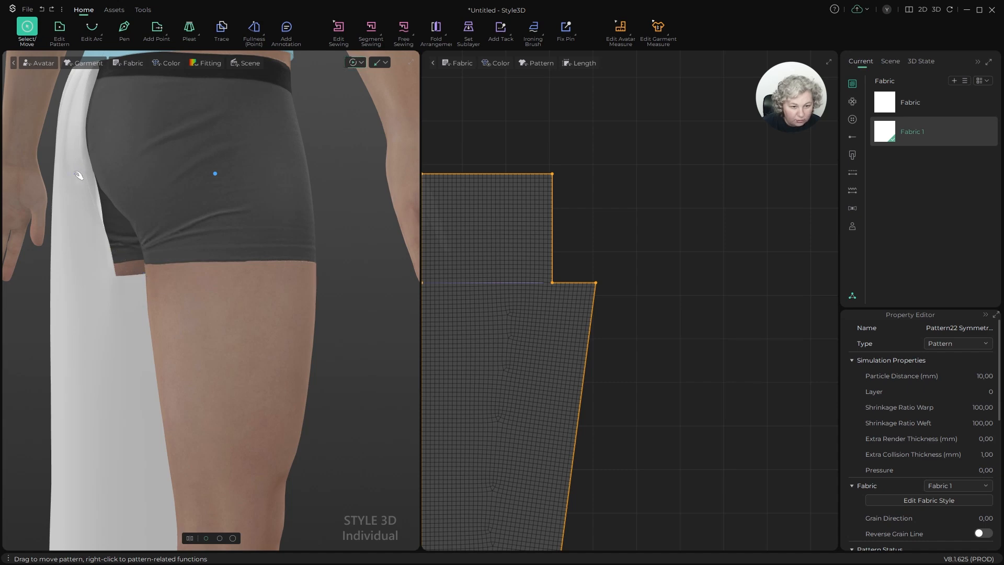
left_click_drag(140, 270, 164, 277, "alt")
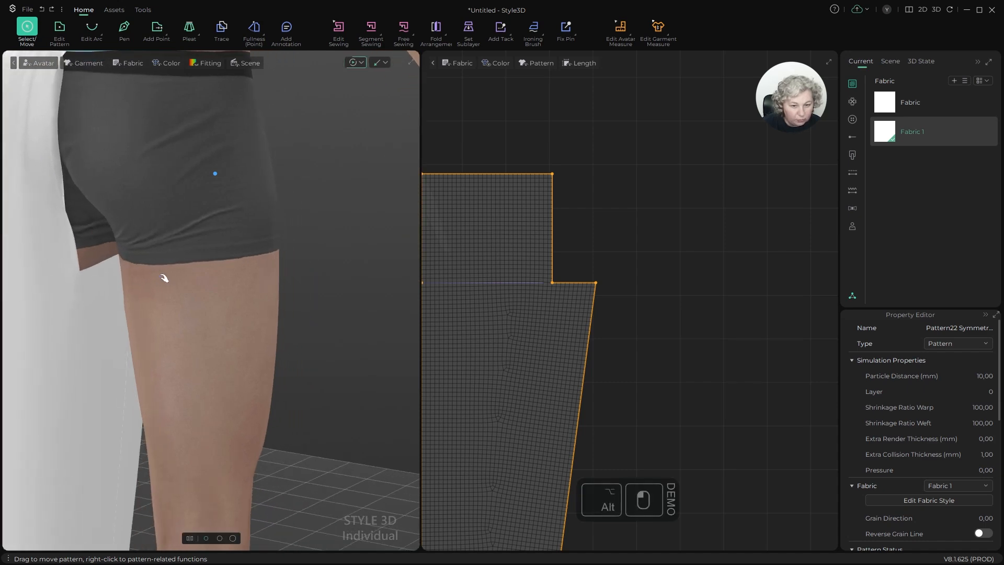
Step: Round the inner corner of the back crotch by about 8.2 cm with Edit Corner and view it from behind
scroll(645, 319, "down", 5)
scroll(614, 299, "up", 6)
key("w")
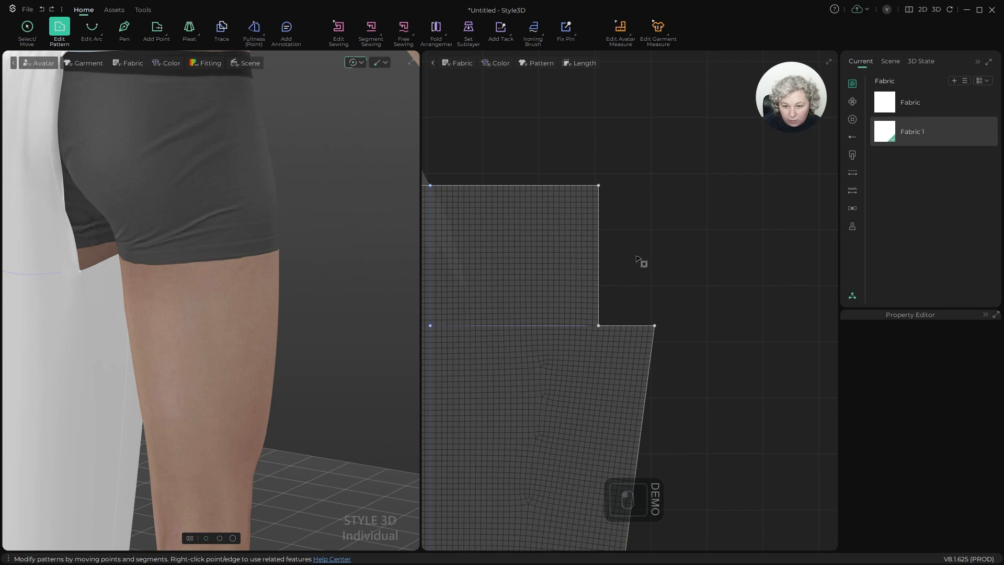
left_click(598, 327)
right_click(599, 326)
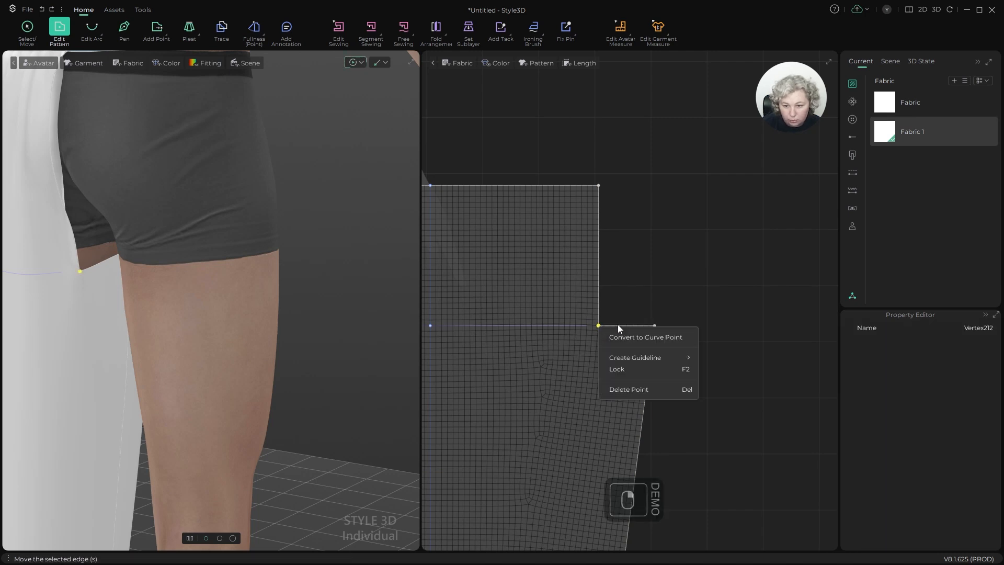
left_click(96, 9)
left_click(101, 31)
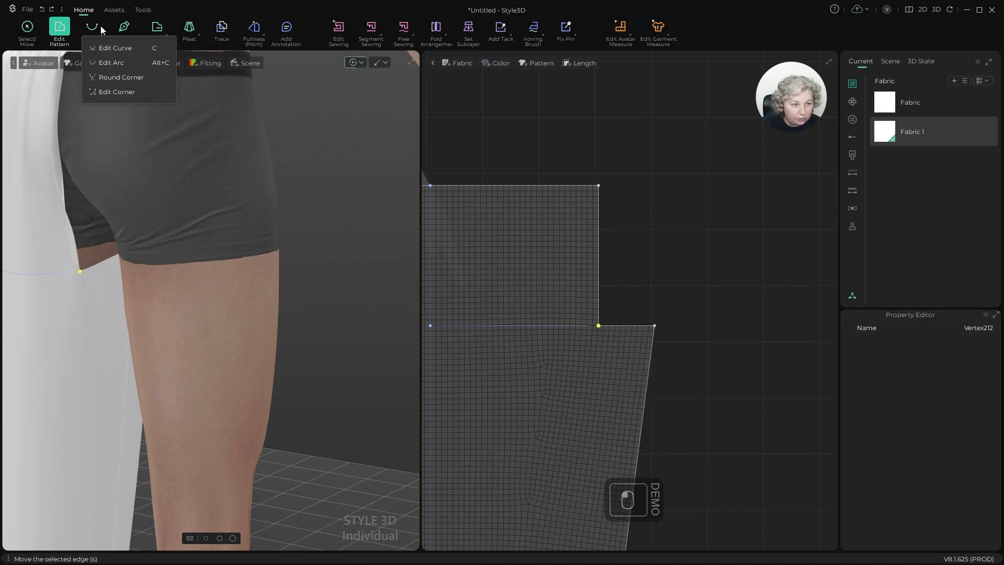
left_click(112, 92)
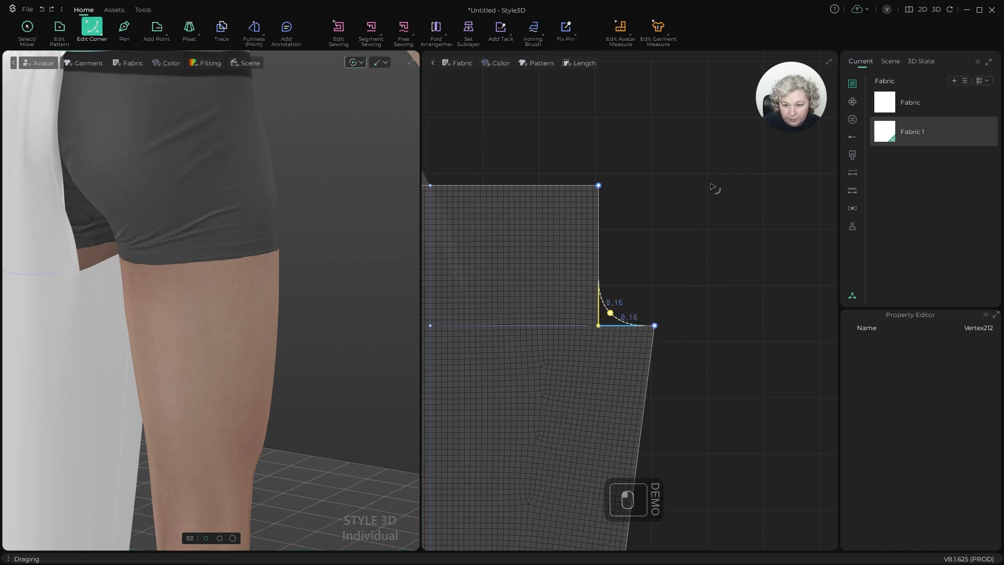
left_click_drag(712, 186, 713, 186)
key("a")
scroll(276, 202, "down", 4)
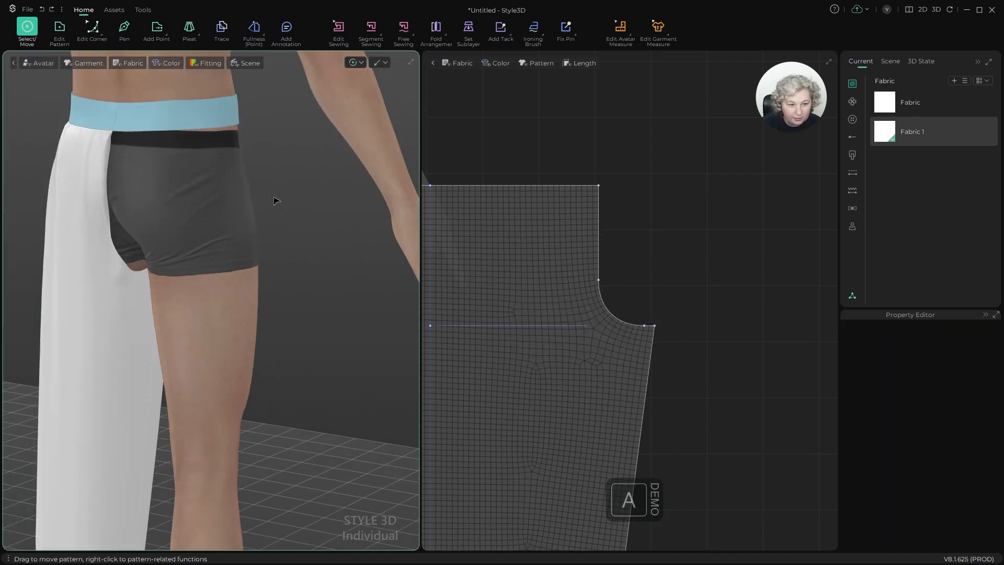
left_click_drag(274, 203, 175, 183, "alt")
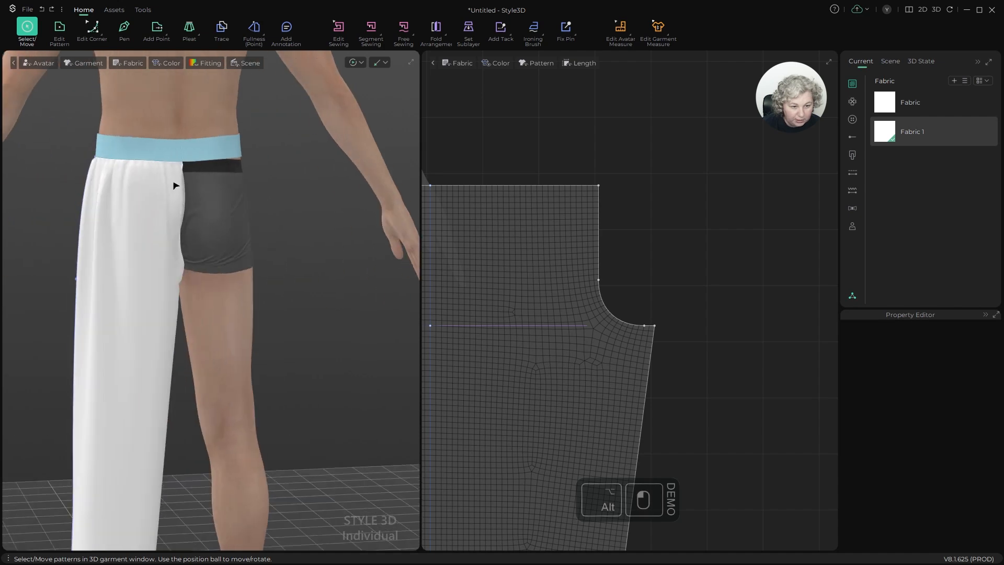
Step: Round the inner corner of the front crotch by about 3.5 cm with Edit Corner
scroll(708, 253, "down", 4)
scroll(575, 256, "up", 5)
key("z")
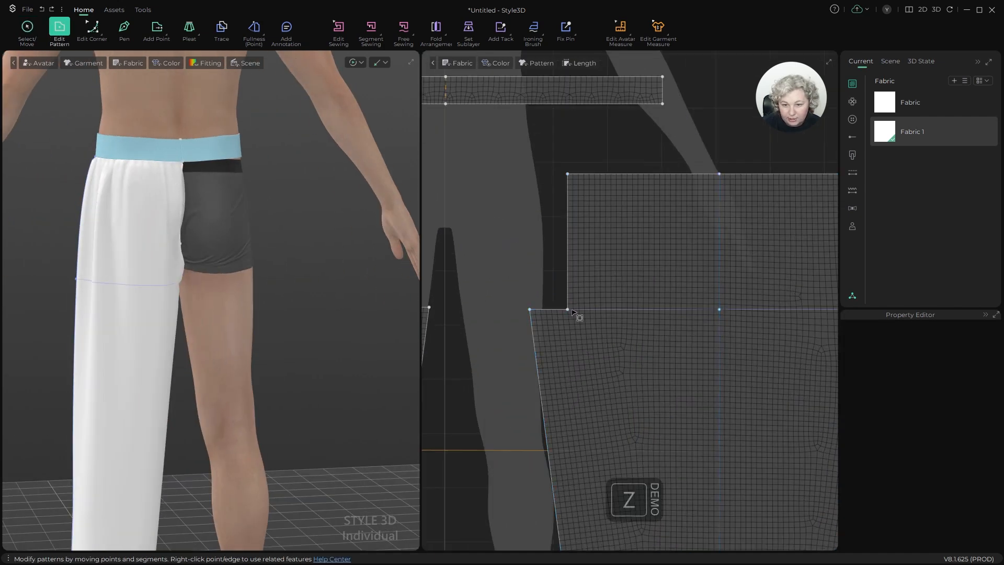
left_click(89, 29)
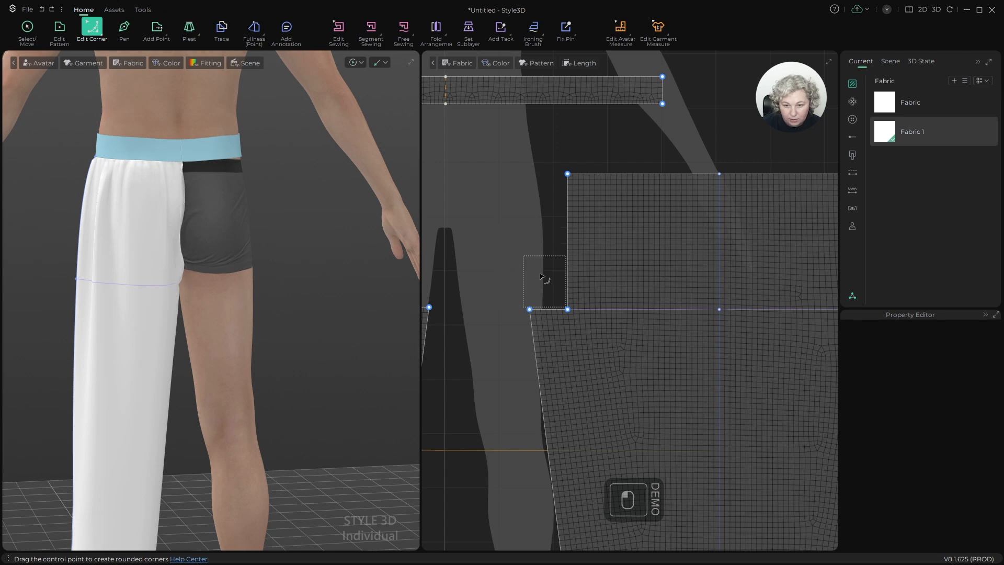
left_click_drag(539, 274, 456, 189)
left_click_drag(568, 310, 523, 250)
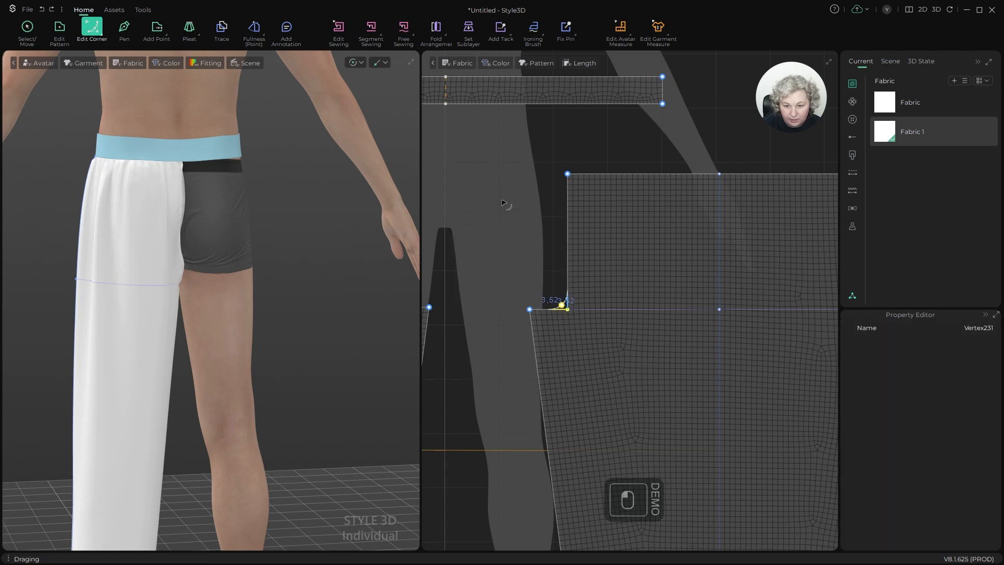
left_click_drag(503, 203, 503, 202)
Step: Simulate the rounded crotch, check it from the front and display the hidden trouser half again
scroll(224, 246, "down", 2)
left_click_drag(223, 246, 560, 252, "alt")
right_click_drag(561, 252, 433, 241)
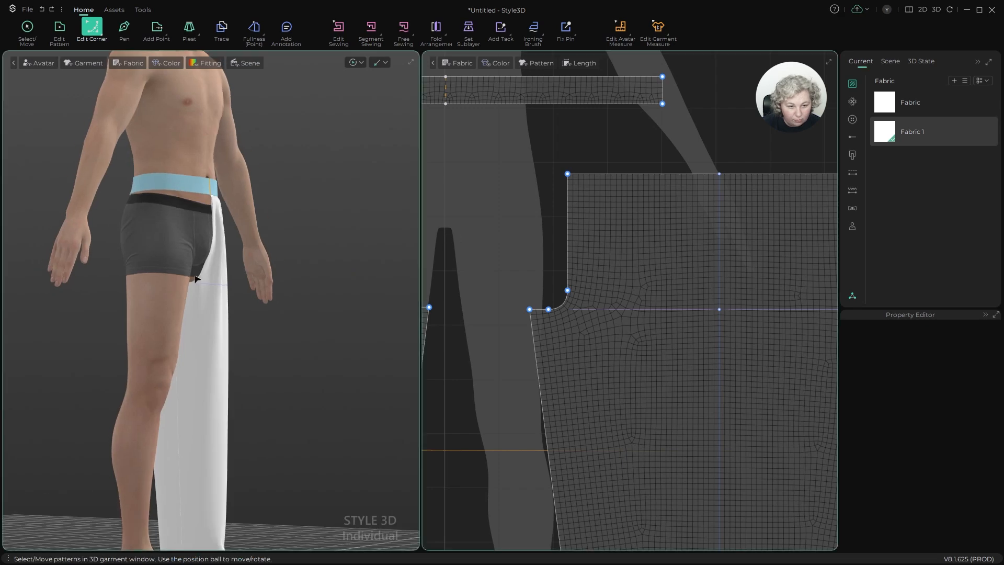
scroll(197, 278, "up", 5)
key("space")
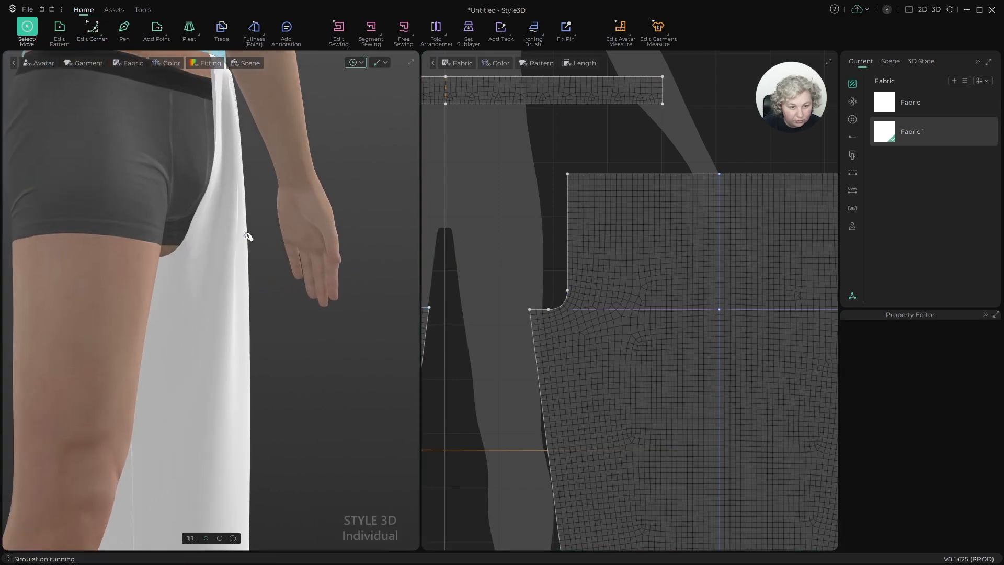
scroll(246, 233, "down", 5, "alt")
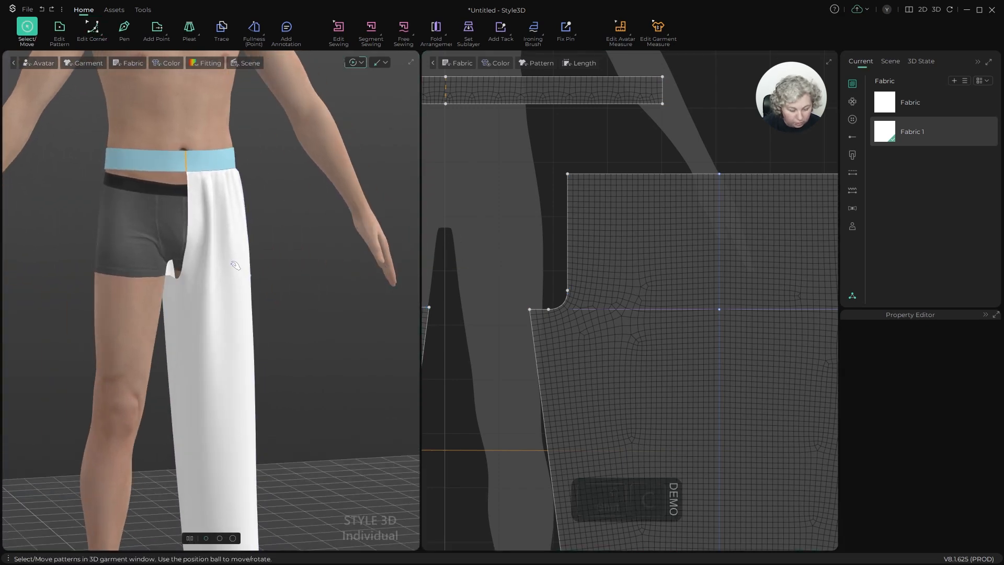
scroll(233, 260, "down", 3, "alt")
Step: Extend the front rise sewing line on one trouser panel around the rounded crotch to the inseam corner
left_click(573, 259)
key("b")
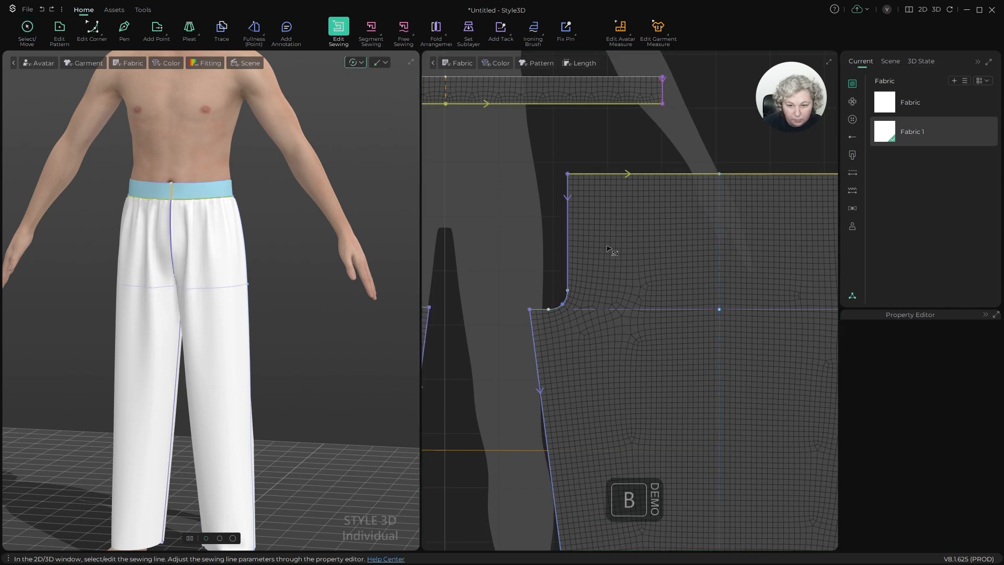
scroll(543, 309, "up", 3)
left_click_drag(601, 307, 577, 323)
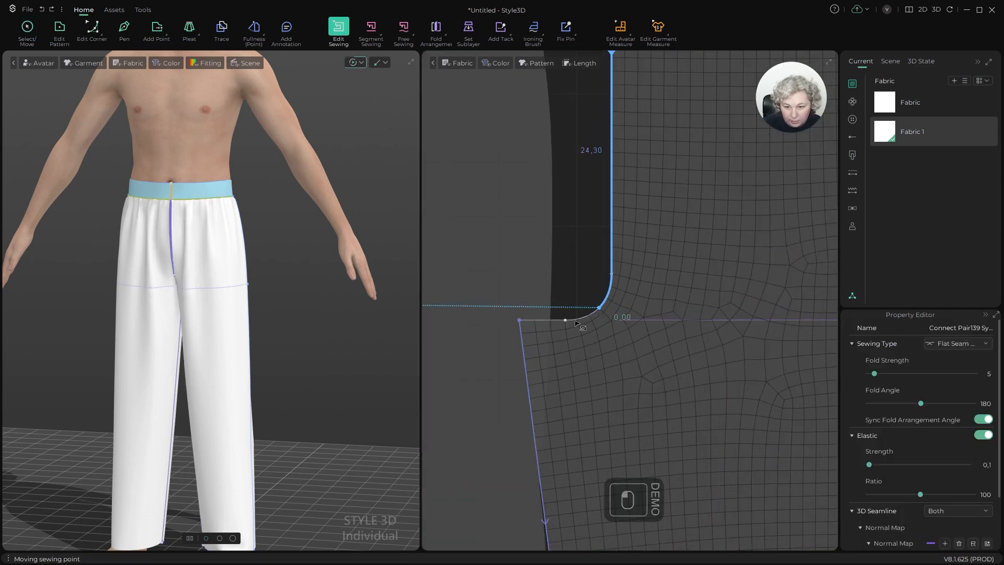
left_click_drag(518, 255, 519, 256)
scroll(520, 256, "down", 3)
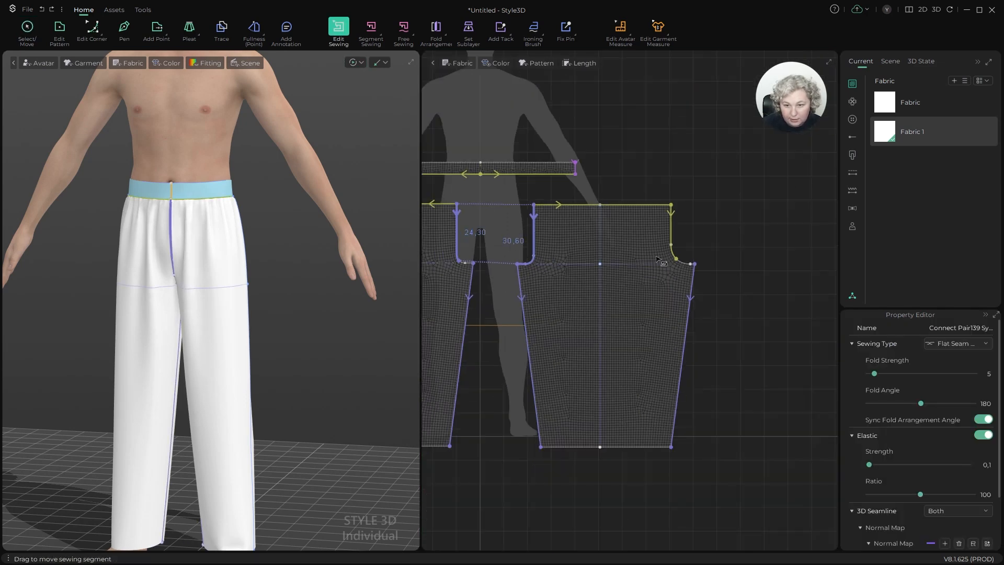
Step: Extend the back rise sewing line on the same trouser panel around the rounded crotch to the inseam corner
scroll(686, 269, "up", 3)
left_click_drag(589, 263, 592, 264)
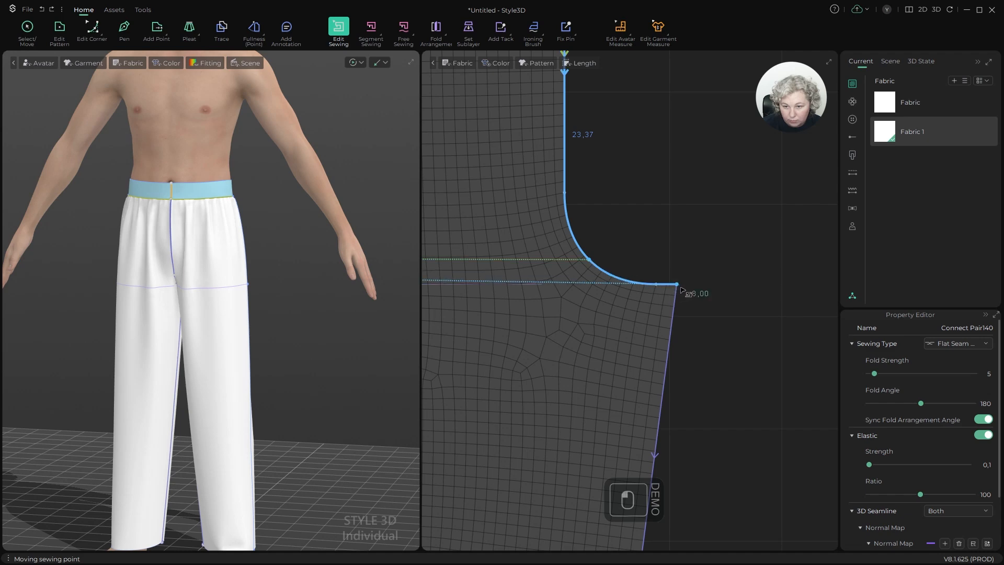
scroll(709, 271, "down", 5)
scroll(271, 259, "up", 5)
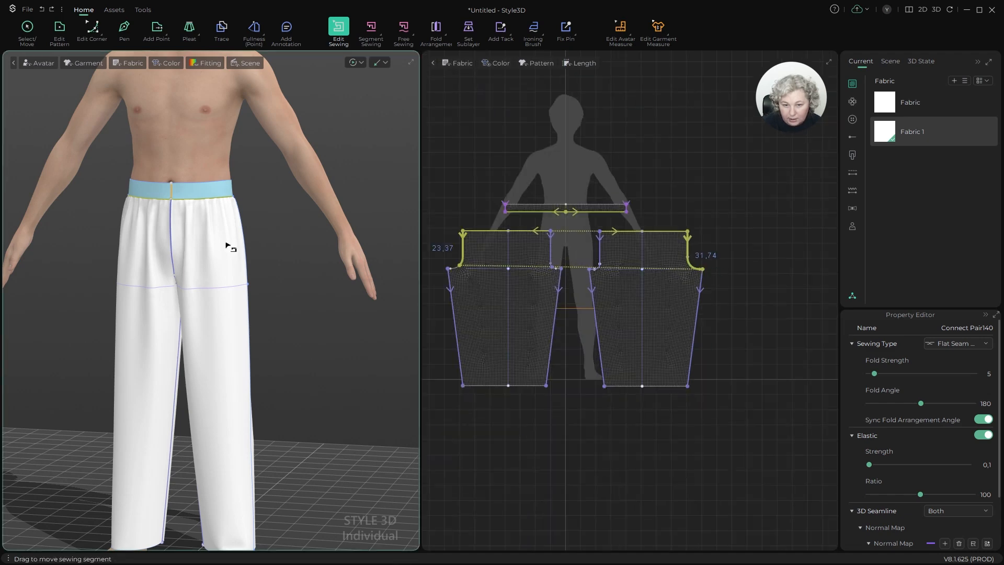
Step: Simulate the trousers, pull the leg fabric near the crotch and inspect the crotch seams up close
key("space")
scroll(249, 242, "down", 4)
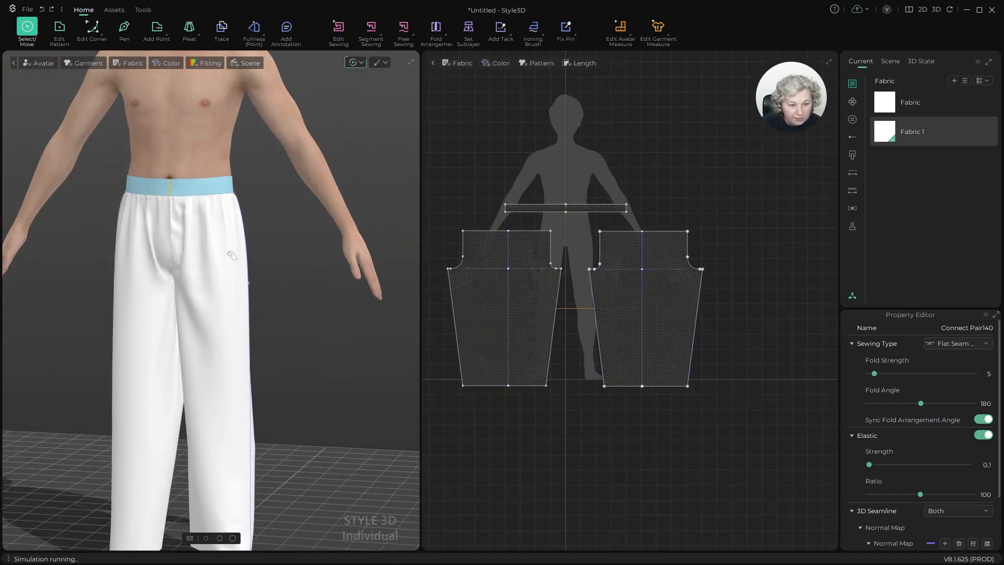
left_click_drag(228, 252, 374, 263, "alt")
left_click_drag(206, 281, 233, 276)
left_click_drag(314, 278, 339, 263, "alt")
scroll(222, 271, "up", 5)
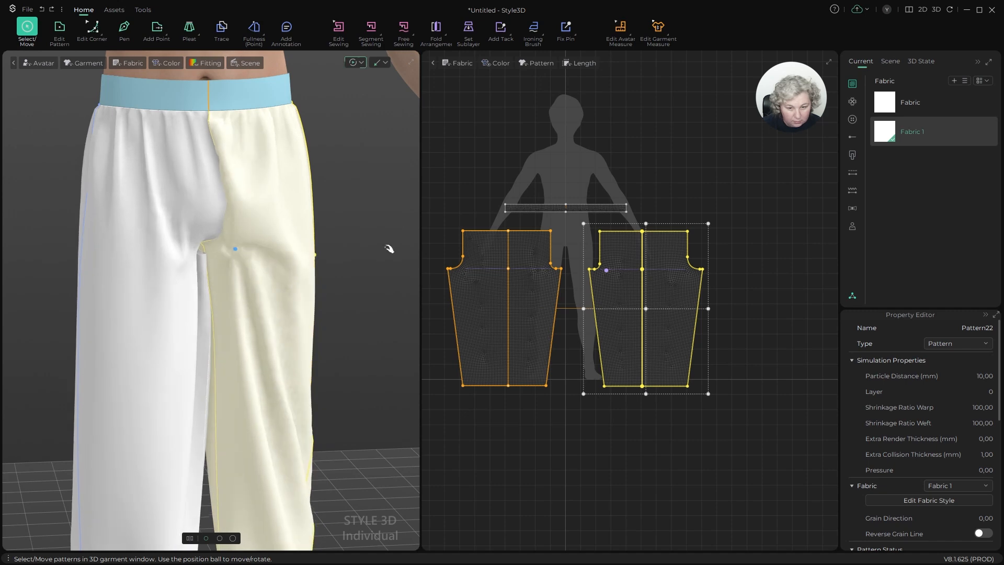
Step: Extend the front and back rise sewing lines on the other trouser panel around the rounded crotch to the inseam corners
scroll(547, 259, "up", 3)
key("b")
scroll(549, 260, "up", 4)
scroll(566, 291, "up", 2)
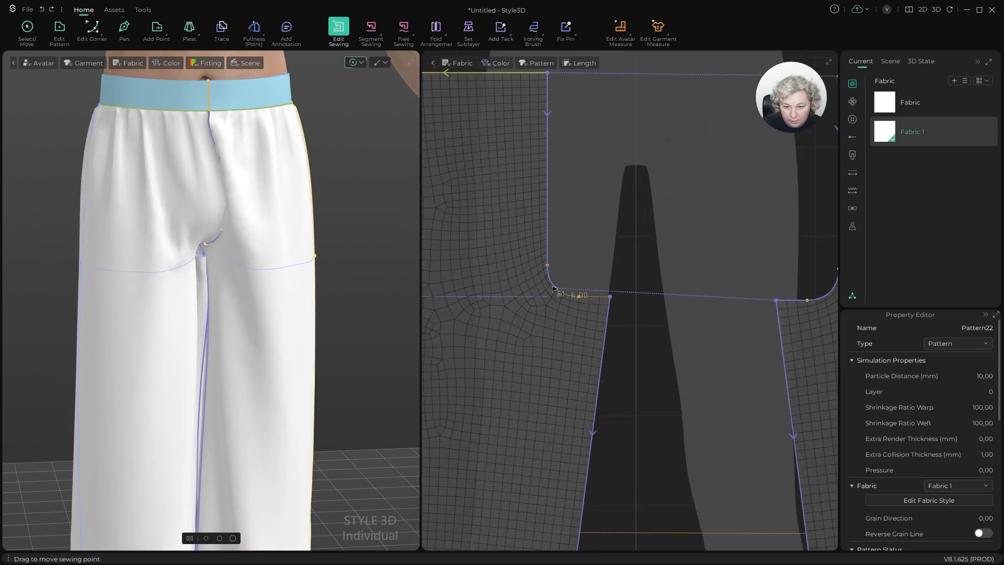
left_click_drag(556, 289, 612, 301)
left_click_drag(658, 256, 664, 261)
scroll(663, 261, "down", 5)
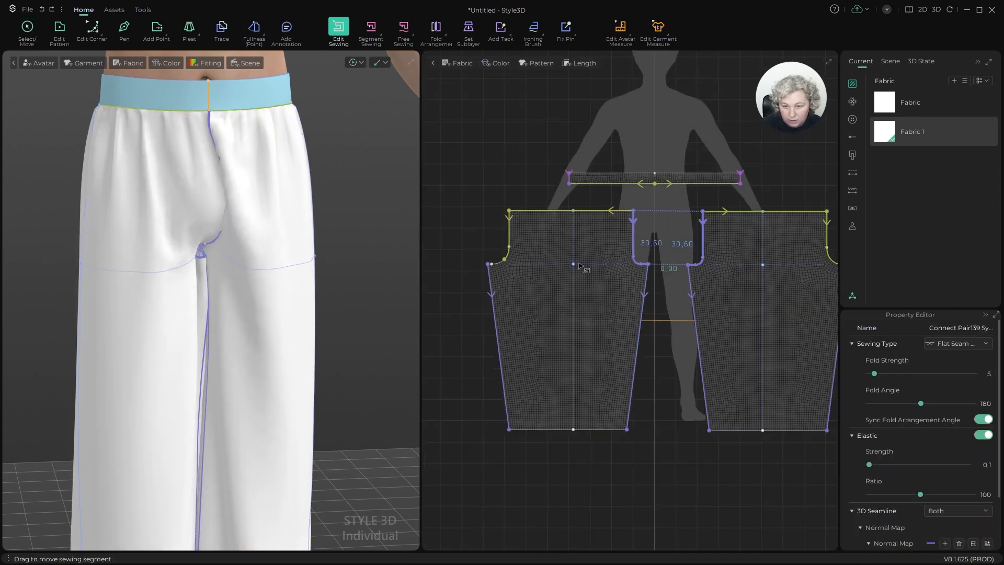
scroll(487, 254, "up", 5)
left_click_drag(486, 254, 448, 271)
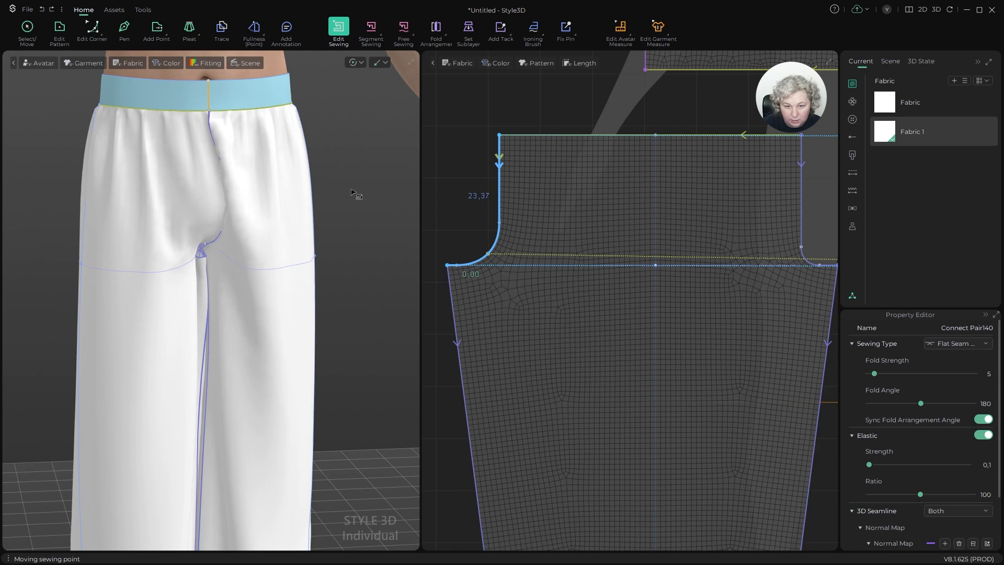
Step: Simulate the corrected rise seams, pull both legs' fabric into place and check the whole trousers from several sides
key("space")
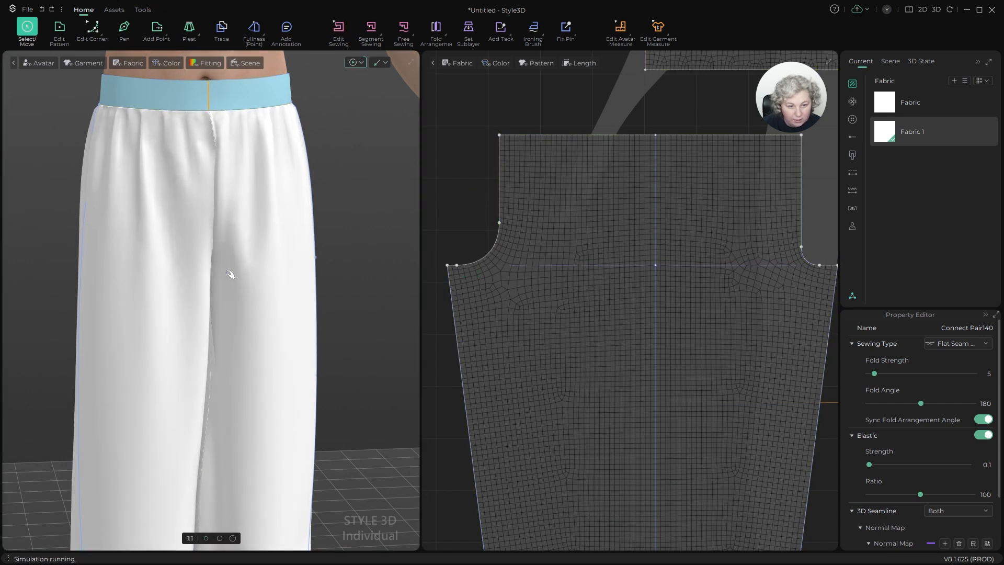
left_click_drag(234, 263, 272, 265)
left_click_drag(208, 265, 179, 283)
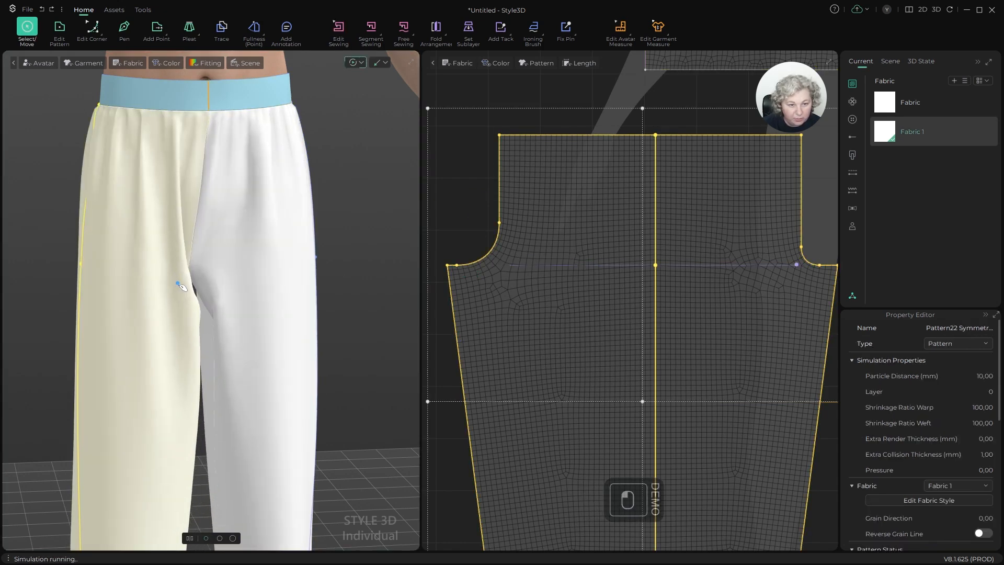
left_click_drag(242, 264, 451, 260)
scroll(272, 235, "down", 4)
left_click_drag(235, 299, 272, 310)
scroll(282, 283, "down", 4)
left_click_drag(348, 272, 141, 278, "alt")
scroll(568, 230, "down", 2)
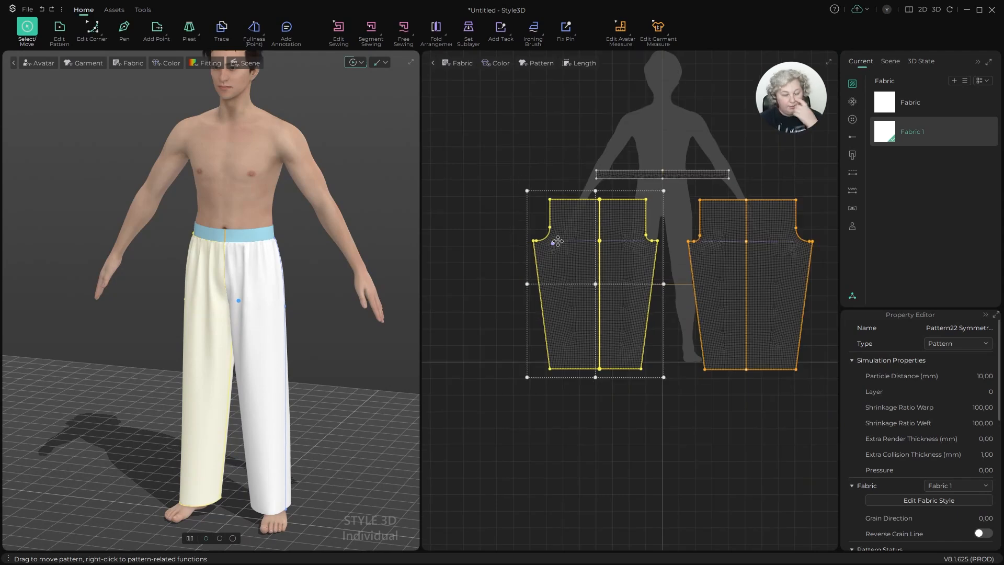
Step: Raise the upper point of the front crotch curve along the centre front edge with Edit Pattern
scroll(670, 241, "up", 5)
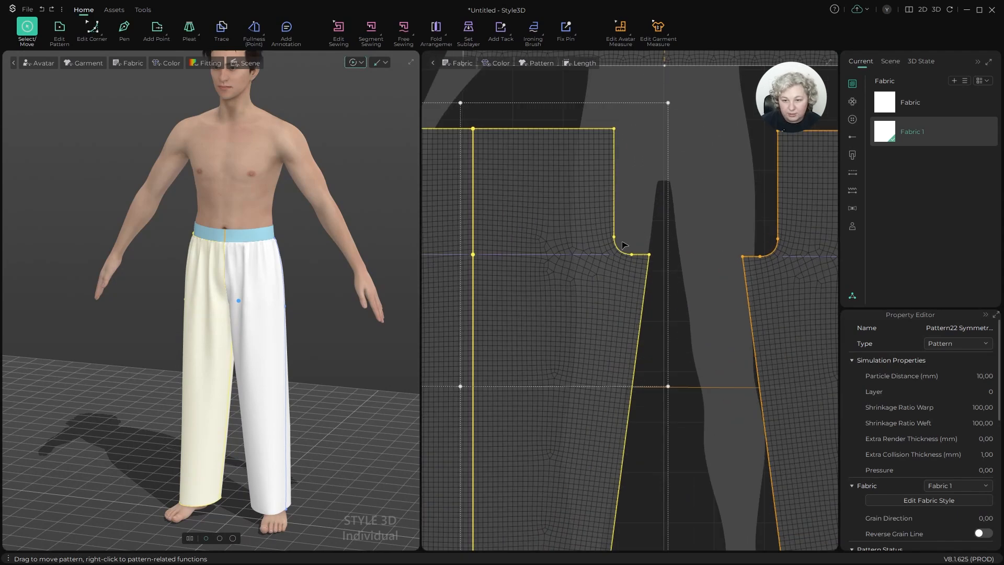
key("z")
left_click(622, 244)
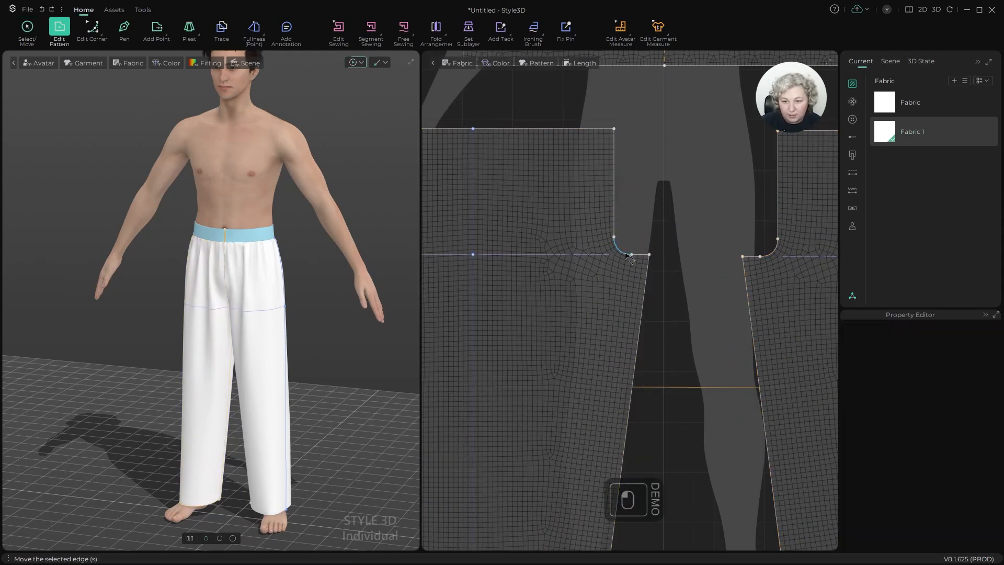
scroll(596, 219, "up", 4)
left_click_drag(599, 217, 600, 169)
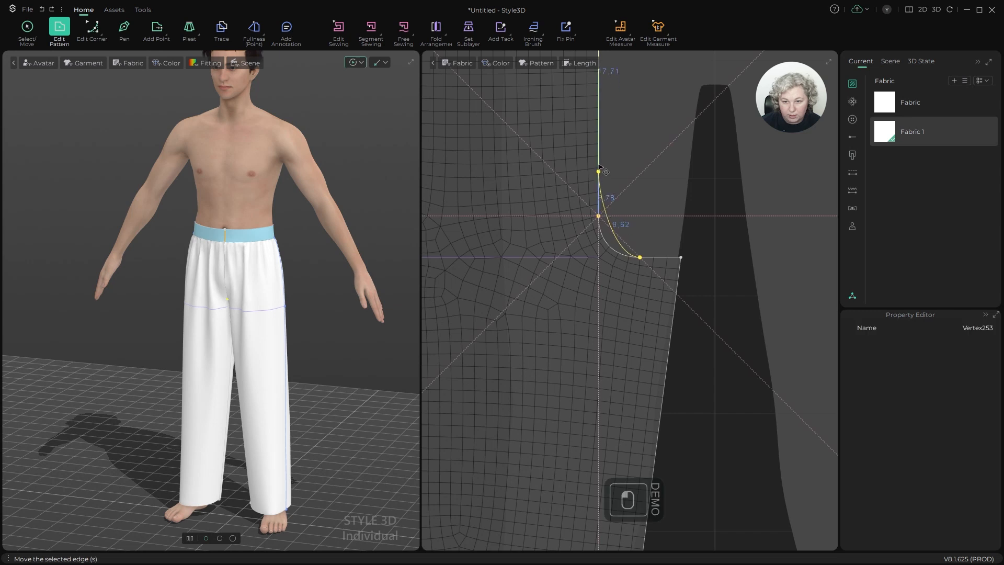
Step: Delete the lower point of the front crotch curve and bend the remaining edge into an inward arc about 12 cm long
left_click(640, 257)
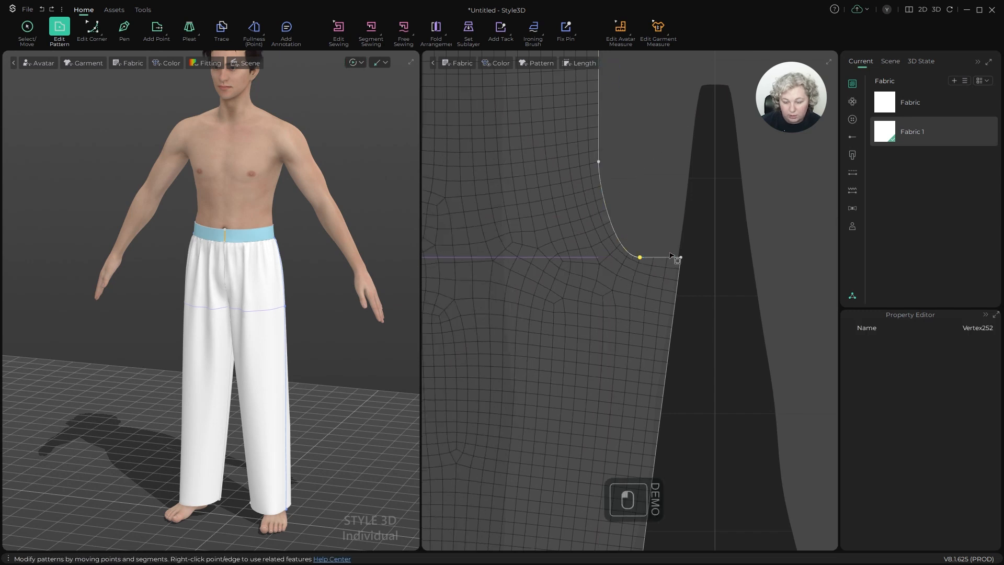
key("Delete")
key("alt+c")
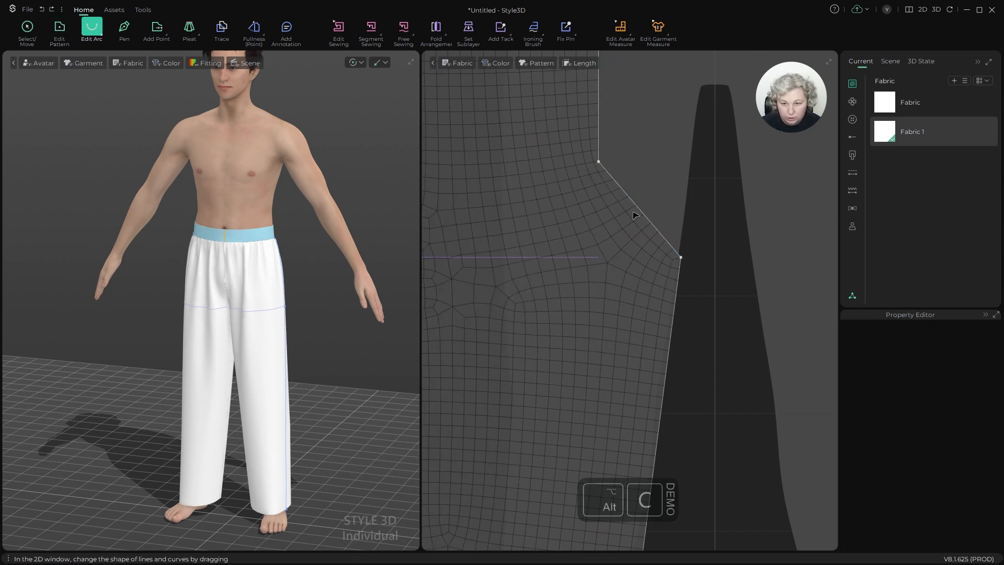
left_click_drag(638, 207, 613, 238)
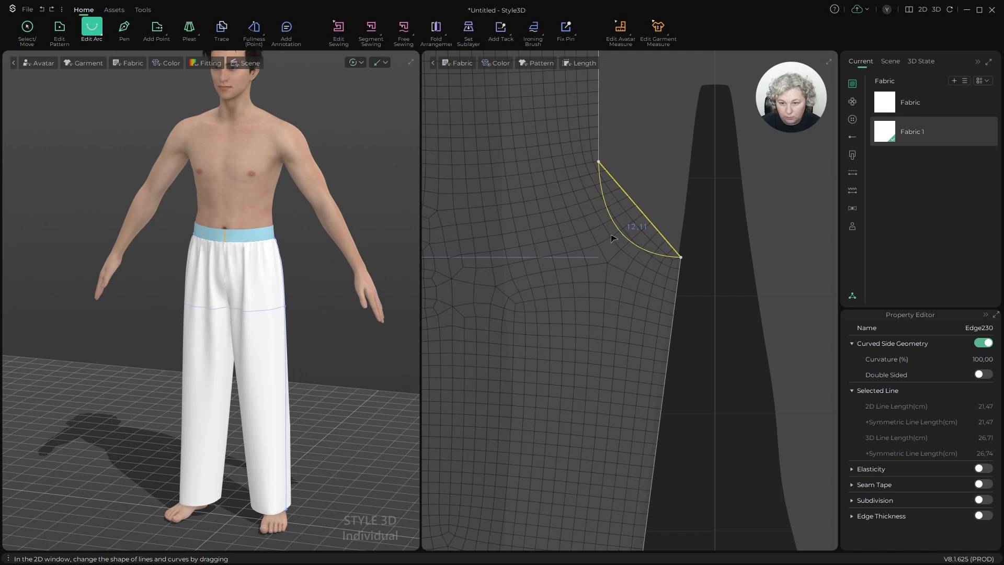
scroll(611, 233, "down", 5)
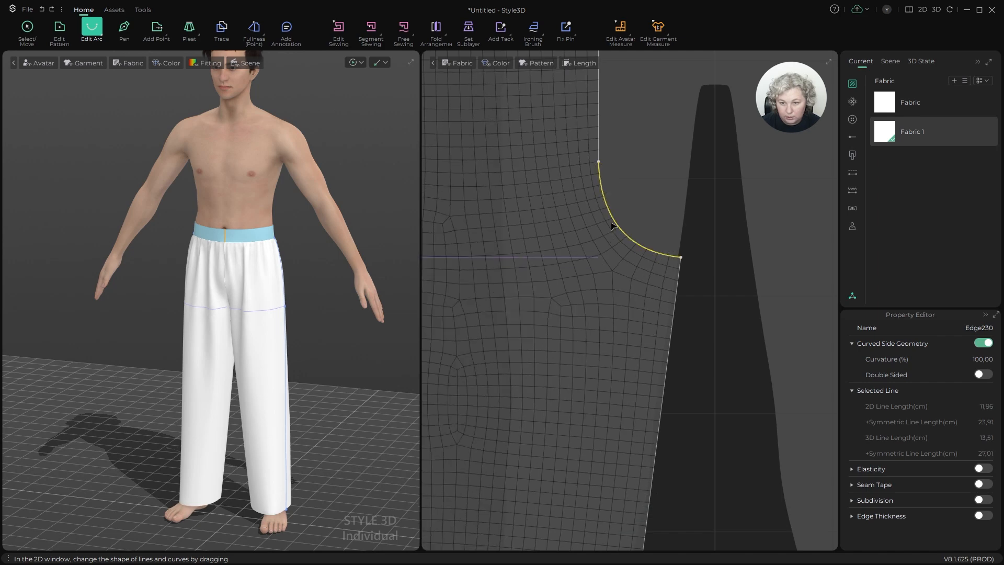
Step: Delete the lower point of the back crotch curve and bend the remaining edge into an inward arc about 14.6 cm long
key("z")
scroll(601, 220, "down", 3)
scroll(585, 205, "up", 8)
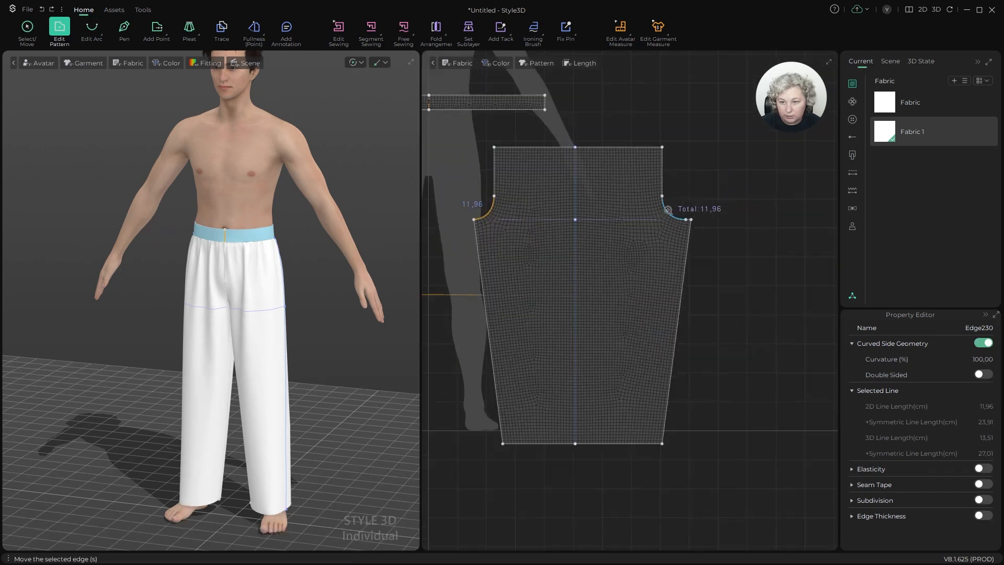
left_click(707, 233)
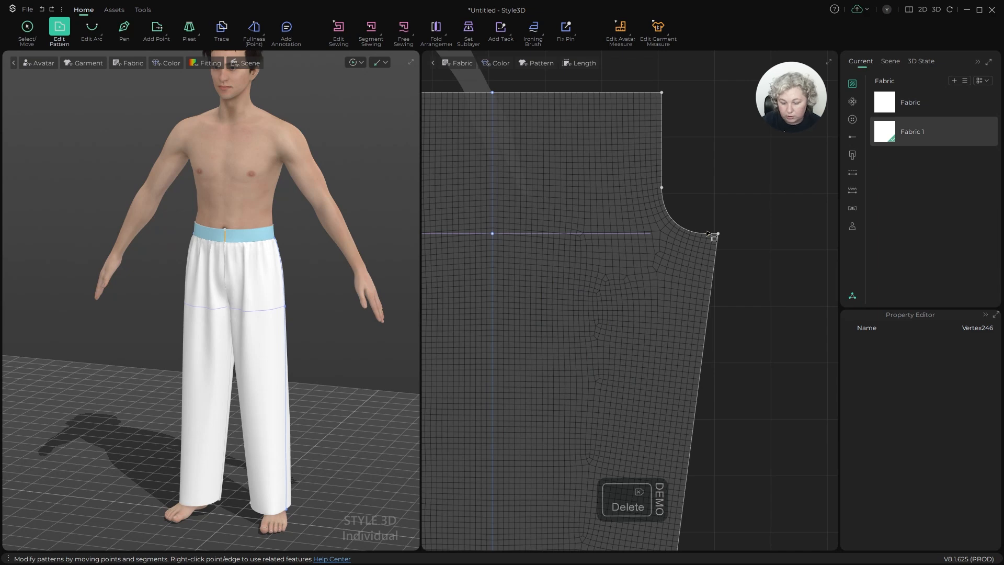
scroll(690, 200, "up", 3)
key("alt+c")
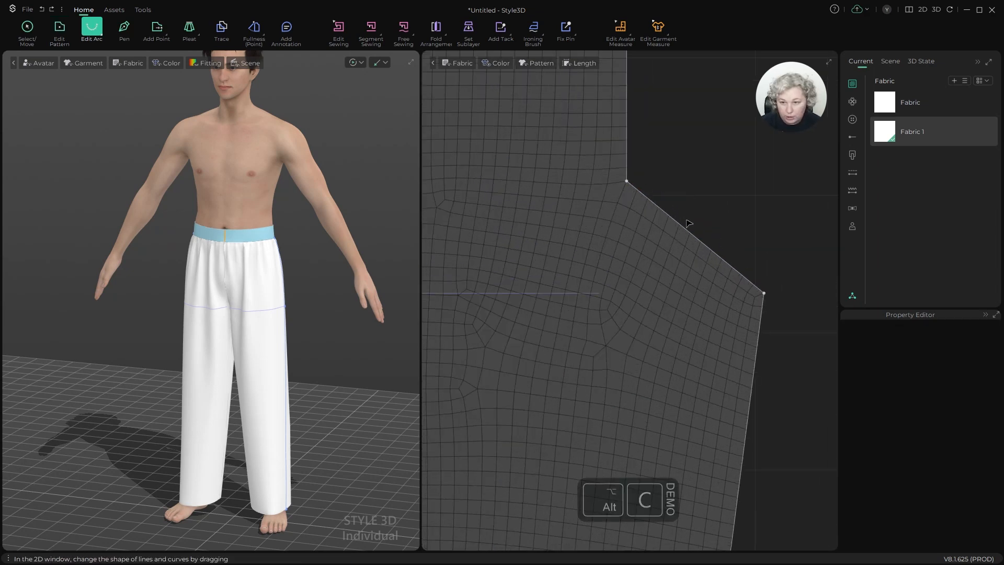
left_click_drag(684, 228, 643, 271)
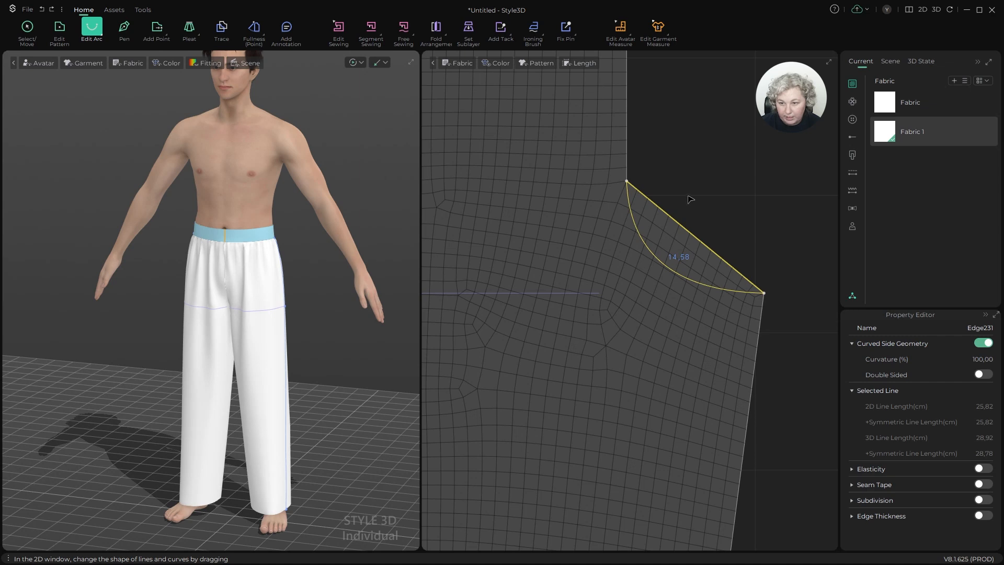
scroll(689, 201, "down", 5)
Step: Examine how the back crotch curve meets the inseam at the corner, including the direction of the curve's end handle
key("z")
scroll(695, 220, "up", 6)
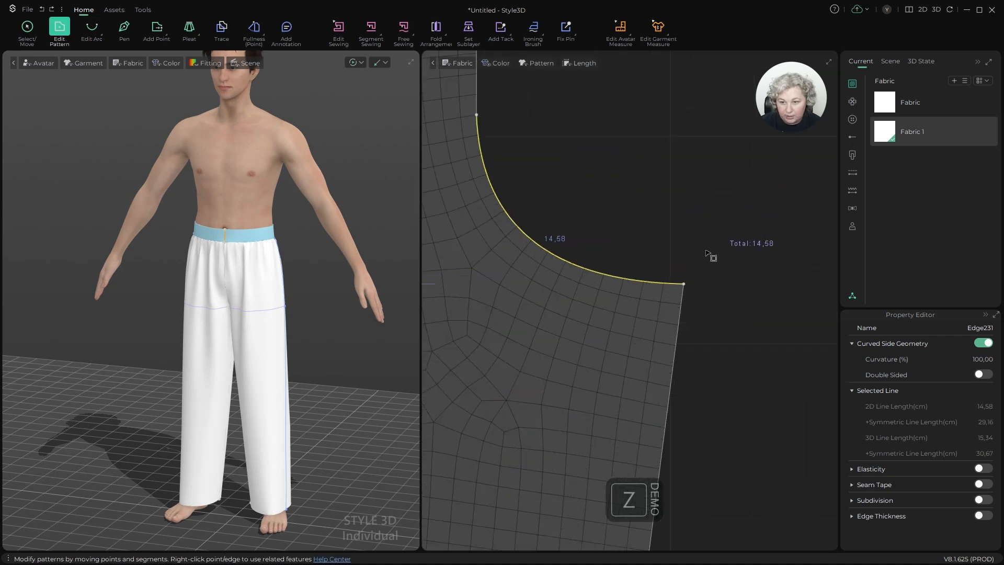
left_click(687, 298)
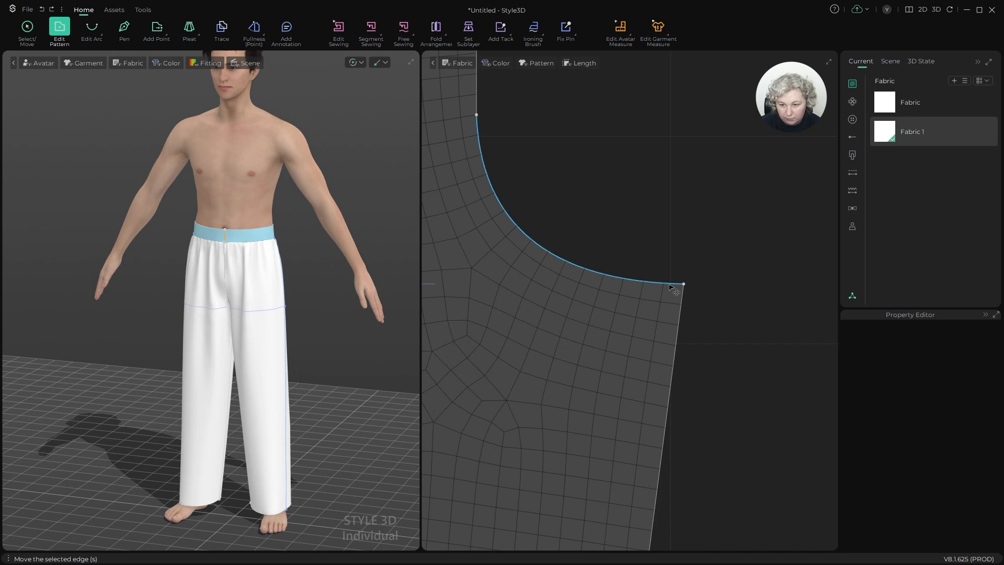
key("z")
scroll(711, 242, "down", 3)
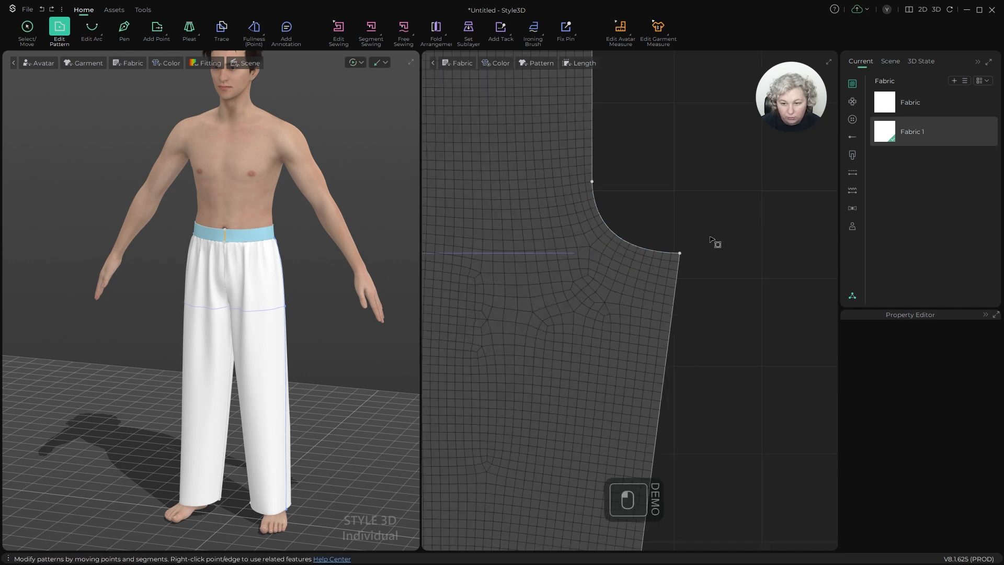
scroll(656, 225, "up", 3)
scroll(656, 225, "up", 2)
key("z")
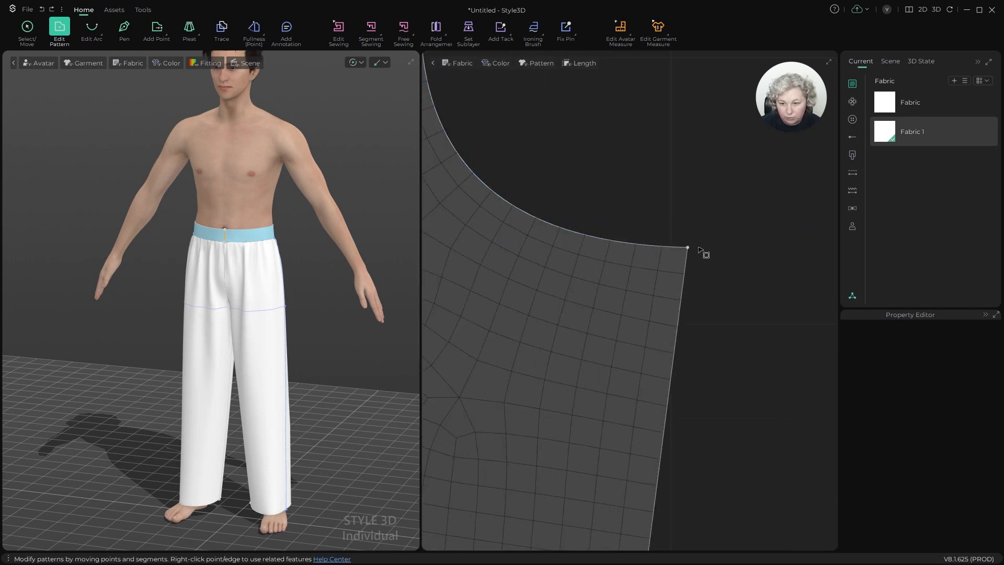
left_click(686, 260)
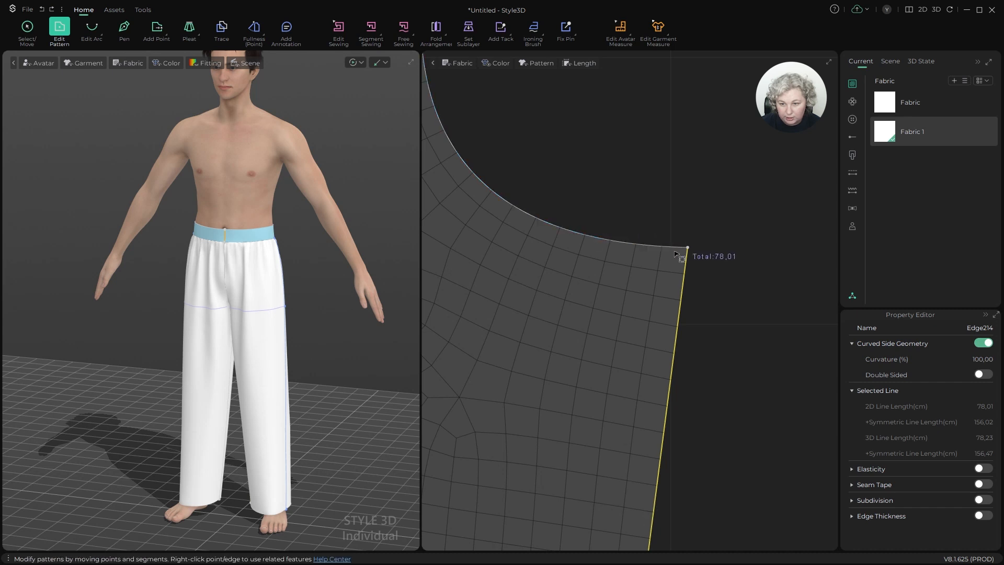
left_click(683, 246)
key("c")
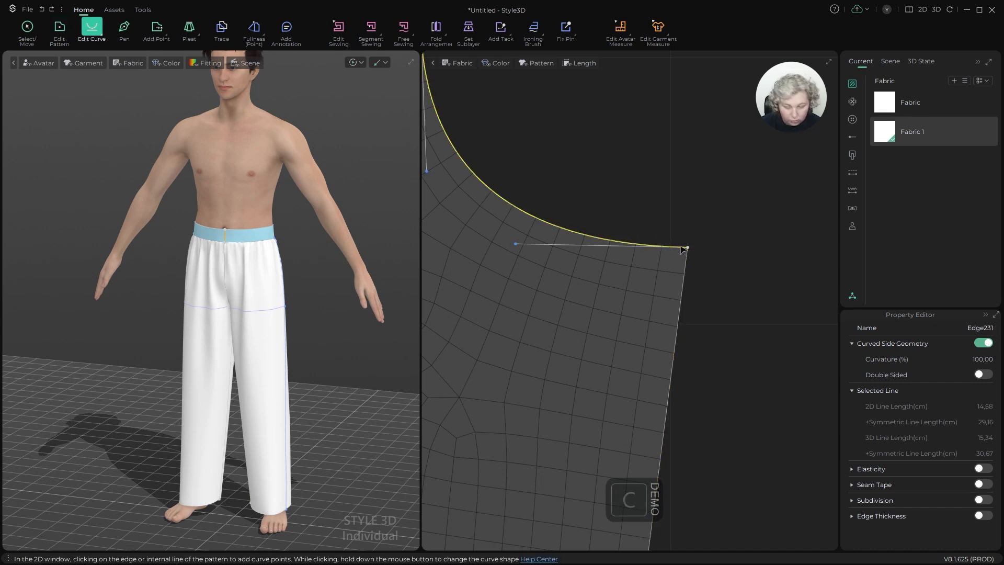
left_click(515, 244)
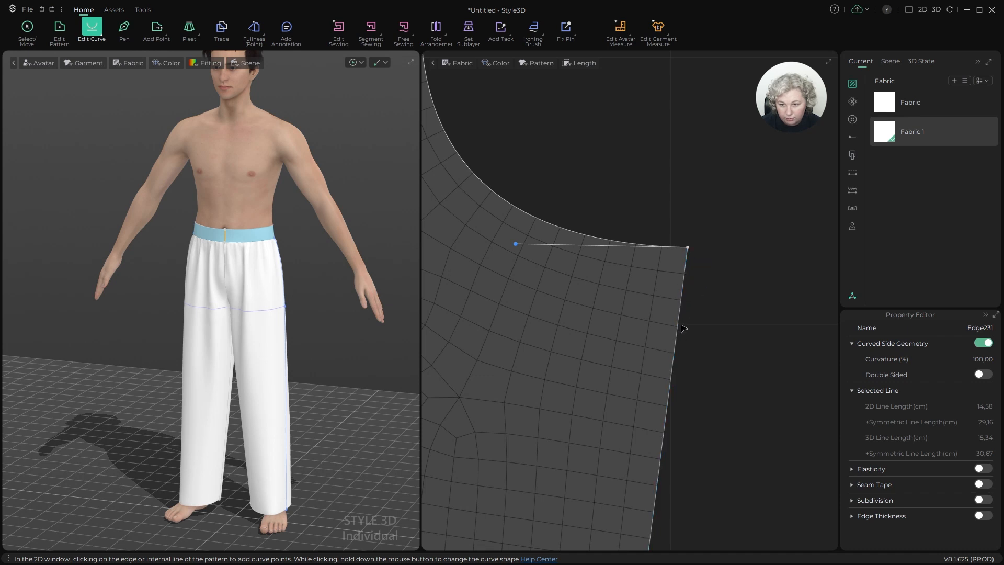
key("z")
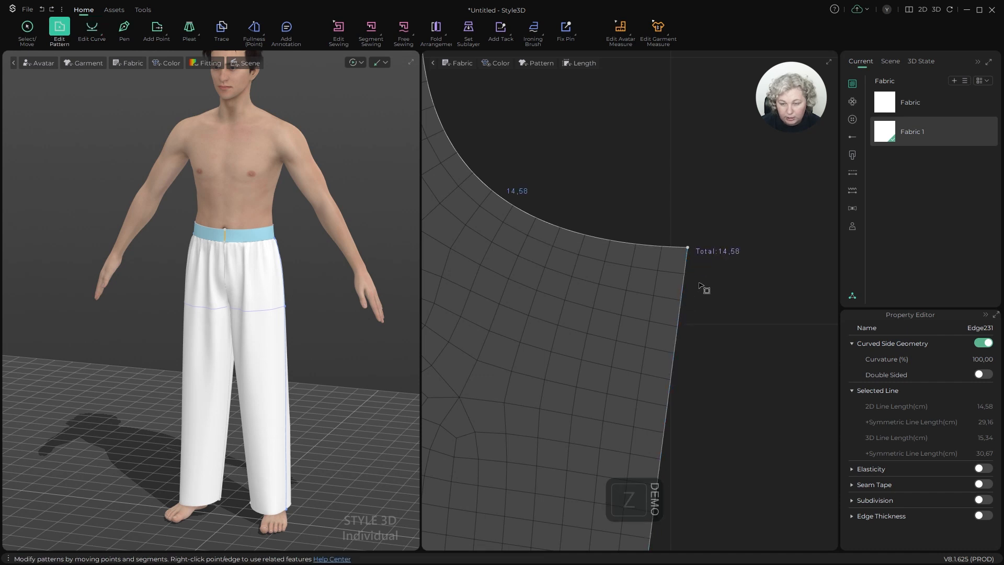
Step: Create Vertical guidelines at the back crotch's inseam corner and delete the one perpendicular to the crotch curve, keeping the one perpendicular to the inseam
right_click(688, 247)
mouse_move(733, 280)
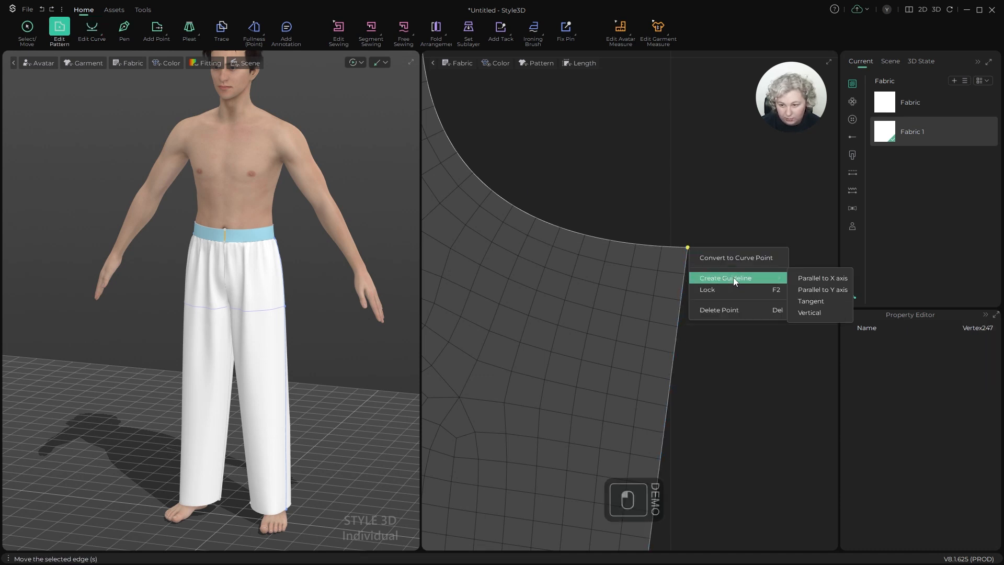
left_click(819, 301)
scroll(706, 282, "down", 1)
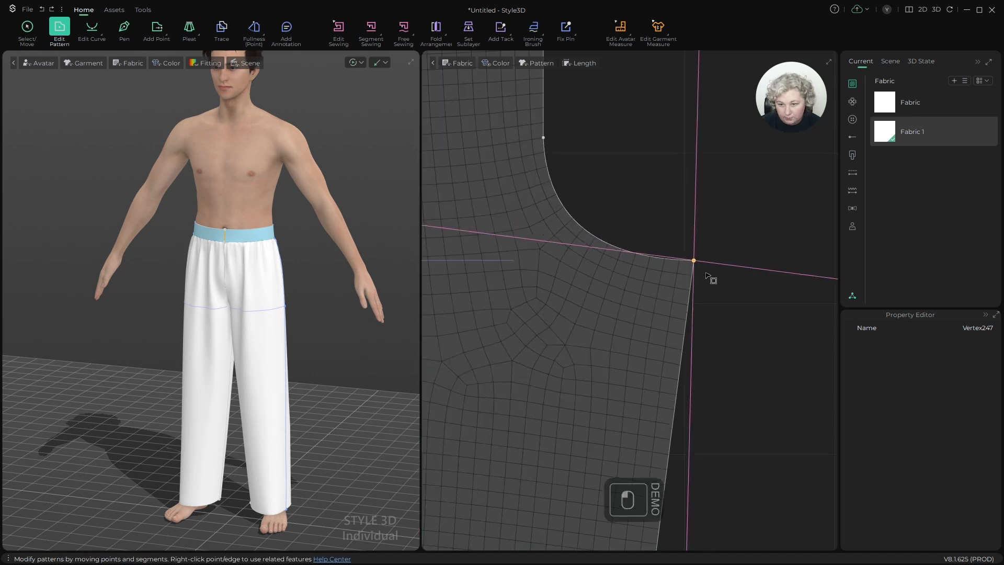
left_click(695, 212)
key("Delete")
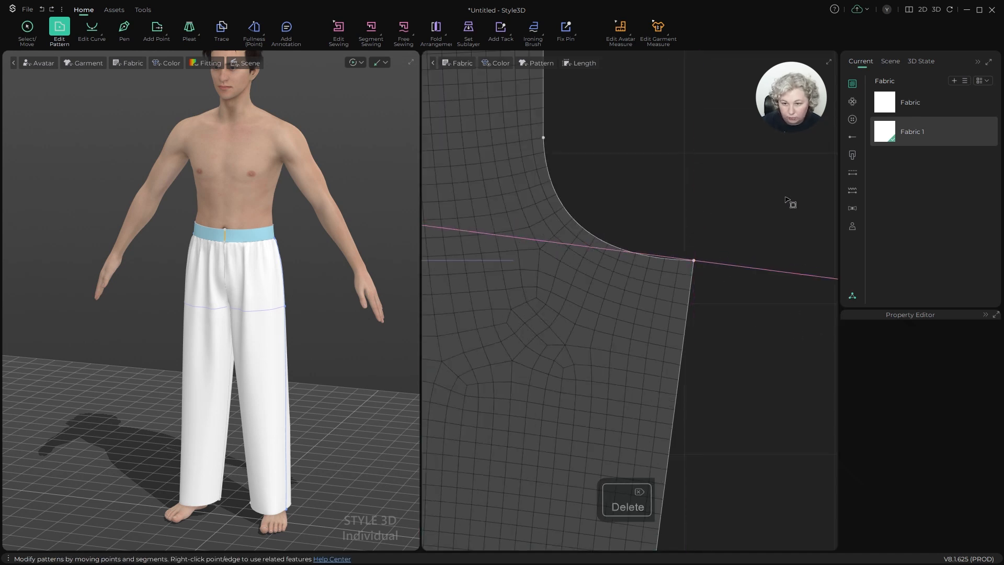
Step: Move the back crotch curve's inseam-end handle onto the guideline with Edit Curve so the curve meets the inseam at a right angle
left_click(592, 236)
key("c")
scroll(607, 250, "up", 4)
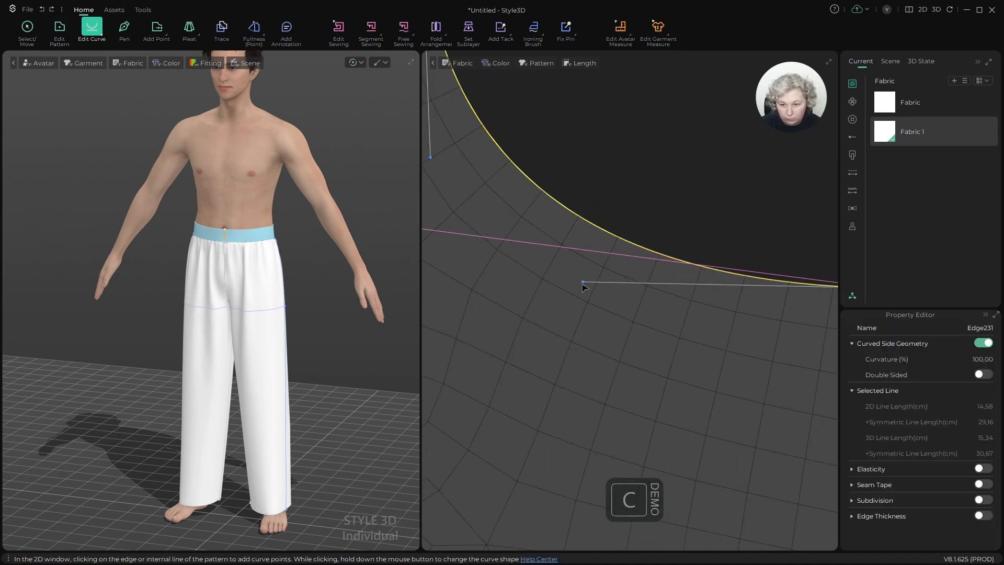
left_click_drag(583, 281, 562, 246)
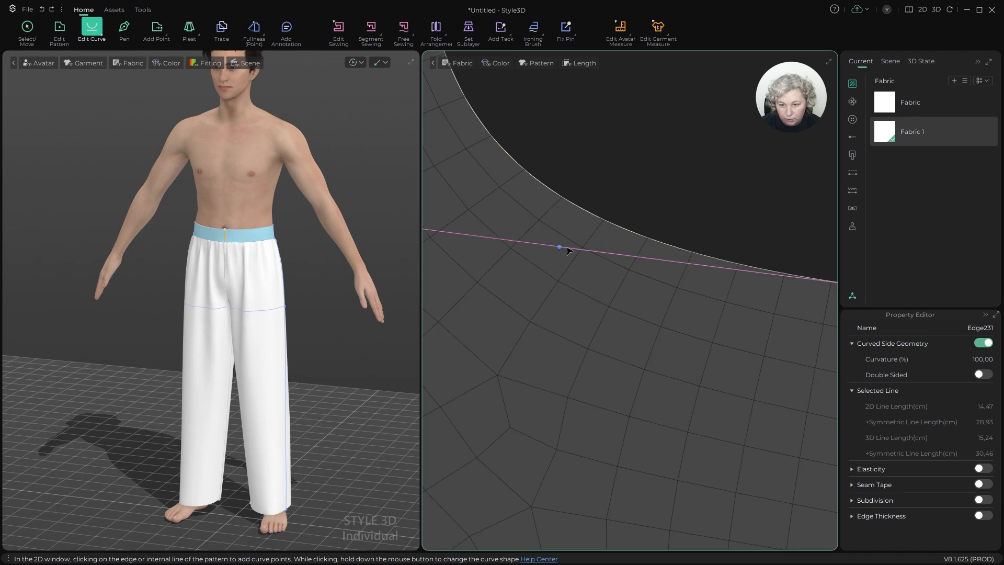
key("z")
scroll(570, 252, "down", 3)
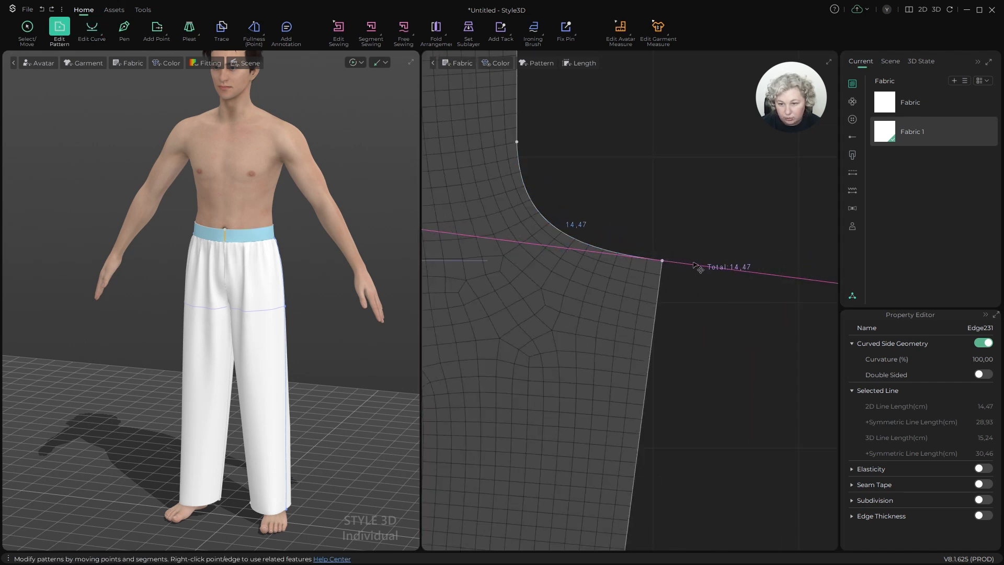
Step: Delete the remaining guideline at the back crotch corner and raise the crotch curve's upper end point along the rise edge
key("z")
key("Delete")
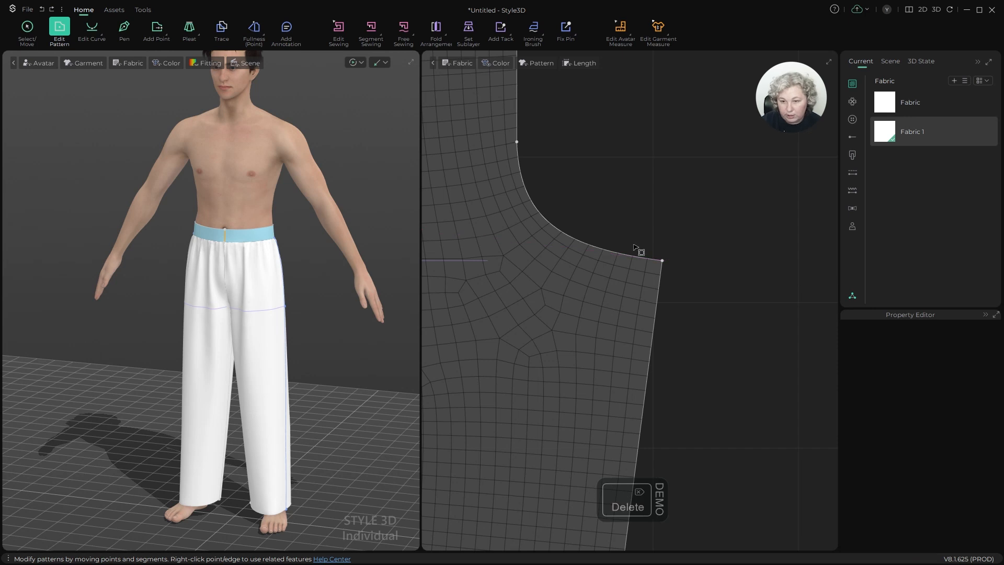
scroll(636, 270, "down", 4)
scroll(603, 208, "up", 2)
key("z")
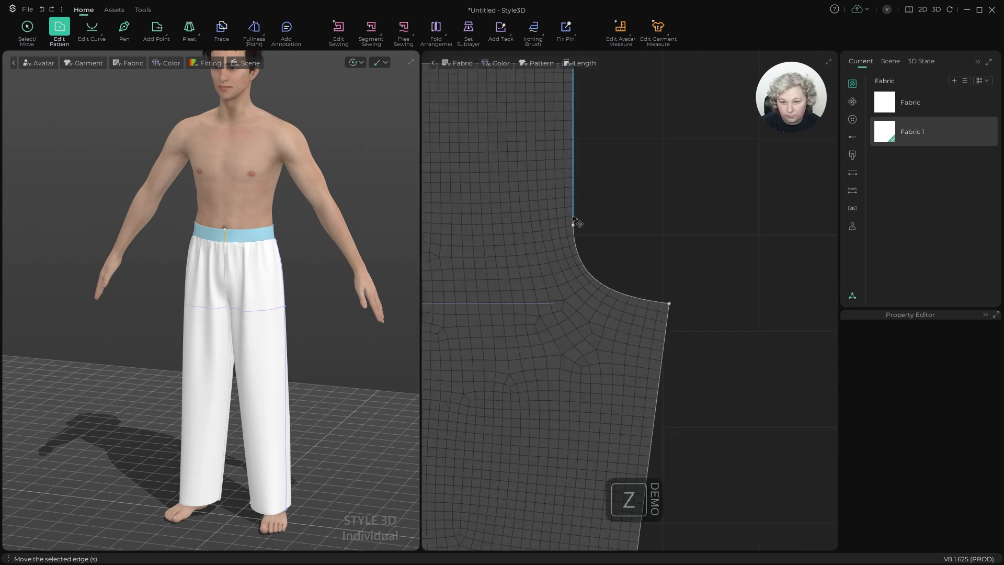
mouse_move(573, 226)
left_mouse_down()
mouse_move(573, 158)
mouse_move(572, 209)
left_mouse_up()
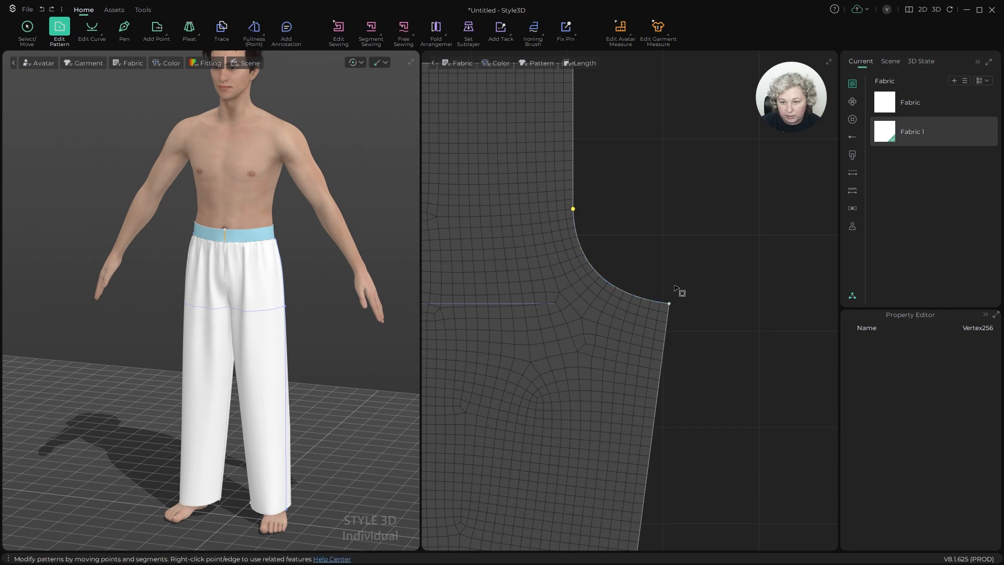
Step: Create Vertical guidelines at the front crotch's inseam corner and delete the one perpendicular to the crotch curve
scroll(674, 288, "down", 5)
scroll(665, 293, "up", 6)
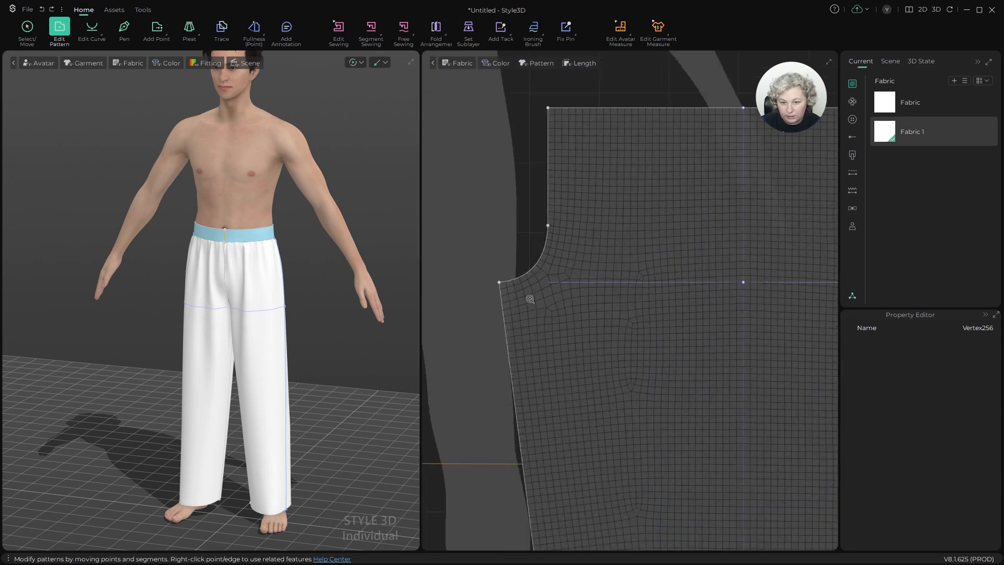
scroll(529, 298, "up", 2)
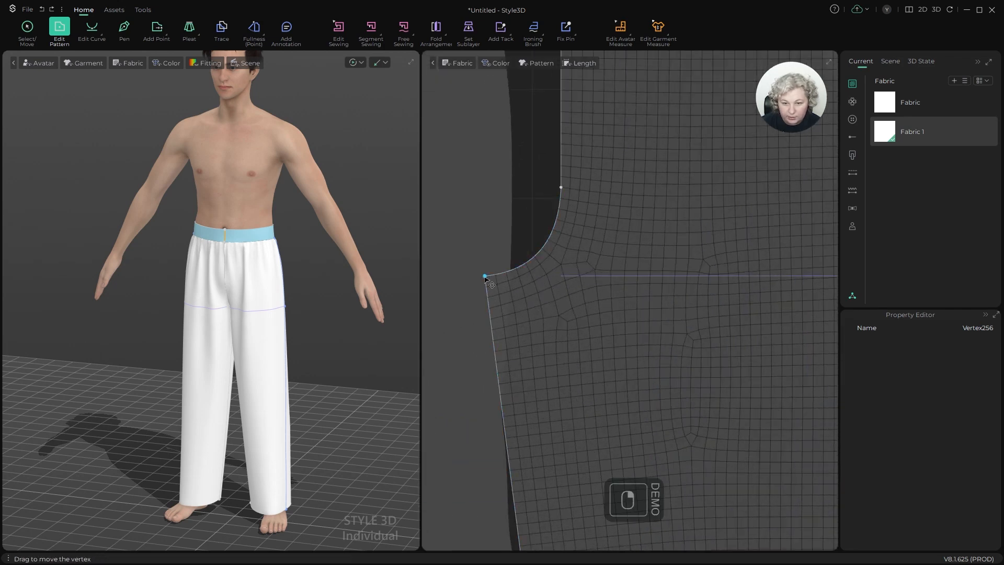
right_click(486, 277)
mouse_move(522, 306)
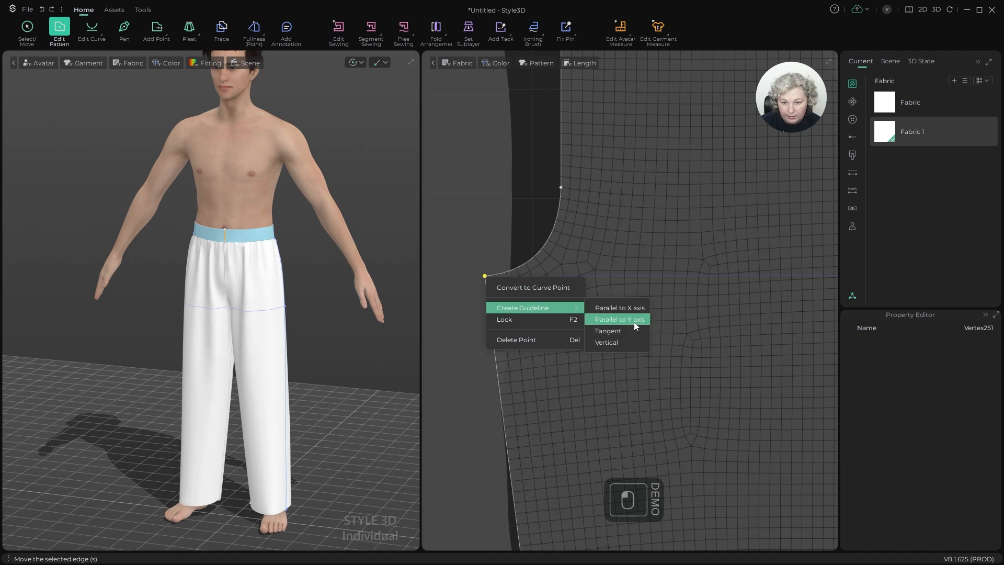
left_click(610, 341)
key("z")
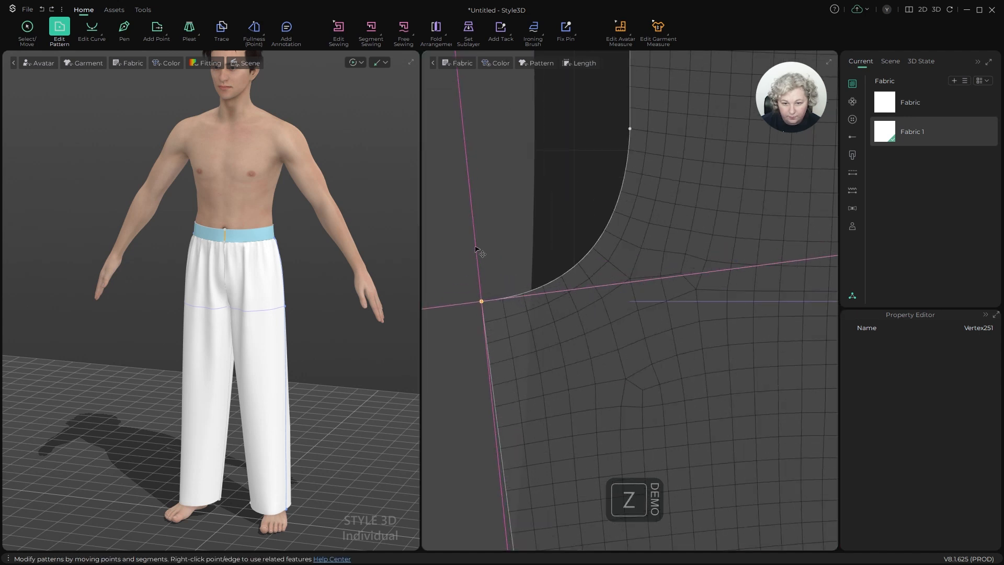
left_click(477, 249)
key("Delete")
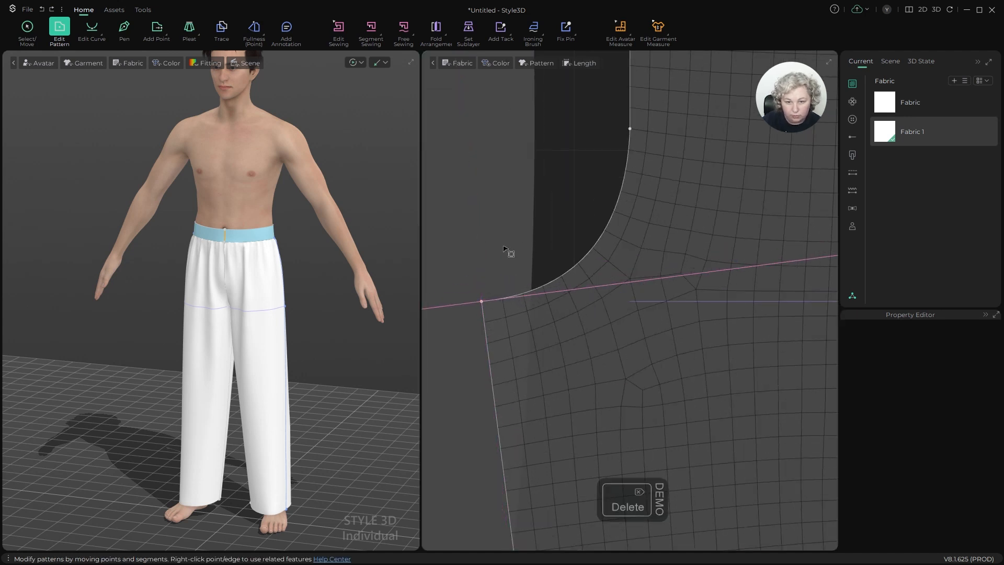
Step: Move the front crotch curve's inseam-end handle onto the guideline with Edit Curve, and delete the guideline
left_click(588, 254)
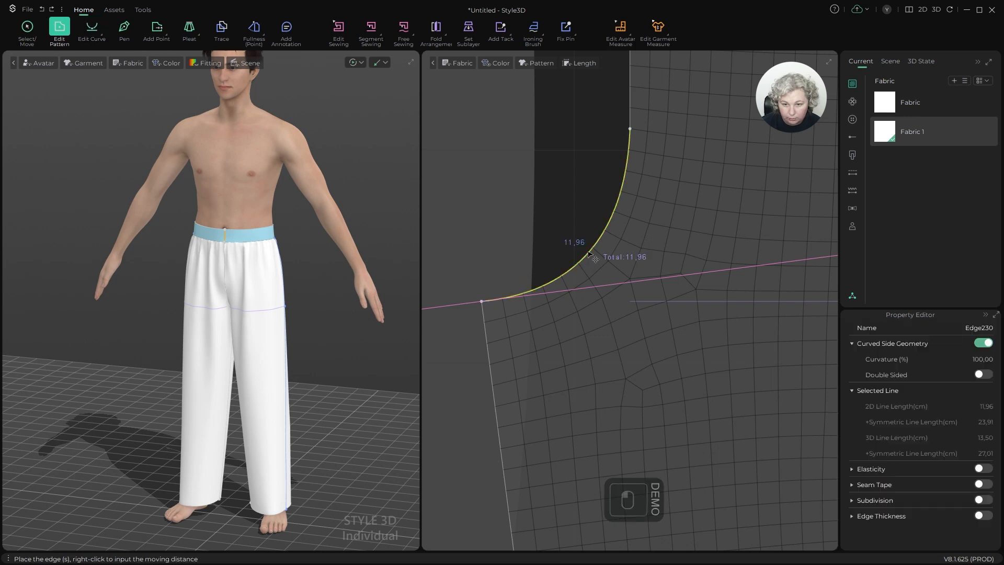
key("c")
scroll(584, 291, "up", 6)
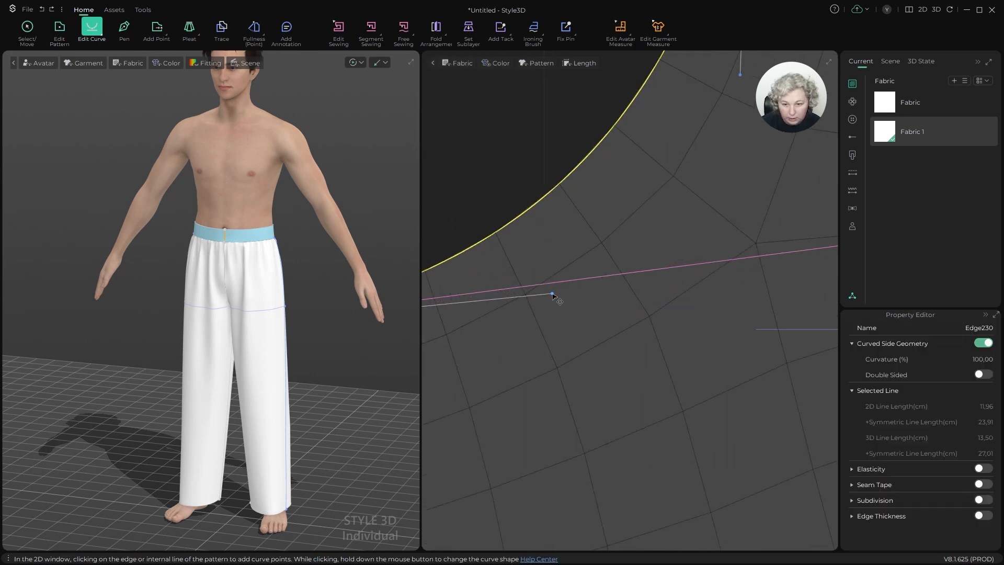
left_click_drag(553, 294, 564, 286)
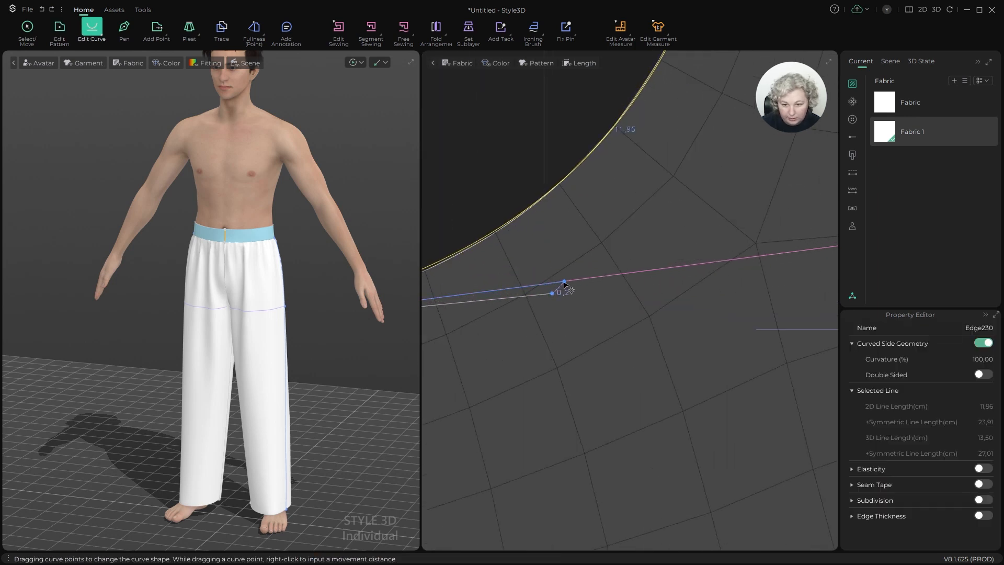
scroll(615, 278, "down", 10)
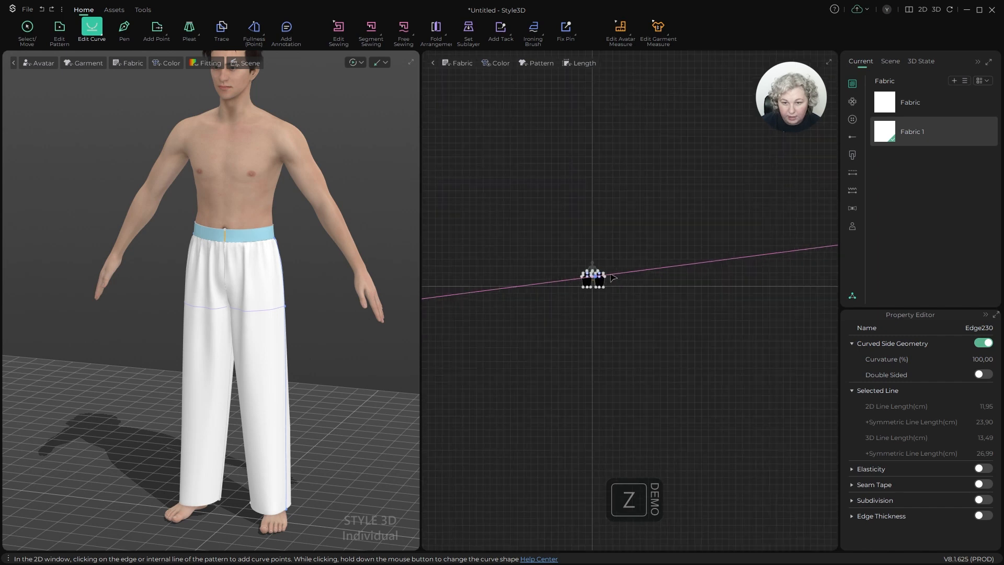
key("a")
left_click(621, 269)
key("Delete")
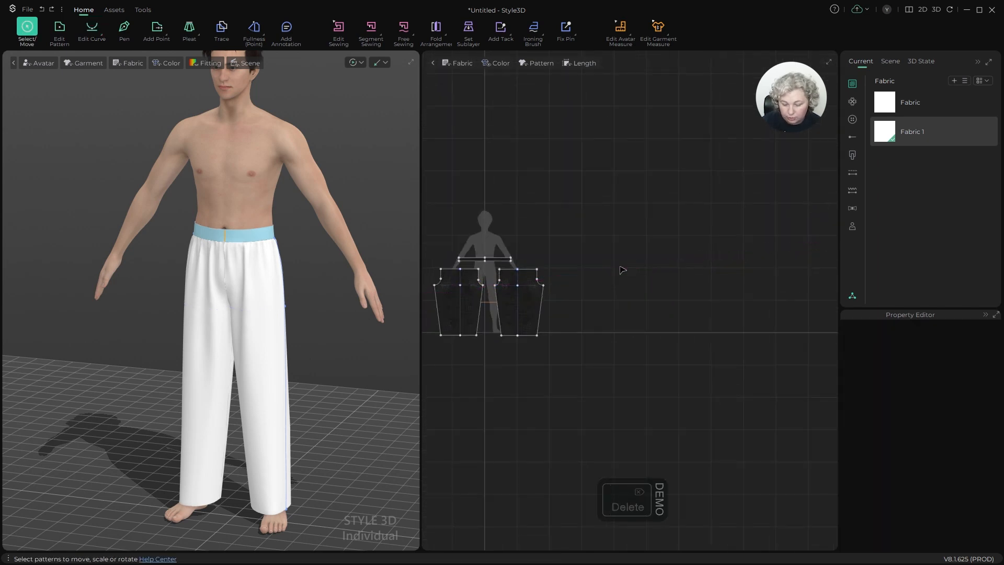
Step: Hide one trouser leg and the avatar in 3D to expose the crotch seam line from the side
scroll(481, 284, "up", 5)
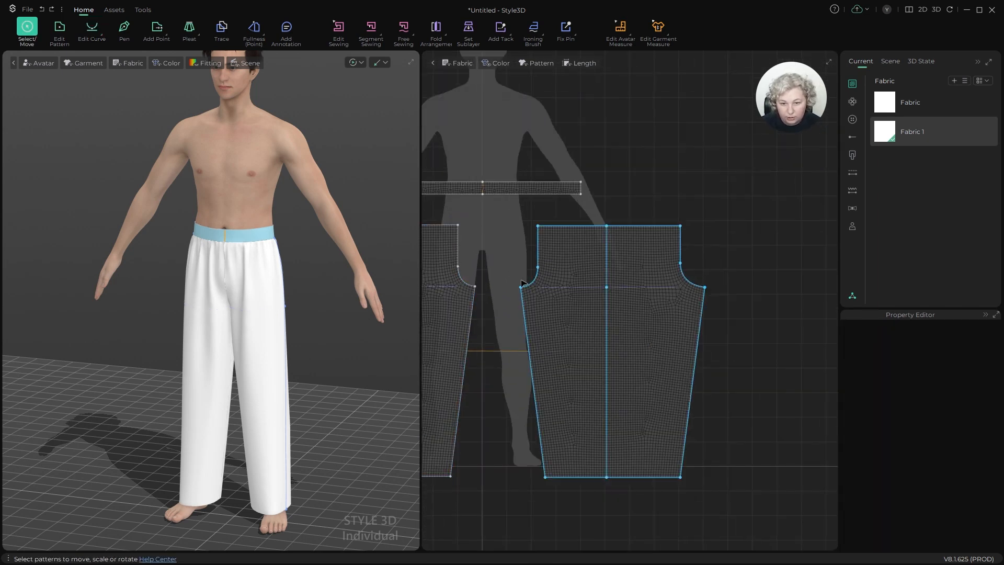
scroll(279, 307, "down", 2)
right_click_drag(316, 302, 231, 293)
left_click(230, 295)
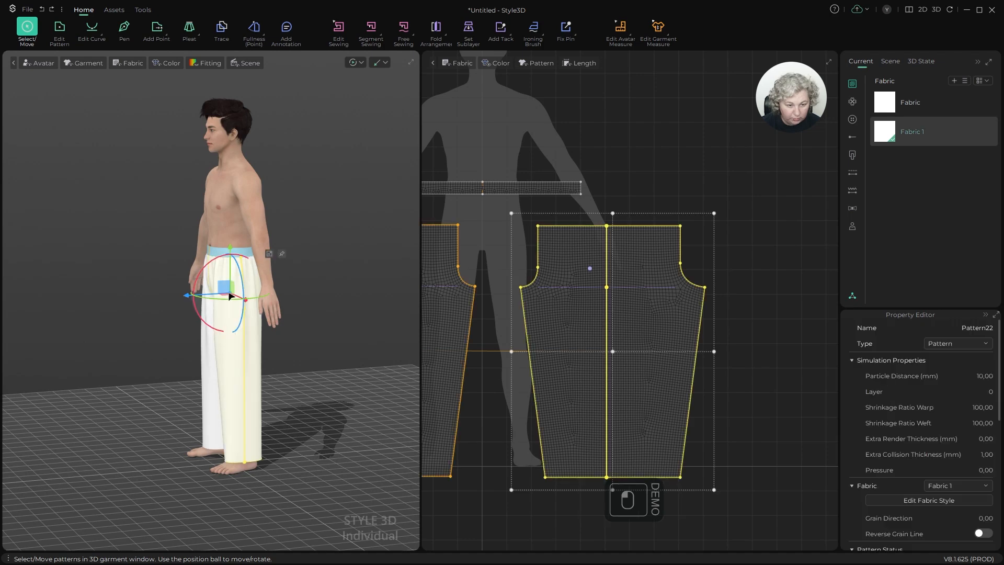
key("shift+q")
scroll(230, 295, "up", 3)
left_click(255, 304)
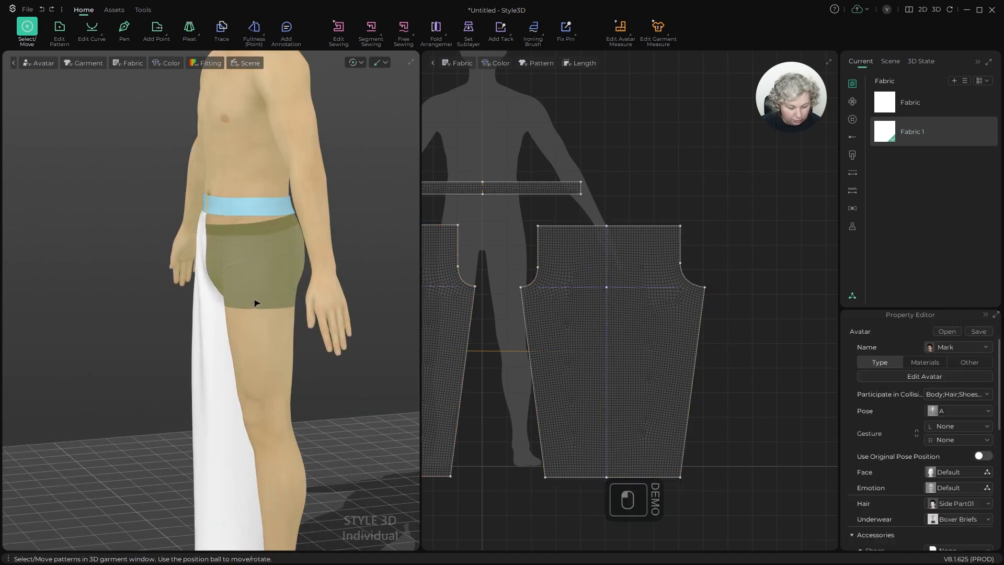
key("shift+a")
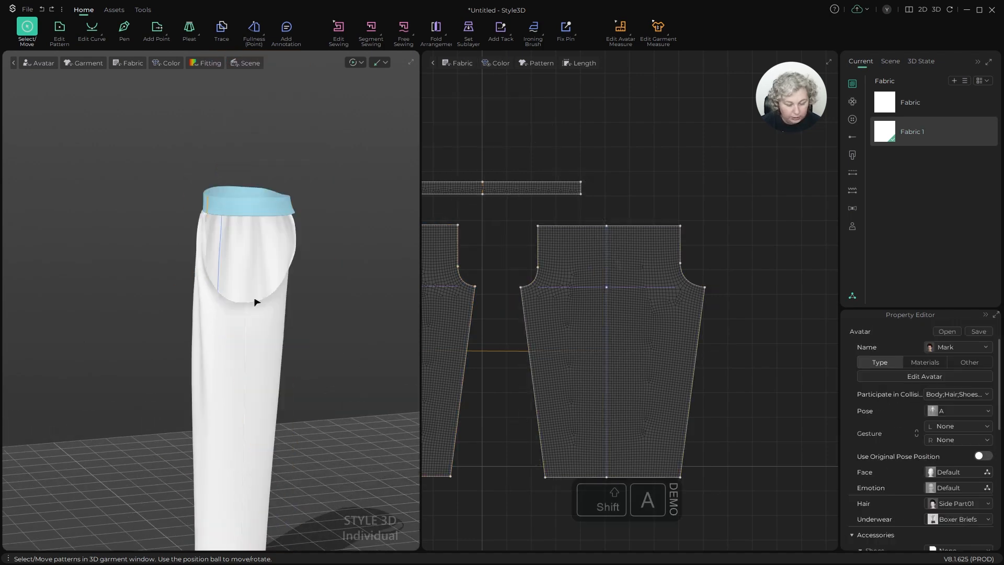
mouse_move(255, 301)
right_mouse_down()
mouse_move(285, 294)
mouse_move(274, 307)
right_mouse_up()
left_click_drag(274, 307, 236, 281, "alt")
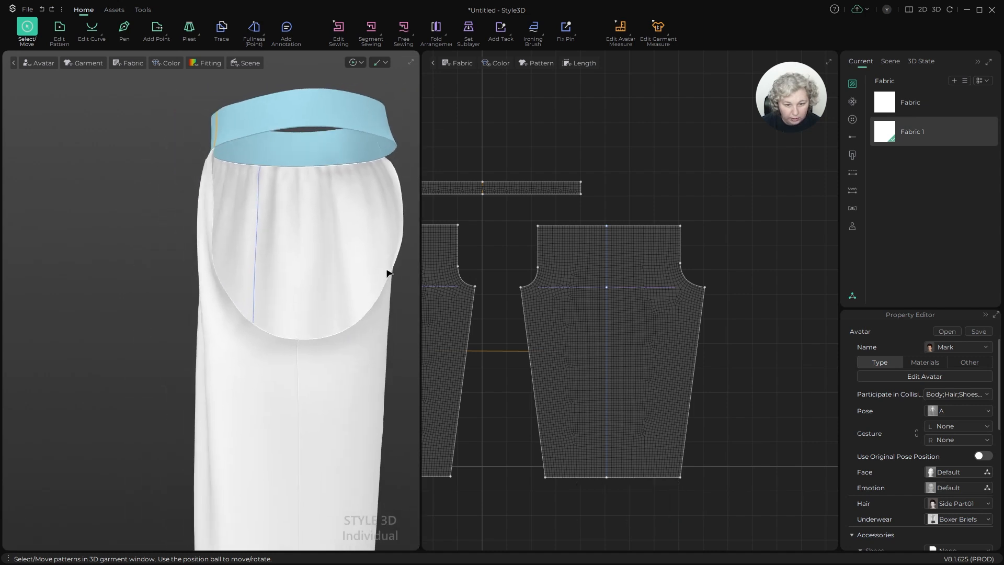
Step: Simulate the garment, show the hidden trouser leg again and run the simulation on the complete trousers
key("space")
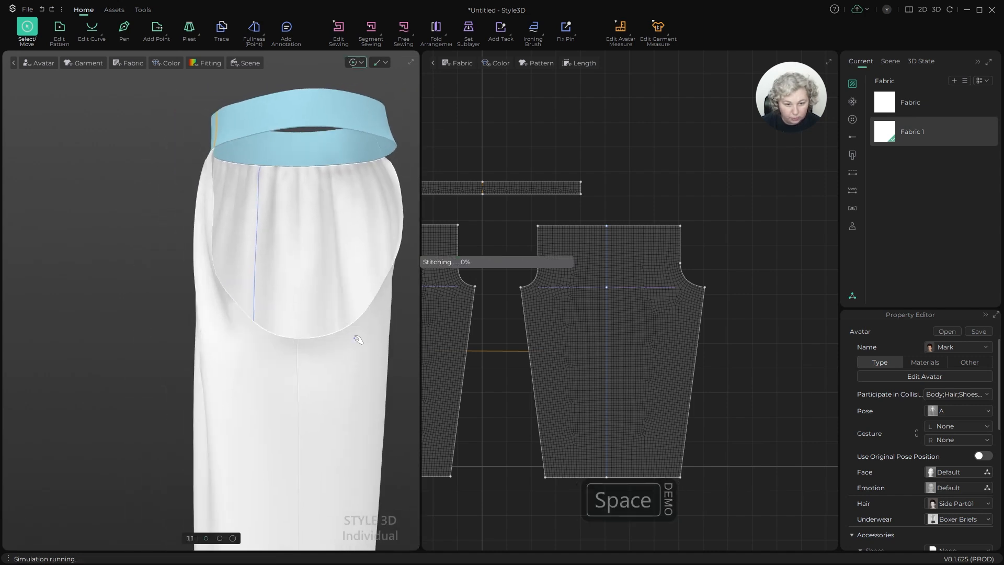
left_click_drag(308, 337, 230, 217, "alt")
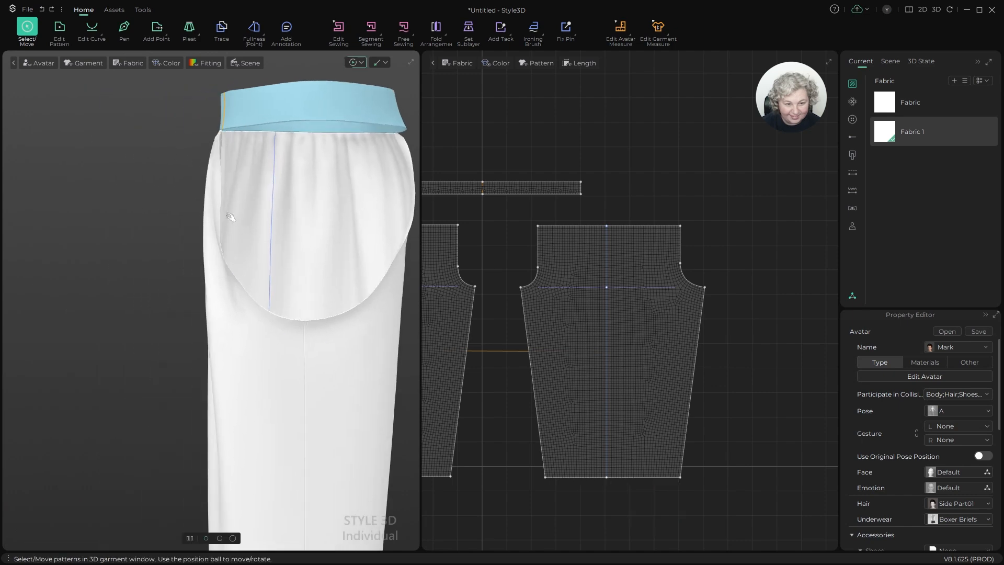
key("shift+c")
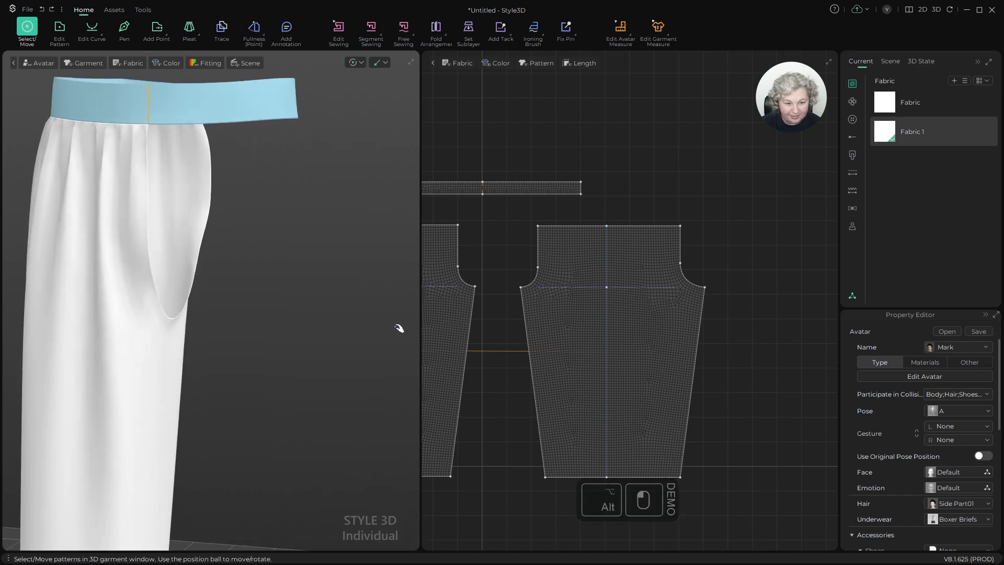
scroll(271, 322, "down", 5)
mouse_move(286, 342)
left_mouse_down("alt")
mouse_move(315, 351)
mouse_move(268, 334)
left_mouse_up("alt")
scroll(284, 324, "down", 4)
key("space")
scroll(745, 279, "down", 4)
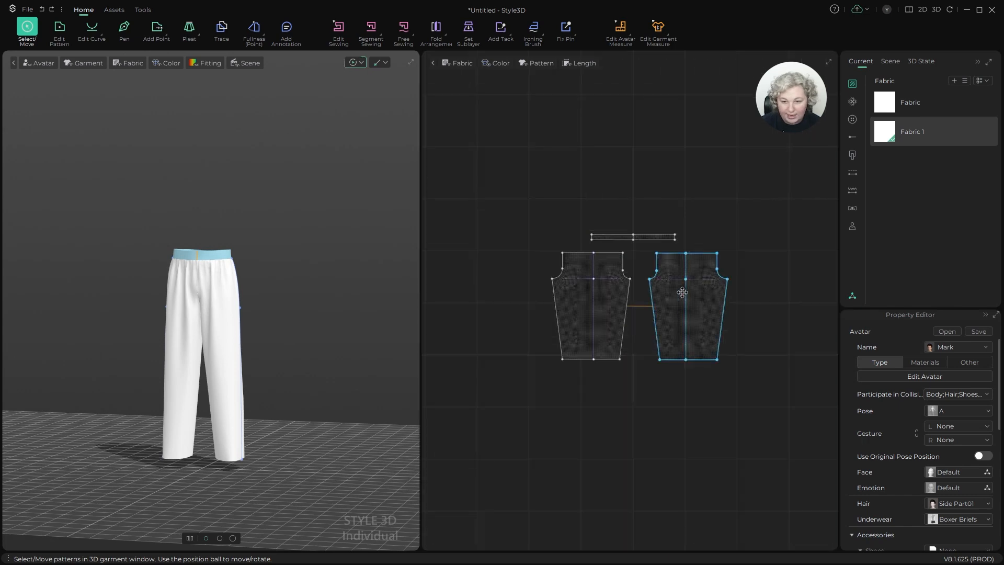
Step: Check the length of the front half of the hem edge on the leg pattern
scroll(641, 328, "up", 5)
key("z")
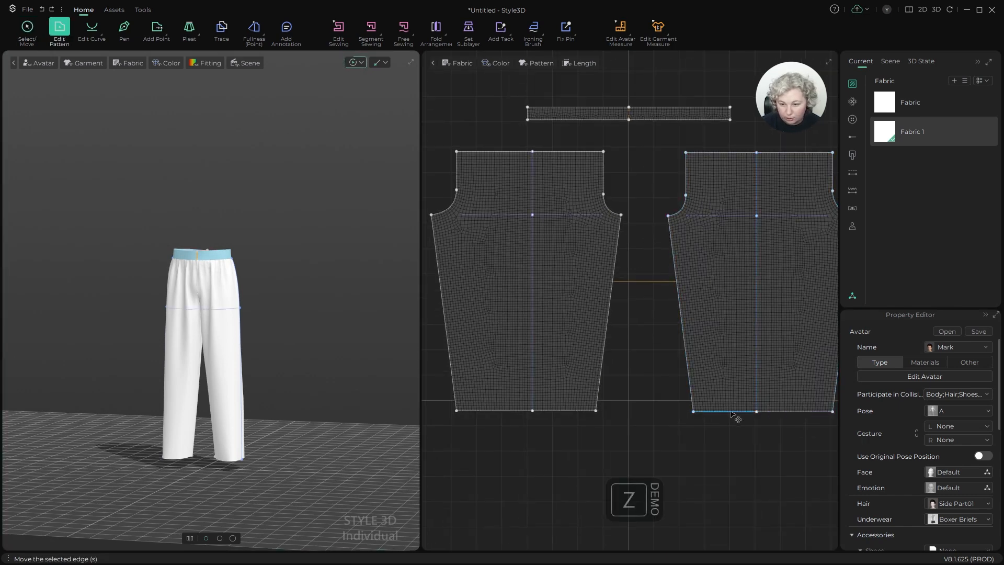
left_click(732, 411)
scroll(767, 419, "up", 2)
scroll(650, 331, "down", 5)
Step: Try to split the leg pattern along its full vertical side line with Cut and Sew, and undo the cut
key("a")
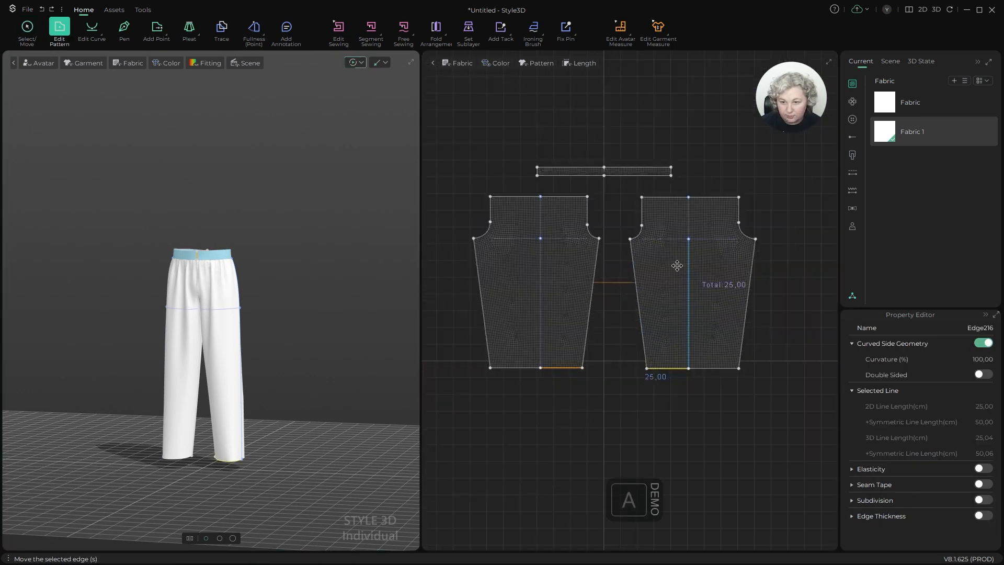
left_click(688, 249)
left_click(688, 213, "shift")
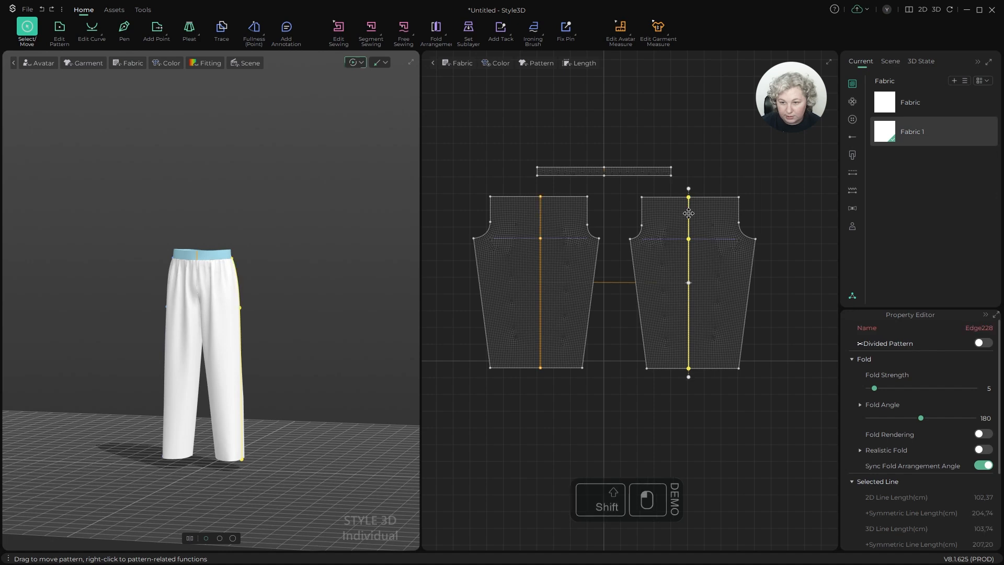
right_click(688, 213)
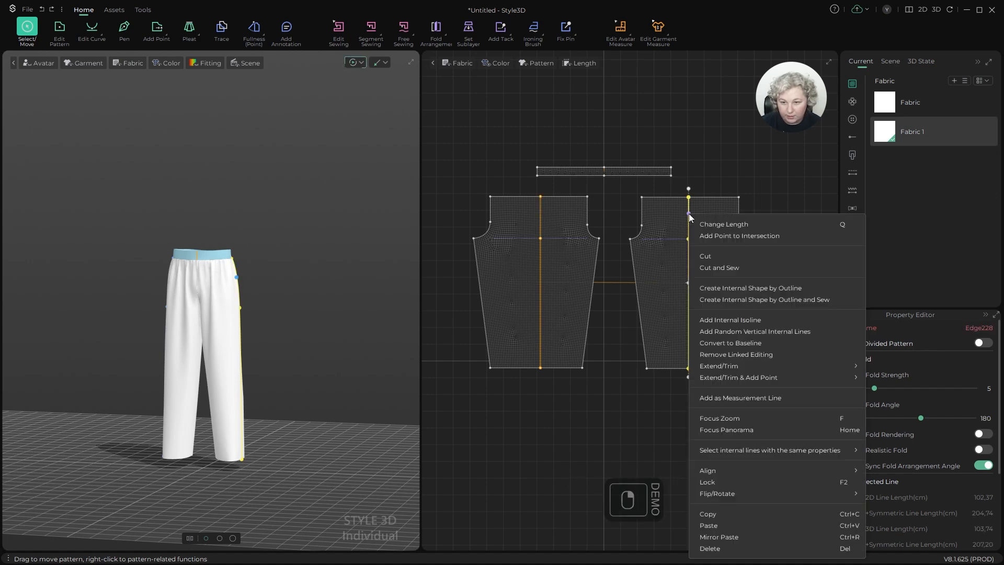
left_click(702, 268)
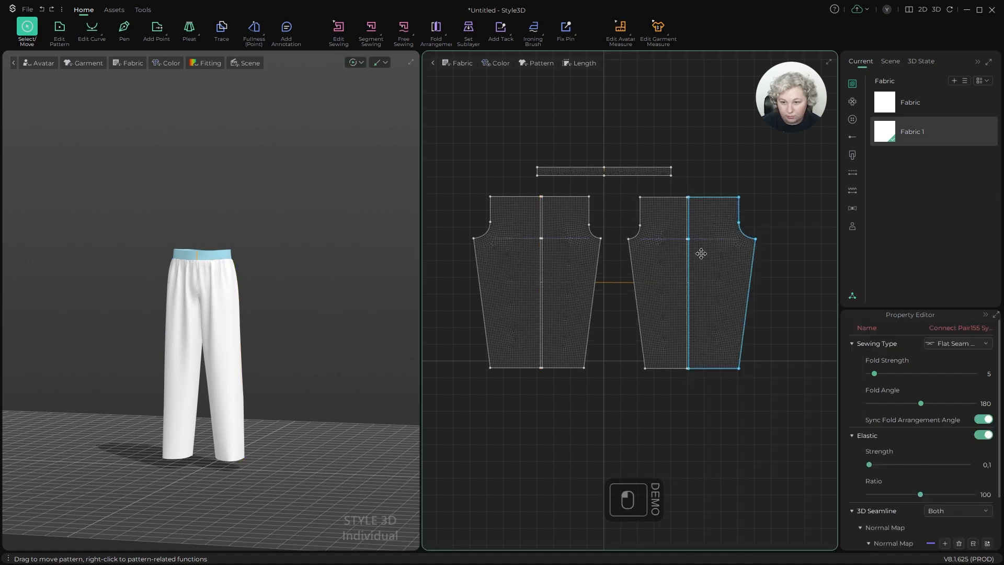
scroll(707, 236, "up", 3)
scroll(708, 237, "up", 2)
key("ctrl+z")
Step: Delete the points where the vertical side line crosses the horizontal crotch line on the leg pattern
key("z")
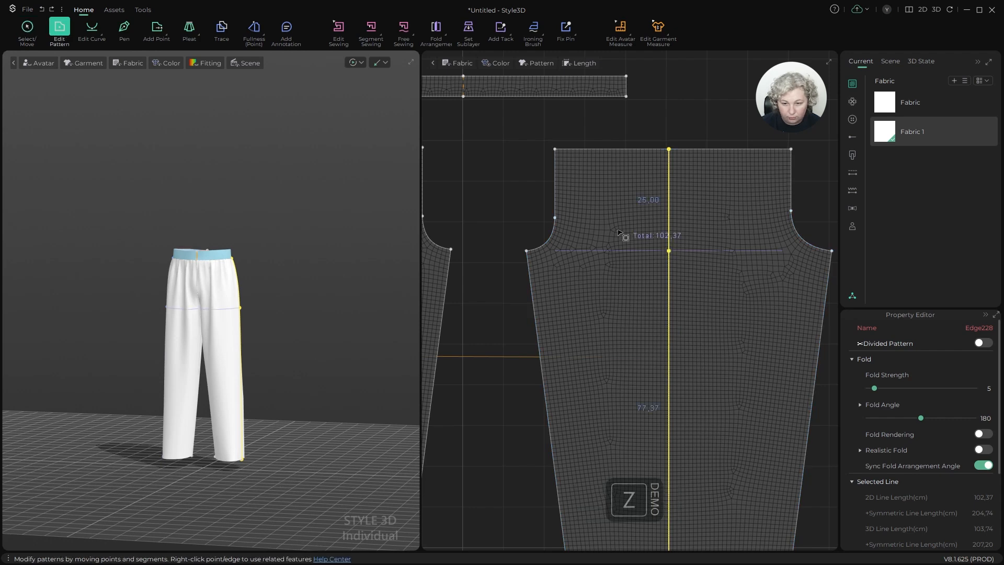
left_click(642, 241)
left_click_drag(640, 239, 722, 263)
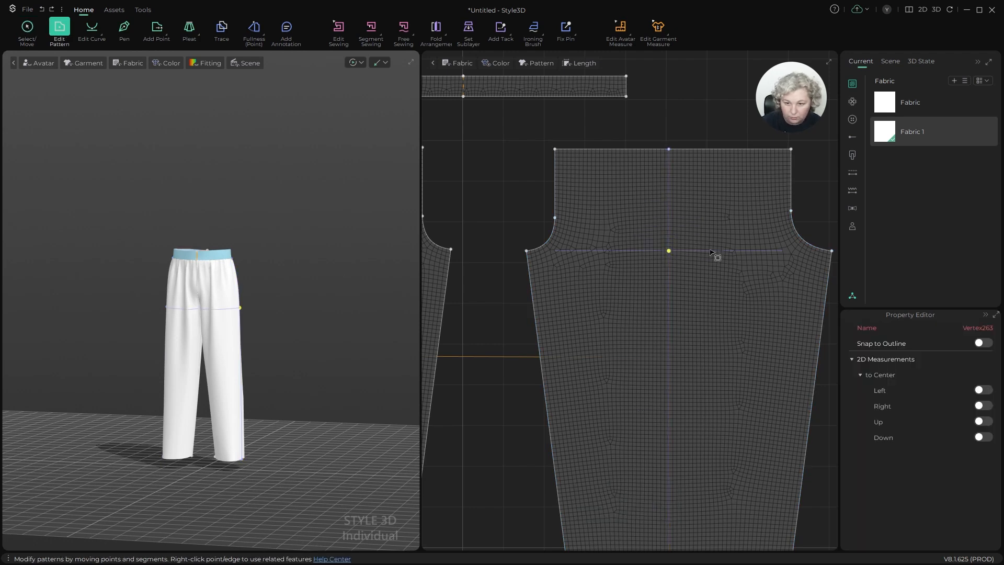
right_click(669, 253)
left_click(688, 277)
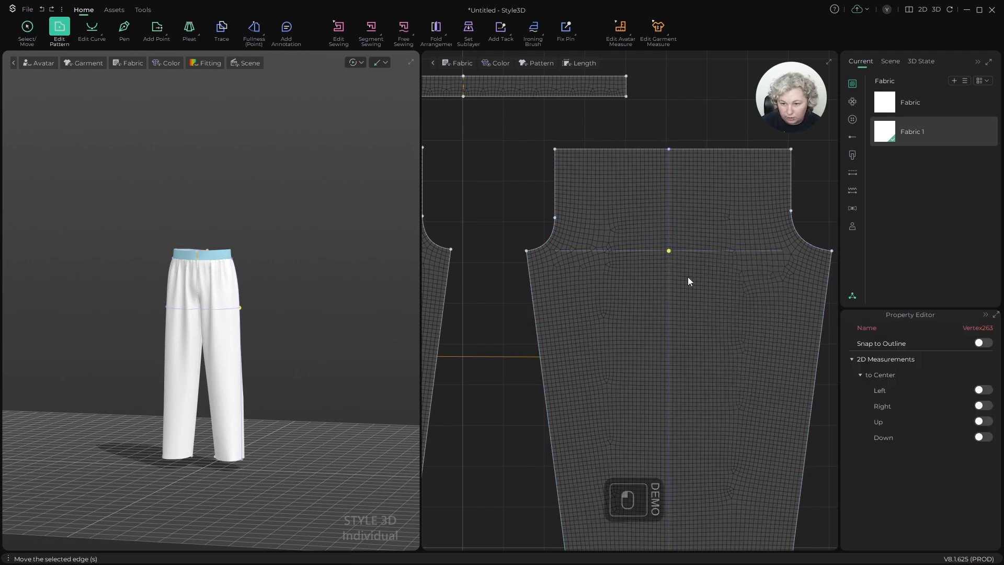
scroll(675, 249, "up", 2)
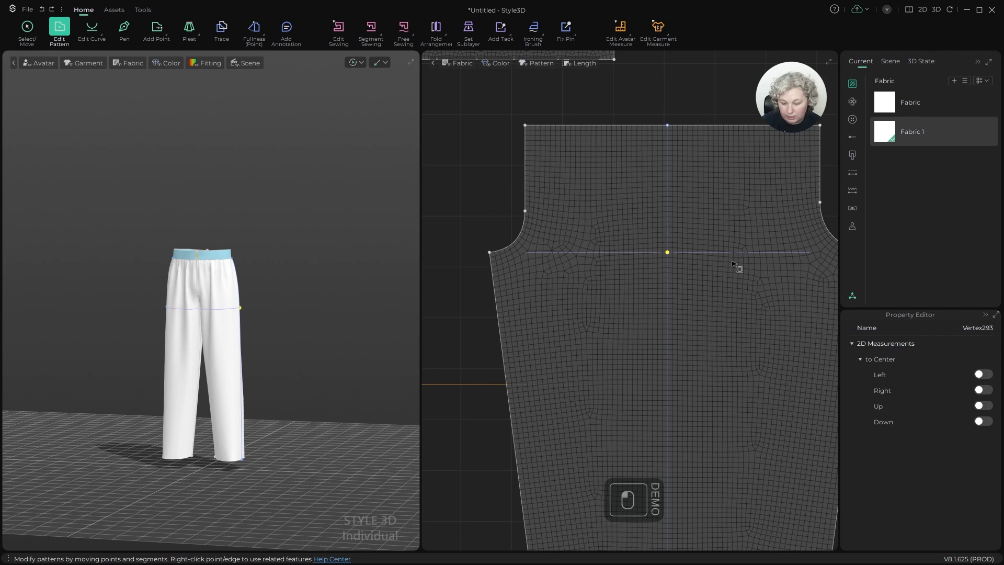
key("Delete")
Step: Split the leg pattern along the vertical side line with Cut and Sew and move the front and back pieces apart
key("a")
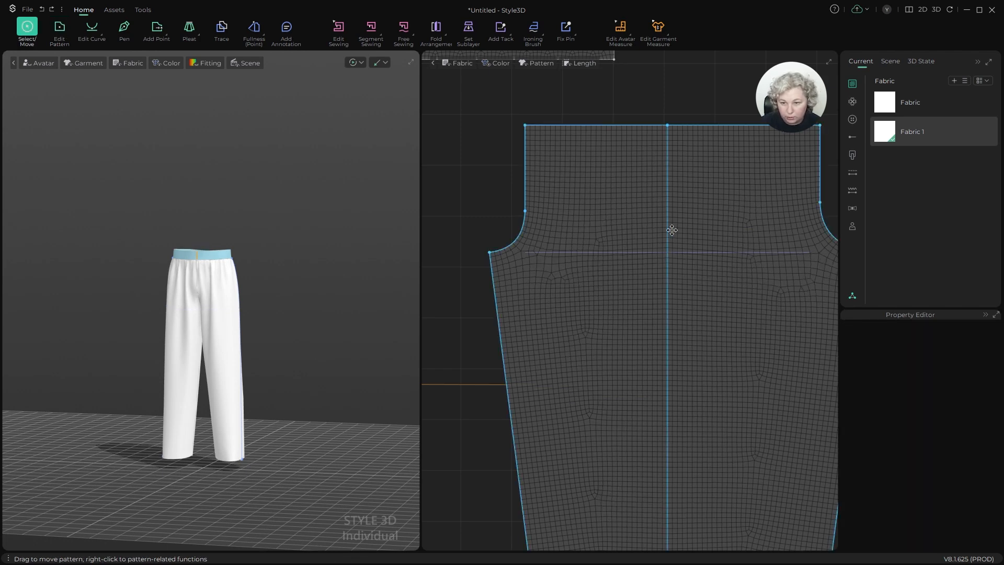
right_click(672, 230)
left_click(681, 270)
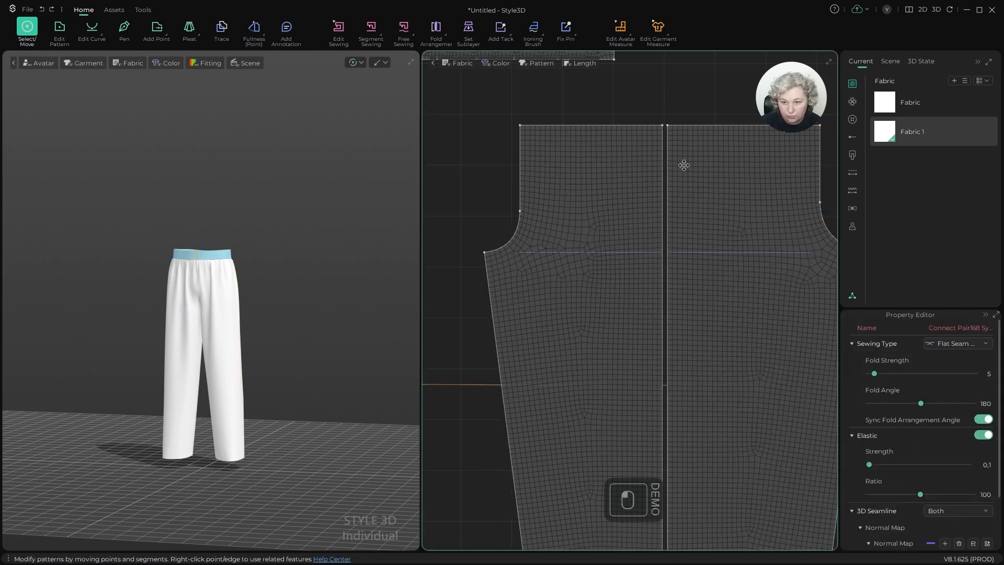
scroll(684, 166, "down", 5)
key("a")
left_click(711, 177)
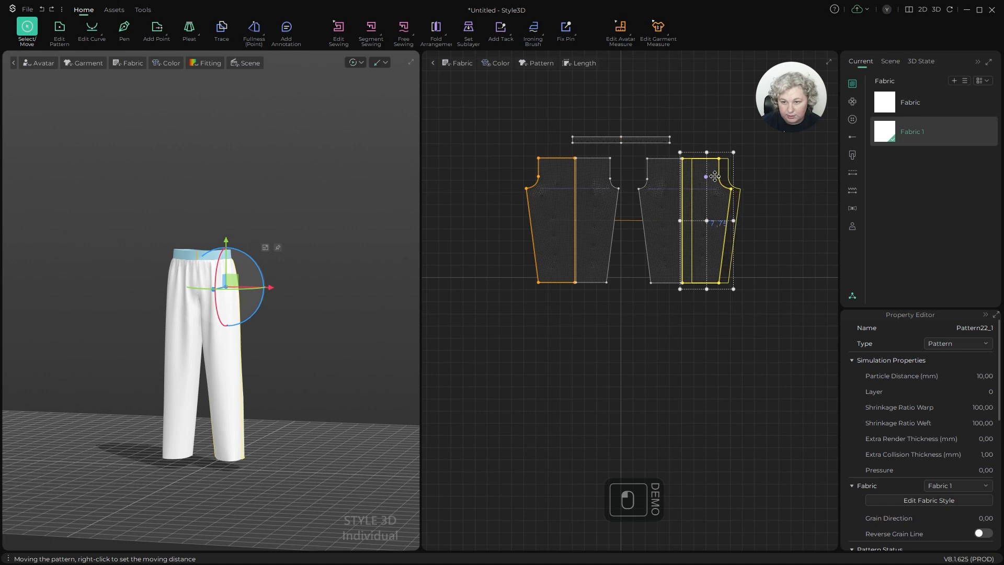
left_click_drag(715, 176, 713, 177)
left_click_drag(600, 188, 608, 188)
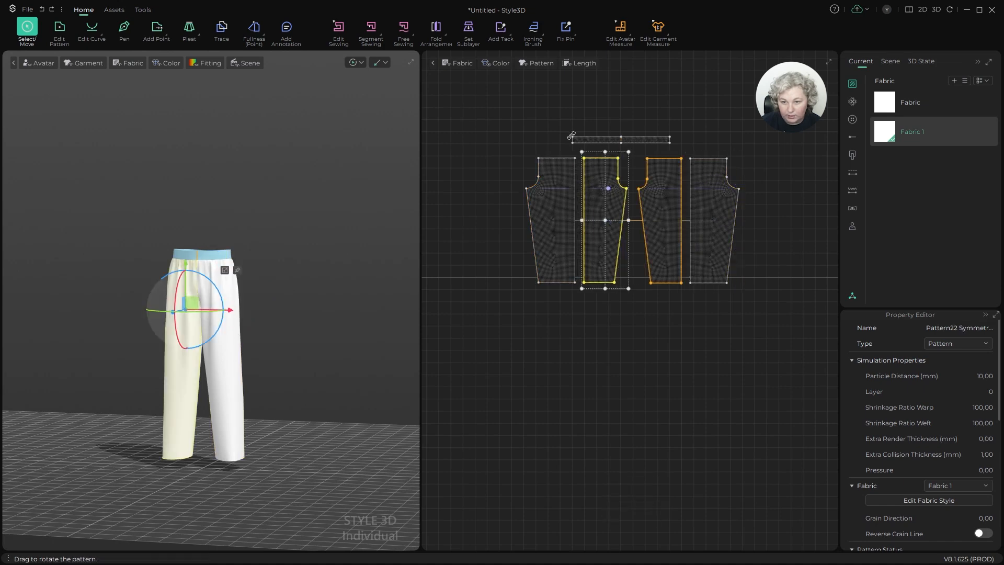
Step: Examine the trousers from the front and side, focusing on the waistband's height at the back
left_click(570, 132)
scroll(610, 162, "up", 5)
scroll(242, 313, "down", 2)
scroll(265, 304, "up", 5)
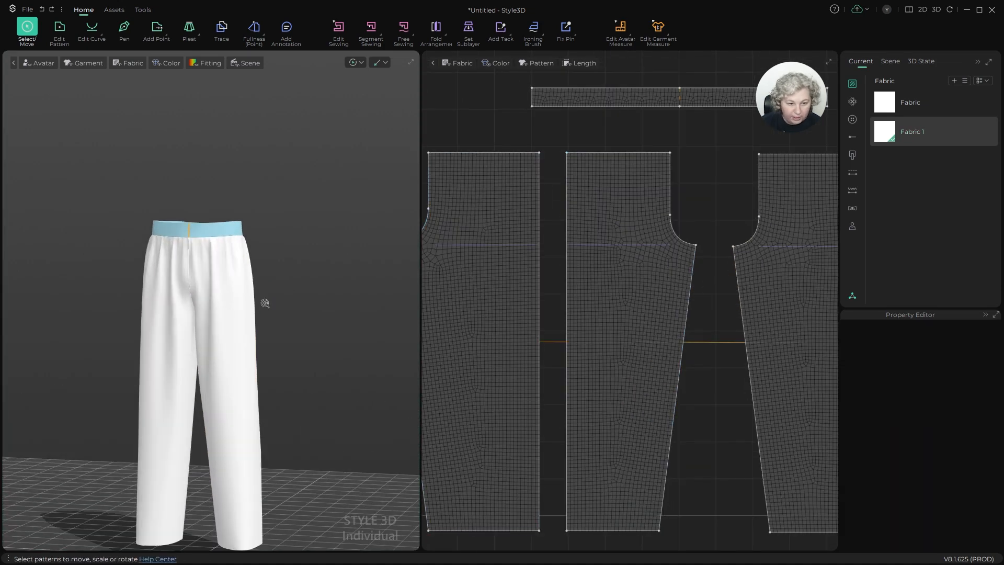
left_click_drag(315, 279, 258, 262, "alt")
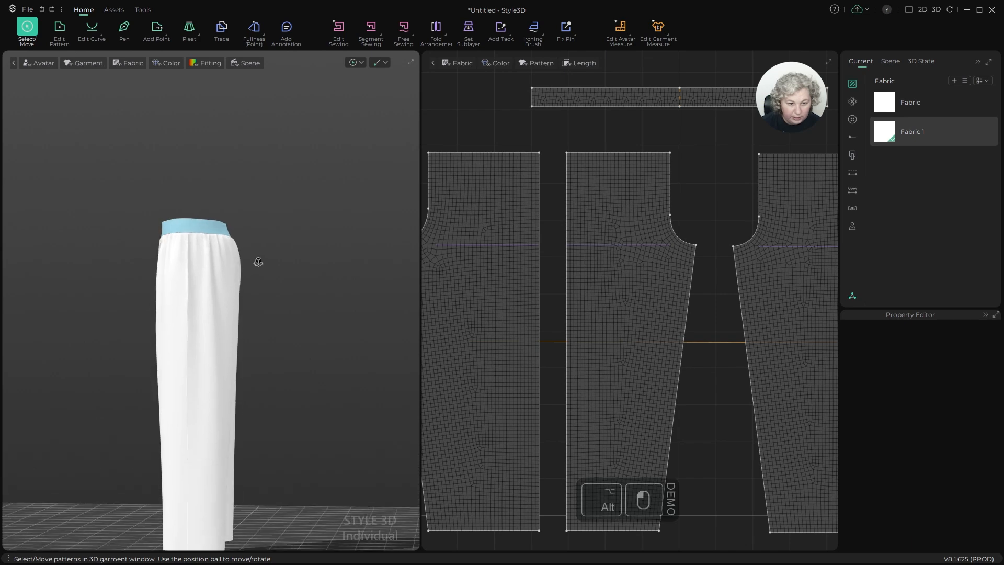
scroll(242, 269, "up", 5)
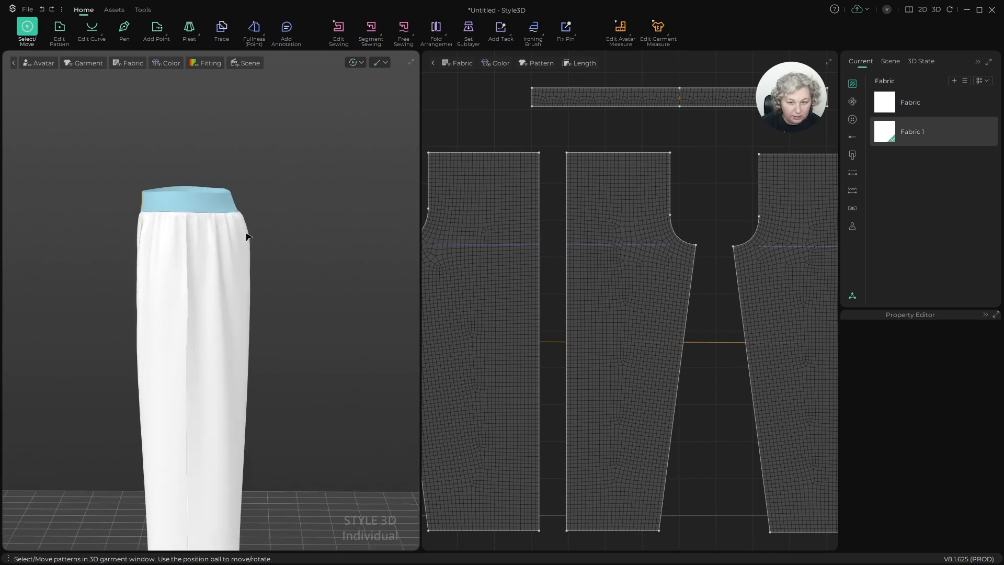
left_click_drag(286, 251, 247, 230, "alt")
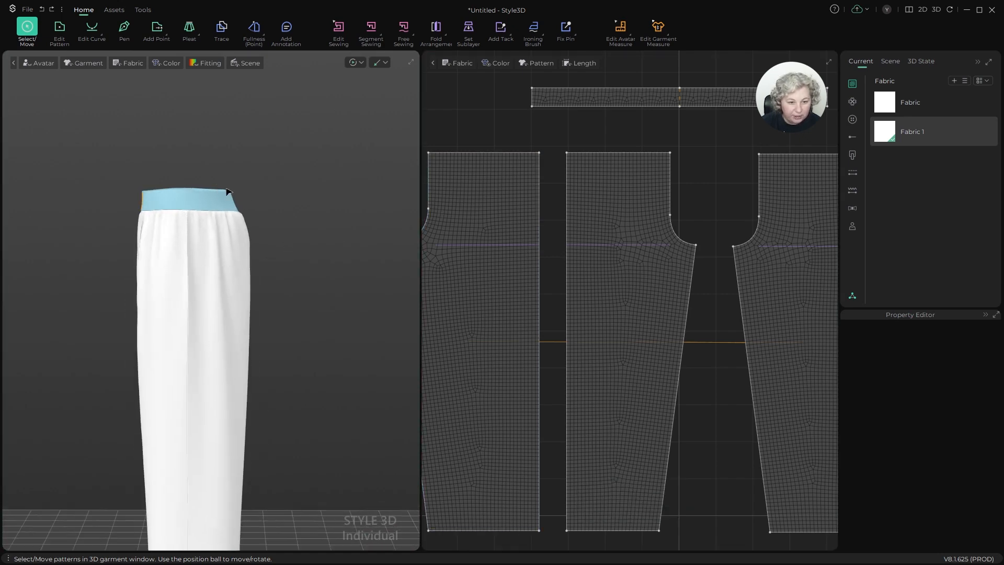
scroll(644, 235, "down", 4)
Step: Raise the centre-back waist point of the back leg pattern vertically by 3 cm
key("z")
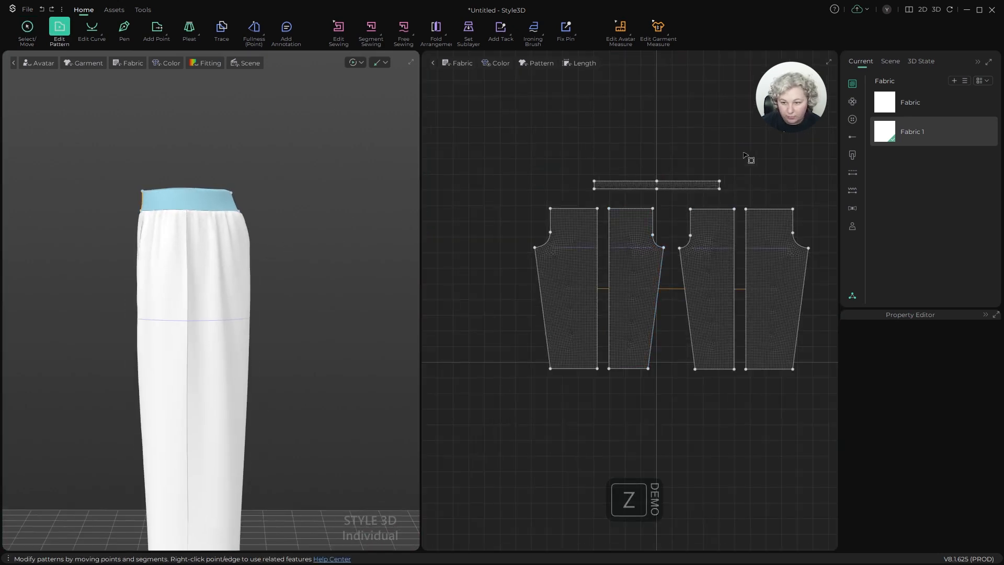
scroll(773, 223, "up", 4)
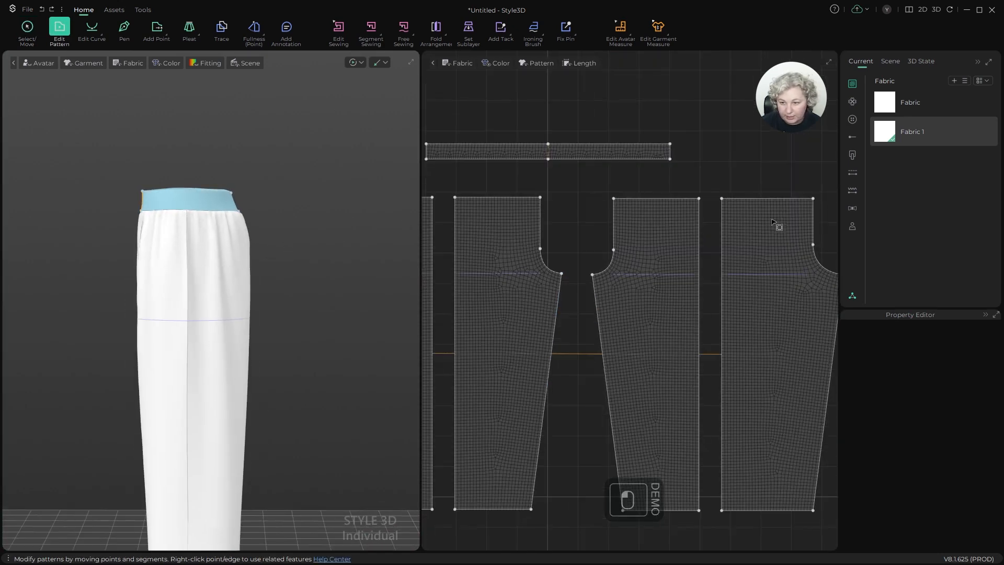
left_click(812, 198)
scroll(751, 220, "down", 4)
scroll(597, 214, "up", 5)
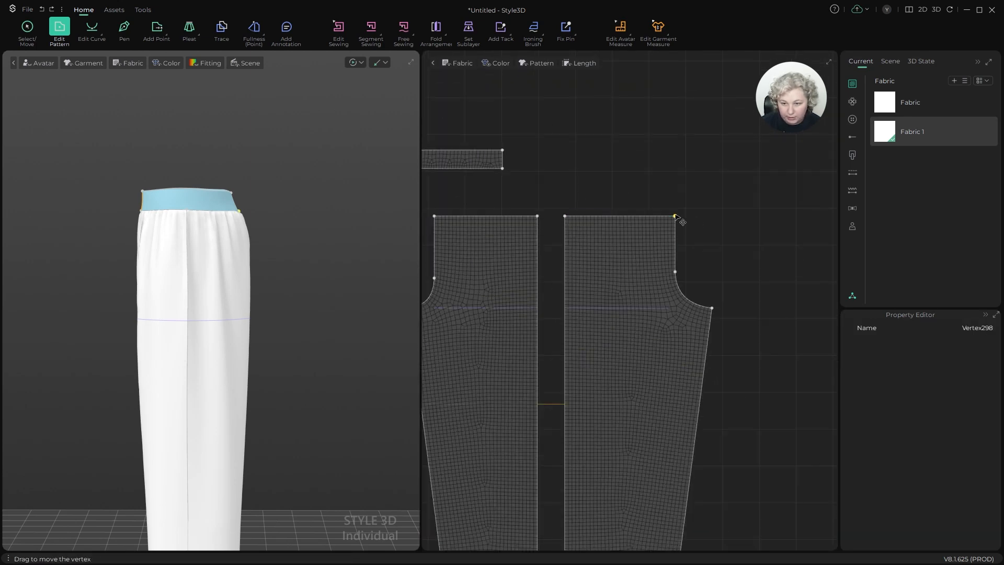
left_click(677, 227)
left_click(683, 216)
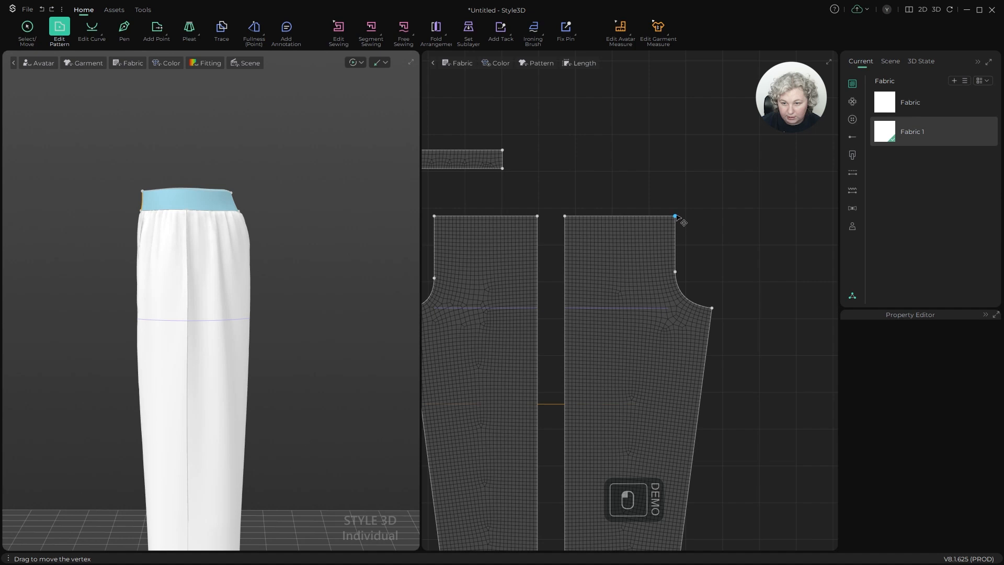
left_click_drag(675, 216, 677, 202, "shift")
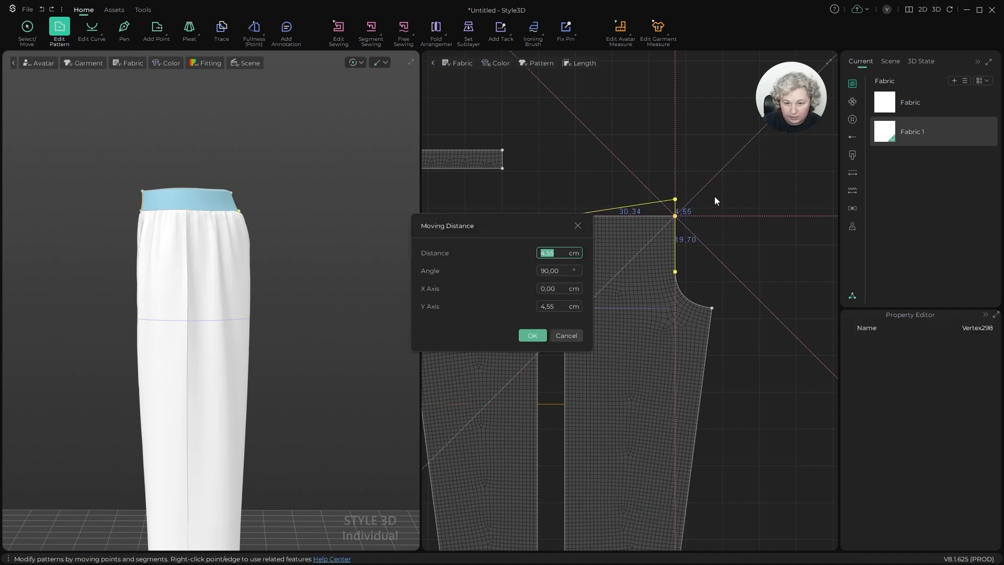
type("3")
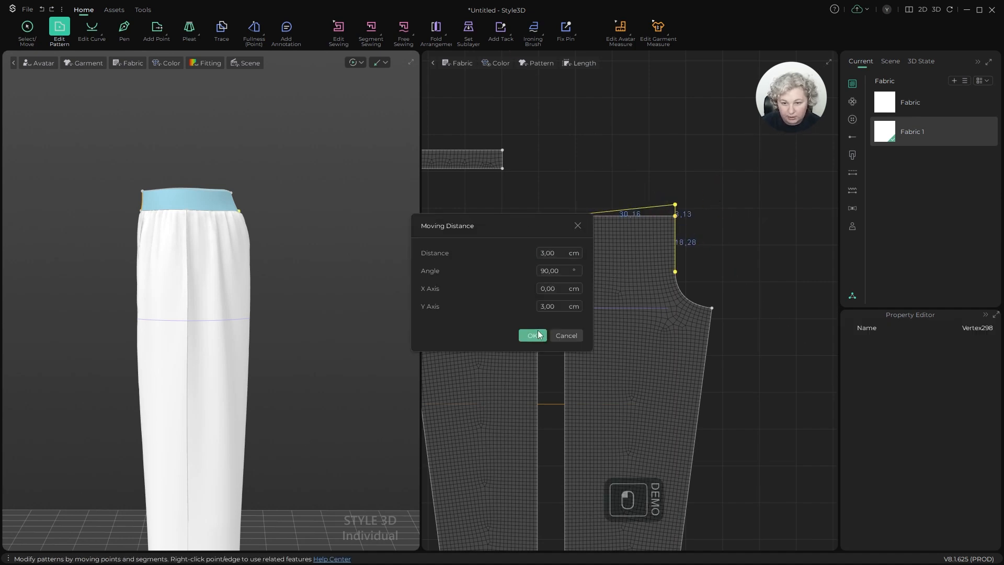
left_click(541, 334)
scroll(271, 214, "down", 2)
scroll(215, 209, "up", 3)
Step: Unfreeze the waistband and start the simulation, pulling the waistband fabric into place
key("a")
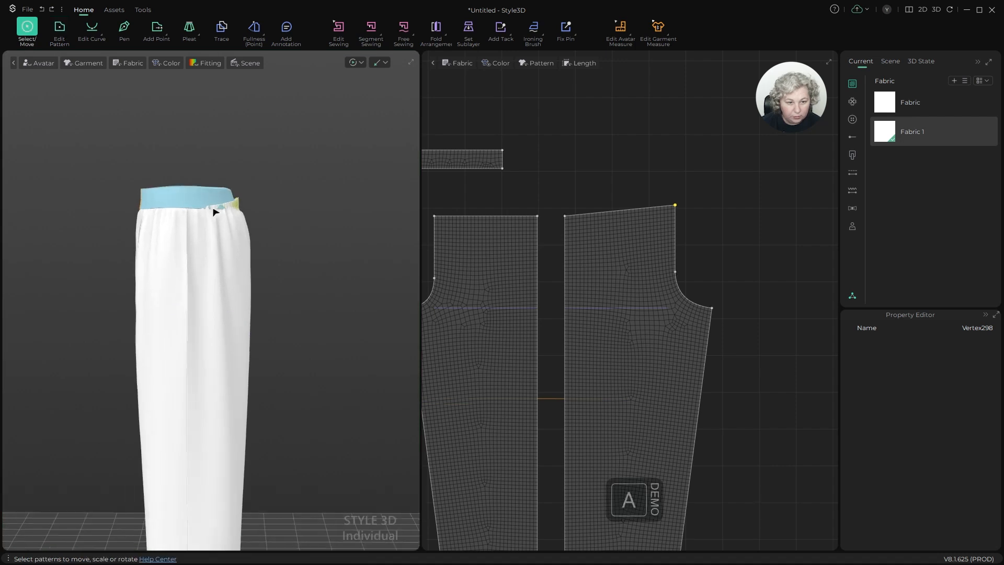
left_click(215, 172)
key("ctrl+k")
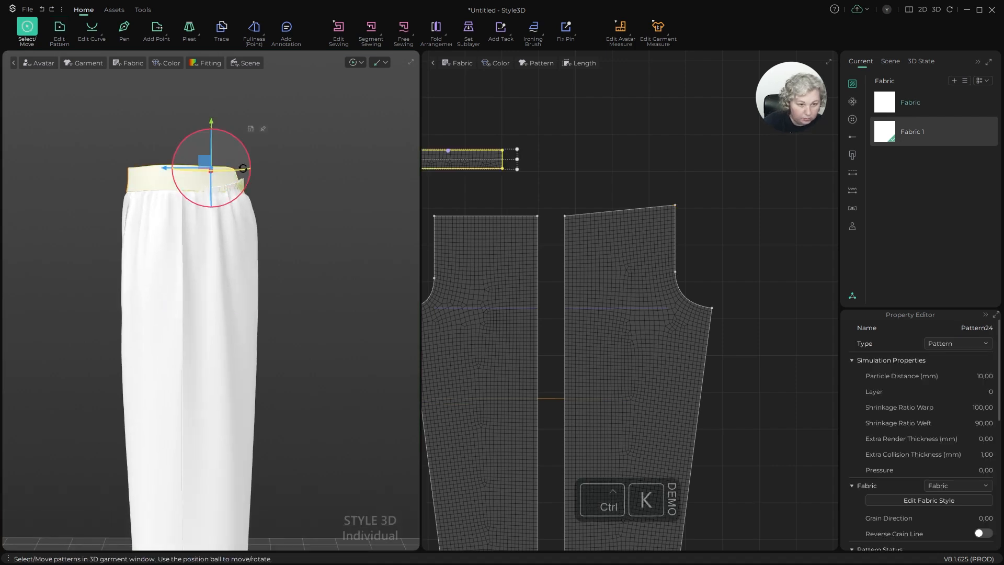
key("space")
left_click_drag(205, 157, 230, 163)
Step: Tug the waistband and the front and back leg pieces from several sides during simulation to settle the trousers
left_click_drag(266, 214, 167, 217, "alt")
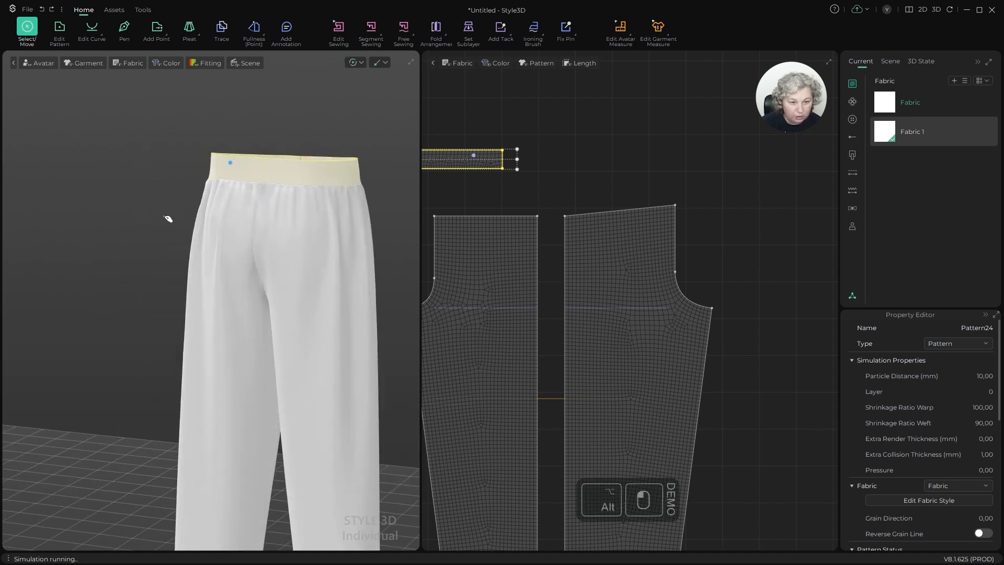
left_click(357, 177)
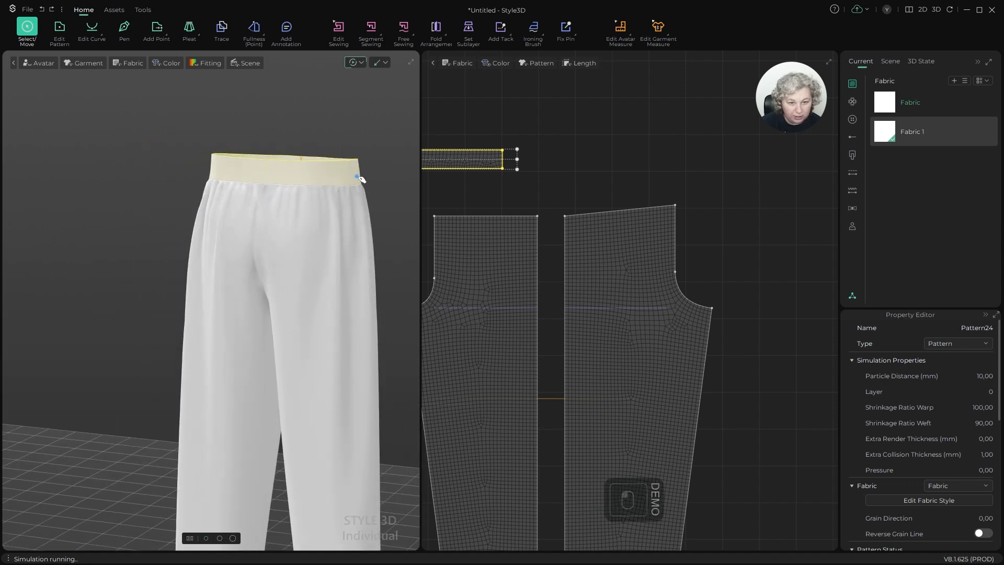
left_click_drag(260, 195, 358, 170, "alt")
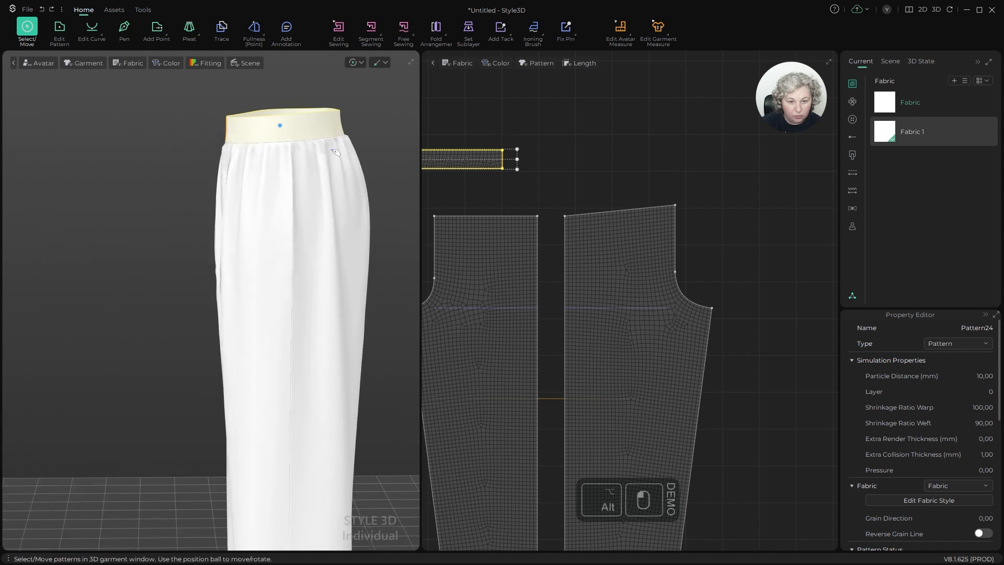
left_click(355, 168)
left_click_drag(241, 201, 314, 216, "alt")
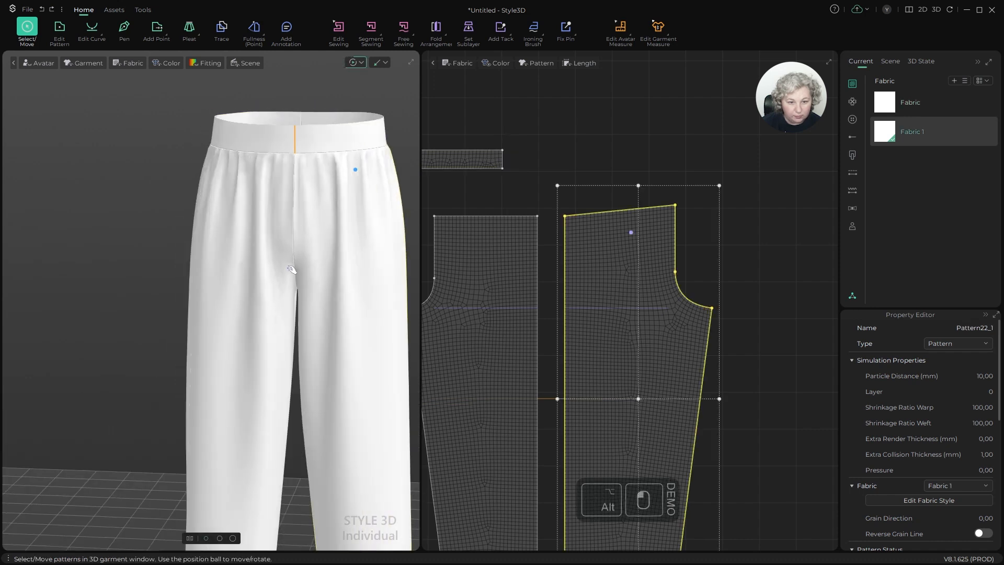
left_click(292, 271)
left_click_drag(294, 274, 359, 240, "alt")
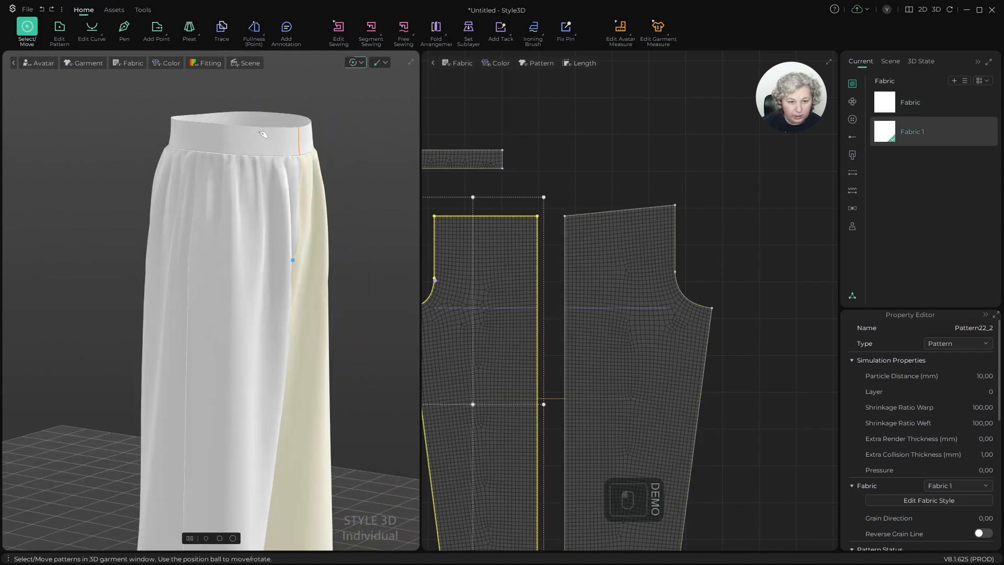
left_click(220, 132)
scroll(222, 134, "down", 4)
left_click_drag(276, 239, 251, 245, "alt")
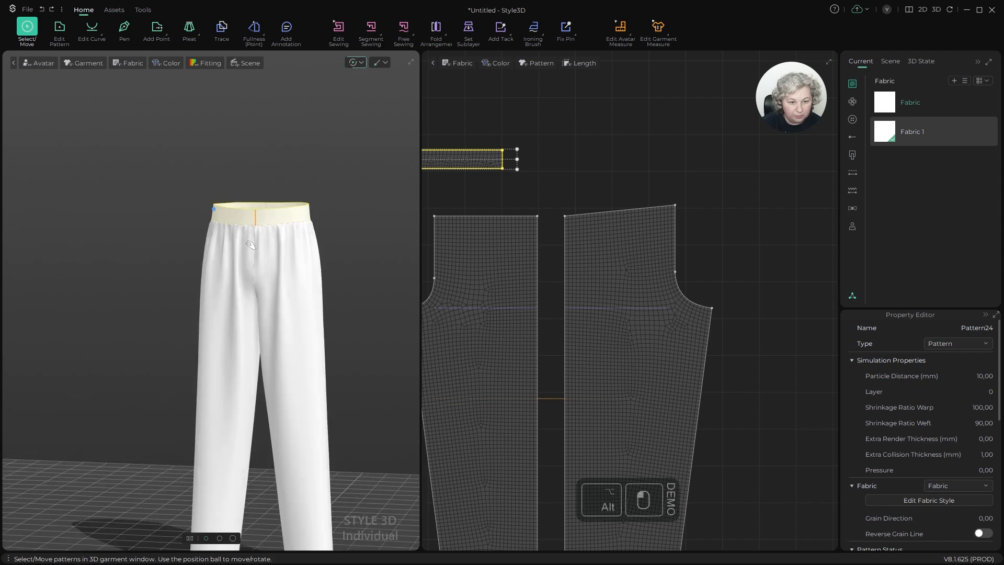
right_click_drag(252, 246, 267, 147, "alt")
scroll(267, 150, "down", 4)
left_click_drag(293, 195, 326, 231, "alt")
Step: Set the front leg pattern's hem length to 20 cm, applying the change in the End direction at the inseam
scroll(593, 241, "down", 8)
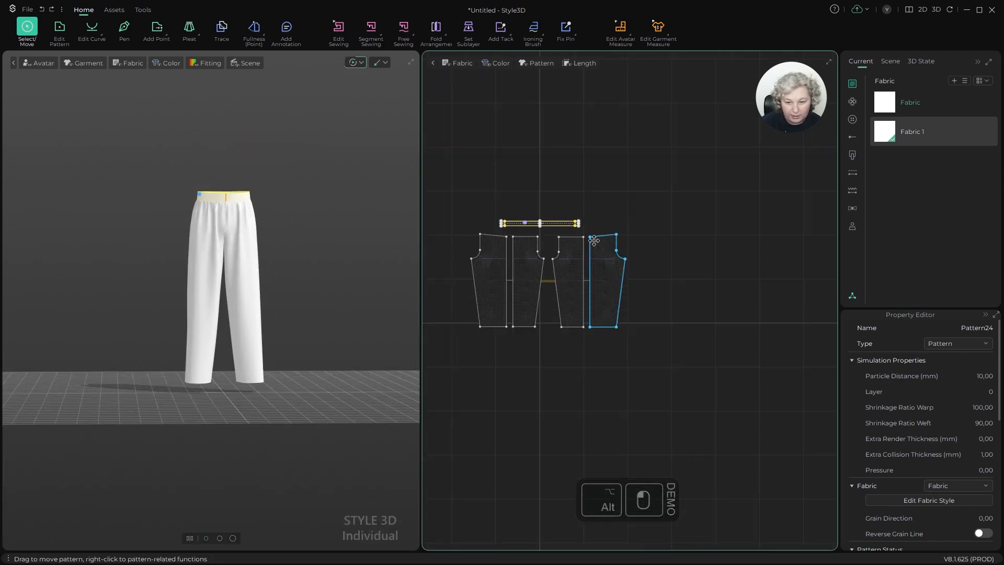
scroll(607, 337, "up", 2)
scroll(606, 337, "up", 3)
key("z")
left_click(536, 320)
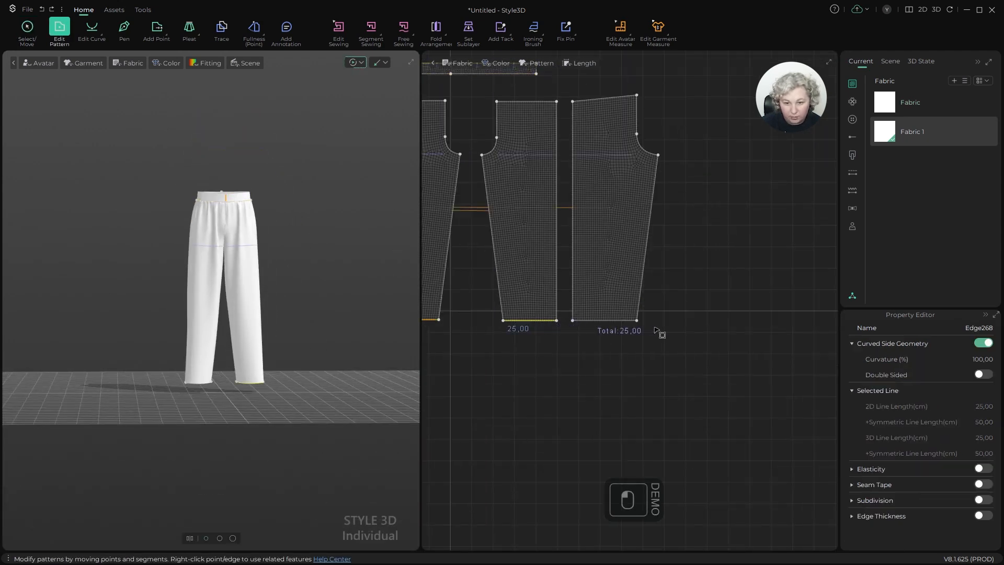
key("q")
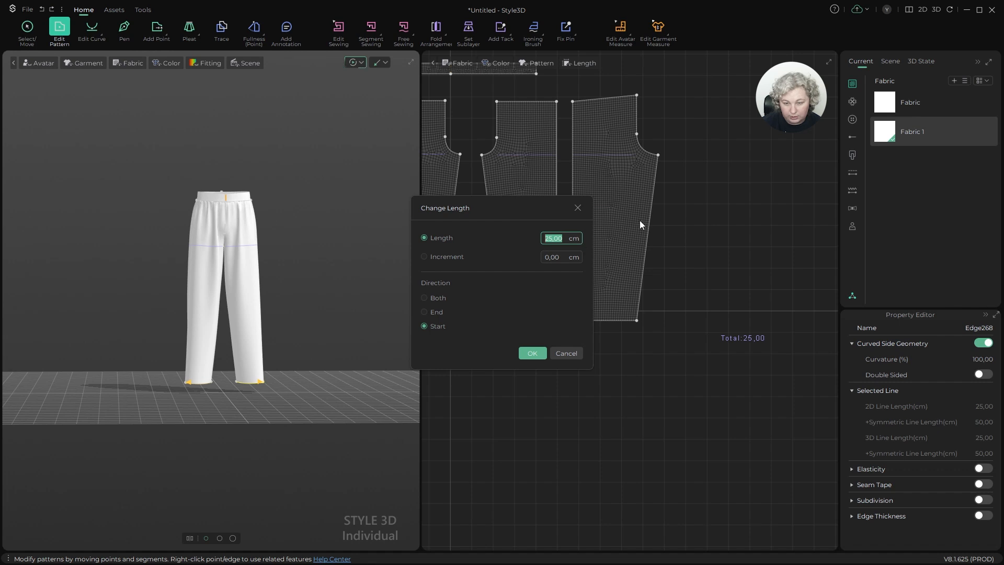
type("20")
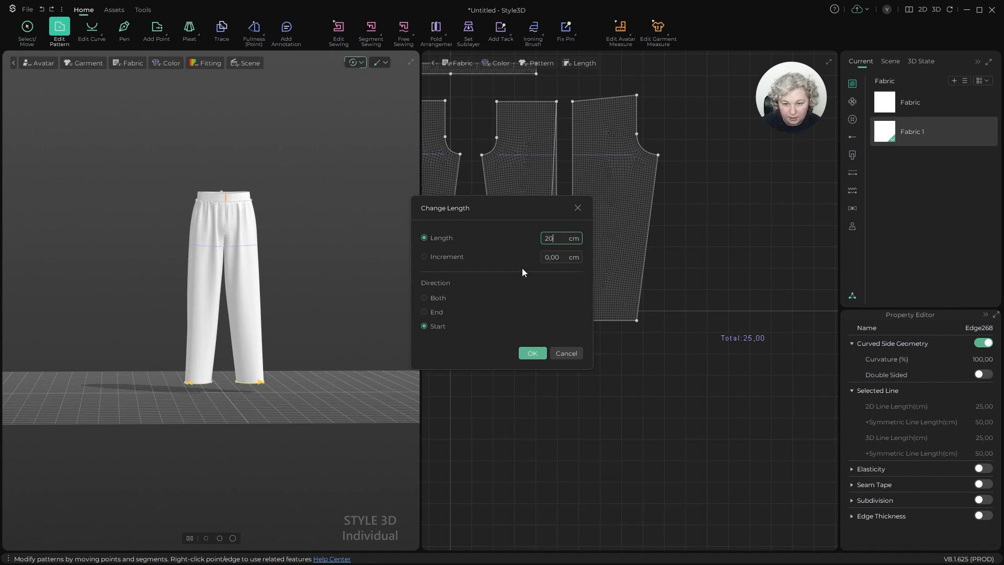
left_click_drag(545, 202, 710, 419)
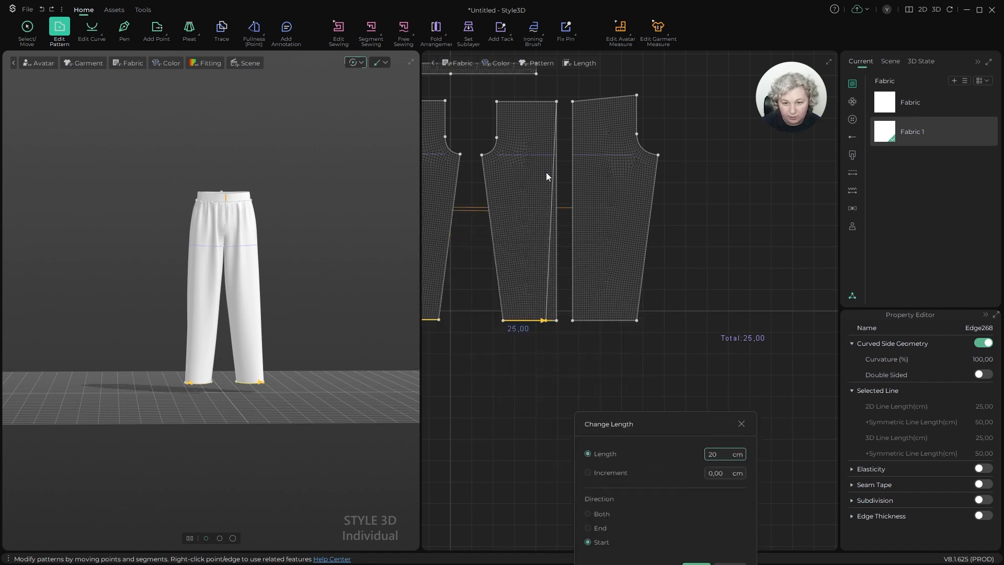
left_click_drag(632, 424, 636, 302)
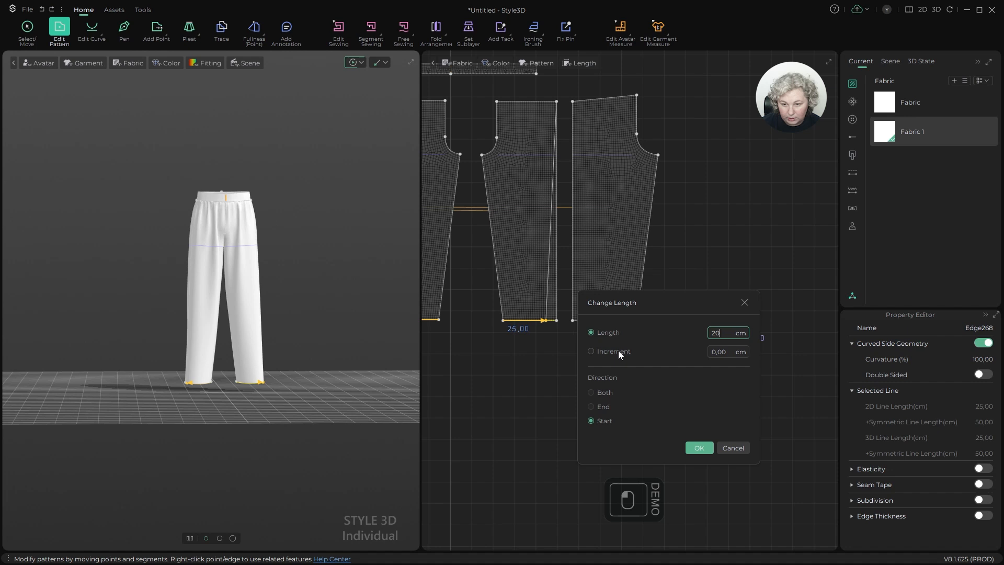
left_click(600, 406)
left_click(701, 448)
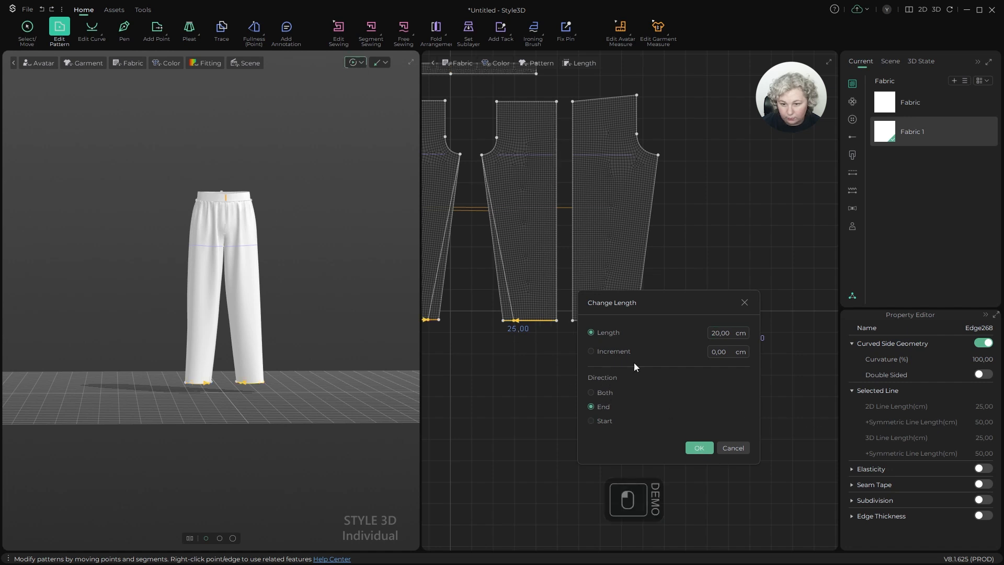
Step: Set the back leg pattern's hem length to 25 cm, applying the change in the Start direction at the inseam
scroll(600, 320, "up", 3)
key("z")
left_click(599, 321)
type("q")
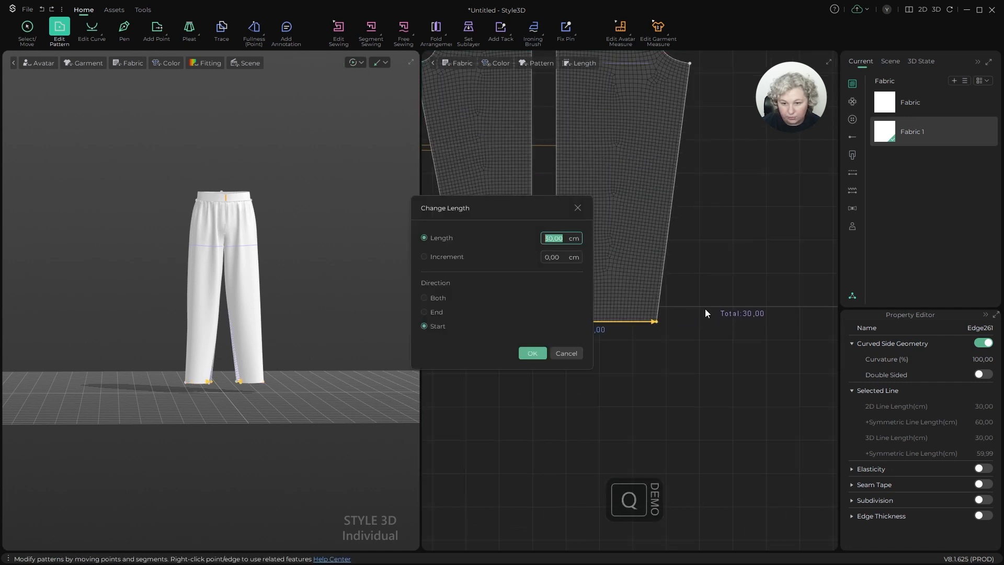
type("25")
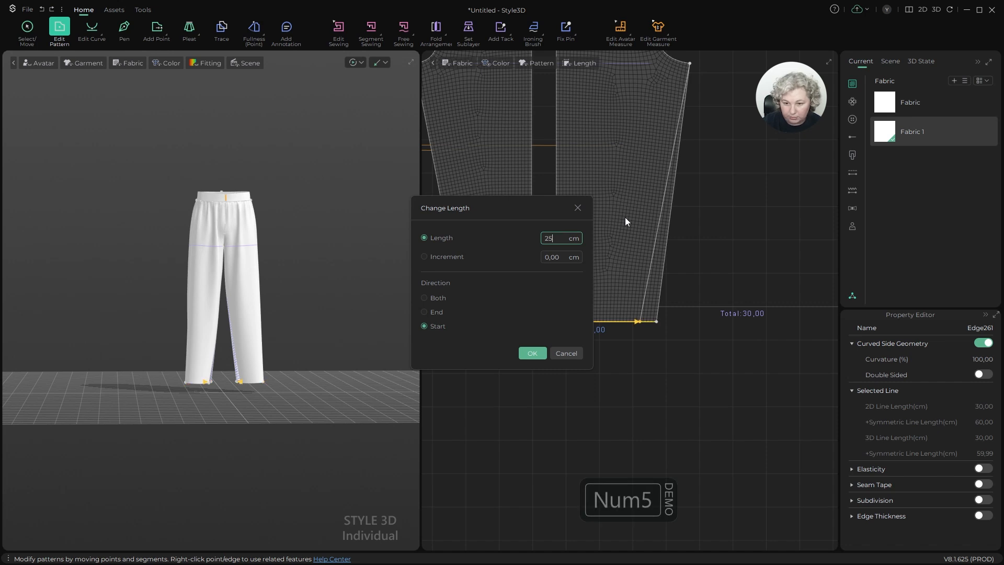
key("Return")
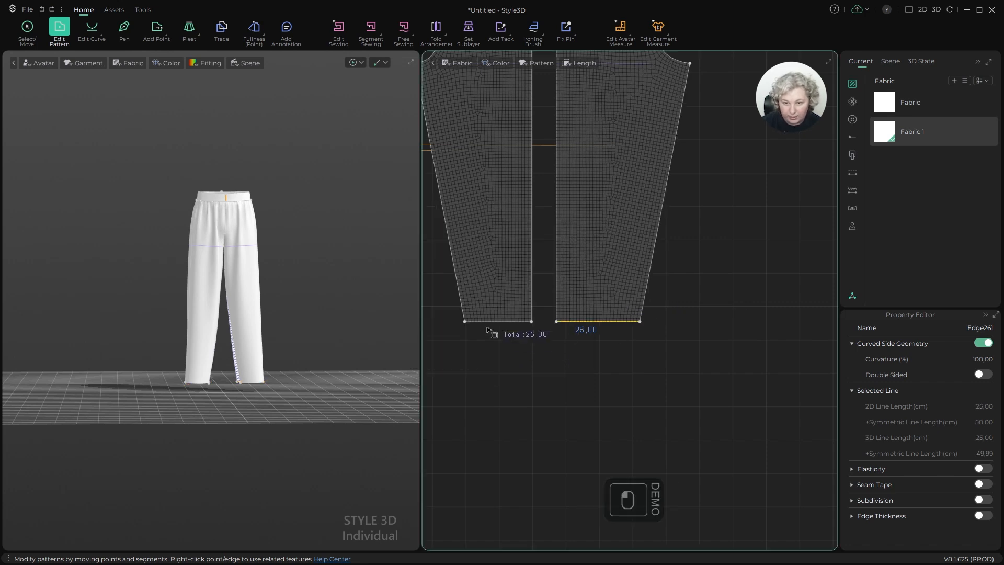
Step: Simulate the trousers with the narrowed hems and inspect the drape at an angle
scroll(313, 293, "up", 5)
key("space")
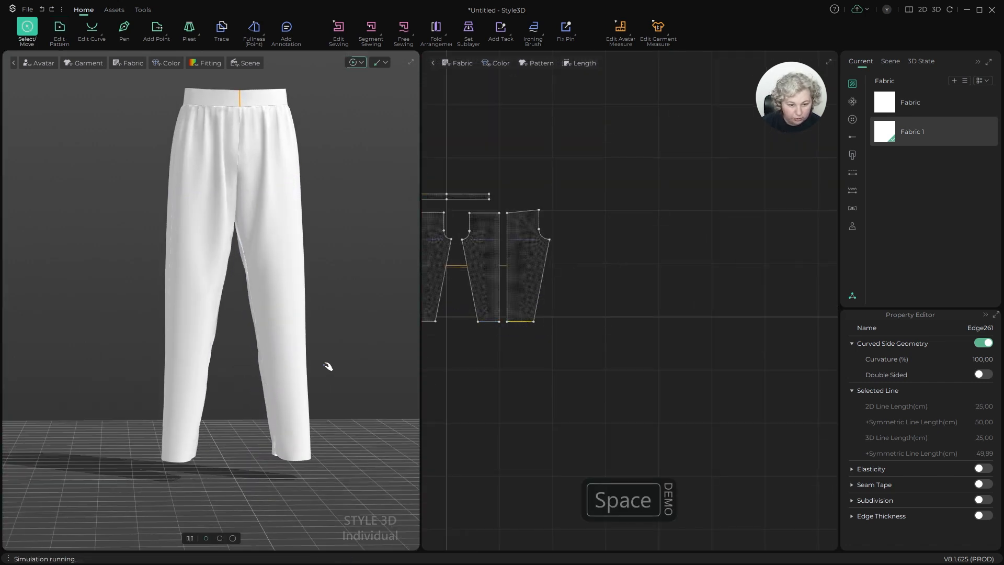
scroll(325, 365, "down", 3)
left_click_drag(353, 365, 394, 332, "alt")
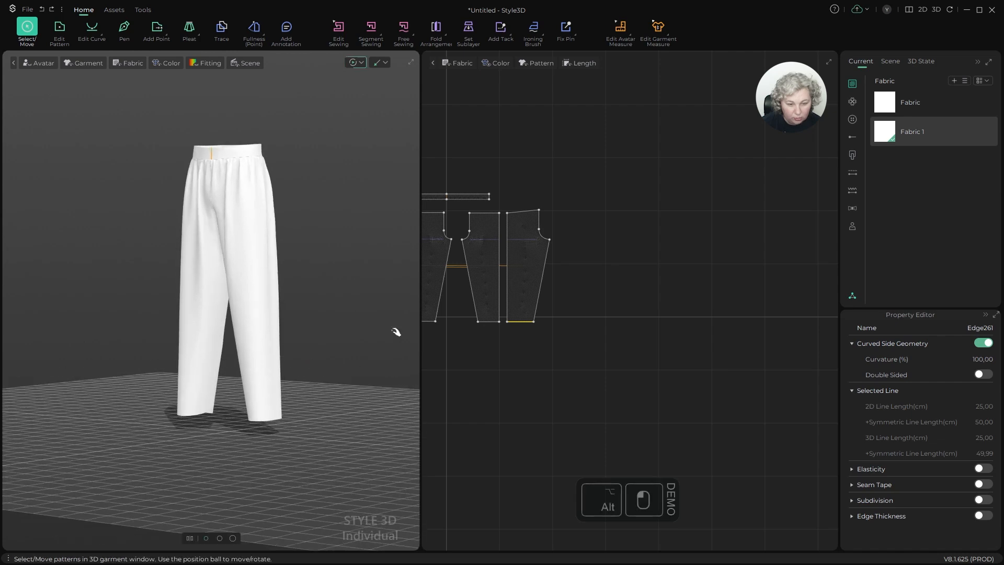
Step: Set the back leg pattern's inseam length to 80 cm in the Start direction, at the hem
scroll(549, 283, "up", 5)
key("z")
left_click(546, 250)
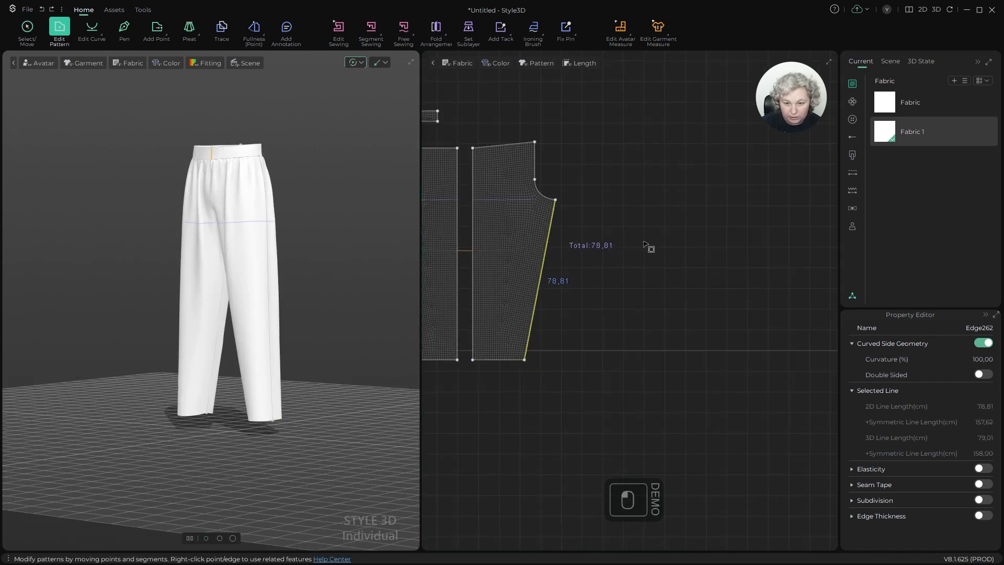
scroll(554, 246, "down", 3)
scroll(555, 242, "up", 2)
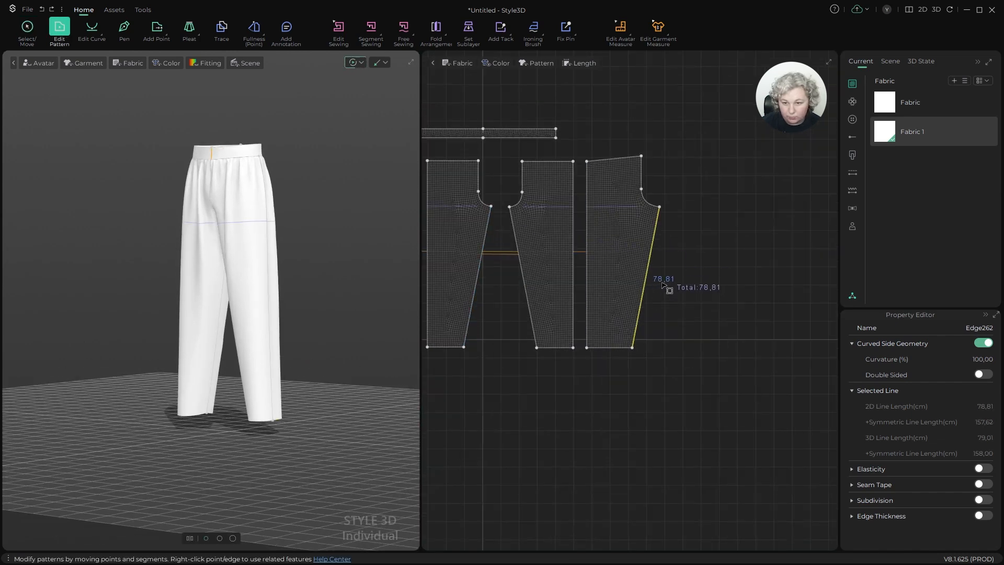
key("q")
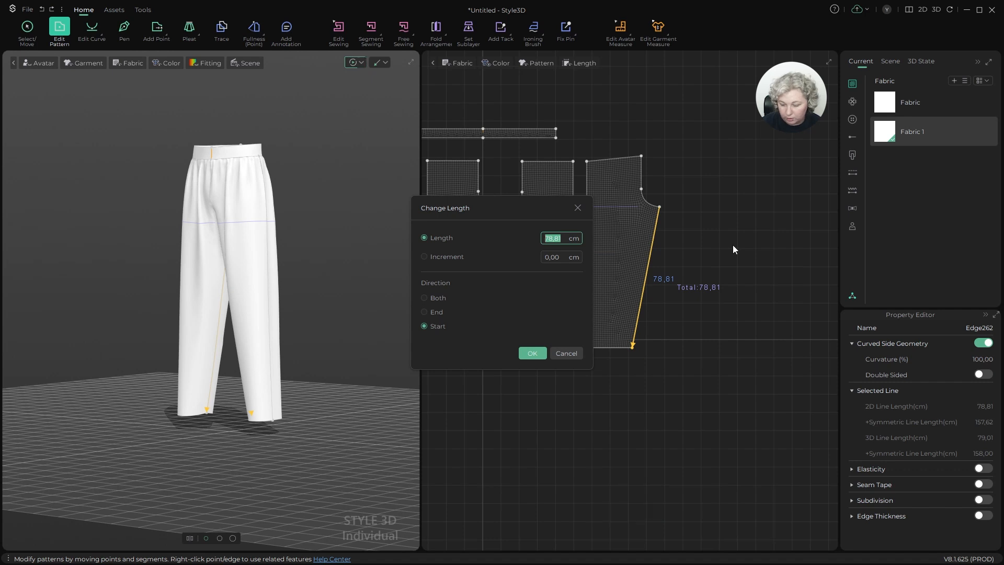
type("80")
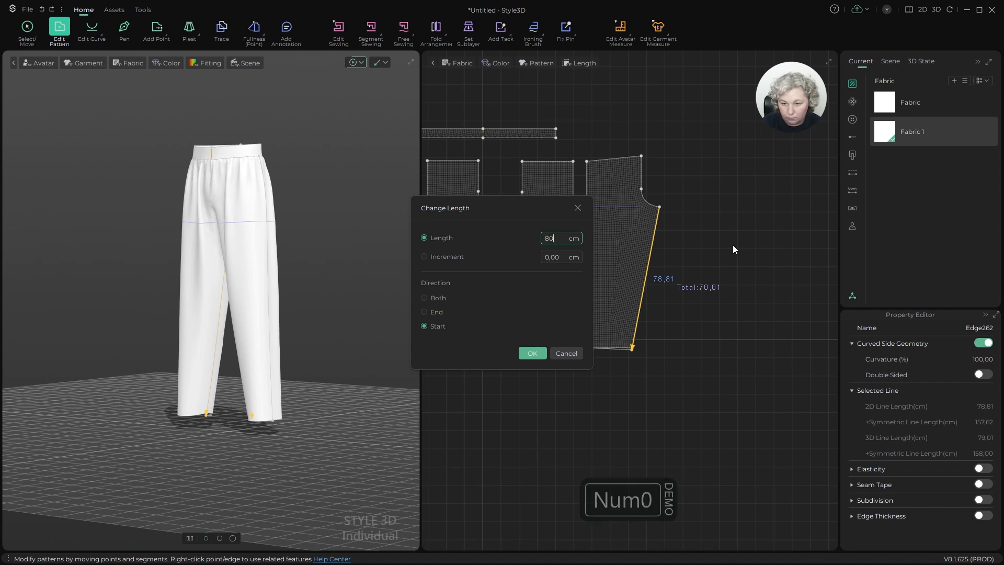
left_click(532, 353)
Step: Set the front leg pattern's inseam length to 80 cm, applying the change in the Start direction at the hem
scroll(532, 319, "up", 2)
left_click(522, 256)
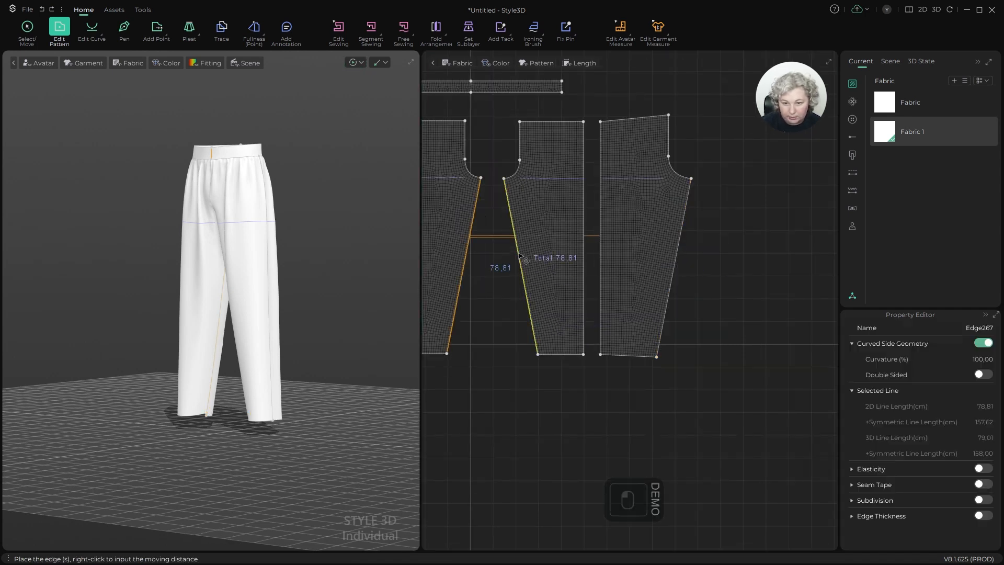
key("q")
left_click_drag(526, 206, 352, 265)
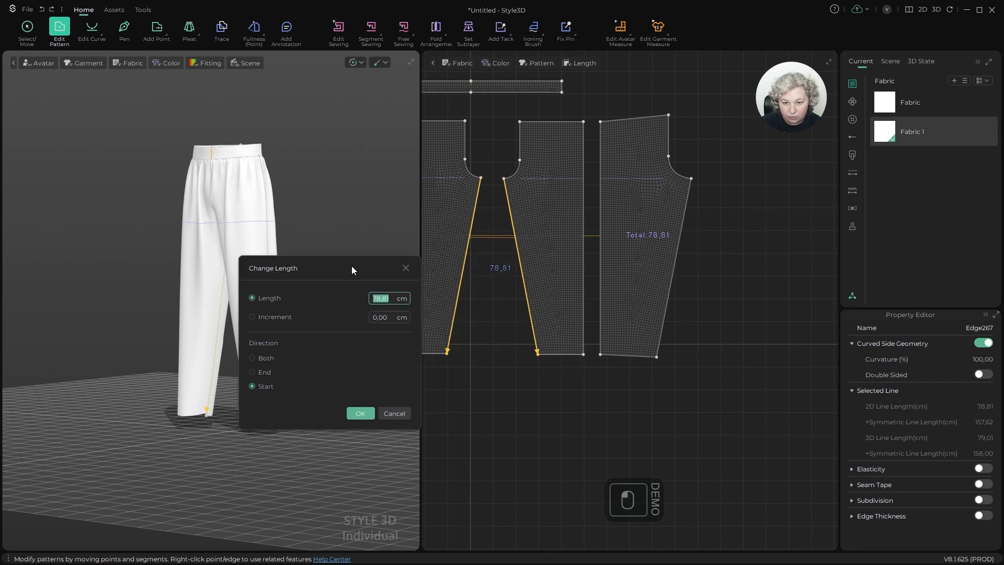
key("ctrl+a")
type("80")
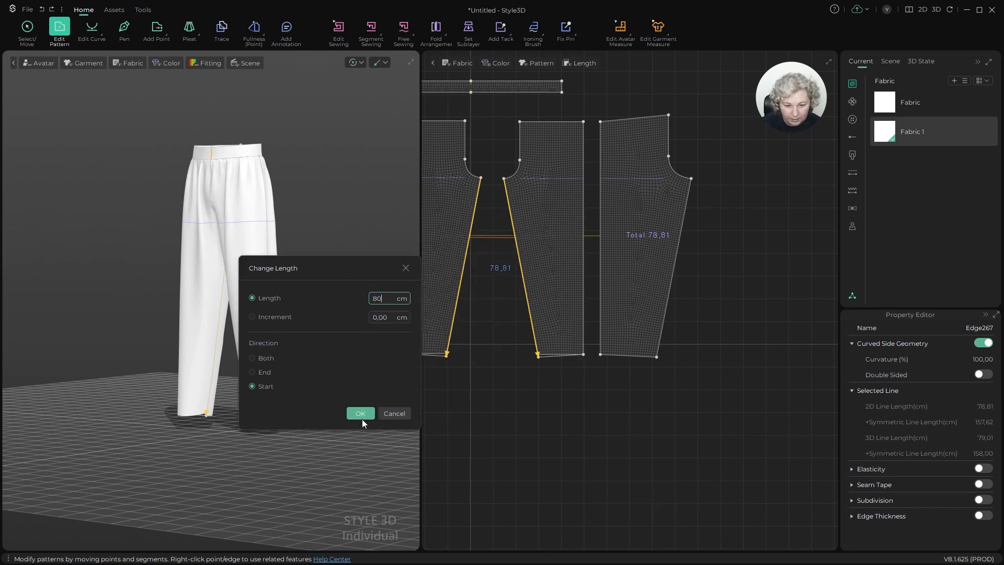
key("Return")
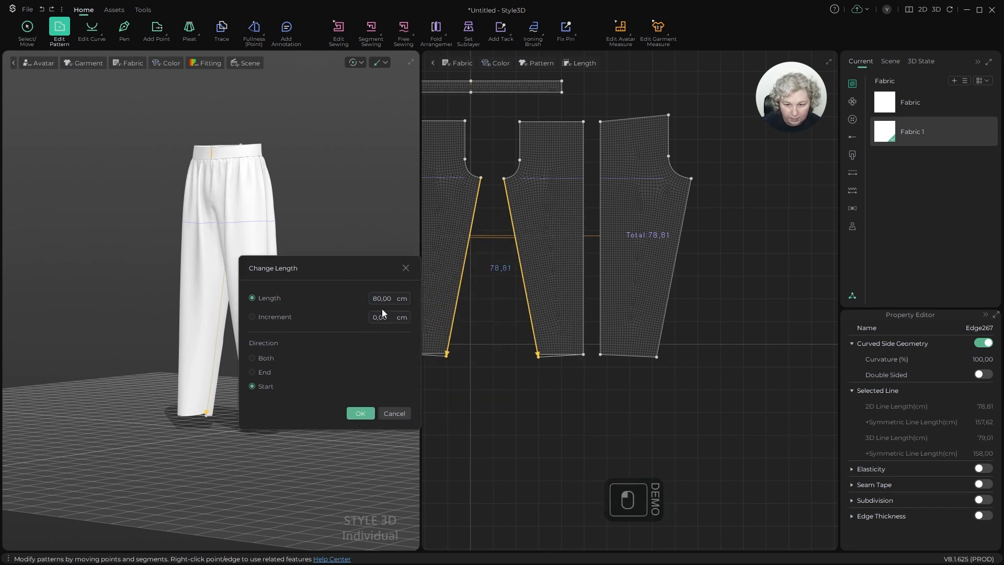
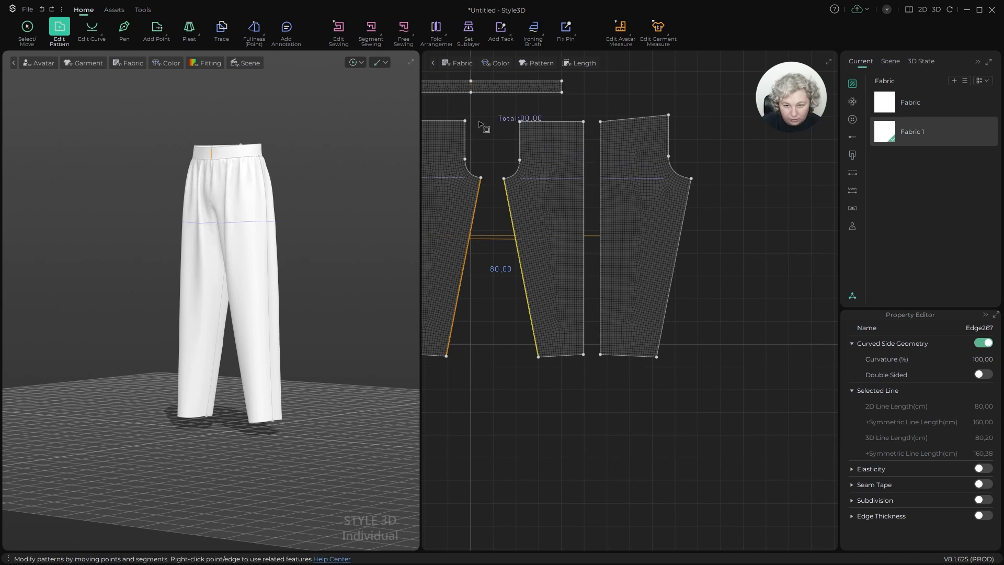
Step: Simulate the trousers with the matched inseams and inspect the hems and drape from the front and side
key("space")
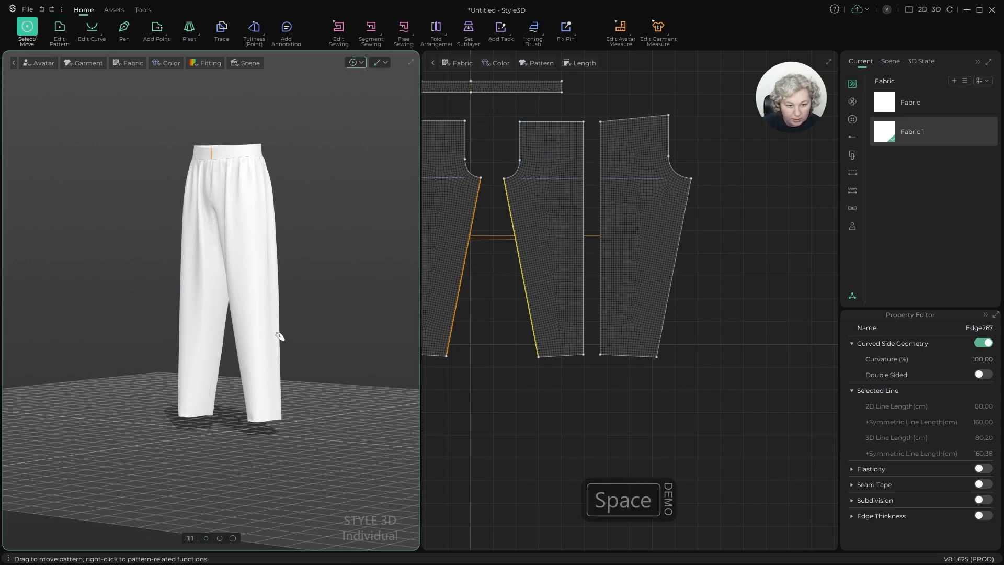
scroll(281, 336, "up", 4)
left_click_drag(283, 338, 336, 511, "alt")
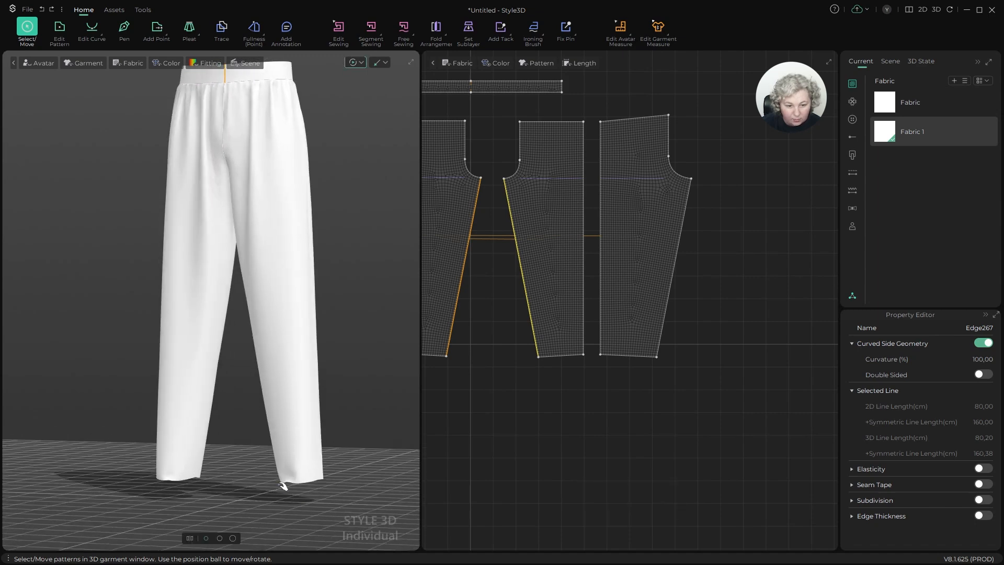
mouse_move(282, 485)
left_mouse_down("alt")
mouse_move(258, 472)
mouse_move(287, 481)
left_mouse_up("alt")
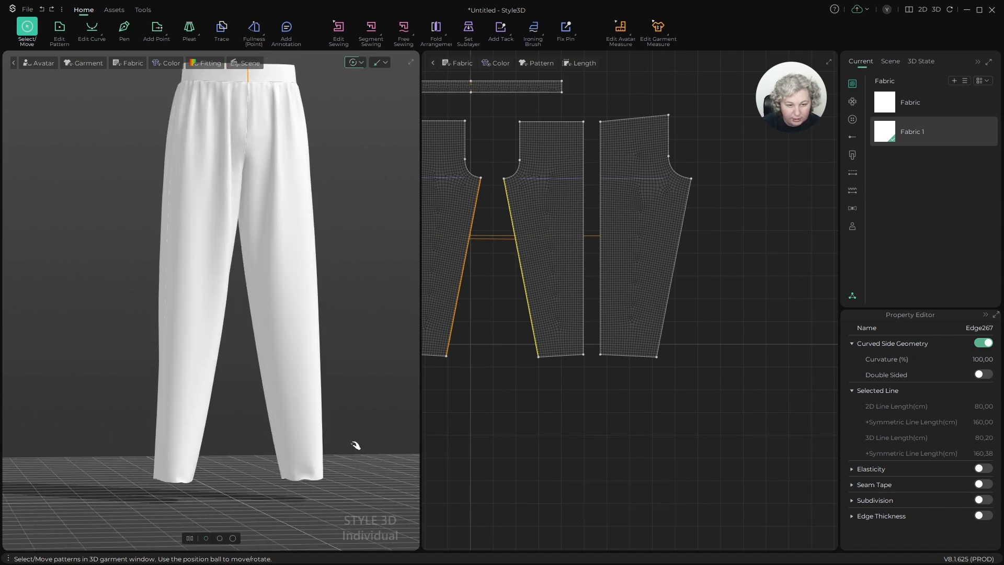
left_click_drag(356, 445, 236, 451, "alt")
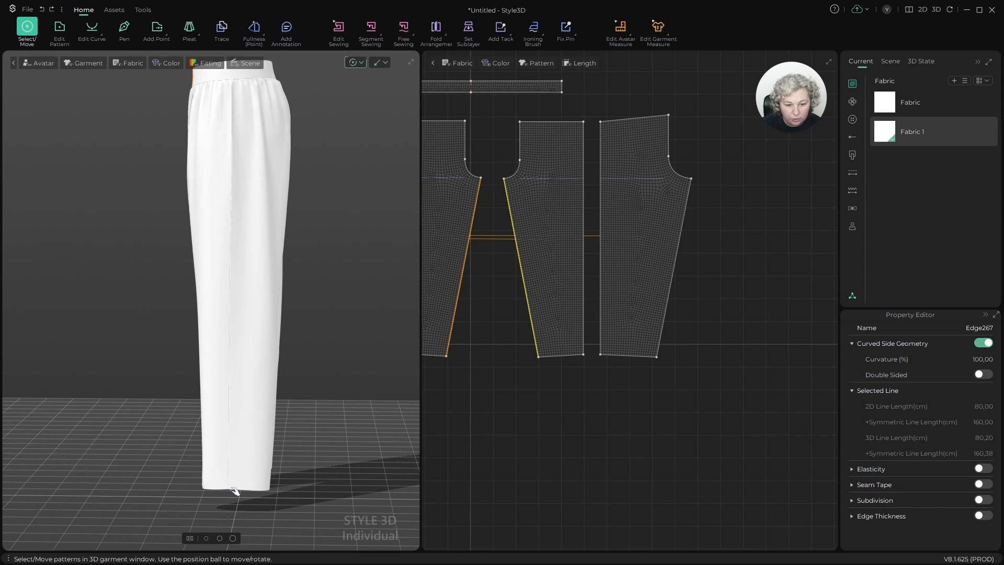
left_click_drag(270, 480, 320, 411, "alt")
scroll(252, 409, "down", 5)
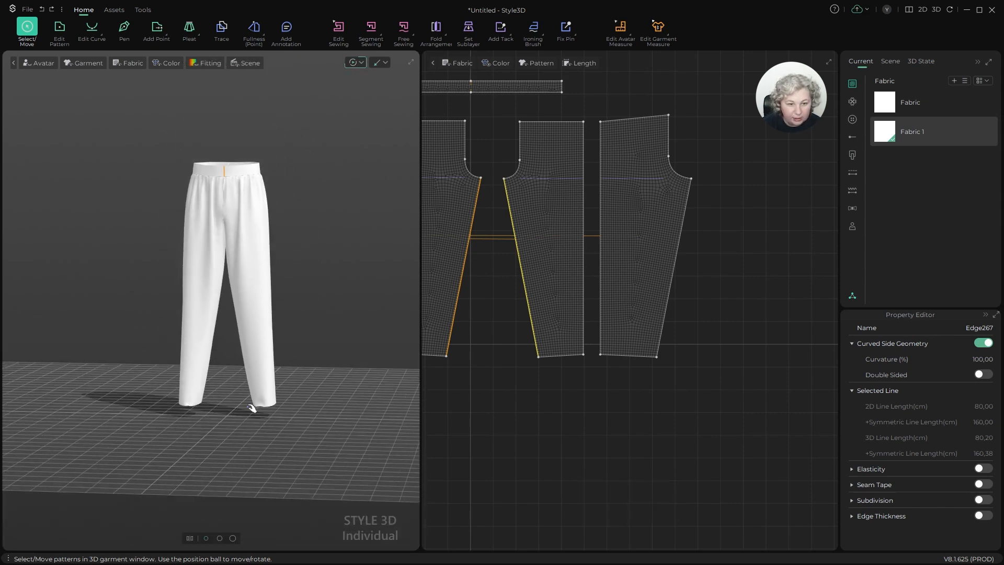
left_click_drag(252, 408, 221, 374, "alt")
scroll(670, 329, "down", 2)
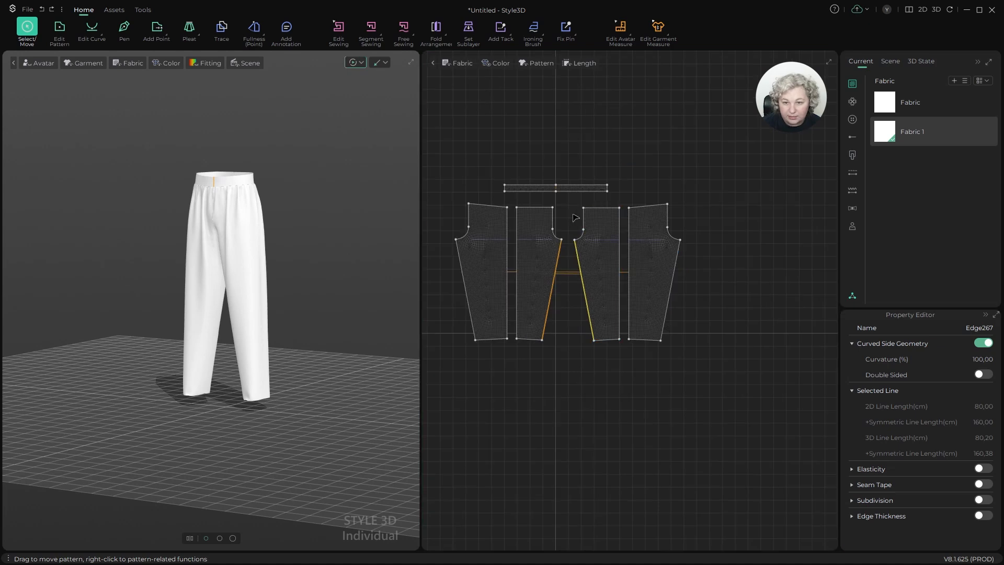
Step: Shift the waistband pattern slightly sideways so it is centred above the four leg patterns
scroll(568, 229, "up", 1)
scroll(682, 251, "down", 2)
scroll(634, 197, "up", 1)
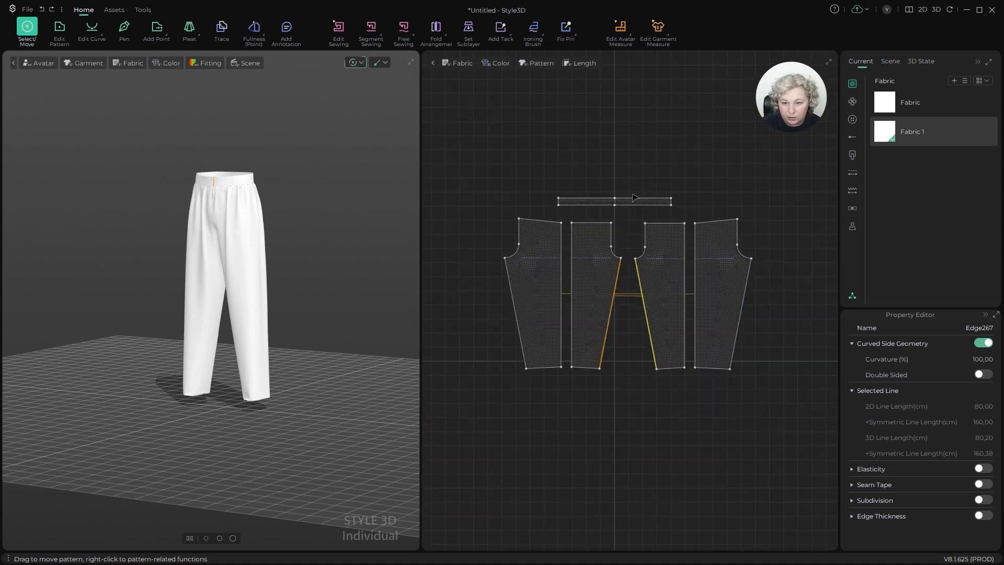
left_click_drag(634, 198, 646, 199)
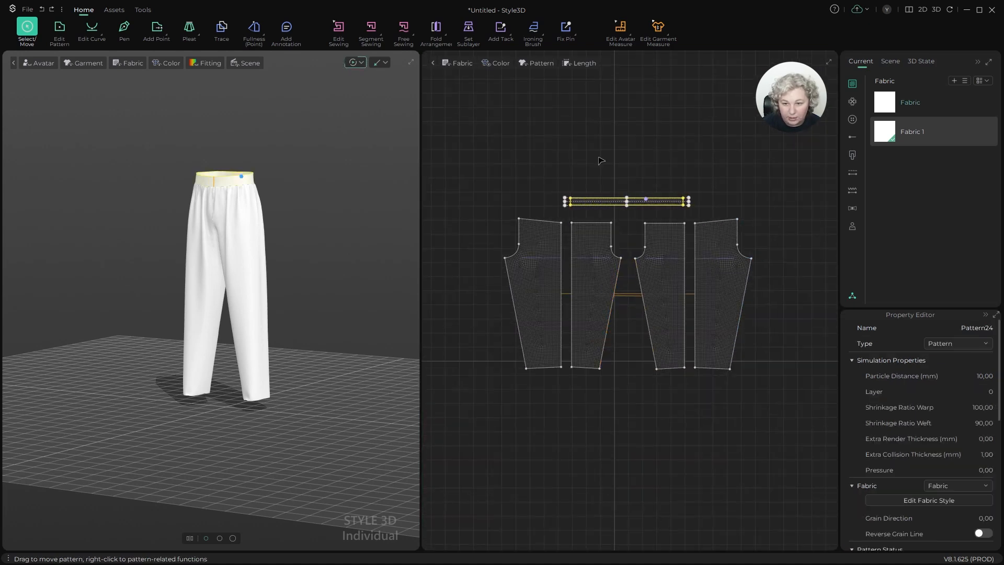
left_click(600, 161)
Step: Move the waistband pattern down, closer to the waist edges of the leg patterns
scroll(275, 197, "up", 5)
left_click_drag(341, 183, 358, 188, "alt")
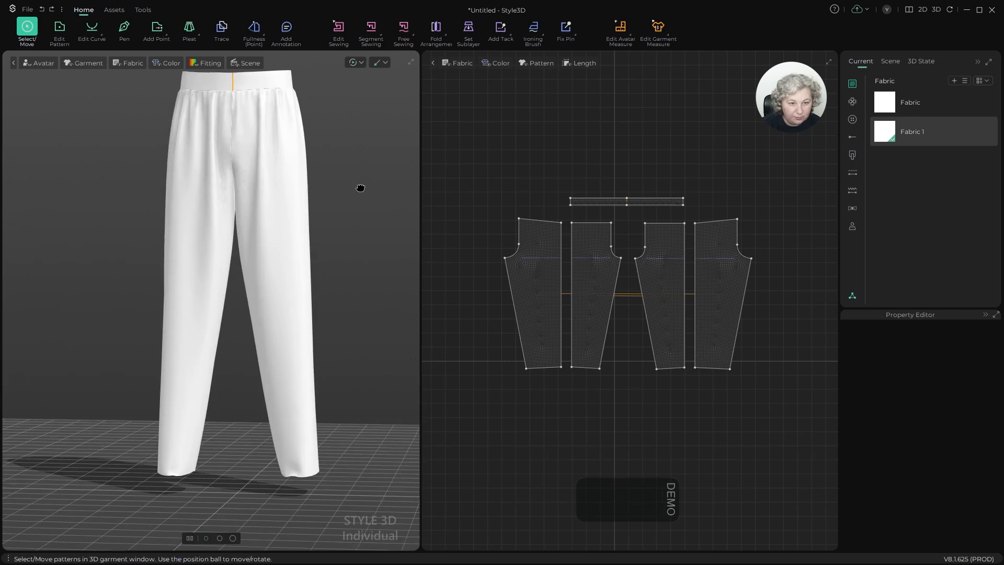
middle_click_drag(358, 187, 340, 228, "alt")
mouse_move(341, 229)
left_mouse_down("alt")
mouse_move(239, 231)
mouse_move(338, 226)
left_mouse_up("alt")
scroll(338, 226, "down", 3)
mouse_move(310, 267)
left_mouse_down("alt")
mouse_move(319, 262)
mouse_move(308, 265)
left_mouse_up("alt")
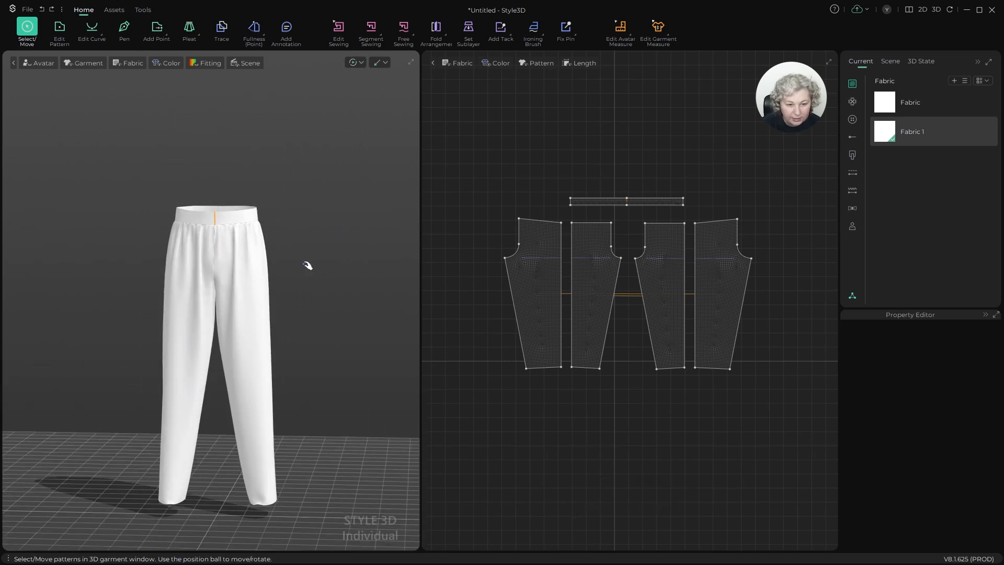
scroll(650, 202, "up", 3)
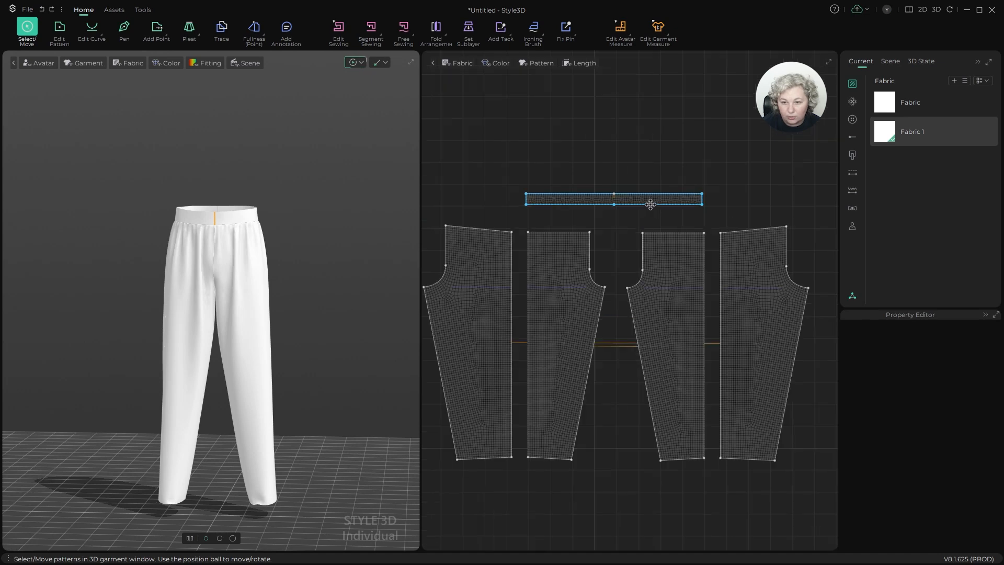
left_click(656, 199)
left_click_drag(656, 198, 657, 210)
left_click(652, 154)
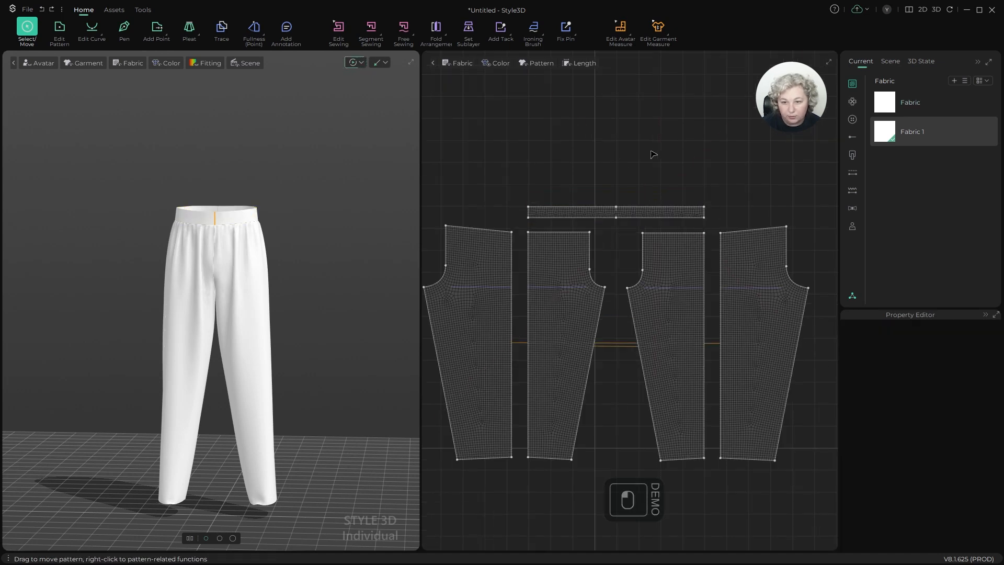
Step: Freeze all the trouser patterns, including the waistband
scroll(601, 173, "down", 4)
key("ctrl+a")
scroll(691, 331, "up", 3)
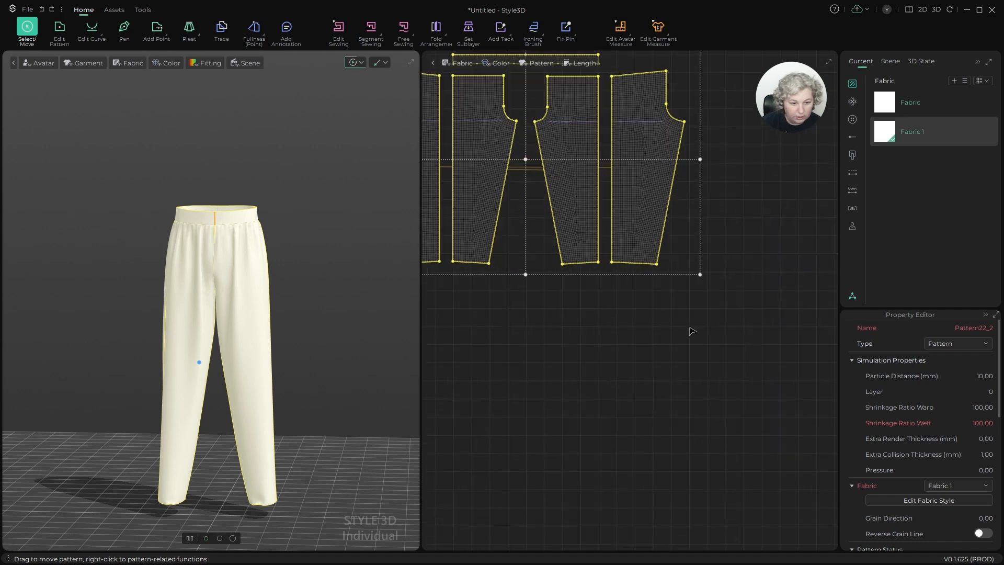
key("ctrl+k")
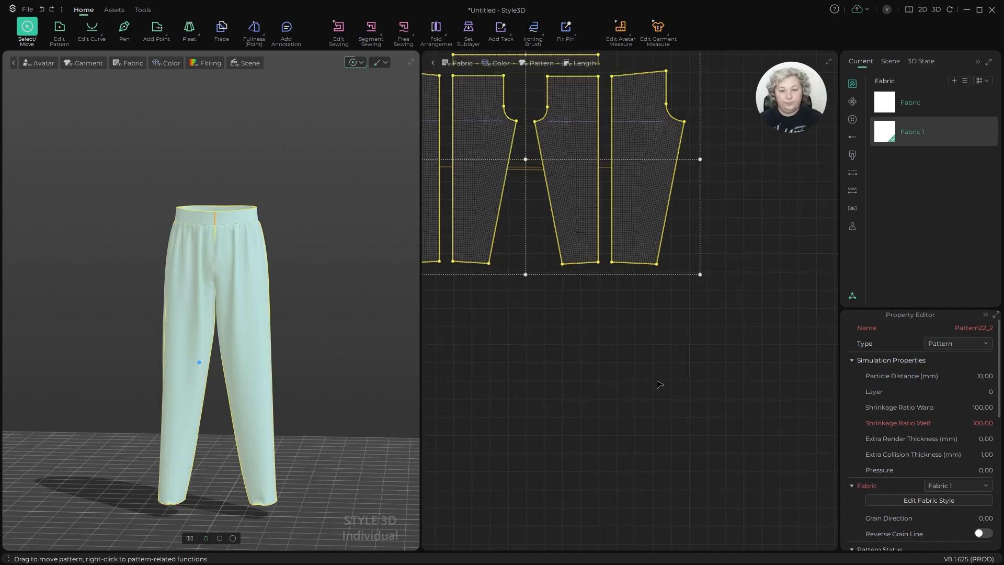
Step: Show the avatar wearing the trousers and clear the pattern selection
key("shift+a")
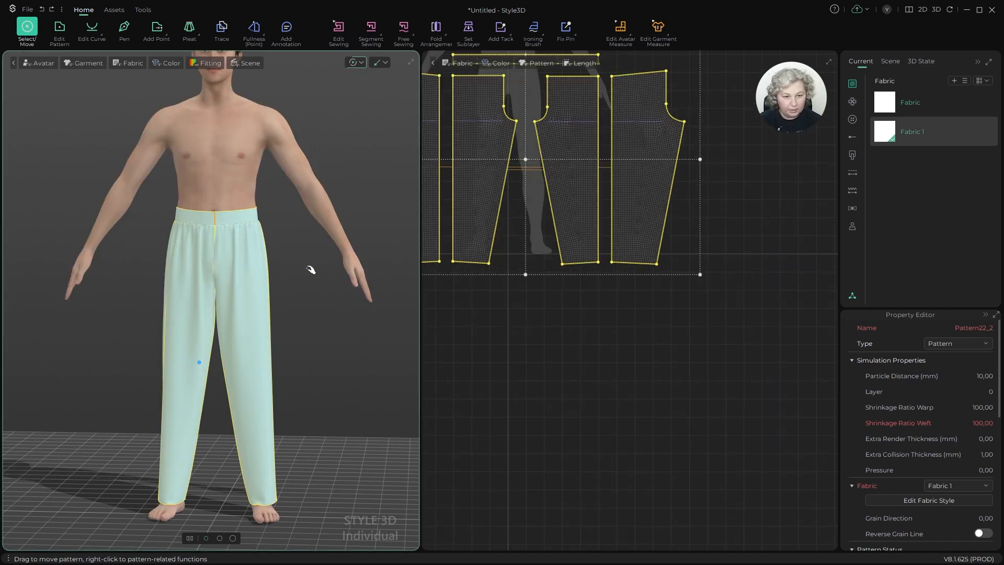
scroll(312, 300, "down", 5)
mouse_move(313, 309)
left_mouse_down("alt")
mouse_move(268, 308)
mouse_move(334, 316)
mouse_move(327, 312)
left_mouse_up("alt")
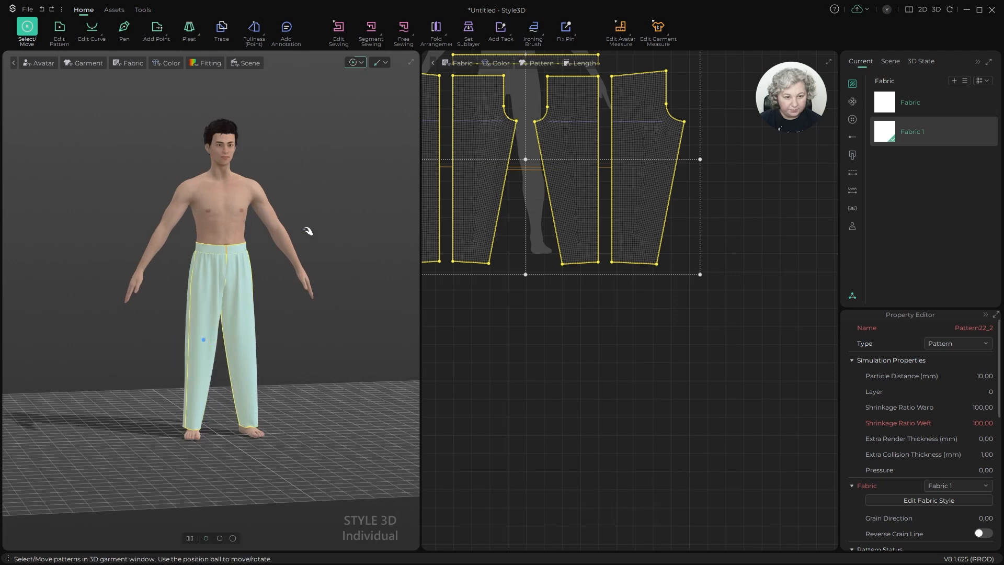
middle_click_drag(308, 231, 307, 300, "alt")
left_click(696, 360)
Step: Move all the trouser patterns together to the side, clear of the avatar silhouette
scroll(697, 360, "down", 4)
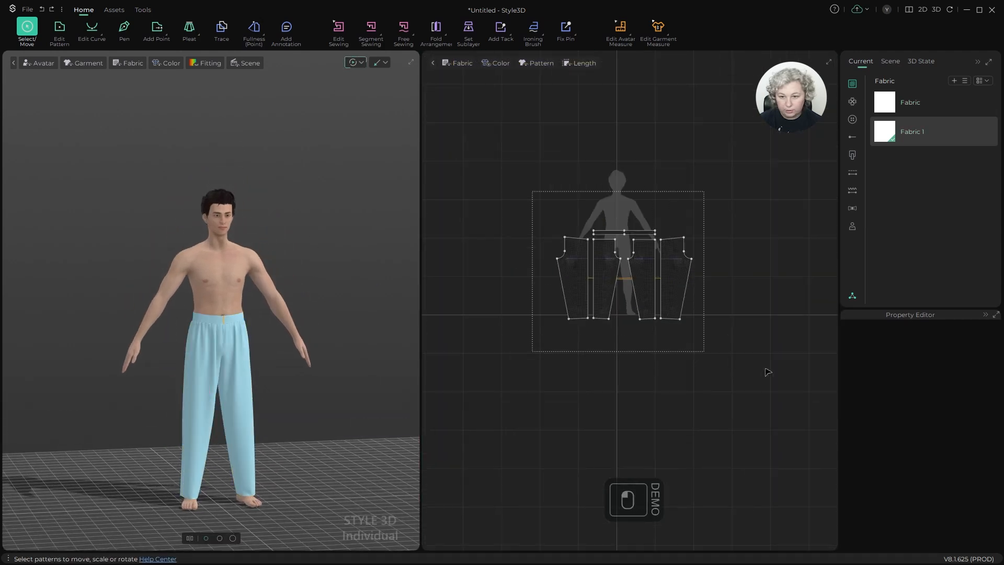
left_click_drag(765, 369, 765, 363)
middle_click_drag(714, 304, 641, 296)
scroll(640, 296, "up", 1)
left_click_drag(591, 277, 848, 232)
left_click(478, 178)
Step: Draw a rectangle about 22 by 61 cm over half the avatar silhouette's torso, from the shoulder to the hip at the centre line
scroll(647, 231, "up", 5)
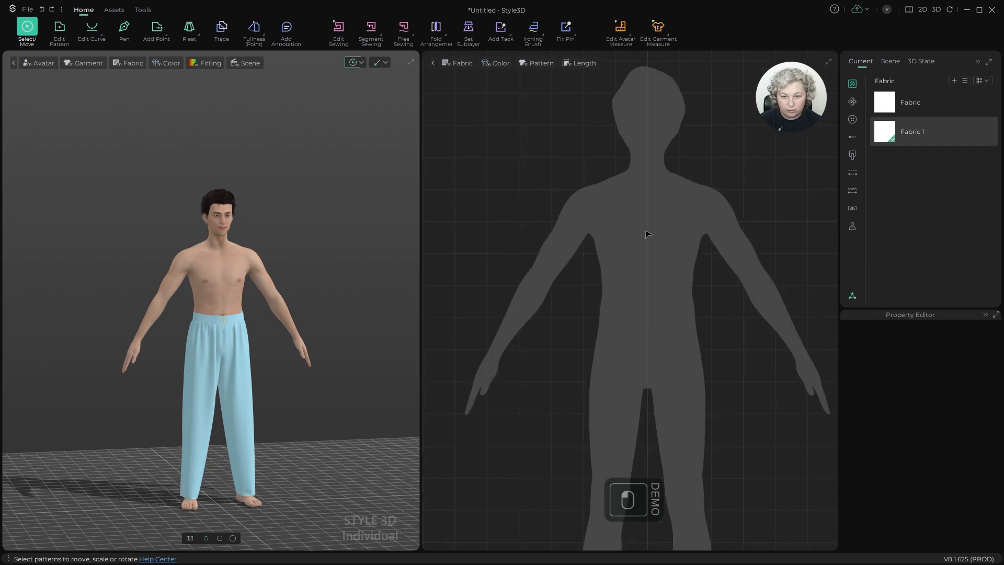
scroll(511, 234, "down", 3)
scroll(638, 239, "up", 4)
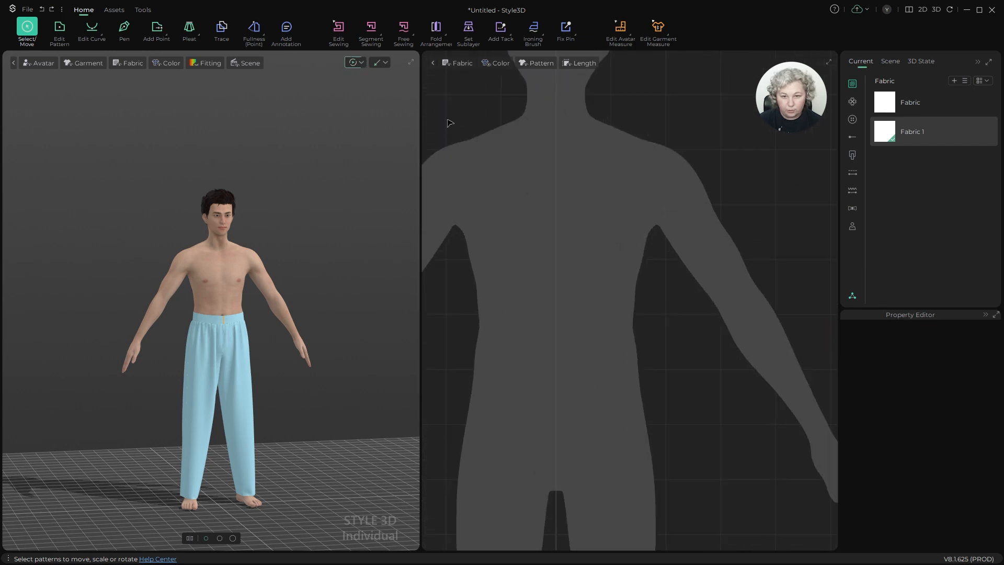
scroll(595, 285, "down", 2)
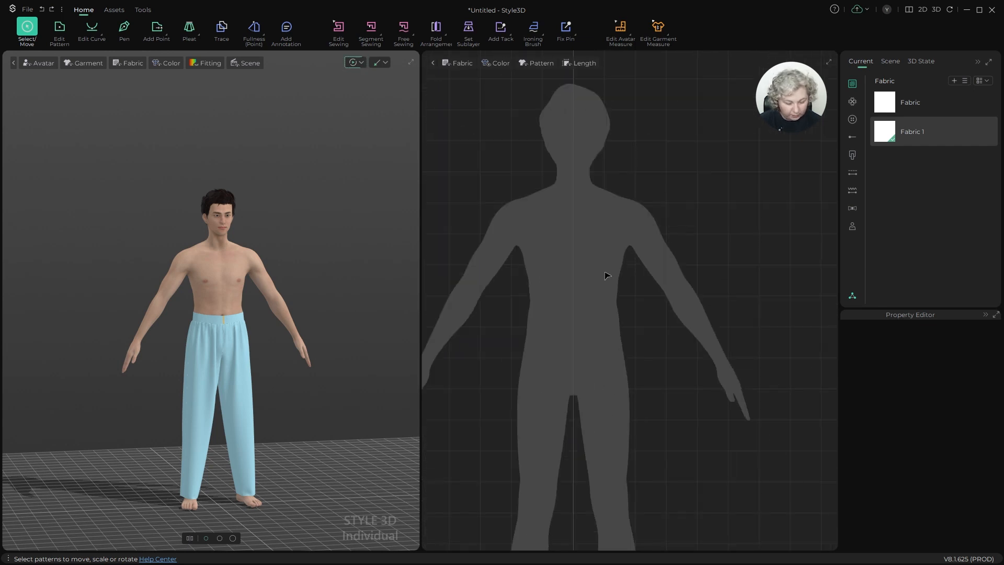
key("s")
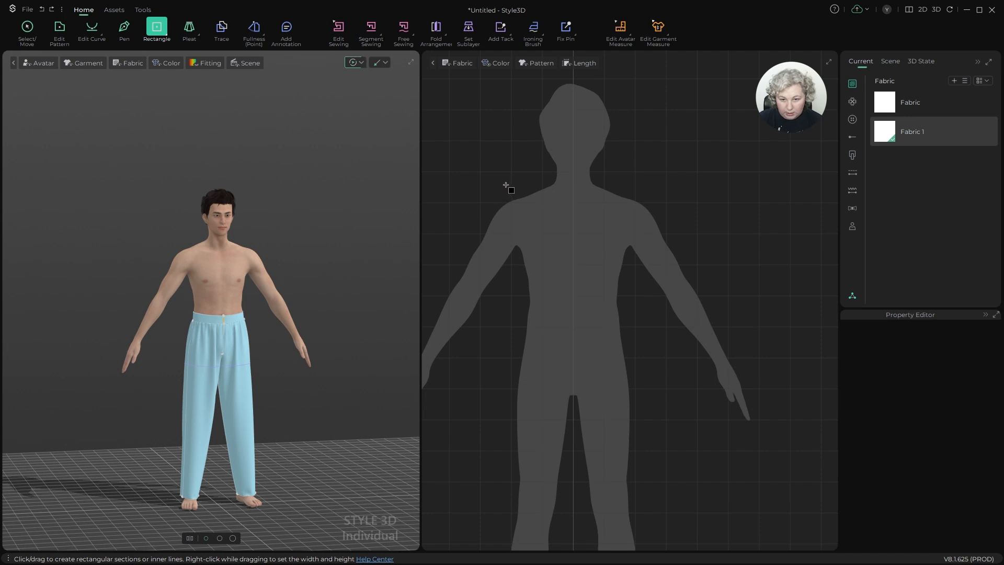
left_click_drag(506, 185, 532, 302)
left_click_drag(573, 361, 574, 371)
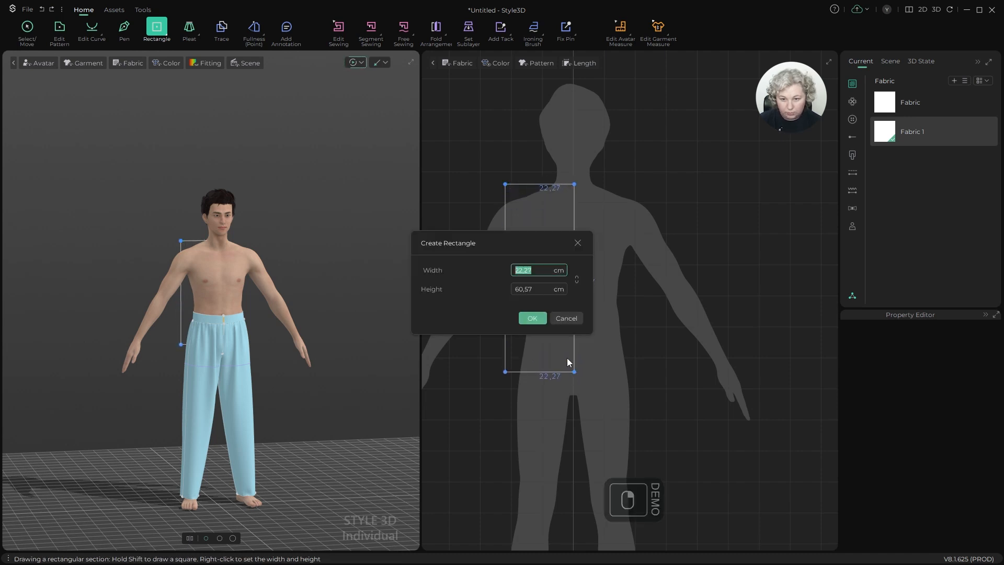
Step: Set the new torso rectangle's height to 60 cm
left_click(538, 272)
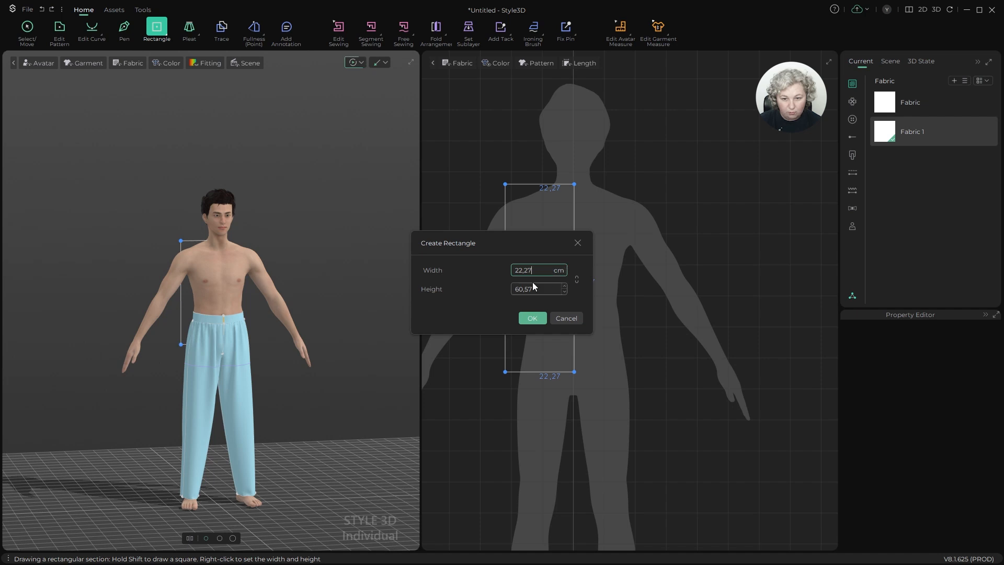
left_click(544, 285)
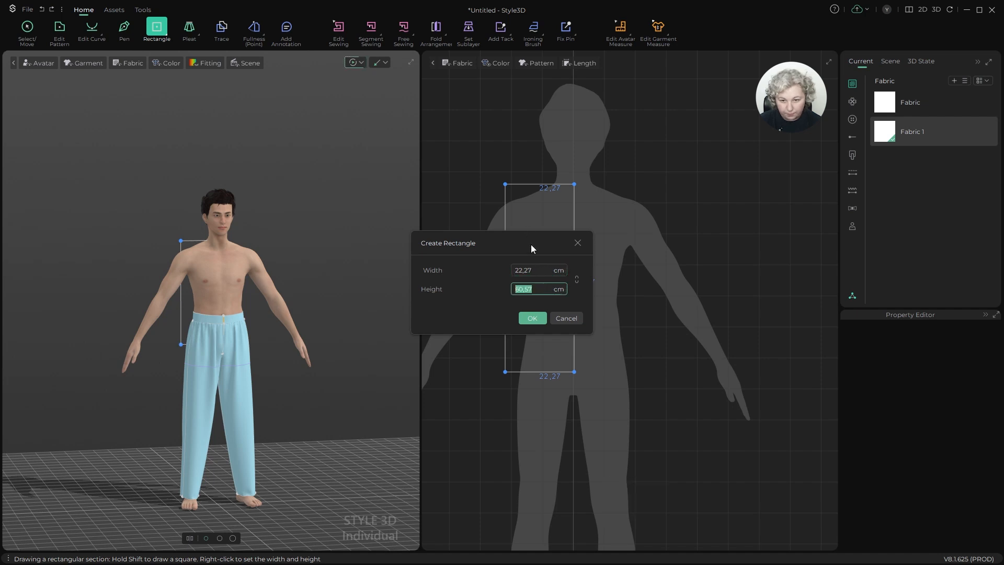
left_click_drag(531, 243, 761, 177)
left_click(770, 222)
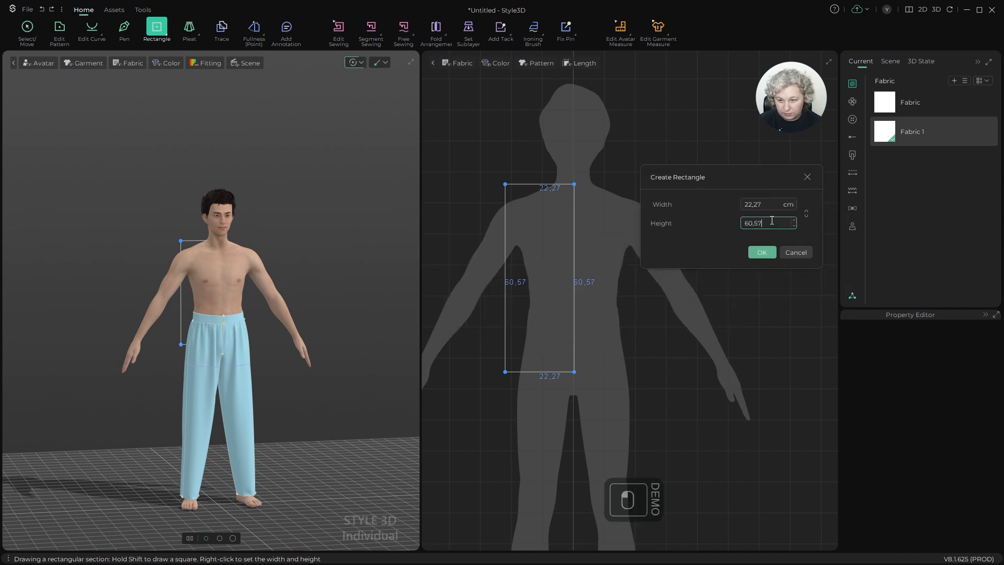
key("ctrl+a")
type("64")
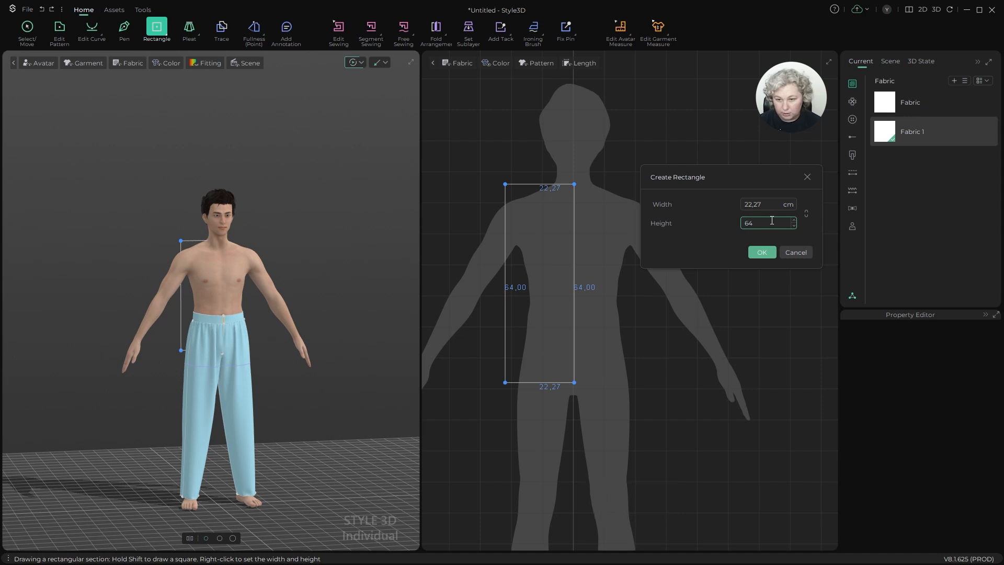
key("ctrl+a")
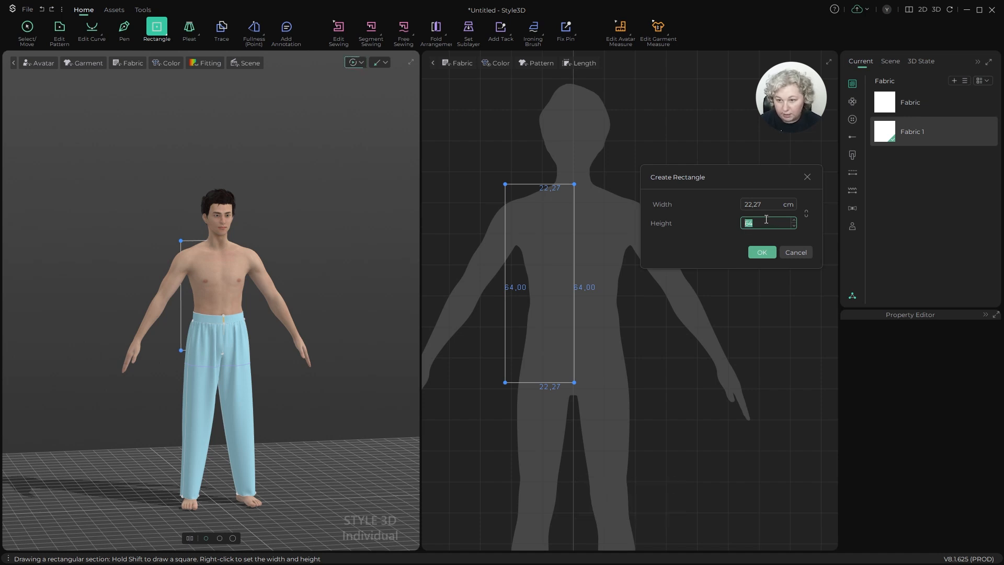
type("60")
left_click(768, 202)
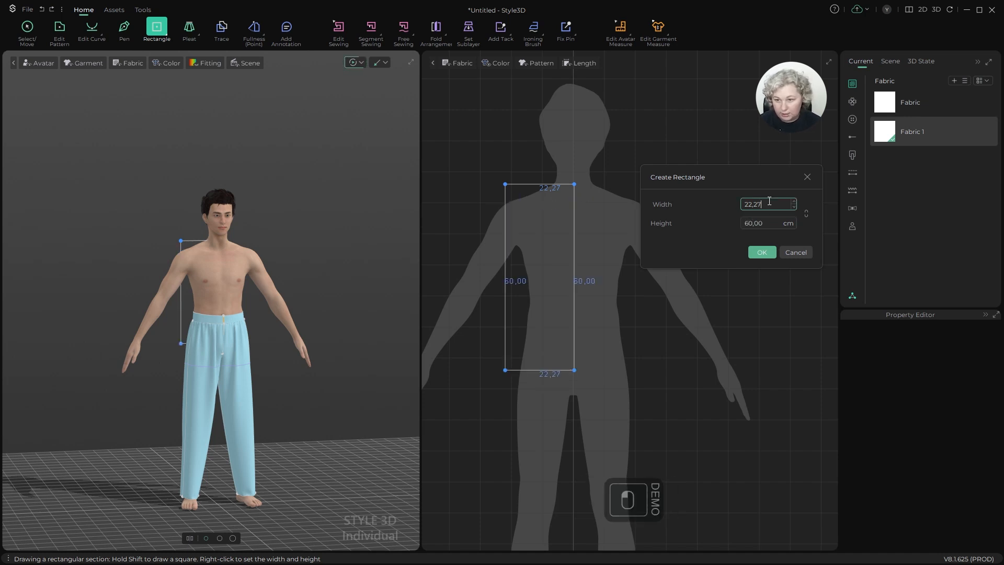
Step: Create a rectangle 25 cm wide and 60 cm high, and unfold it symmetrically about its vertical edge nearest the body's centre
type("25")
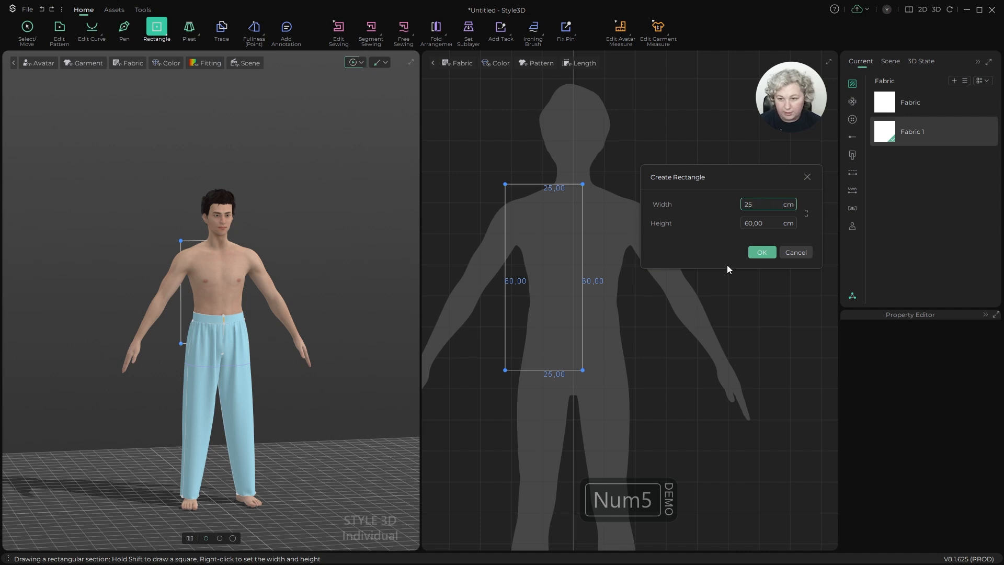
left_click(761, 252)
key("z")
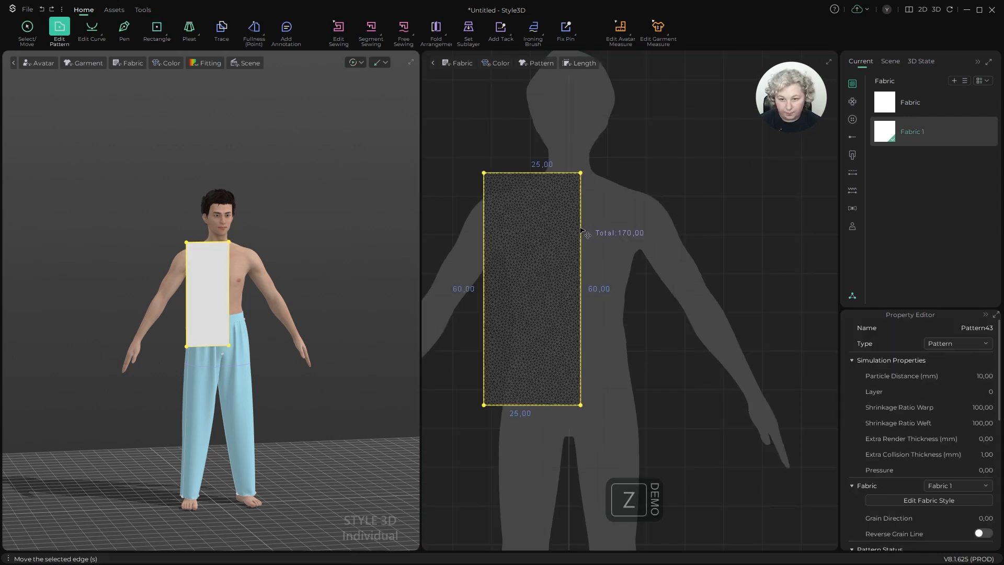
left_click(589, 215)
left_click(581, 212)
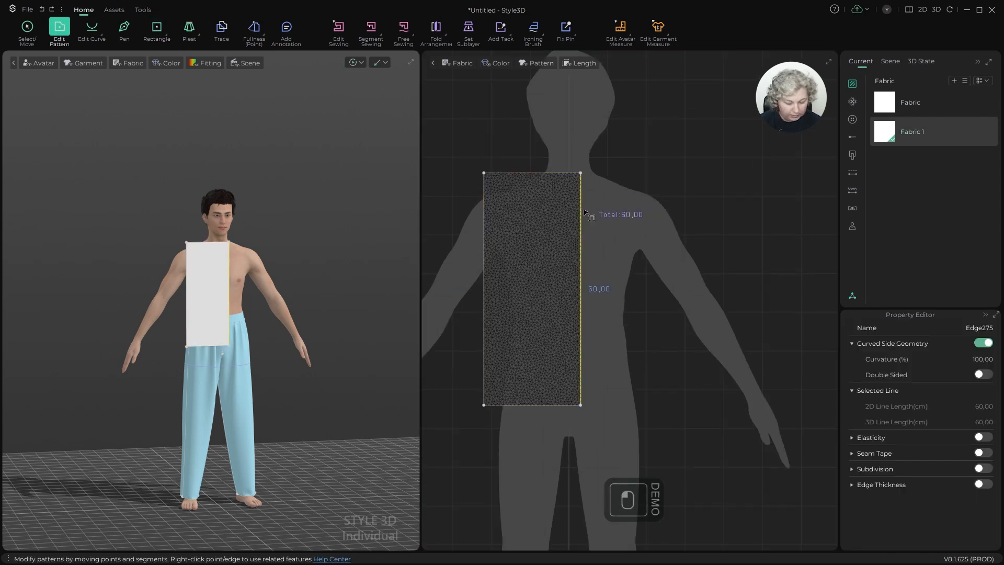
key("alt+y")
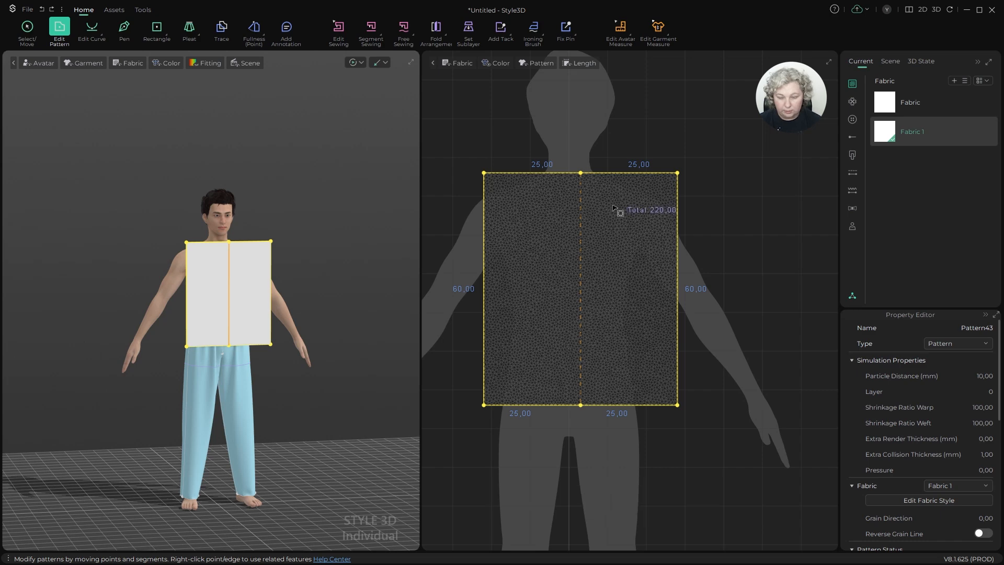
Step: Move the unfolded panel sideways so its fold line sits on the avatar's centre line in the 2D view
key("a")
left_click(605, 212)
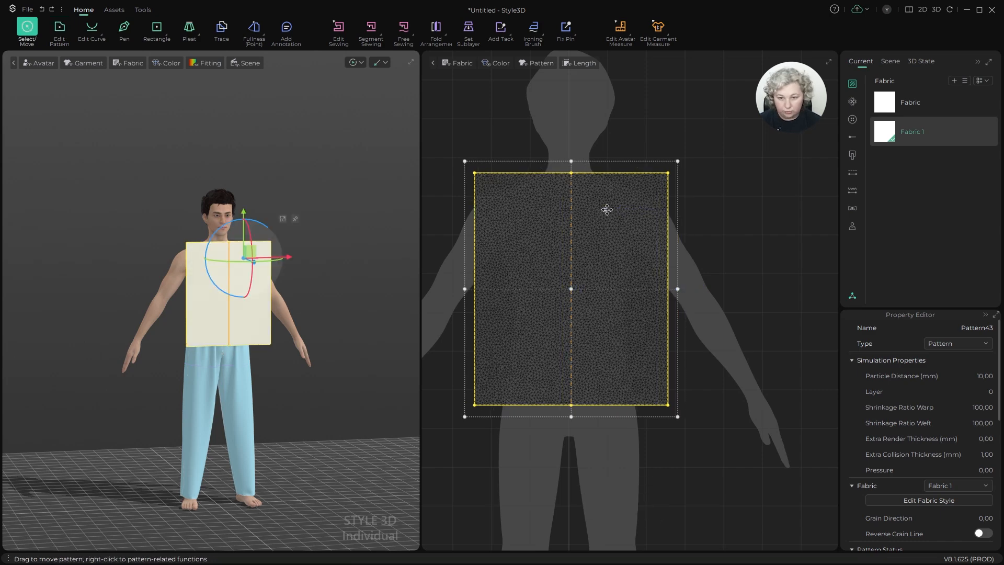
scroll(605, 212, "down", 2)
scroll(607, 241, "down", 1)
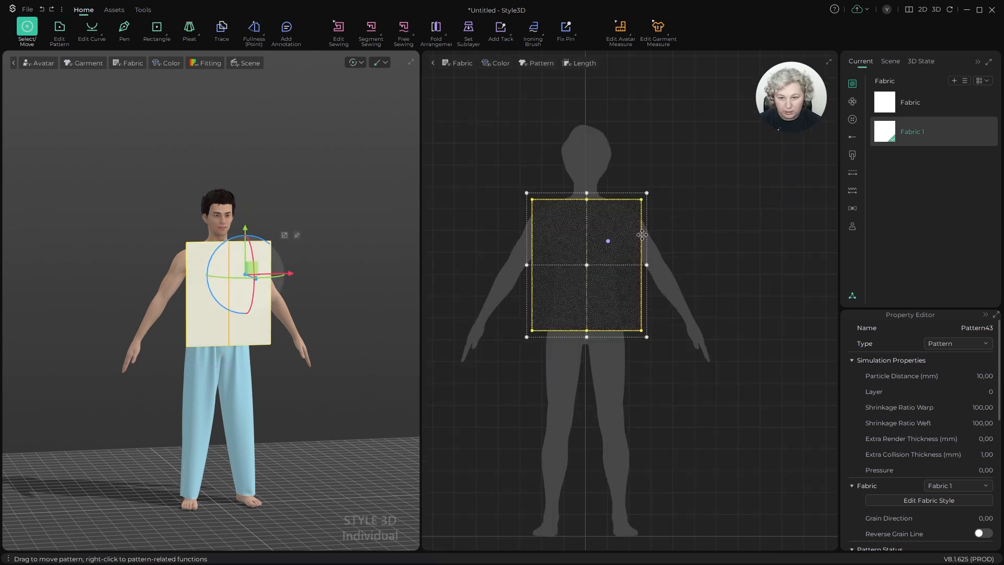
scroll(605, 240, "up", 1)
scroll(605, 232, "down", 2)
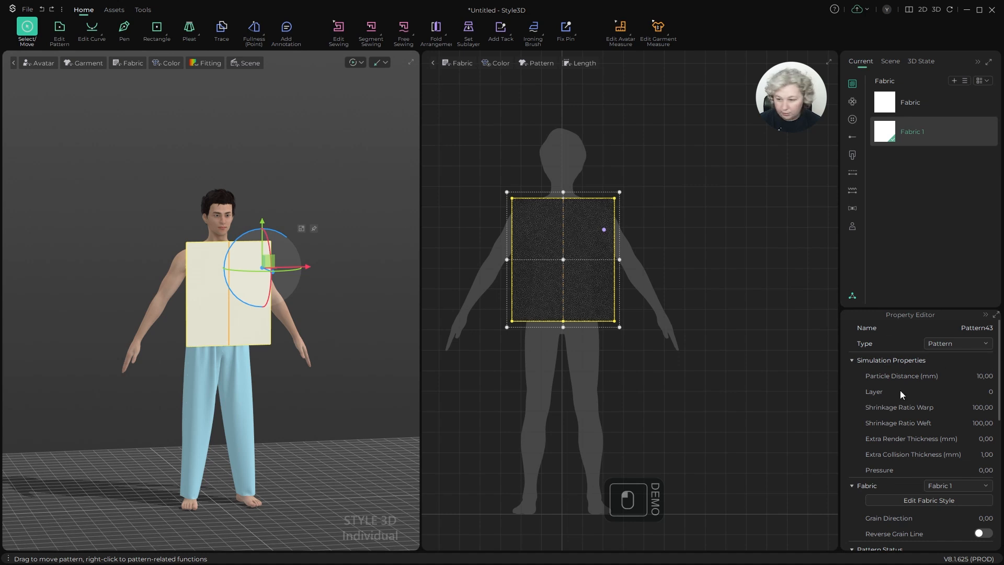
Step: Set the selected panel's mesh type to Quad (Basic)
scroll(953, 501, "down", 5)
left_click(948, 453)
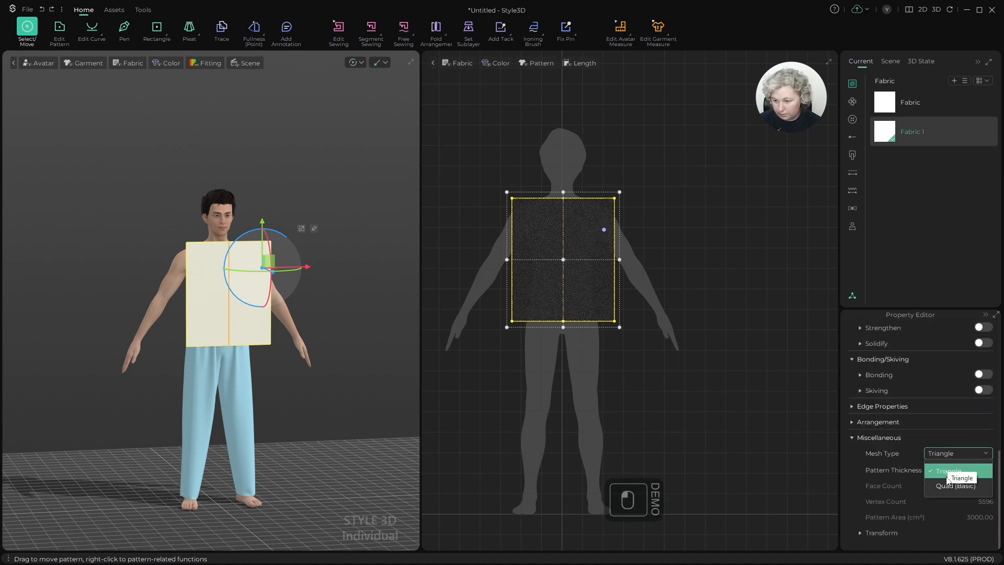
left_click(952, 485)
Step: Duplicate the panel and place the copy beside the original, level with it, in the 2D view
scroll(661, 189, "up", 2)
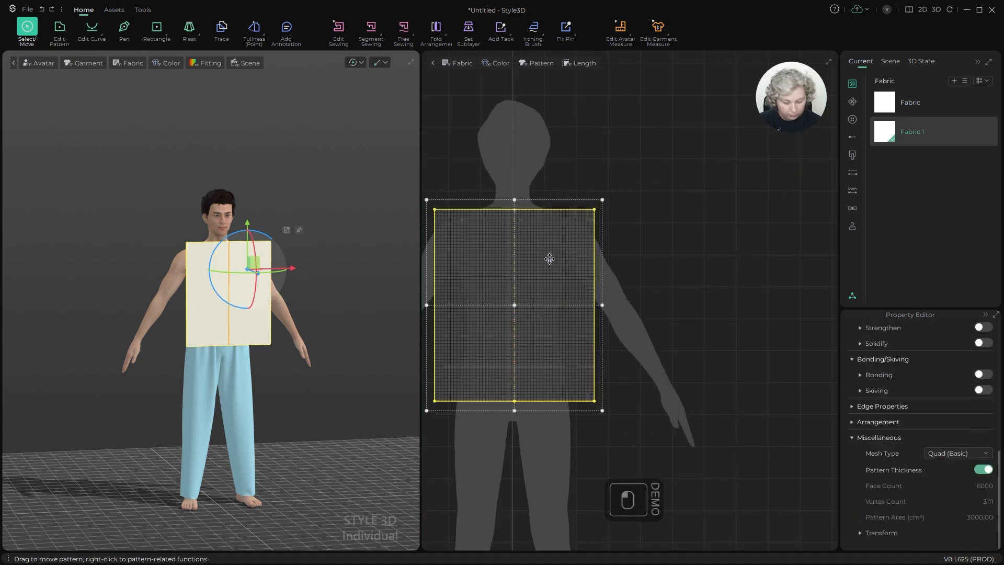
key("ctrl+v")
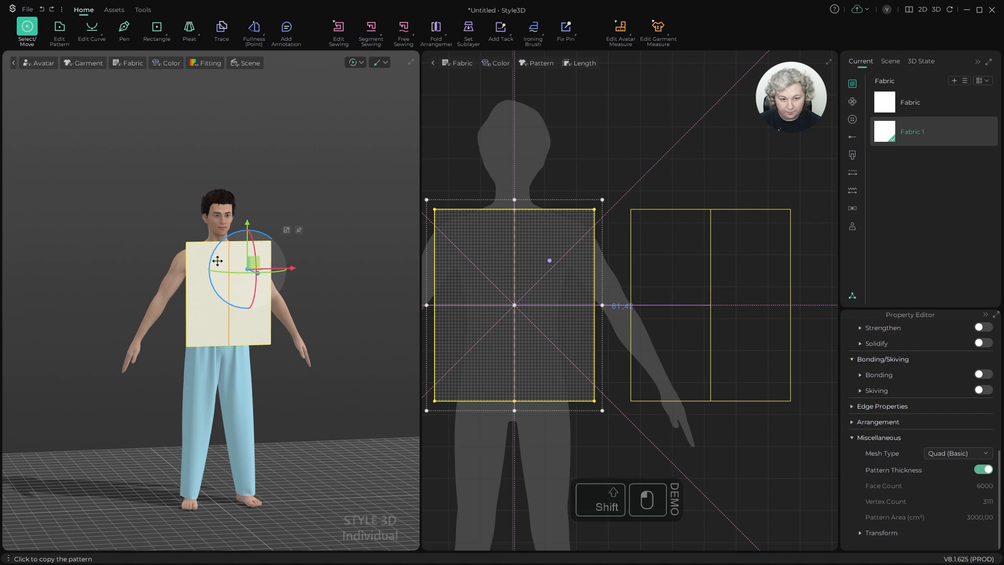
left_click(707, 301, "shift")
Step: Show the avatar's arrangement points and wrap the copied panel around the middle of the back
scroll(218, 261, "down", 4)
left_click_drag(282, 267, 229, 273, "alt")
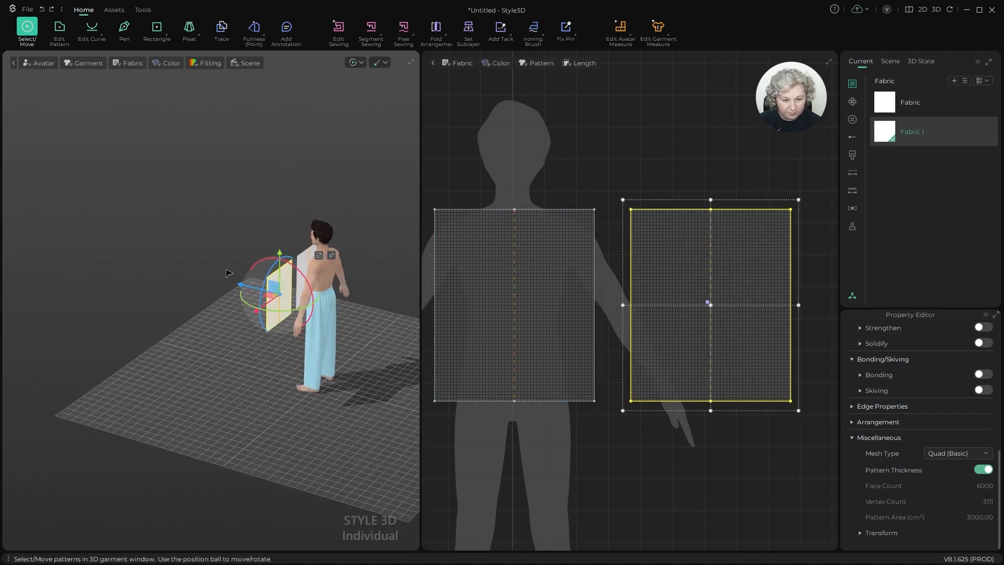
left_click_drag(278, 311, 294, 270)
key("shift+f")
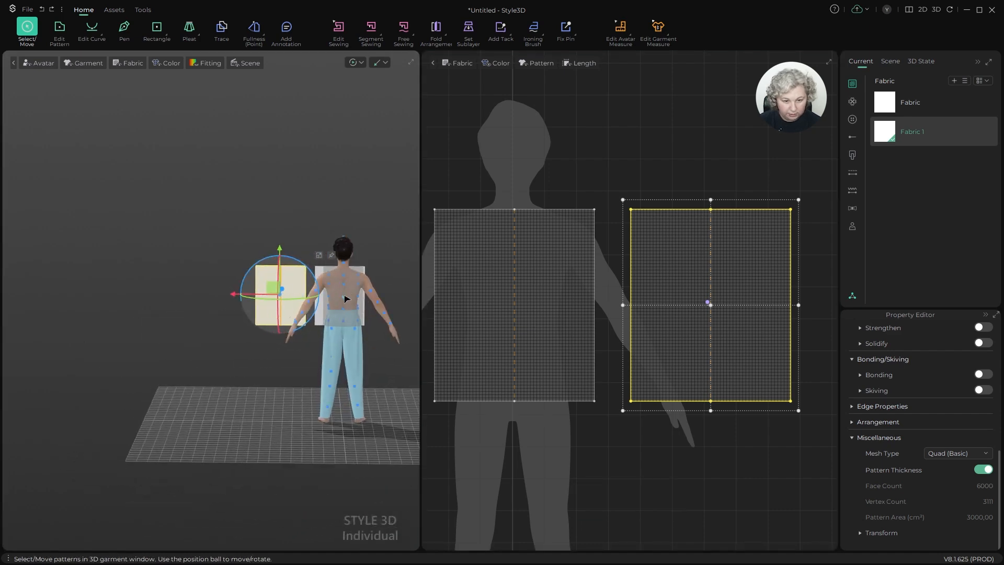
left_click(345, 295)
Step: Wrap the original panel around the avatar's front at a central torso arrangement point and hide the arrangement points
left_click_drag(344, 295, 185, 249, "alt")
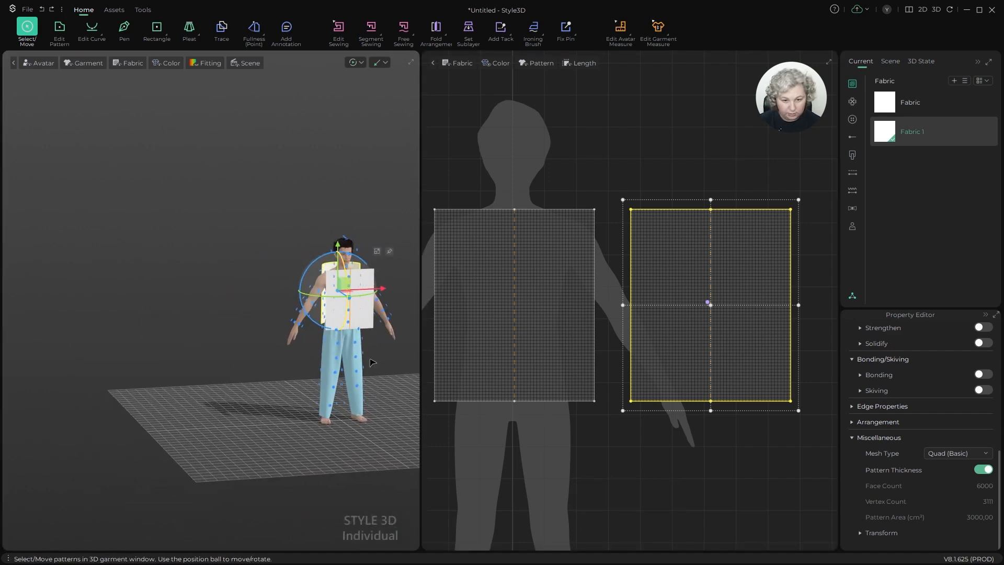
mouse_move(381, 366)
left_mouse_down("alt")
mouse_move(329, 388)
mouse_move(374, 372)
left_mouse_up("alt")
middle_click_drag(375, 372, 224, 393, "alt")
scroll(233, 361, "up", 4)
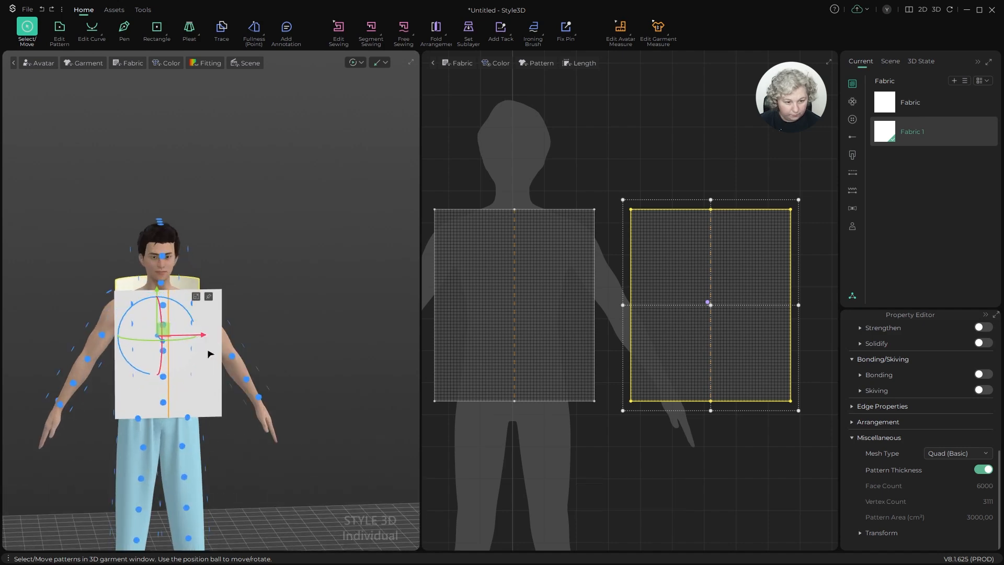
left_click(181, 362)
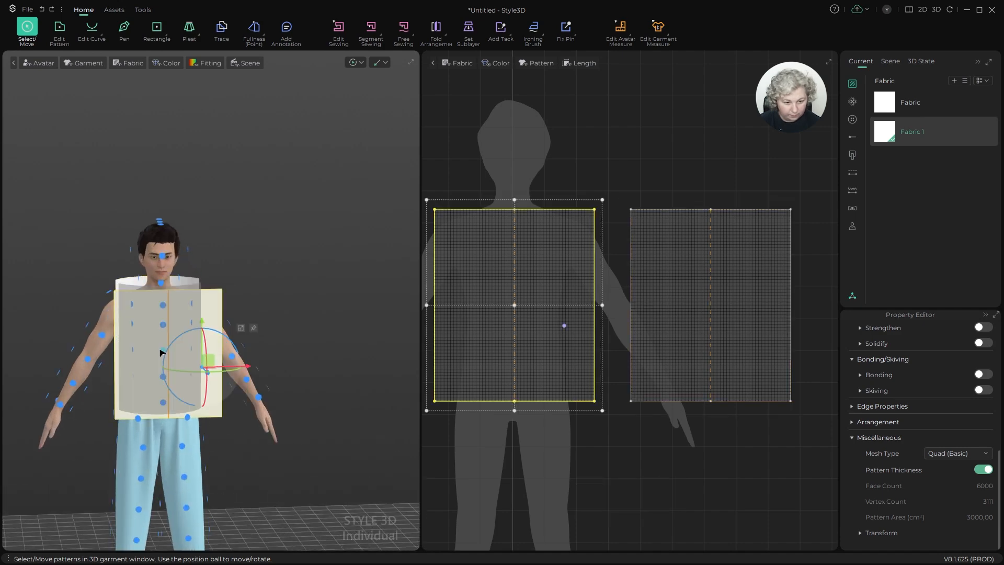
left_click_drag(251, 269, 335, 282, "alt")
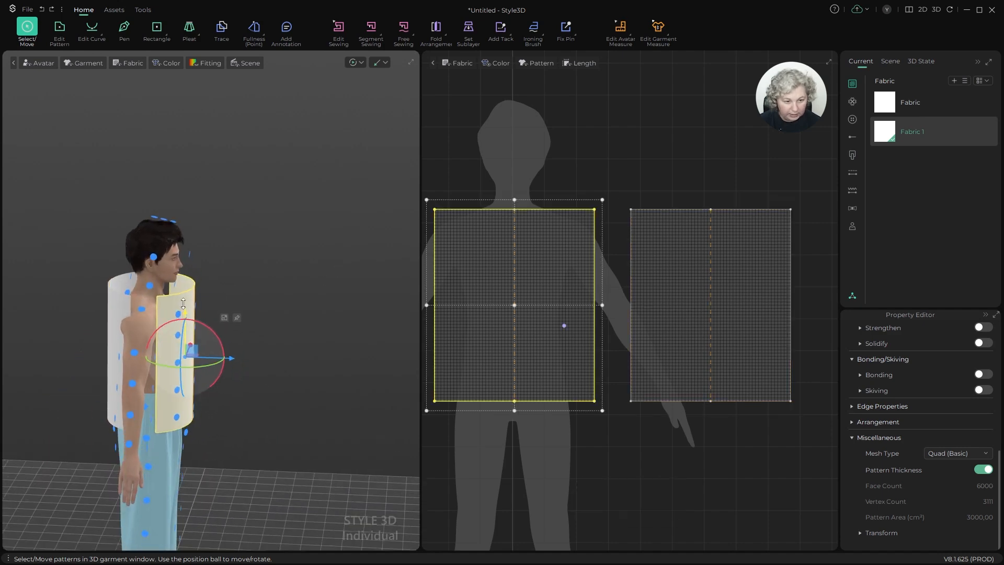
scroll(197, 310, "up", 3)
middle_click_drag(196, 309, 250, 303, "alt")
left_click_drag(251, 303, 171, 296, "alt")
left_click(291, 166)
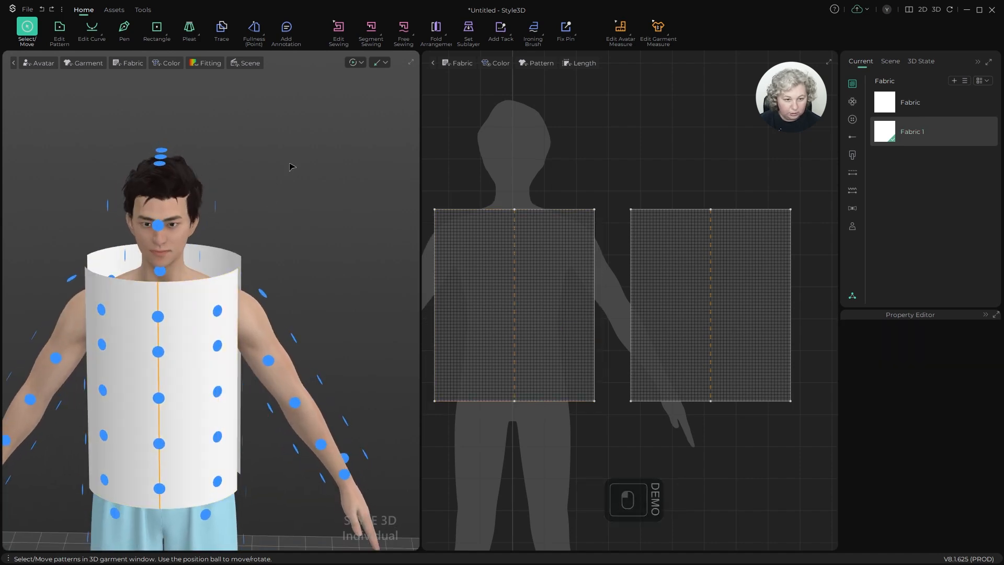
key("f")
key("f")
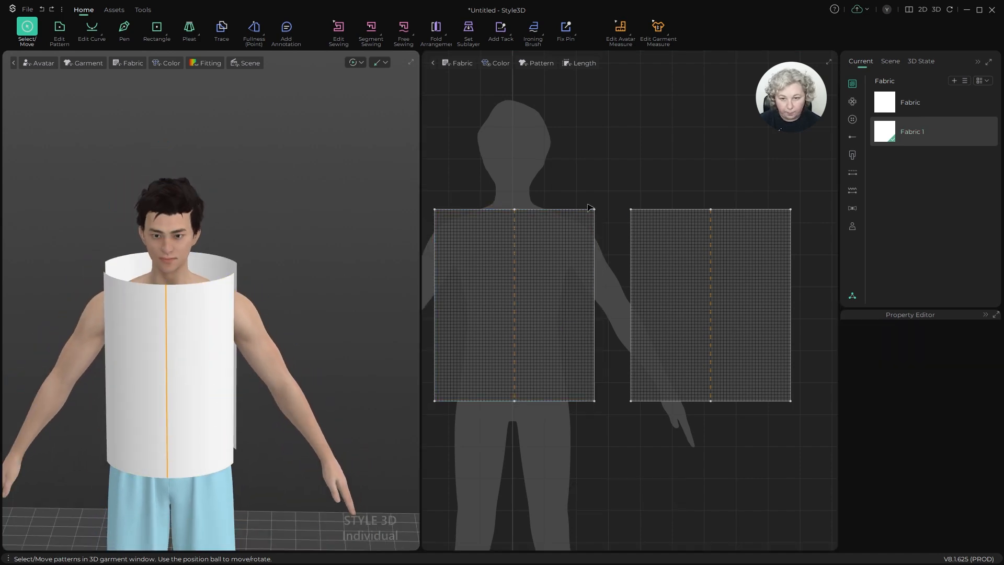
Step: Add neck points on the front panel's top edge, 8 cm either side of the centre fold
scroll(519, 204, "up", 2)
key("x")
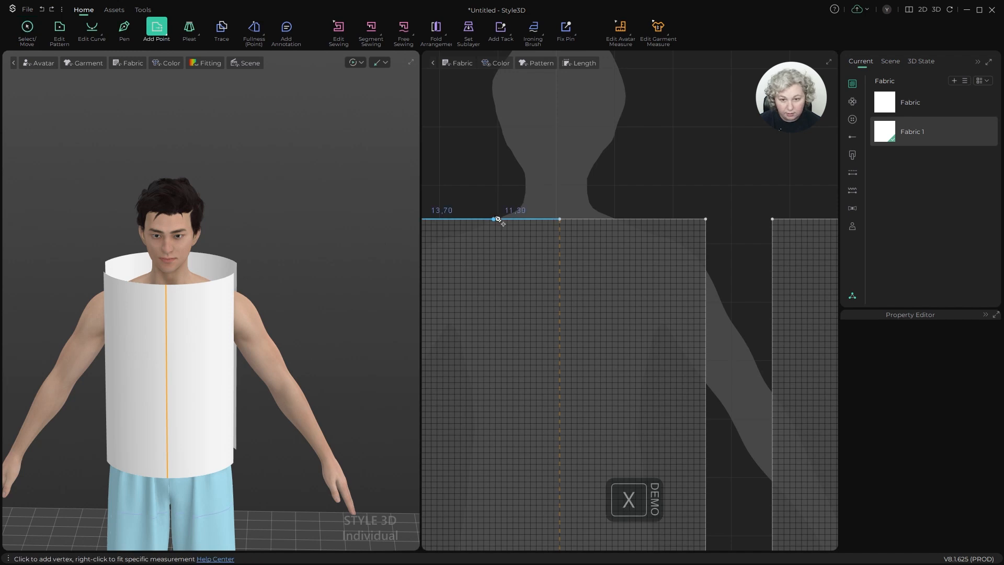
right_click(513, 220)
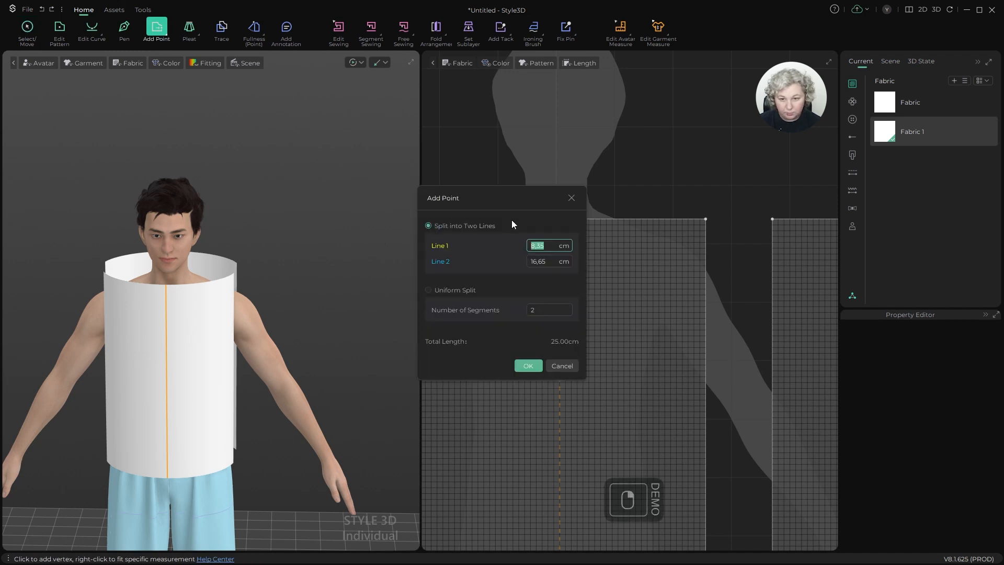
key("ctrl+a")
type("8")
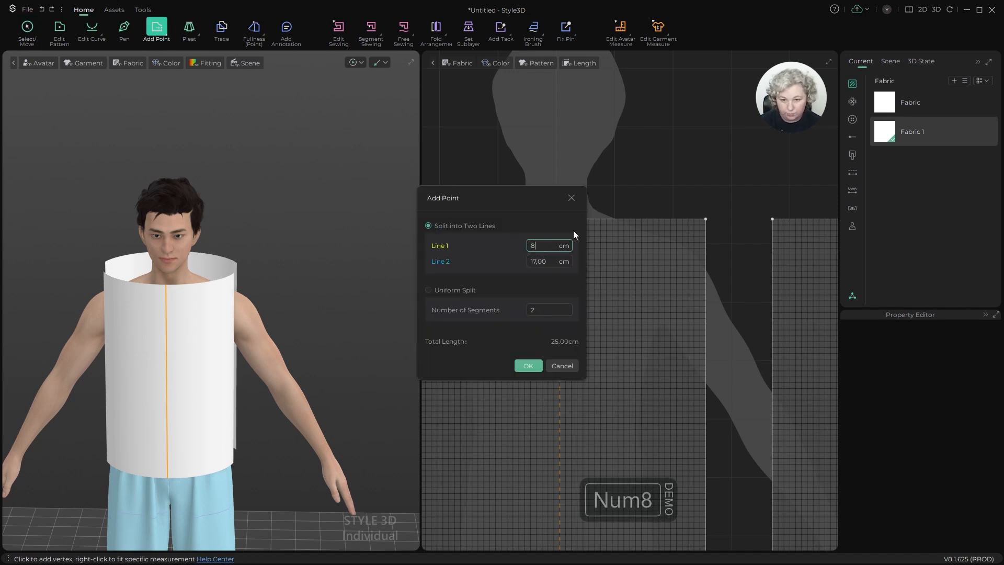
left_click(528, 366)
Step: Add matching neck points on the back panel's top edge, 8 cm either side of the centre fold
scroll(653, 225, "down", 5)
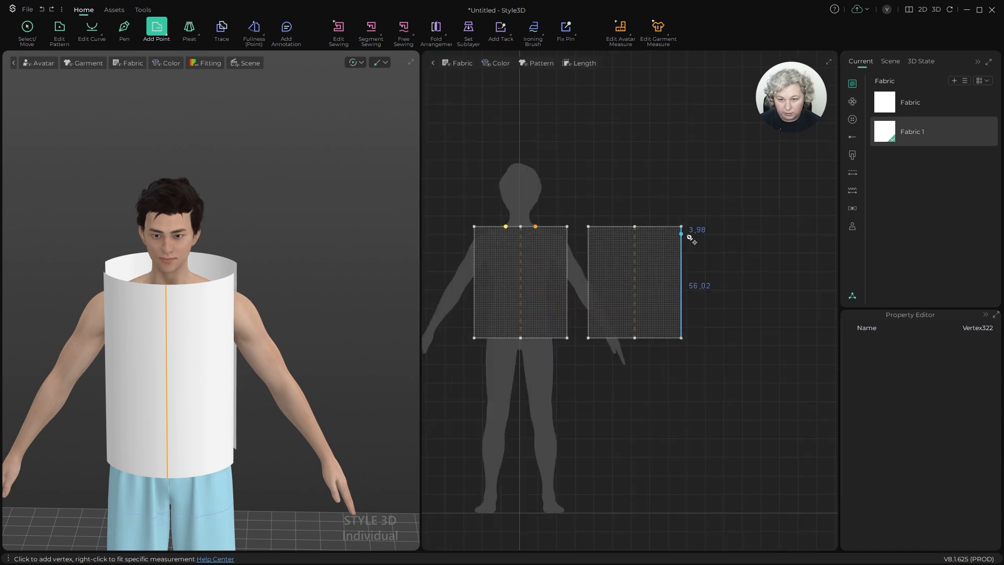
scroll(685, 227, "up", 3)
right_click(553, 222)
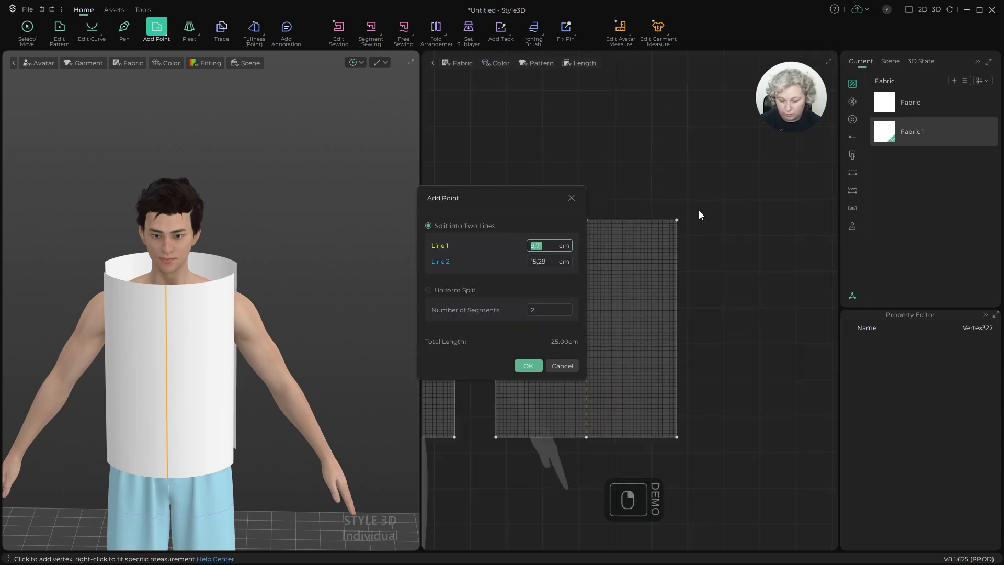
type("8")
left_click(535, 367)
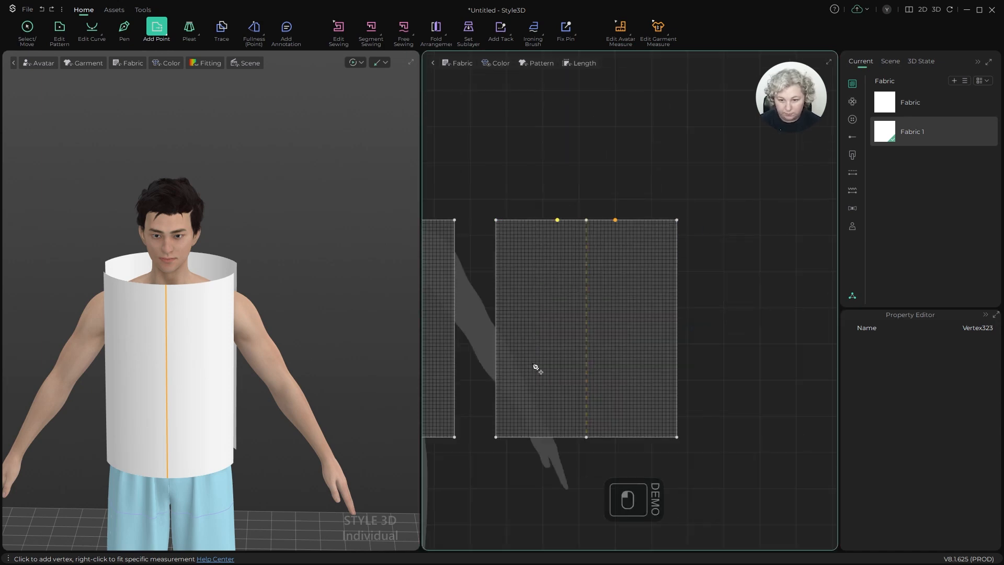
Step: Sew the 17 cm shoulder segments of the front panel to those of the back panel using Segment Sewing
scroll(669, 207, "down", 3)
scroll(491, 196, "up", 3)
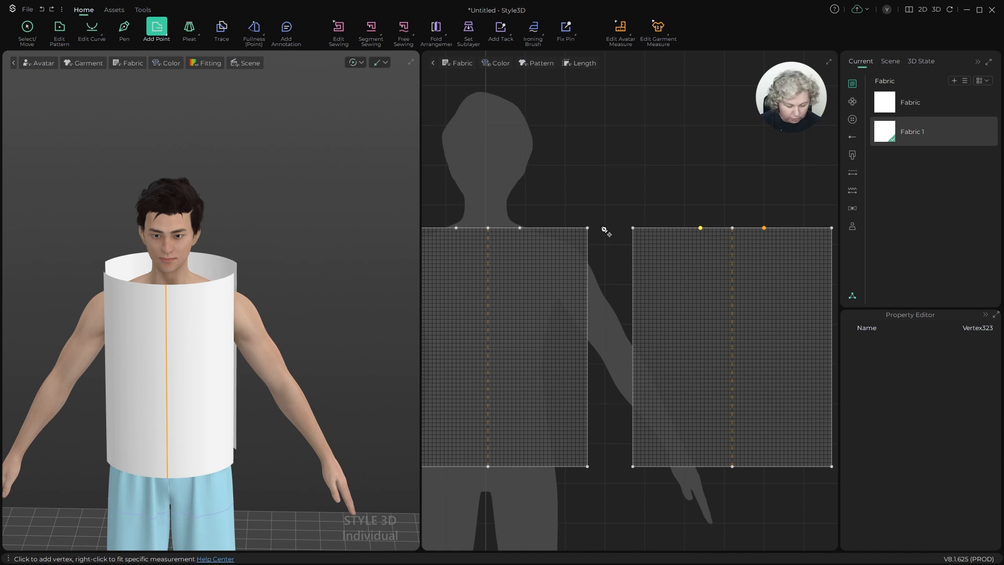
key("n")
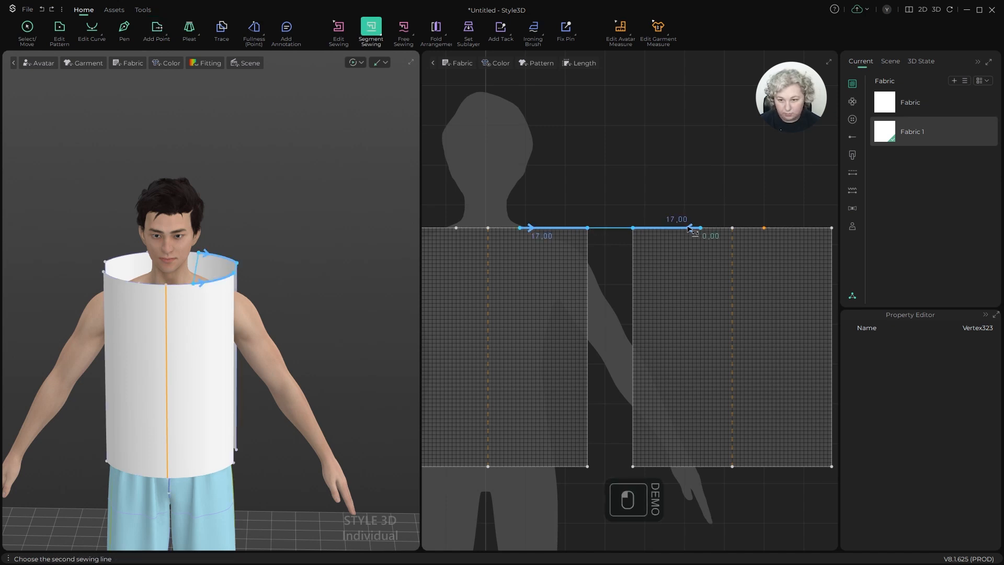
left_click(689, 229)
key("a")
Step: Simulate the two sewn panels onto the avatar and check how they drape around the neck and shoulders
scroll(293, 224, "up", 5)
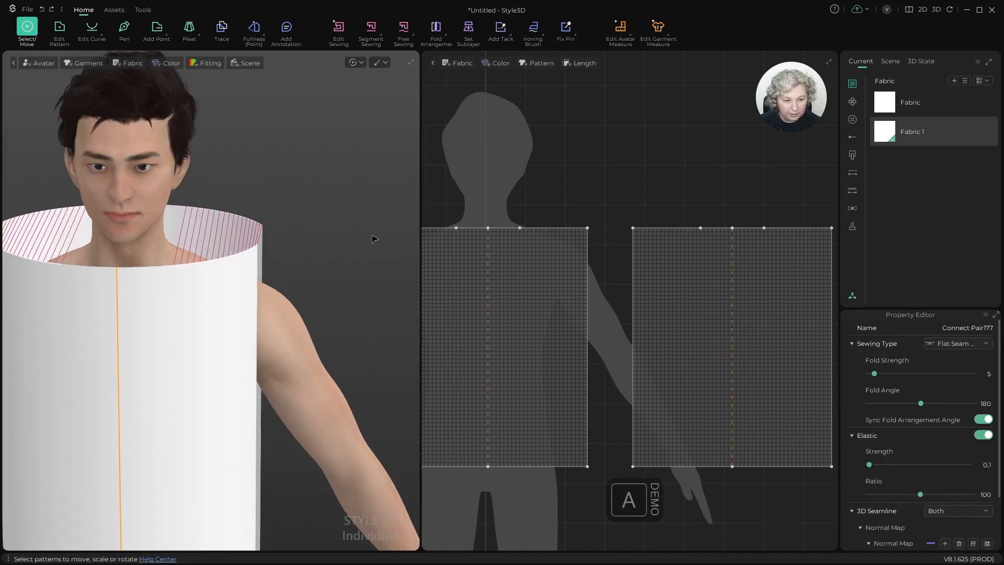
key("space")
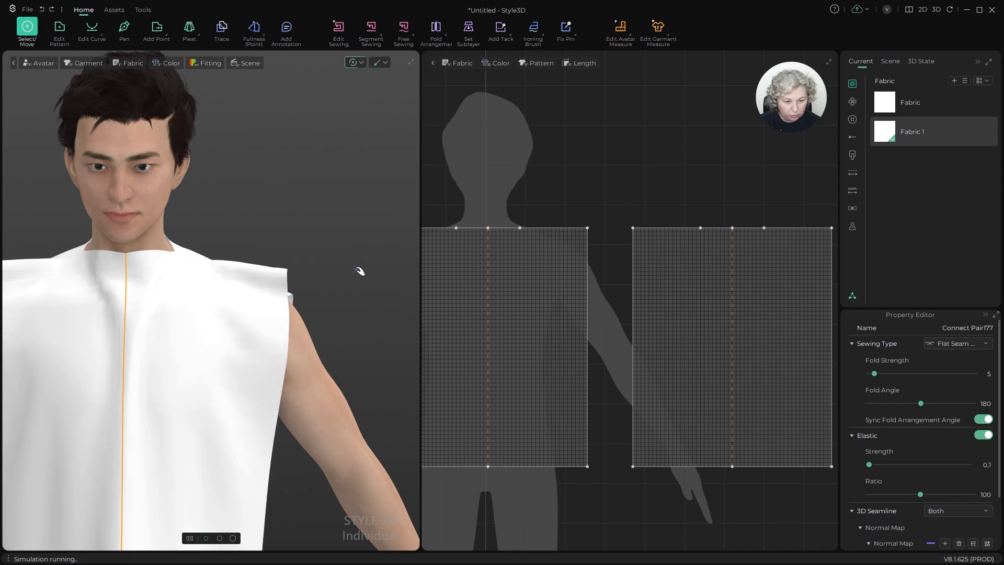
left_click_drag(343, 295, 376, 187, "alt")
left_click(305, 140)
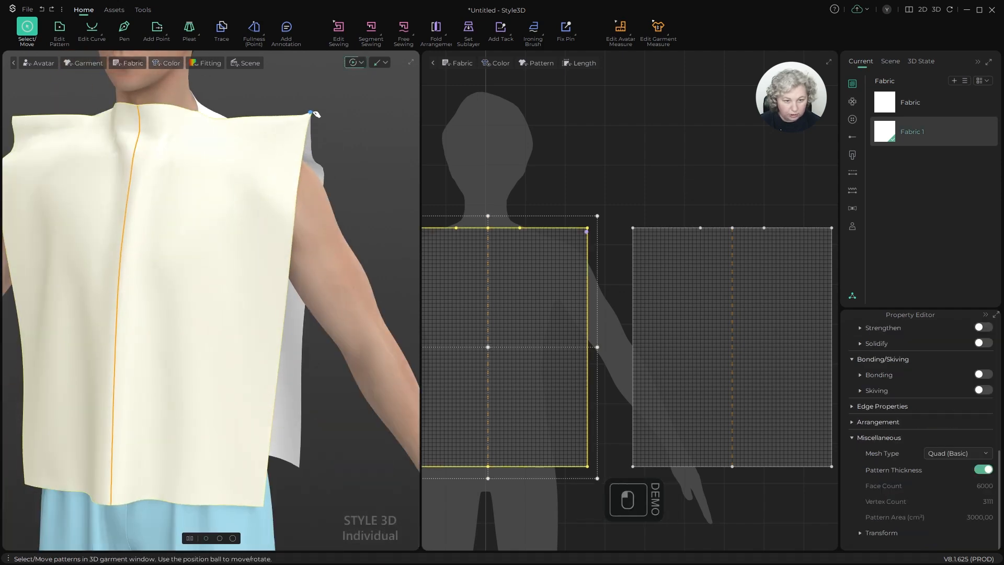
left_click_drag(307, 188, 369, 140, "alt")
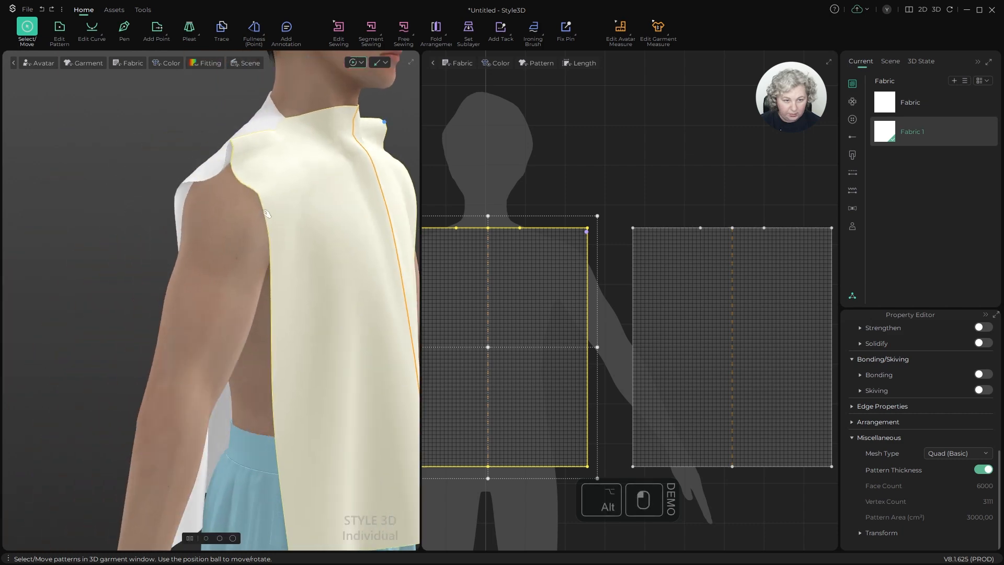
scroll(601, 225, "down", 3)
left_click_drag(285, 228, 184, 281, "alt")
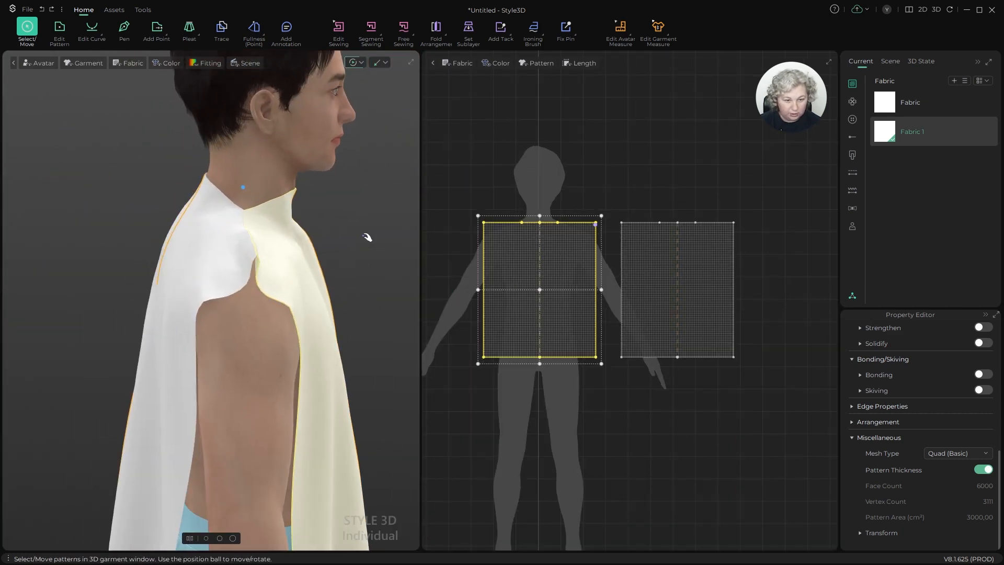
Step: Lower the centre point of the front panel's neckline straight down by 8 cm to form a V-neck
scroll(551, 211, "up", 8)
key("z")
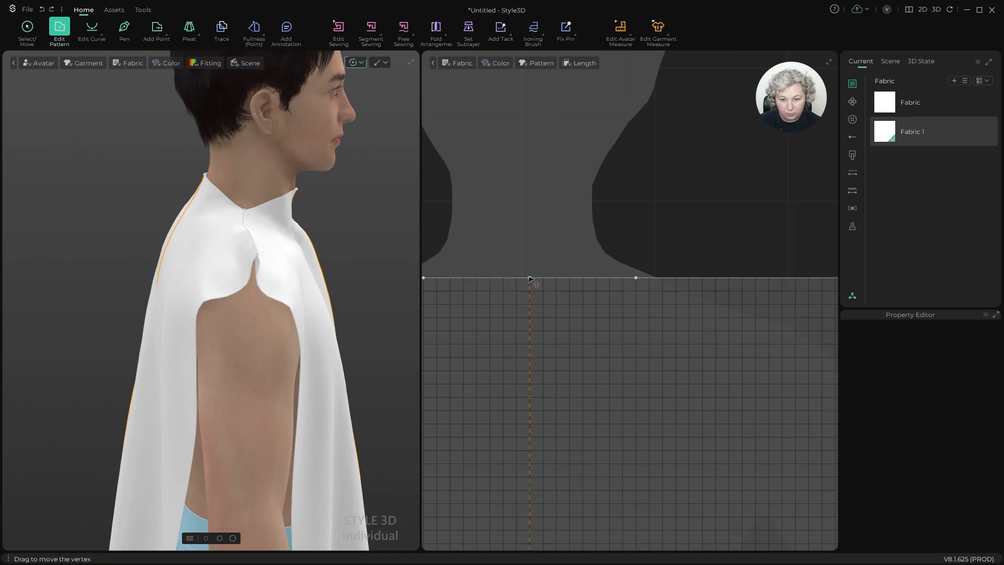
left_click_drag(529, 277, 530, 361)
right_click(530, 361, "shift")
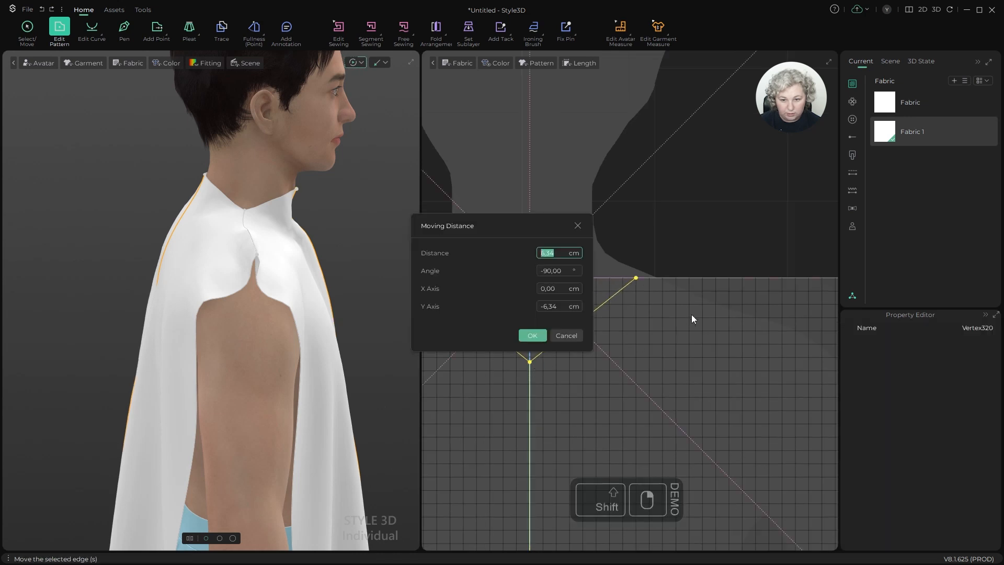
type("8")
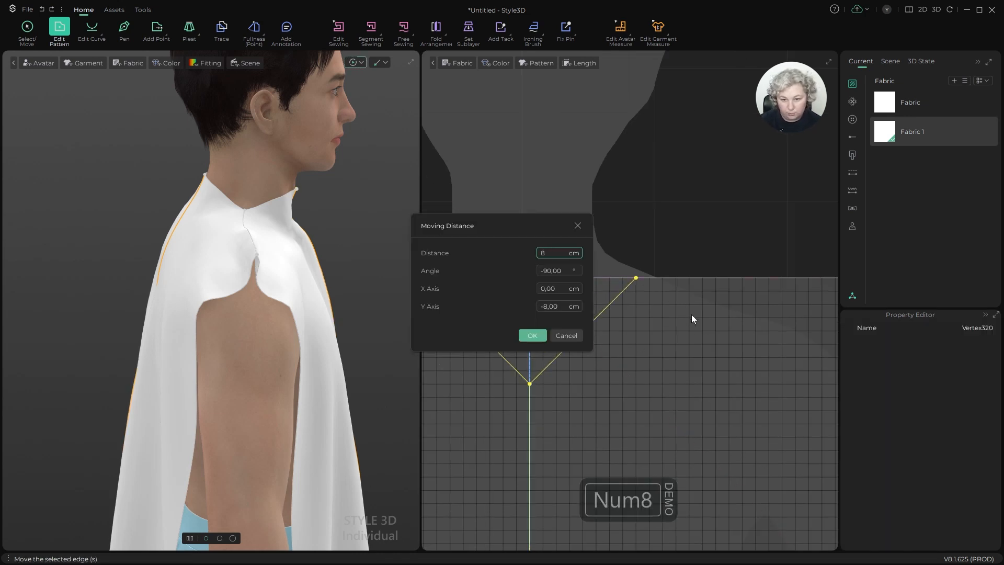
left_click(536, 333)
left_click(535, 334)
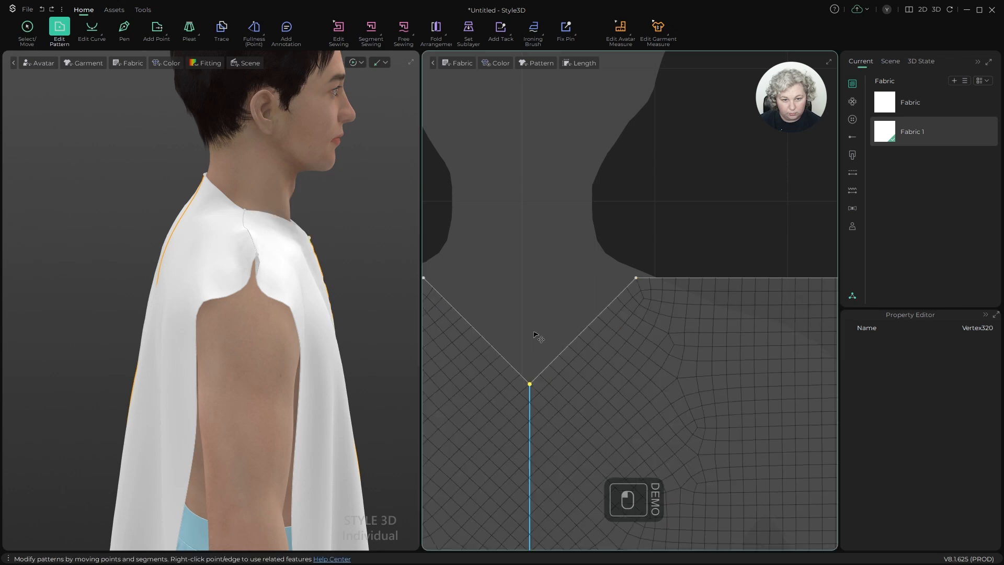
Step: Lower the centre point of the back panel's neckline straight down by 4 cm
left_click_drag(156, 297, 236, 279, "alt")
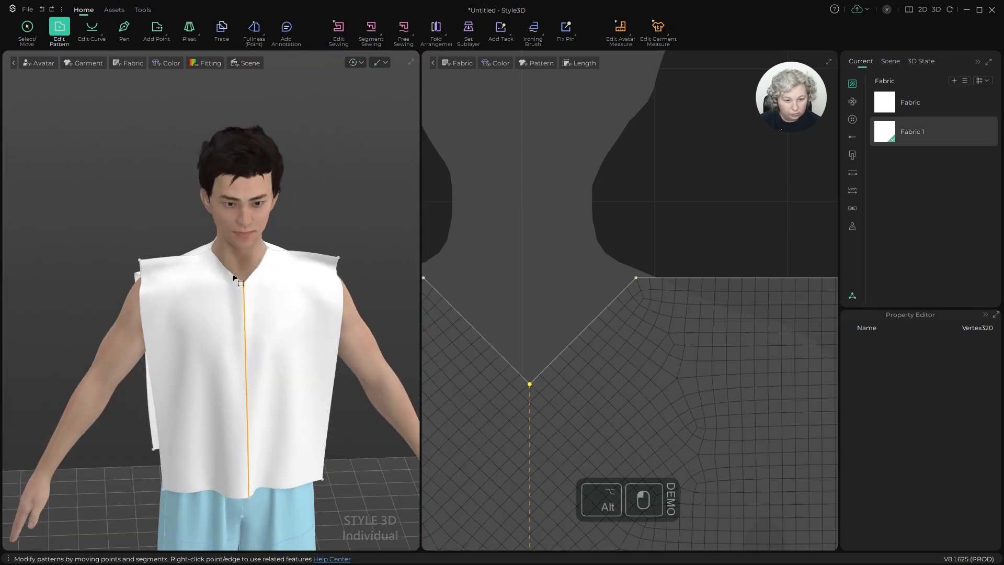
scroll(637, 262, "down", 10)
scroll(700, 277, "up", 8)
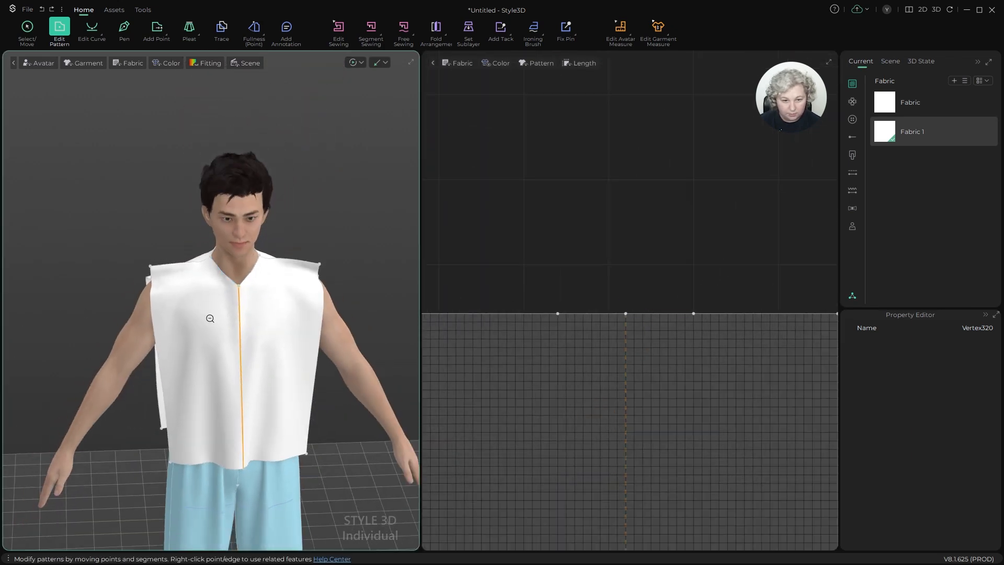
mouse_move(209, 319)
left_mouse_down("alt")
mouse_move(141, 345)
mouse_move(134, 312)
mouse_move(198, 269)
mouse_move(268, 252)
mouse_move(278, 269)
mouse_move(220, 324)
left_mouse_up("alt")
scroll(220, 324, "up", 5)
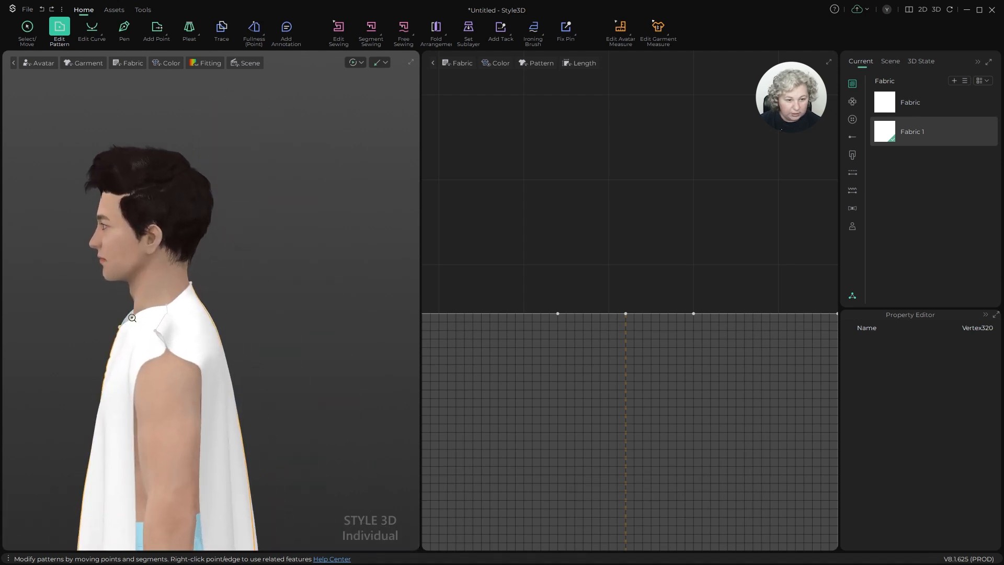
middle_click_drag(239, 344, 316, 287, "alt")
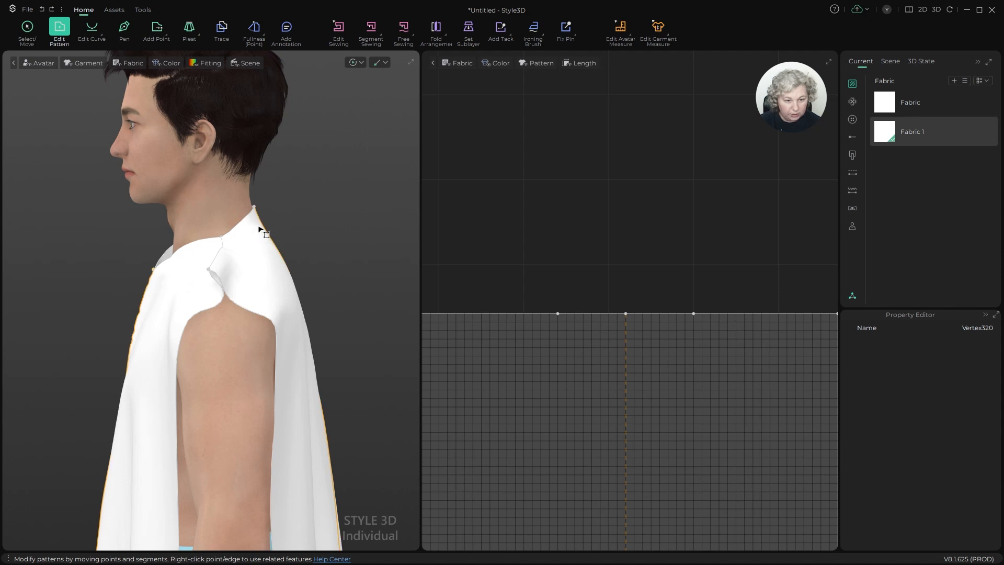
scroll(588, 313, "down", 3)
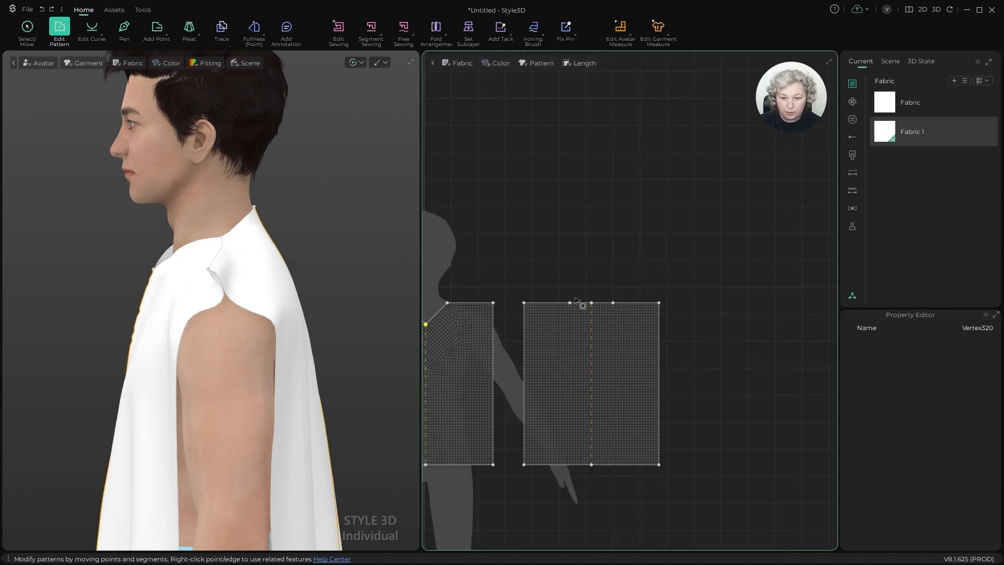
scroll(592, 322, "up", 3)
right_click_drag(589, 313, 589, 341, "shift")
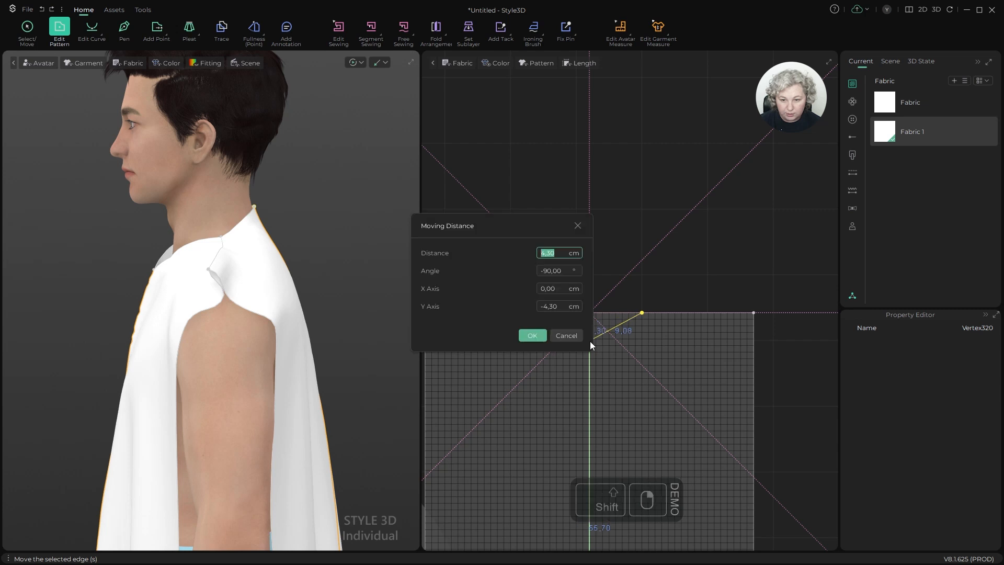
type("4")
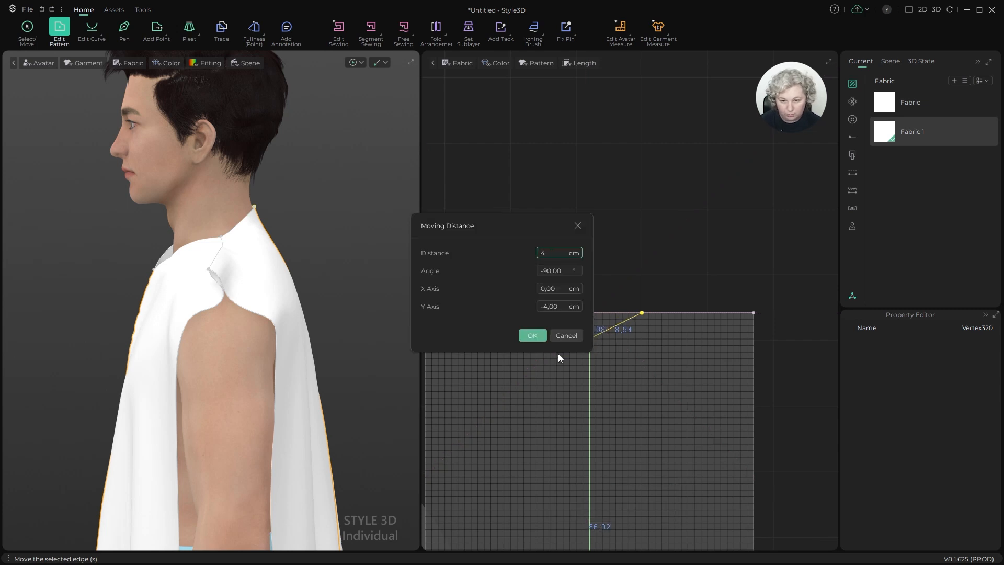
left_click(532, 335)
Step: Simulate the garment with the lowered back neckline and check how it sits around the avatar's neck
scroll(281, 225, "up", 2)
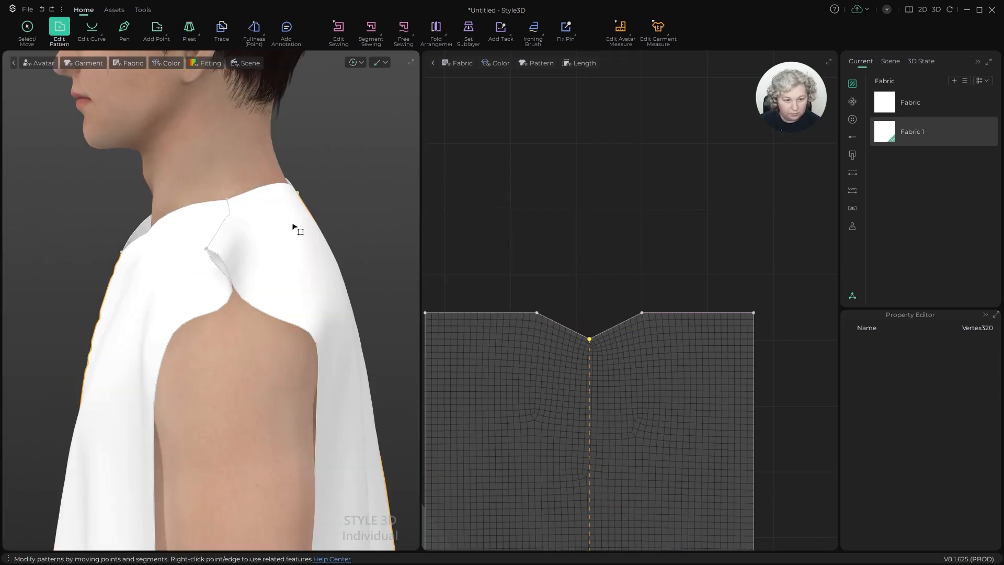
right_click_drag(295, 189, 416, 144)
key("space")
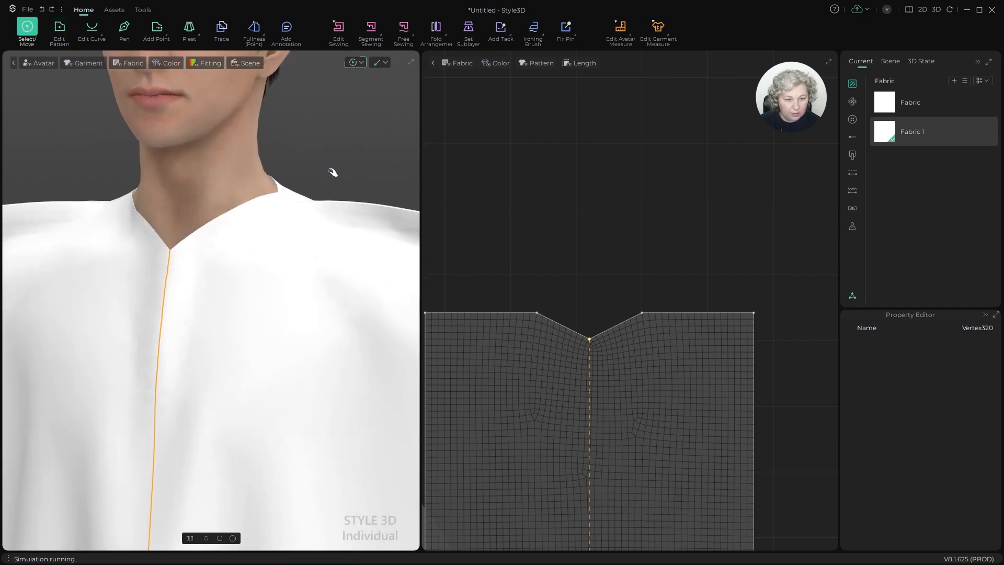
key("space")
scroll(601, 342, "up", 2)
Step: Bend the back panel's straight neckline edges into a rounded curve with Edit Arc, about 9.5 cm long per half
key("z")
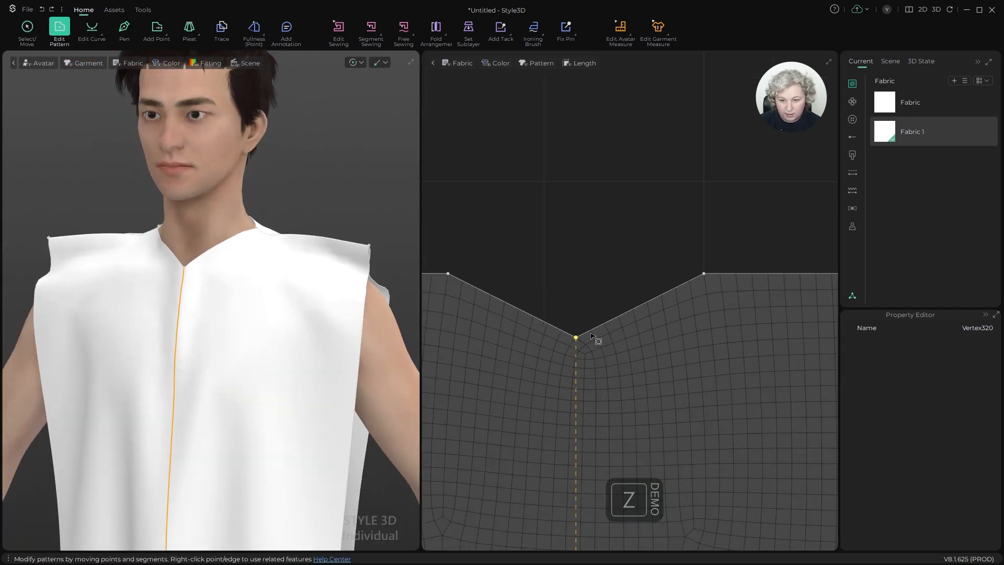
scroll(647, 306, "up", 2)
key("alt+c")
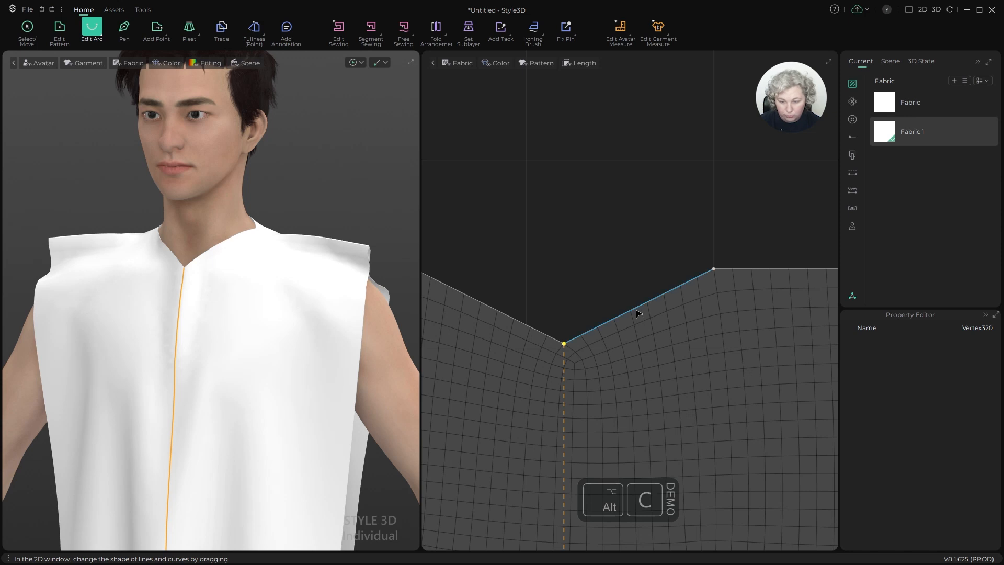
left_click_drag(632, 314, 661, 333)
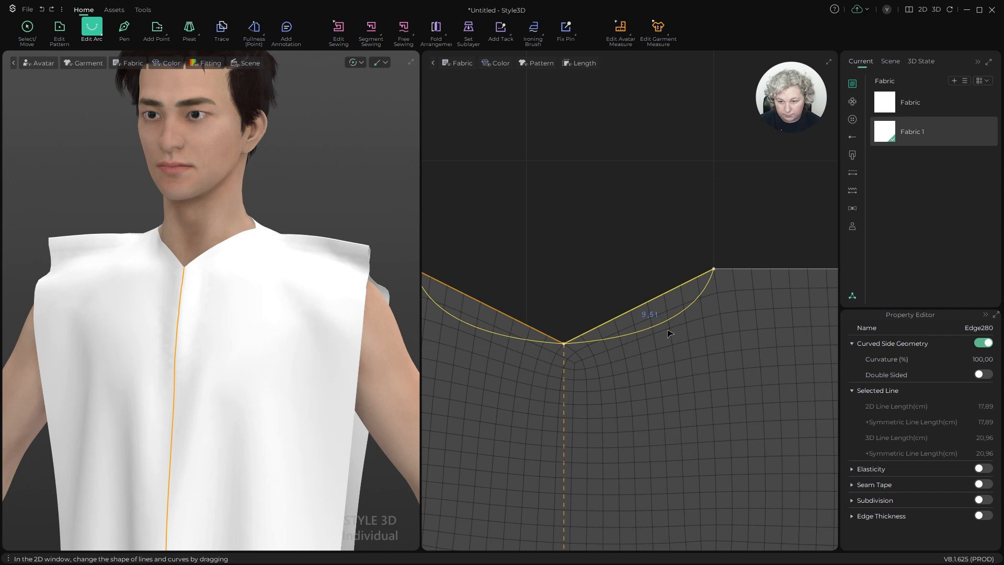
left_click_drag(669, 333, 668, 331)
key("z")
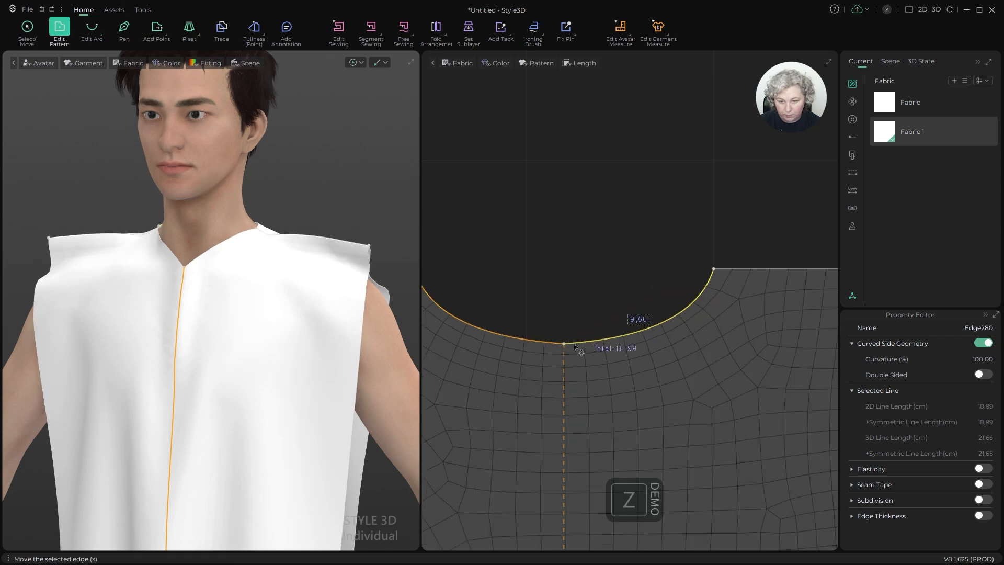
scroll(567, 349, "up", 3)
key("c")
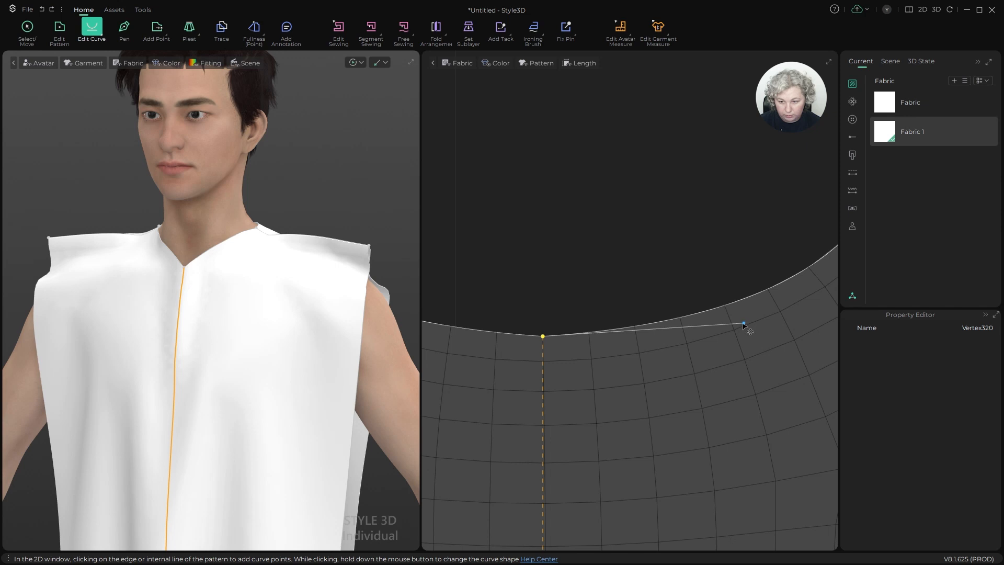
right_click(542, 337)
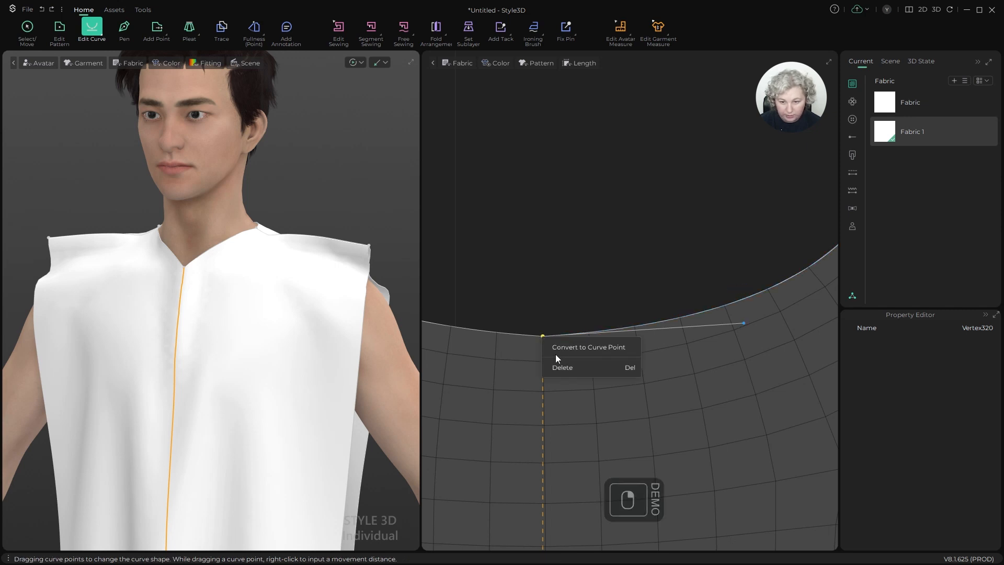
left_click(563, 269)
Step: Create a guideline parallel to the X axis through the centre point of the back neckline
key("z")
left_click(541, 335)
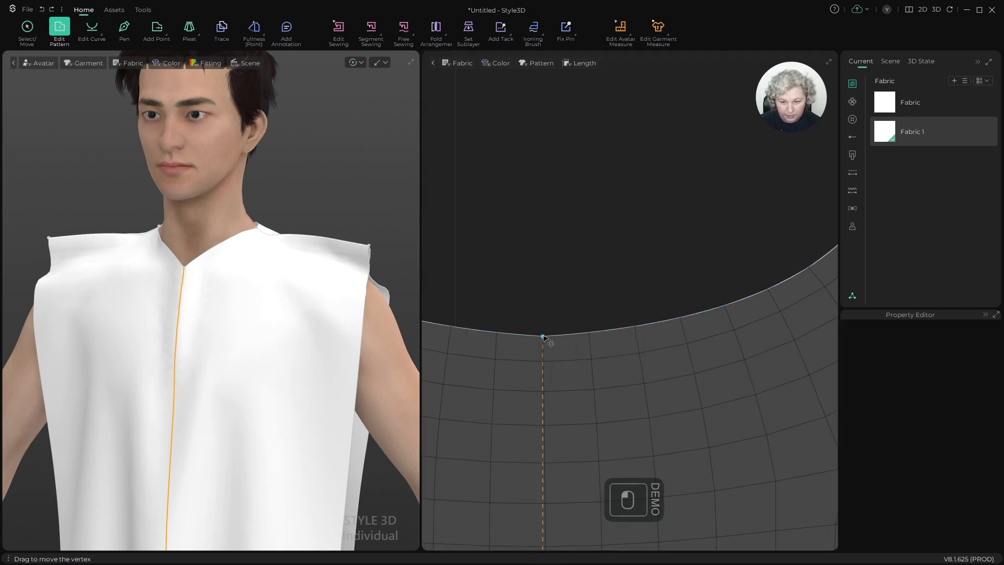
right_click(544, 339)
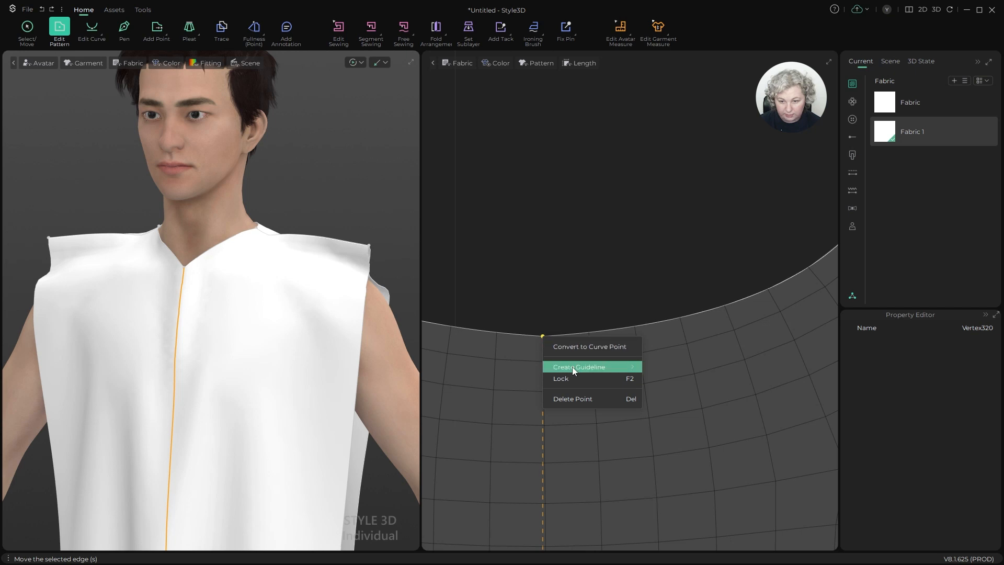
mouse_move(601, 363)
left_click(690, 370)
Step: Move the back neckline's curve handle nearest the centre onto the horizontal guideline so the curve meets the fold squarely
scroll(650, 360, "down", 3)
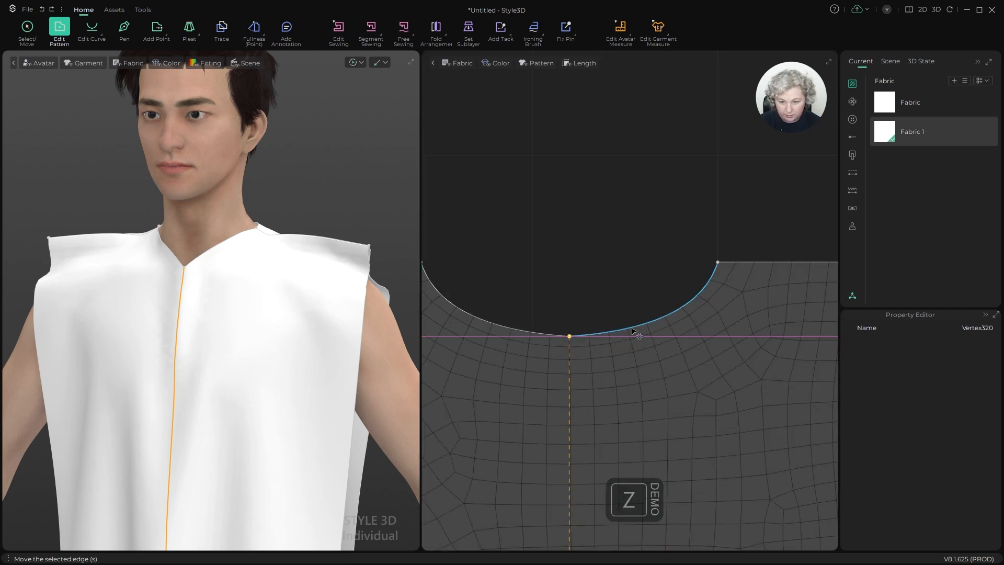
left_click(634, 332)
key("c")
scroll(634, 332, "up", 3)
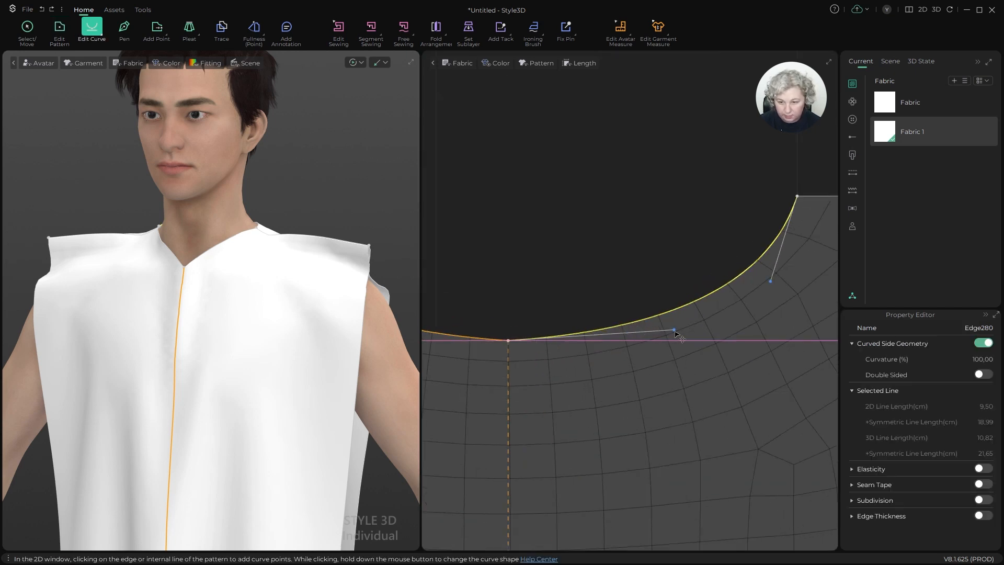
left_click_drag(674, 333, 648, 342)
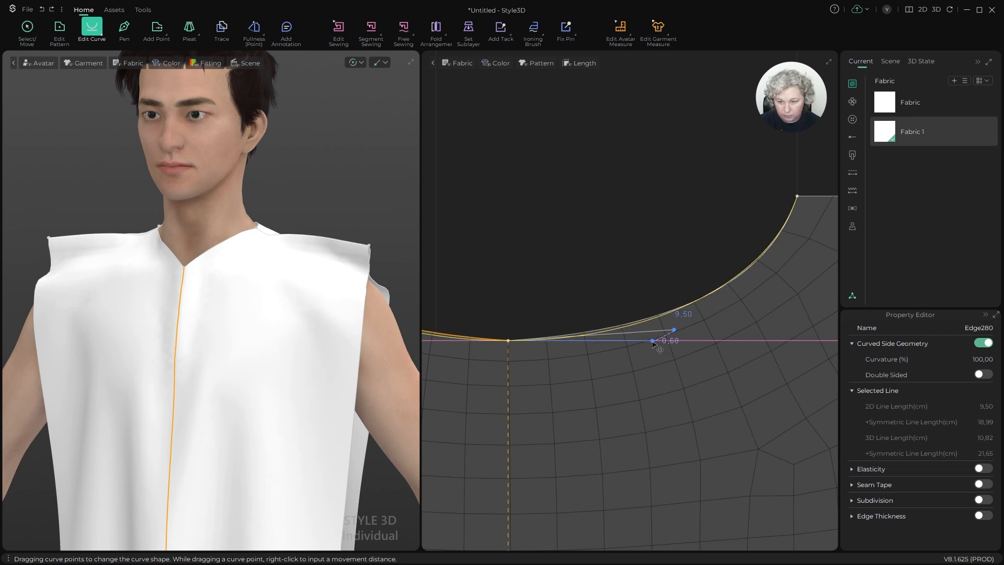
left_click_drag(653, 342, 652, 342)
Step: Delete the horizontal guideline at the back neckline
key("z")
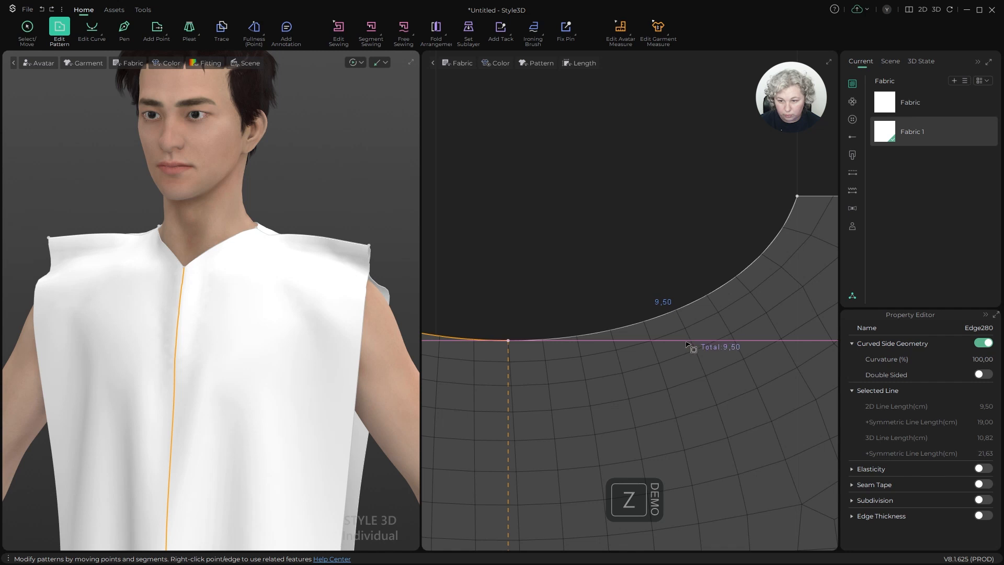
left_click(687, 345)
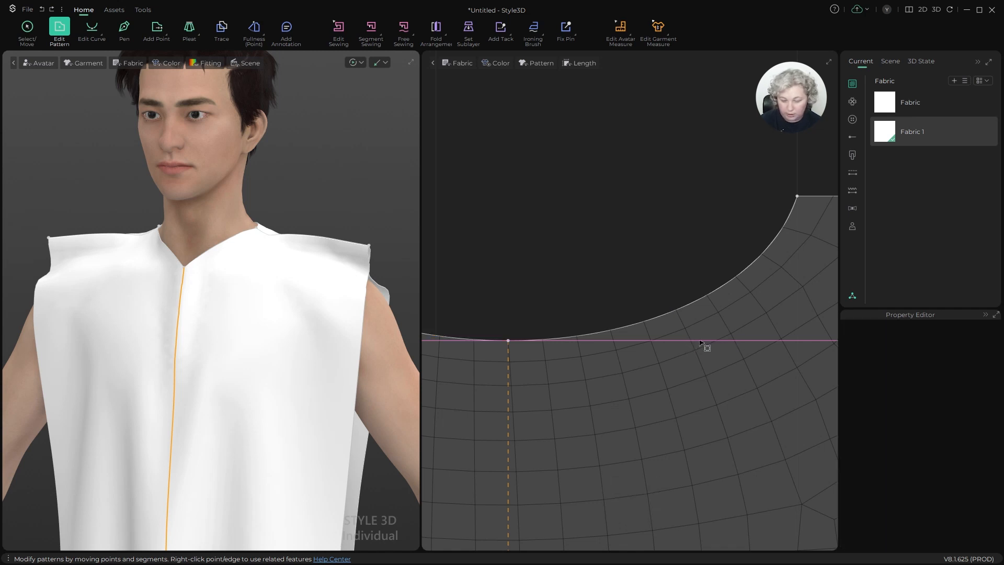
scroll(680, 329, "down", 5)
key("Delete")
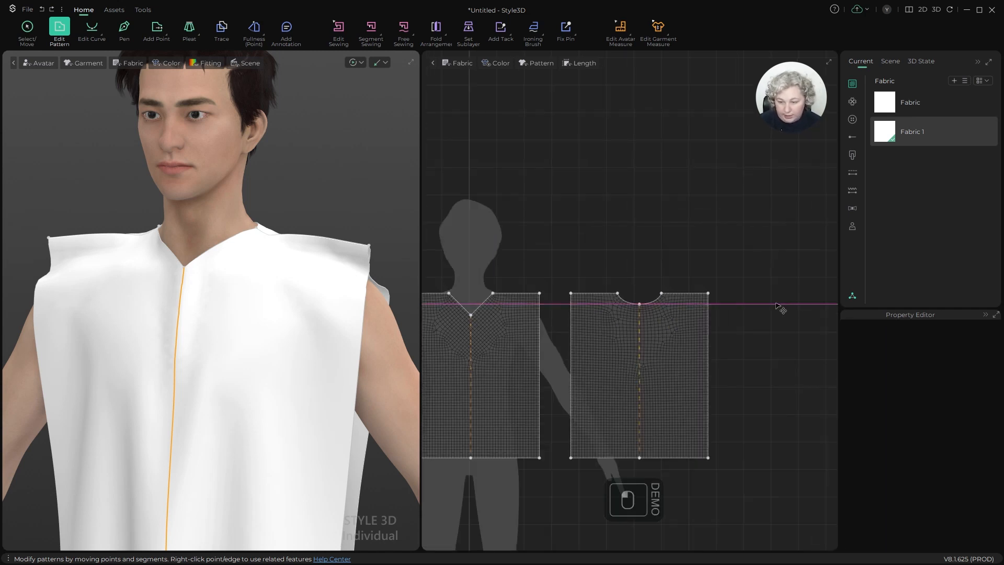
Step: Simulate the garment with the curved back neckline and check its fit from the back and the front
right_click_drag(262, 256, 119, 256)
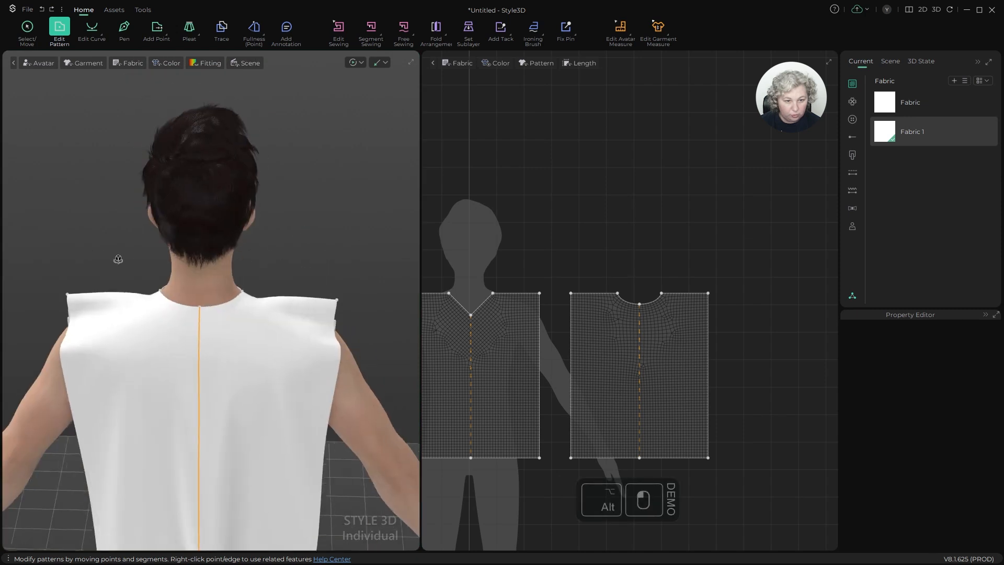
scroll(225, 289, "up", 3)
key("space")
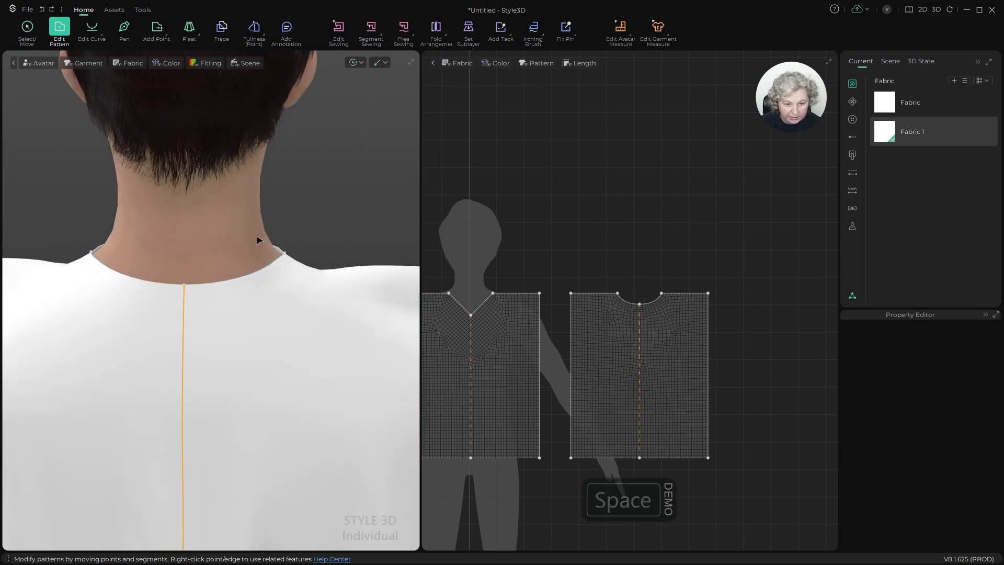
scroll(244, 261, "down", 3)
key("space")
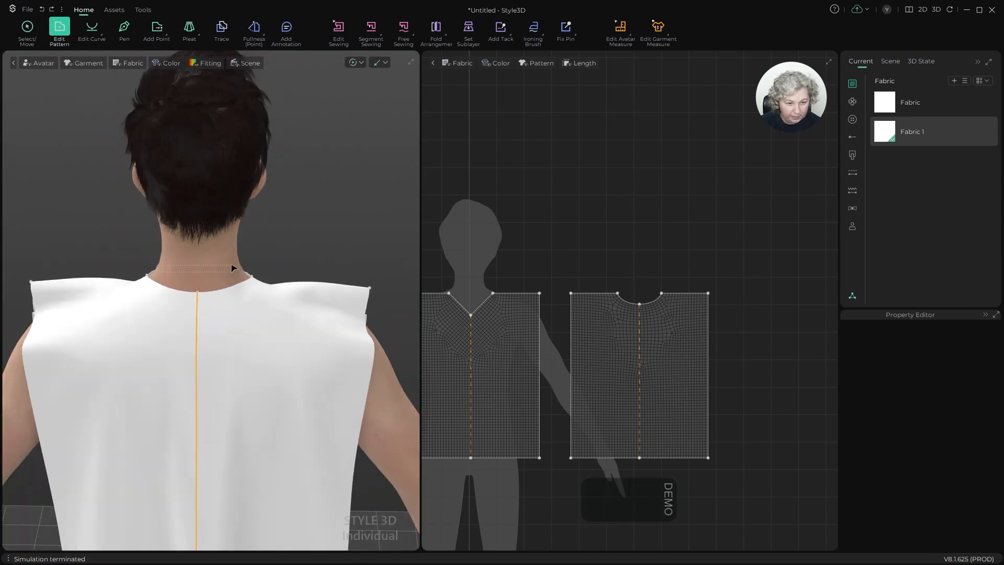
left_click_drag(191, 236, 338, 232, "alt")
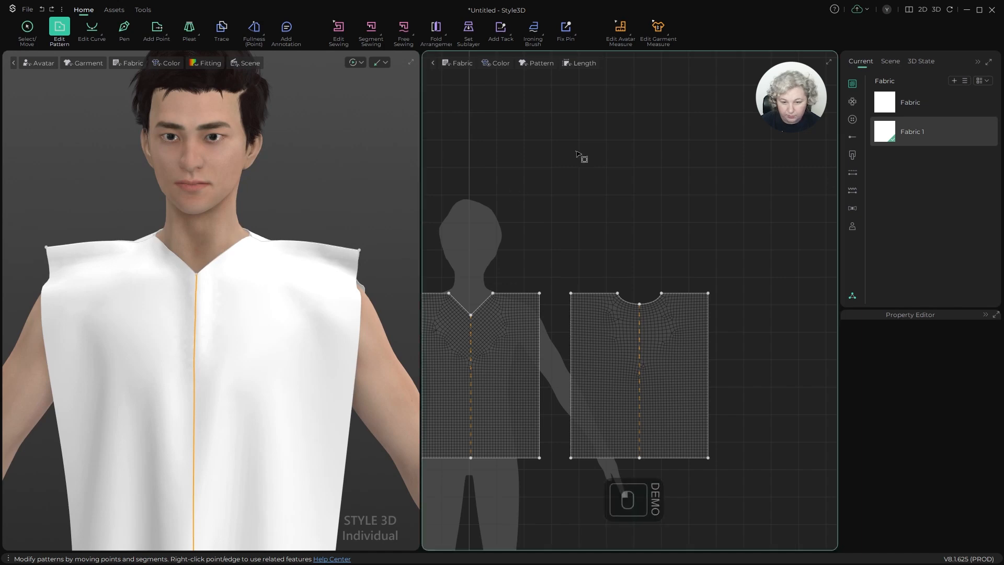
Step: Lower the centre point of the front panel's V-neck straight down by another 1 cm
scroll(582, 155, "down", 3)
scroll(564, 282, "up", 5)
key("z")
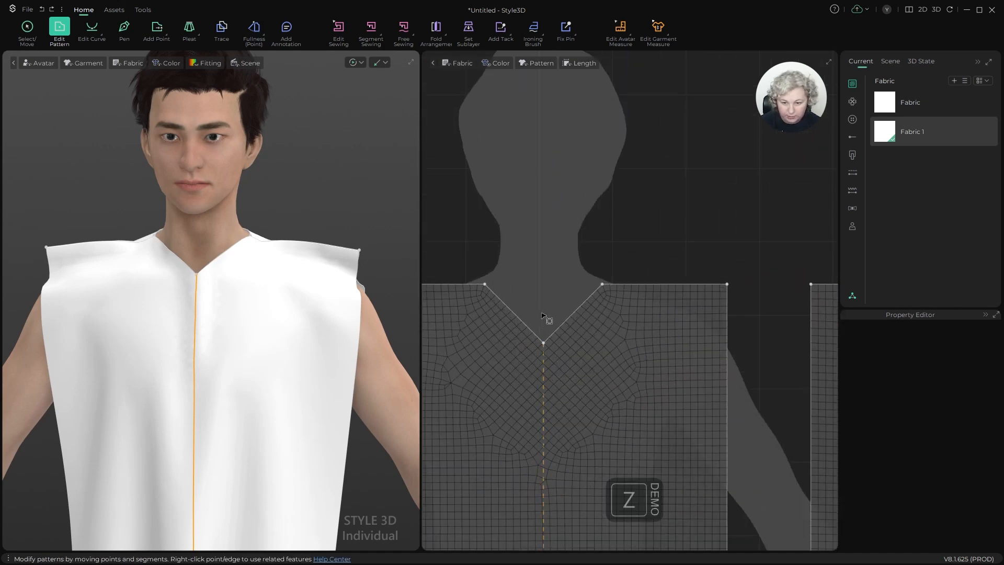
left_click(547, 318)
mouse_move(223, 280)
left_mouse_down("alt")
mouse_move(275, 269)
mouse_move(223, 274)
left_mouse_up("alt")
scroll(549, 317, "up", 3)
key("z")
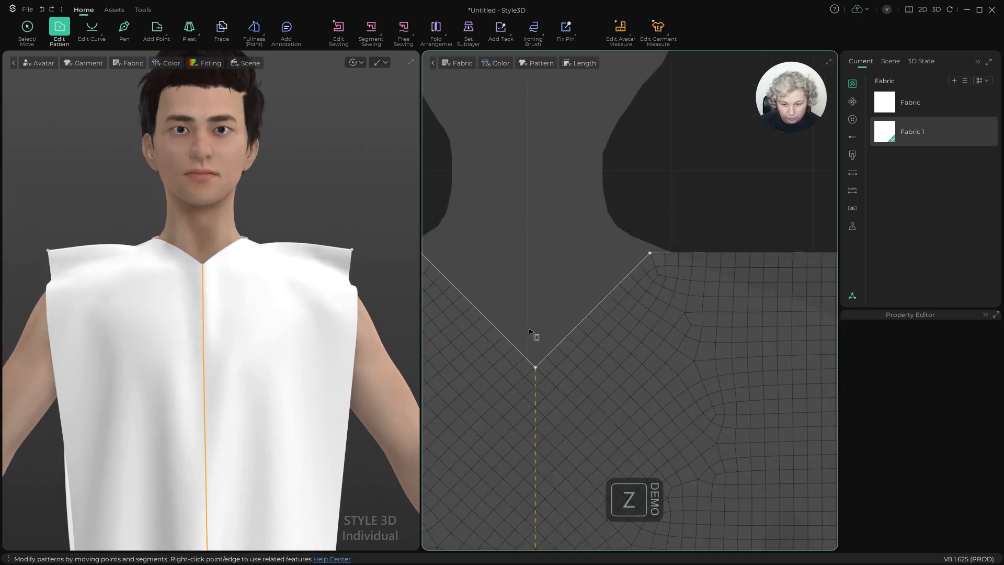
left_click(536, 367)
left_click_drag(537, 367, 538, 380, "shift")
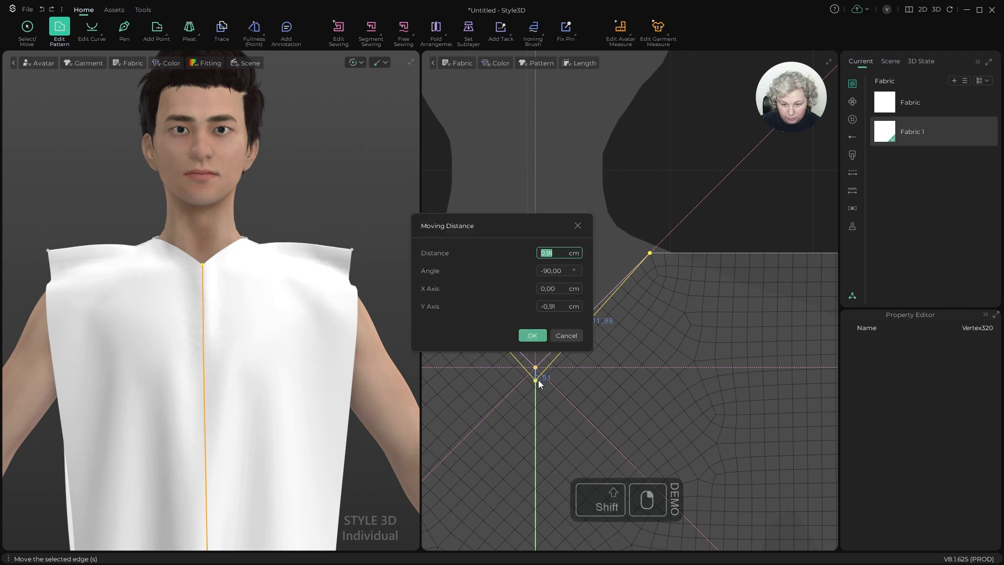
type("1")
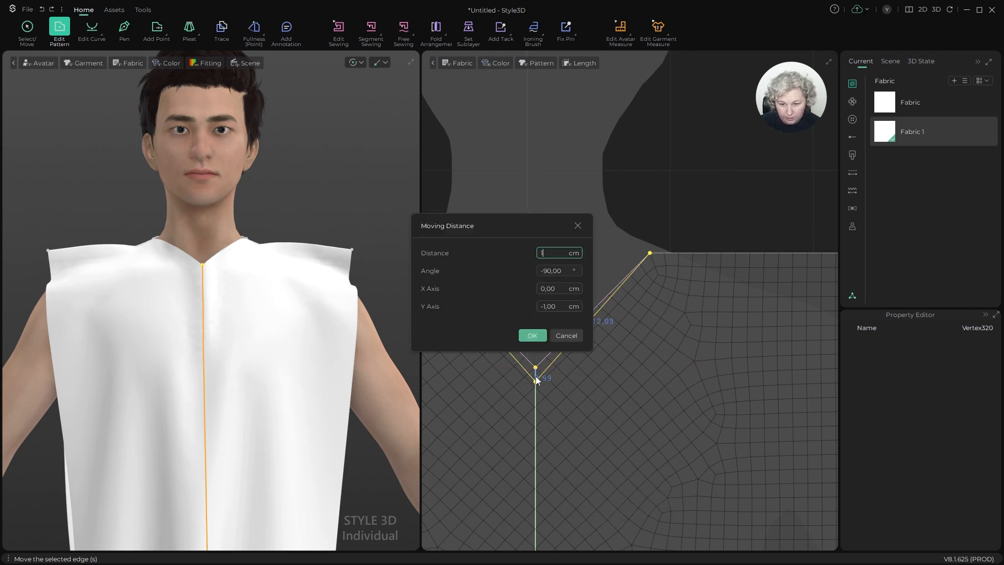
left_click(536, 338)
Step: Bend the front panel's V-neck edges into a rounded neckline with Edit Arc, about 13.2 cm long per half
scroll(585, 317, "up", 2)
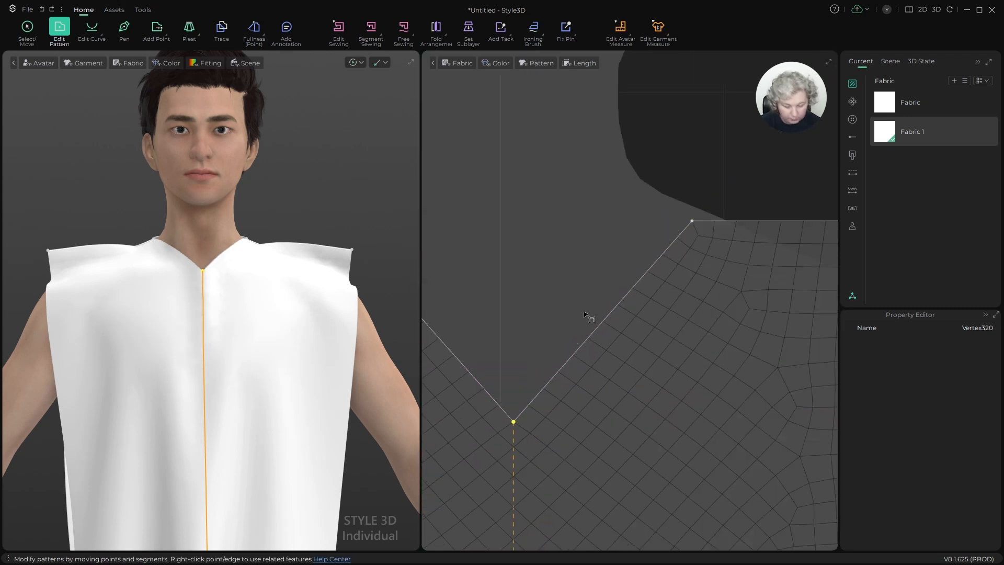
key("alt+c")
left_click_drag(614, 312, 656, 362)
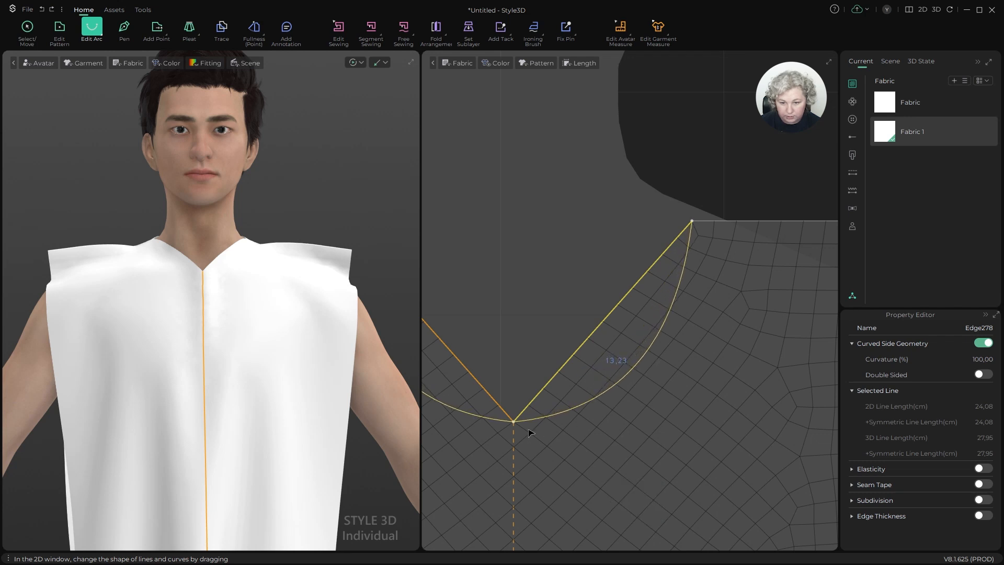
scroll(530, 432, "down", 2)
scroll(531, 433, "up", 4)
Step: Create a guideline parallel to the X axis through the front neckline's centre point
key("z")
left_click(503, 409)
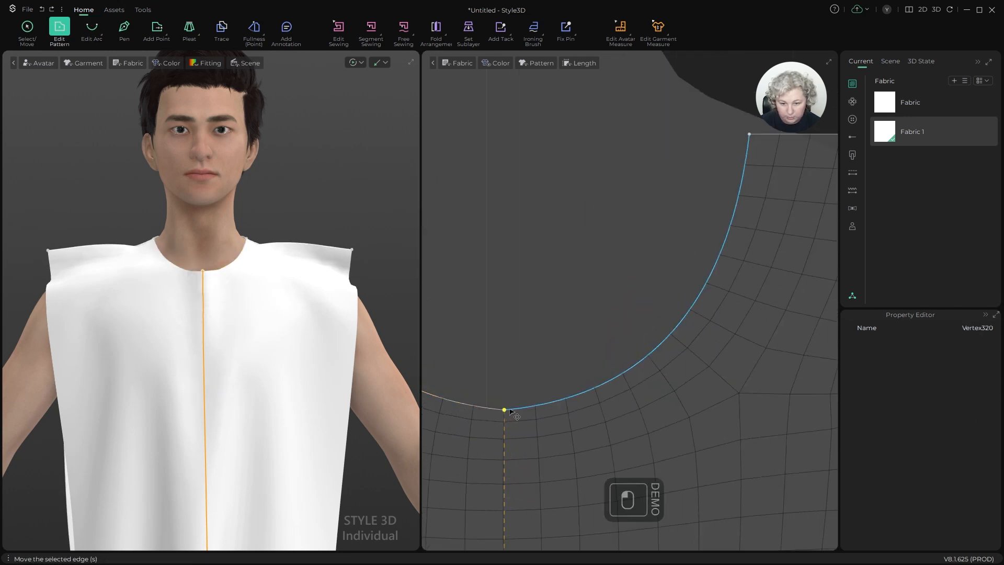
right_click(504, 411)
mouse_move(535, 441)
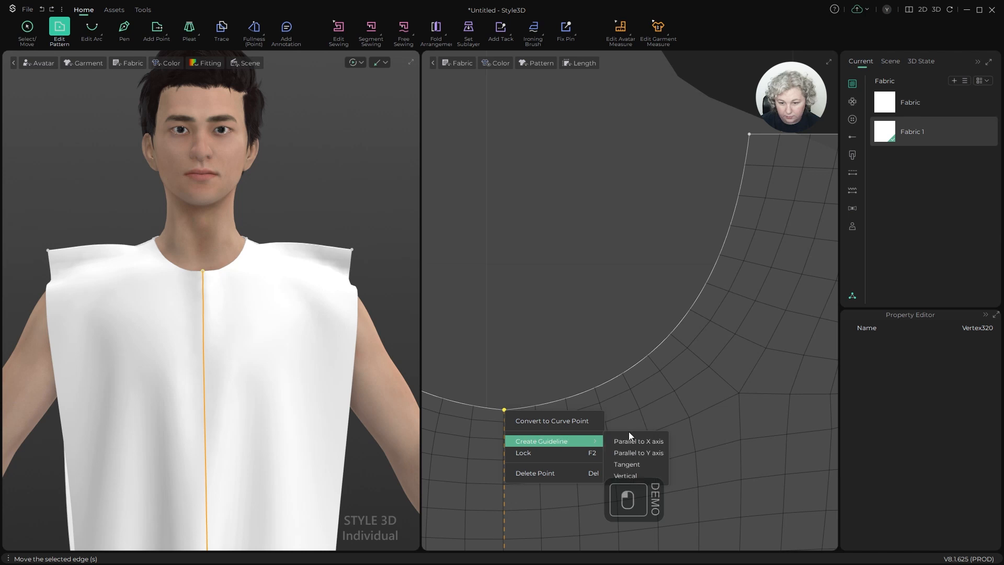
left_click(625, 437)
Step: Align the front neckline's curve handle with the horizontal guideline using Edit Curve, about 13.35 cm of curve per half
key("z")
left_click(589, 393)
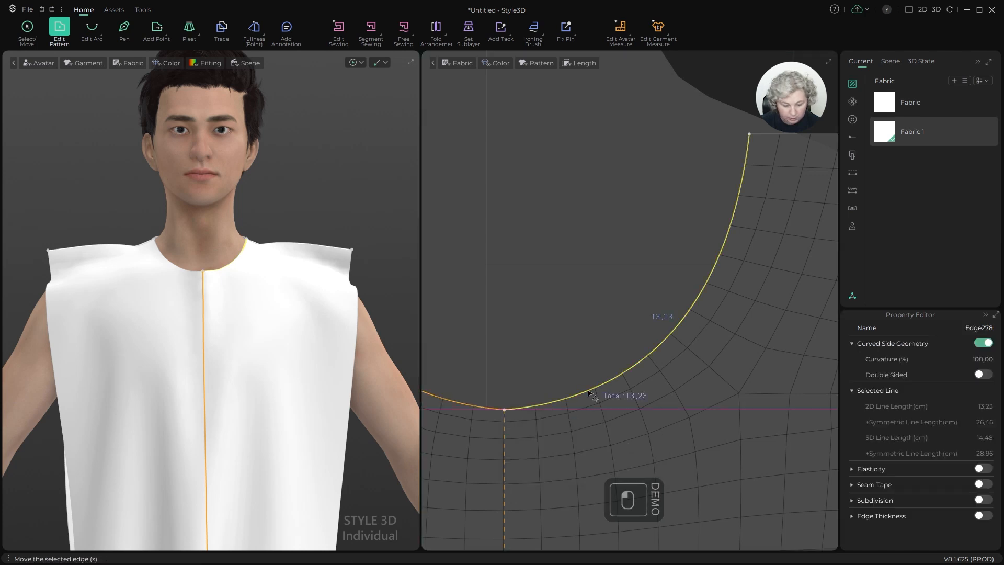
key("c")
left_click_drag(650, 398, 644, 410)
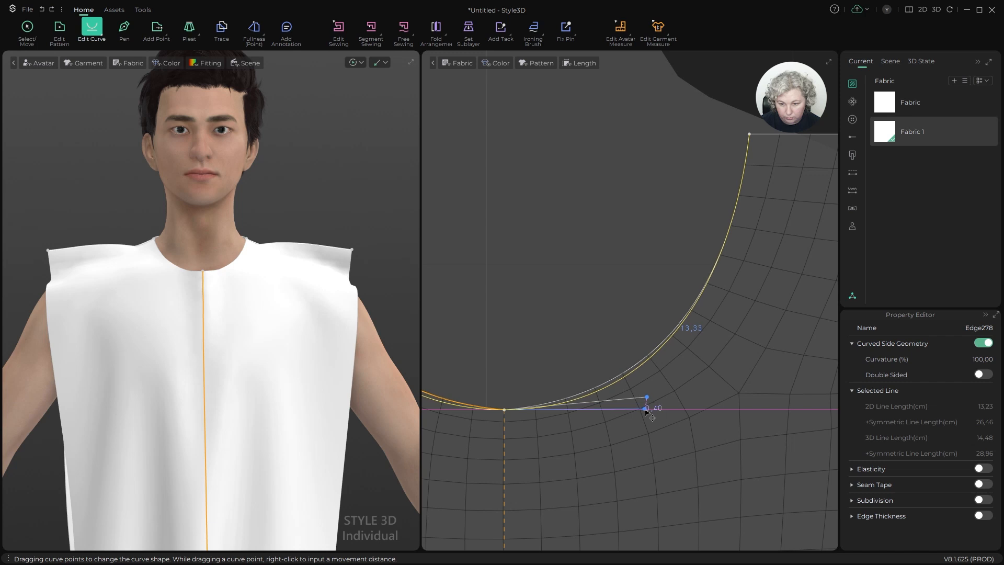
Step: Delete the horizontal guideline at the front neckline
key("z")
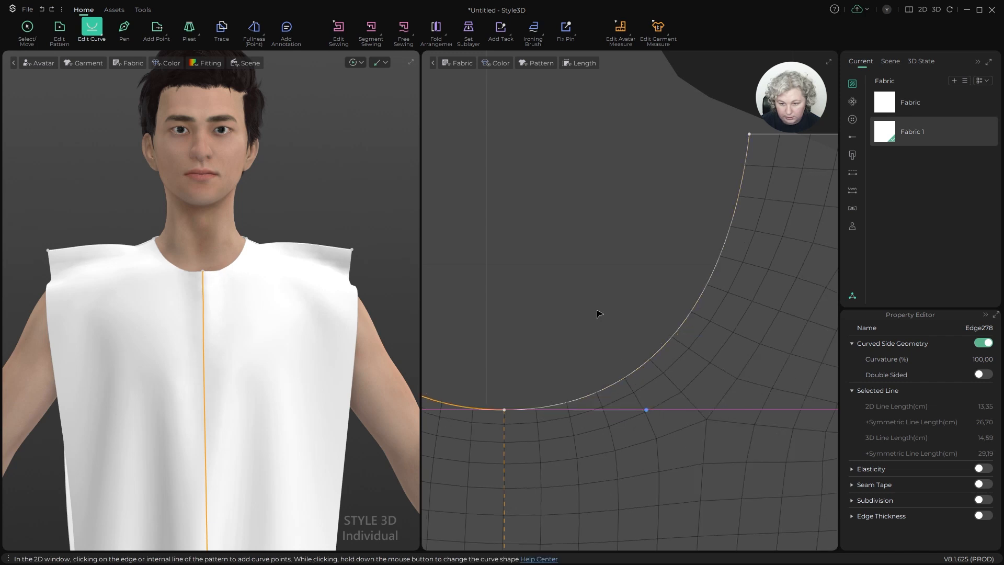
scroll(598, 314, "down", 5)
left_click(778, 339)
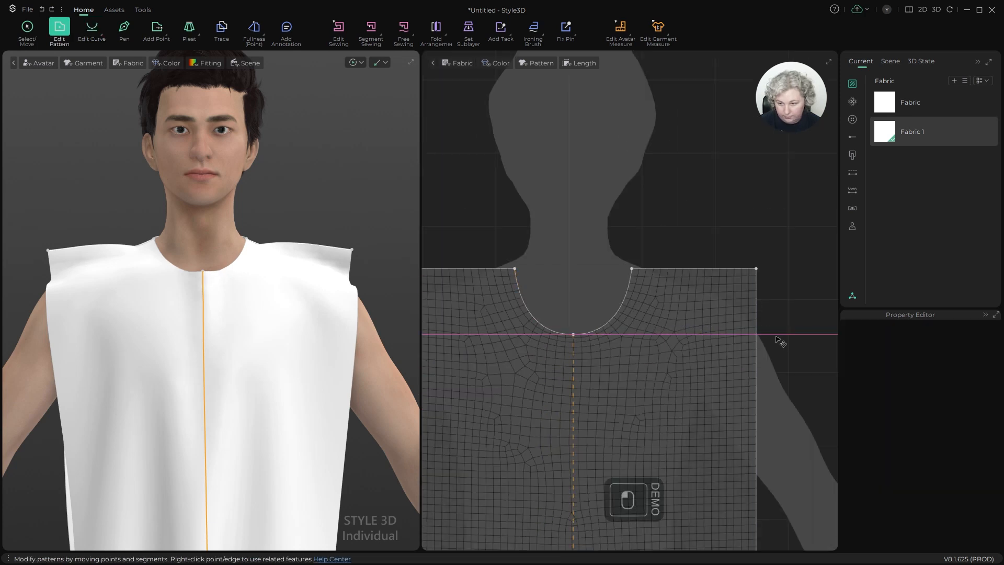
key("Delete")
Step: Simulate the garment with the reshaped front neckline and pull both outer shoulder corners upward and into place
key("space")
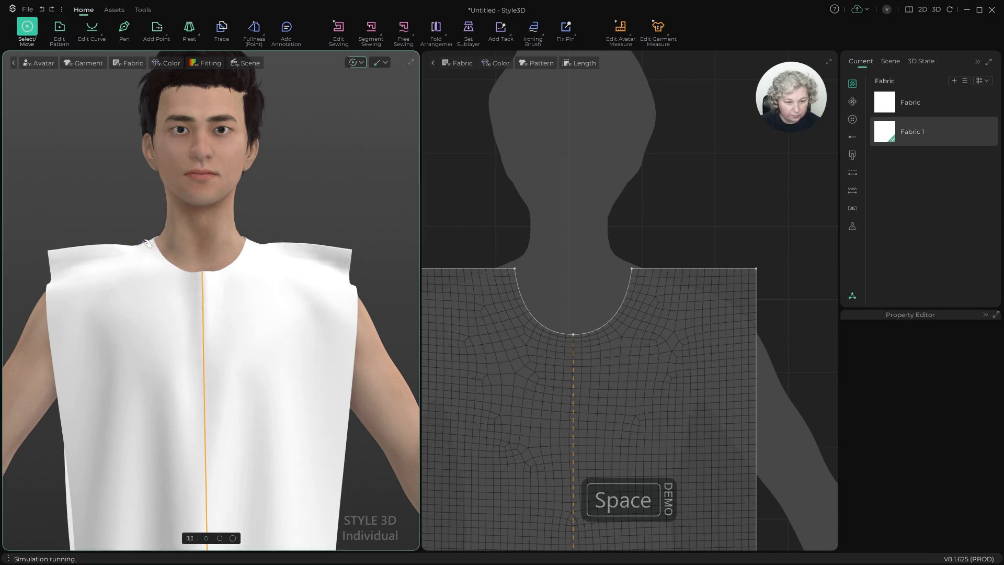
left_click(112, 272)
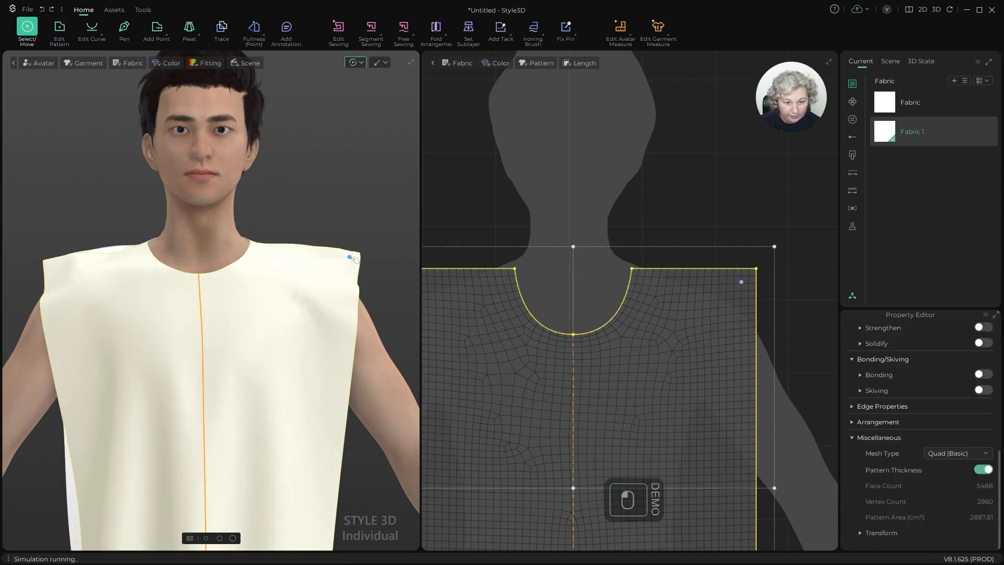
left_click_drag(54, 262, 39, 249)
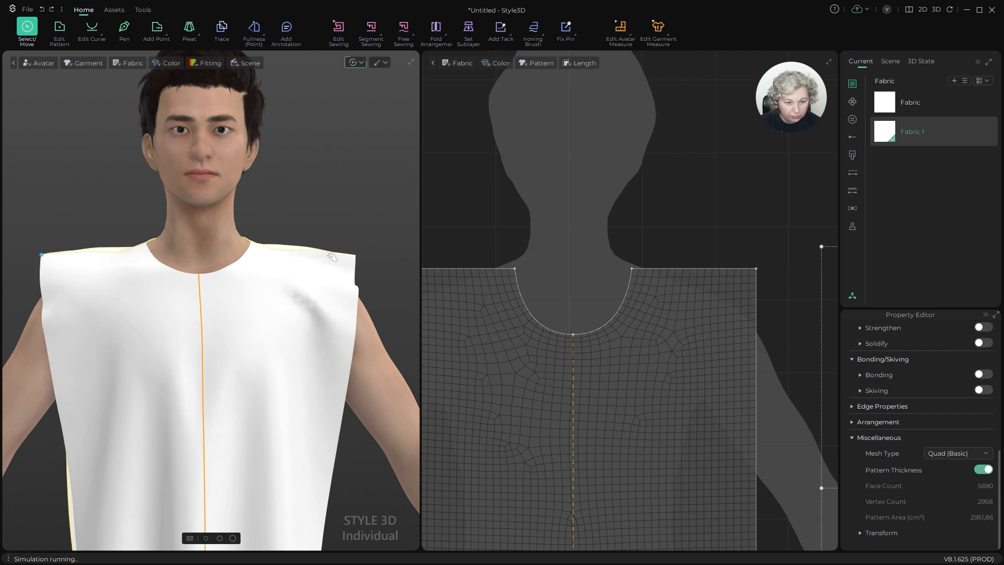
left_click_drag(351, 259, 350, 242)
key("space")
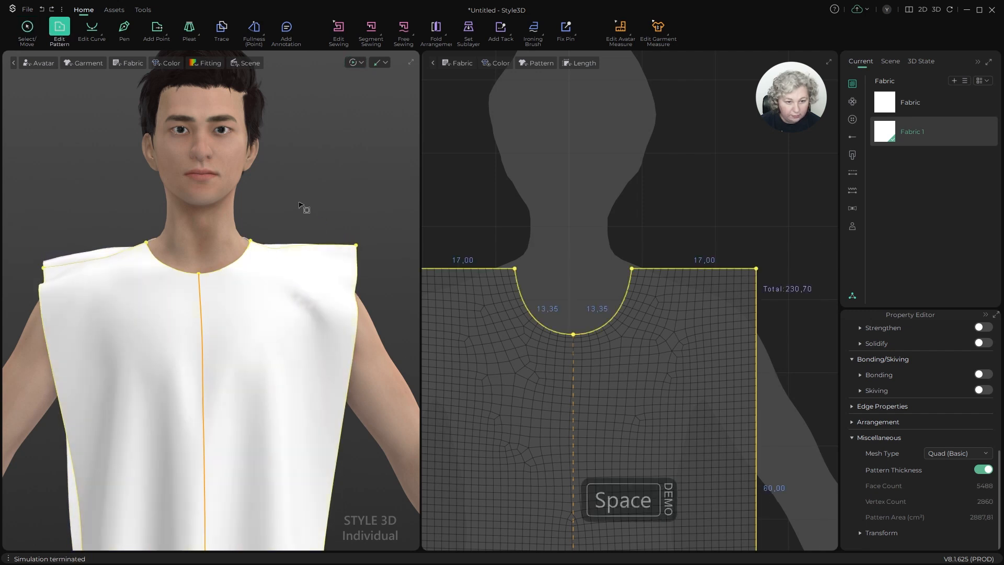
Step: Simulate the garment from the back and pull the folded shoulder corner up over the arm
left_click_drag(265, 196, 430, 222, "alt")
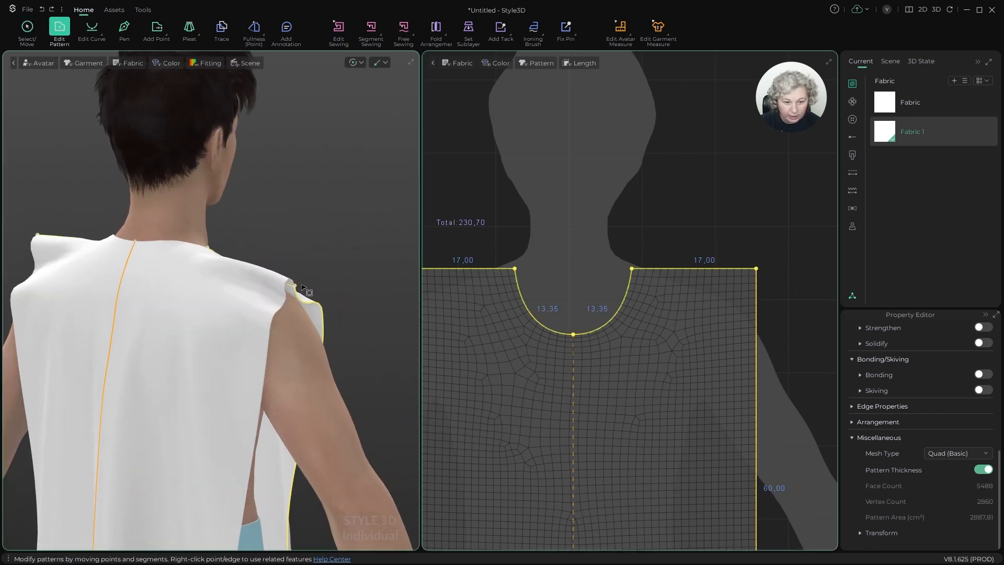
key("space")
left_click_drag(297, 293, 313, 255)
key("space")
Step: Examine how the excess fabric stands off at the shoulder ends from the back and the front
left_click_drag(221, 243, 270, 246, "alt")
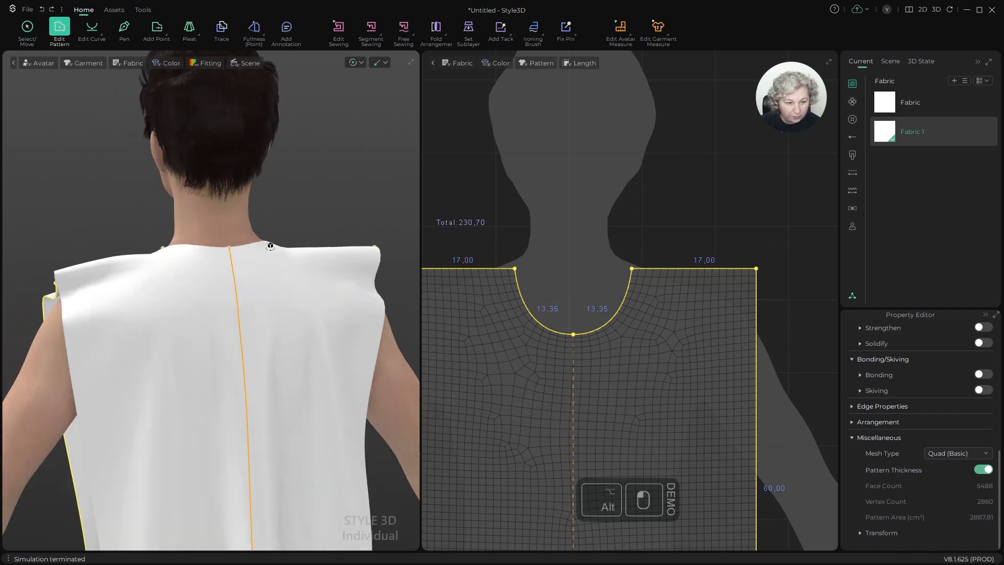
left_click_drag(63, 278, 221, 274, "alt")
right_click_drag(307, 273, 227, 279, "alt")
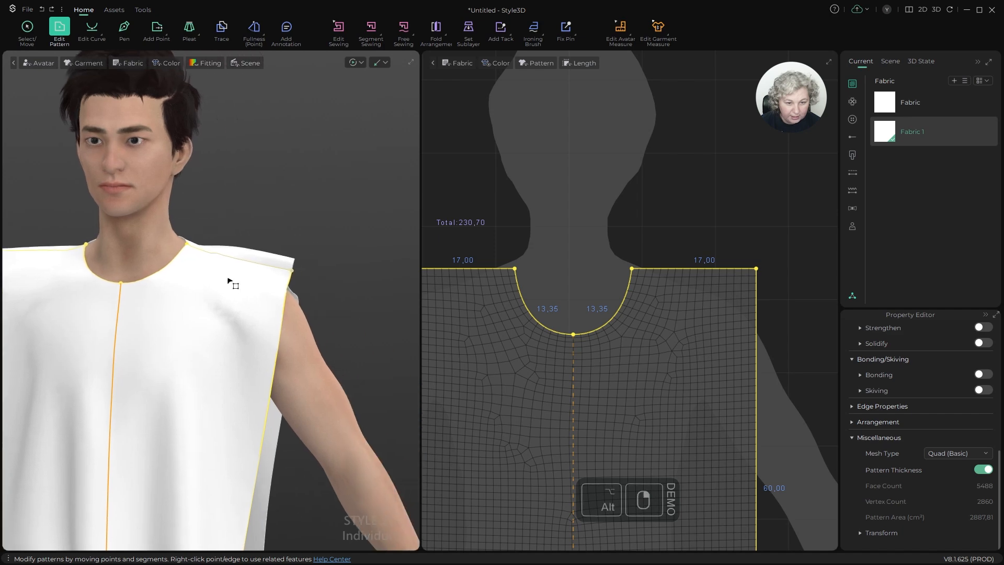
scroll(313, 269, "up", 3)
scroll(313, 270, "up", 1)
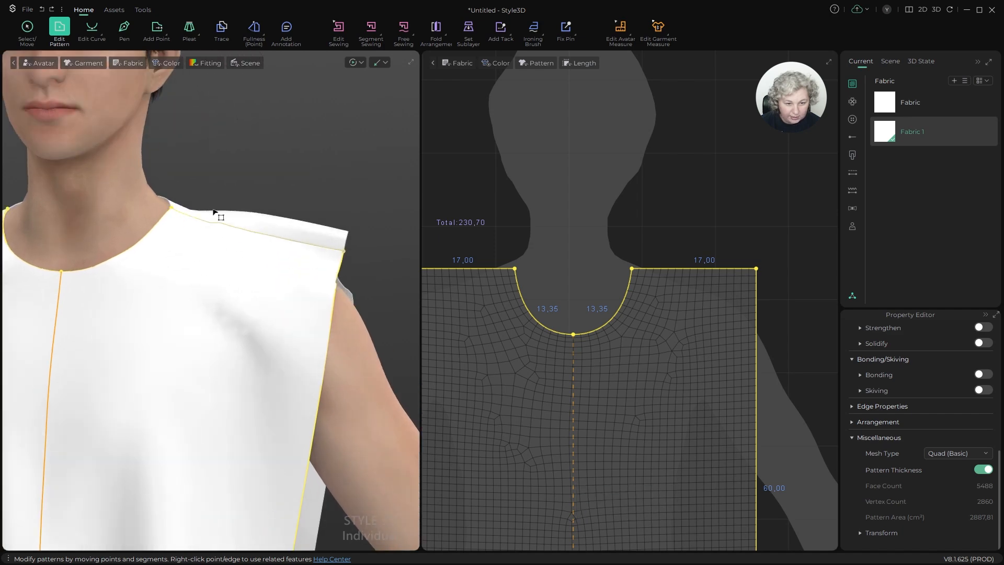
left_click_drag(215, 212, 333, 328, "alt")
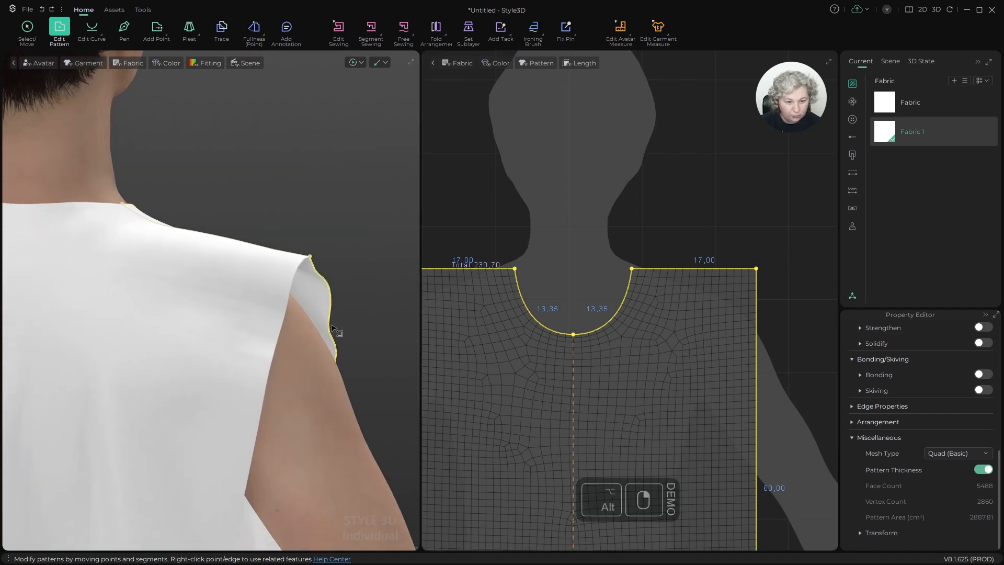
Step: Draw a sloping internal shoulder line about 17.5 cm long on the front panel, from the neck point down to the side edge
scroll(640, 248, "down", 9)
scroll(697, 264, "up", 7)
key("z")
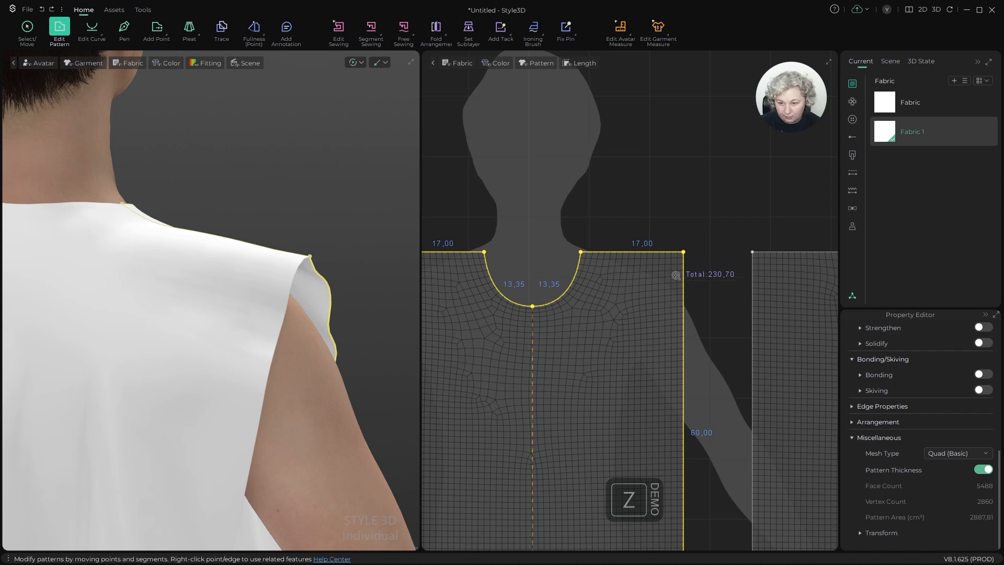
scroll(672, 271, "up", 3)
left_click(696, 239)
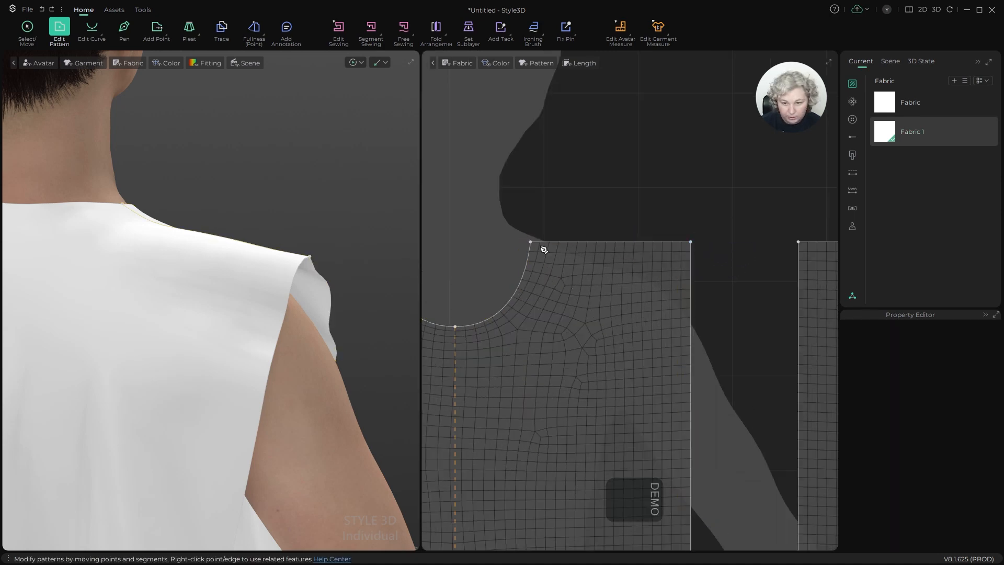
key("g")
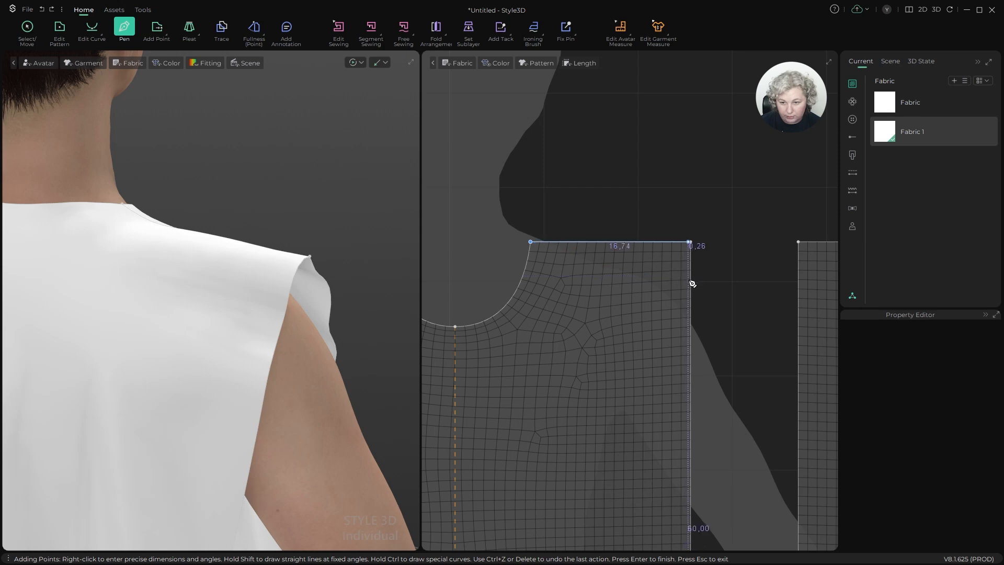
double_click(690, 281)
Step: Draw a matching sloping line on the back panel from the neck point to about 5 cm down the side edge
scroll(710, 242, "down", 8)
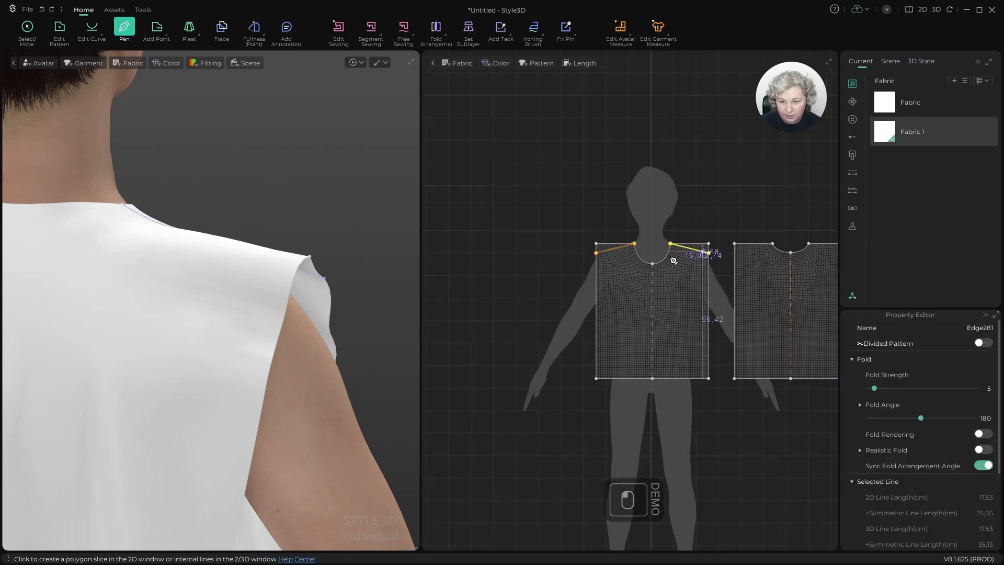
scroll(646, 259, "up", 4)
scroll(654, 258, "down", 5)
scroll(779, 249, "up", 5)
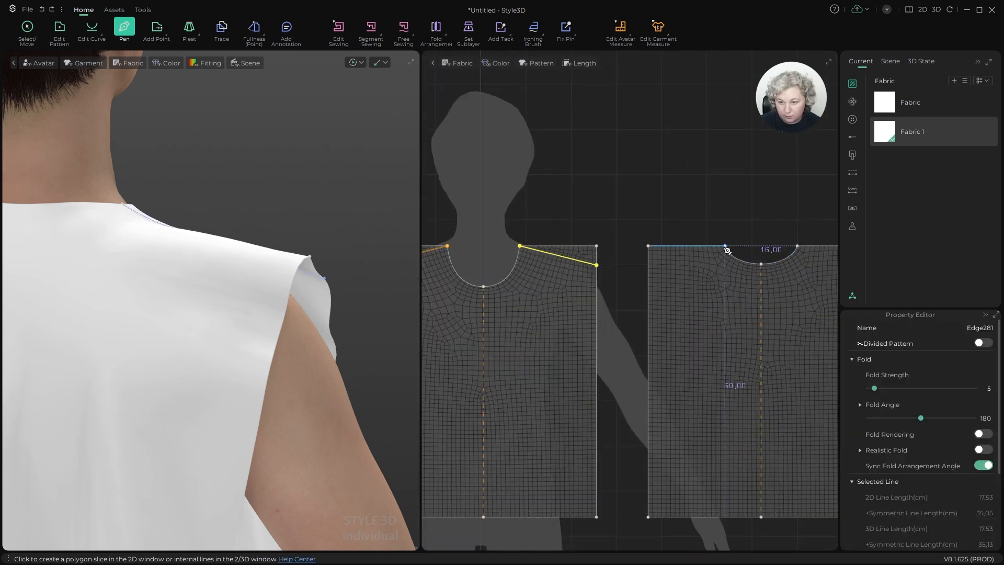
left_click(726, 247)
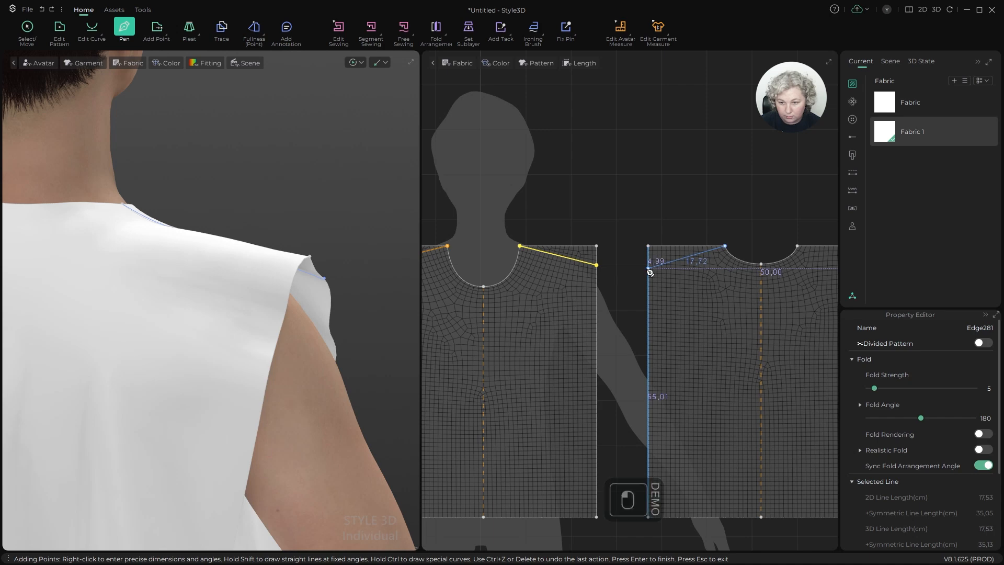
double_click(648, 269)
key("z")
Step: Check the internal shoulder slope lines on the avatar from back and front, and undo both lines
scroll(277, 280, "down", 4)
left_click_drag(277, 280, 345, 242, "alt")
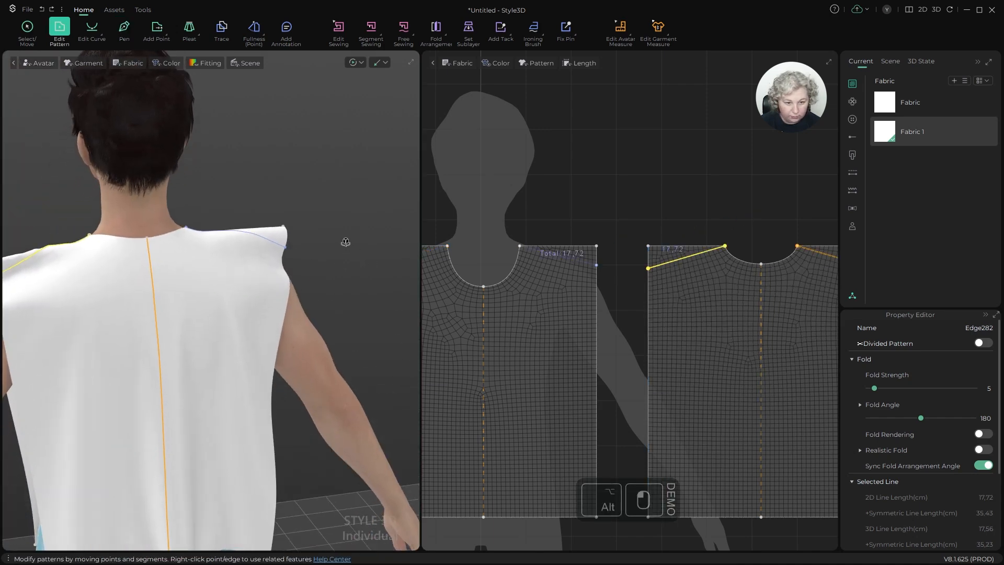
left_click_drag(298, 186, 251, 184, "alt")
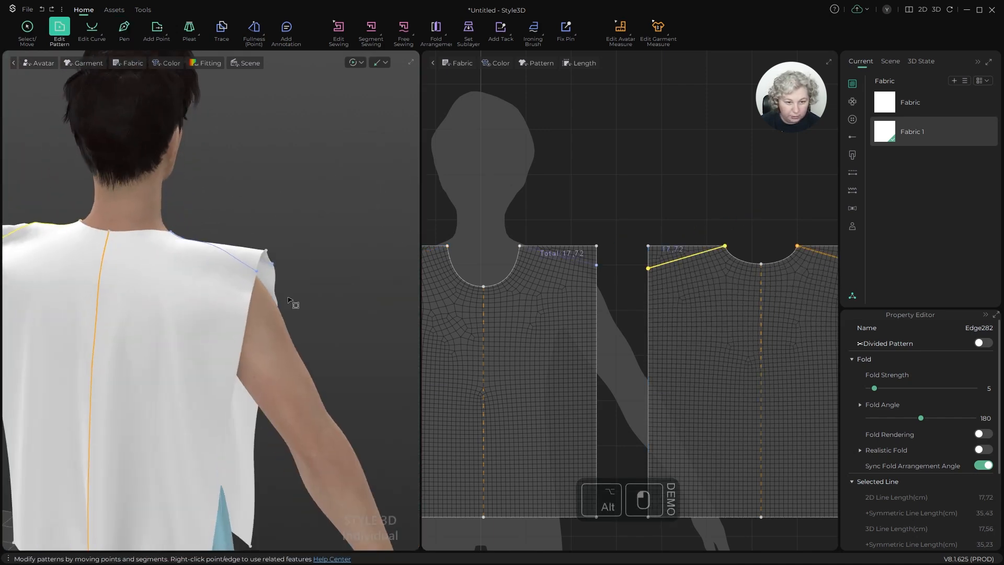
left_click_drag(337, 207, 223, 202, "alt")
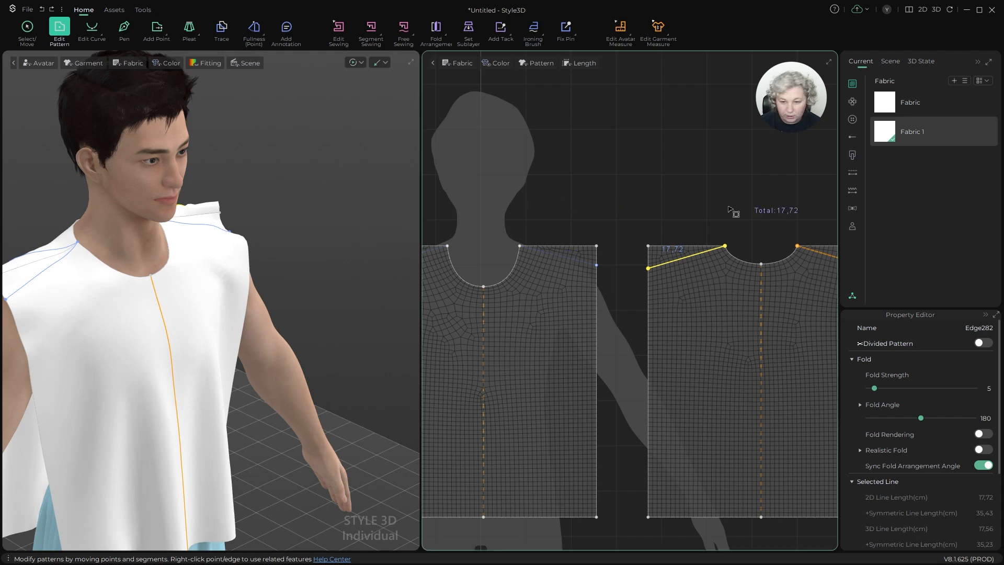
key("ctrl+z")
key("ctrl+z")
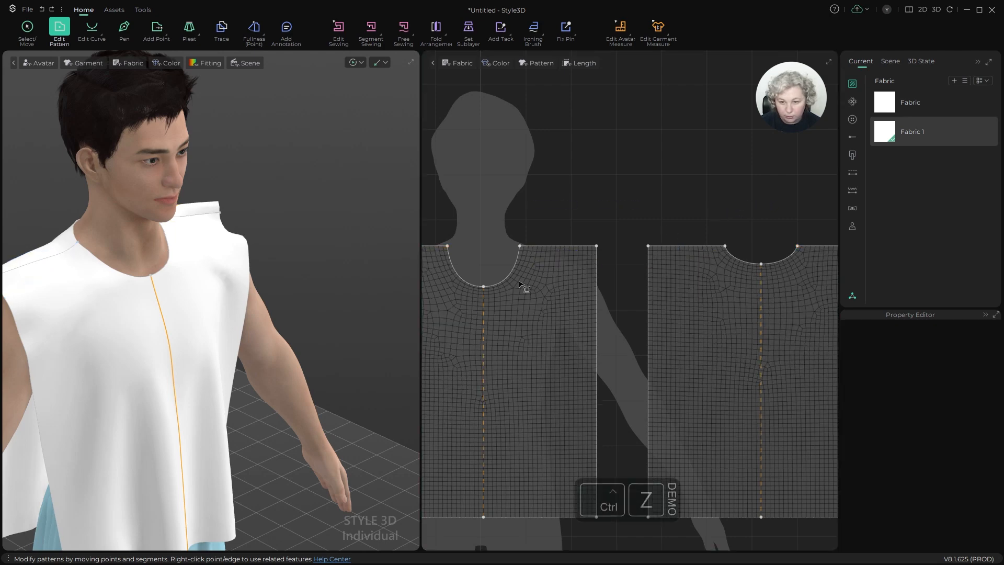
Step: Lower the outer shoulder points of the front and back panels straight down by 4 cm
key("z")
scroll(575, 256, "up", 2)
left_click(610, 243)
left_click_drag(676, 220, 692, 282, "shift")
right_click(693, 282)
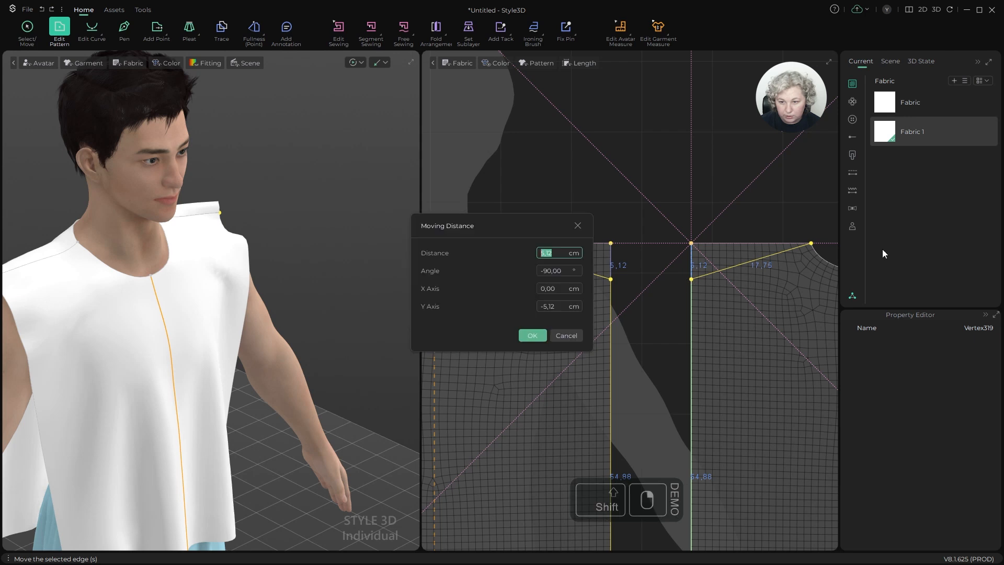
type("4")
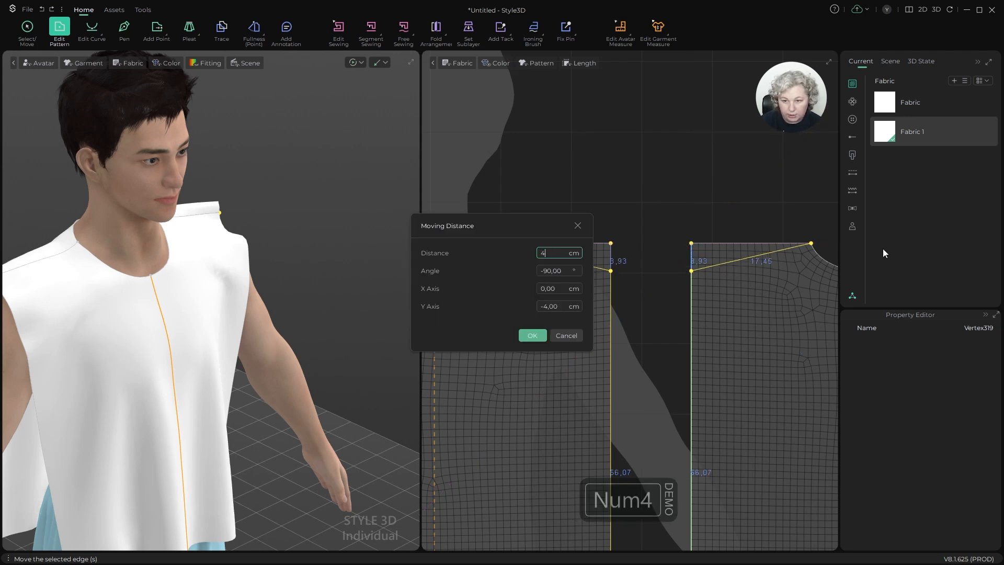
left_click(533, 336)
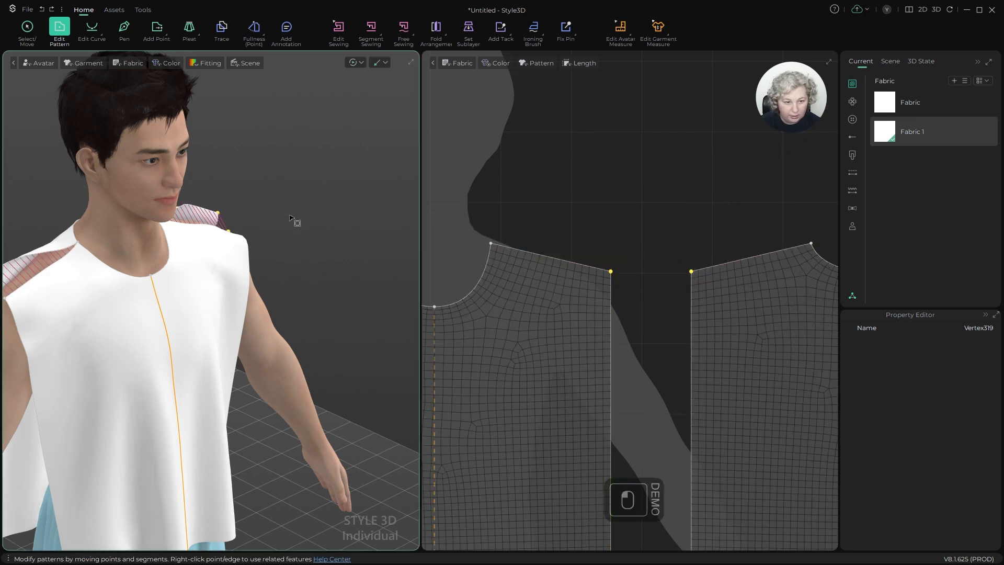
Step: Simulate the garment with the sloped shoulders and check its fit from the front and the side
key("space")
left_click_drag(295, 298, 351, 268, "alt")
scroll(197, 287, "up", 5)
scroll(241, 288, "down", 5)
left_click(589, 240)
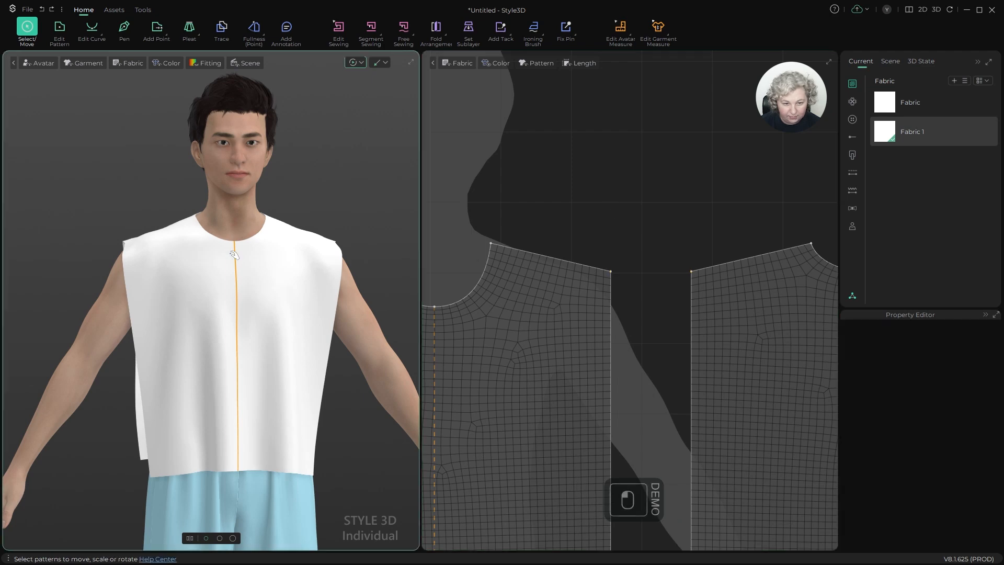
scroll(234, 252, "down", 3)
left_click_drag(289, 278, 158, 276, "alt")
scroll(313, 361, "up", 5)
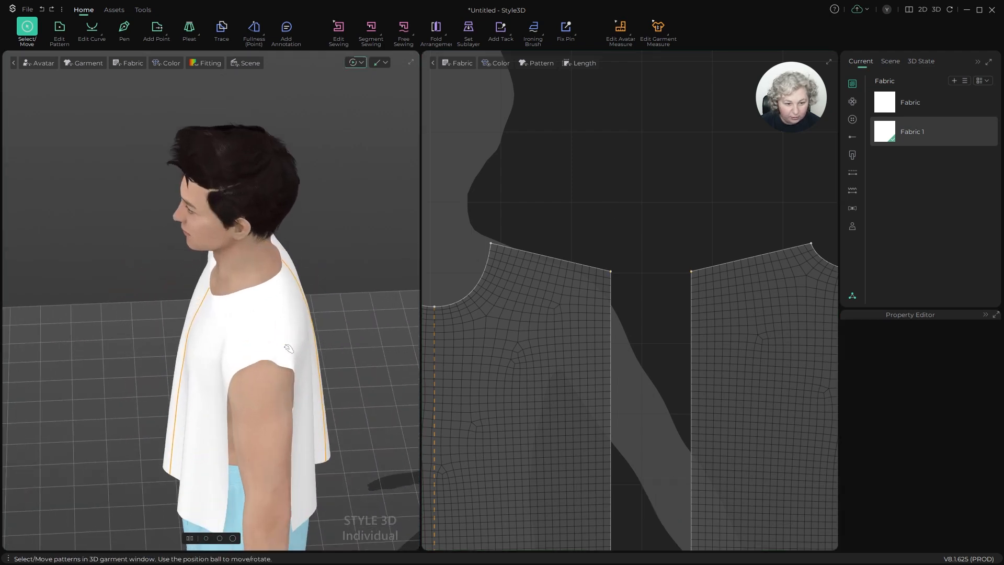
right_click_drag(331, 369, 321, 291, "alt")
left_click_drag(321, 291, 298, 333, "alt")
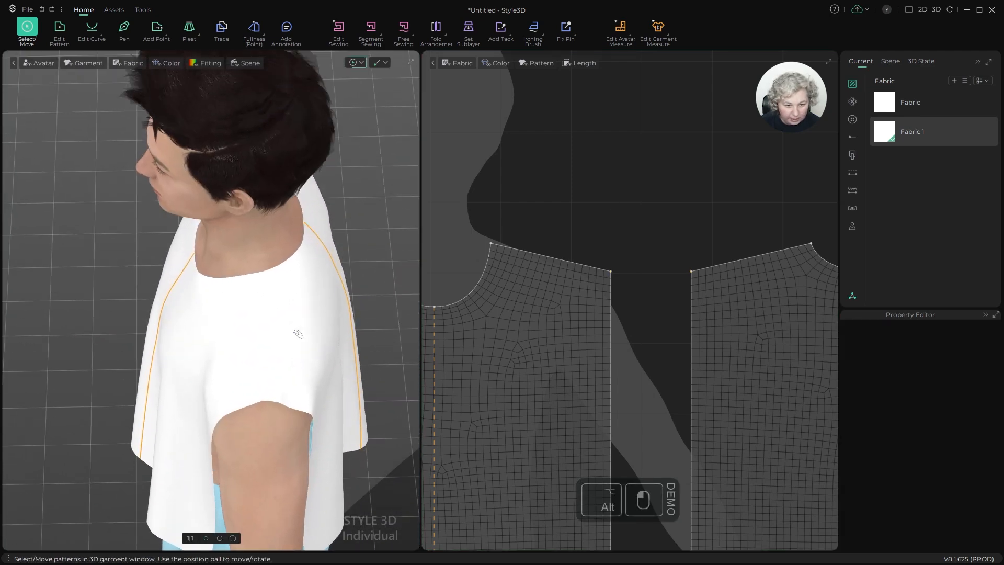
Step: Inspect the shoulder seam between armhole and neck from above, the front and the side
left_click(273, 389)
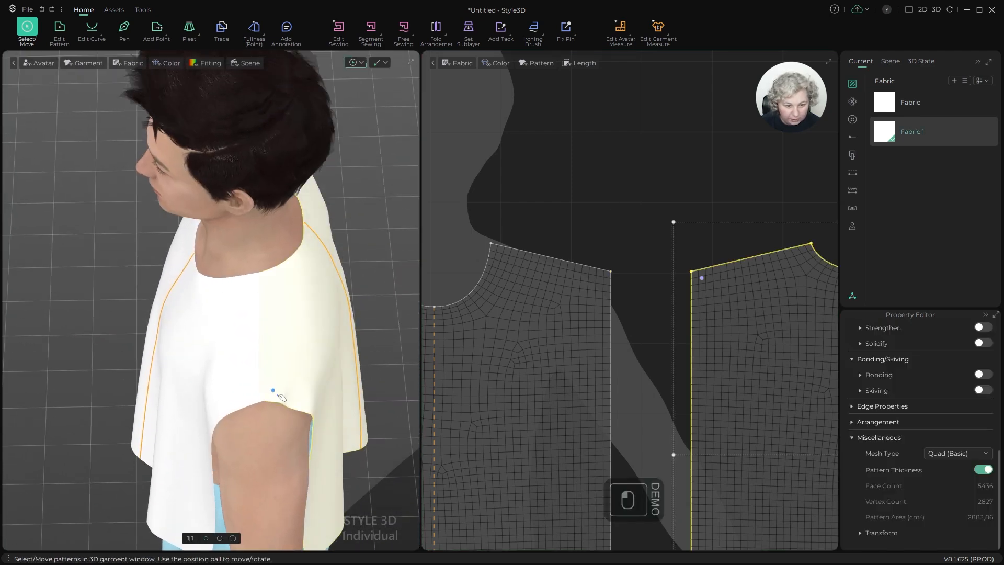
scroll(314, 421, "up", 4)
right_click_drag(322, 426, 309, 266, "alt")
left_click_drag(308, 266, 248, 234, "alt")
left_click(271, 320)
scroll(289, 315, "down", 5)
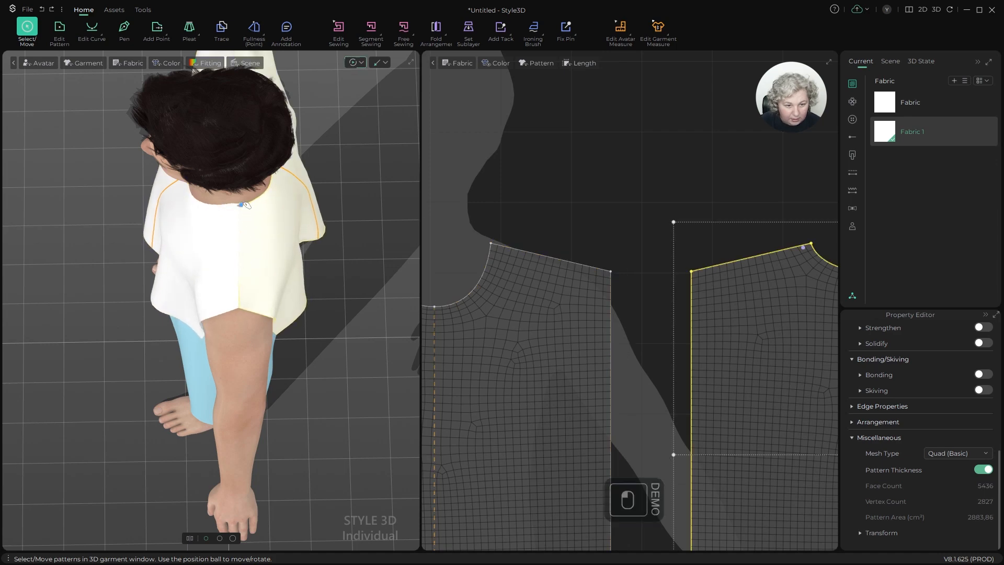
right_click_drag(234, 287, 194, 333)
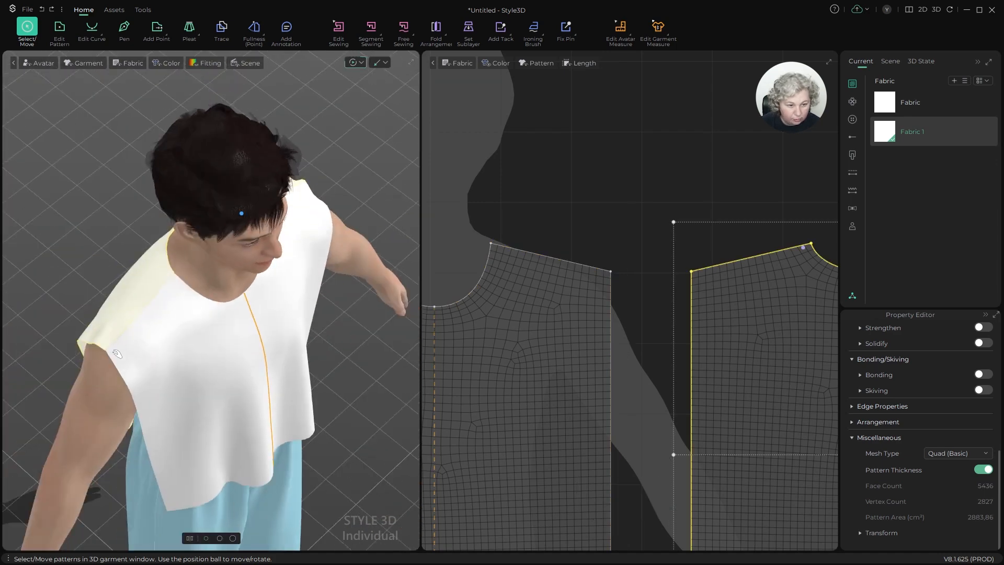
left_click(118, 354)
mouse_move(116, 351)
right_mouse_down()
mouse_move(253, 300)
mouse_move(198, 294)
mouse_move(134, 358)
right_mouse_up()
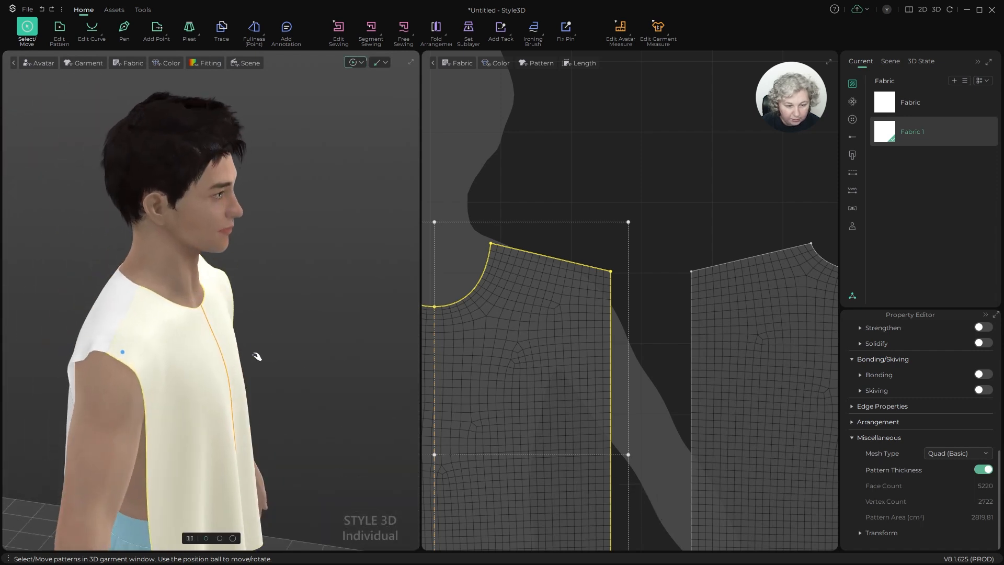
Step: Lower the outer shoulder points of the front and back panels straight down by another 1 cm
left_click_drag(254, 353, 192, 346, "alt")
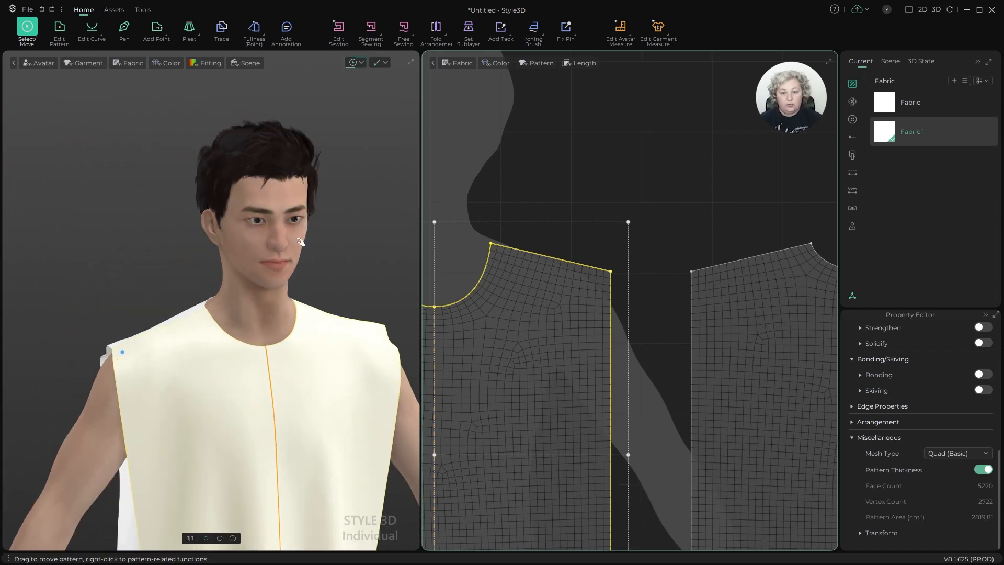
middle_click_drag(308, 410, 283, 229)
scroll(282, 229, "down", 5)
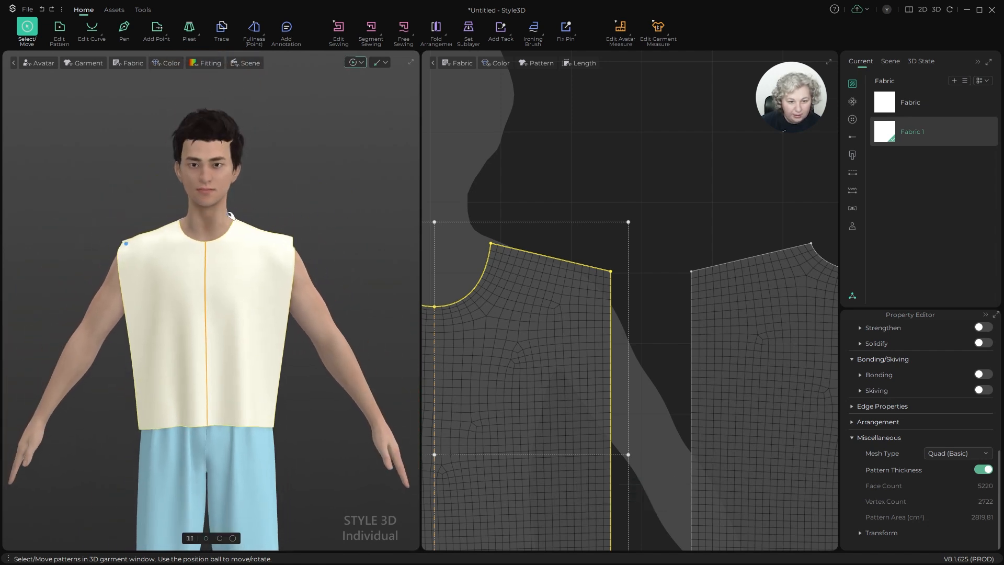
key("z")
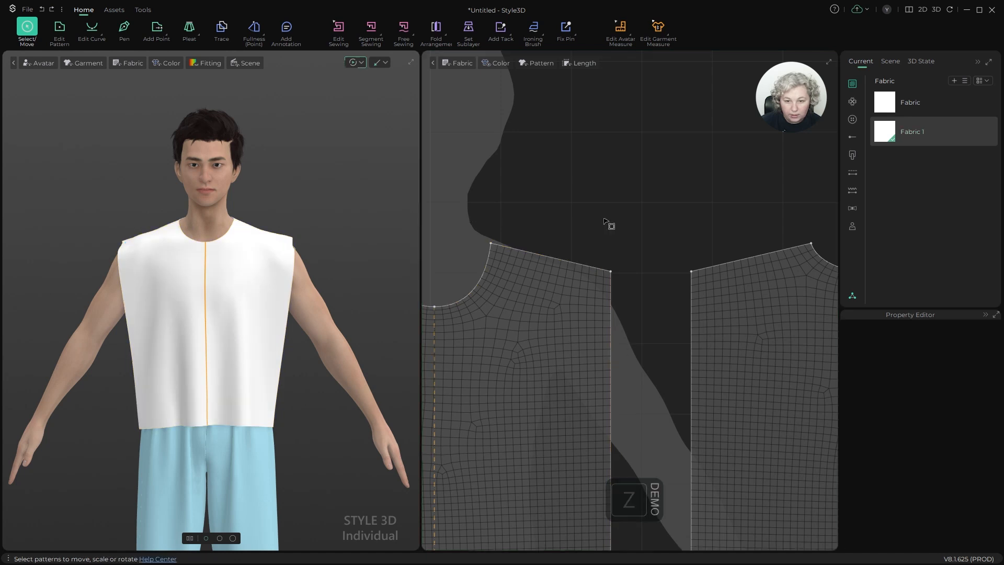
left_click(610, 271)
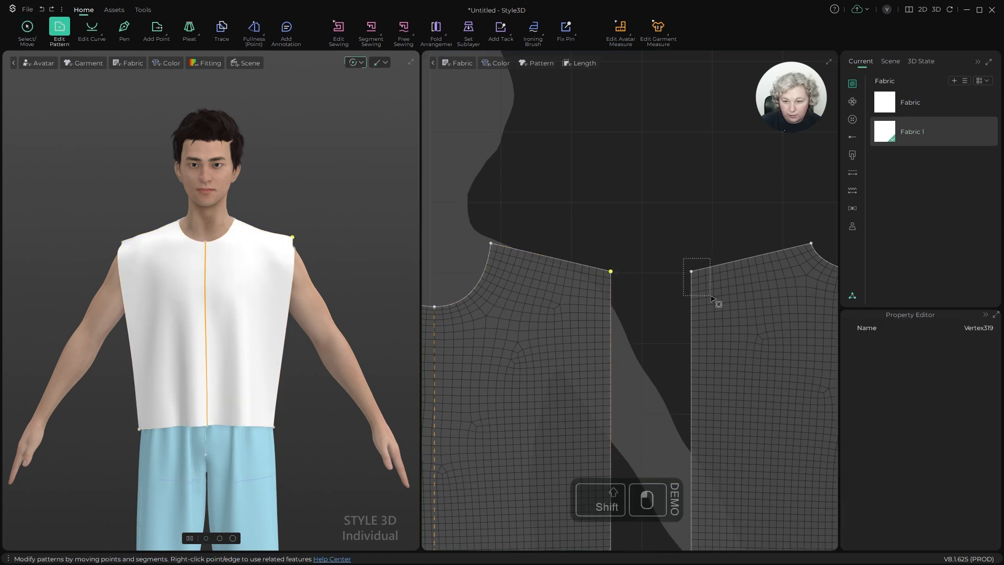
left_click(691, 271, "shift")
left_click_drag(691, 272, 692, 279)
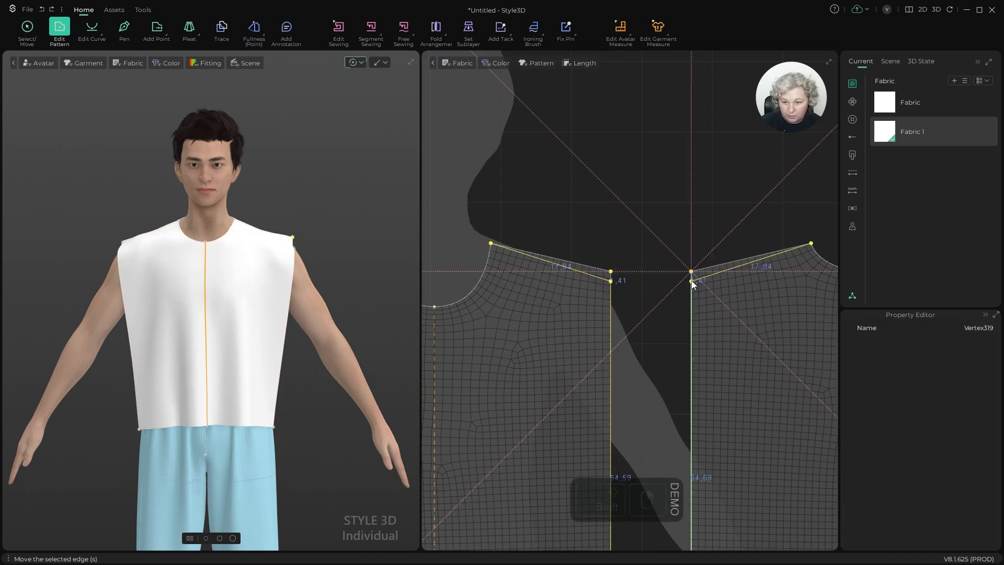
right_click(691, 279, "shift")
type("1")
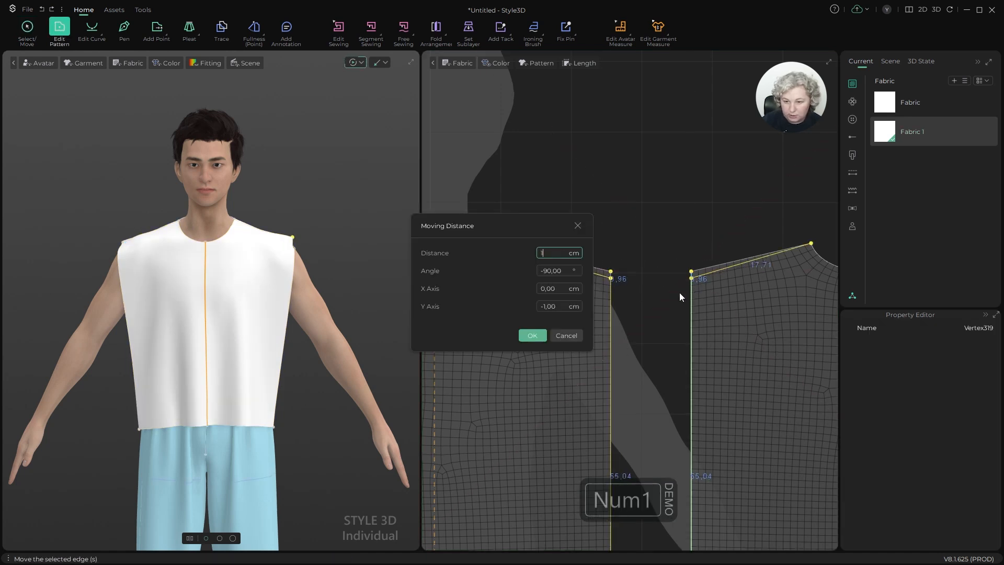
left_click(538, 334)
Step: Simulate the garment with the lowered shoulder points and check the shoulder fit from the side and the front
key("space")
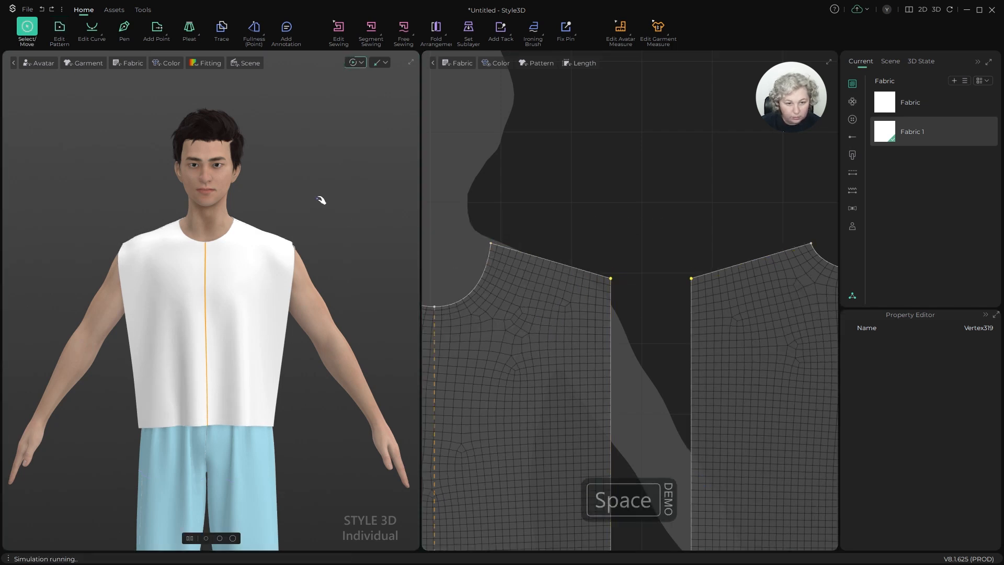
scroll(374, 225, "up", 5)
right_click_drag(374, 226, 290, 220)
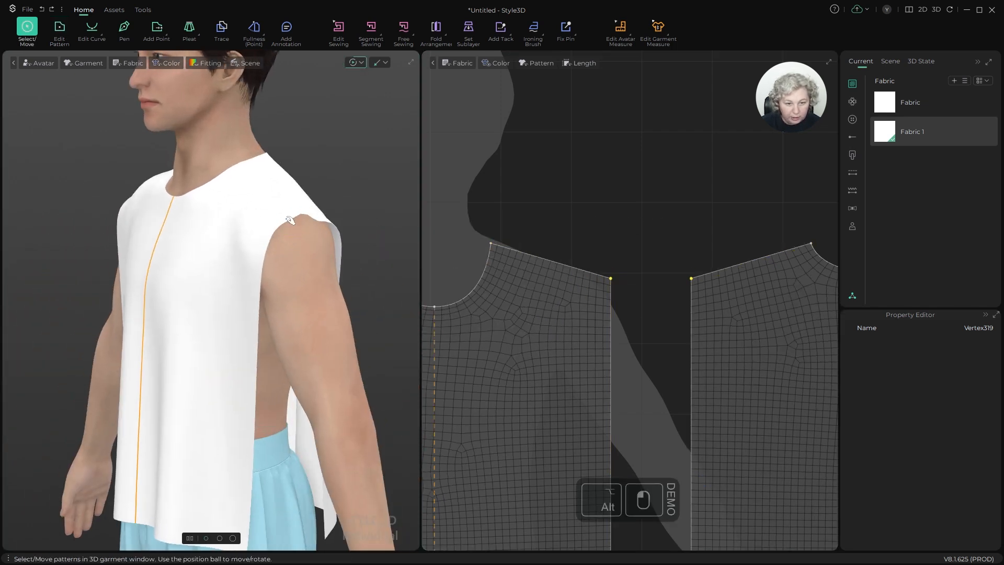
left_click(291, 220)
scroll(360, 175, "down", 2)
scroll(616, 170, "down", 5)
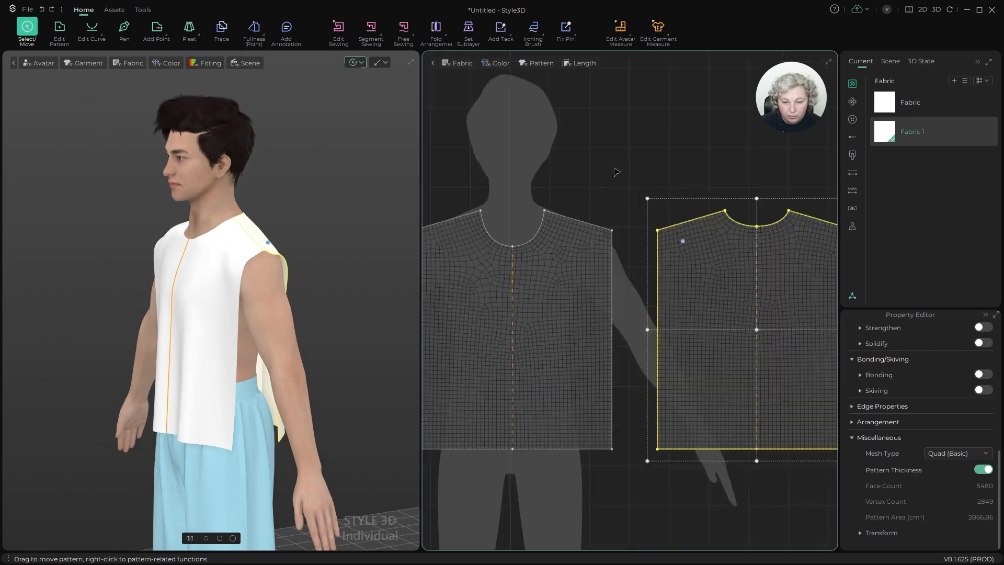
scroll(613, 169, "up", 2)
right_click_drag(309, 347, 352, 269)
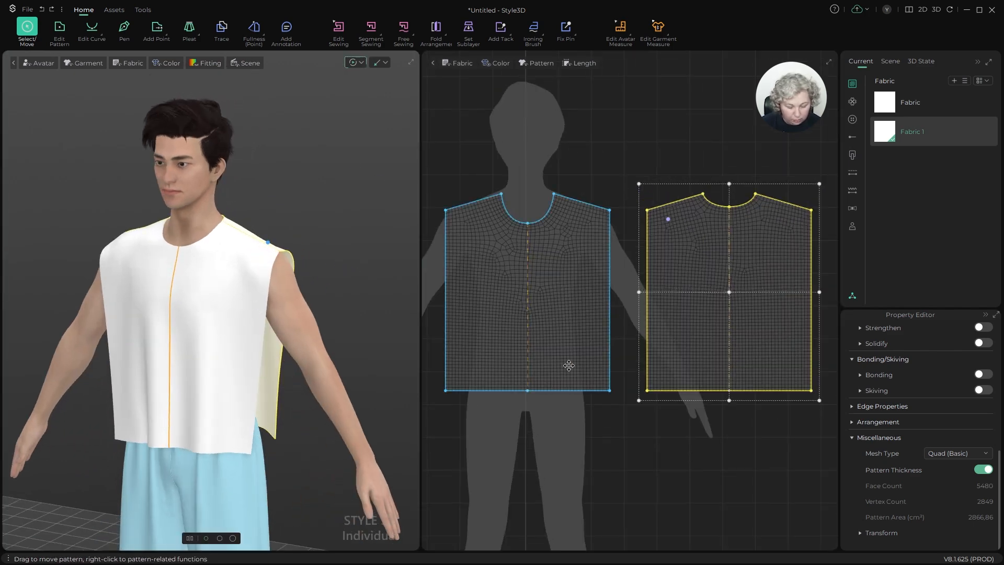
Step: Free-sew the side seam between the front and back panels, running 33 cm up from the hem
key("b")
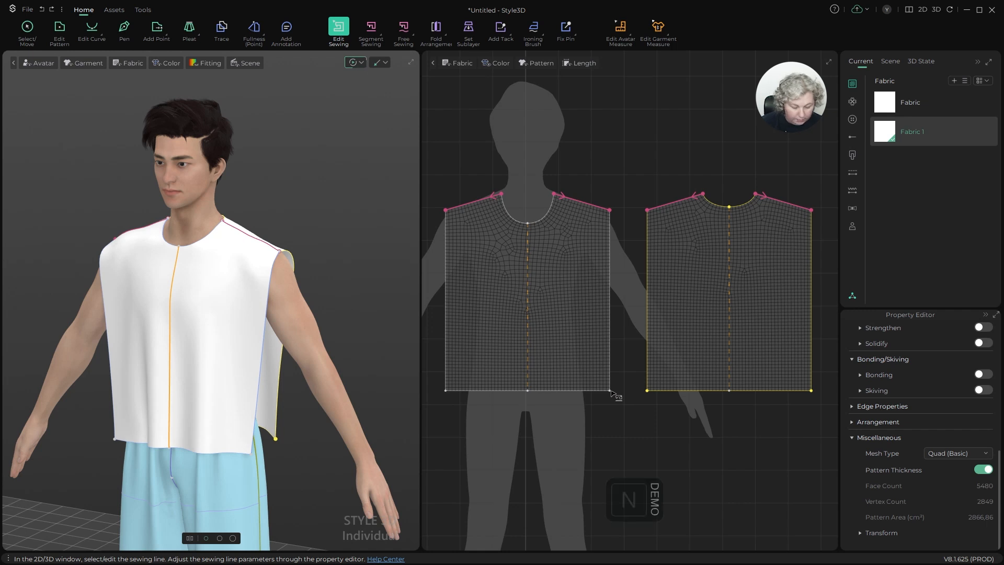
key("n")
key("m")
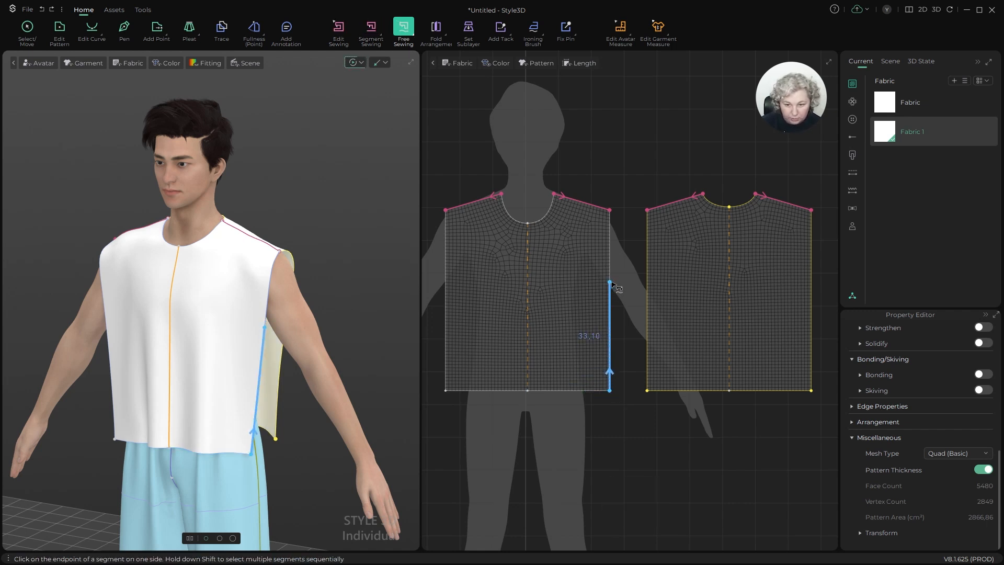
left_click(611, 283)
key("ctrl+a")
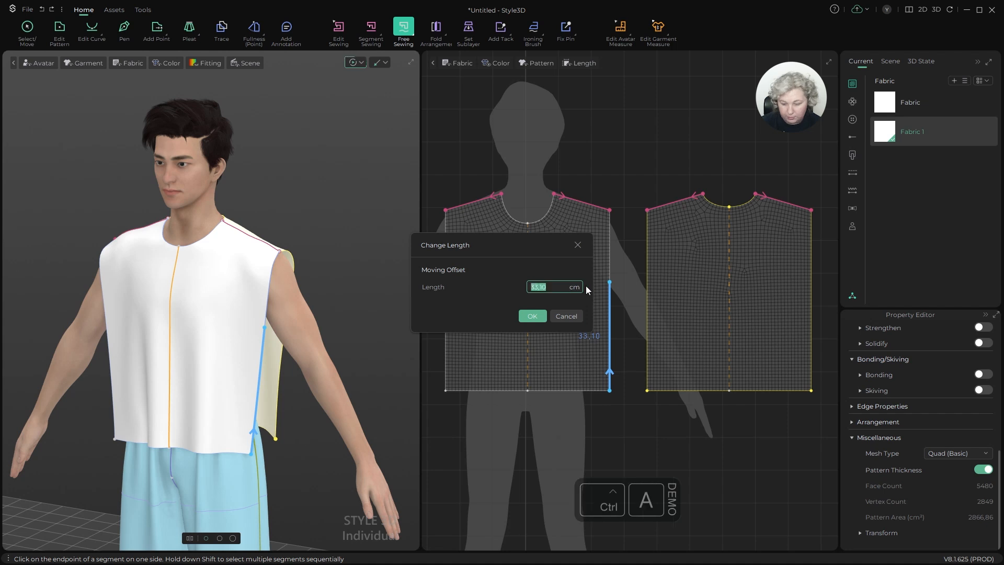
type("33")
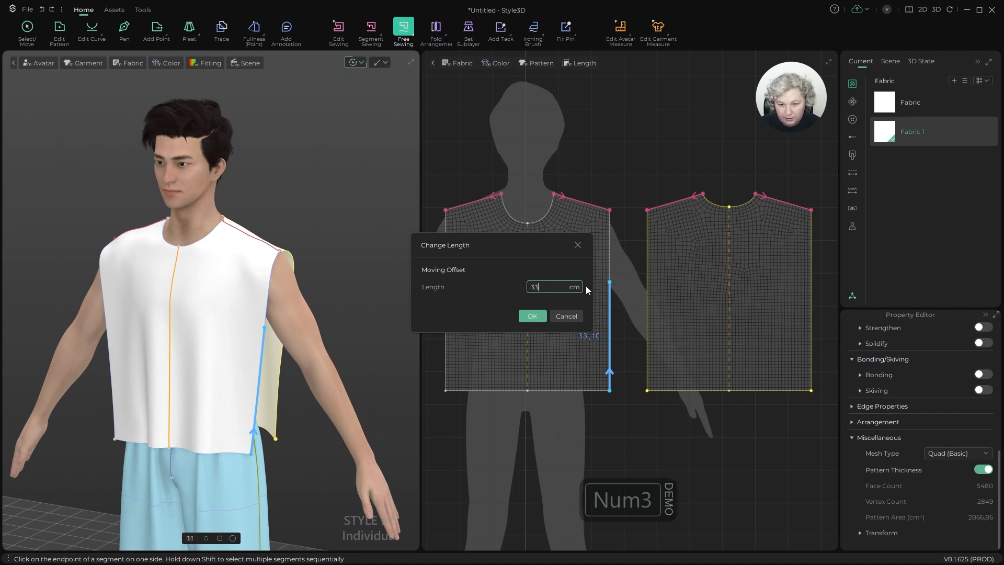
left_click(531, 316)
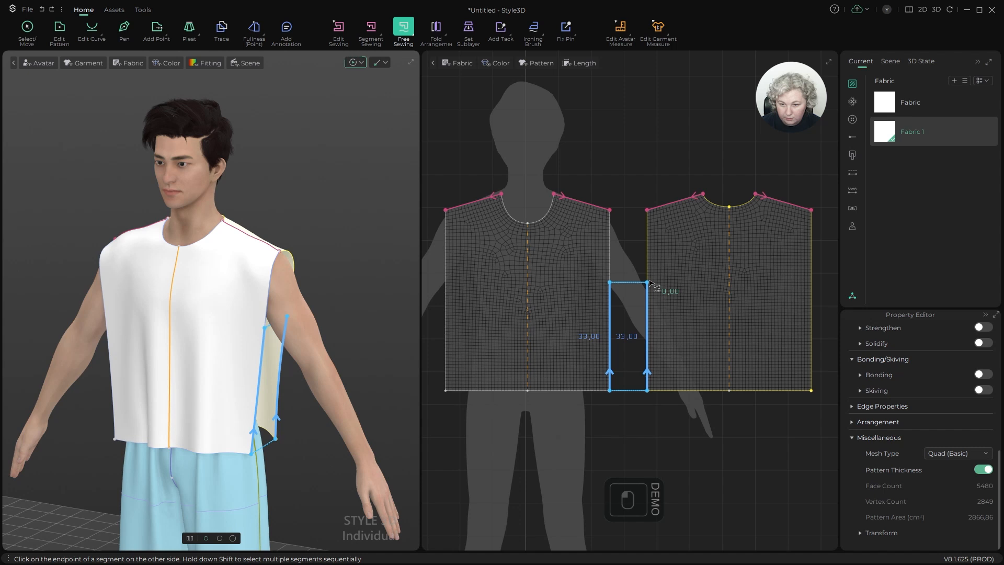
left_click(648, 283)
Step: Simulate the garment with the sewn side seams and check the fit around the armholes and hem
scroll(343, 317, "up", 3)
key("space")
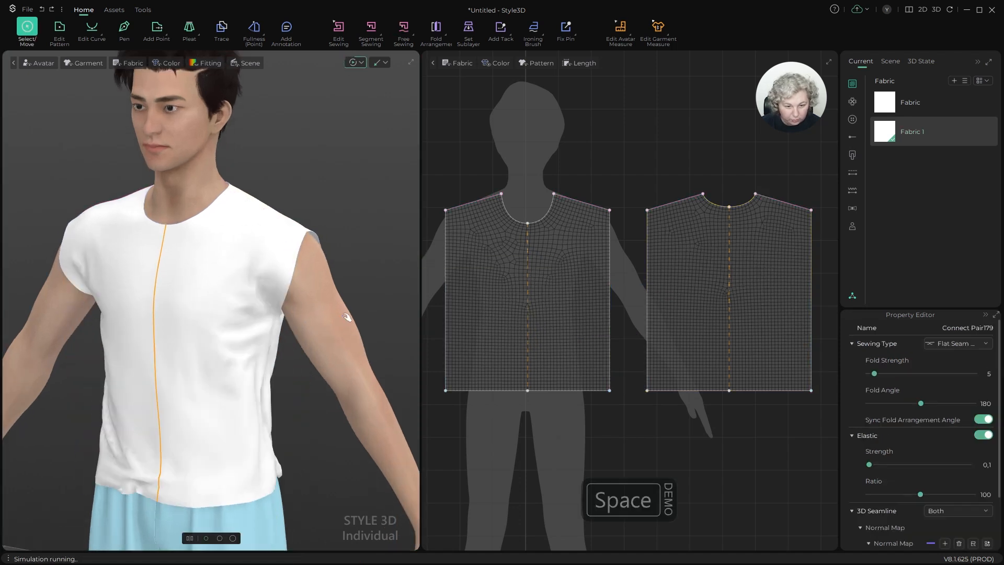
right_click_drag(347, 316, 251, 300)
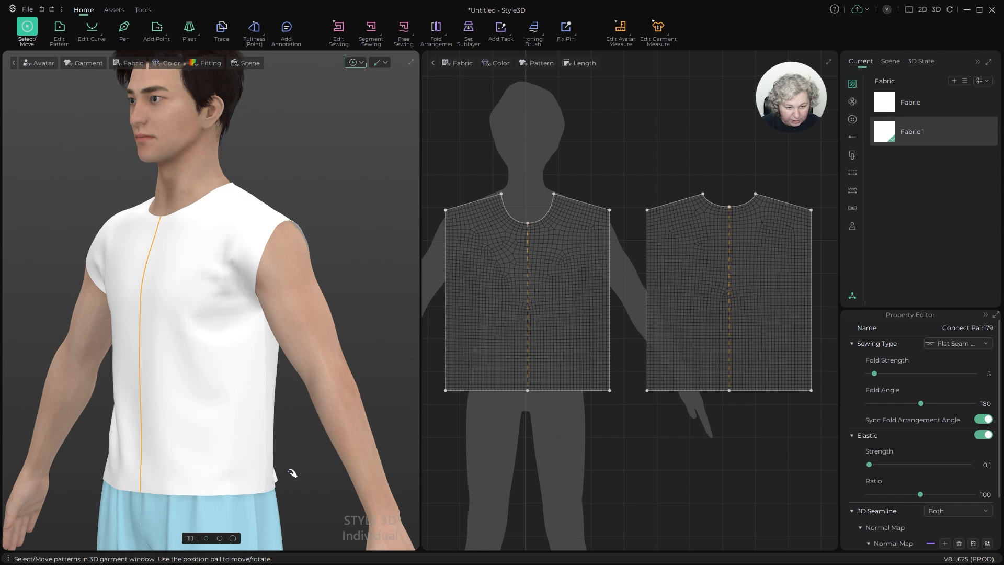
left_click(267, 480)
left_click_drag(243, 302, 300, 296, "alt")
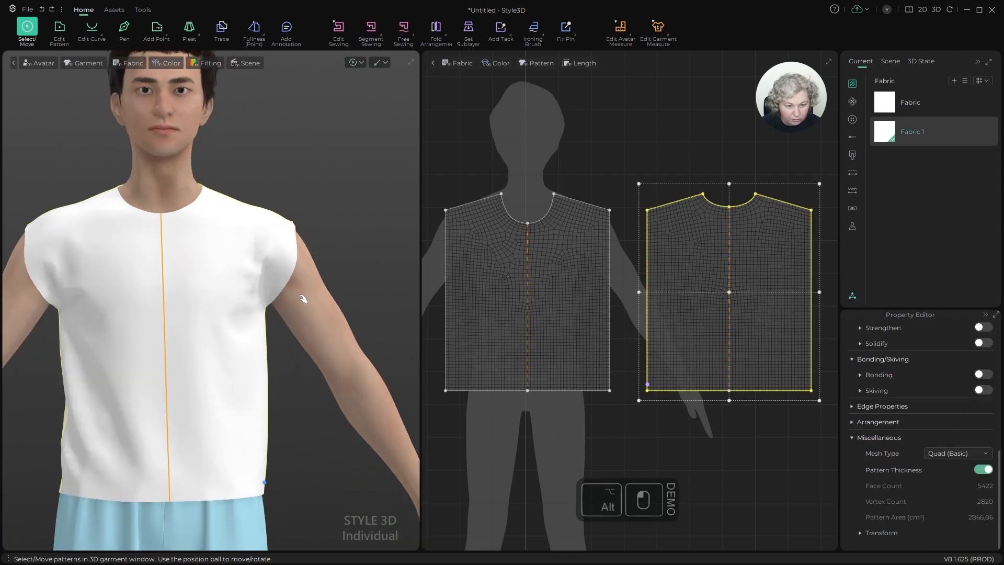
left_click_drag(289, 255, 240, 253, "alt")
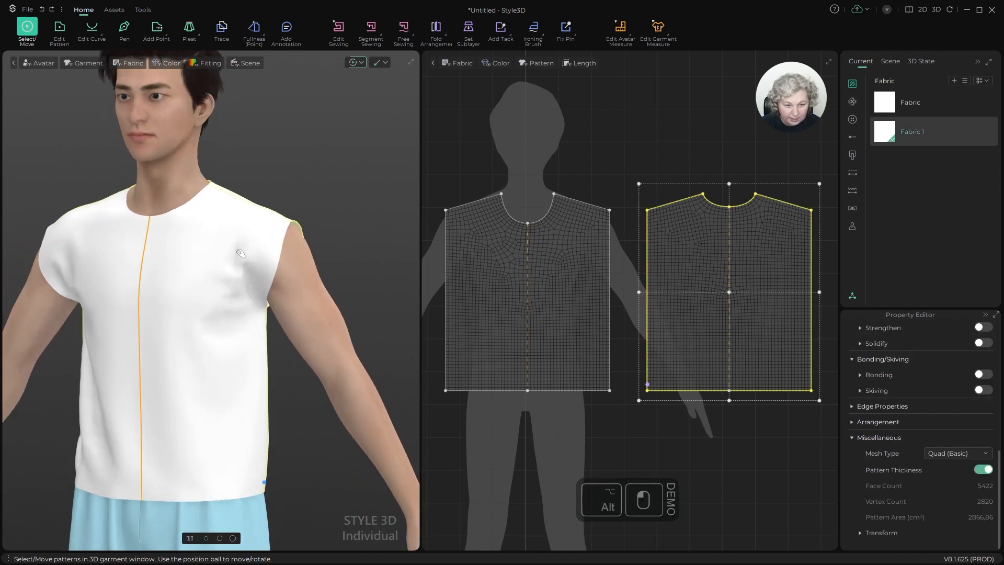
mouse_move(262, 317)
left_mouse_down("alt")
mouse_move(300, 320)
mouse_move(209, 319)
mouse_move(297, 313)
mouse_move(274, 326)
left_mouse_up("alt")
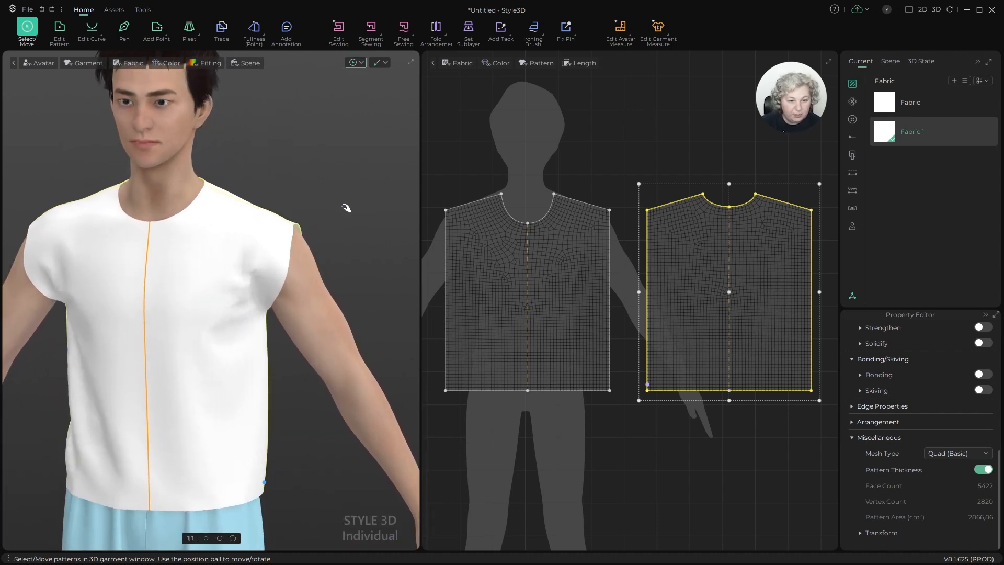
Step: Draw a curved internal armhole line about 23.5 cm long on the front panel in 3D, from the shoulder tip to the underarm
left_click(123, 29)
scroll(354, 240, "up", 5)
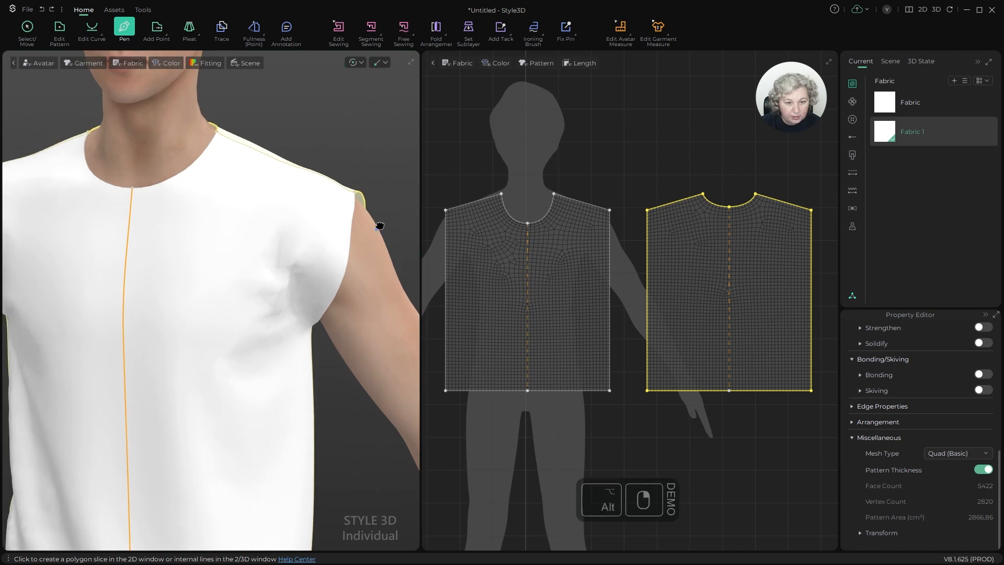
left_click_drag(306, 170, 316, 173, "alt")
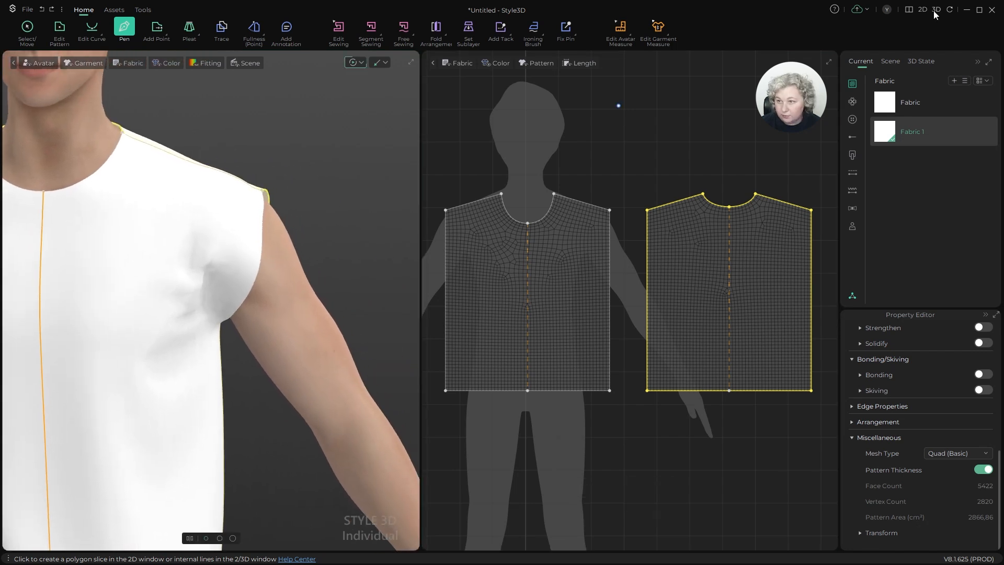
left_click(936, 11)
scroll(452, 215, "down", 1)
scroll(499, 219, "up", 4)
mouse_move(548, 202)
left_mouse_down("alt")
mouse_move(556, 187)
mouse_move(556, 206)
left_mouse_up("alt")
left_click(492, 159)
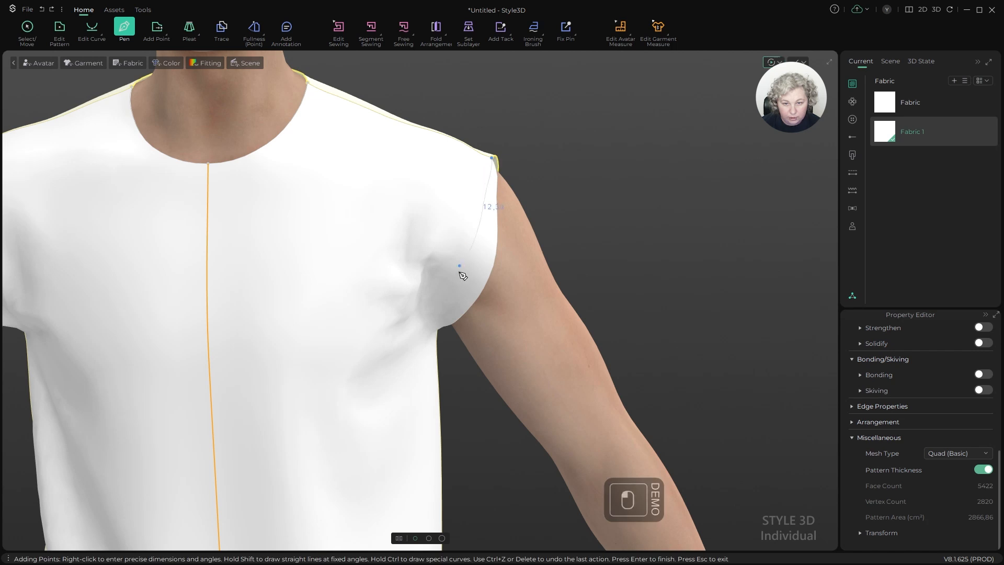
key("ctrl")
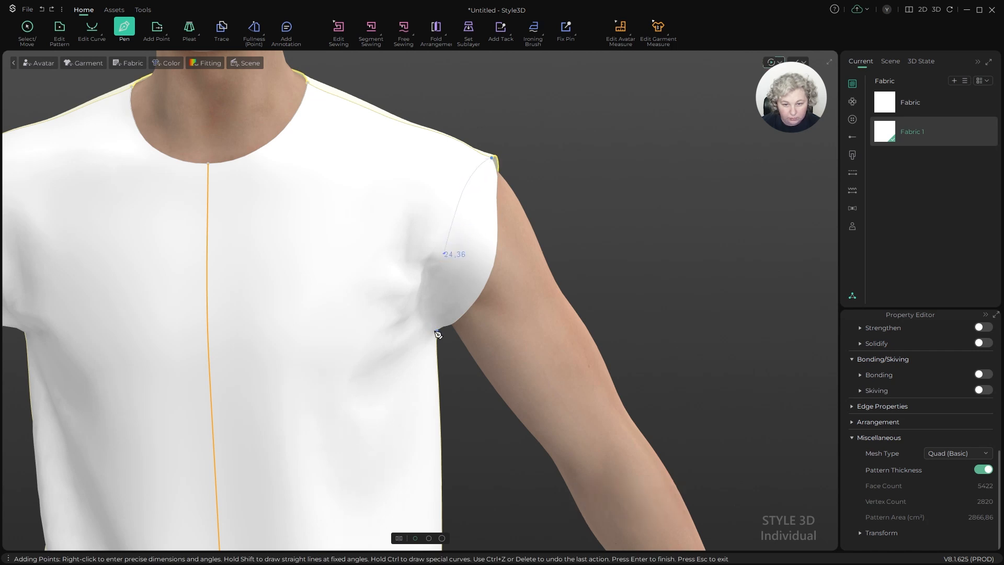
key("ctrl")
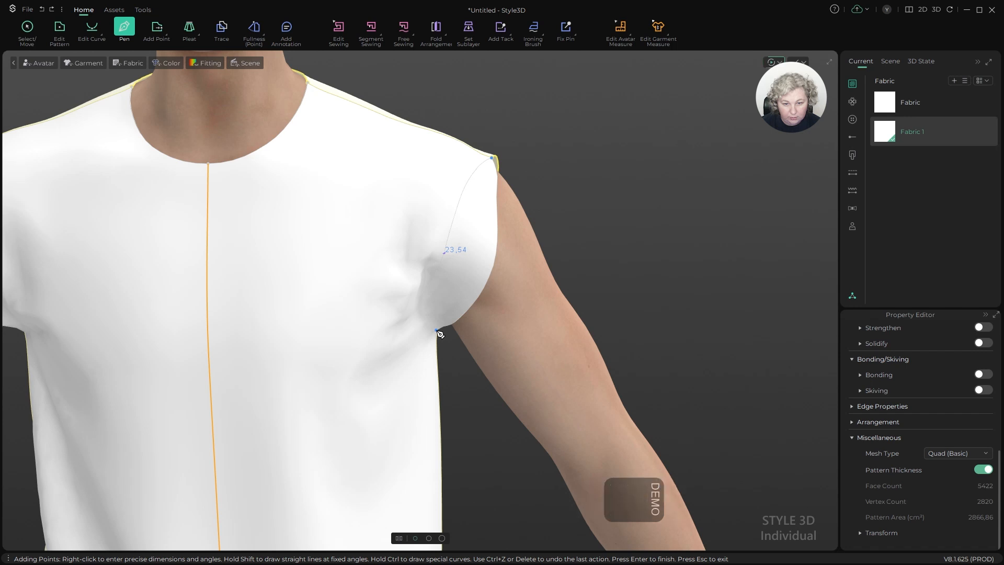
left_click(437, 331)
Step: Draw a matching curved armhole line about 23.3 cm long on the back panel in 3D, from the shoulder tip to the side seam's upper end
right_click_drag(598, 225, 672, 181)
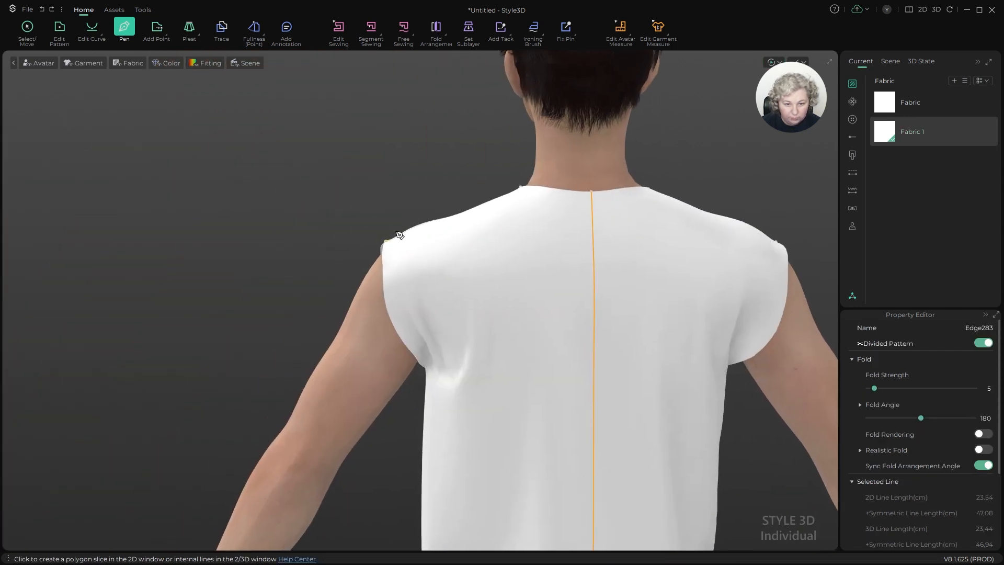
left_click_drag(401, 234, 400, 150, "alt")
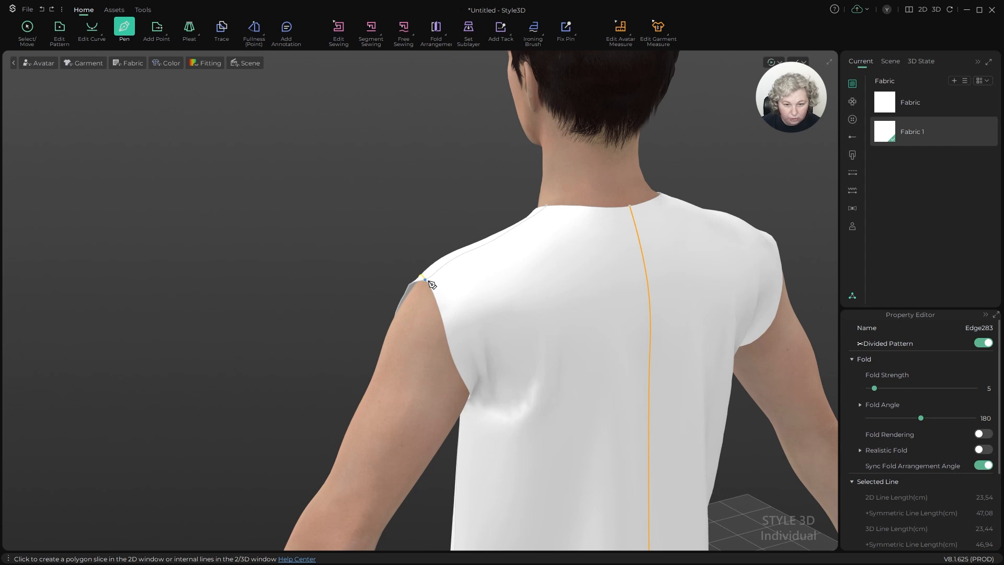
left_click(425, 280)
left_click_drag(484, 365, 485, 369, "ctrl")
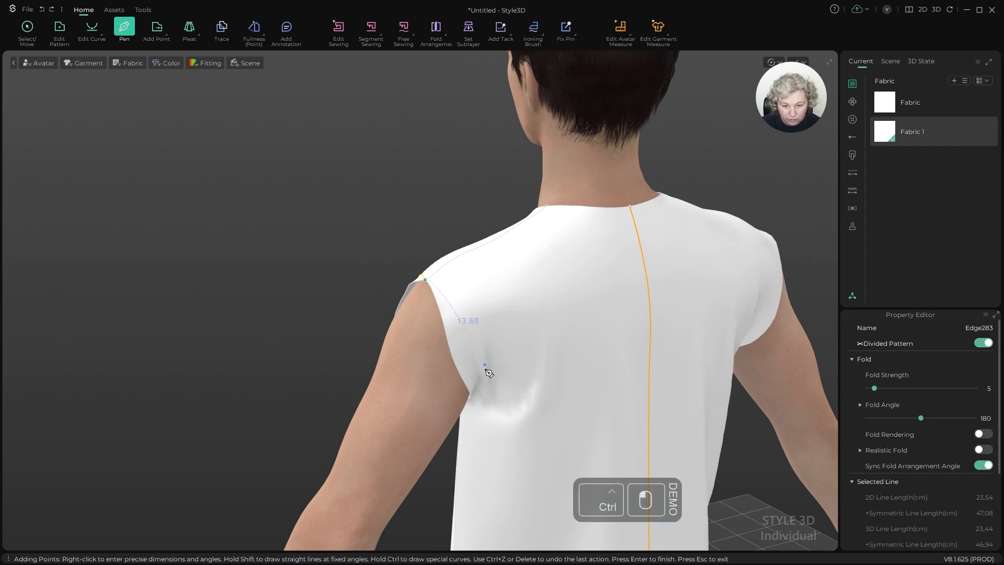
left_click_drag(479, 408, 477, 413, "ctrl")
right_click_drag(529, 367, 500, 238, "alt")
left_click_drag(421, 350, 487, 225, "alt")
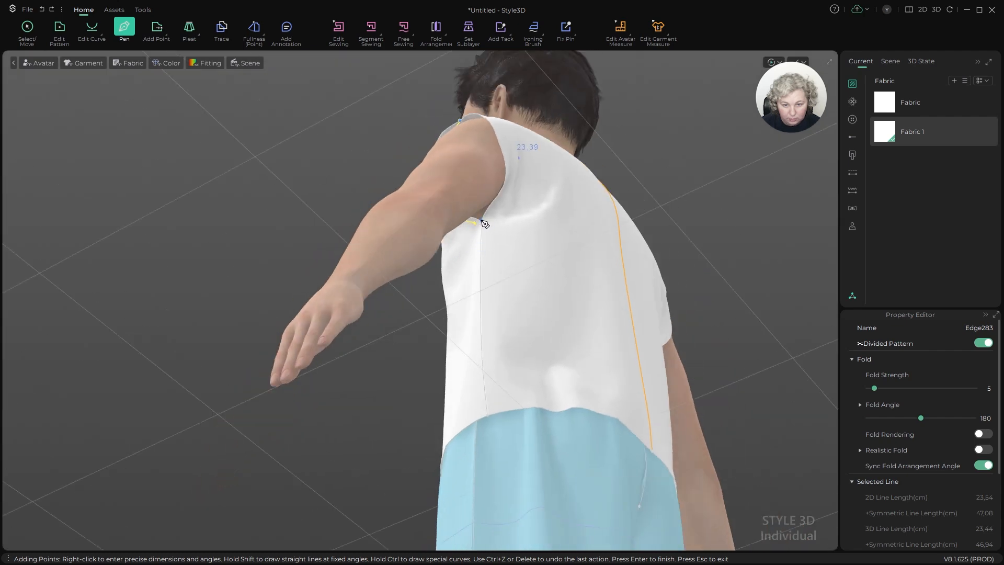
left_click(483, 220)
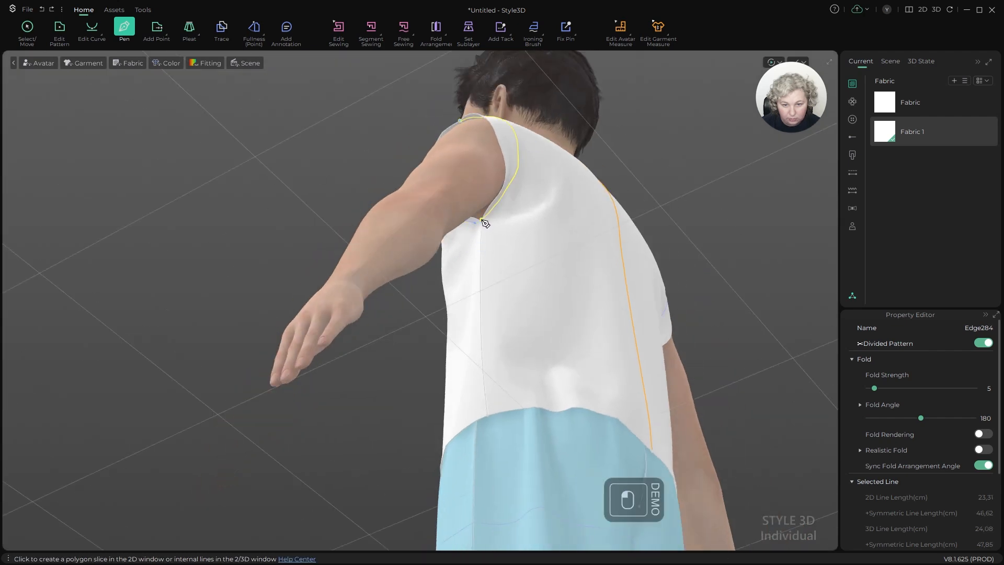
Step: Show the 2D patterns beside the 3D garment and move the lower end of the front armhole curve onto the panel's side edge
left_click_drag(561, 94, 447, 130, "alt")
left_click_drag(562, 197, 388, 210, "alt")
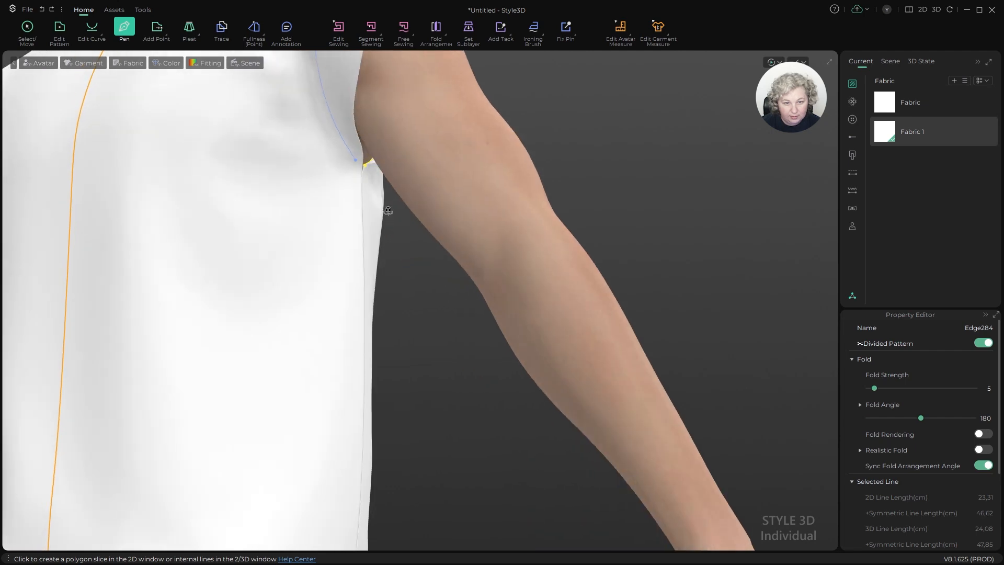
left_click(913, 10)
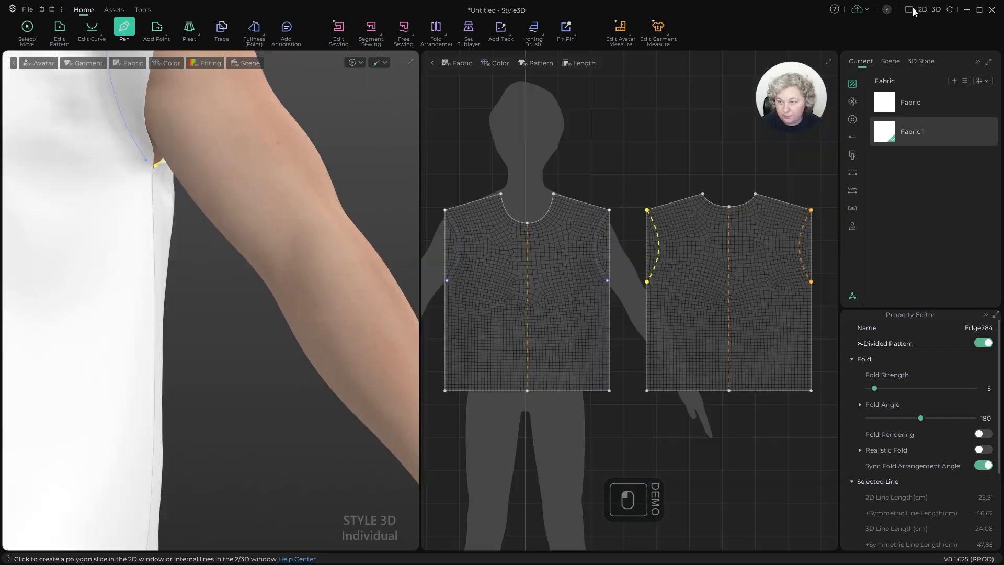
scroll(580, 220, "up", 5)
key("z")
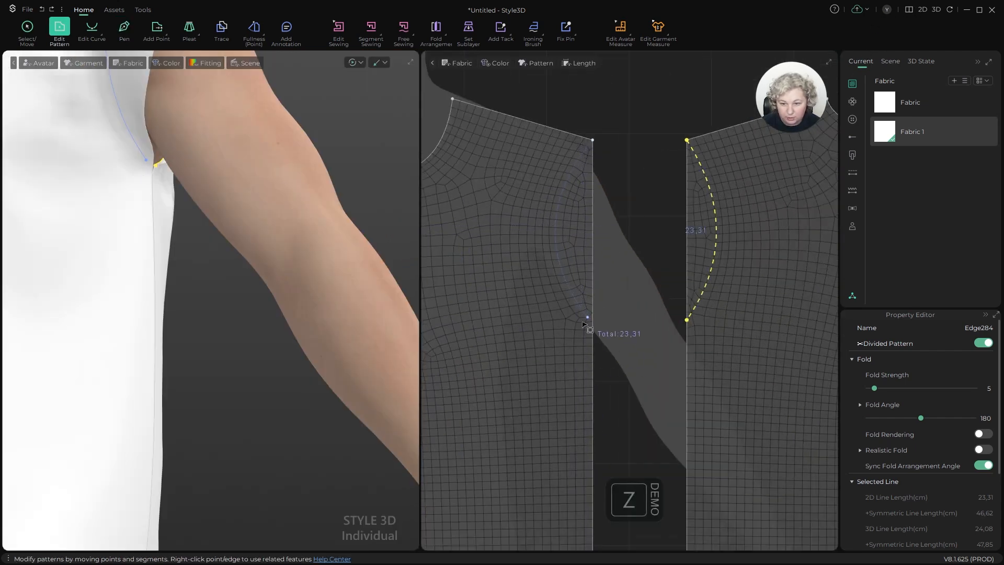
left_click(588, 317)
scroll(588, 316, "up", 6)
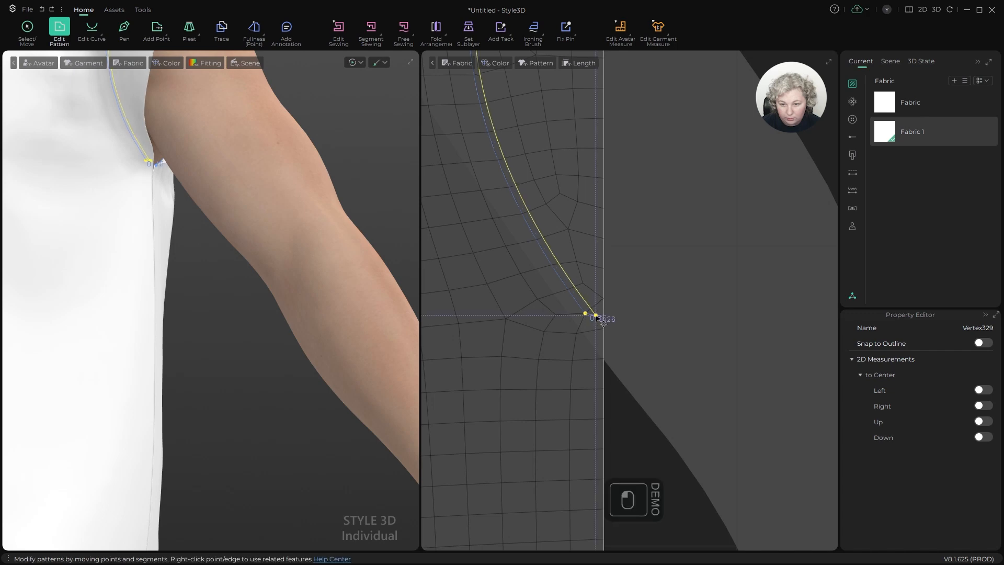
left_click_drag(603, 317, 604, 318)
scroll(629, 335, "down", 9)
scroll(649, 288, "up", 3)
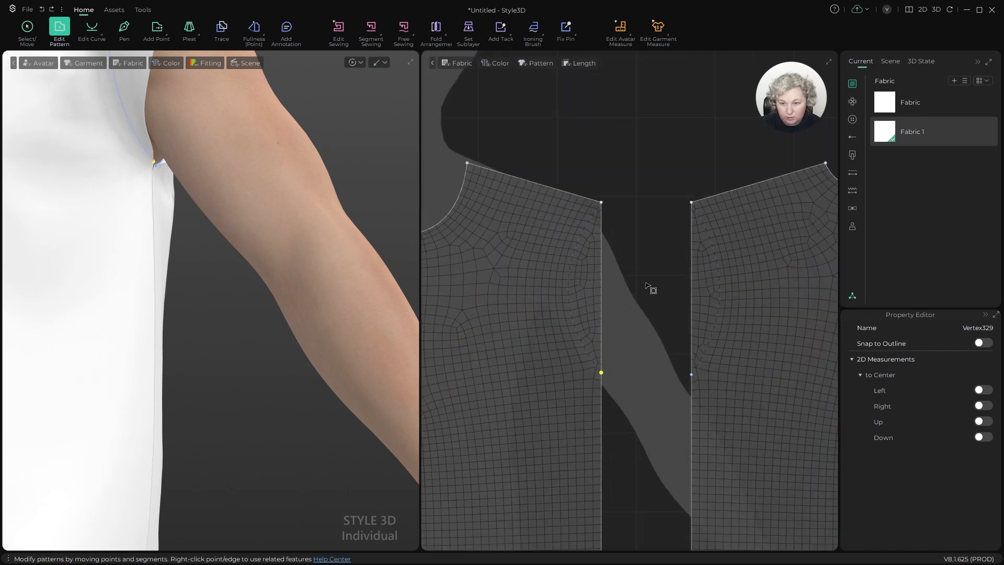
Step: Cut the front and back panels along their internal armhole curves
key("z")
left_click(576, 244)
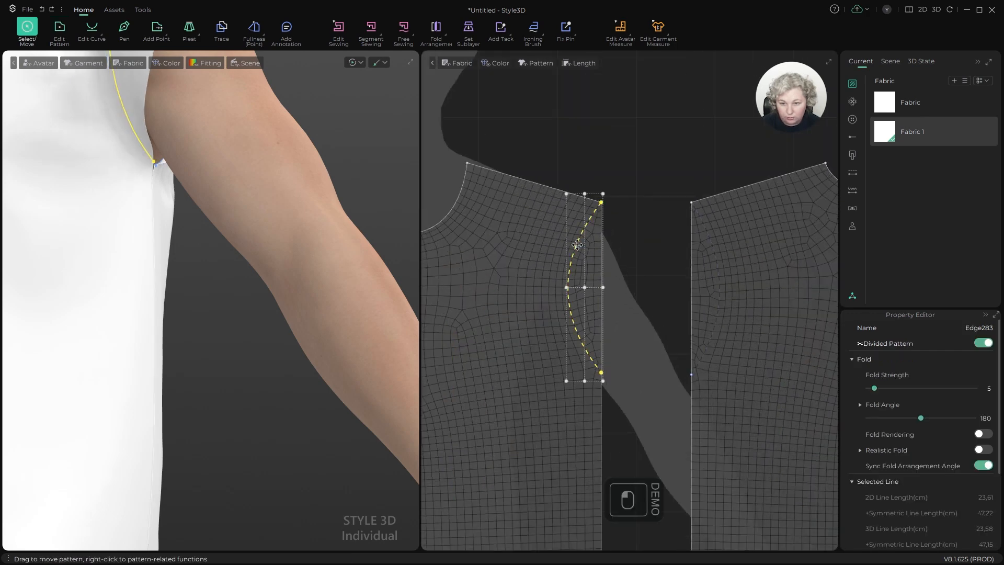
left_click(715, 243, "shift")
right_click(712, 242)
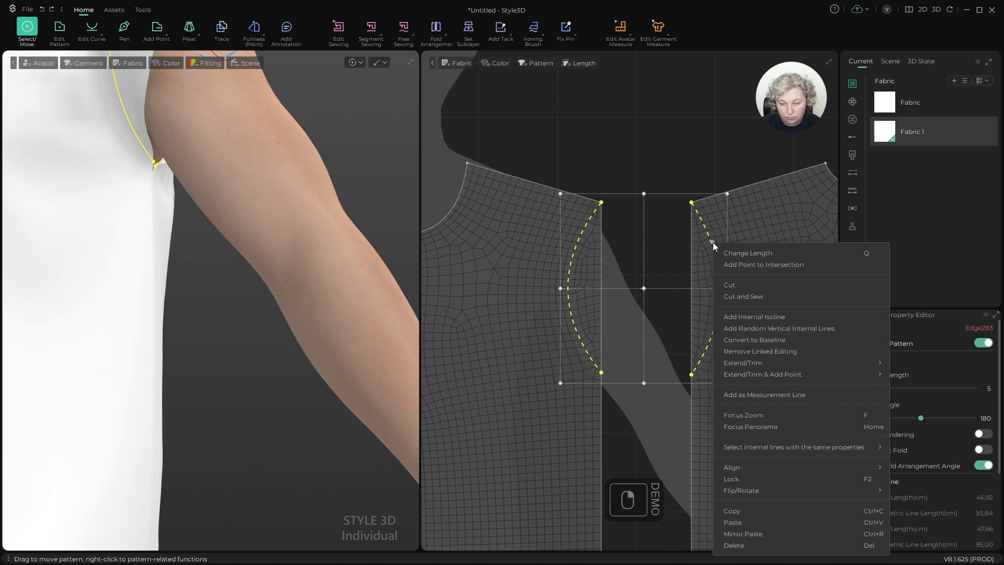
left_click(726, 285)
scroll(664, 228, "down", 2)
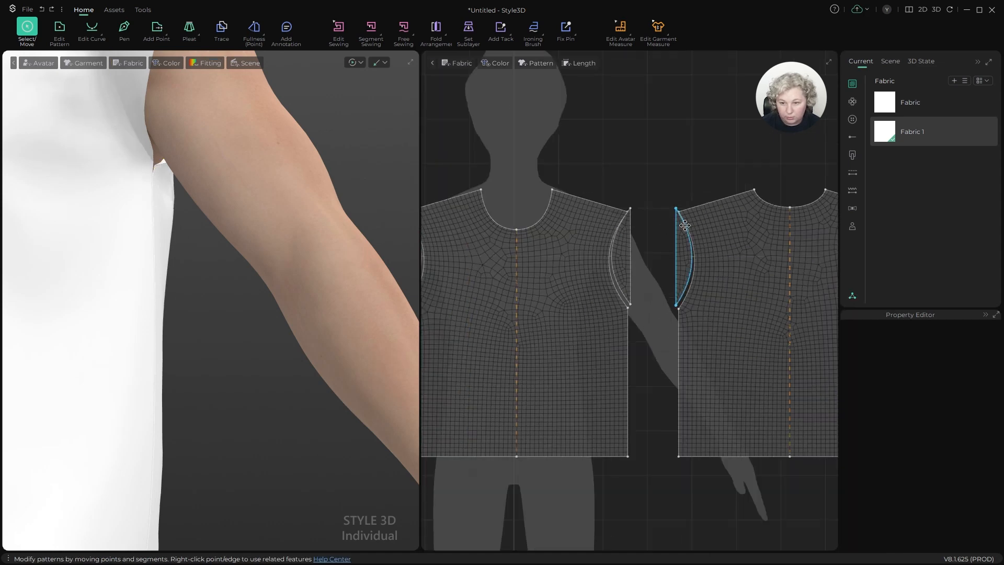
Step: Delete the crescent pieces cut from the facing front and back armholes and simulate the garment
left_click(684, 226)
left_click(626, 239, "shift")
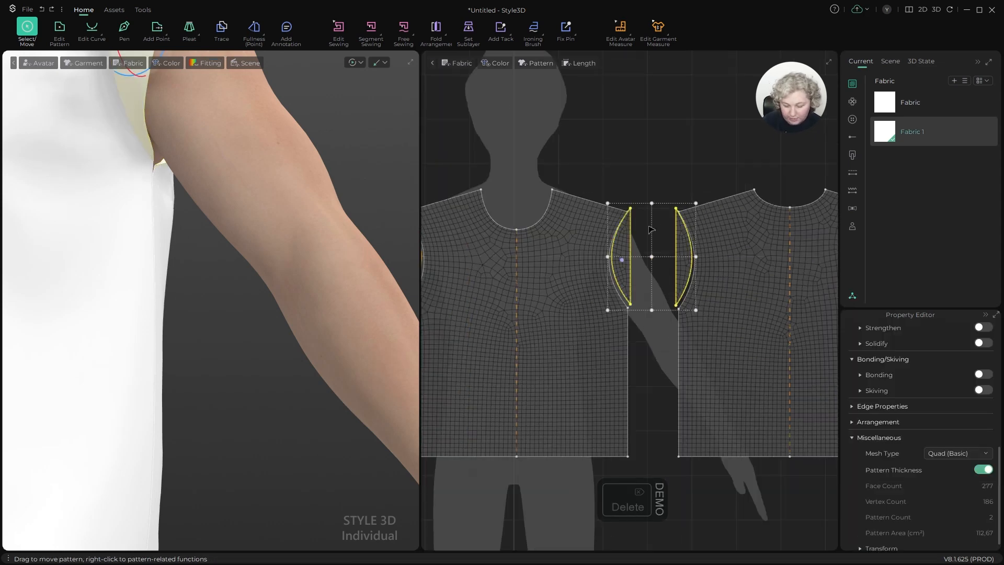
key("Delete")
scroll(198, 197, "down", 5)
key("space")
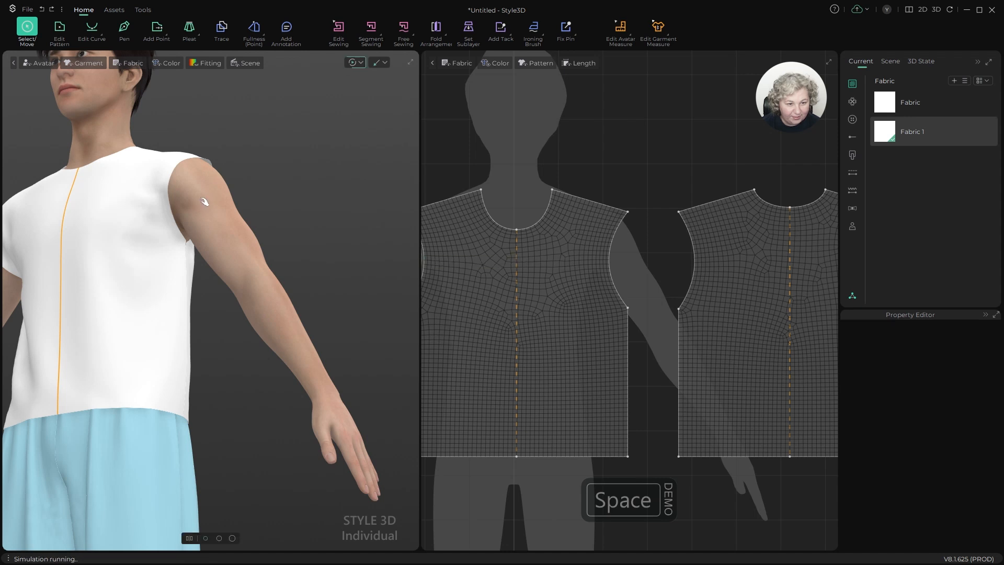
scroll(240, 178, "down", 4)
left_click_drag(249, 177, 384, 212, "alt")
key("space")
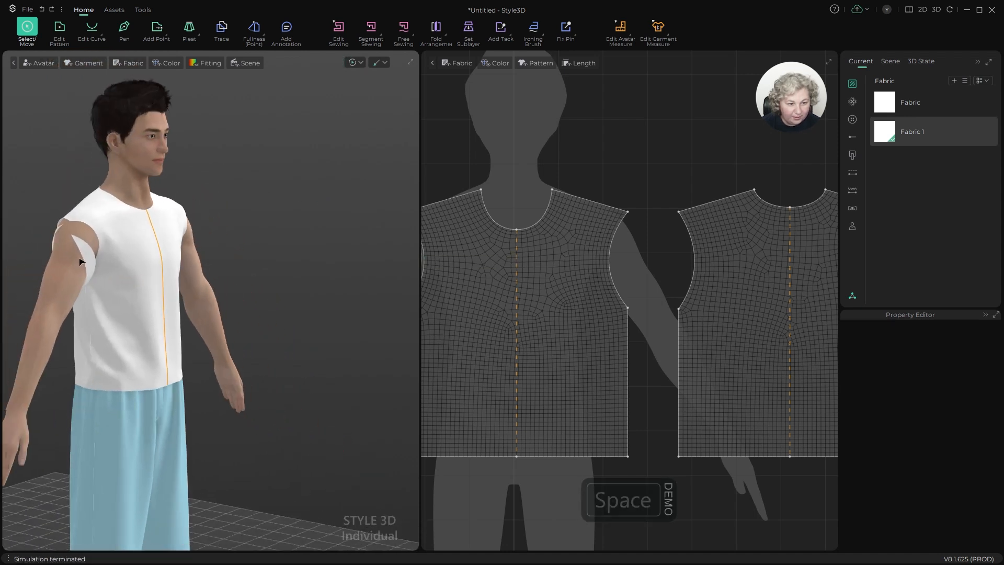
Step: Delete the leftover front and back armhole pieces beside the avatar's other arm, simulating the garment in between
left_click(87, 257)
key("space")
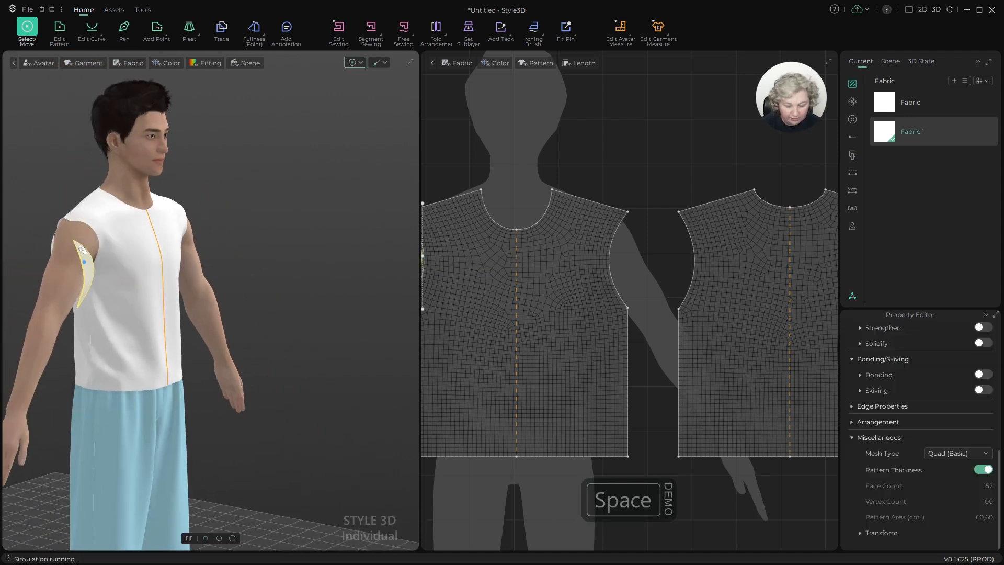
key("Delete")
key("space")
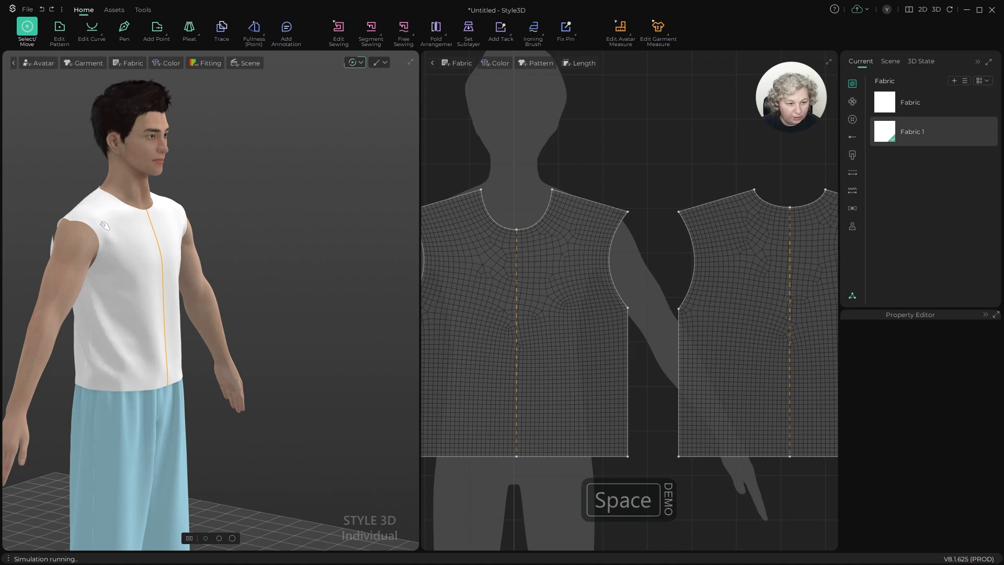
right_click_drag(87, 229, 203, 289)
left_click(202, 289)
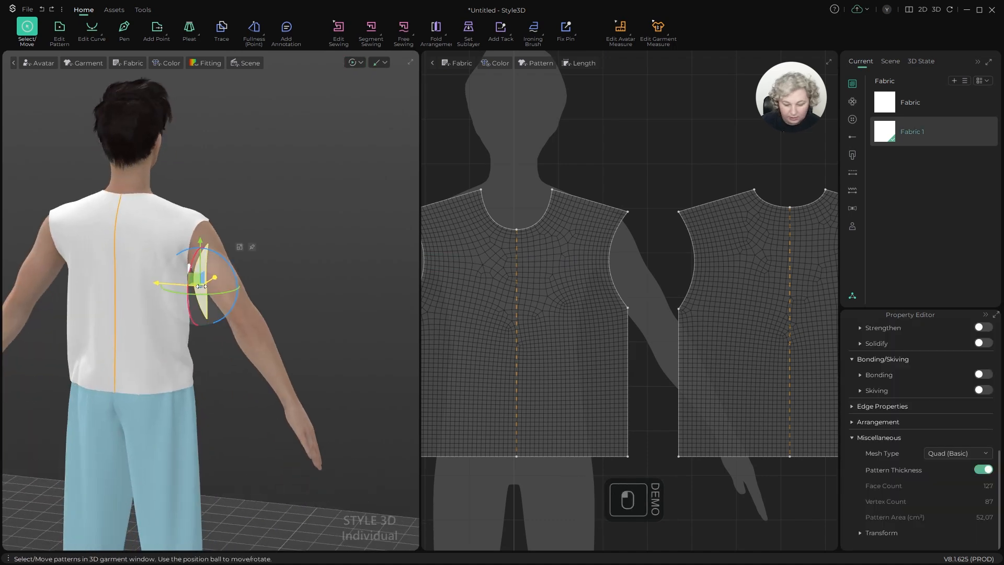
key("Delete")
Step: Inspect the fit of the cut armholes and shoulders from the front, above and side of the avatar
scroll(192, 240, "down", 3)
right_click_drag(226, 246, 56, 240)
scroll(217, 244, "up", 5)
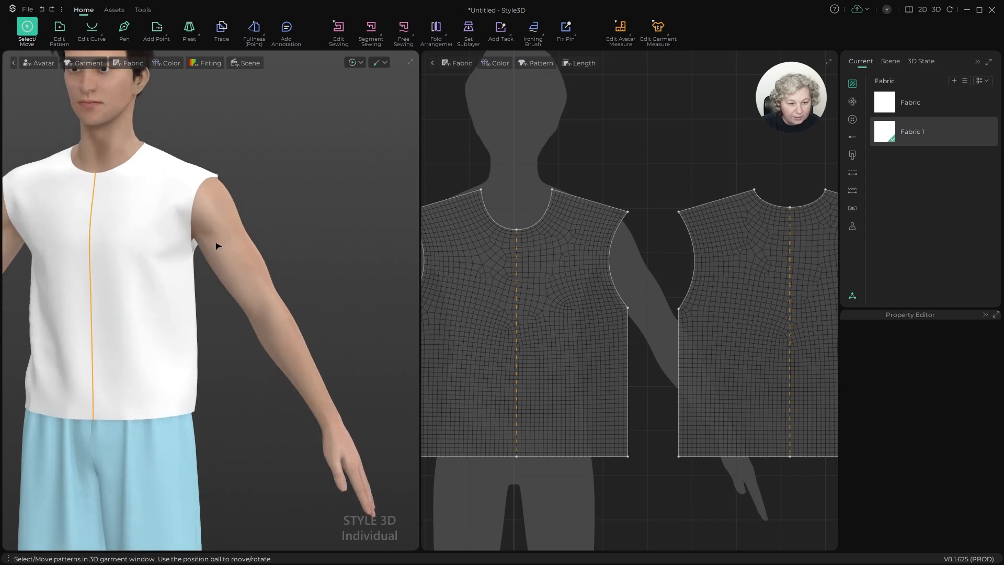
right_click_drag(217, 244, 308, 219, "alt")
left_click_drag(309, 218, 267, 211, "alt")
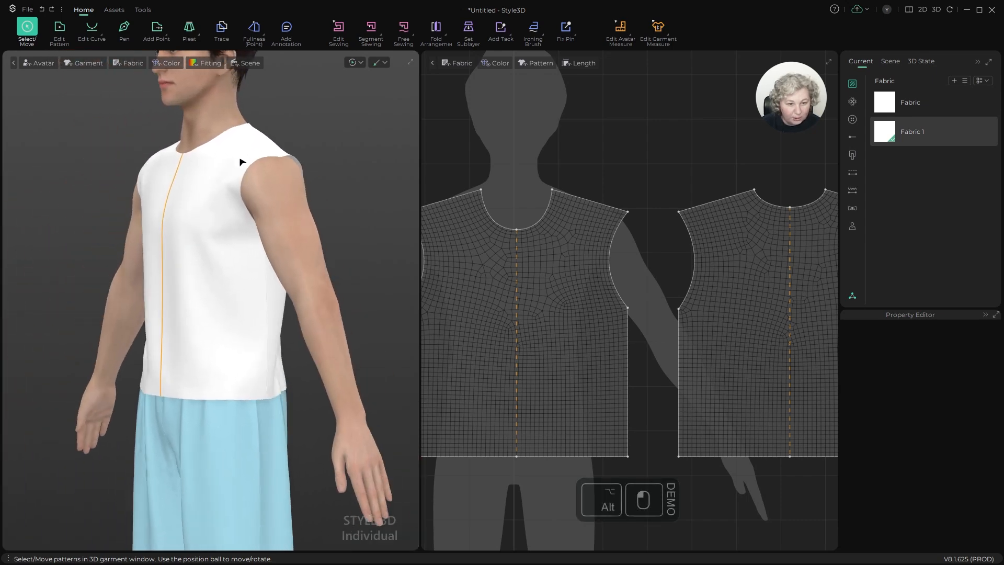
left_click_drag(237, 179, 310, 310, "alt")
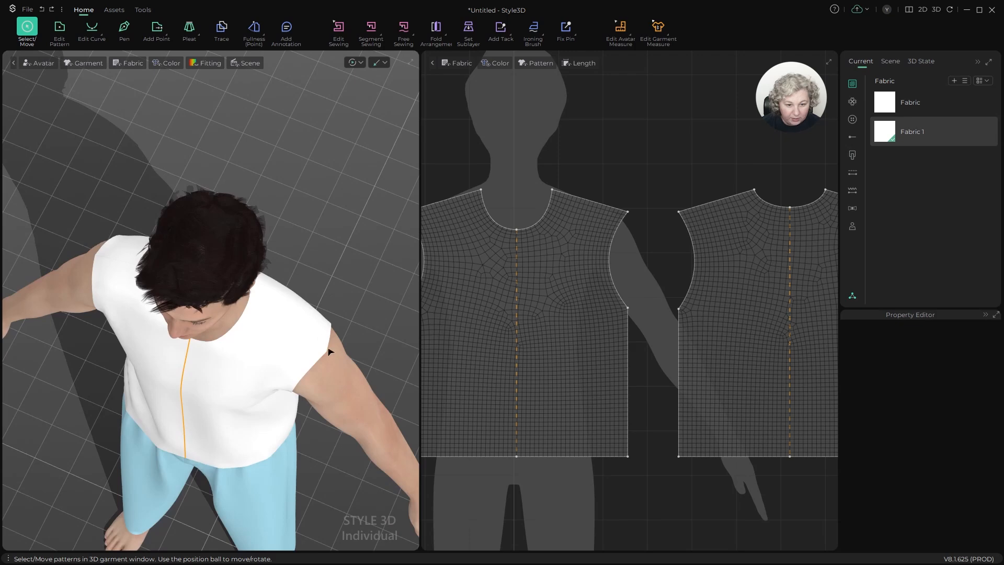
left_click_drag(335, 389, 163, 152, "alt")
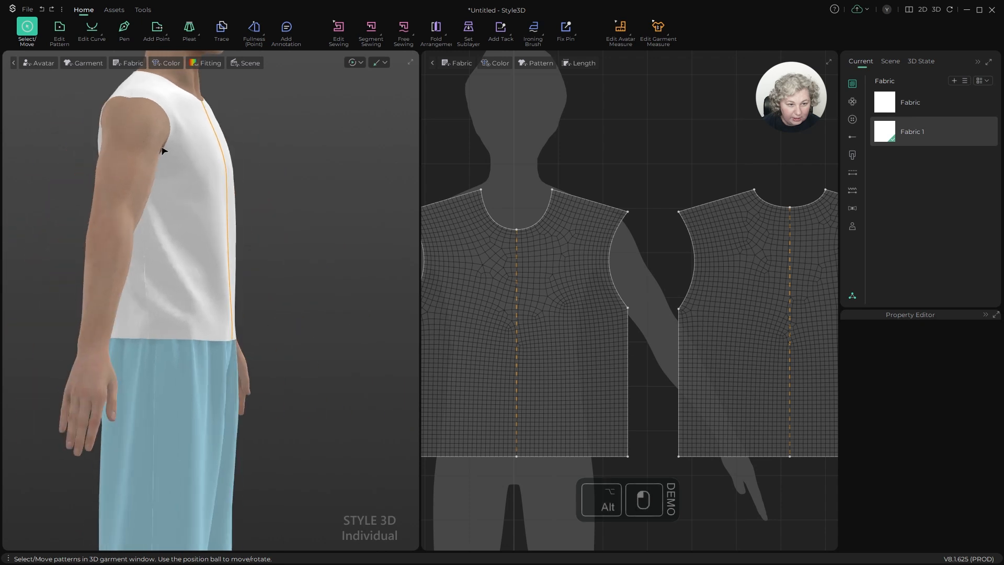
left_click_drag(220, 166, 150, 179, "alt")
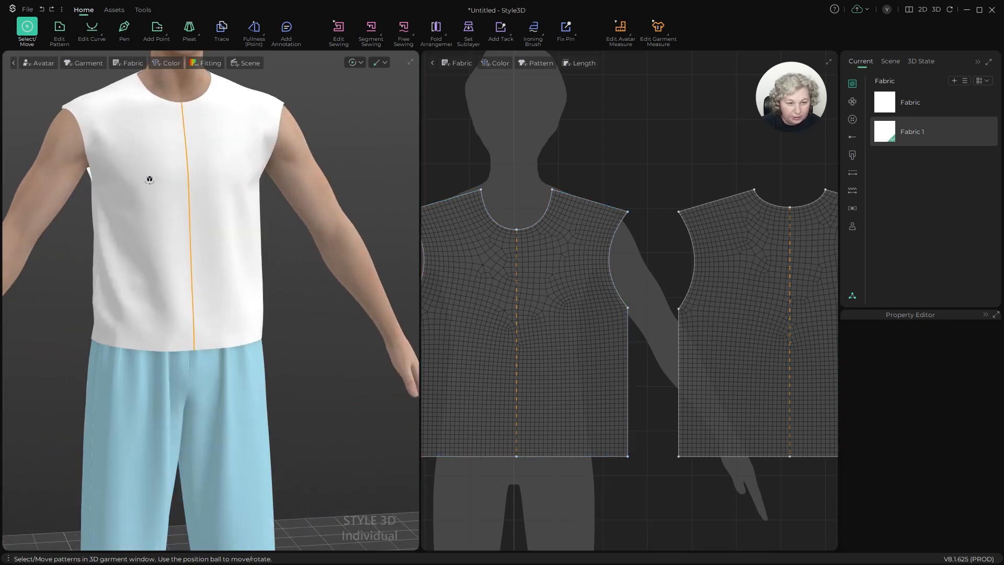
Step: Undo the armhole piece deletions, the cuts and the internal armhole curves on the front and back panels
left_click(566, 235)
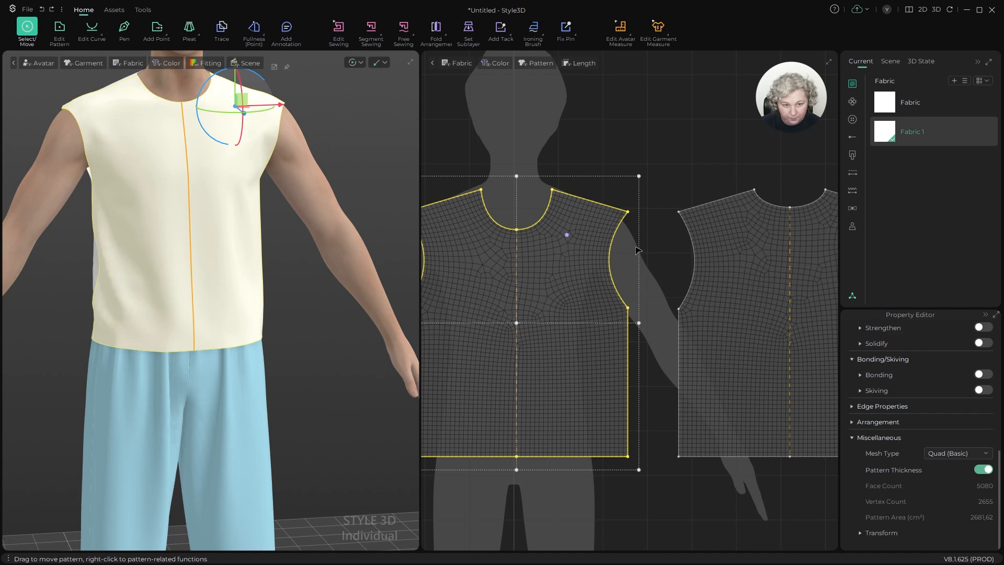
key("ctrl+z")
key("ctrl+z")
key("ctrl+z")
key("ctrl+z")
key("ctrl+z")
key("ctrl+z")
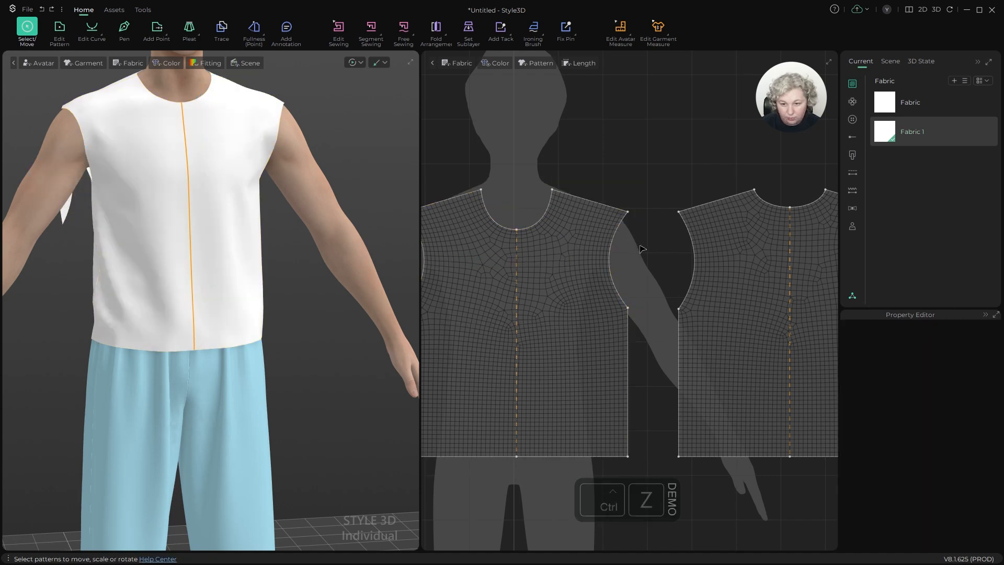
key("ctrl+z")
key("ctrl+z")
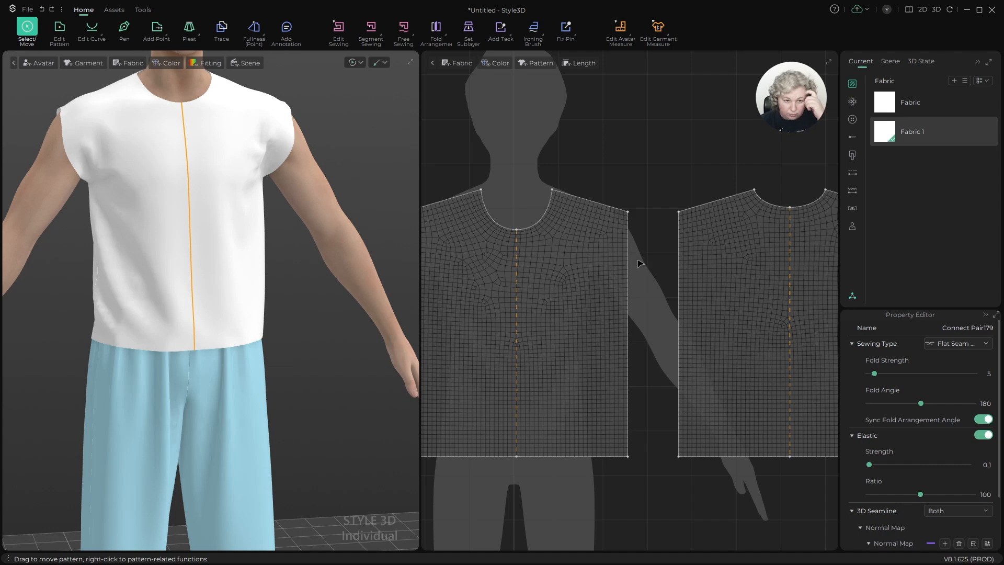
Step: Add a point on the side edges of the front and back panels, 22 cm below the shoulder tip and 33 cm above the hem
scroll(640, 262, "down", 4)
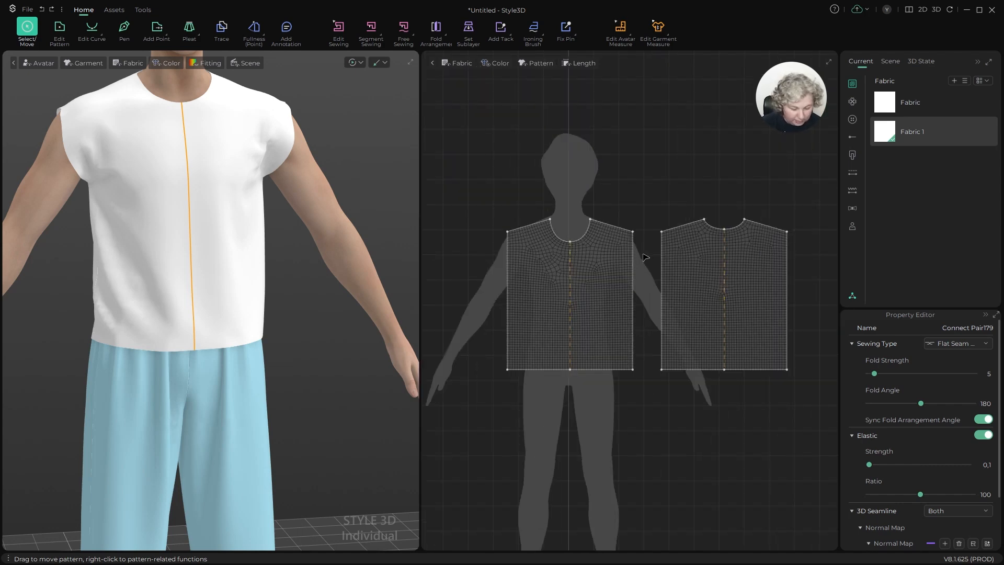
key("g")
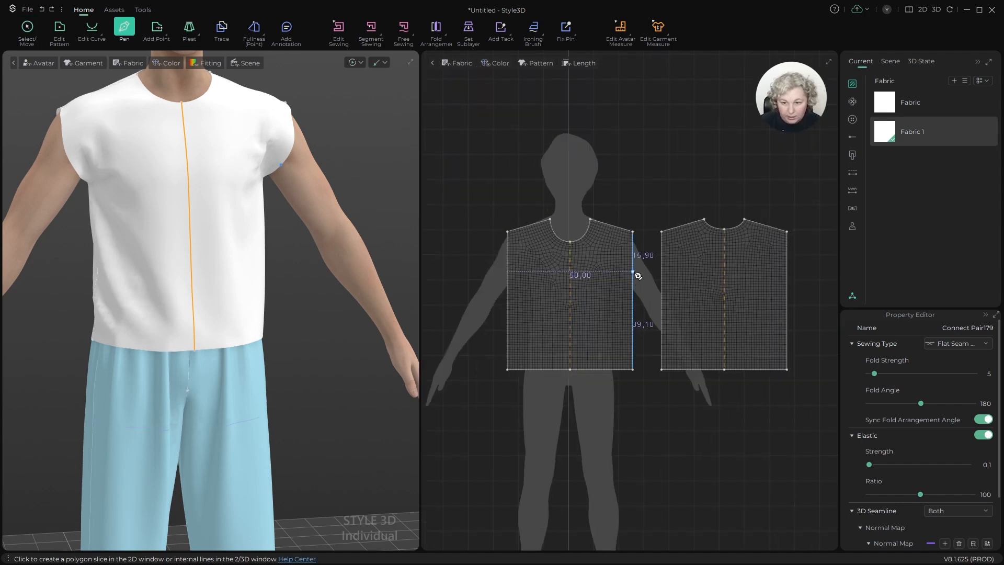
key("z")
scroll(638, 275, "up", 4)
key("c")
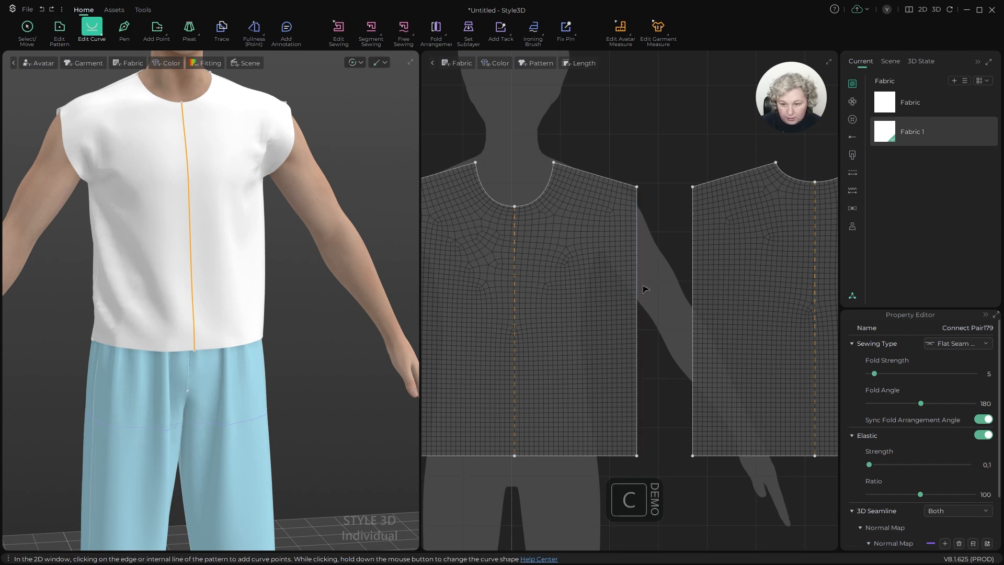
key("b")
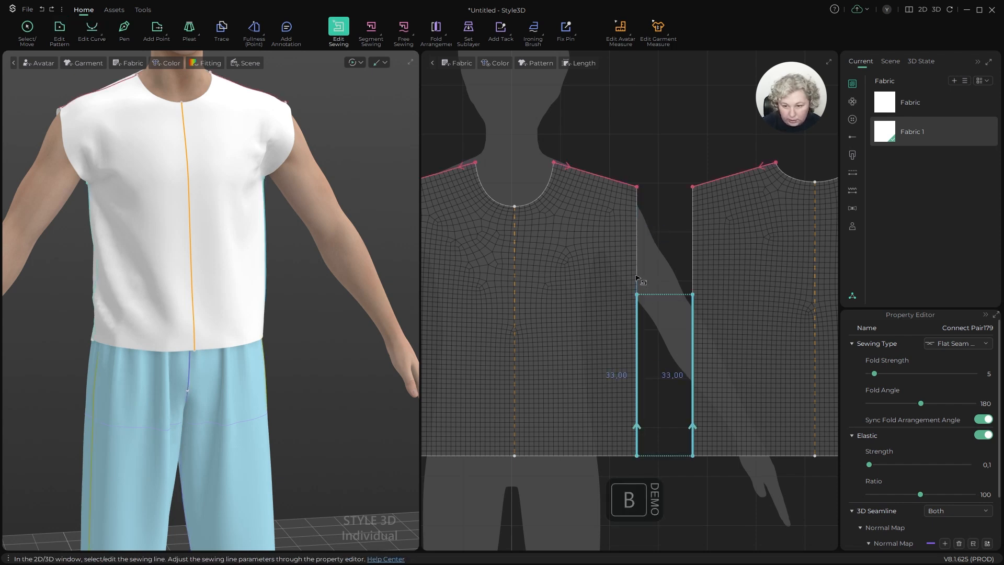
key("x")
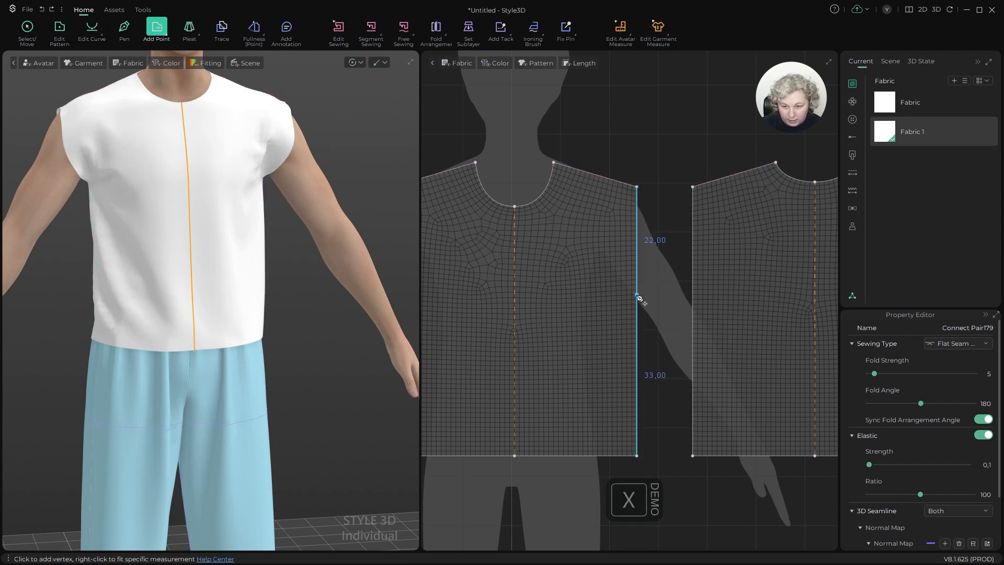
left_click(637, 295)
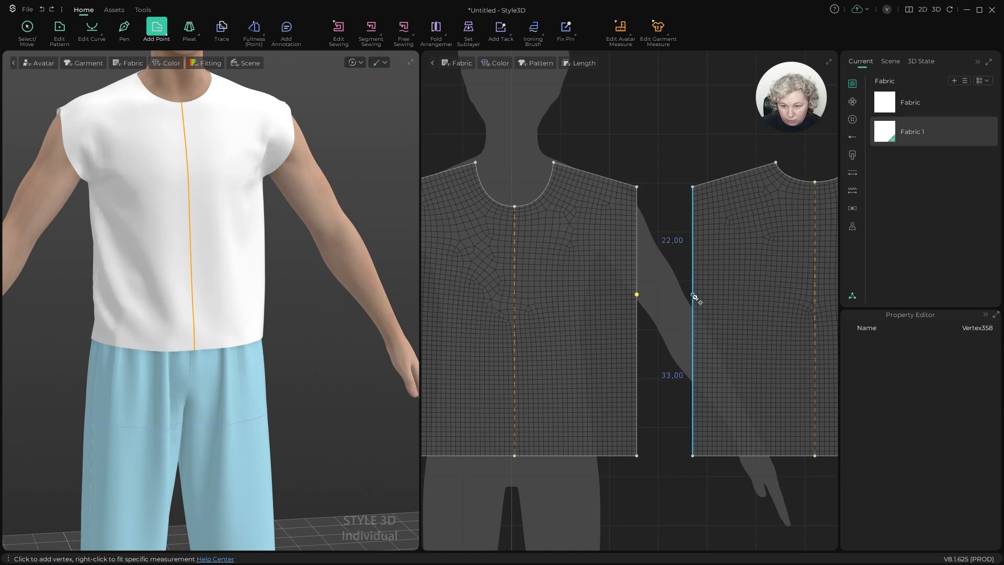
left_click(692, 295)
scroll(698, 283, "down", 6)
scroll(660, 279, "up", 7)
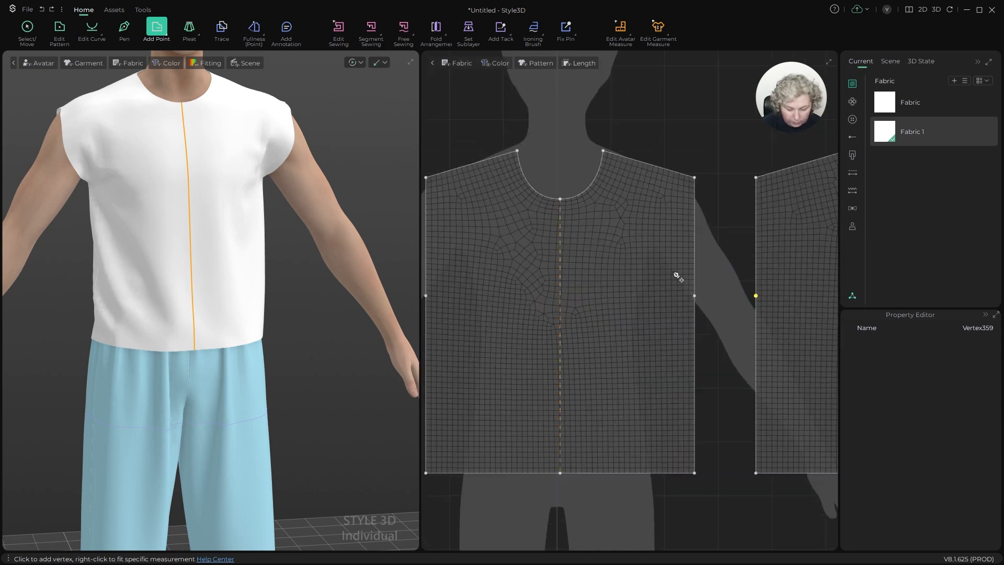
Step: Draw a 25 cm horizontal internal line from the new side point to the centre line on both the front and back panels
key("g")
left_click(695, 296)
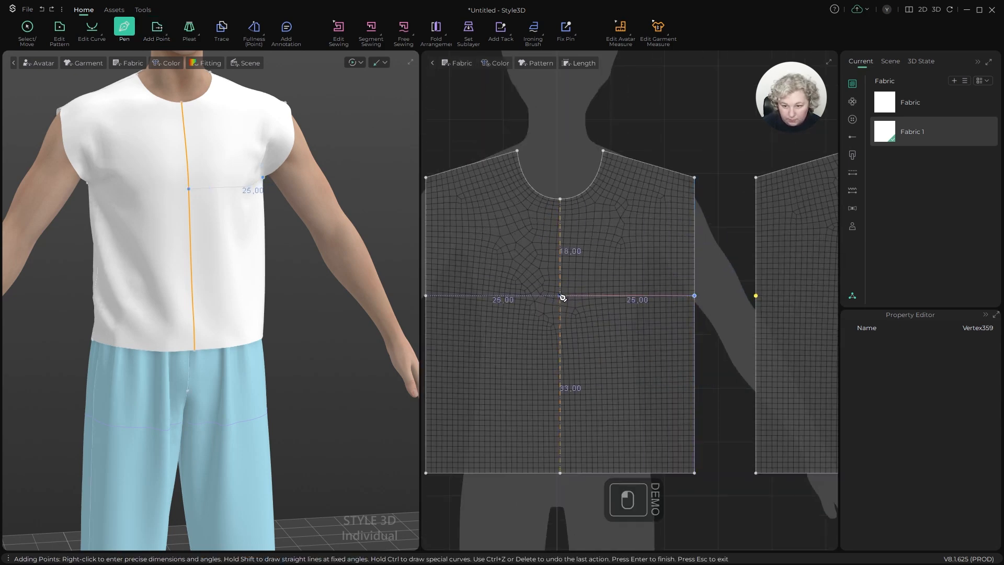
left_click(564, 291, "shift")
scroll(638, 226, "down", 6)
scroll(728, 257, "down", 8)
middle_click_drag(784, 258, 631, 256)
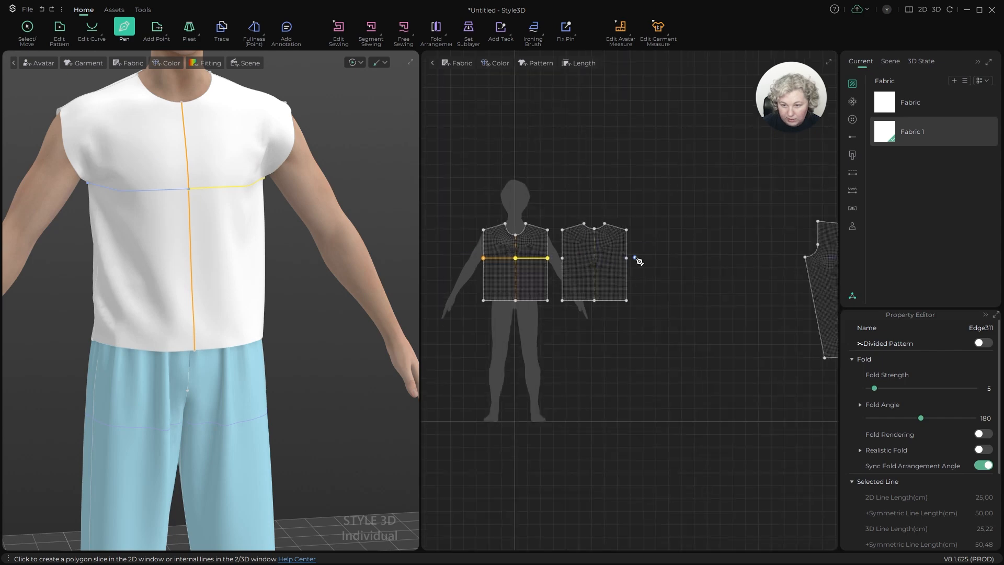
scroll(617, 259, "up", 6)
left_click(523, 256)
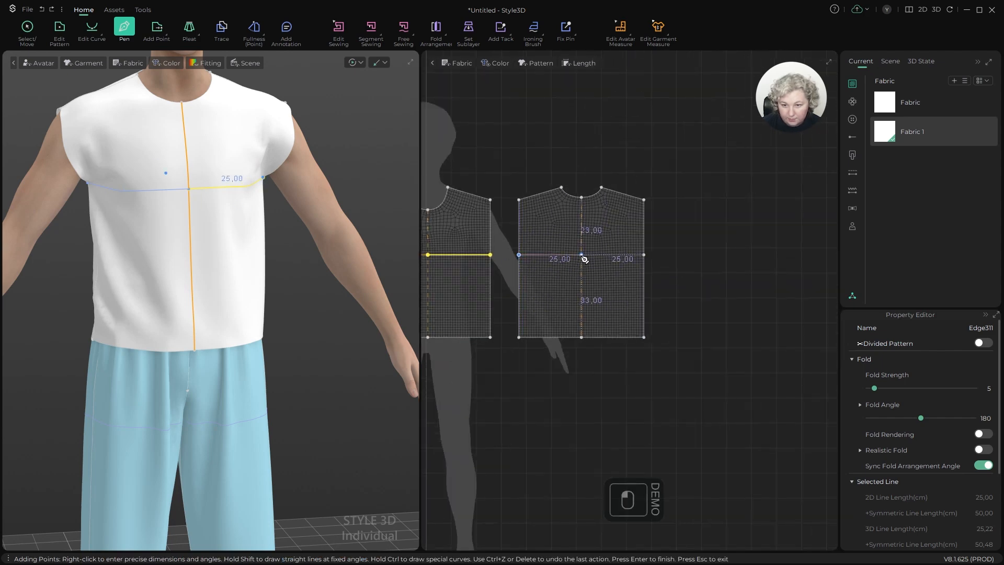
left_click(581, 256, "shift")
Step: Cut the back panel into upper and lower pieces along its horizontal internal line
key("z")
scroll(458, 224, "down", 5)
scroll(366, 221, "down", 3)
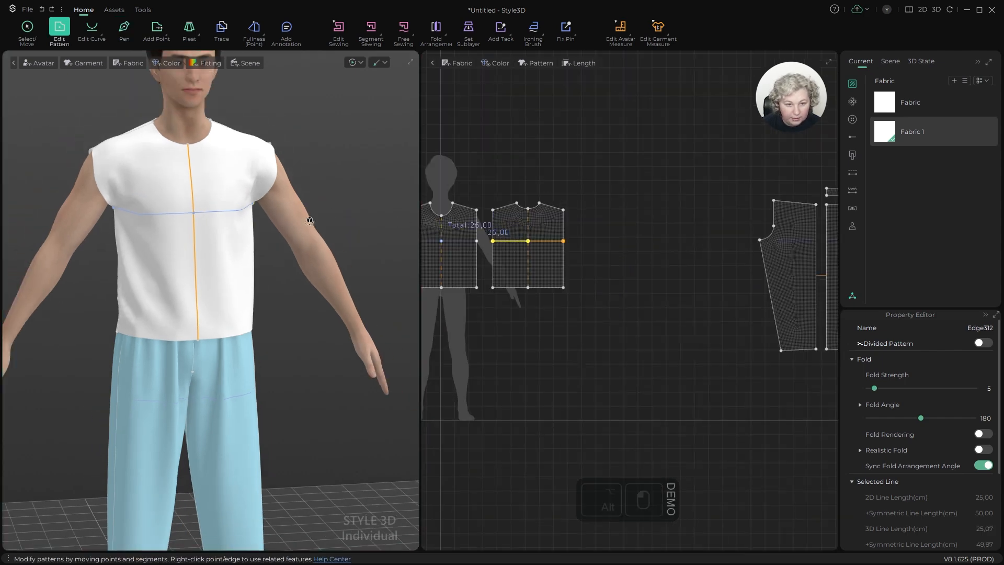
left_click_drag(310, 221, 242, 206, "alt")
scroll(242, 206, "up", 4)
key("a")
scroll(502, 229, "up", 6)
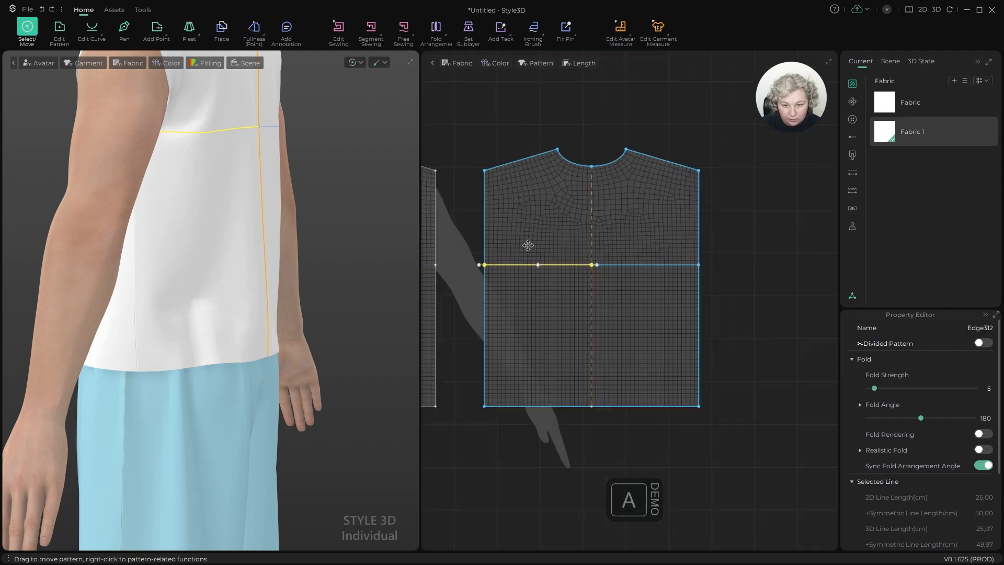
key("z")
right_click(540, 268)
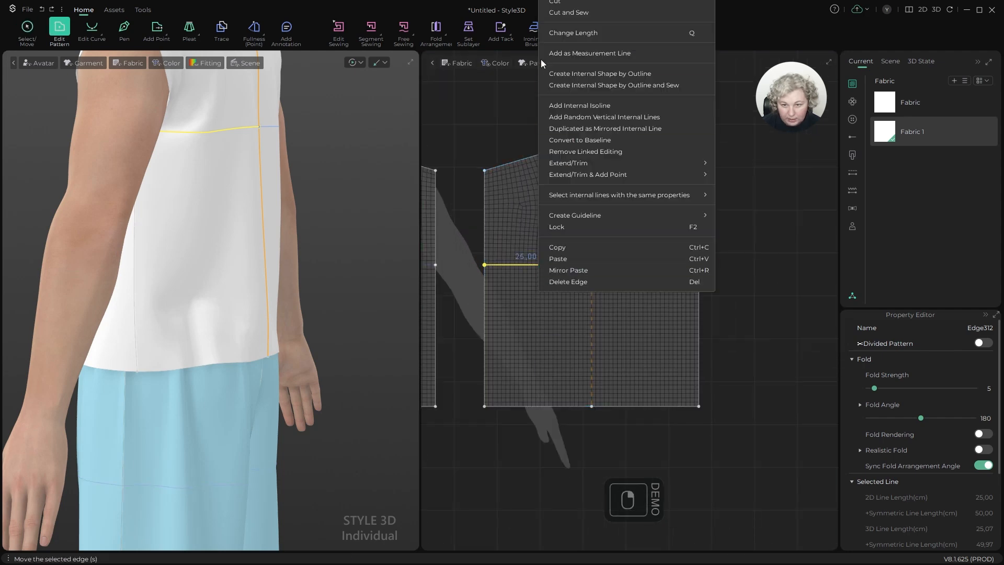
left_click(552, 3)
scroll(763, 257, "down", 5)
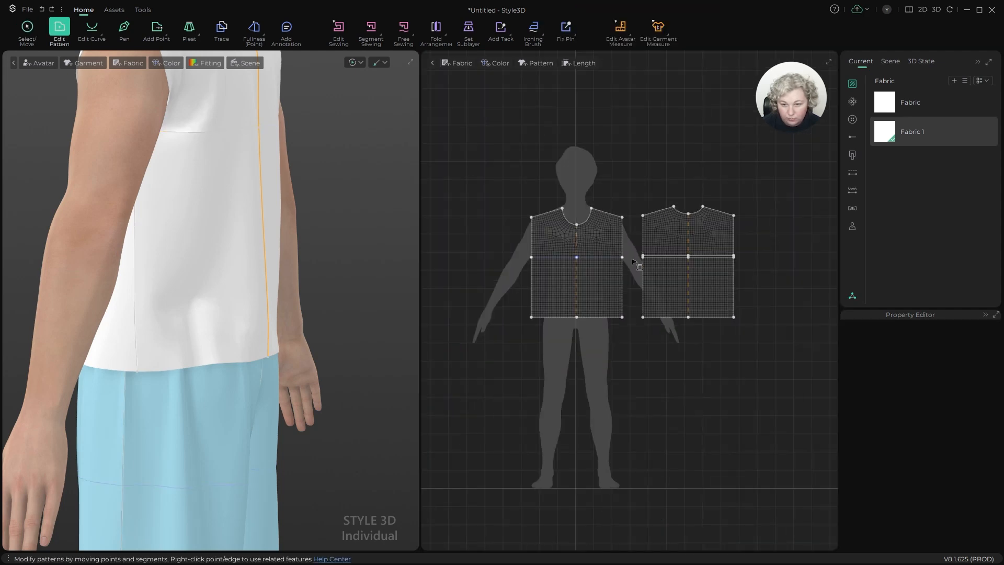
Step: Cut and sew the front panel along its horizontal internal line
scroll(606, 261, "up", 6)
right_click(599, 267)
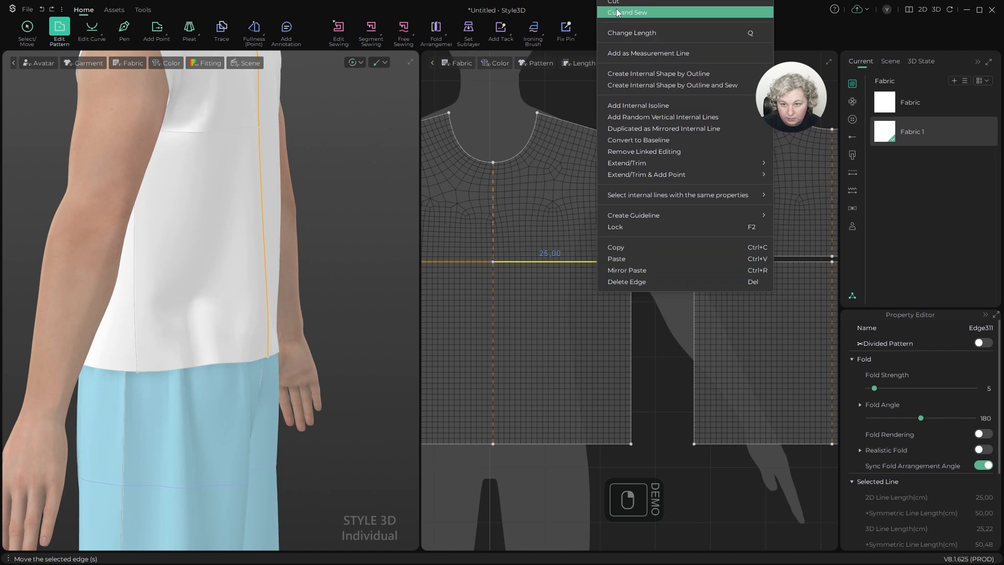
left_click(632, 12)
scroll(324, 142, "down", 3)
scroll(324, 142, "down", 1)
Step: Freeze the upper front and back pieces and simulate the garment
key("a")
left_click(601, 202)
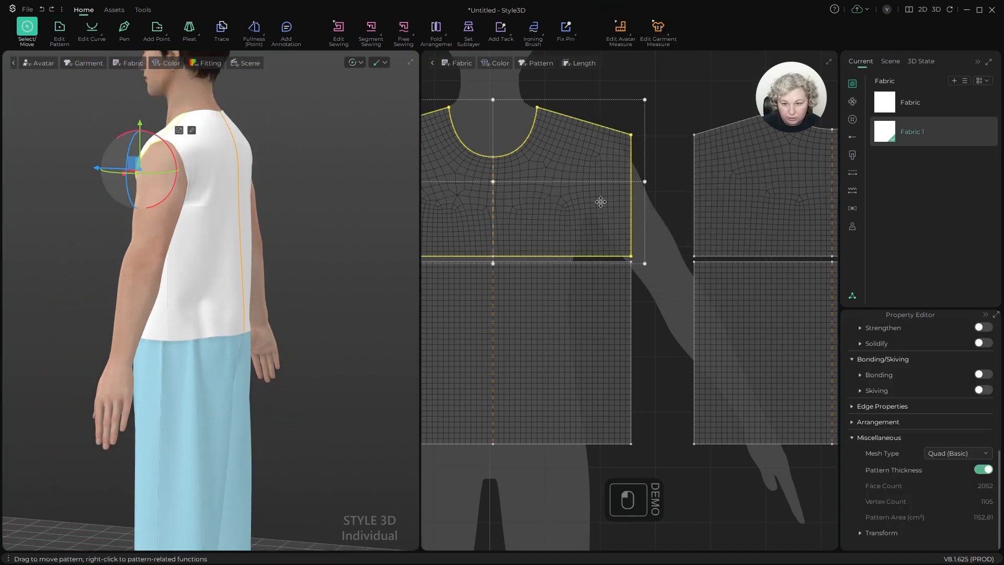
scroll(656, 201, "down", 4)
left_click_drag(235, 245, 334, 242, "alt")
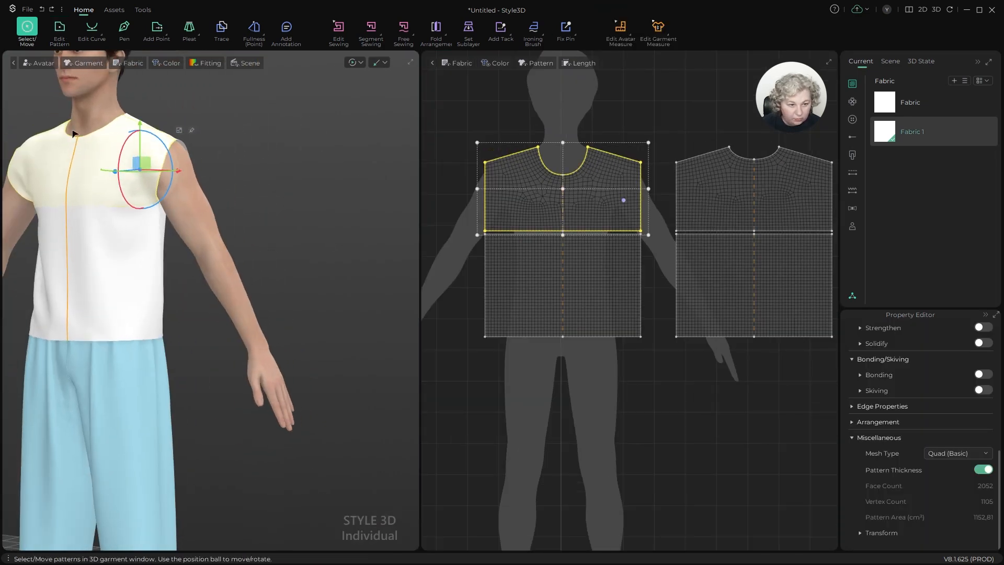
left_click(748, 158, "shift")
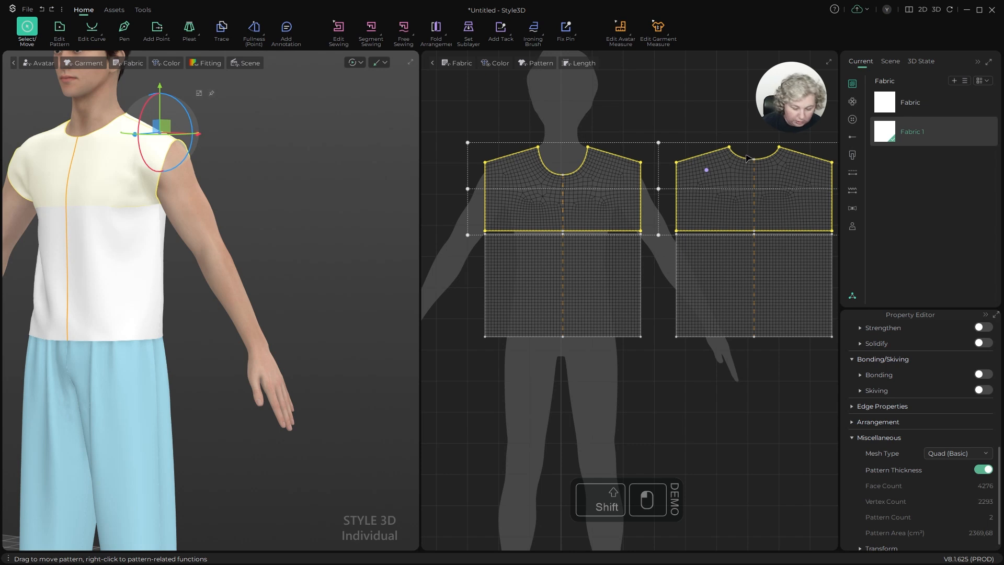
key("ctrl+k")
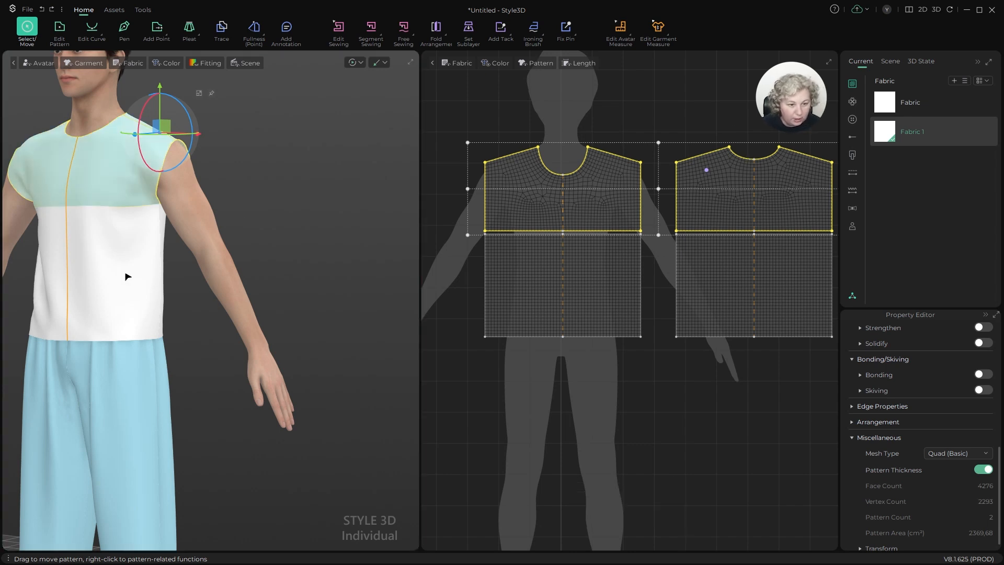
key("space")
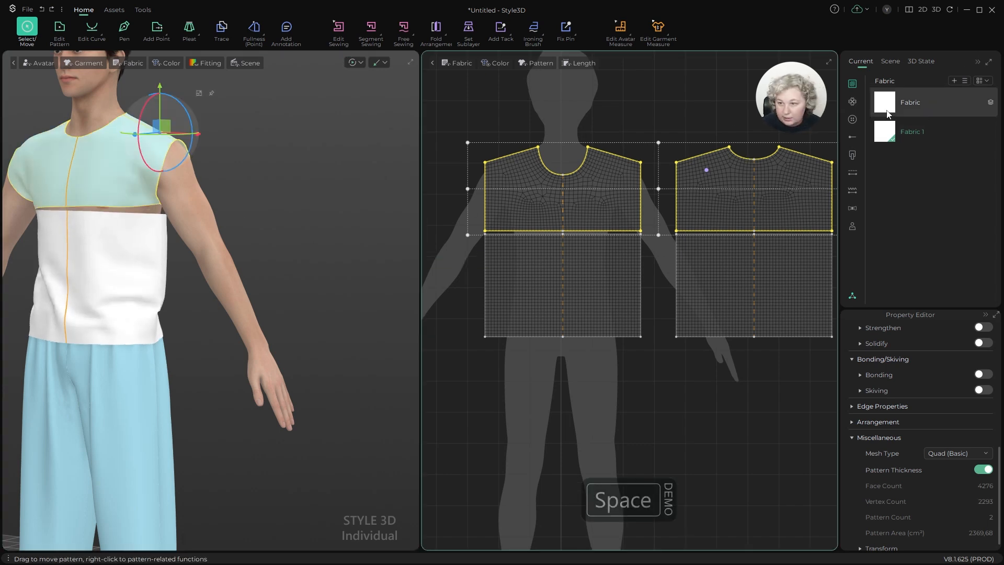
Step: Assign the material named Fabric to the lower front and back pieces and start the simulation
left_click(730, 268)
left_click(555, 266, "shift")
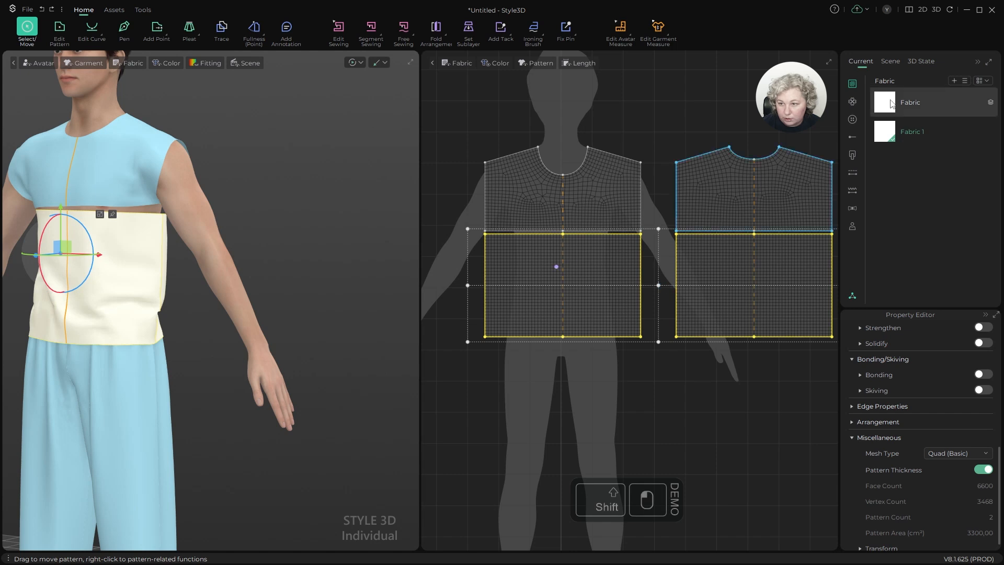
left_click_drag(890, 104, 731, 299)
key("space")
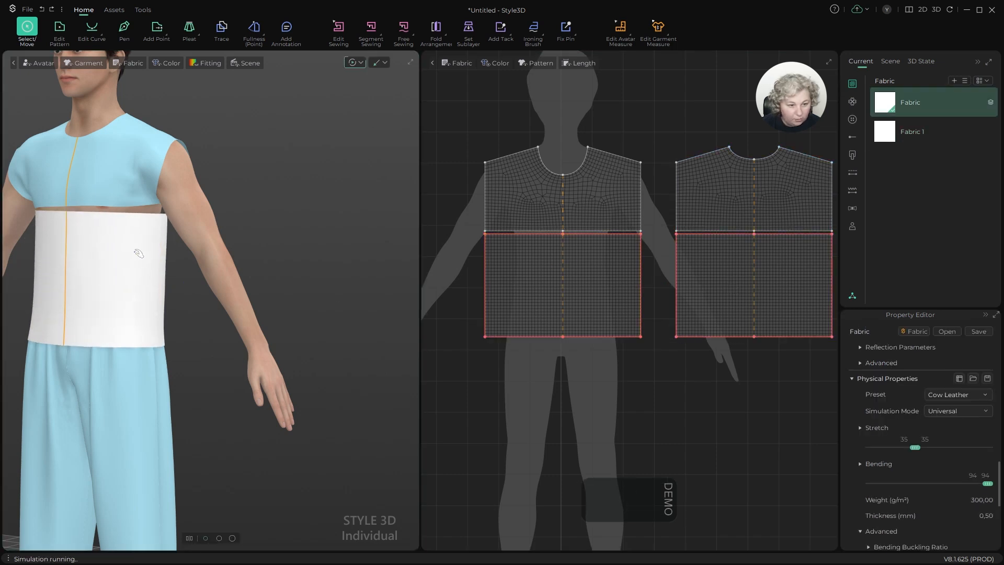
Step: Run the simulation again to settle the lower front and back pieces around the avatar's torso
left_click_drag(147, 259, 118, 258, "alt")
scroll(112, 249, "up", 5)
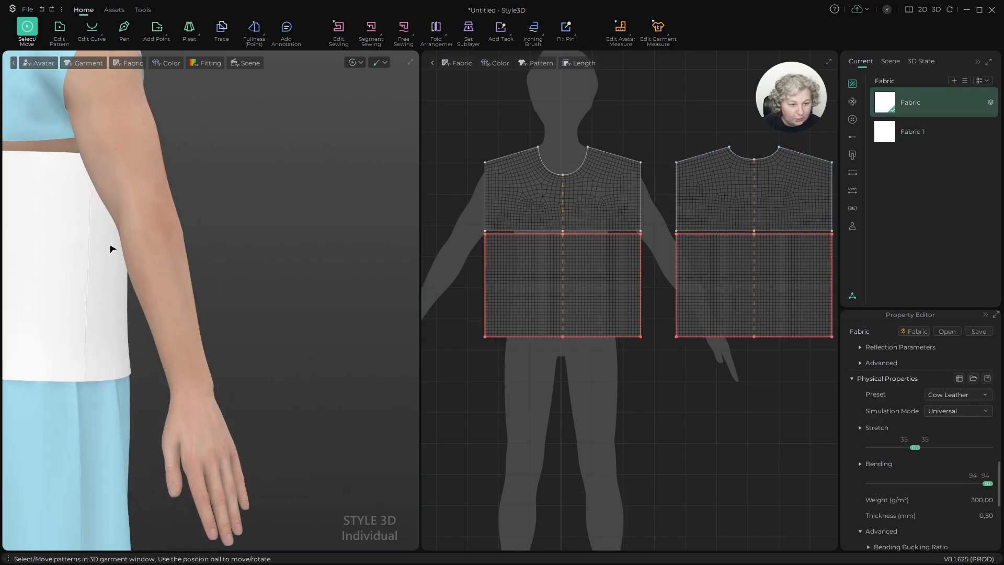
right_click_drag(112, 248, 397, 303, "alt")
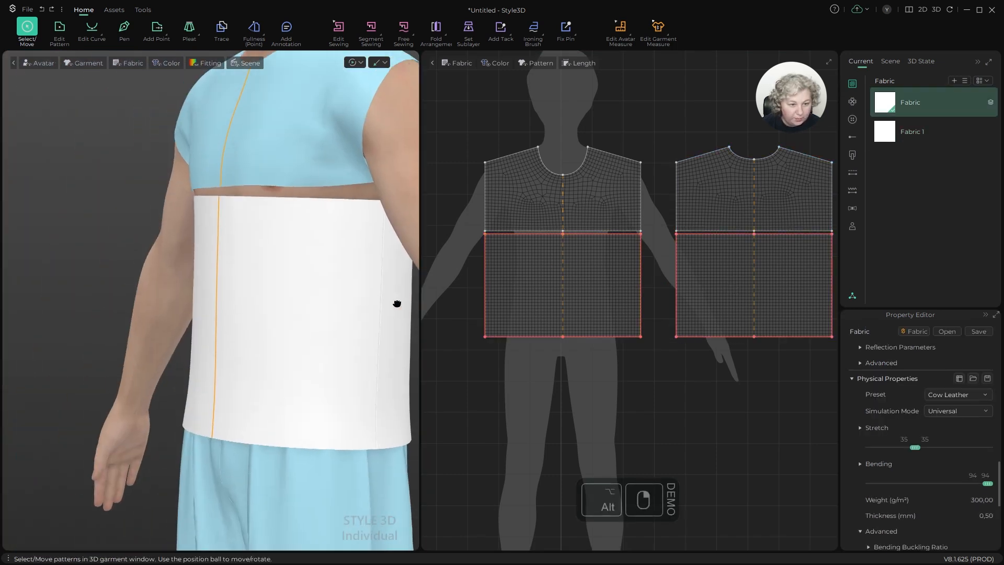
left_click(374, 226)
key("space")
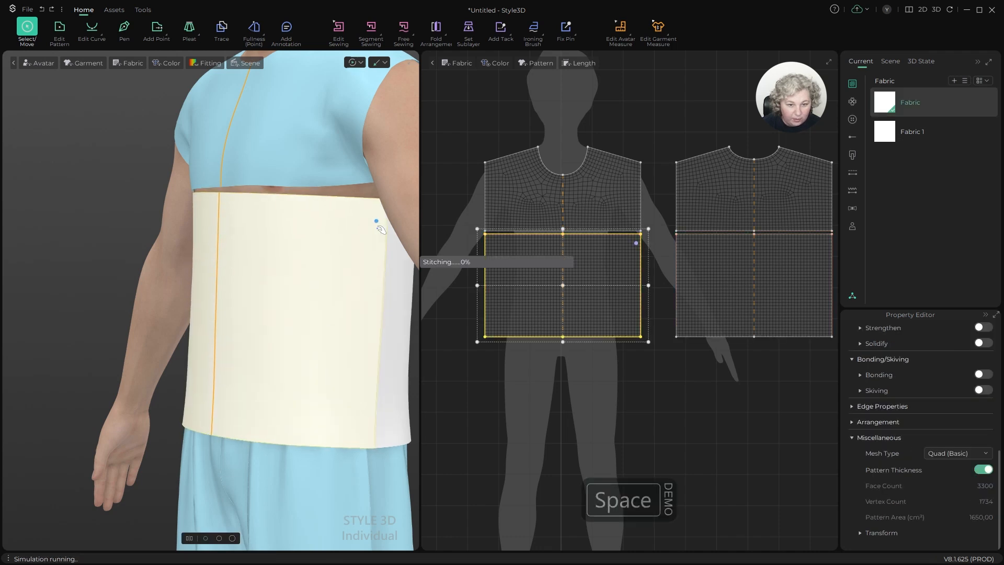
left_click_drag(377, 226, 358, 293, "alt")
right_click_drag(359, 293, 208, 277, "alt")
left_click_drag(209, 277, 302, 217, "alt")
Step: Stop the simulation and freeze the lower front and back pieces
left_click(245, 245, "shift")
key("space")
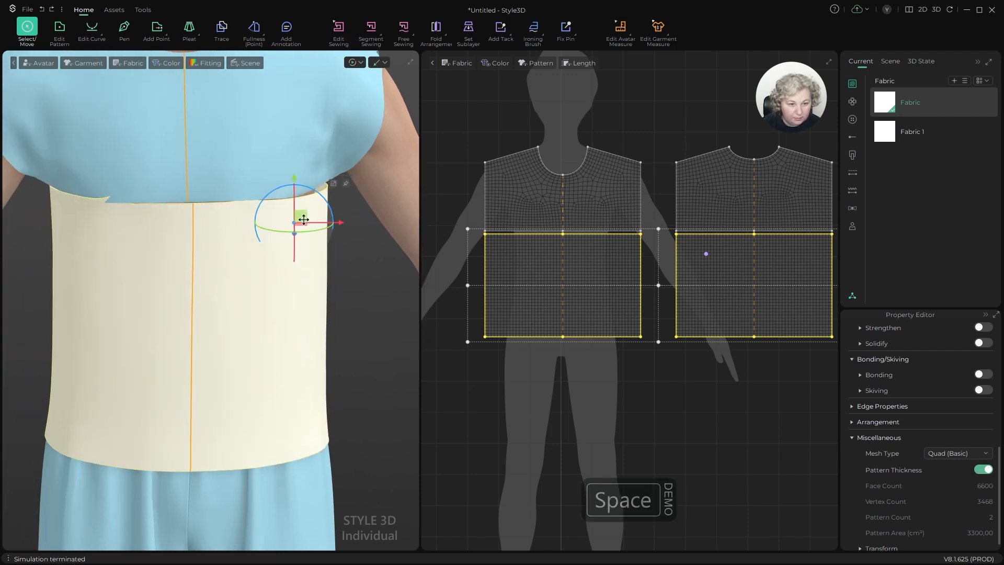
left_click_drag(346, 260, 394, 251, "alt")
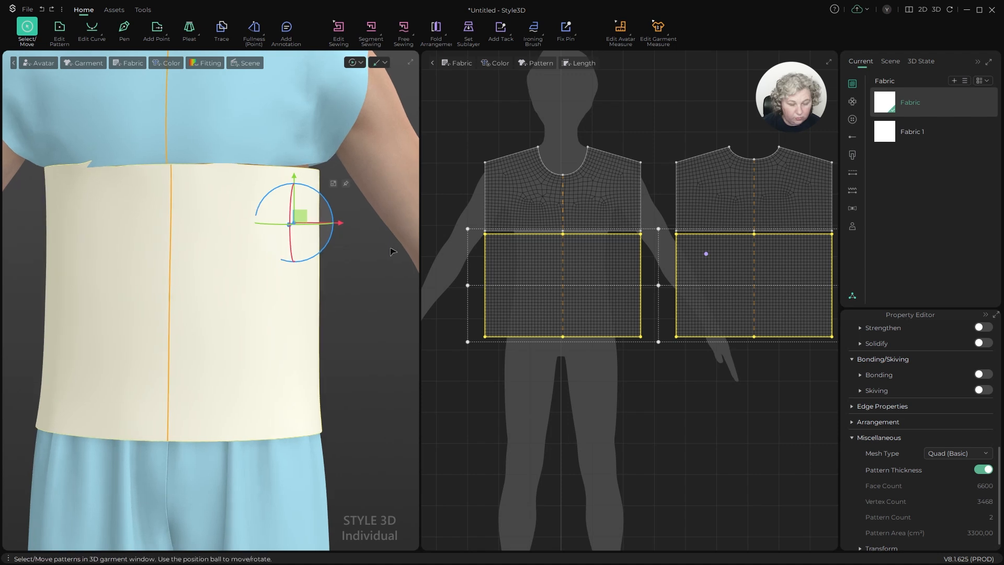
key("ctrl+k")
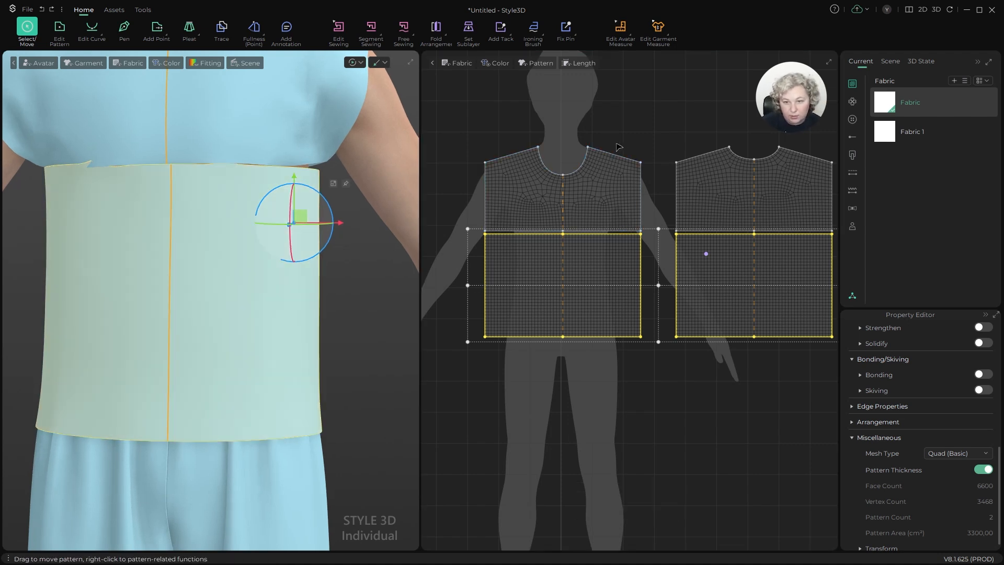
Step: Unfreeze the upper front and back pieces and simulate them briefly
left_click(611, 175)
left_click(743, 195, "shift")
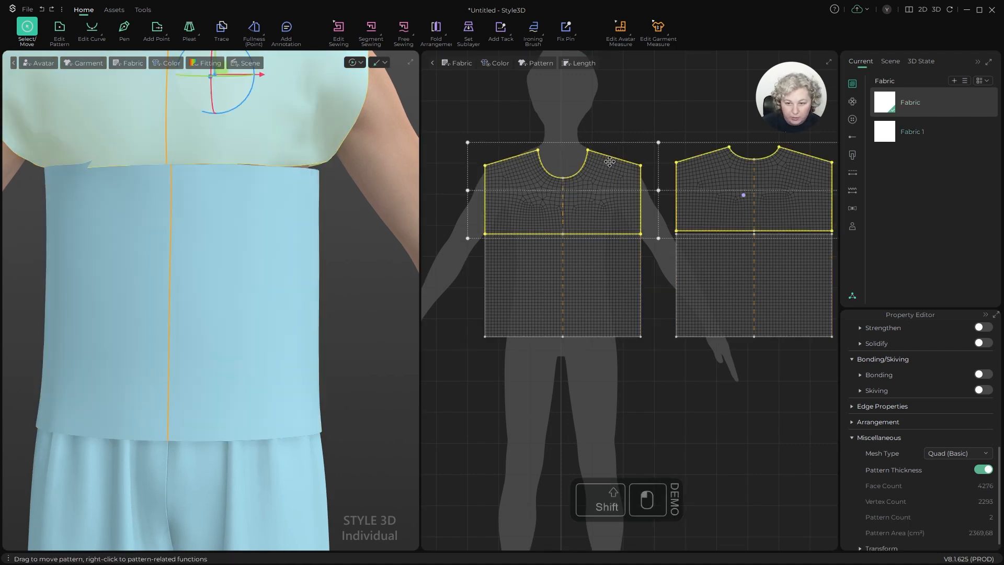
key("ctrl+k")
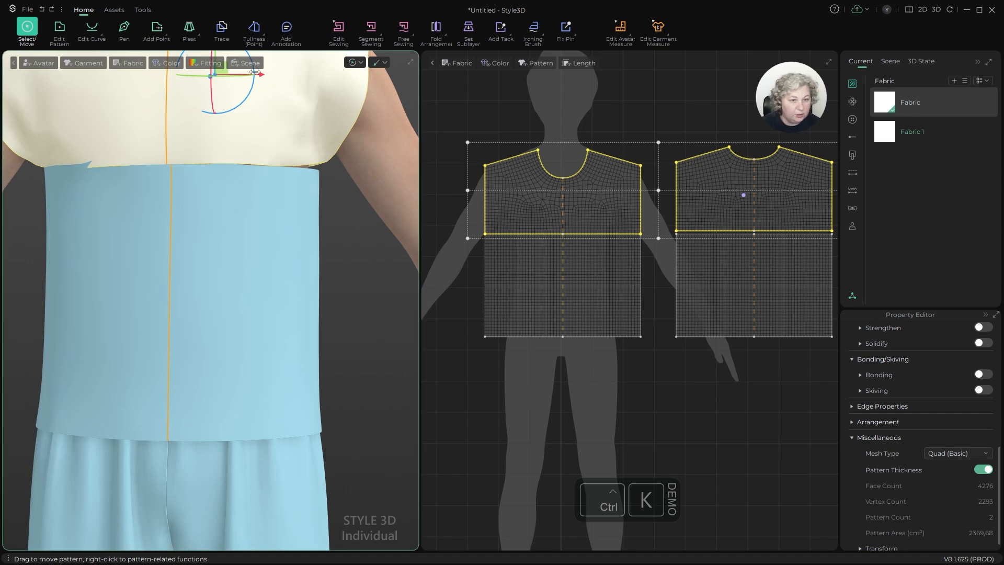
scroll(287, 310, "down", 4)
left_click_drag(329, 295, 278, 300, "alt")
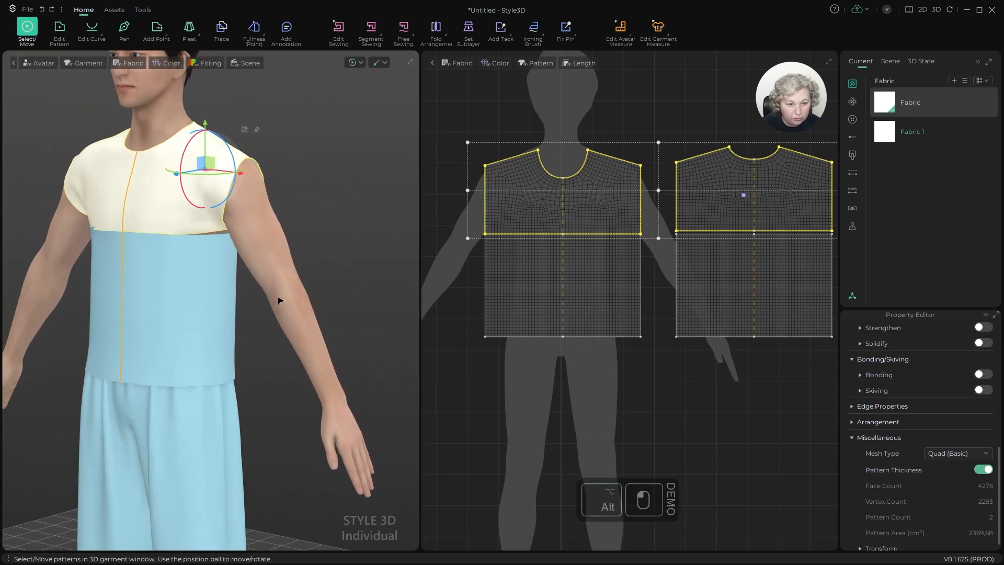
key("space")
key("space")
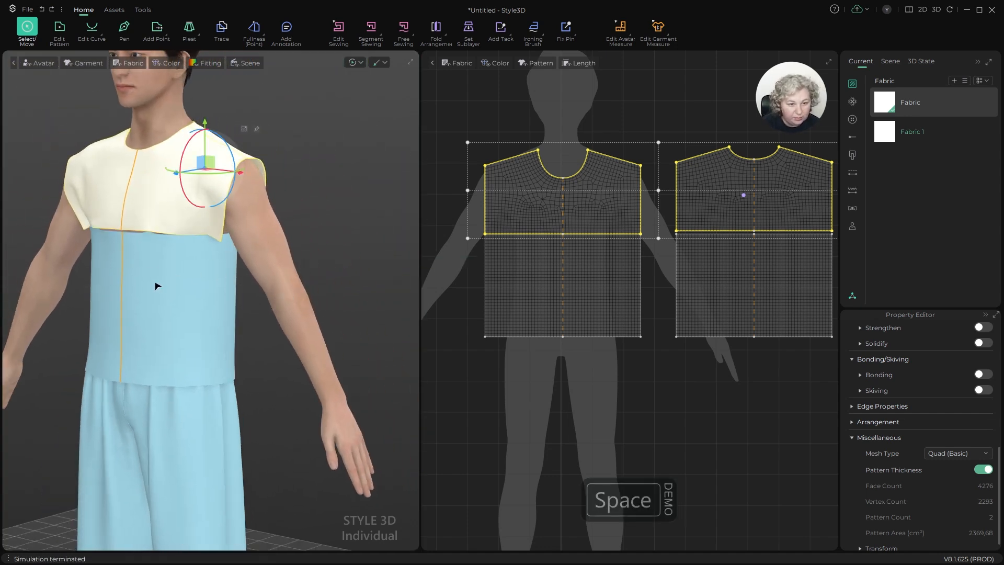
Step: Restart the simulation and pull the upper front piece forward over the lower piece at the chest
left_click_drag(156, 285, 336, 233, "alt")
scroll(311, 215, "up", 4)
key("space")
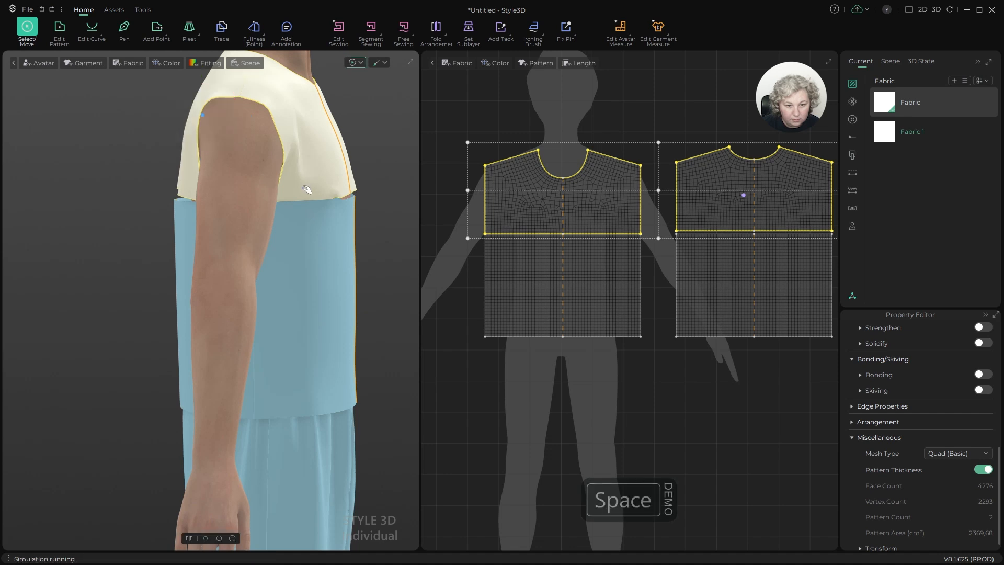
left_click_drag(307, 189, 341, 163)
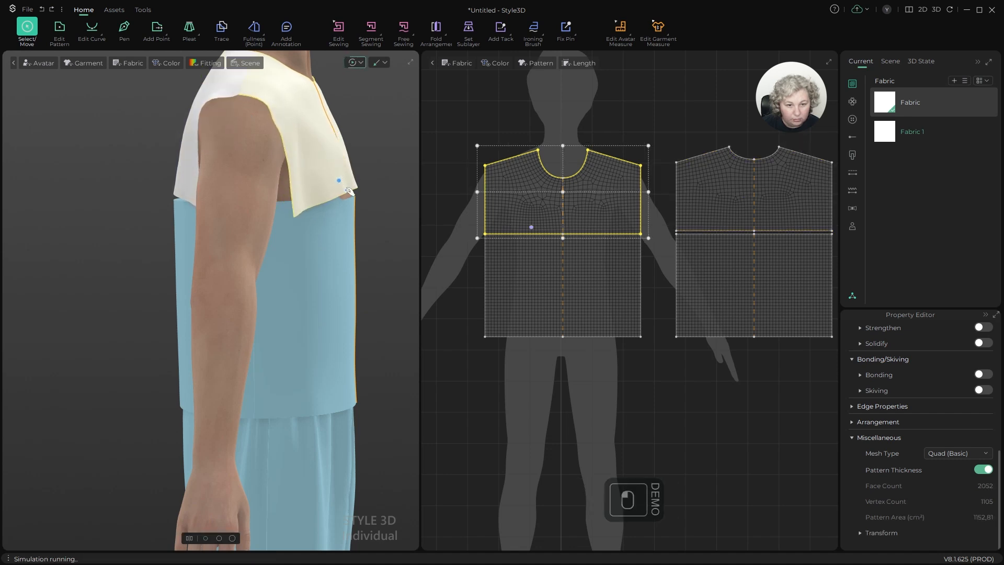
left_click_drag(362, 264, 337, 264, "alt")
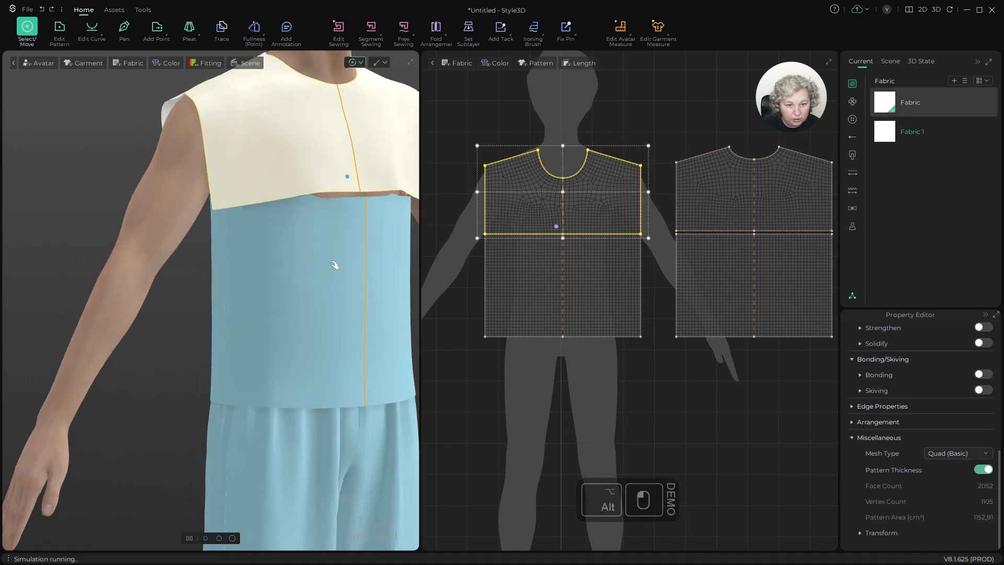
middle_click_drag(336, 265, 281, 244, "alt")
left_click_drag(282, 241, 266, 242)
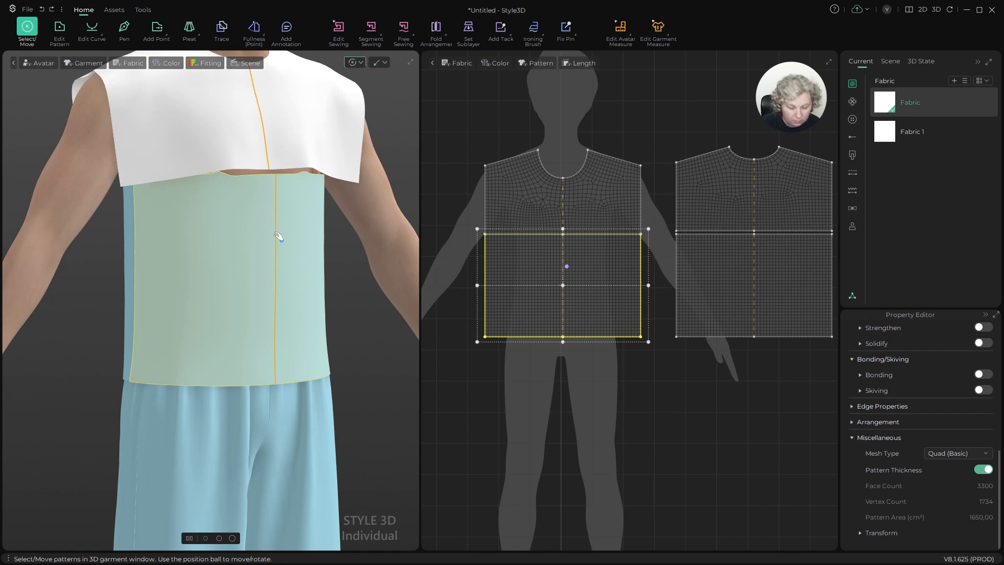
key("ctrl+k")
left_click_drag(274, 238, 256, 230, "alt")
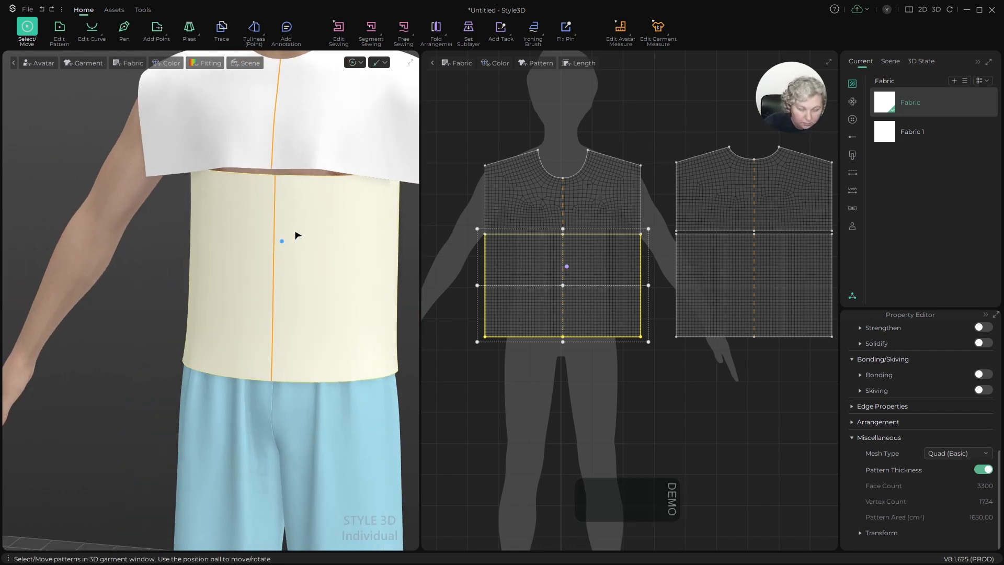
key("ctrl+k")
scroll(310, 233, "down", 2)
left_click_drag(310, 233, 278, 241, "alt")
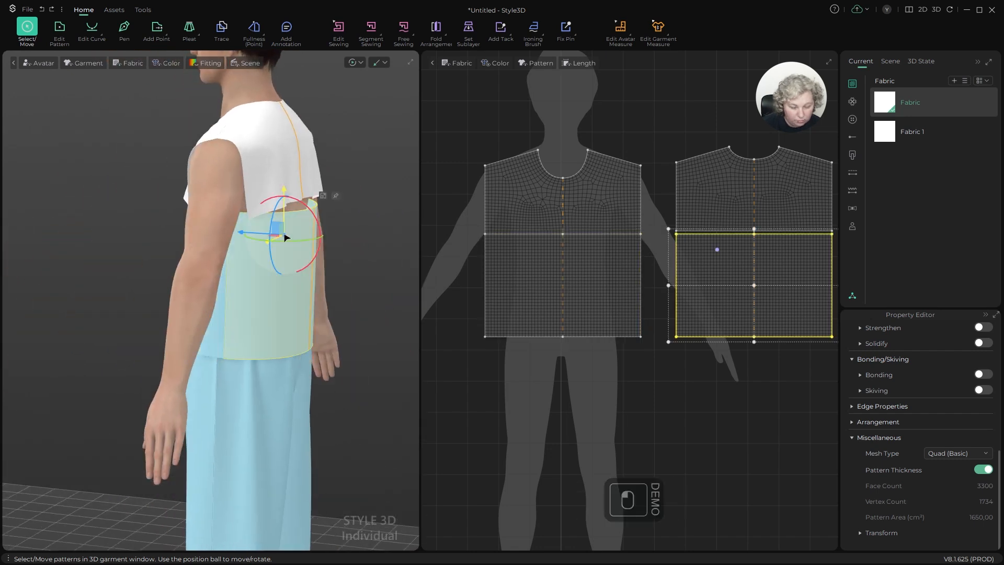
left_click(219, 311, "shift")
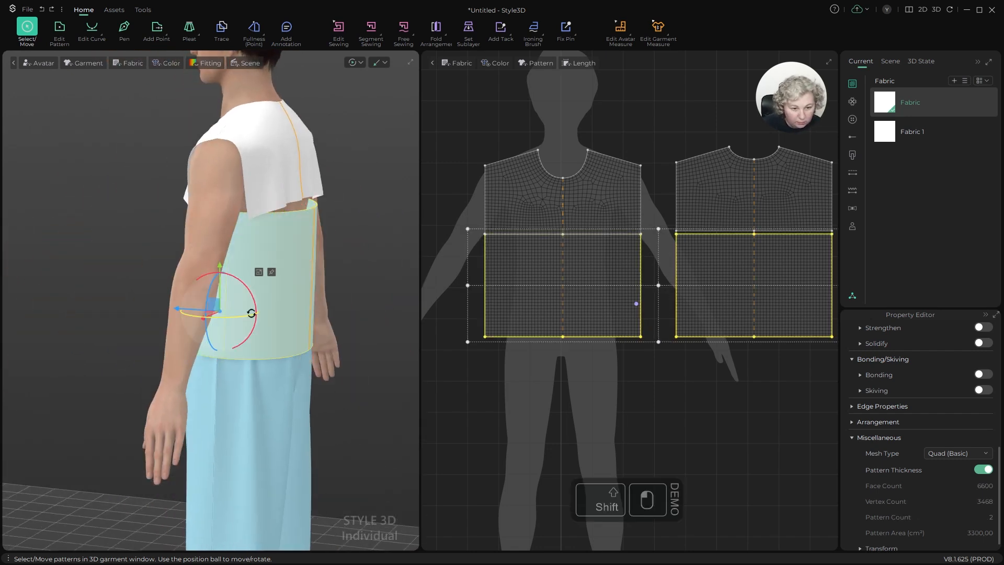
left_click_drag(251, 314, 235, 165, "alt")
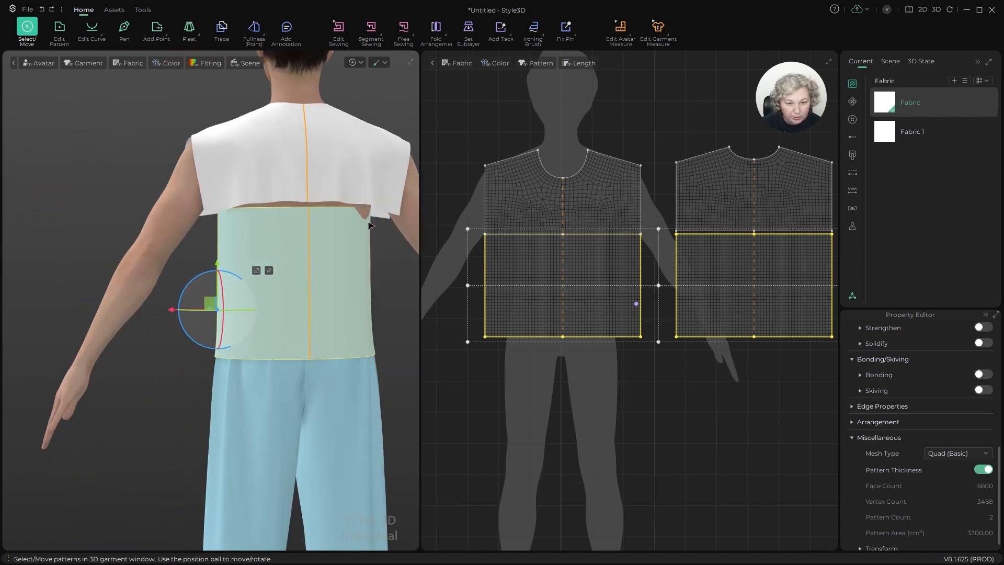
left_click_drag(365, 264, 242, 219, "alt")
left_click(386, 209)
Step: Restart the simulation and freeze the lower back piece again
left_click(140, 238)
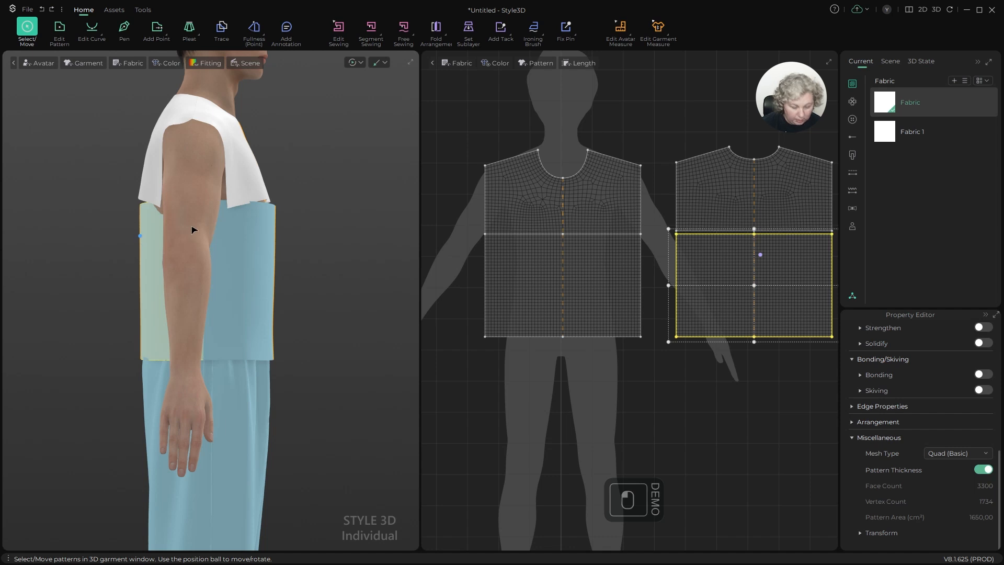
key("space")
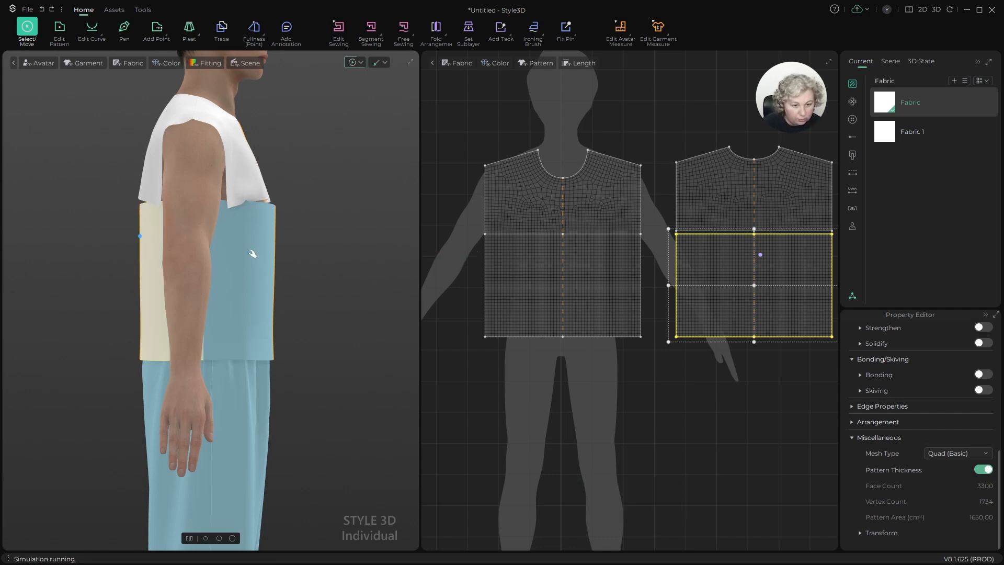
key("ctrl+k")
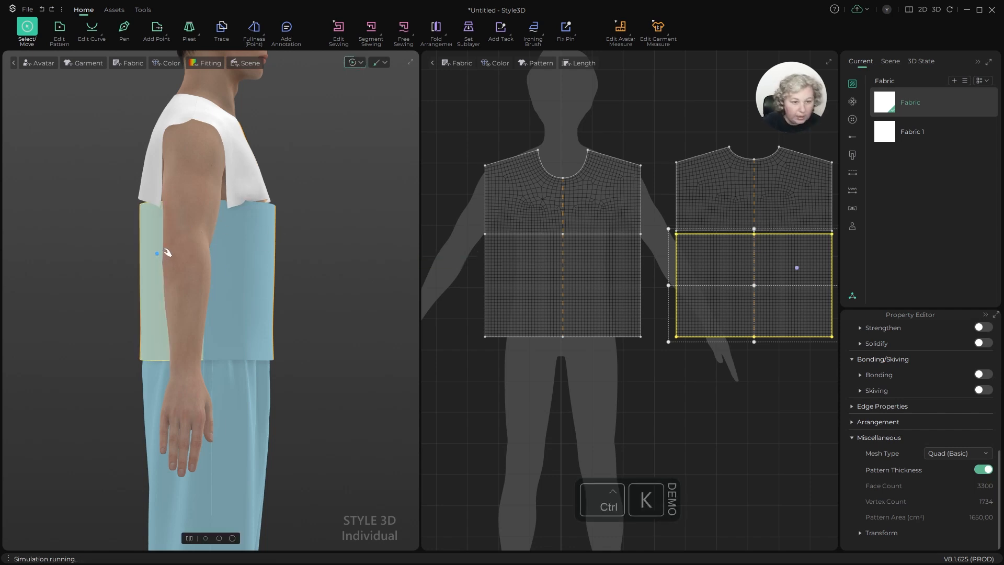
Step: Examine how the upper front piece hangs over the chest and around the armhole
right_click_drag(168, 252, 273, 208, "alt")
left_click_drag(300, 230, 231, 290, "alt")
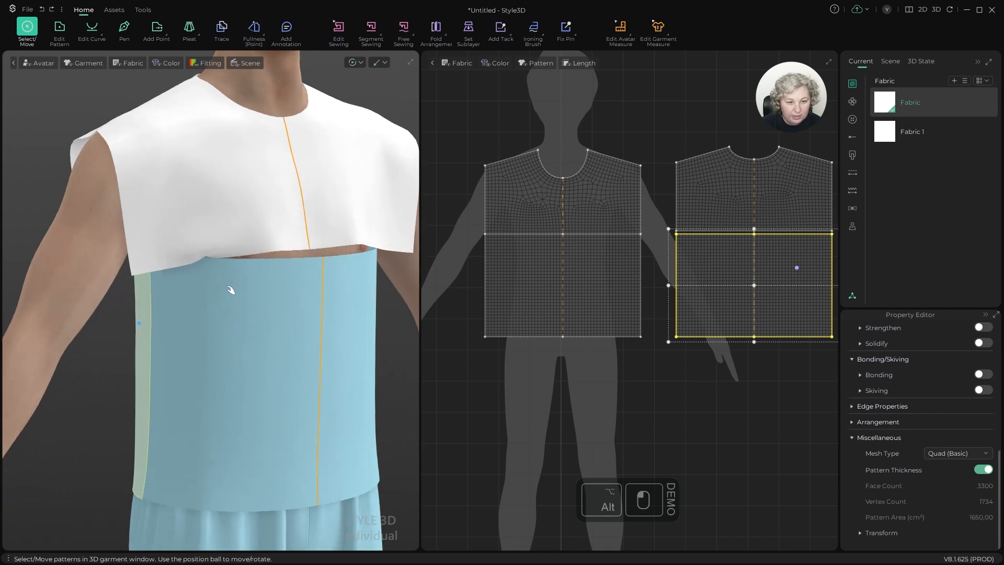
mouse_move(218, 340)
left_mouse_down("alt")
mouse_move(282, 229)
mouse_move(287, 244)
mouse_move(248, 254)
left_mouse_up("alt")
left_click(277, 243)
middle_click_drag(333, 282, 177, 232, "alt")
left_click_drag(182, 233, 170, 223, "alt")
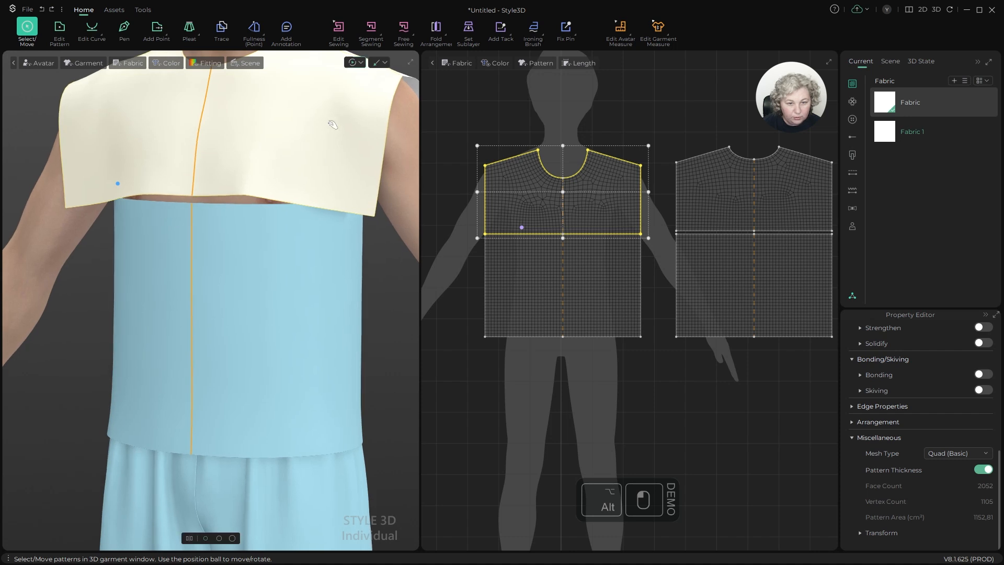
left_click_drag(285, 170, 162, 185, "alt")
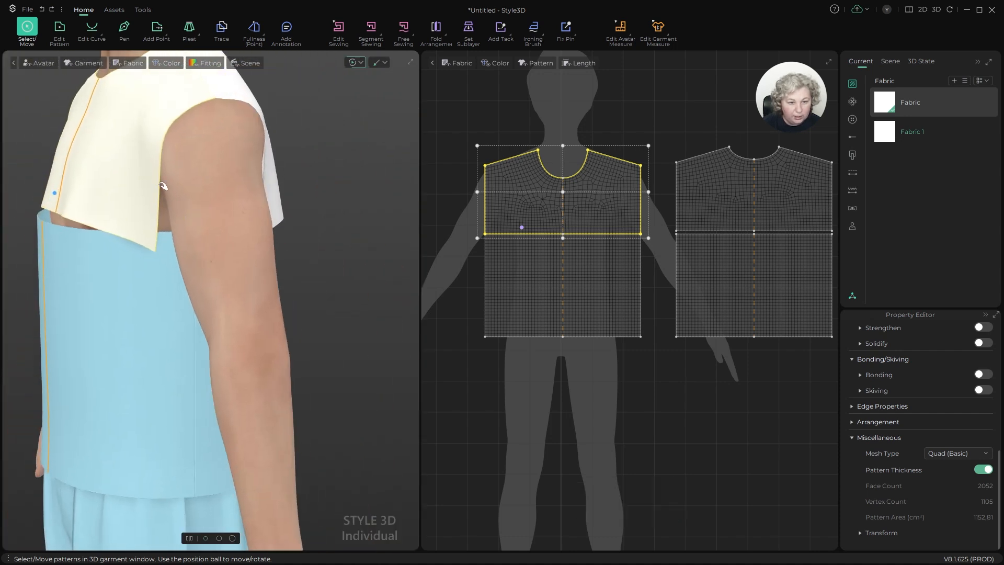
Step: Draw an internal line about 23 cm long on the upper front piece, from the shoulder tip to its lower edge about 6.6 cm from the side
scroll(628, 180, "up", 5)
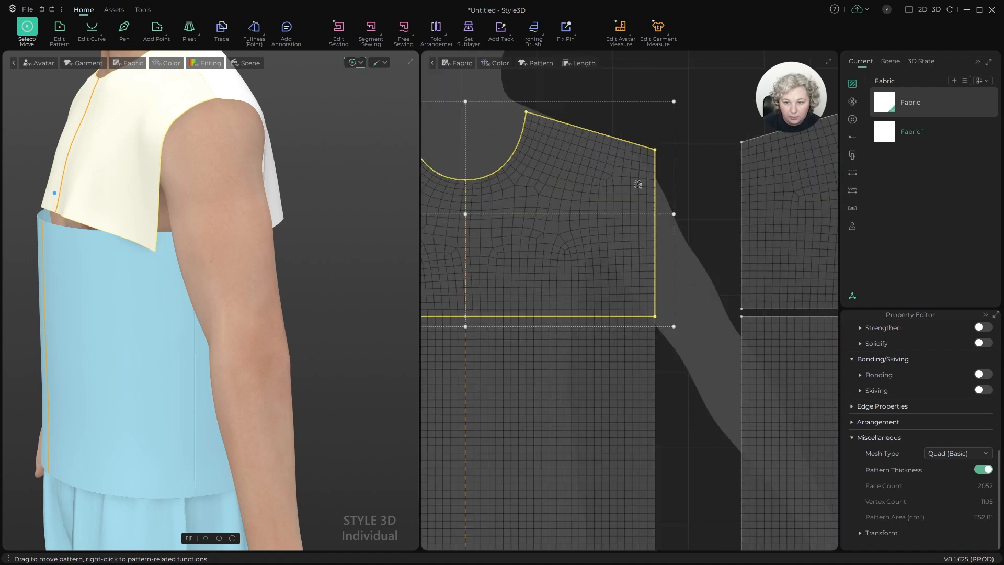
key("g")
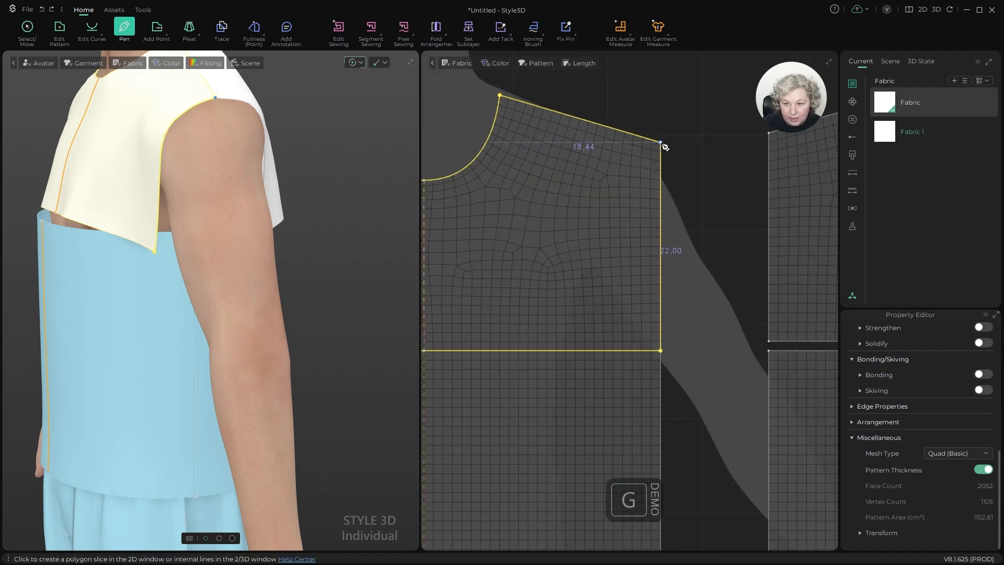
left_click(662, 144)
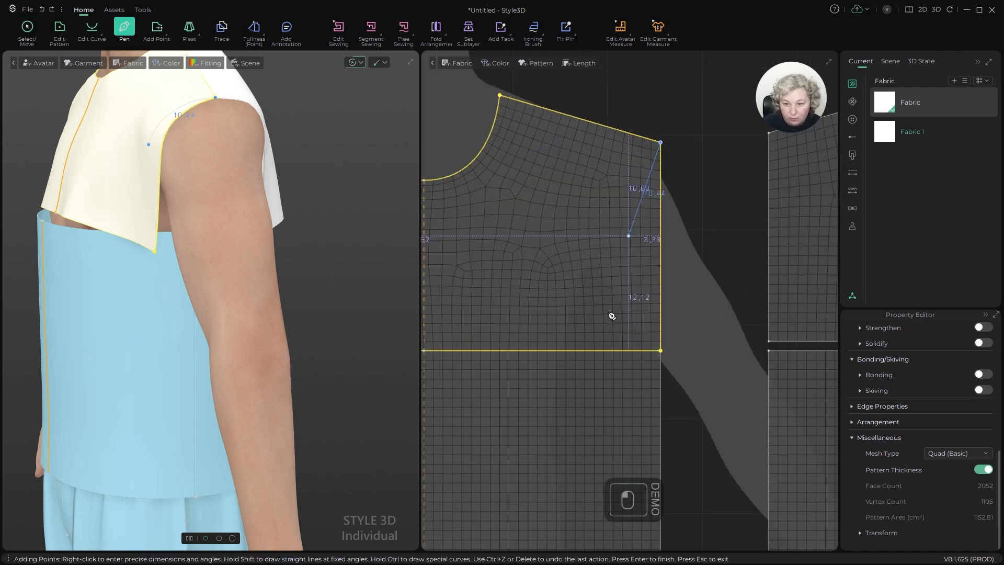
double_click(599, 350)
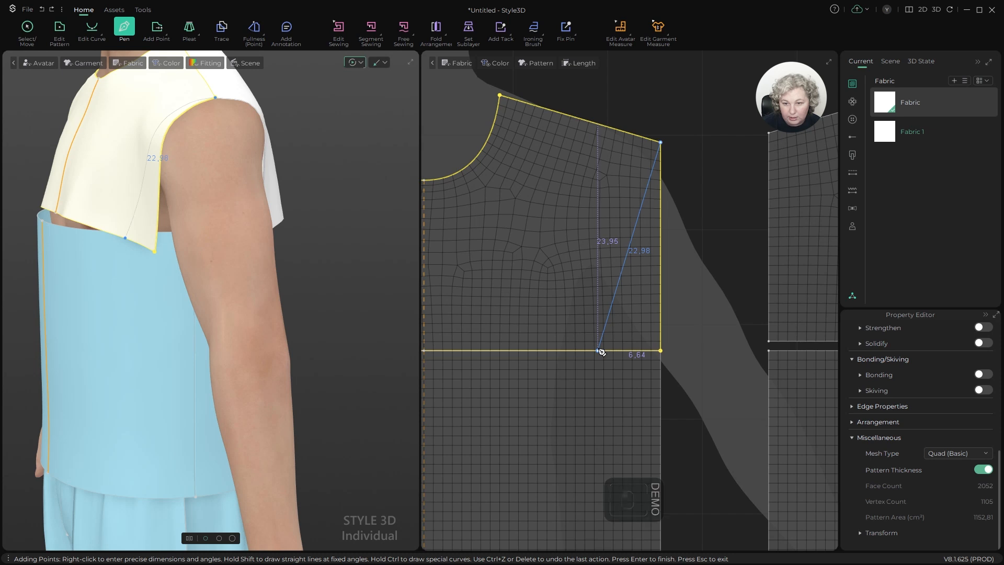
Step: Cut the upper front piece along the slanted internal line between the shoulder tip and its lower edge
scroll(327, 240, "down", 4)
right_click_drag(313, 238, 399, 243, "alt")
left_click_drag(272, 229, 437, 231, "alt")
key("Escape")
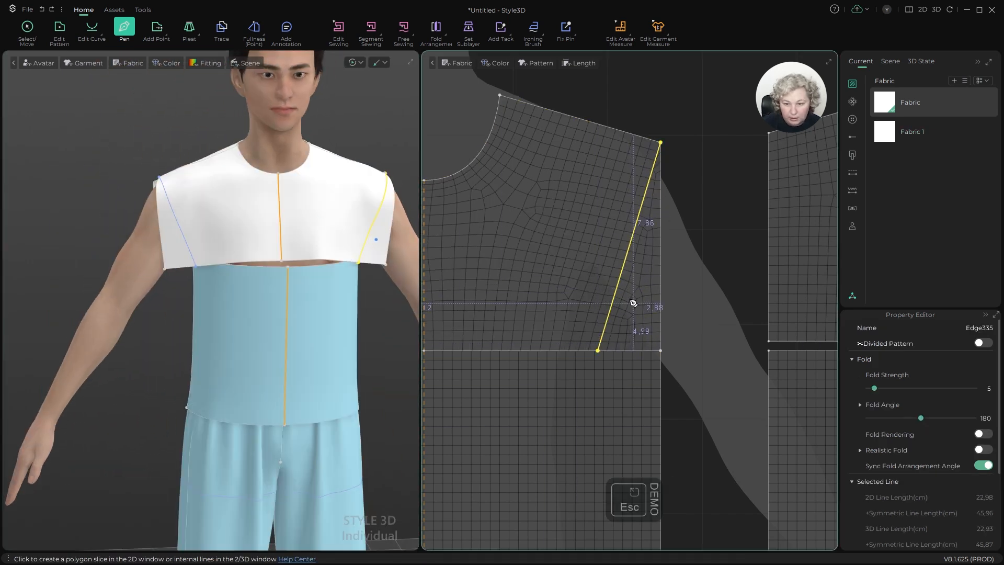
key("z")
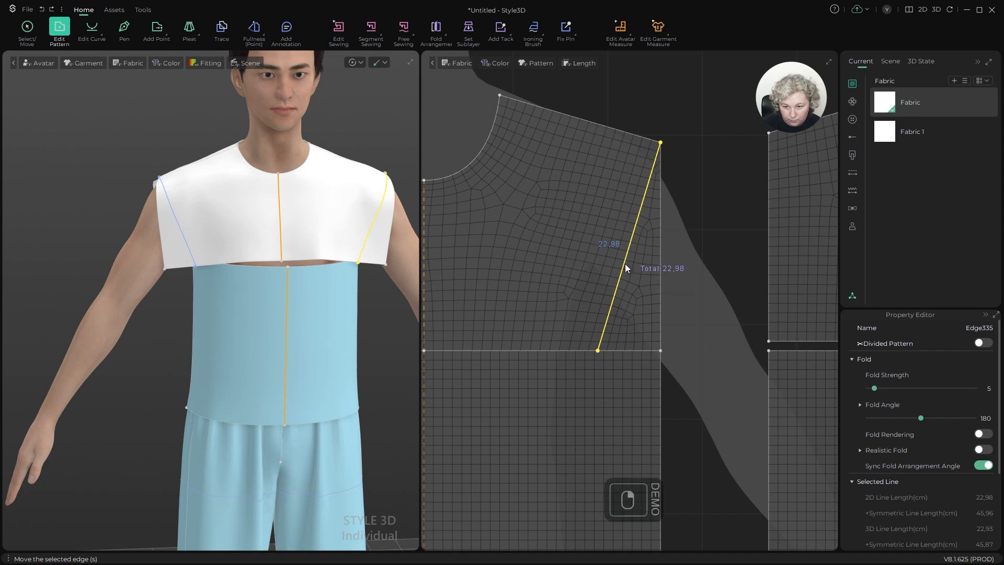
right_click(624, 266)
left_click(647, 2)
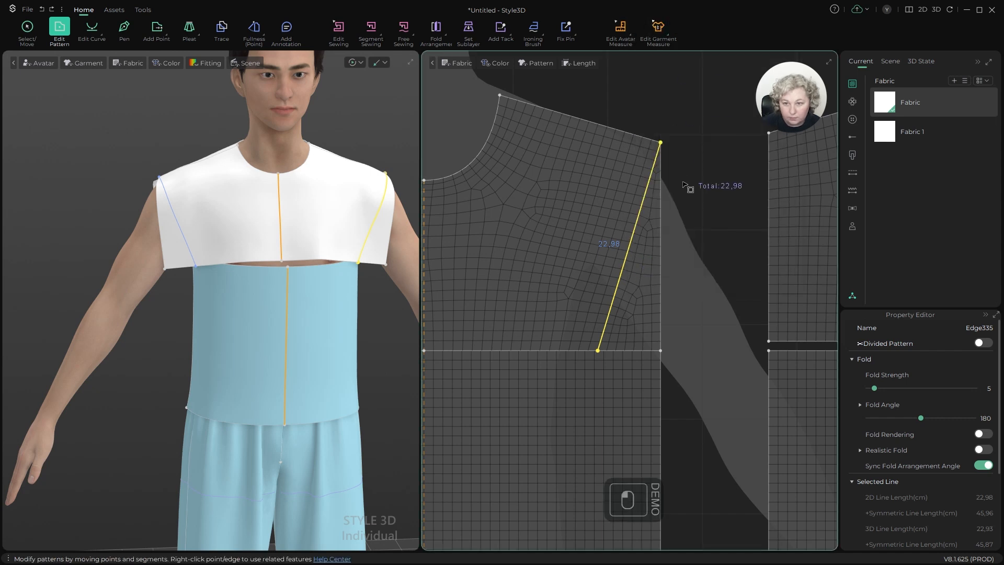
key("z")
right_click(648, 187)
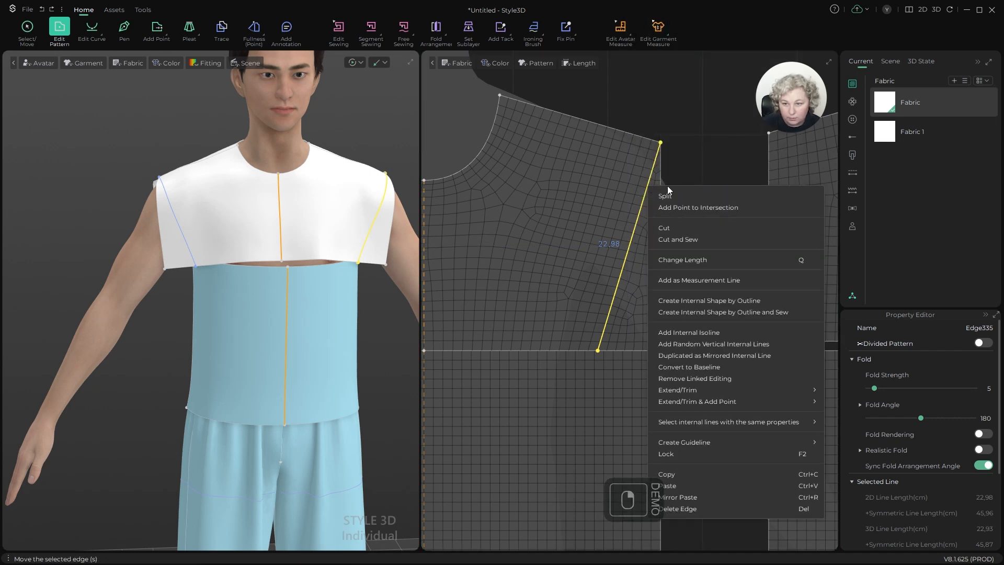
left_click(665, 228)
Step: Delete the cut-off triangular side pieces at both armholes of the upper front
key("a")
left_click(667, 250)
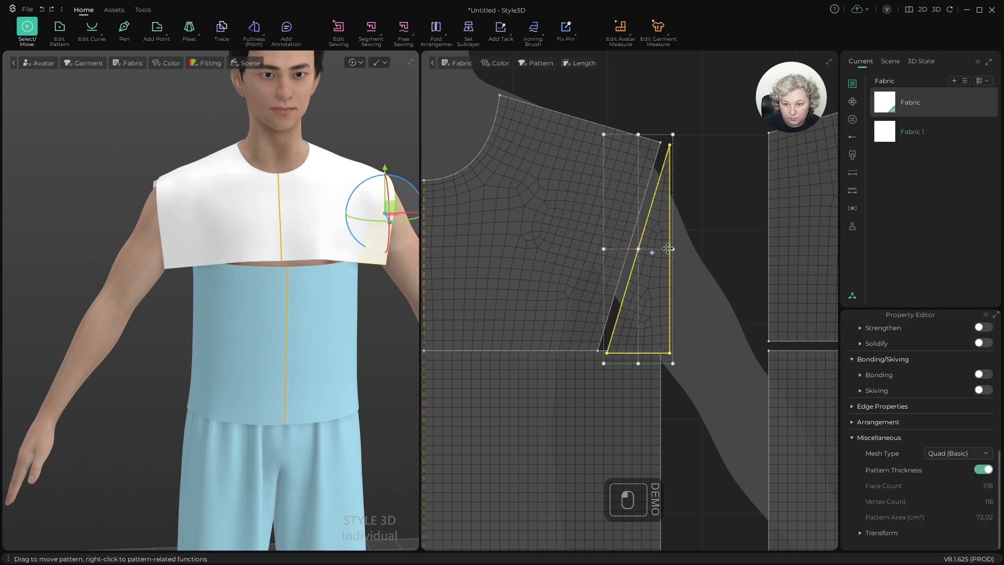
key("Delete")
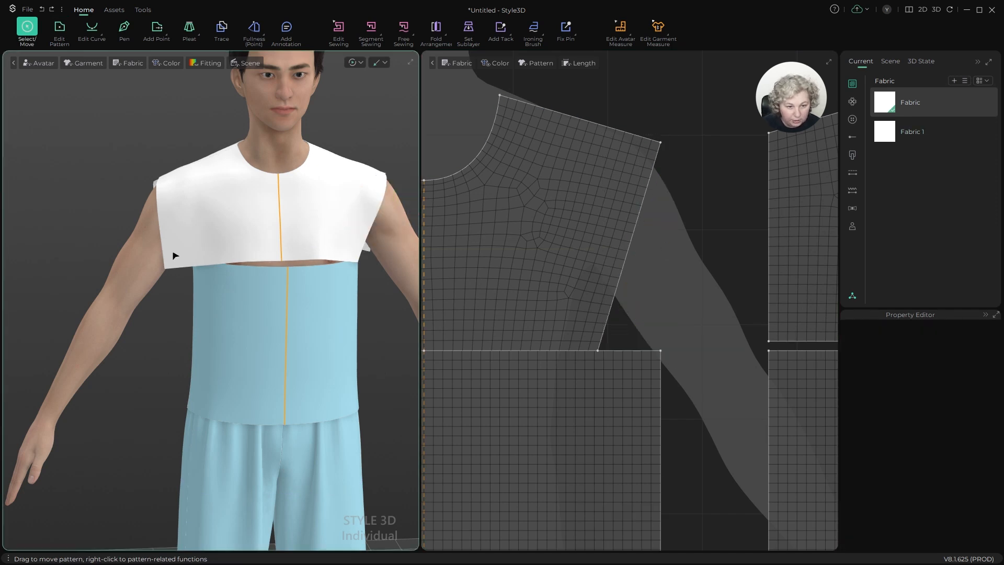
left_click(174, 254)
key("Delete")
scroll(188, 211, "down", 3)
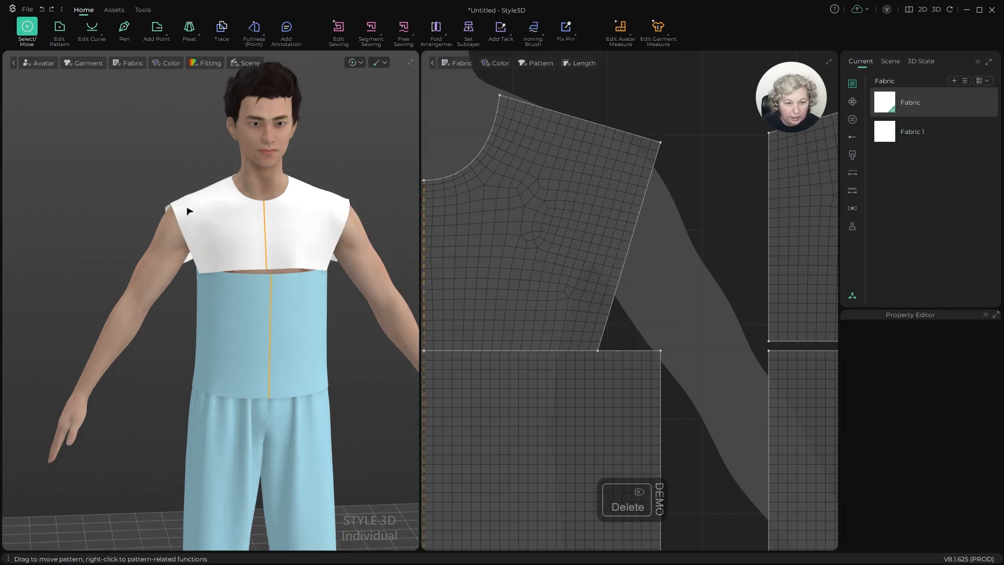
Step: Examine the trimmed armholes of the upper front and compare them with the upper back piece
left_click_drag(312, 271, 302, 271, "alt")
right_click_drag(302, 271, 274, 295, "alt")
scroll(315, 244, "up", 4)
left_click_drag(319, 253, 343, 238, "alt")
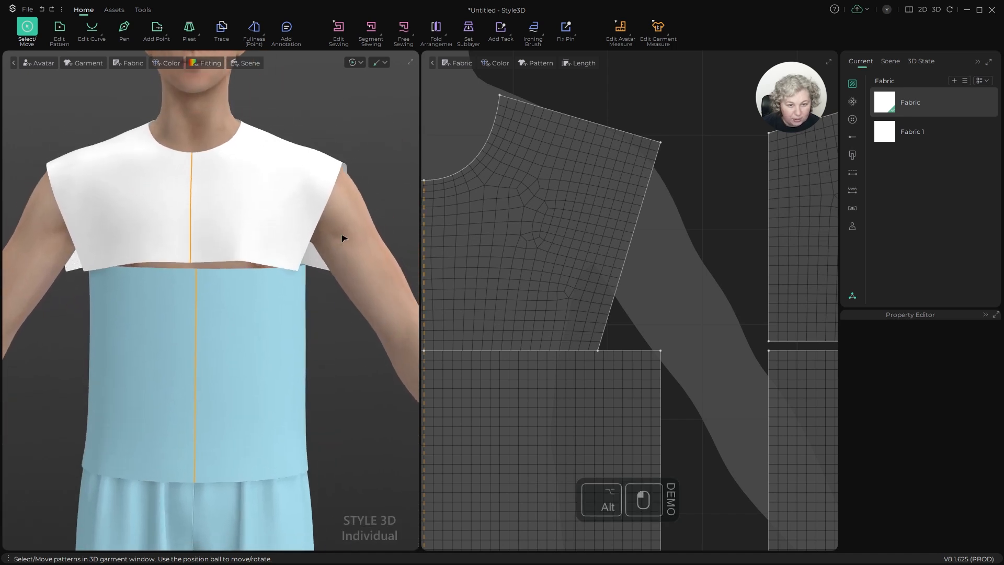
right_click_drag(342, 237, 358, 241, "alt")
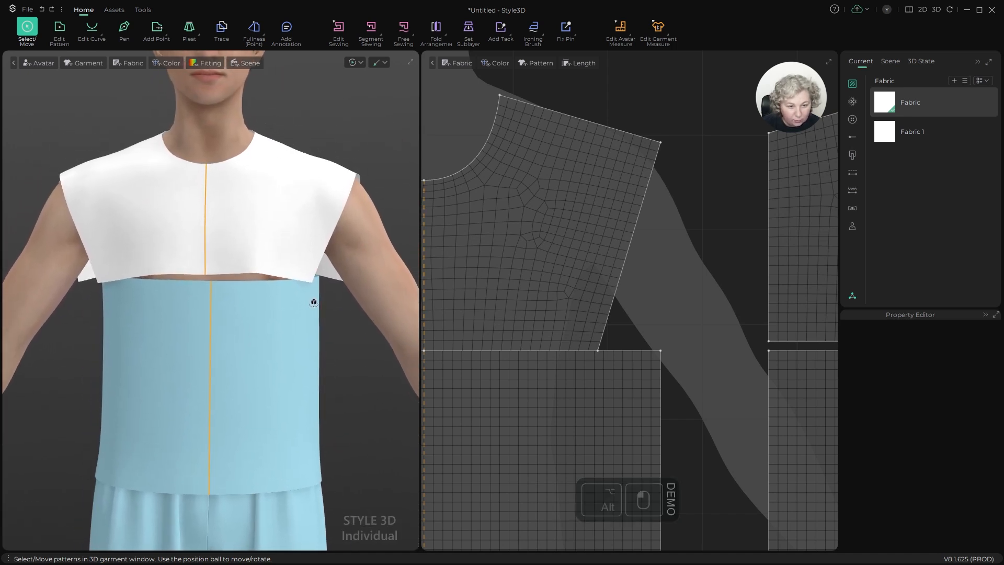
left_click_drag(307, 293, 98, 299, "alt")
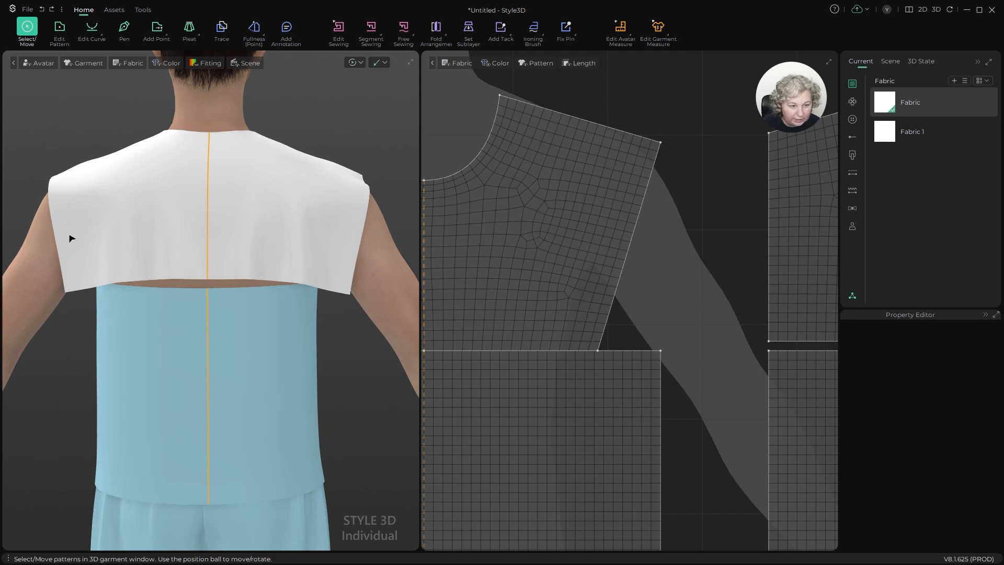
left_click_drag(229, 289, 427, 287, "alt")
Step: Move the upper front piece slightly up in the 2D pattern, clear of the lower front piece
scroll(614, 303, "down", 3)
key("z")
scroll(606, 293, "up", 4)
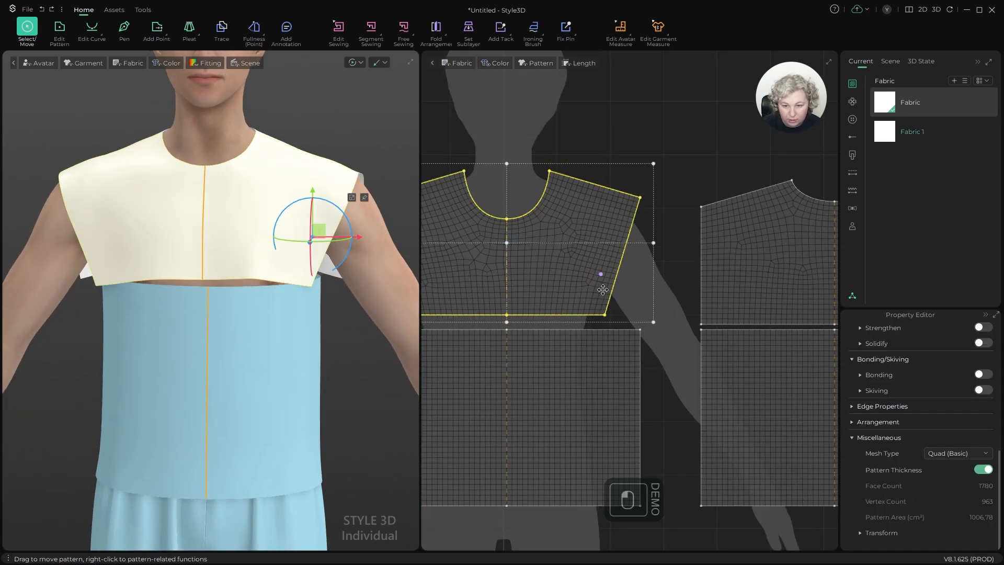
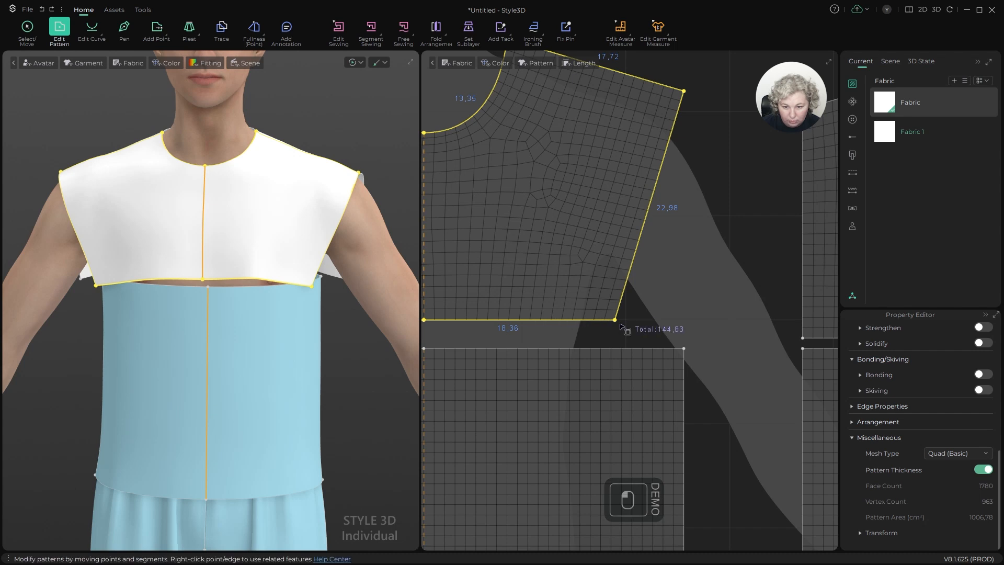
Step: Set the upper front's lower half-edge length to 20 cm with direction End, and briefly run the simulation
left_click(719, 308)
left_click(551, 321)
key("q")
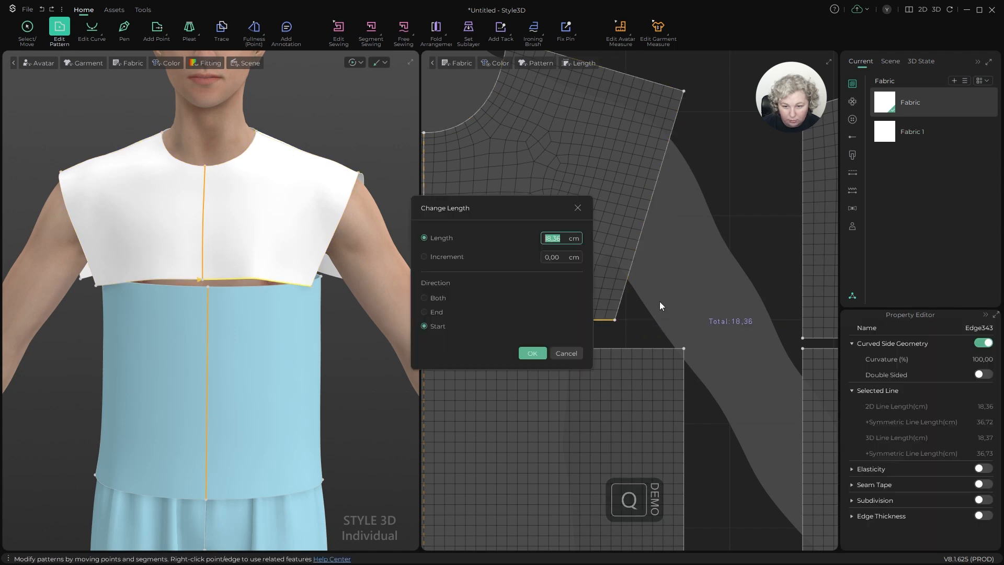
left_click_drag(552, 215, 453, 246)
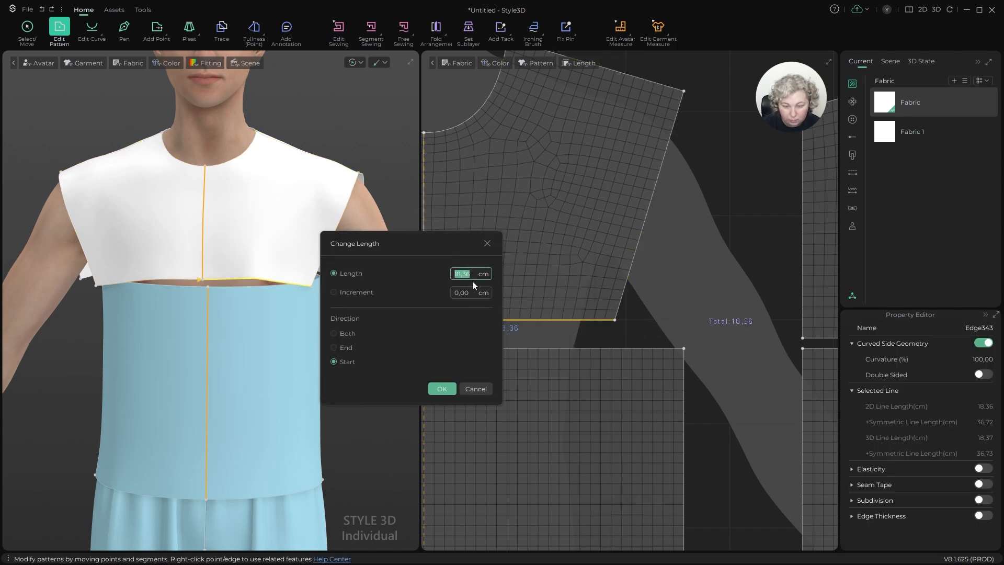
type("18")
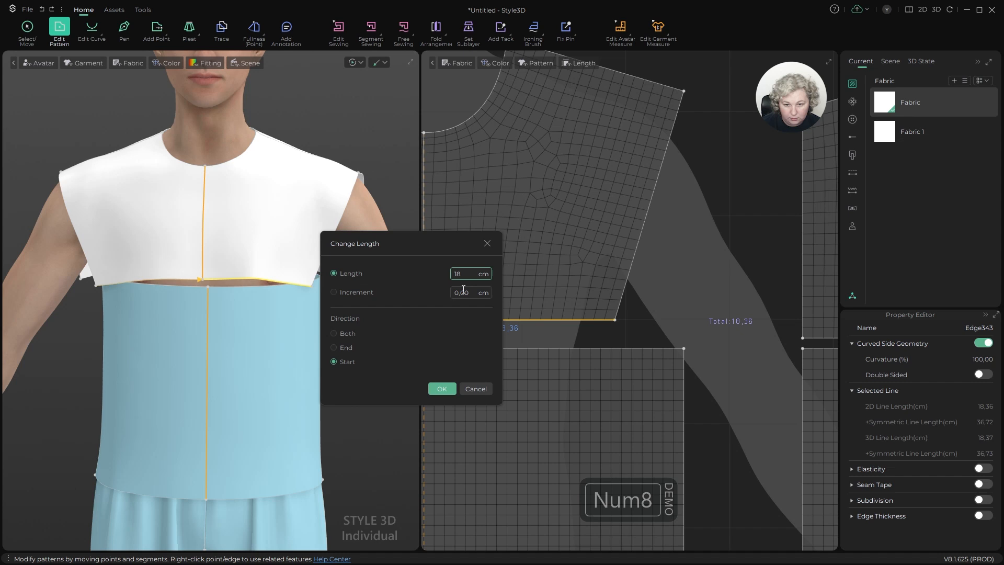
left_click(337, 346)
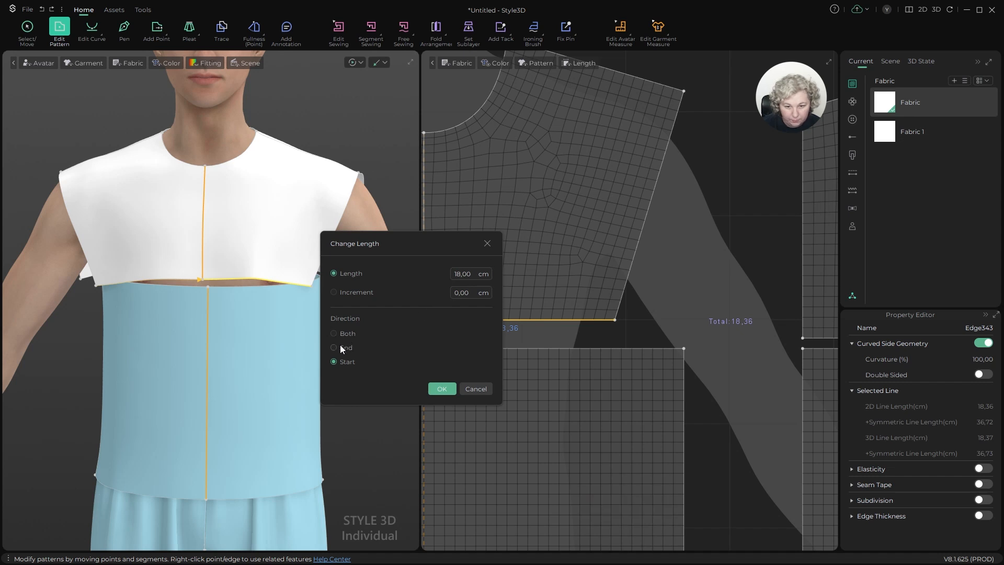
left_click(478, 273)
key("ctrl+a")
type("19")
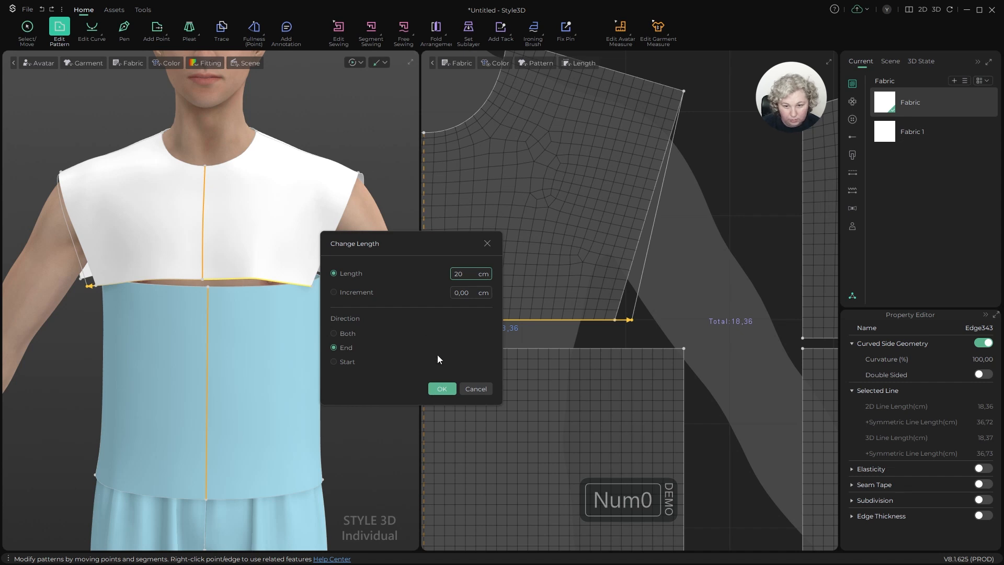
left_click(441, 388)
key("space")
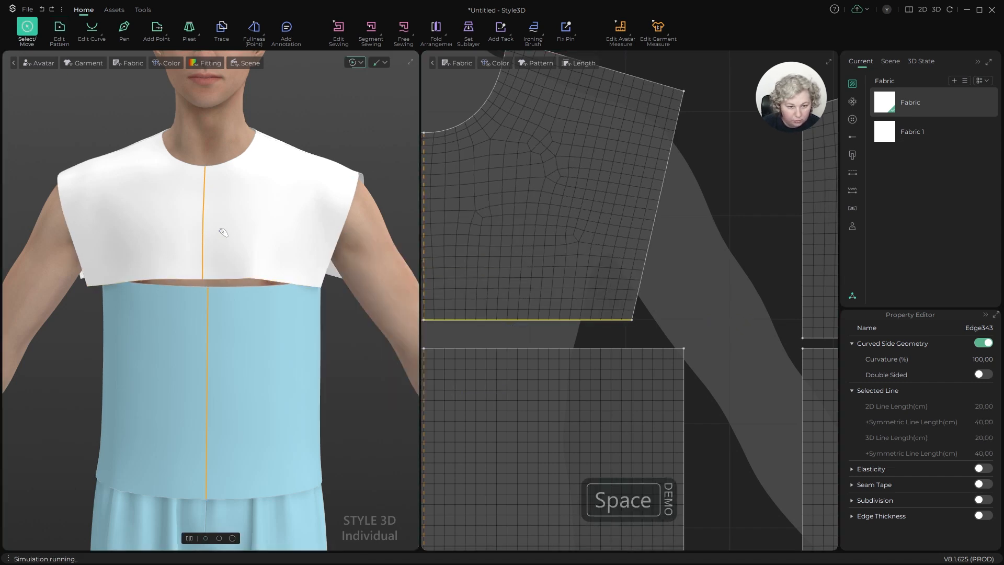
key("space")
Step: Free-sew the upper front's 20 cm lower half-edge to the lower front's upper edge, starting at the centre line, and run the simulation
scroll(685, 302, "down", 3)
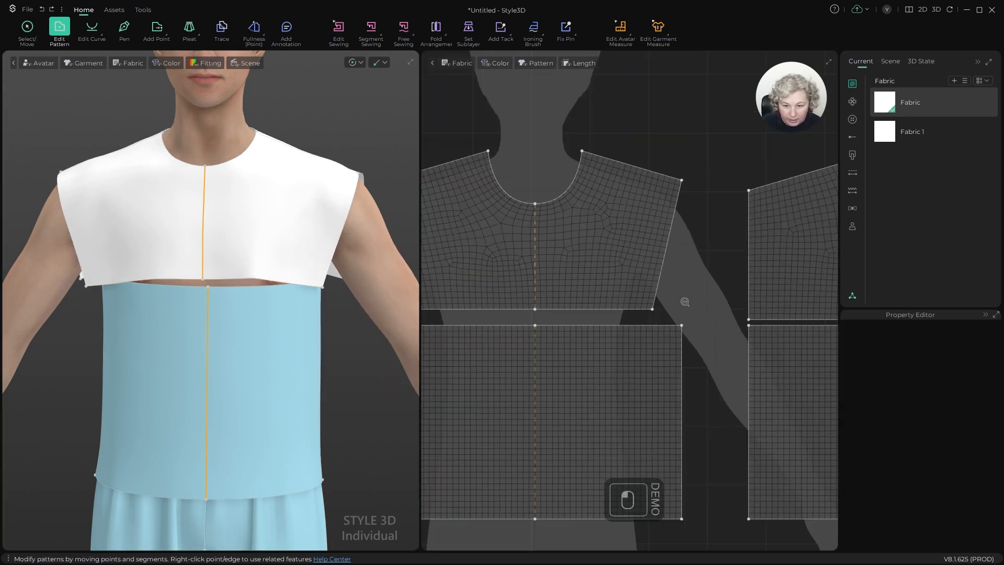
key("m")
left_click(535, 309)
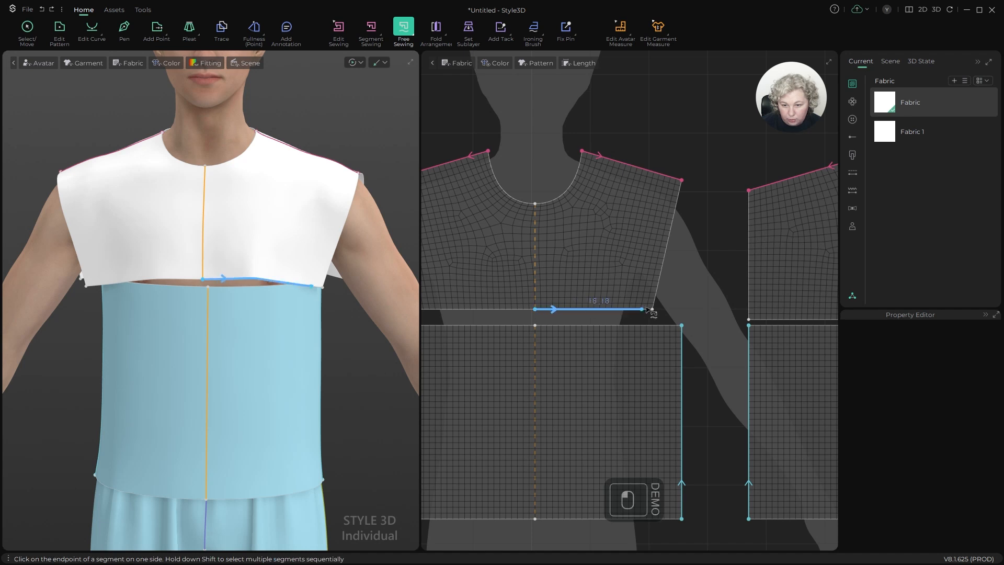
left_click(536, 326)
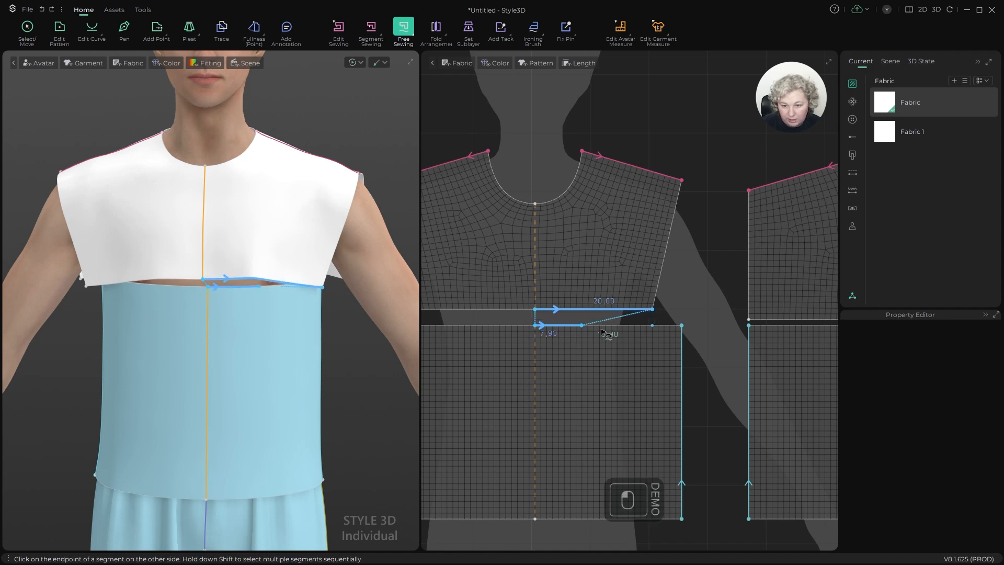
left_click(651, 326)
key("space")
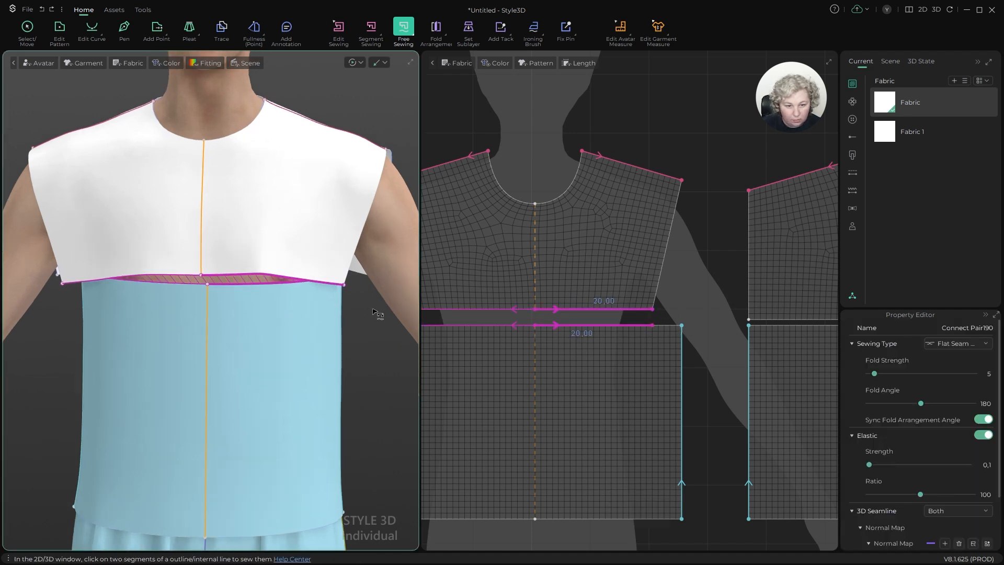
scroll(375, 310, "down", 3)
left_click_drag(375, 310, 265, 308, "alt")
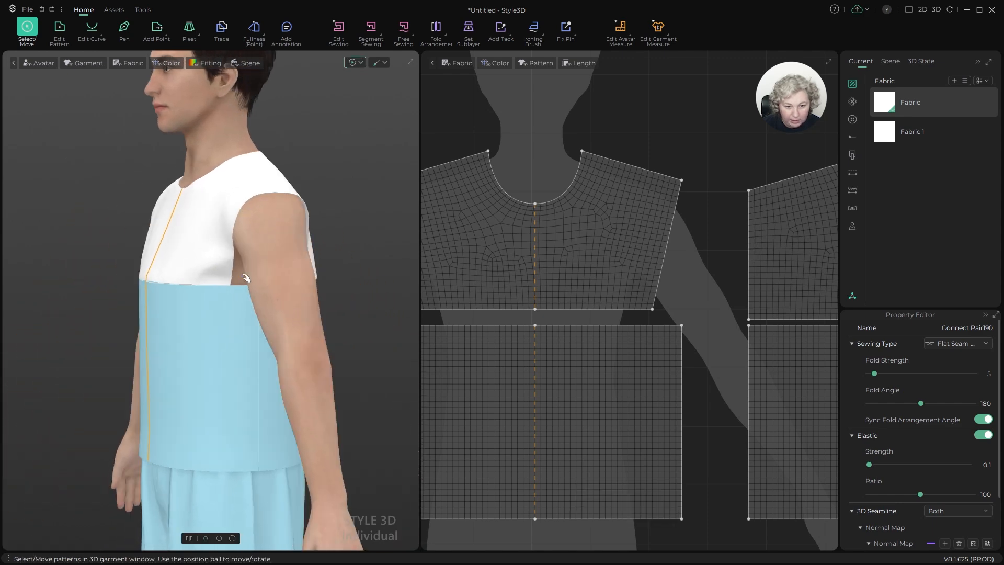
Step: Set the upper back piece's lower half-edge length to 20 cm with direction End
scroll(246, 278, "down", 2)
scroll(627, 293, "down", 3)
scroll(675, 313, "up", 3)
key("z")
left_click(673, 315)
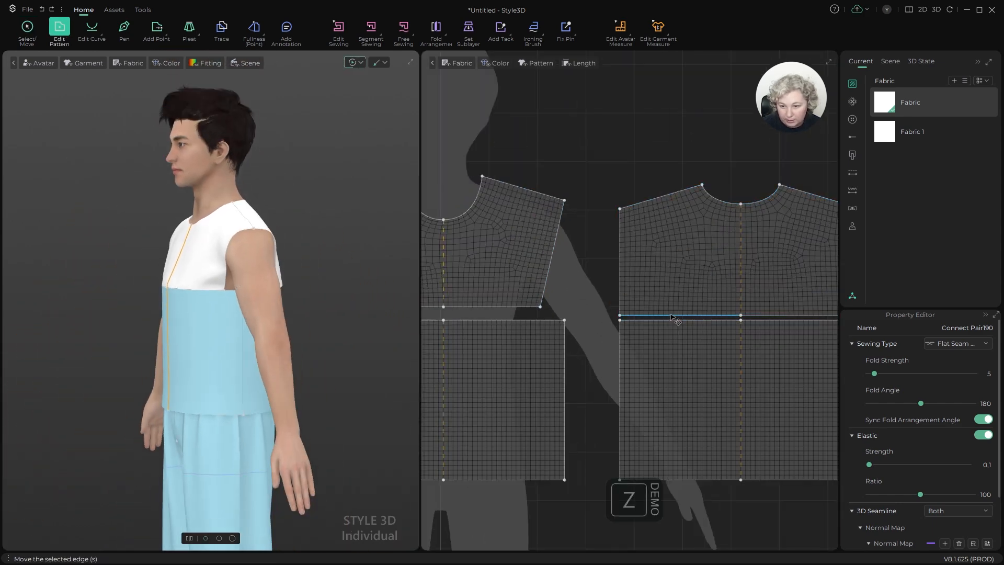
left_click(674, 315)
key("q")
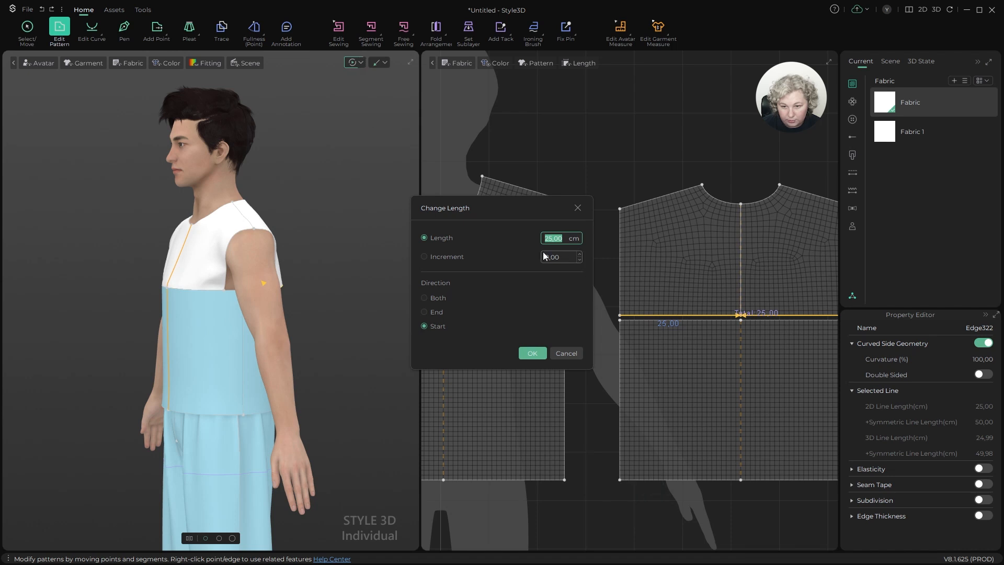
left_click(432, 312)
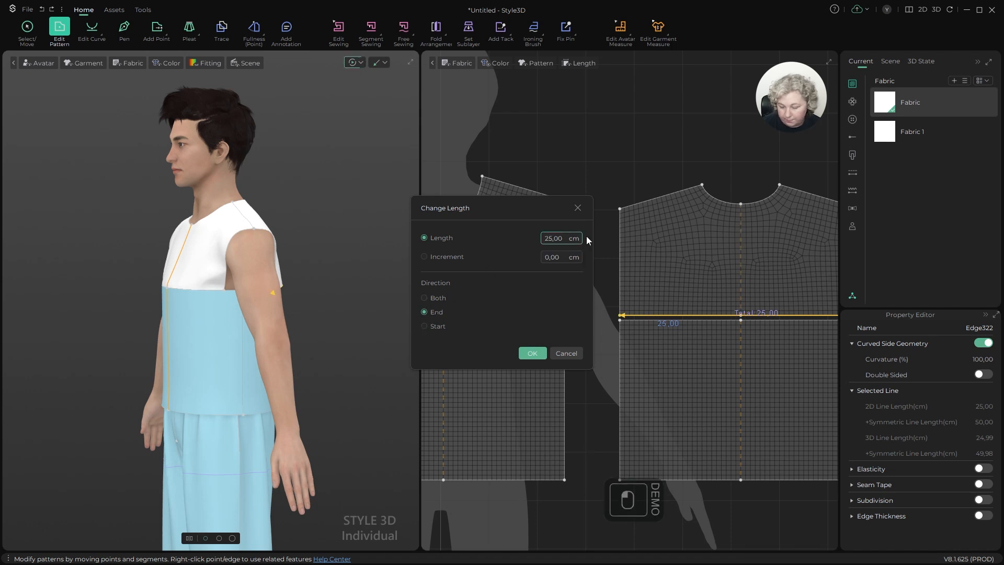
key("ctrl+a")
type("20")
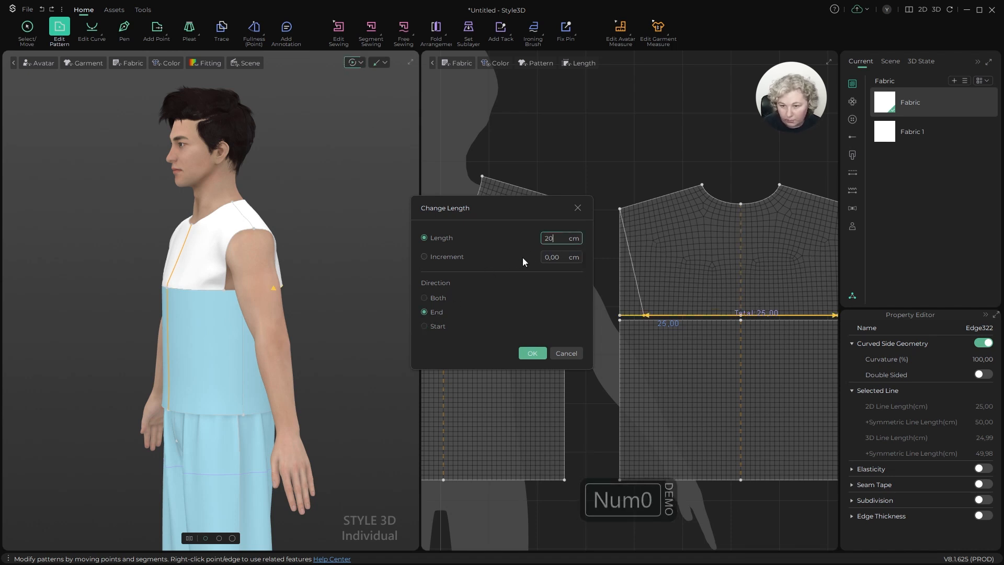
left_click(543, 352)
Step: Free-sew the upper back's 20 cm lower half-edge to the lower back's upper edge, working outward from the centre
scroll(589, 279, "down", 6)
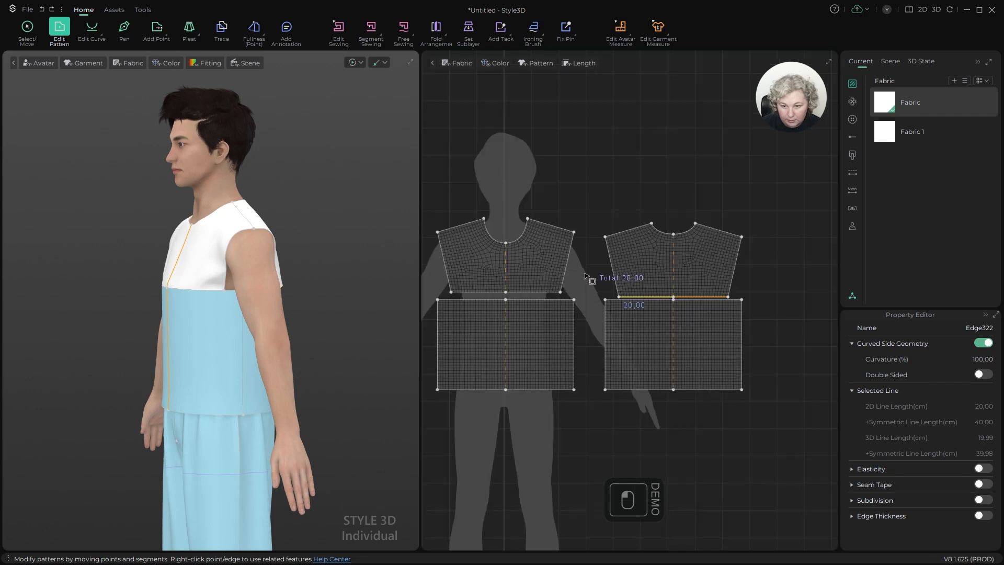
key("z")
scroll(631, 327, "up", 2)
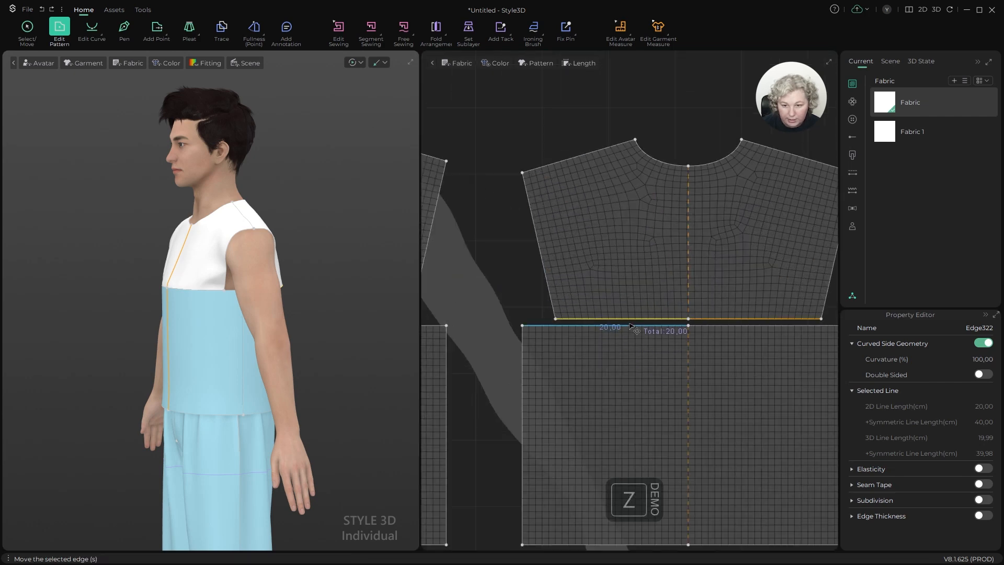
key("m")
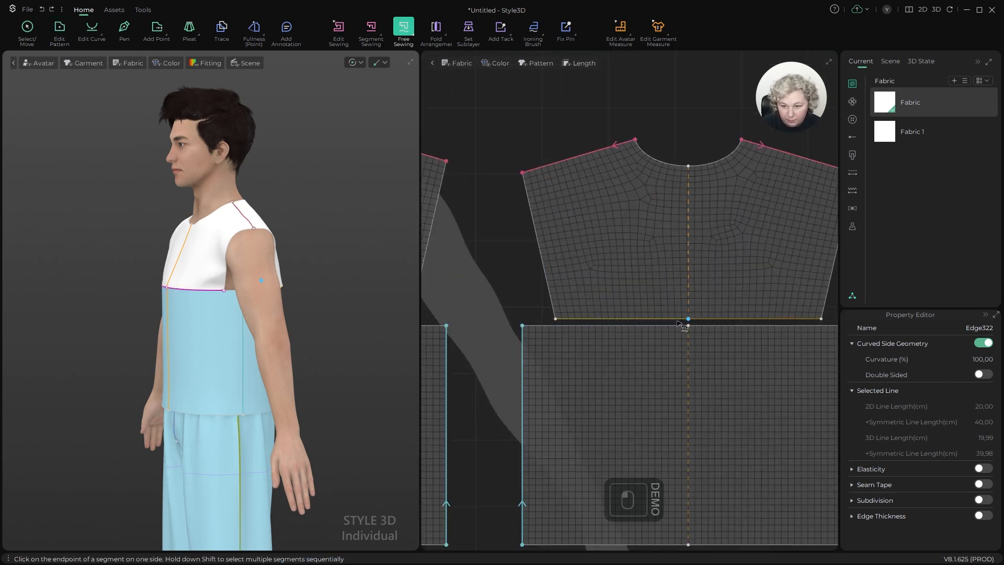
left_click(556, 318)
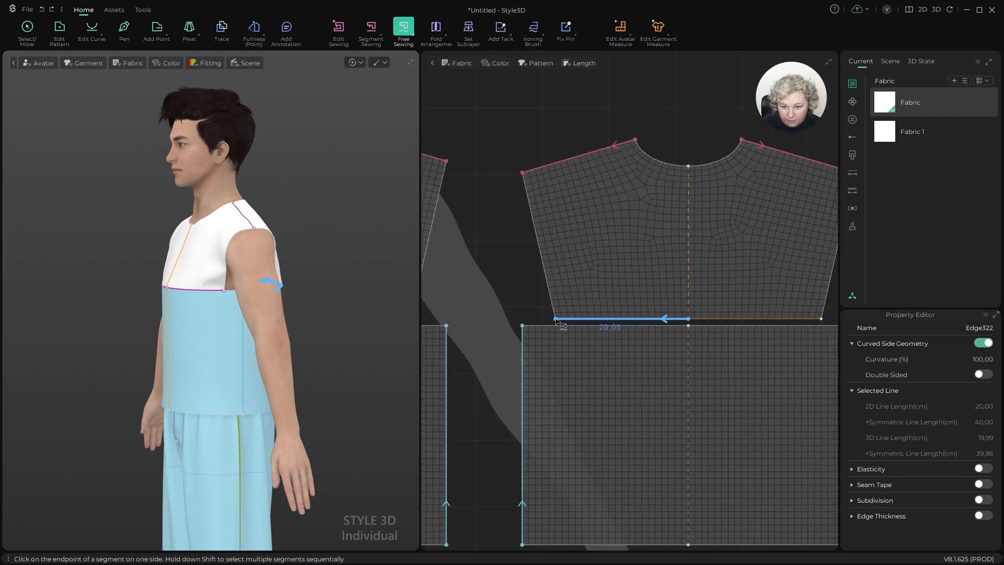
left_click(687, 325)
left_click(550, 326)
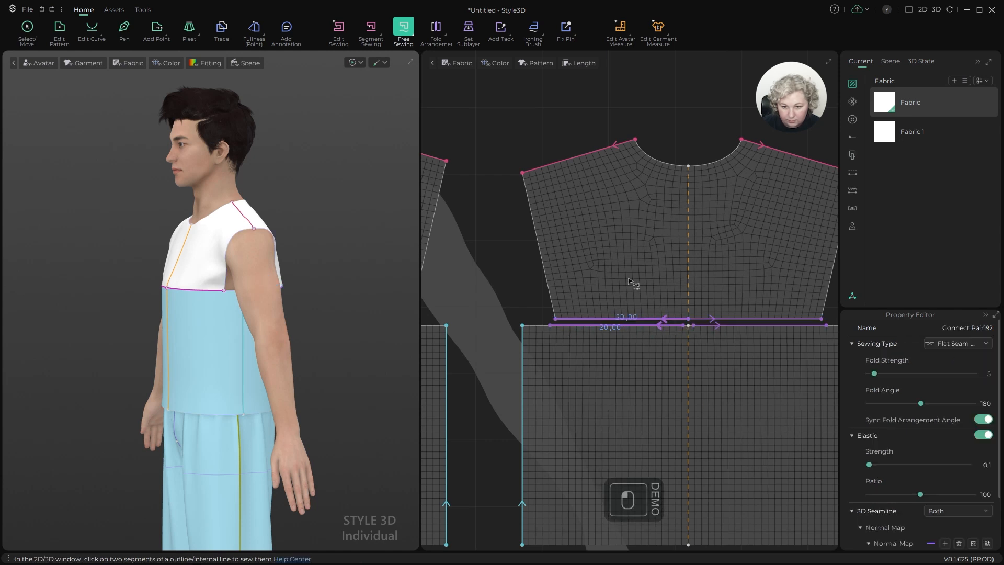
Step: Slide the back seam's segment on the lower back's upper edge so that it starts at the centre line
key("q")
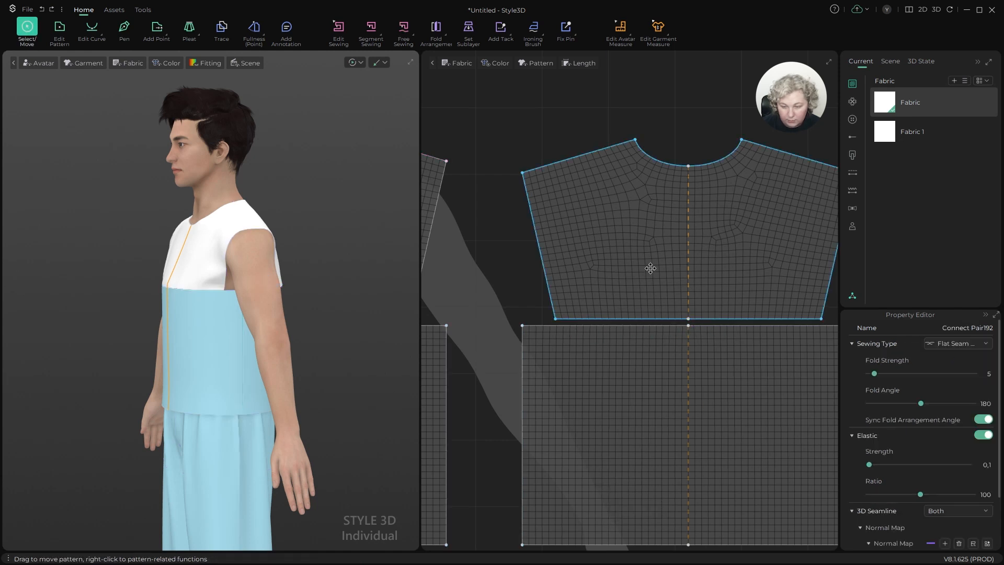
key("b")
scroll(643, 324, "up", 4)
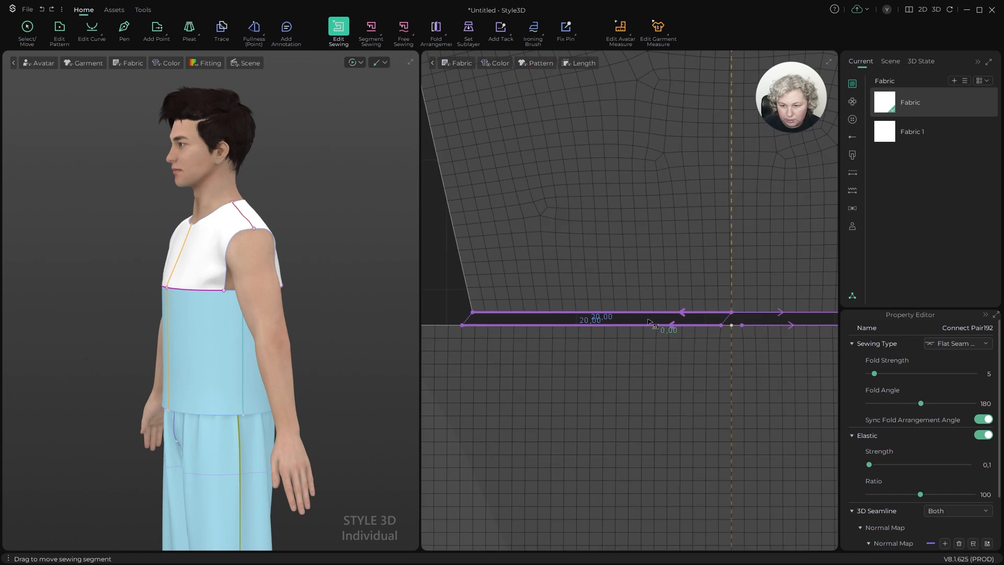
key("z")
key("b")
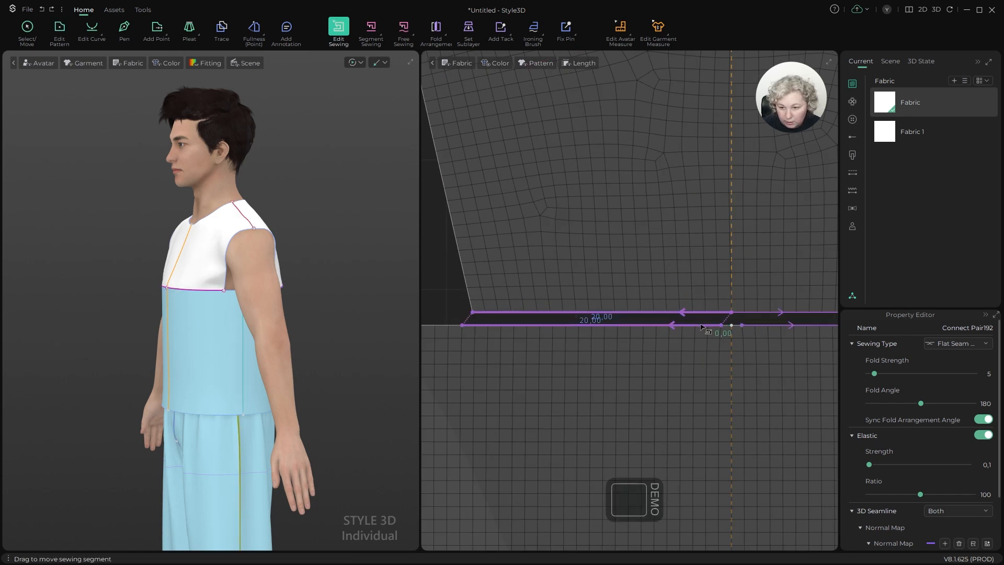
left_click_drag(706, 324, 708, 324)
key("a")
scroll(680, 269, "down", 6)
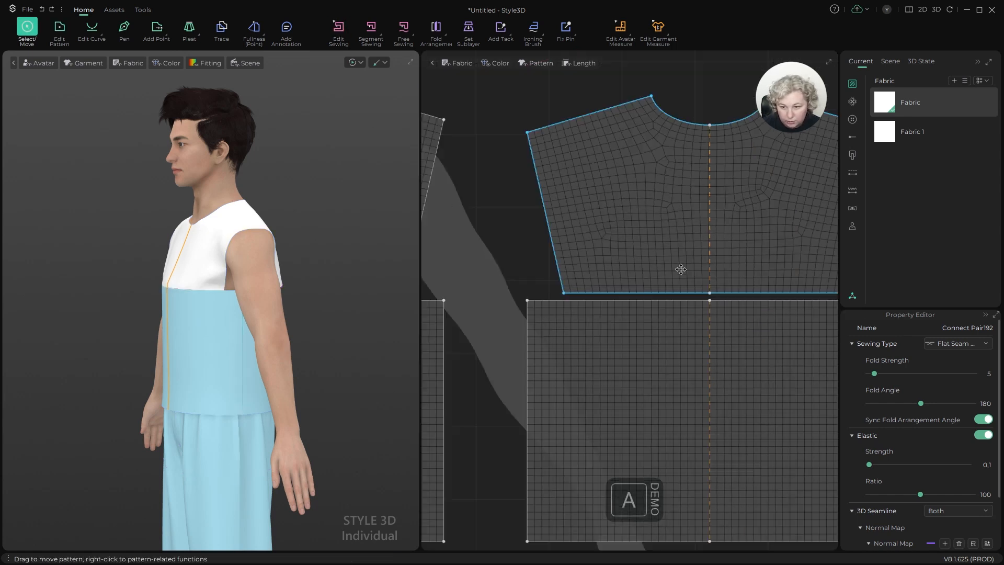
Step: Run the simulation to pull the upper back and lower back pieces together along their seam
scroll(312, 272, "up", 2)
scroll(312, 271, "up", 3)
left_click_drag(325, 278, 253, 284, "alt")
key("space")
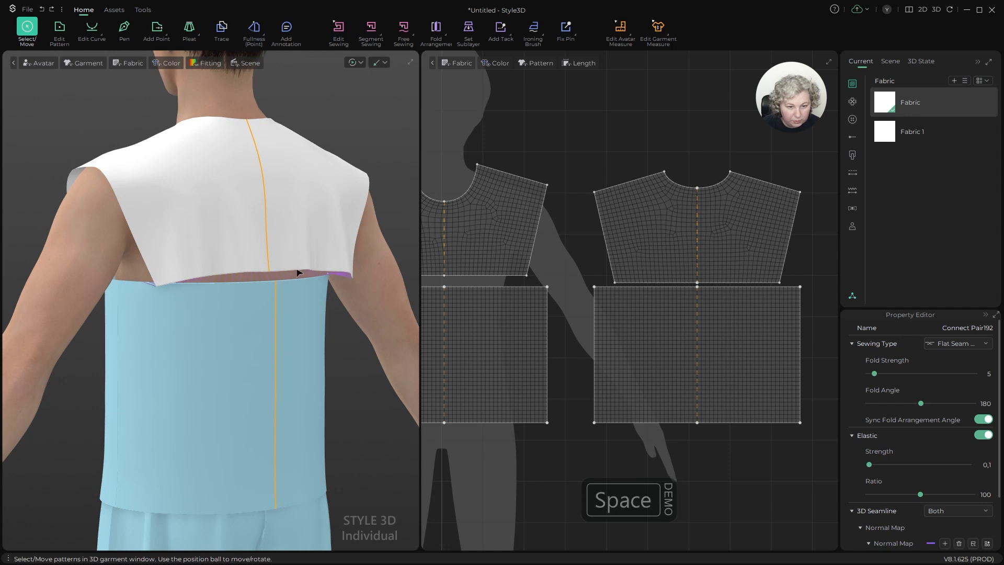
Step: Assign Fabric 1 to the lower front and lower back pieces
left_click(513, 337)
left_click(625, 333, "shift")
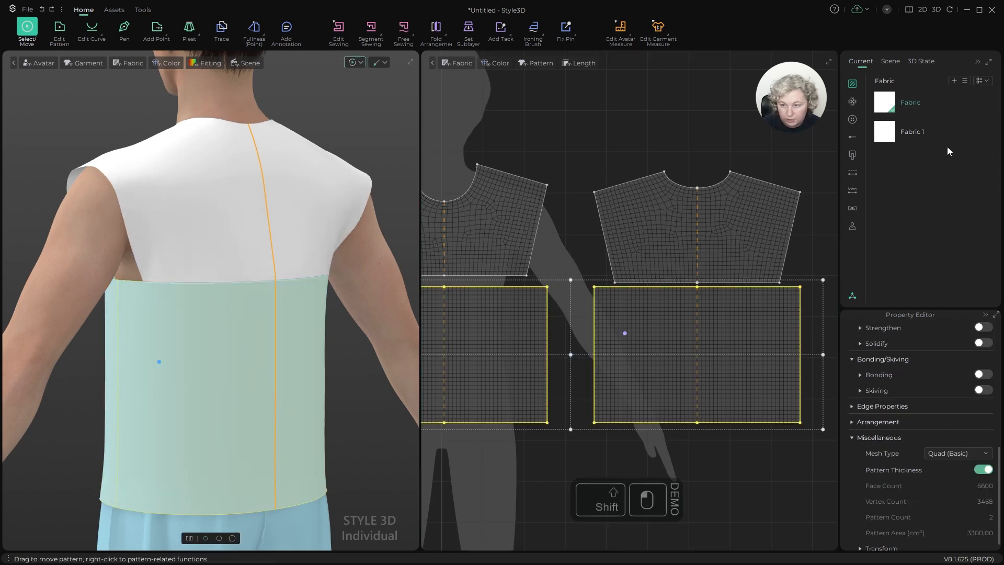
left_click_drag(890, 131, 664, 320)
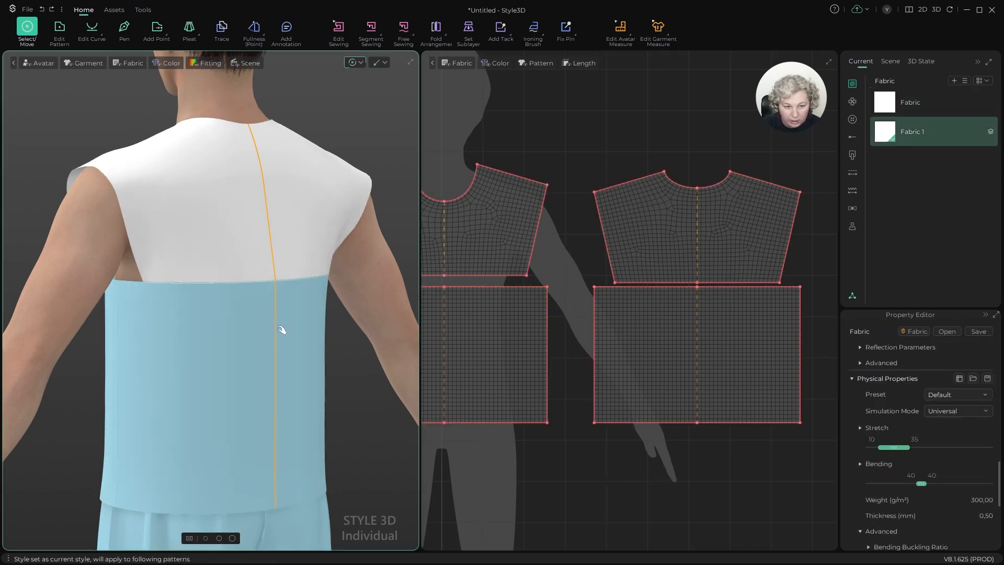
Step: Unfreeze the lower front and lower back pieces and let the simulation drape them on the avatar
left_click(225, 320)
left_click_drag(225, 320, 180, 347, "alt")
left_click(153, 347, "shift")
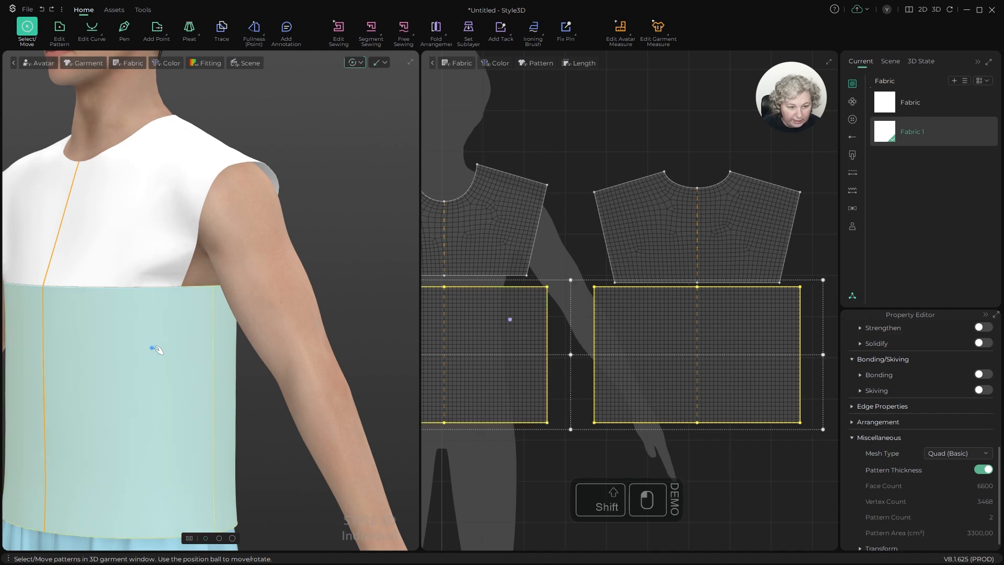
key("ctrl+k")
scroll(325, 298, "down", 5)
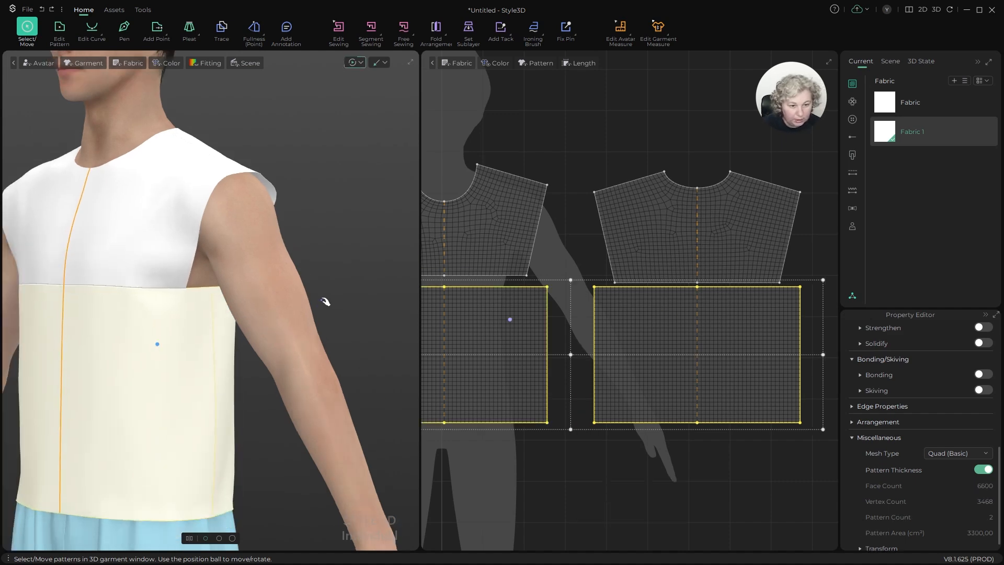
mouse_move(268, 282)
left_mouse_down("alt")
mouse_move(316, 327)
mouse_move(311, 307)
mouse_move(271, 287)
mouse_move(173, 293)
mouse_move(225, 300)
mouse_move(266, 268)
left_mouse_up("alt")
left_click(252, 293)
left_click(264, 302)
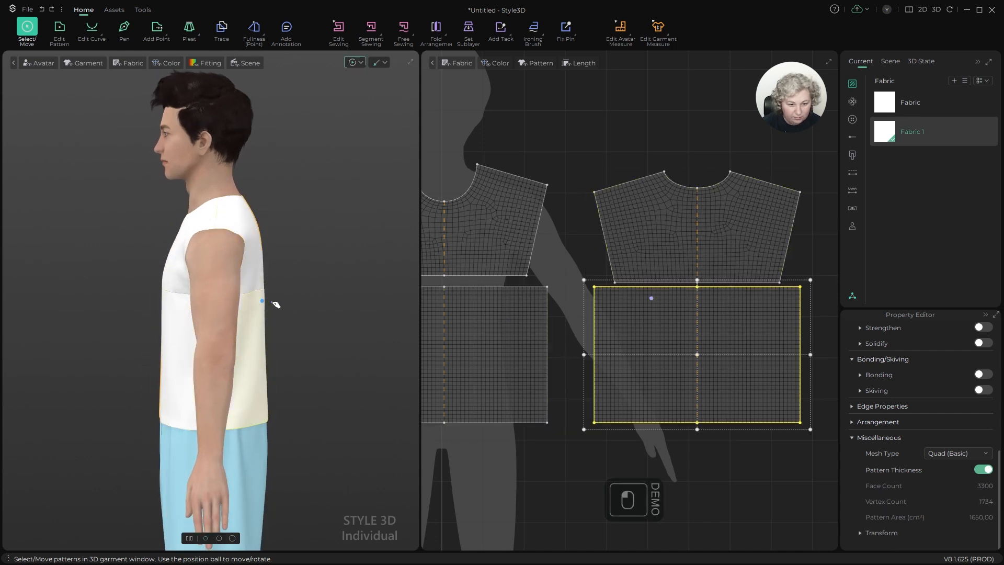
left_click_drag(264, 301, 217, 250, "alt")
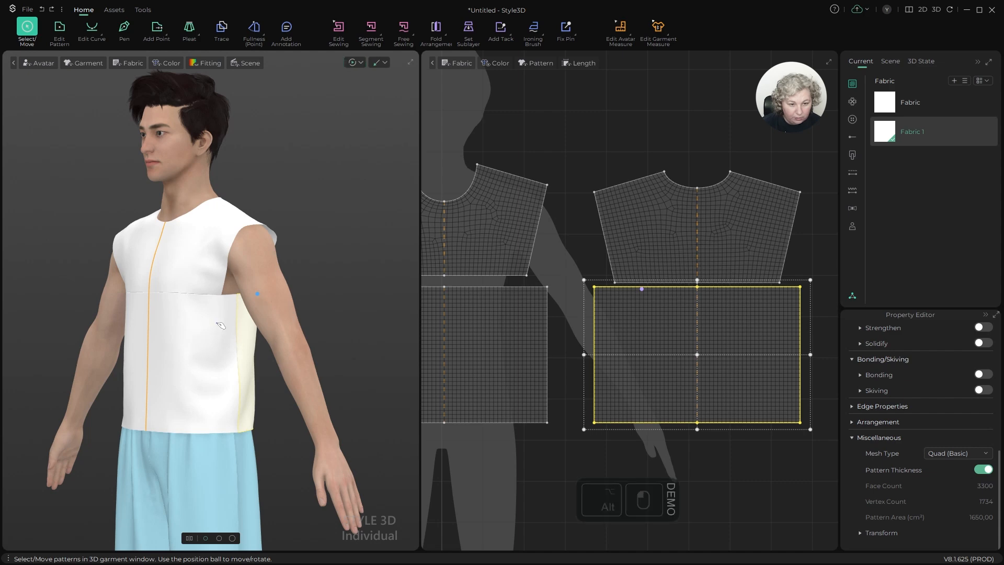
left_click_drag(223, 284, 293, 290, "alt")
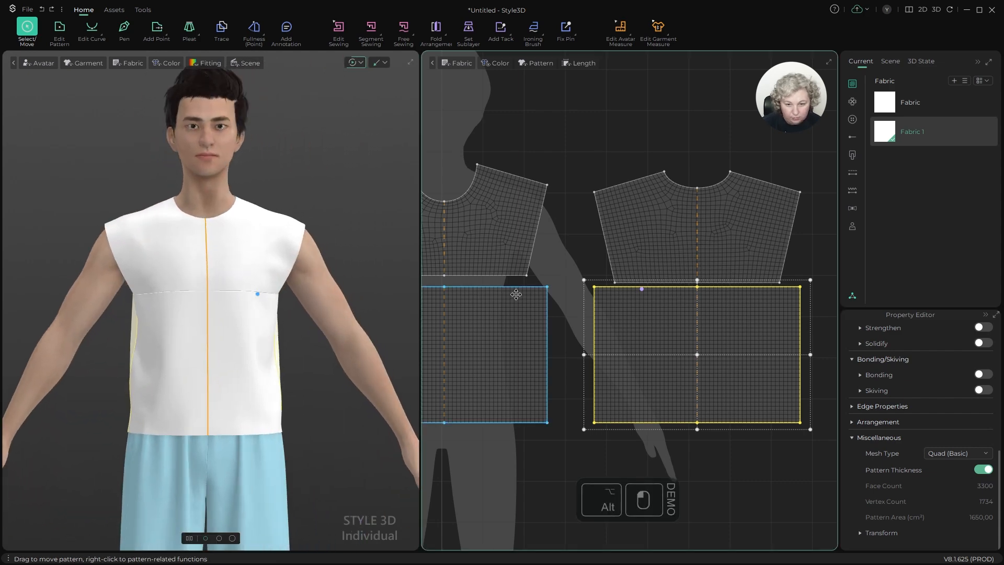
Step: Add a point on the lower front's upper half-edge, splitting it into 5 cm at the side and 20 cm at the centre
scroll(519, 281, "up", 1)
key("z")
scroll(473, 327, "up", 3)
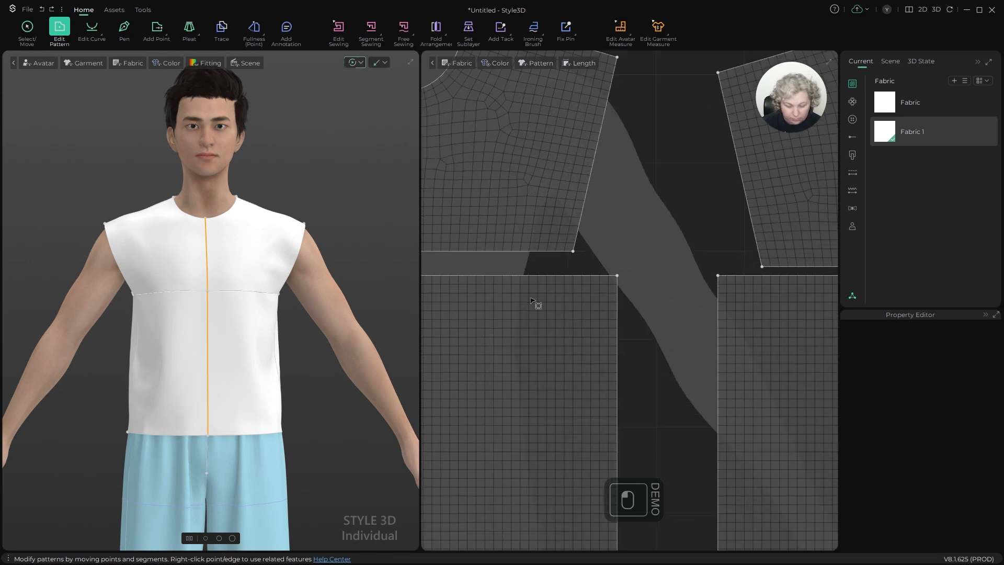
key("x")
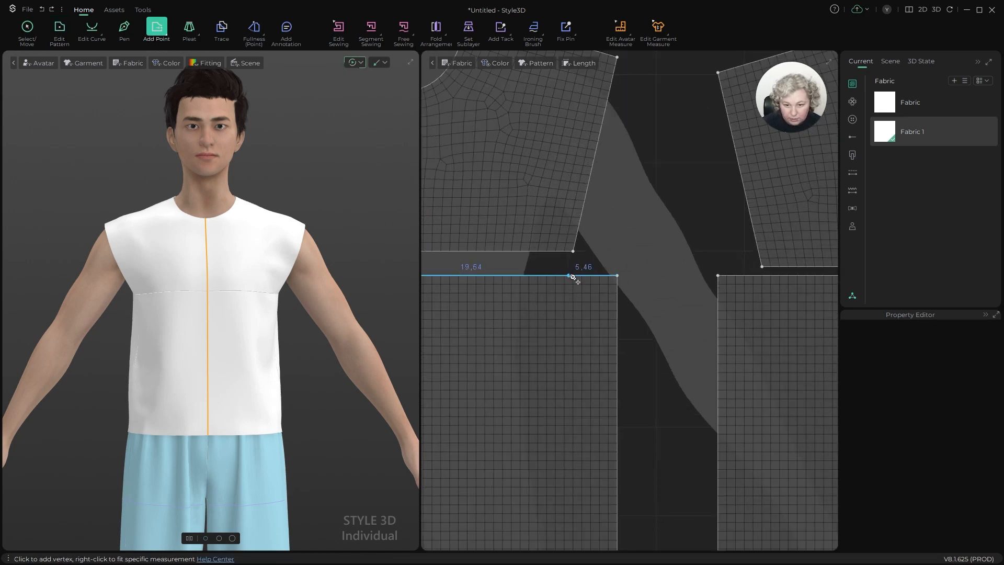
right_click(572, 277)
key("Tab")
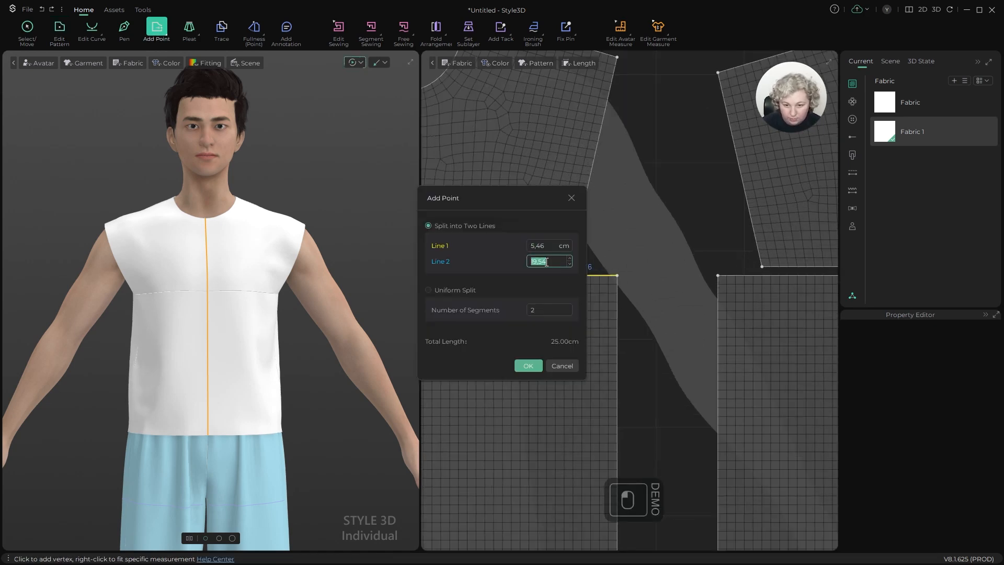
type("20")
left_click(528, 366)
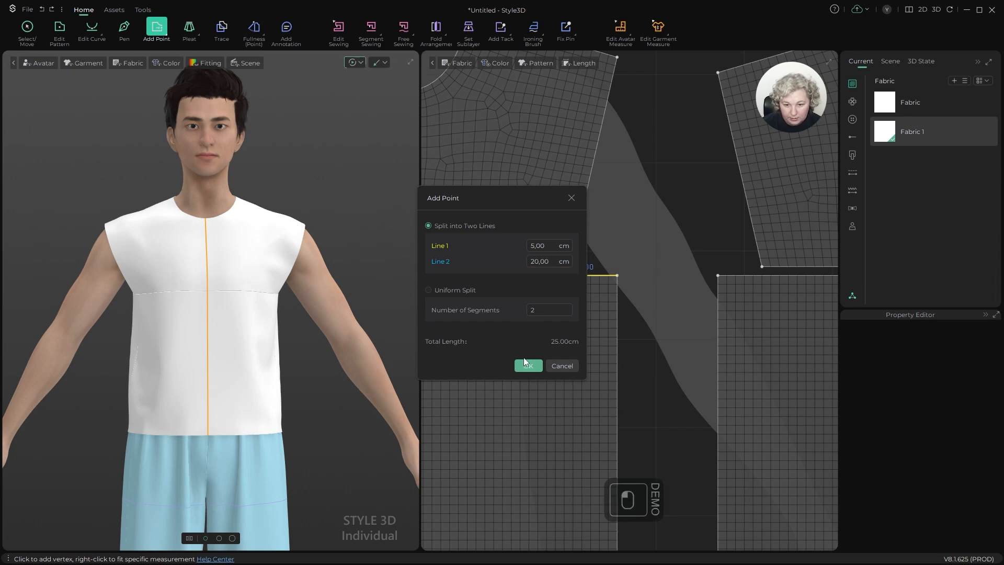
Step: Merge the upper front and lower front pieces along their matching 20 cm edges
scroll(622, 279, "down", 3)
key("z")
left_click(557, 264)
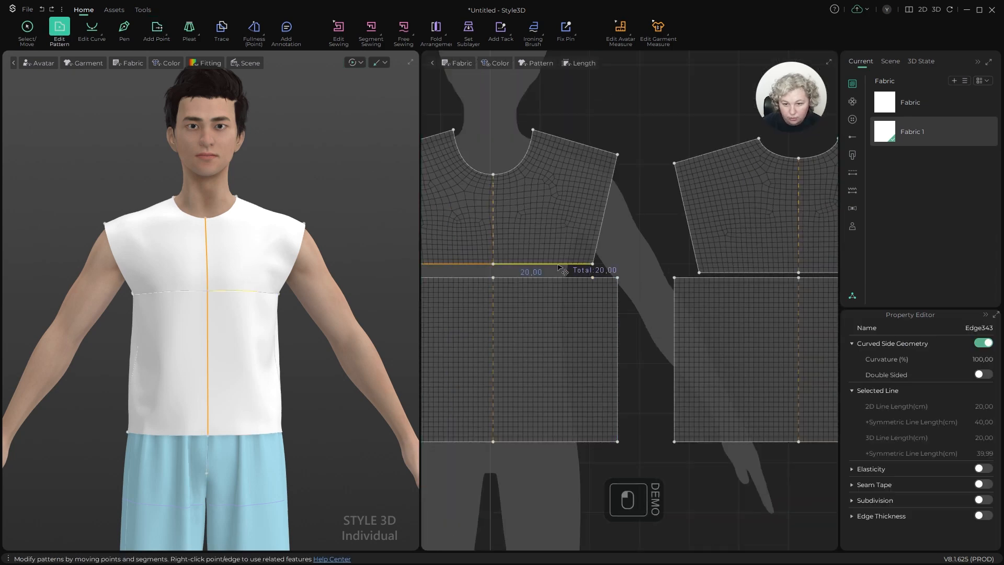
left_click(556, 277, "shift")
right_click(556, 277)
left_click(576, 312)
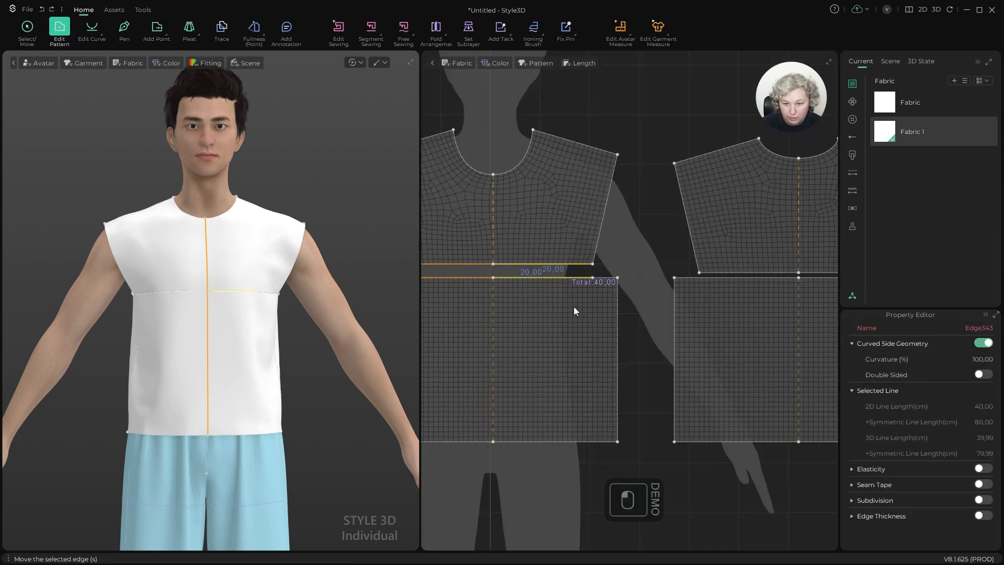
Step: Add a point on the lower back's upper half-edge, splitting it into 5 cm at the side and 20 cm at the centre
scroll(580, 282, "down", 3)
scroll(609, 260, "up", 4)
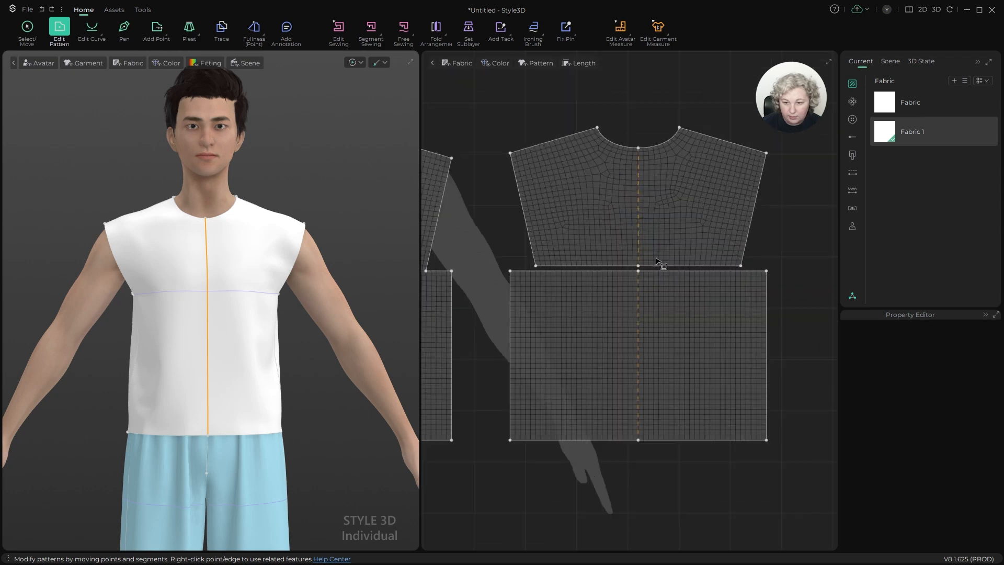
scroll(571, 282, "up", 3)
key("x")
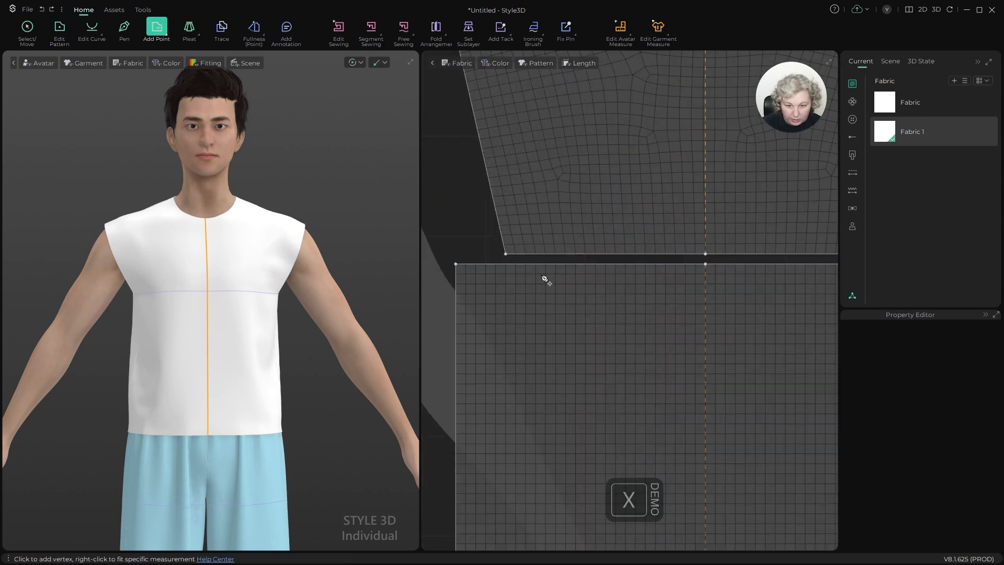
right_click(511, 265)
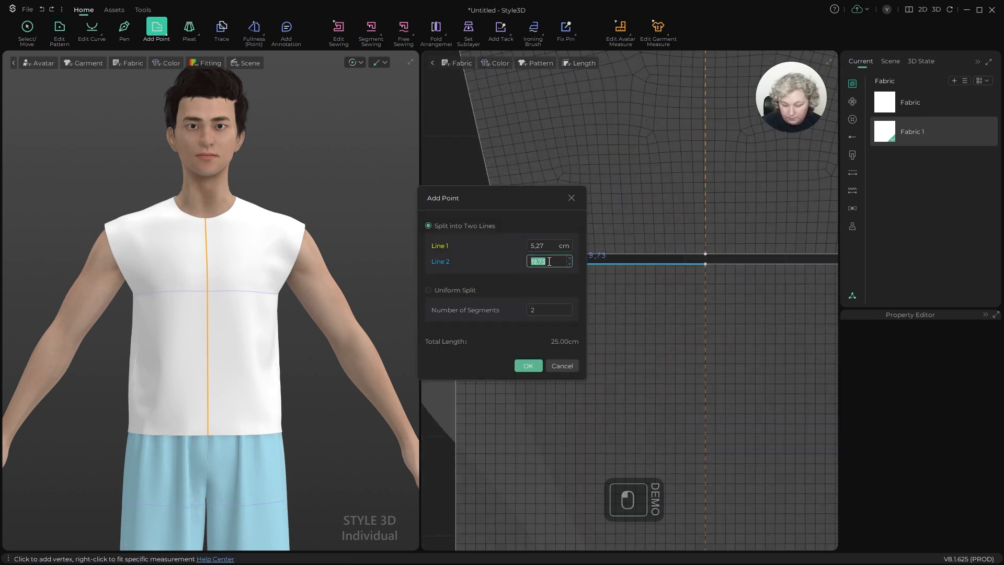
type("20")
left_click(527, 366)
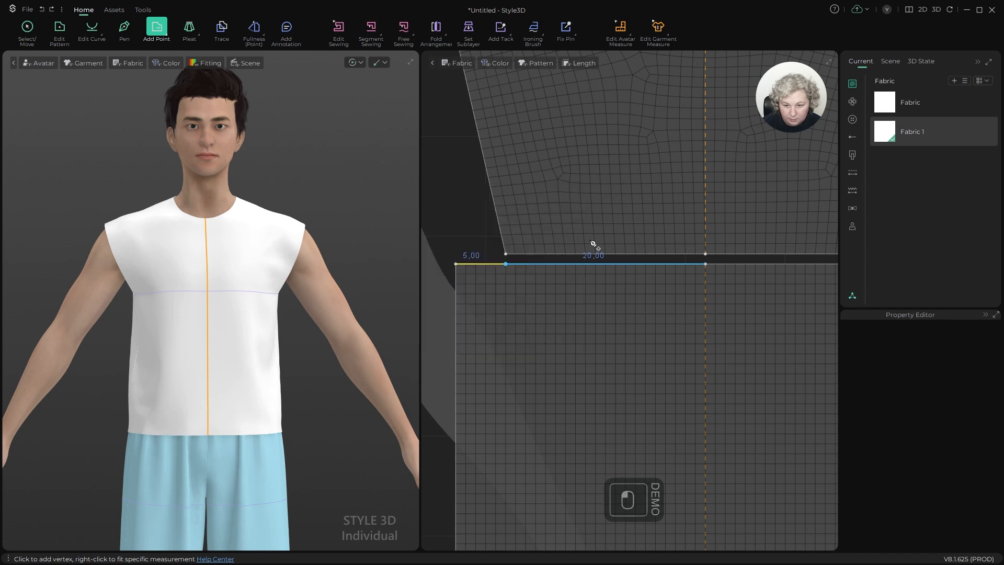
Step: Merge the upper back and lower back pieces along their matching 20 cm edges
key("z")
left_click(562, 265)
left_click(561, 267, "shift")
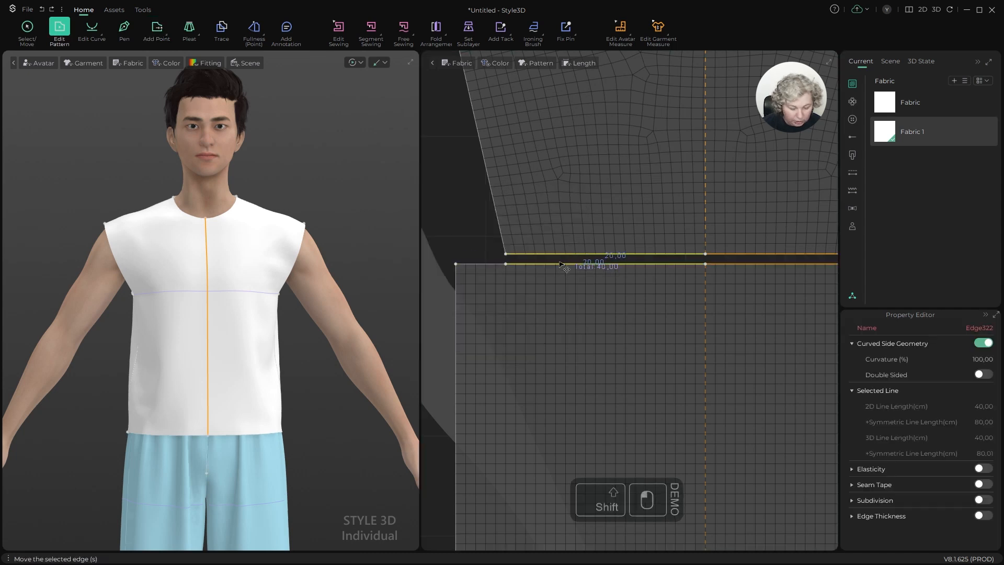
right_click(569, 257)
left_click(594, 283)
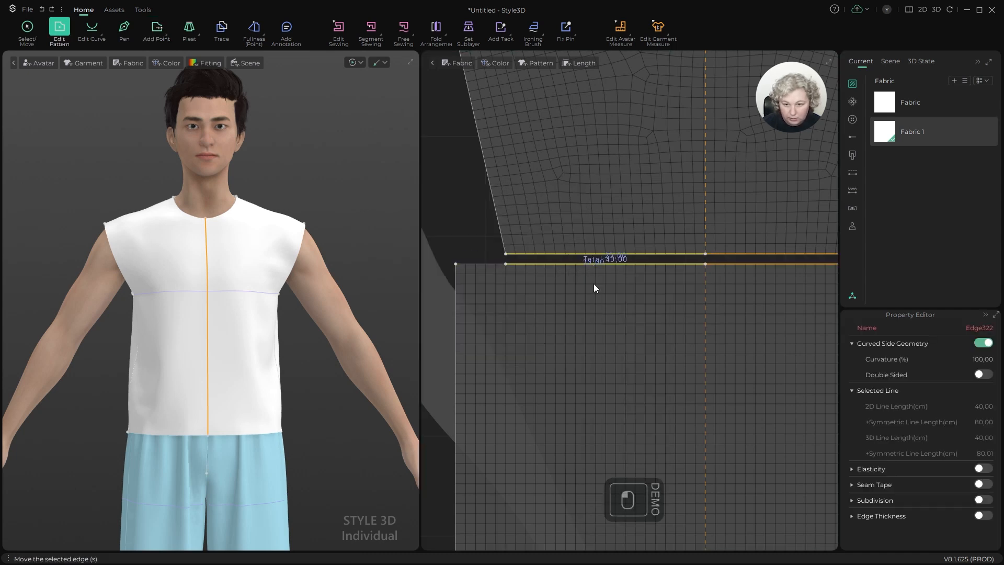
key("a")
scroll(546, 233, "down", 3)
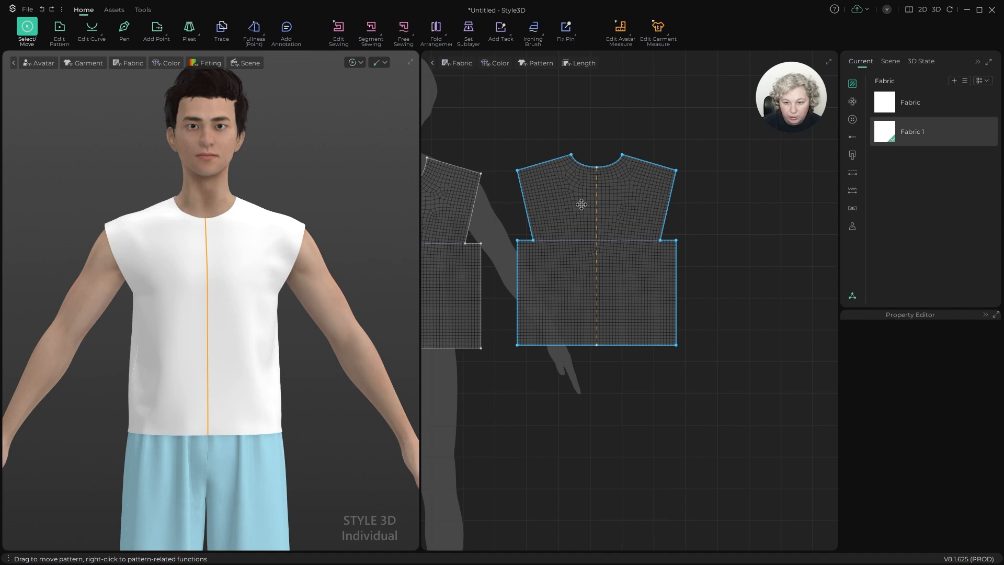
Step: Run the simulation on the merged top and inspect the armhole area on the avatar
scroll(583, 206, "down", 2)
scroll(293, 301, "up", 4)
left_click_drag(319, 320, 248, 322, "alt")
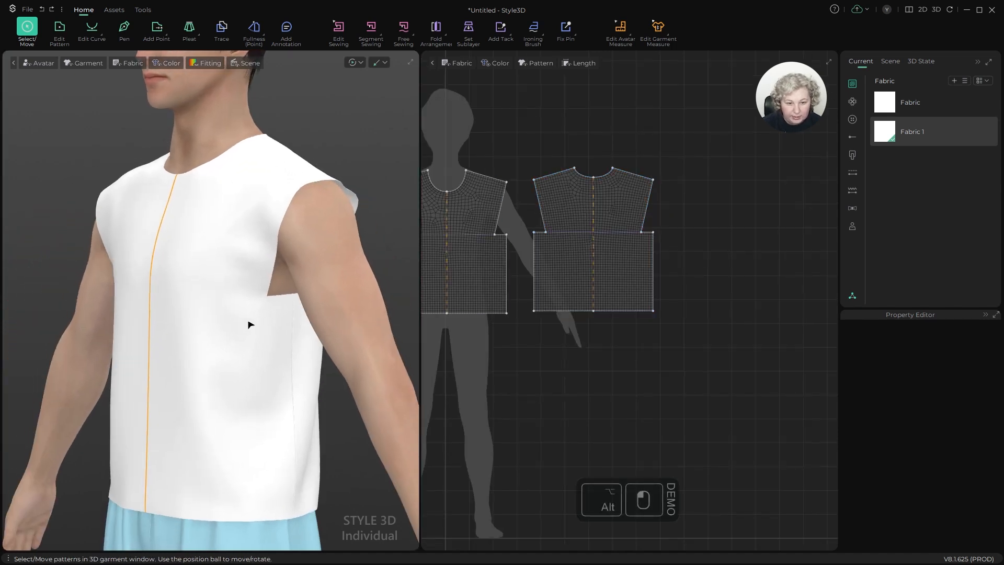
scroll(313, 284, "down", 3)
left_click_drag(316, 283, 293, 289, "alt")
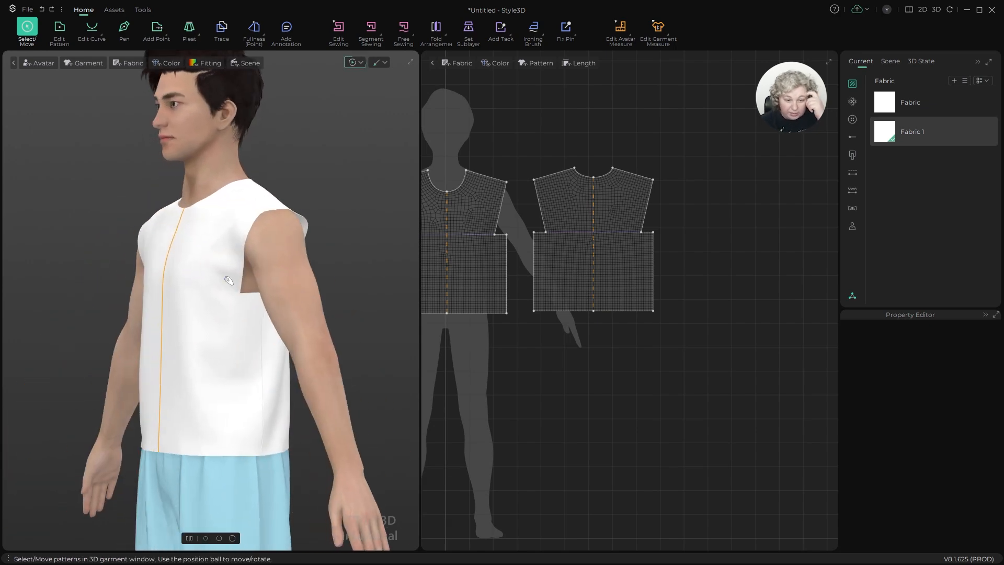
scroll(250, 281, "up", 4)
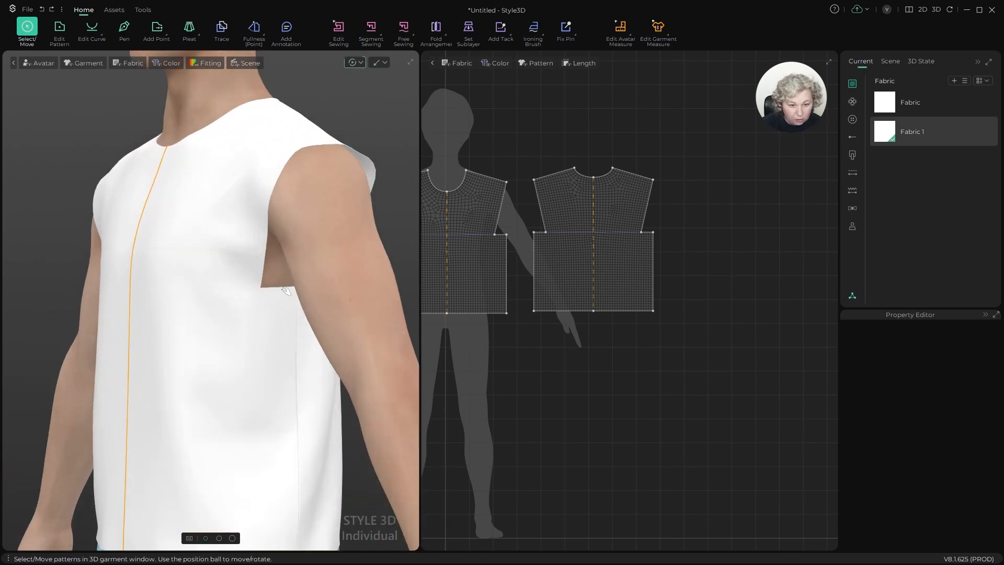
Step: Move the front armhole's inner corner point up along the slanted armhole edge by about 8.7 cm
scroll(521, 199, "up", 6)
key("z")
scroll(584, 239, "down", 5)
scroll(626, 270, "up", 5)
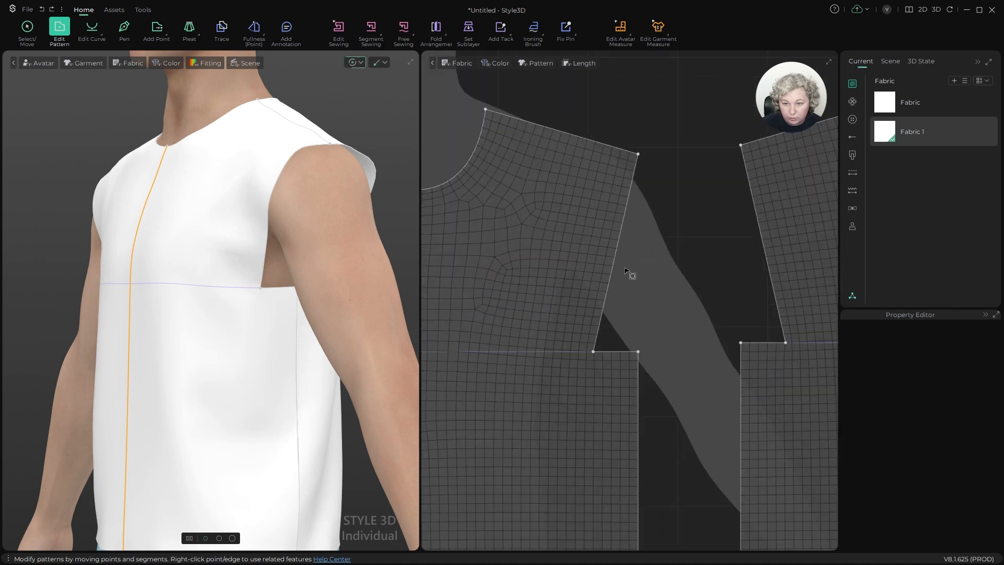
left_click_drag(593, 353, 614, 258)
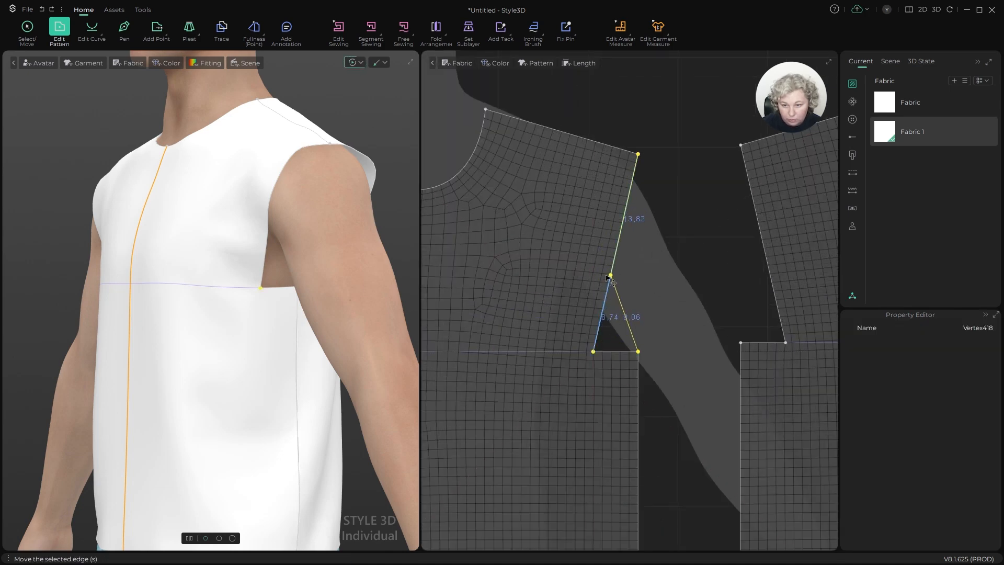
Step: Bend the front armhole's lower segment inward into an arc ending at the top of the side seam
key("z")
key("alt+c")
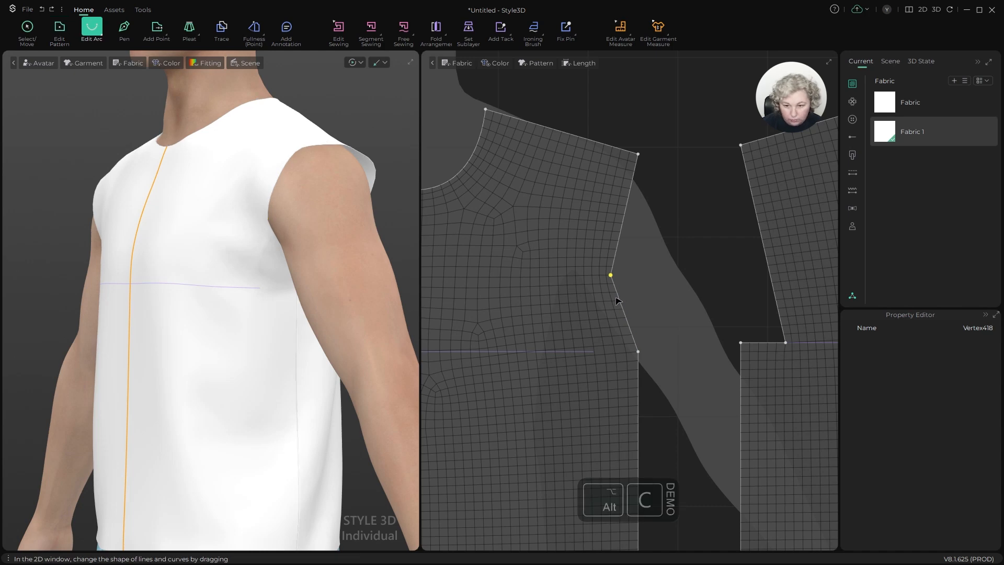
left_click_drag(618, 299, 599, 328)
Step: Refine the front armhole's lower curve by adjusting both curve handles, setting the underarm one level with the armhole's bottom point
scroll(656, 325, "up", 3)
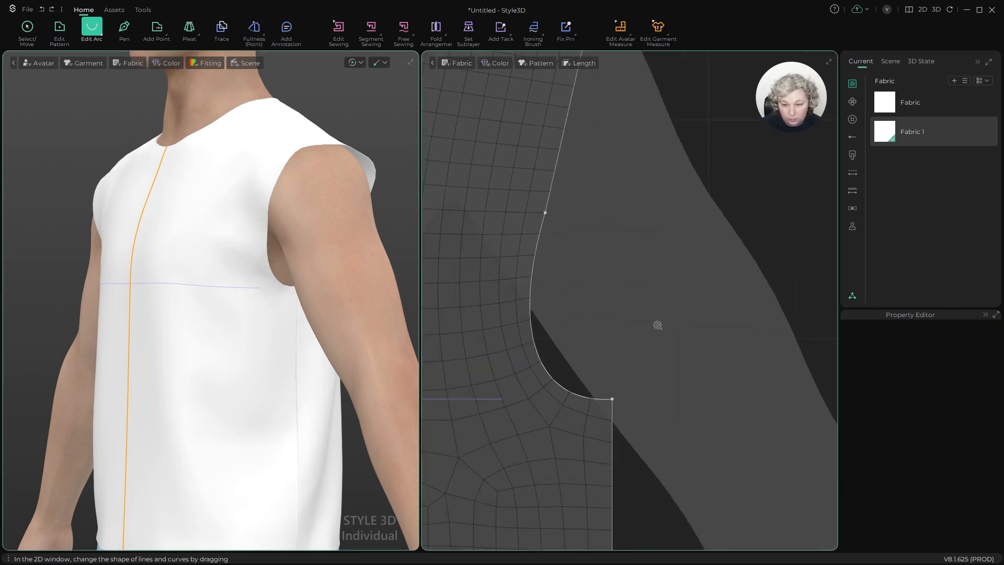
key("z")
left_click(545, 214)
key("c")
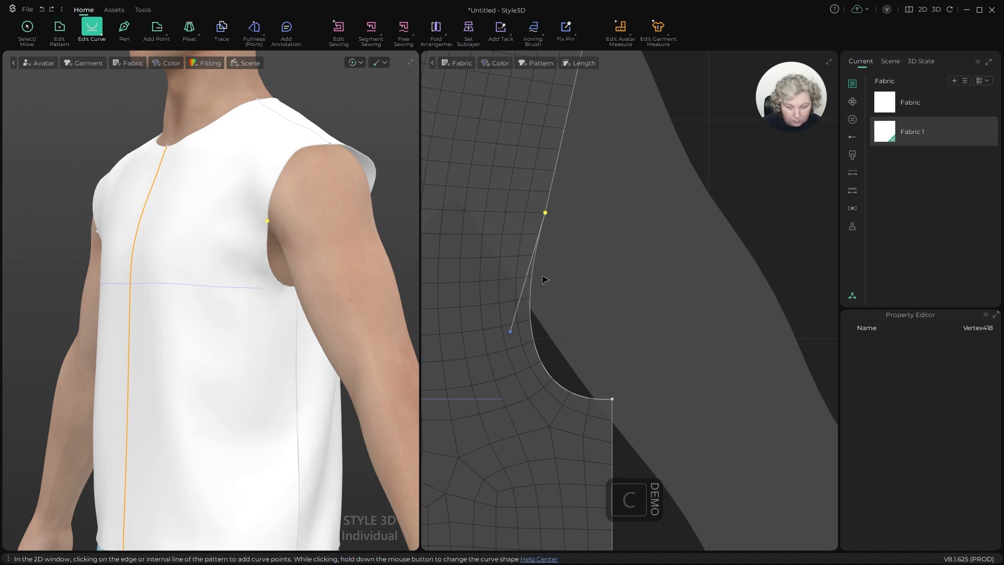
left_click_drag(511, 332, 516, 317)
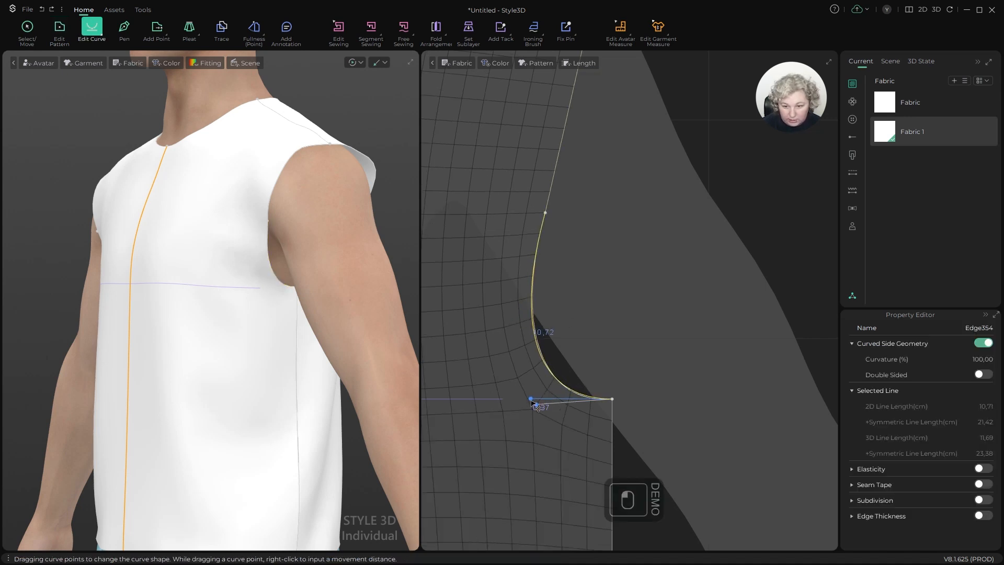
left_click_drag(531, 401, 532, 402)
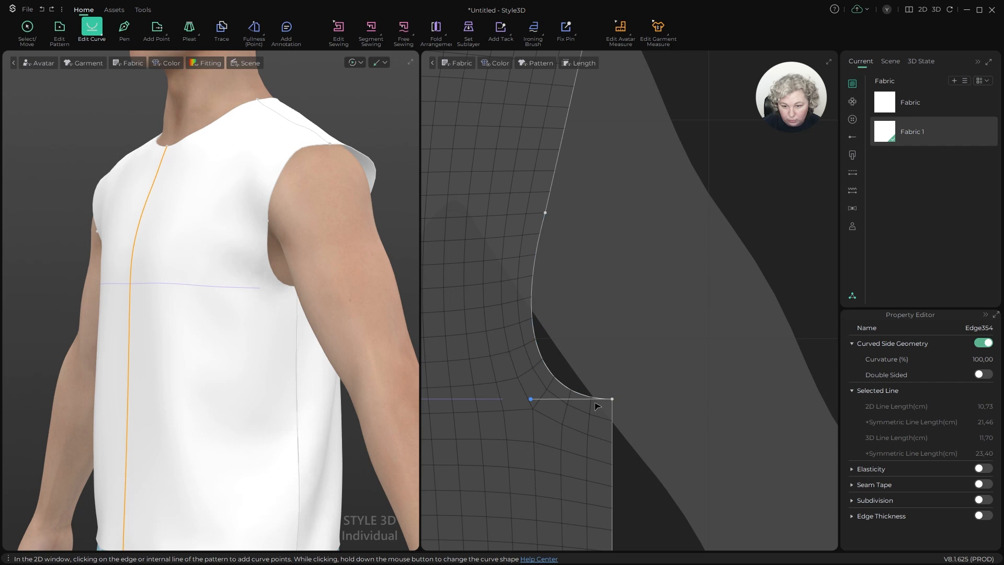
Step: Create a guideline parallel to the X axis through the front armhole's bottom point at the side seam
key("z")
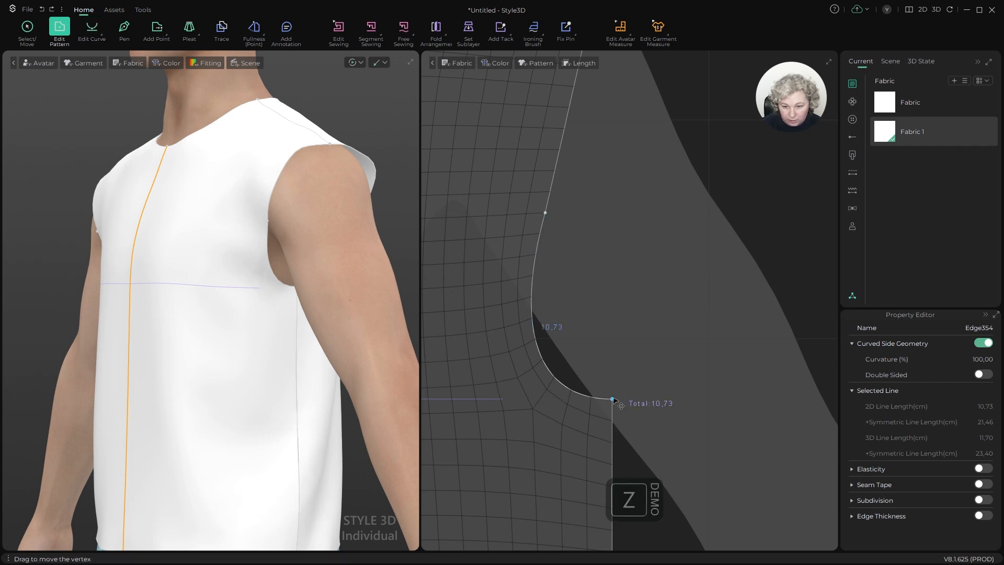
right_click(613, 400)
mouse_move(640, 428)
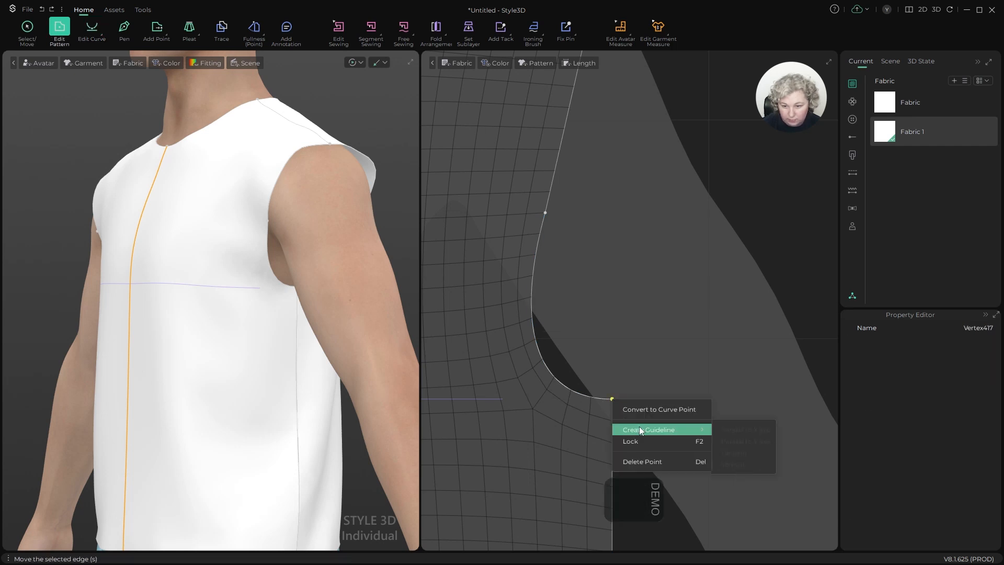
left_click(748, 430)
scroll(615, 398, "down", 2)
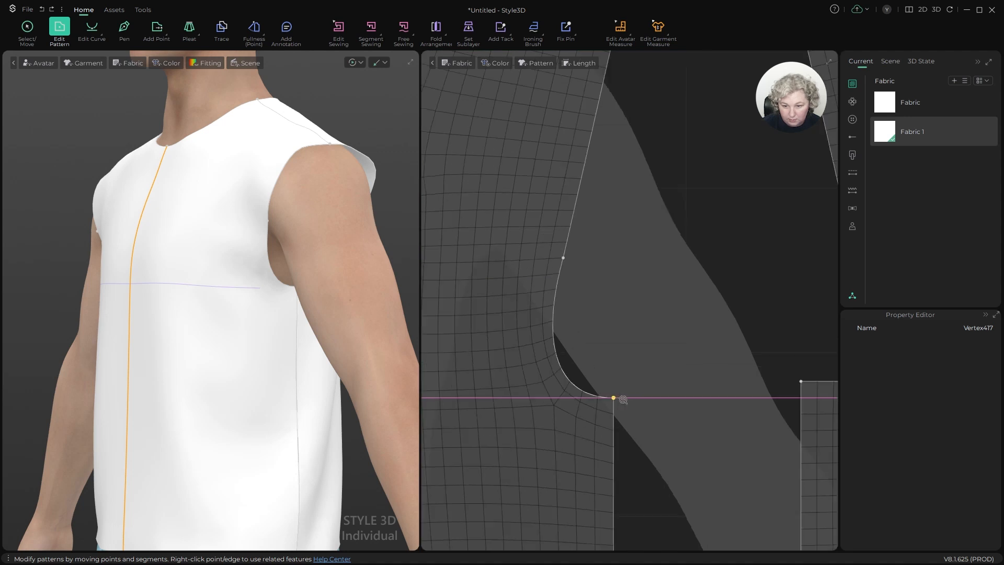
Step: Fine-tune the lower armhole curve's underarm handle so that it lies exactly on the horizontal guideline
key("z")
left_click(614, 398)
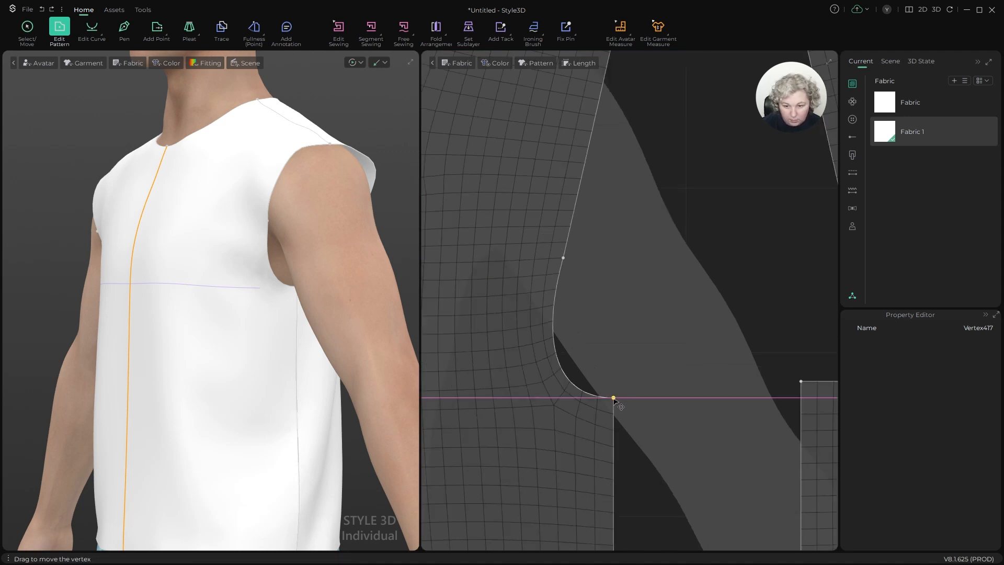
key("c")
scroll(518, 400, "up", 5)
scroll(501, 413, "up", 4)
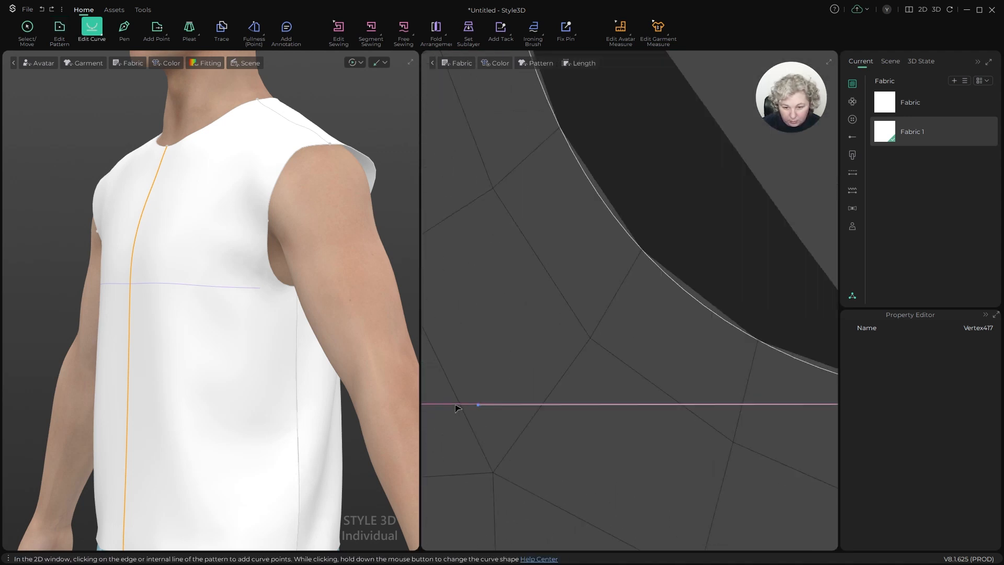
key("z")
scroll(595, 404, "down", 4)
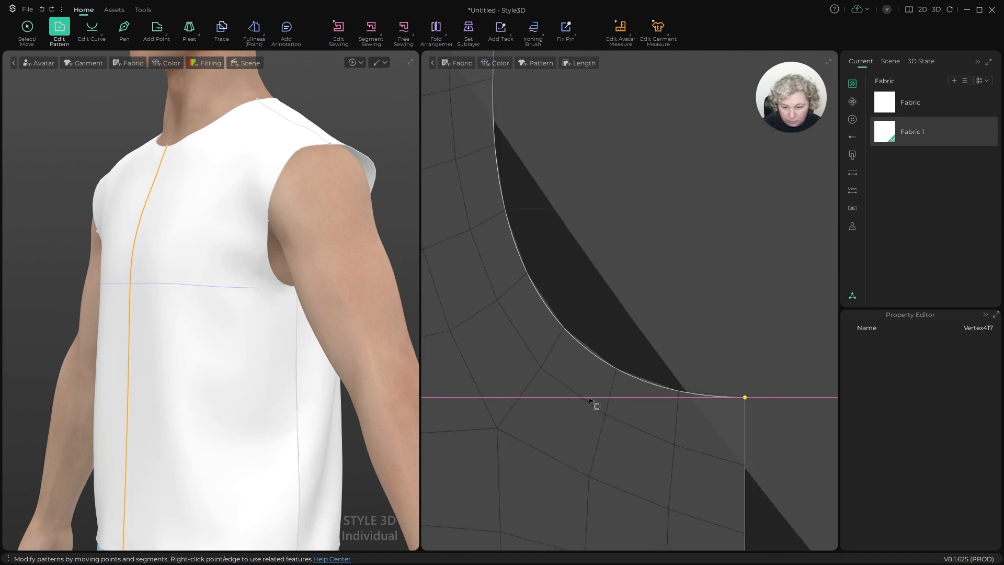
left_click(620, 369)
key("c")
scroll(502, 406, "up", 5)
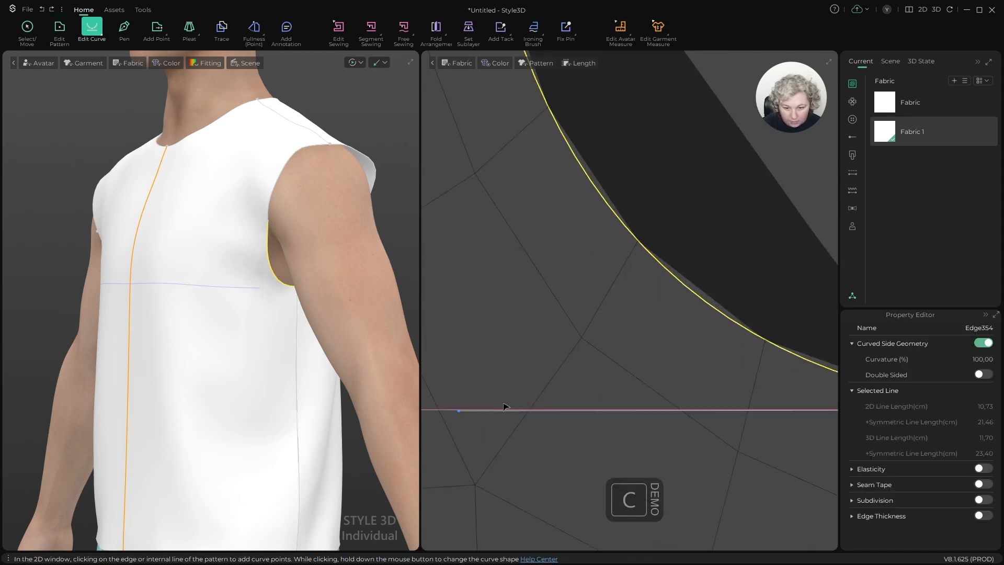
left_click_drag(444, 411, 443, 408)
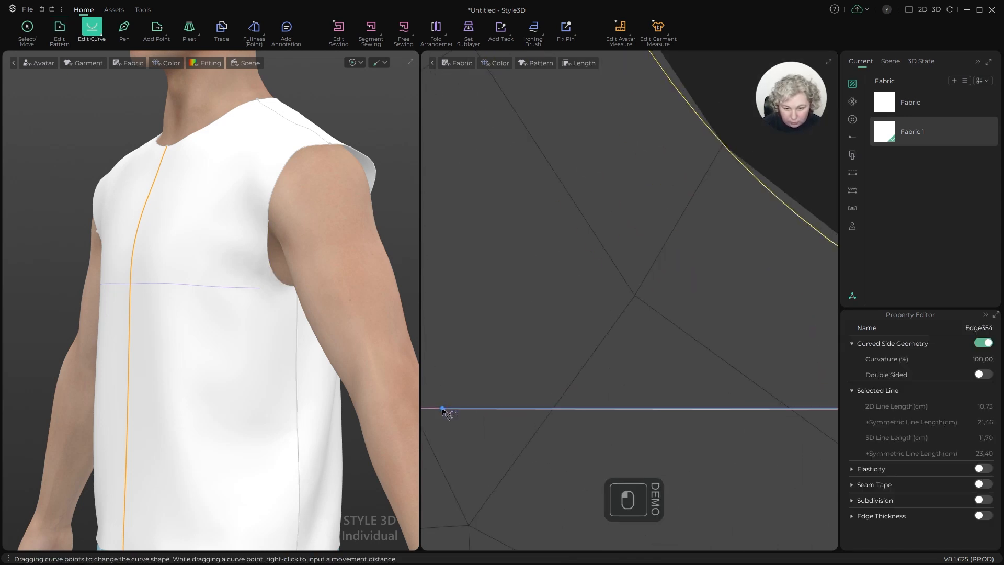
scroll(443, 410, "down", 5)
key("z")
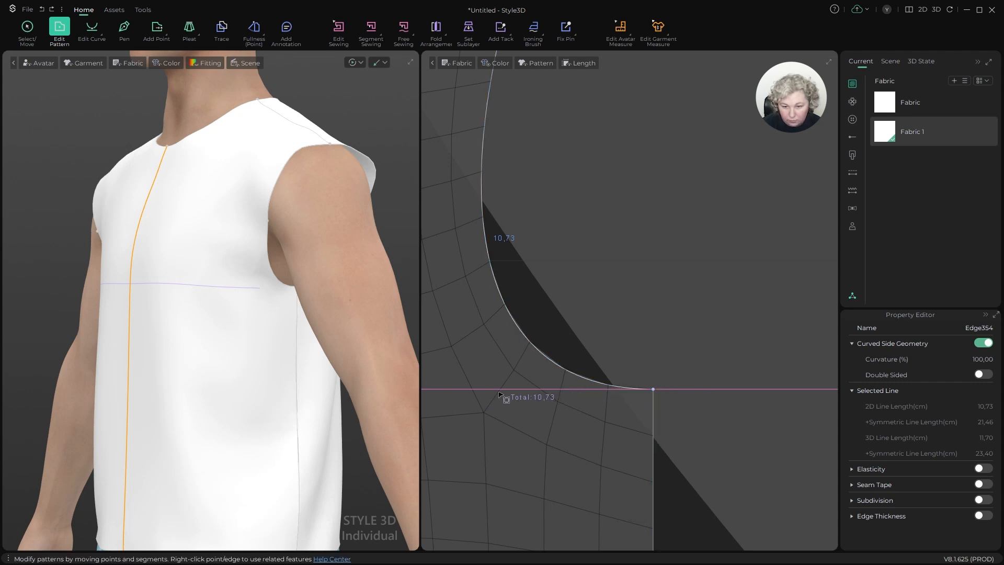
Step: Delete the horizontal guideline at the underarm point
key("z")
left_click(695, 392)
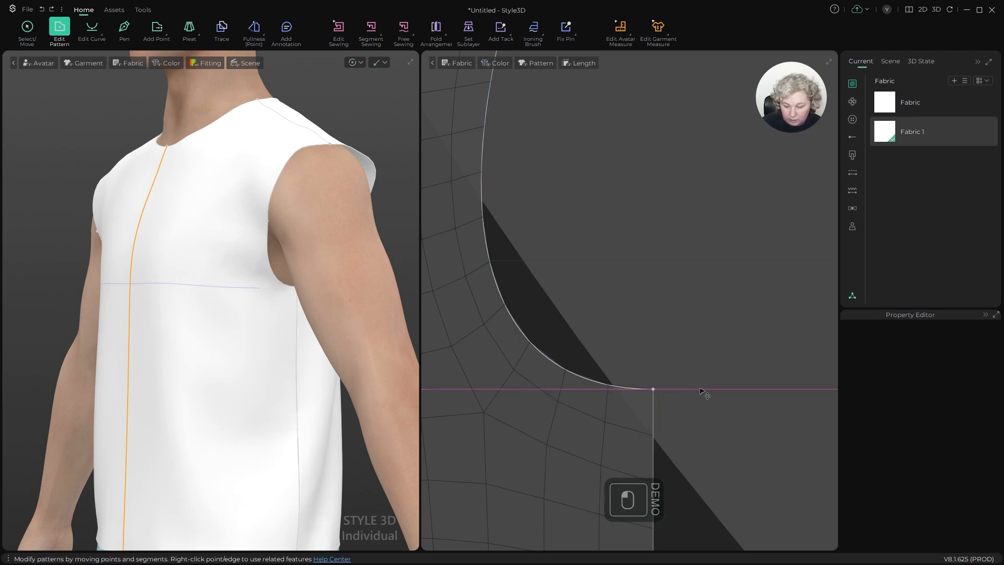
scroll(466, 230, "down", 10)
Step: Move the front armhole's middle point 1 cm horizontally inward toward the centre front
left_click_drag(393, 244, 253, 162, "alt")
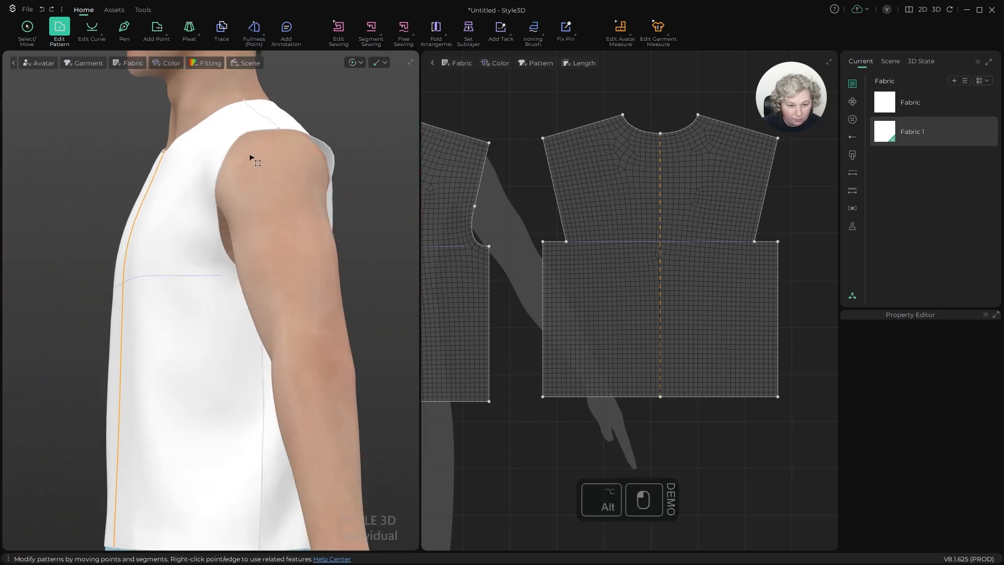
scroll(578, 263, "down", 3)
scroll(454, 229, "up", 7)
key("z")
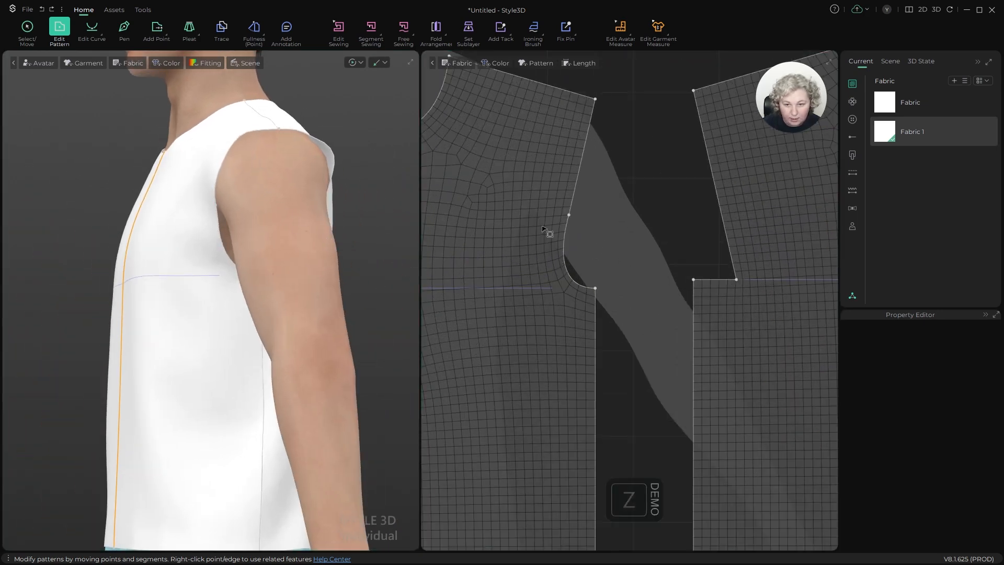
left_click_drag(190, 220, 311, 222, "alt")
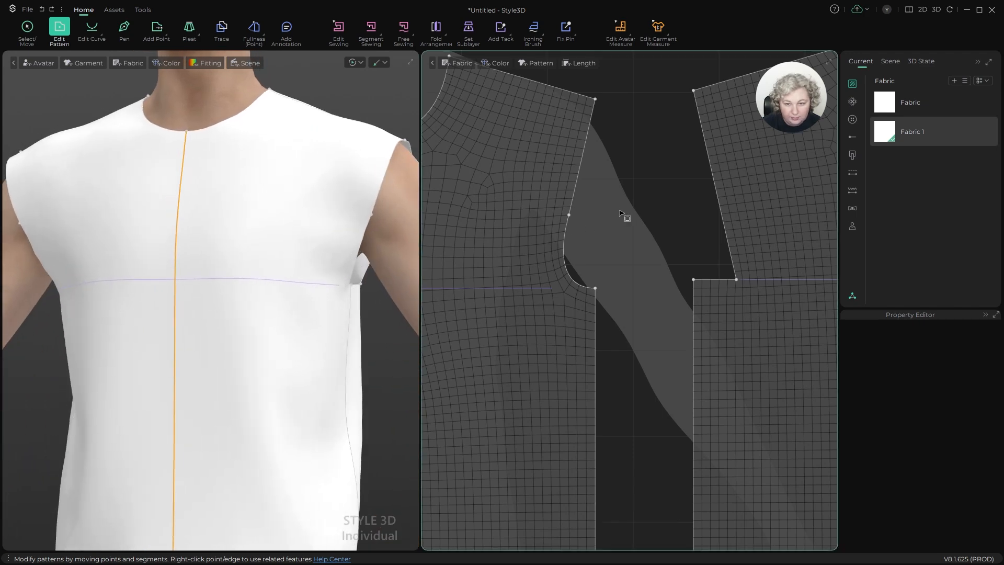
scroll(581, 237, "up", 4)
key("z")
left_click(577, 226)
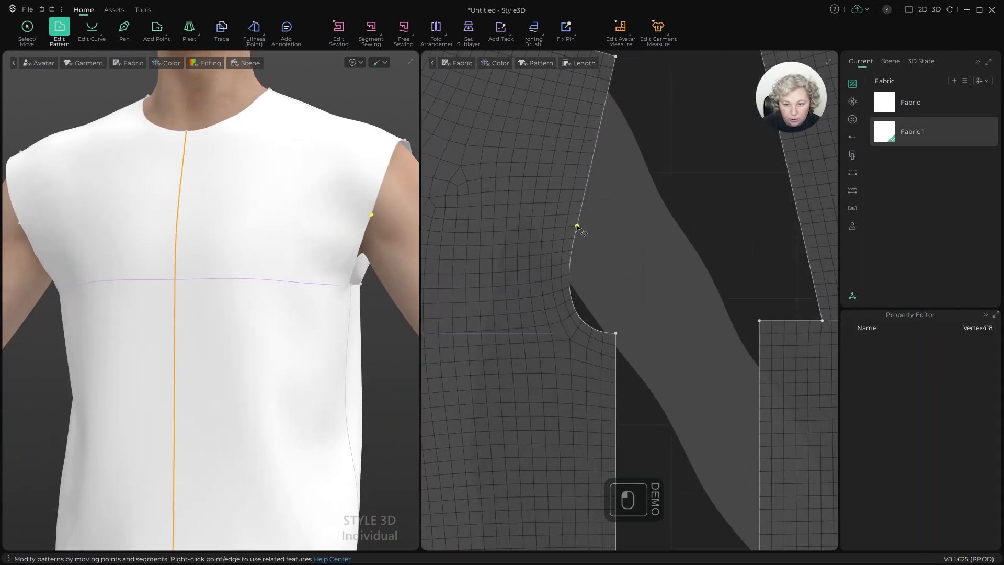
left_click_drag(577, 227, 565, 226)
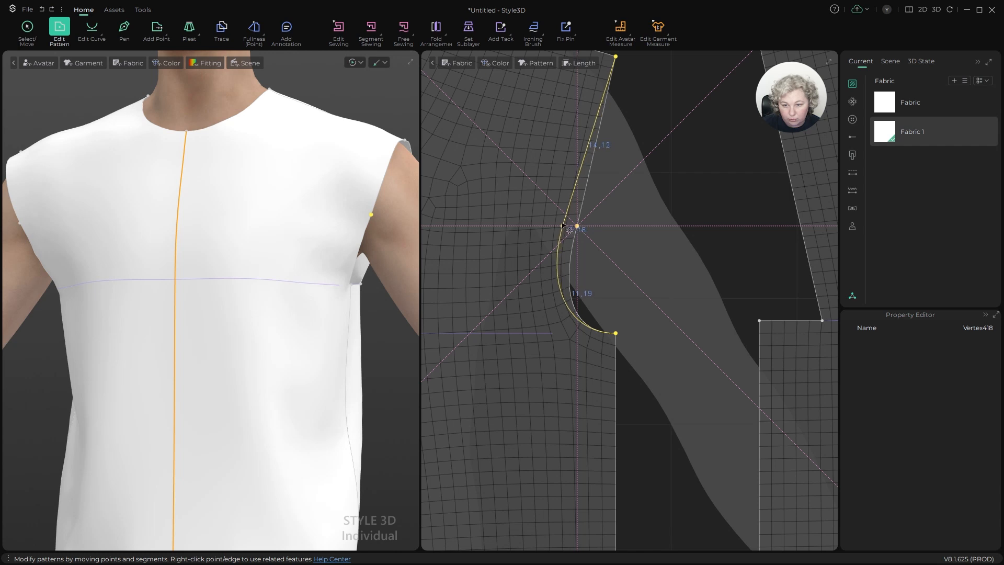
right_click(561, 226, "shift")
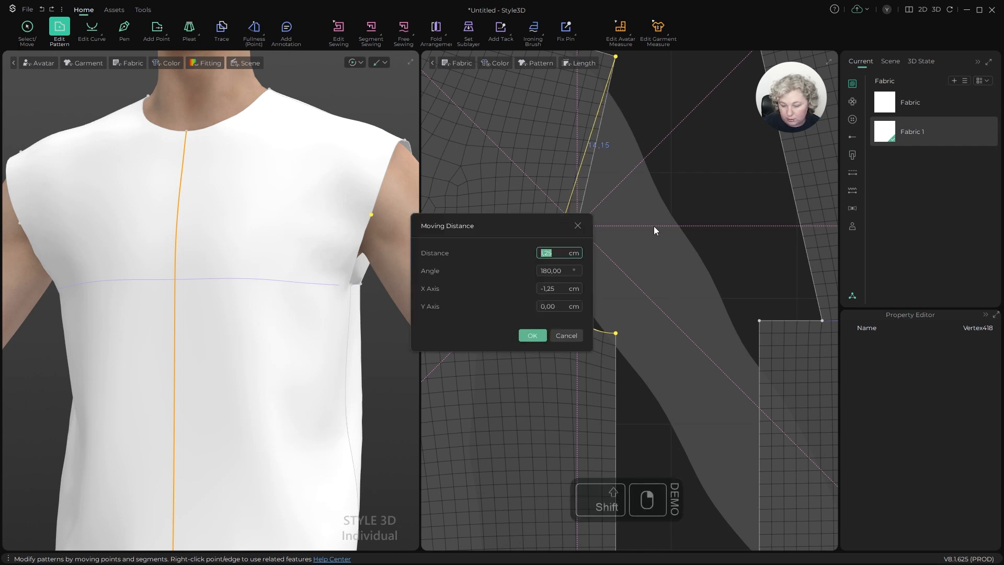
type("1")
left_click(528, 336)
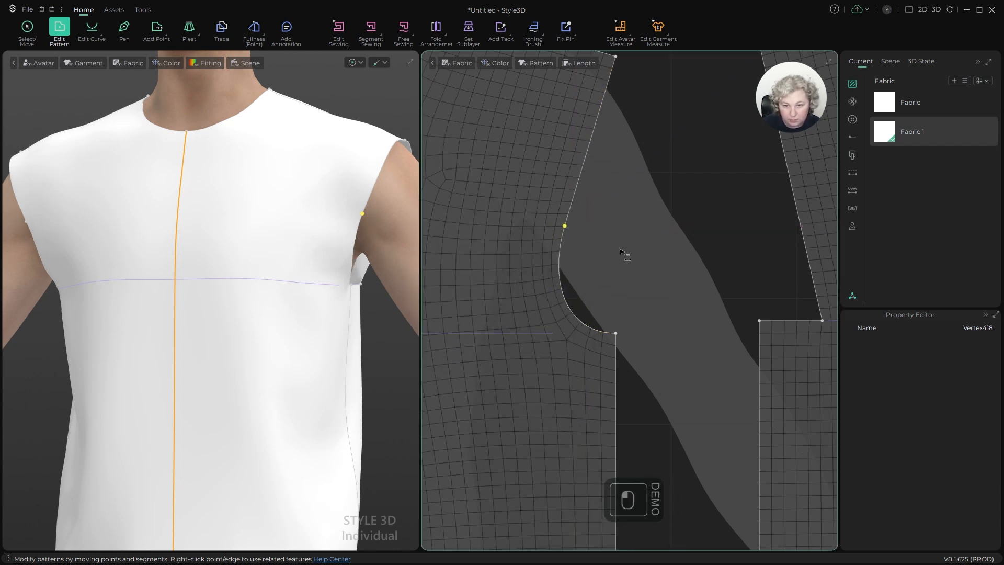
Step: Run the simulation and inspect the reshaped front armhole on the avatar from the side
key("space")
scroll(399, 267, "down", 3)
left_click_drag(399, 269, 237, 209, "alt")
key("z")
scroll(578, 303, "up", 2)
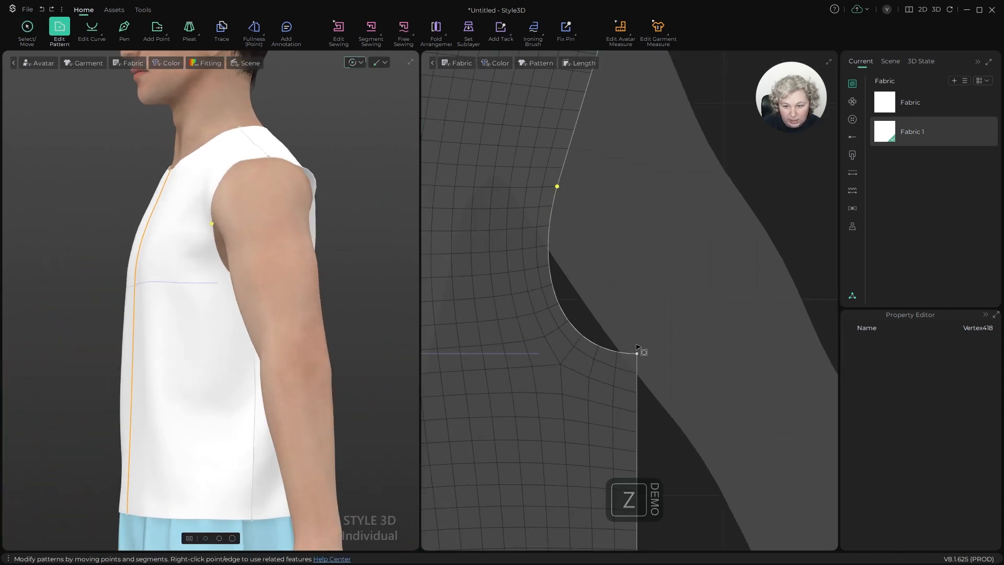
left_click_drag(197, 246, 258, 280, "alt")
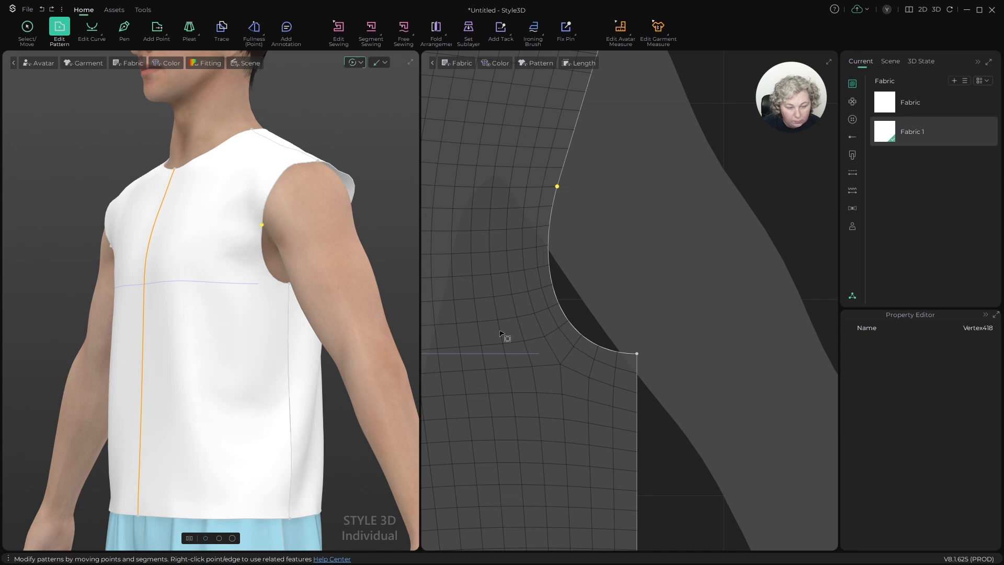
Step: Try to deepen the lower armhole curve by lengthening its horizontal underarm handle toward the centre, and undo the change
key("c")
left_click(636, 354)
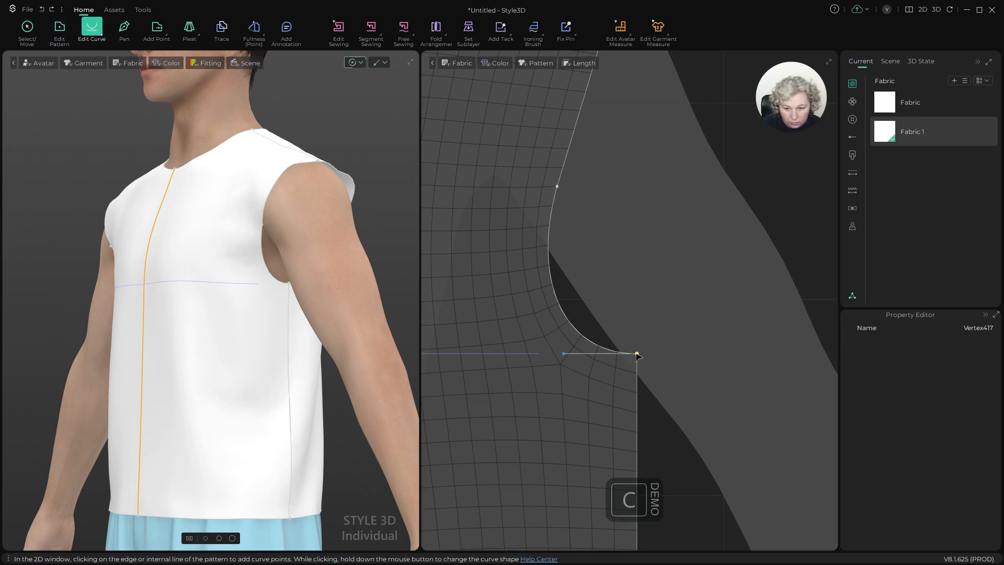
left_click_drag(563, 355, 541, 355)
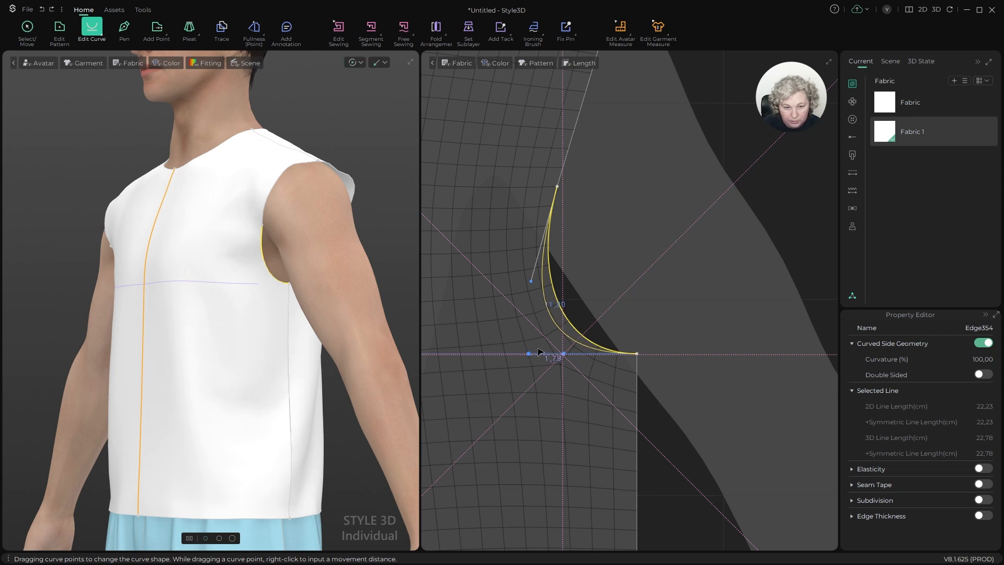
left_click_drag(539, 351, 539, 353)
right_click_drag(352, 307, 222, 226)
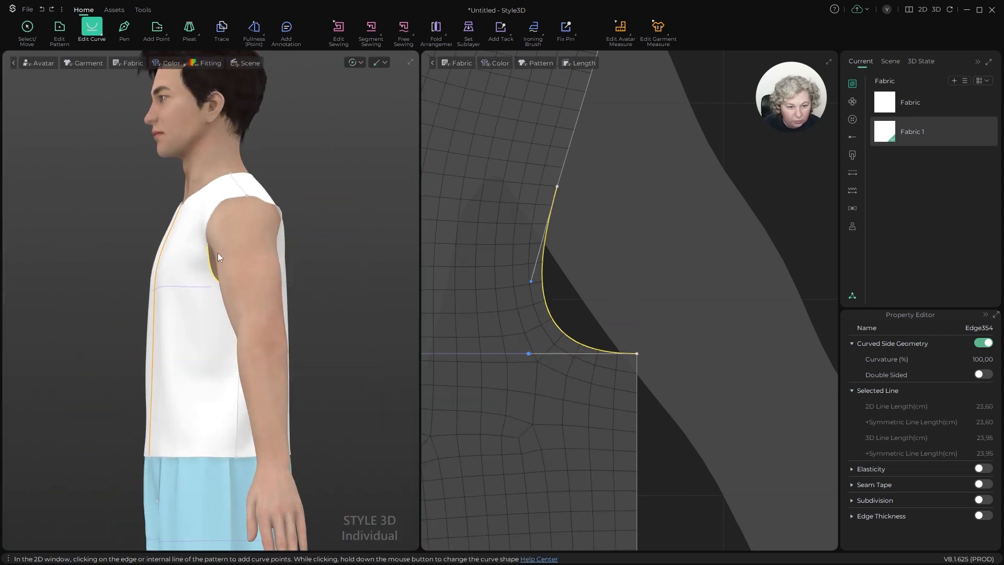
left_click_drag(218, 252, 272, 278, "alt")
key("ctrl+z")
Step: Examine the front armhole's fit on the avatar and its middle and shoulder points on the front piece
scroll(428, 251, "down", 3)
scroll(289, 278, "down", 2)
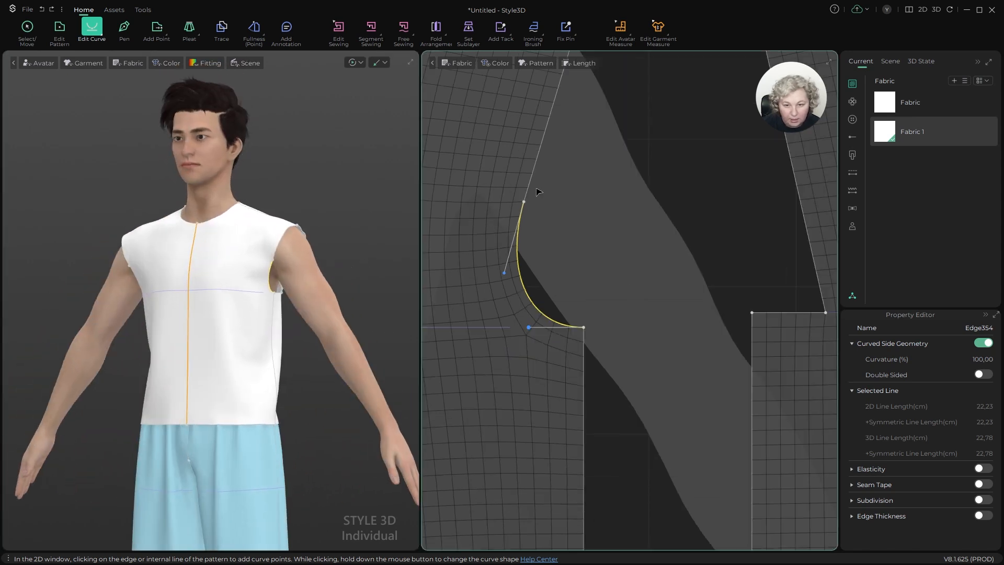
key("z")
scroll(539, 193, "down", 3)
left_click(529, 203)
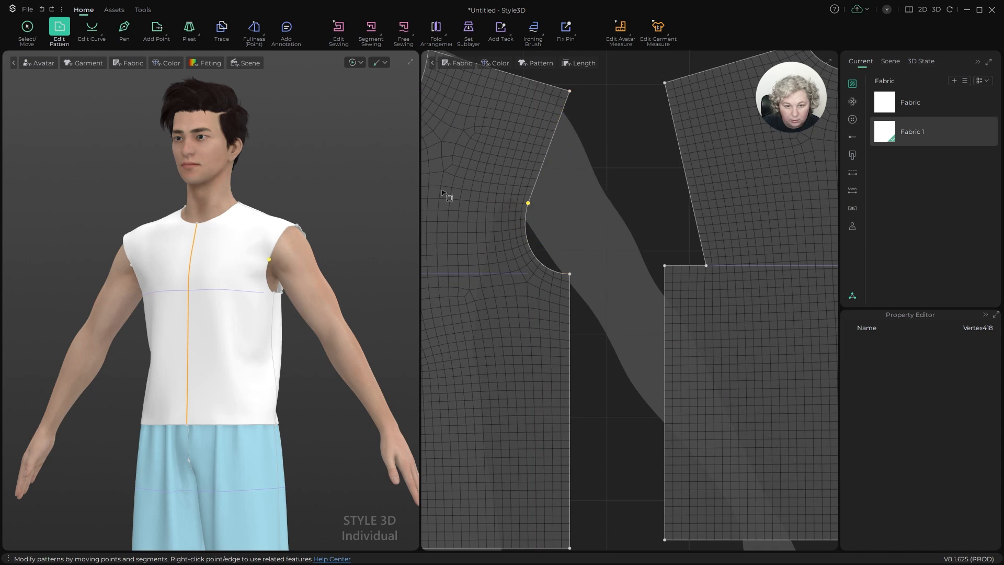
scroll(293, 242, "up", 5)
mouse_move(297, 243)
left_mouse_down("alt")
mouse_move(376, 248)
mouse_move(285, 248)
left_mouse_up("alt")
scroll(532, 240, "down", 3)
scroll(563, 179, "up", 6)
key("z")
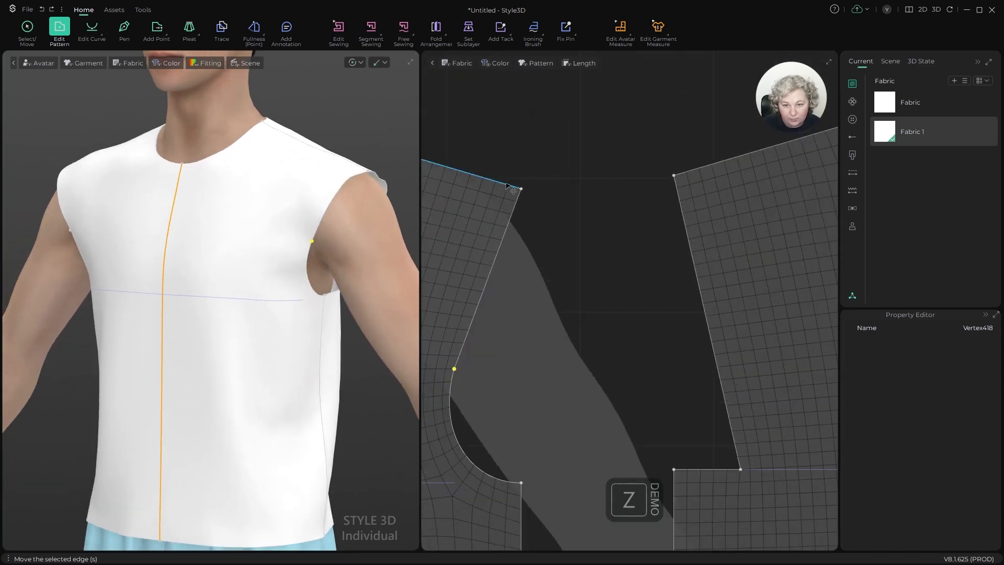
Step: Create guidelines perpendicular to the front piece's shoulder edge and upper armhole edge through their shared shoulder corner
left_click(505, 185)
left_click(516, 201, "shift")
scroll(534, 207, "down", 5)
scroll(514, 182, "up", 4)
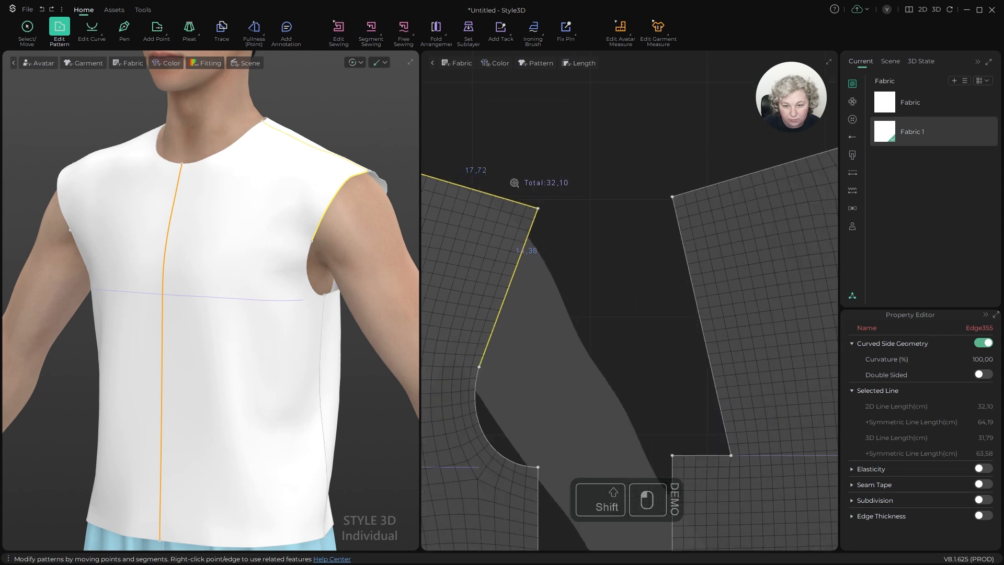
key("z")
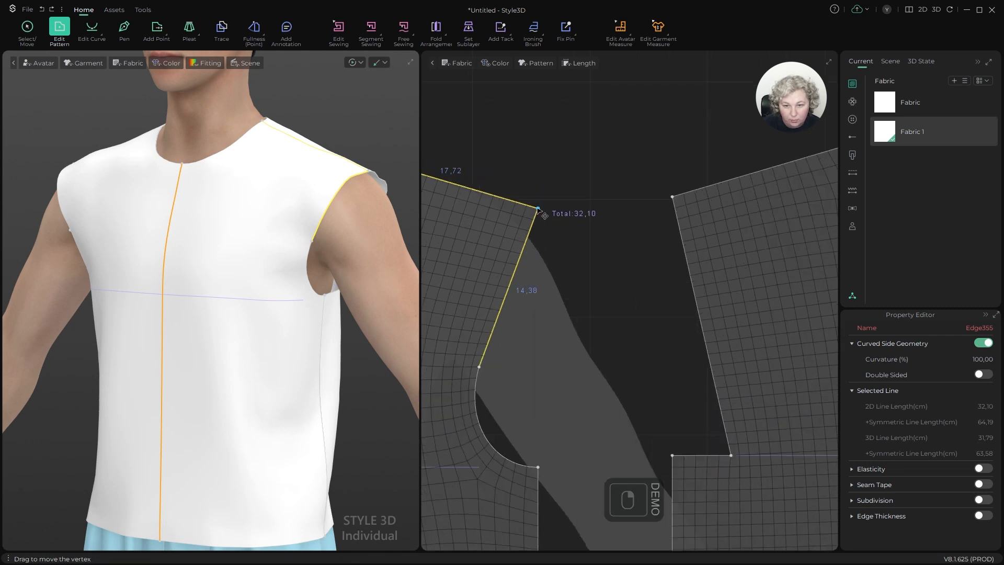
right_click(538, 209)
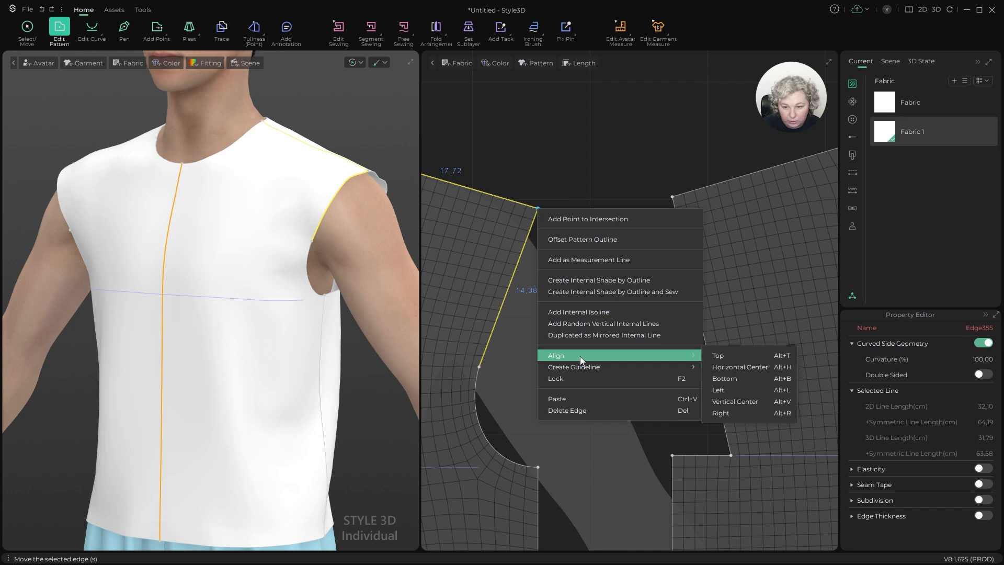
mouse_move(579, 367)
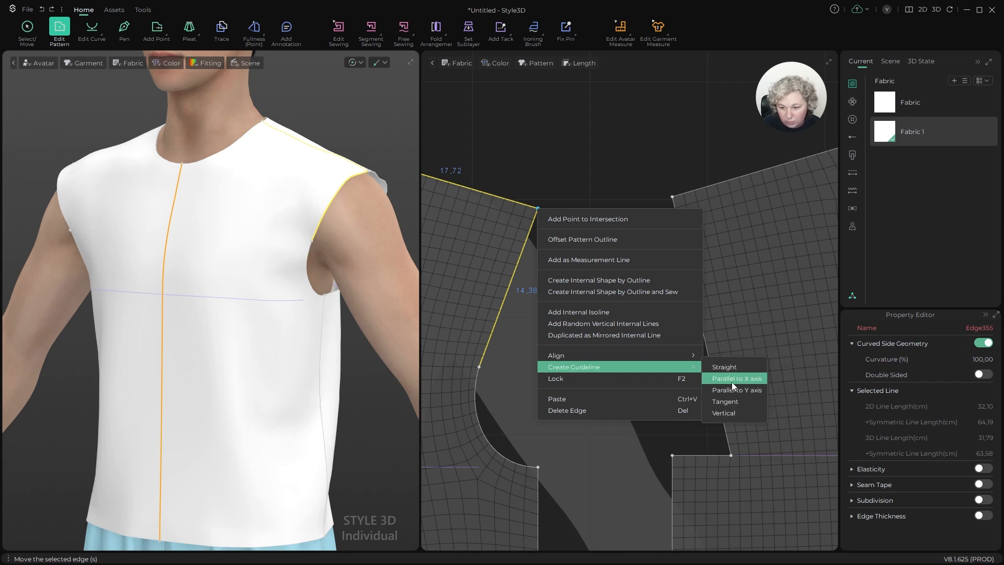
left_click(720, 413)
left_click(560, 279)
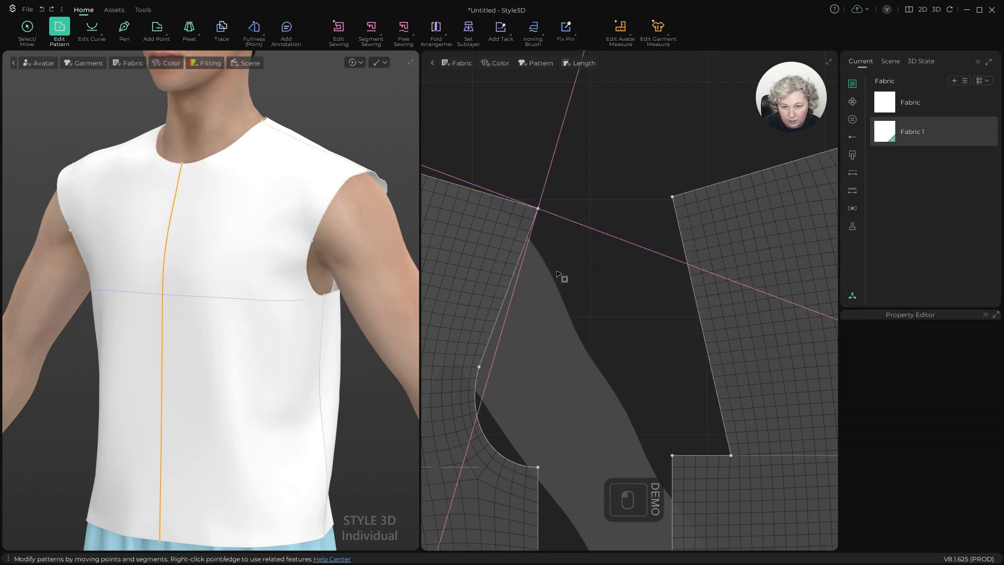
Step: Move the armhole's middle point horizontally outward onto the guideline perpendicular to the shoulder edge
scroll(481, 367, "up", 6)
left_click(483, 367)
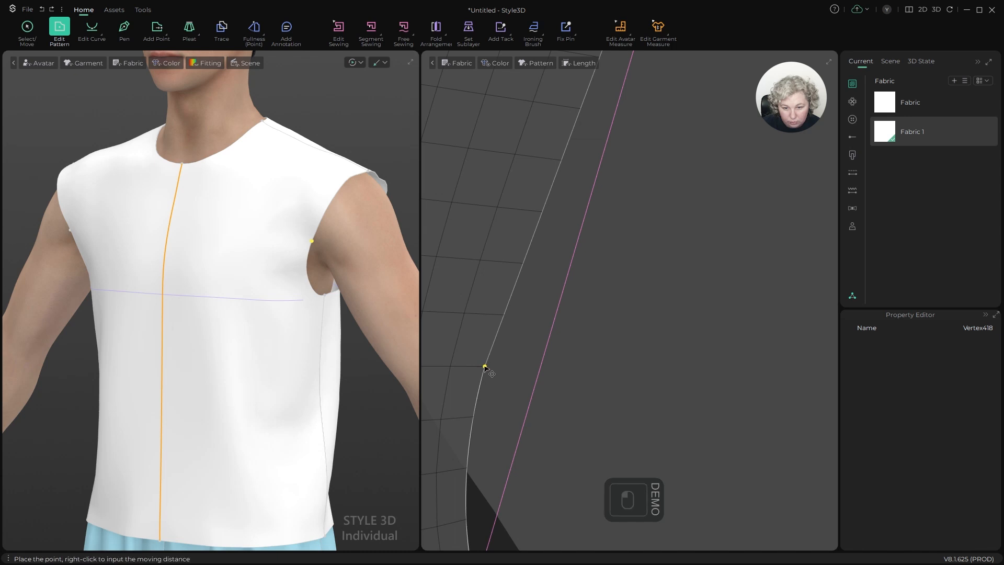
left_click_drag(484, 367, 540, 367)
key("z")
scroll(566, 267, "down", 2)
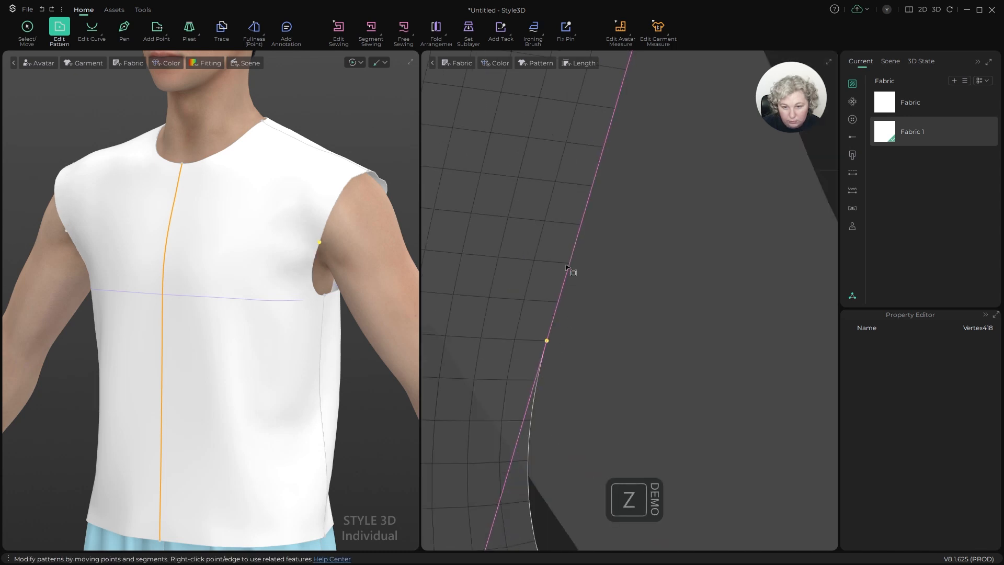
Step: Delete both guidelines crossing at the front piece's shoulder corner
scroll(566, 267, "down", 2)
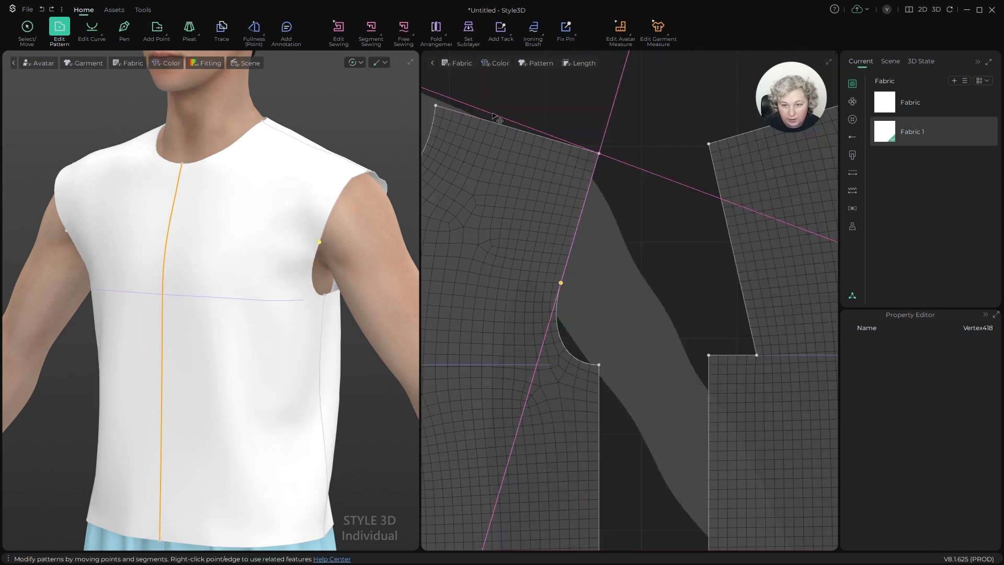
key("Delete")
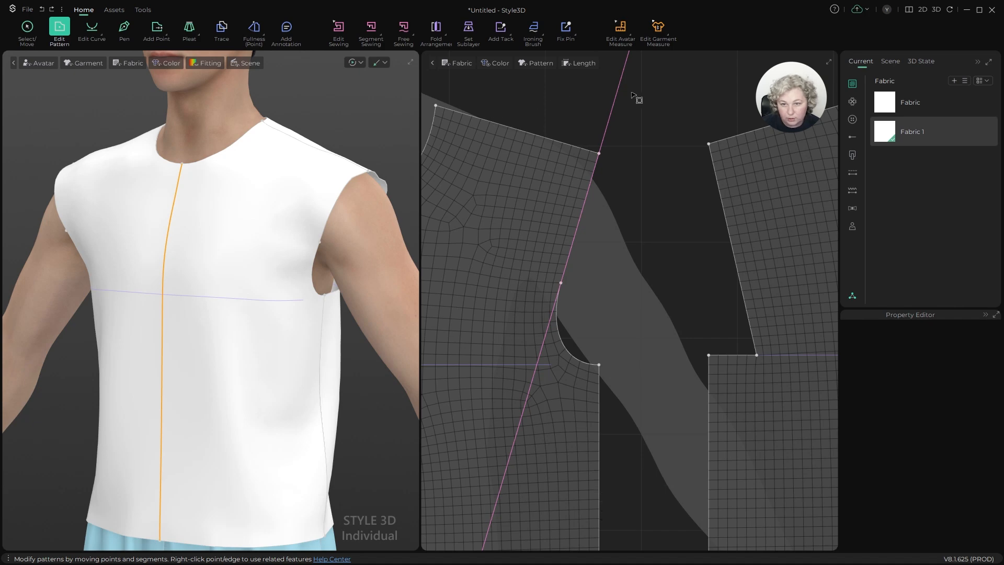
left_click(620, 89)
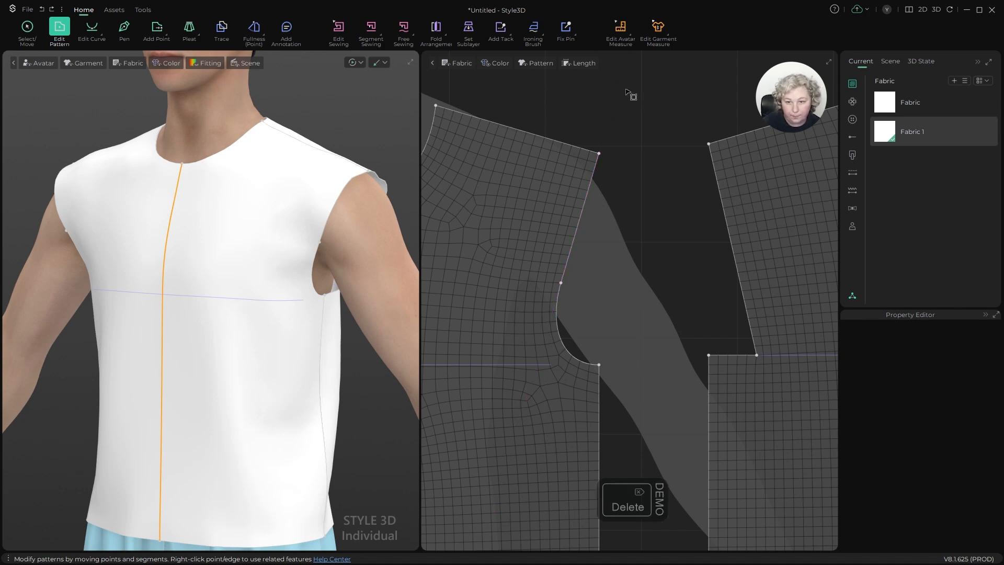
Step: Create guidelines perpendicular to the back piece's shoulder edge and straight armhole edge through their shared shoulder corner
scroll(646, 263, "up", 2)
scroll(439, 248, "down", 5)
scroll(361, 263, "down", 2)
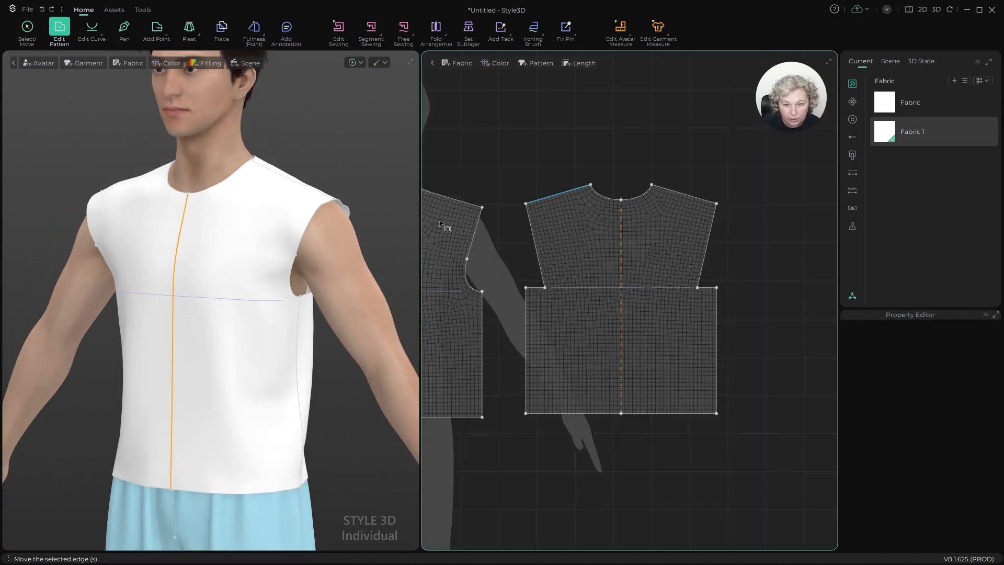
scroll(481, 239, "up", 5)
key("z")
left_click(596, 152)
scroll(578, 157, "up", 2)
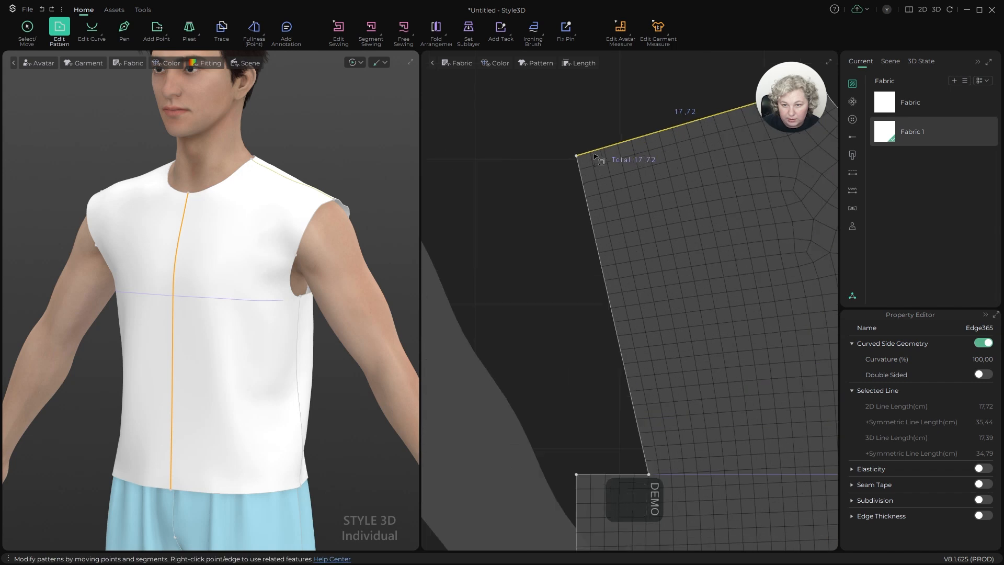
left_click(576, 156)
right_click(576, 157)
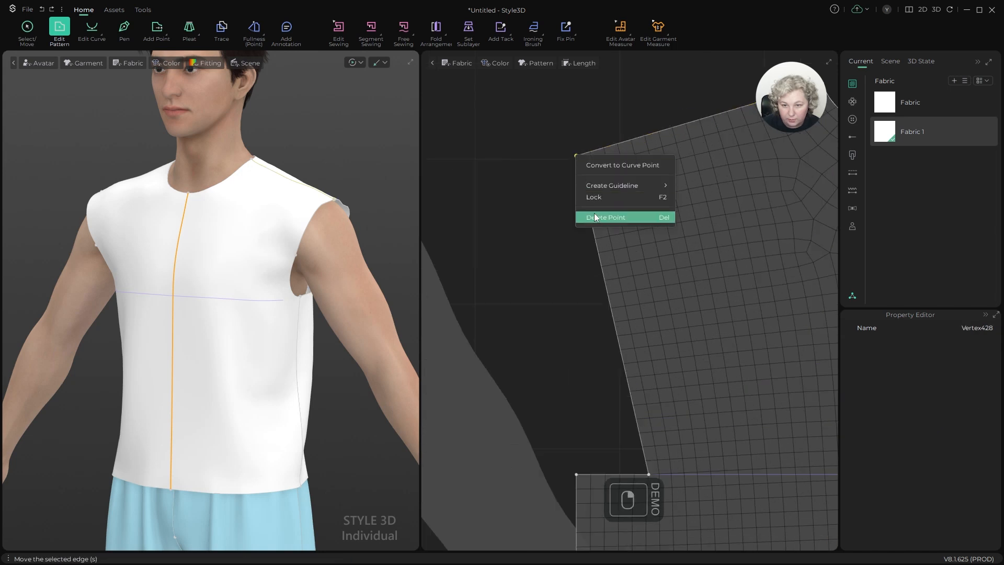
mouse_move(601, 188)
left_click(723, 209)
Step: Move the back armhole's inner corner point horizontally inward onto the guideline perpendicular to the shoulder edge
key("z")
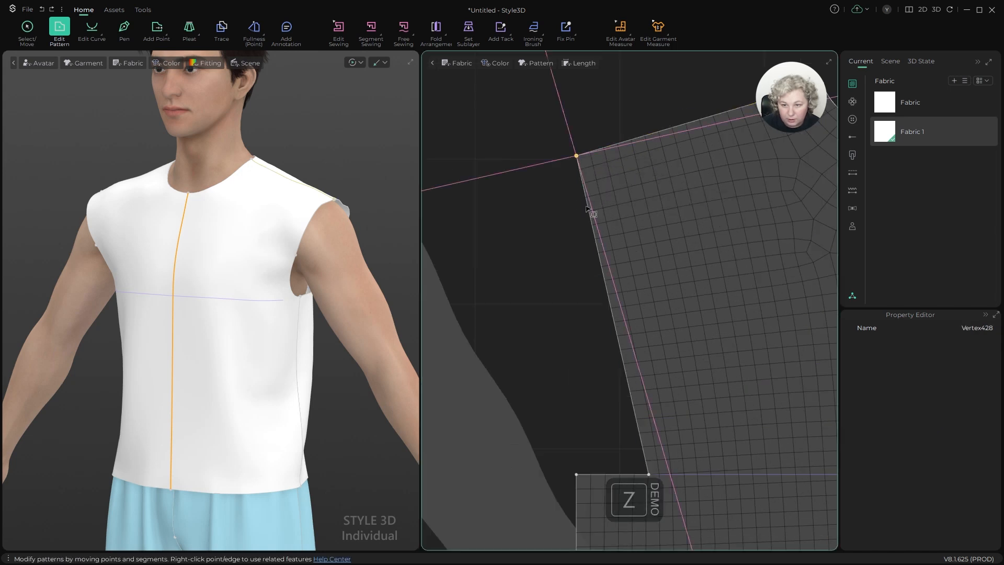
left_click(619, 448)
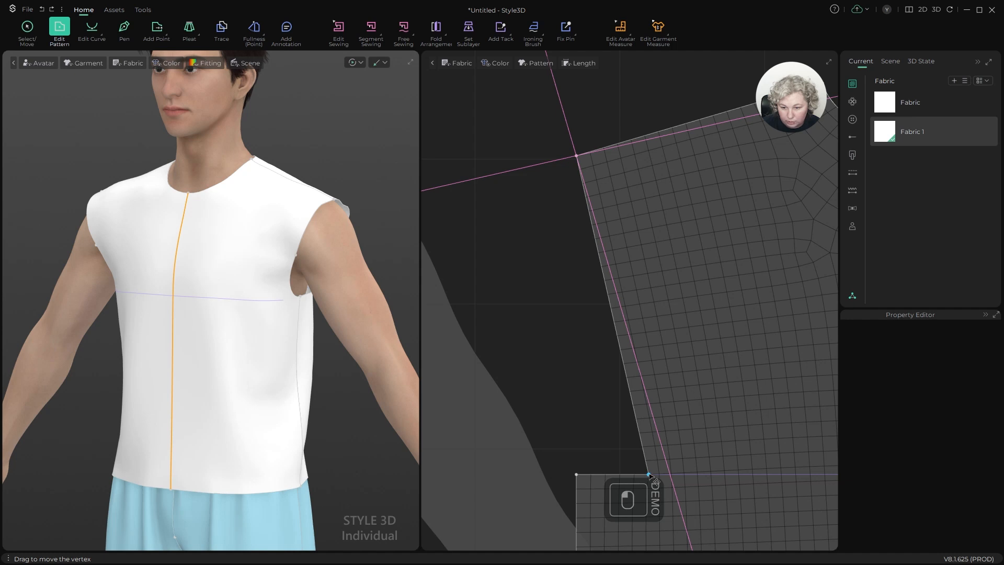
left_click_drag(649, 475, 671, 474)
key("z")
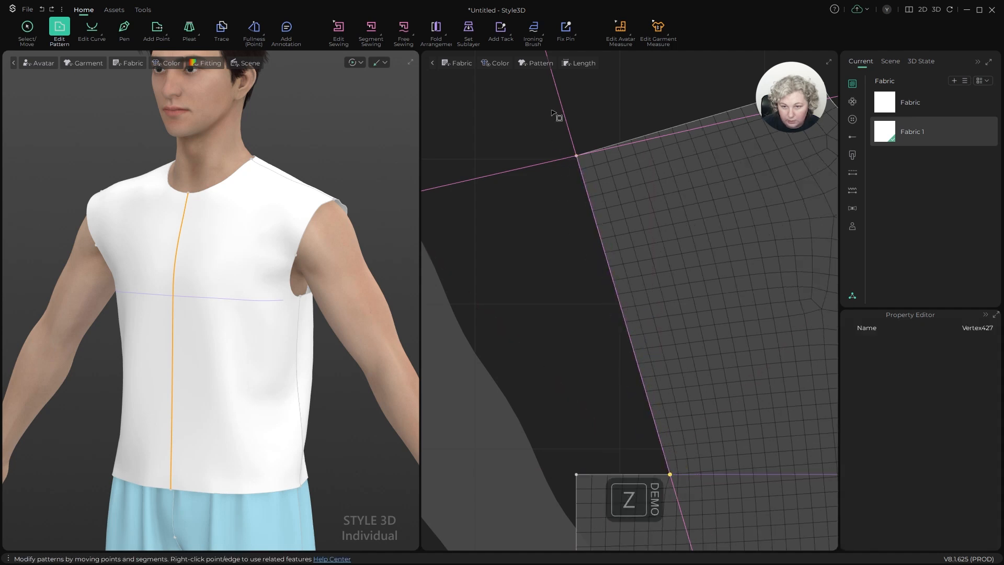
Step: Delete both guidelines crossing at the back piece's shoulder corner
left_click(563, 113)
key("Delete")
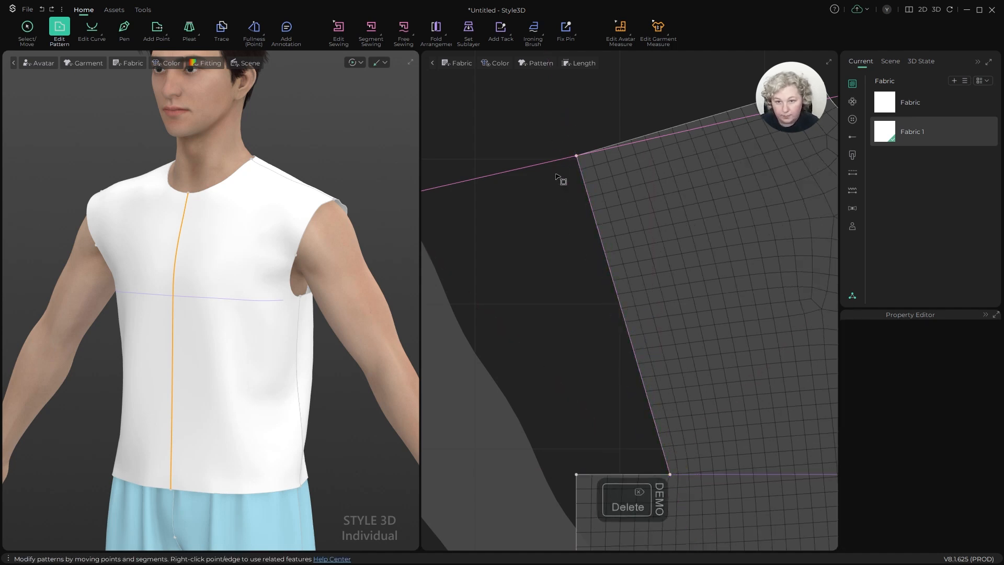
left_click(559, 159)
key("Delete")
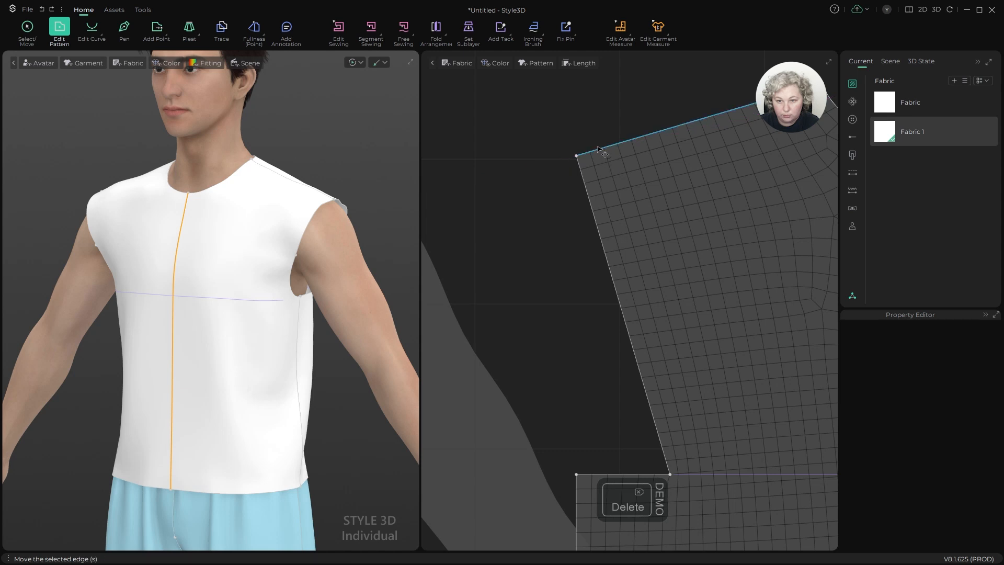
Step: Slide the back armhole's inner corner up along its edge to about 13.8 cm from the shoulder, and arc the lower armhole edge inward
scroll(669, 470, "up", 2)
left_click(669, 477)
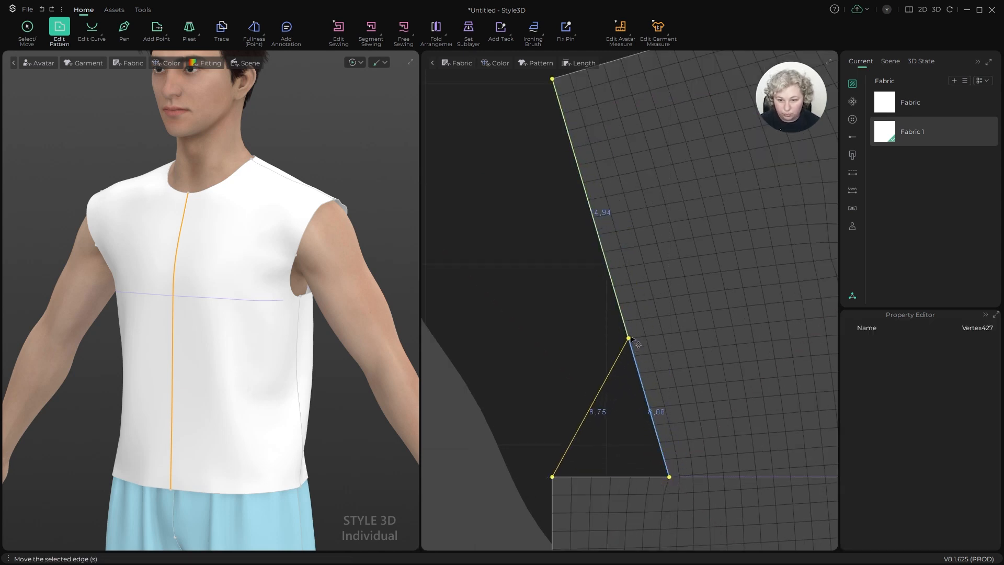
left_click(623, 317)
key("alt+c")
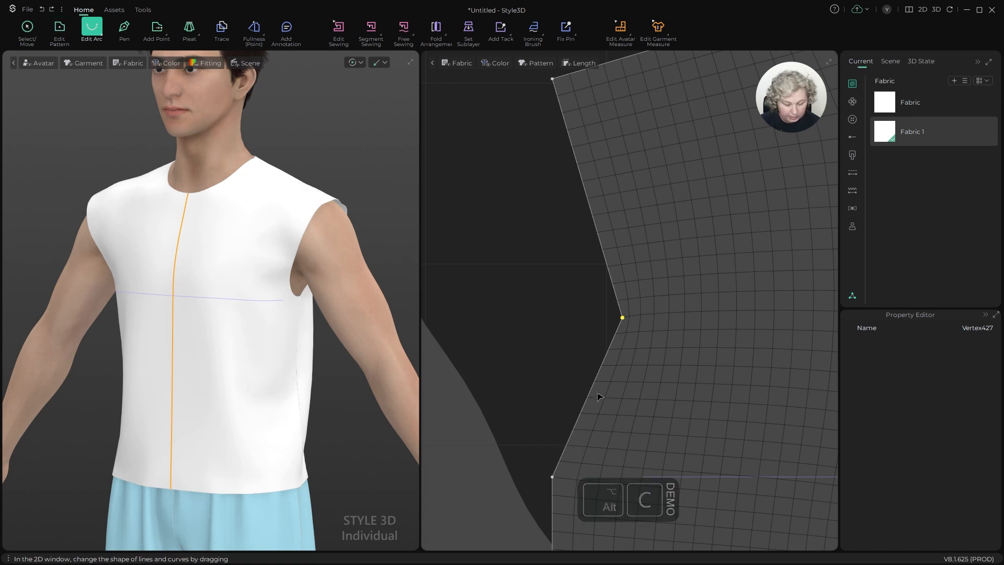
left_click_drag(597, 388, 653, 435)
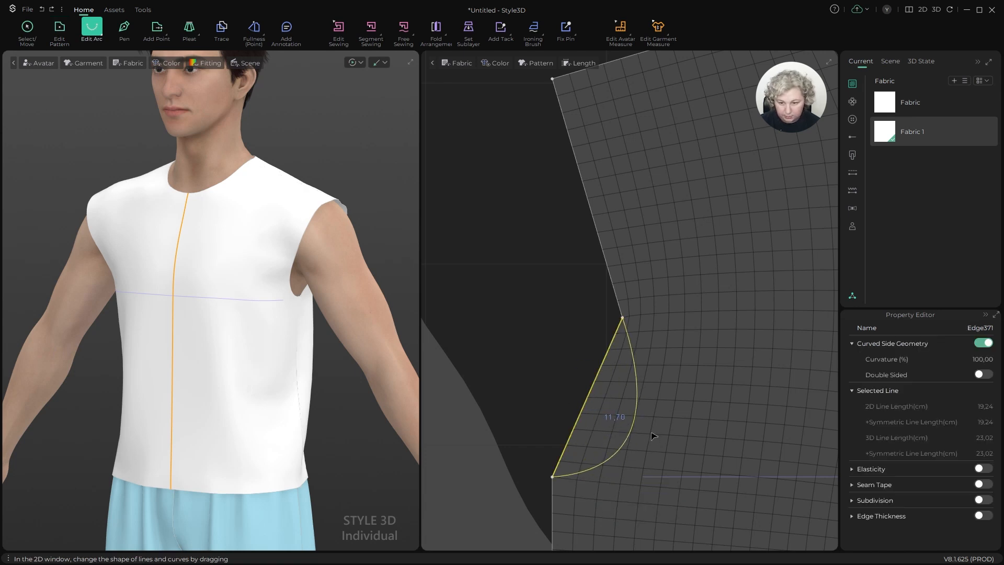
scroll(651, 436, "down", 6)
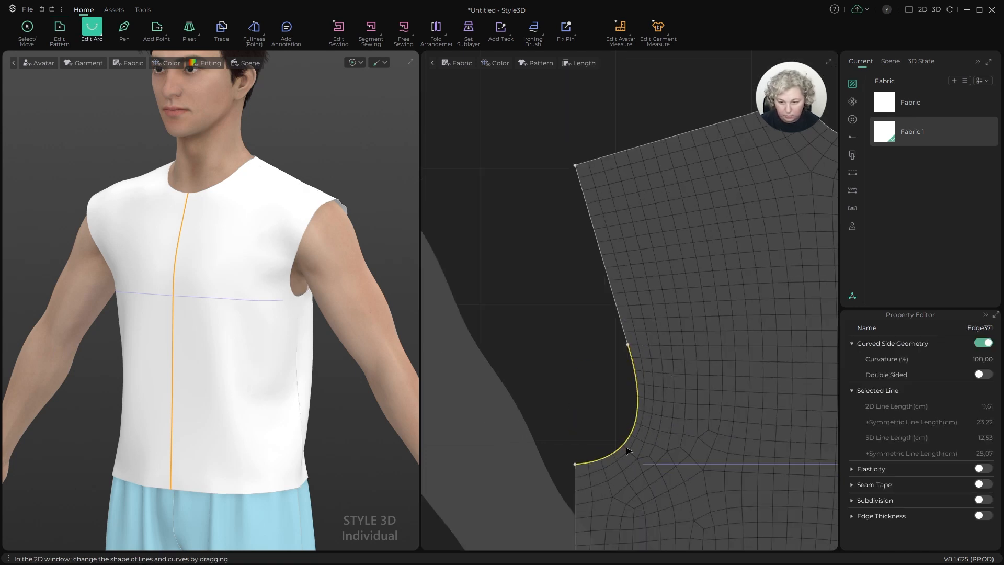
Step: Examine the curved back armhole on the avatar from behind and from the side
key("z")
right_click_drag(297, 336, 268, 385)
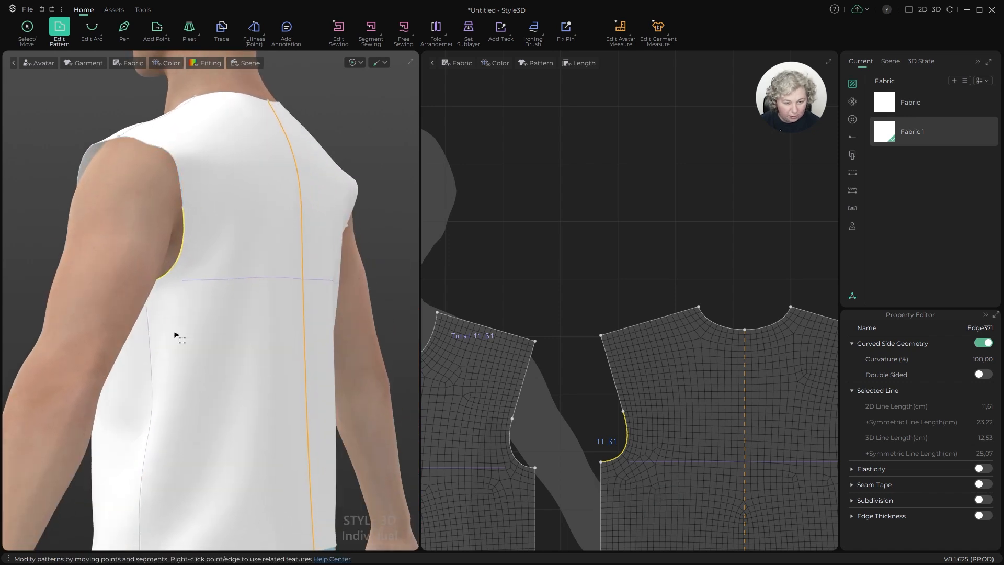
right_click_drag(175, 335, 224, 307)
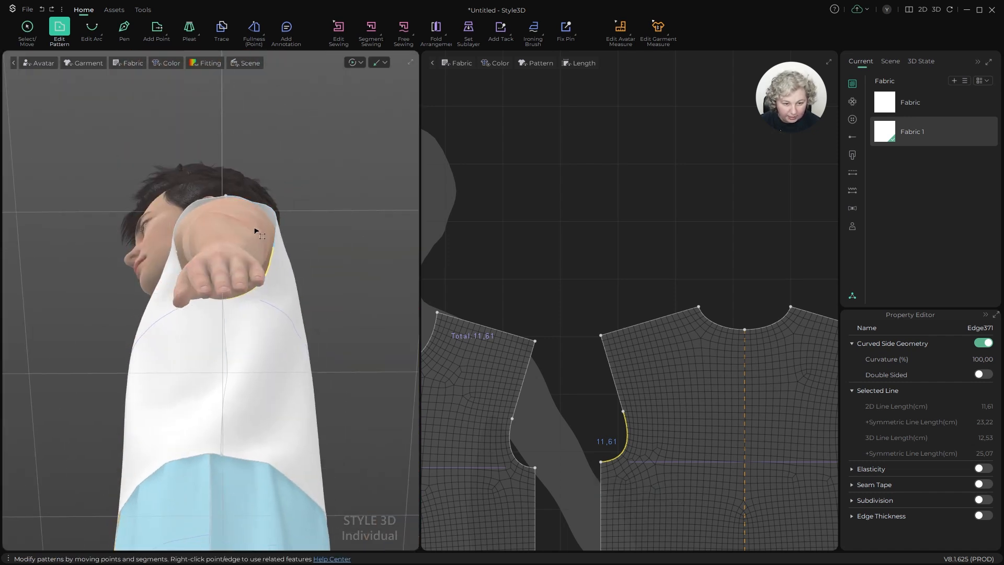
right_click_drag(256, 231, 279, 331)
scroll(779, 307, "down", 3)
middle_click_drag(648, 325, 674, 321)
key("z")
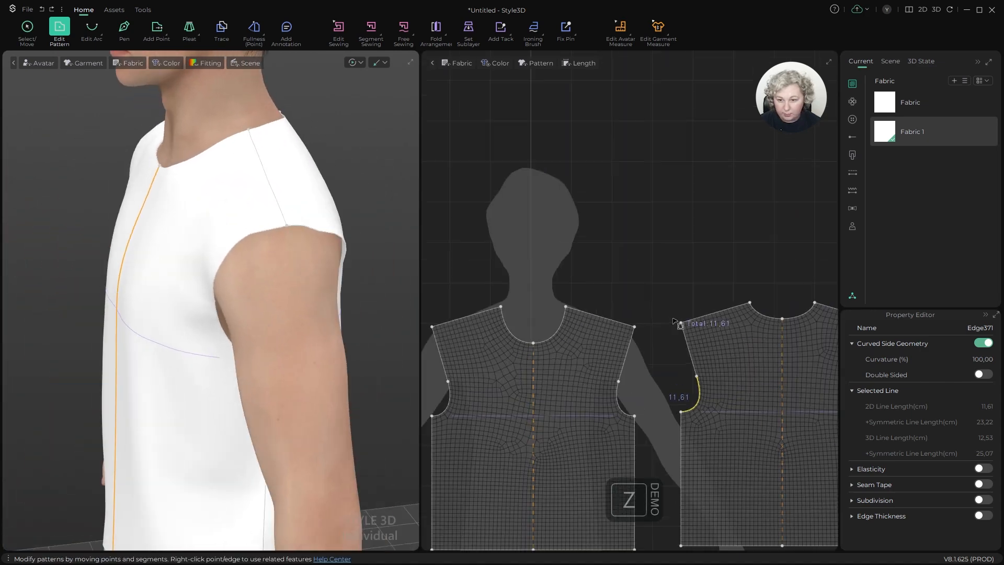
Step: Run the simulation with the shoulder seam in close view to check how front and back armholes join at the shoulder
scroll(673, 320, "up", 5)
left_click(668, 328)
scroll(301, 251, "down", 4)
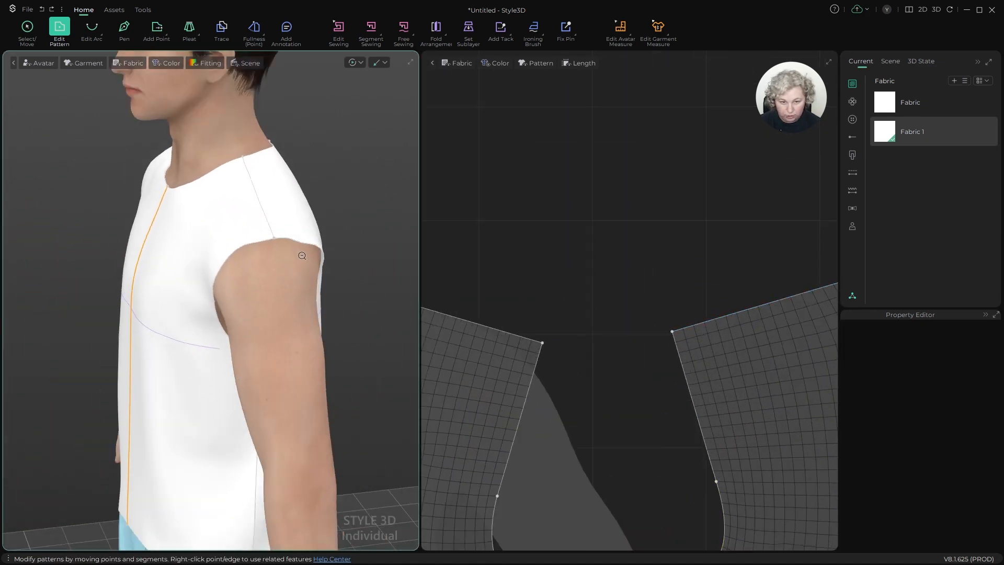
right_click_drag(301, 250, 321, 212, "alt")
scroll(335, 345, "up", 5)
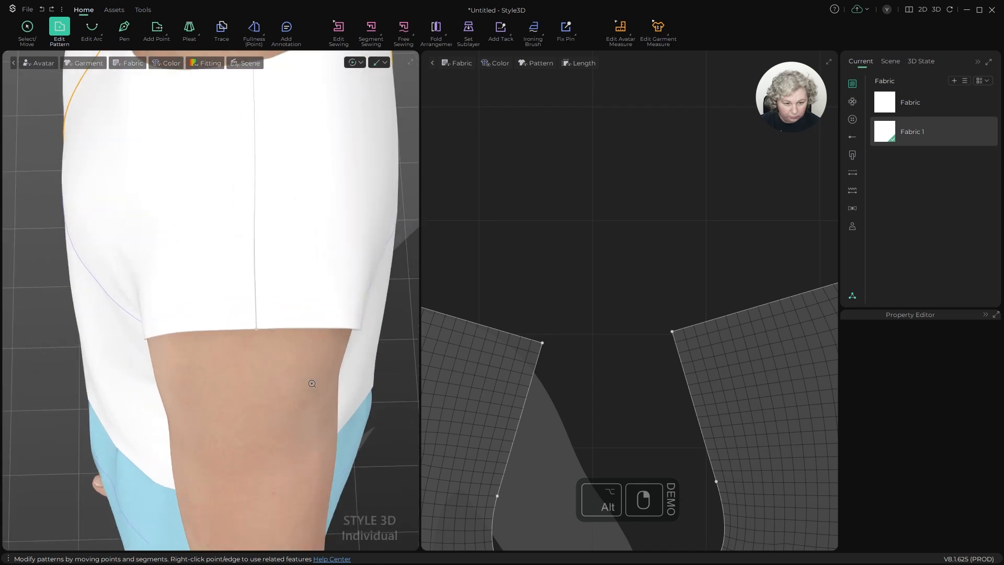
key("space")
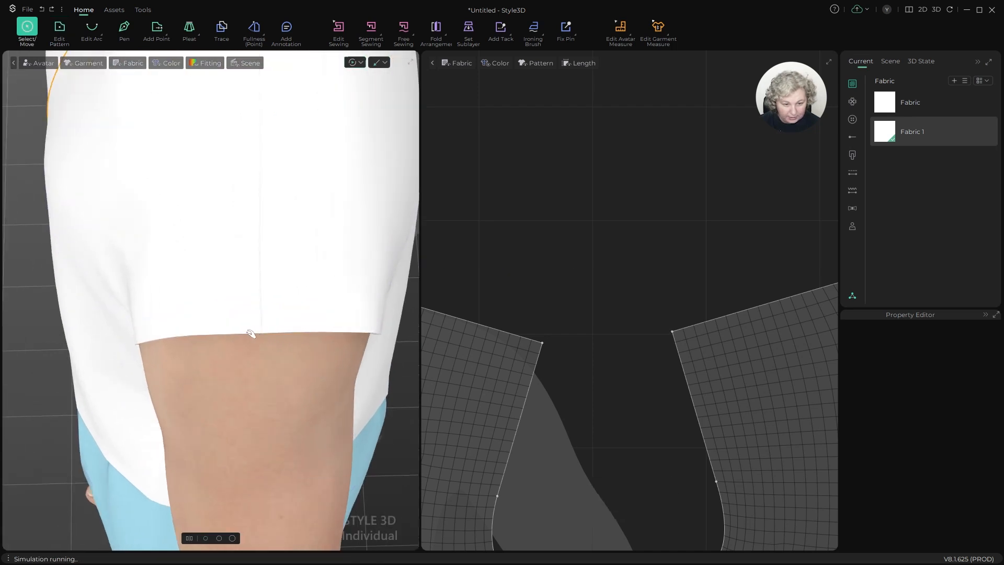
Step: Try moving the back armhole's middle point horizontally inward to see its effect on the shoulder angle, and undo the move
scroll(621, 286, "down", 3)
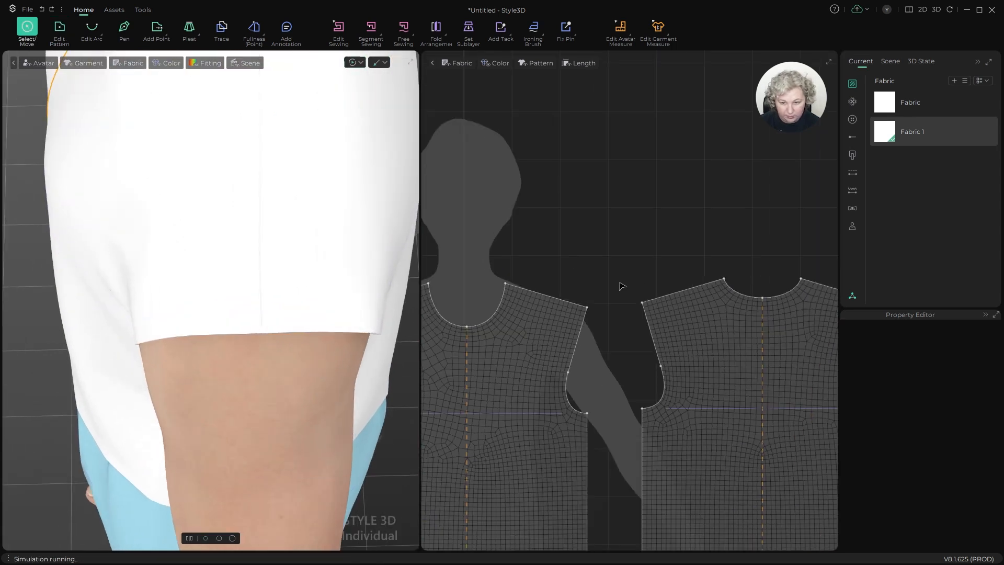
key("z")
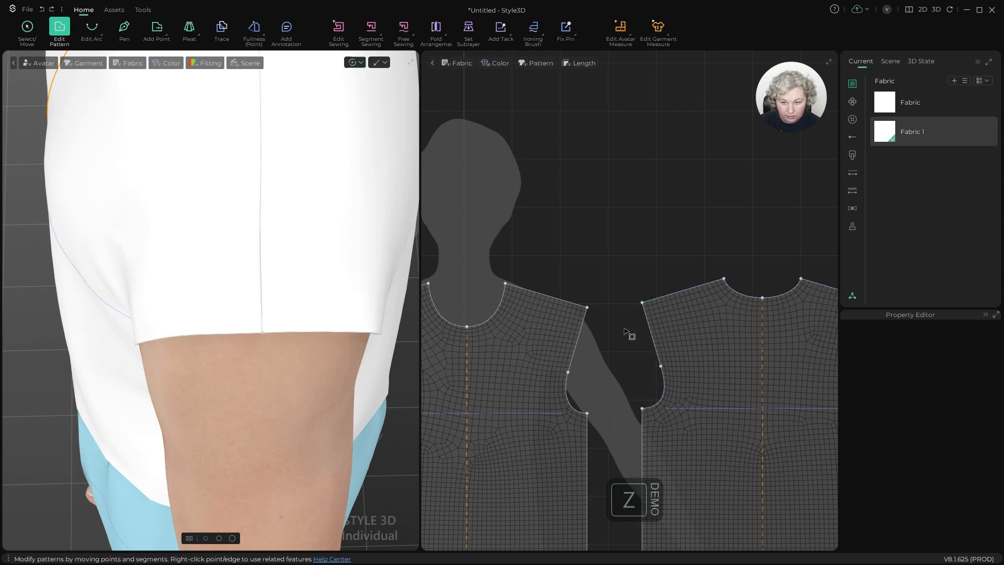
left_click(662, 367)
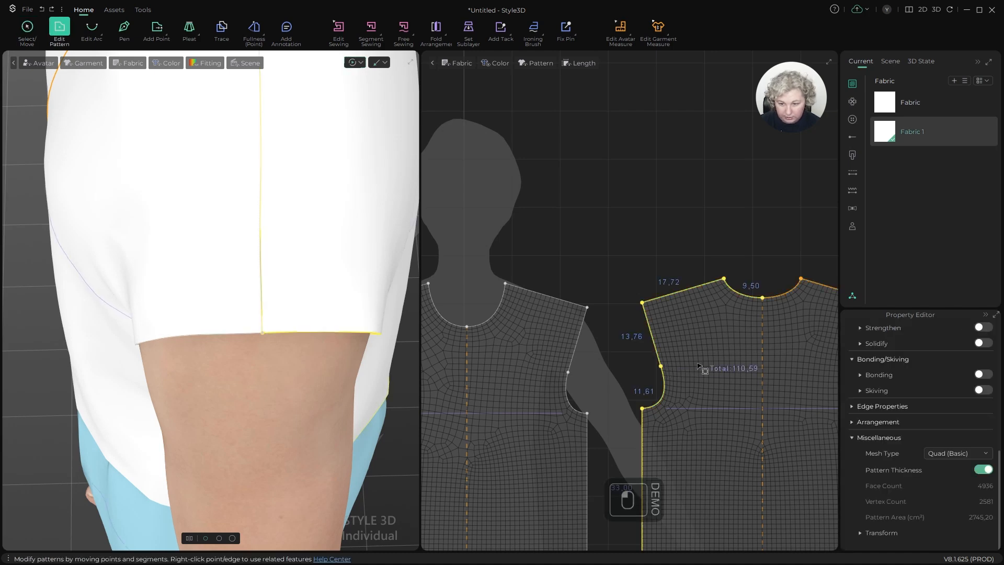
left_click(662, 361)
left_click_drag(661, 367, 683, 366)
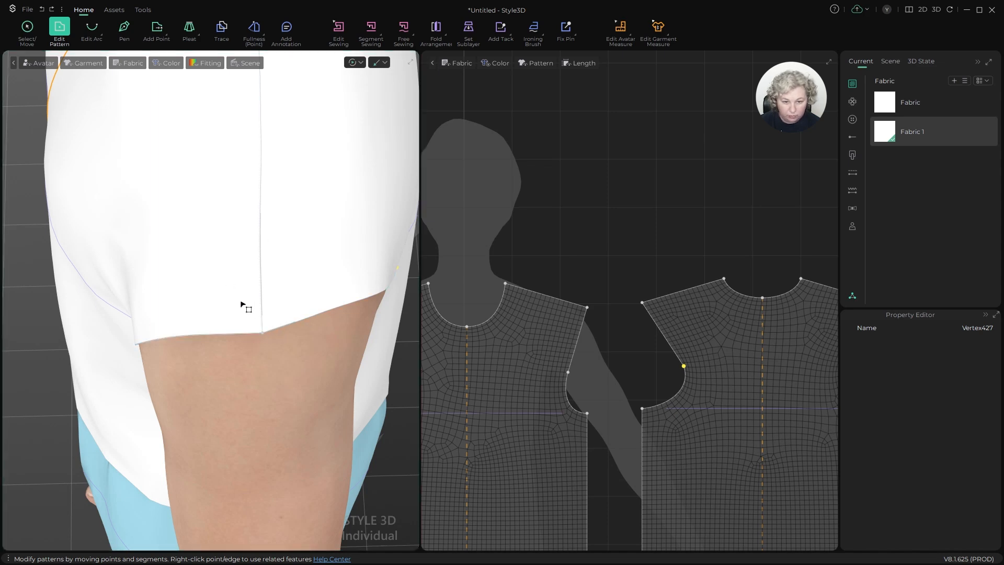
key("ctrl+z")
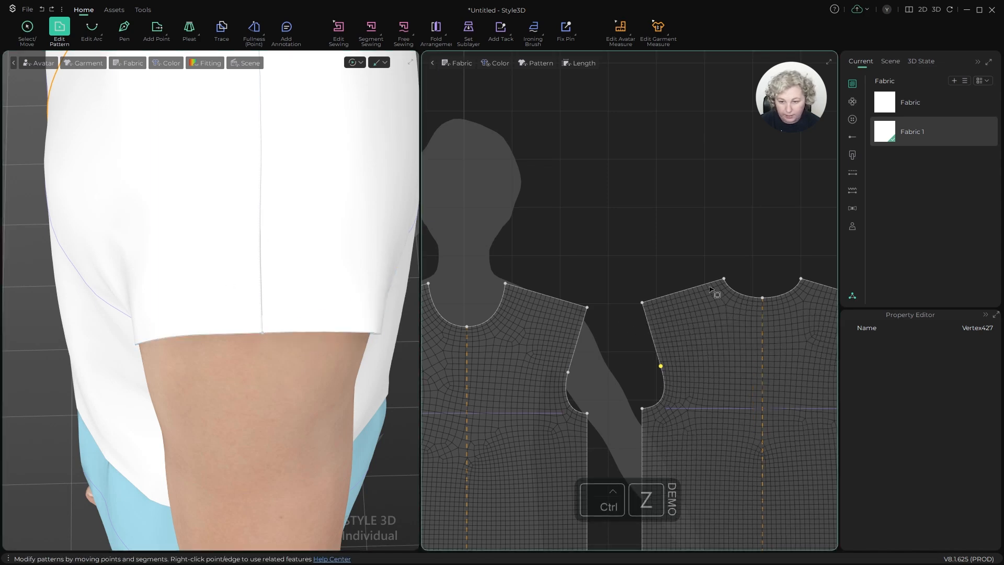
Step: Reshape the front neckline by moving its curve handle below the shoulder point so the curve meets the shoulder edge more squarely
scroll(657, 269, "up", 5)
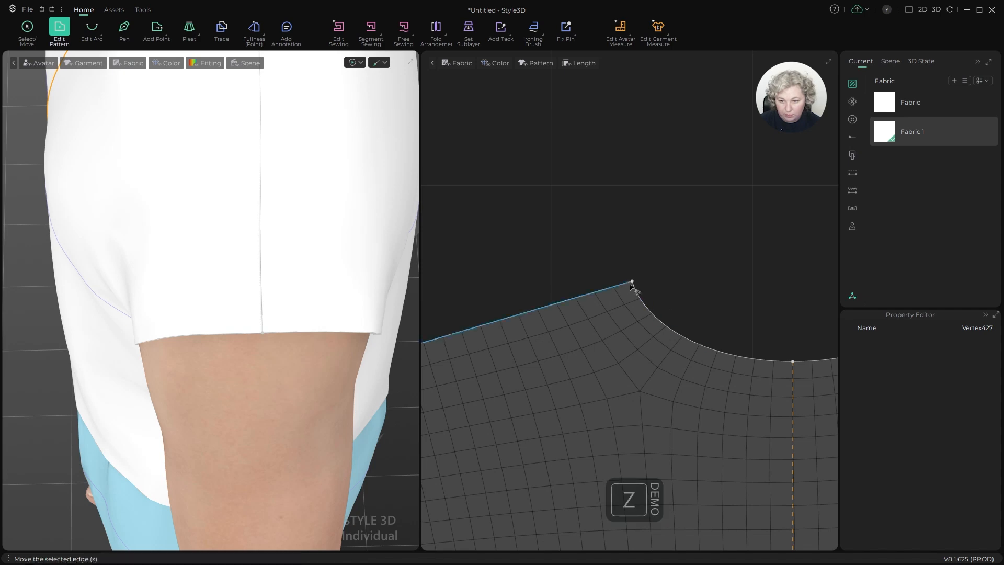
scroll(648, 302, "down", 4)
scroll(678, 303, "down", 3)
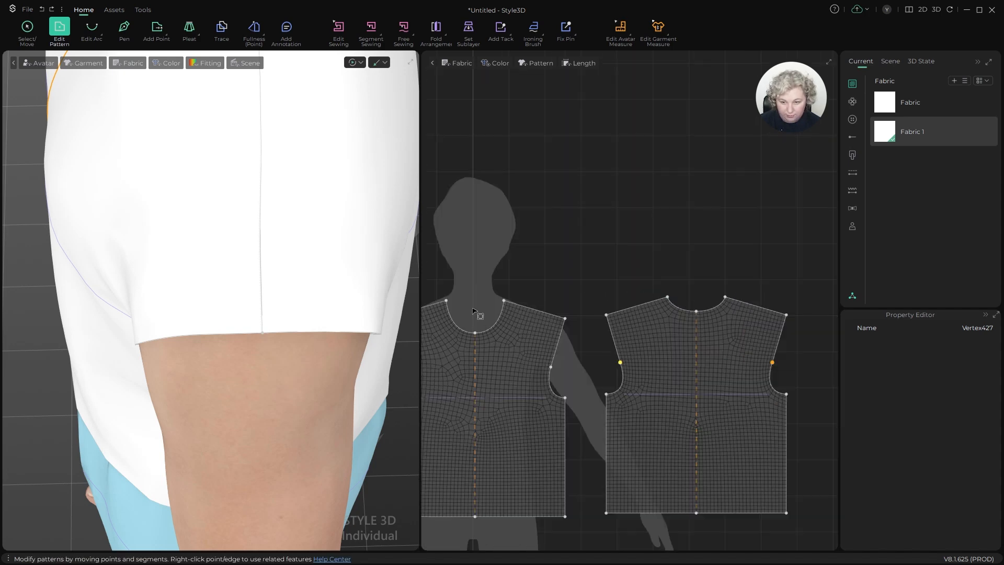
scroll(503, 301, "up", 5)
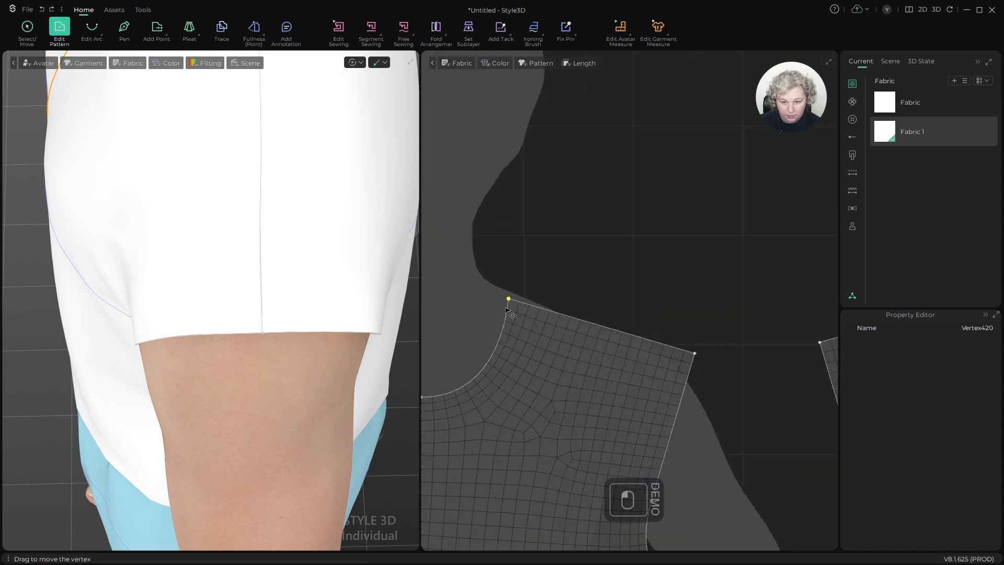
scroll(507, 311, "down", 2)
scroll(550, 261, "up", 3)
key("c")
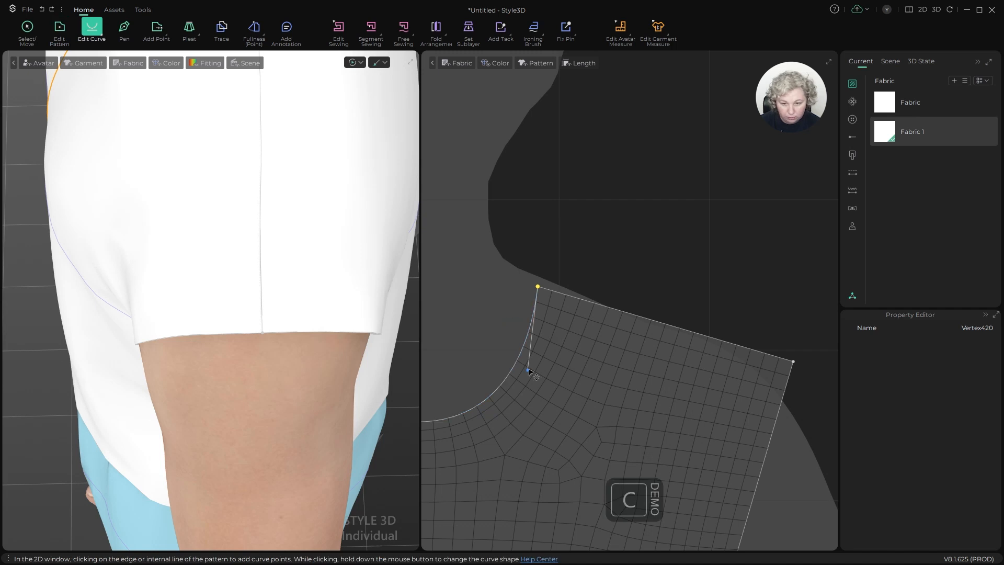
left_click_drag(528, 370, 517, 371)
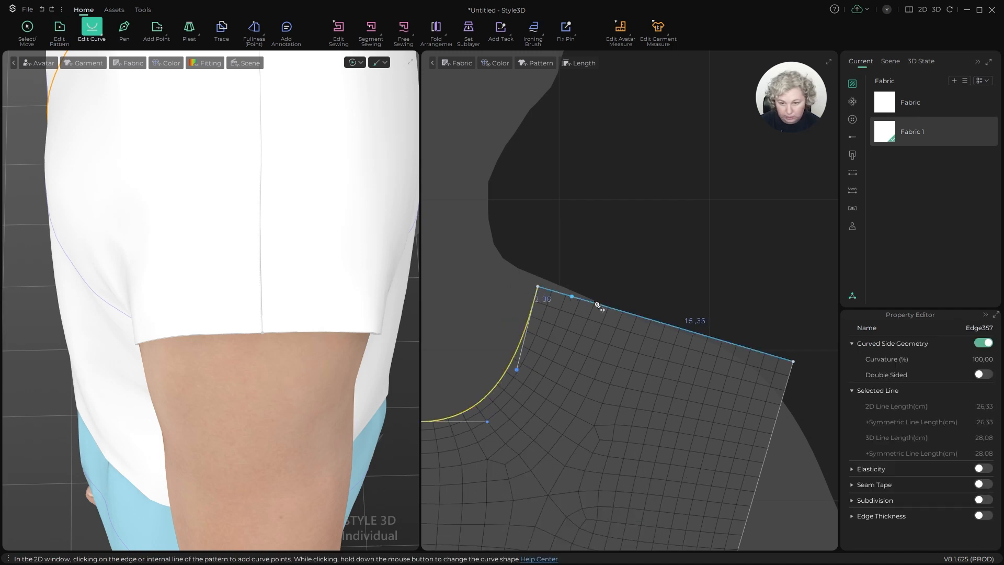
left_click_drag(517, 371, 516, 370)
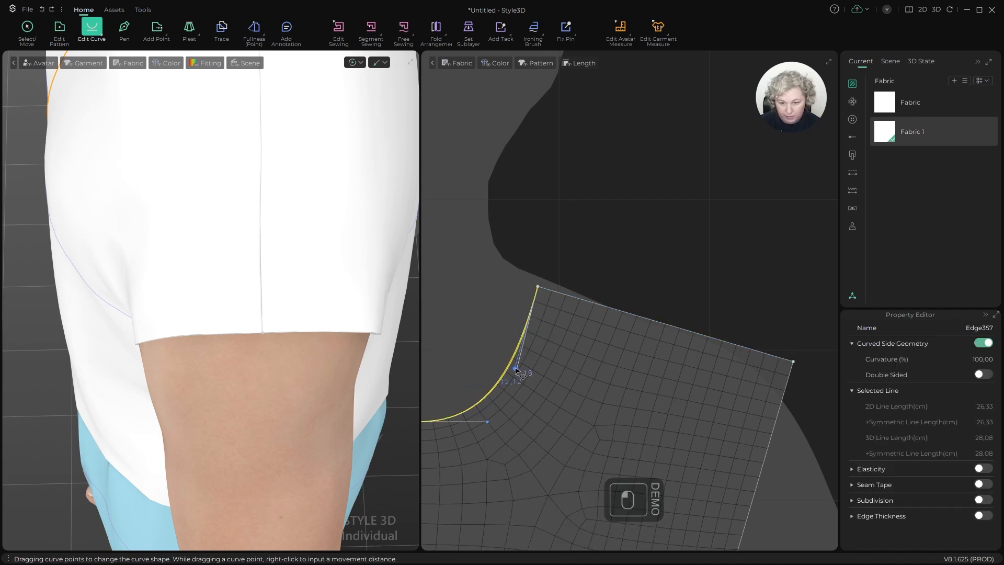
scroll(577, 295, "down", 4)
double_click(635, 263)
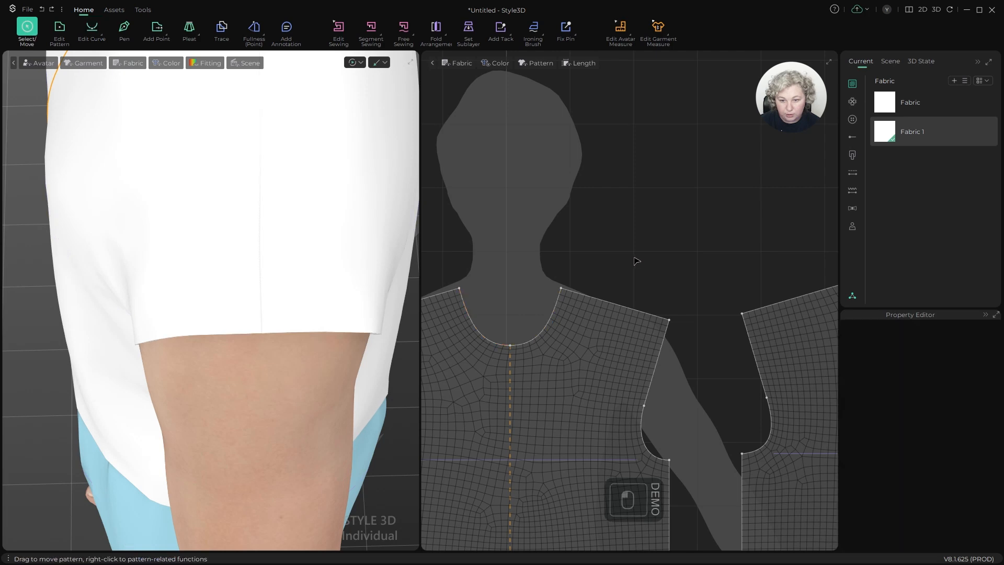
Step: Simulate the top briefly with the neckline and shoulder seen from above, and stop the simulation
scroll(318, 338, "down", 6)
left_click_drag(318, 338, 290, 249, "alt")
scroll(290, 249, "up", 5)
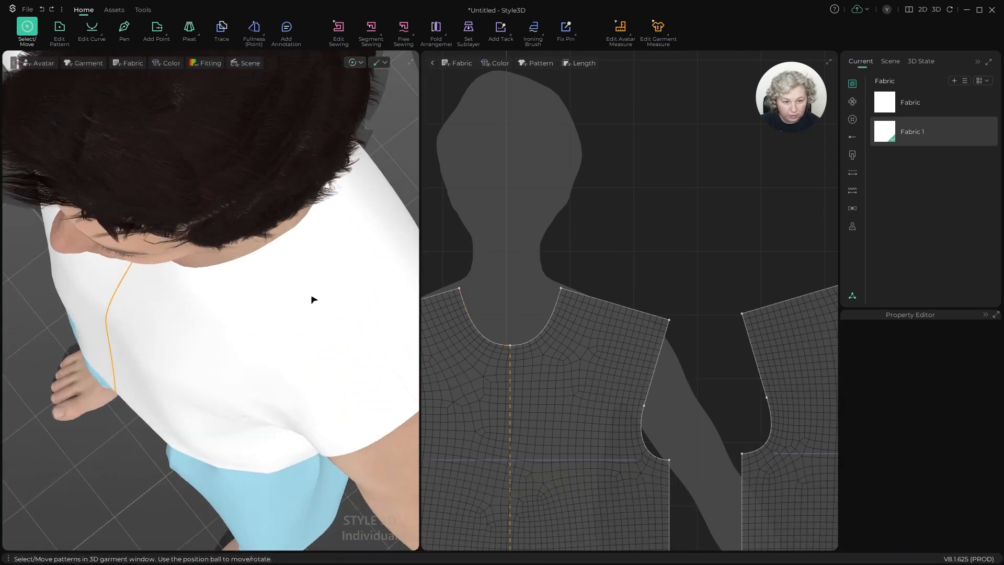
key("space")
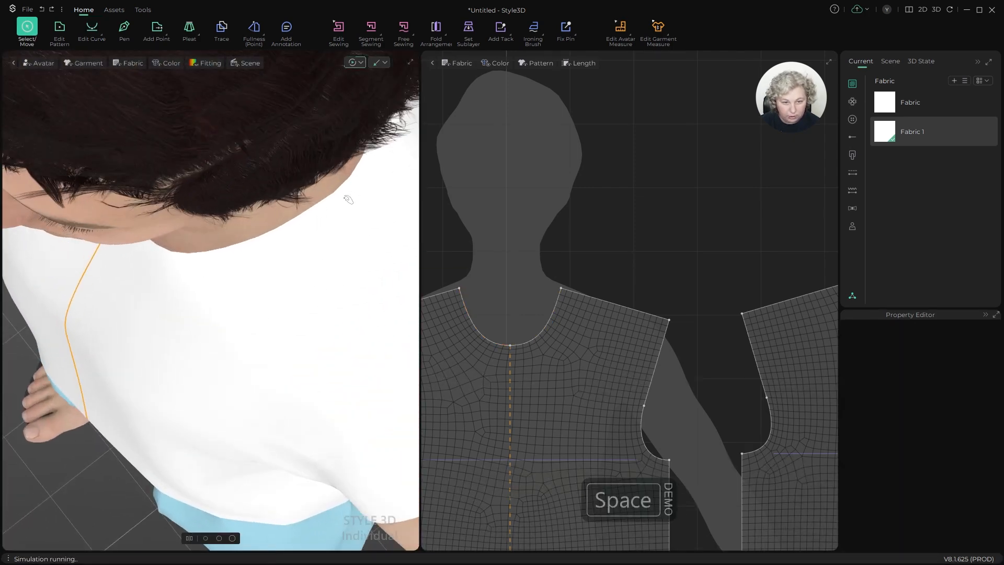
key("space")
Step: Examine both pattern pieces, the neckline, and the armhole and side seam on the avatar from the side
scroll(607, 266, "down", 5)
scroll(304, 292, "down", 4)
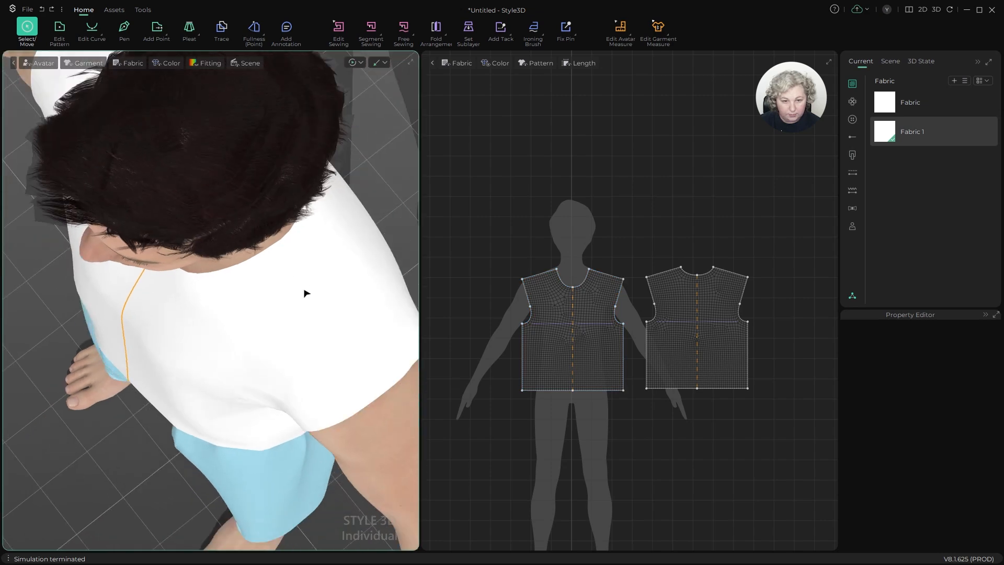
left_click_drag(305, 291, 354, 289, "alt")
scroll(233, 461, "down", 3)
scroll(232, 461, "down", 3)
left_click_drag(262, 386, 149, 288, "alt")
scroll(246, 154, "up", 5)
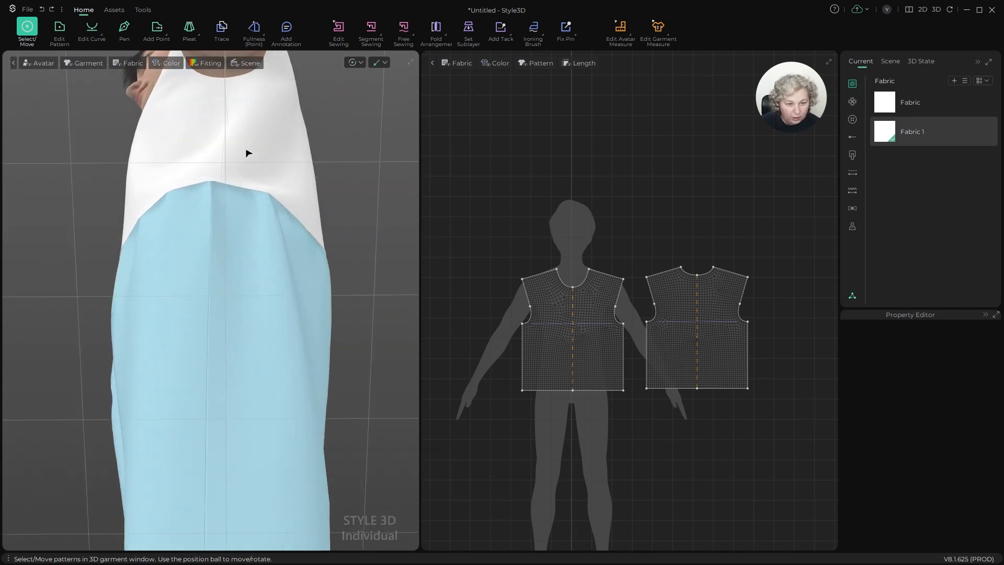
middle_click_drag(246, 152, 198, 382, "alt")
scroll(253, 299, "up", 4)
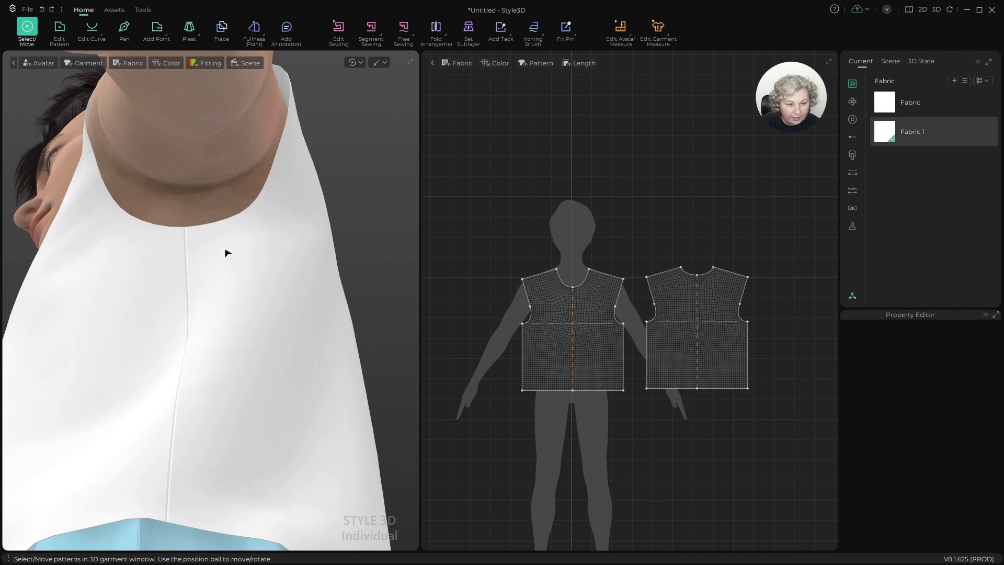
Step: Move the back piece's side edge 1 cm horizontally outward, widening the back at the side seam
key("z")
scroll(664, 351, "up", 6)
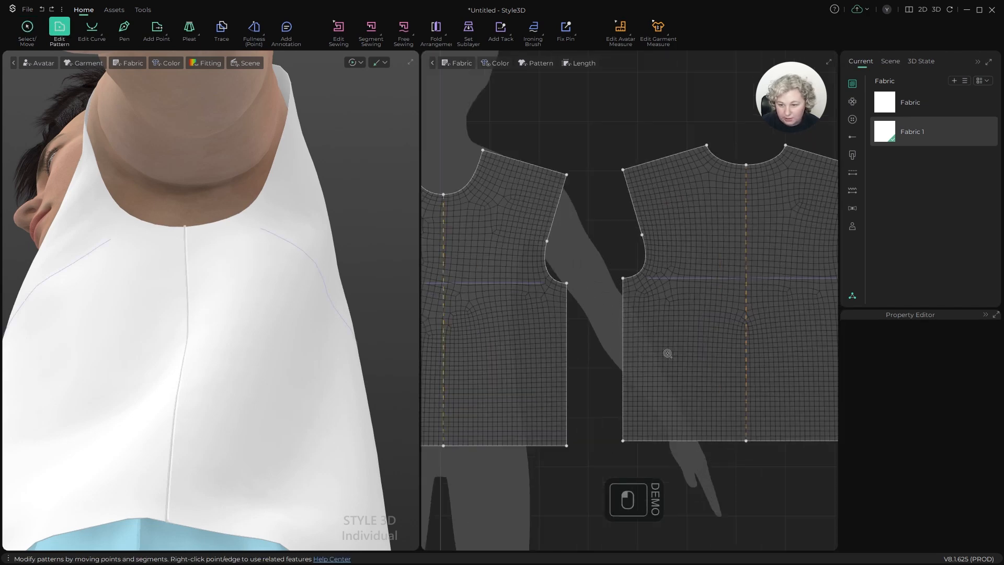
left_click_drag(613, 305, 608, 301)
right_click(608, 301)
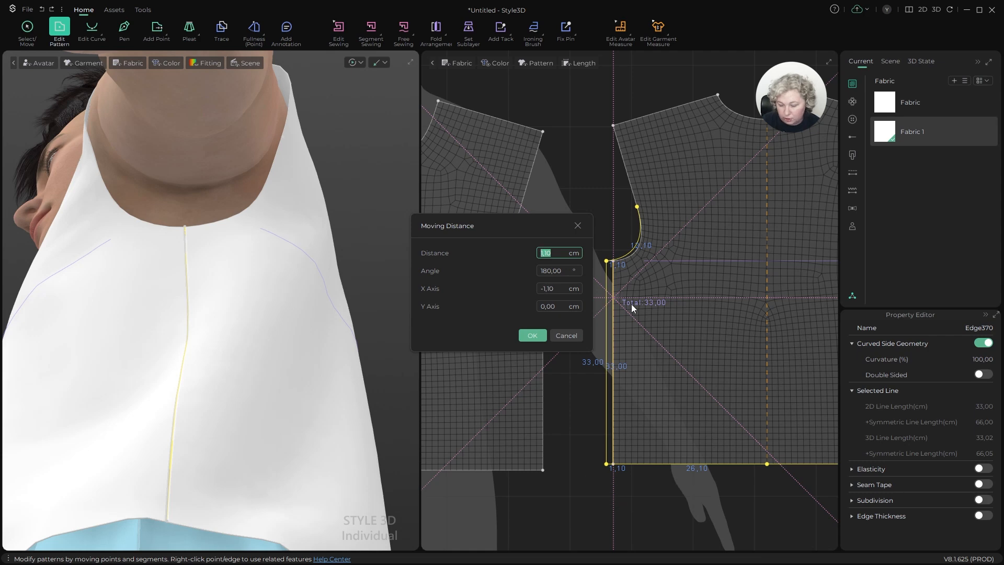
type("1")
left_click(533, 335)
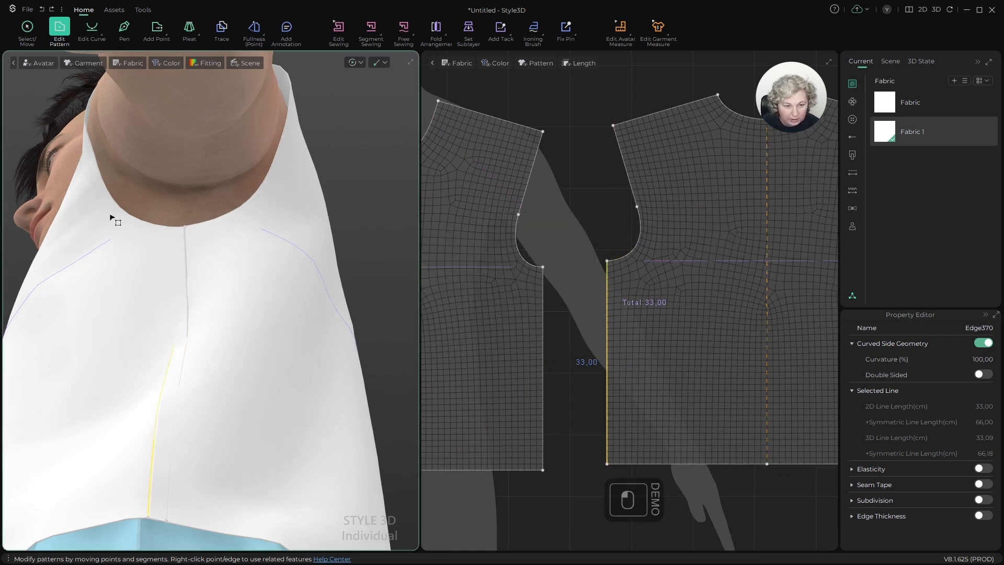
Step: Simulate the top while tugging the back fabric along the side seam, and check the side seam under the arm
key("space")
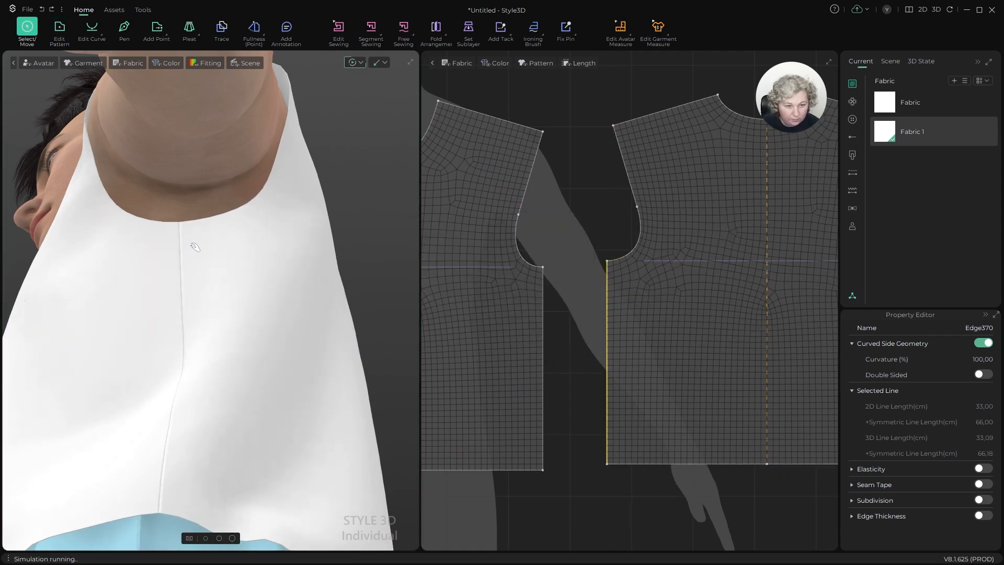
left_click(181, 246)
left_click_drag(173, 473, 164, 484)
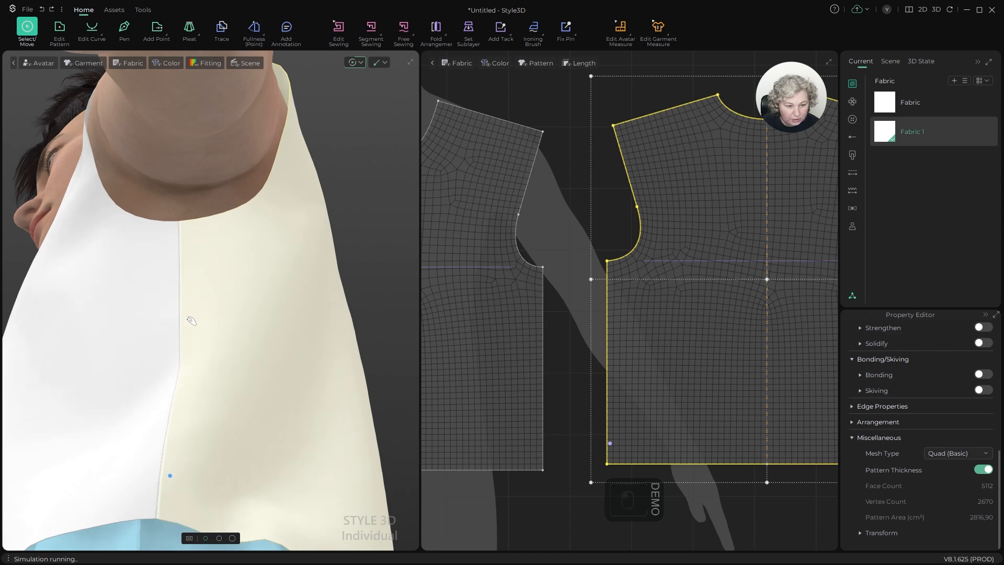
left_click_drag(185, 323, 173, 280)
scroll(200, 279, "down", 4)
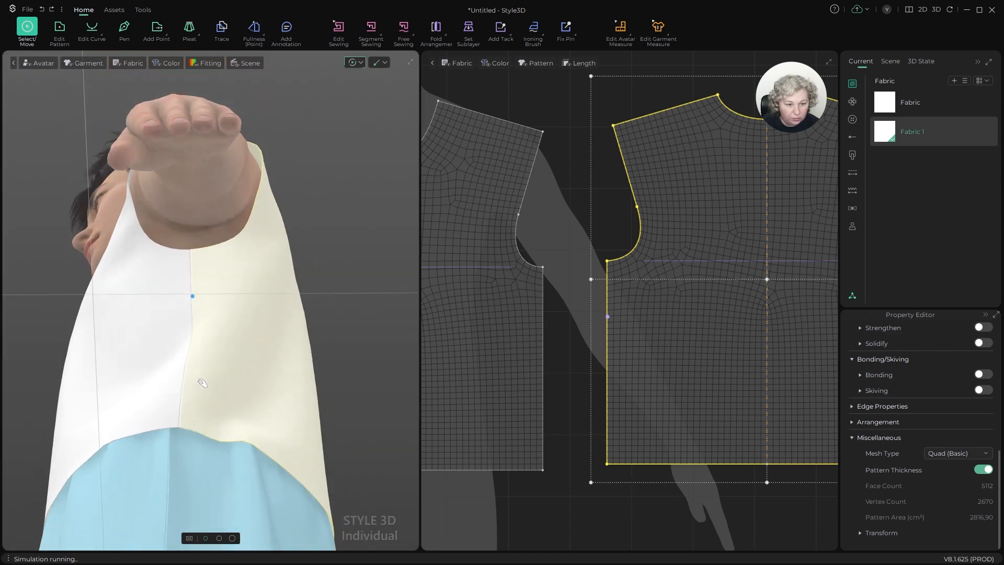
left_click_drag(271, 229, 259, 313, "alt")
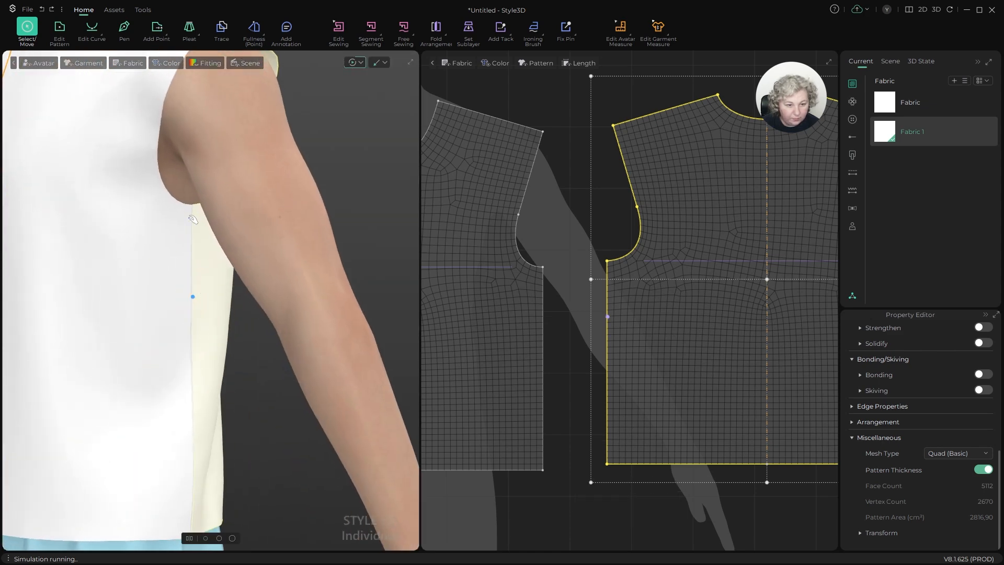
scroll(235, 282, "down", 5)
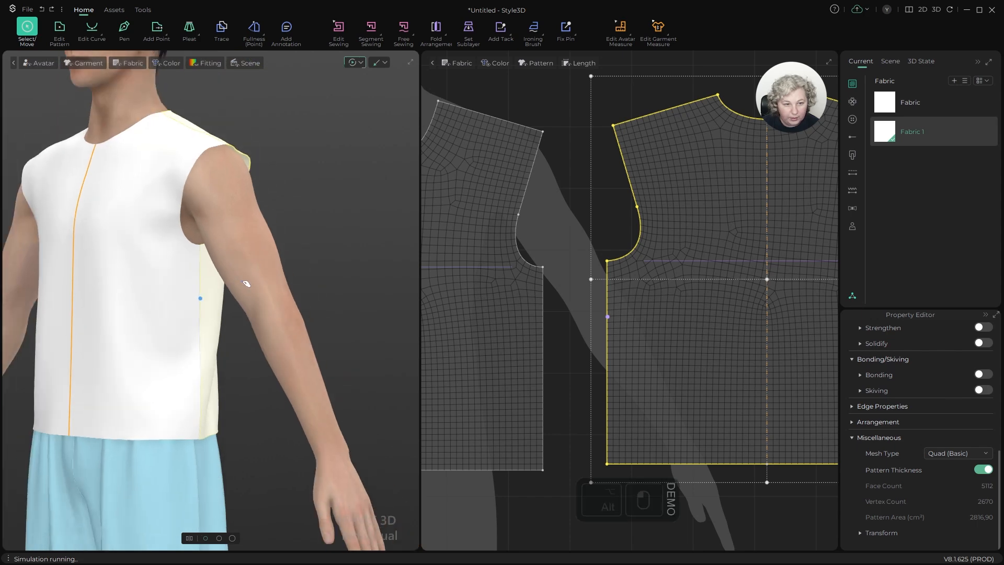
left_click_drag(246, 283, 206, 285, "alt")
scroll(548, 214, "down", 5)
scroll(657, 144, "up", 4)
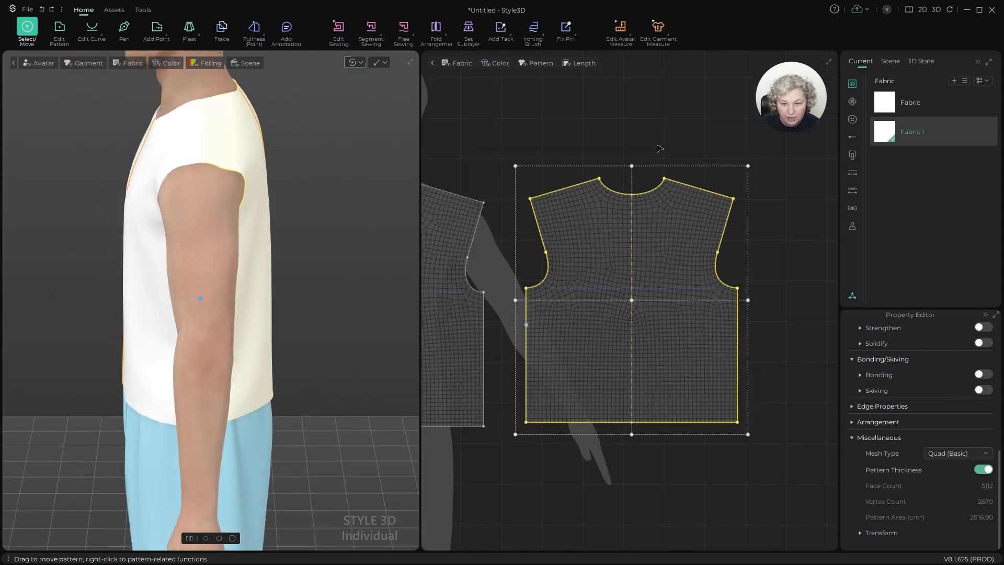
Step: Tug the back piece into place on the avatar during simulation and inspect the shoulder seam from the side
key("z")
left_click_drag(308, 141, 222, 141, "alt")
key("a")
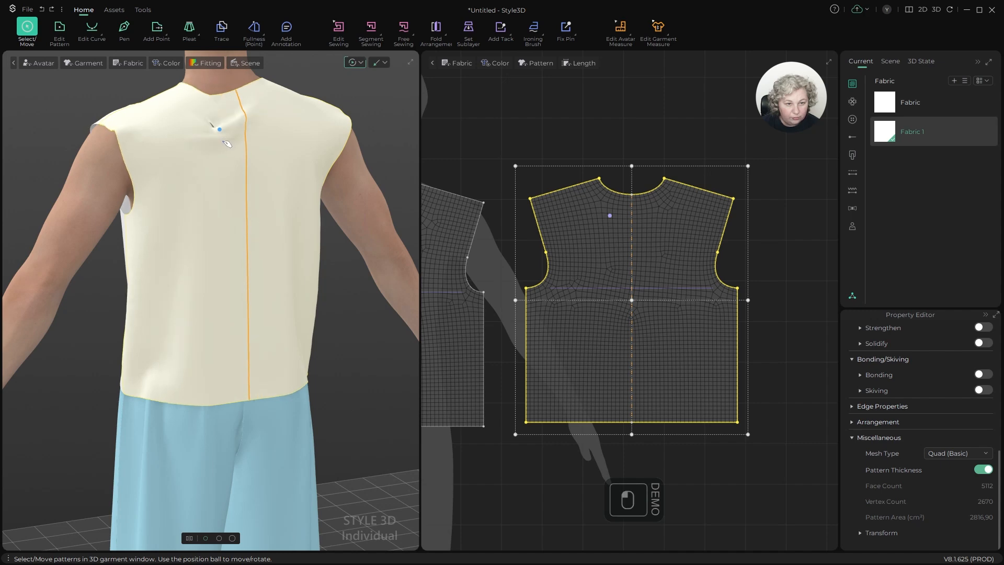
left_click_drag(251, 213, 293, 166, "alt")
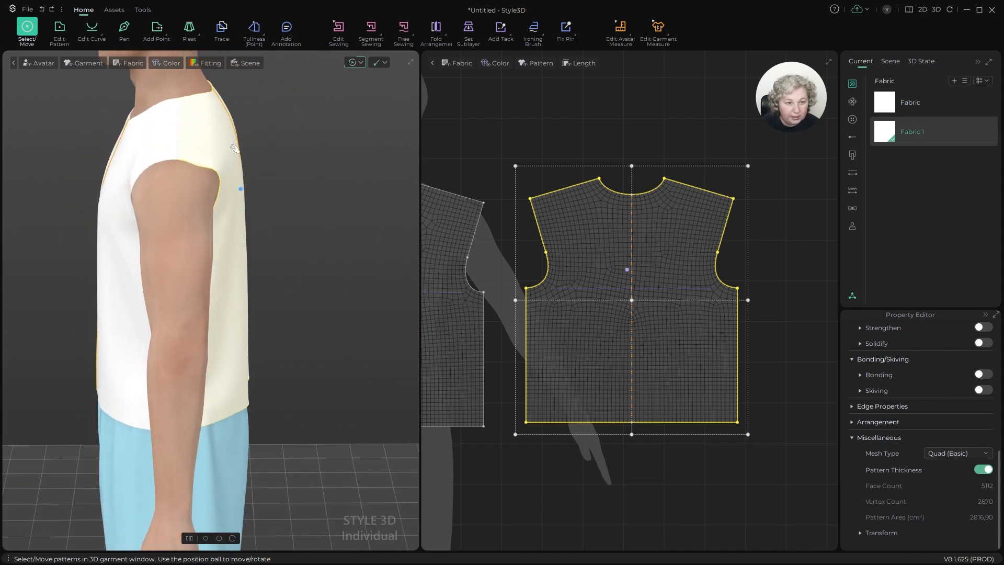
left_click_drag(195, 127, 244, 148, "alt")
middle_click_drag(244, 148, 276, 287)
left_click_drag(276, 287, 271, 270, "alt")
scroll(271, 270, "up", 5)
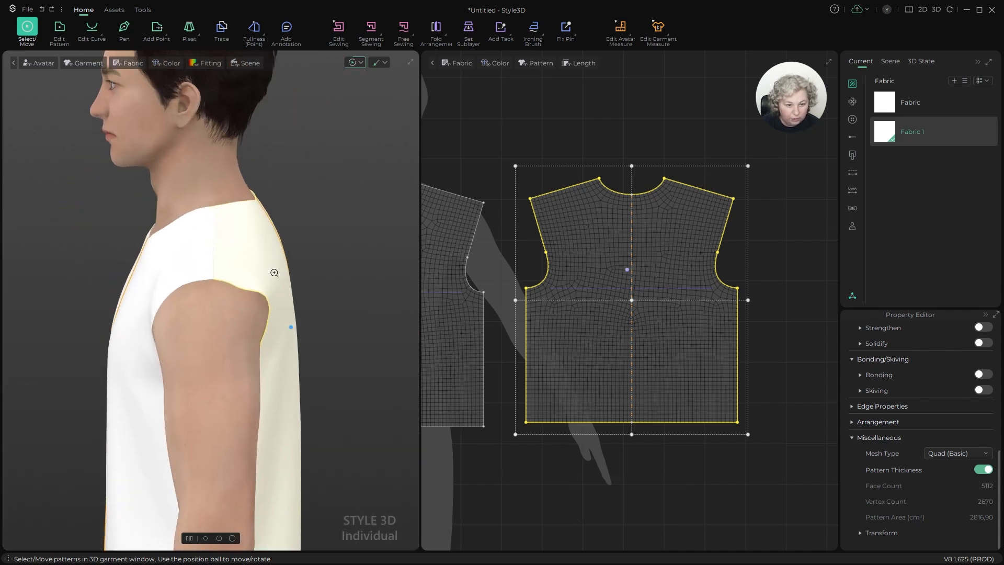
mouse_move(251, 205)
left_mouse_down()
mouse_move(237, 220)
mouse_move(232, 209)
left_mouse_up()
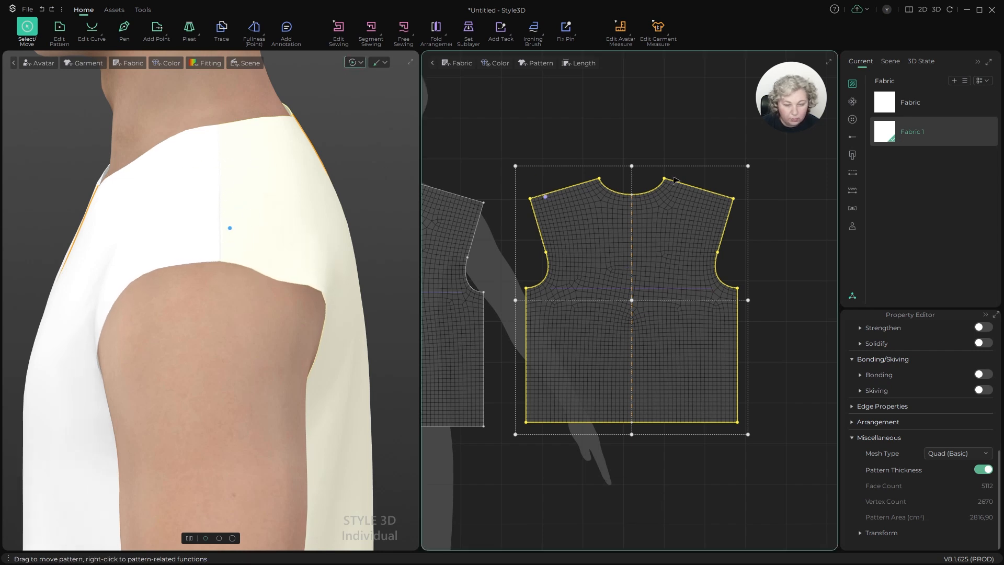
Step: Move the back neckline, both shoulder edges and both upper armhole edges together 2 cm straight up
key("z")
left_click(507, 168)
left_click_drag(789, 230, 786, 229)
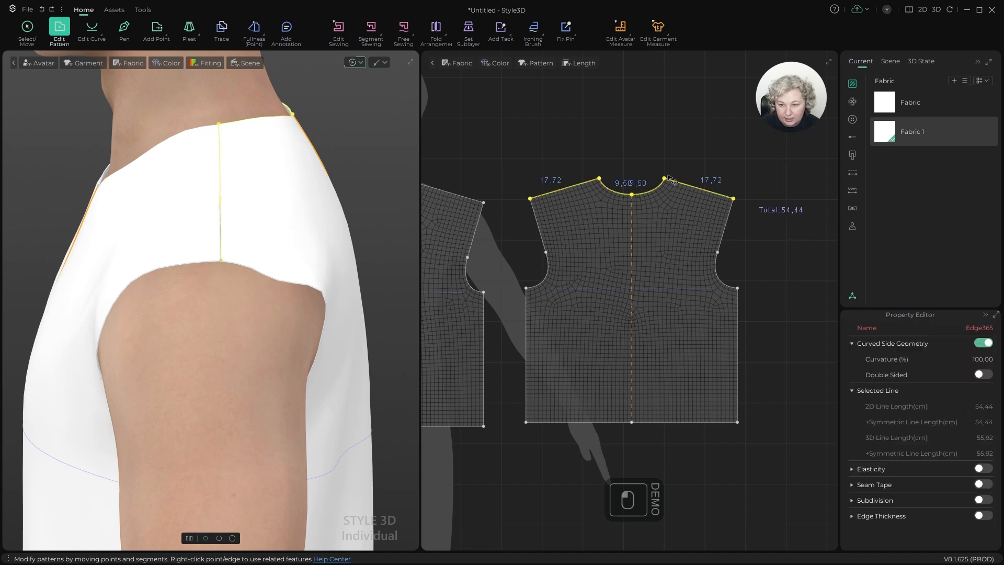
scroll(606, 167, "up", 2)
left_click_drag(492, 146, 820, 294)
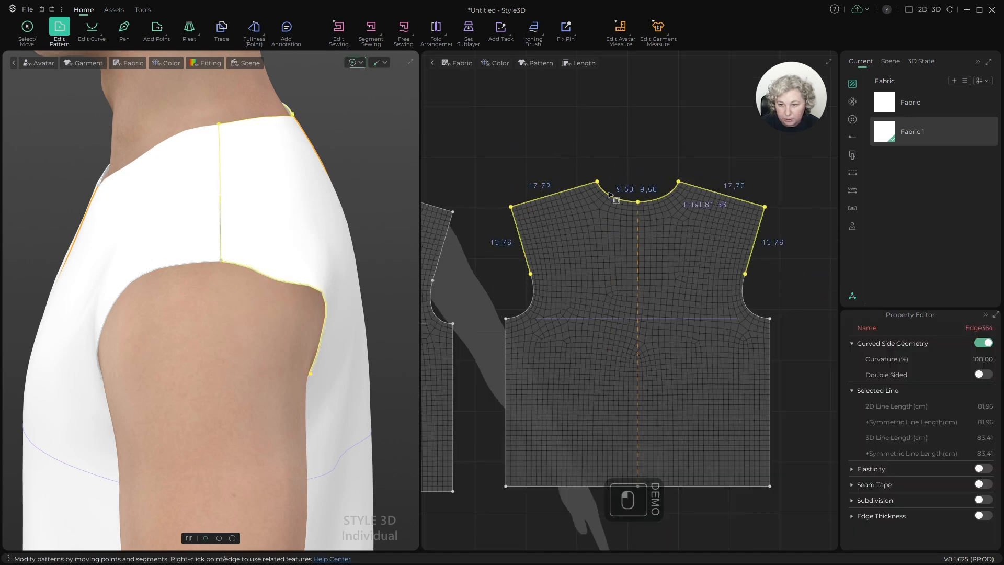
scroll(592, 195, "up", 2)
left_click_drag(571, 189, 569, 181, "shift")
type("2")
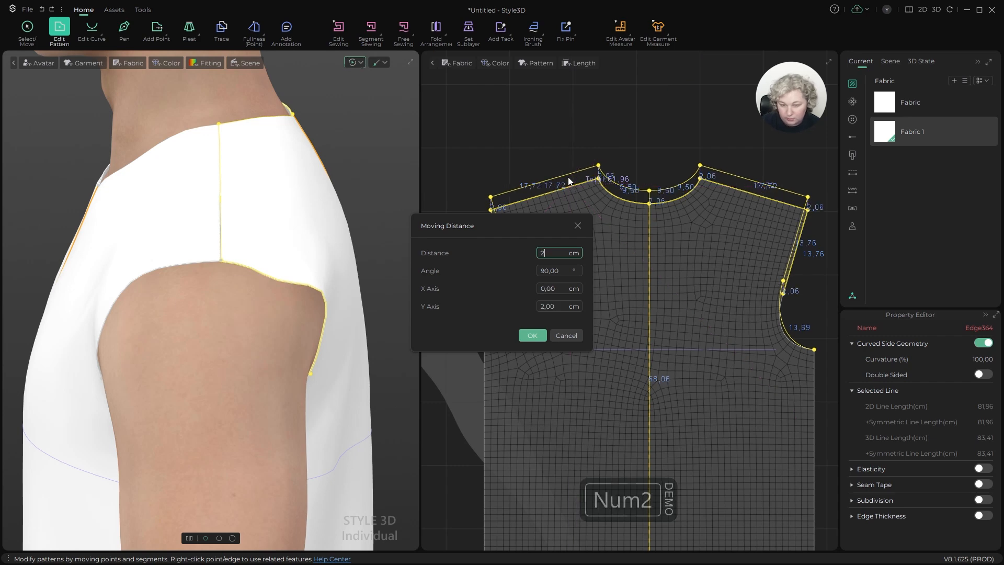
left_click(538, 335)
scroll(539, 337, "down", 3)
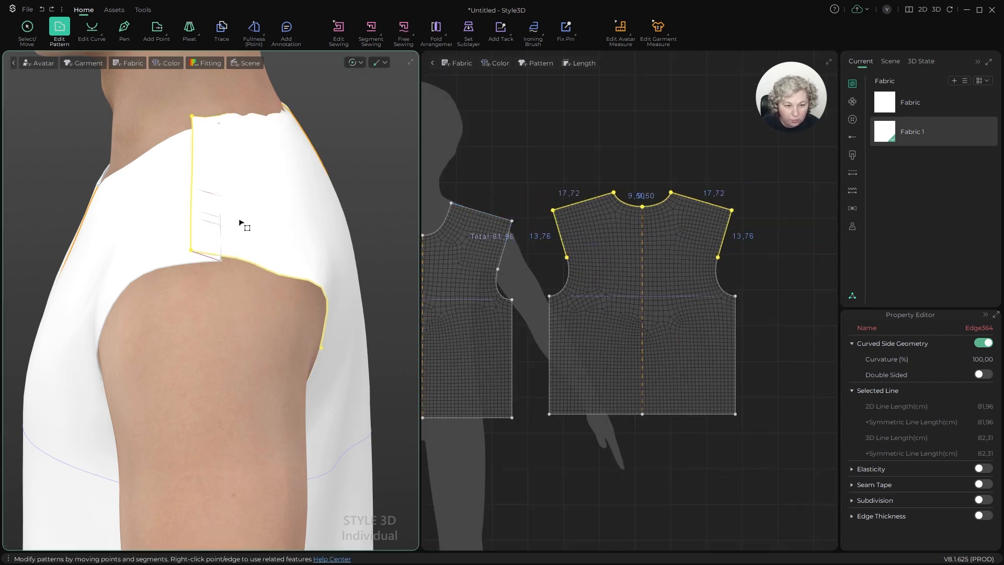
Step: Simulate the top and tug the front fabric near the shoulder and chest and the back below the neckline to settle it
key("space")
left_click(189, 205)
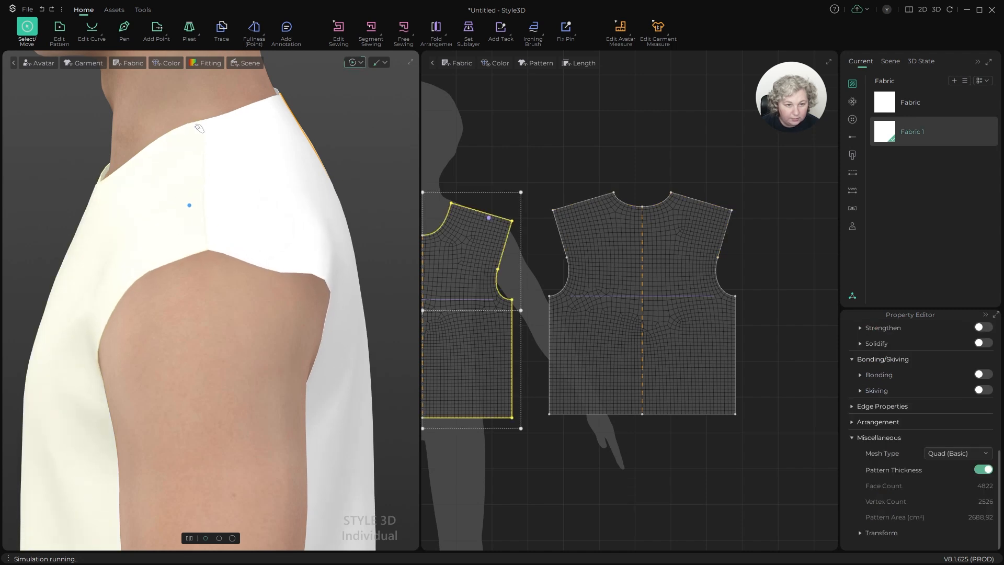
left_click_drag(141, 251, 85, 280)
left_click_drag(88, 221, 58, 233)
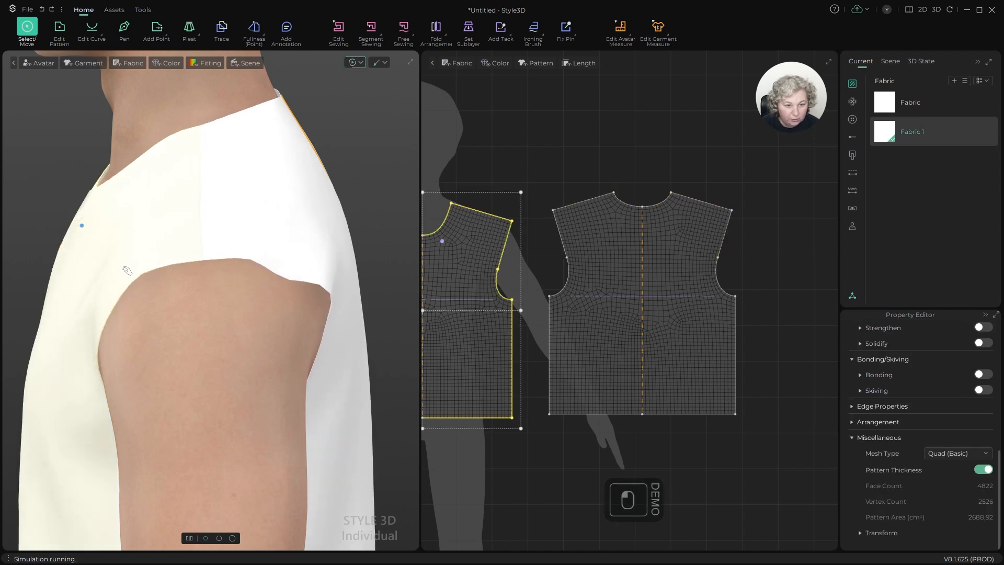
scroll(304, 315, "down", 3)
left_click_drag(305, 316, 268, 349, "alt")
middle_click_drag(269, 350, 307, 159, "alt")
left_click_drag(263, 343, 244, 129)
scroll(314, 366, "down", 3)
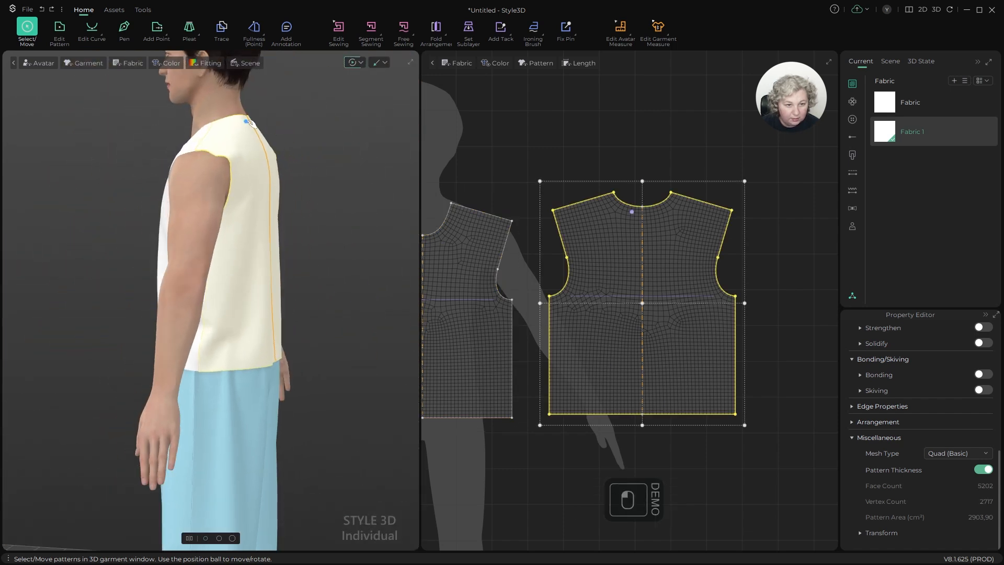
Step: Examine the neckline and shoulder seam from the front and side, and tug the fabric at the shoulder end near the armhole
left_click(265, 346)
left_click_drag(297, 281, 341, 257, "alt")
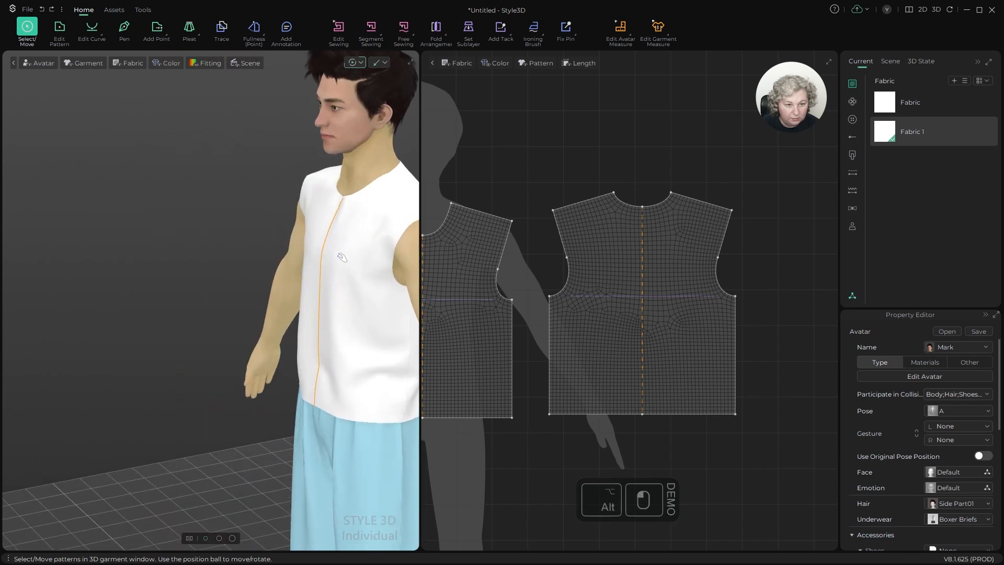
left_click_drag(291, 294, 92, 159, "alt")
right_click_drag(119, 159, 224, 249, "alt")
scroll(223, 249, "up", 3)
scroll(246, 251, "down", 2)
scroll(261, 255, "up", 5)
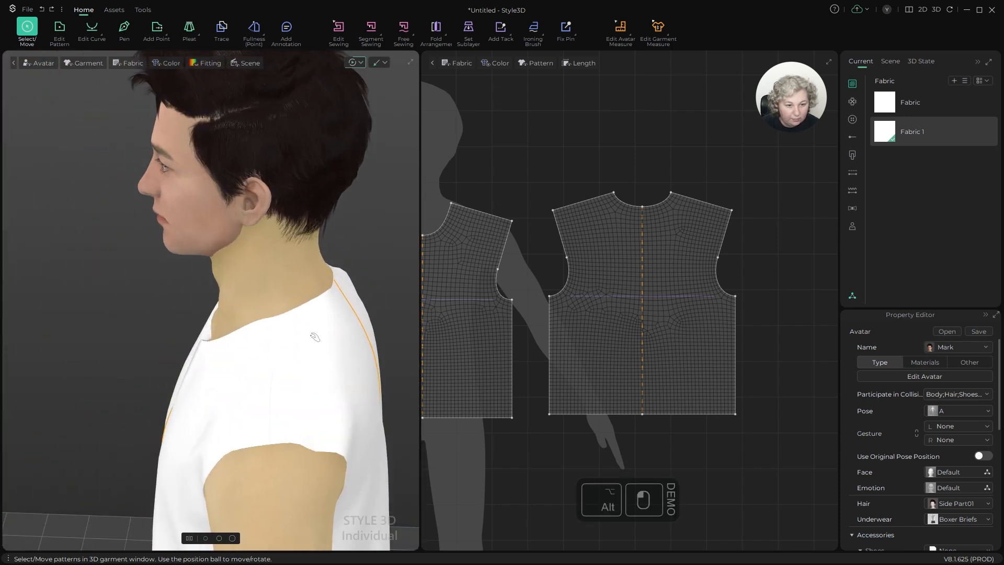
left_click(234, 277)
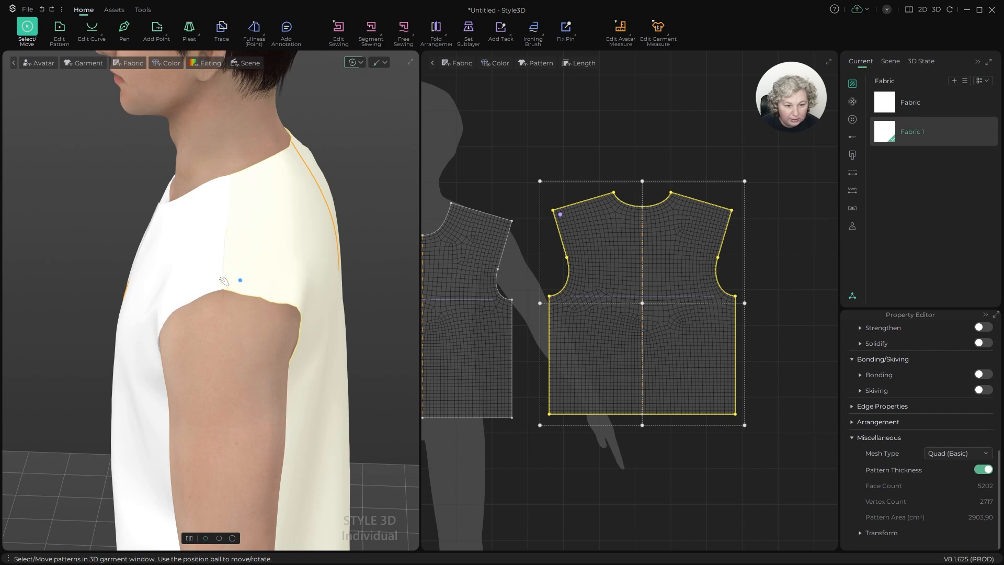
left_click(207, 280)
left_click(223, 273)
left_click(564, 166)
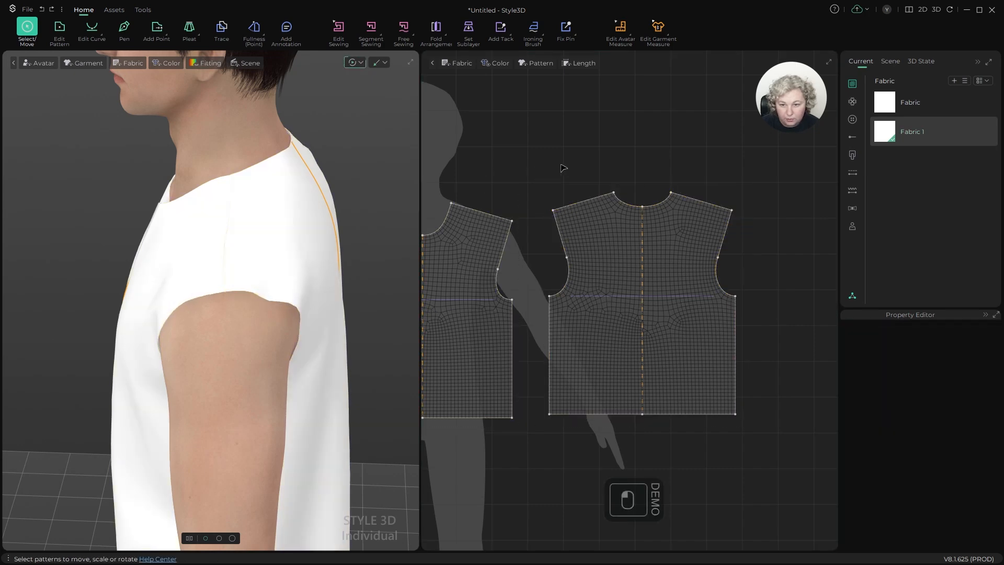
Step: Check the top's front drape and pull the front hem down at both side corners
key("z")
scroll(544, 188, "up", 5)
scroll(251, 229, "down", 5)
left_click_drag(251, 229, 331, 230, "alt")
key("a")
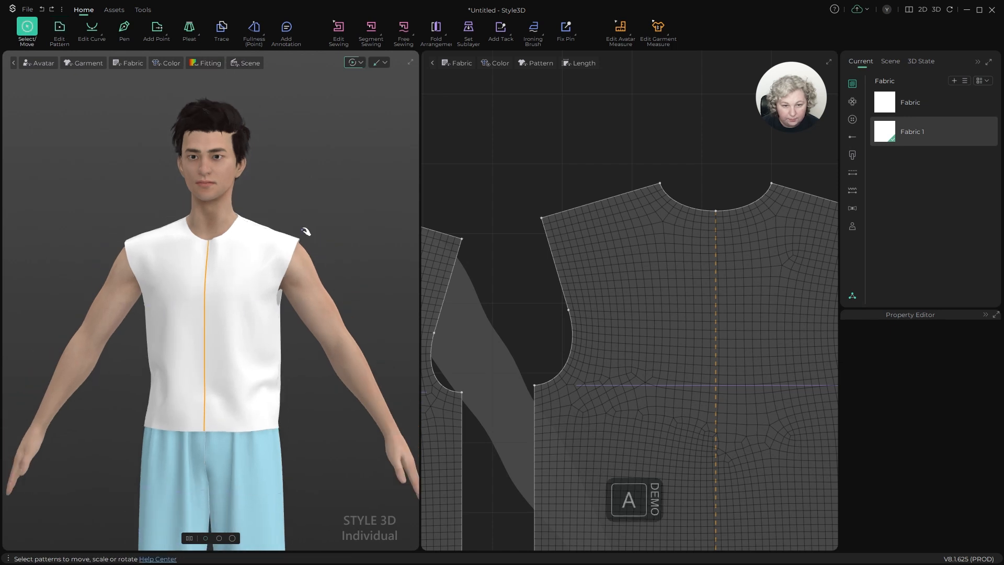
scroll(312, 284, "down", 3)
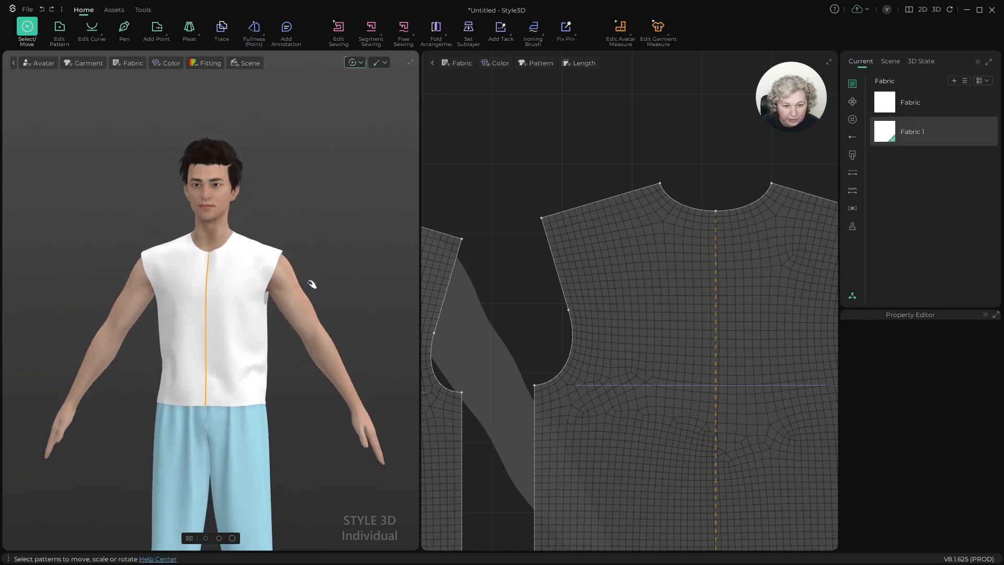
left_click_drag(311, 284, 273, 392, "alt")
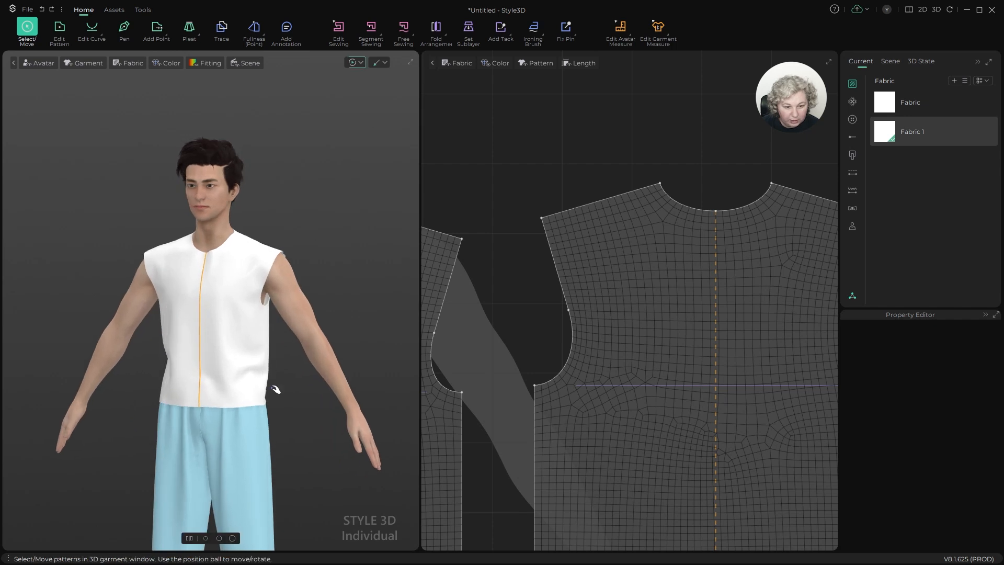
left_click(269, 409)
left_click_drag(165, 401, 163, 410)
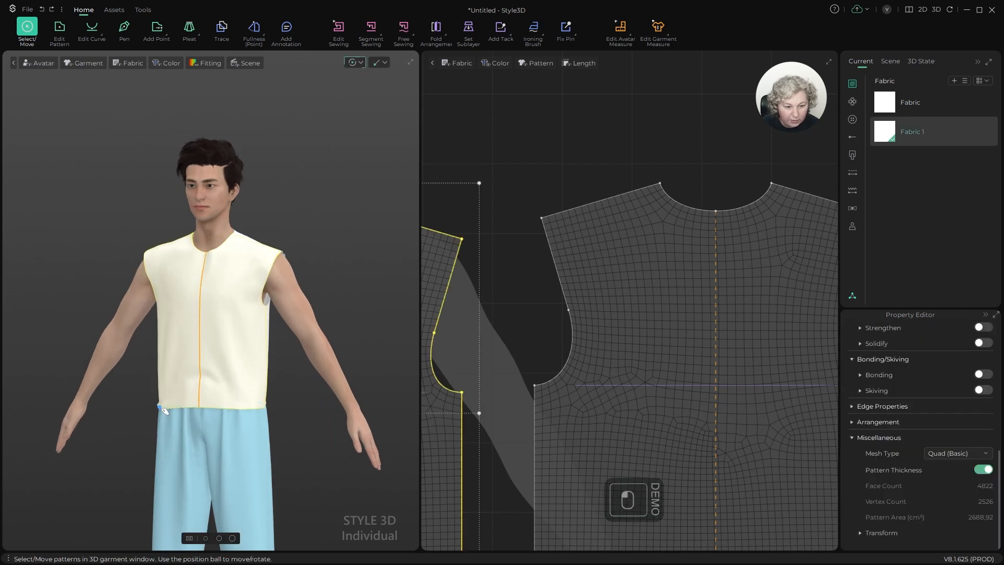
left_click_drag(266, 406, 269, 413)
scroll(276, 315, "down", 2)
scroll(276, 315, "down", 1)
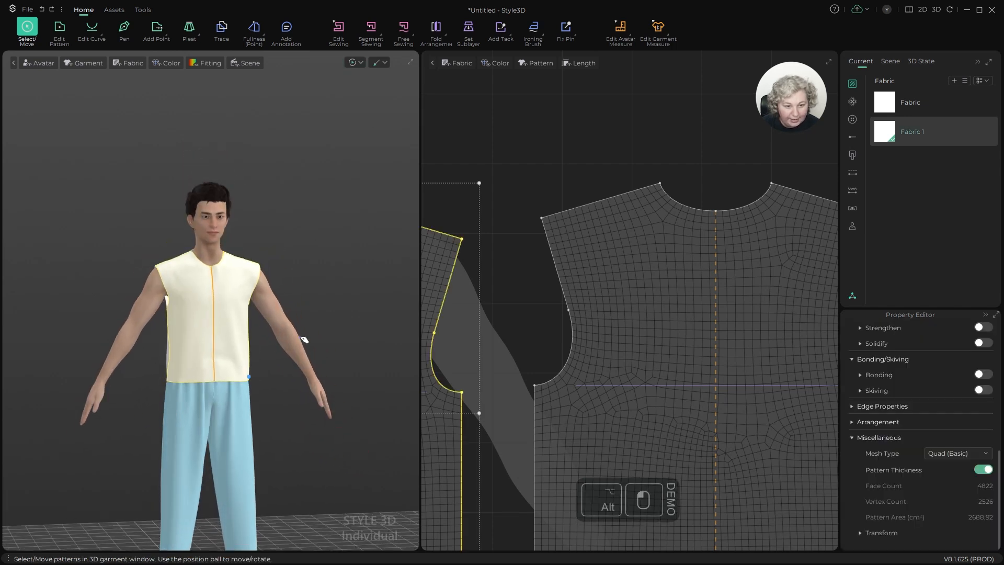
Step: Set the length of the back armhole's straight upper edge to 14 cm with the Start direction
left_click_drag(305, 336, 199, 354, "alt")
scroll(337, 284, "up", 2)
scroll(337, 284, "up", 3)
middle_click_drag(324, 278, 286, 214, "alt")
left_click_drag(287, 213, 219, 214, "alt")
left_click(618, 101)
scroll(537, 228, "up", 4)
key("z")
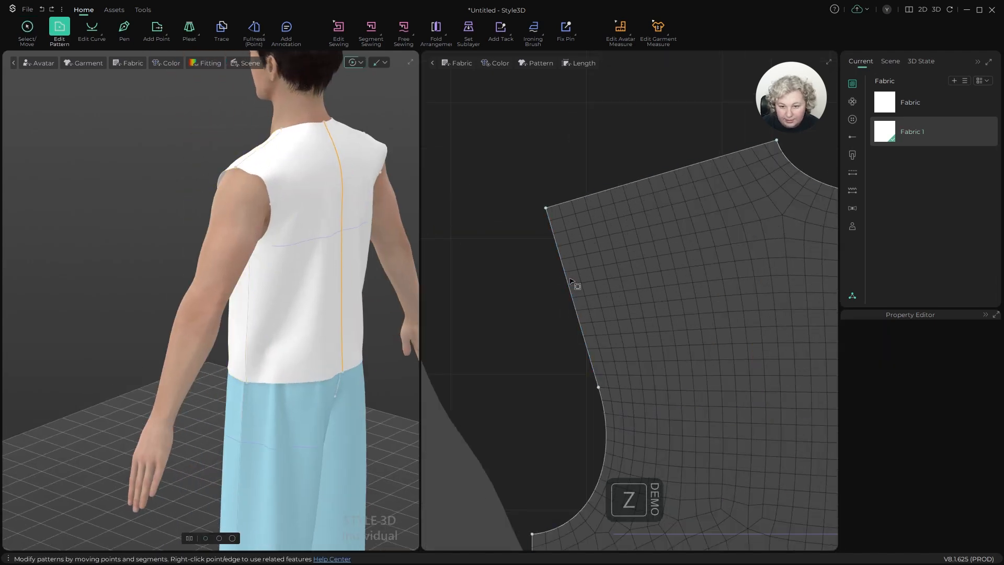
left_click(567, 290)
key("q")
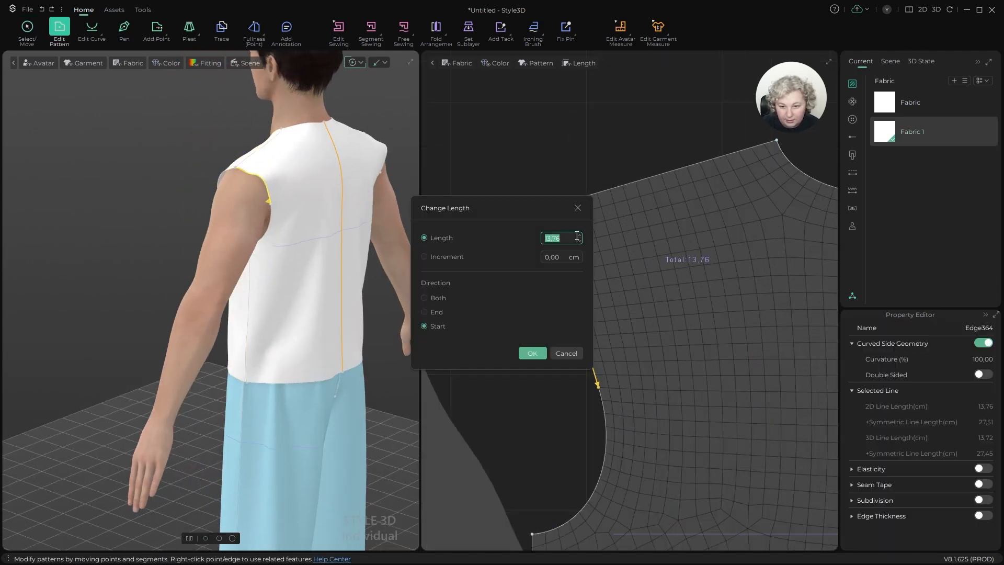
type("14")
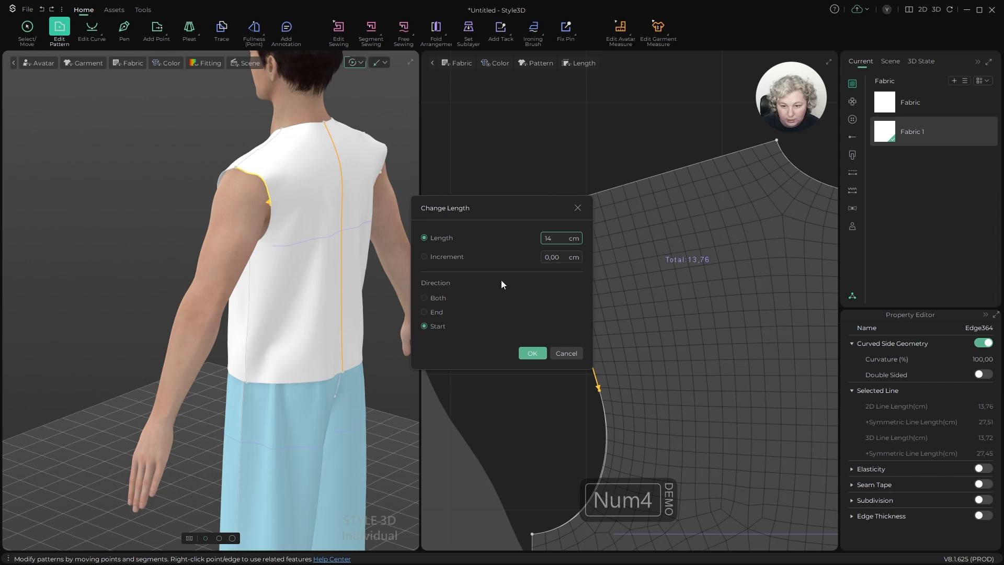
left_click(531, 356)
scroll(596, 238, "down", 6)
scroll(600, 369, "up", 5)
key("z")
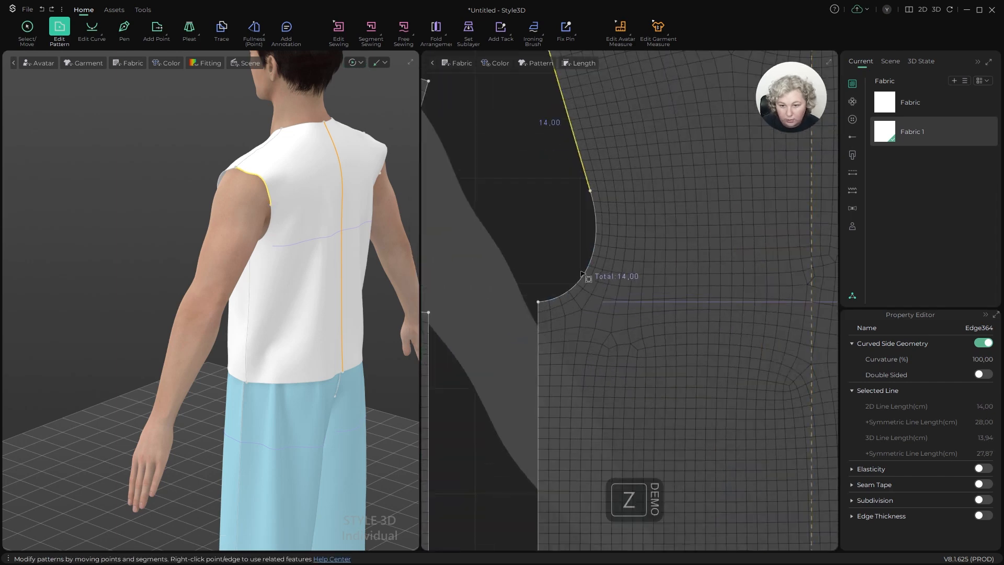
Step: Adjust the upper curve handle of the back armhole's lower segment, bringing the segment's length to about 13.52 cm
scroll(618, 207, "up", 2)
key("c")
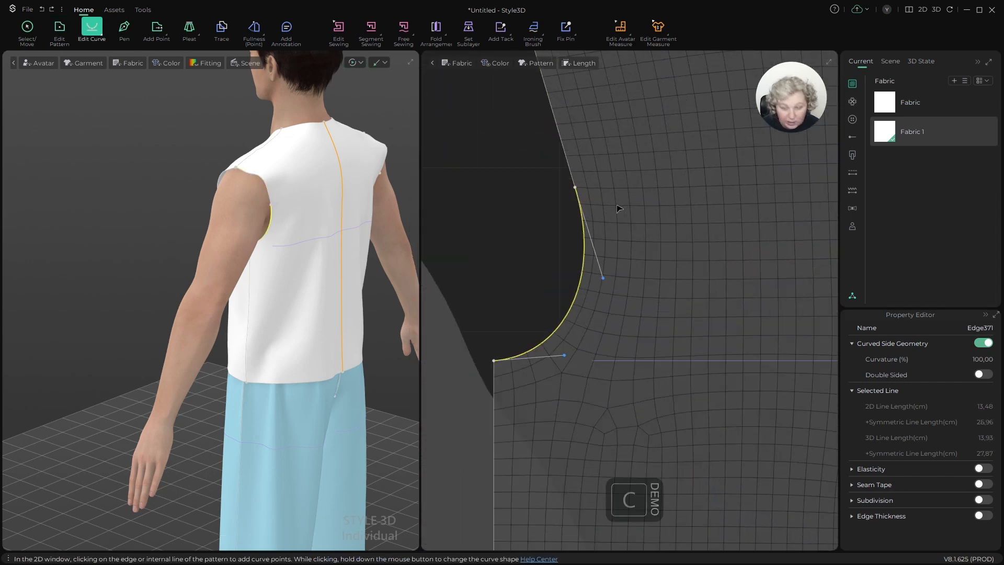
left_click_drag(605, 278, 607, 279)
key("z")
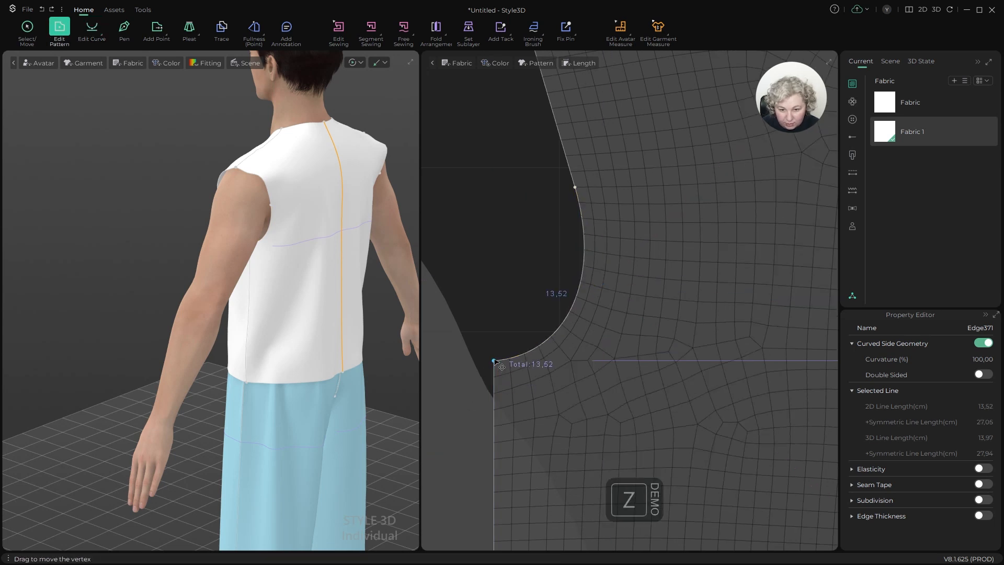
Step: Align the underarm curve handle of the back armhole horizontally with the guideline at underarm level
left_click(494, 361)
scroll(566, 362, "up", 2)
key("c")
scroll(548, 353, "up", 3)
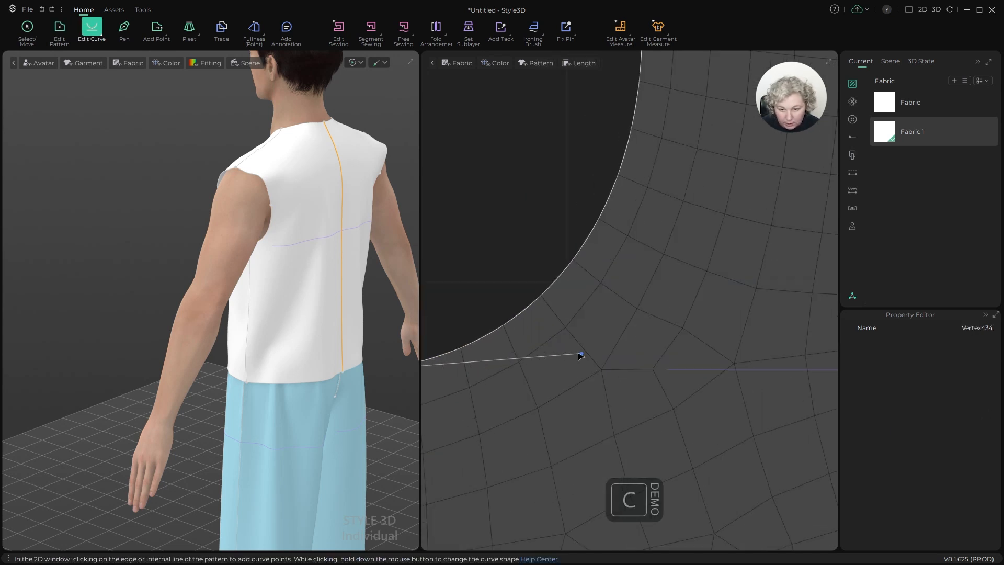
left_click_drag(581, 355, 584, 368)
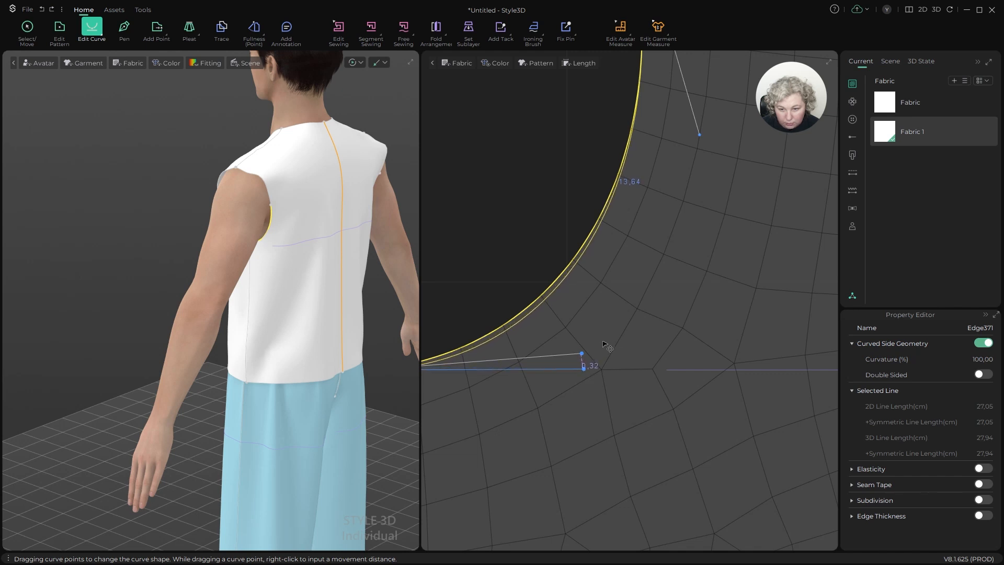
Step: Extend the upper curve handle of the back armhole along its tangent until the lower segment is 14 cm long
scroll(610, 340, "down", 3)
left_click_drag(661, 225, 665, 235)
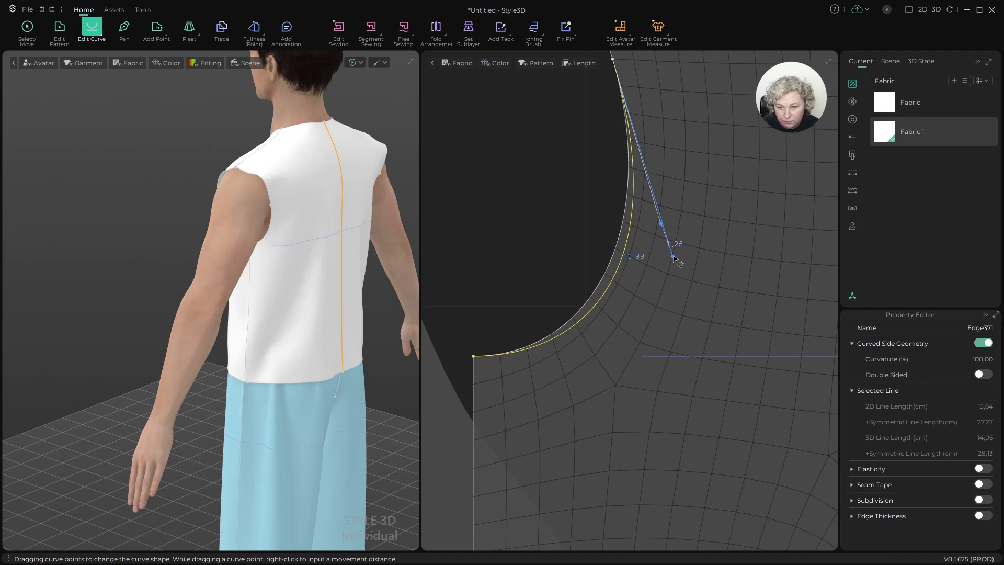
left_click_drag(673, 257, 673, 257)
scroll(674, 256, "down", 5)
key("z")
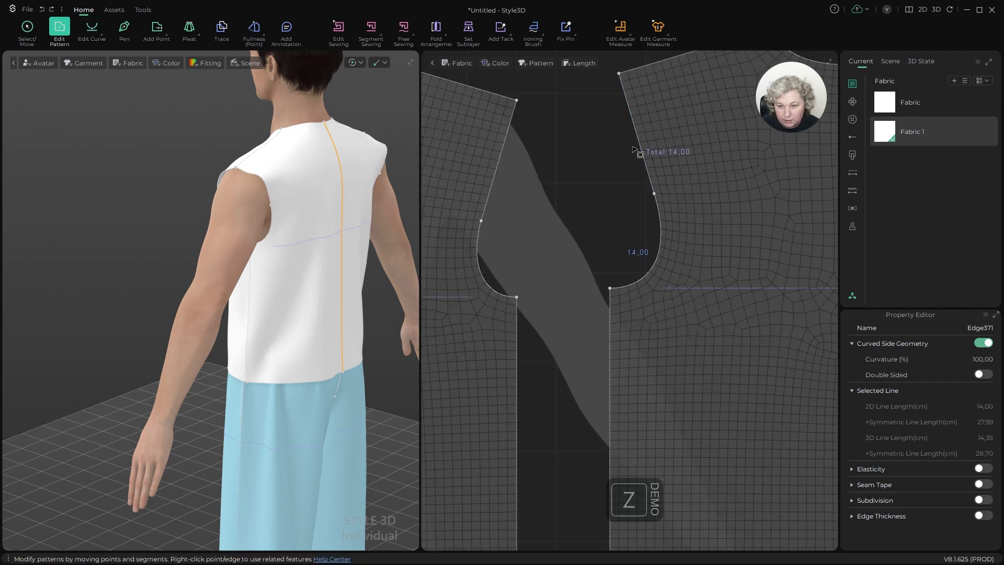
Step: Check the combined length of the straight and curved segments of the back armhole
left_click(644, 159)
left_click(660, 242, "shift")
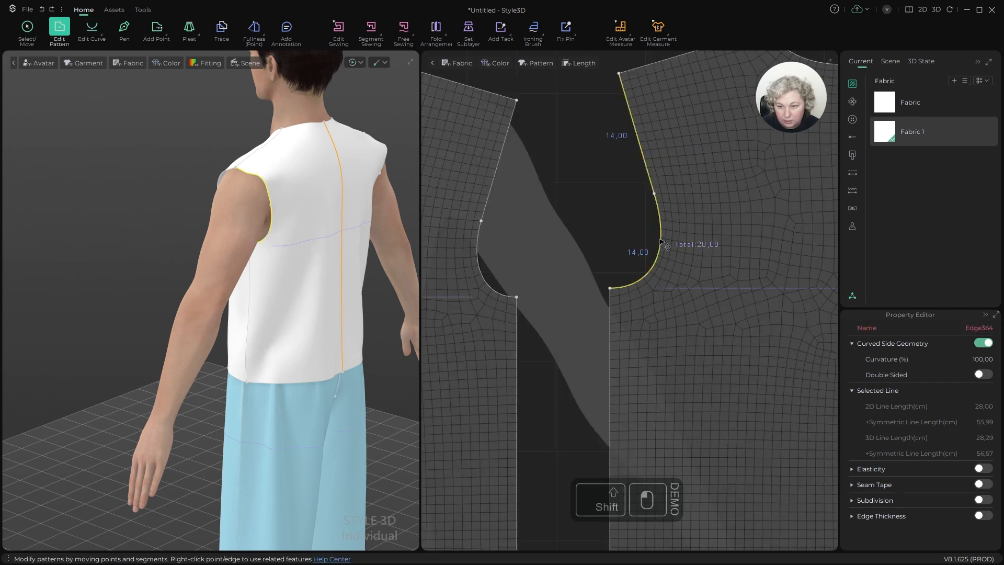
scroll(606, 241, "down", 6)
Step: Set the length of the front armhole's straight upper segment to 14 cm, changing it from the start
scroll(539, 217, "up", 7)
key("z")
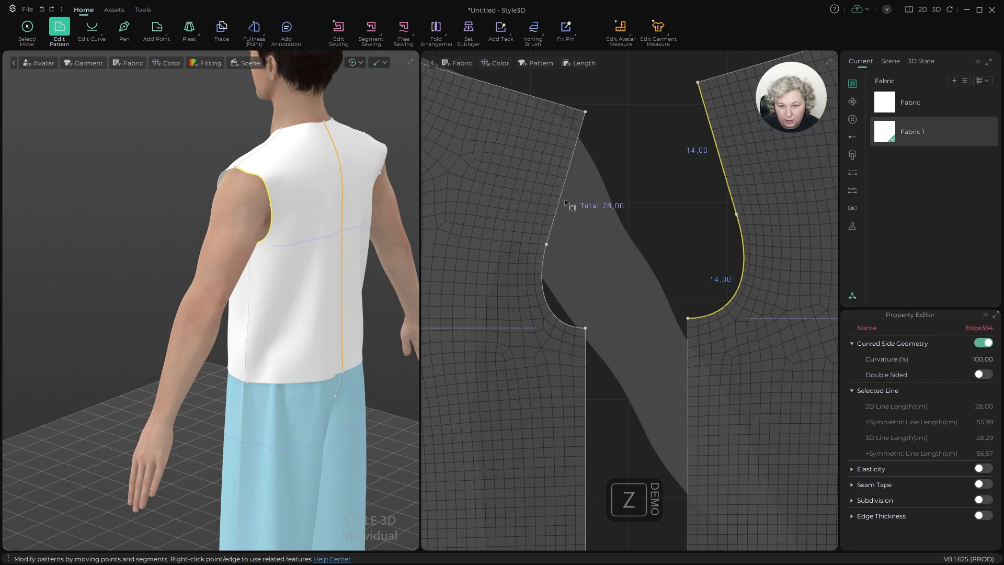
left_click(565, 202)
type("q")
type("174")
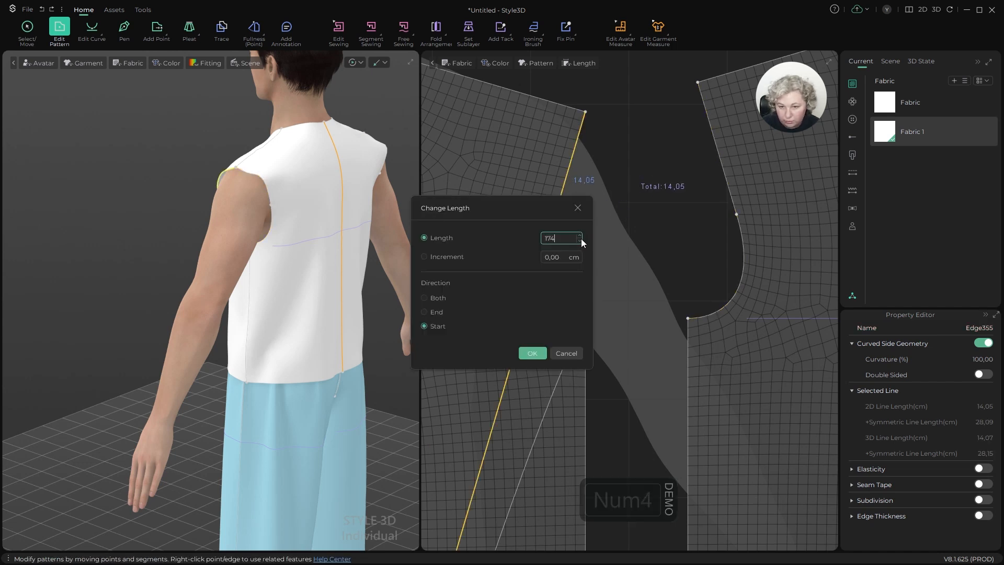
key("ctrl+a")
type("14")
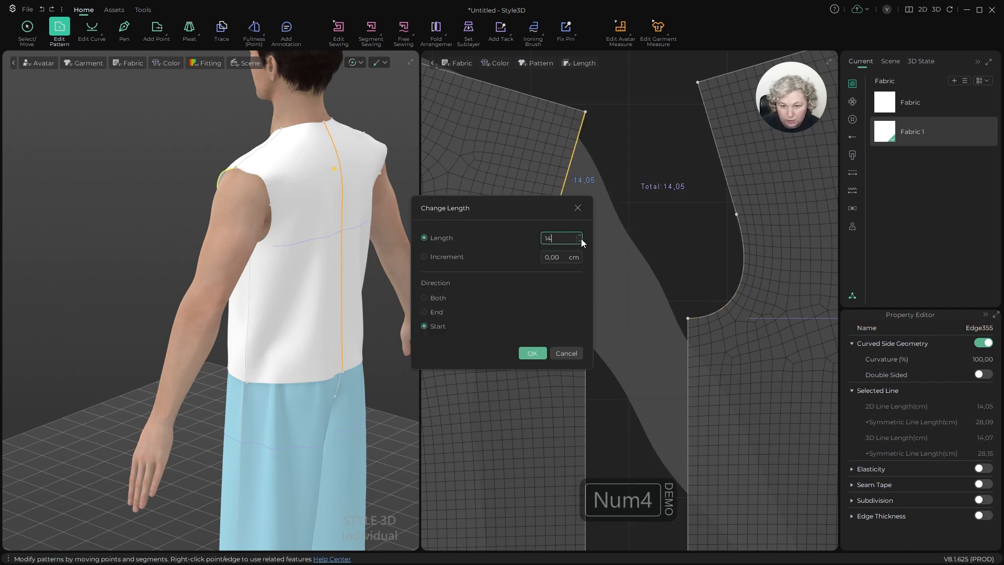
left_click(531, 352)
Step: Extend the upper curve handle of the front armhole's lower segment along its tangent until the segment is about 11.5 cm long
scroll(547, 302, "up", 5)
key("z")
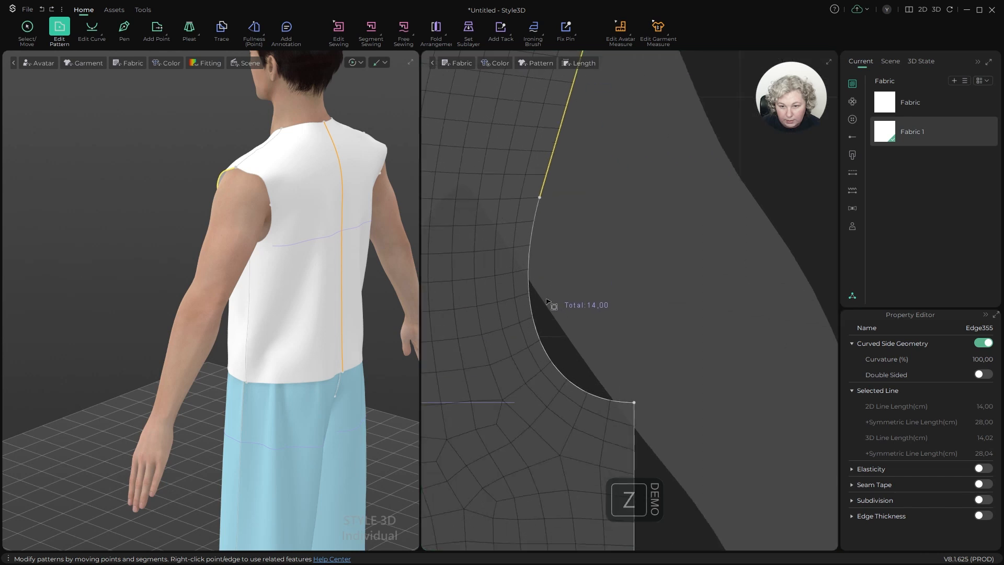
key("c")
scroll(518, 314, "up", 3)
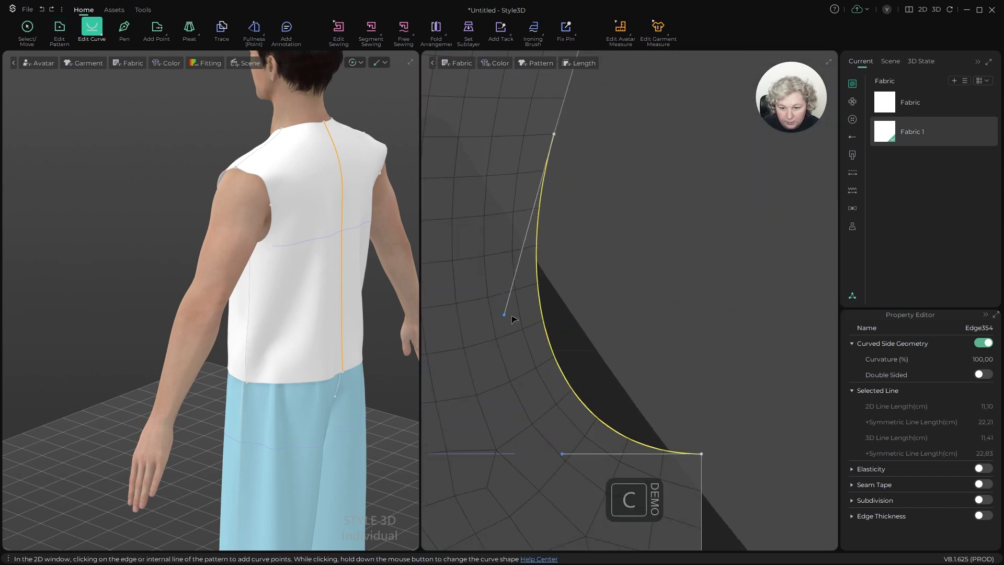
left_click_drag(505, 316, 490, 350)
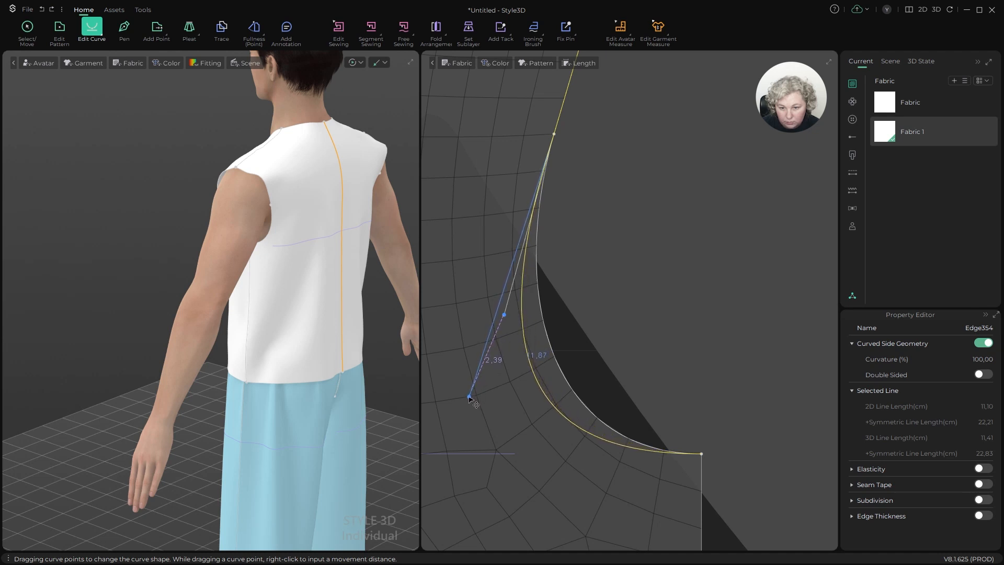
left_click_drag(467, 399, 484, 355)
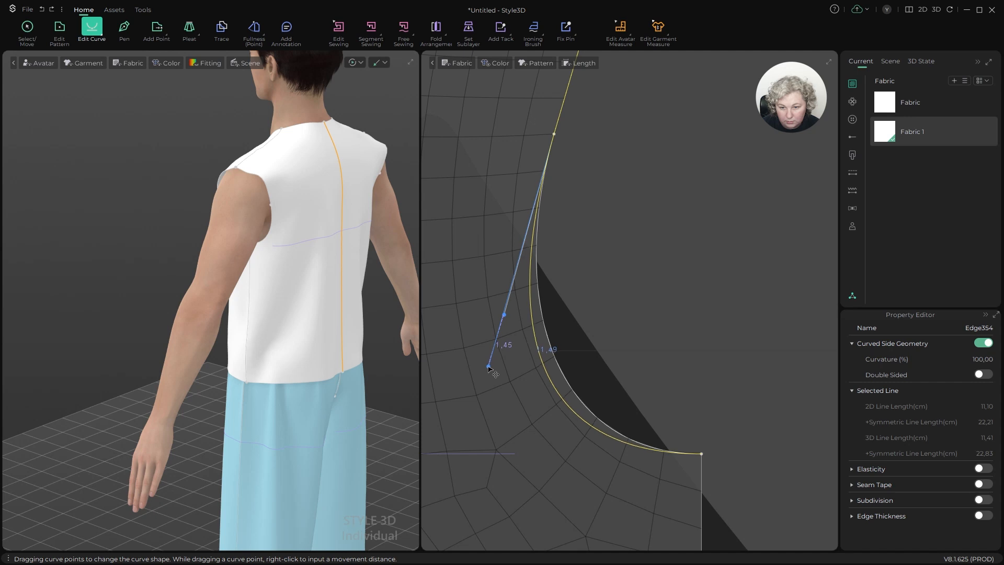
left_click_drag(493, 358, 493, 358)
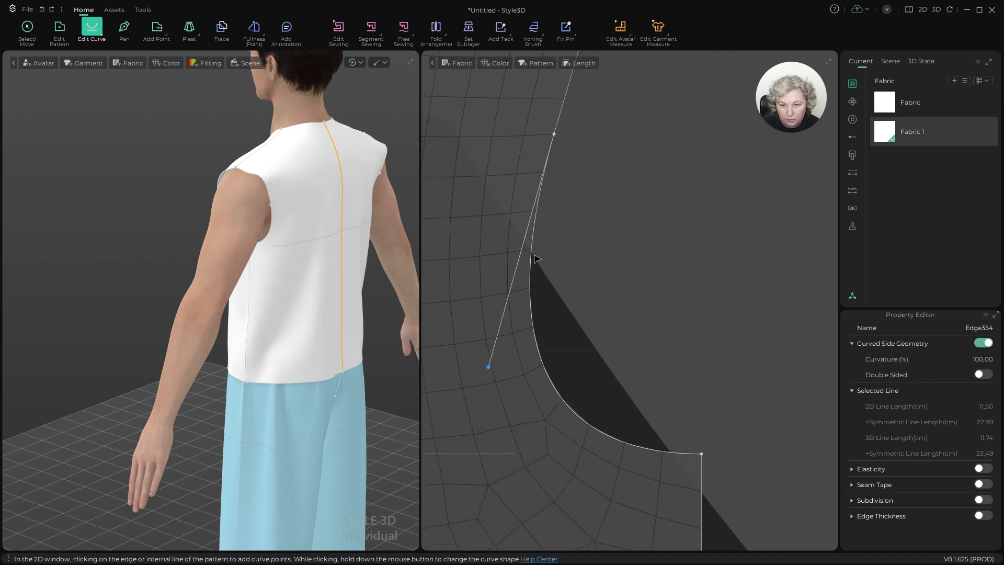
key("z")
scroll(517, 293, "down", 5)
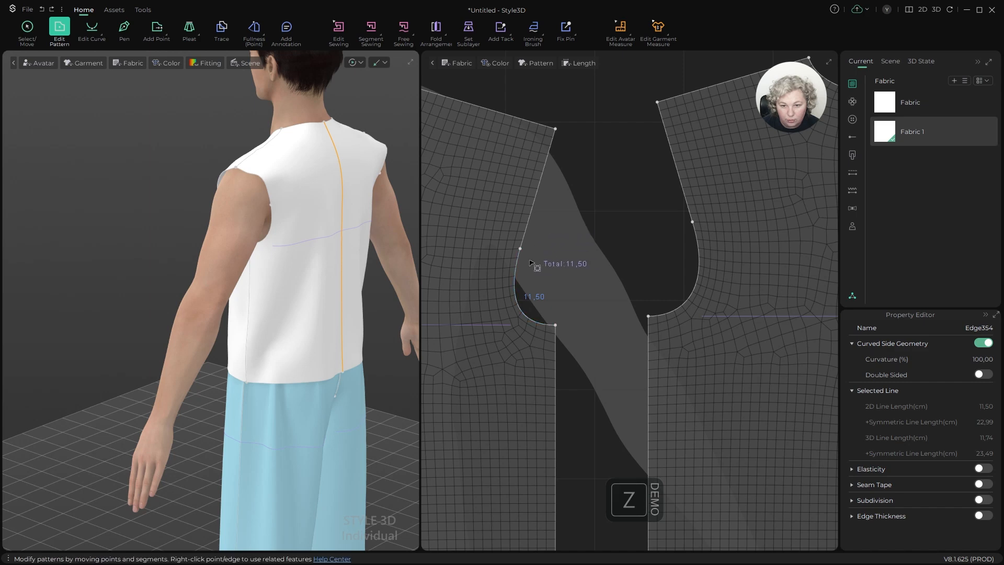
Step: Remove all baselines from the front and back pattern pieces
scroll(531, 259, "down", 4)
key("a")
scroll(517, 283, "up", 6)
left_click(497, 377)
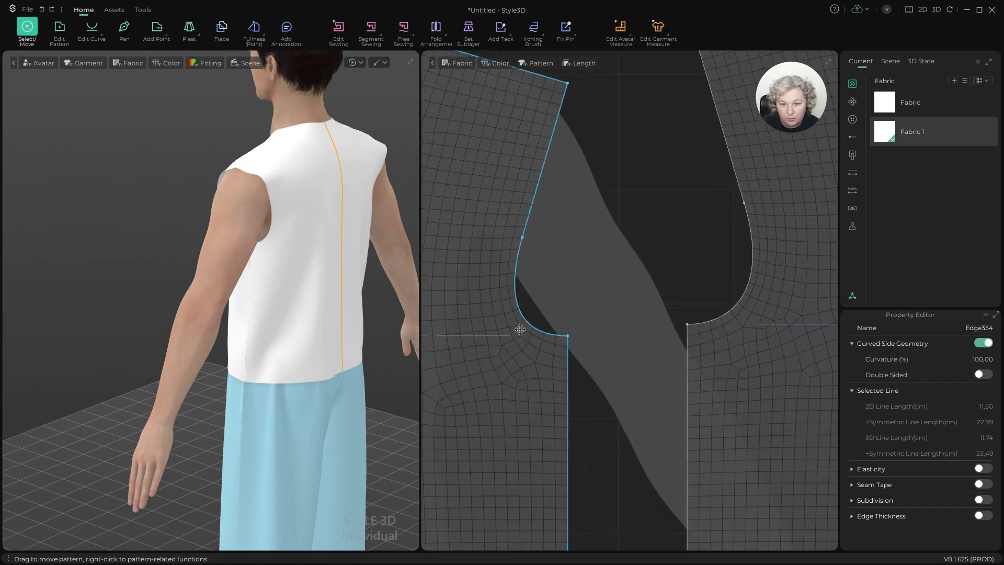
scroll(519, 329, "down", 5)
right_click(544, 298)
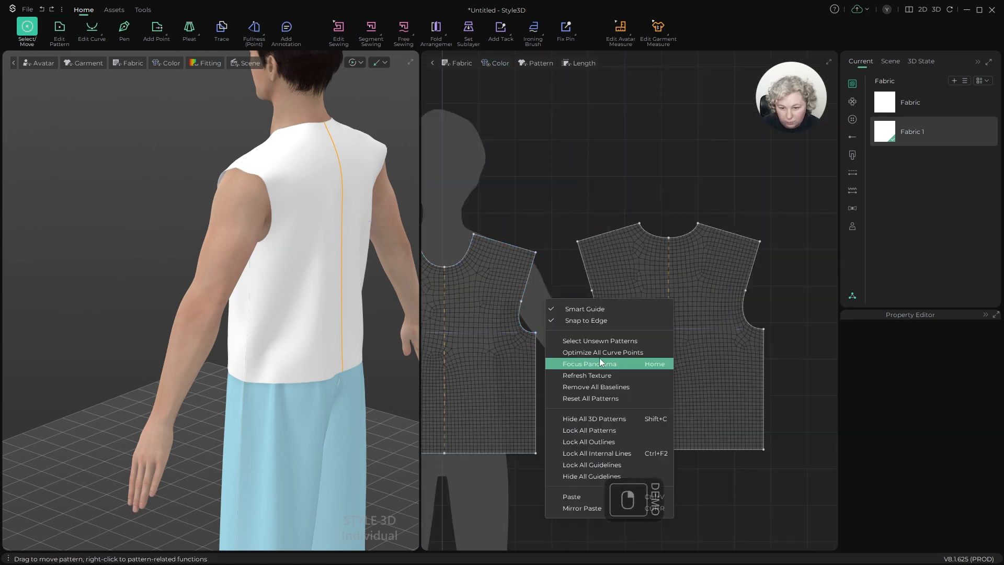
left_click(596, 390)
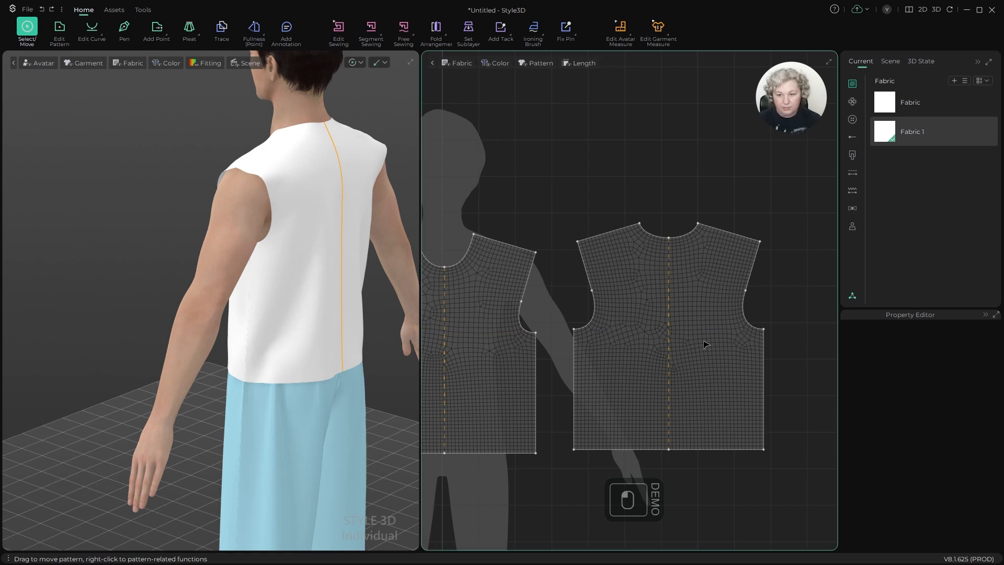
Step: Simulate the garment on the avatar with the edited armholes and inspect the fit from the back and front
scroll(597, 197, "down", 5)
scroll(605, 261, "up", 4)
key("space")
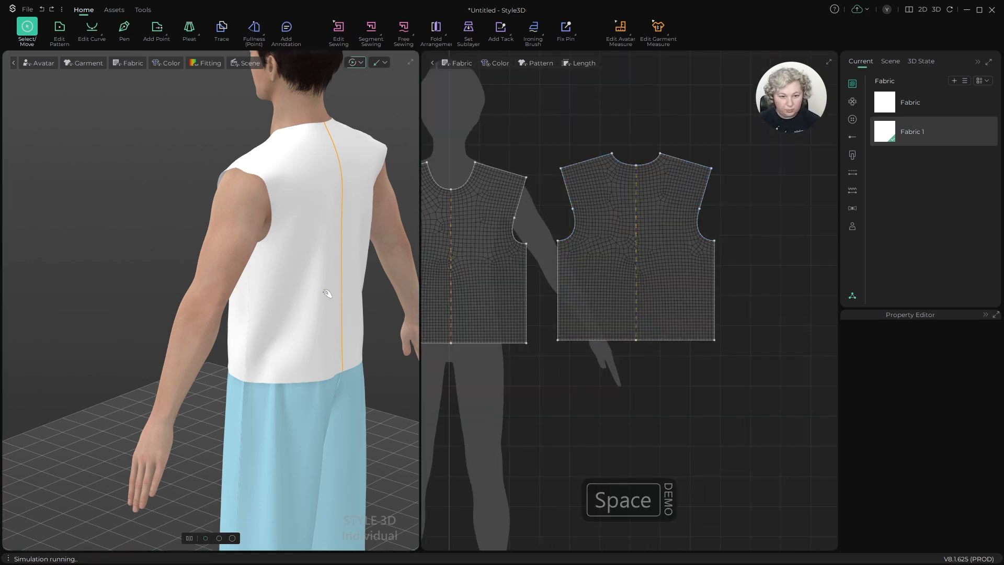
right_click_drag(284, 272, 380, 242, "alt")
key("space")
right_click_drag(260, 222, 366, 178, "alt")
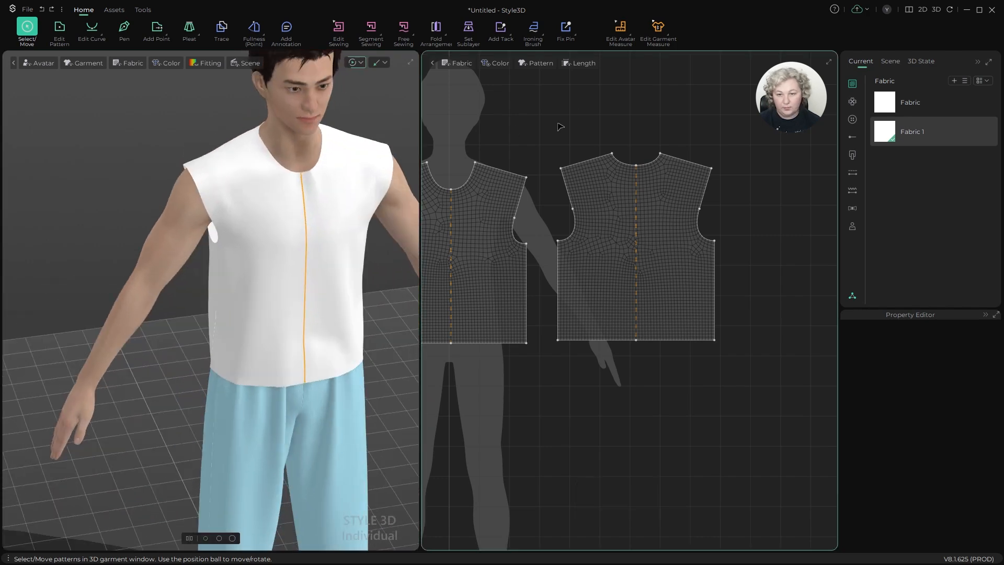
Step: Move the back pattern piece horizontally away from the front piece to leave space between them, and deselect it
left_click(652, 247)
left_click_drag(653, 247, 815, 247)
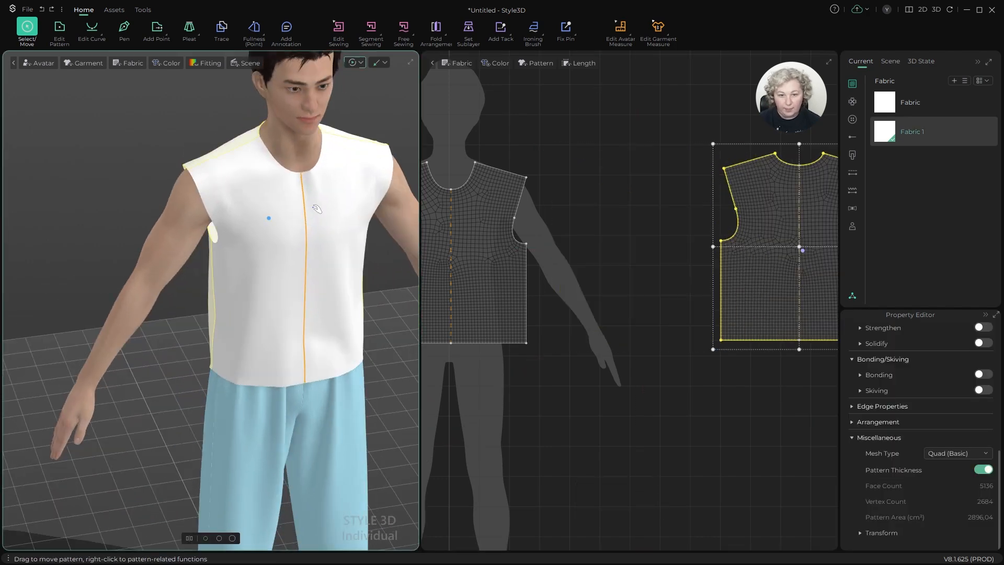
scroll(316, 234, "down", 3)
left_click_drag(315, 233, 229, 249, "alt")
right_click_drag(229, 250, 198, 230, "alt")
left_click(649, 165)
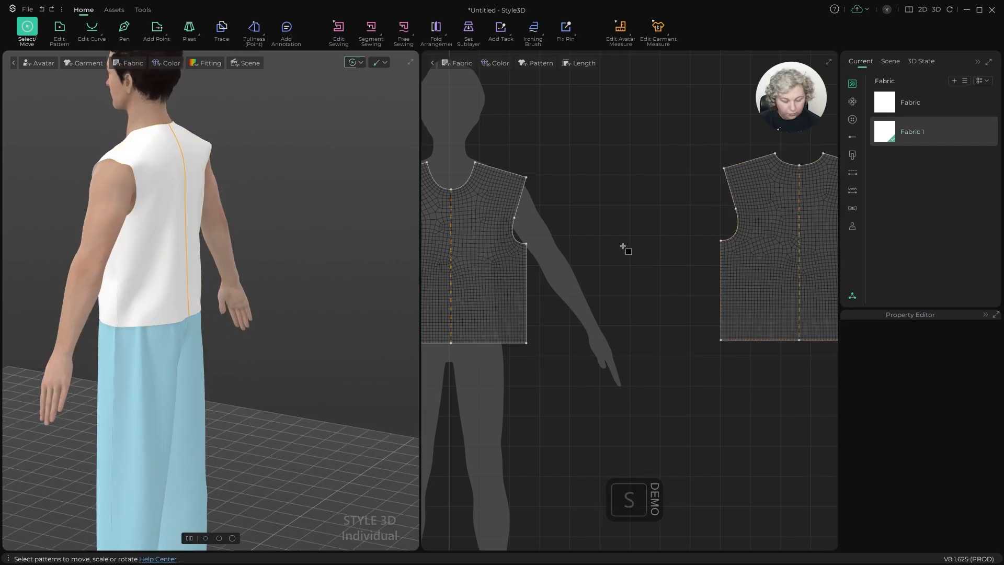
Step: Draw a rectangular sleeve piece about 46 by 43 cm between the front and back pieces, with mesh type Quad (Basic)
key("s")
left_click_drag(557, 220, 695, 352)
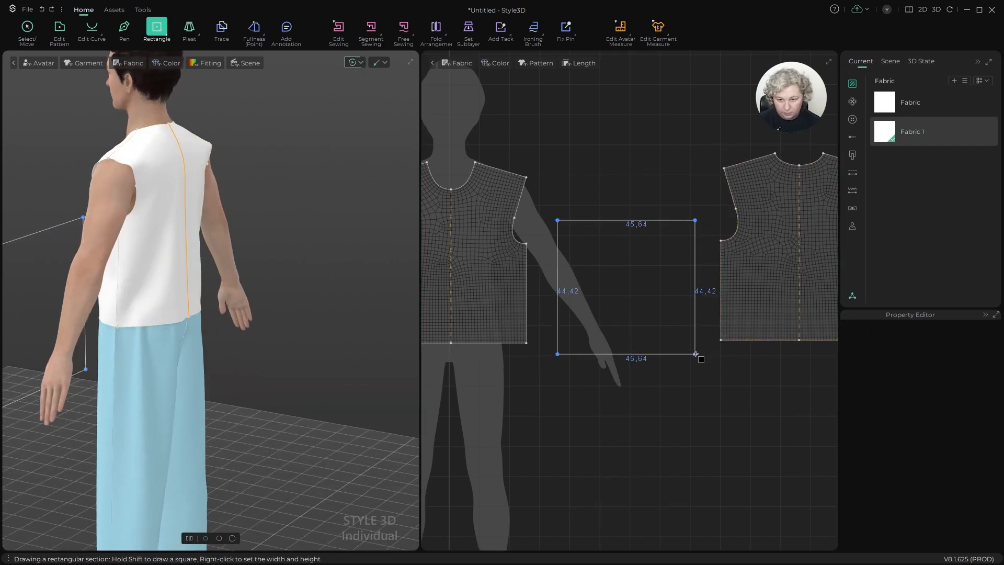
scroll(650, 251, "up", 3)
key("a")
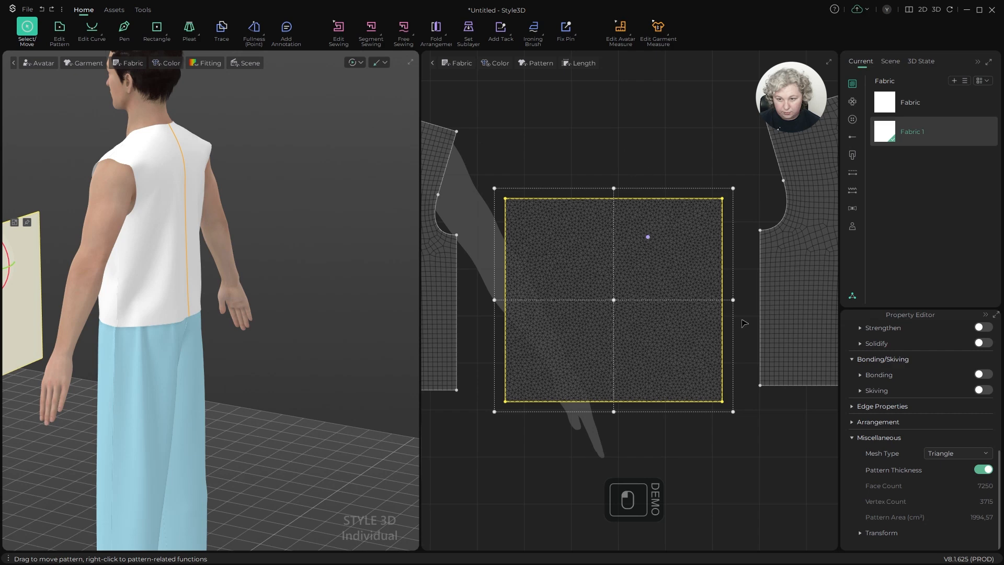
left_click(950, 455)
left_click(946, 475)
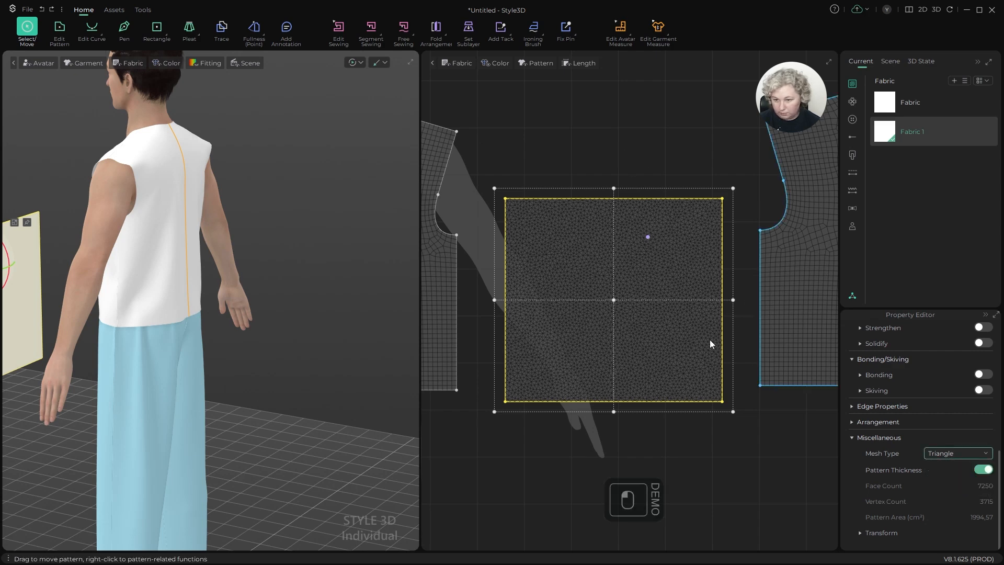
Step: Scale the sleeve rectangle horizontally to a width of 40 cm
left_click(730, 299)
left_click(694, 288)
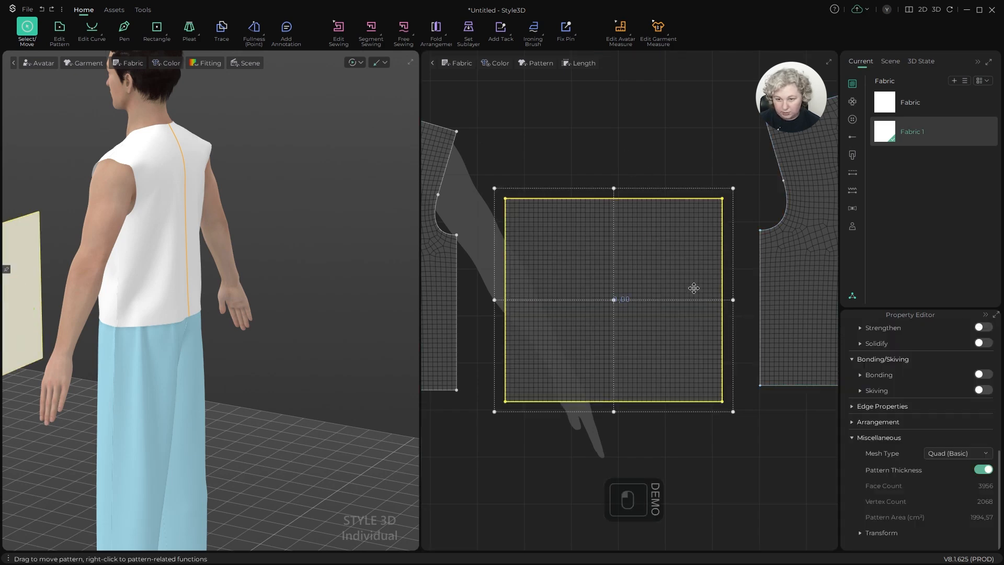
left_click_drag(729, 300, 700, 301)
right_click(699, 301)
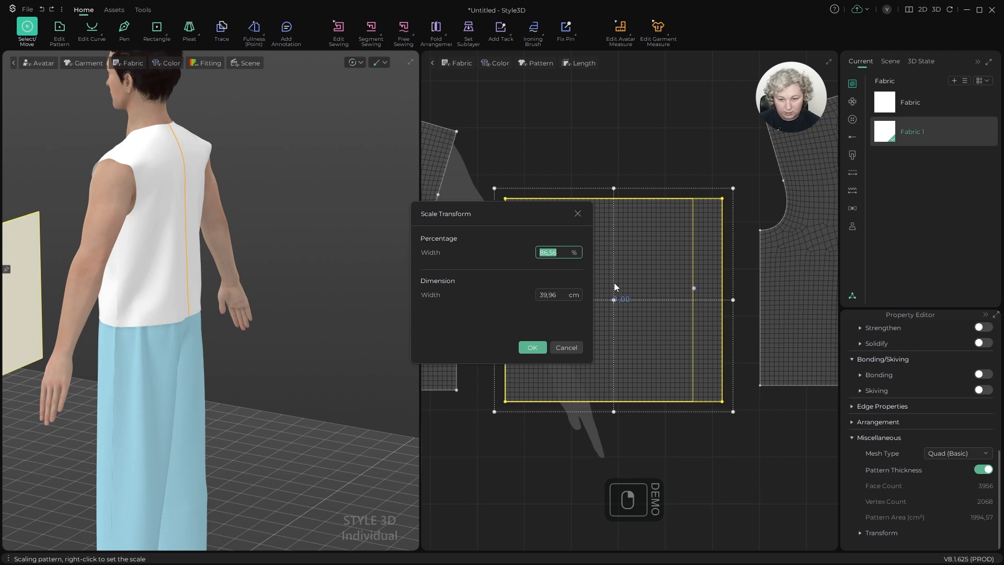
type("40")
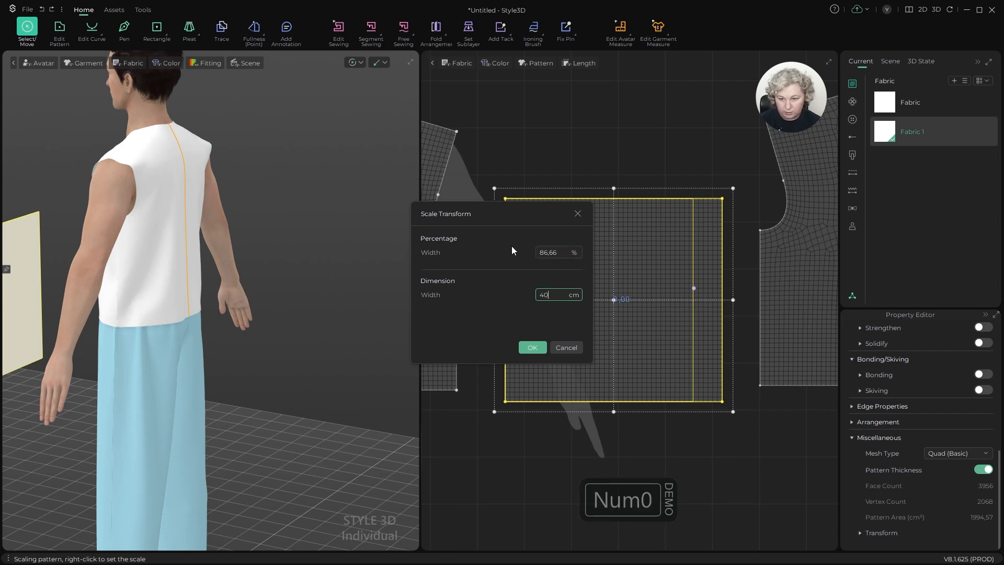
left_click(527, 347)
Step: Wrap the sleeve rectangle around the avatar's left arm using the arrangement point on the arm
scroll(172, 253, "down", 5)
left_click_drag(172, 254, 251, 236, "alt")
scroll(145, 235, "up", 4)
key("shift+f")
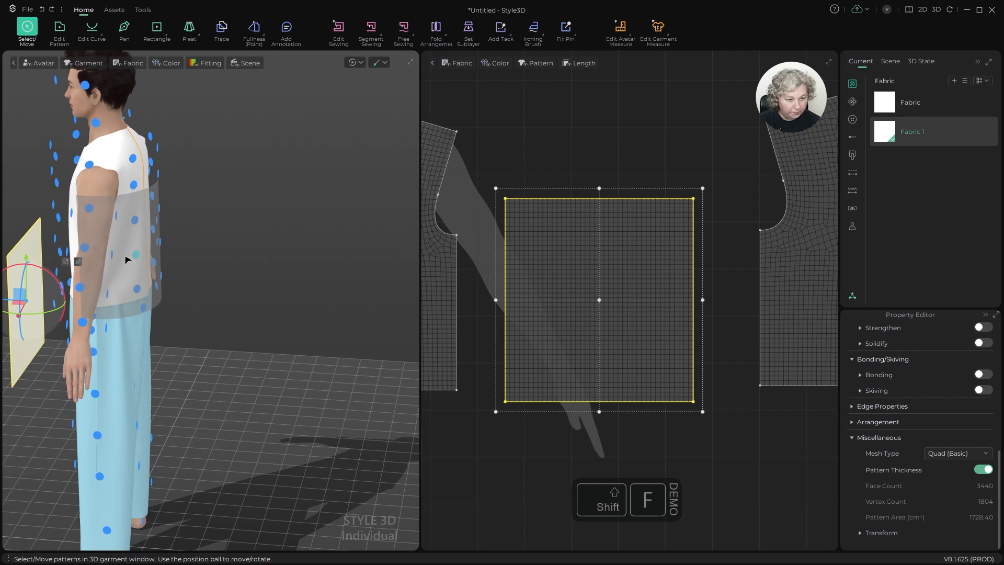
left_click(90, 248)
left_click_drag(194, 180, 313, 164, "alt")
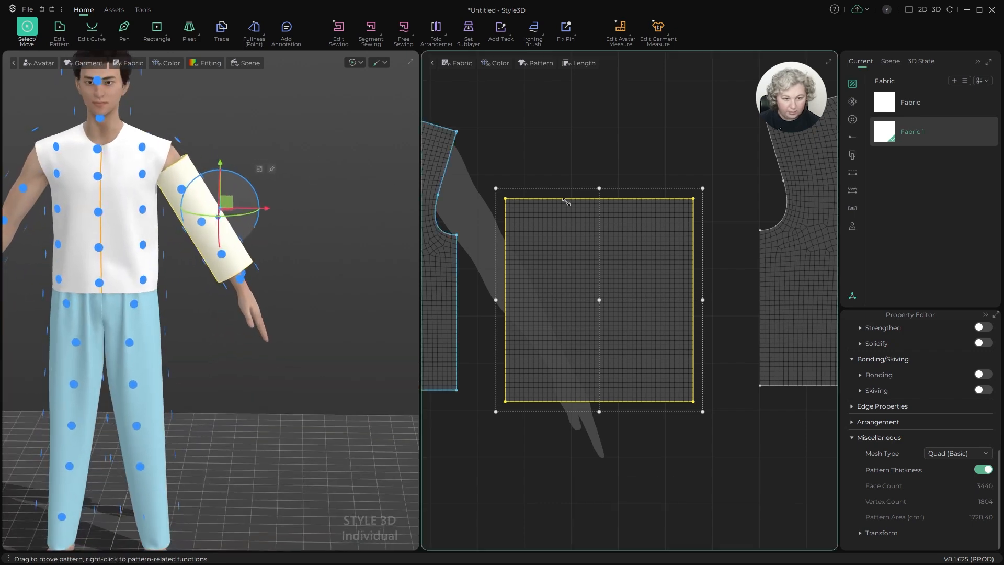
Step: Sew the two vertical edges of the sleeve rectangle together with Segment Sewing
scroll(612, 219, "down", 3)
scroll(609, 227, "up", 2)
key("n")
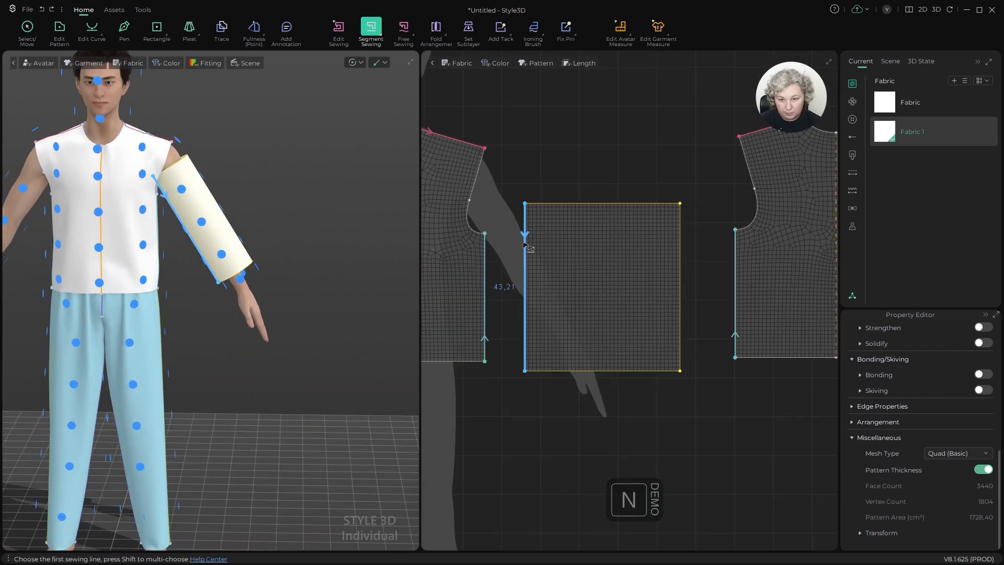
left_click(679, 236)
scroll(653, 209, "up", 2)
key("a")
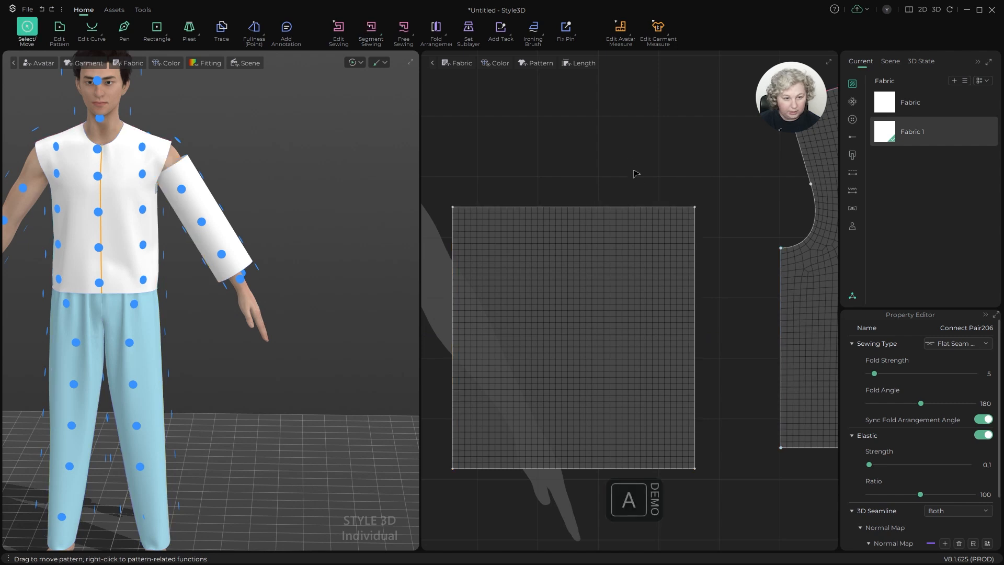
Step: Scale the sleeve rectangle vertically to a height of 15 cm
left_click(599, 285)
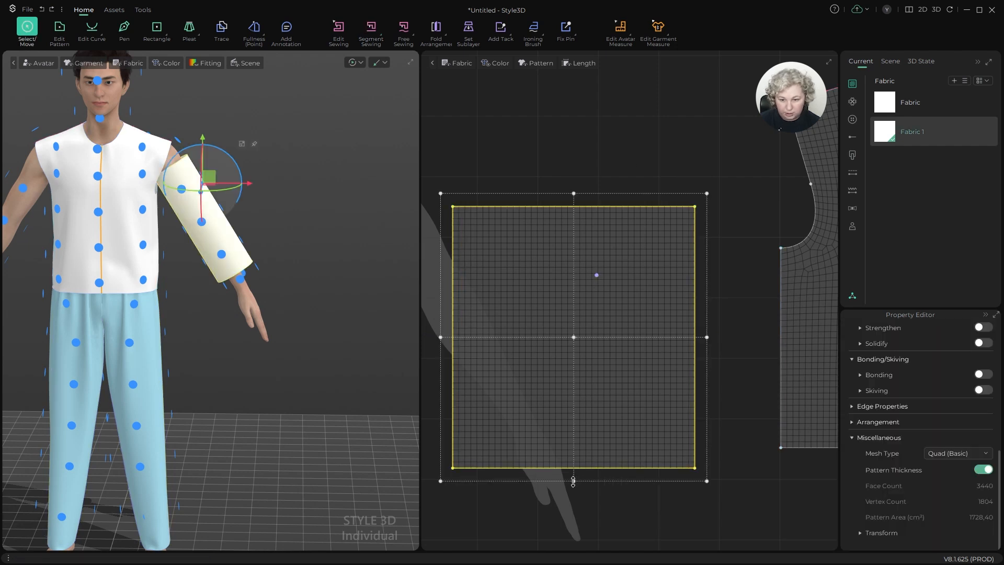
left_click_drag(573, 481, 599, 312)
right_click(599, 312)
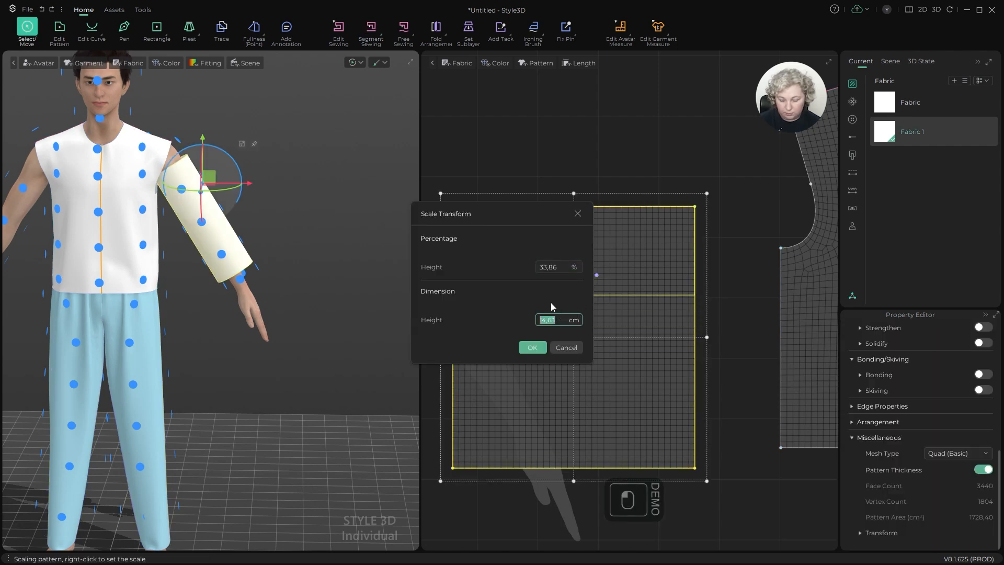
type("15,00")
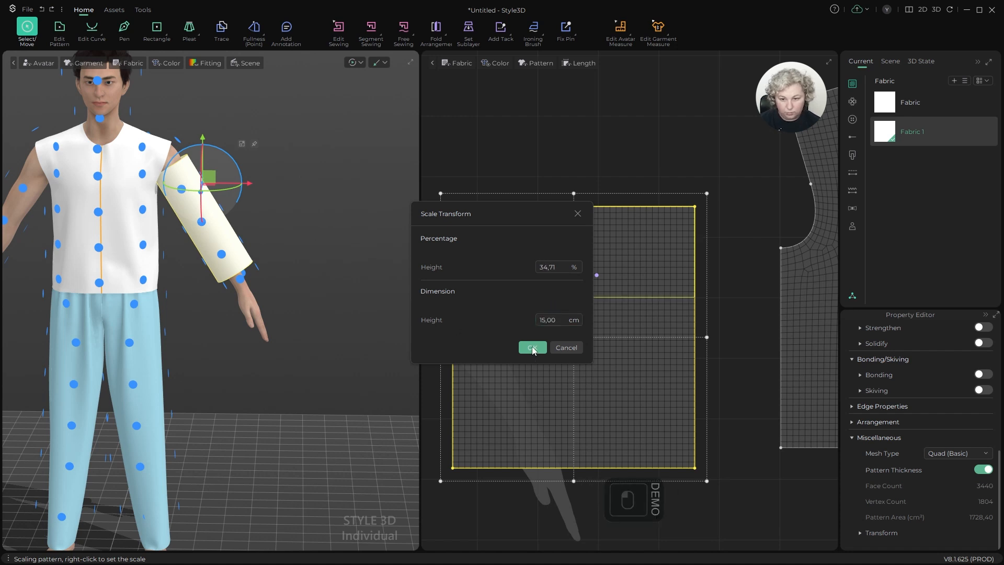
left_click(532, 347)
scroll(287, 238, "up", 10)
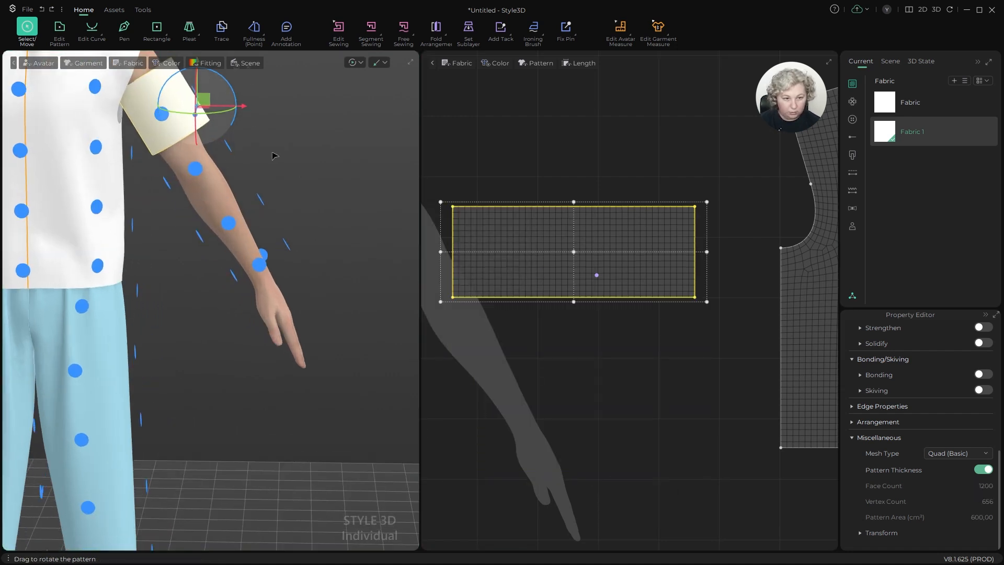
Step: Freeze the front and back bodice pieces and hide the avatar's arrangement points
key("a")
left_click(148, 208)
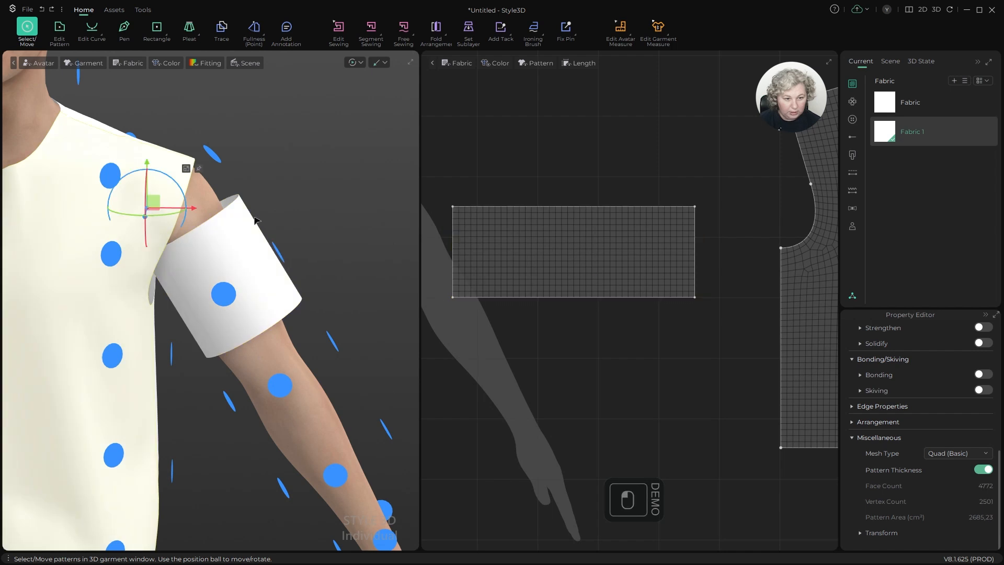
left_click_drag(283, 215, 159, 228, "alt")
left_click(68, 181)
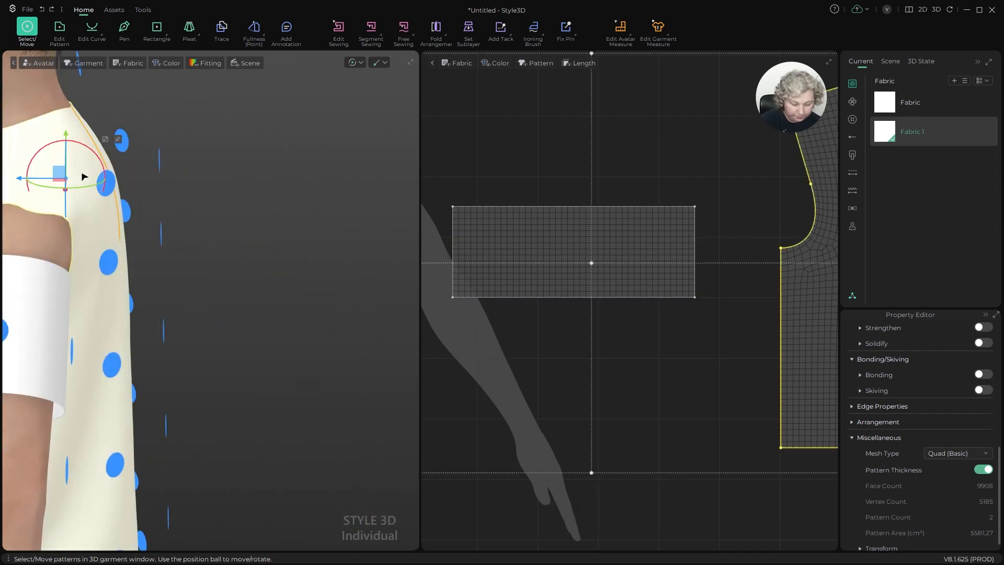
key("ctrl+k")
key("shift+f")
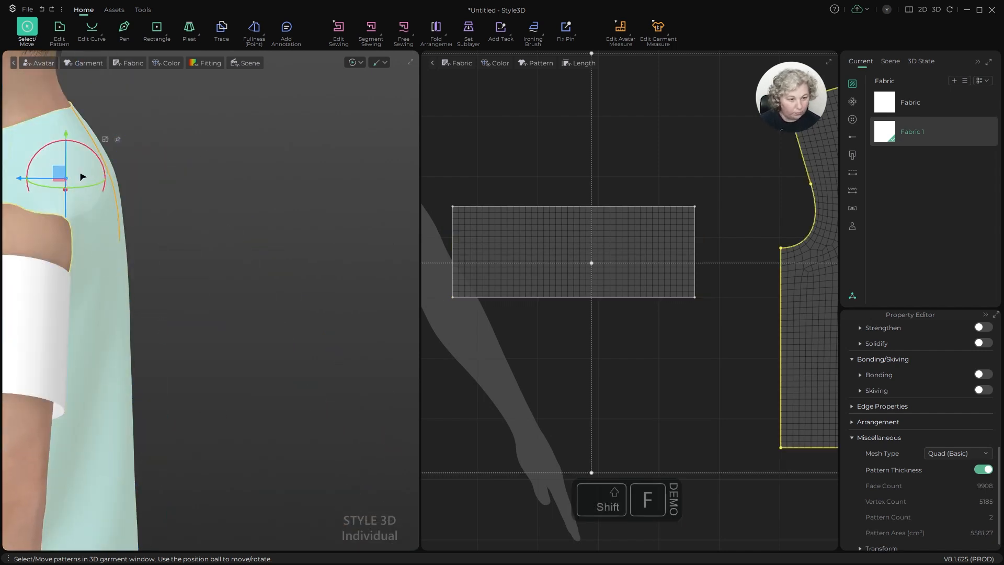
scroll(191, 173, "down", 5)
right_click_drag(191, 193, 306, 176, "alt")
left_click_drag(306, 176, 401, 168, "alt")
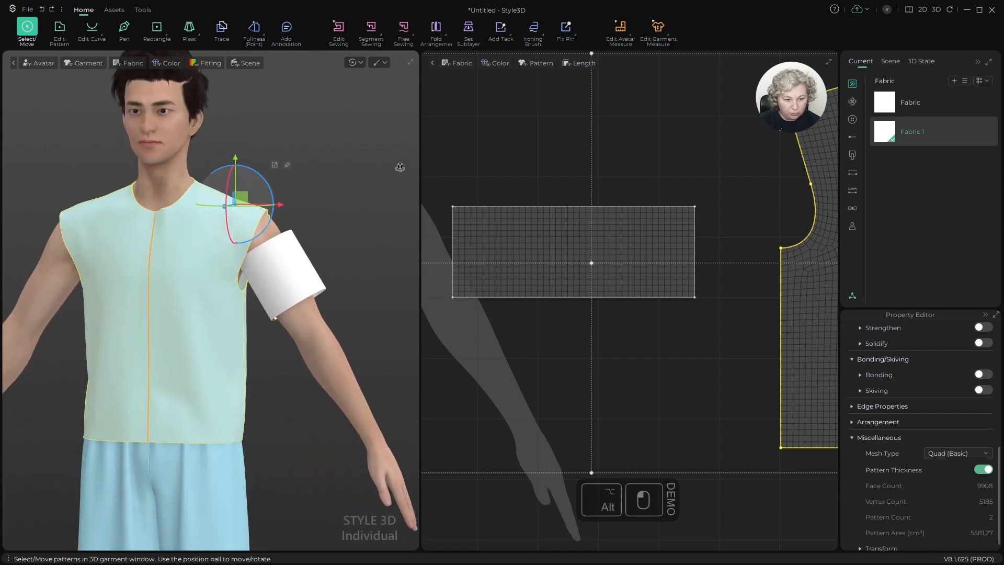
Step: Move the sleeve tube slightly down the avatar's left arm, away from the shoulder
scroll(390, 289, "up", 5)
right_click_drag(379, 203, 304, 212, "alt")
left_click(334, 207)
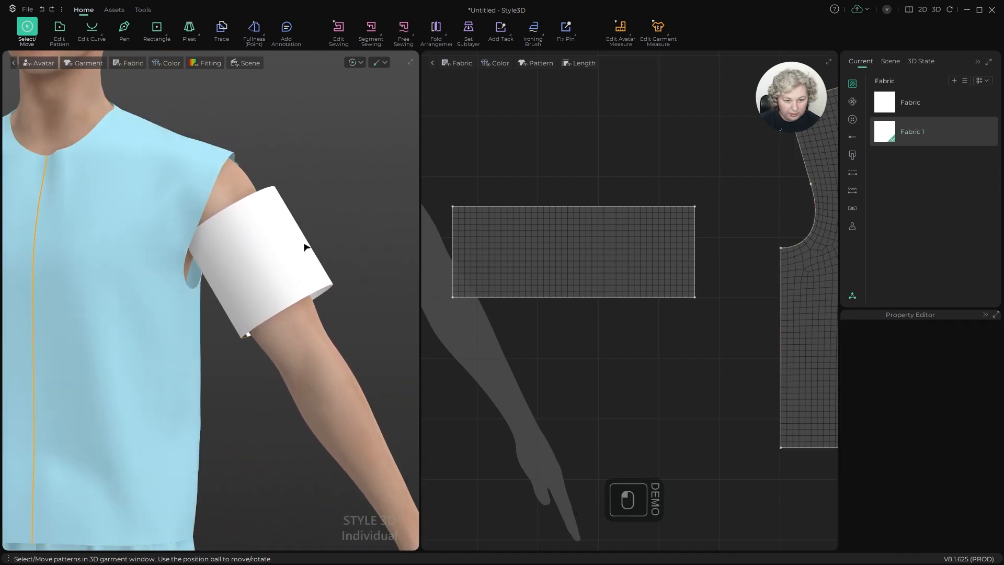
left_click_drag(294, 244, 303, 281)
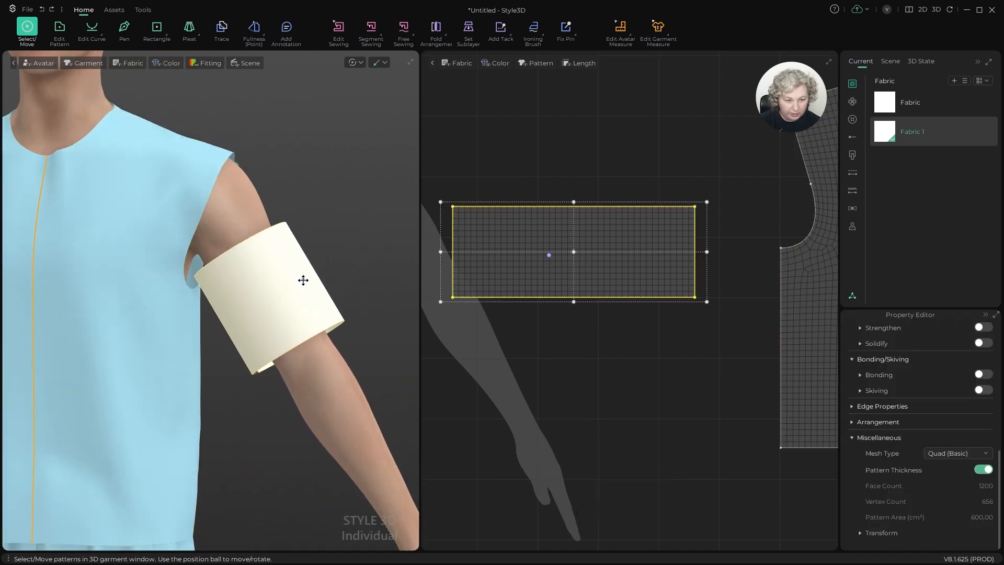
right_click_drag(298, 251, 247, 257)
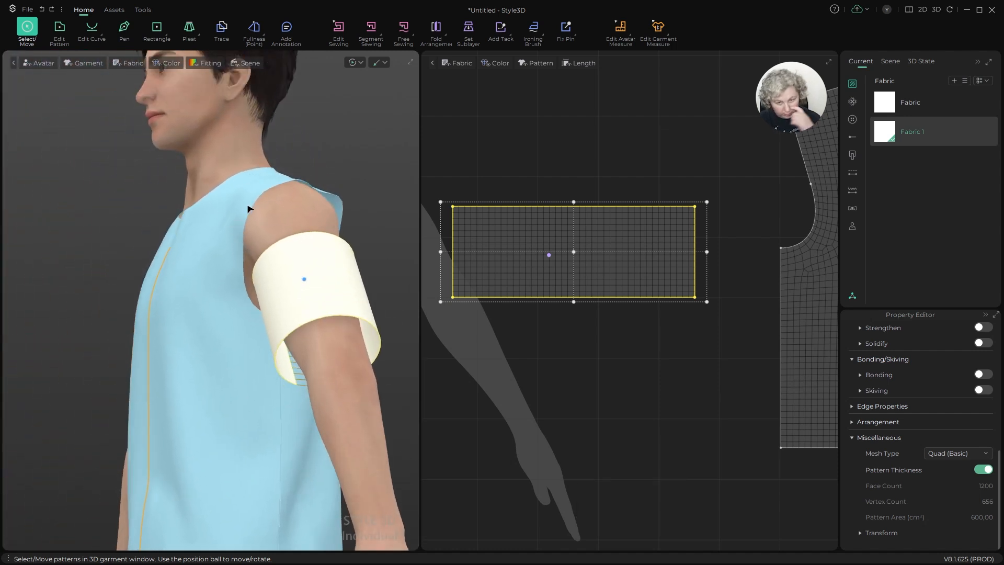
left_click(406, 269)
left_click_drag(345, 270, 367, 273, "alt")
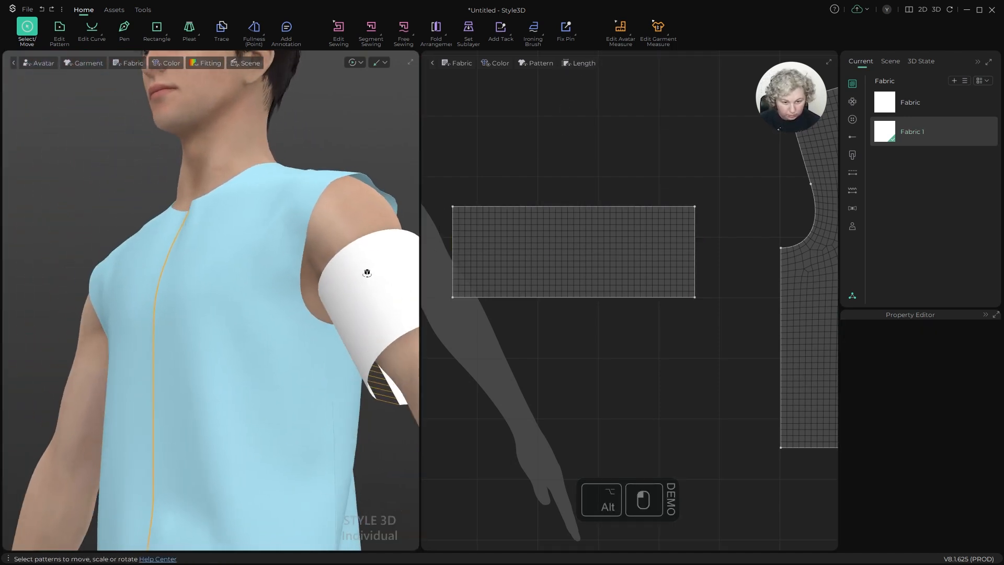
Step: Scale the sleeve rectangle horizontally to a width of 44 cm
left_click(658, 243)
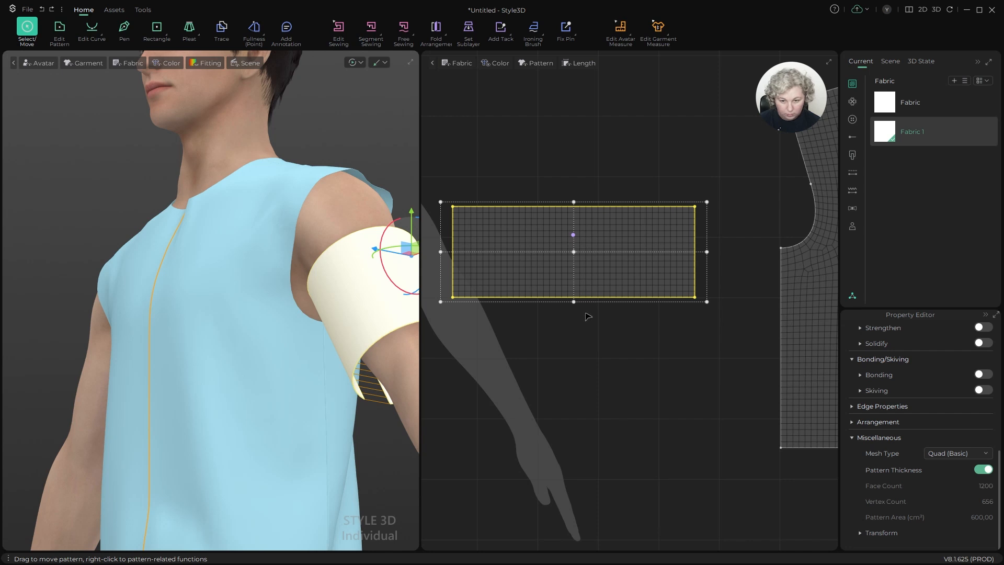
key("z")
left_click(600, 336)
key("a")
left_click(591, 273)
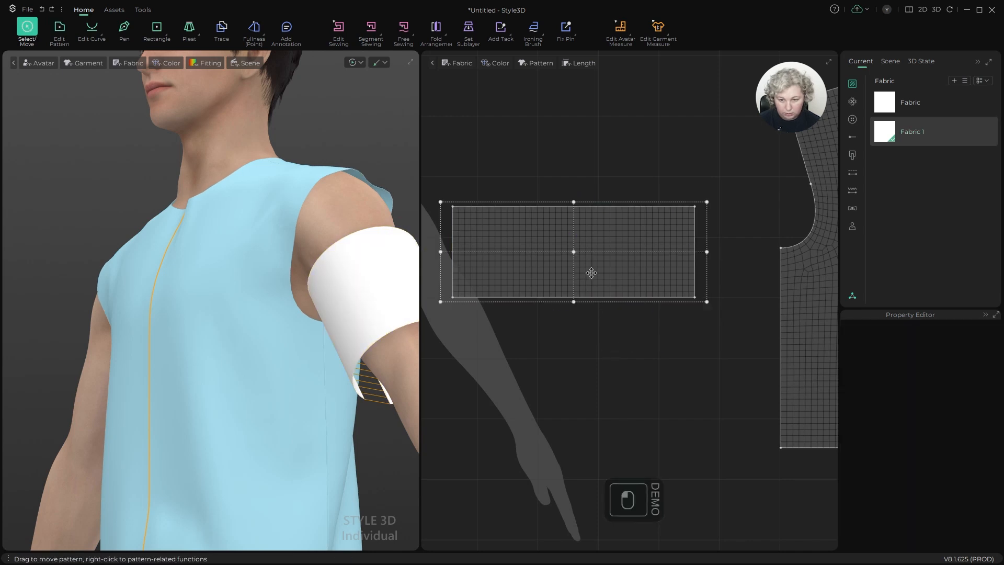
left_click_drag(708, 252, 730, 252)
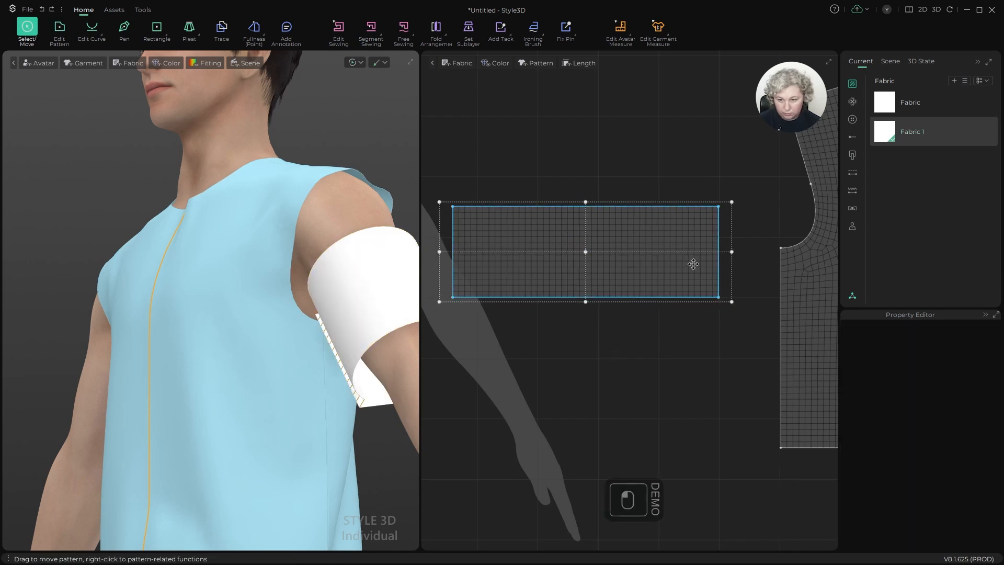
key("z")
key("a")
left_click(585, 244)
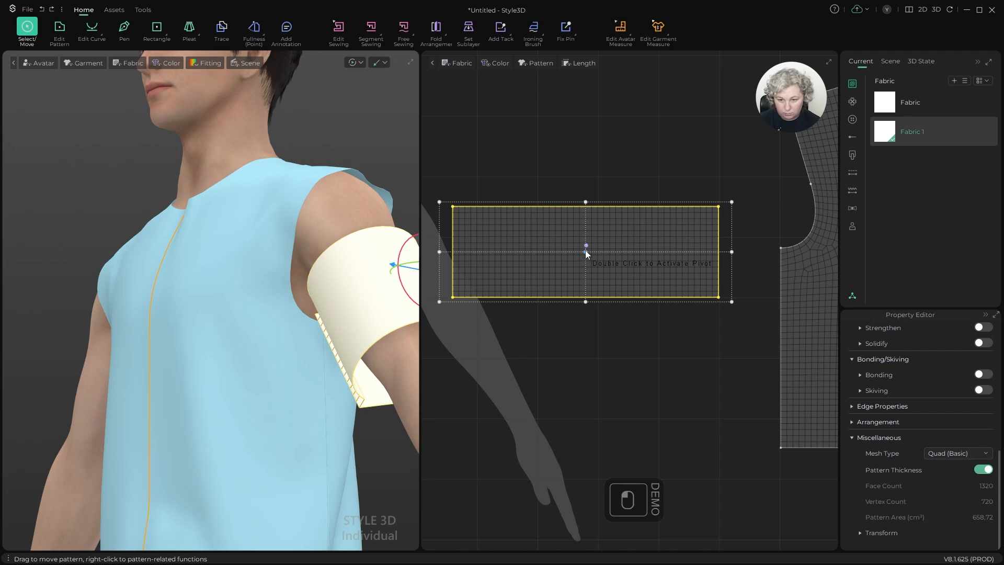
left_click_drag(731, 251, 753, 251)
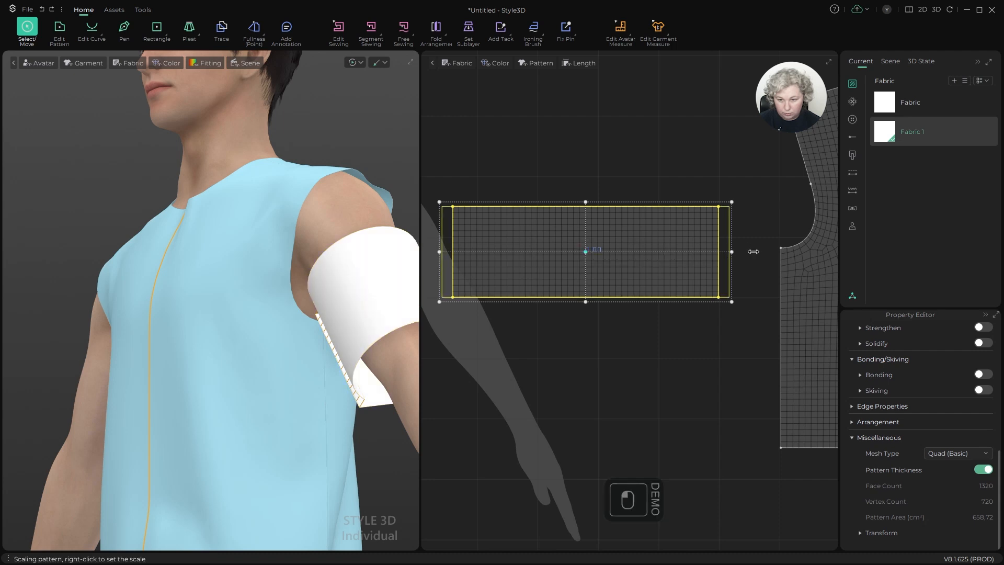
right_click(752, 251)
type("44")
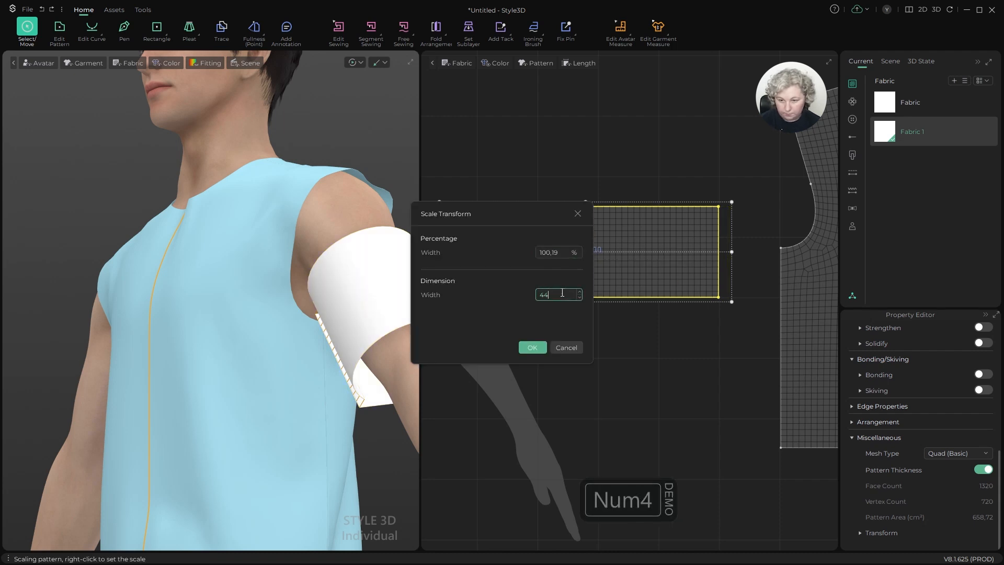
left_click(535, 347)
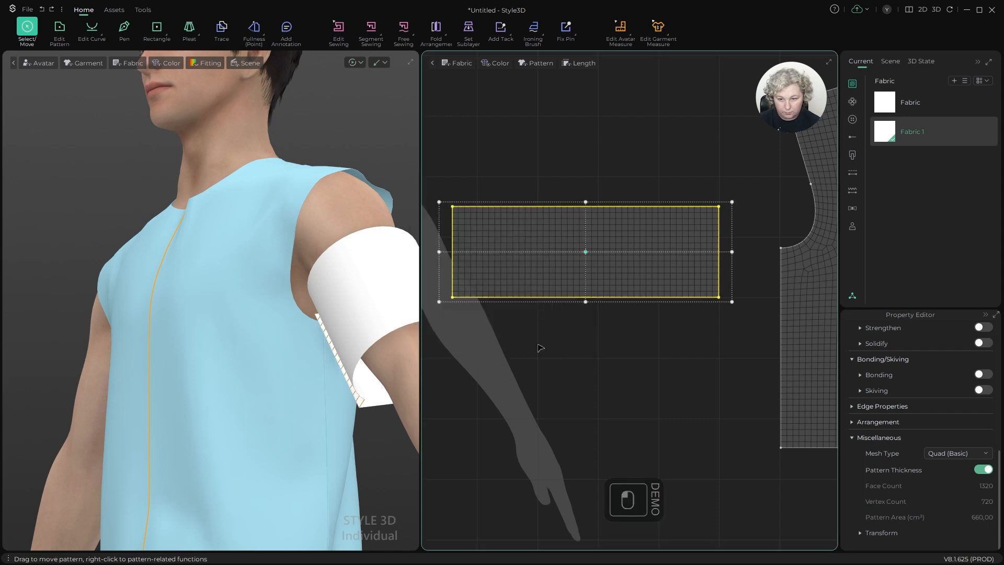
Step: Check which pieces use Fabric 1 and Fabric, and simulate the sleeve so its seam closes around the arm
scroll(359, 313, "down", 3)
left_click_drag(358, 314, 460, 320, "alt")
left_click(912, 139)
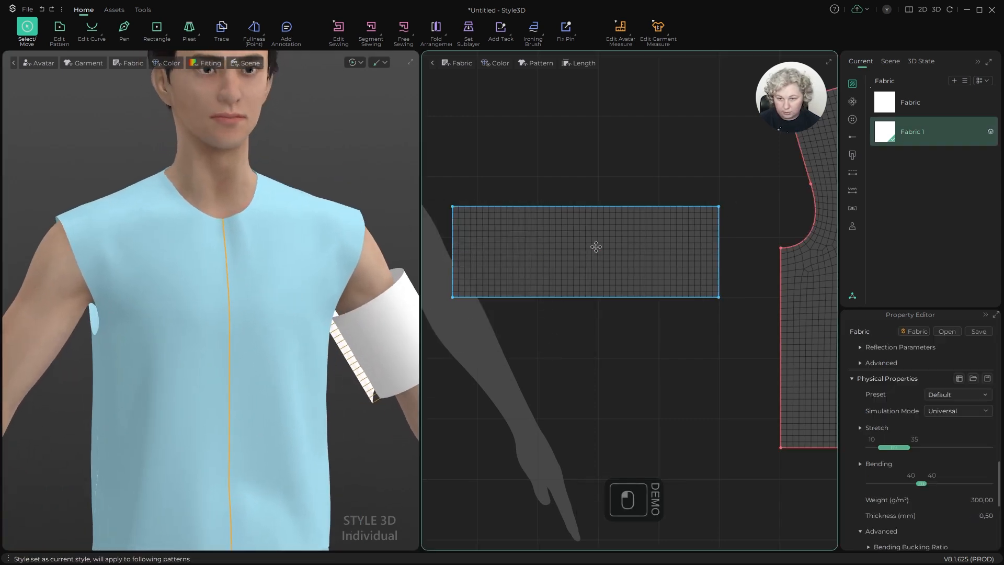
left_click(892, 105)
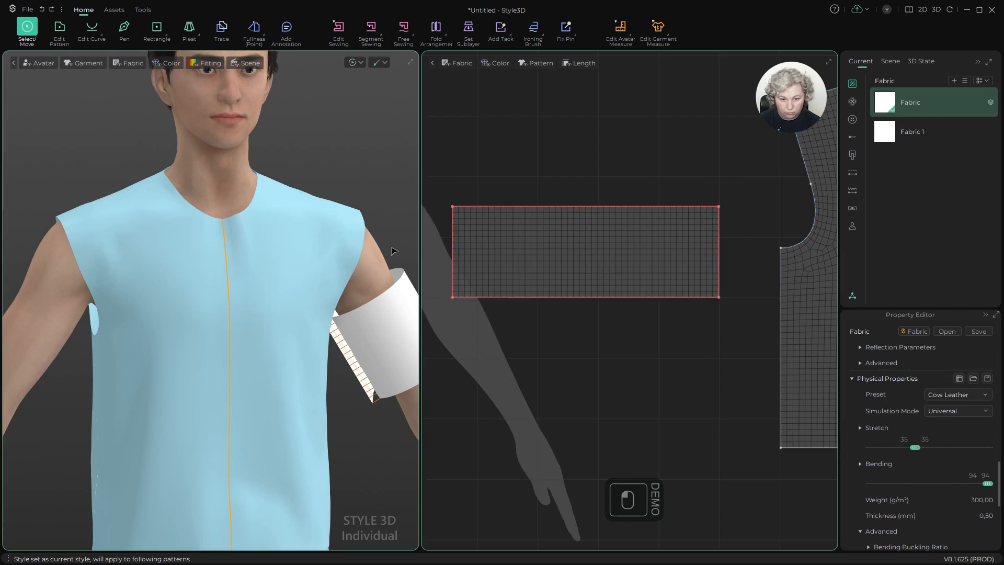
key("space")
scroll(361, 240, "down", 4)
left_click_drag(361, 241, 361, 249, "alt")
right_click_drag(361, 249, 307, 222, "alt")
scroll(376, 295, "up", 4)
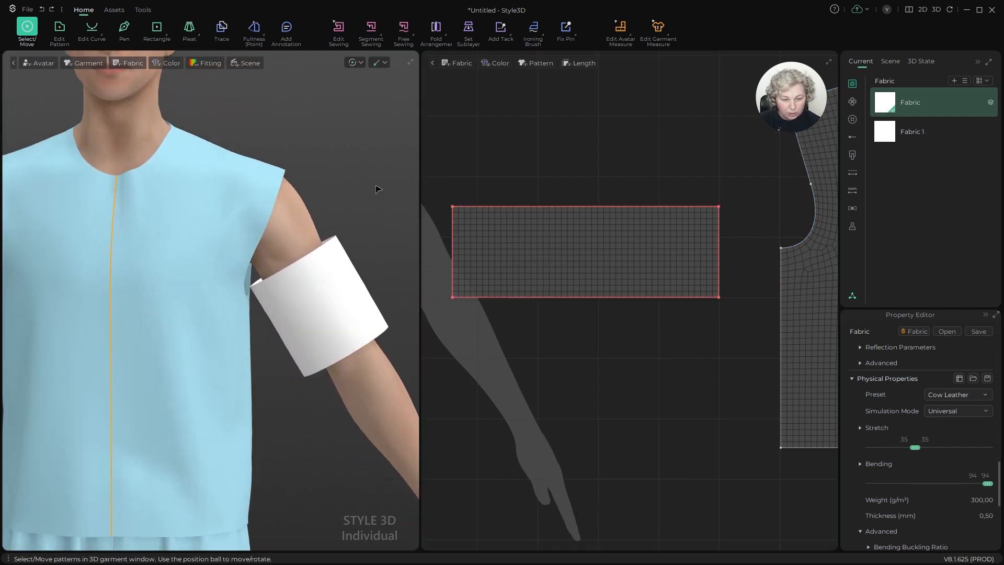
Step: Examine how the simulated sleeve tube sits around the upper arm below the bodice armhole
middle_click_drag(377, 186, 304, 165, "alt")
right_click_drag(297, 219, 331, 249, "alt")
left_click(308, 275)
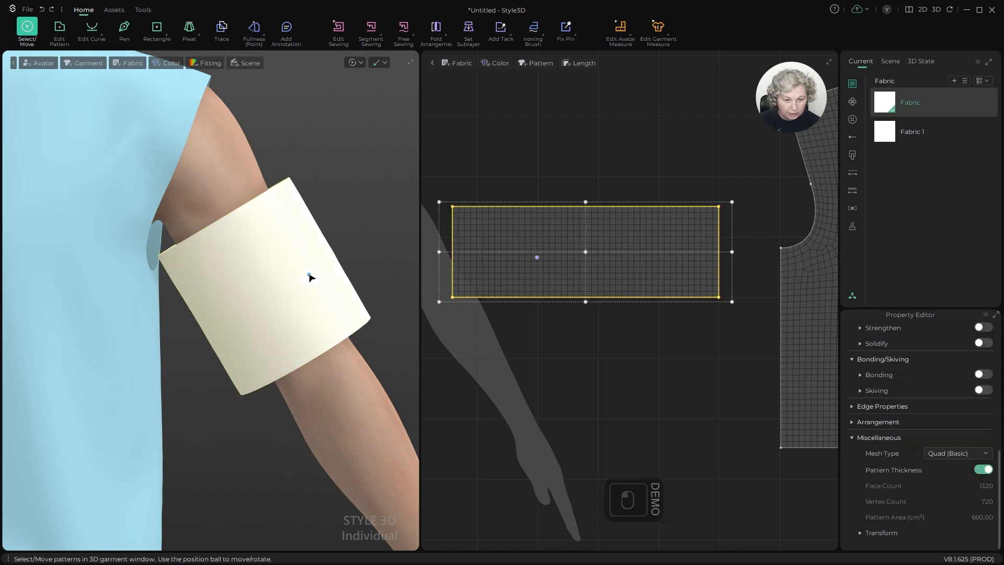
left_click(331, 157)
scroll(318, 215, "down", 3)
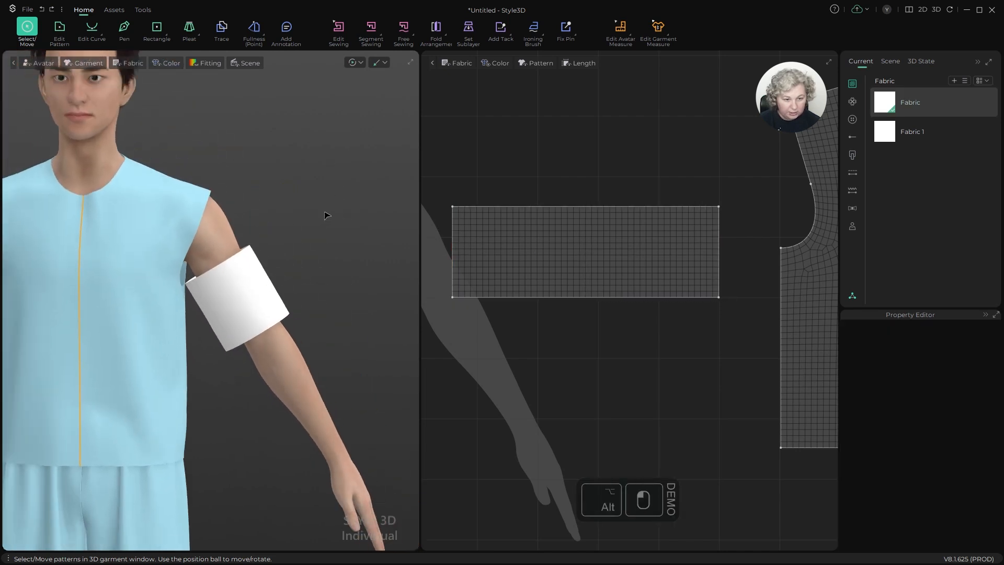
right_click_drag(325, 215, 324, 217, "alt")
middle_click_drag(307, 221, 343, 232, "alt")
right_click_drag(343, 232, 264, 297, "alt")
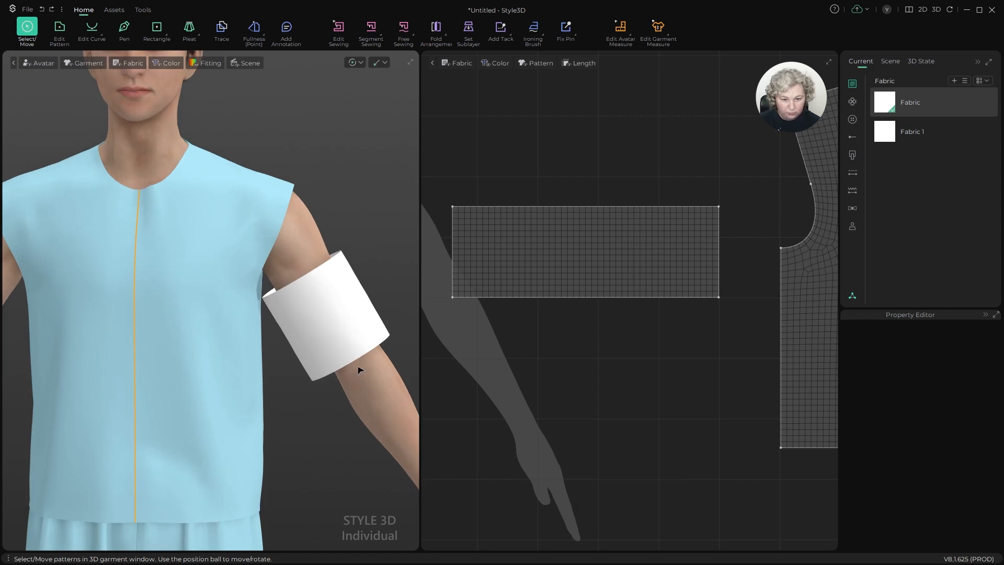
Step: Assign Fabric 1 to the sleeve rectangle
left_click(354, 320)
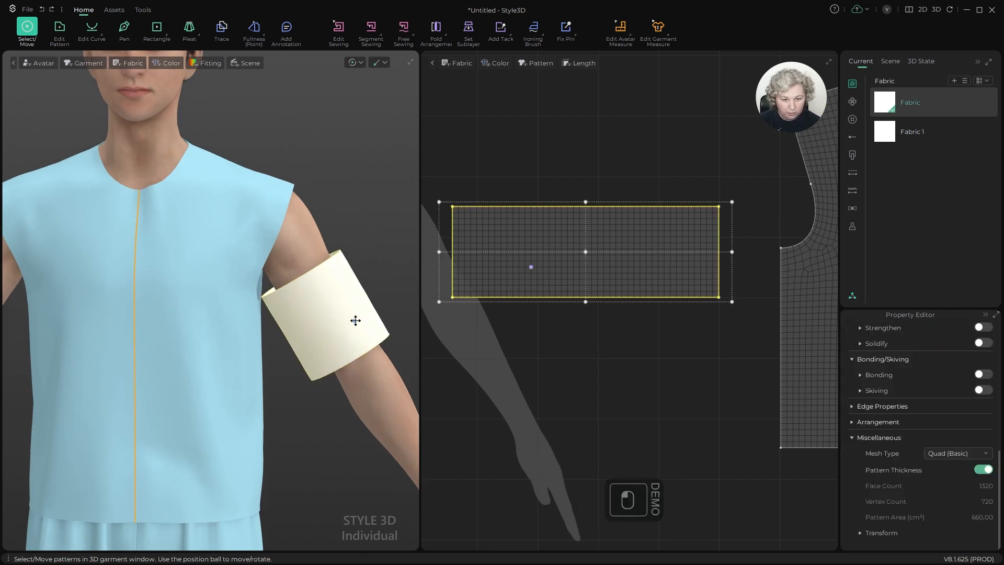
scroll(355, 321, "down", 5)
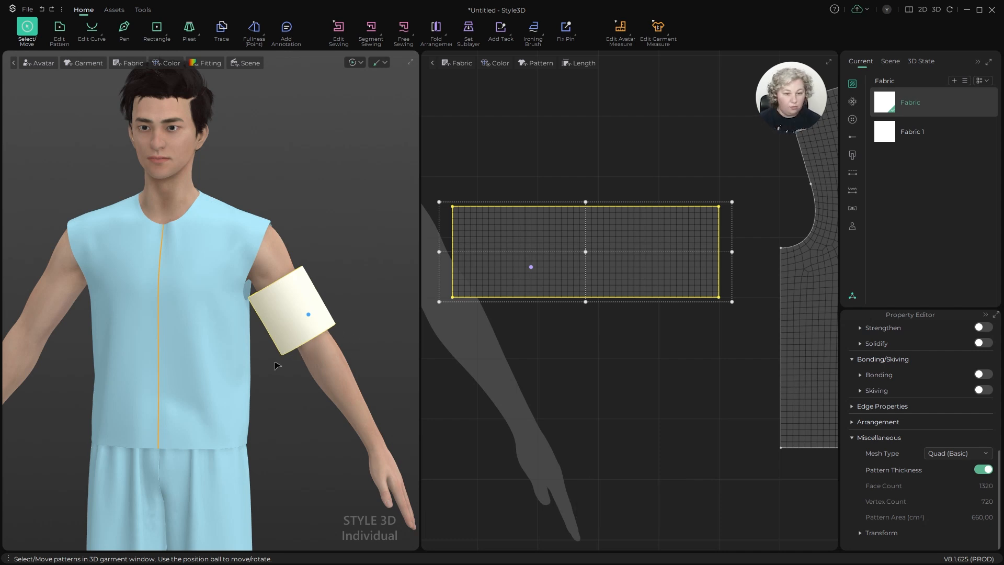
right_click_drag(359, 263, 253, 270)
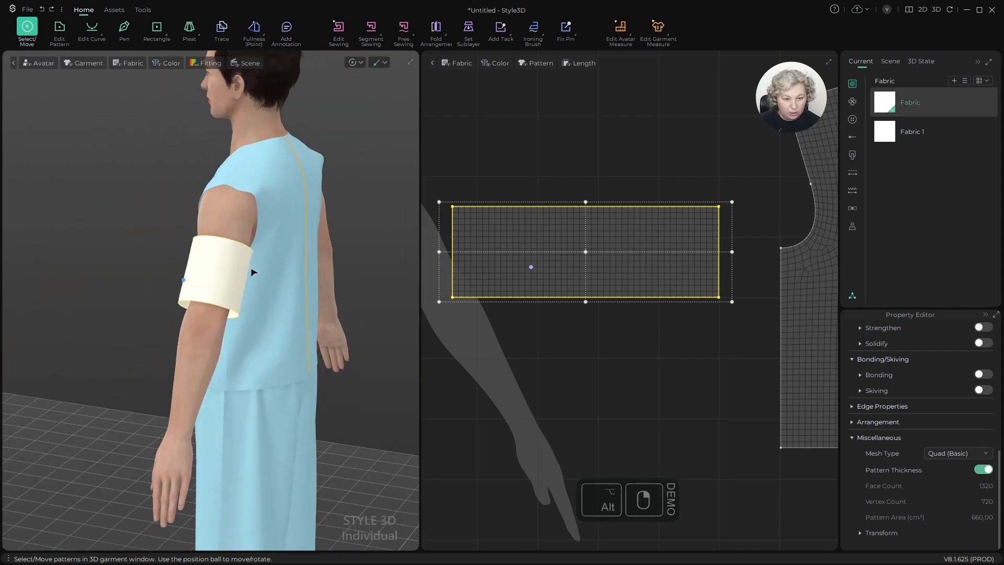
left_click_drag(199, 270, 293, 256, "alt")
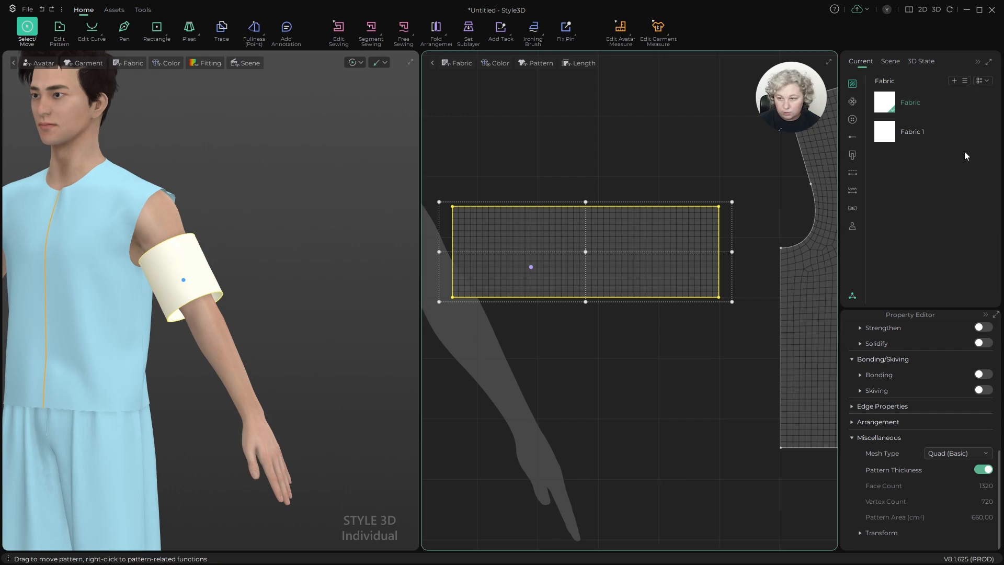
left_click_drag(922, 134, 572, 239)
scroll(181, 234, "up", 4)
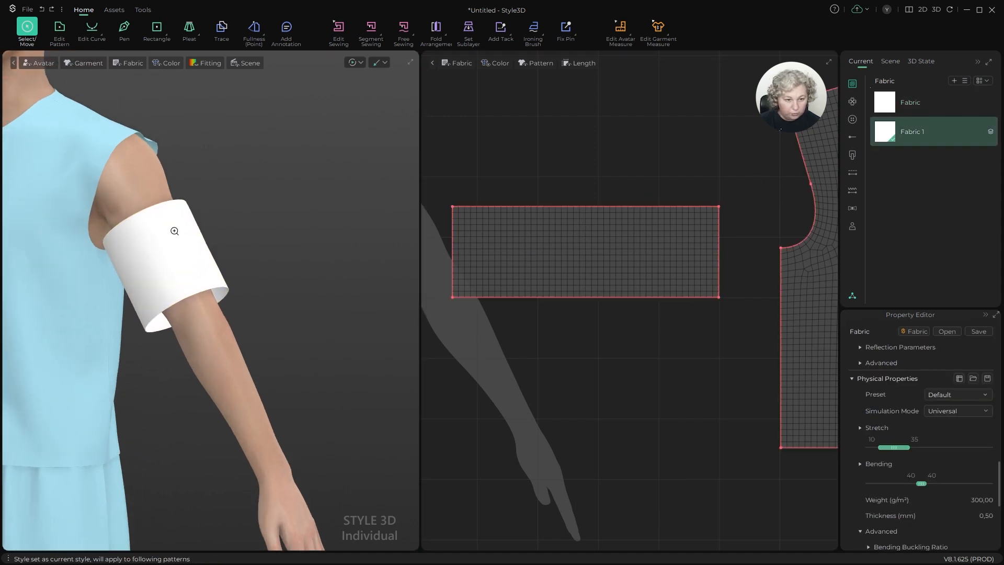
left_click_drag(190, 227, 225, 224, "alt")
right_click_drag(247, 219, 286, 247, "alt")
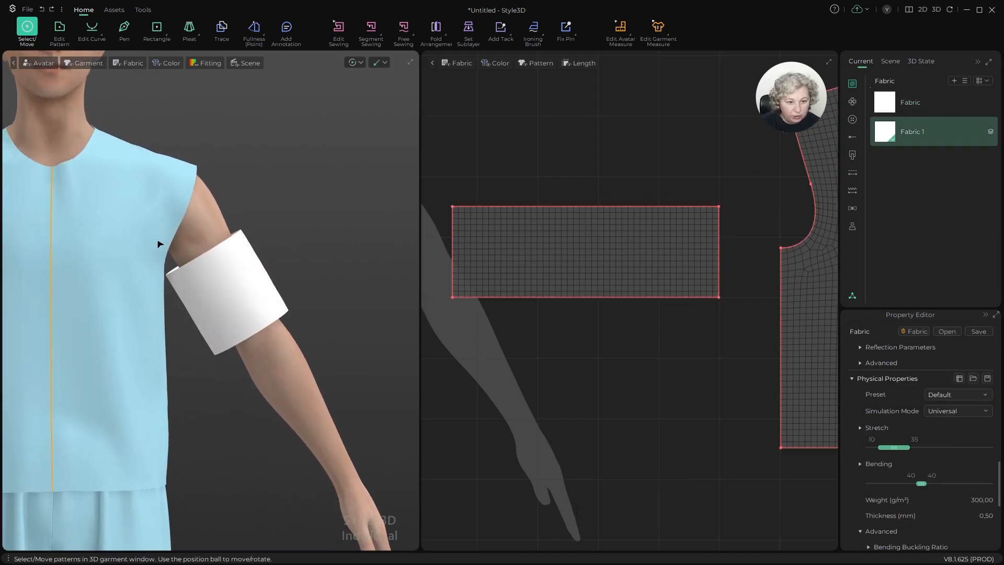
Step: Examine the sleeve tube from the side and front, and its flat rectangle beside the bodice pieces
left_click_drag(334, 192, 325, 198, "alt")
left_click_drag(183, 197, 220, 212, "alt")
left_click(633, 103)
scroll(522, 271, "down", 5)
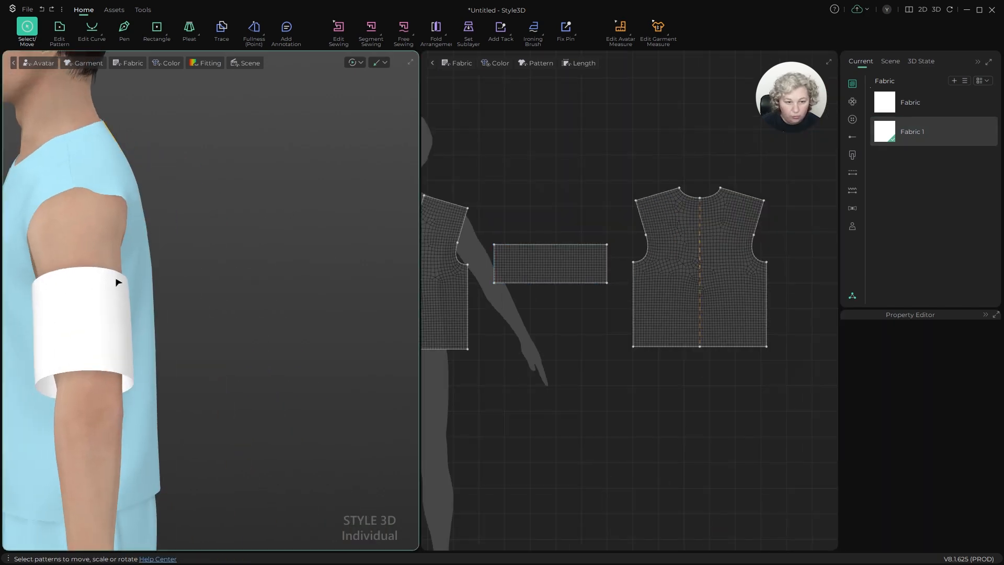
left_click_drag(116, 282, 278, 263, "alt")
scroll(560, 222, "up", 5)
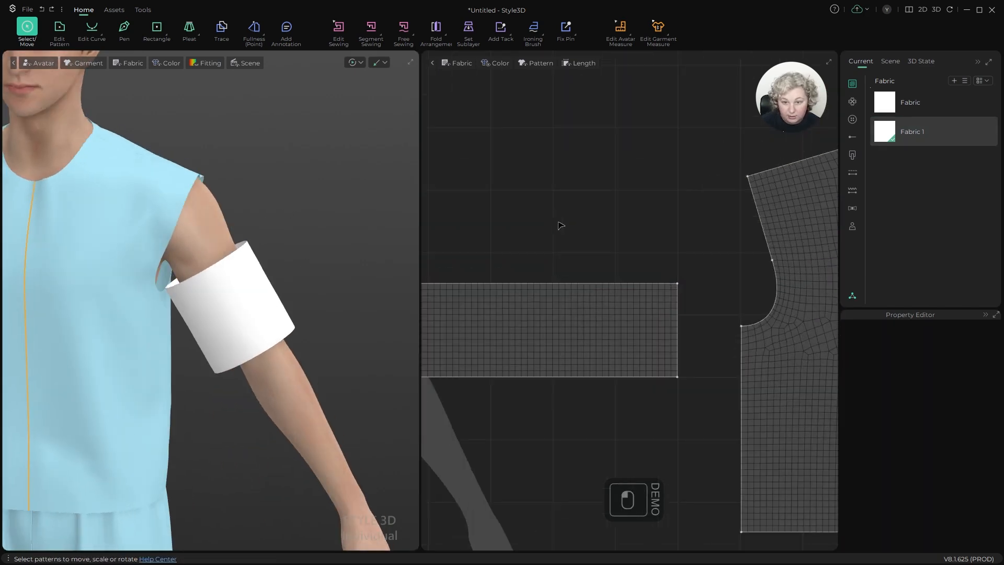
scroll(631, 250, "down", 2)
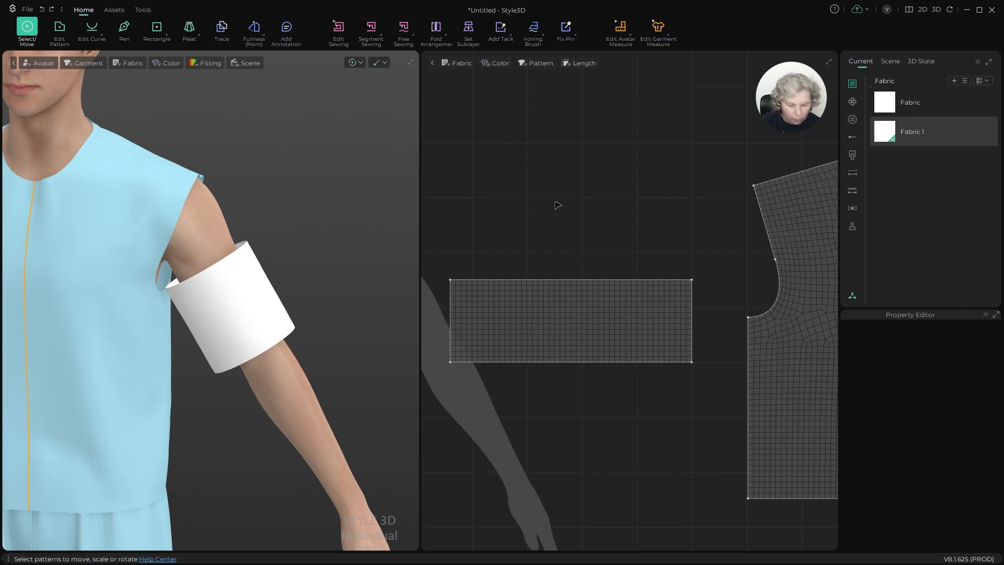
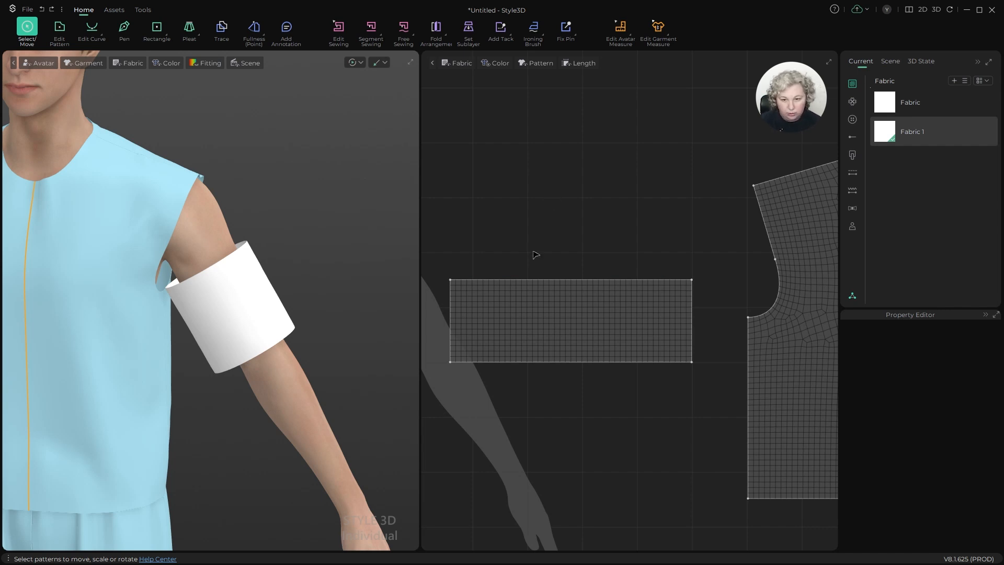
Step: Add a point at the middle of the sleeve rectangle's upper edge
left_click(565, 301)
key("z")
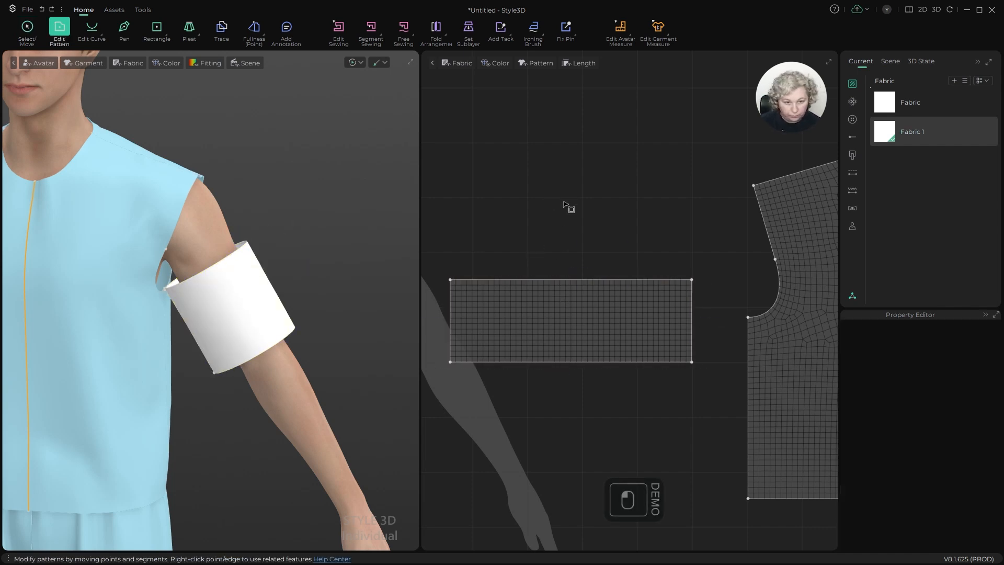
key("x")
left_click(575, 282)
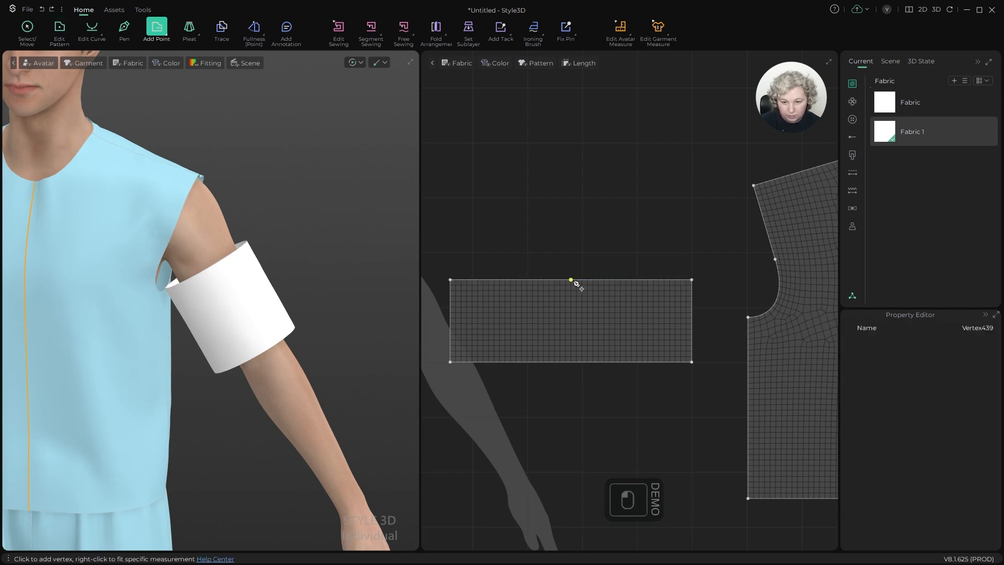
Step: Raise the new midpoint straight up by 12 cm at 90° to form the peak of the sleeve cap
key("z")
left_click_drag(572, 279, 574, 201)
right_click(574, 203, "shift")
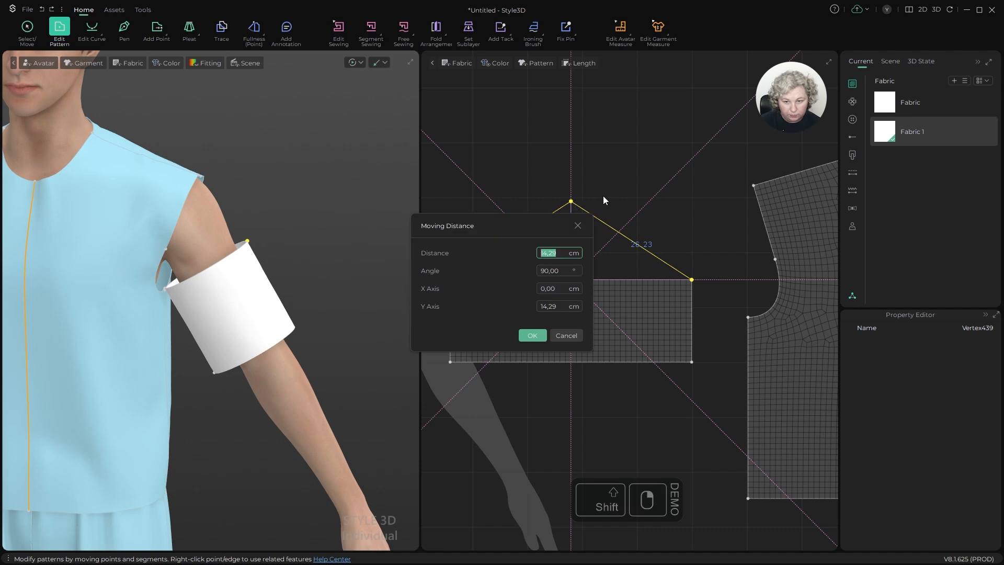
type("12")
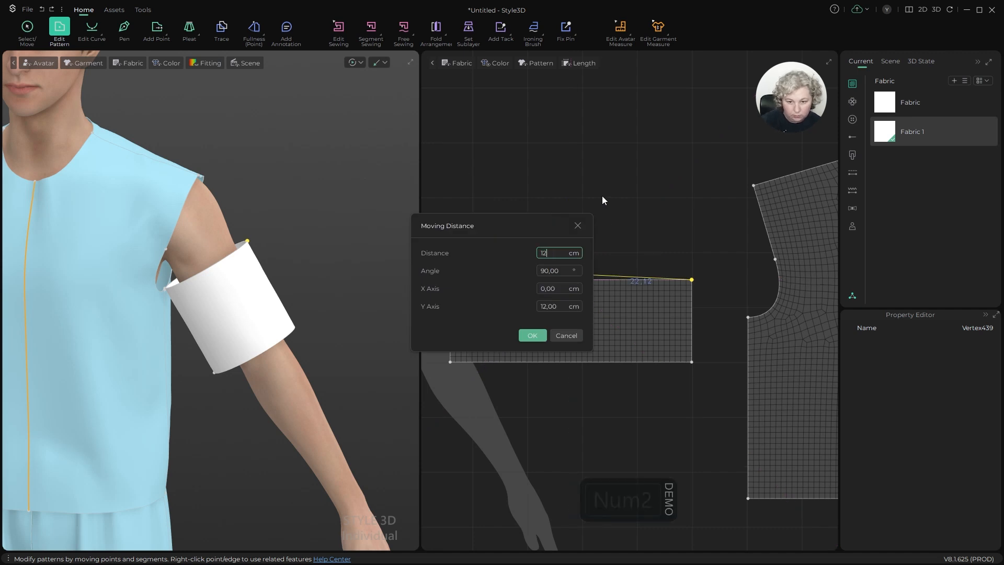
key("ctrl+a")
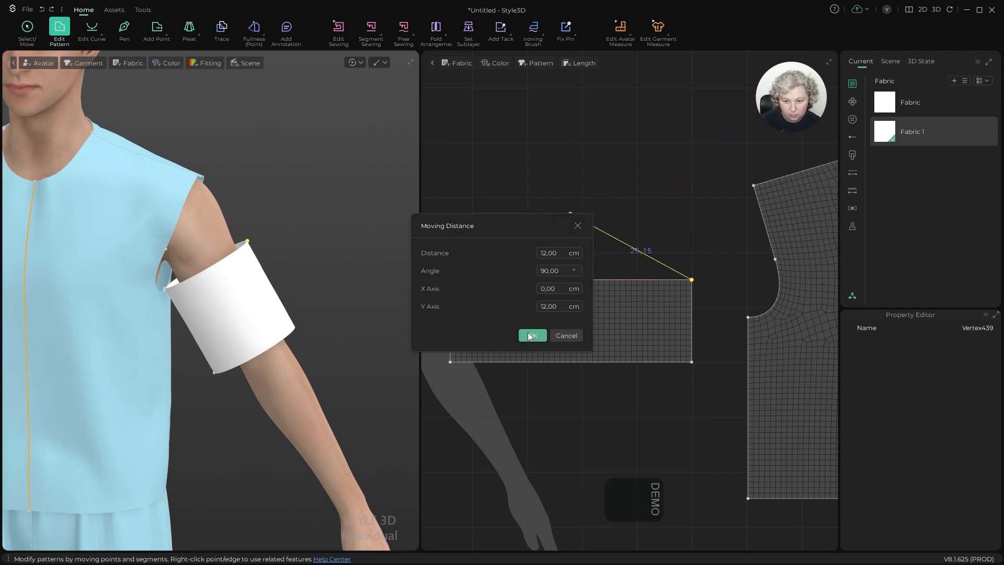
key("Return")
Step: Make Fabric the active fabric and simulate the peaked sleeve around the upper arm
key("a")
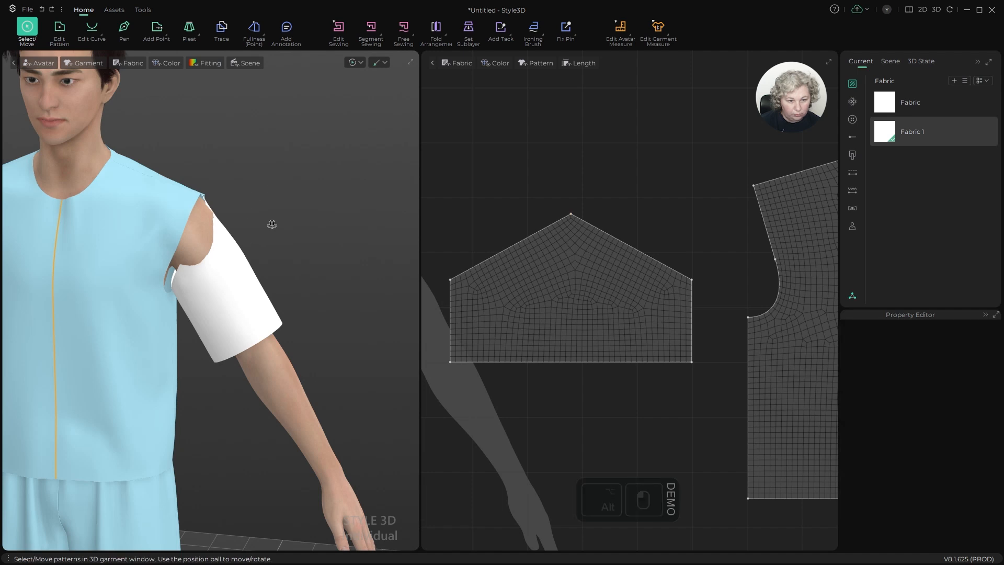
left_click_drag(272, 223, 203, 229, "alt")
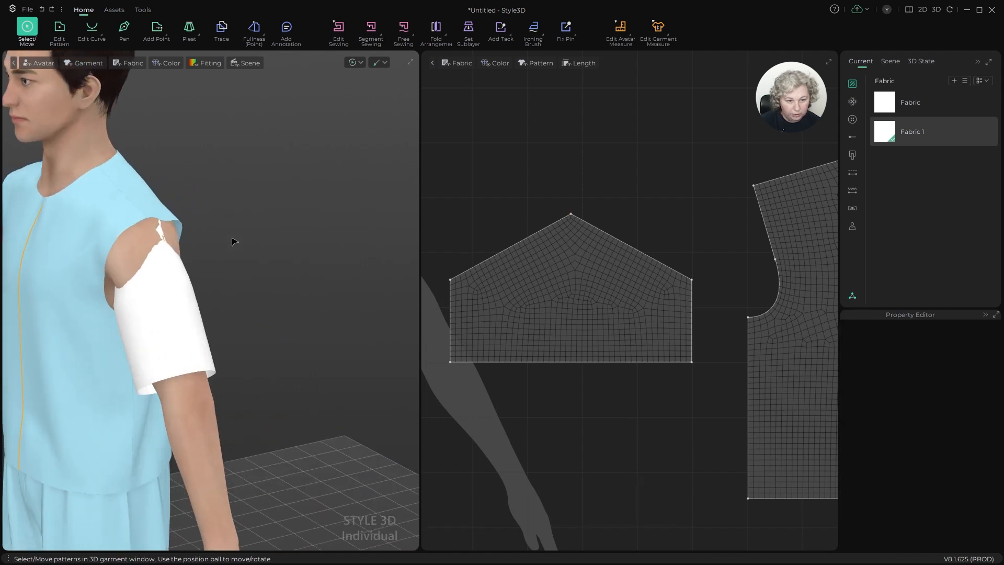
left_click(886, 103)
left_click(156, 290)
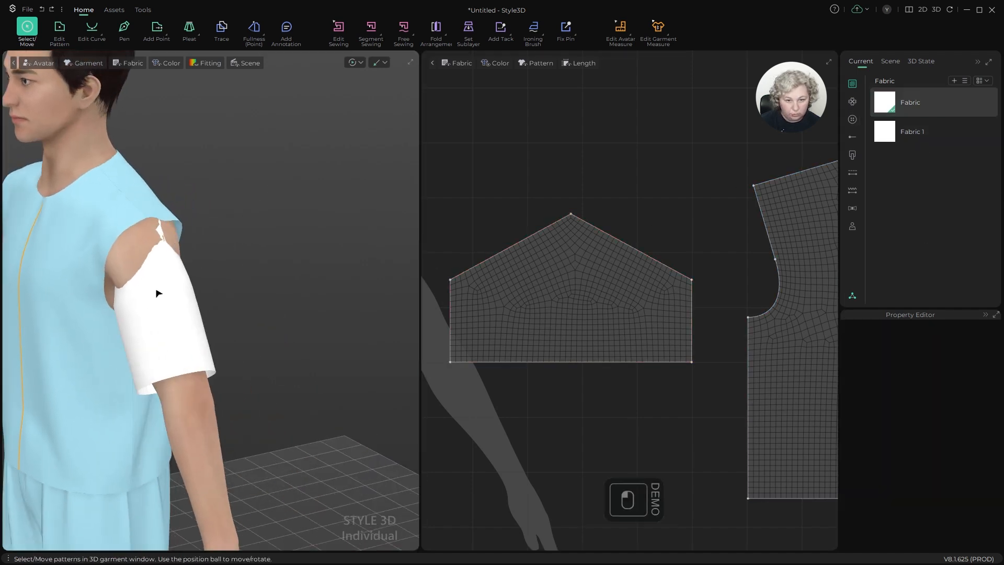
key("space")
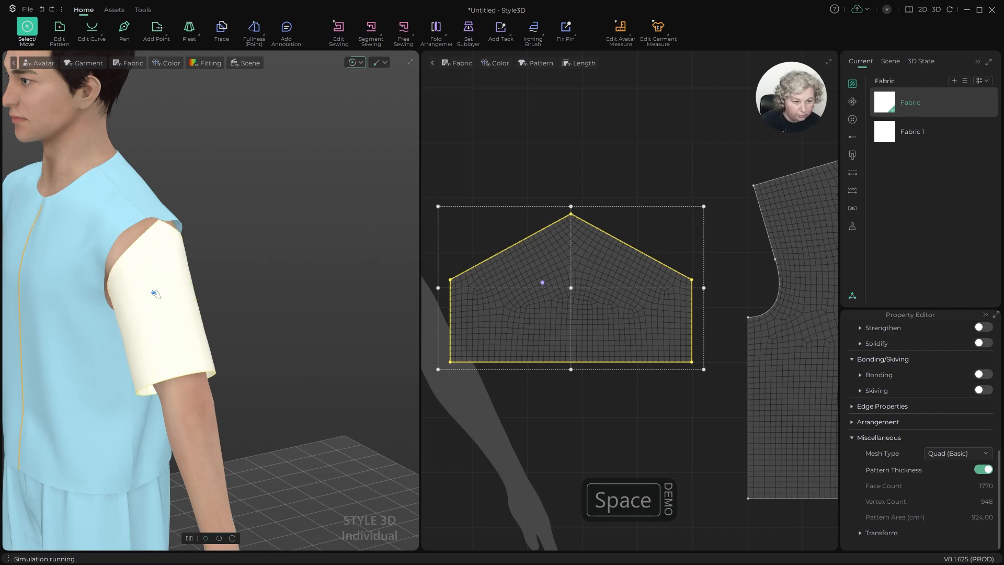
key("space")
Step: Examine the sleeve from the front and side, checking its peak against the bodice's shoulder seam
right_click_drag(146, 255, 266, 224)
right_click_drag(134, 278, 194, 278, "alt")
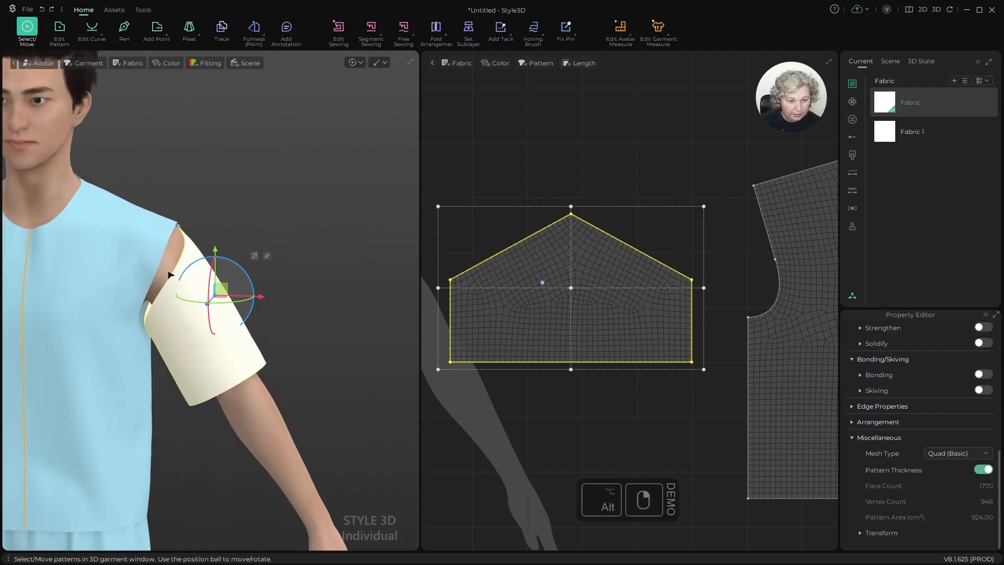
right_click_drag(268, 220, 165, 251, "alt")
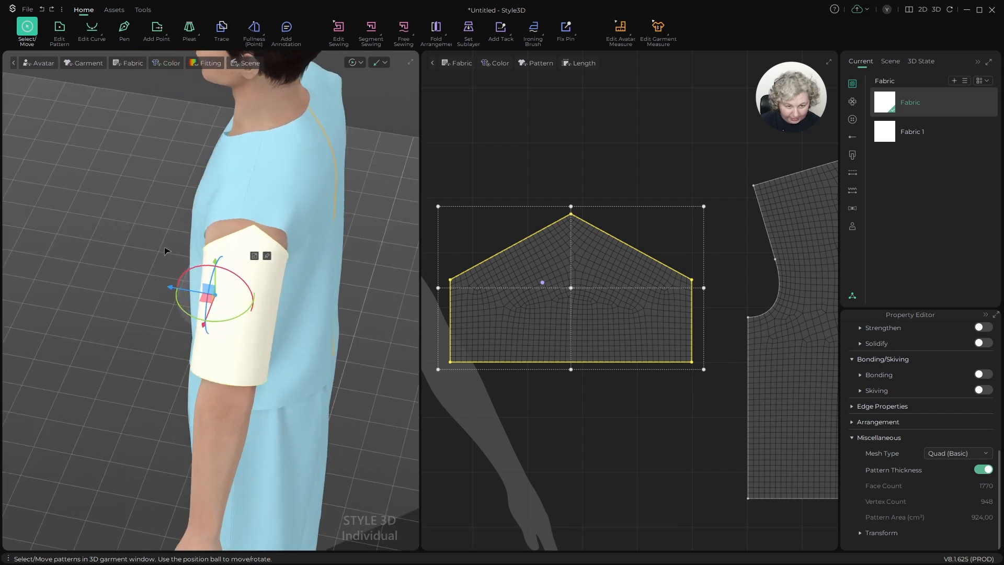
right_click_drag(287, 313, 296, 263, "alt")
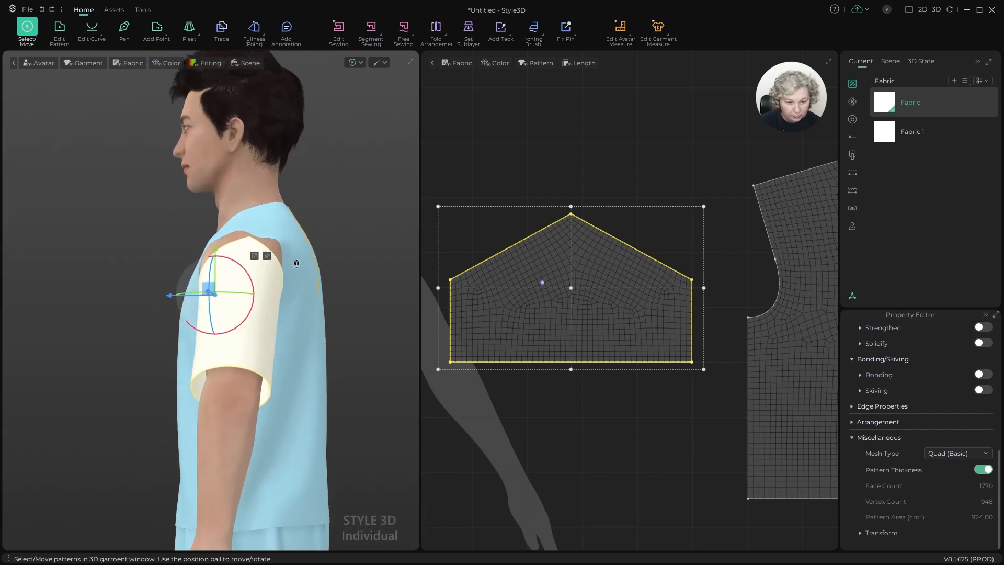
left_click(343, 225)
scroll(308, 233, "up", 5)
left_click_drag(309, 233, 316, 247, "alt")
middle_click_drag(313, 222, 260, 207, "alt")
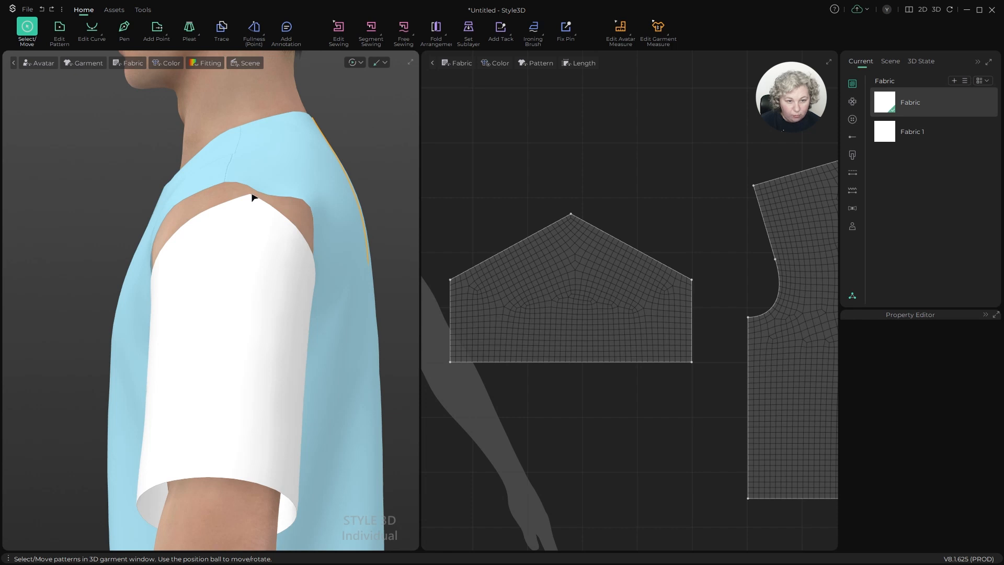
Step: Try nudging the sleeve cap's peak point to the left on the pattern, and undo the nudges
key("z")
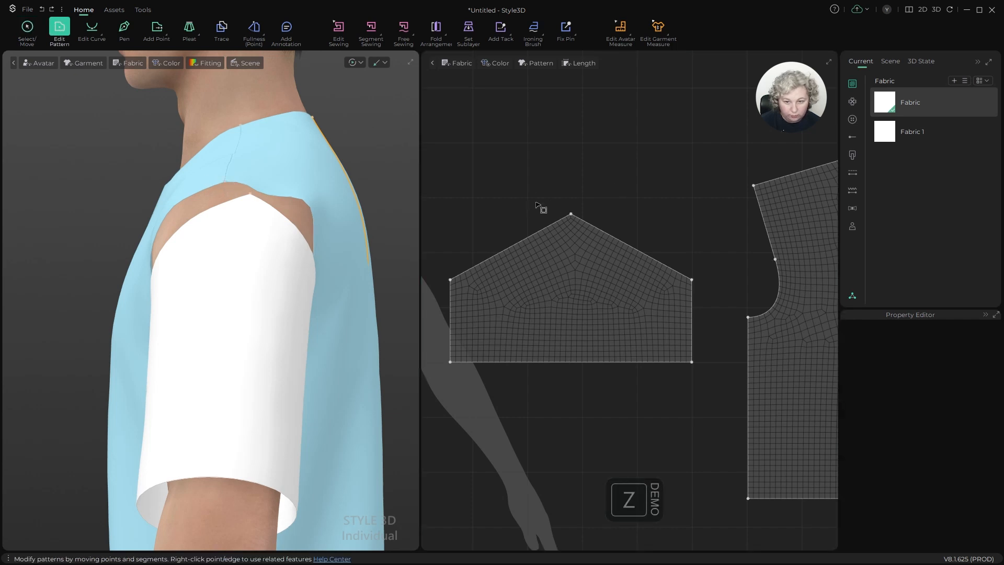
left_click(570, 214)
key("shift+Left")
key("shift+Left")
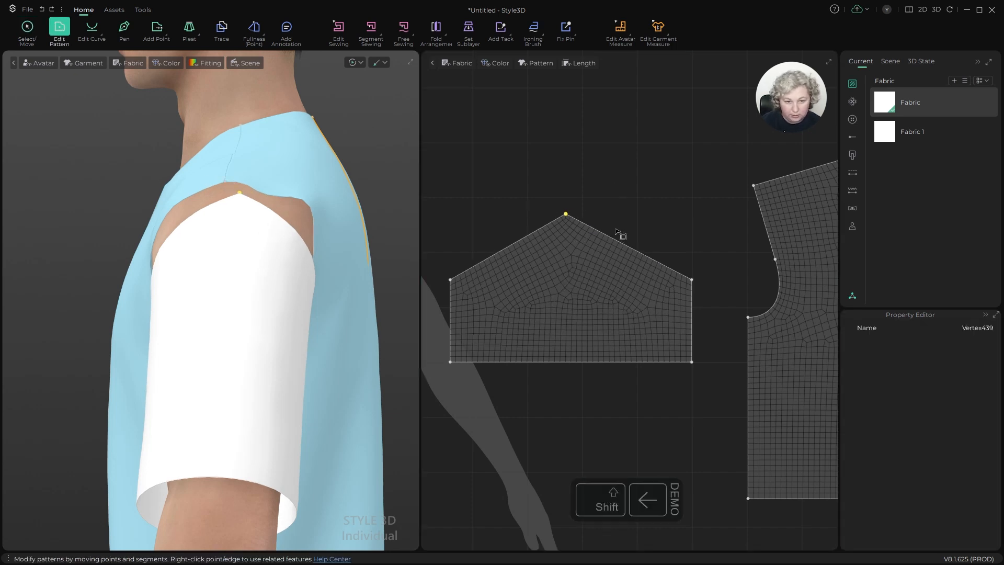
key("ctrl+z")
key("ctrl+z")
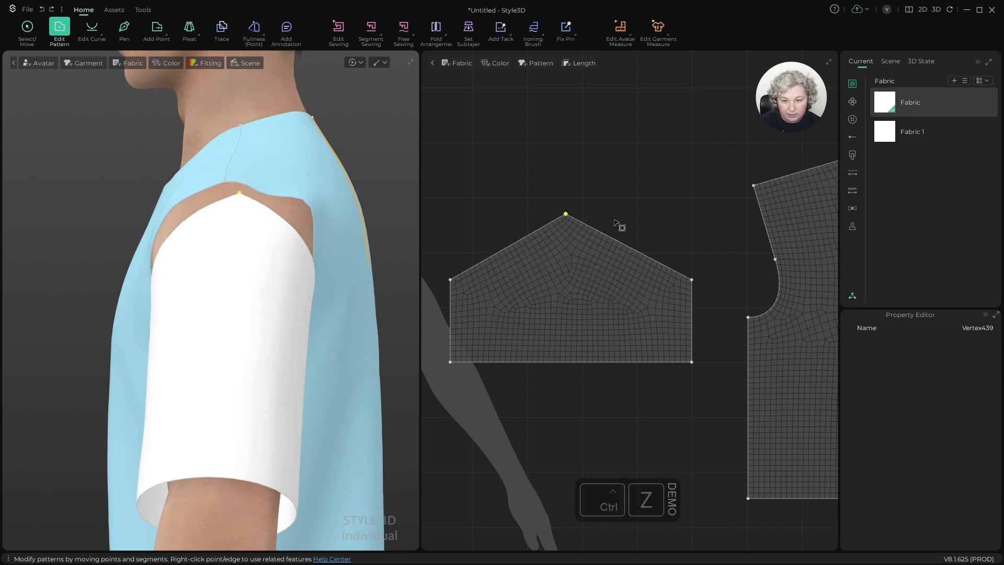
Step: Move the sleeve cap's peak point 2 cm horizontally to the left, at 180°
left_click_drag(575, 209, 556, 212, "shift")
type("2")
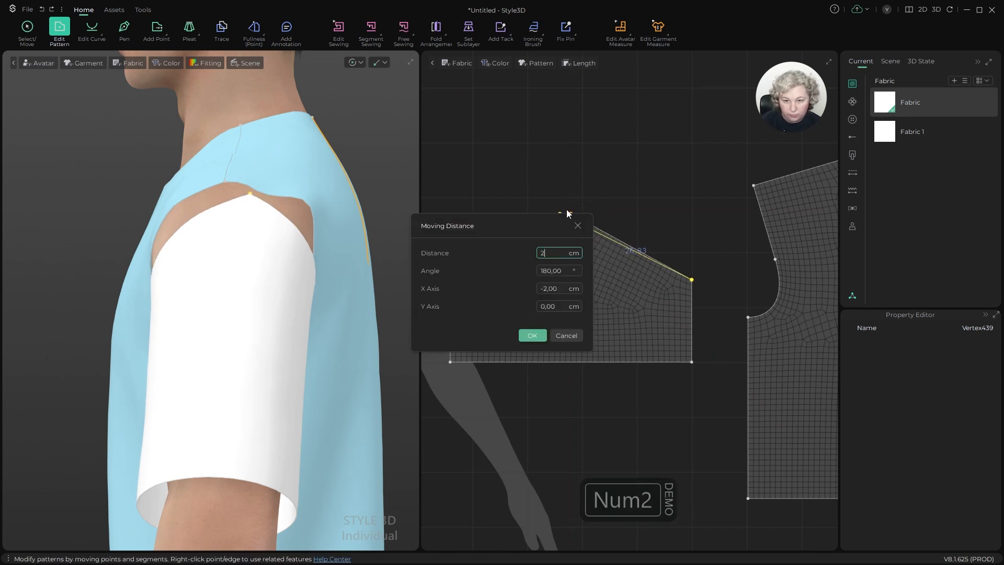
left_click(531, 335)
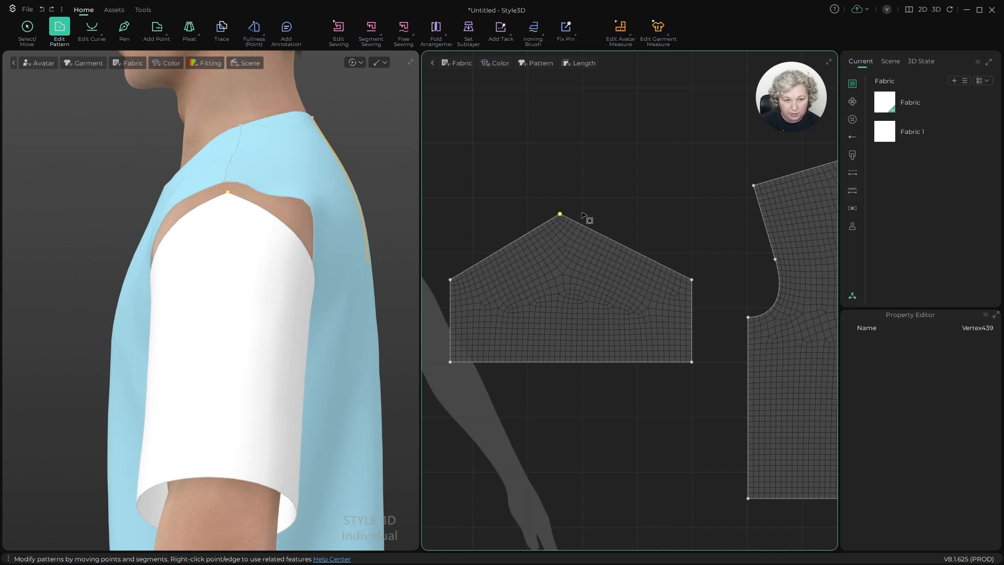
Step: Simulate the sleeve with its shifted peak and inspect the gap between its cap and the bodice armhole
key("space")
scroll(246, 186, "down", 2)
left_click_drag(253, 193, 370, 221, "alt")
key("space")
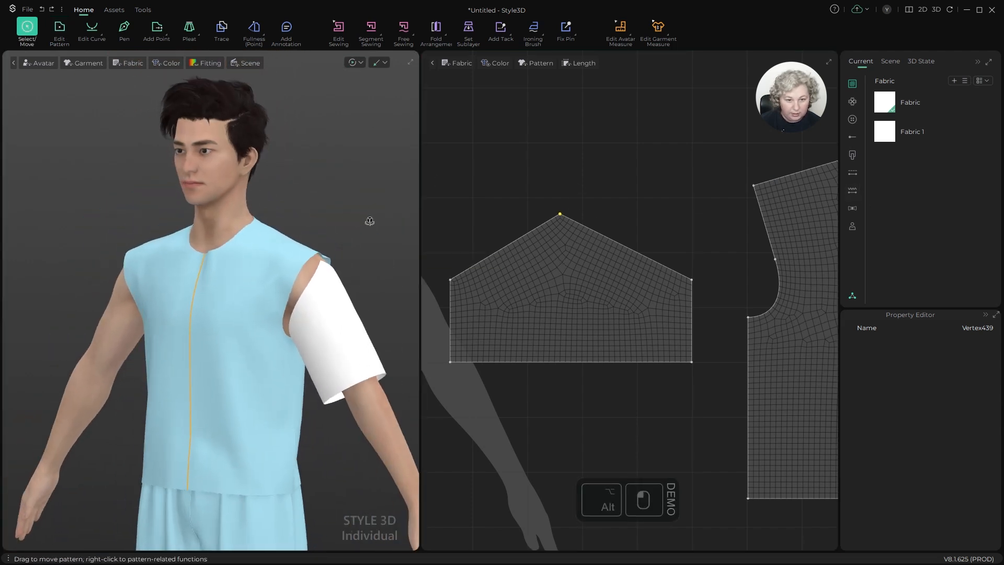
scroll(352, 215, "up", 8)
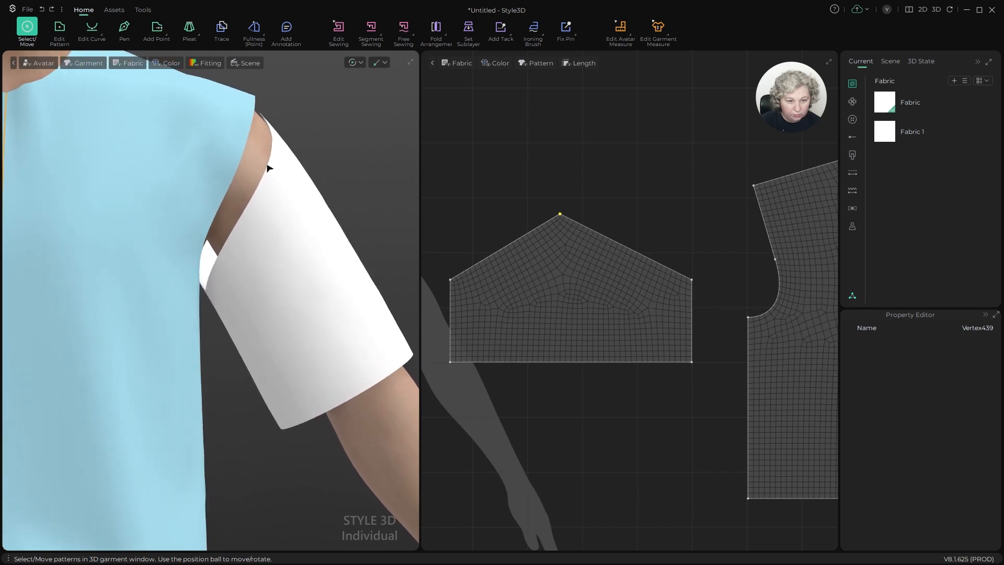
scroll(305, 204, "up", 2)
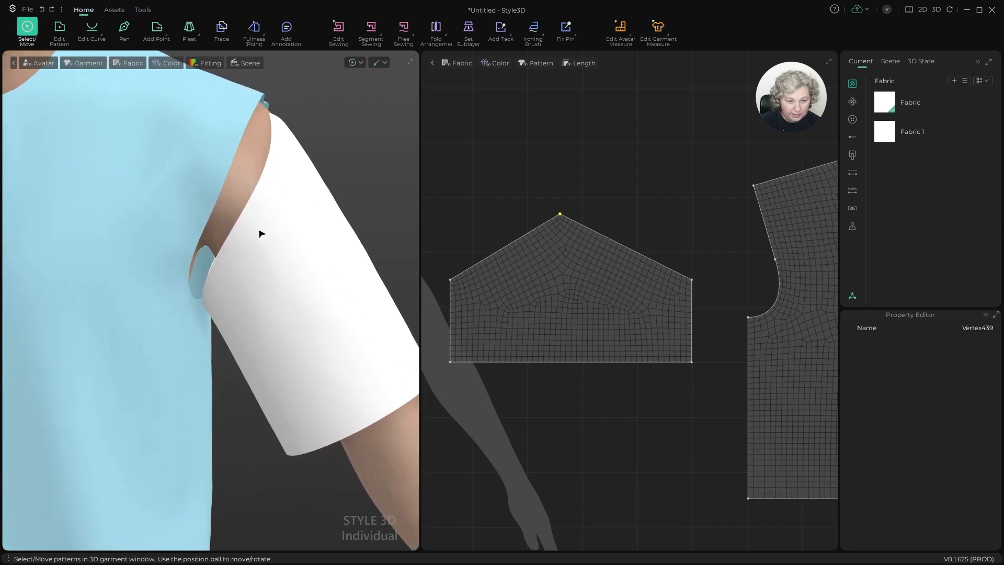
left_click_drag(261, 233, 258, 270, "alt")
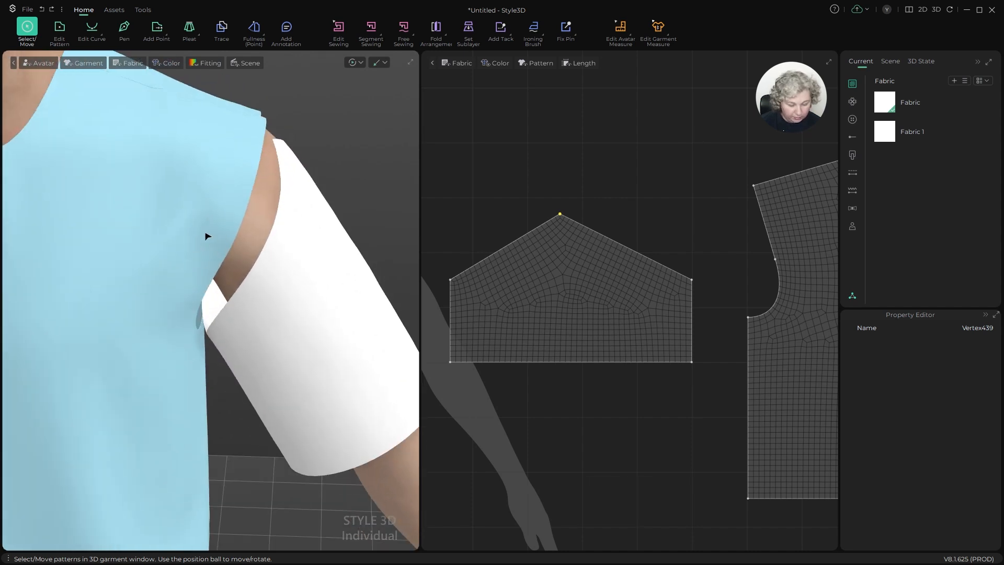
Step: Hide the avatar and both bodice pieces so the sleeve tube stands alone in 3D above the trousers
key("shift+a")
left_click(181, 250)
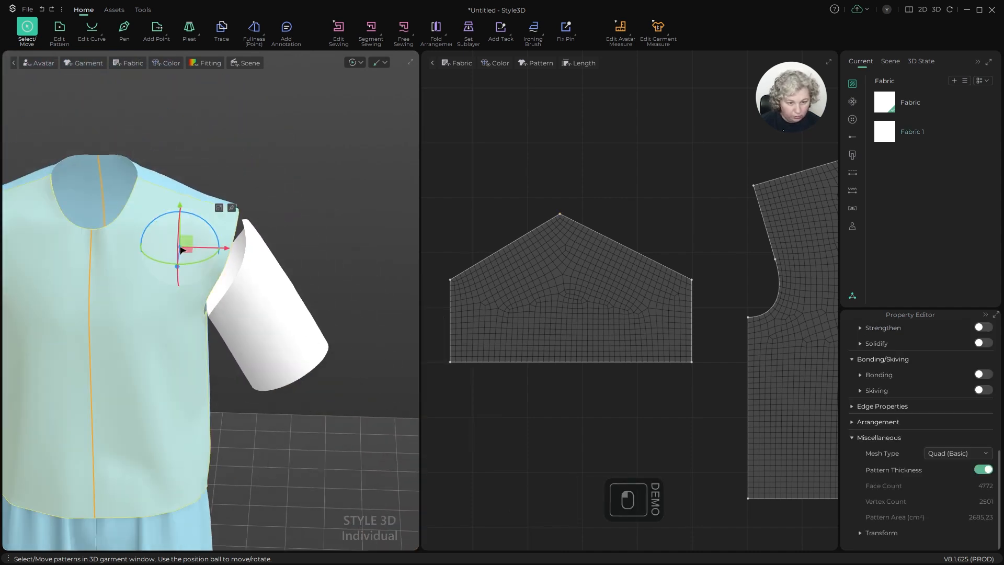
left_click(160, 176, "shift")
key("shift+q")
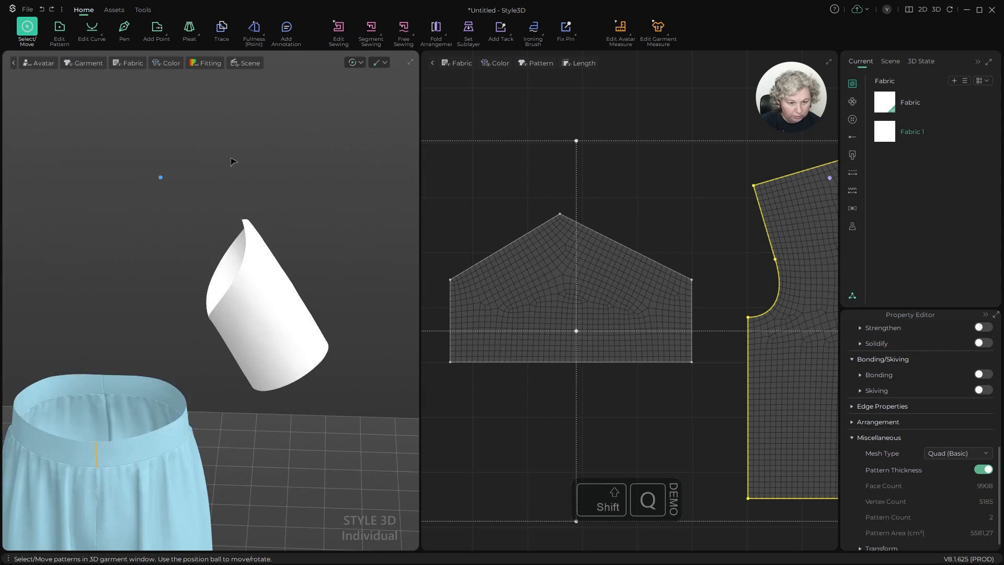
Step: Examine the isolated sleeve tube's open cap edge and seam, comparing them with the flat sleeve pattern
mouse_move(224, 157)
left_mouse_down("alt")
mouse_move(450, 138)
mouse_move(236, 156)
mouse_move(240, 146)
mouse_move(227, 142)
left_mouse_up("alt")
left_click_drag(254, 267, 309, 213, "alt")
left_click_drag(195, 291, 195, 294, "alt")
left_click(606, 209)
left_click(510, 260)
scroll(509, 261, "up", 2)
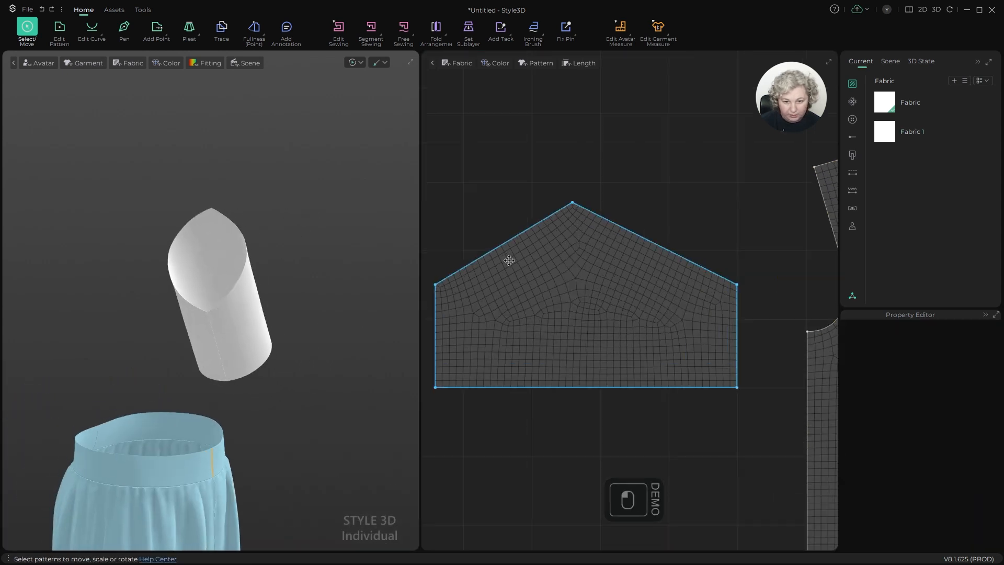
scroll(512, 262, "down", 3)
scroll(489, 278, "up", 3)
key("z")
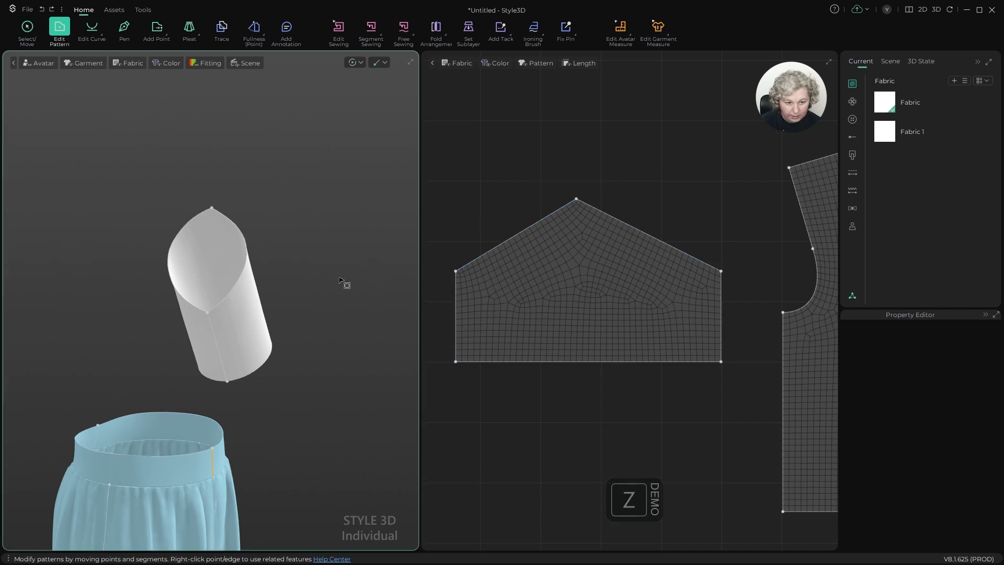
Step: Show the avatar and the hidden bodice pieces again, and view the sleeve from the front
key("shift+q")
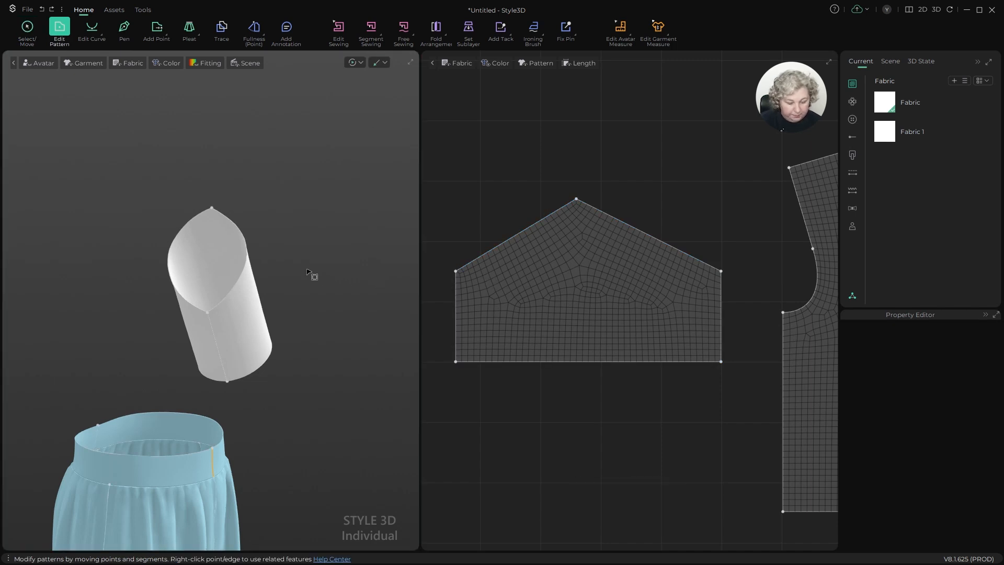
key("shift+a")
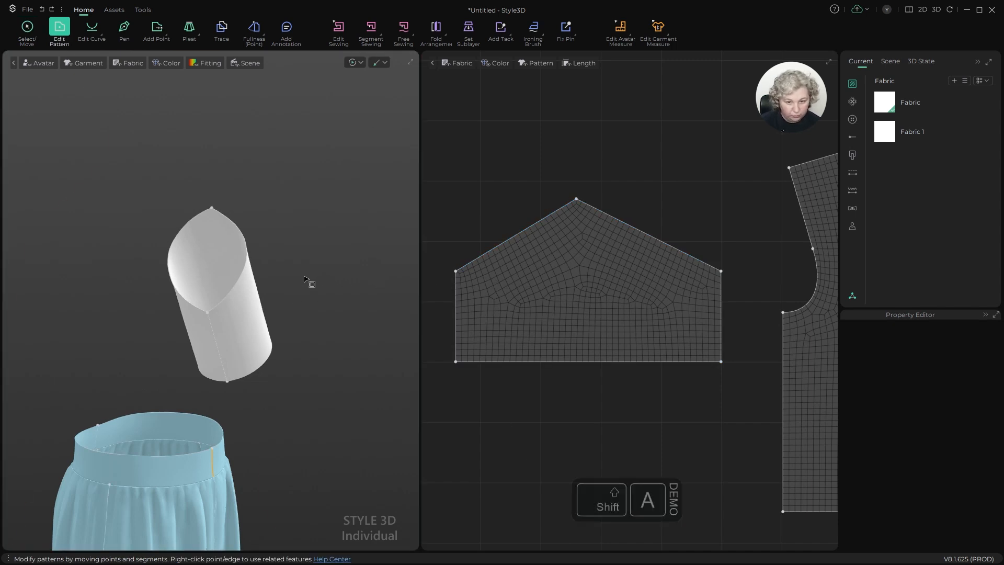
key("shift+a")
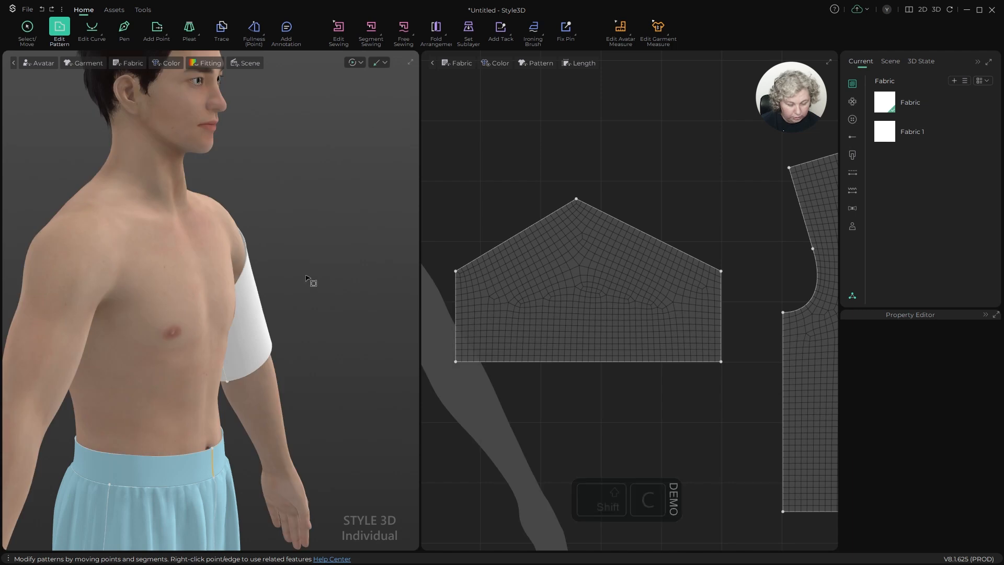
key("shift+c")
left_click_drag(324, 265, 235, 244, "alt")
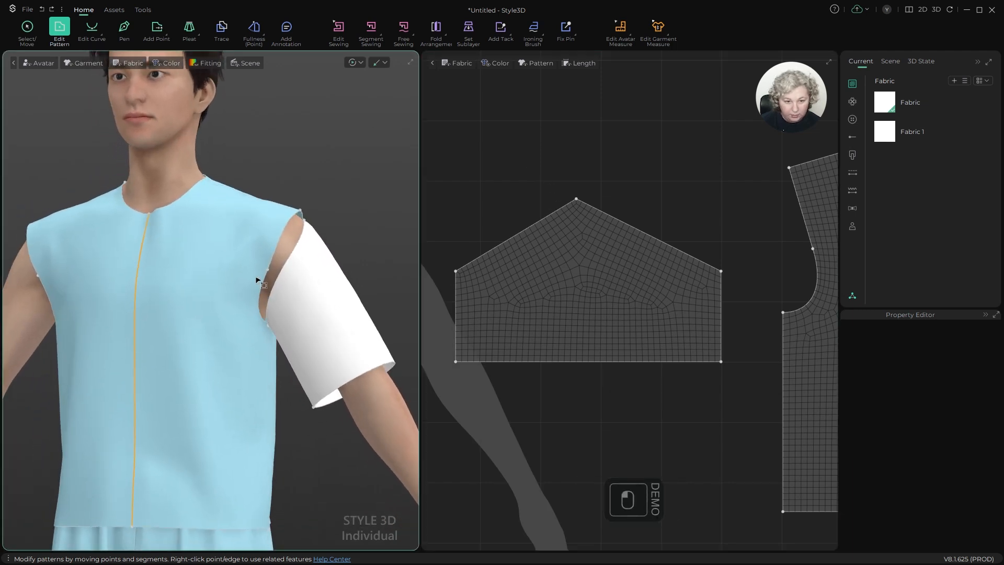
Step: Duplicate the sleeve pattern symmetrically and place the mirrored copy level with it on the other side of the bodice piece
key("a")
scroll(551, 247, "down", 2)
left_click(551, 246)
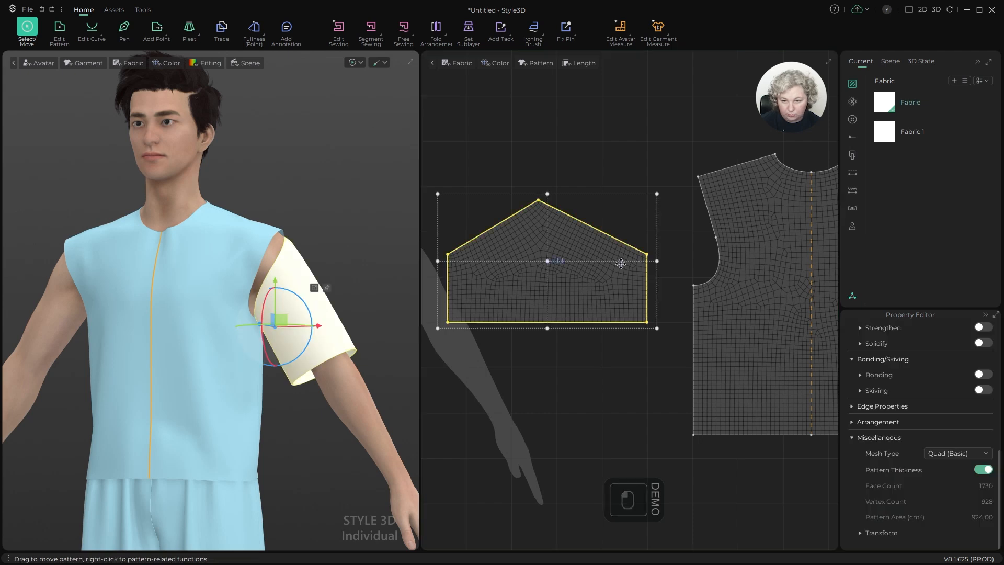
scroll(725, 223, "down", 3)
key("ctrl+d")
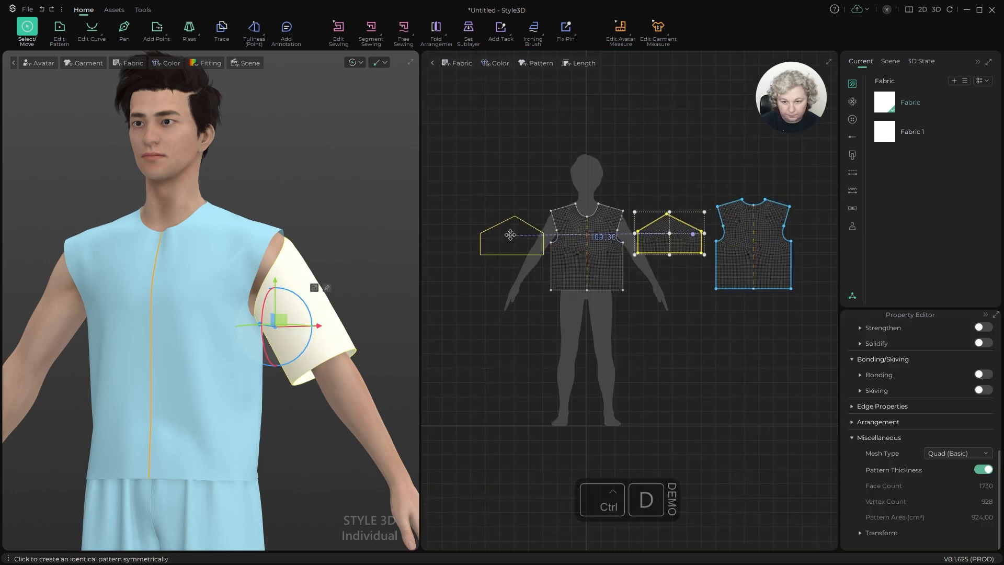
left_click(486, 234, "shift")
Step: Move the mirrored sleeve about 39 cm outward from the avatar's right arm in 3D and inspect its tube up close
scroll(668, 226, "down", 6)
scroll(253, 298, "down", 4)
right_click_drag(253, 297, 330, 265, "alt")
left_click_drag(193, 264, 57, 261)
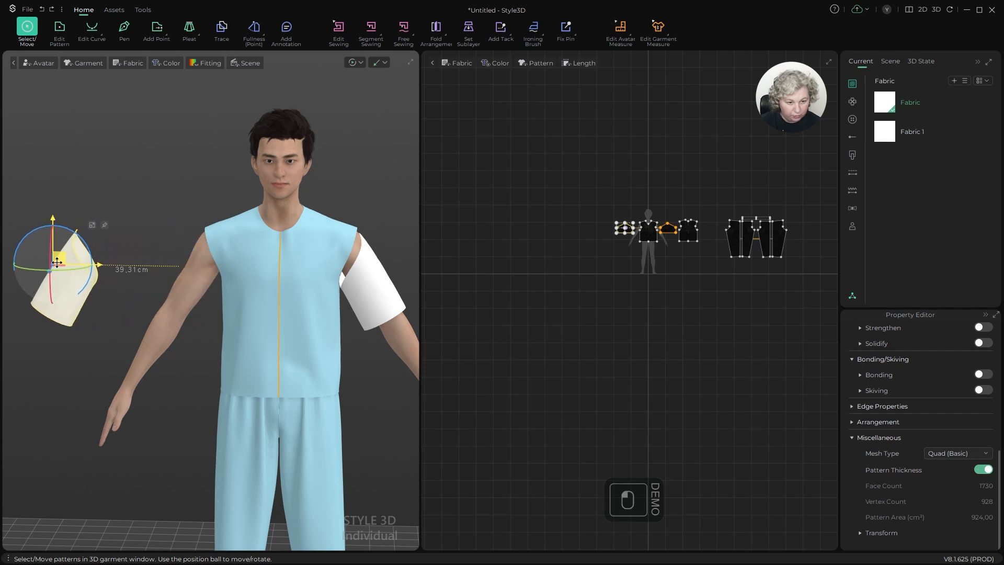
right_click_drag(154, 249, 202, 211)
scroll(231, 271, "up", 5)
left_click(222, 143)
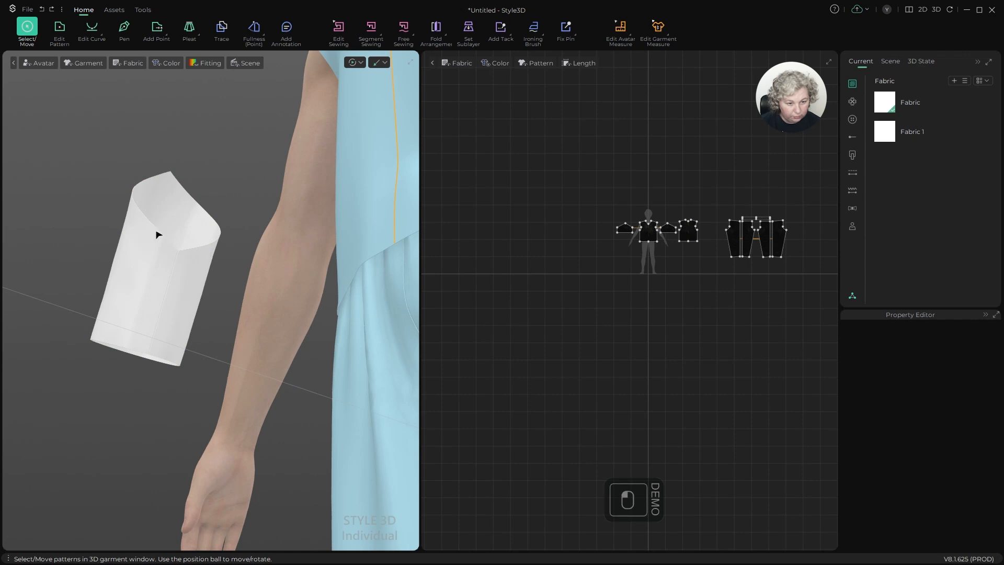
scroll(196, 230, "up", 3)
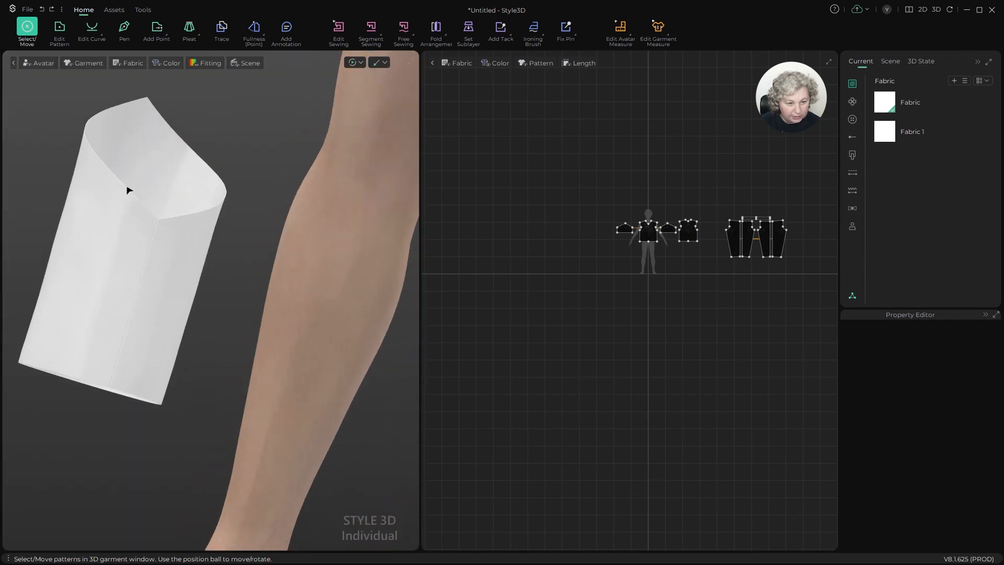
Step: Examine the avatar's armhole from the side and compare it with the back bodice pattern's armhole
left_click_drag(180, 215, 193, 222, "alt")
scroll(214, 299, "down", 6)
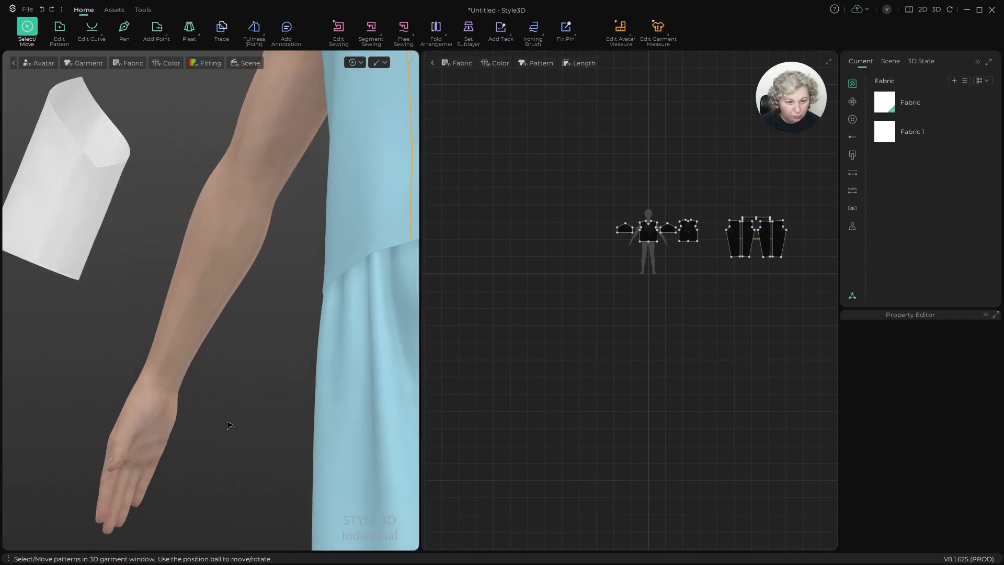
left_click_drag(214, 298, 339, 164, "alt")
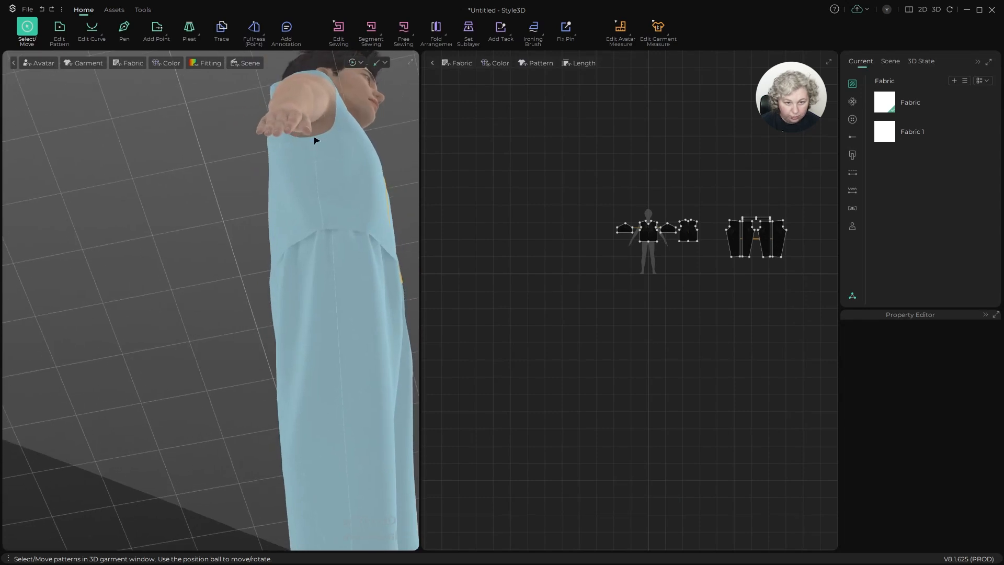
scroll(728, 200, "up", 3)
left_click(688, 233)
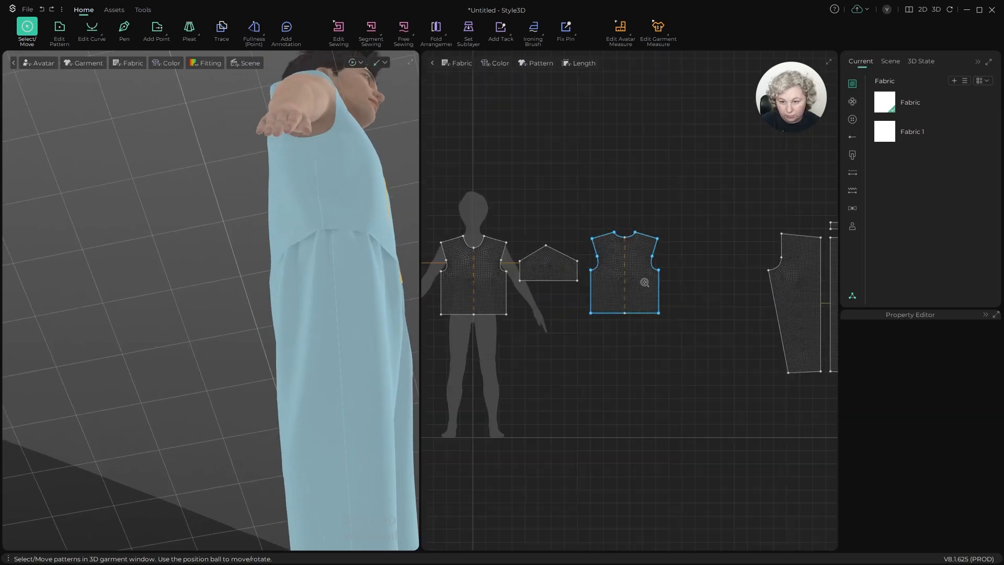
scroll(504, 249, "up", 3)
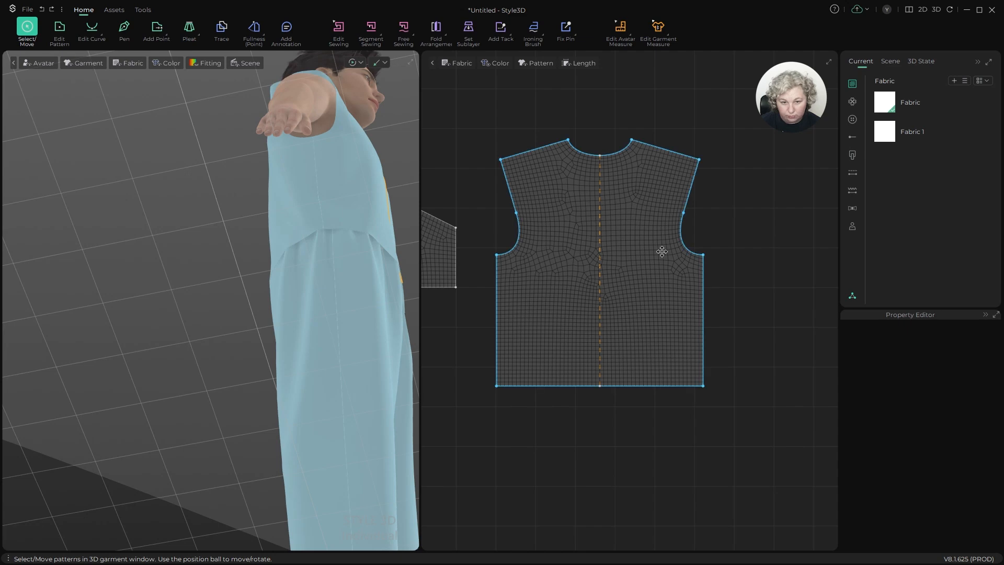
scroll(664, 257, "down", 5)
Step: Bend both straight sleeve cap edges inward into concave arcs with Edit Arc
left_click(482, 271)
scroll(482, 271, "up", 8)
key("z")
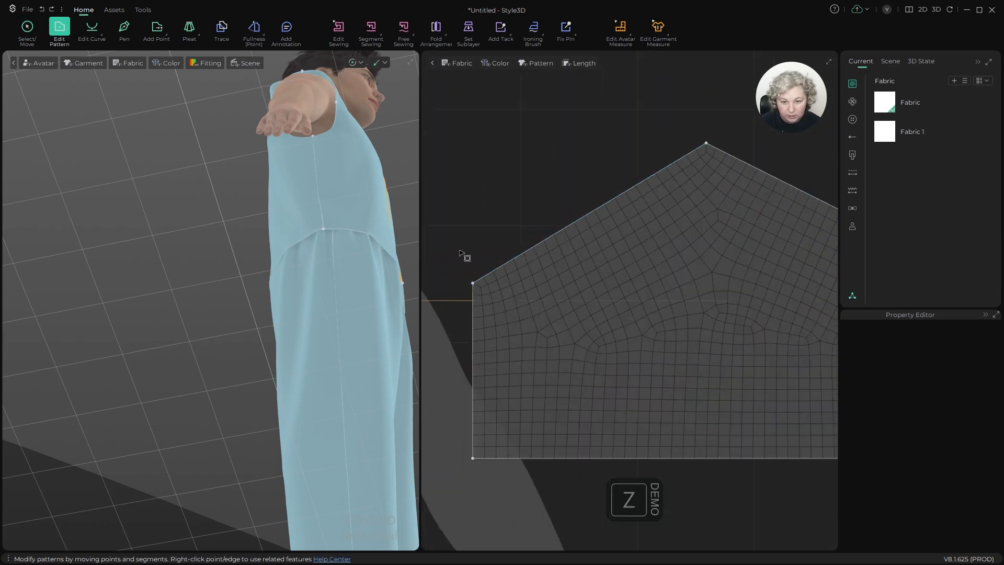
scroll(473, 269, "up", 3)
left_click(486, 297)
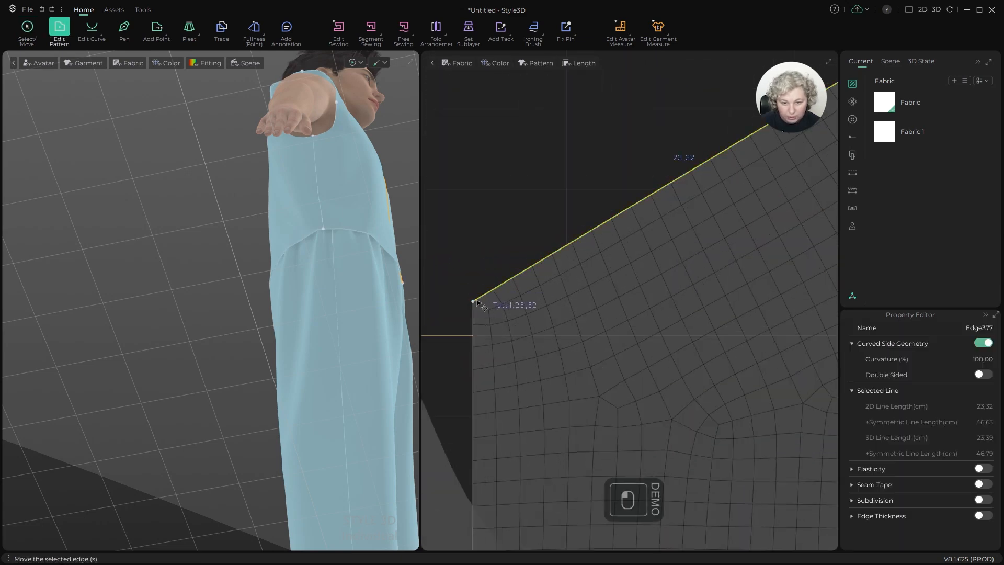
scroll(486, 296, "down", 3)
key("alt+c")
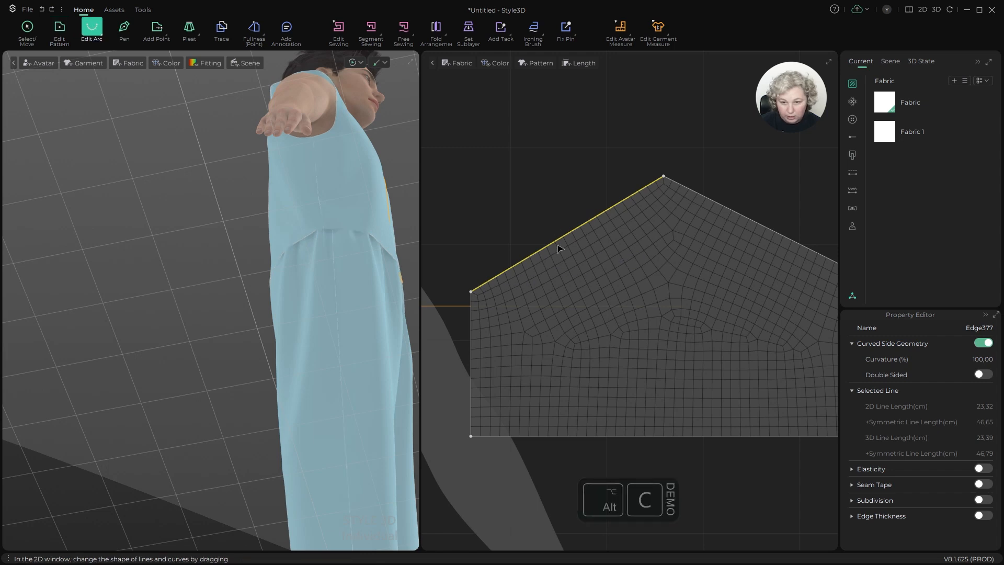
left_click_drag(561, 242, 537, 264)
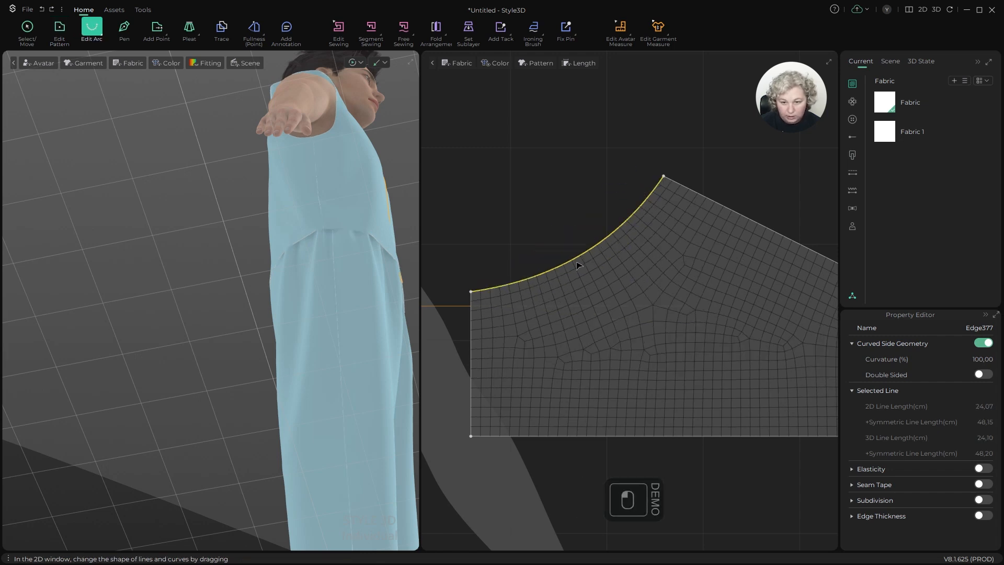
scroll(537, 264, "down", 3)
left_click_drag(677, 251, 658, 265)
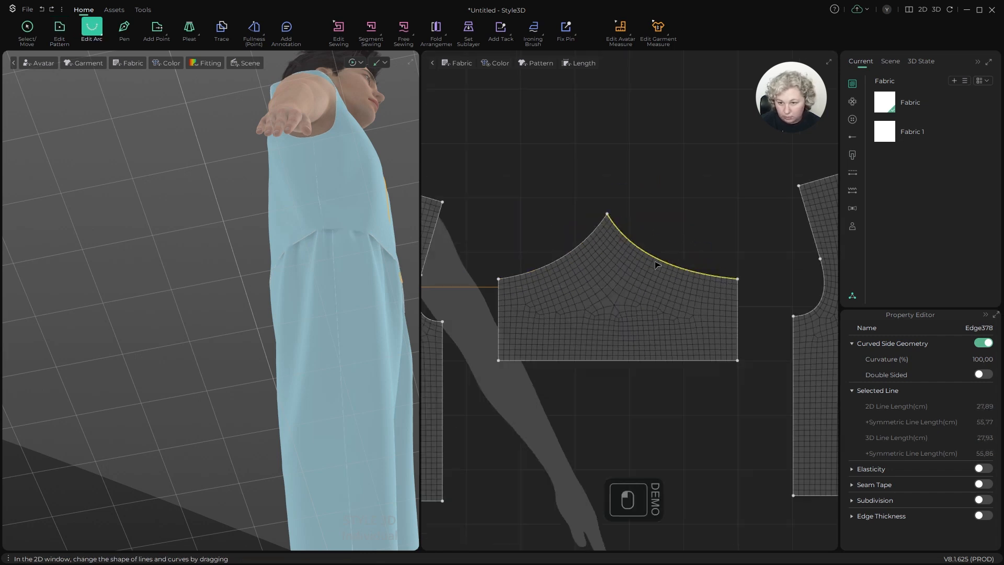
Step: Shorten and level the curve handles at both lower corners of the sleeve cap so the edges start horizontally
scroll(503, 275, "up", 5)
key("z")
left_click(488, 289)
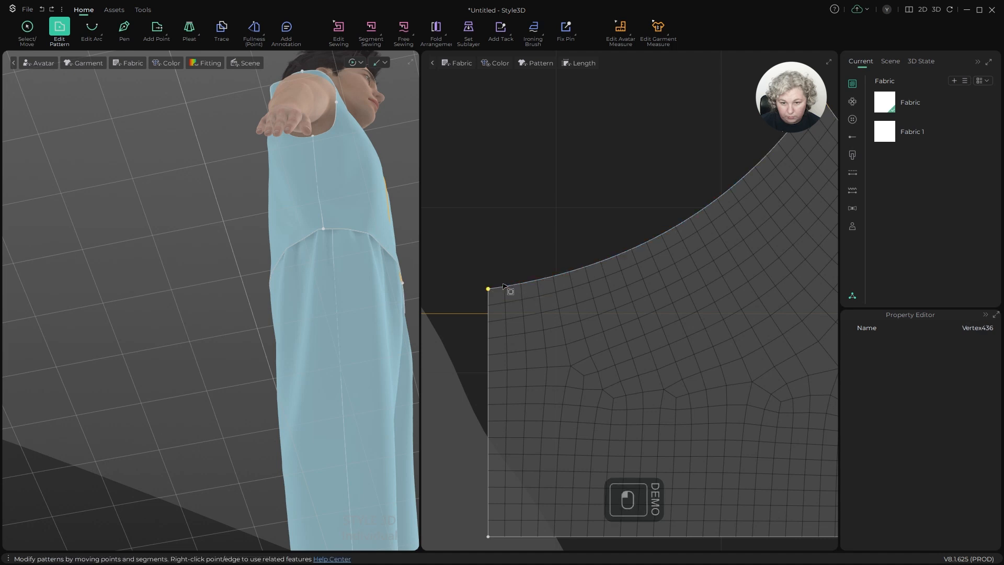
scroll(510, 291, "up", 3)
key("c")
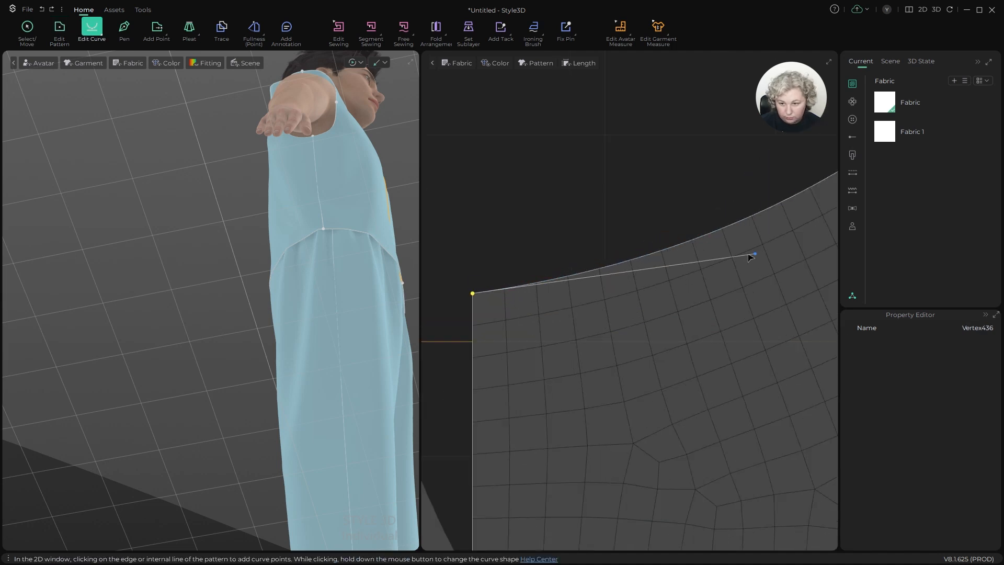
left_click_drag(751, 257, 639, 295)
scroll(650, 273, "down", 5)
scroll(693, 294, "up", 8)
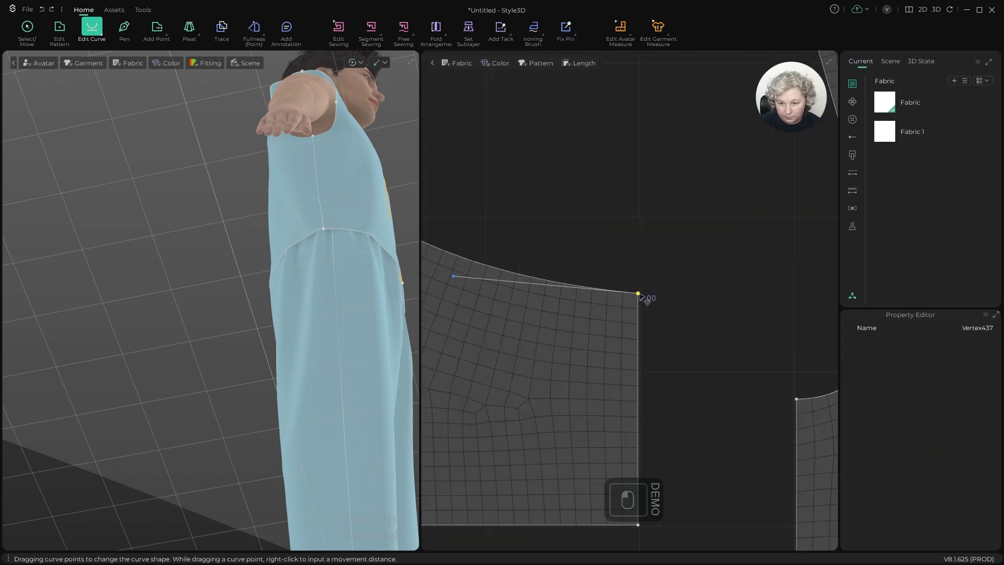
left_click_drag(449, 279, 500, 294)
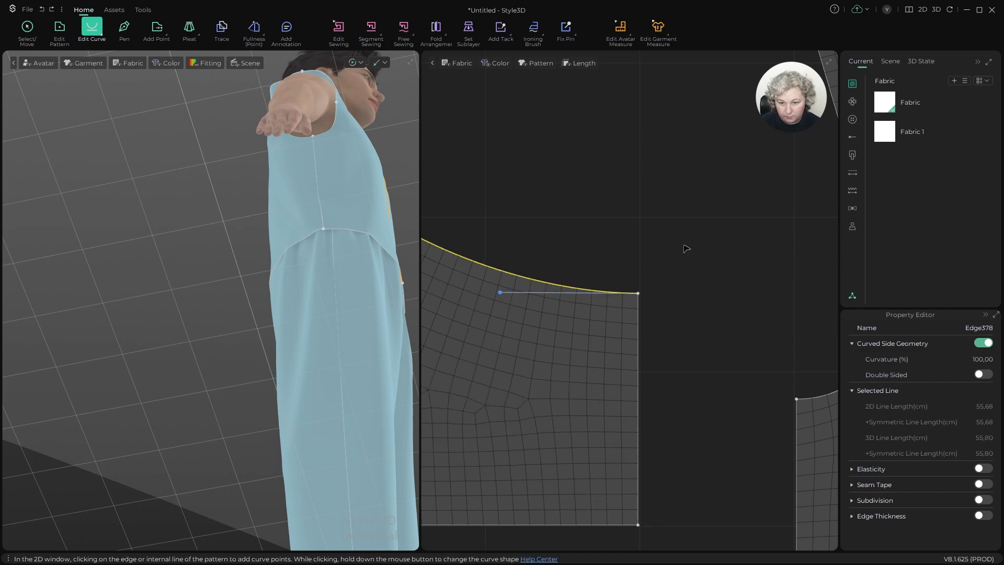
scroll(683, 247, "down", 5)
Step: Examine the sleeve tube's cap opening, underarm seam and pointed top in 3D against the garment's armhole
key("a")
scroll(234, 222, "down", 5)
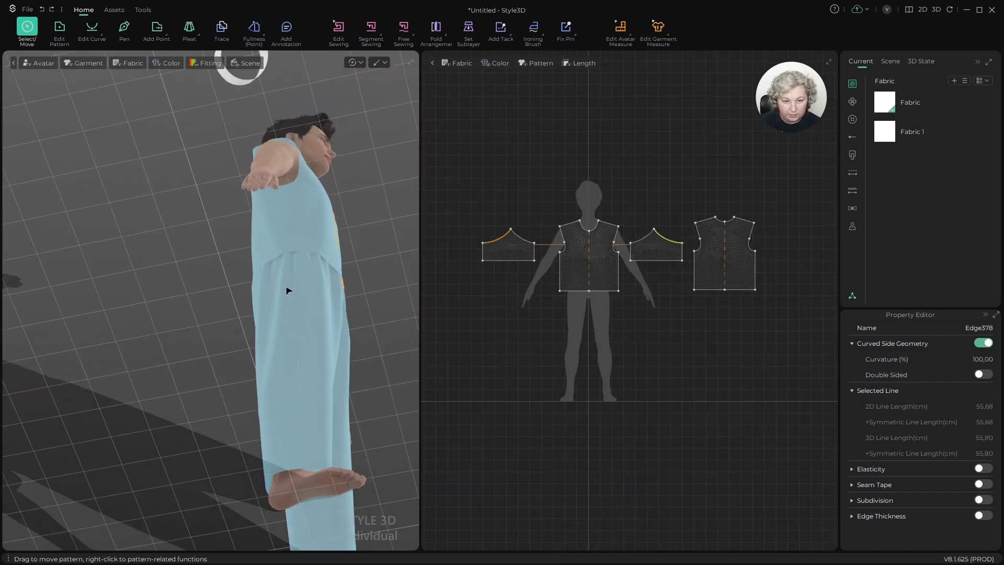
left_click_drag(287, 289, 192, 310, "alt")
scroll(198, 221, "up", 10)
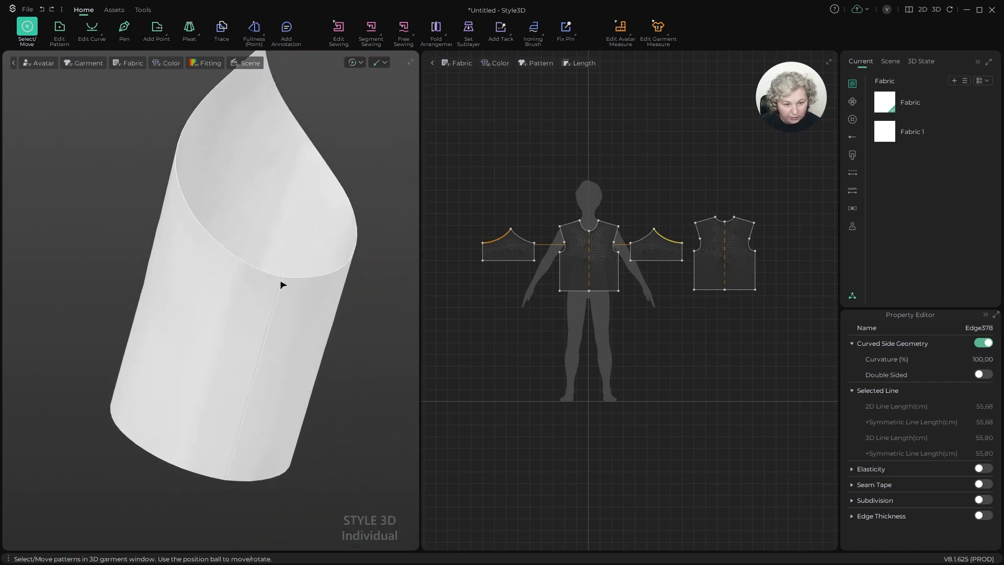
left_click_drag(307, 299, 168, 258, "alt")
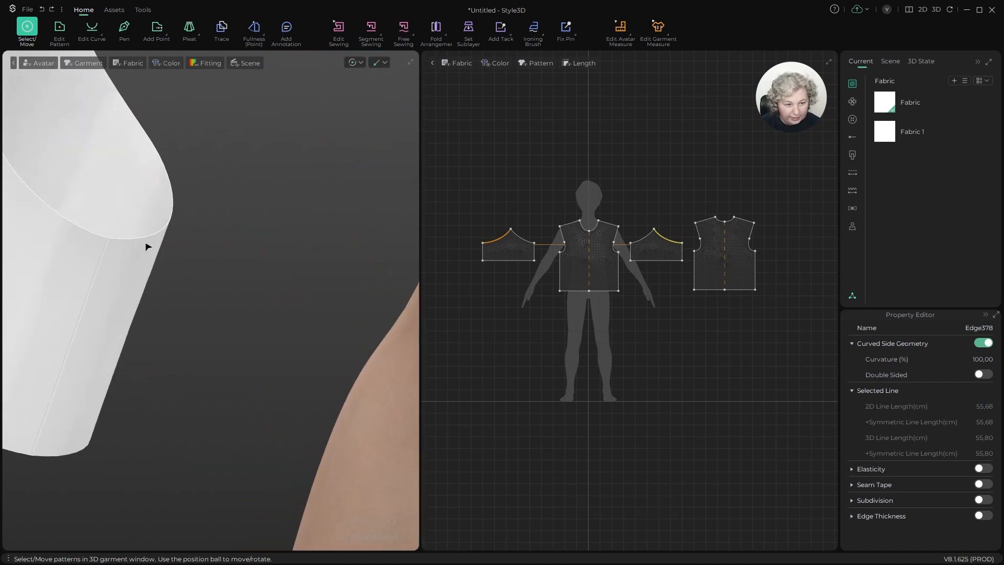
left_click_drag(193, 222, 278, 315, "alt")
scroll(309, 280, "down", 6)
scroll(278, 314, "up", 5)
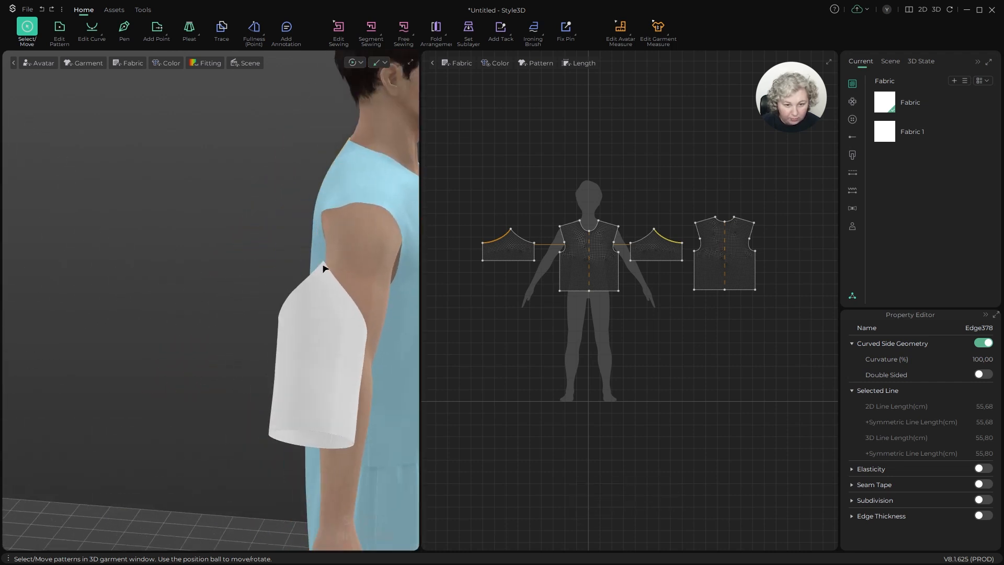
scroll(347, 265, "up", 5)
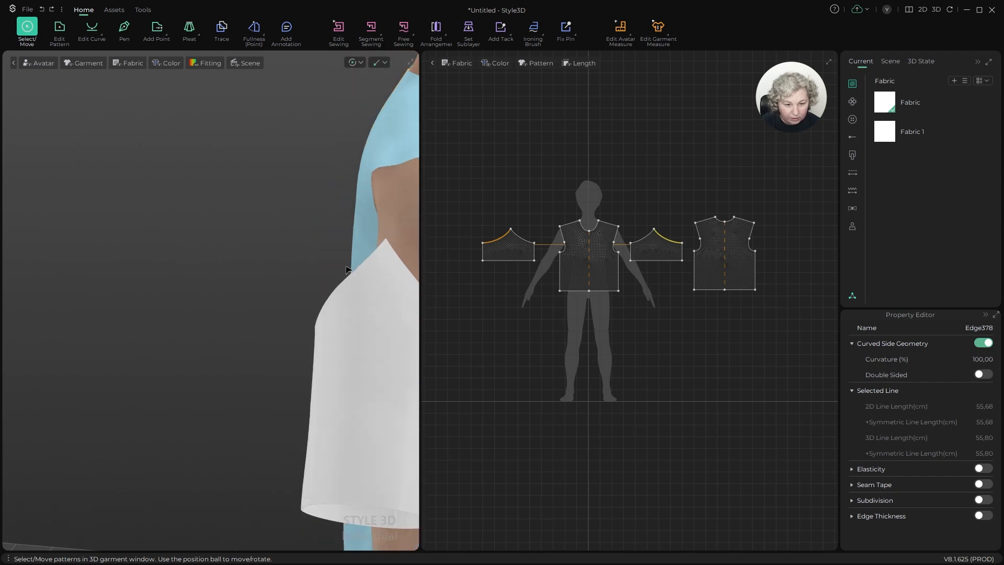
scroll(346, 266, "down", 4)
scroll(277, 232, "down", 4)
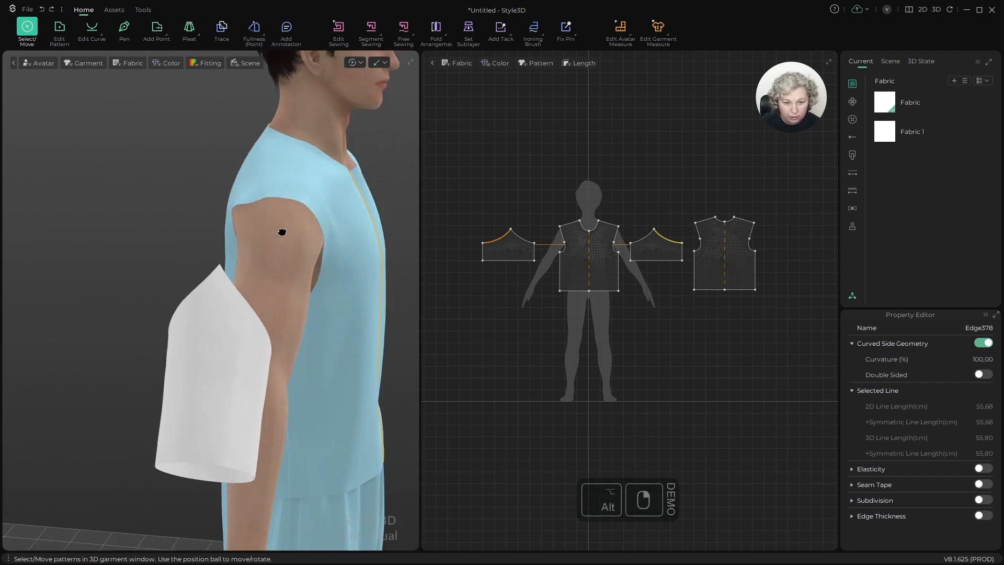
scroll(559, 192, "up", 2)
scroll(497, 244, "up", 3)
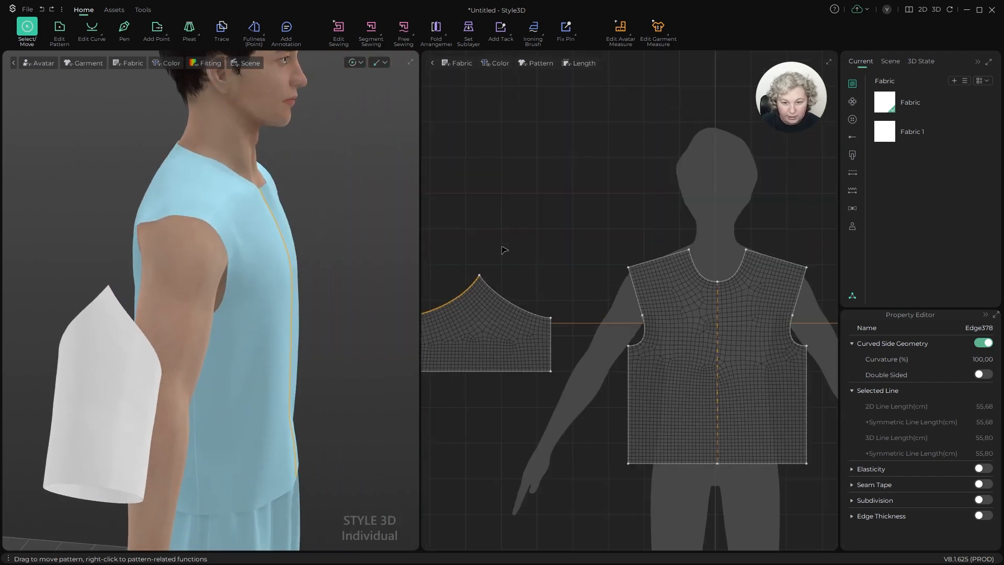
scroll(500, 256, "down", 3)
scroll(500, 255, "up", 3)
Step: Round the pointed top of the sleeve cap by swinging the shorter cap edge's upper curve handle up to horizontal
key("z")
left_click(635, 251)
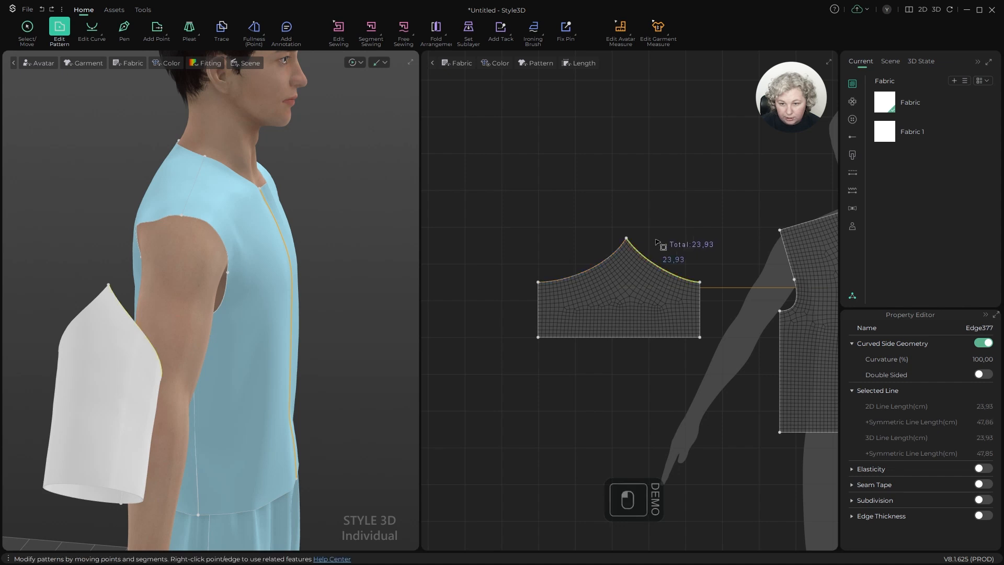
scroll(654, 241, "up", 3)
key("c")
scroll(635, 255, "up", 3)
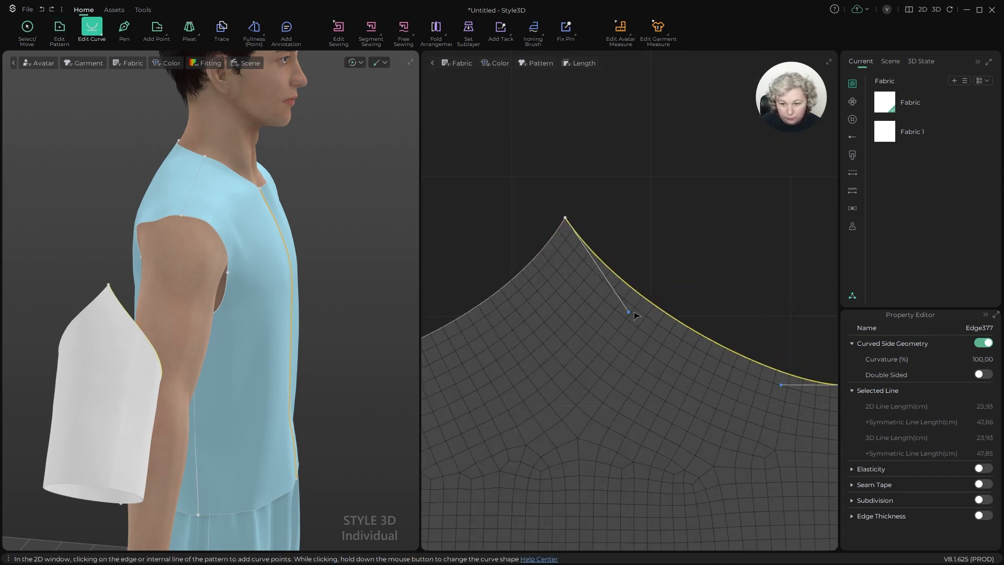
left_click_drag(629, 313, 731, 218)
Step: Create a horizontal guideline through the top point of the sleeve cap
key("z")
right_click(566, 218)
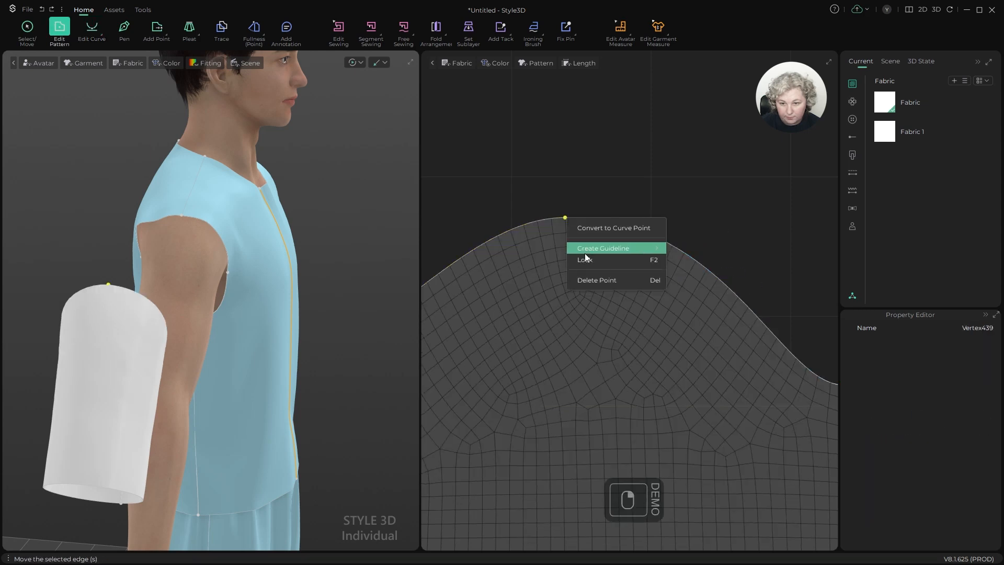
mouse_move(585, 246)
left_click(706, 248)
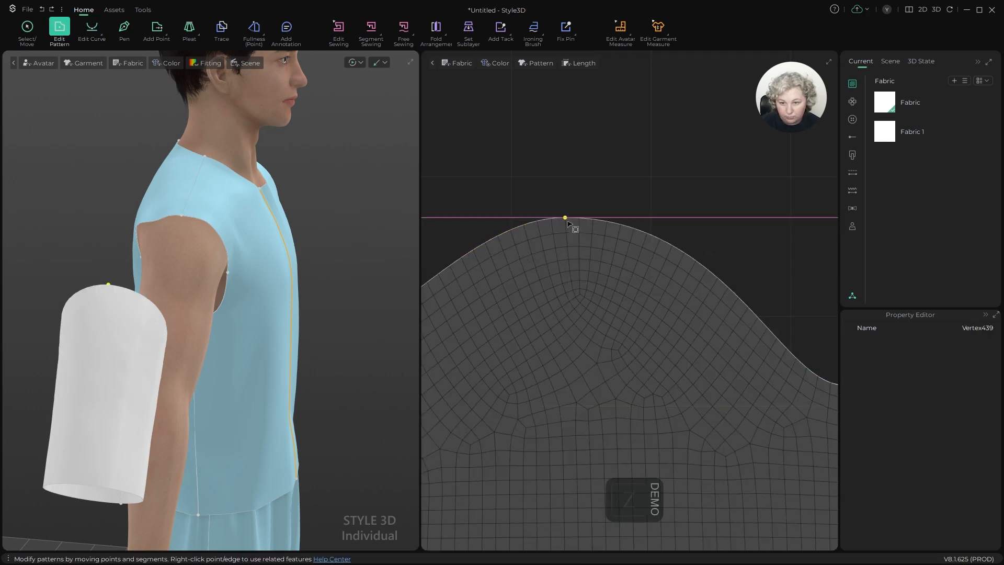
key("z")
Step: Shorten the shorter cap edge's upper curve handle along the horizontal guideline
scroll(536, 260, "up", 5)
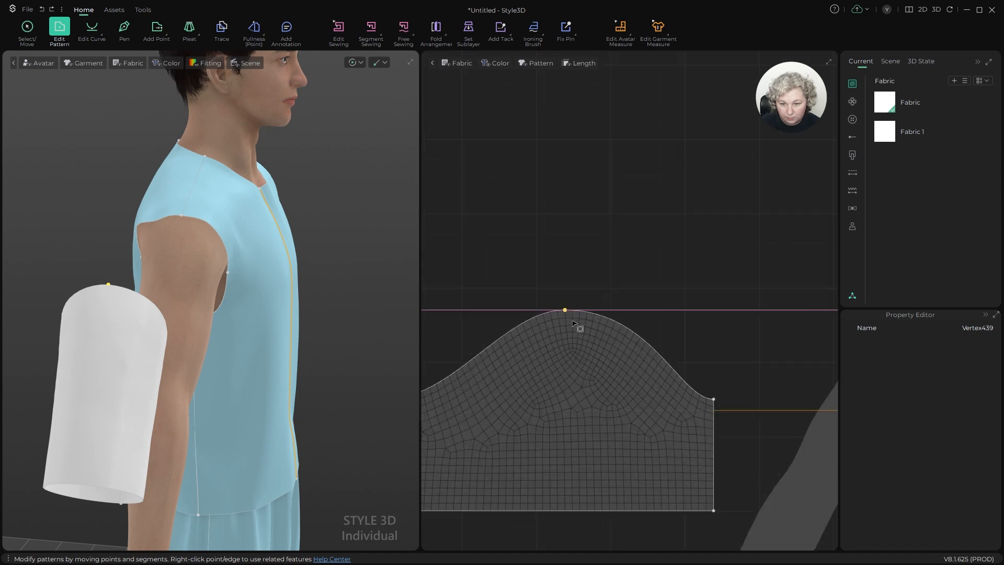
key("z")
left_click(586, 313)
key("c")
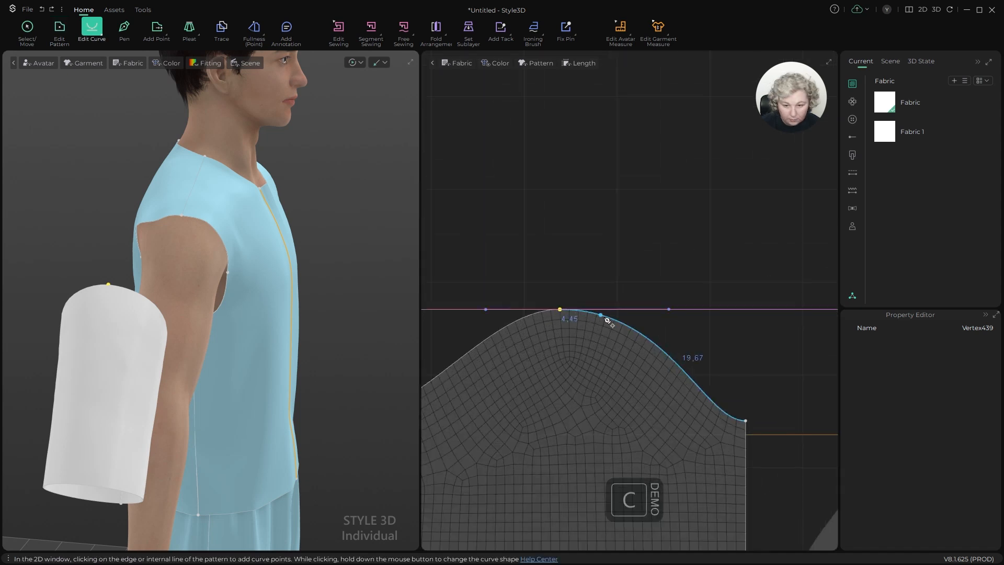
scroll(607, 317, "up", 5)
left_click_drag(754, 297, 729, 298)
scroll(729, 298, "down", 5)
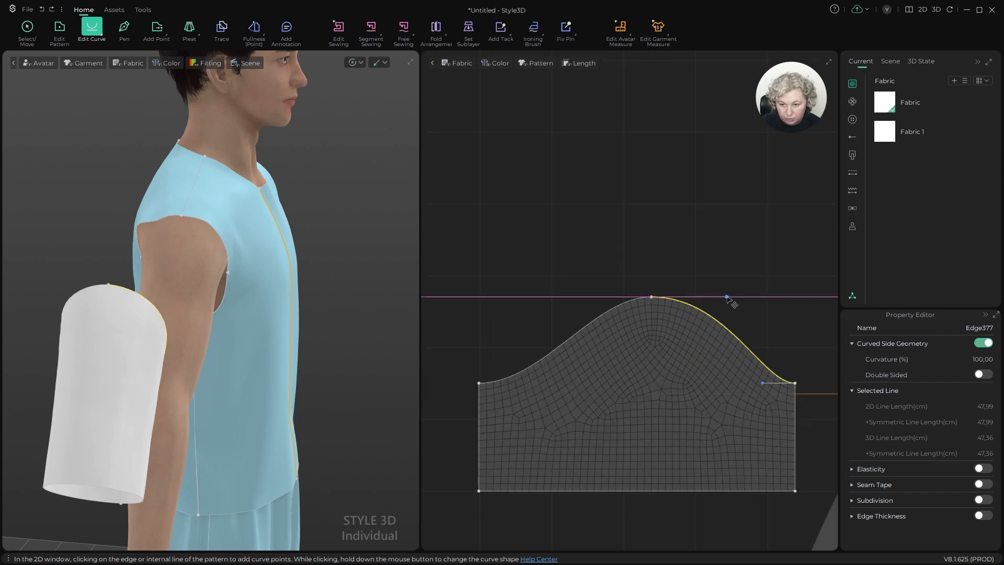
Step: Lengthen the longer cap edge's upper curve handle along the horizontal guideline to make that side of the cap fuller
key("z")
scroll(669, 308, "up", 2)
left_click(625, 302)
key("c")
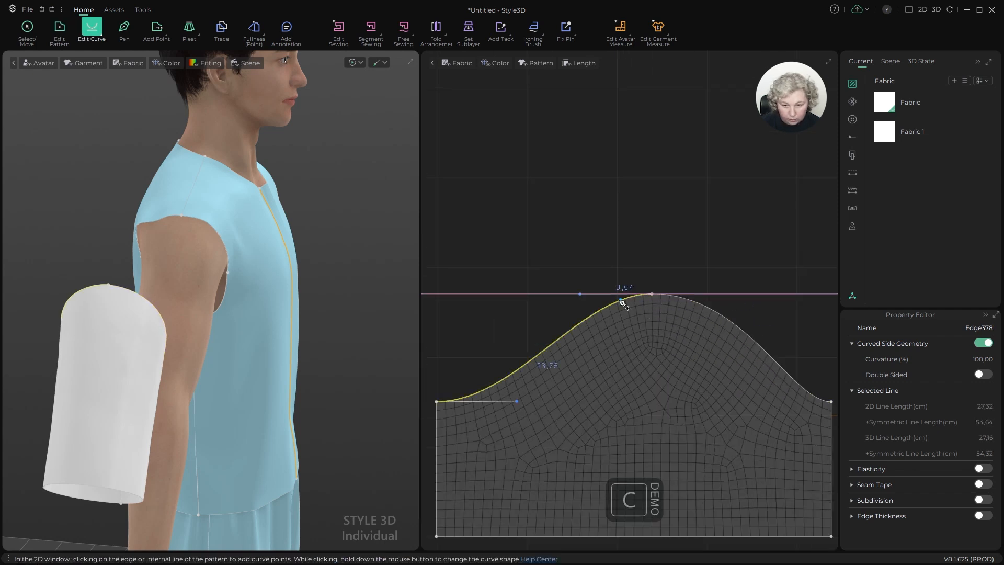
left_click_drag(584, 297, 527, 299)
scroll(264, 290, "down", 5)
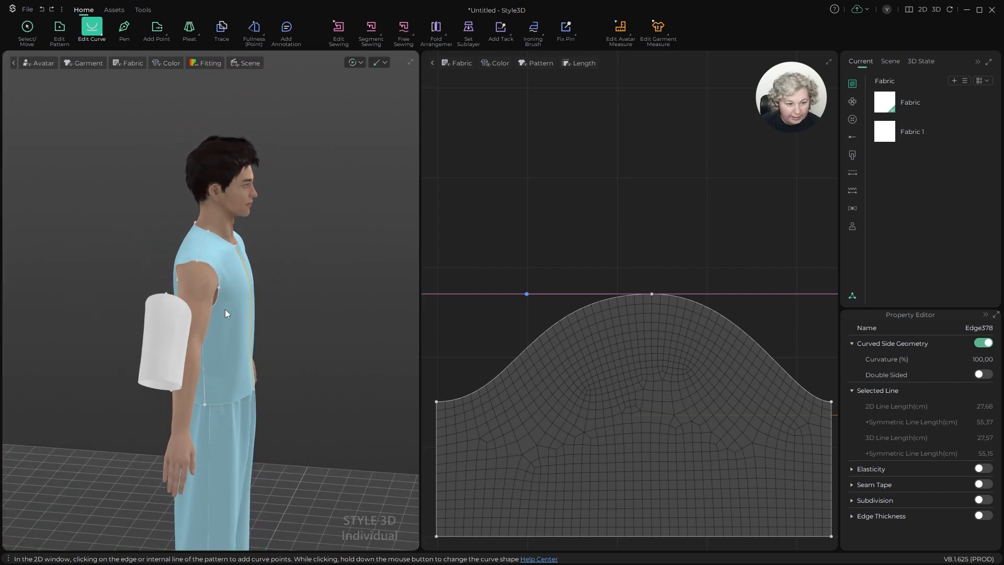
Step: Examine the sleeves' rounded cap in 3D from the back, the side and the open end
left_click_drag(226, 313, 347, 293, "alt")
middle_click_drag(347, 294, 162, 316, "alt")
right_click_drag(241, 299, 298, 293, "alt")
mouse_move(256, 215)
left_mouse_down("alt")
mouse_move(276, 193)
mouse_move(272, 206)
mouse_move(217, 204)
mouse_move(266, 205)
left_mouse_up("alt")
right_click_drag(265, 204, 397, 155, "alt")
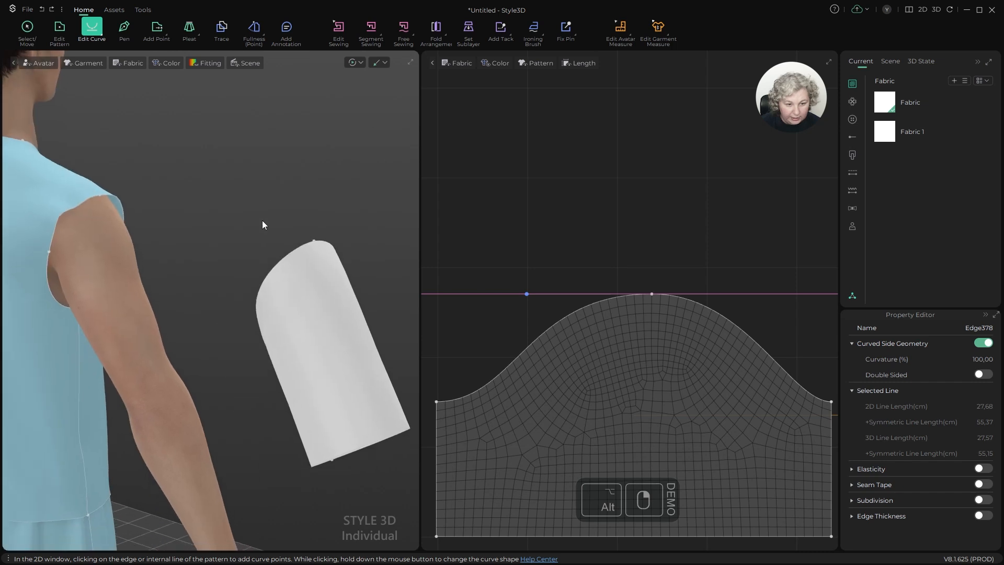
scroll(293, 256, "down", 5)
left_click_drag(312, 280, 144, 264, "alt")
right_click_drag(143, 265, 366, 253, "alt")
left_click_drag(251, 280, 140, 300, "alt")
right_click_drag(310, 255, 341, 205, "alt")
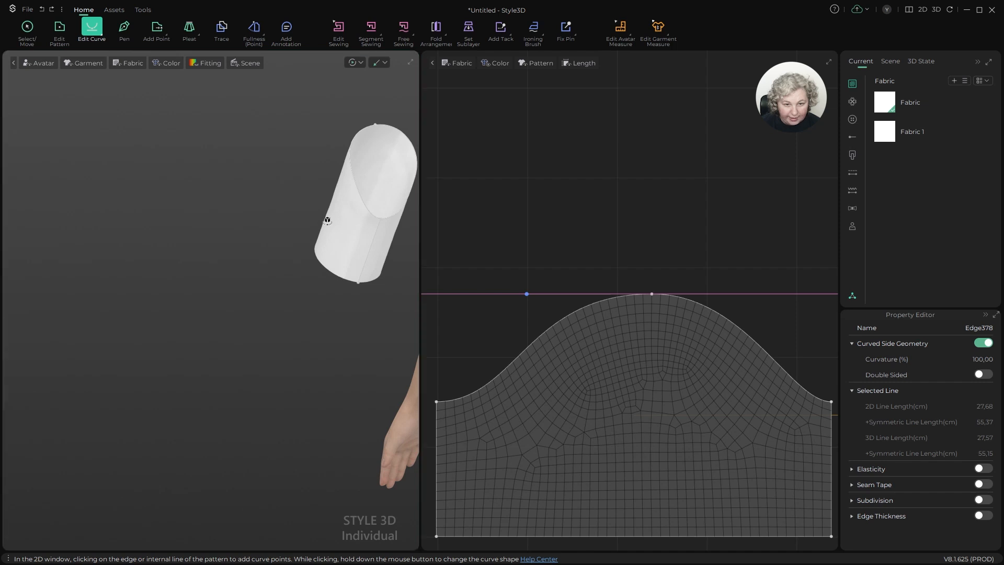
left_click_drag(327, 221, 292, 224, "alt")
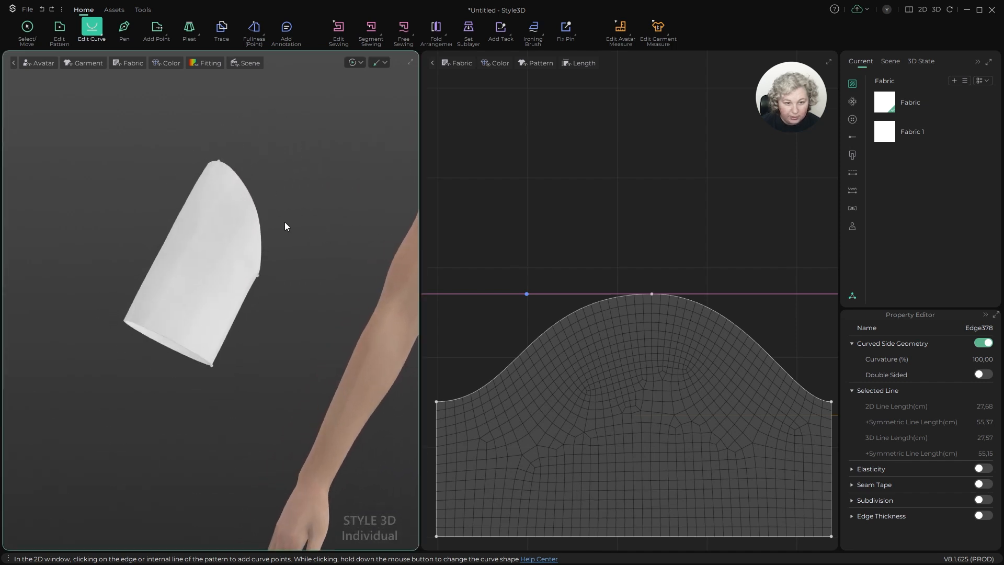
scroll(253, 260, "down", 5)
mouse_move(253, 261)
left_mouse_down("alt")
mouse_move(316, 257)
mouse_move(220, 253)
mouse_move(242, 255)
left_mouse_up("alt")
scroll(234, 249, "down", 4)
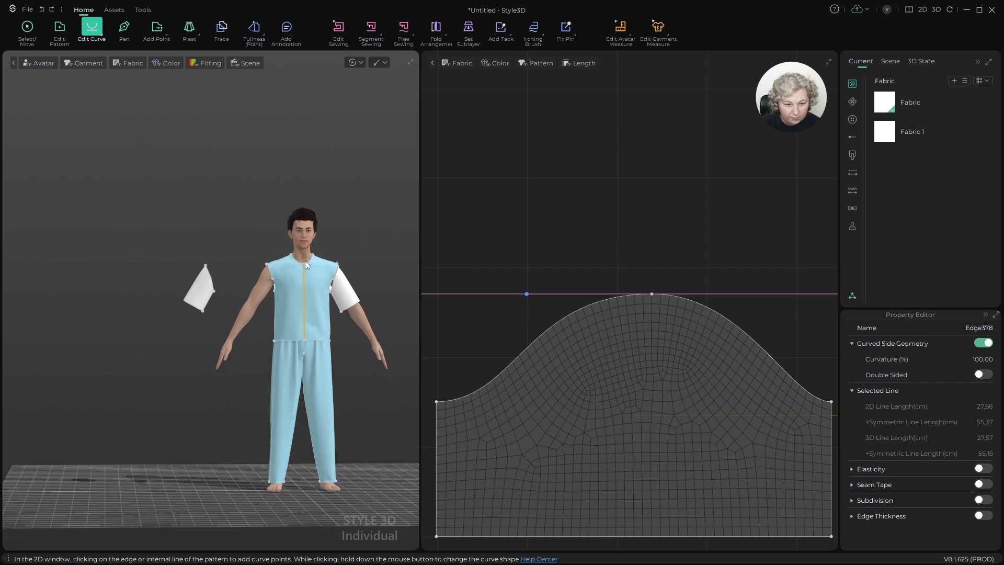
Step: Leave curve editing, clear the cap edge selection and view the bodice and attached-side sleeve from the front
middle_click_drag(406, 277, 313, 281, "alt")
scroll(314, 282, "up", 9)
scroll(620, 264, "down", 8)
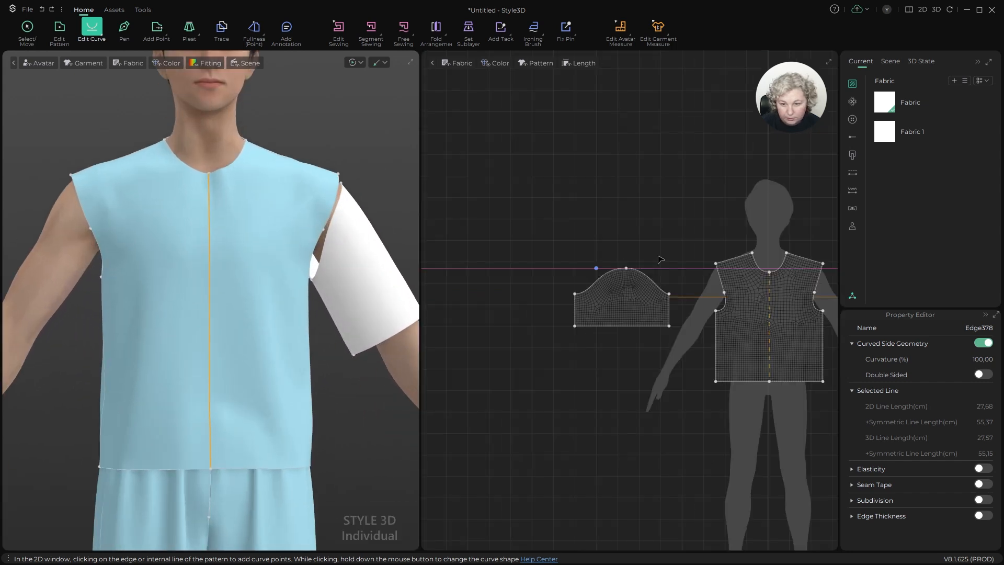
scroll(661, 259, "up", 5)
key("z")
key("q")
left_click(594, 212)
scroll(280, 233, "down", 6)
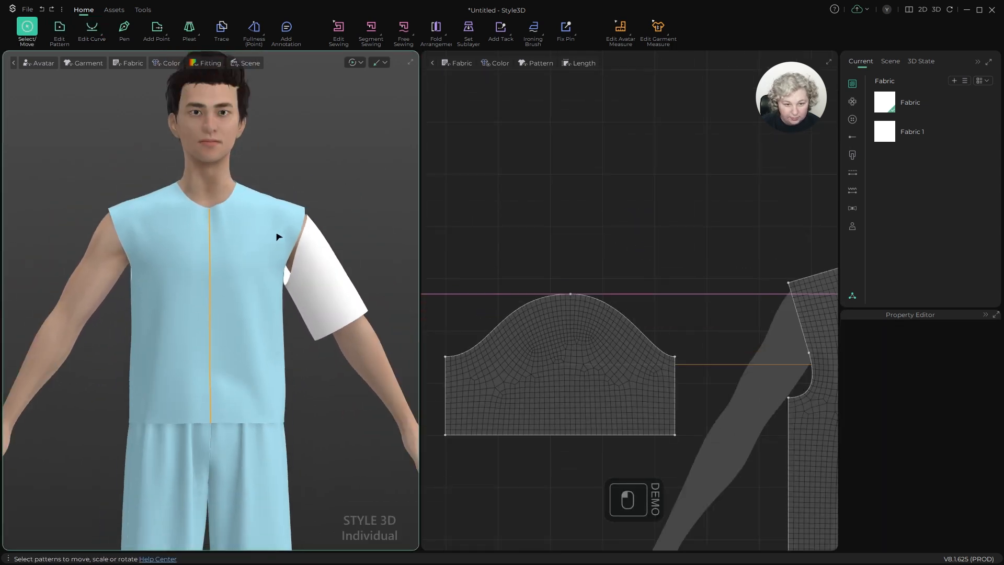
Step: Delete the unattached sleeve copy beside the avatar
scroll(174, 266, "down", 3)
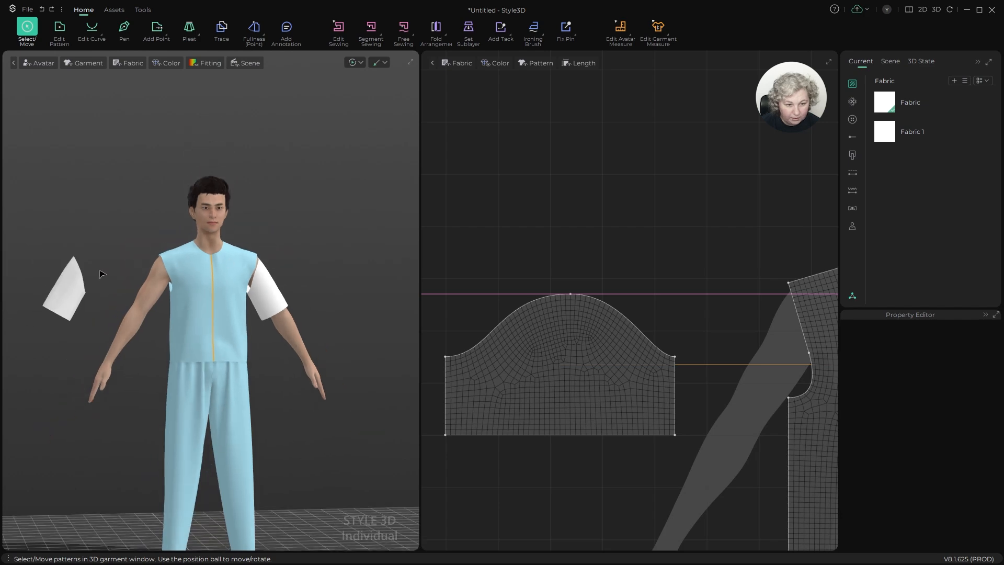
left_click(68, 269)
left_click(170, 237)
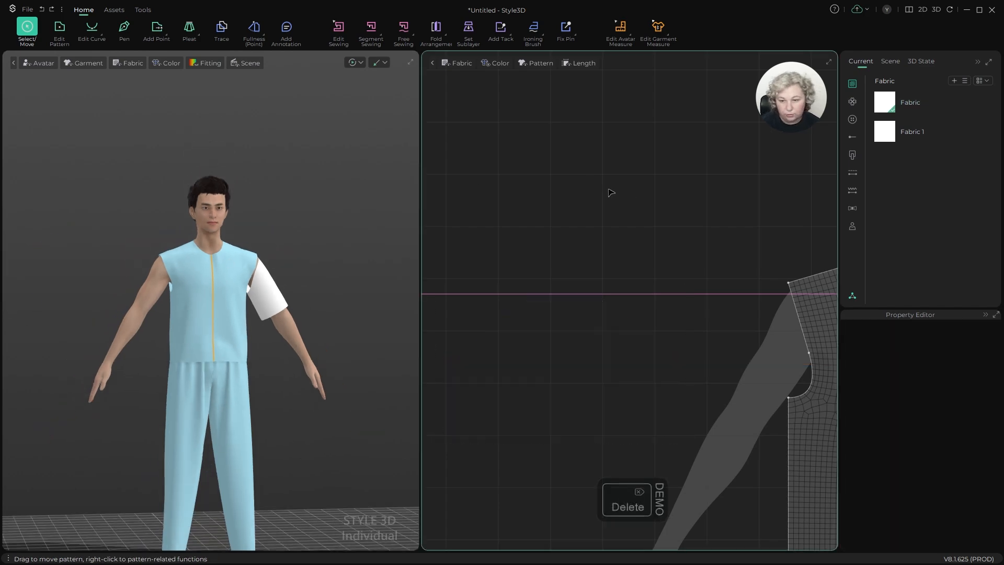
Step: Measure the straight and curved armhole edges of the front bodice beside the remaining sleeve
scroll(610, 190, "down", 5)
scroll(664, 306, "up", 3)
scroll(664, 306, "up", 2)
key("z")
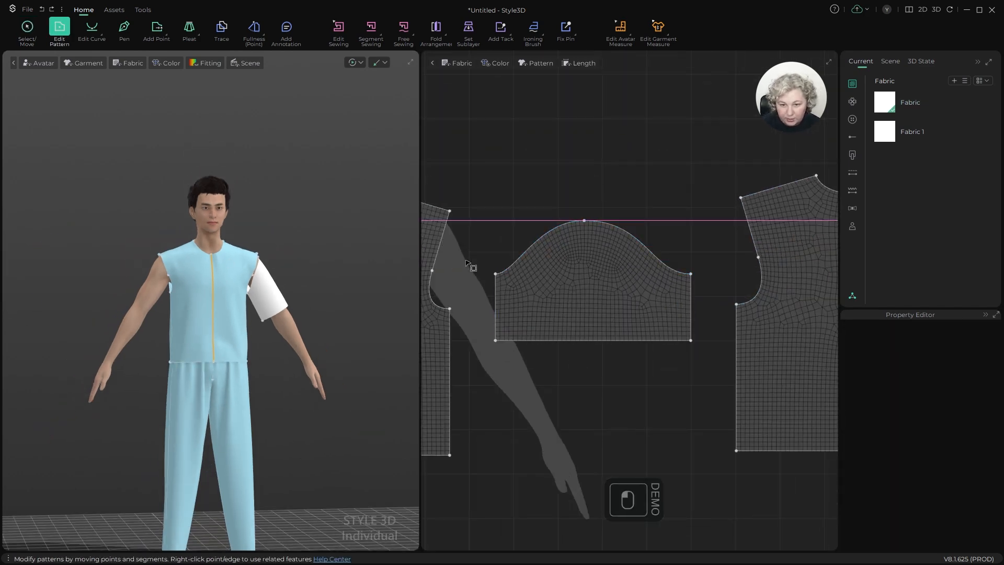
scroll(528, 262, "up", 4)
scroll(516, 253, "down", 3)
left_click(588, 171)
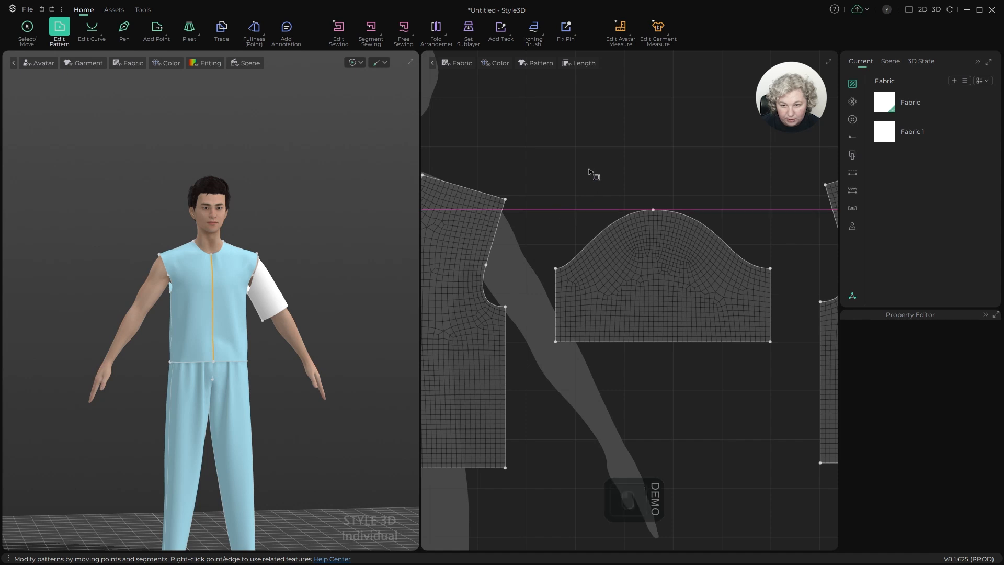
left_click(501, 215)
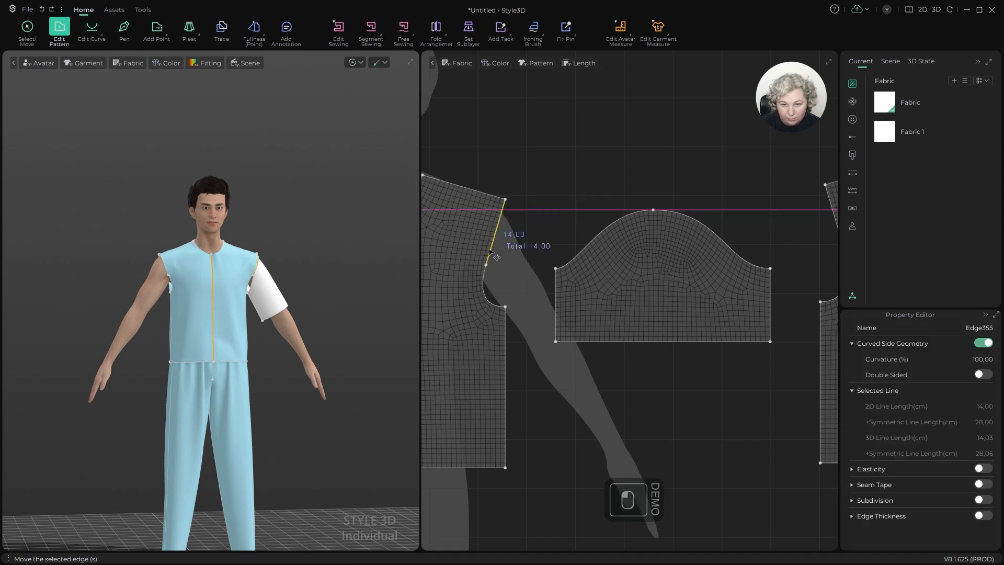
left_click(485, 288)
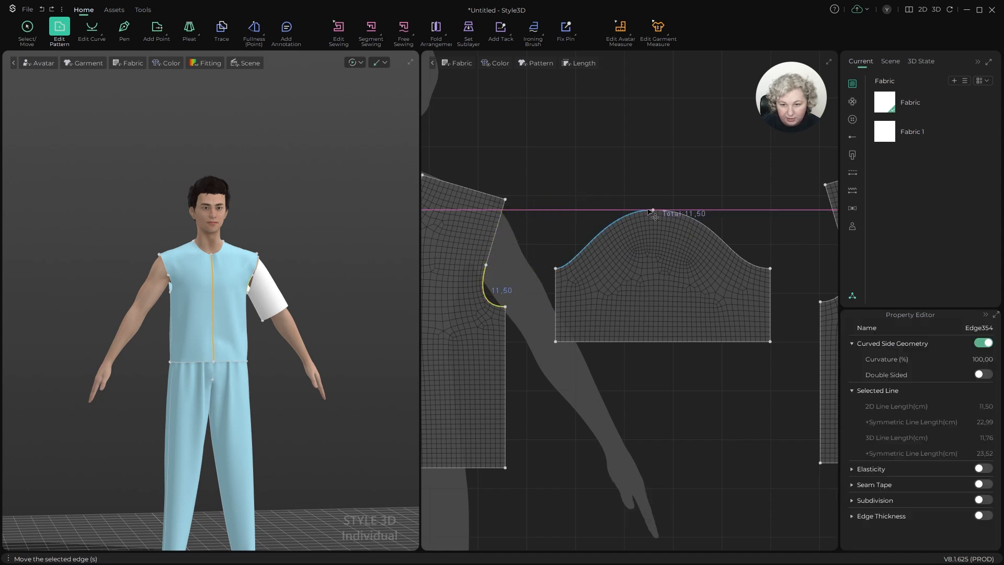
left_click(573, 157)
Step: Use Free Sewing to join the shorter cap edge to the front armhole, from the cap peak and shoulder point to the underarm
scroll(577, 239, "up", 2)
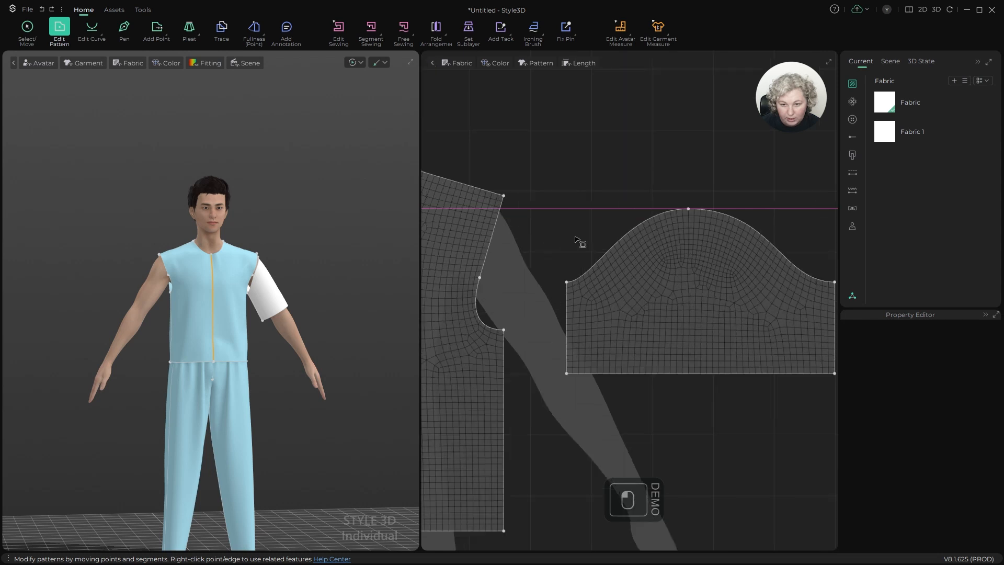
key("m")
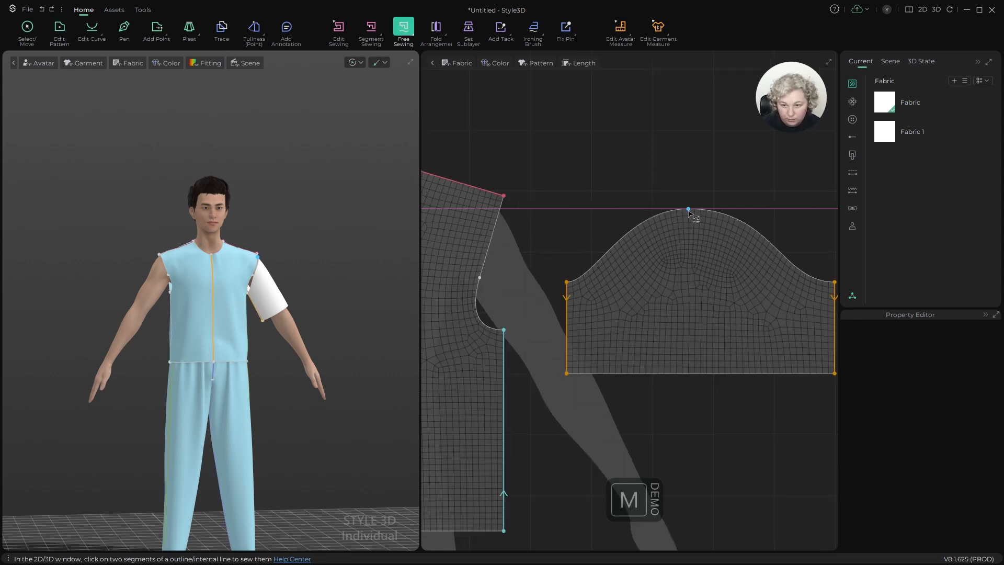
left_click(688, 209)
left_click(567, 283)
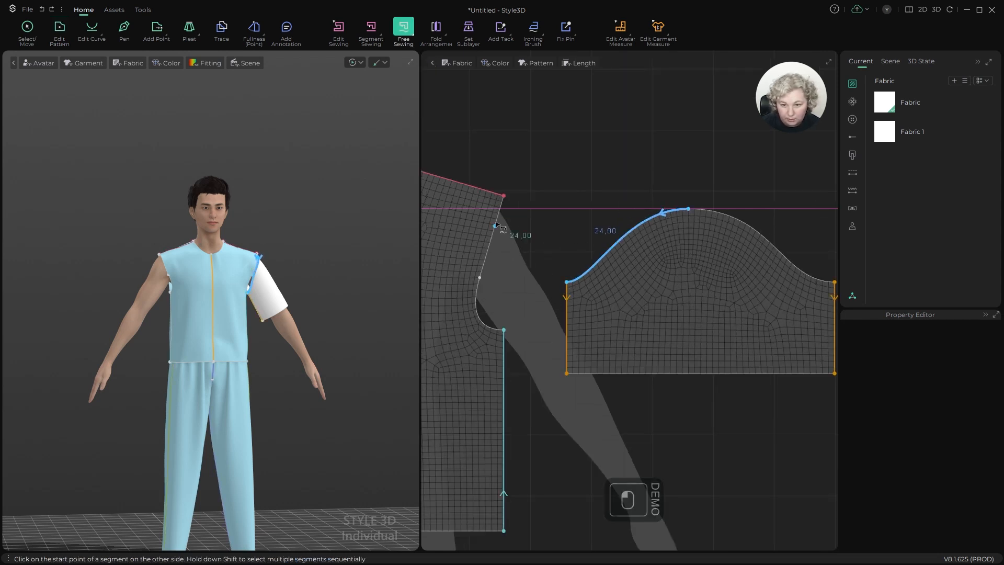
left_click(505, 198)
left_click(504, 330)
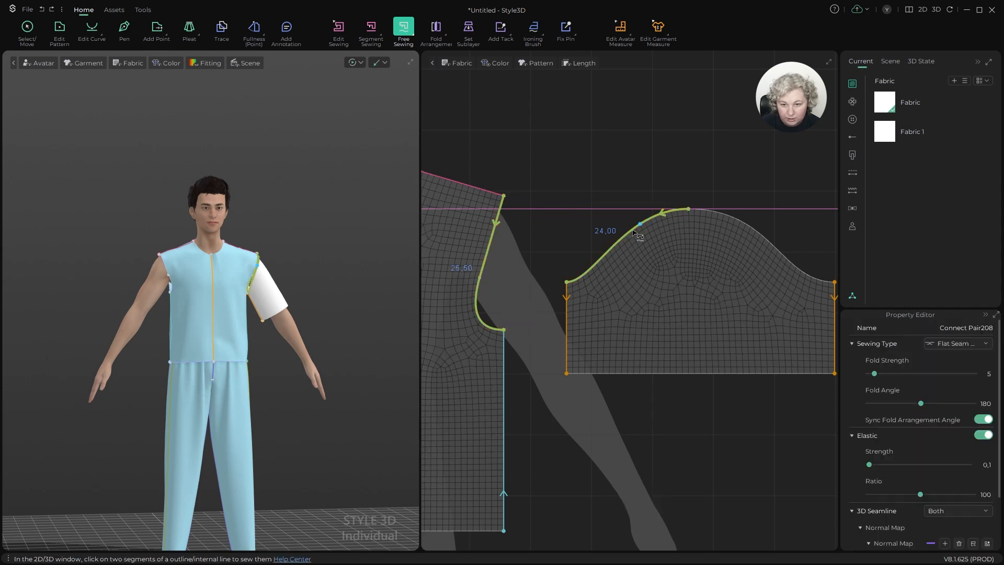
Step: Sew the longer cap edge to the full back armhole, starting at the cap peak and shoulder point and ending at the underarm
scroll(487, 259, "down", 2)
scroll(693, 257, "up", 2)
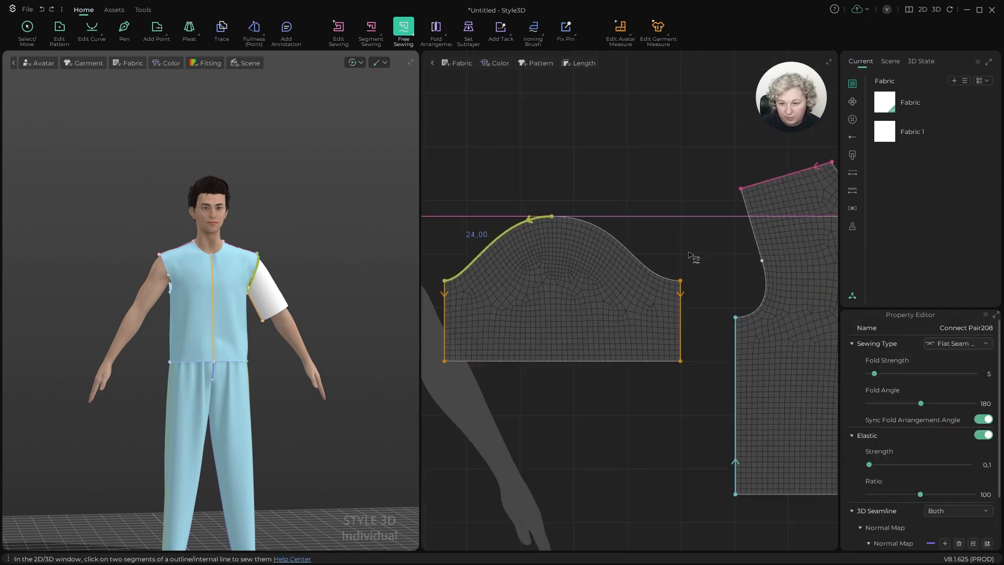
scroll(570, 251, "down", 1)
scroll(696, 239, "up", 2)
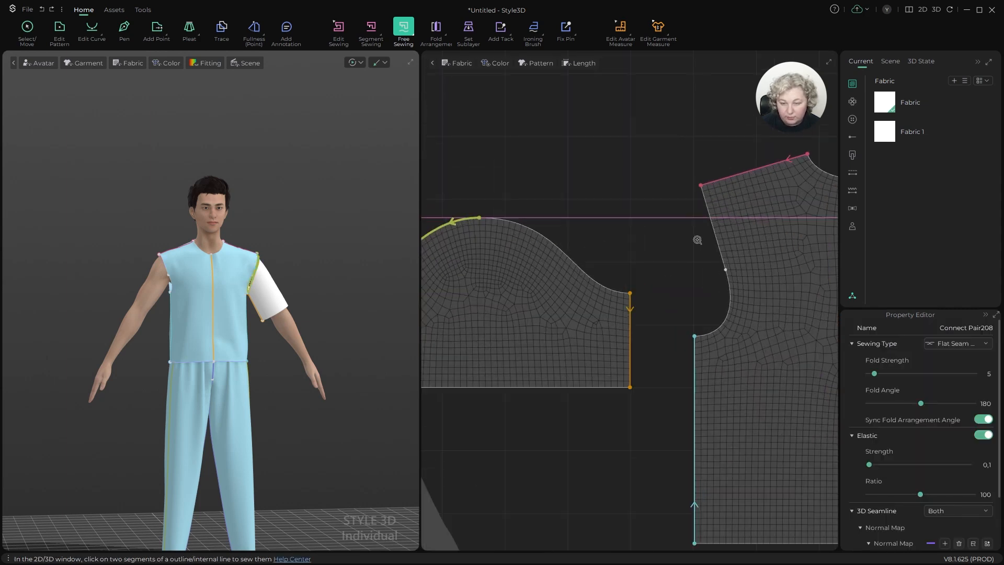
left_click(480, 220)
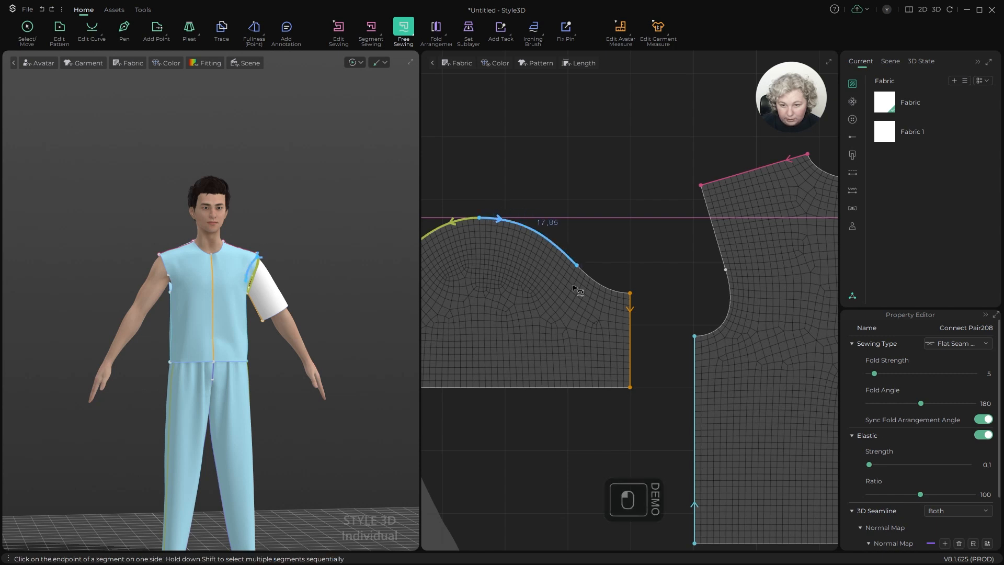
left_click(629, 294)
left_click(712, 183)
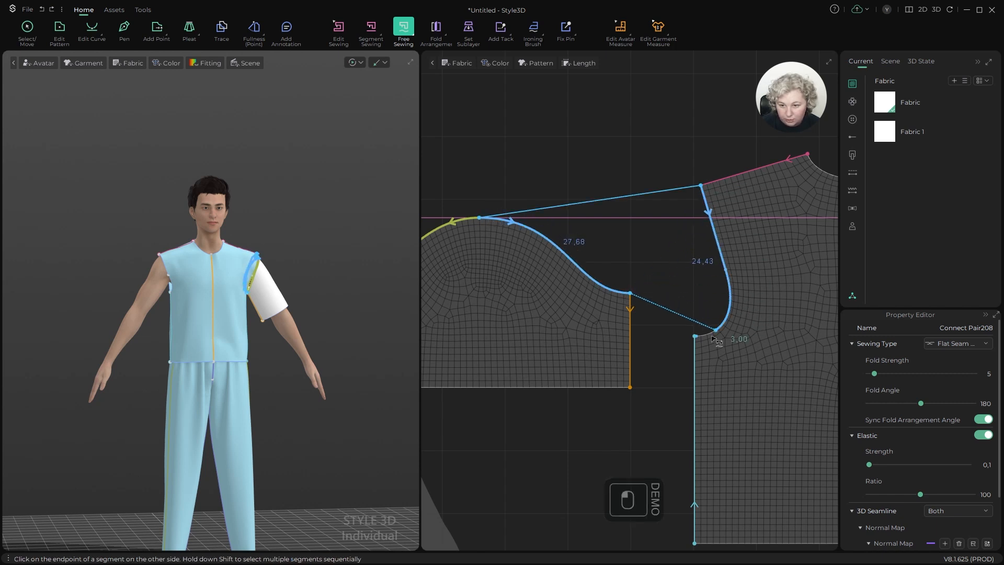
left_click(694, 337)
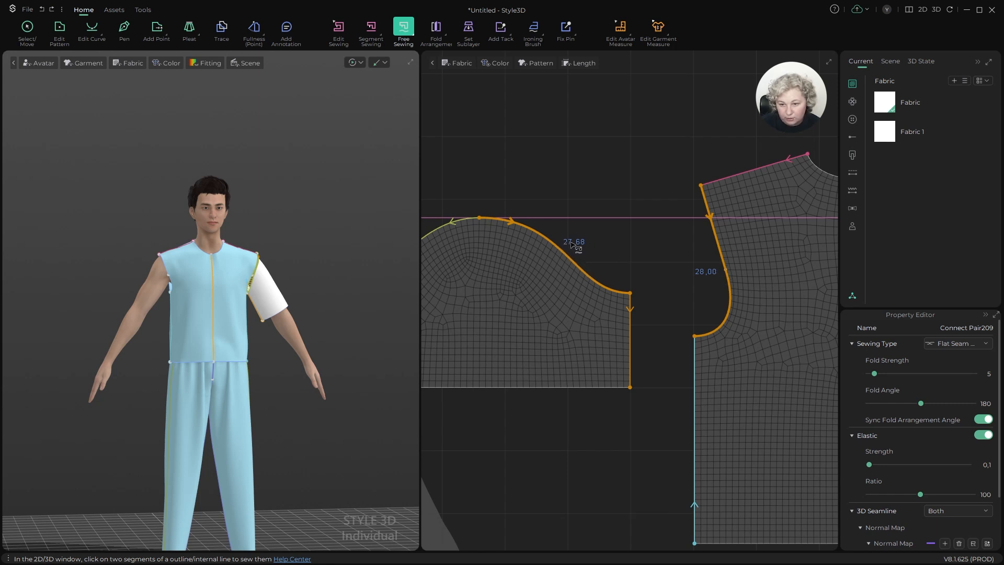
Step: Lengthen the longer cap edge's lower curve handle horizontally, bringing the edge to about 27.8 cm
key("z")
scroll(563, 244, "up", 2)
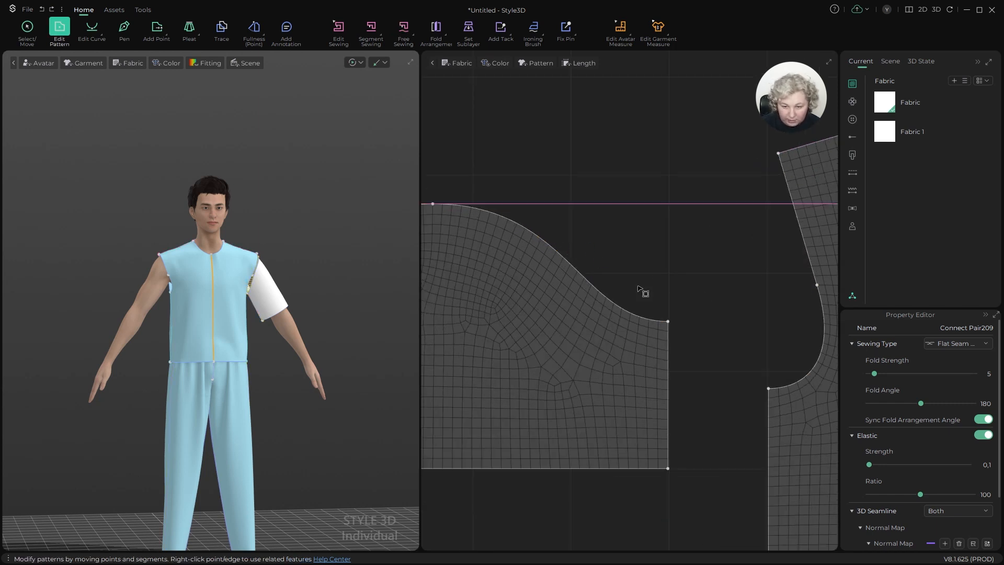
scroll(630, 337, "up", 2)
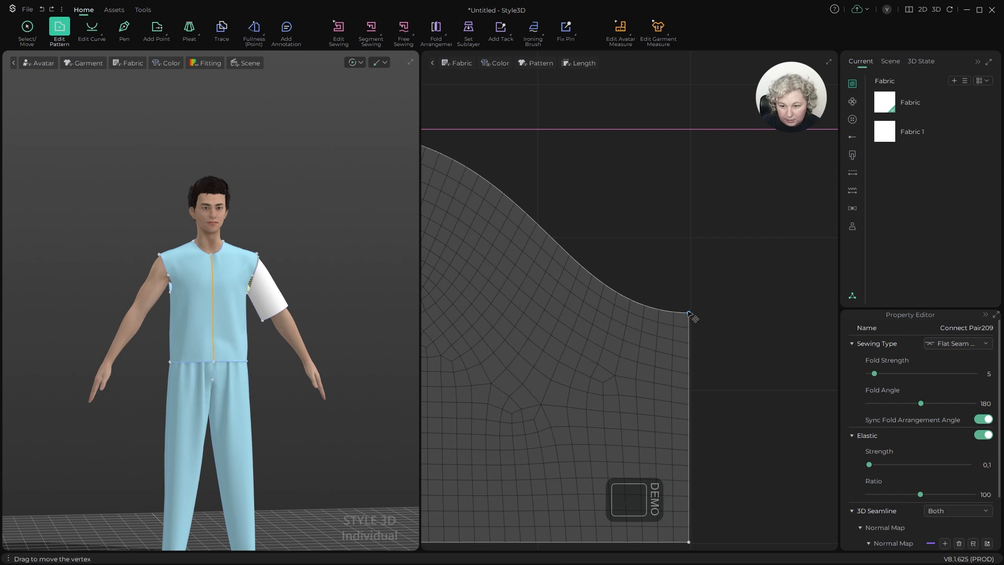
left_click(689, 312)
key("v")
scroll(694, 315, "down", 2)
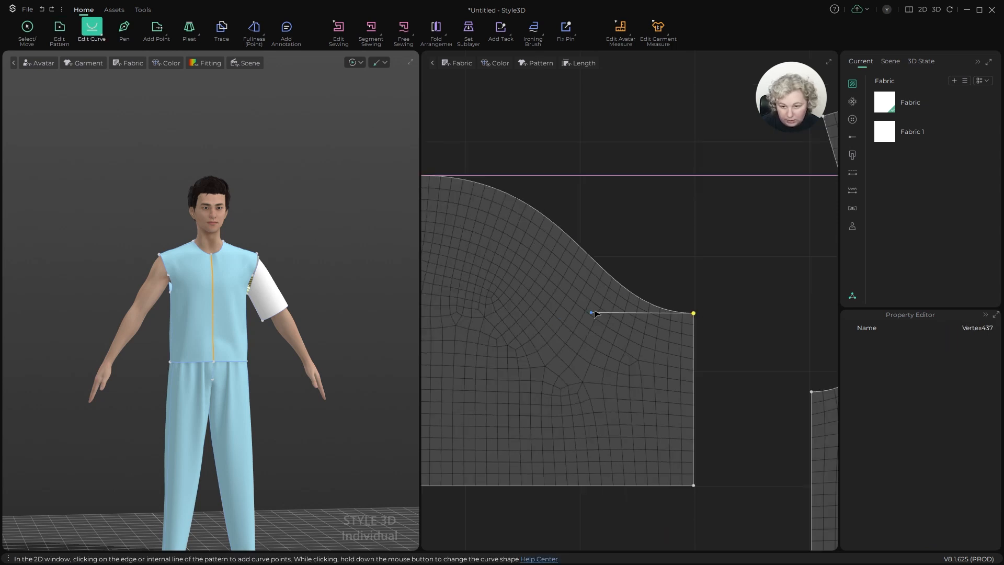
left_click_drag(592, 314, 578, 315)
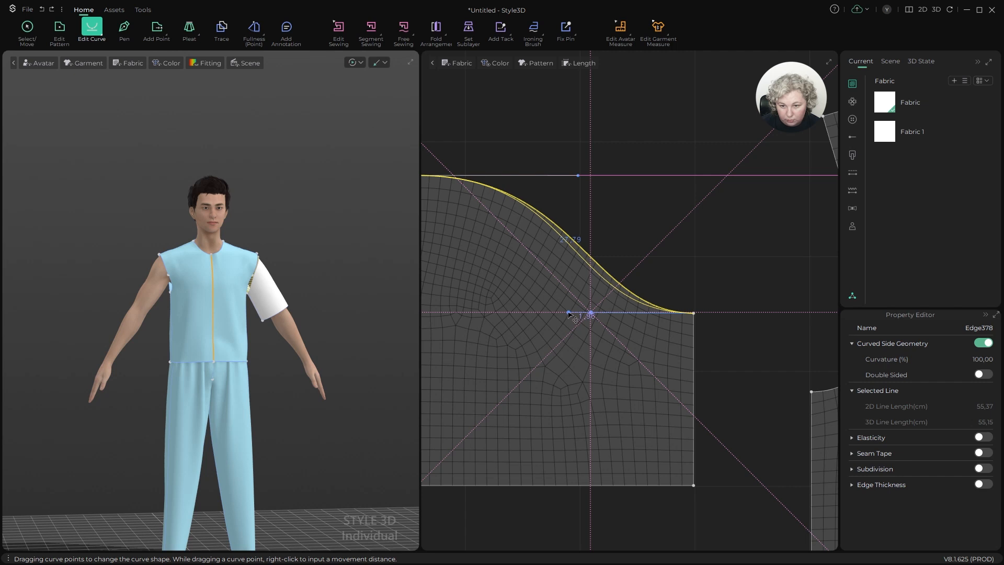
left_click_drag(567, 312, 566, 312)
scroll(620, 296, "down", 3)
key("z")
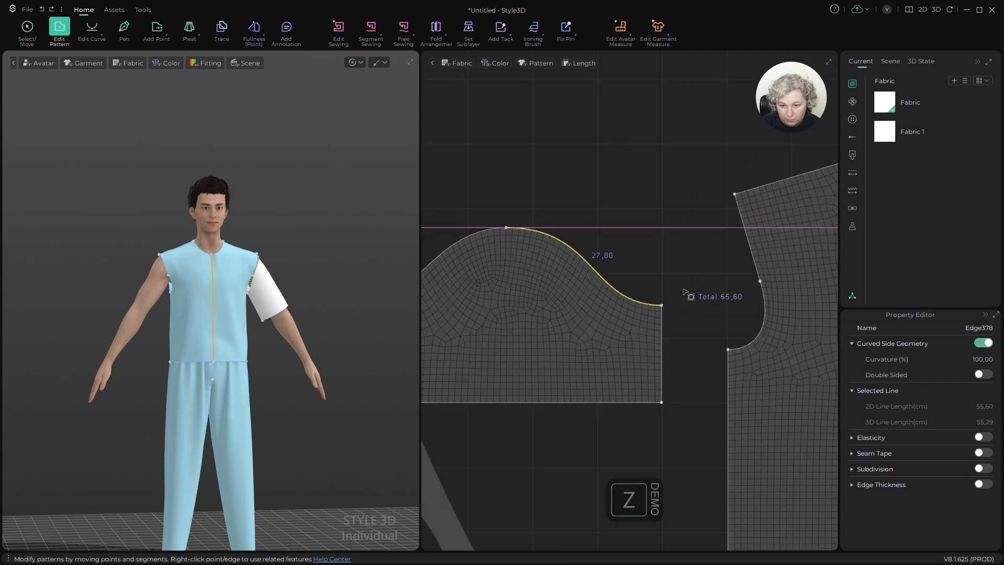
left_click(683, 292)
Step: Move the sleeve's side edge at the longer cap edge outward horizontally by 0.3 cm
scroll(678, 299, "up", 3)
scroll(662, 292, "down", 2)
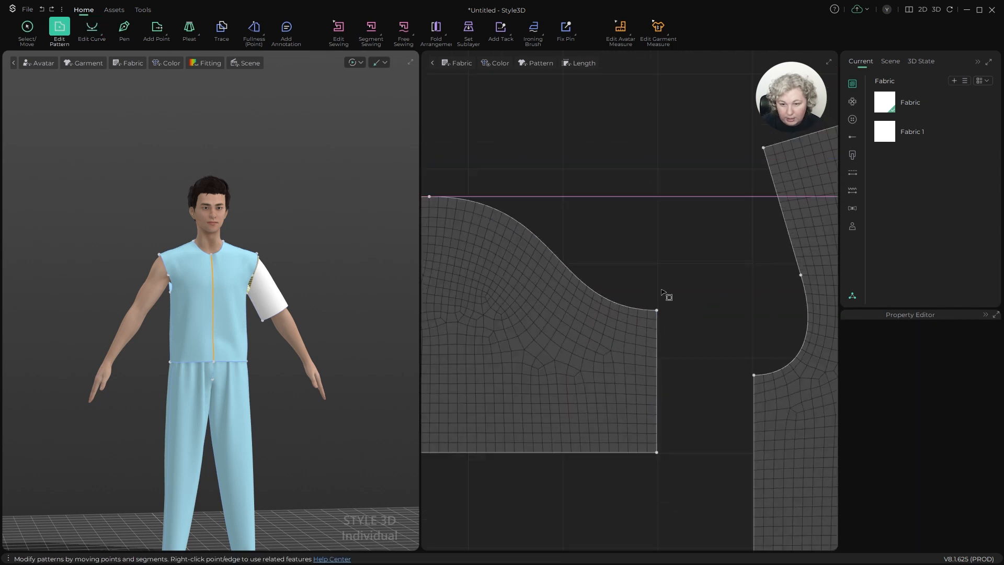
scroll(619, 254, "down", 2)
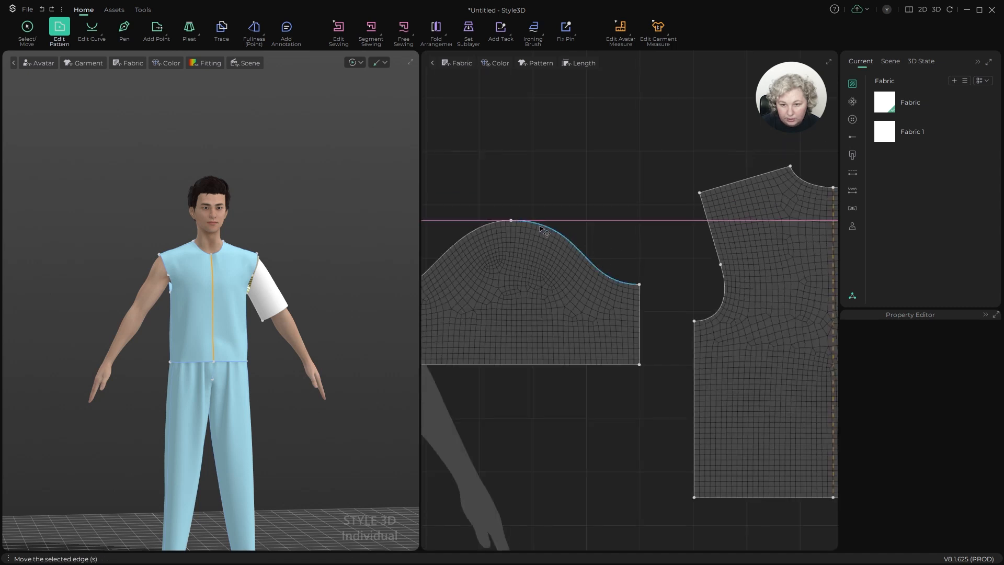
scroll(550, 236, "up", 2)
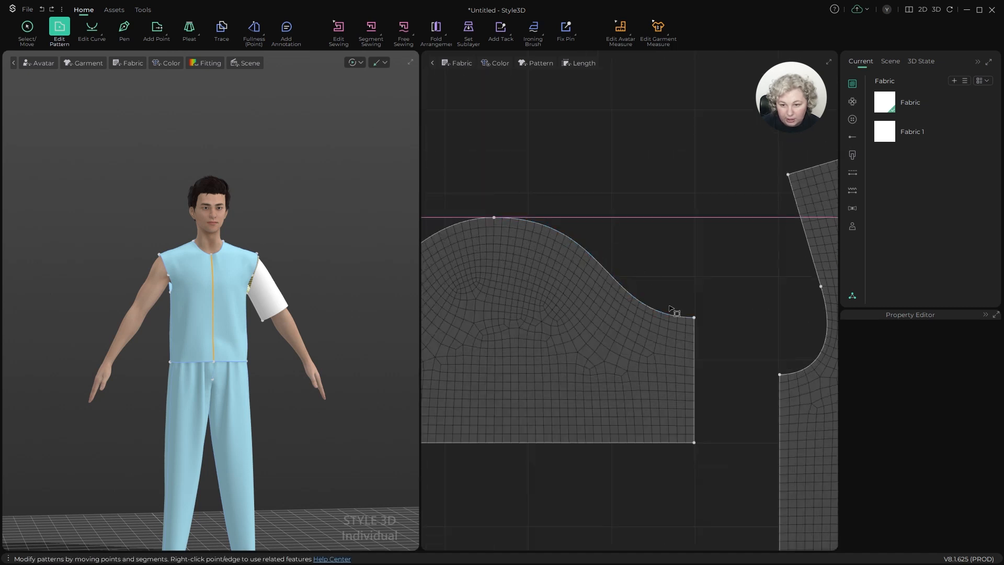
left_click(703, 339)
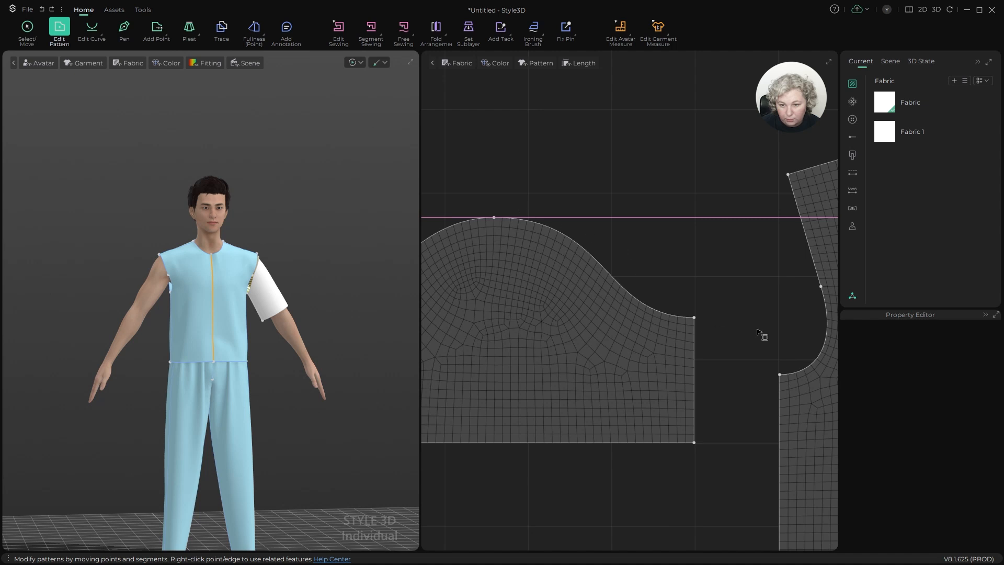
scroll(758, 334, "up", 2)
left_click_drag(661, 334, 667, 335, "shift")
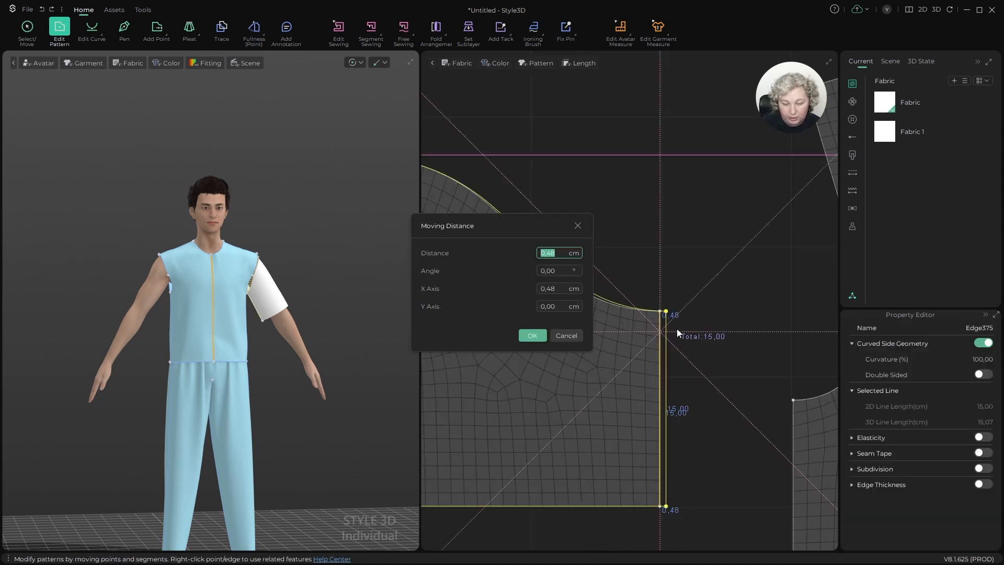
key("Right")
key("Right")
key("Right")
key("shift+Right")
key("Delete")
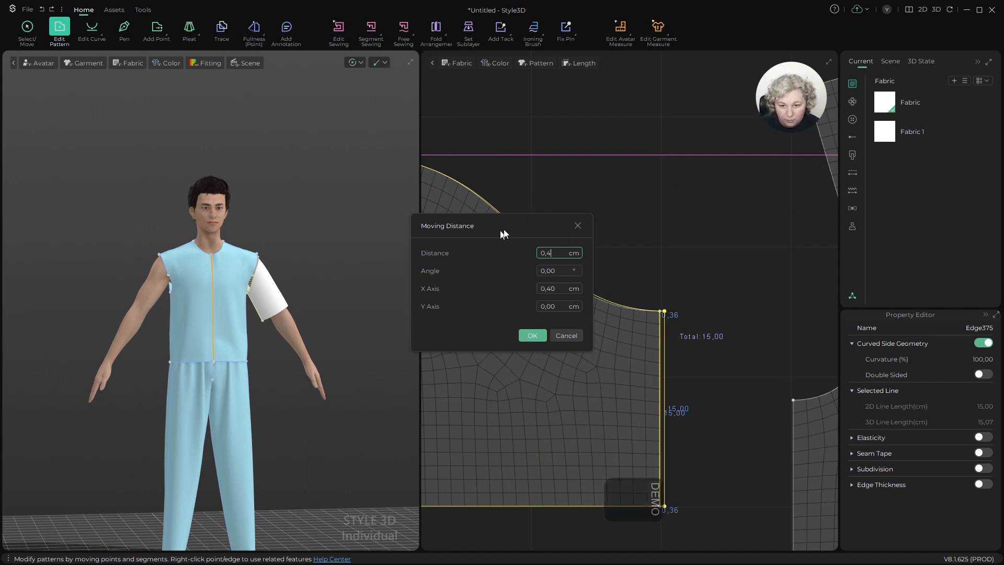
left_click_drag(503, 233, 766, 122)
key("Left")
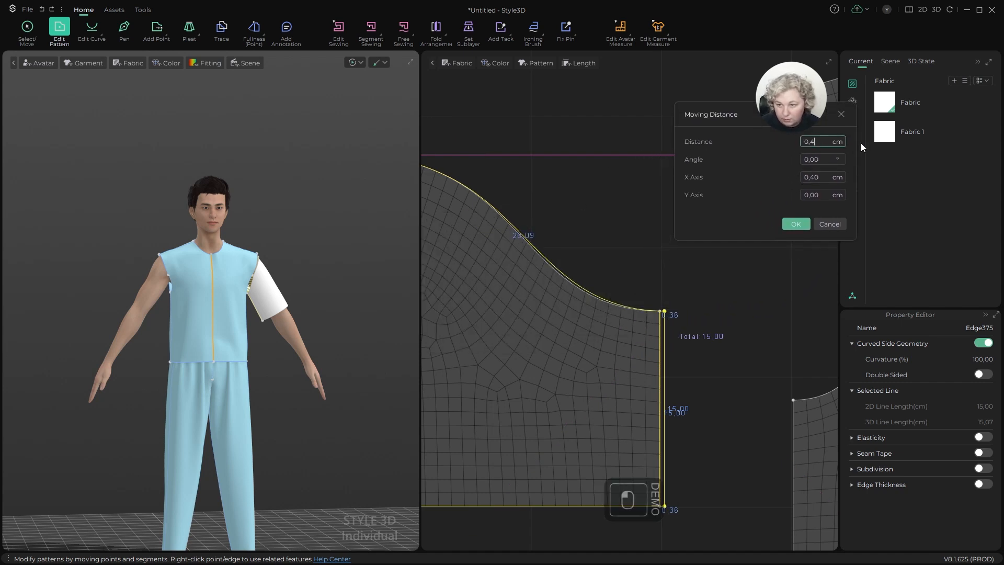
key("shift+Right")
type("2")
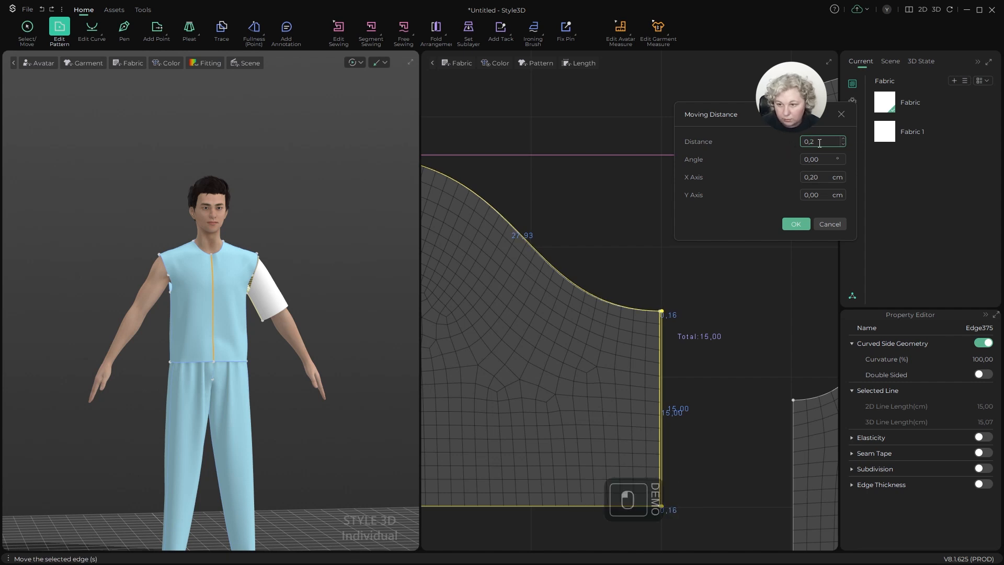
type("3")
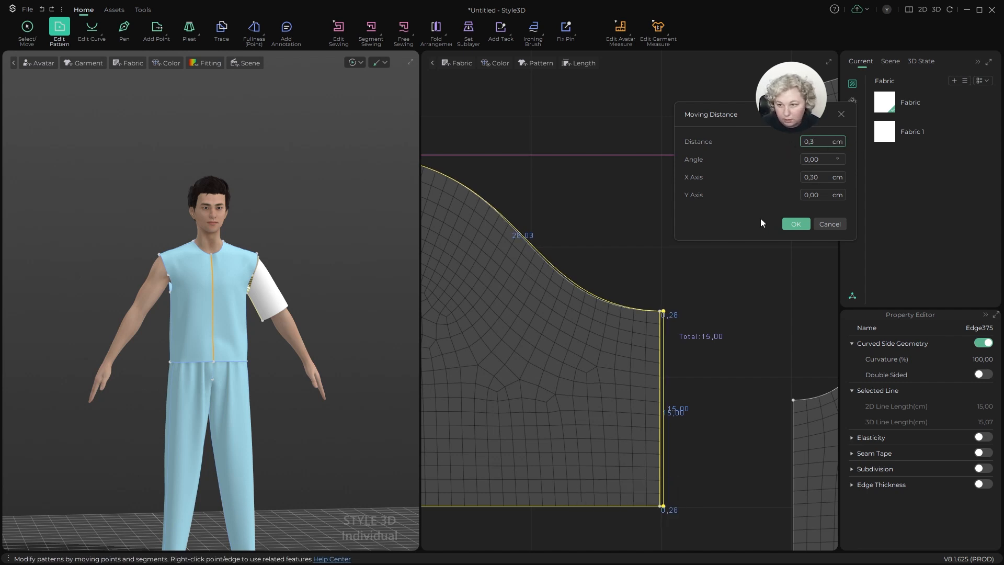
left_click(796, 224)
Step: Shorten the longer cap edge's upper curve handle along the horizontal guideline until the edge measures 28 cm
key("z")
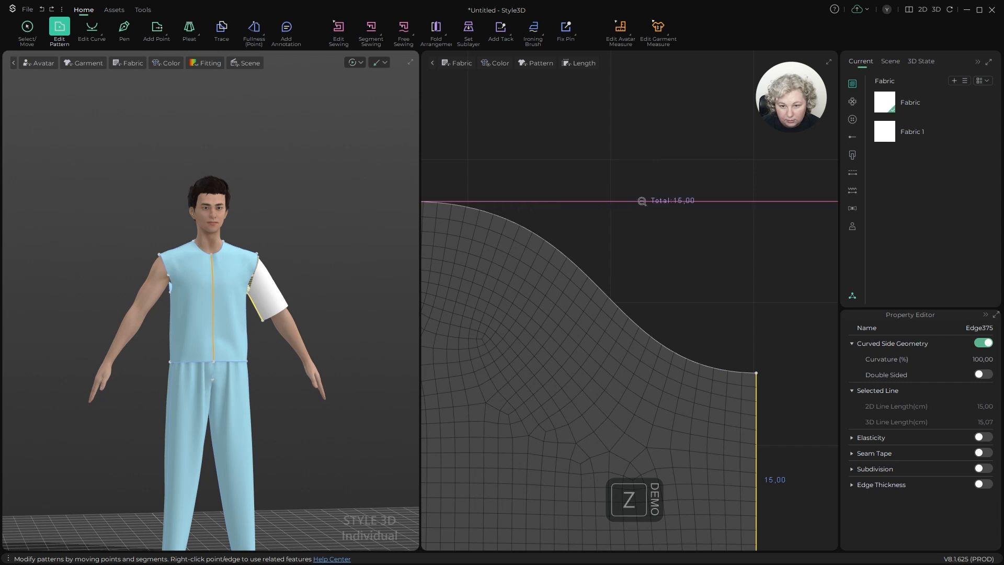
scroll(640, 200, "down", 3)
left_click(508, 201)
key("c")
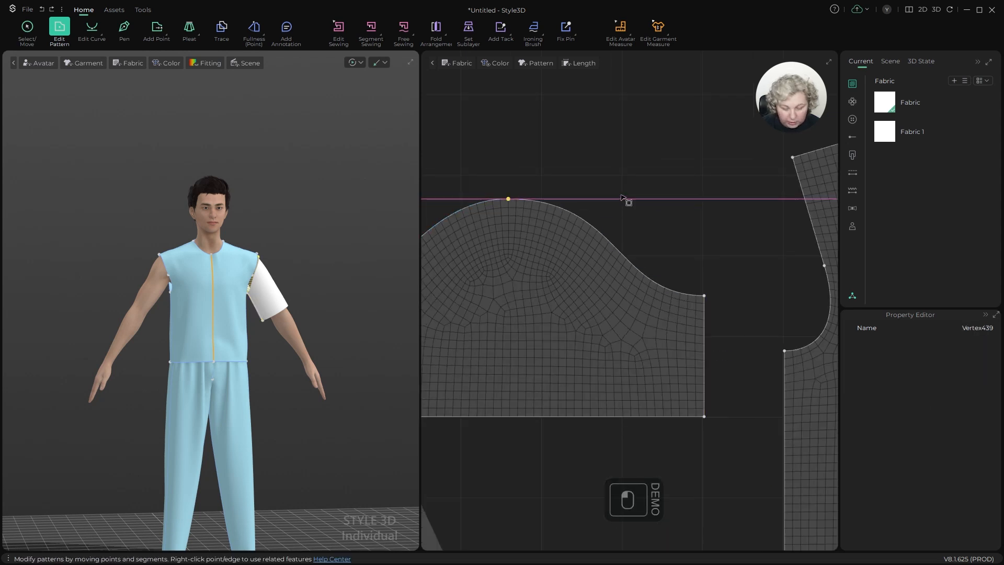
scroll(627, 202, "up", 3)
left_click_drag(626, 199, 618, 200)
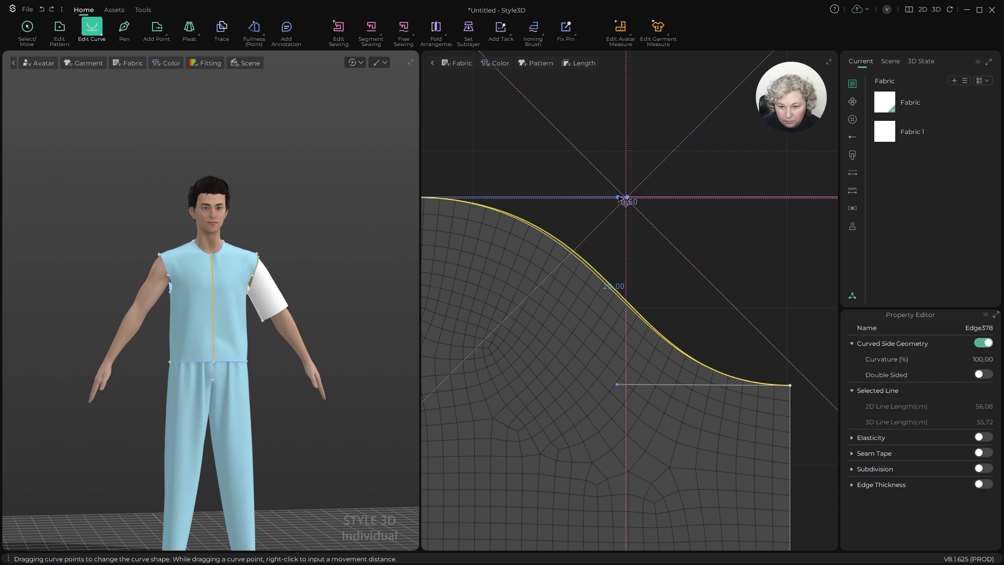
key("z")
scroll(625, 157, "down", 4)
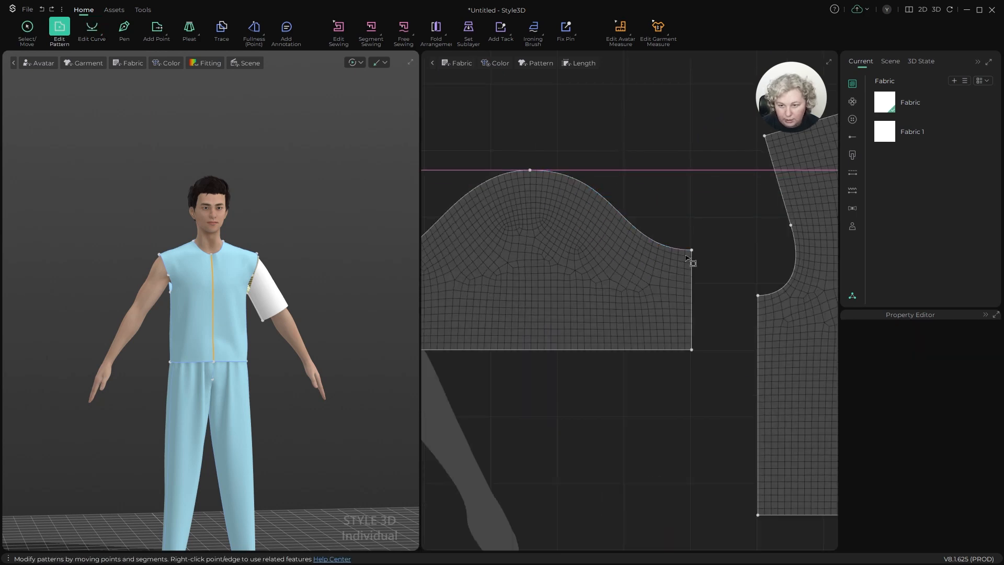
Step: Measure the sleeve's shorter cap edge and compare its length with the total length of the two front armhole segments
scroll(700, 256, "down", 3)
scroll(612, 224, "up", 5)
key("z")
left_click(608, 238)
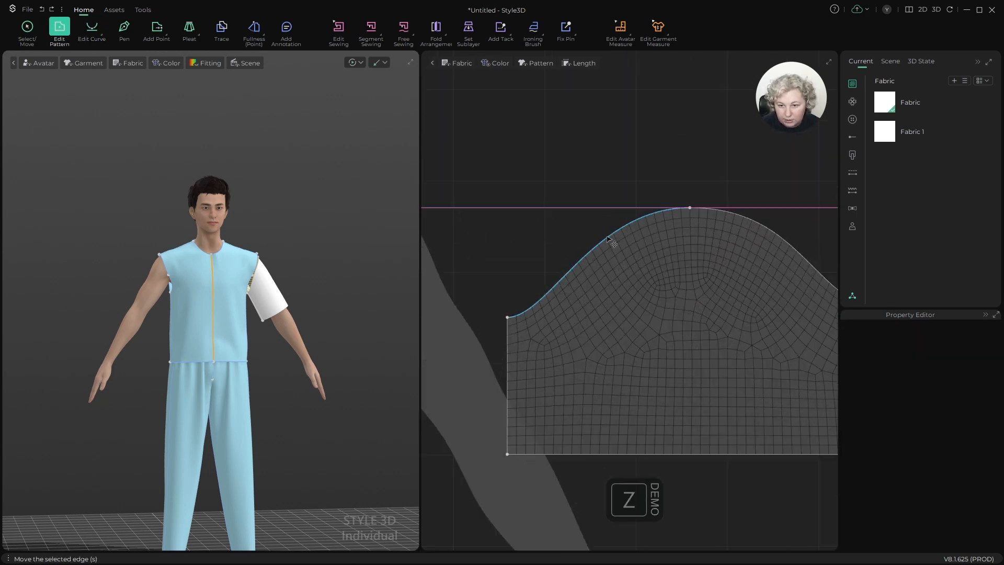
left_click(608, 238)
scroll(686, 230, "down", 3)
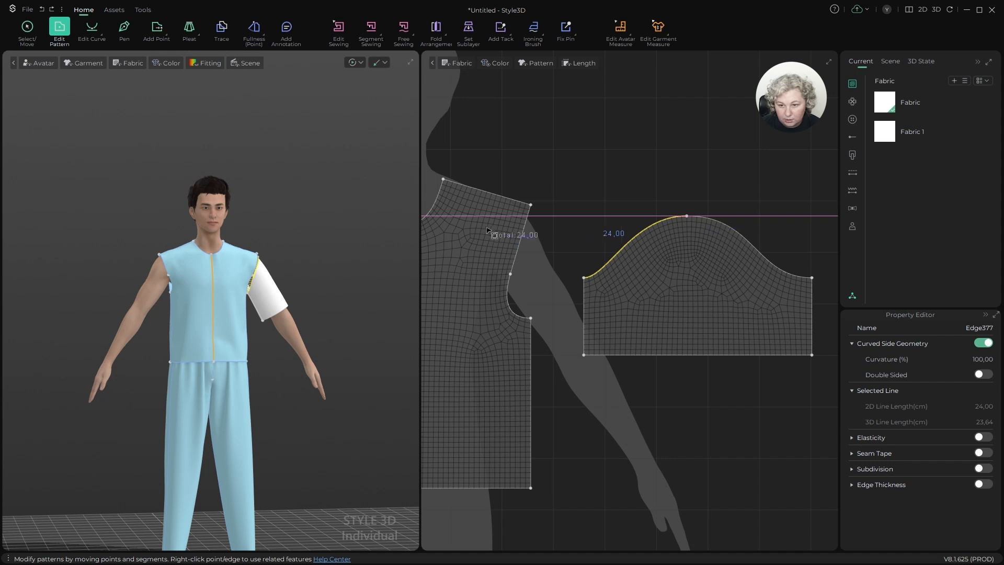
key("z")
left_click(523, 231)
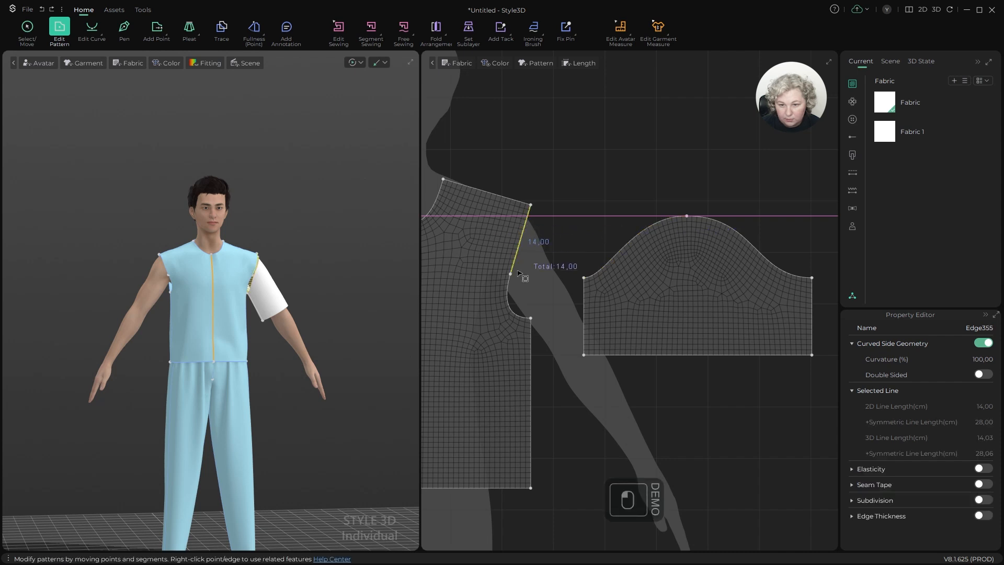
left_click(512, 292, "shift")
scroll(627, 256, "up", 4)
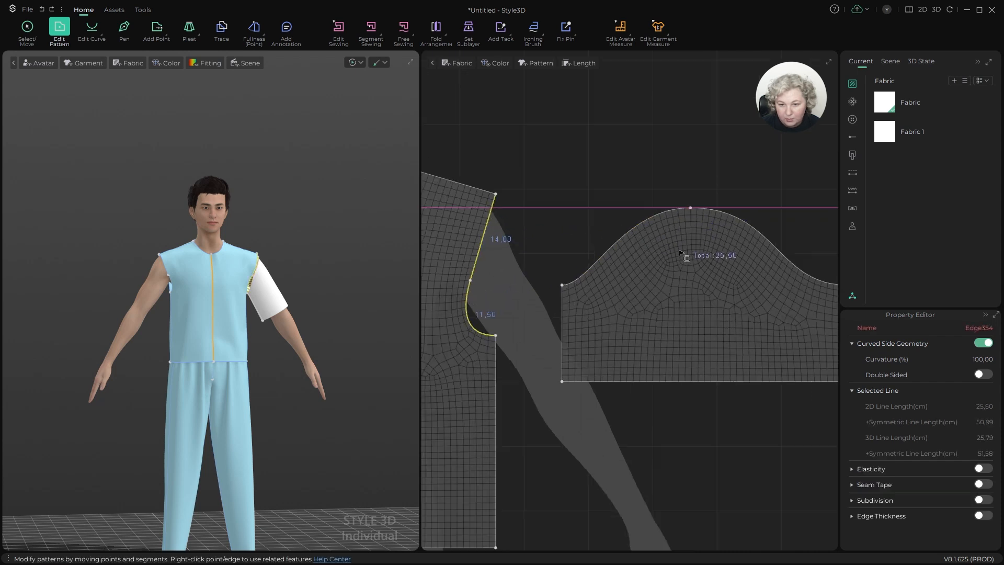
key("z")
left_click(621, 229)
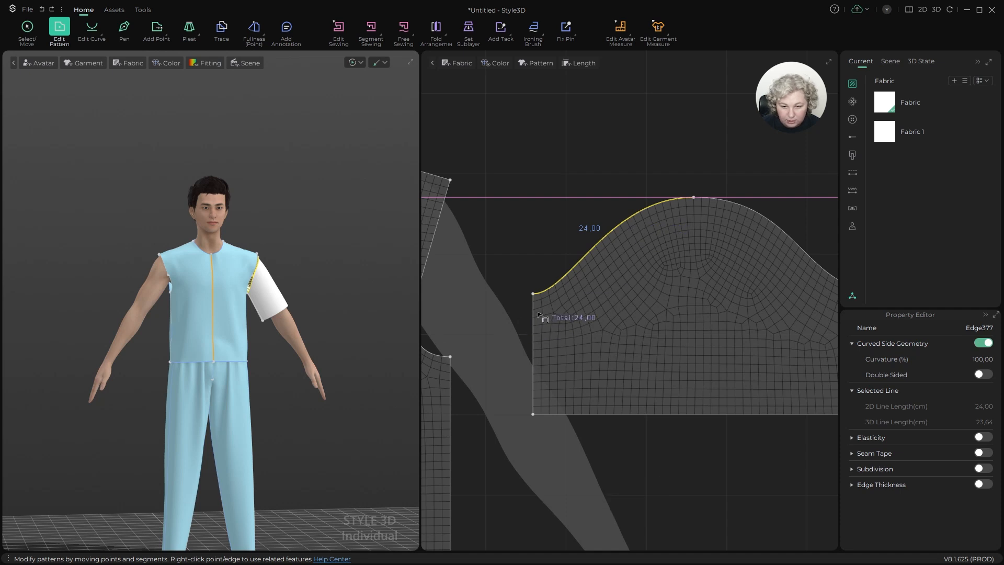
Step: Lengthen the shorter cap edge's lower curve handle horizontally by about 5 cm, bringing the edge to about 24.3 cm
scroll(538, 313, "up", 2)
scroll(515, 309, "down", 2)
key("c")
scroll(578, 288, "up", 2)
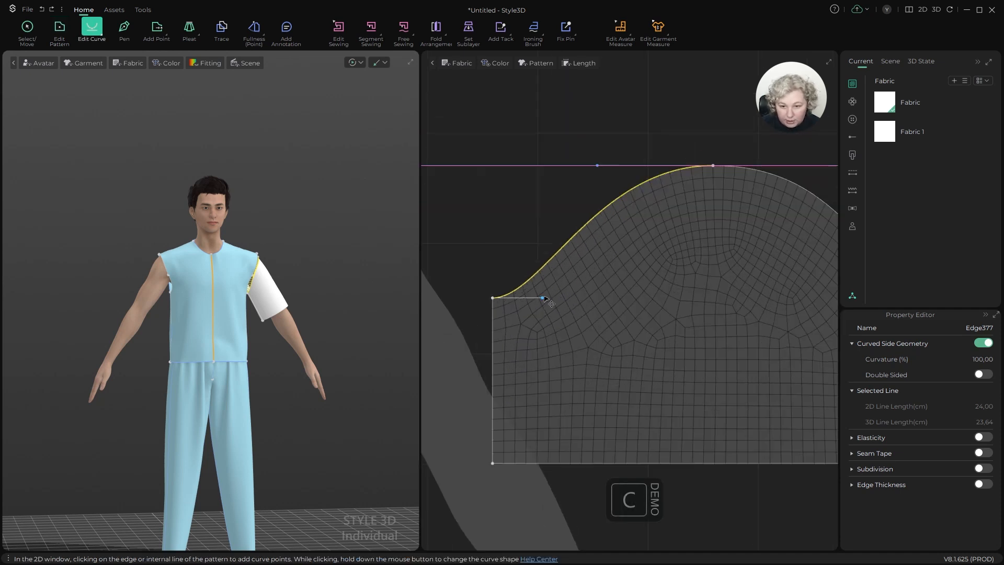
left_click_drag(544, 298, 587, 301)
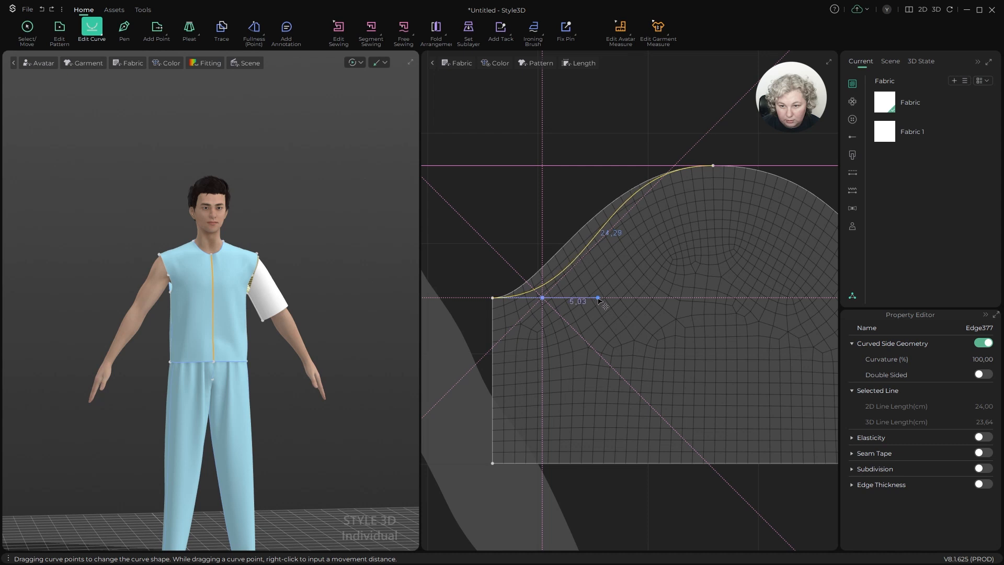
left_click_drag(599, 299, 600, 299)
Step: Move the sleeve's side edge at the shorter cap edge outward horizontally by 0.25 cm
scroll(580, 279, "down", 2)
key("z")
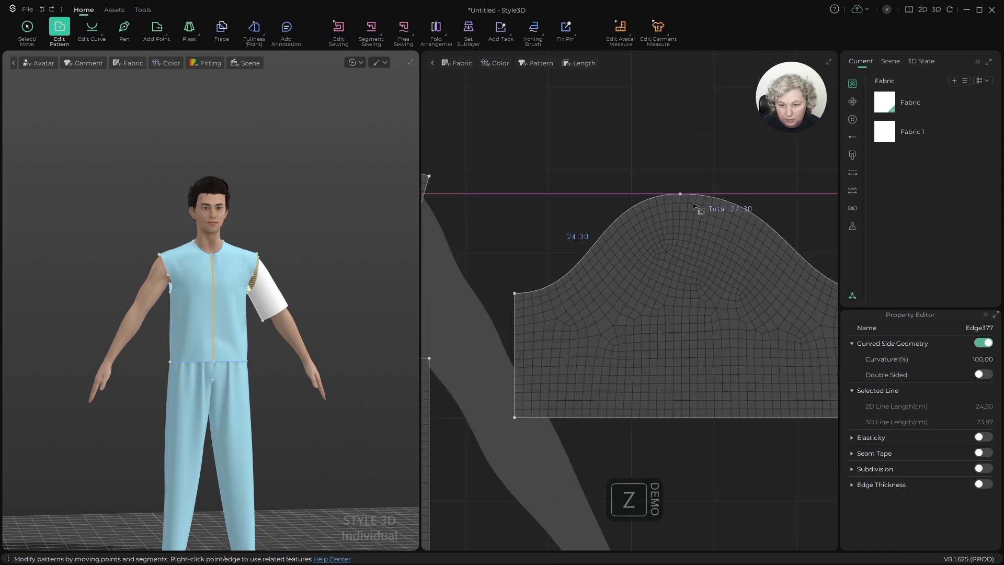
scroll(536, 317, "up", 2)
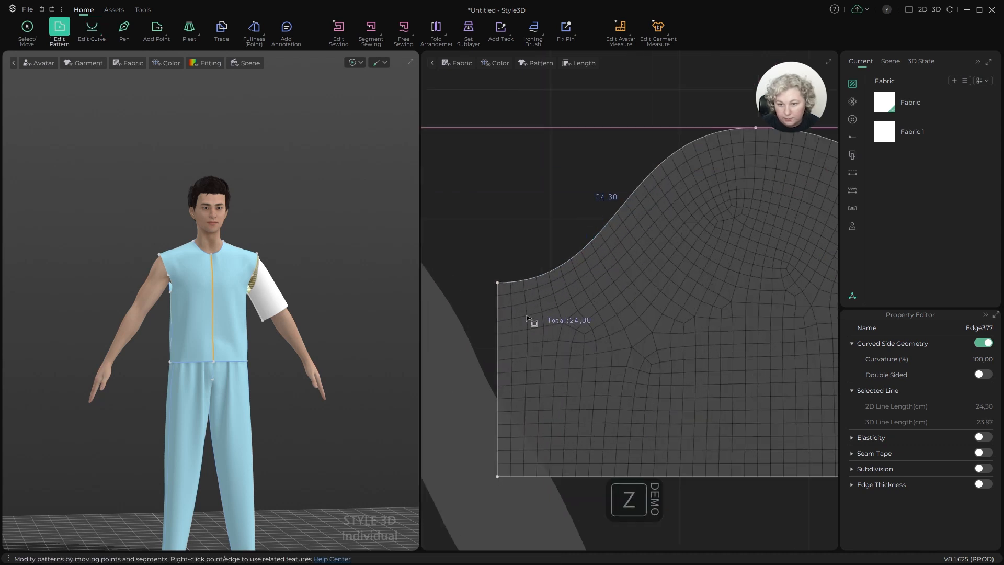
left_click_drag(497, 297, 491, 298)
right_click(490, 298)
left_click_drag(519, 226, 401, 240)
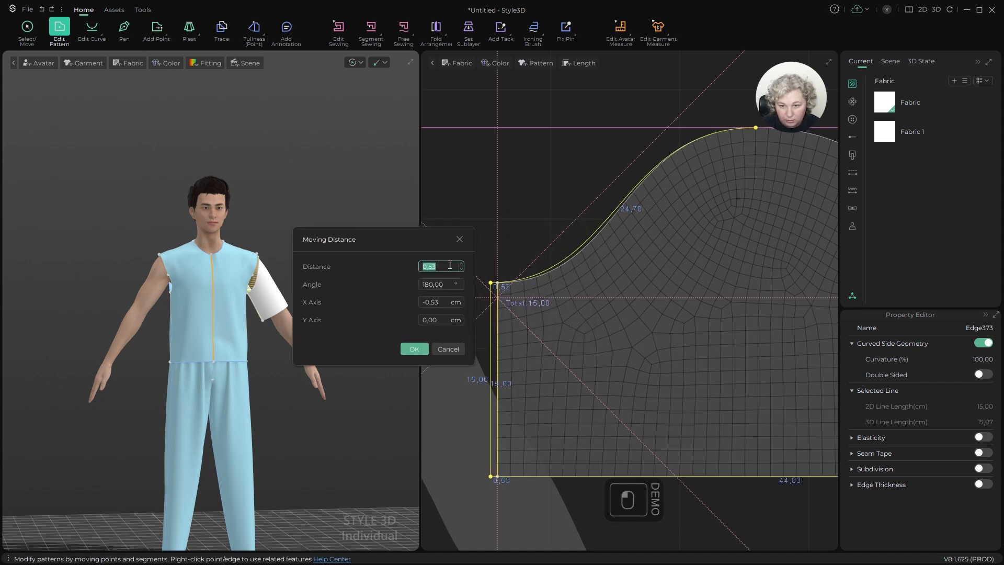
key("BackSpace")
key("BackSpace")
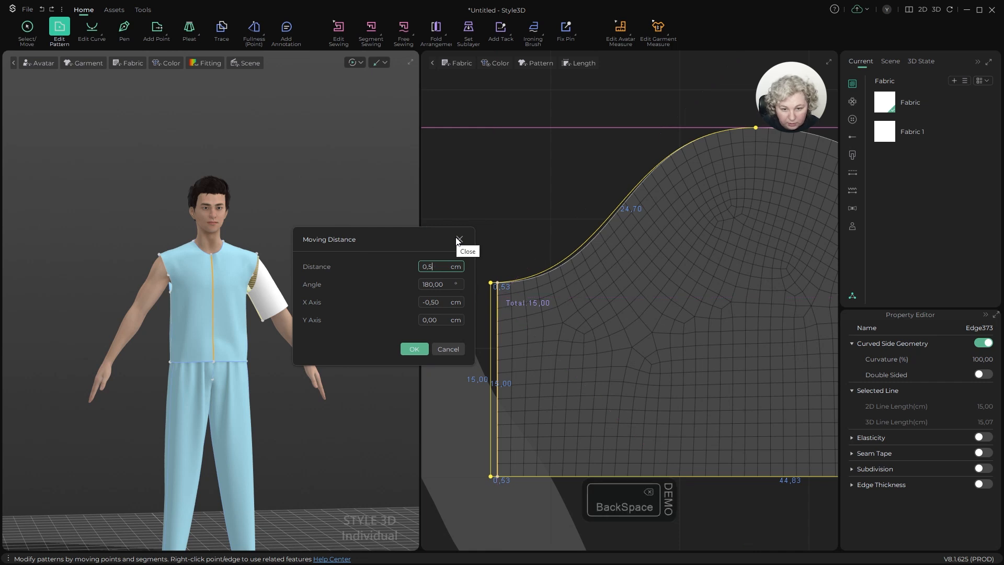
type("2")
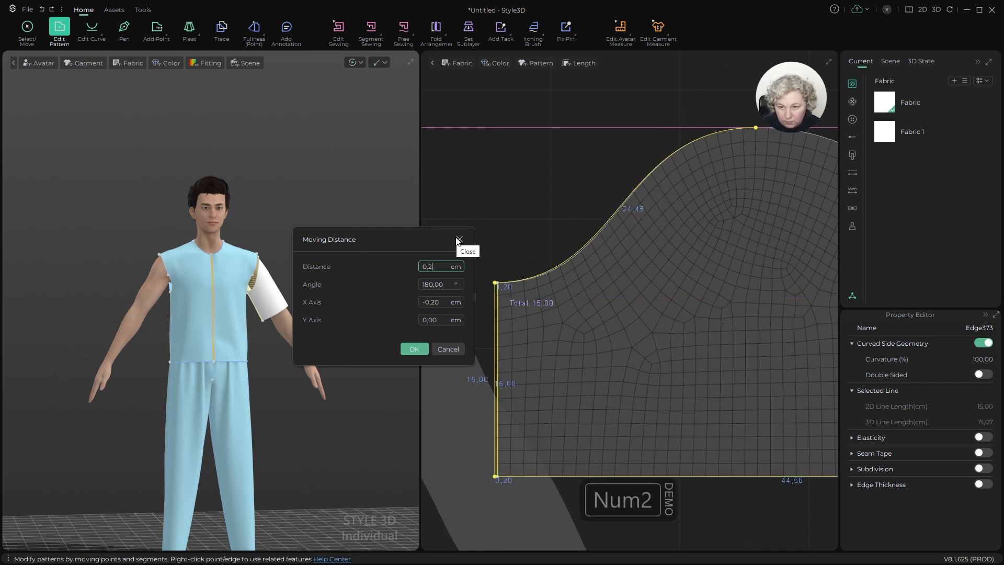
key("BackSpace")
type("3")
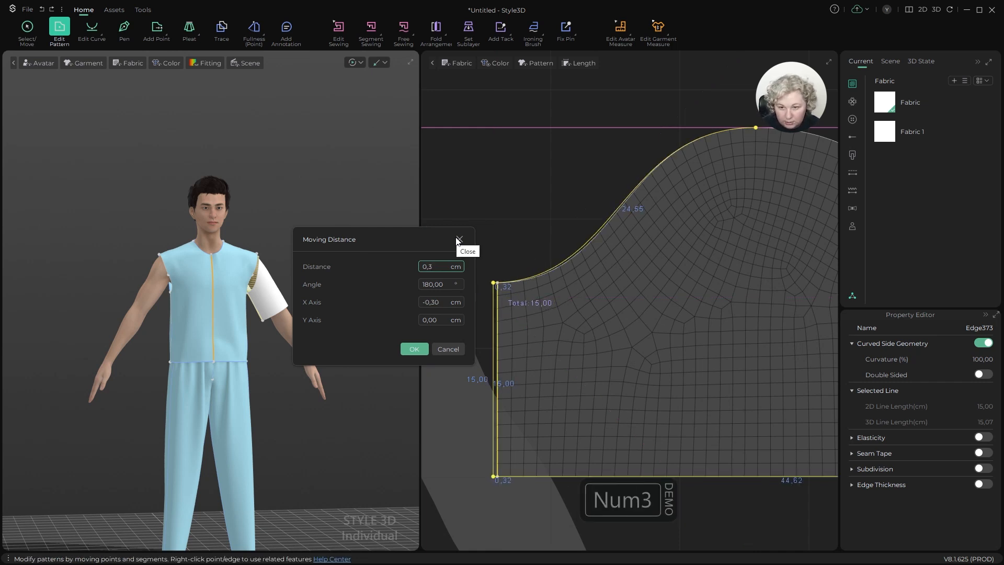
key("BackSpace")
type("25")
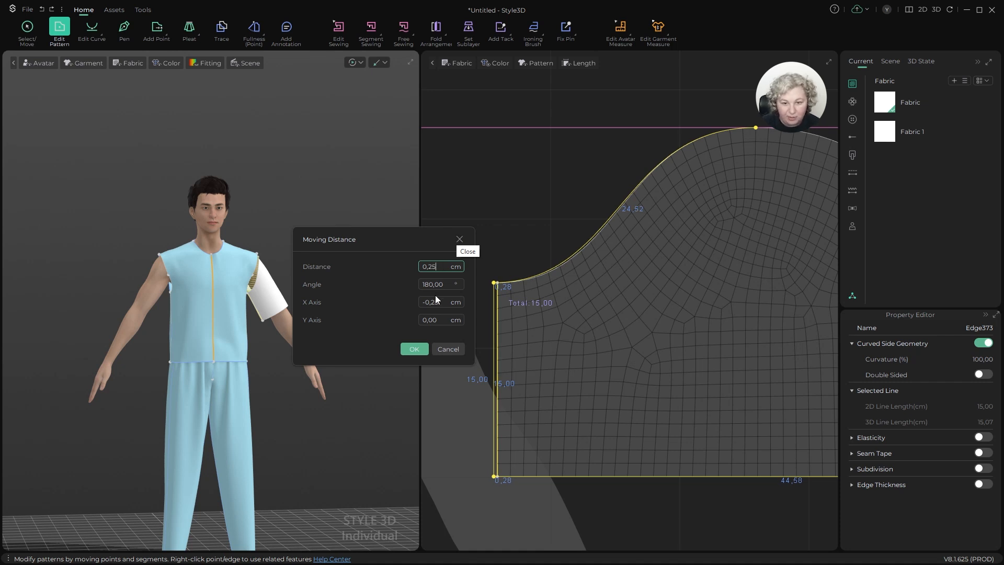
left_click(408, 349)
Step: Slightly shorten the shorter cap edge's upper curve handle along the horizontal guideline until the edge measures 24.5 cm
key("z")
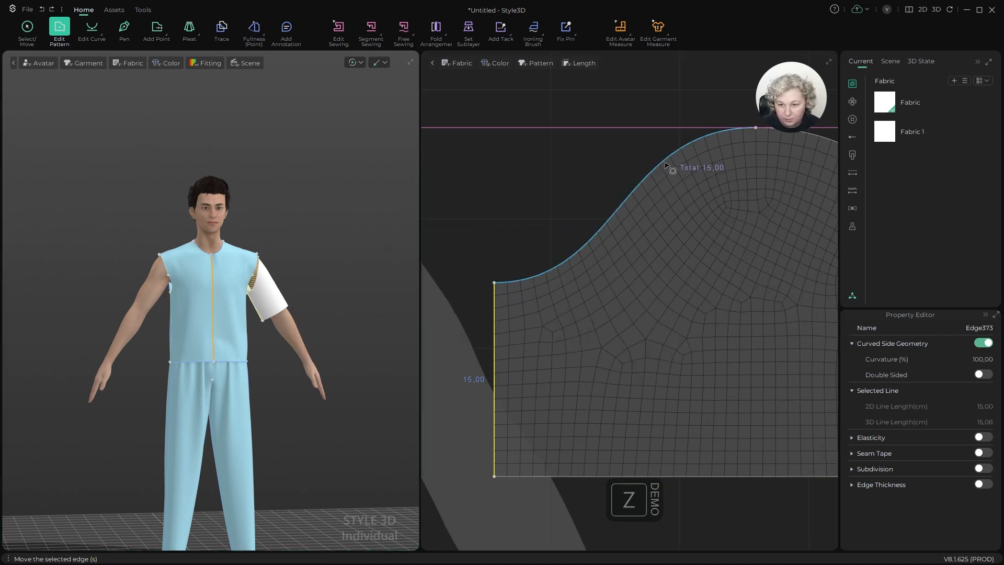
left_click(690, 156)
key("v")
scroll(674, 209, "up", 2)
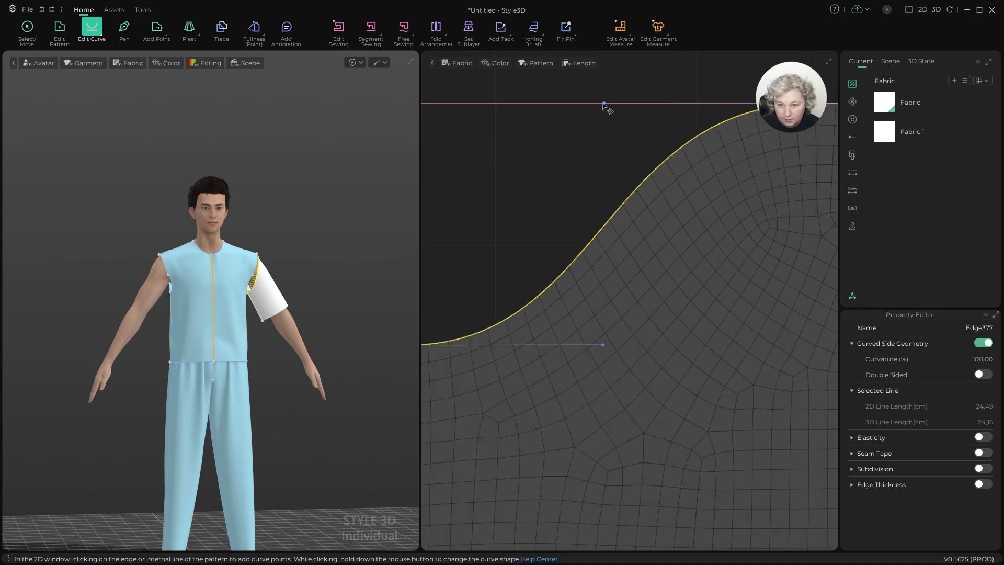
left_click_drag(603, 104, 618, 105)
scroll(601, 107, "down", 3)
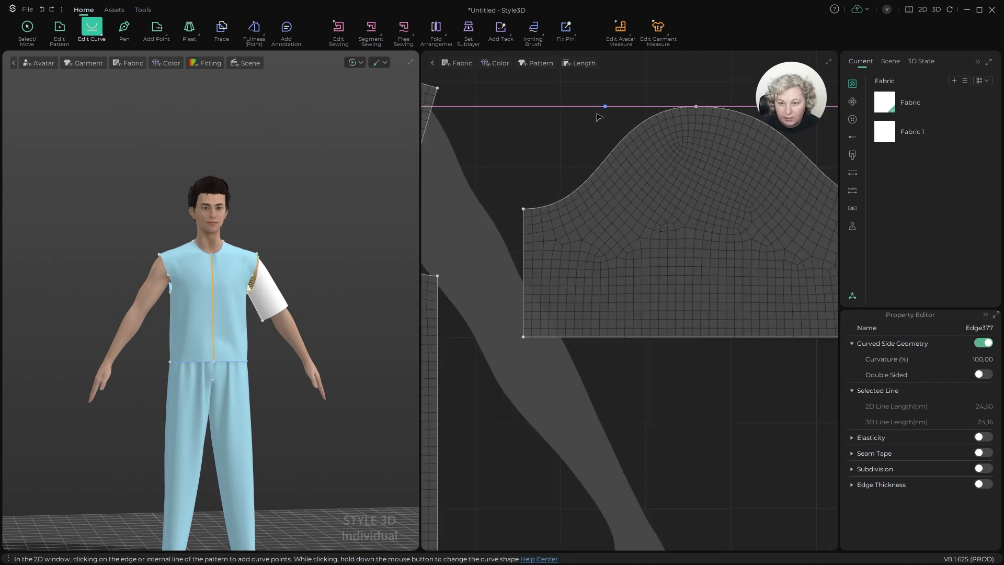
Step: Measure the reshaped shorter cap edge and compare both sides of its seam with the front armhole
key("z")
left_click(633, 147)
scroll(625, 146, "down", 3)
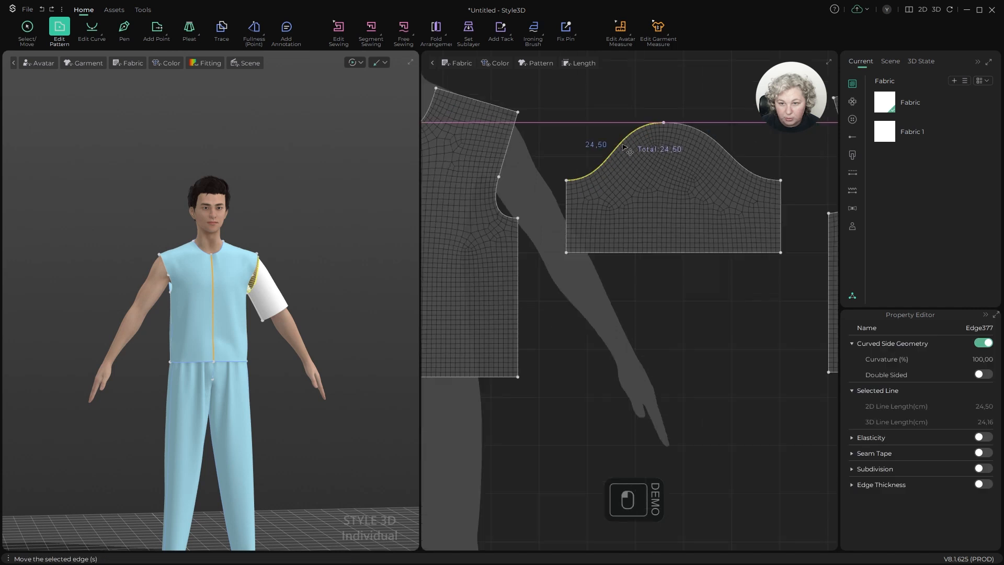
key("b")
left_click(498, 174)
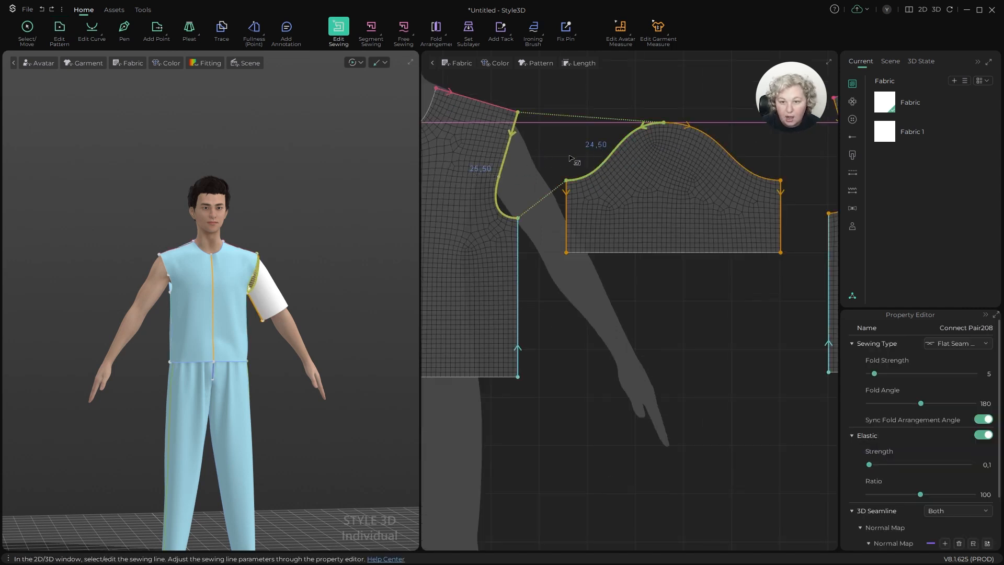
Step: Move the sleeve's side edge at the shorter cap edge farther outward until that cap edge measures 25.5 cm
scroll(608, 146, "up", 3)
key("z")
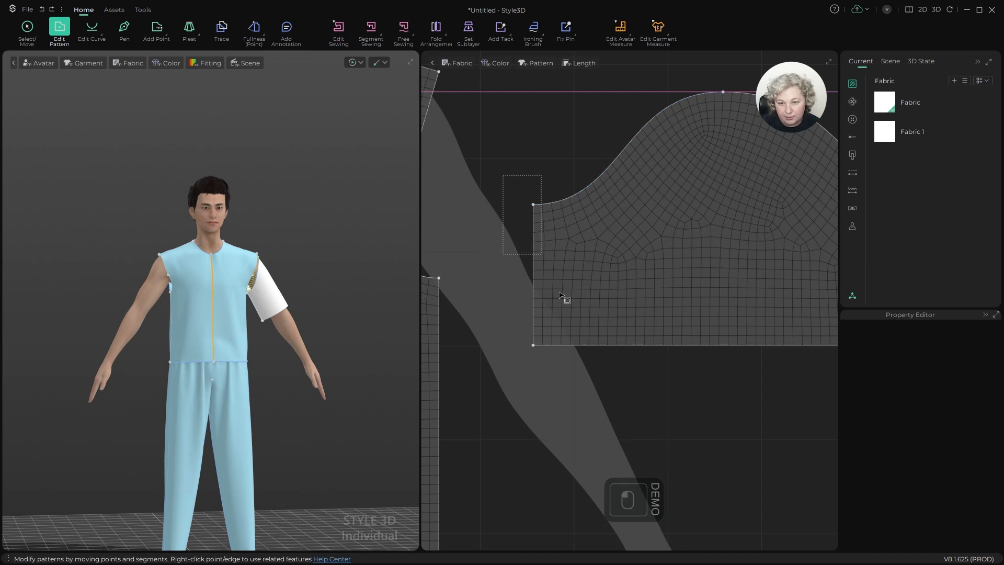
left_click_drag(533, 278, 525, 261)
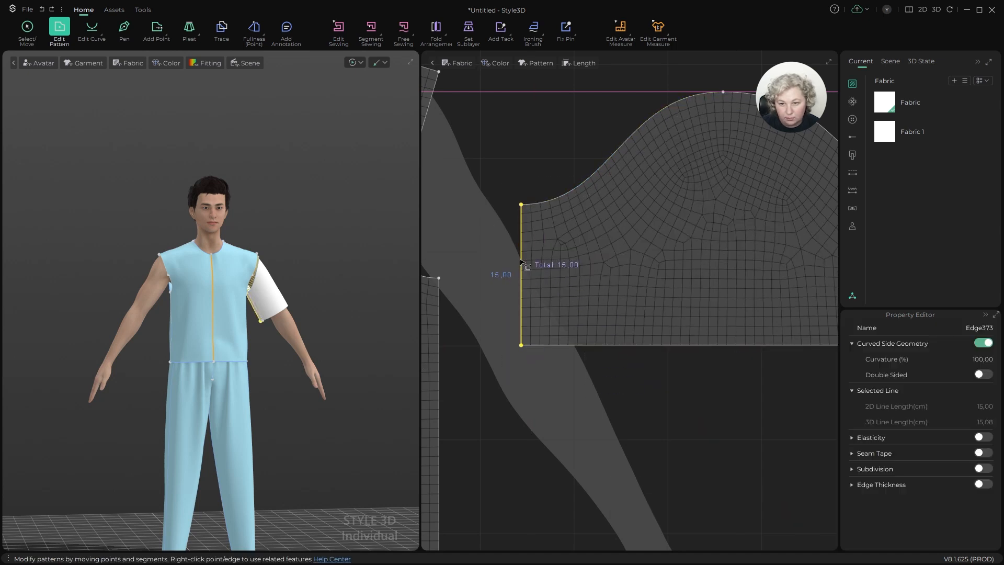
left_click(536, 192)
left_click(573, 191)
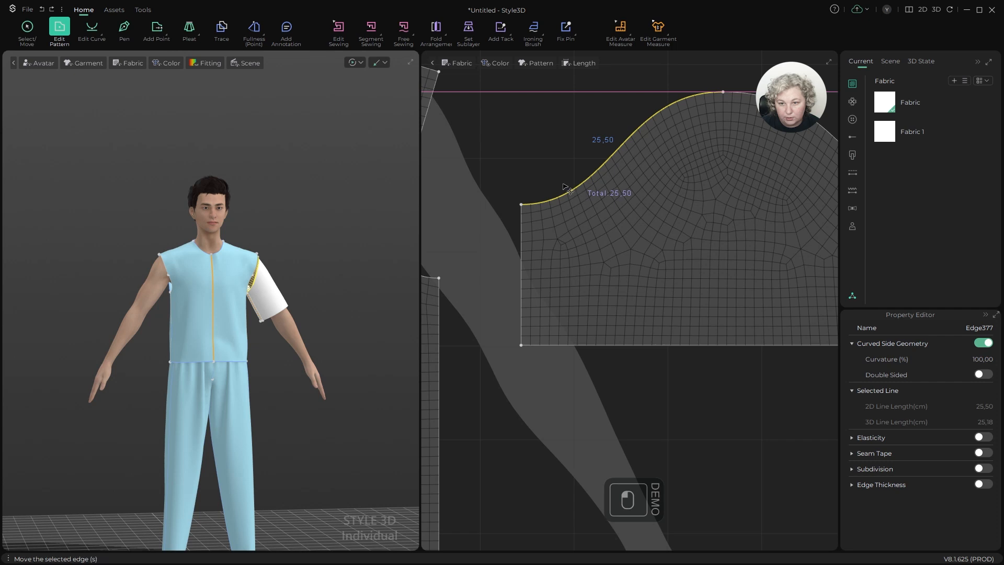
Step: Inspect the seam between the shorter cap edge and the front armhole to compare both lengths
scroll(579, 220, "down", 3)
key("b")
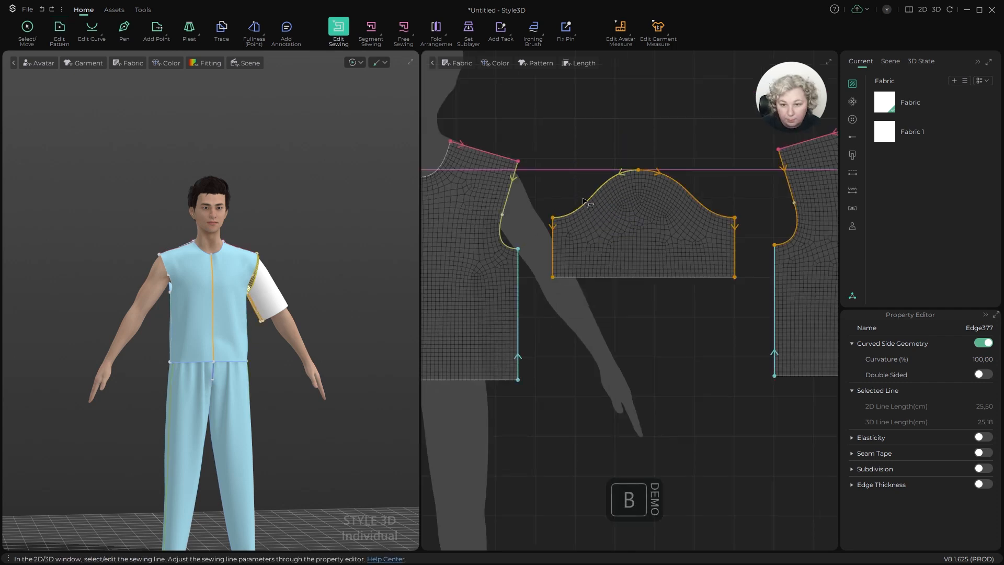
left_click(585, 202)
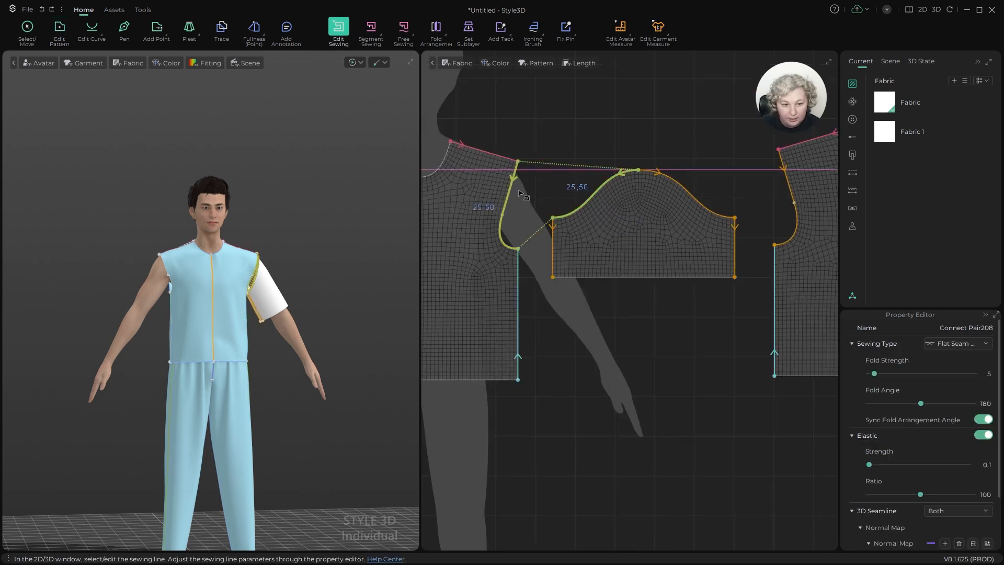
Step: Run the simulation to drape the sewn sleeve, viewing the avatar from behind
scroll(518, 191, "down", 3)
scroll(377, 238, "up", 4)
left_click_drag(387, 219, 235, 219, "alt")
key("space")
scroll(600, 224, "down", 1)
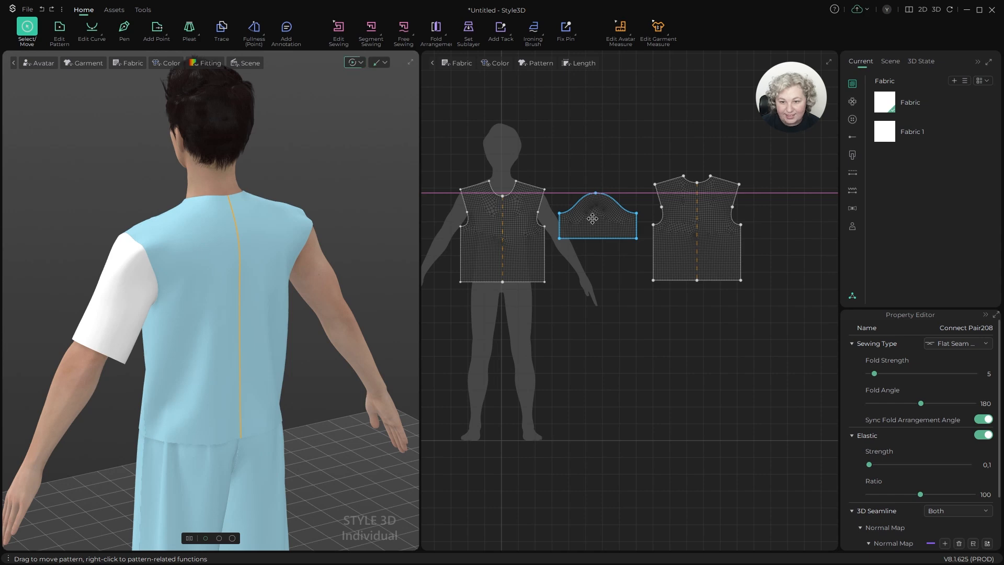
Step: Create a symmetric copy of the sleeve and place it on the other side of the front piece, level with the original
left_click(591, 219)
scroll(596, 219, "up", 2)
key("ctrl+d")
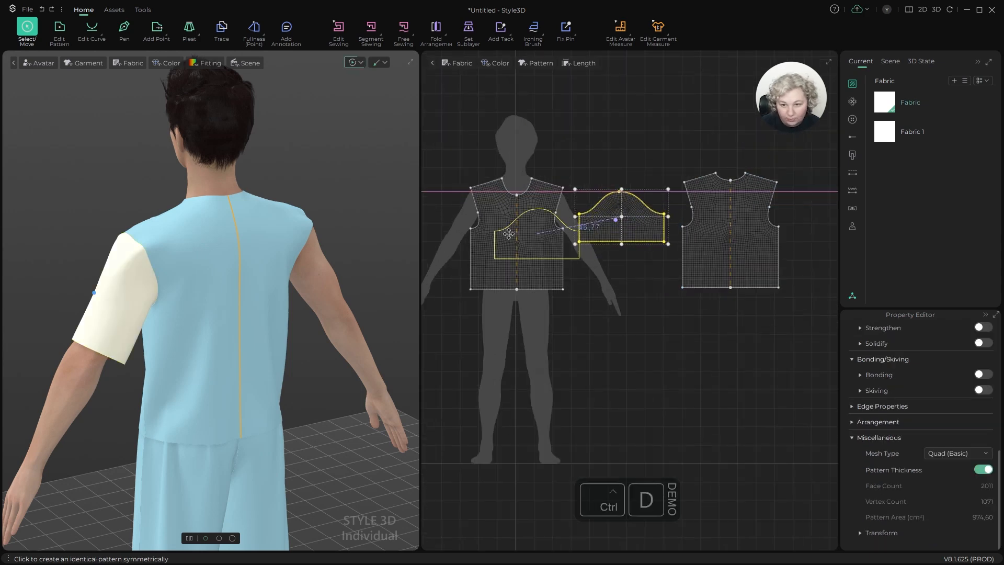
scroll(465, 223, "down", 2)
left_click(487, 221, "shift")
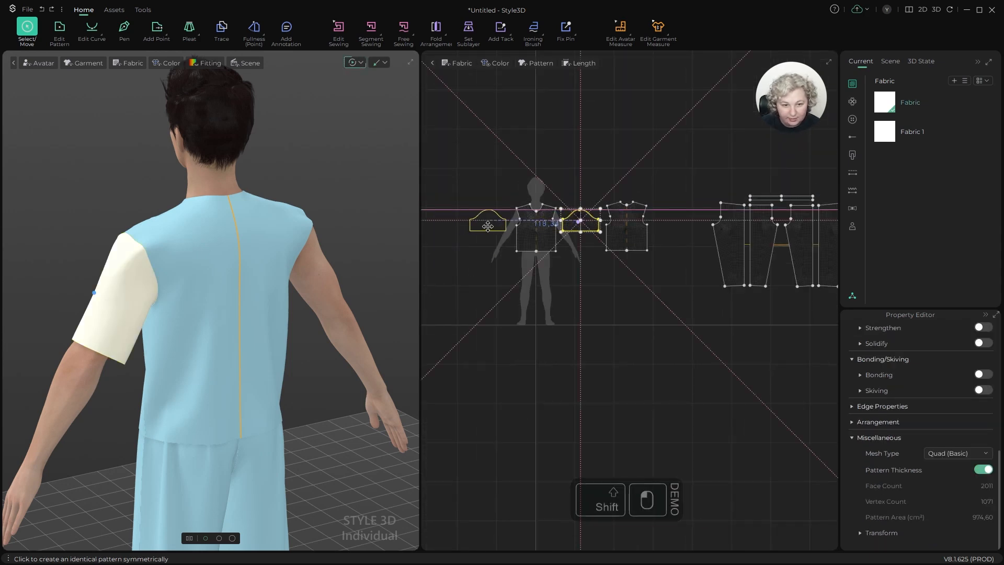
Step: Simulate the mirrored sleeve and unfreeze the shirt's front and back pieces
left_click_drag(304, 186, 360, 207, "alt")
key("space")
left_click(260, 229)
left_click(230, 232, "shift")
key("ctrl+k")
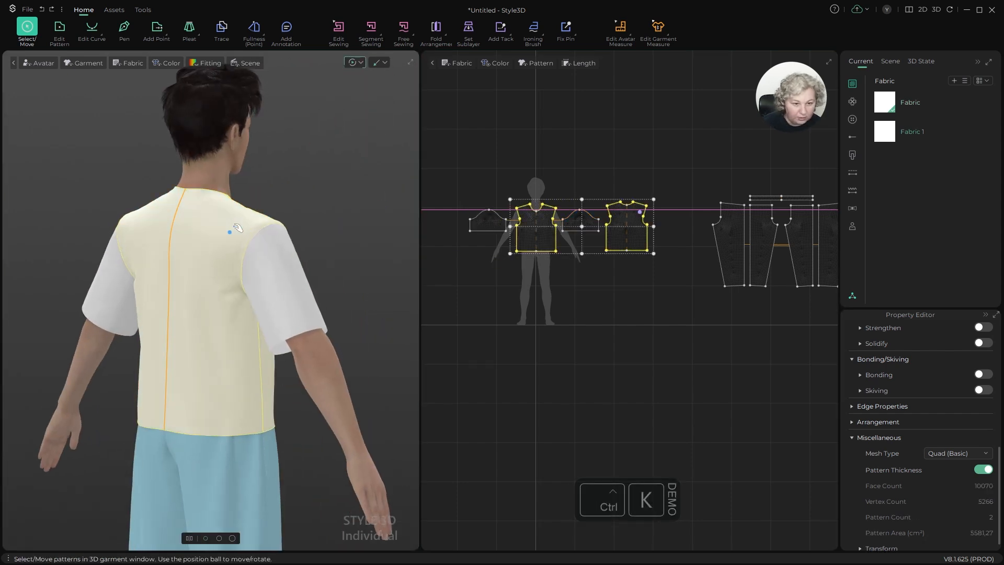
Step: Assign Fabric 1 to both sleeves so they use the same fabric as the shirt body
left_click_drag(287, 202, 154, 204, "alt")
left_click_drag(260, 237, 230, 229, "alt")
middle_click_drag(325, 243, 280, 188, "alt")
left_click_drag(281, 188, 305, 188, "alt")
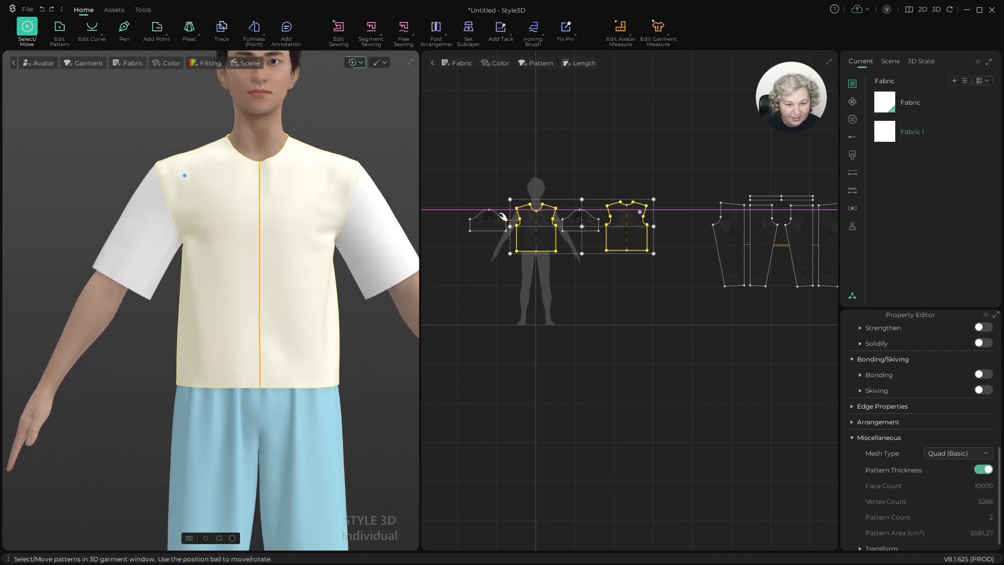
scroll(512, 239, "up", 3)
left_click(643, 209)
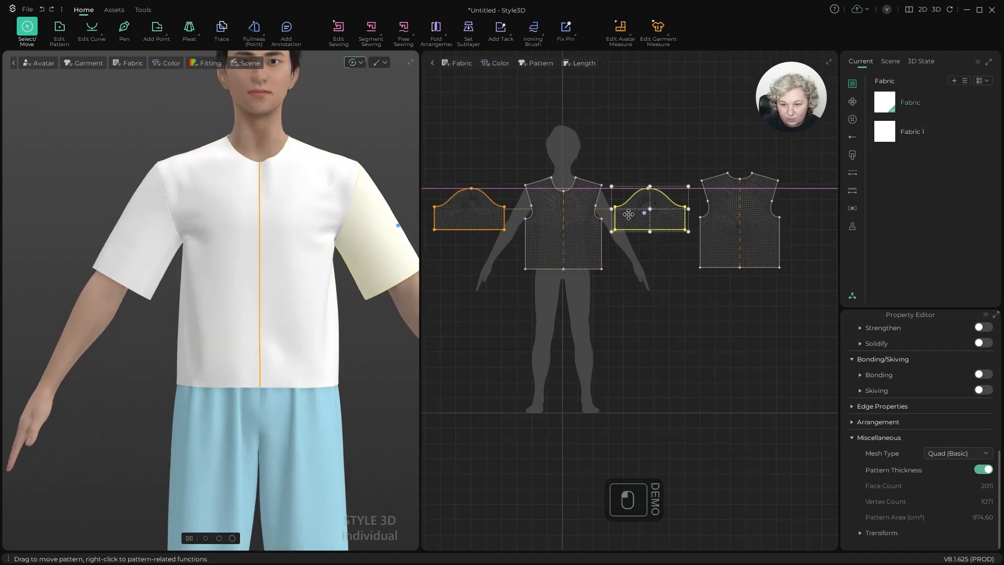
left_click(470, 211, "shift")
left_click(883, 136)
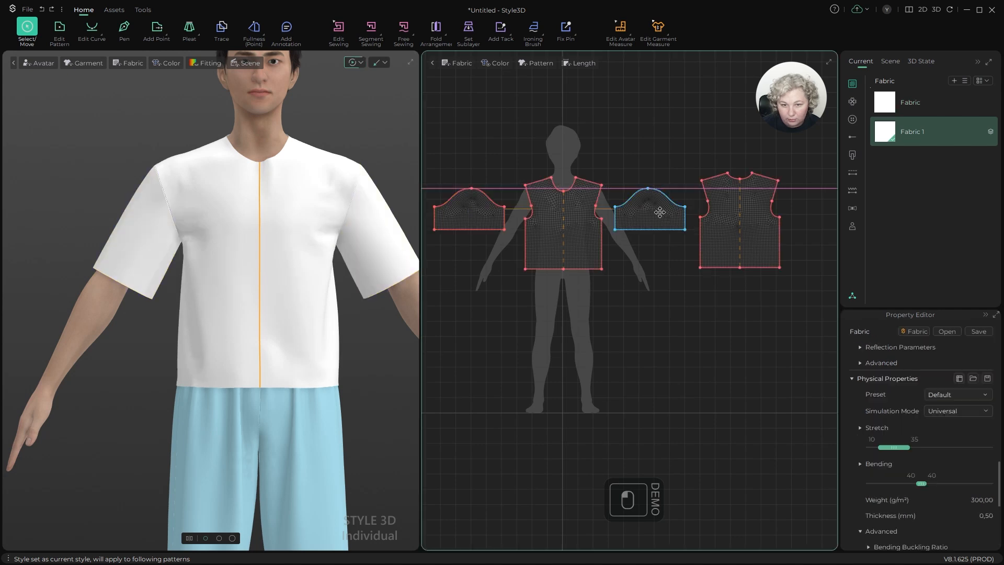
Step: Examine the draped shirt and its sleeves from the front, and clear the selection
left_click_drag(311, 186, 300, 185, "alt")
middle_click_drag(336, 192, 273, 183, "alt")
left_click_drag(312, 166, 330, 165, "alt")
scroll(330, 166, "down", 2)
scroll(363, 218, "up", 3)
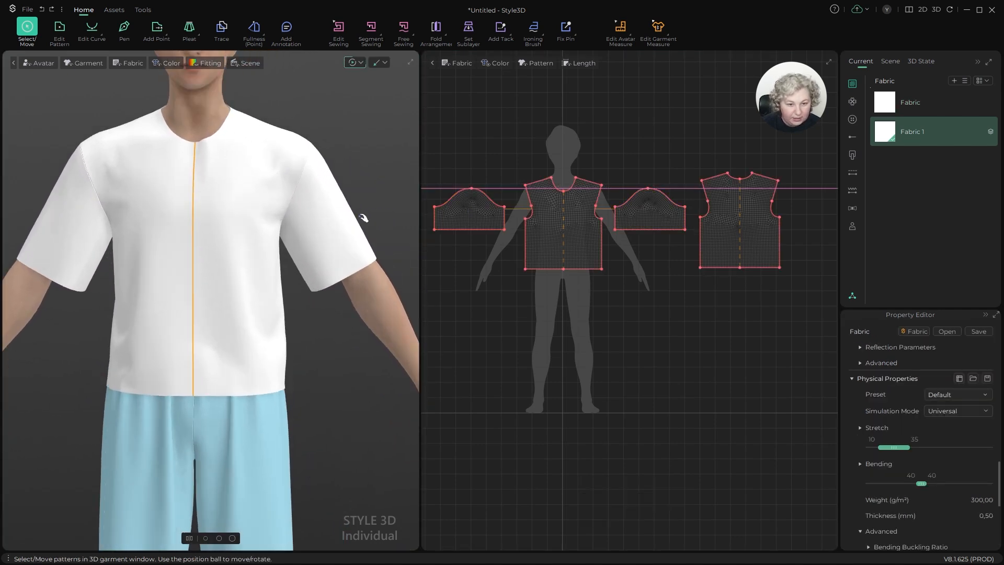
scroll(168, 218, "down", 2)
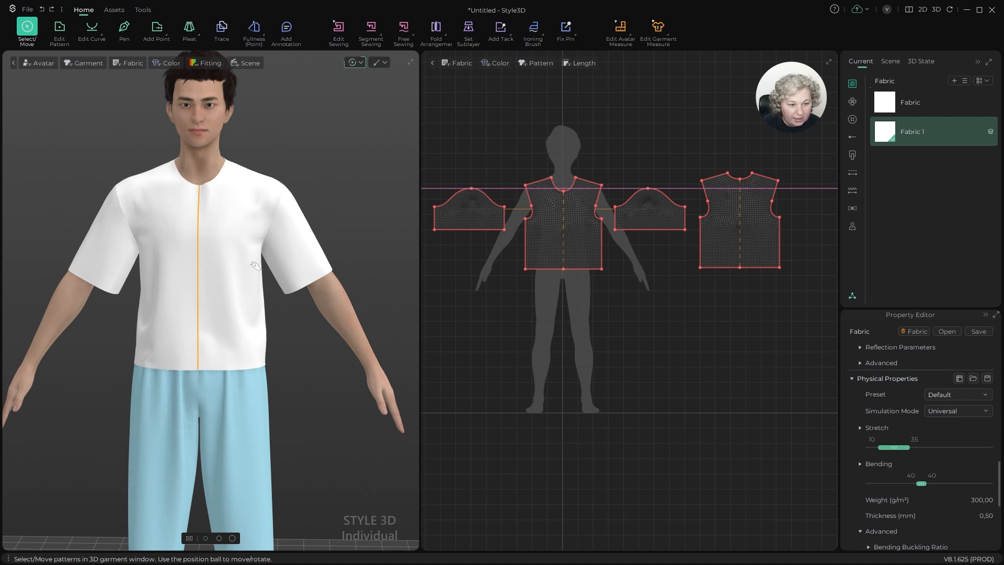
scroll(360, 273, "up", 3)
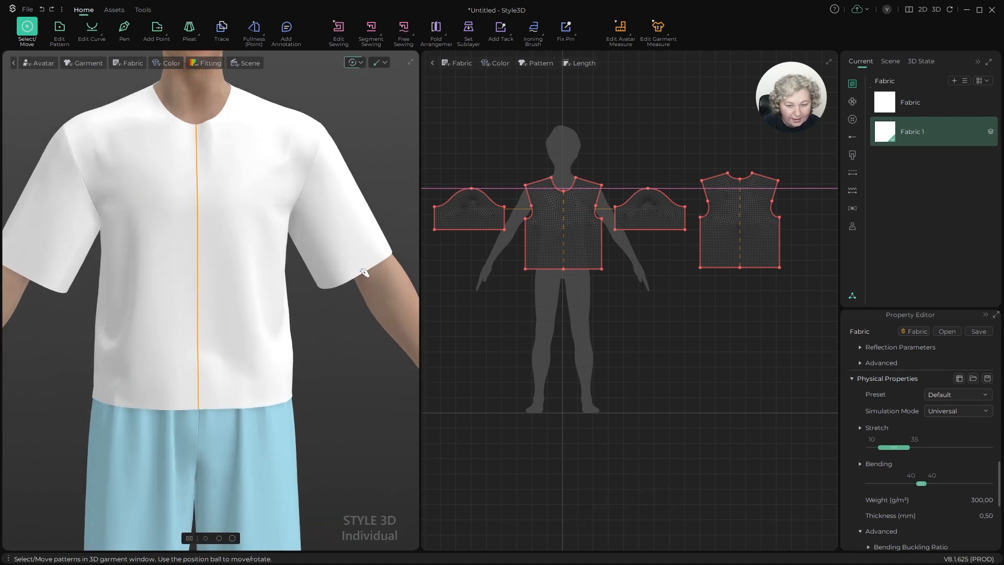
key("z")
left_click(383, 160)
scroll(271, 253, "down", 3)
key("a")
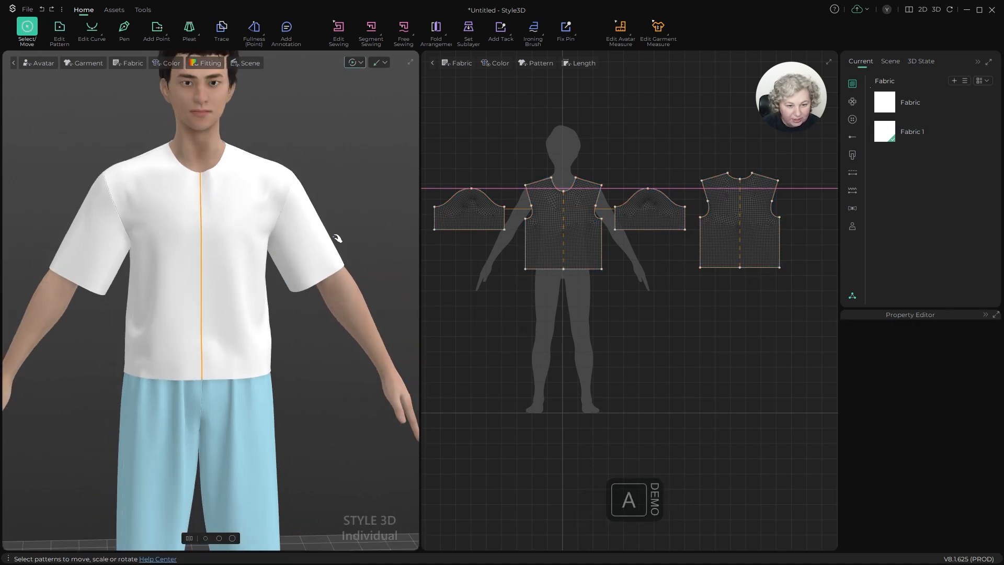
Step: Set the length of the sleeves' hem edges to 36 cm, changing them equally from both ends
key("z")
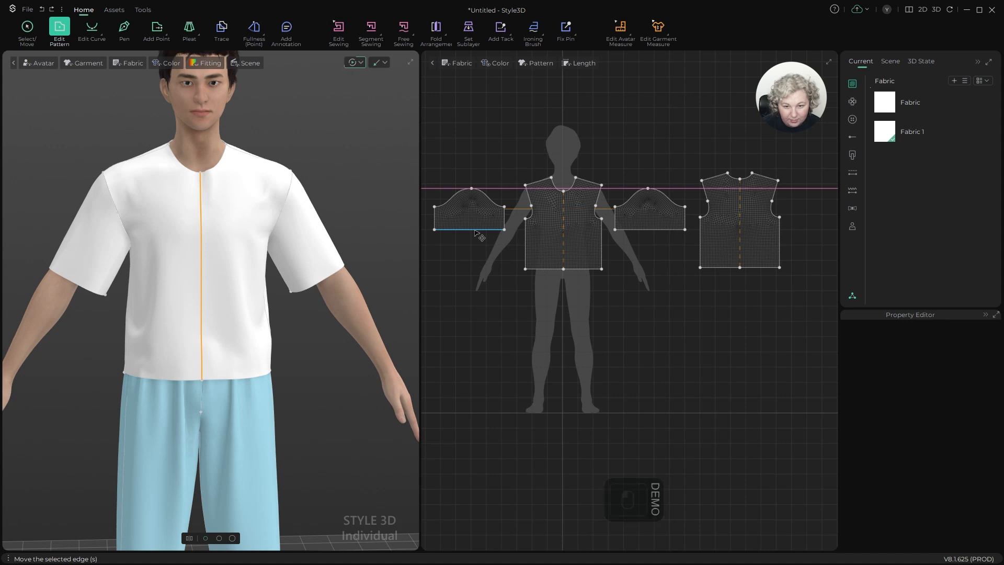
left_click(476, 230)
scroll(476, 230, "up", 1)
key("q")
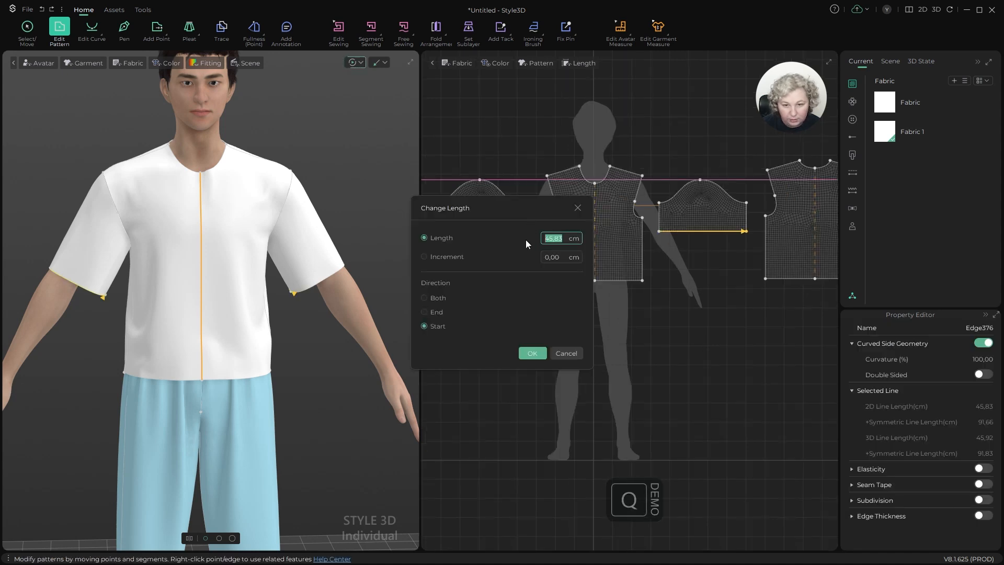
left_click_drag(519, 205, 640, 308)
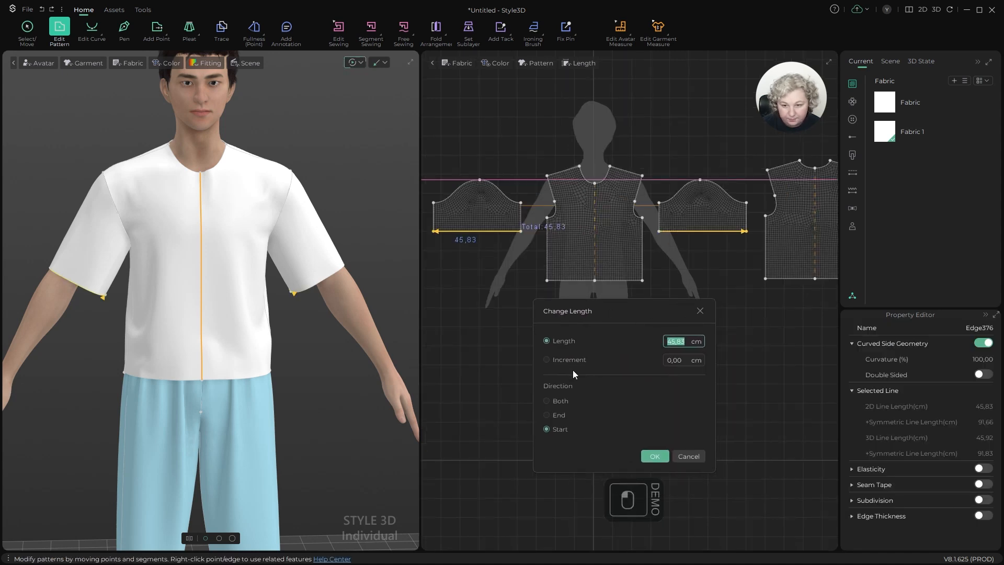
left_click(557, 400)
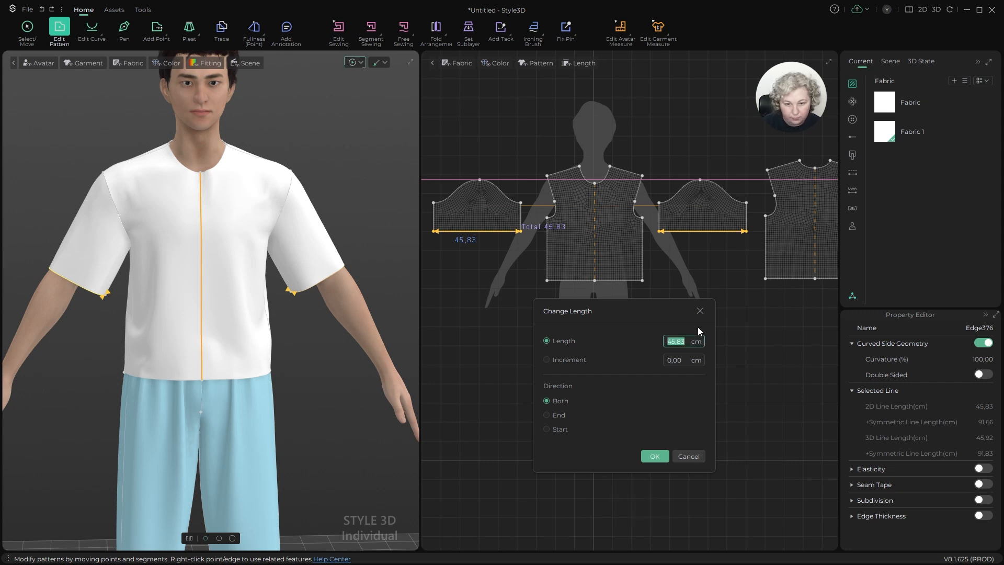
type("36")
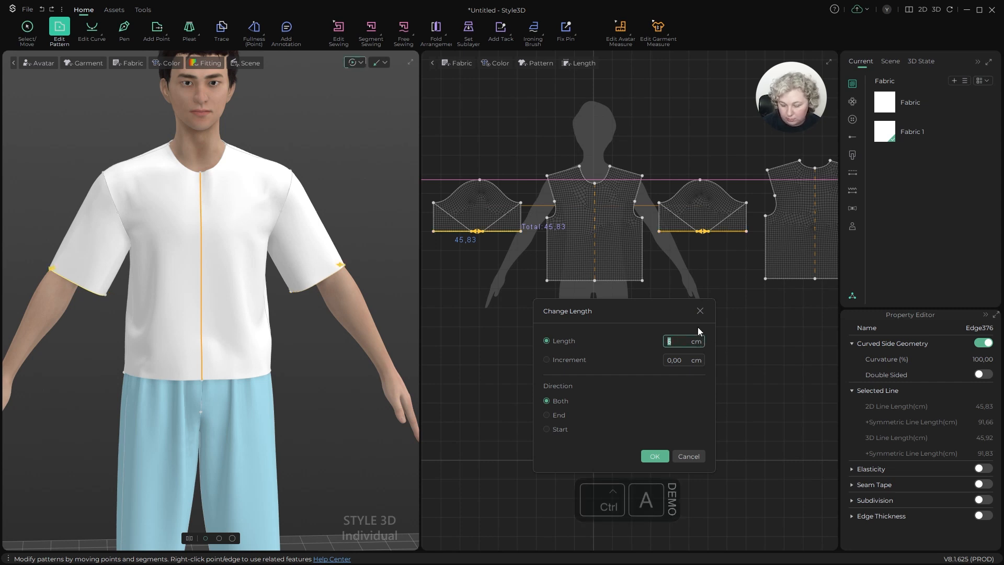
left_click(653, 457)
Step: Simulate the tapered sleeves and pull at both sleeve hems on the avatar so the fabric settles
key("space")
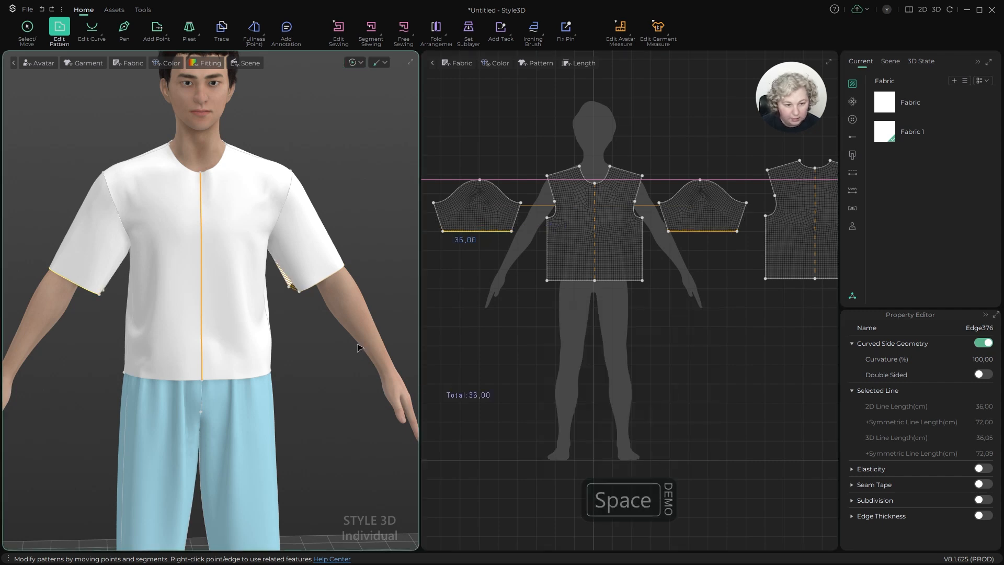
left_click(303, 285)
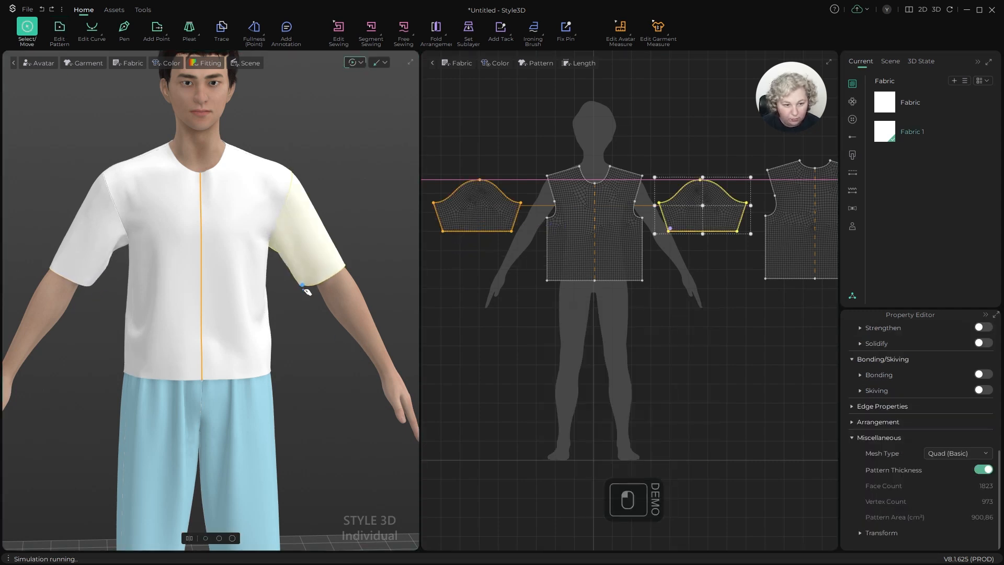
left_click(84, 291)
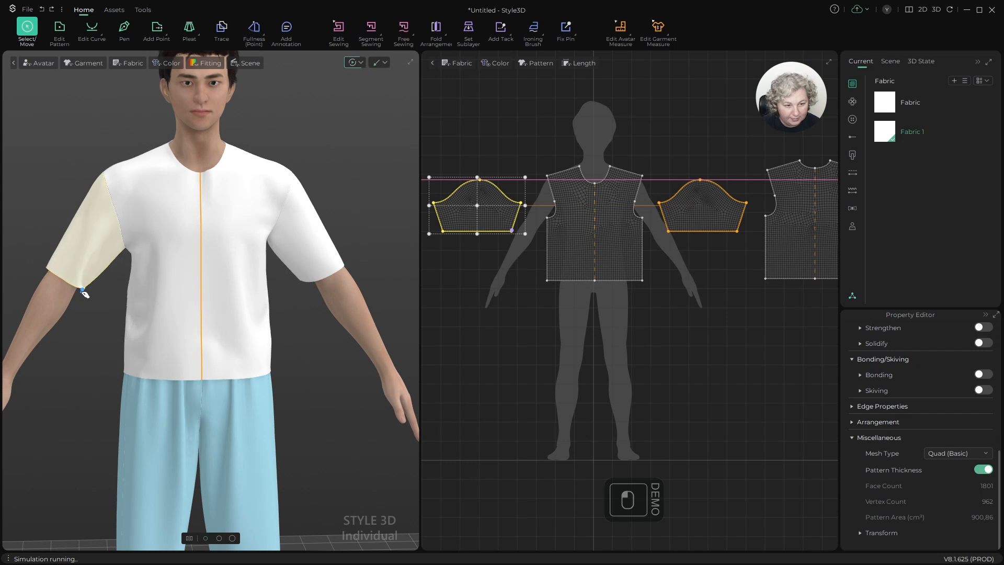
mouse_move(84, 293)
left_mouse_down()
mouse_move(96, 280)
mouse_move(93, 295)
left_mouse_up()
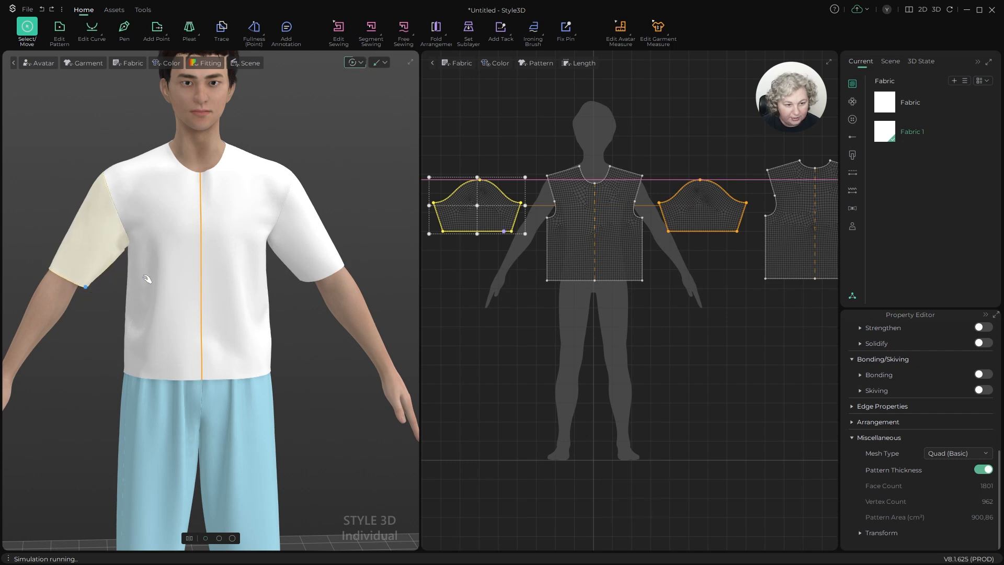
Step: Examine the tapered sleeve and its hem corner at the underarm seam up close on the avatar
scroll(123, 269, "down", 1)
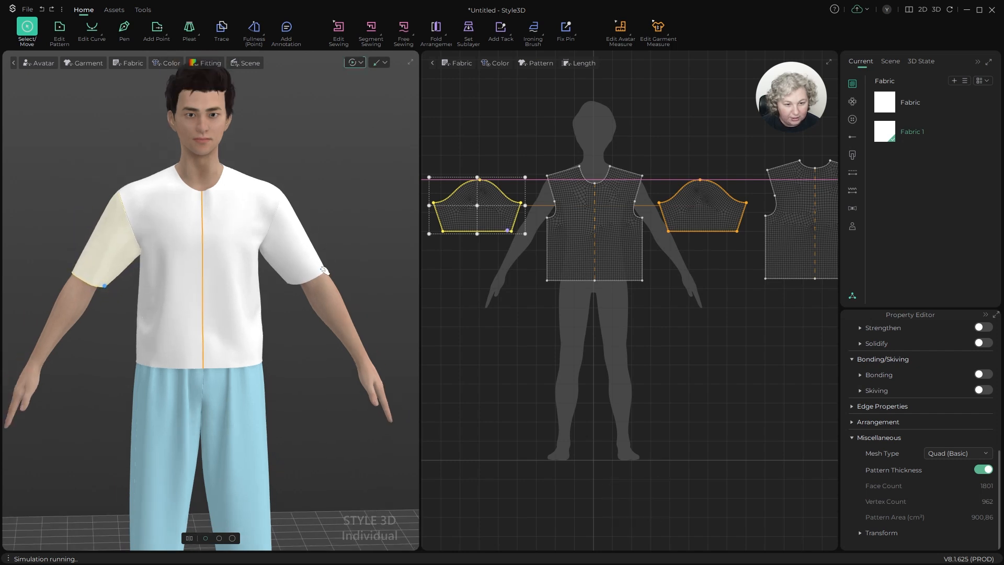
scroll(324, 297, "up", 3)
mouse_move(352, 290)
left_mouse_down("alt")
mouse_move(298, 270)
mouse_move(349, 234)
mouse_move(347, 268)
mouse_move(382, 273)
mouse_move(348, 283)
left_mouse_up("alt")
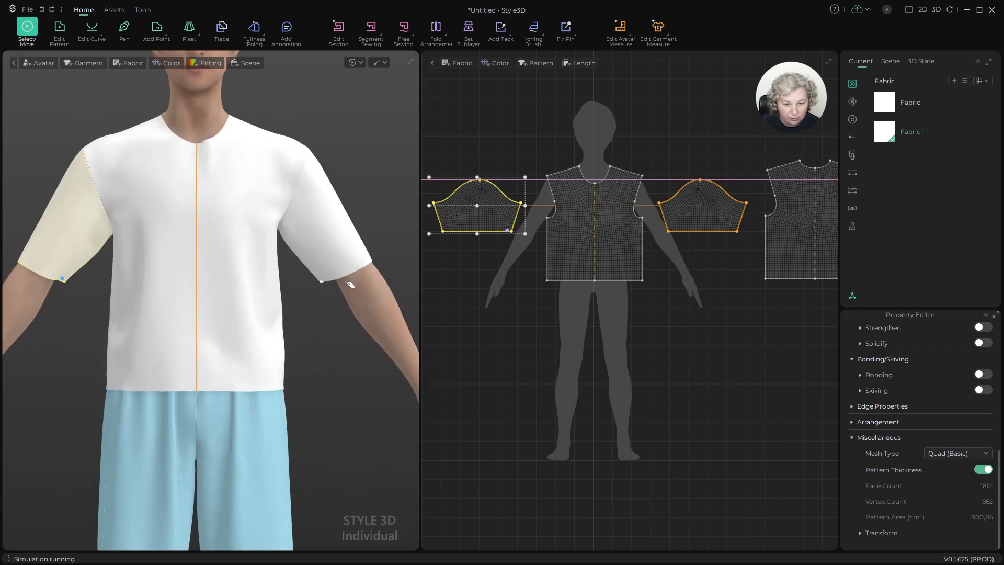
scroll(357, 274, "up", 2)
right_click_drag(370, 280, 261, 299, "alt")
scroll(330, 291, "up", 5)
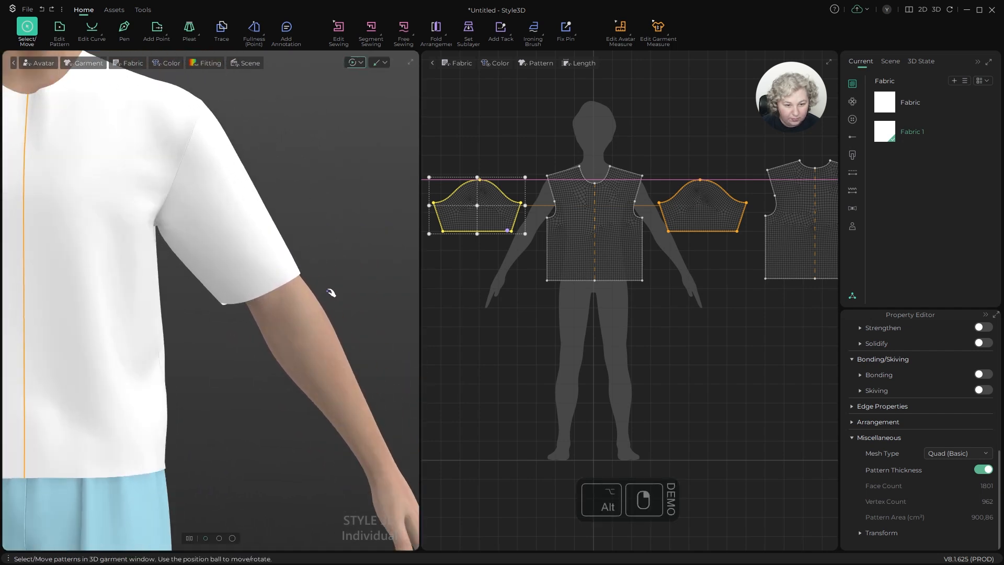
scroll(502, 227, "up", 3)
Step: Bend the sleeve's straight hem edge into a shallow arc curving towards the sleeve cap
scroll(503, 227, "up", 1)
key("z")
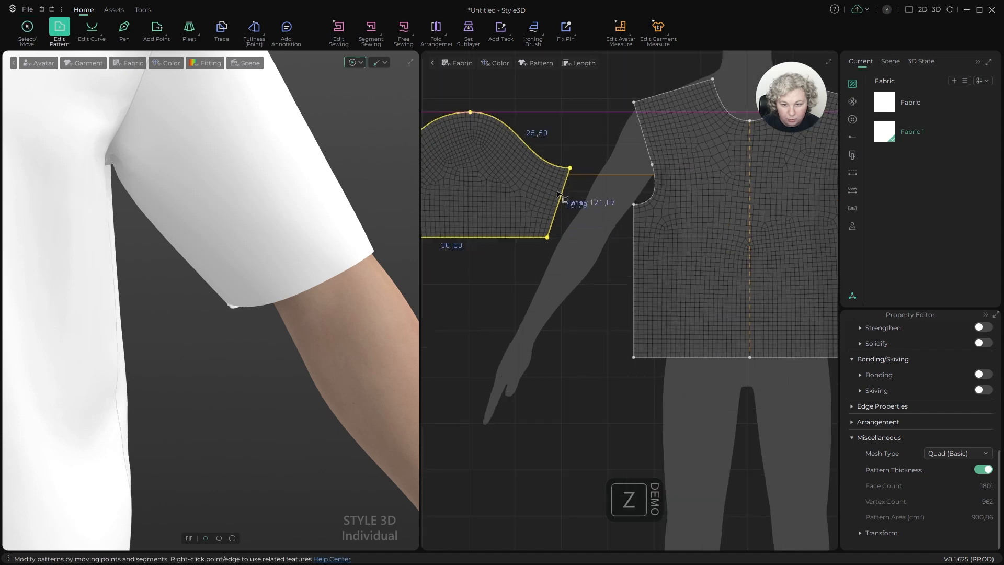
scroll(601, 253, "down", 4)
scroll(540, 243, "up", 6)
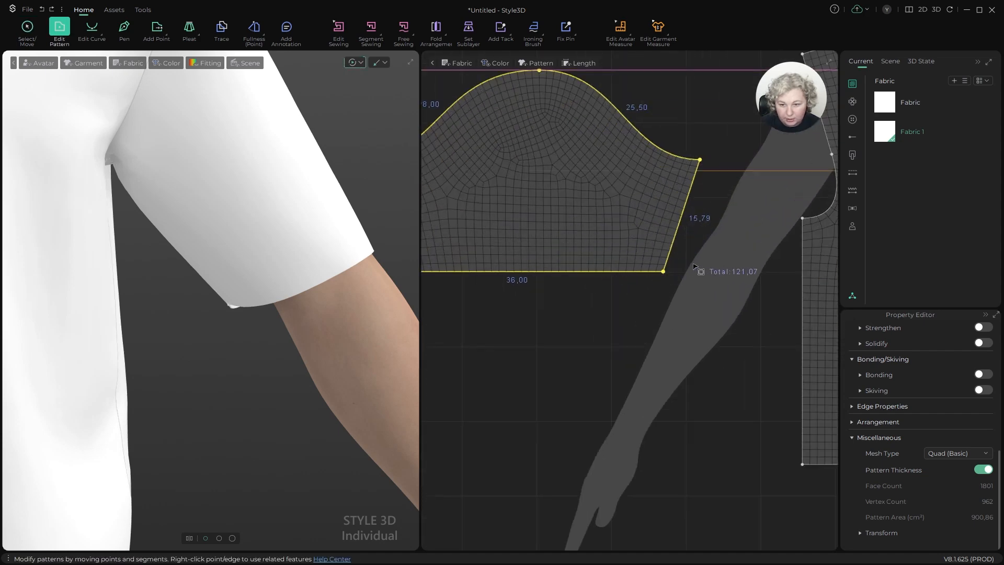
key("z")
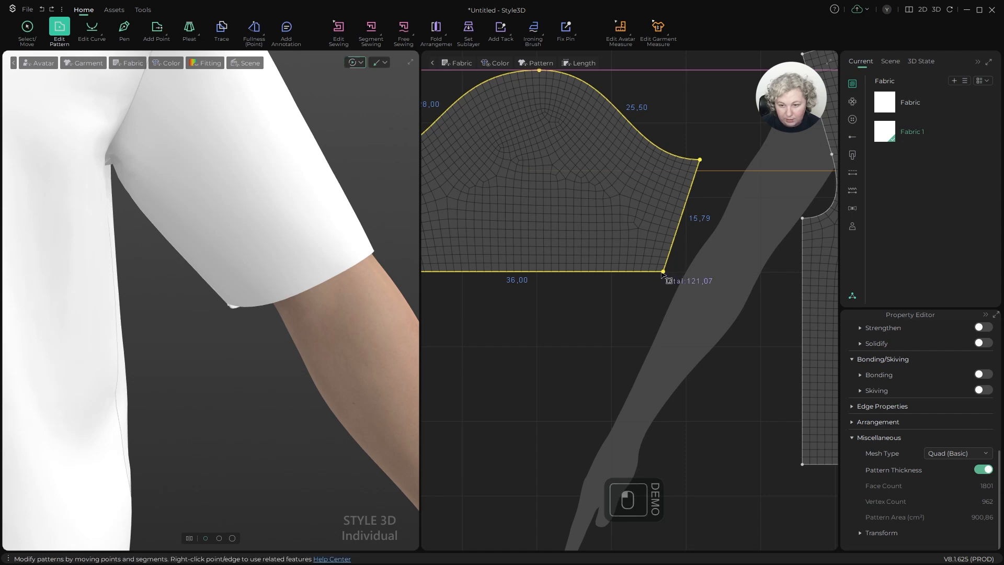
scroll(662, 274, "up", 3)
scroll(679, 285, "down", 5)
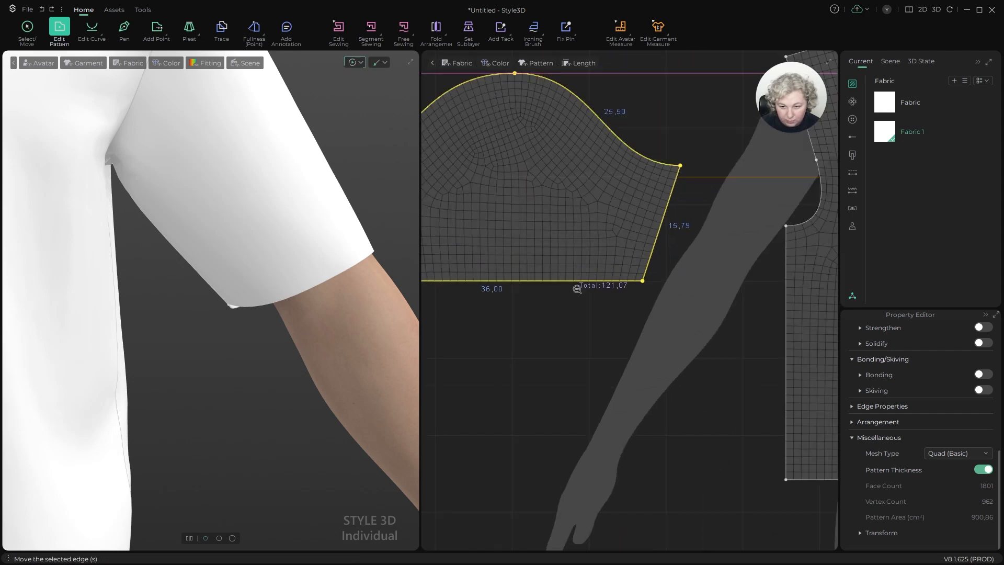
scroll(557, 269, "up", 2)
key("alt+c")
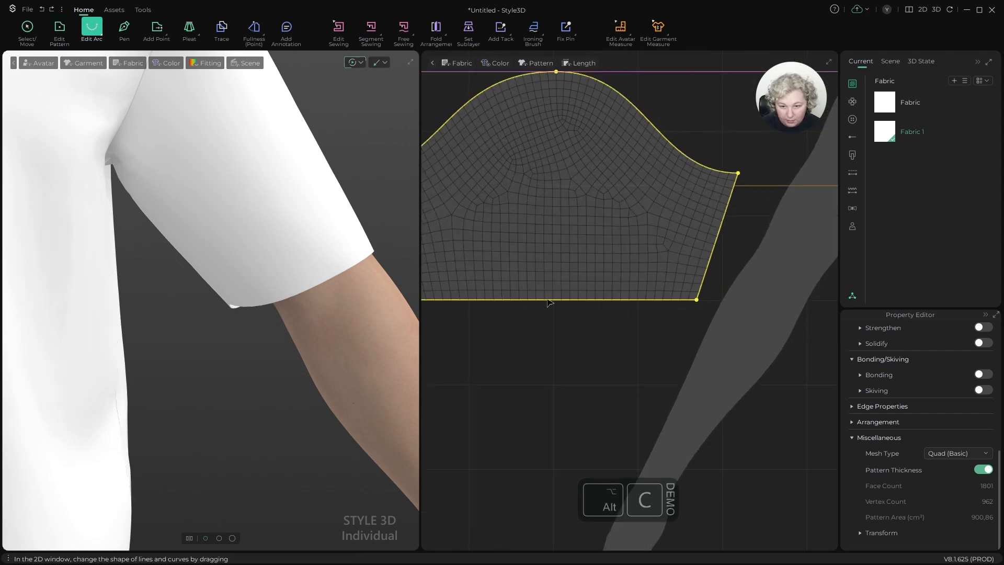
left_click(538, 308)
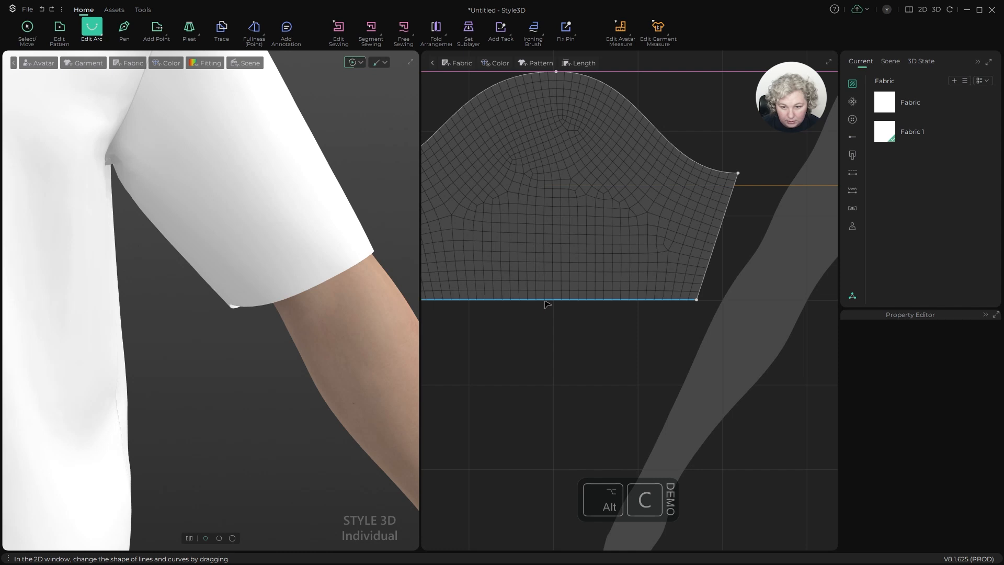
left_click_drag(544, 300, 545, 277)
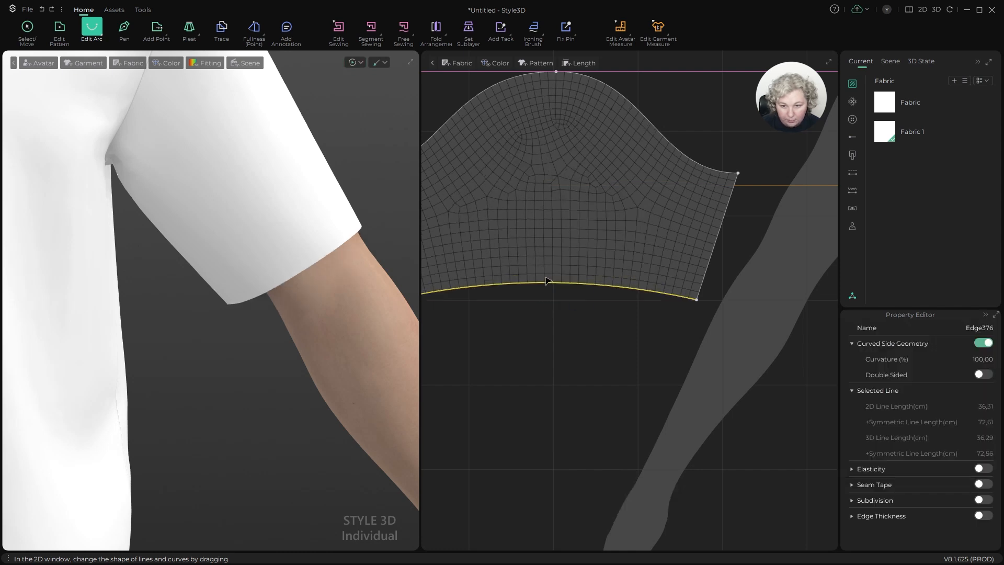
Step: Create Vertical guidelines at the hem corner nearest the front piece and align the hem's curve handle with the one running into the sleeve
scroll(547, 279, "down", 6)
scroll(625, 285, "up", 7)
key("z")
left_click(643, 299)
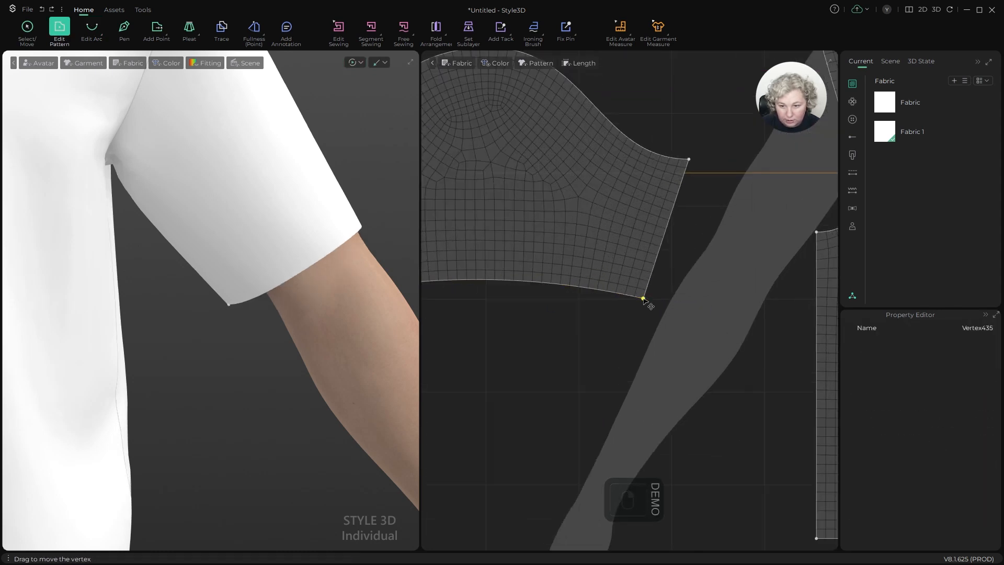
right_click(643, 299)
mouse_move(657, 329)
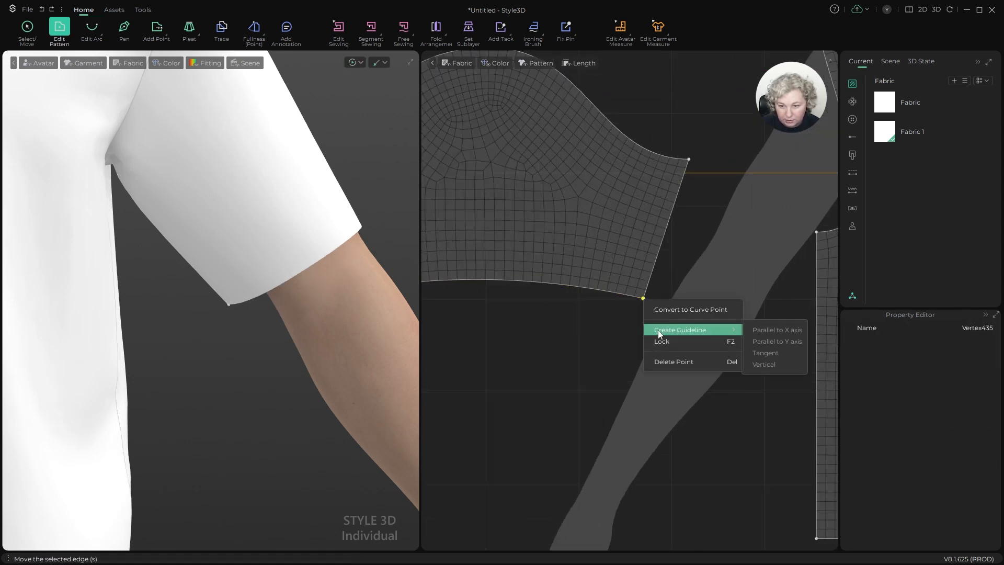
left_click(762, 365)
scroll(671, 327, "up", 3)
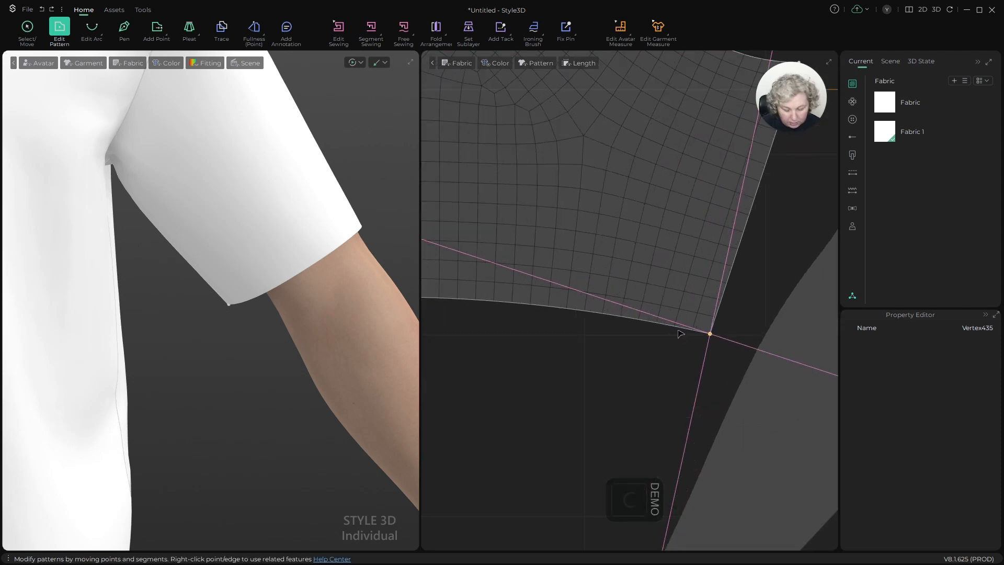
key("c")
left_click_drag(493, 287, 494, 264)
Step: Add Vertical guidelines at the sleeve's outer hem corner and move that end's curve handle onto the matching guideline
scroll(656, 275, "down", 5)
scroll(473, 273, "up", 3)
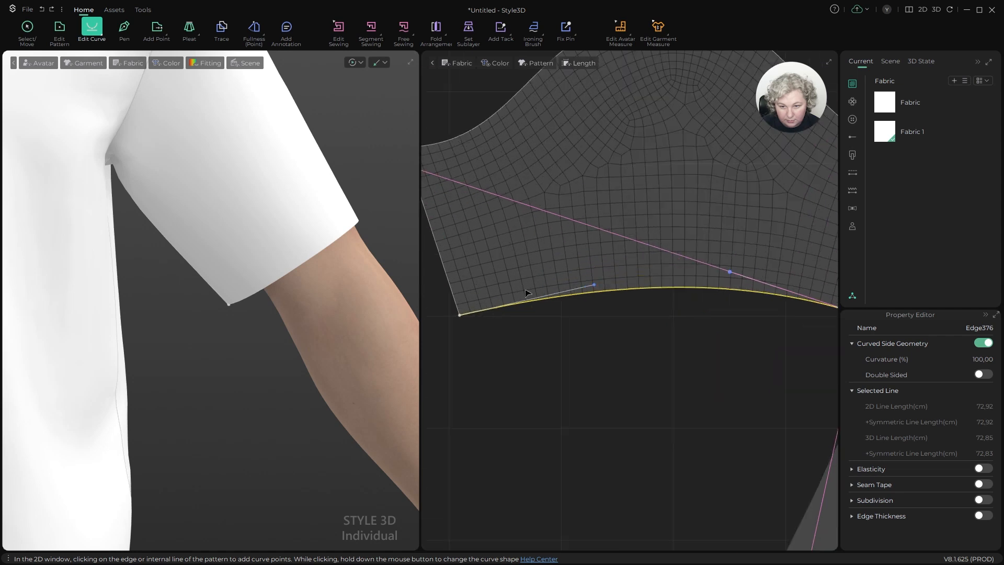
right_click(459, 315)
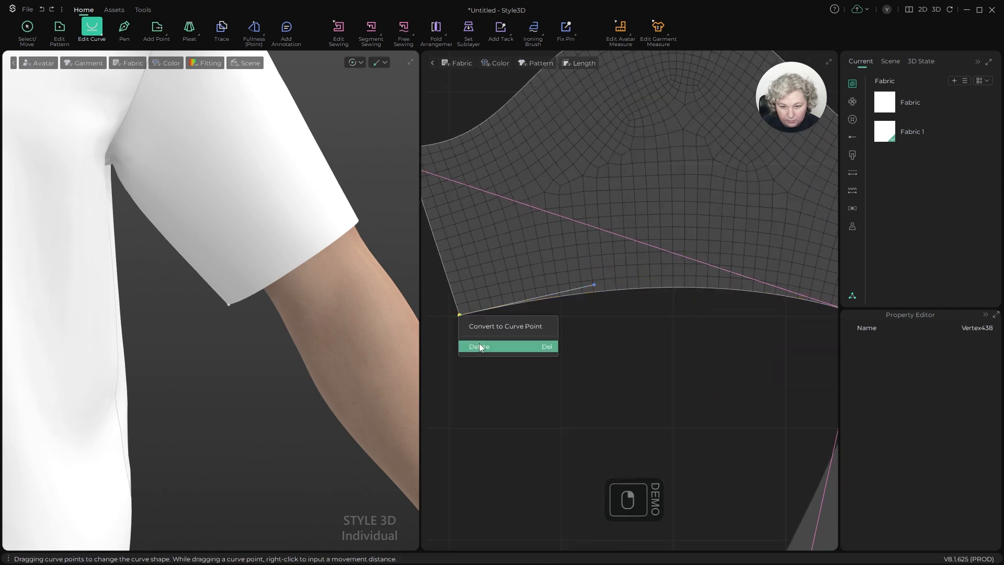
key("z")
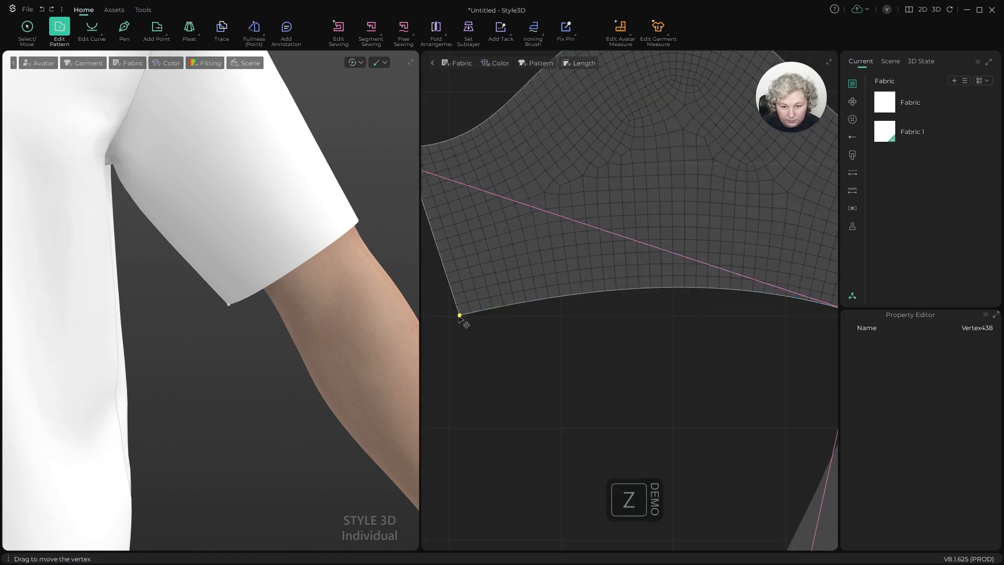
right_click(459, 315)
mouse_move(517, 346)
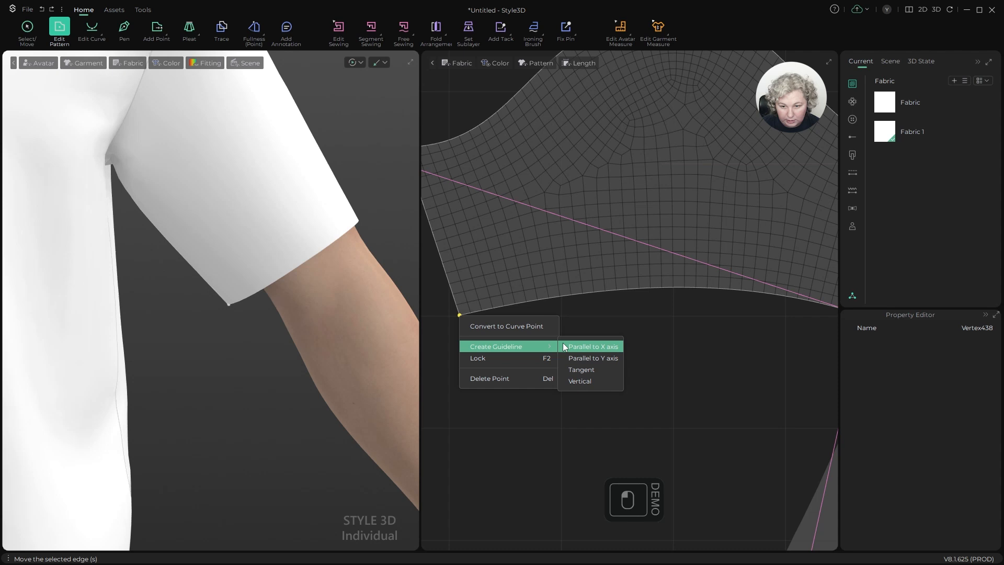
left_click(568, 387)
key("c")
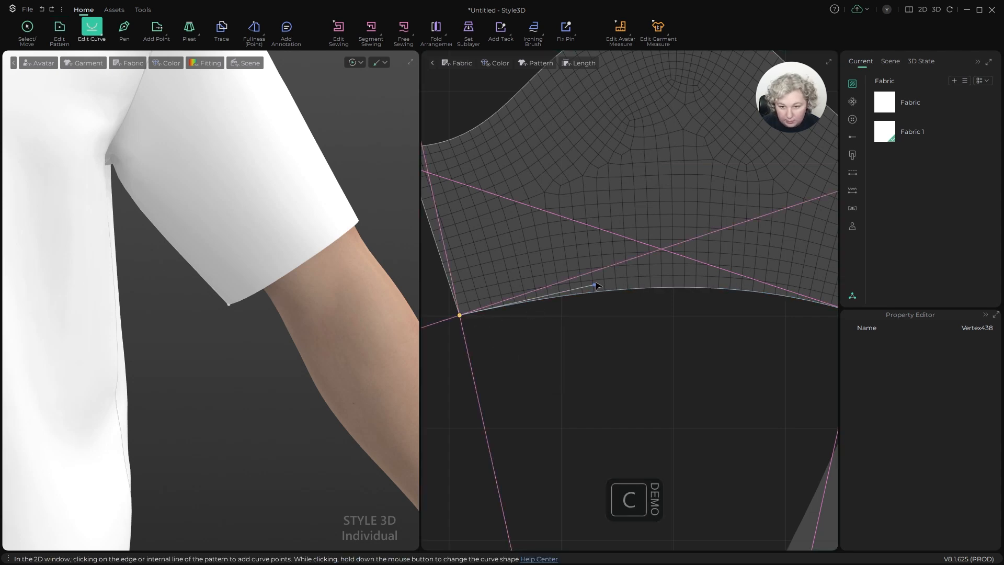
left_click_drag(593, 287, 587, 273)
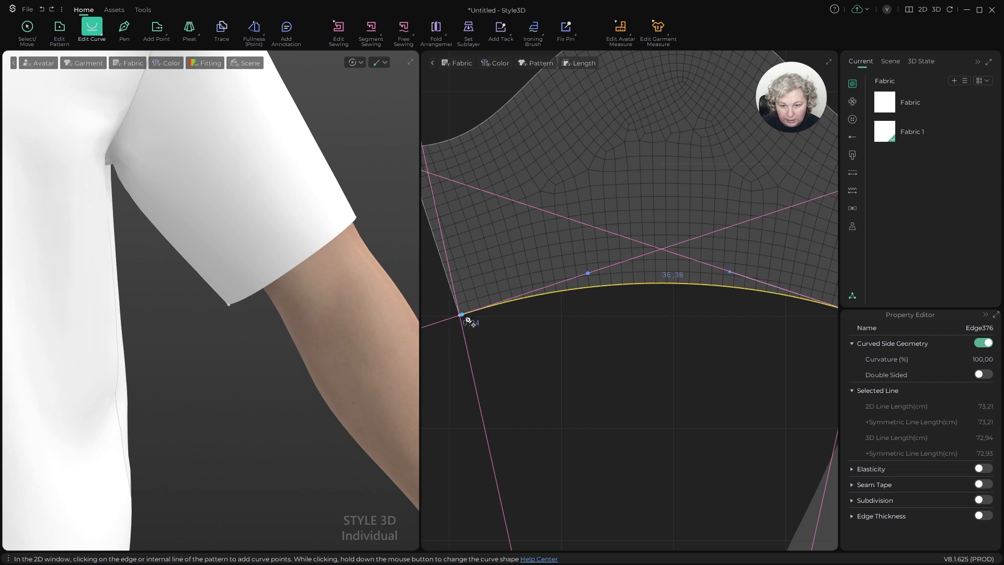
Step: Simulate the shirt with the curved sleeve hems and check the underarm side of the sleeve
scroll(225, 305, "down", 5)
key("a")
scroll(309, 285, "down", 3)
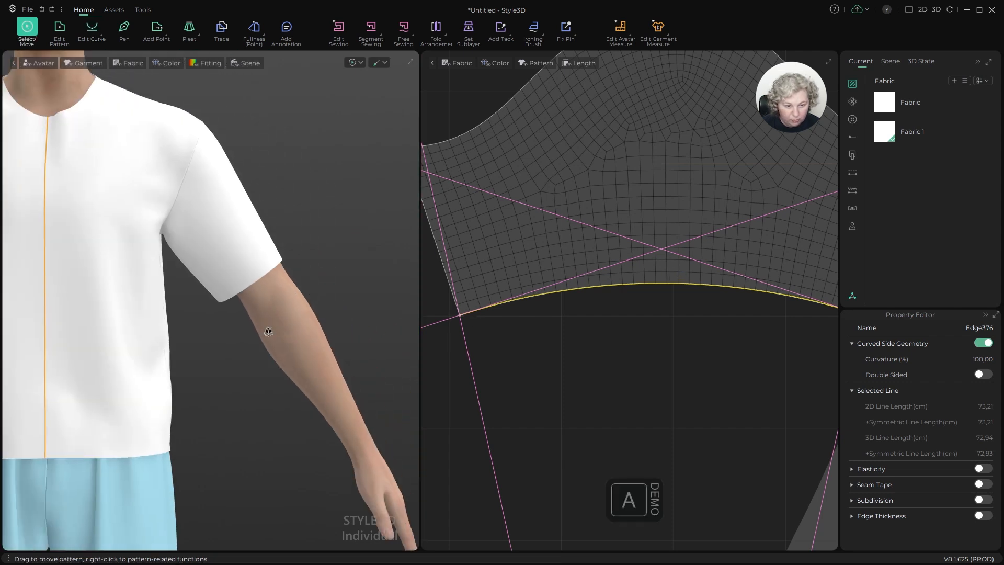
scroll(268, 332, "down", 3)
left_click_drag(291, 300, 136, 383, "alt")
scroll(165, 400, "up", 3)
left_click_drag(230, 403, 277, 352, "alt")
scroll(277, 352, "up", 3)
key("space")
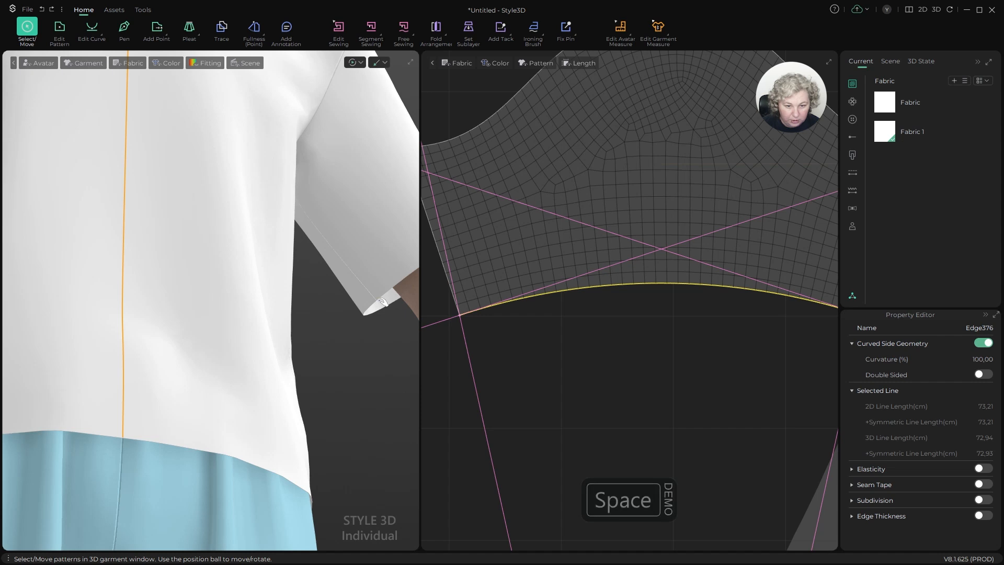
key("space")
Step: Examine the whole draped shirt and both sleeves from the front, and select the front piece
scroll(347, 291, "down", 6)
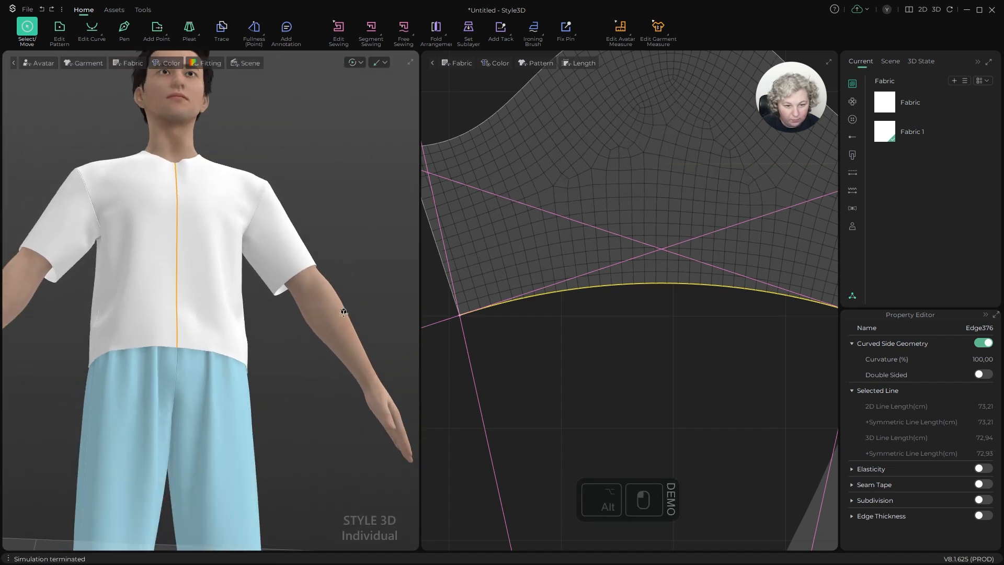
left_click_drag(343, 309, 318, 330, "alt")
scroll(333, 341, "down", 6)
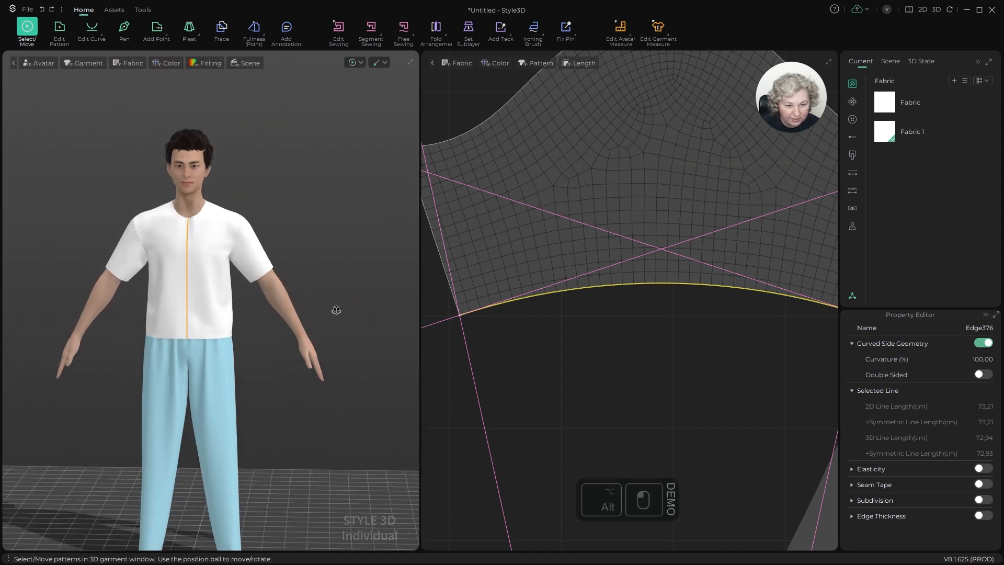
scroll(291, 230, "up", 5)
mouse_move(291, 231)
left_mouse_down("alt")
mouse_move(141, 244)
mouse_move(63, 240)
mouse_move(274, 235)
left_mouse_up("alt")
left_click(182, 223)
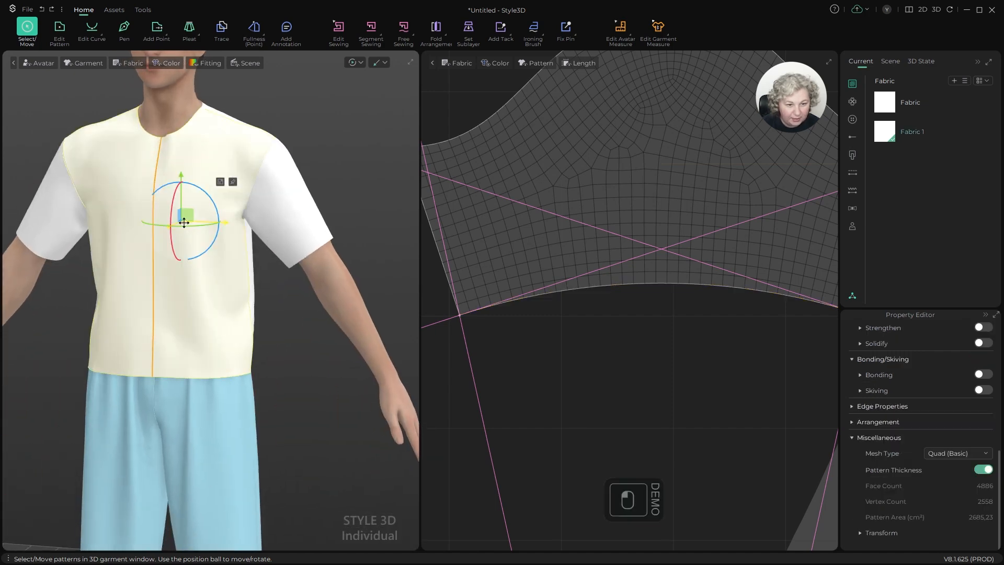
Step: Delete all the construction guidelines crossing the sleeve and front pattern pieces
scroll(524, 322, "down", 8)
scroll(615, 313, "down", 5)
left_click_drag(522, 172, 826, 387)
left_click(619, 176)
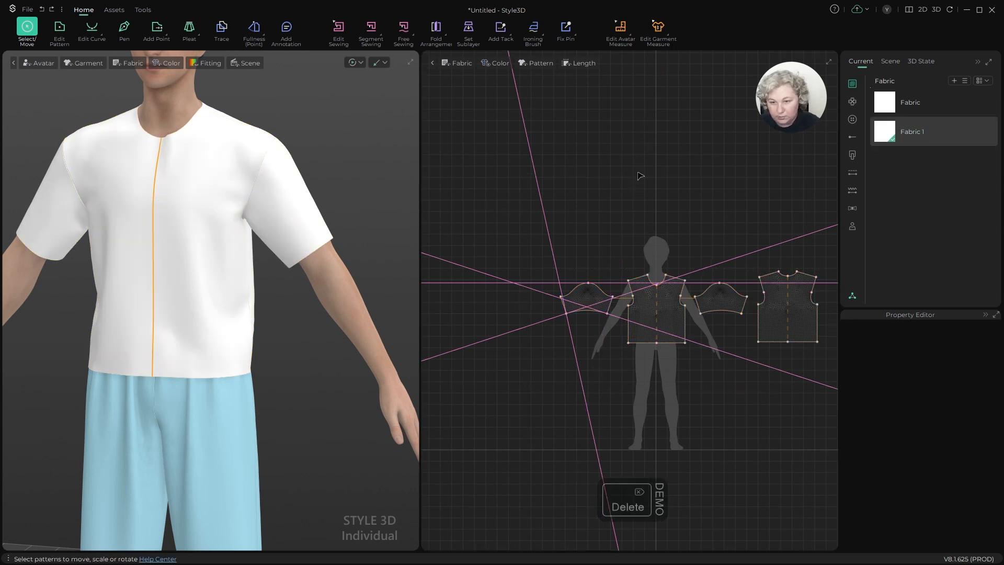
left_click(538, 189)
key("Delete")
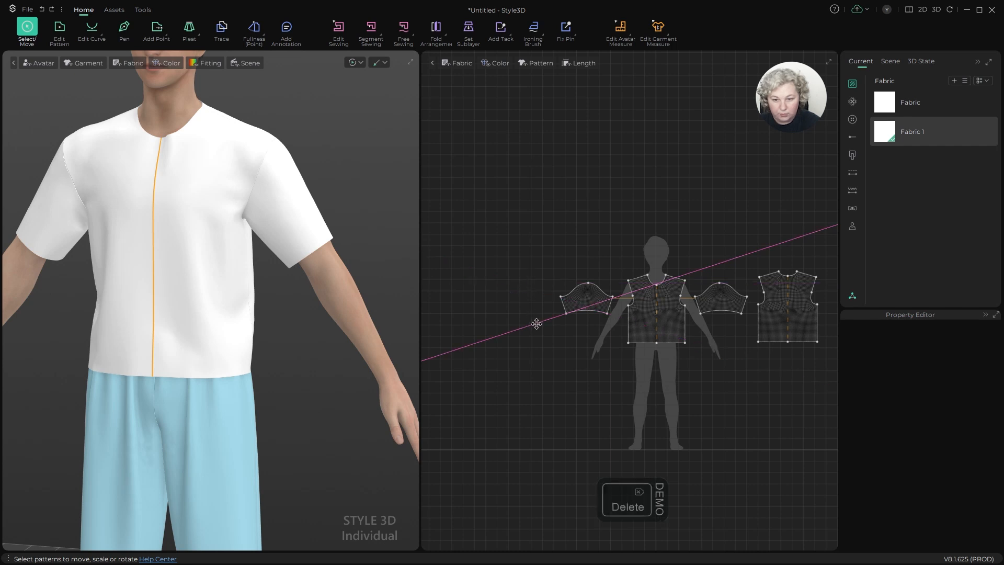
Step: Select the front piece on the avatar and simulate the shirt to check its fit around the neck and shoulders
scroll(292, 260, "up", 5)
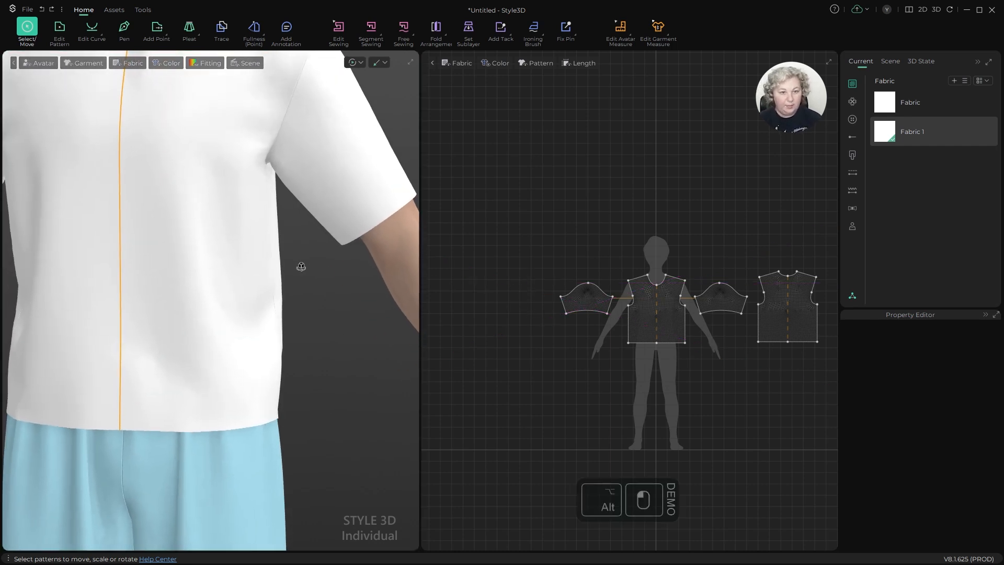
scroll(314, 298, "down", 5)
scroll(330, 235, "up", 6, "alt")
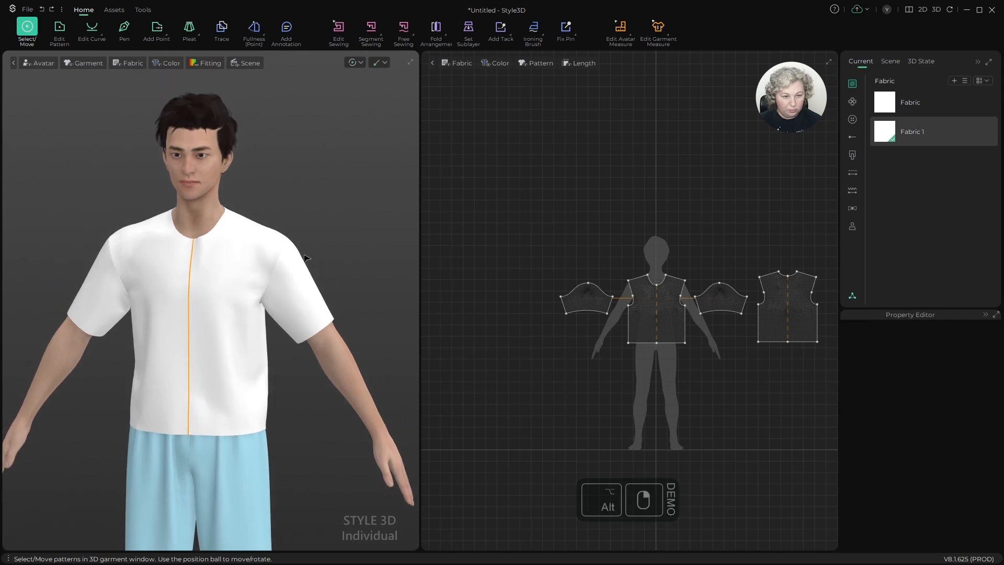
left_click(347, 191)
key("space")
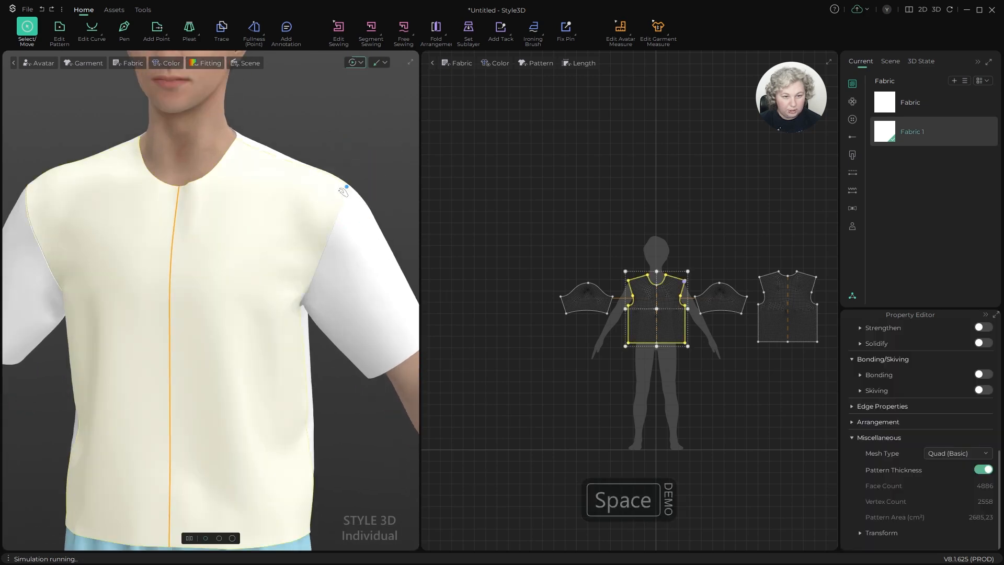
Step: Set the front piece's mirrored shoulder edges to 16 cm, shortening them from the neckline end (Start direction)
key("z")
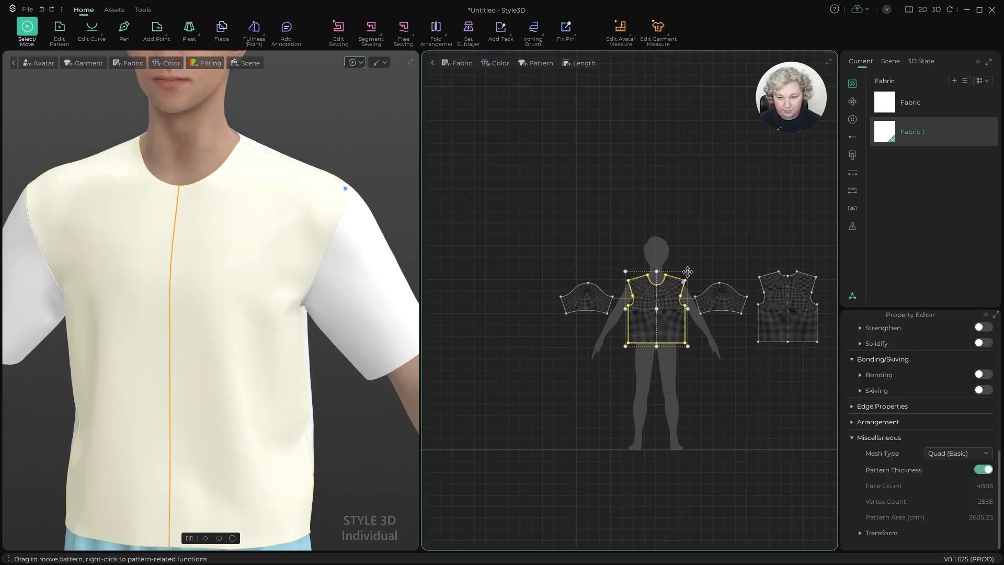
scroll(573, 291, "up", 6)
scroll(573, 292, "up", 3)
scroll(296, 201, "down", 4, "alt")
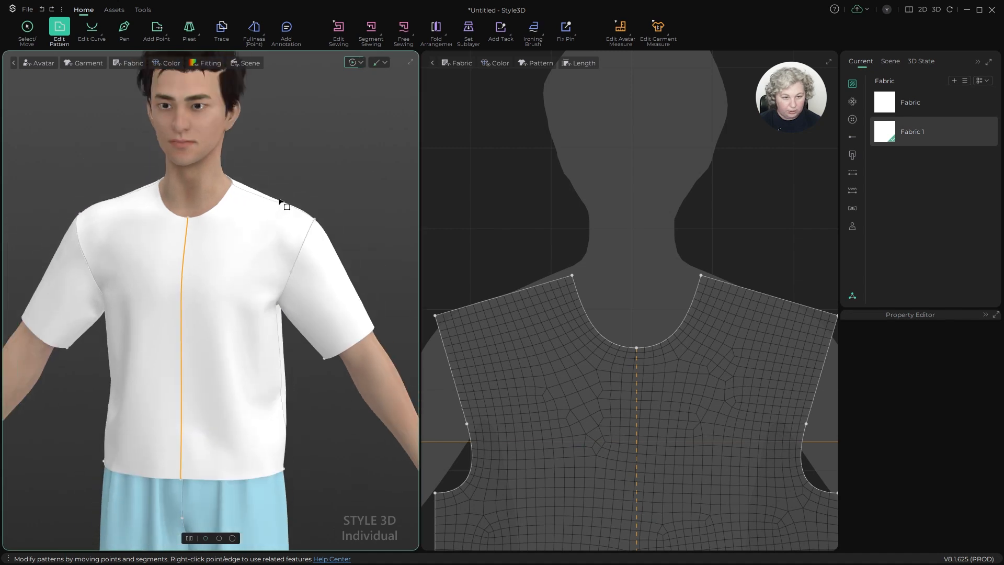
key("z")
left_click(554, 280)
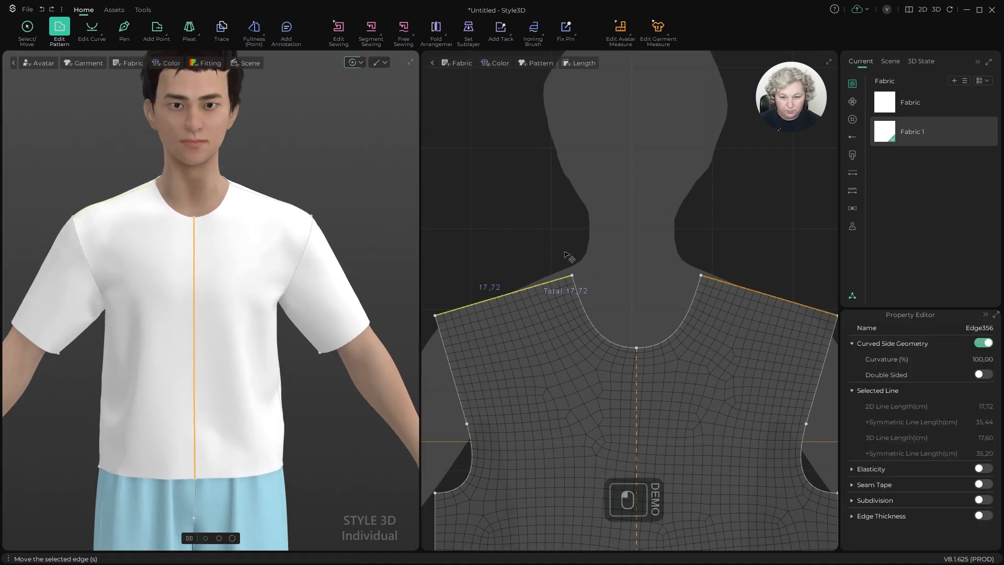
key("q")
left_click_drag(544, 203, 325, 296)
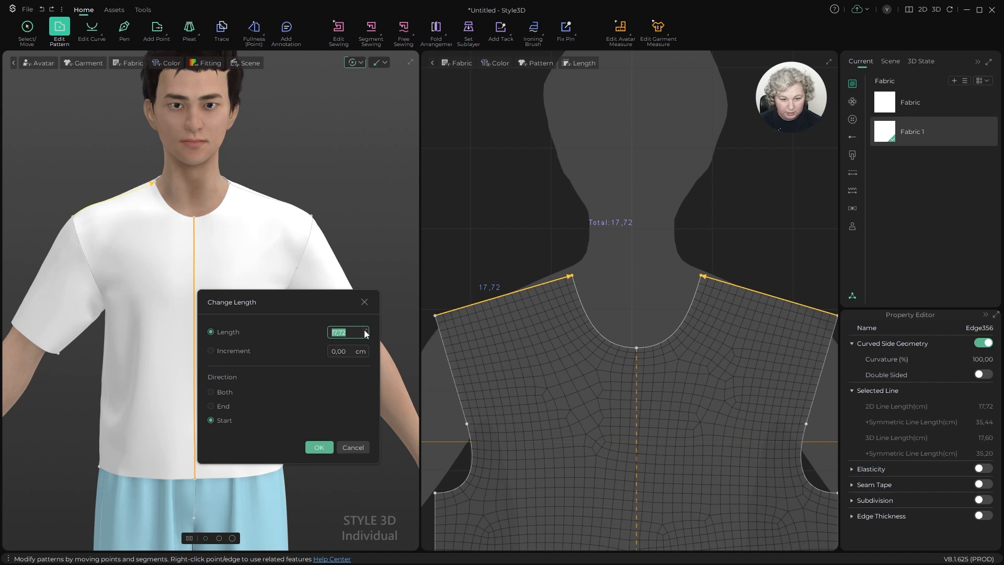
type("16")
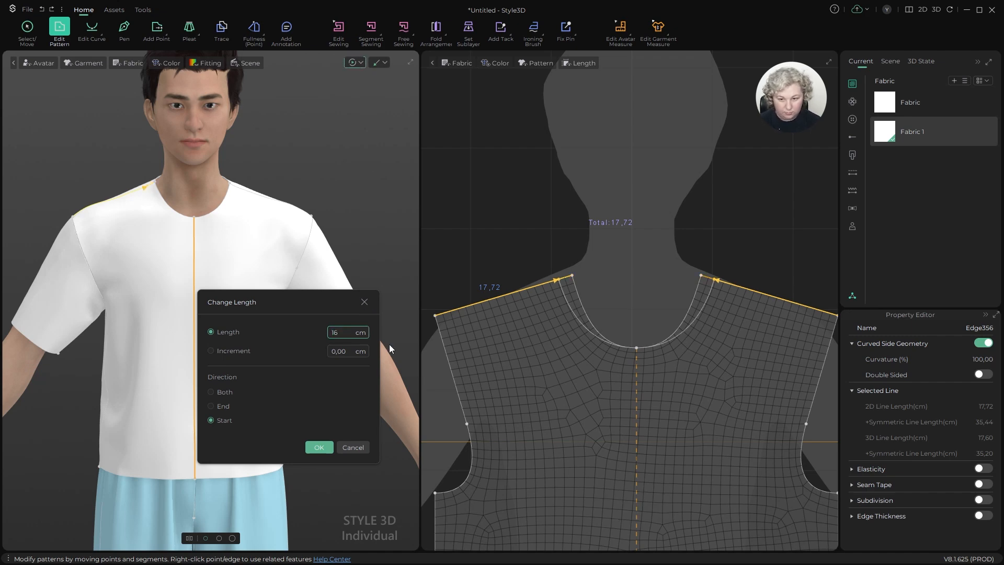
left_click(319, 447)
Step: Set the back piece's mirrored shoulder edges to 16 cm, also shortened from the neckline end
key("z")
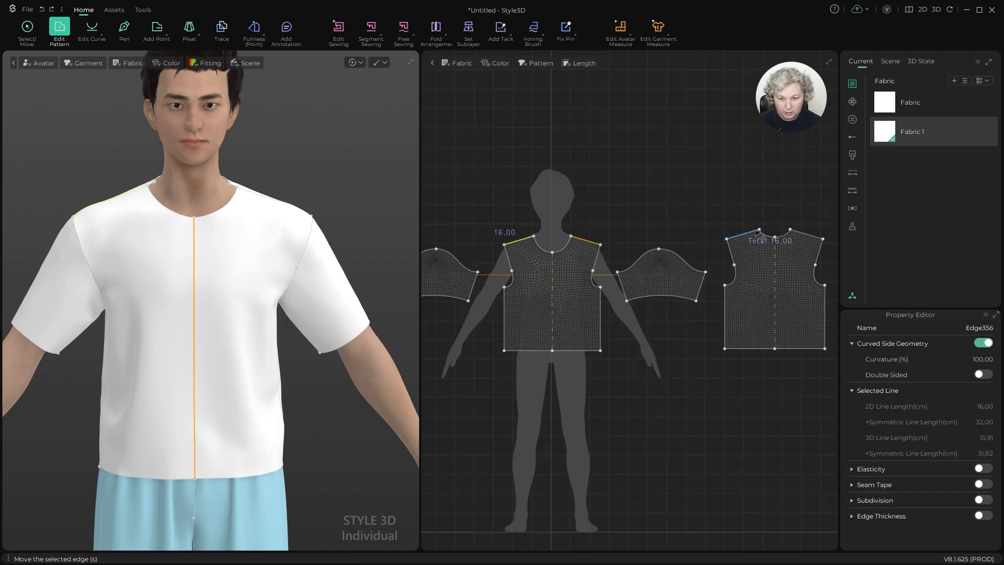
key("z")
left_click(723, 245)
type("q")
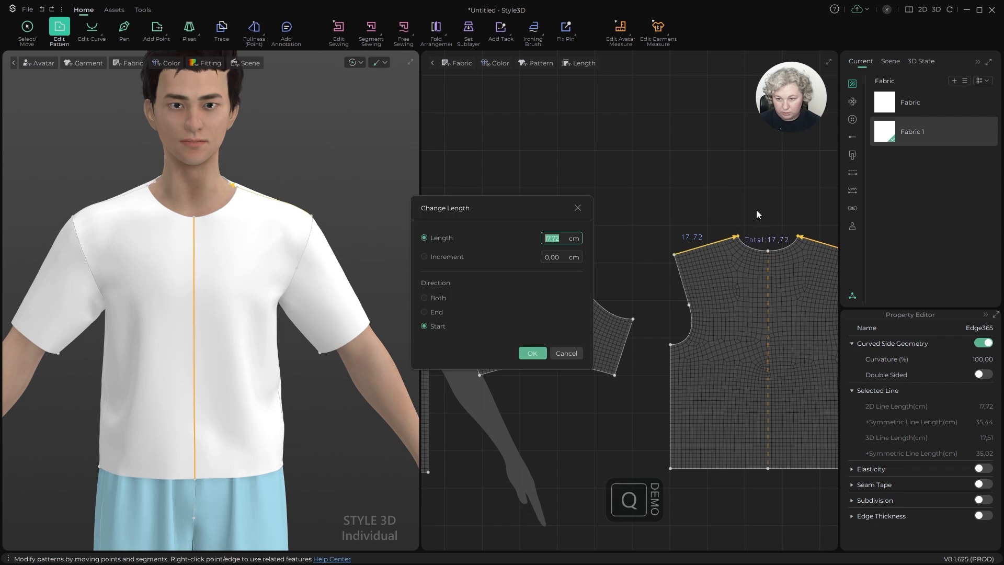
type("16")
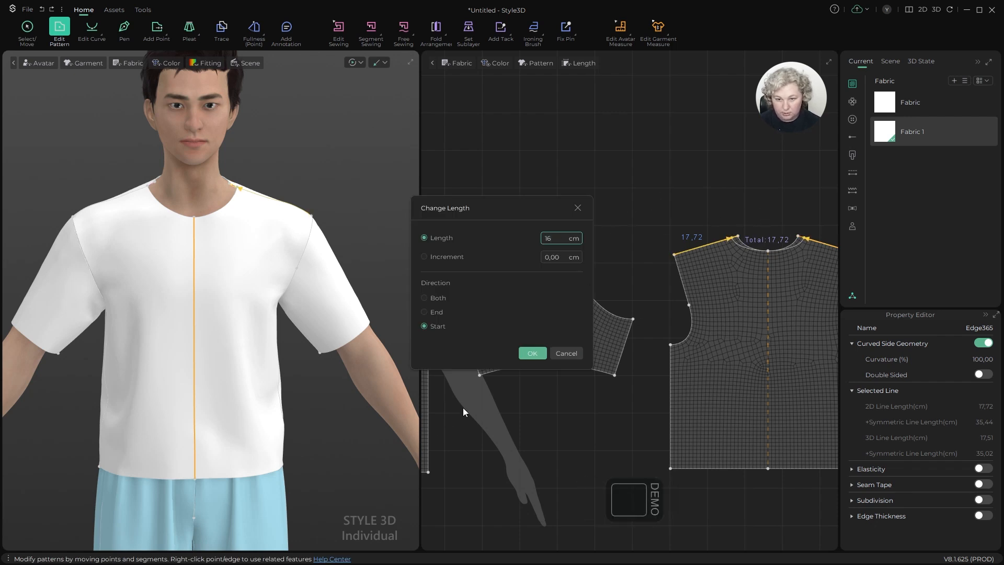
left_click(531, 351)
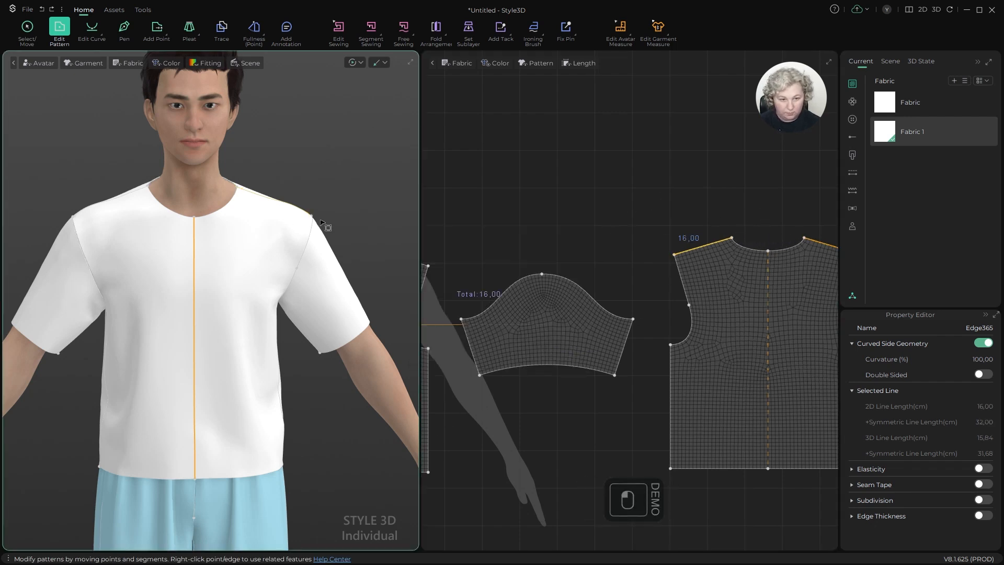
Step: Simulate the shirt with the shortened shoulders and inspect the back piece's neckline shape
scroll(320, 218, "up", 3)
key("space")
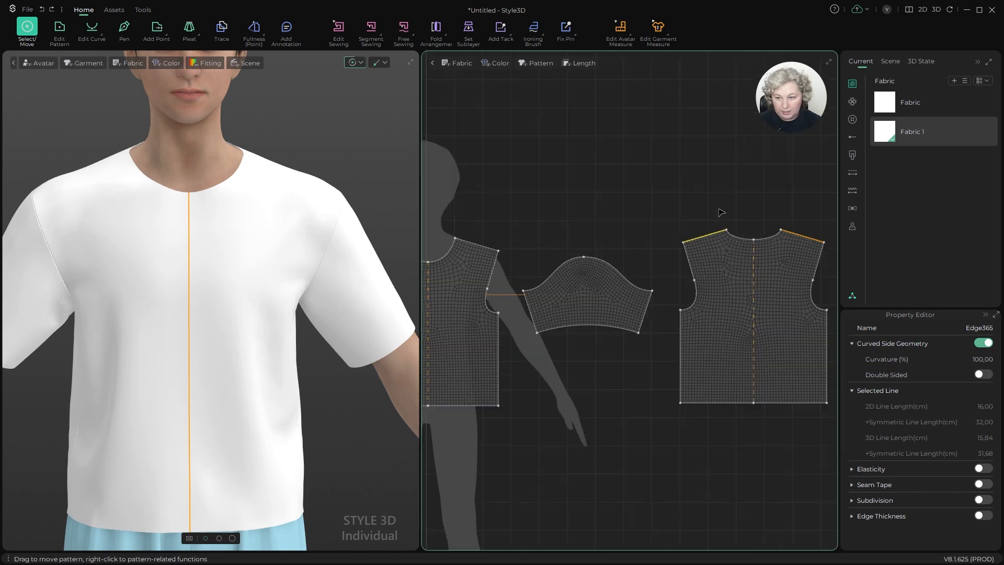
scroll(719, 213, "up", 6)
scroll(613, 235, "down", 4)
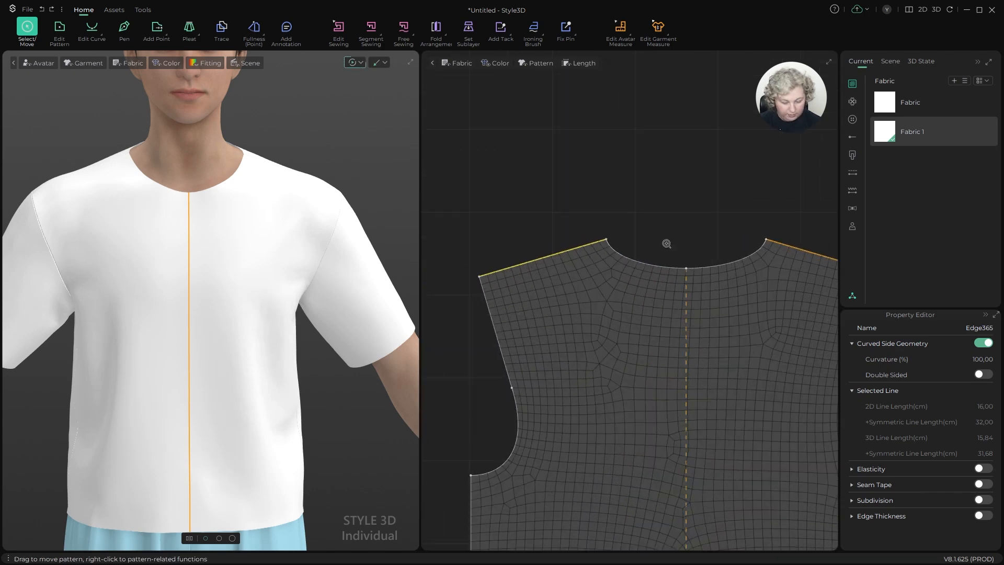
Step: Deepen the back neckline curve by extending the handle at its shoulder end, and simulate the shirt
key("c")
scroll(615, 237, "up", 4)
key("z")
left_click(606, 224)
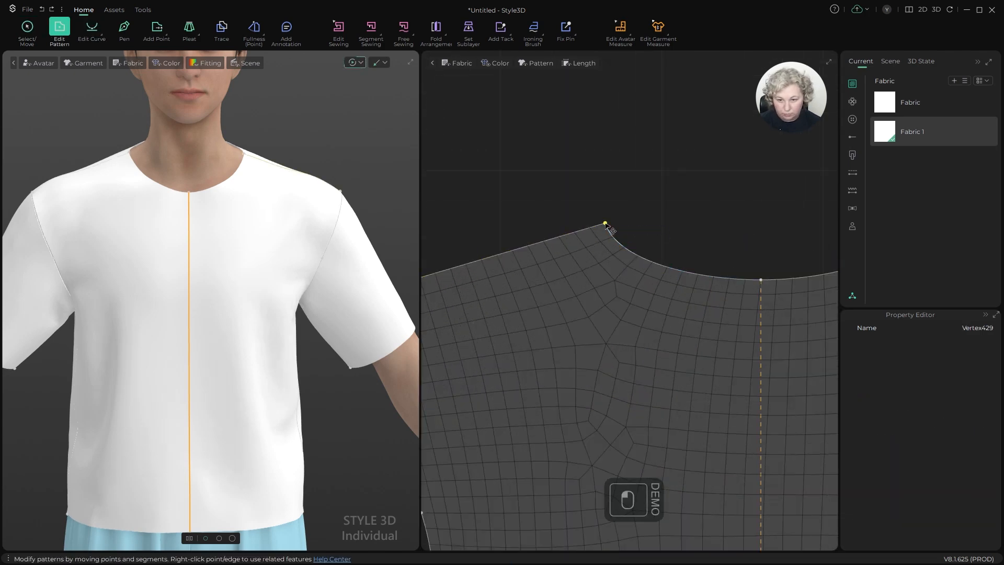
key("c")
scroll(621, 238, "up", 3)
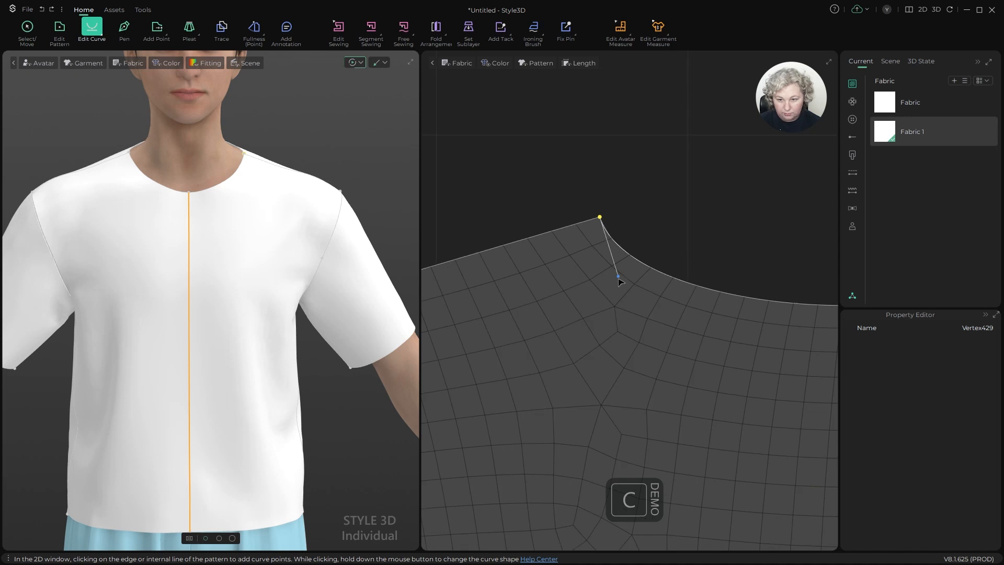
left_click(622, 283)
left_click_drag(631, 300, 631, 303)
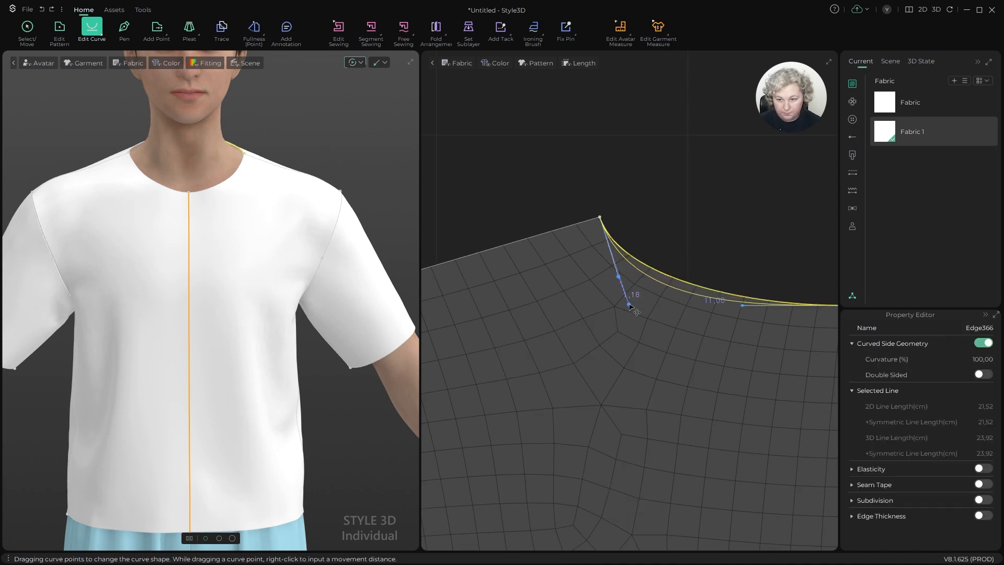
scroll(633, 306, "down", 3)
key("z")
scroll(610, 251, "down", 1)
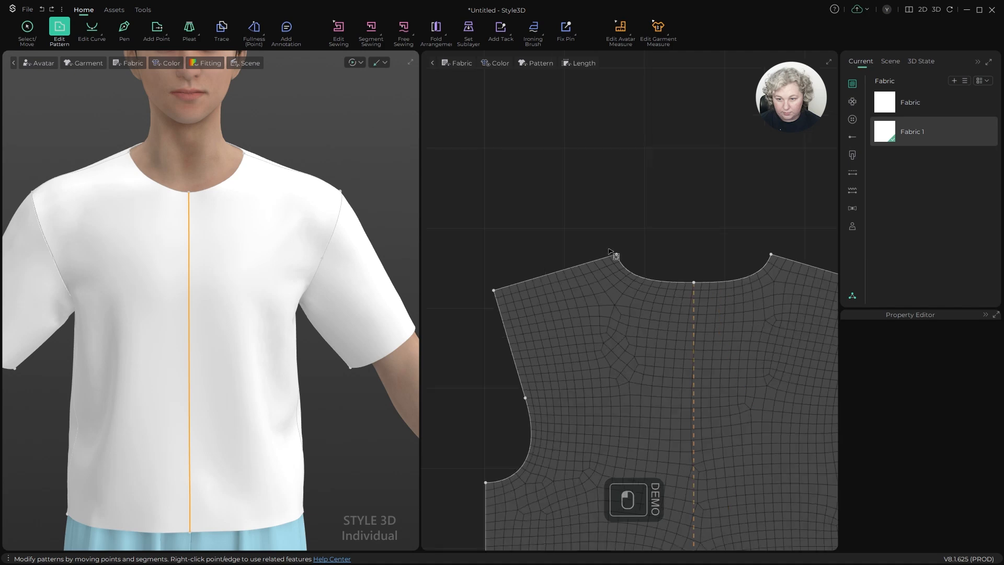
scroll(672, 237, "down", 3)
key("space")
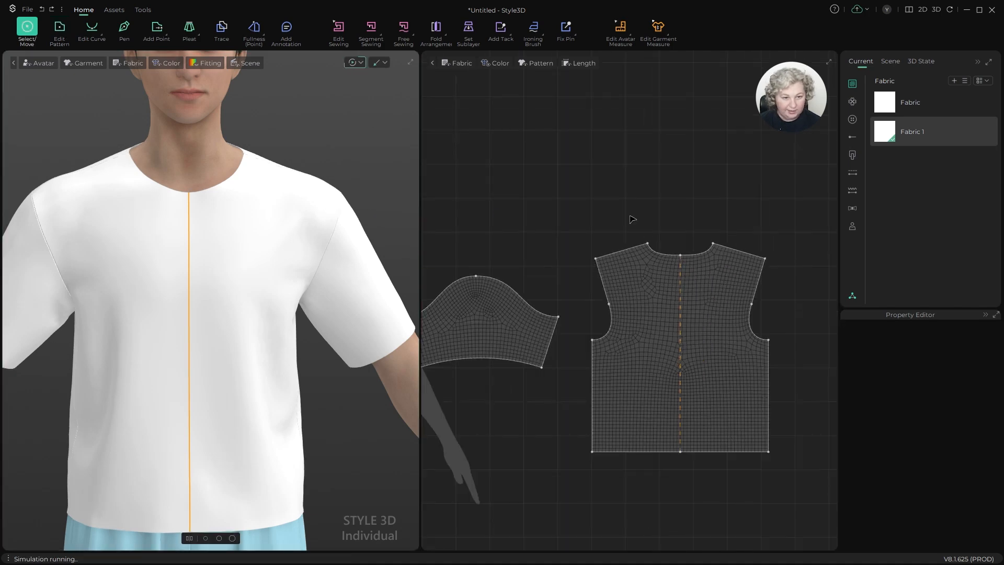
Step: Try to round the front neckline more by extending its curve handle at the centre front outward
scroll(632, 219, "down", 2)
scroll(502, 219, "up", 6)
key("z")
left_click(530, 287)
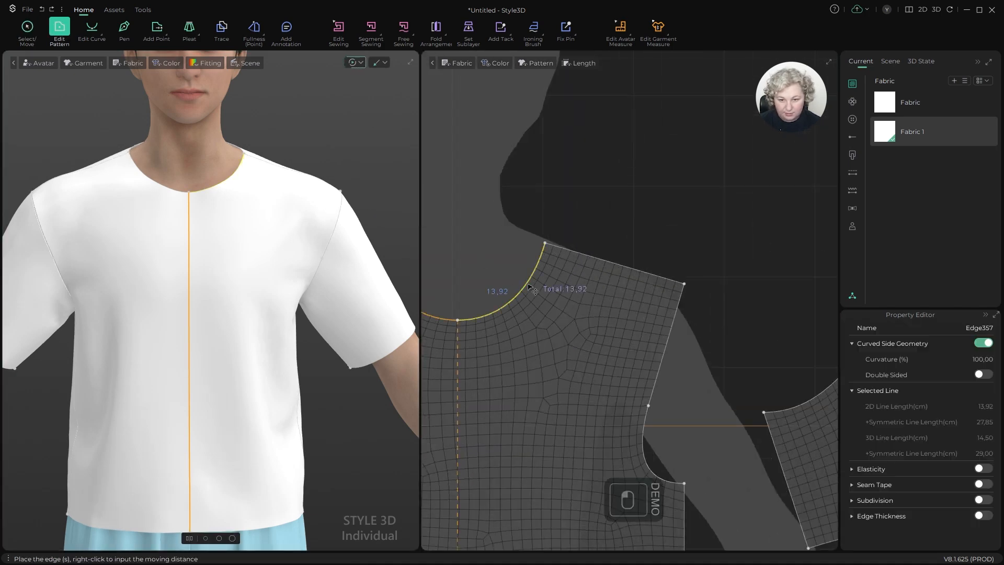
scroll(517, 308, "up", 2)
key("v")
scroll(512, 315, "up", 2)
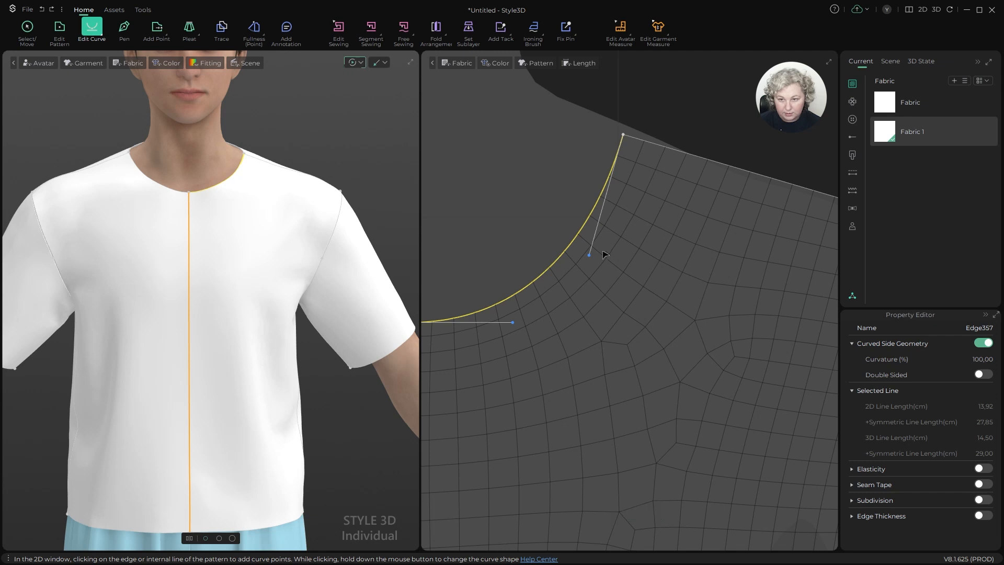
left_click_drag(512, 325, 533, 324)
Step: Simulate the shirt, check the neckline from above and undo the front neckline curve change
key("space")
scroll(309, 173, "down", 3)
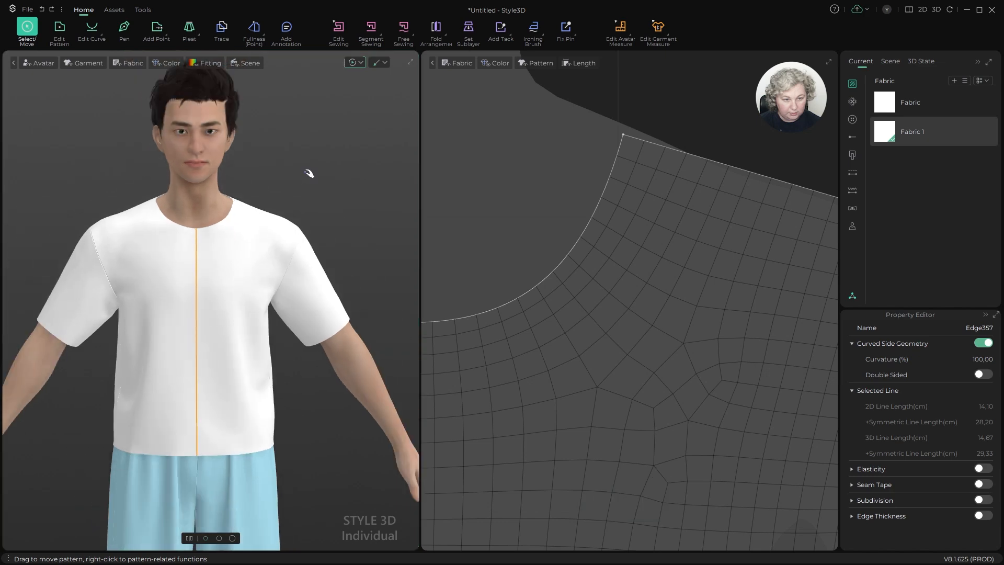
right_click_drag(309, 173, 317, 242)
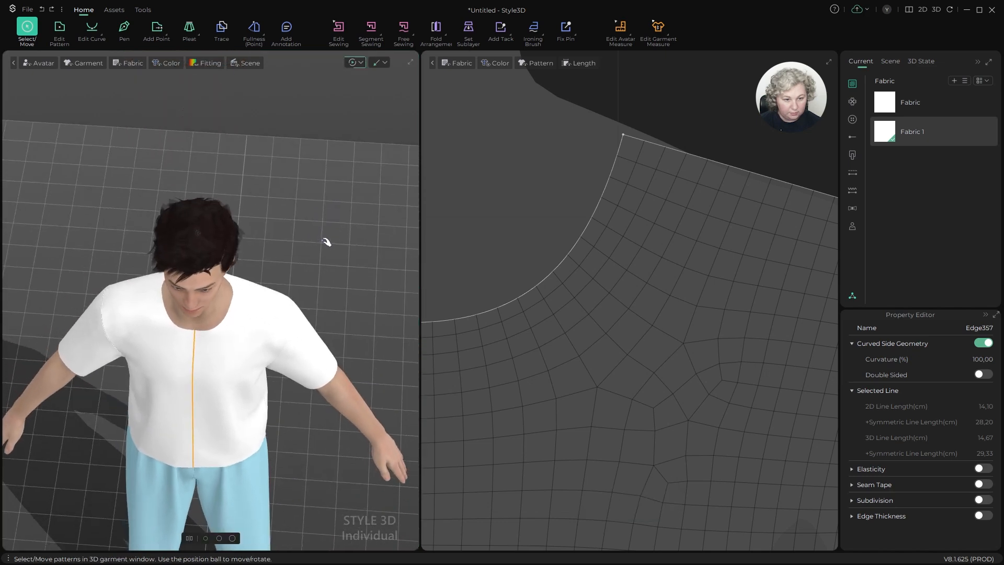
scroll(706, 235, "down", 3)
key("ctrl+z")
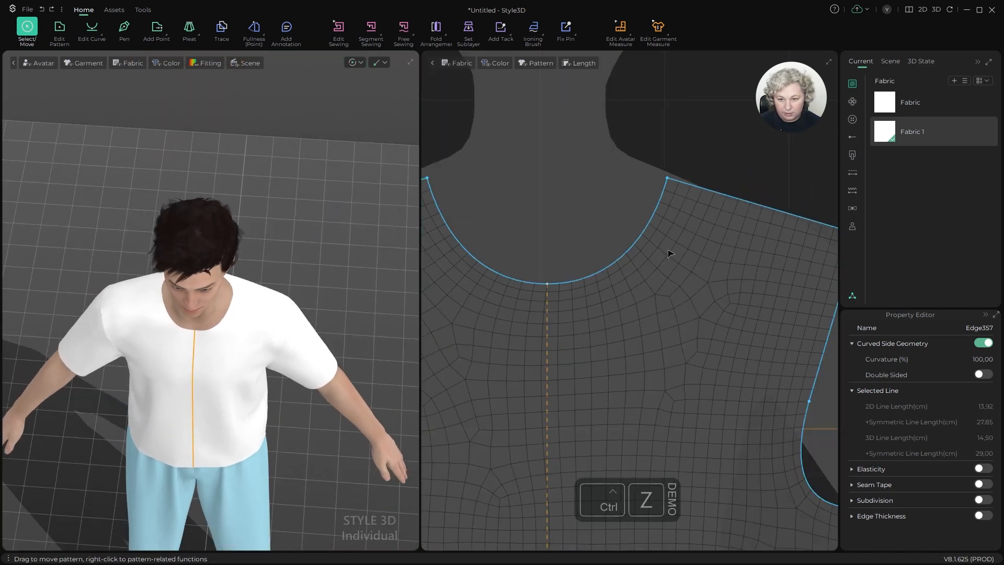
Step: Create guidelines along and perpendicular to the shoulder seam at the front neckline's shoulder corner
scroll(669, 253, "up", 3)
key("z")
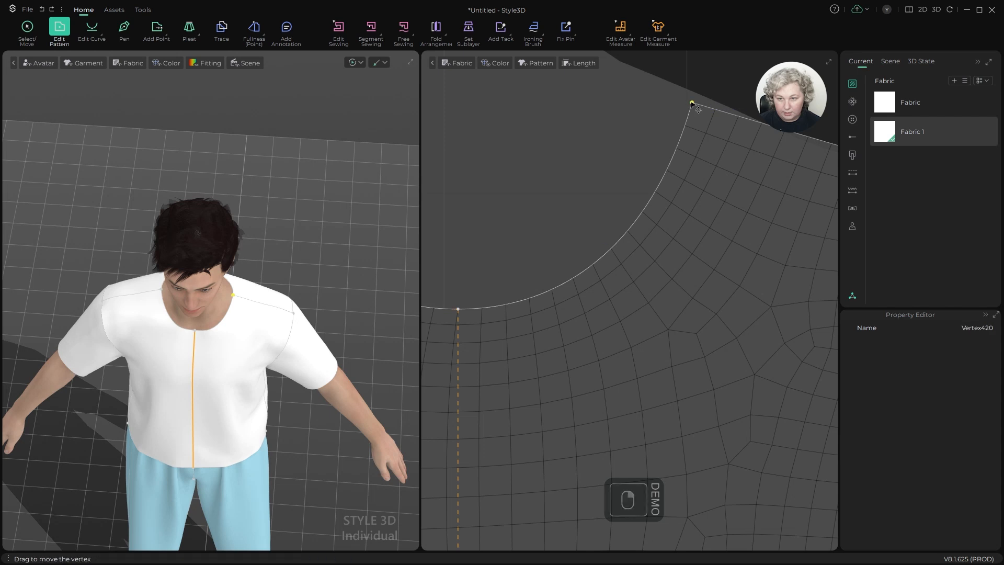
right_click(693, 104)
mouse_move(732, 137)
left_click(809, 155)
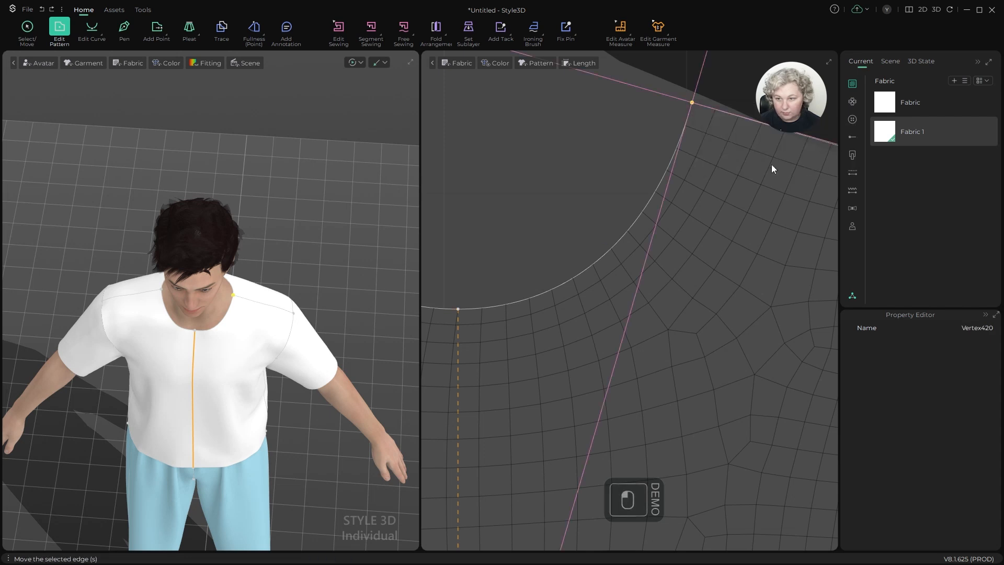
Step: Move the front neckline's shoulder-end curve handle onto the guideline perpendicular to the shoulder, extending it slightly
key("c")
scroll(655, 236, "up", 3)
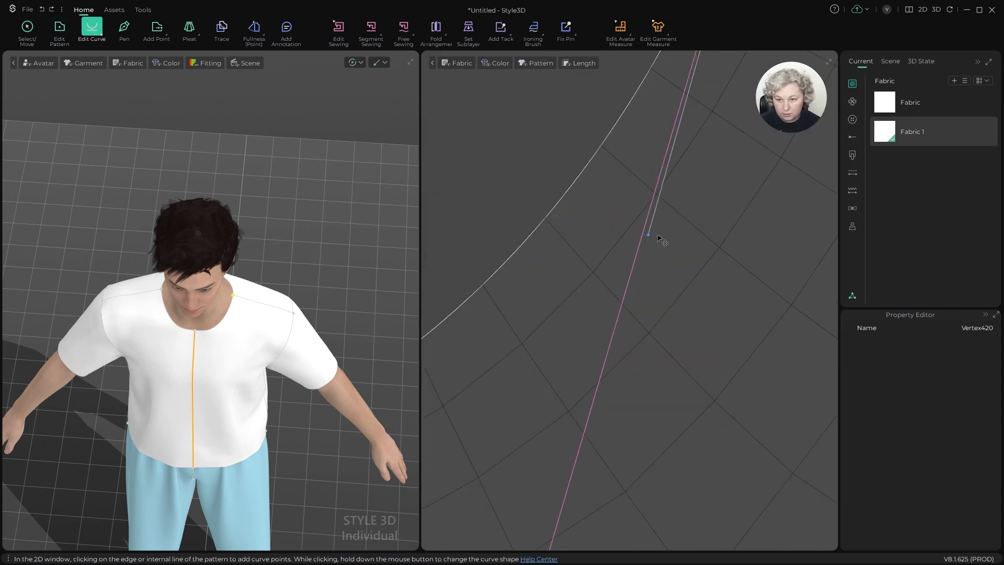
left_click_drag(649, 235, 635, 261)
scroll(645, 224, "down", 2)
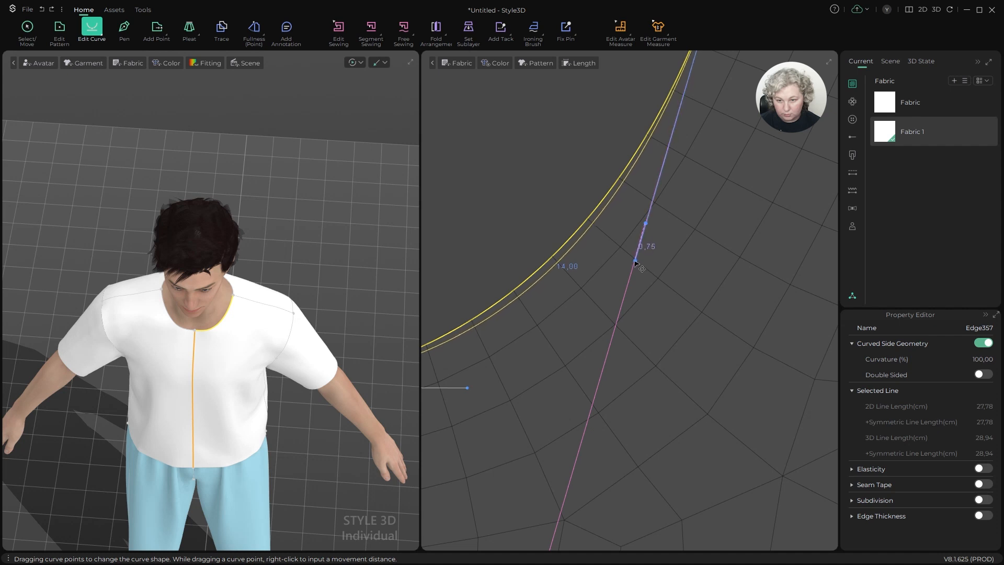
left_click_drag(635, 262, 638, 257)
Step: Delete both guidelines at the front neckline's shoulder corner
scroll(640, 255, "down", 3)
key("z")
left_click(661, 143)
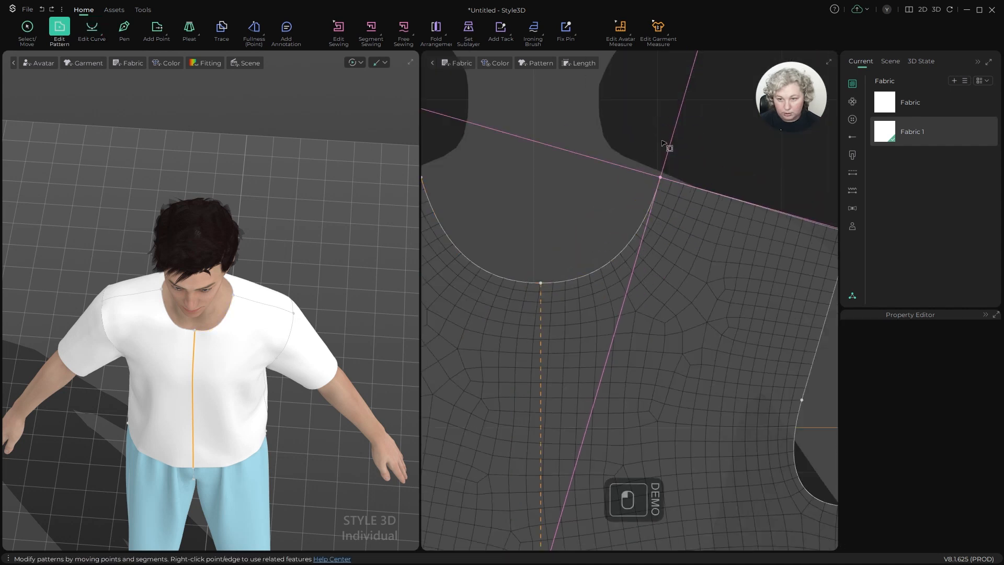
key("Delete")
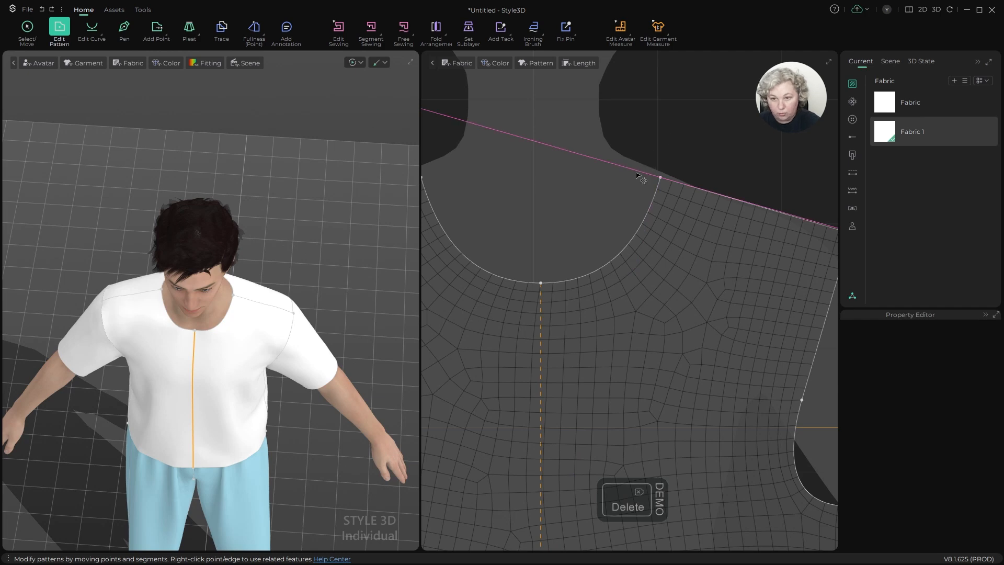
key("Delete")
scroll(783, 164, "down", 5)
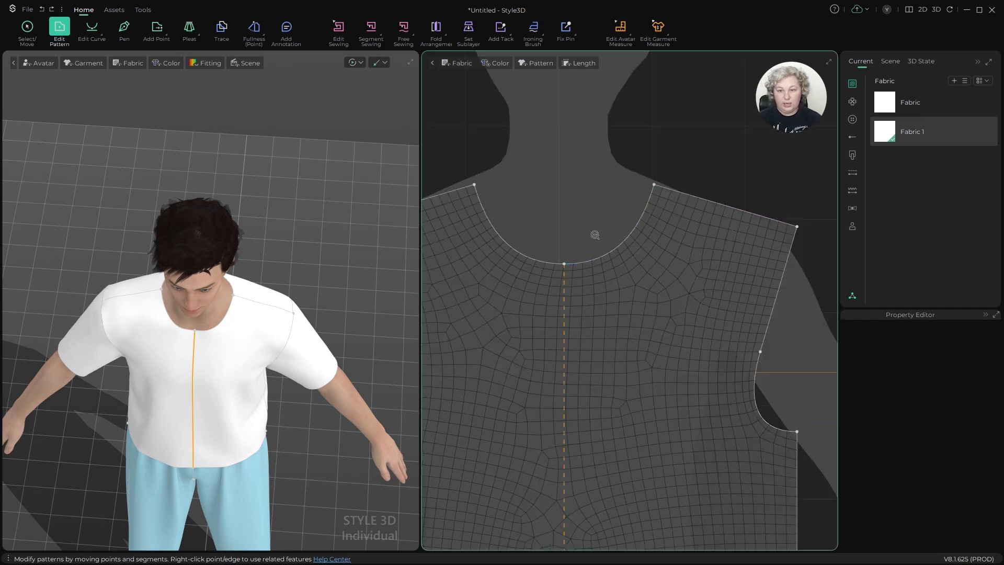
Step: Simulate the shirt with the reshaped front neckline and examine the neckline closely on the avatar
key("space")
scroll(245, 357, "up", 4)
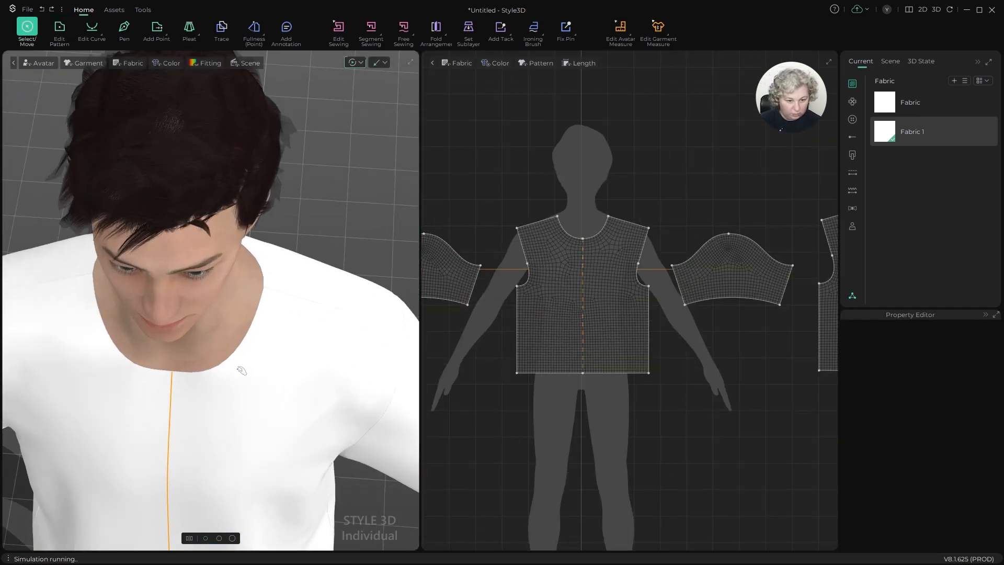
left_click_drag(255, 382, 268, 365, "alt")
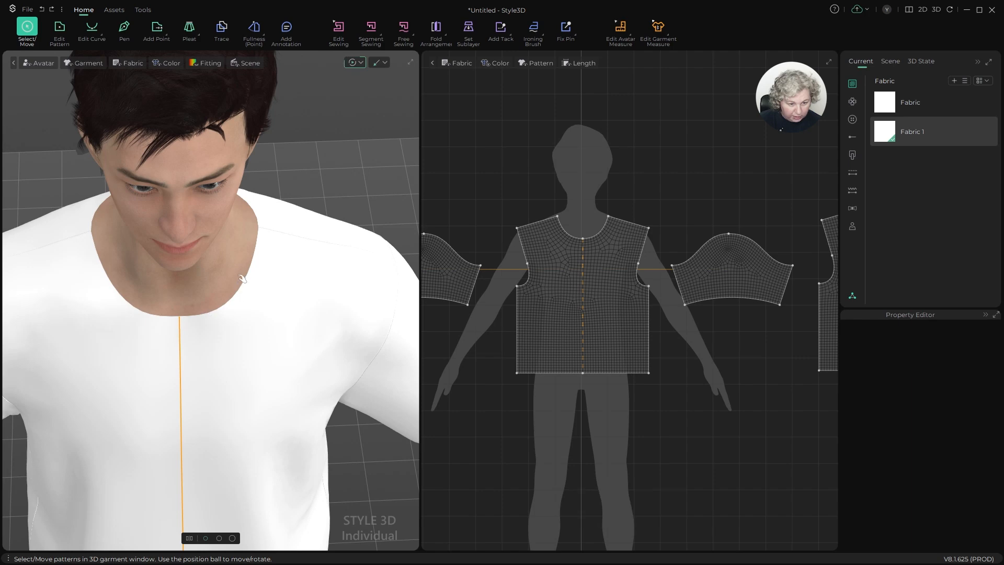
Step: Try to shorten the horizontal curve handle at the front neckline's center point
scroll(648, 219, "up", 5)
key("z")
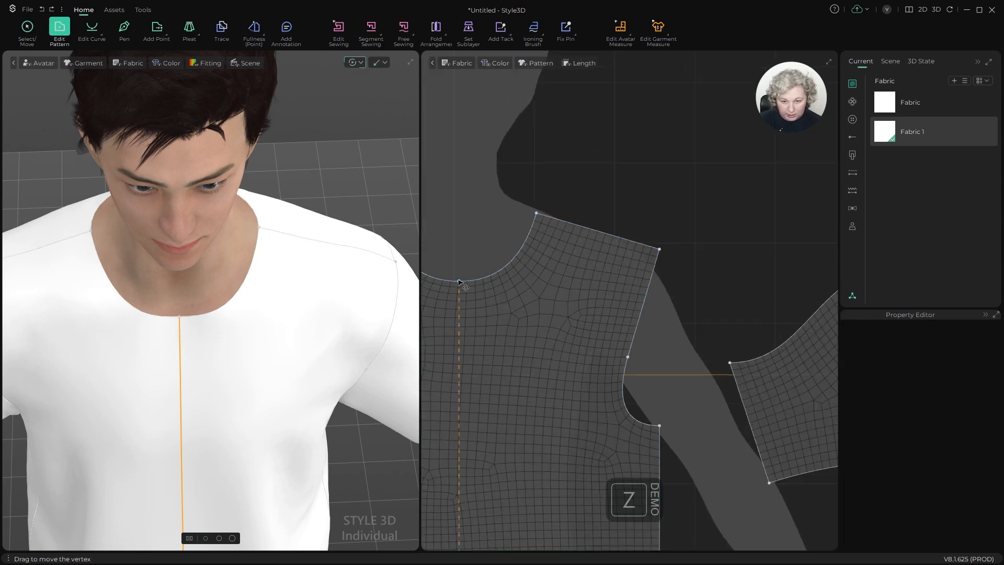
left_click(459, 283)
scroll(617, 278, "down", 4)
scroll(617, 278, "up", 7)
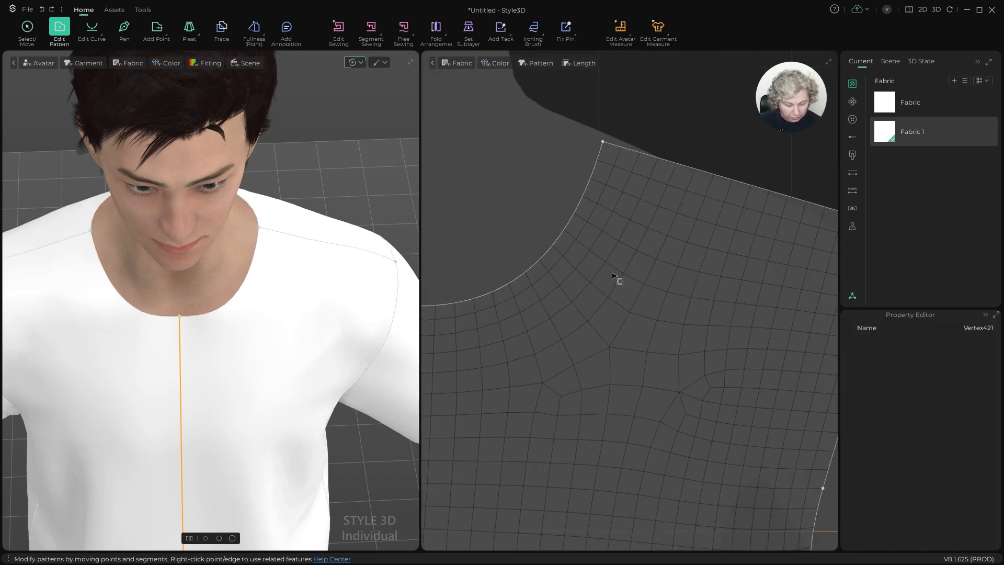
key("c")
scroll(739, 286, "down", 2)
scroll(601, 293, "up", 3)
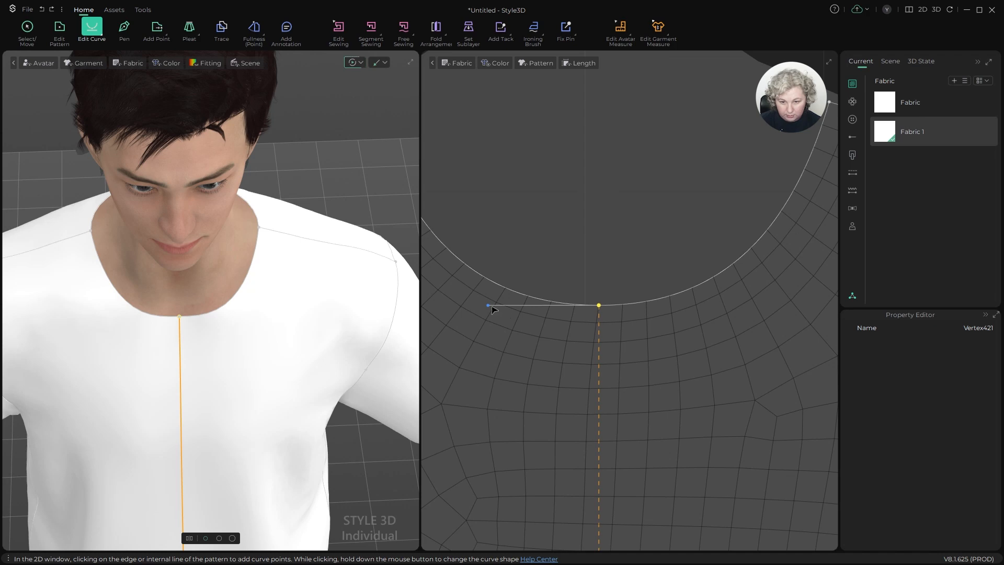
left_click_drag(489, 306, 518, 306)
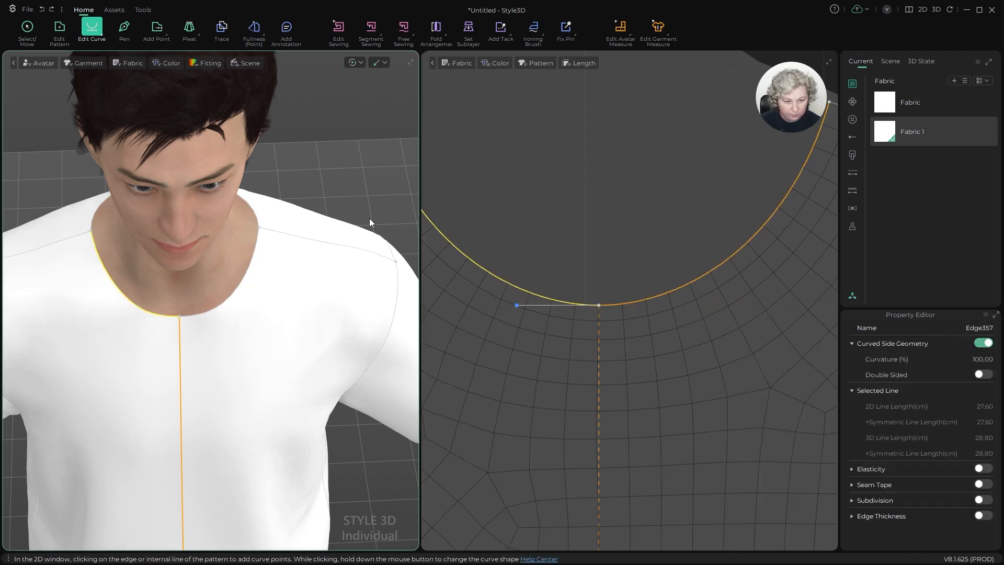
Step: Simulate the shirt with the altered front neckline and undo the last curve handle change
scroll(369, 218, "down", 2)
key("space")
scroll(634, 222, "down", 5)
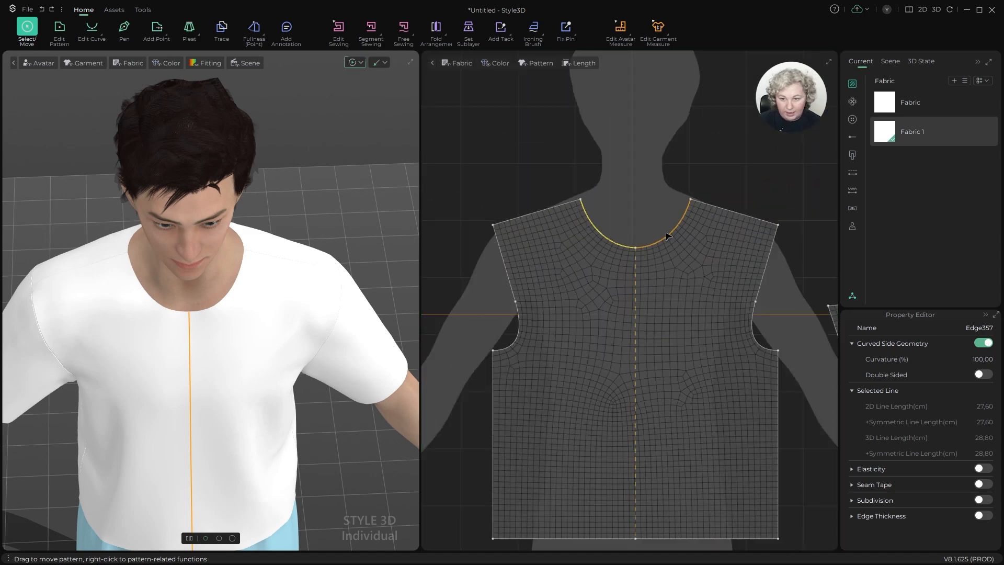
key("z")
scroll(666, 231, "up", 4)
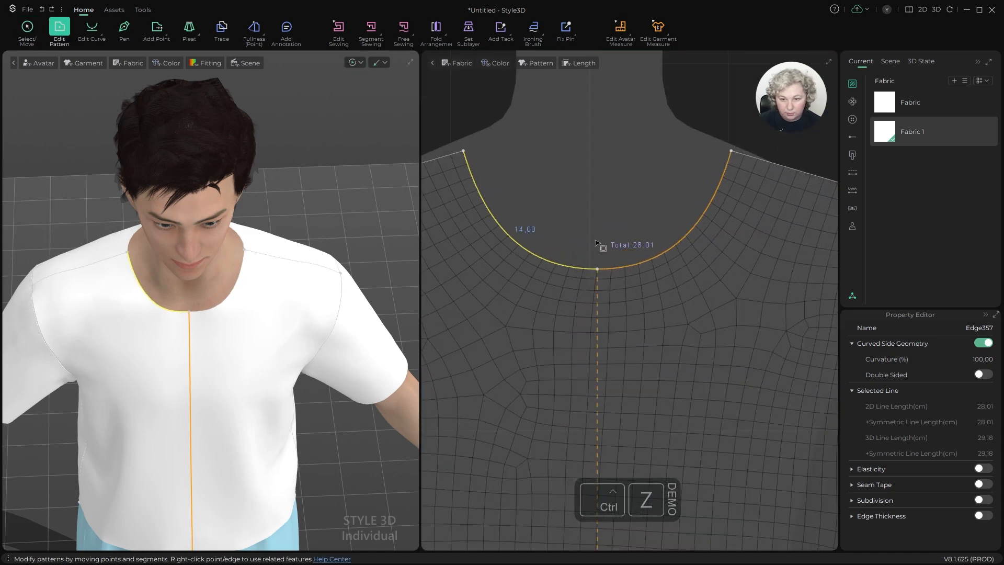
Step: Raise the front neckline's center point straight up by 1 cm
scroll(609, 265, "up", 3)
left_click(597, 281)
left_click_drag(619, 318, 600, 280)
right_click(599, 280, "shift")
type("1")
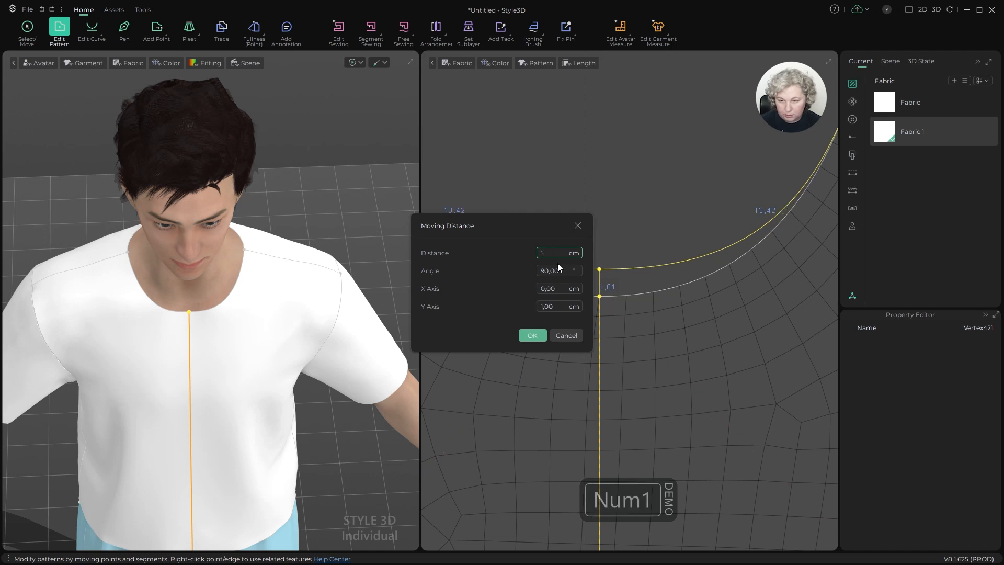
left_click(545, 329)
Step: Shorten the front neckline's shoulder-end curve handle by about 2.1 cm and lengthen the horizontal handle at the center front
scroll(598, 309, "down", 3)
scroll(547, 265, "up", 4)
key("z")
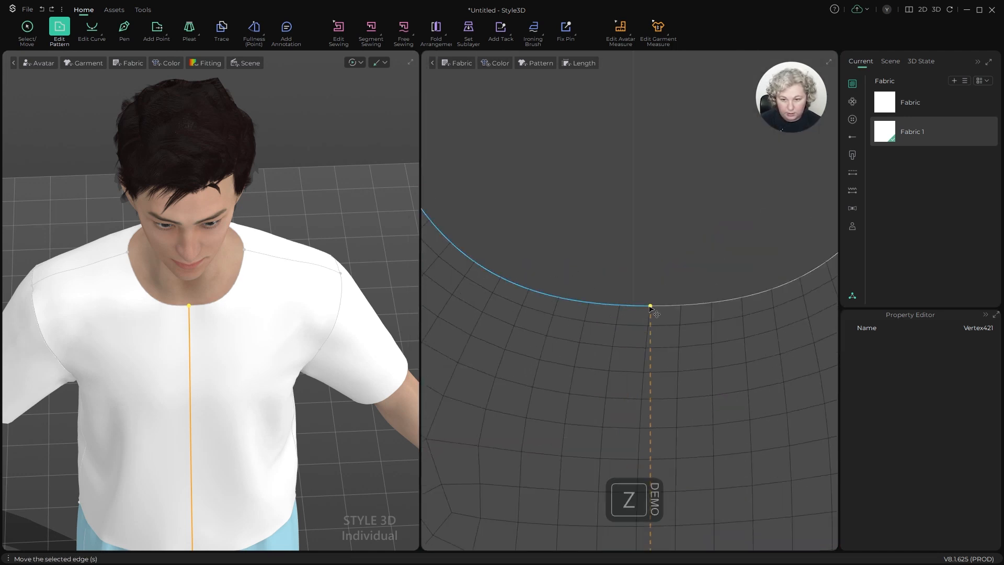
scroll(661, 309, "down", 3)
key("z")
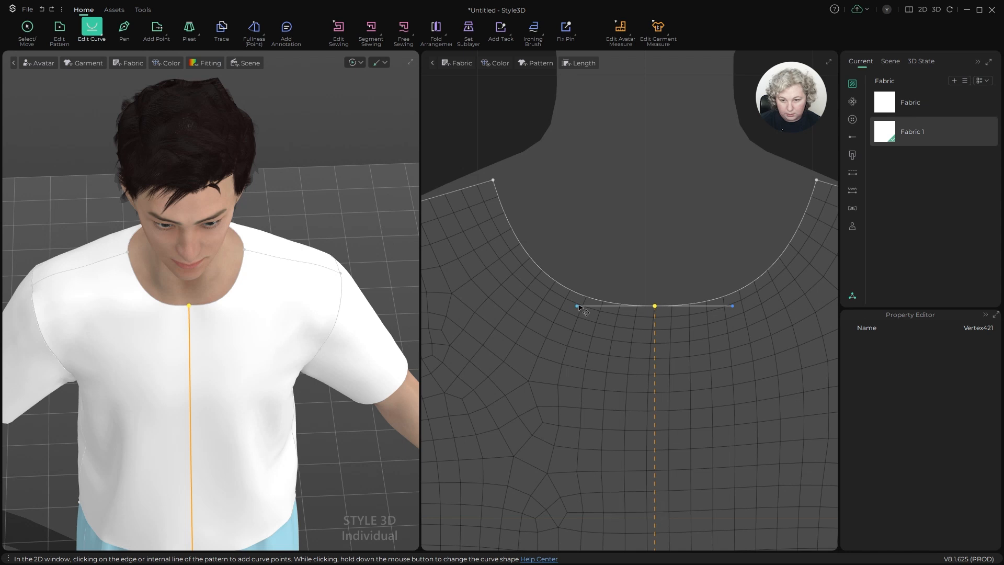
left_click(530, 271)
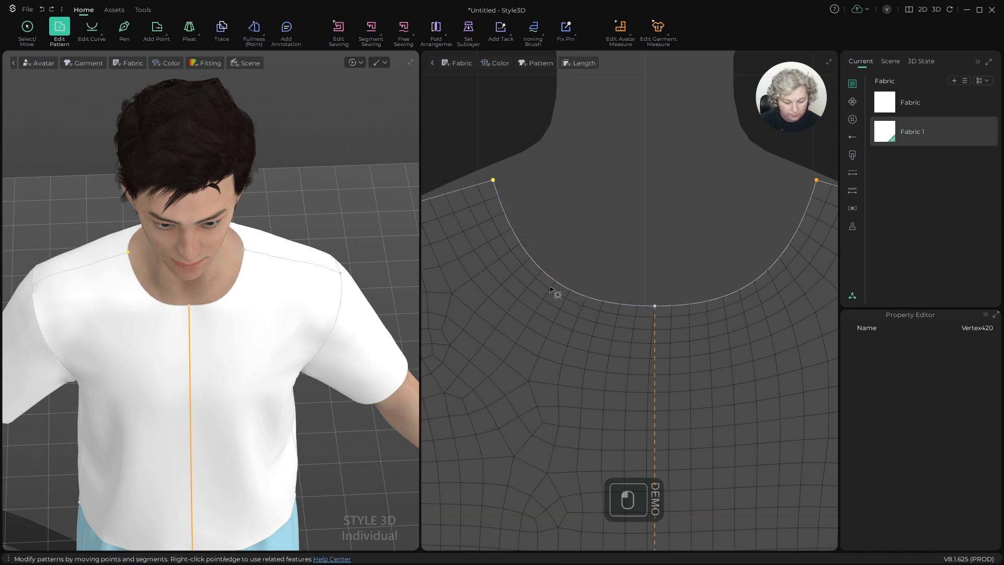
key("c")
left_click_drag(523, 283, 516, 263)
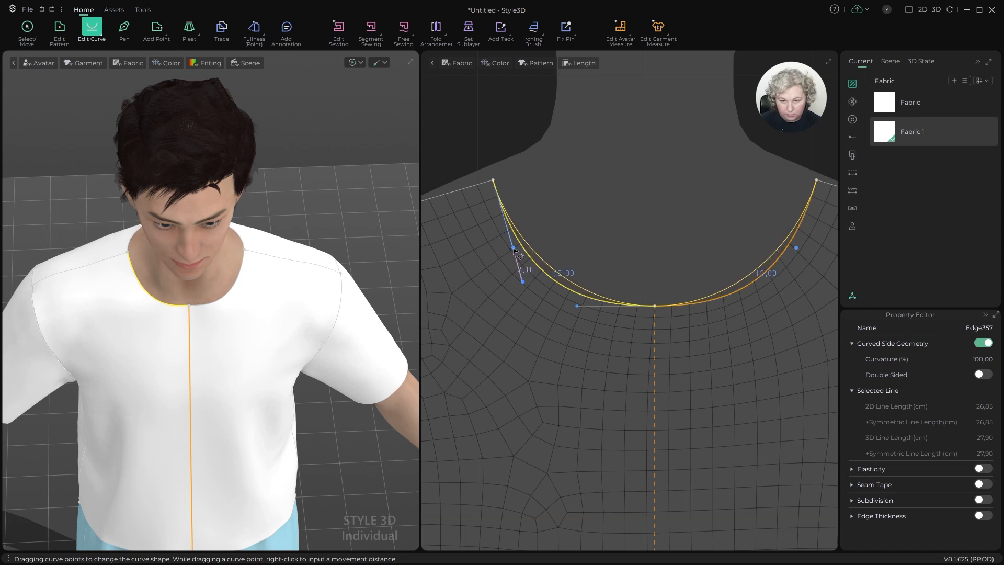
left_click_drag(513, 249, 512, 249)
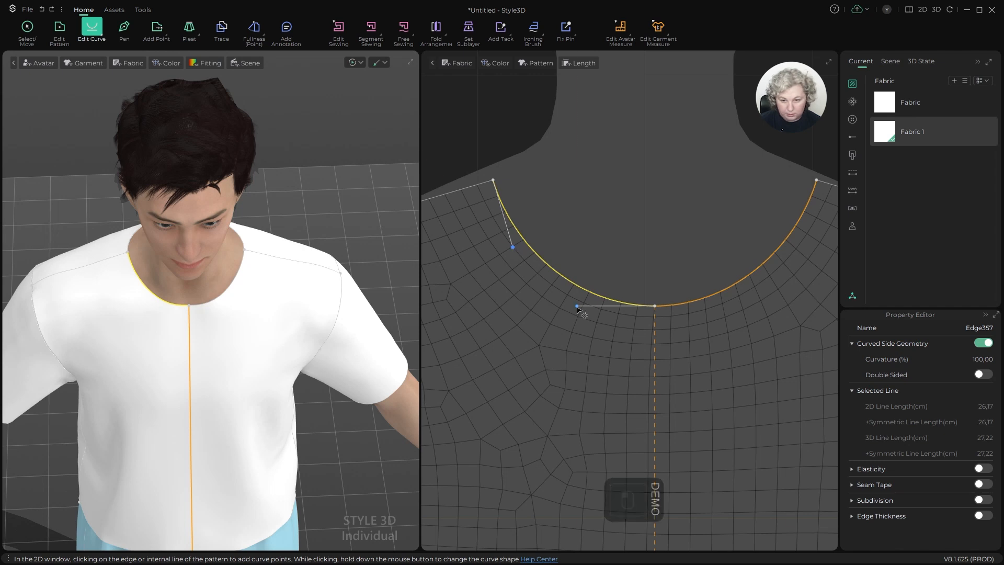
left_click_drag(578, 308, 563, 308)
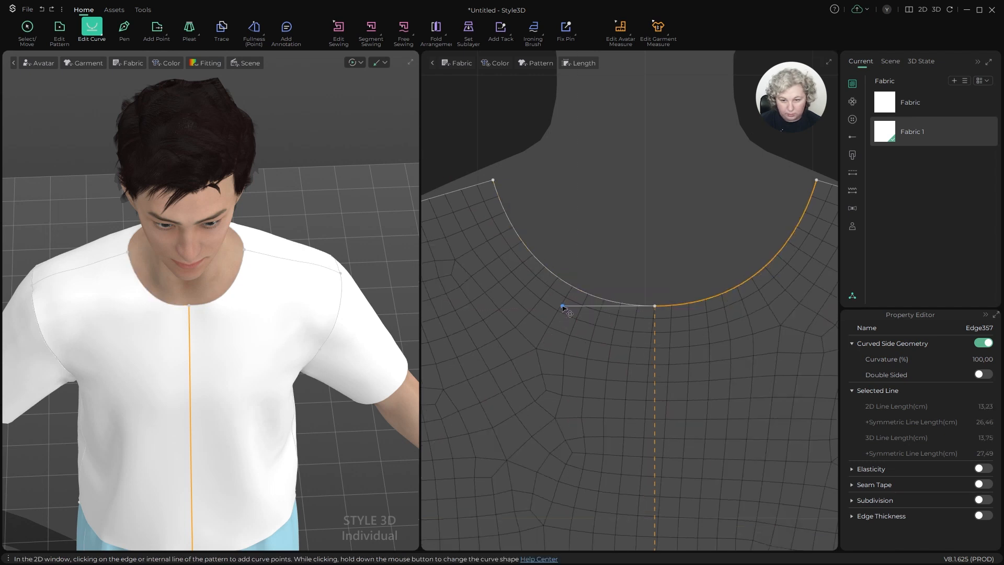
Step: Simulate the shirt with the raised front neckline and examine the neckline from the front, side and back
key("space")
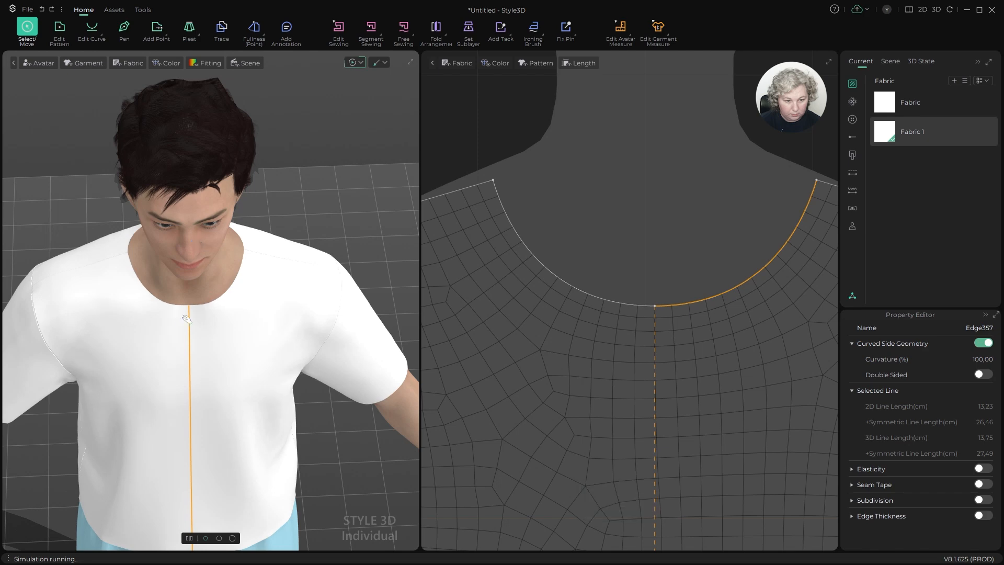
left_click(181, 331)
scroll(251, 261, "down", 4)
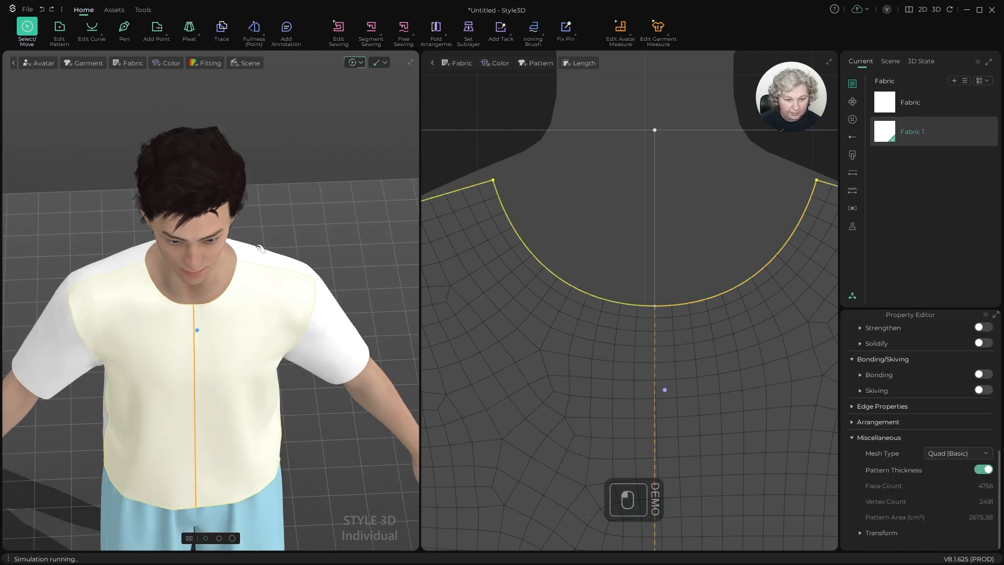
left_click_drag(260, 248, 272, 294, "alt")
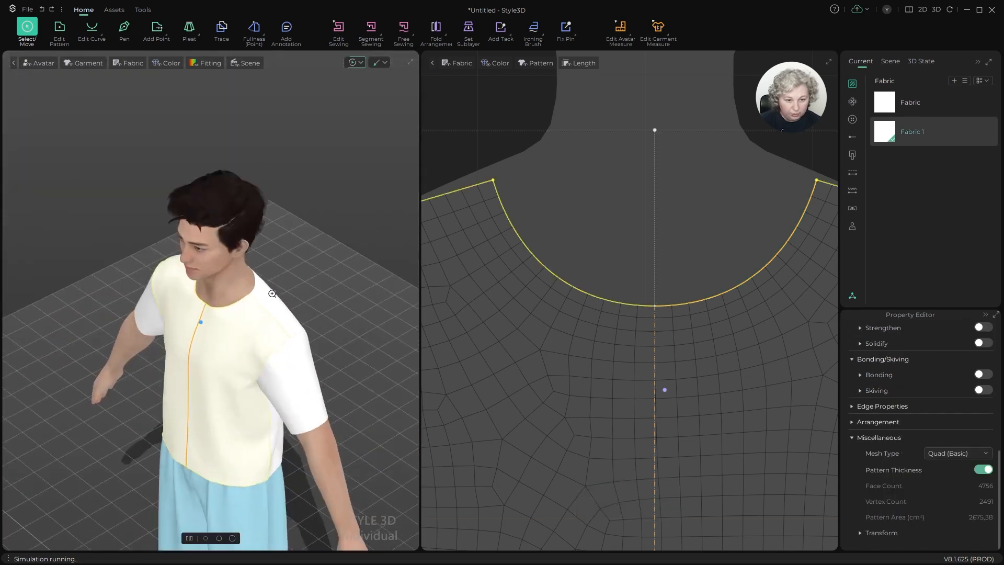
scroll(291, 297, "up", 6)
scroll(335, 267, "down", 3)
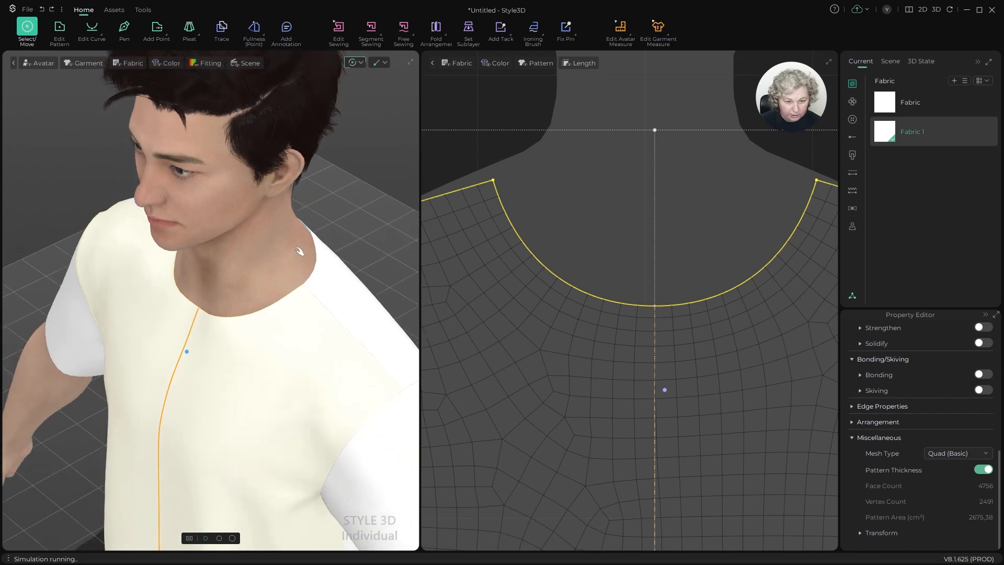
left_click_drag(301, 252, 239, 331, "alt")
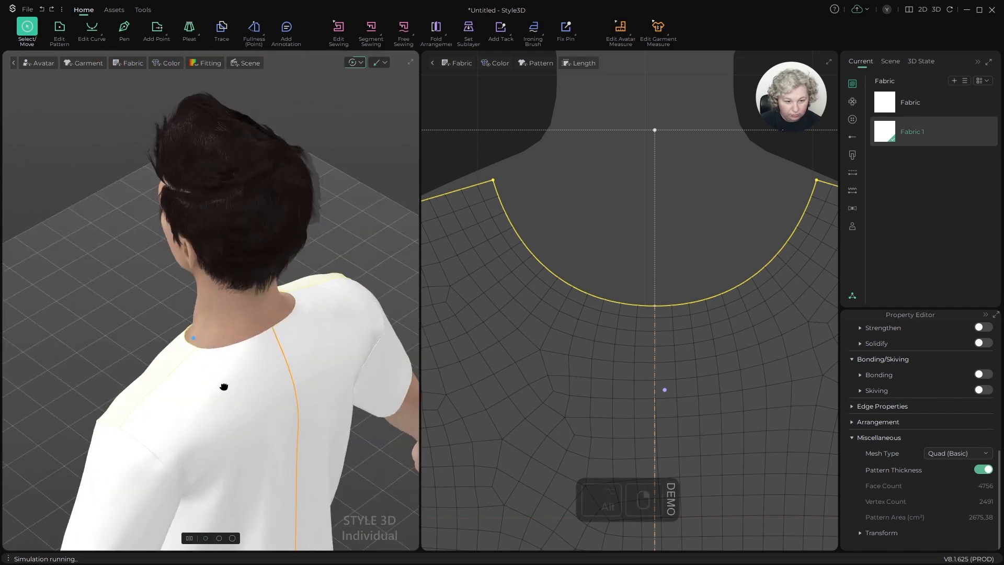
left_click_drag(221, 388, 316, 237, "alt")
scroll(311, 267, "down", 3)
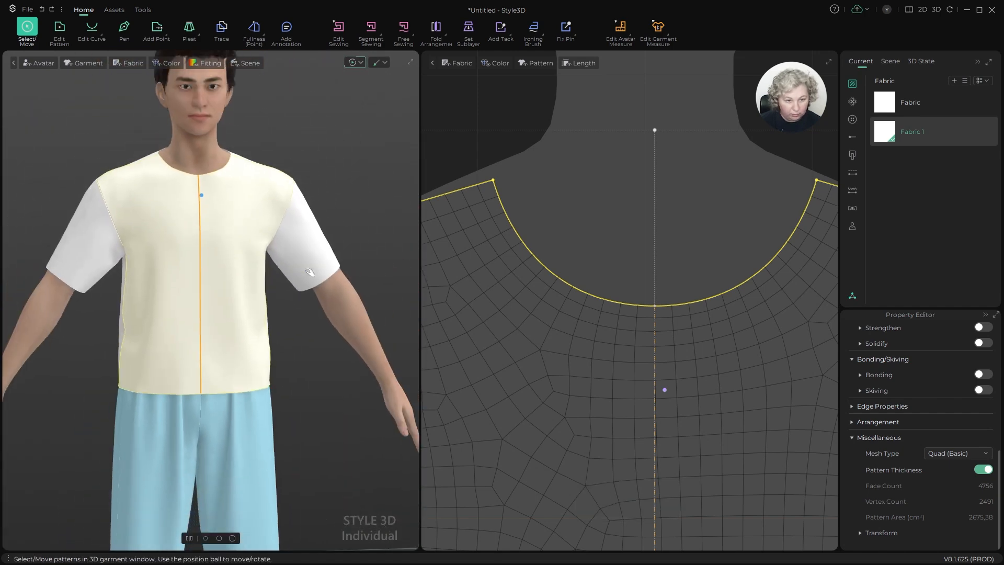
mouse_move(311, 272)
left_mouse_down("alt")
mouse_move(321, 246)
mouse_move(266, 279)
mouse_move(280, 270)
mouse_move(423, 282)
mouse_move(448, 274)
mouse_move(309, 287)
left_mouse_up("alt")
Step: Deselect the front pattern piece and run the garment simulation again
scroll(547, 213, "down", 7)
key("a")
left_click(605, 150)
scroll(360, 275, "down", 3)
key("space")
scroll(301, 275, "down", 3)
key("space")
key("space")
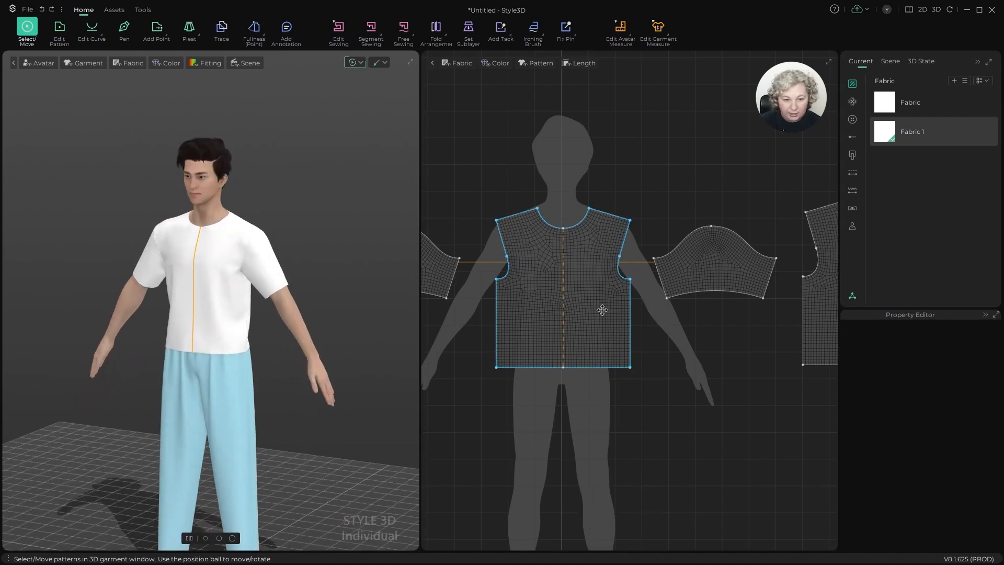
Step: Examine the shirt's overall fit on the full avatar and compare the front, sleeve and back pattern pieces
scroll(603, 325, "up", 3)
scroll(601, 318, "down", 5)
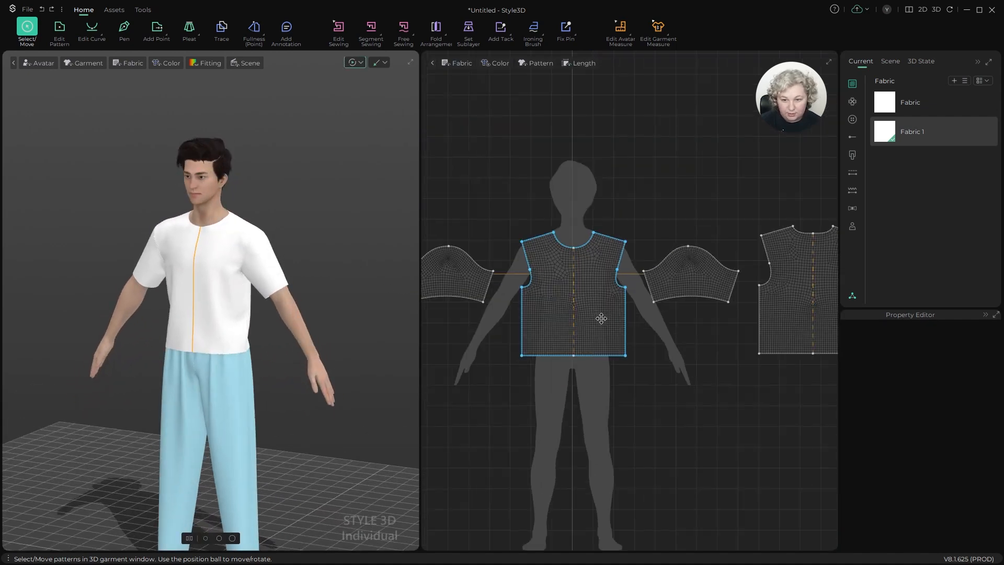
left_click_drag(247, 313, 255, 283, "alt")
scroll(528, 277, "up", 4)
key("z")
key("a")
scroll(278, 270, "down", 3)
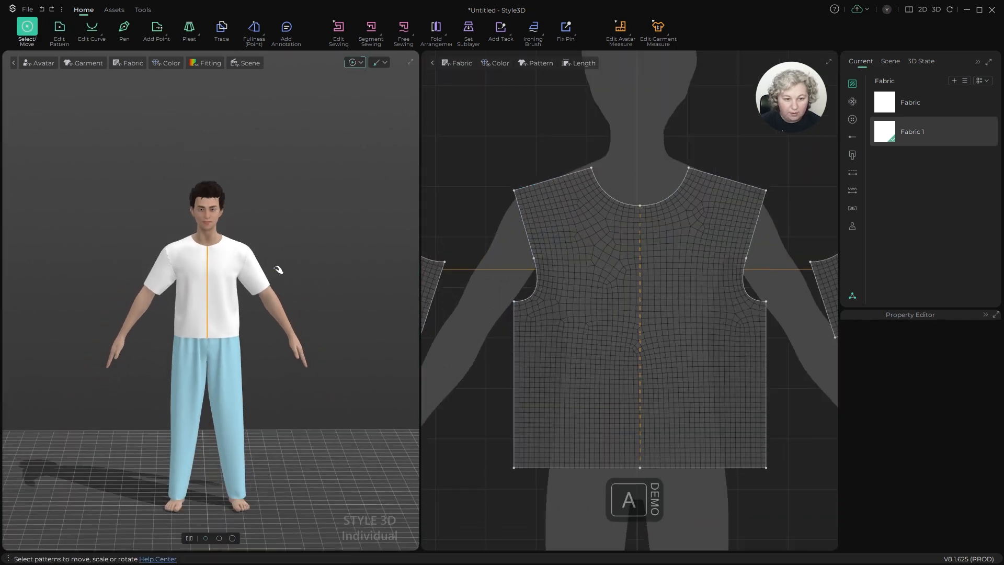
scroll(278, 270, "down", 2)
left_click_drag(289, 360, 277, 345, "alt")
middle_click_drag(267, 334, 225, 271, "alt")
right_click_drag(225, 271, 232, 302, "alt")
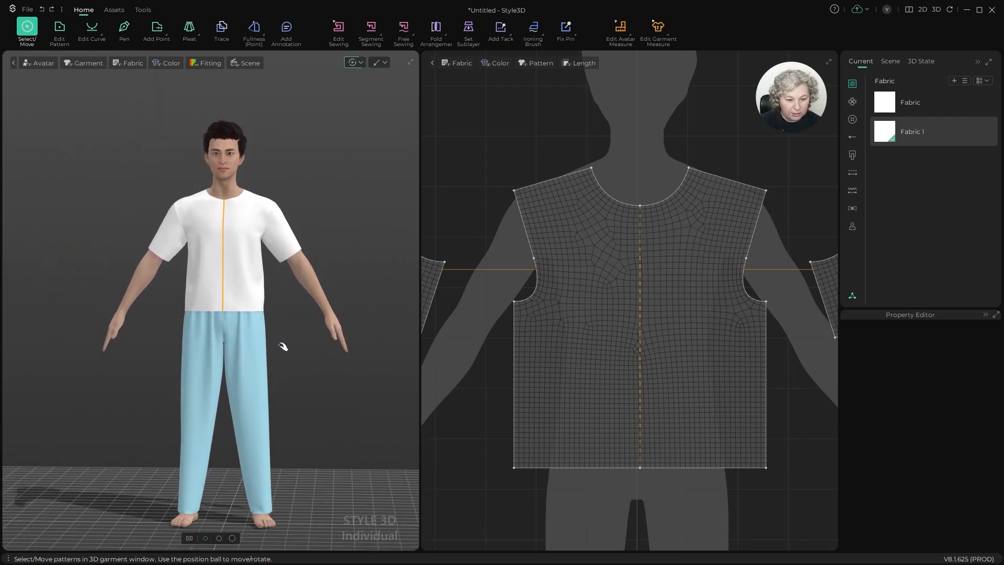
left_click_drag(280, 345, 293, 343, "alt")
middle_click_drag(294, 344, 286, 333, "alt")
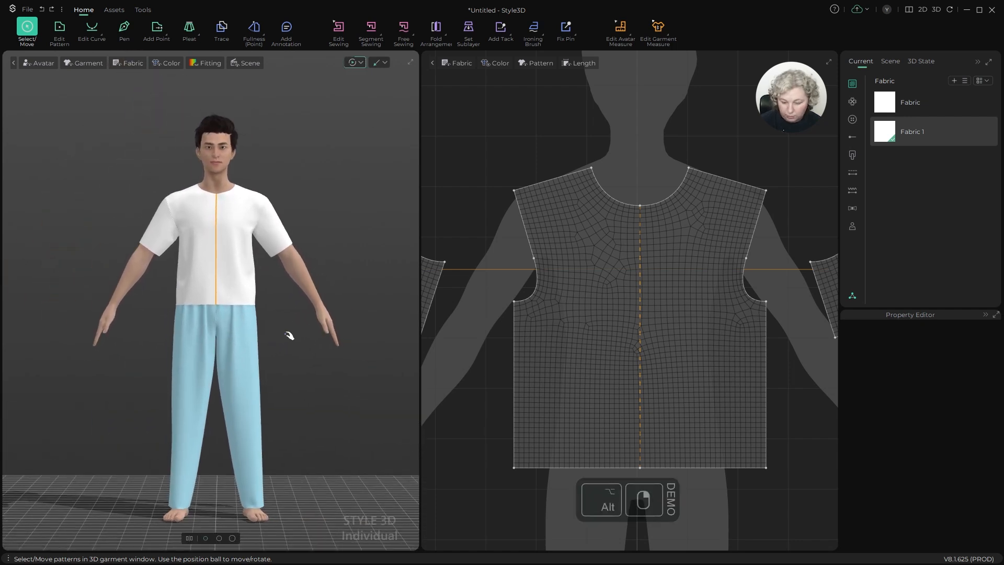
key("Home")
scroll(580, 169, "down", 8)
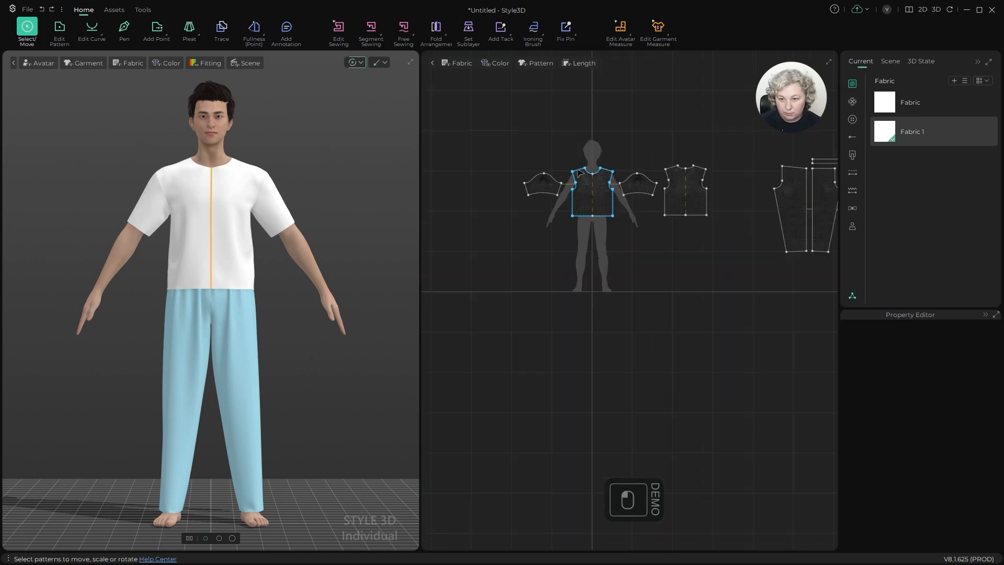
scroll(582, 159, "up", 4)
scroll(488, 170, "down", 2)
scroll(676, 170, "up", 2)
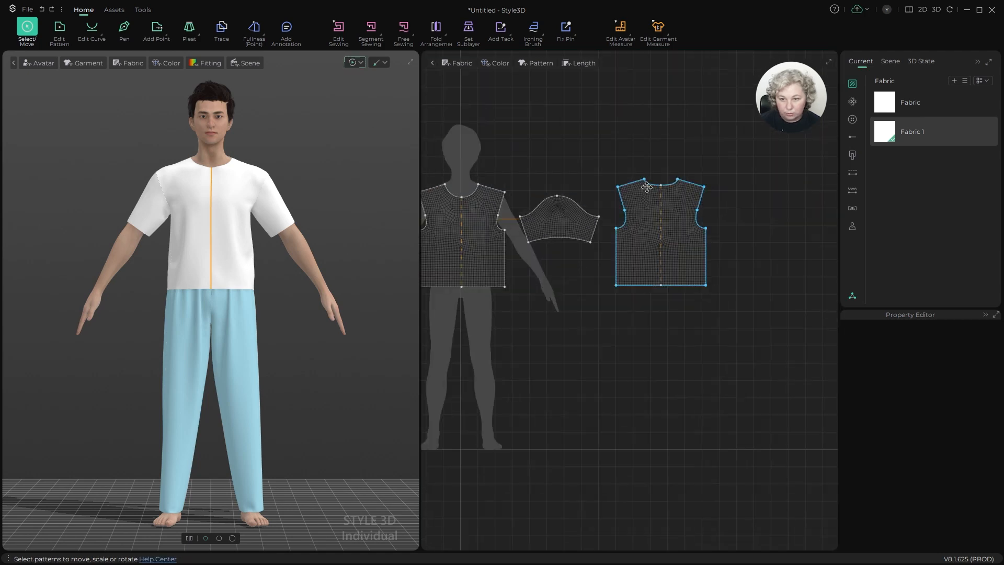
scroll(345, 171, "down", 2)
Step: Examine the shoulder seam and sleeve cap closely from the avatar's side
left_click_drag(337, 170, 212, 208, "alt")
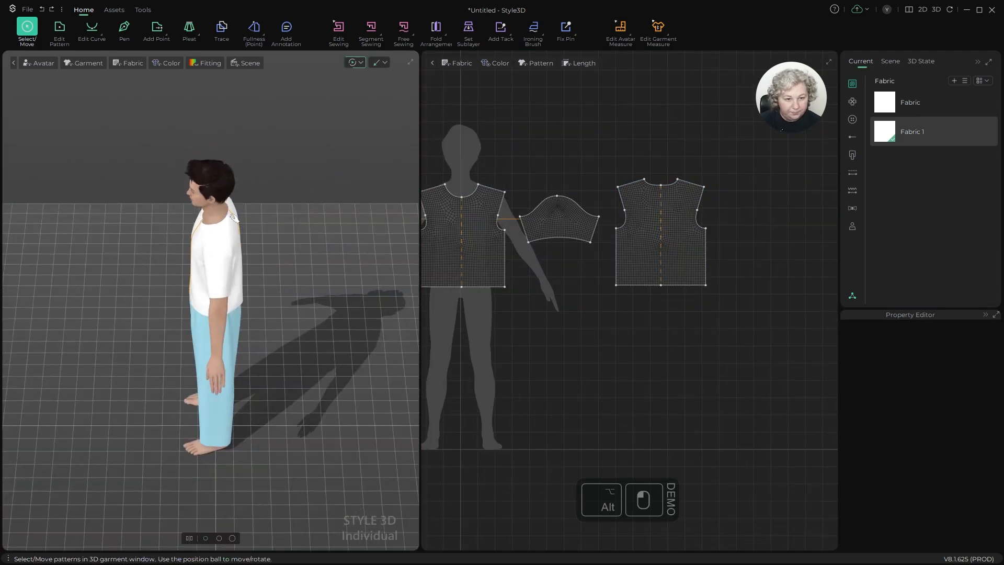
right_click_drag(212, 208, 314, 228, "alt")
scroll(314, 227, "up", 4)
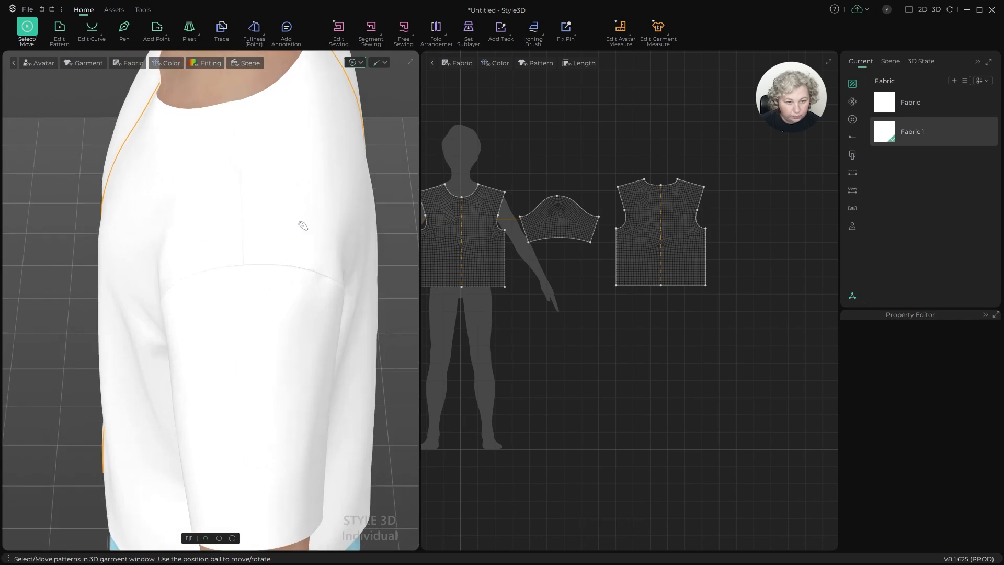
left_click_drag(302, 225, 315, 237, "alt")
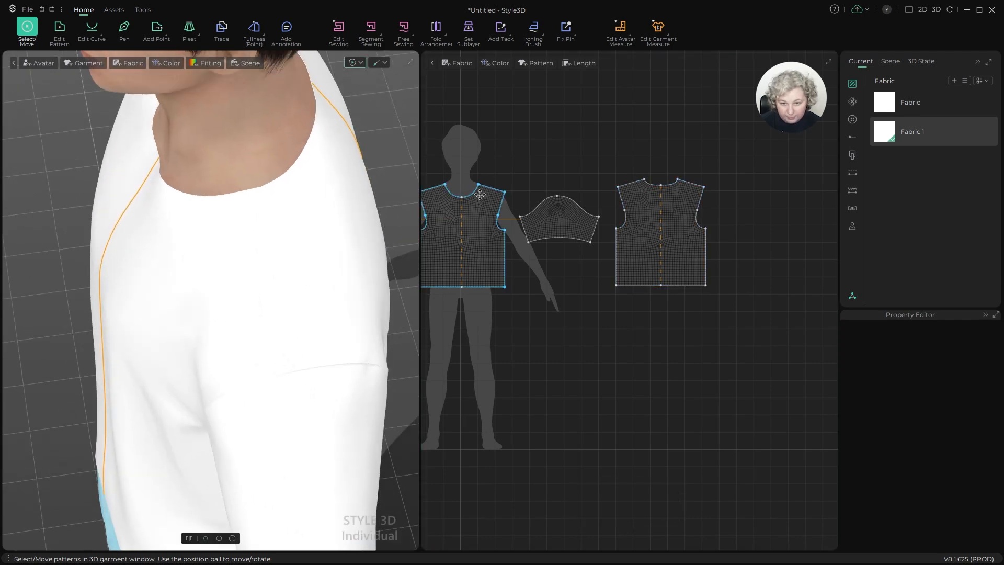
key("z")
scroll(251, 168, "up", 5)
scroll(279, 204, "down", 5)
left_click_drag(287, 229, 282, 190, "alt")
right_click_drag(280, 190, 269, 314, "alt")
scroll(243, 173, "up", 4)
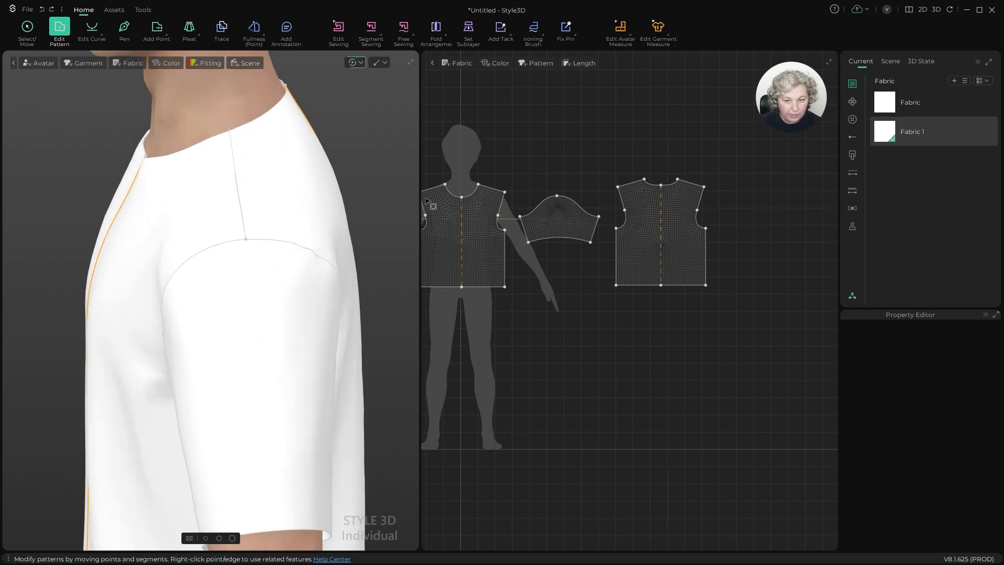
Step: Check the length of the front pattern's shoulder seam
left_click(491, 188)
scroll(480, 184, "up", 4)
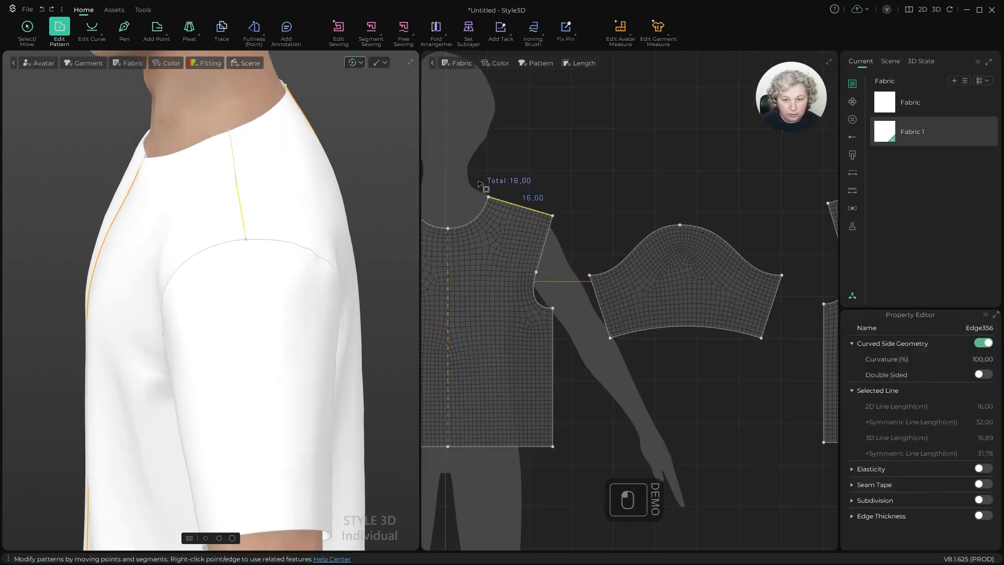
scroll(480, 184, "up", 2)
scroll(559, 223, "down", 3)
left_click(540, 186)
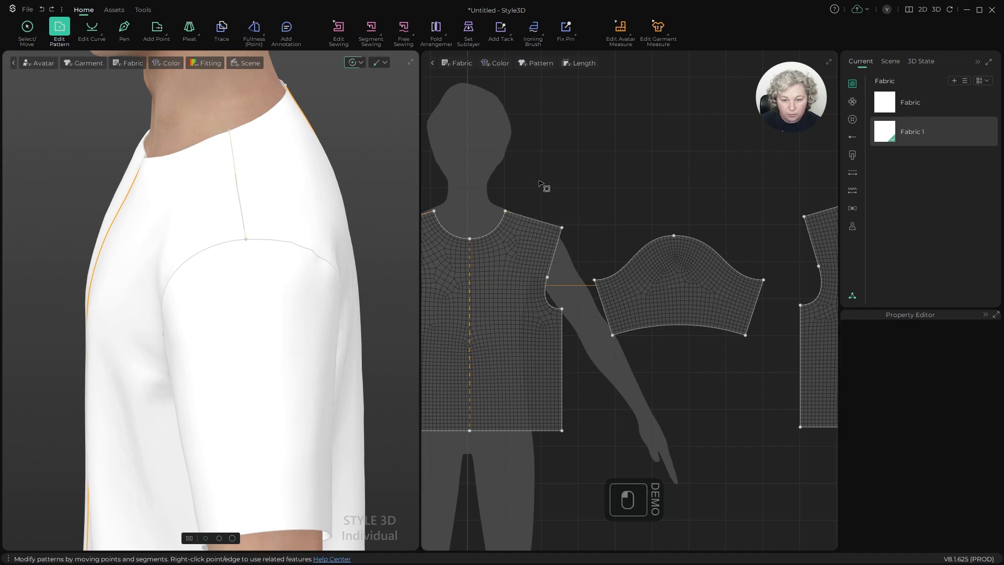
Step: Raise the neck end of the front pattern's shoulder seam in two equal upward nudges
scroll(540, 186, "down", 2)
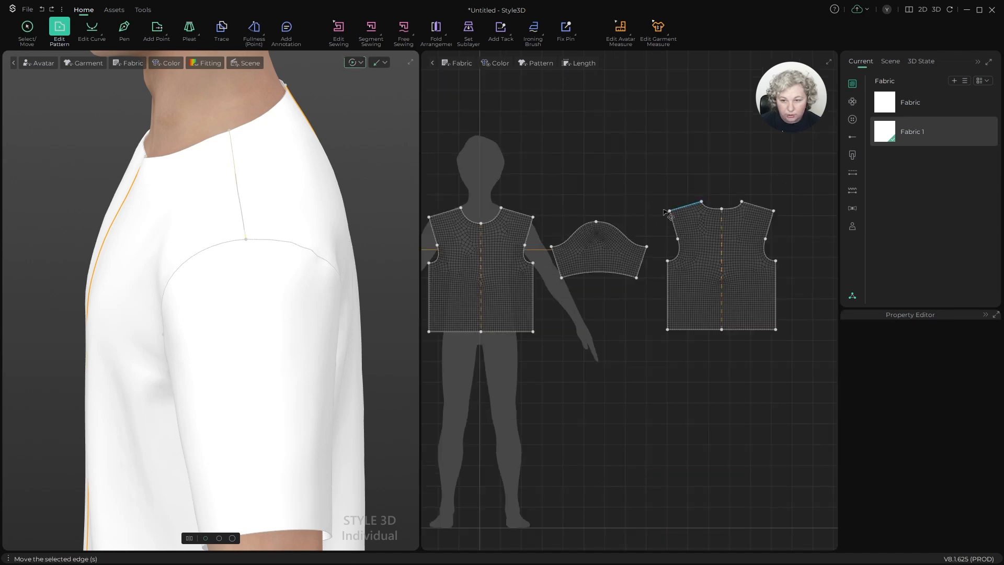
key("z")
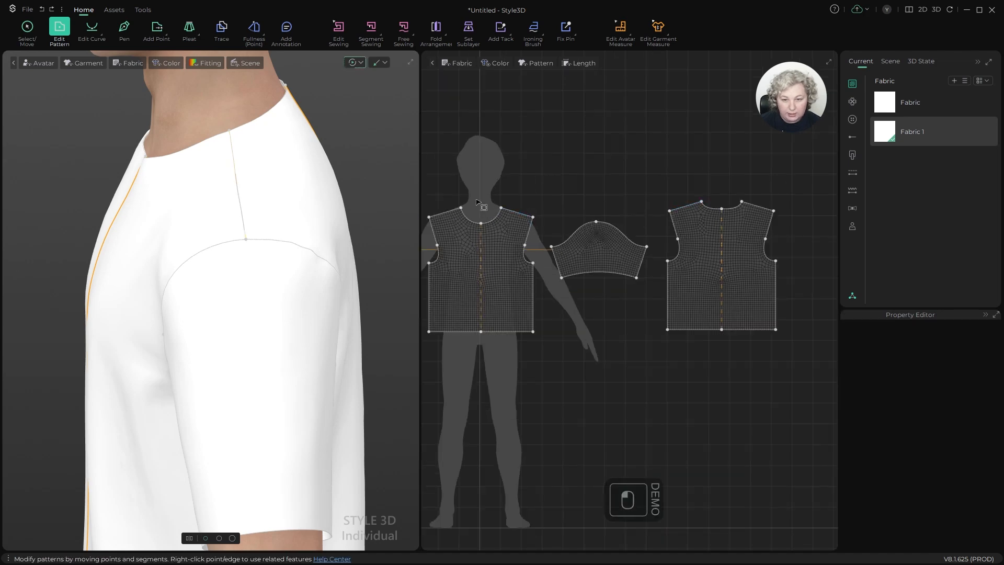
scroll(515, 207, "up", 4)
left_click(484, 217)
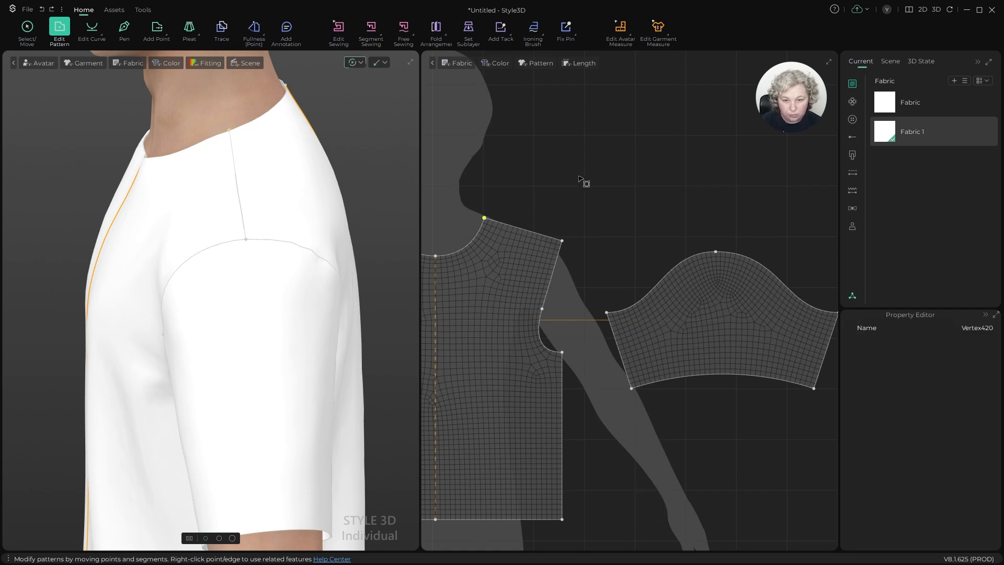
key("shift+Up")
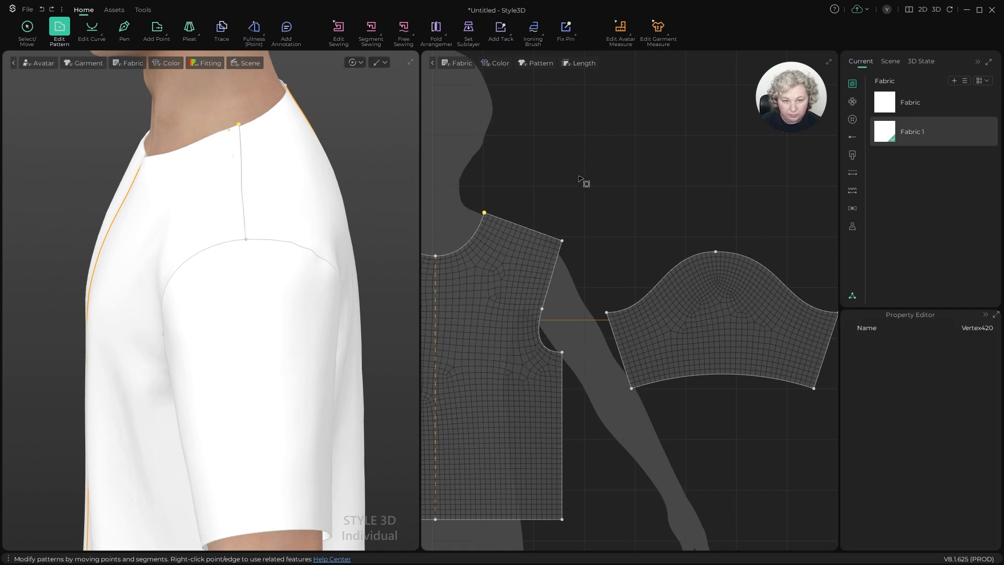
key("shift+Up")
key("z")
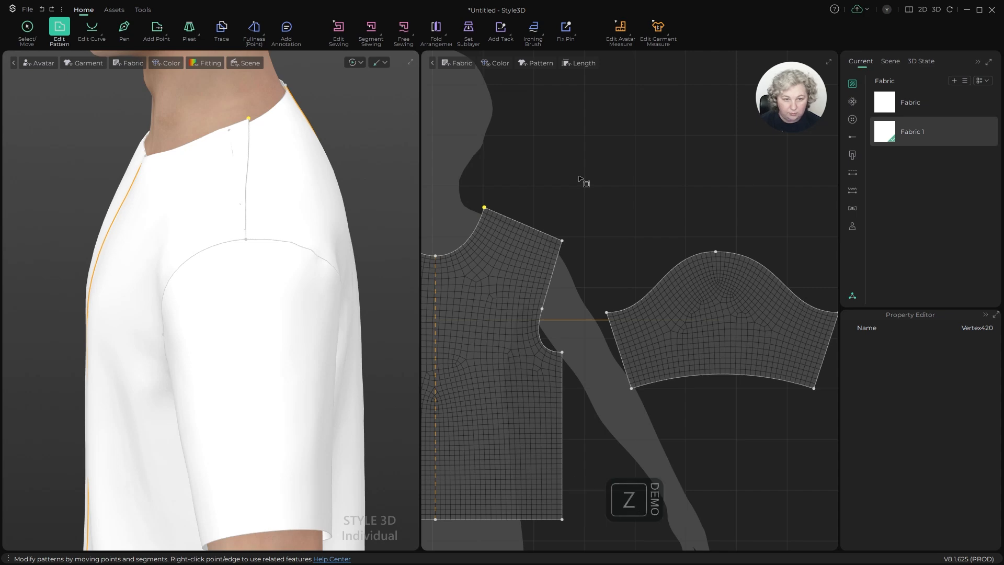
left_click(549, 137)
Step: Compare the lengths of the front and back shoulder seams
scroll(530, 192, "up", 3)
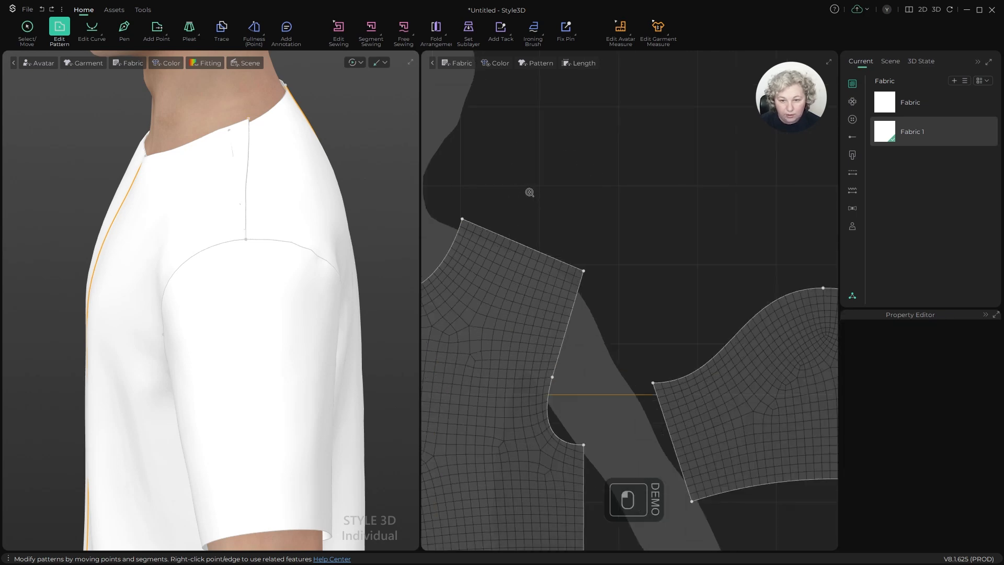
left_click(520, 245)
scroll(566, 216, "down", 3)
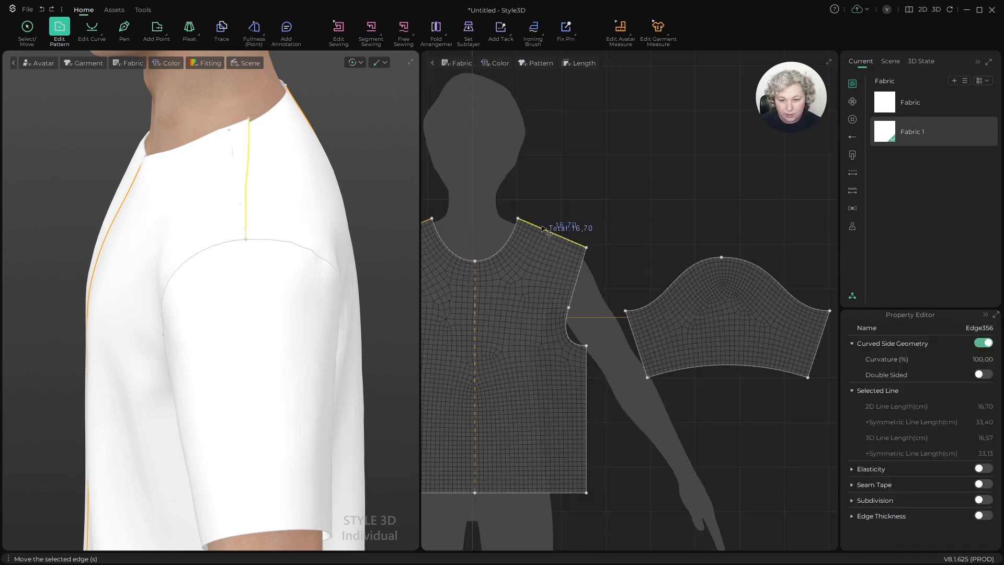
scroll(544, 229, "down", 3)
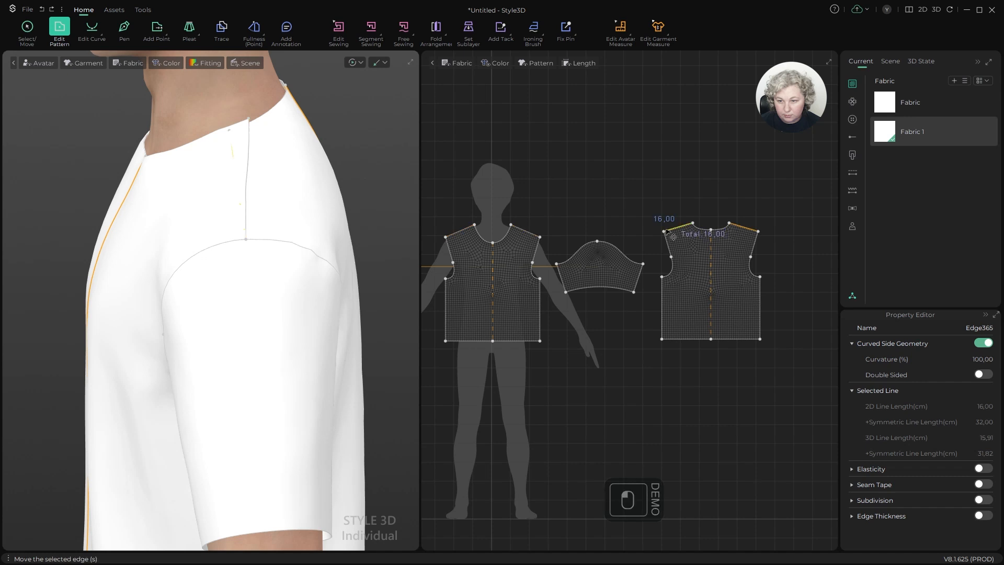
Step: Set the front shoulder seam's length to 16 cm, adjusting it from the Start direction
scroll(526, 219, "up", 4)
type("q")
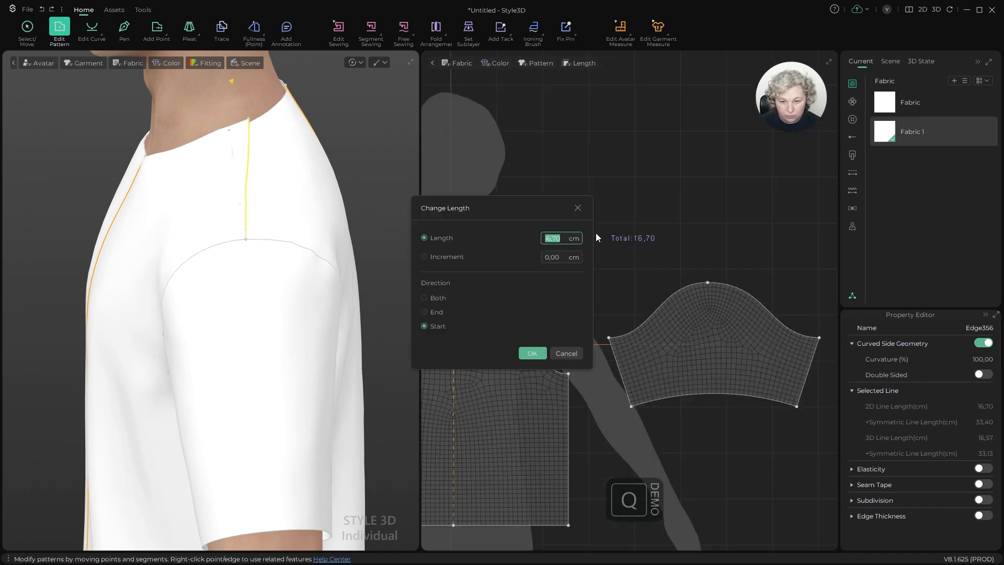
type("16")
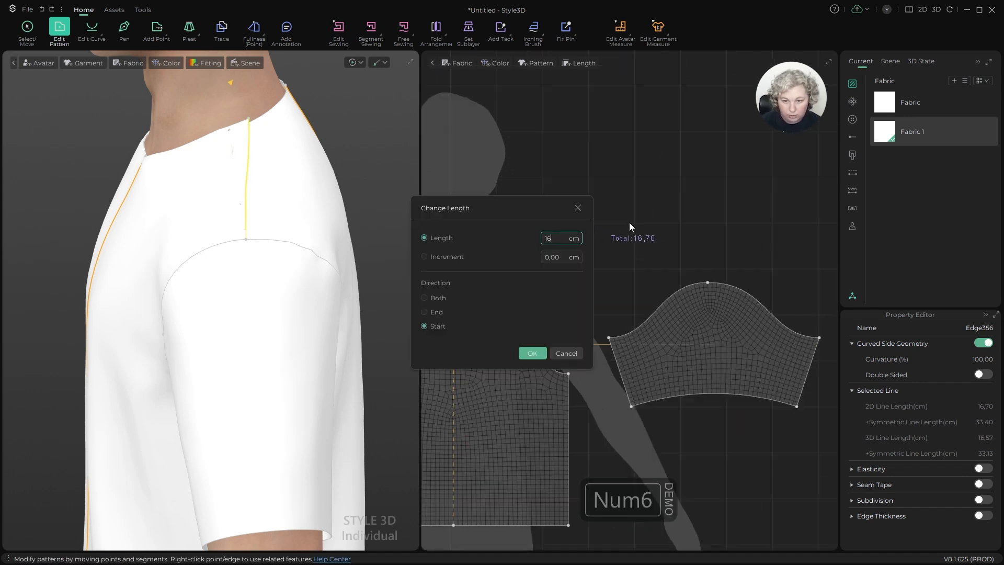
left_click_drag(536, 207, 784, 105)
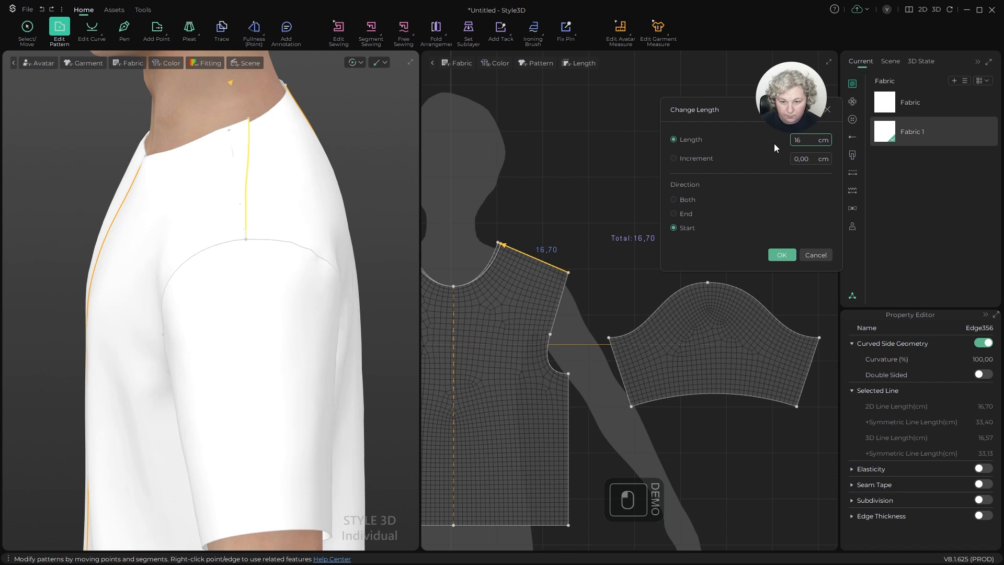
left_click(779, 255)
left_click(779, 260)
Step: Run the garment simulation and examine the shoulder seam's new position from the avatar's side
key("space")
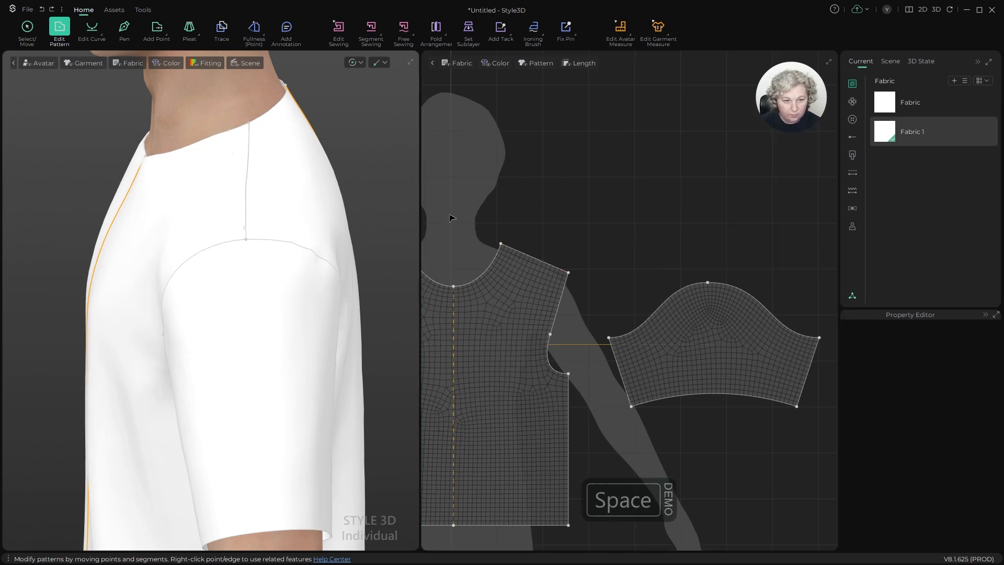
left_click(151, 251)
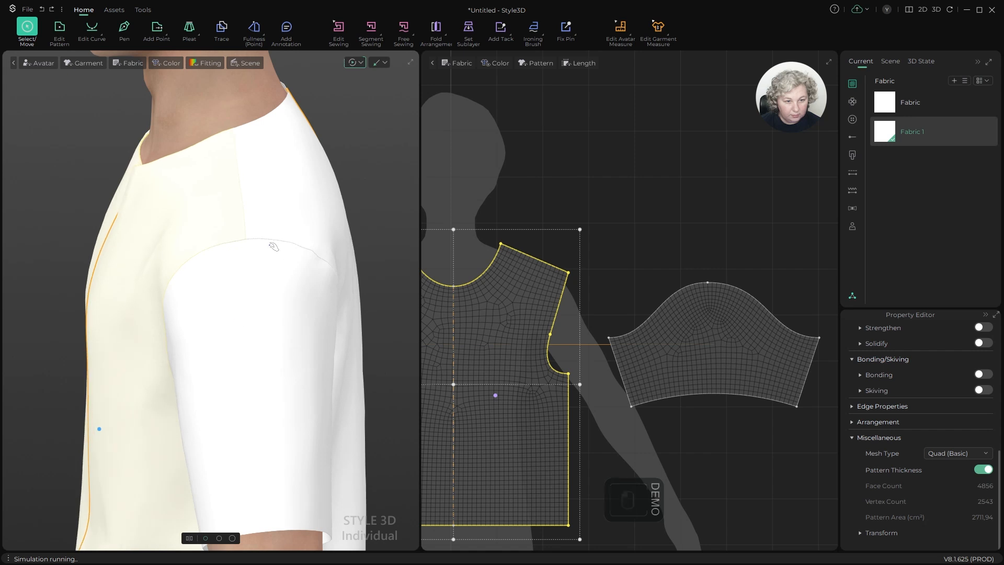
left_click(271, 243)
left_click_drag(293, 123, 330, 303, "alt")
left_click_drag(59, 294, 147, 307)
left_click_drag(213, 323, 247, 400)
middle_click_drag(253, 283, 215, 161, "alt")
left_click_drag(215, 161, 125, 159, "alt")
Step: Lower the front pattern's shoulder neck point by 1 cm at an angle of -90°
left_click(564, 147)
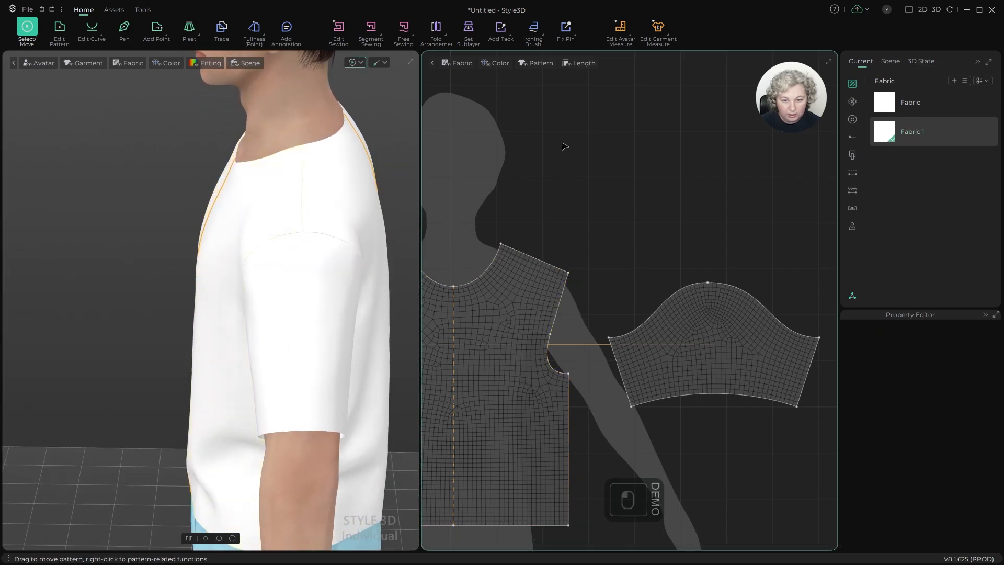
scroll(486, 226, "up", 5)
key("z")
left_click(514, 258)
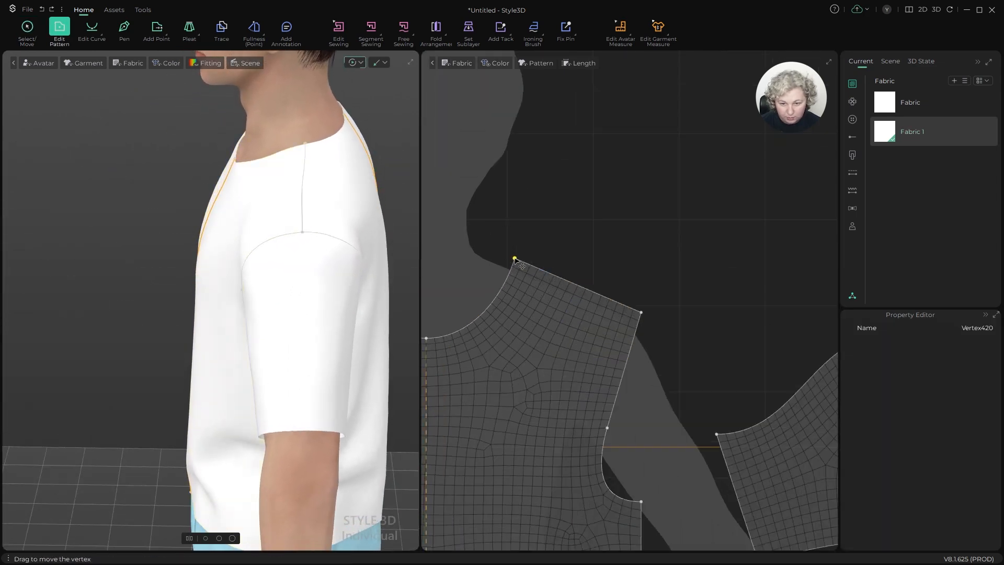
mouse_move(514, 258)
left_mouse_down()
mouse_move(515, 271)
mouse_move(501, 252)
left_mouse_up()
key("Return")
type("1")
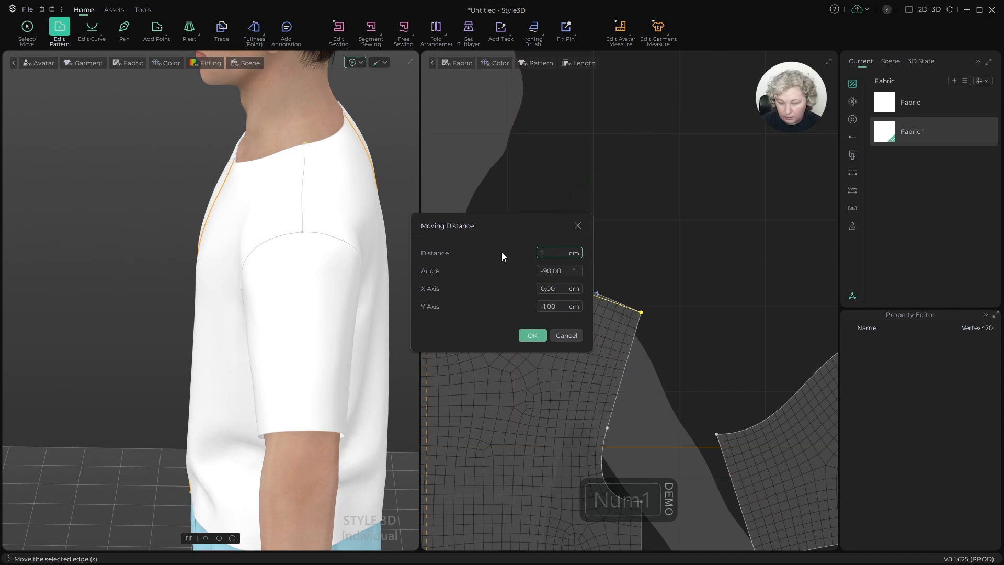
left_click(537, 338)
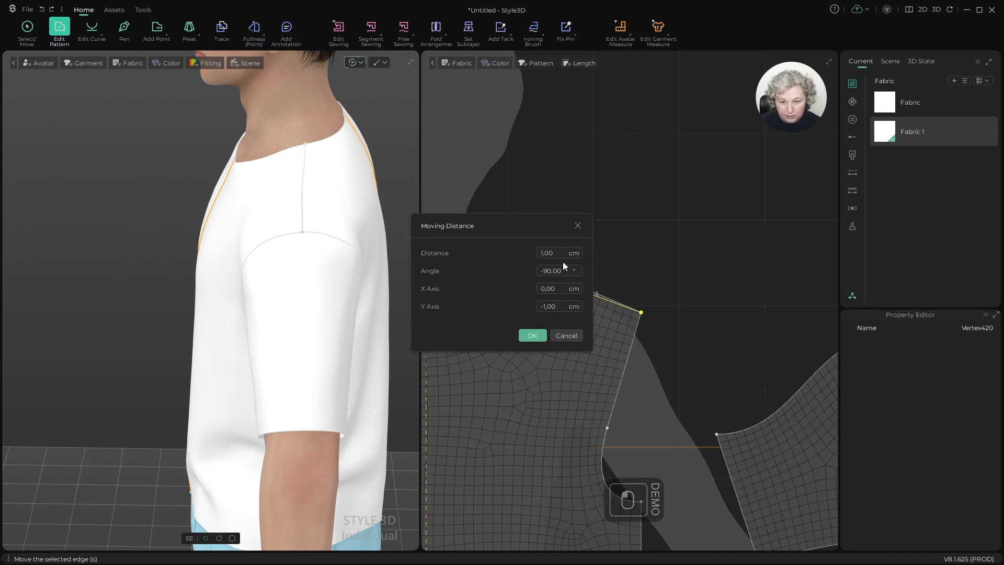
left_click(531, 335)
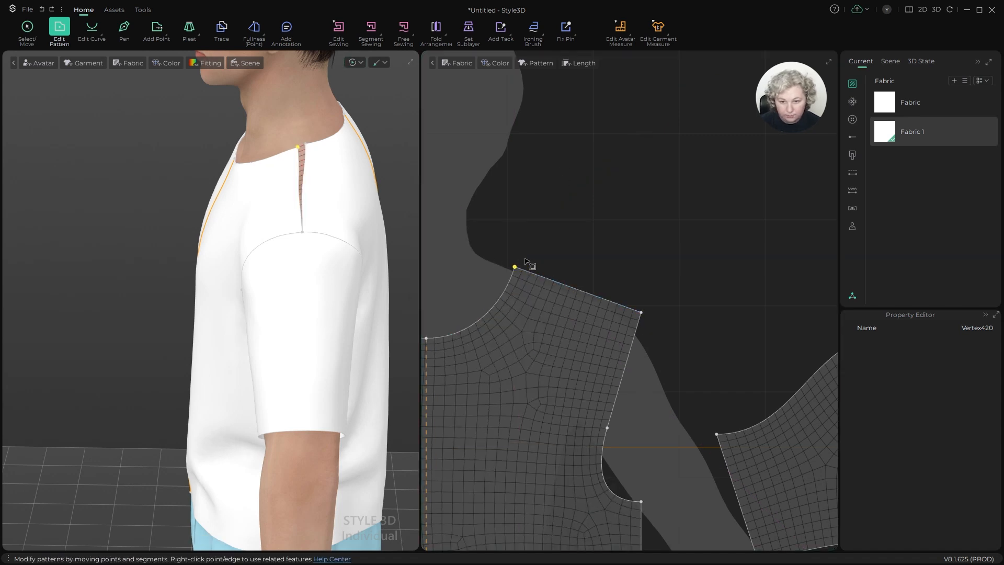
Step: Set the lowered front shoulder seam's length to 16 cm from the Start direction and simulate the garment
key("z")
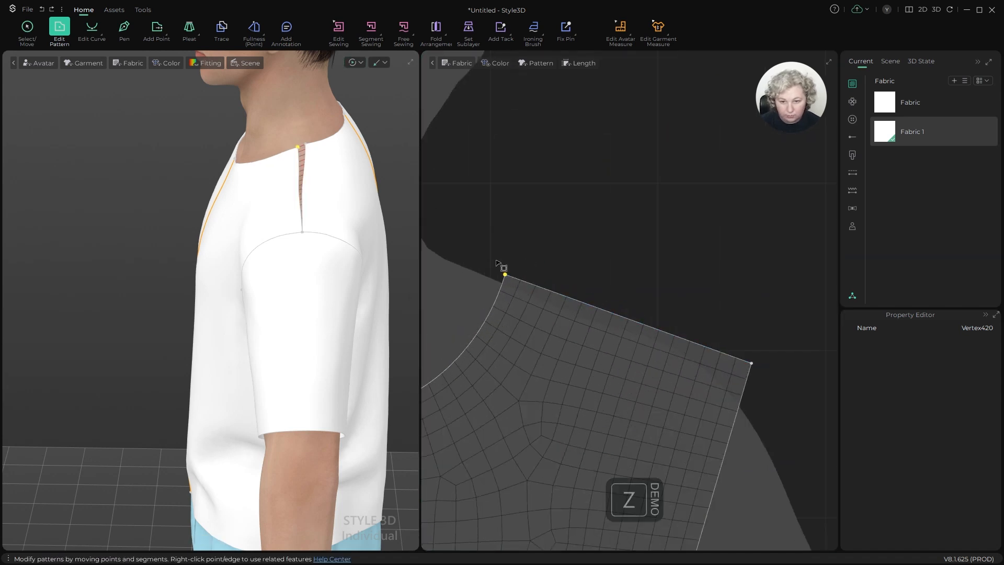
left_click(541, 288)
key("q")
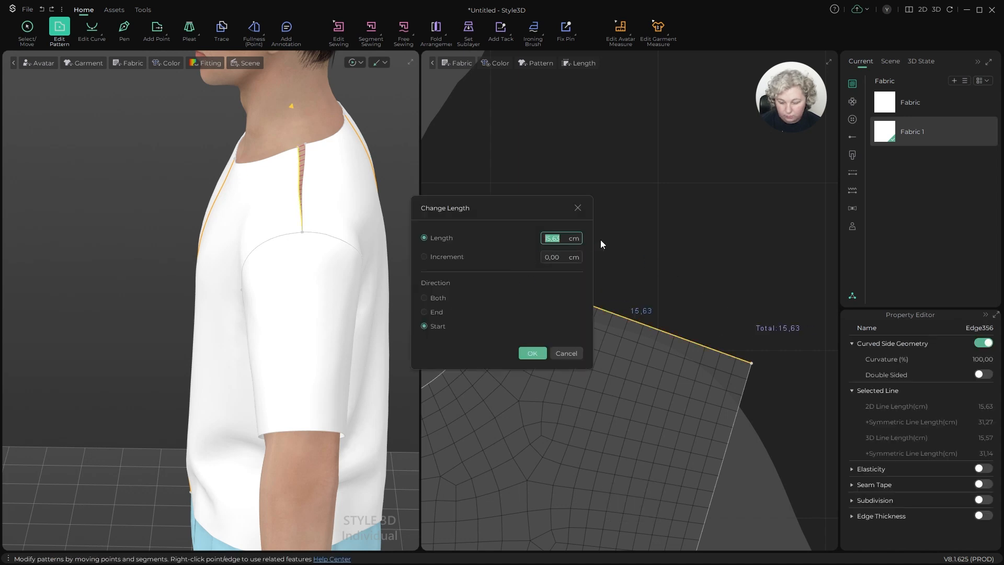
type("16")
left_click(533, 354)
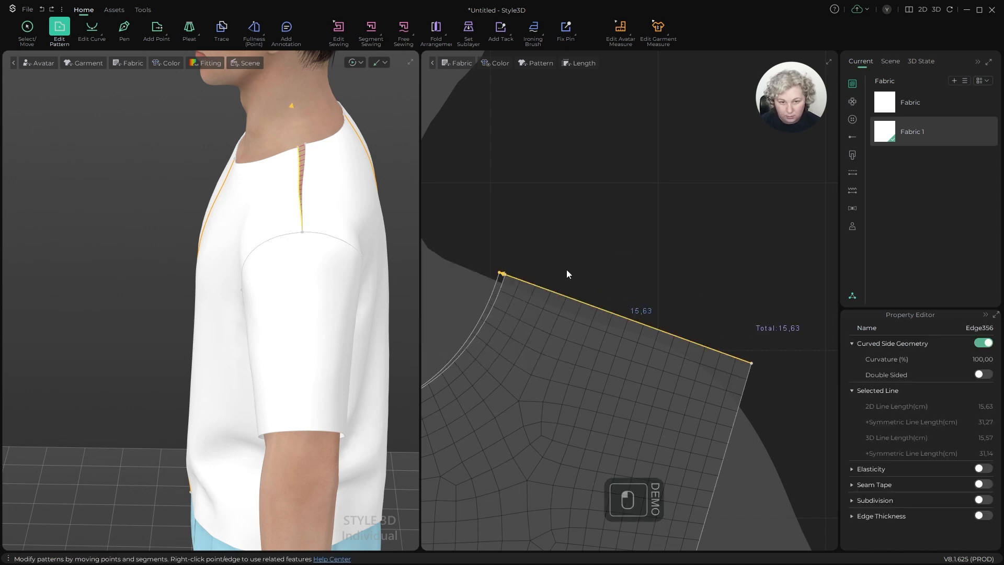
key("space")
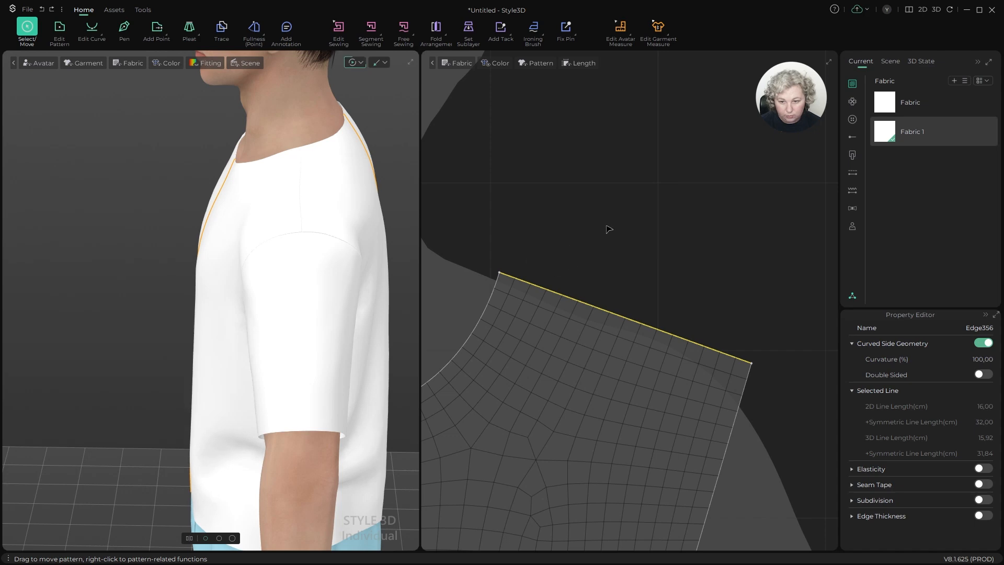
Step: Create a guideline with the Vertical option at the outer shoulder point of the front pattern
scroll(608, 228, "down", 5)
key("z")
scroll(656, 333, "up", 3)
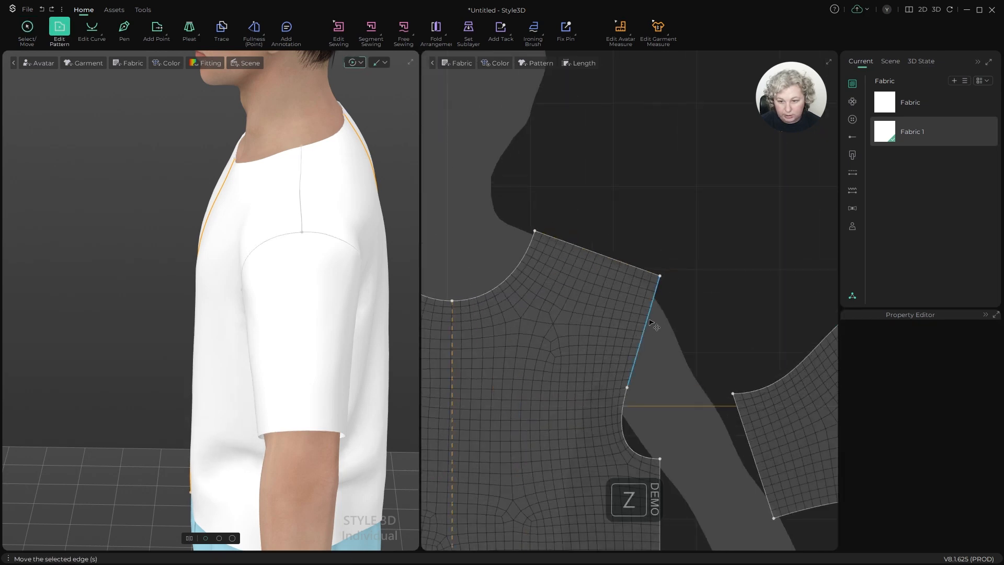
left_click(660, 276)
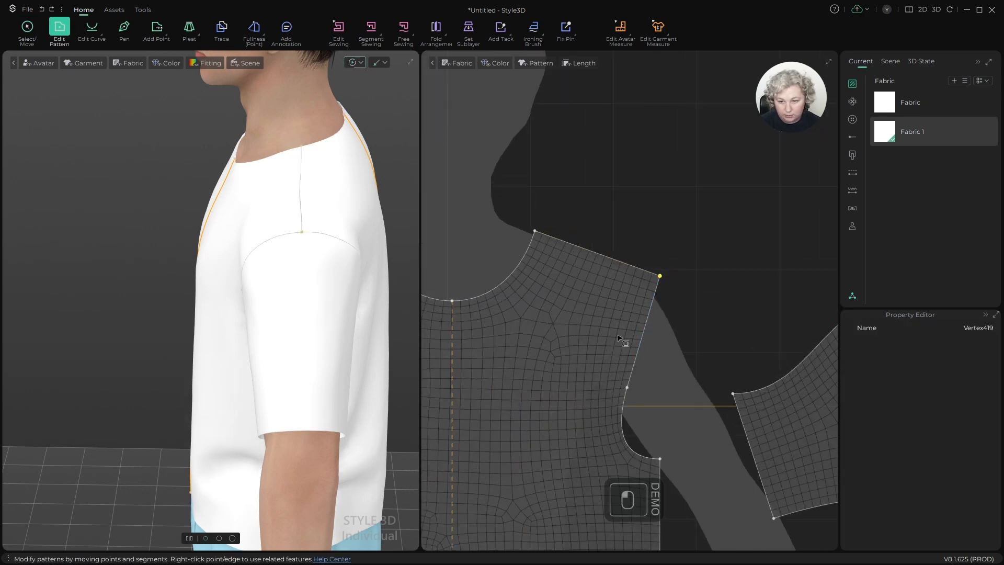
scroll(669, 275, "down", 3)
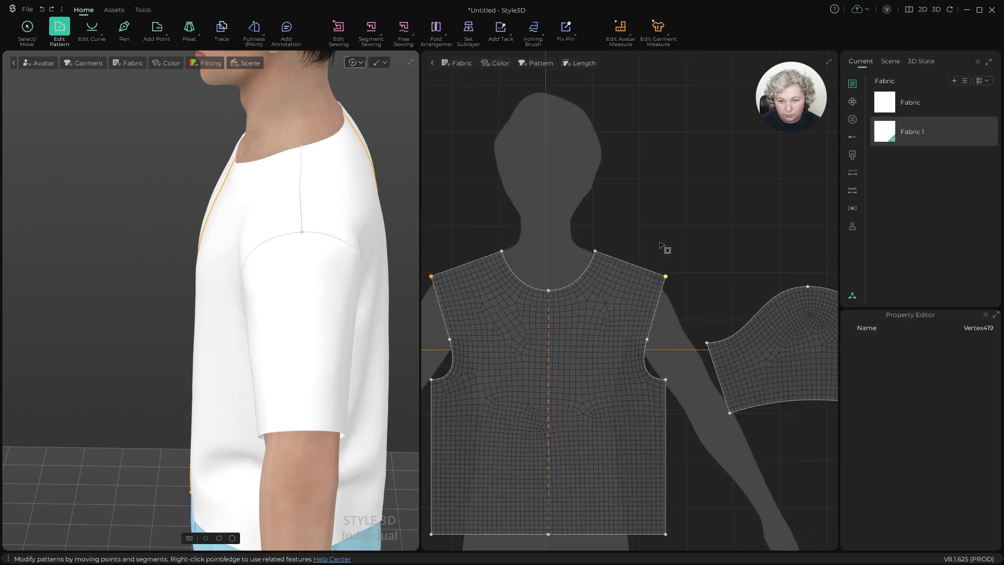
left_click(650, 314)
scroll(664, 293, "down", 3)
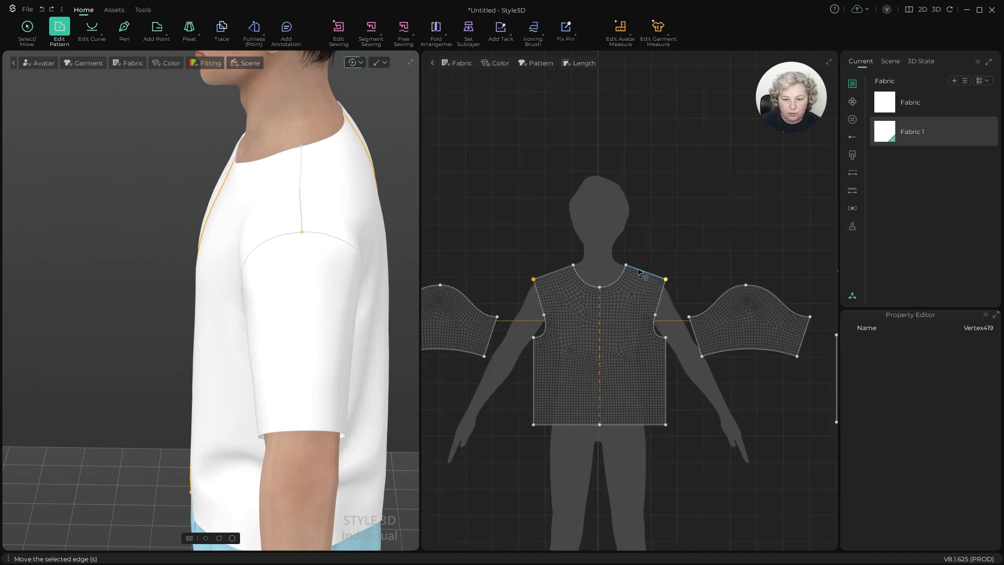
scroll(660, 313, "up", 5)
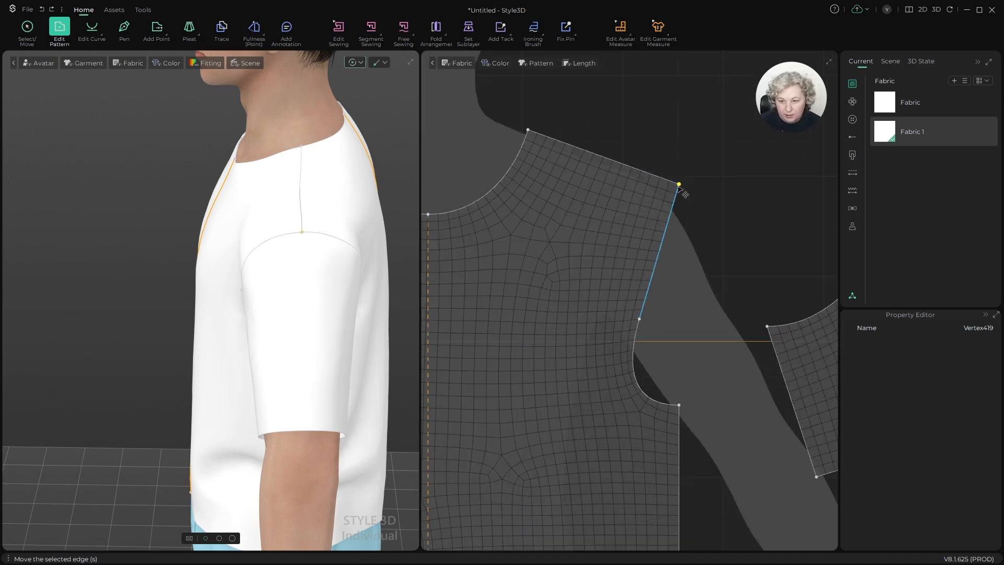
right_click(680, 186)
mouse_move(698, 215)
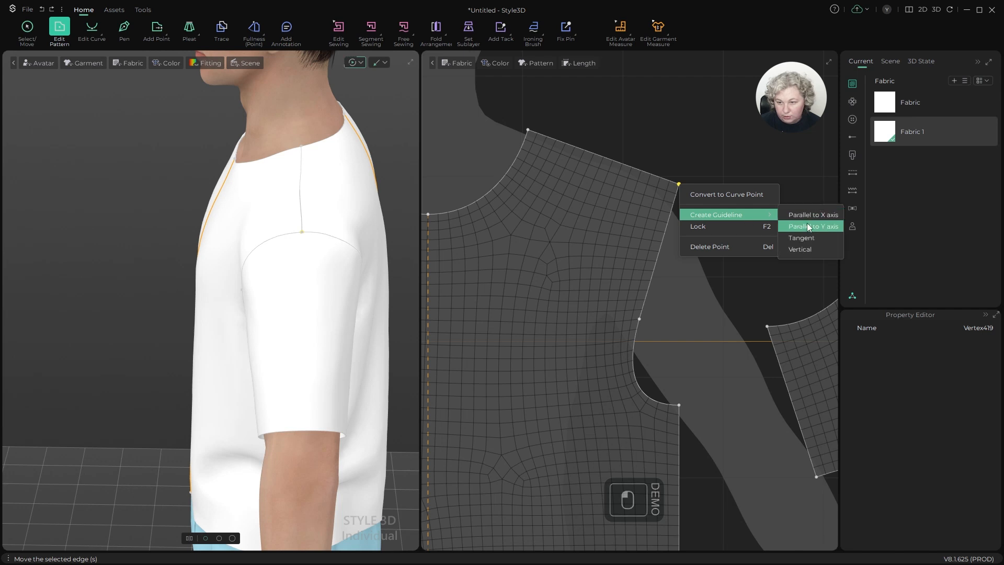
left_click(802, 249)
scroll(658, 323, "up", 4)
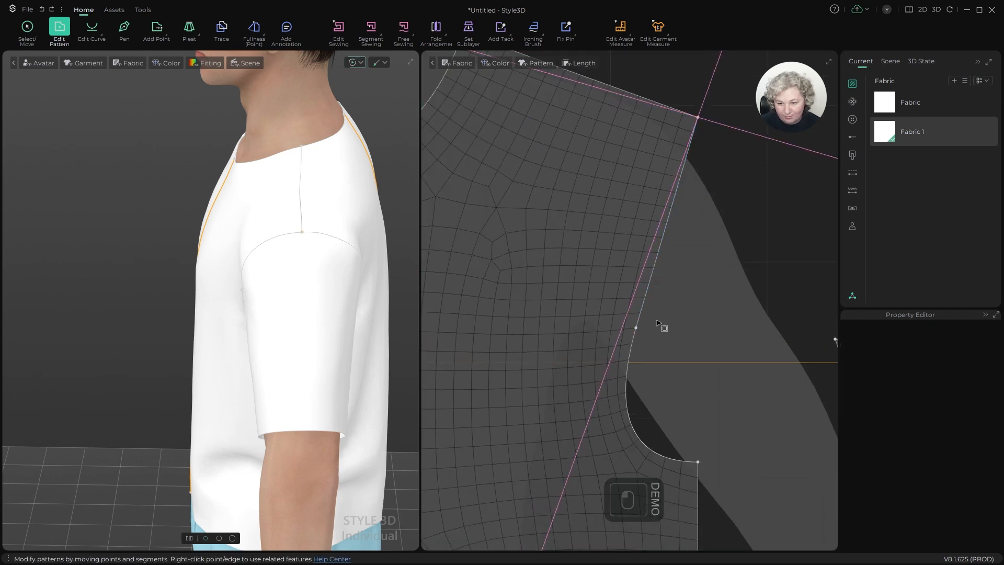
left_click_drag(630, 341, 631, 340)
left_click(678, 341)
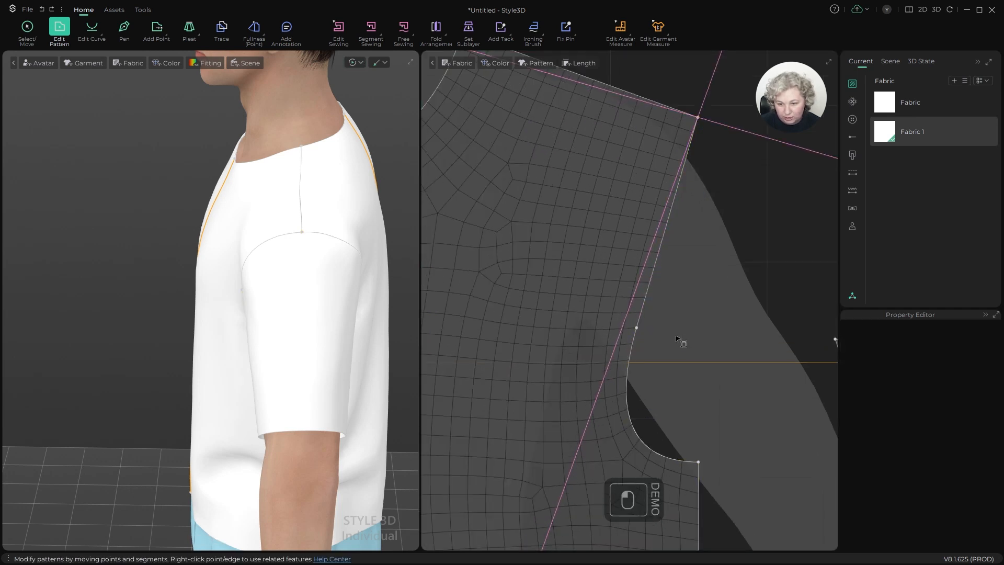
key("ctrl+z")
Step: Move the front armhole's middle point inward onto the guideline and check the straightened upper armhole edge
left_click(629, 352)
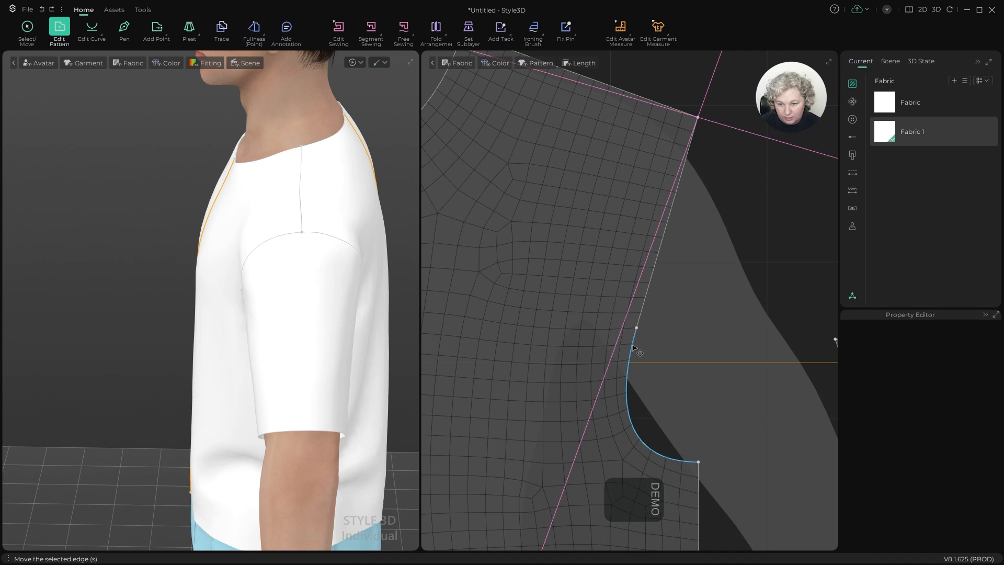
left_click(633, 349)
left_click(698, 475, "shift")
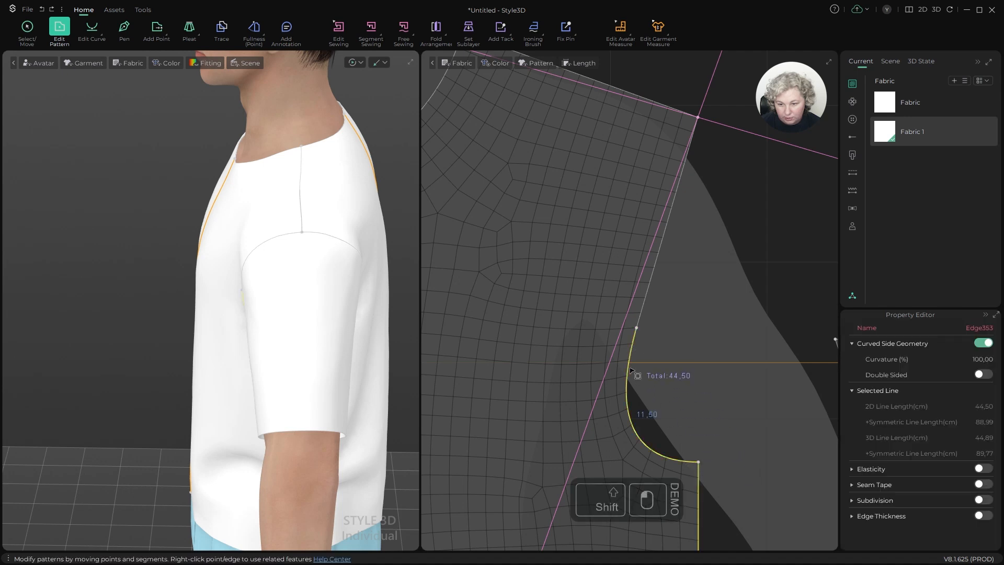
left_click_drag(632, 349, 617, 347)
scroll(630, 339, "down", 2)
key("z")
left_click(661, 319)
scroll(657, 319, "up", 2)
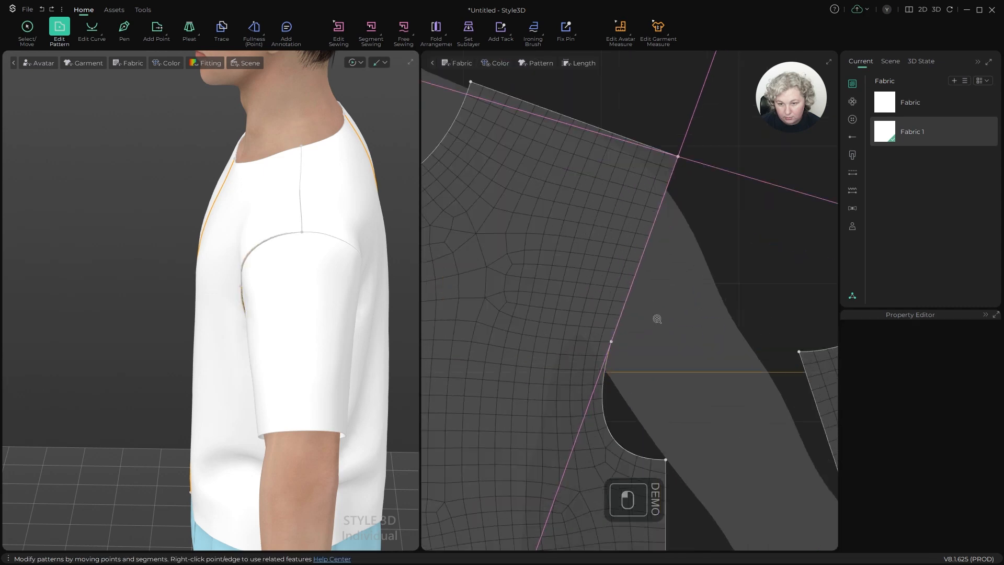
scroll(617, 318, "down", 2)
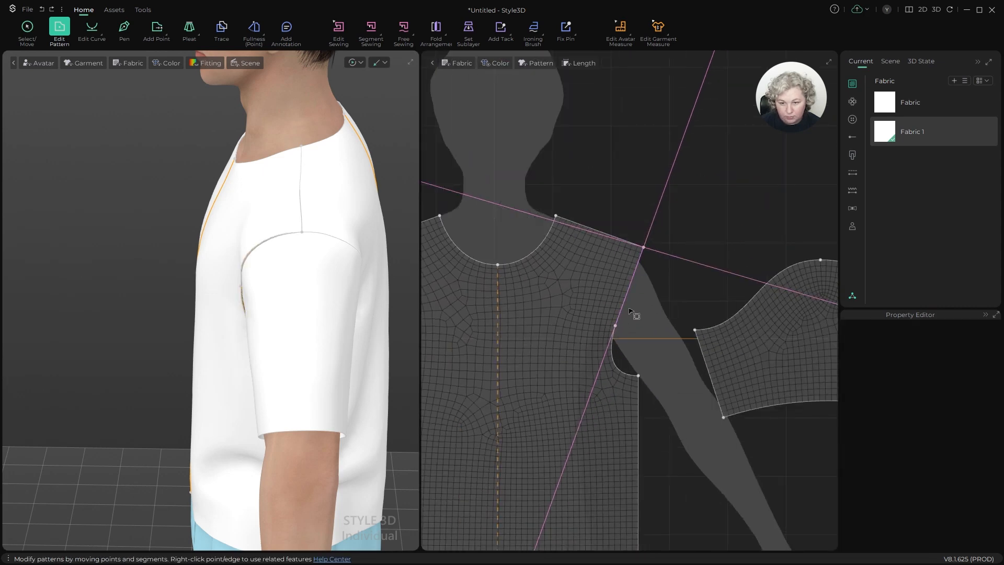
scroll(632, 304, "up", 4)
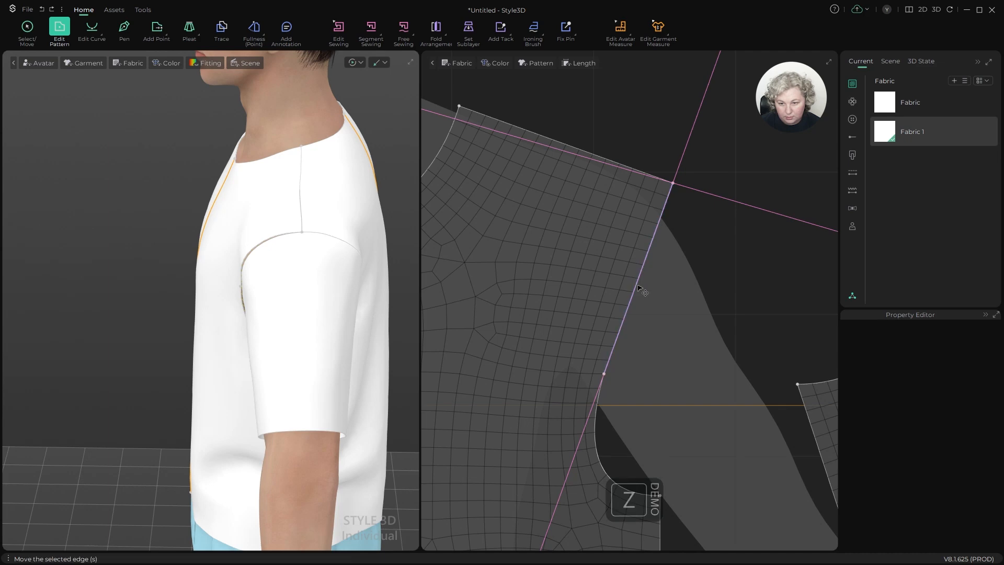
Step: Set the length of the front armhole's straight upper edge to 14 cm from the Start direction
left_click(638, 286)
type("q")
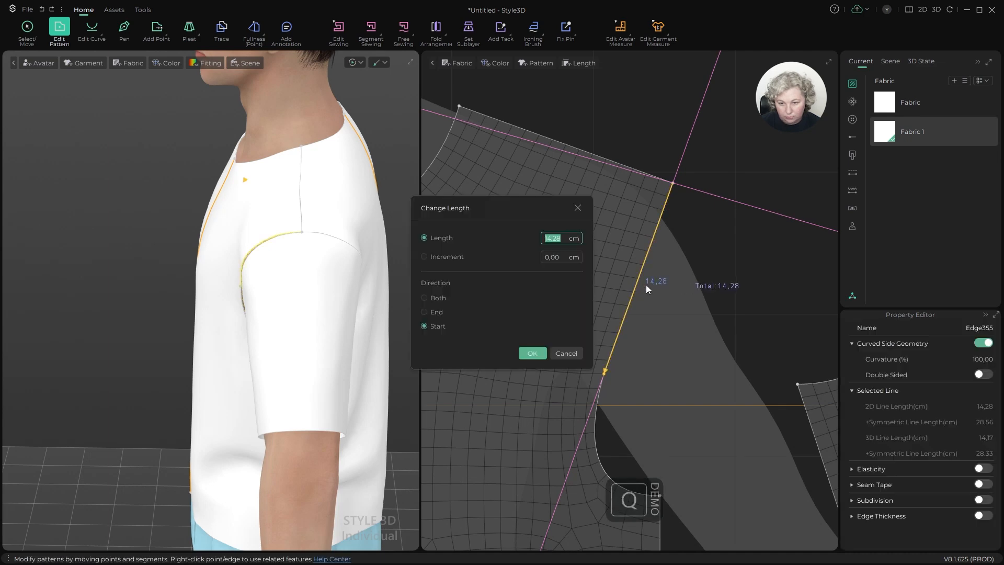
type("14")
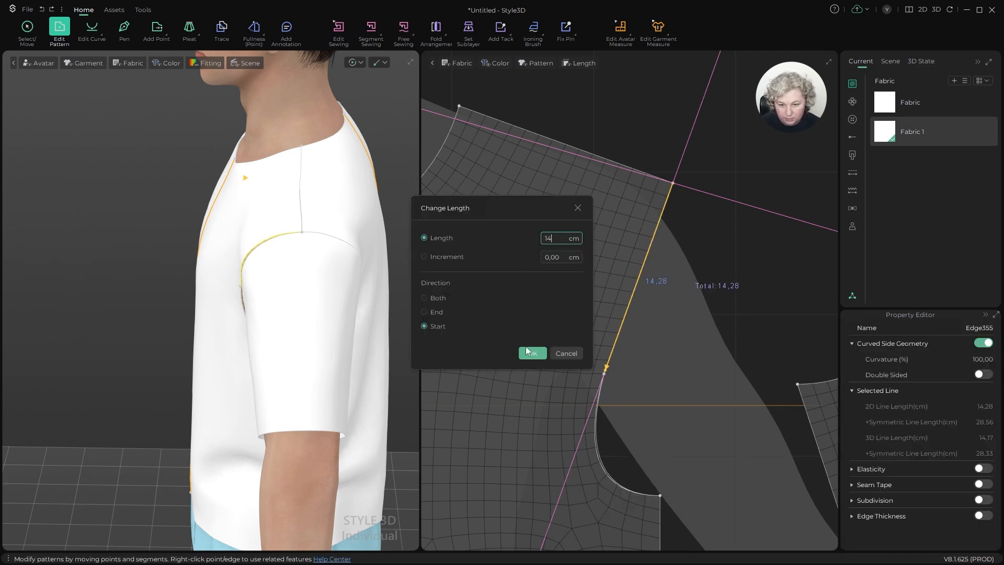
left_click(533, 354)
scroll(636, 286, "down", 4)
scroll(662, 370, "up", 4)
key("z")
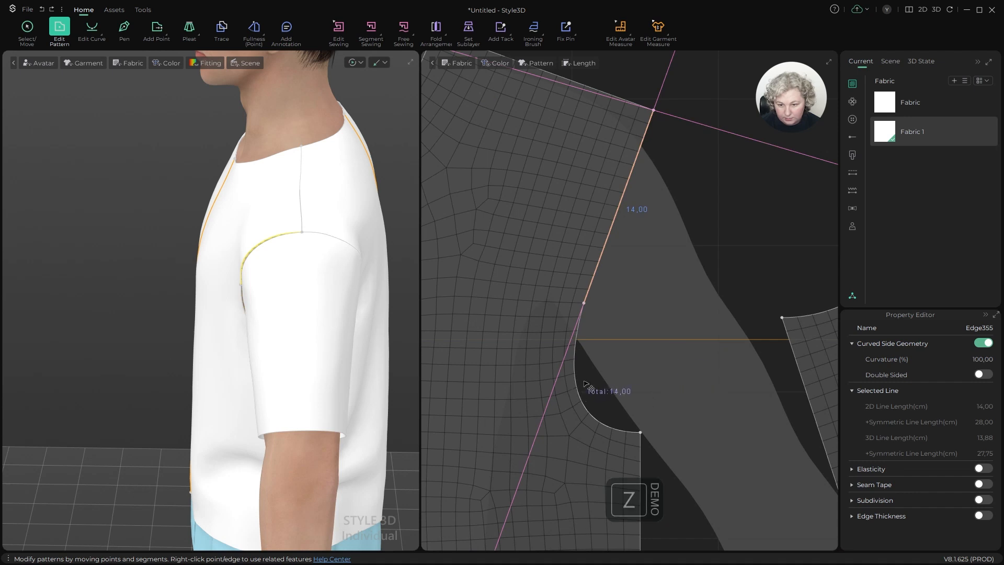
Step: Reshape the front armhole's lower curve by moving its underarm curve handle horizontally toward the side seam
left_click(583, 382)
left_click(577, 380)
scroll(616, 418, "up", 2)
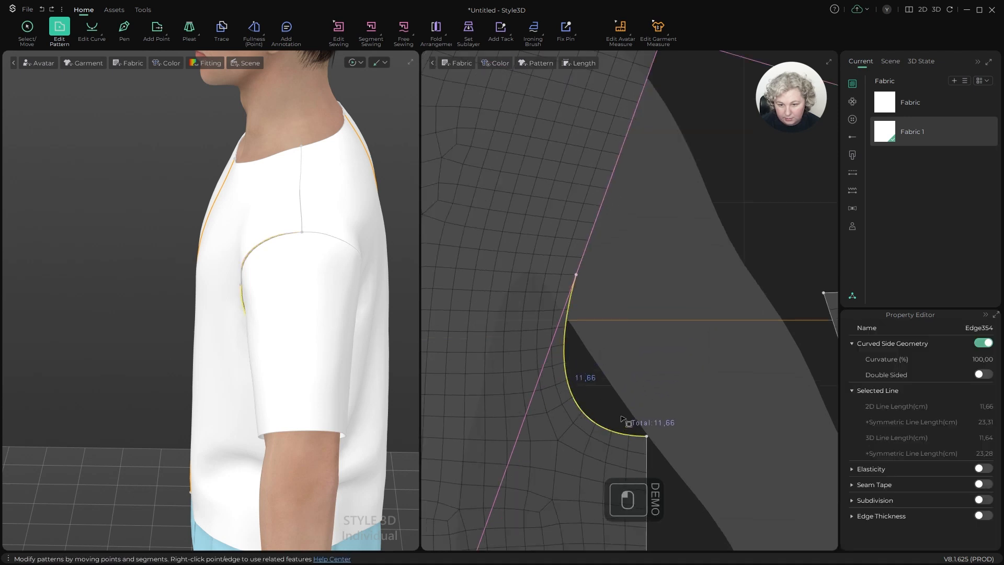
key("c")
scroll(565, 424, "up", 2)
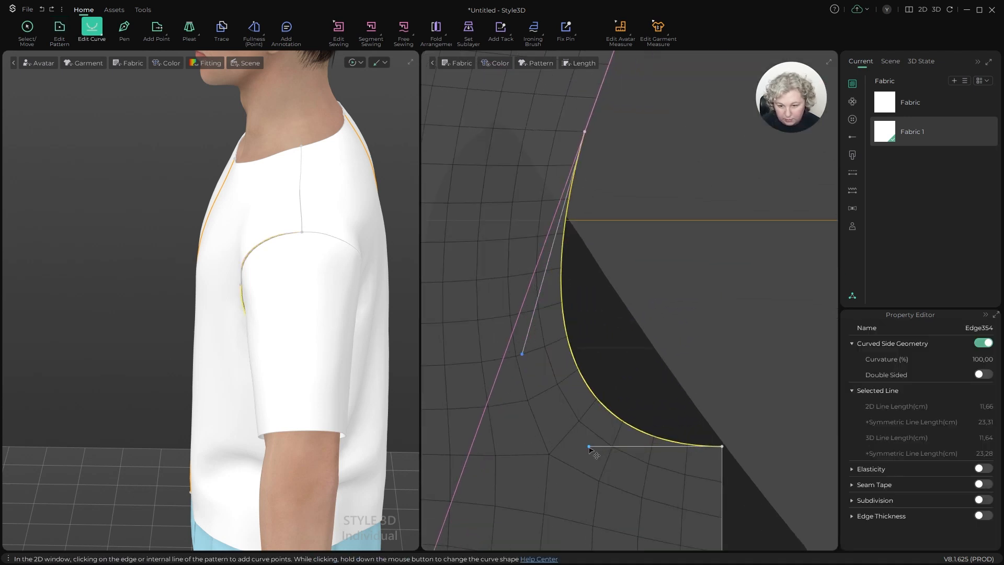
left_click_drag(589, 447, 605, 449)
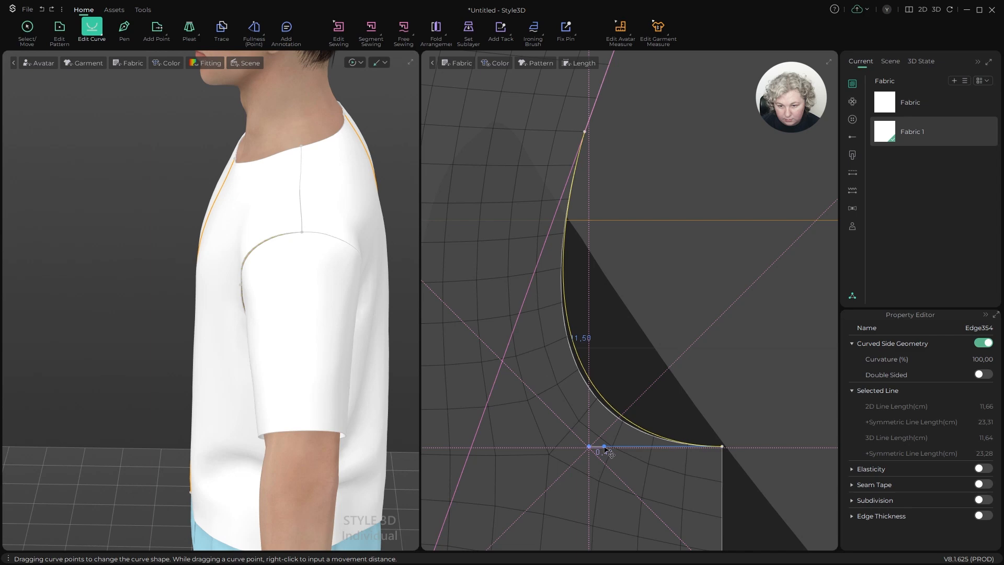
key("z")
scroll(647, 336, "down", 5)
key("a")
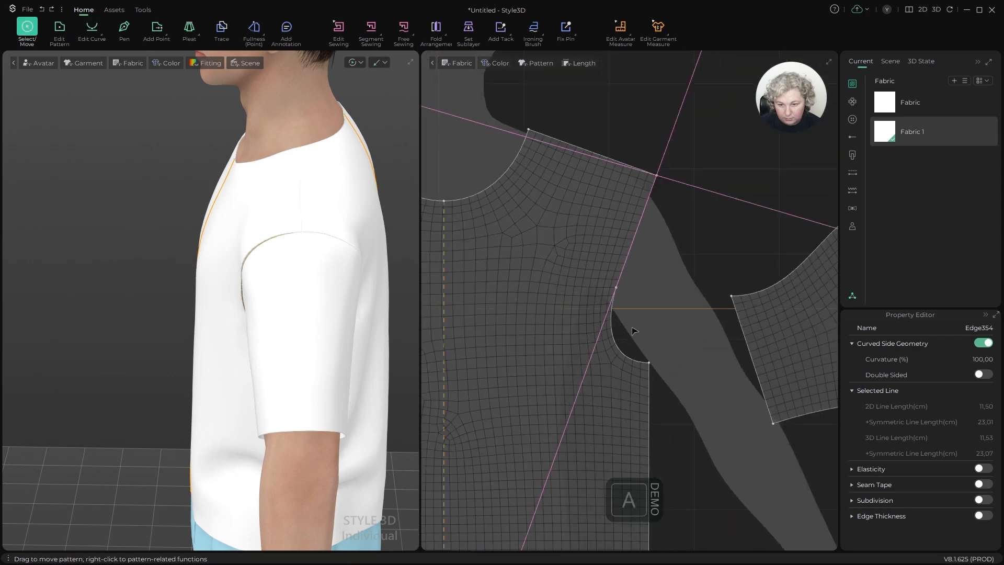
Step: Simulate the shirt with the reshaped front armhole and view the whole outfit on the avatar from the front
scroll(639, 307, "down", 3)
key("space")
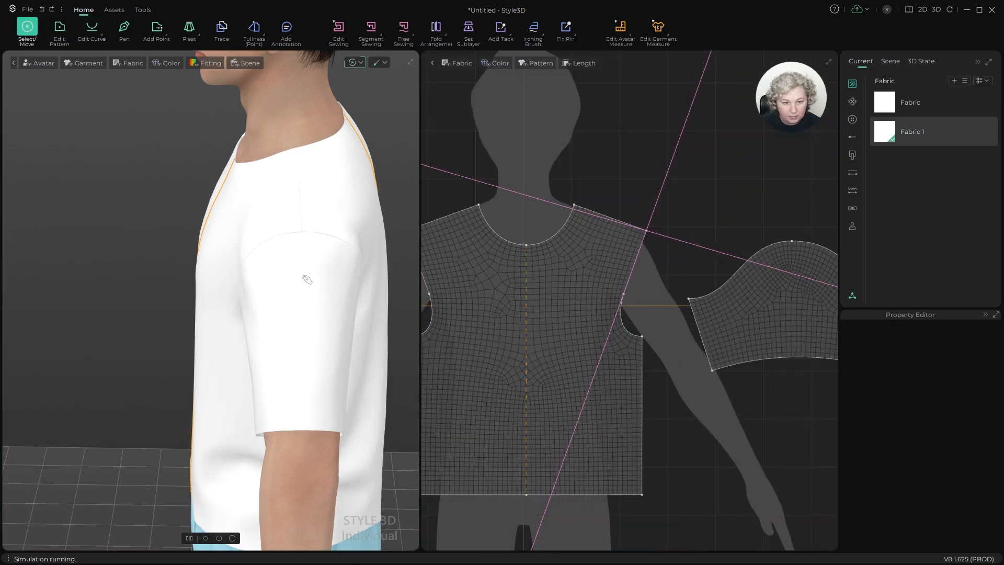
scroll(310, 314, "down", 3, "alt")
right_click_drag(311, 314, 324, 291)
scroll(285, 293, "down", 4)
middle_click_drag(277, 434, 272, 309, "alt")
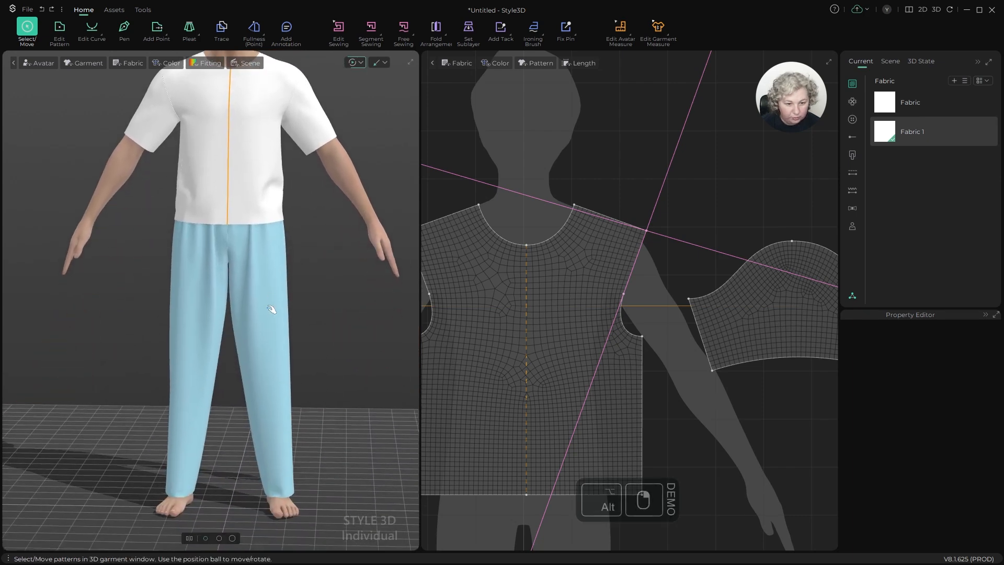
Step: Select all shirt and trouser patterns and unfreeze them so the whole outfit simulates together
scroll(661, 253, "down", 5)
key("ctrl+a")
key("ctrl+k")
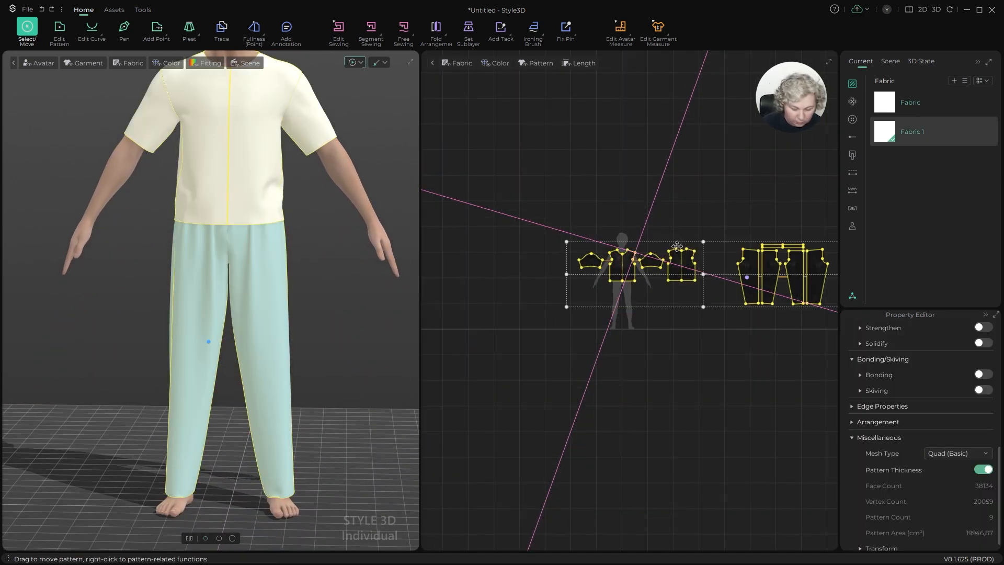
scroll(946, 391, "up", 5)
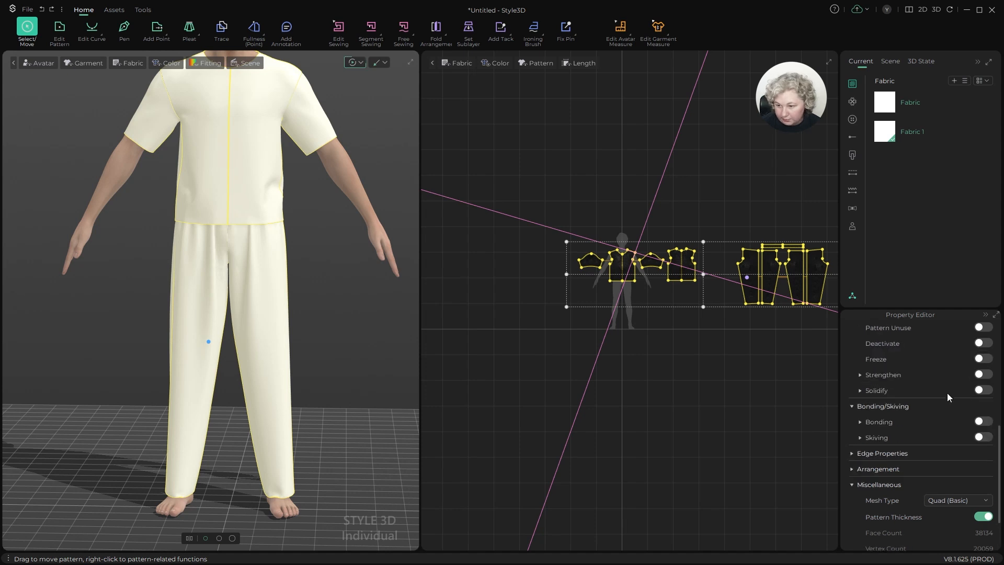
scroll(944, 376, "up", 3)
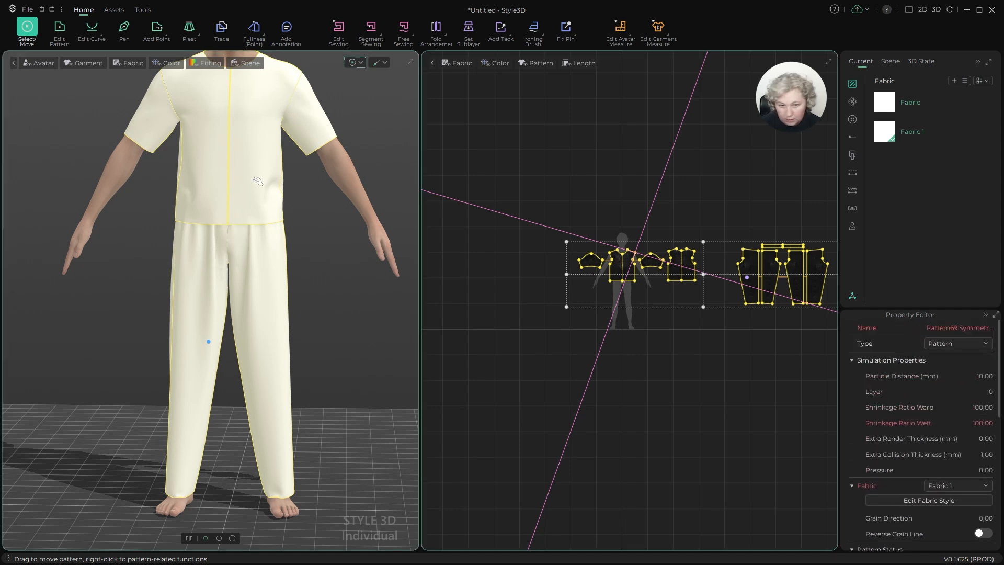
Step: Change the avatar's pose to AI4 and check how the simulated outfit drapes with the arms lowered
left_click(510, 267)
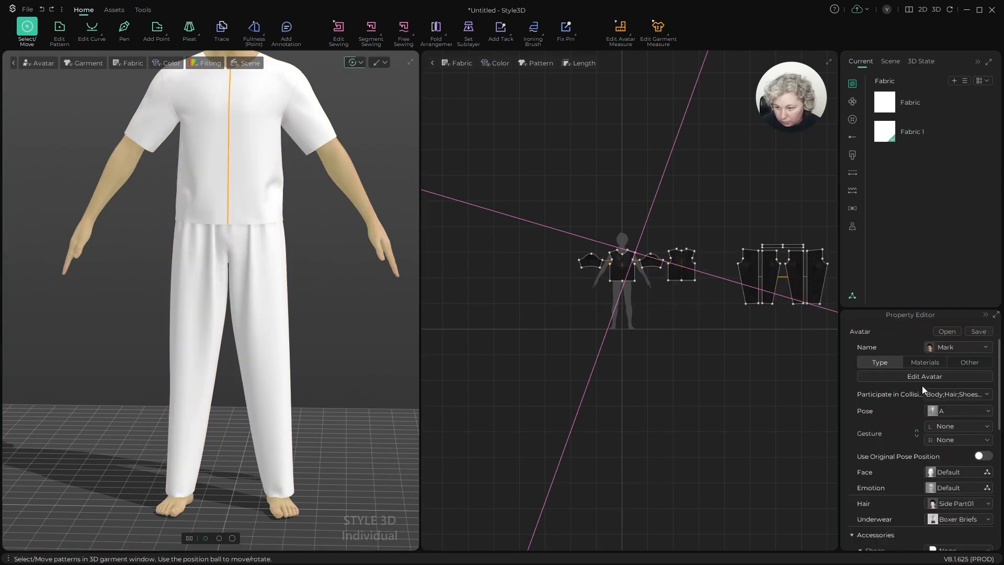
left_click(949, 408)
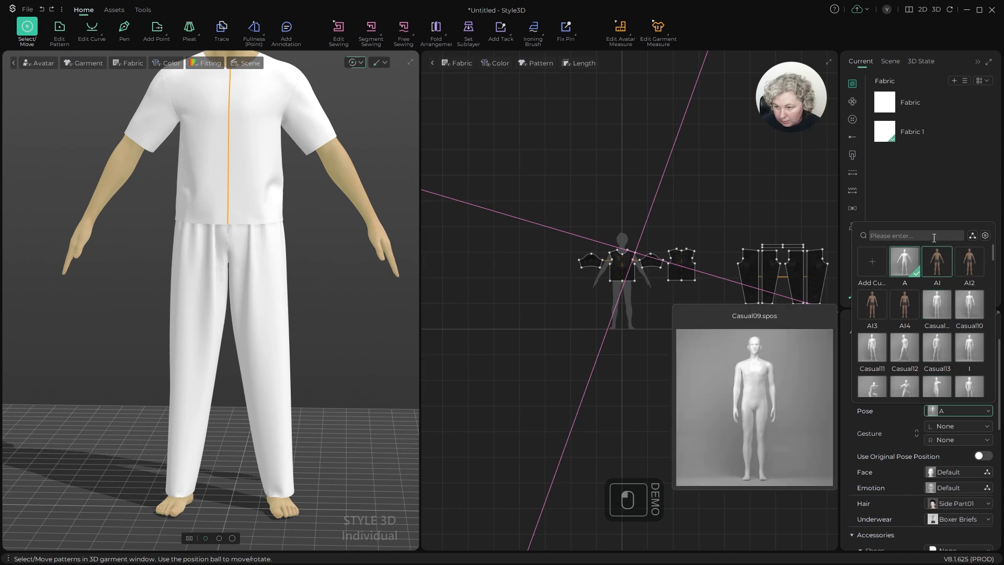
left_click(907, 298)
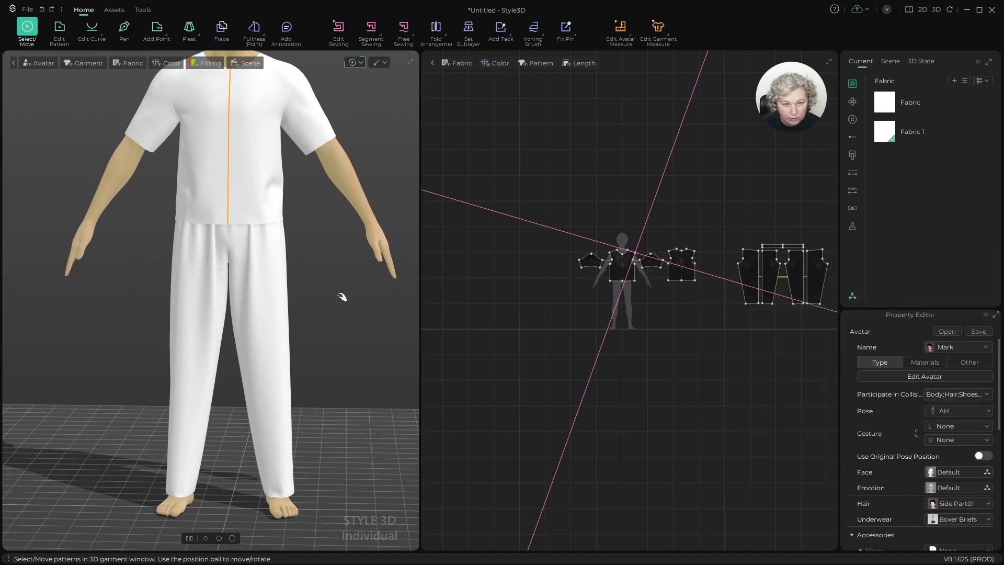
scroll(334, 322, "down", 3)
scroll(369, 234, "up", 4)
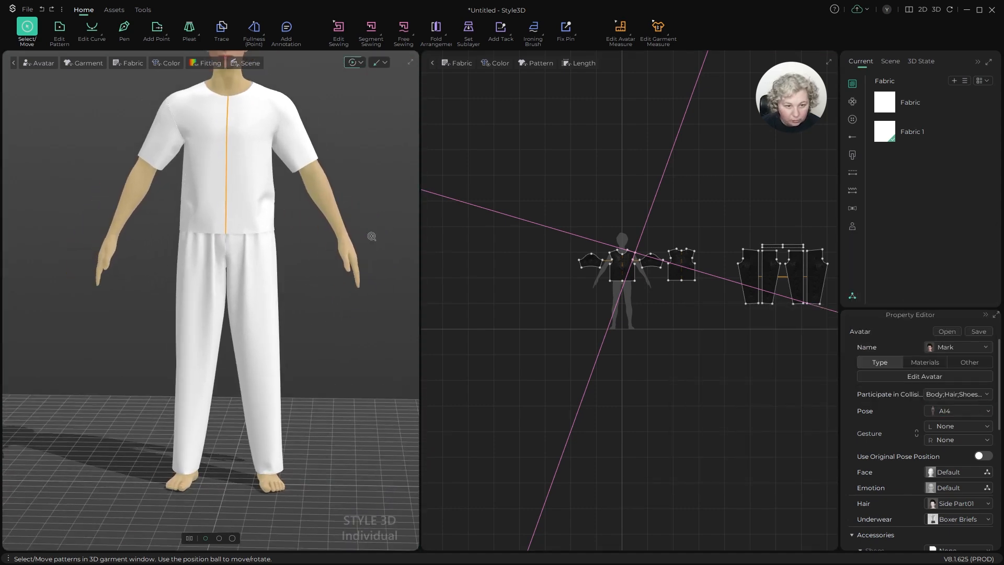
right_click_drag(357, 227, 311, 341, "alt")
scroll(347, 324, "up", 4)
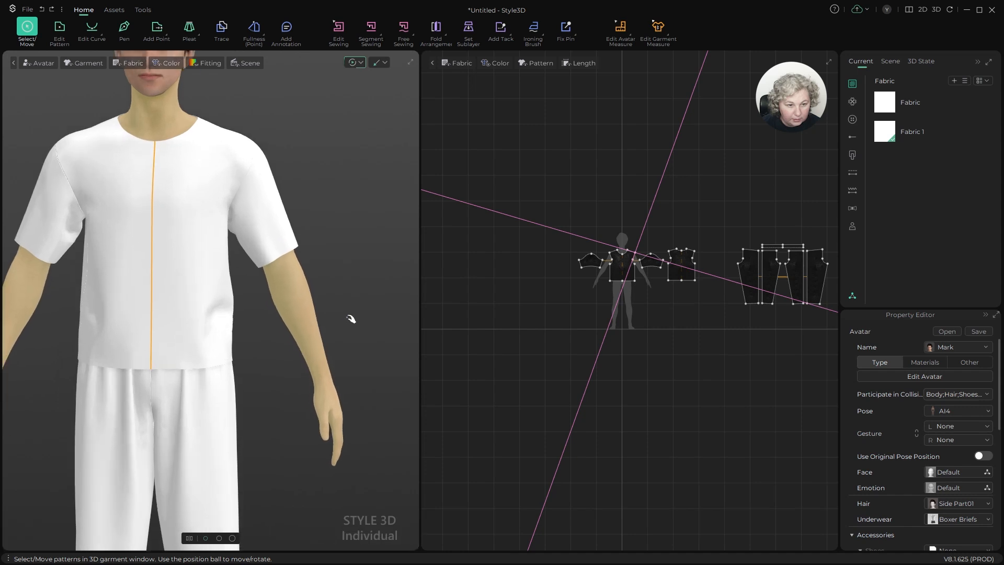
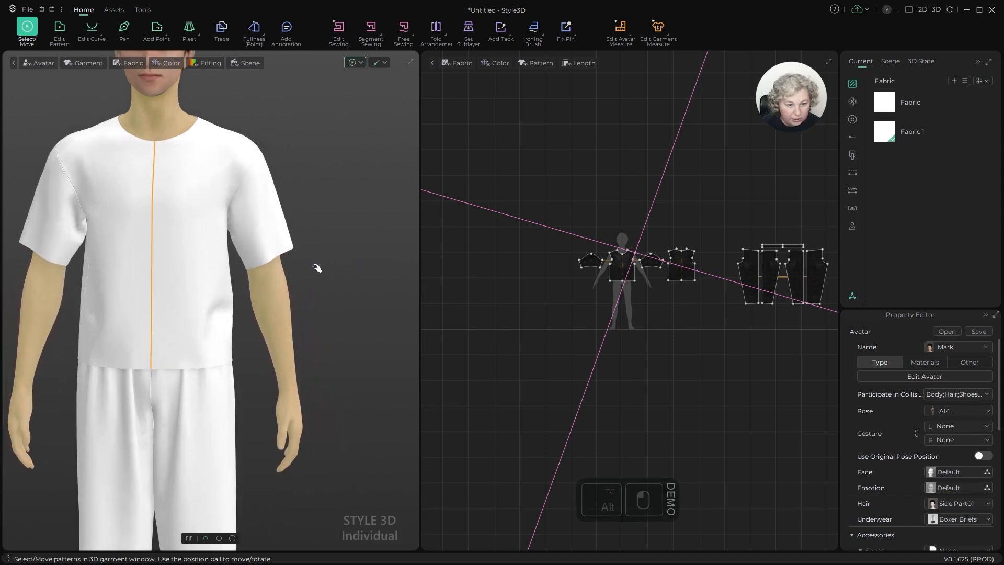
mouse_move(314, 265)
right_mouse_down()
mouse_move(336, 265)
mouse_move(306, 265)
right_mouse_up()
scroll(308, 268, "down", 5)
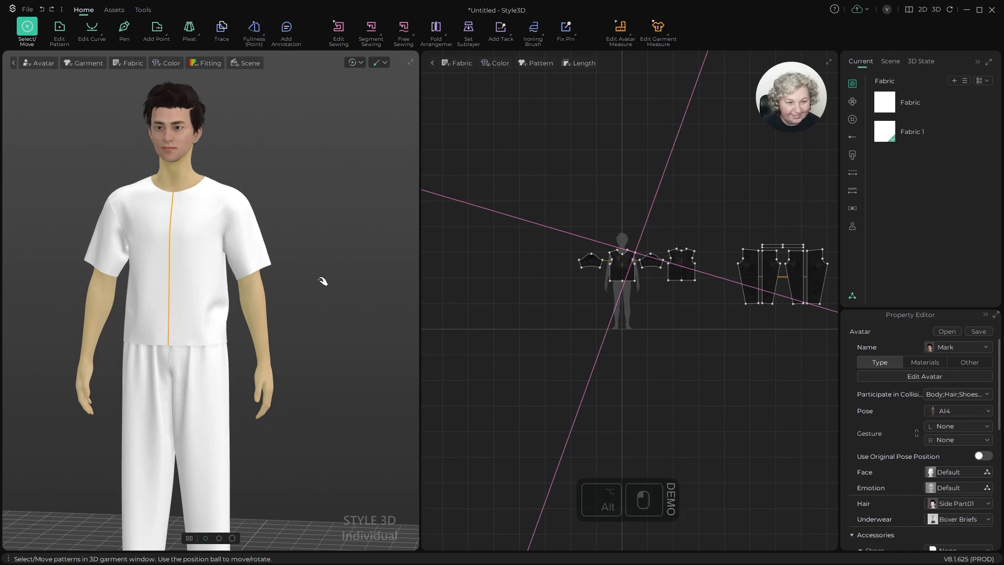
Step: Delete the two guidelines crossing at the front pattern's shoulder point
key("a")
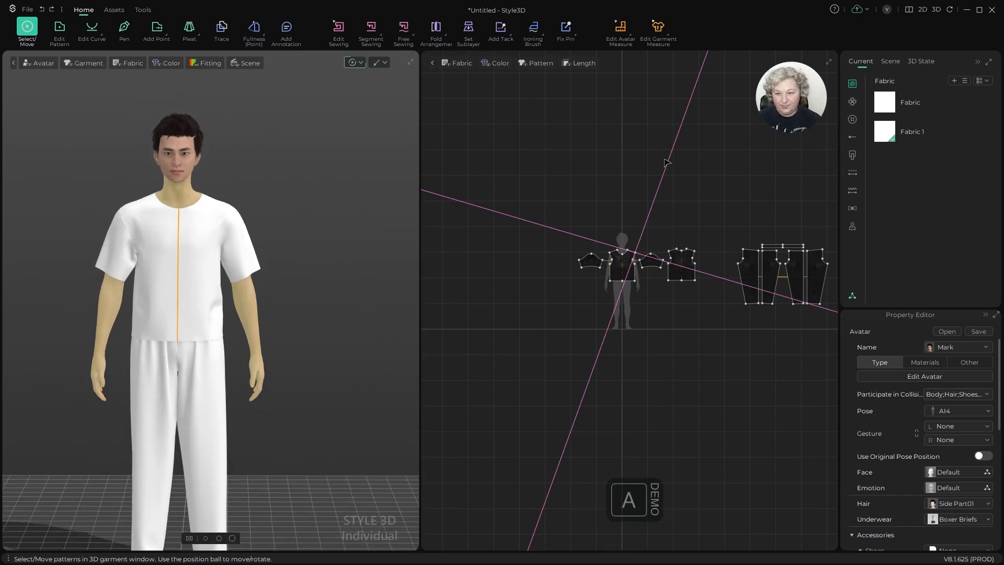
left_click(671, 156)
key("Delete")
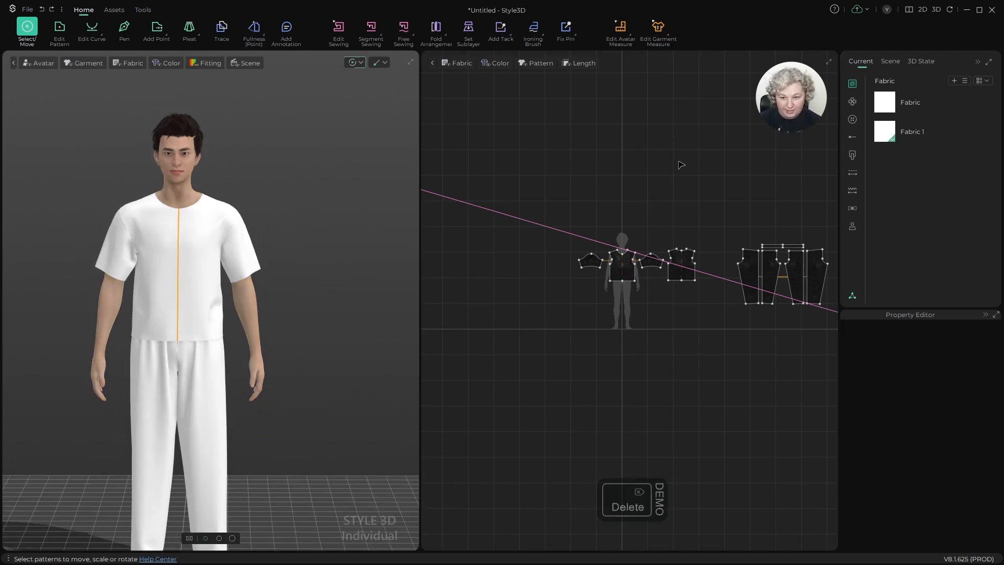
left_click(534, 223)
key("Delete")
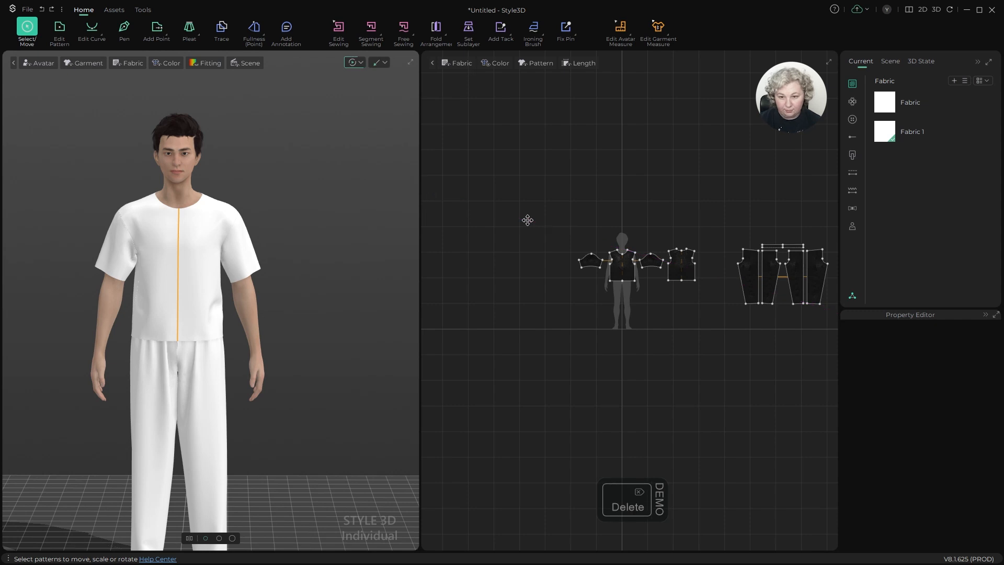
Step: Move the mirrored sleeve pattern slightly closer to the front pattern and view the avatar from head to feet
scroll(672, 265, "up", 5)
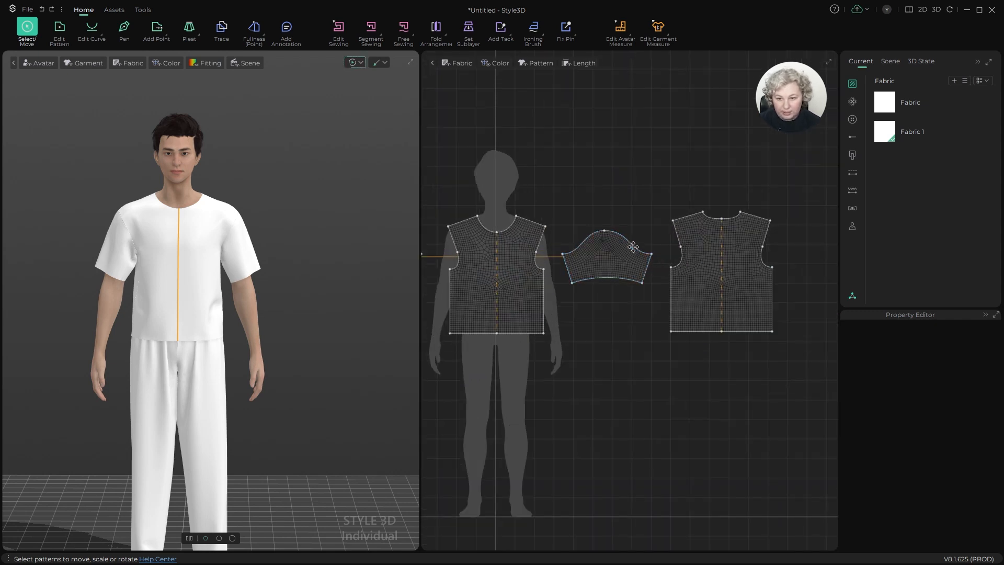
scroll(635, 251, "down", 5)
scroll(633, 256, "up", 4)
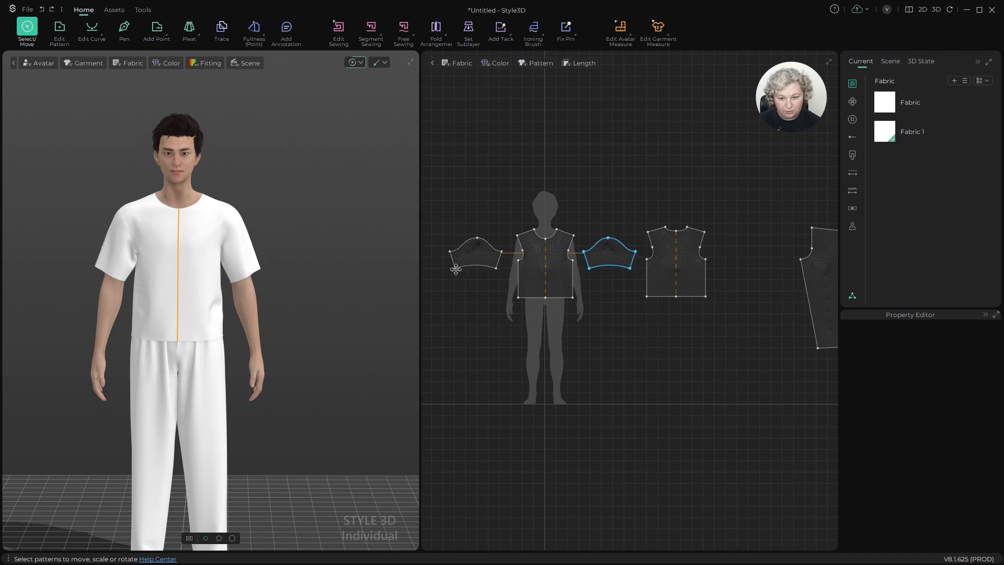
left_click(487, 258)
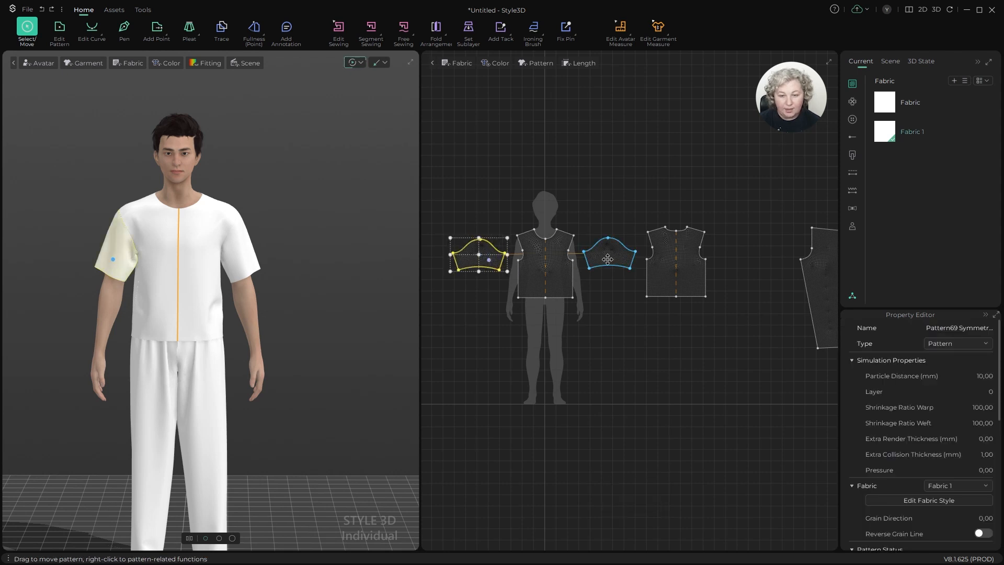
scroll(363, 213, "down", 3)
left_click_drag(267, 249, 310, 224, "alt")
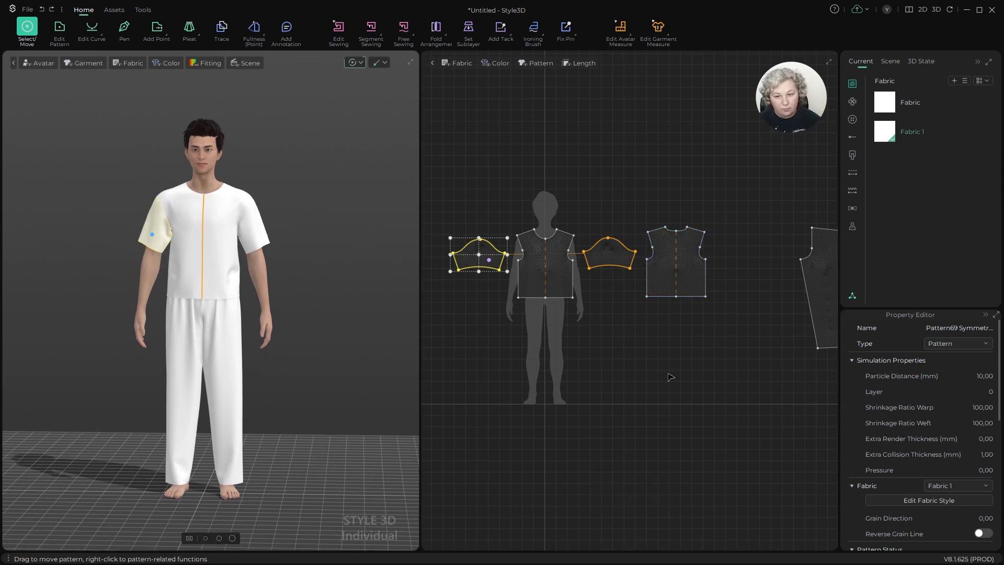
Step: Move all trouser and waistband patterns together to below the shirt patterns, then deselect them and review the layout
scroll(666, 378, "down", 3)
scroll(626, 371, "down", 3)
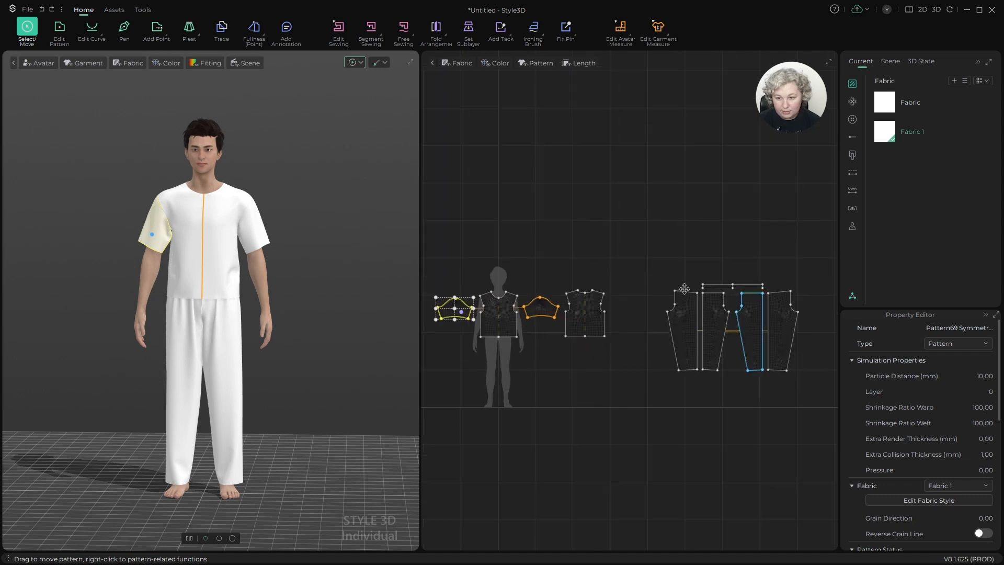
left_click(664, 261)
left_click_drag(647, 259, 742, 344)
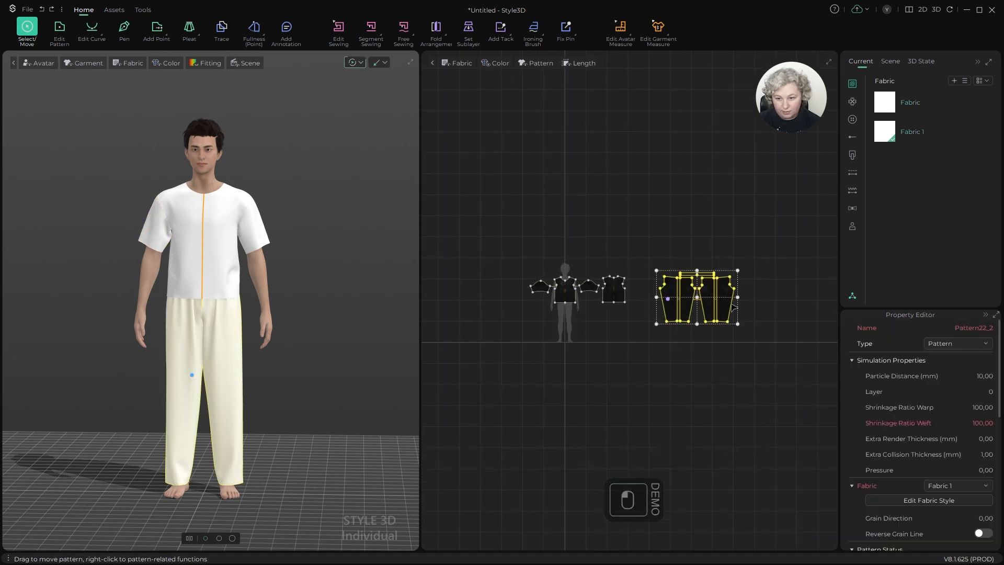
left_click_drag(728, 299, 602, 337)
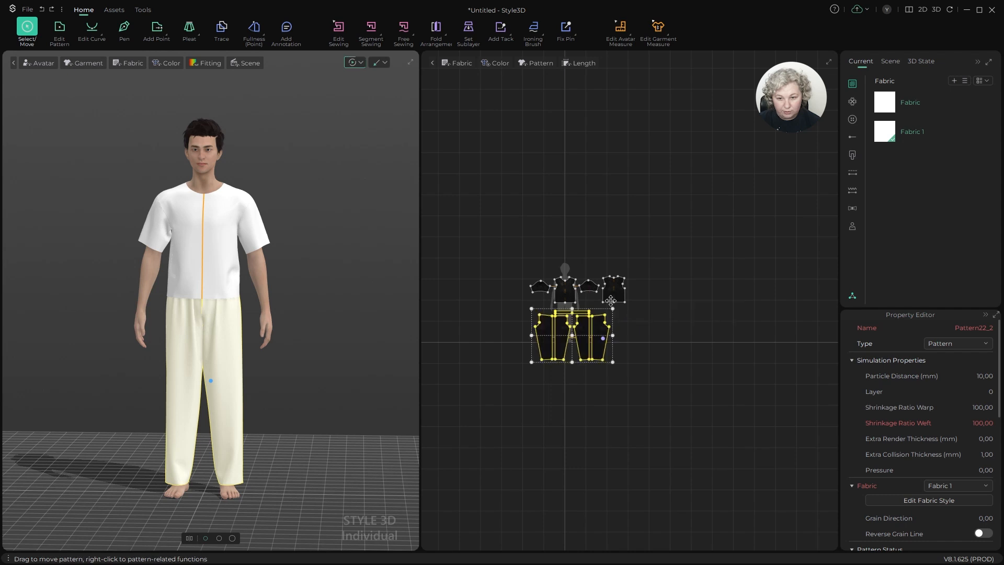
left_click(595, 315)
scroll(594, 314, "up", 5)
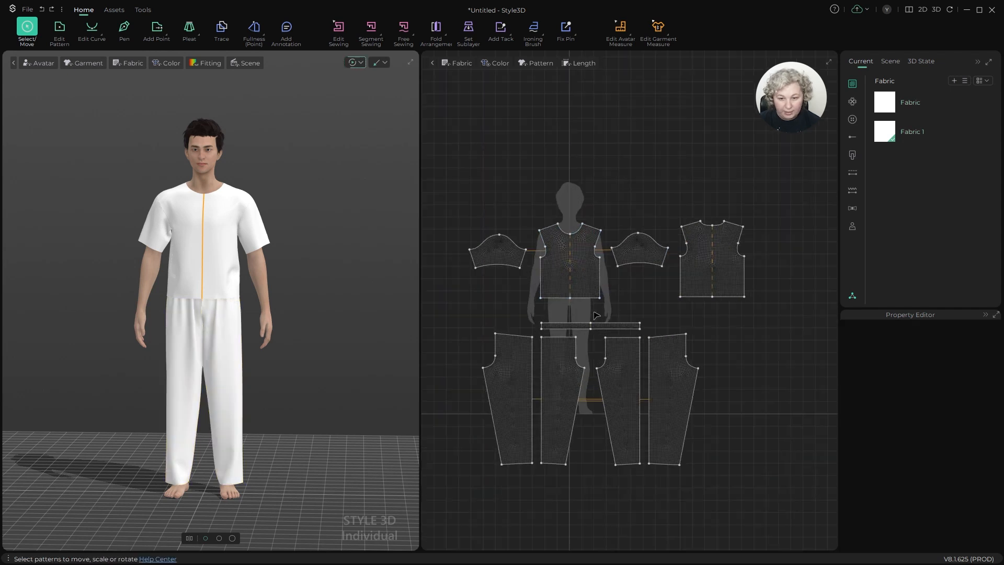
scroll(663, 299, "down", 2)
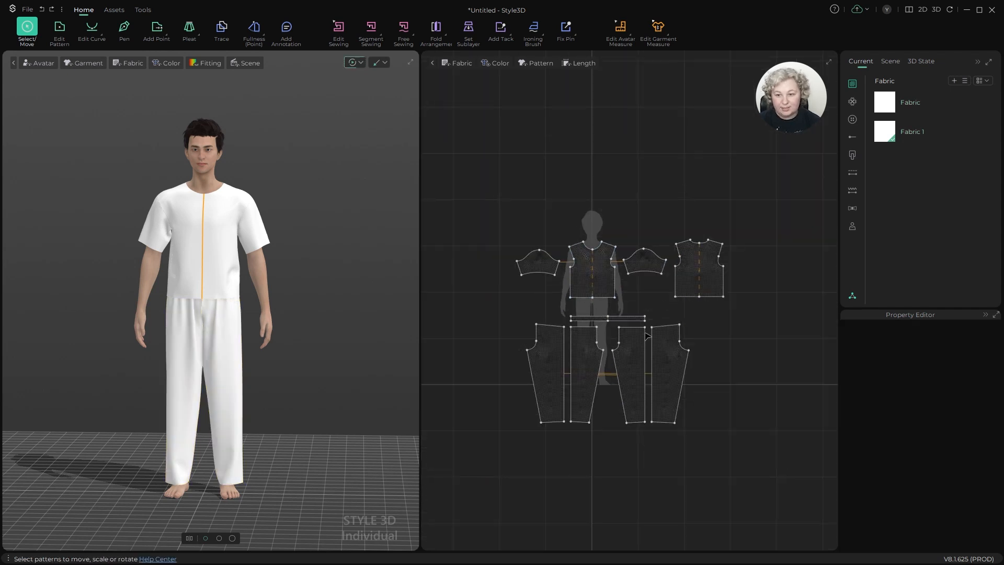
scroll(629, 345, "up", 3)
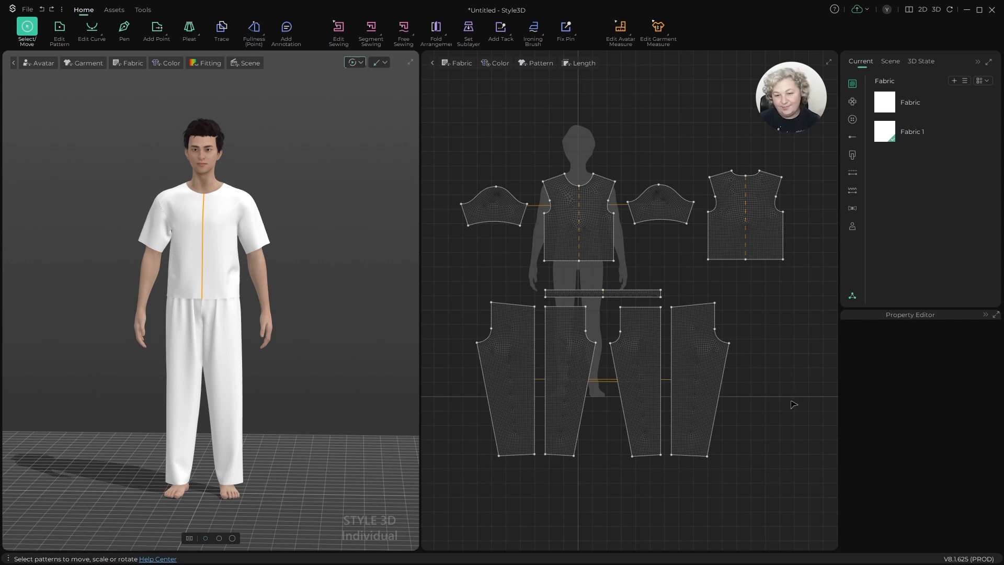
left_click(588, 452)
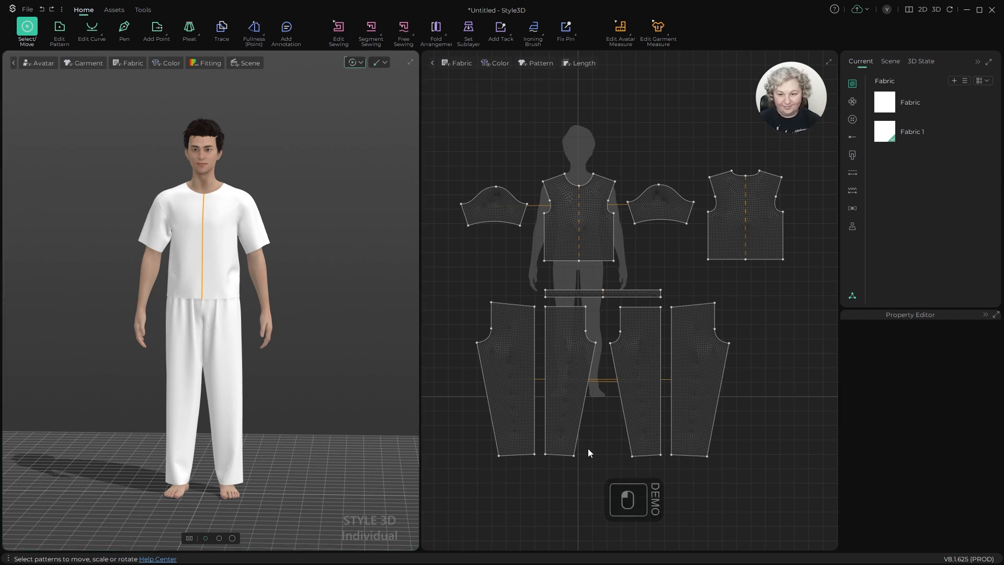